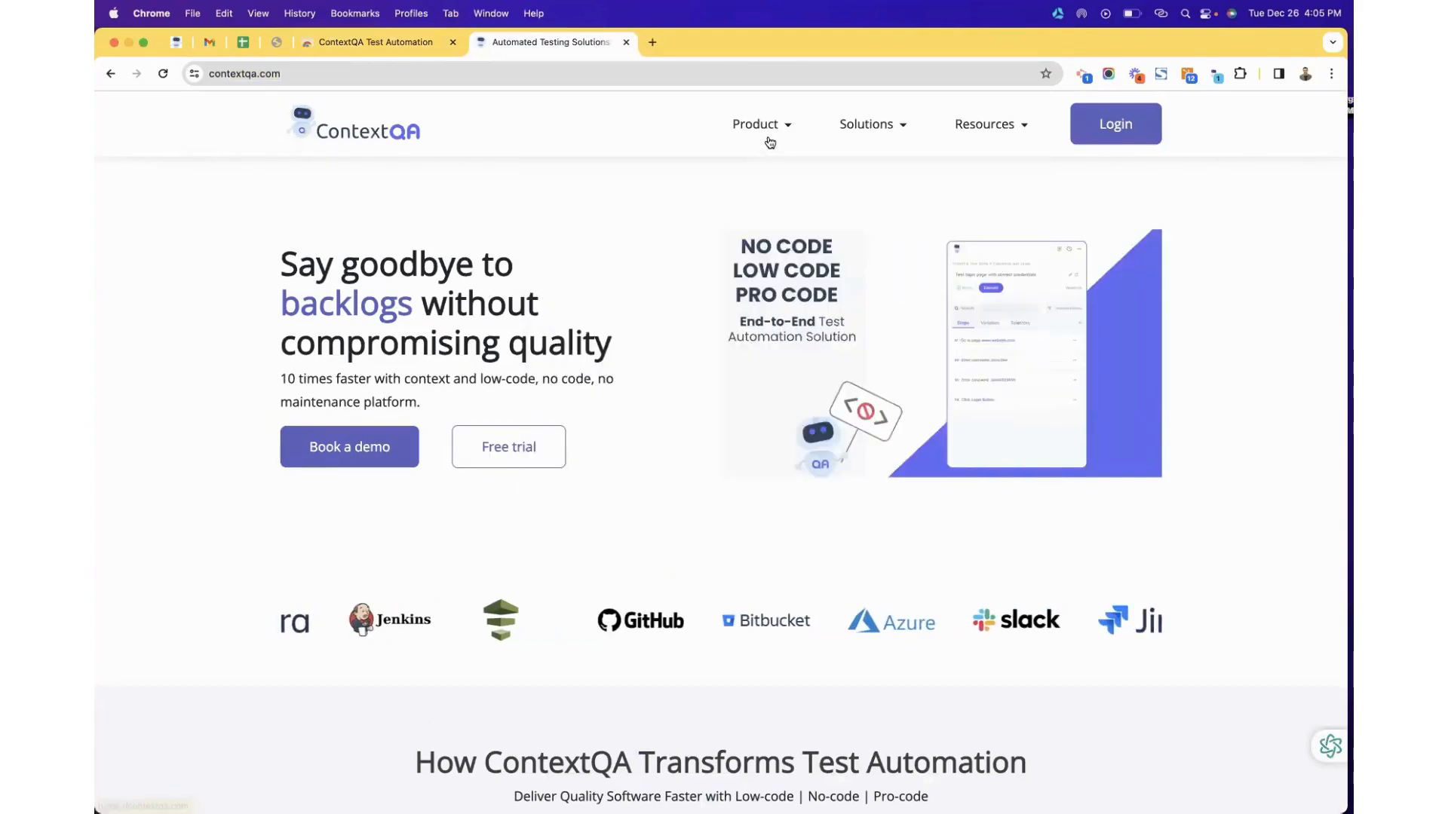
# Open the ContextQA documentation pages in a new tab from the Resources menu.
pyautogui.moveTo(769, 143)
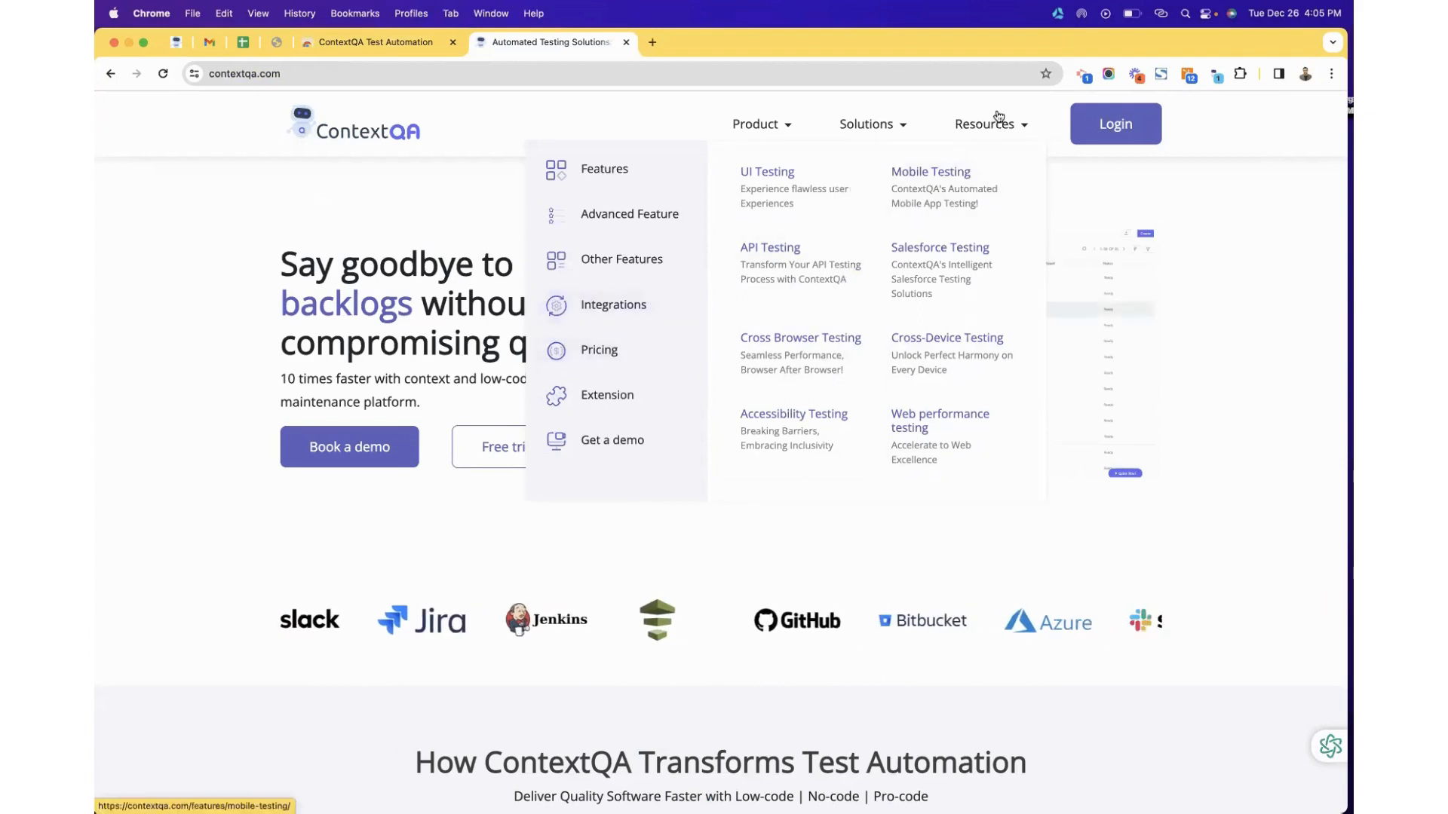
pyautogui.moveTo(994, 127)
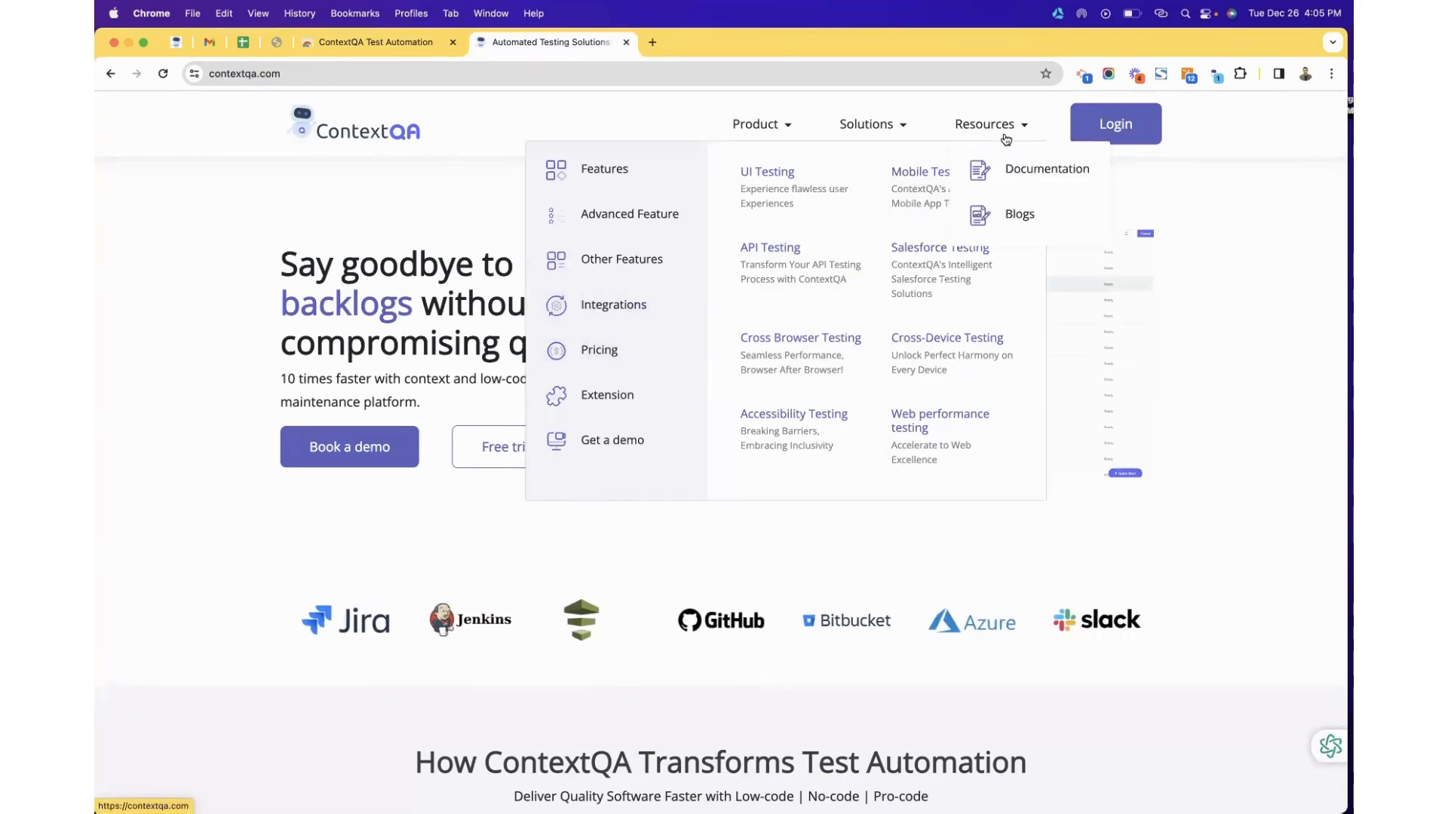
pyautogui.click(1015, 170)
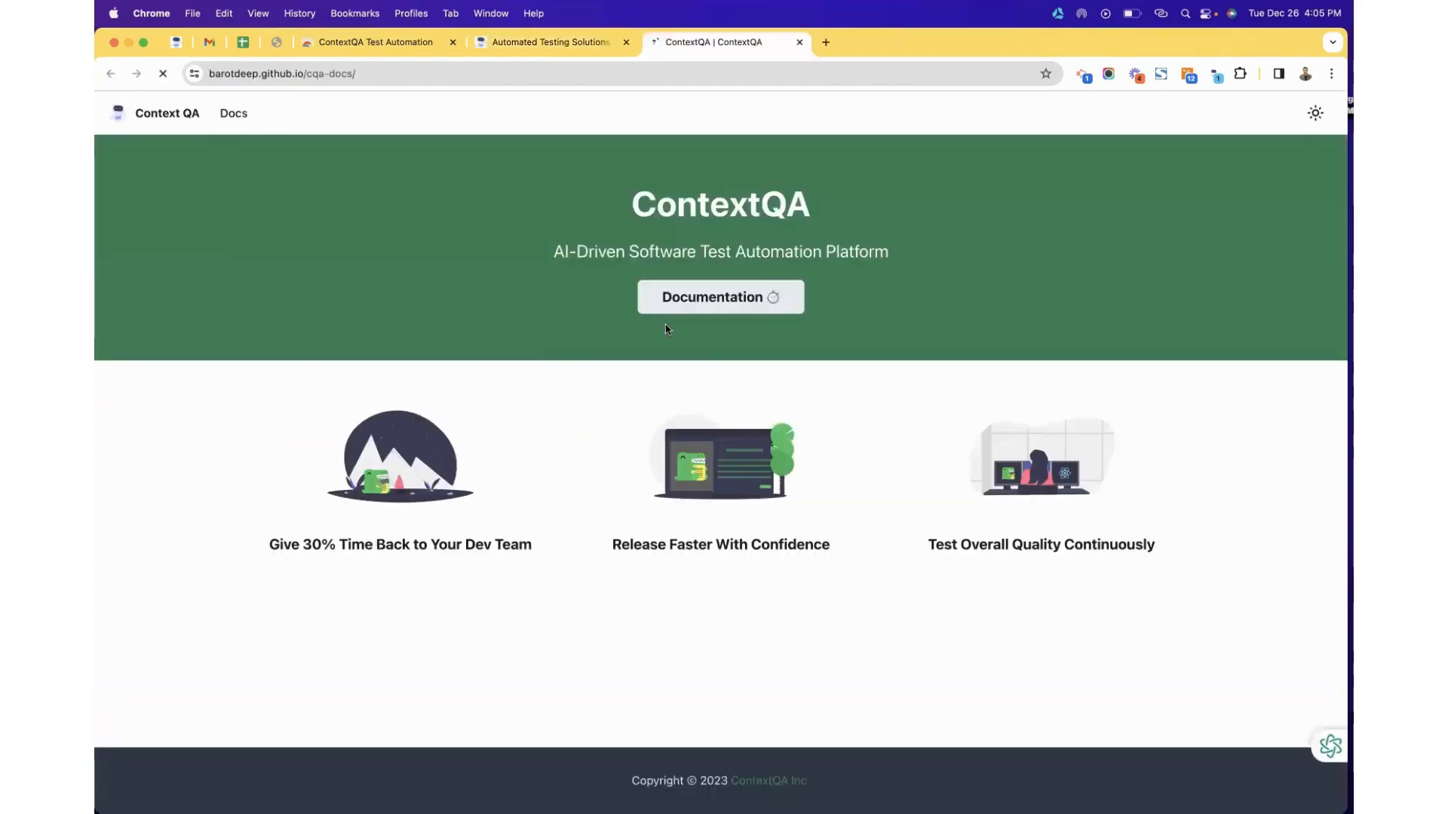
pyautogui.click(682, 299)
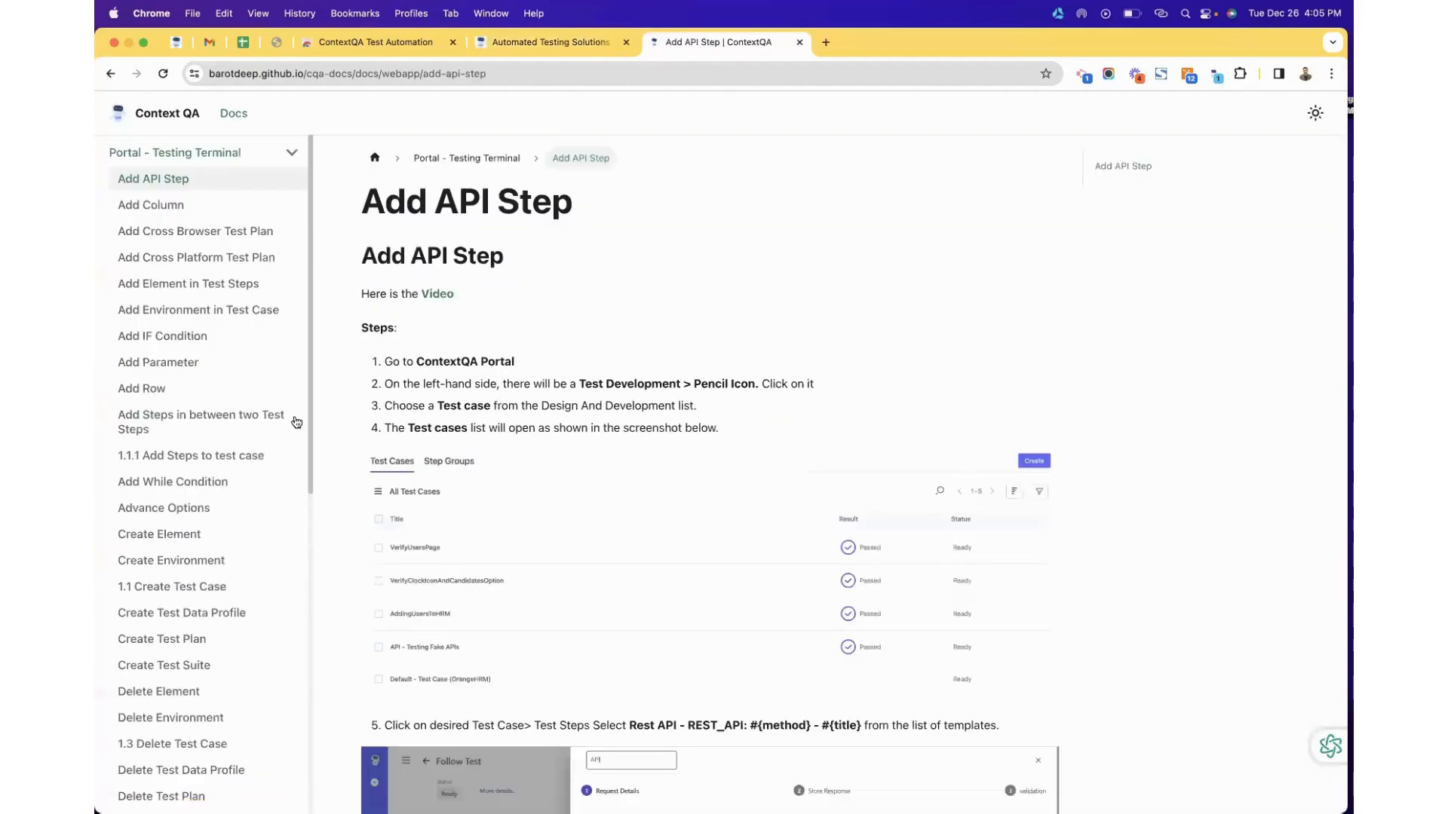
# Browse the documentation page, then go back to the ContextQA homepage tab.
pyautogui.scroll(-10, 297, 422)
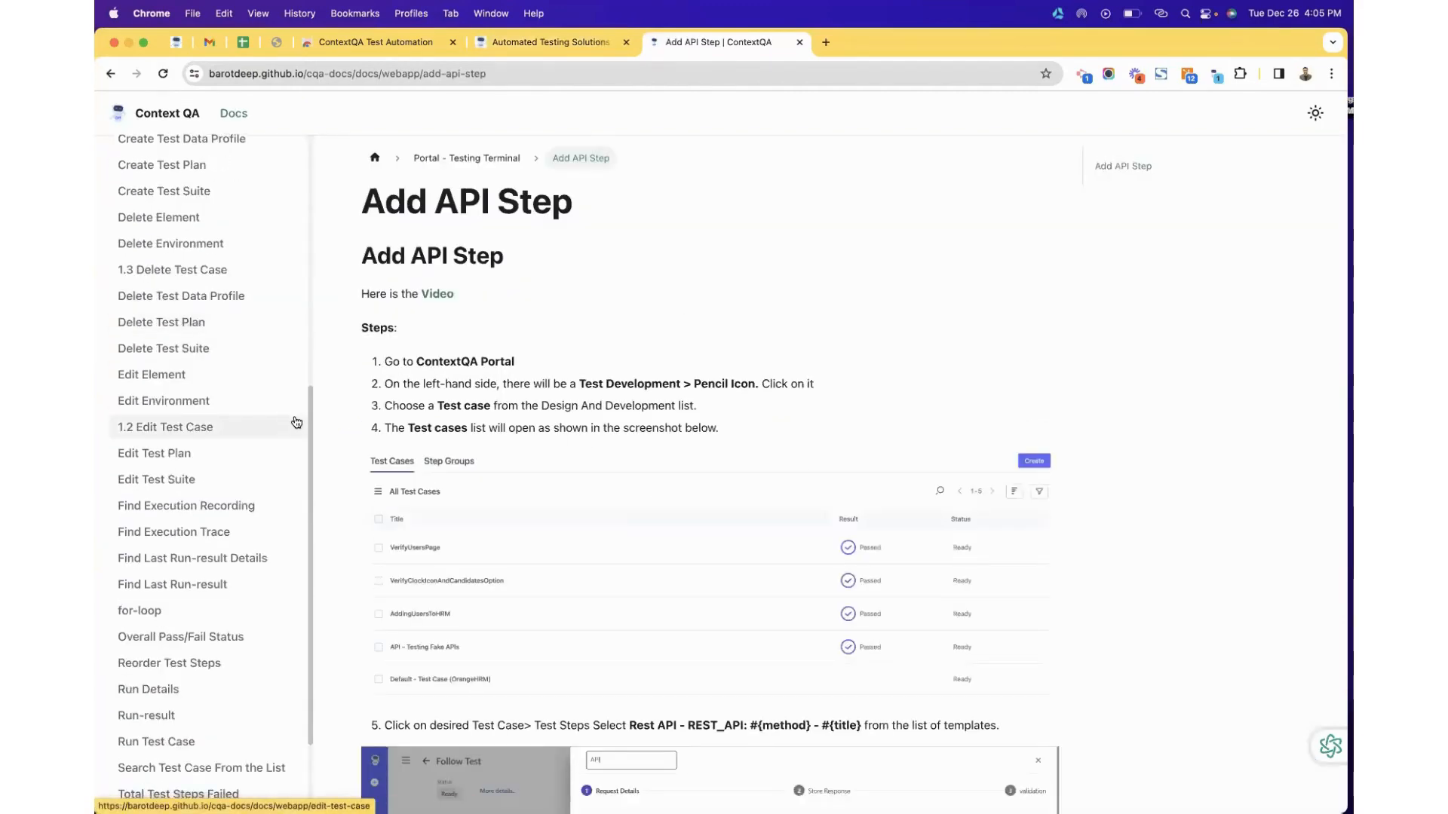
pyautogui.scroll(4, 296, 422)
pyautogui.click(528, 42)
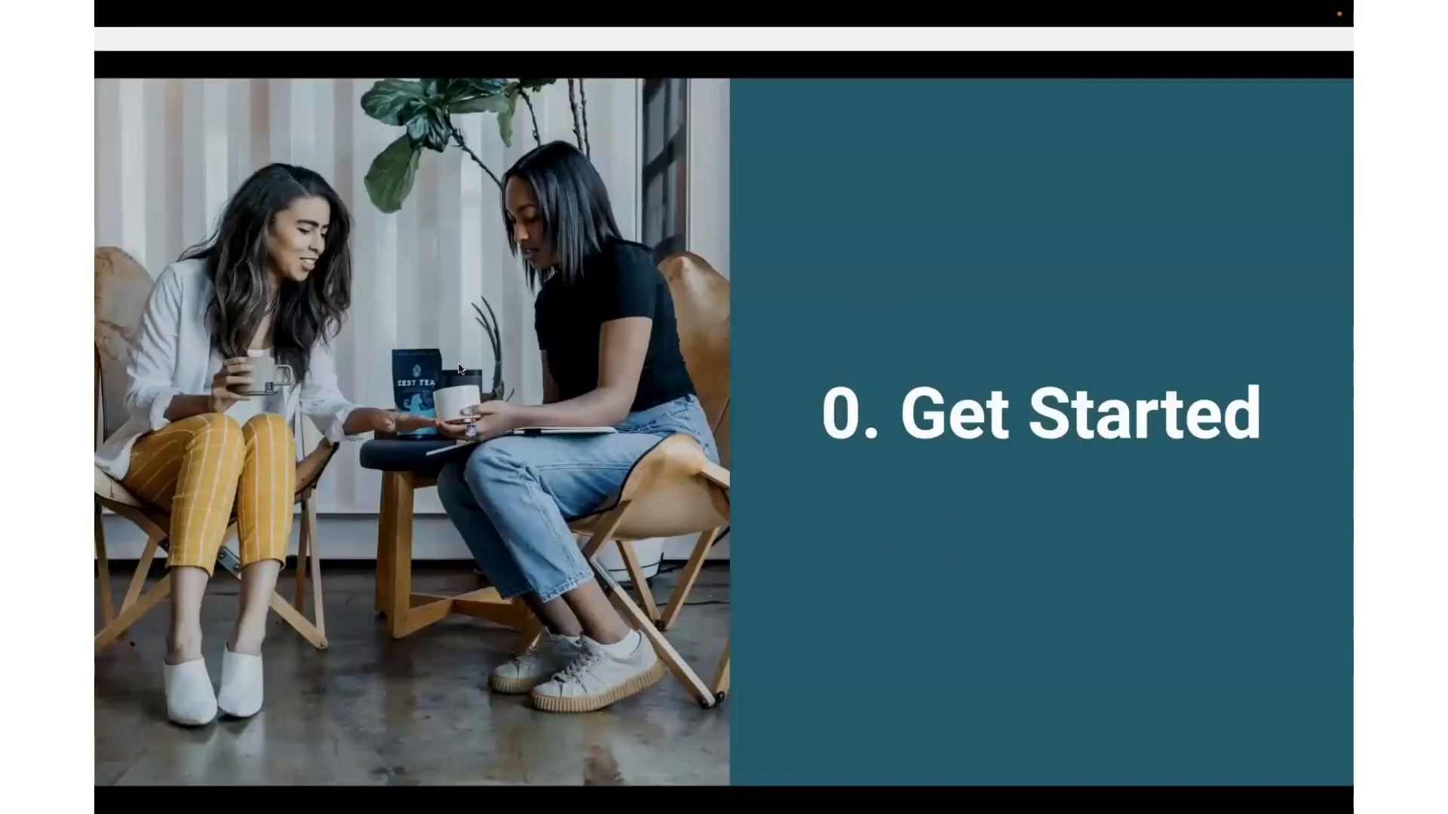
# Advance the slideshow to the Onboarding Checklist slide.
pyautogui.press('Right')
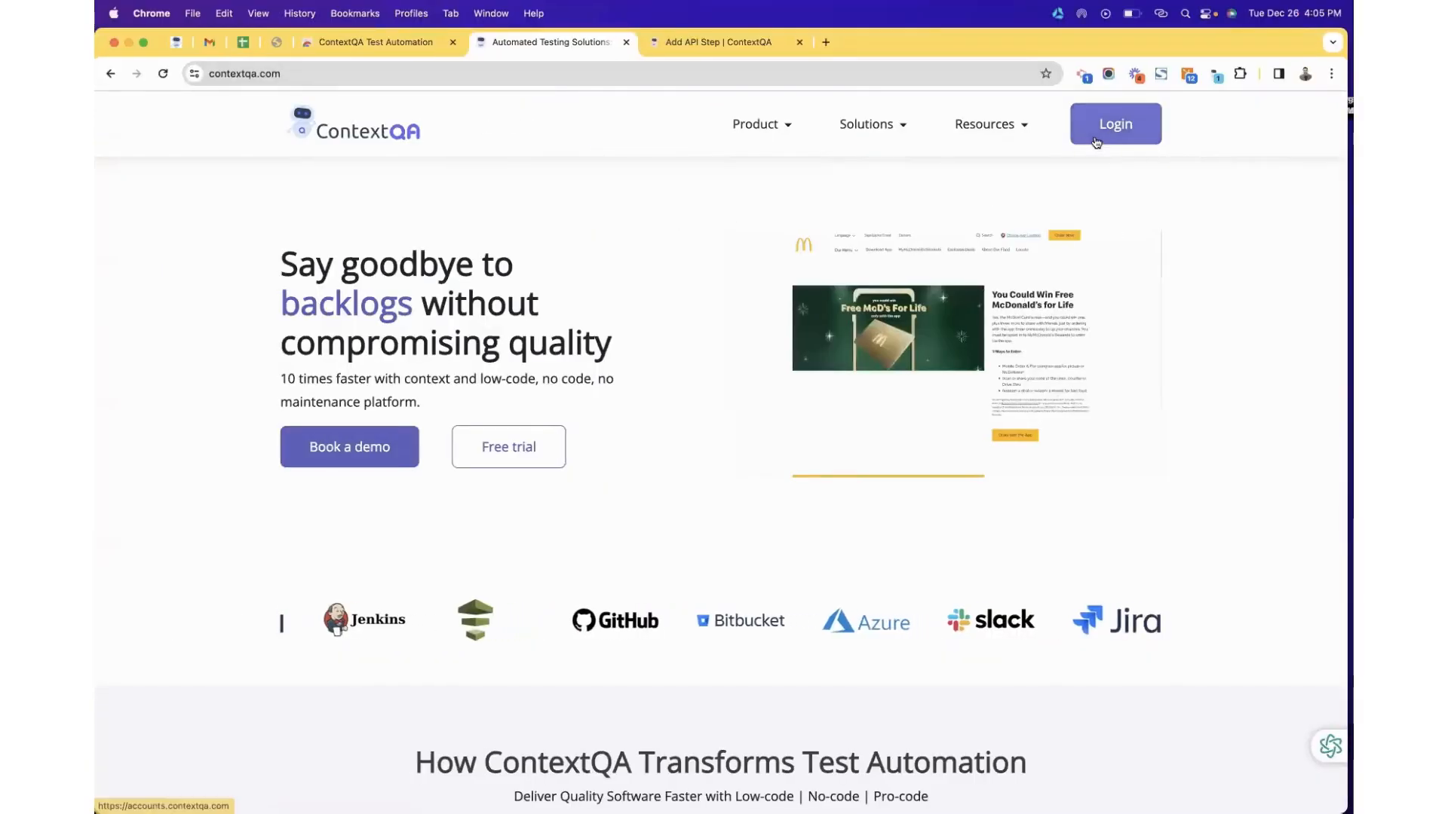
# Log out of the current ContextQA account and bring the form back to the Login tab.
pyautogui.click(1095, 142)
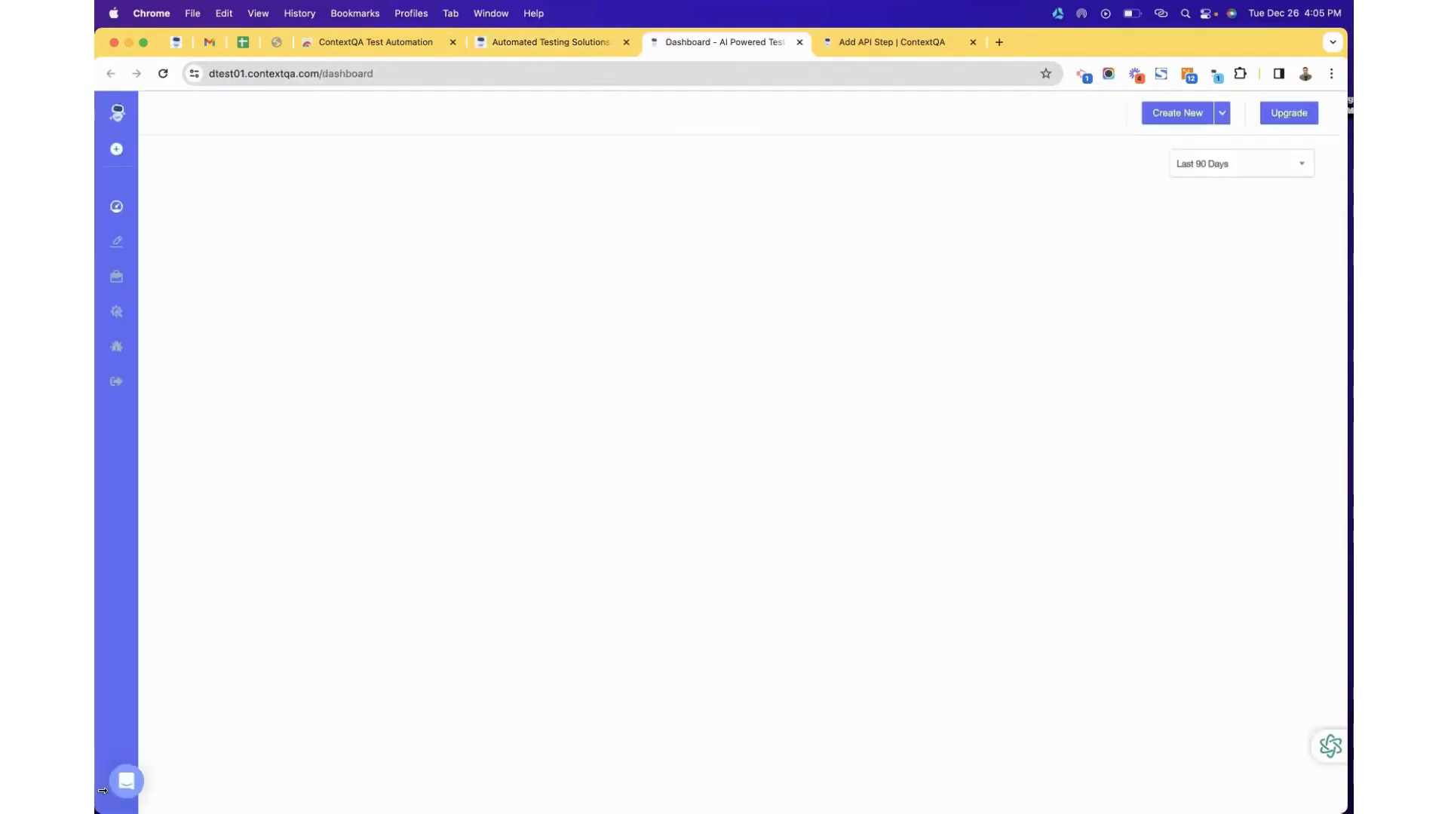
pyautogui.click(113, 391)
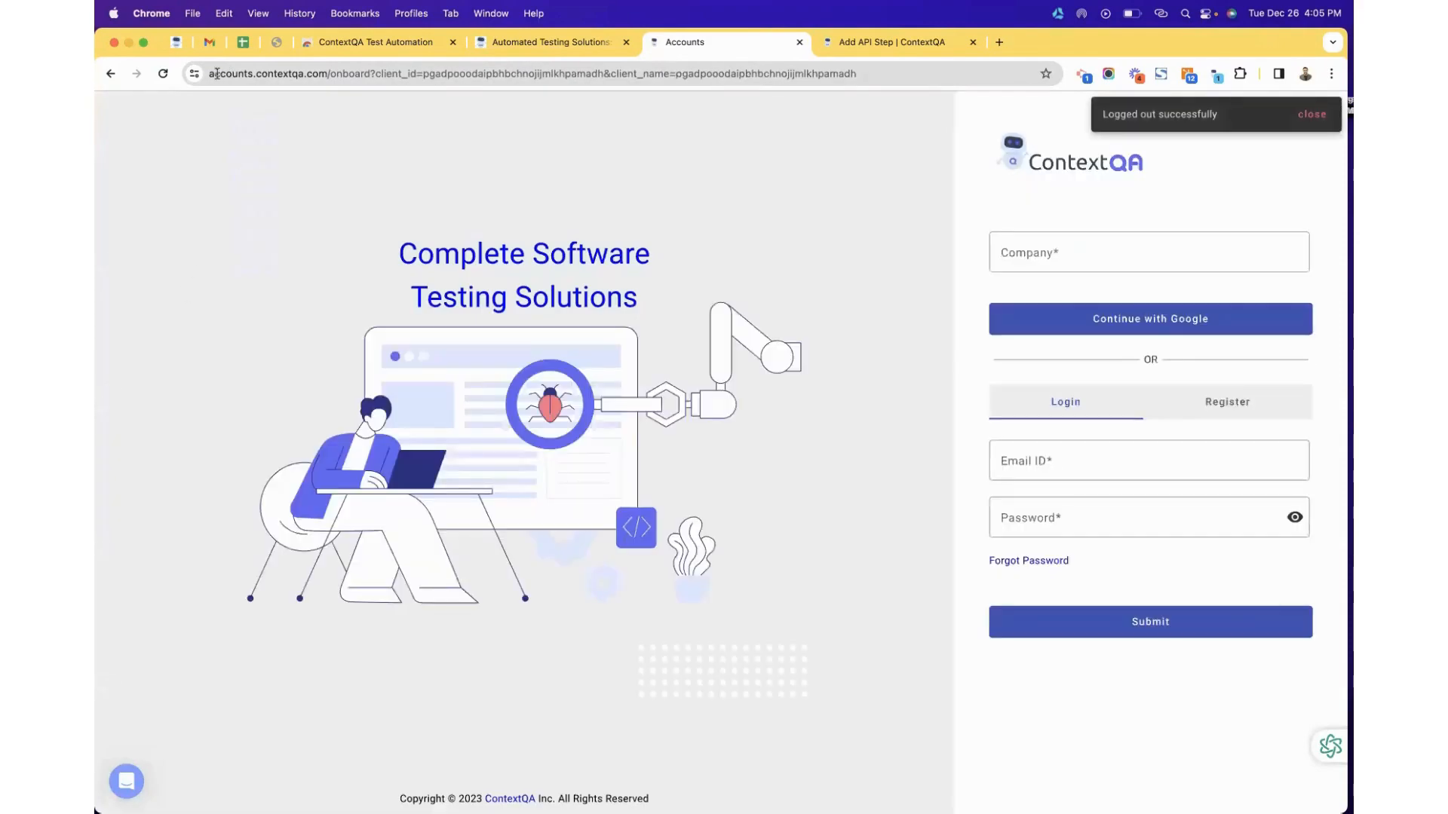
pyautogui.doubleClick(319, 75)
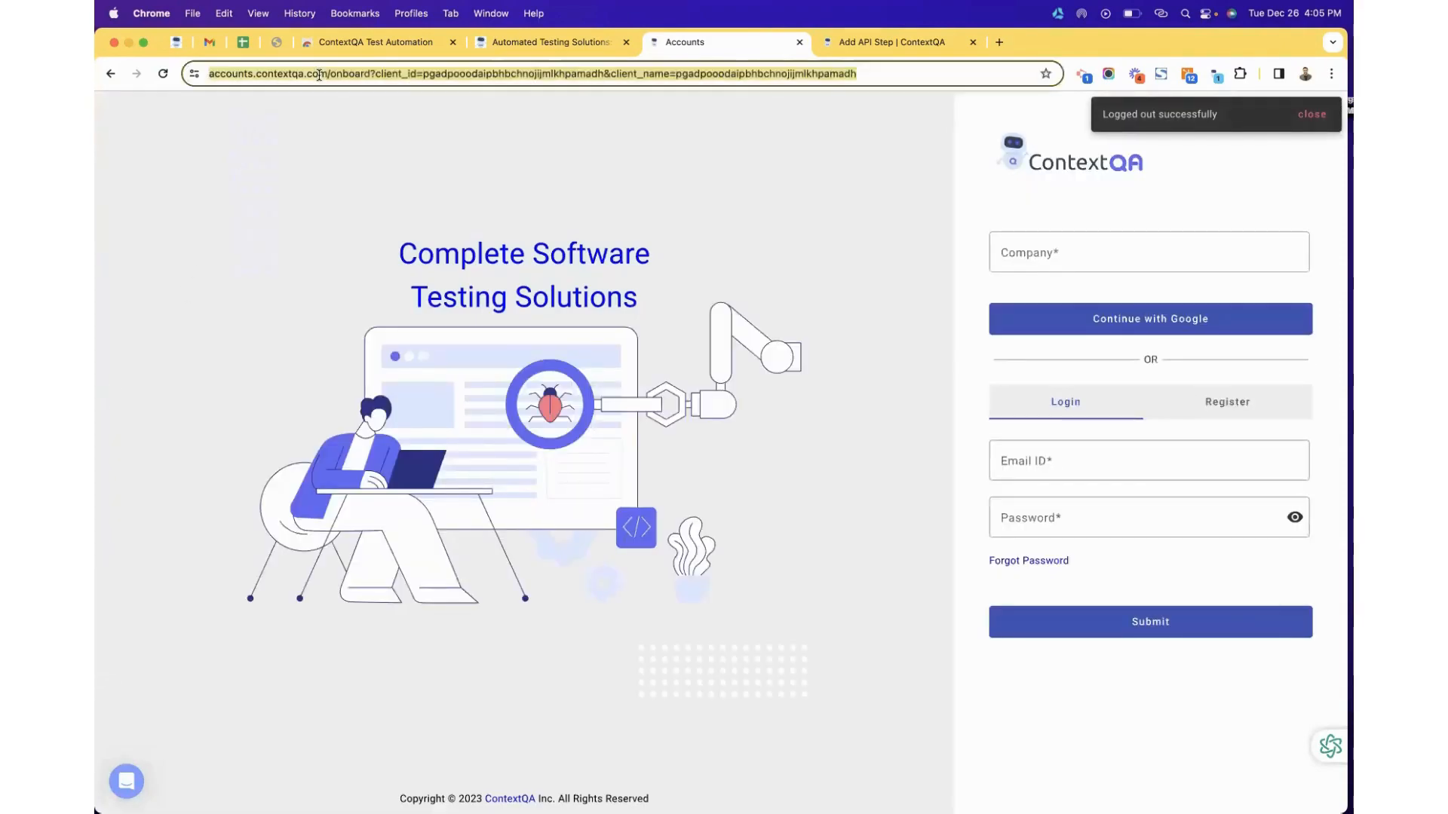
pyautogui.click(1208, 404)
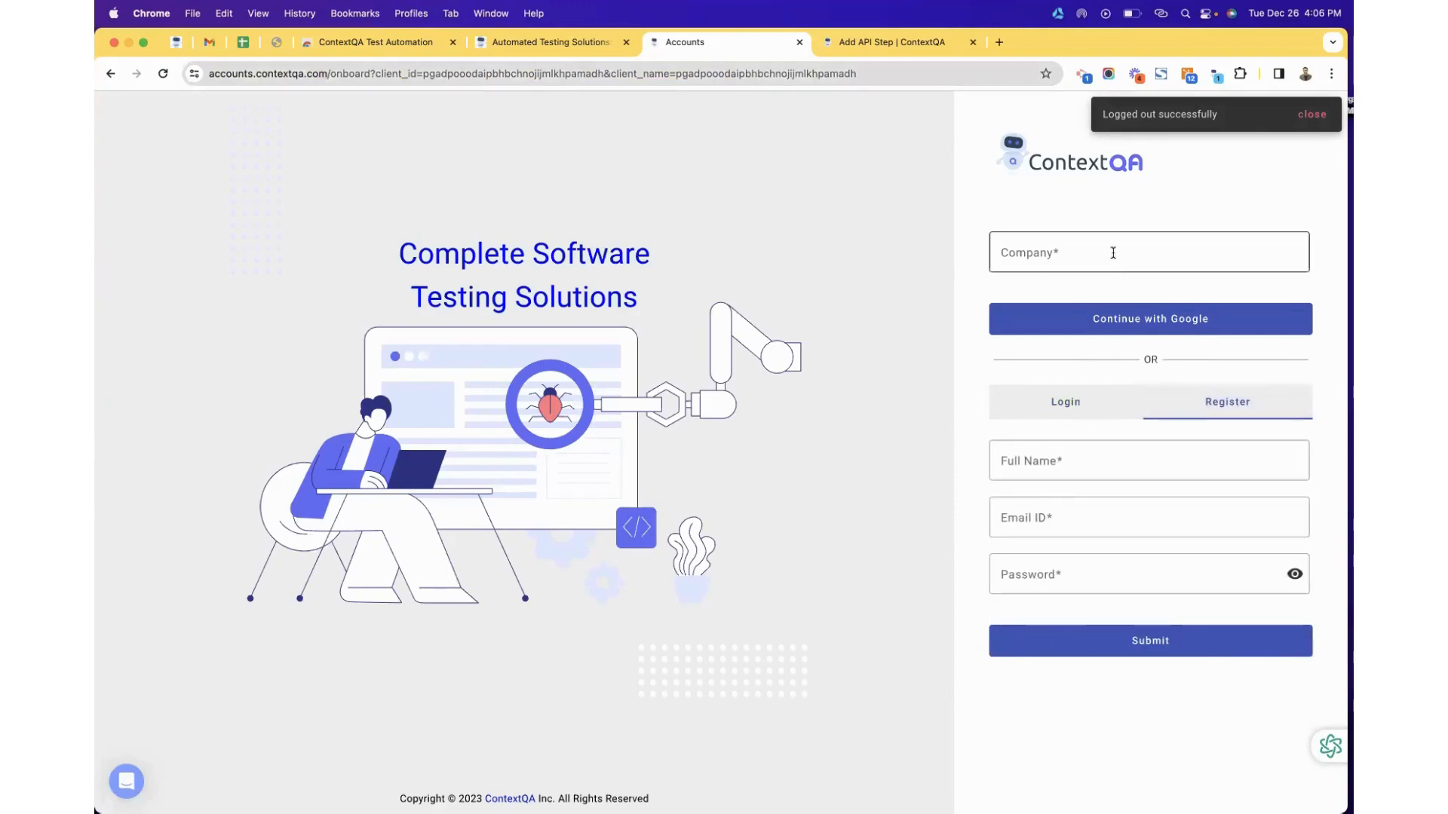
pyautogui.click(1098, 405)
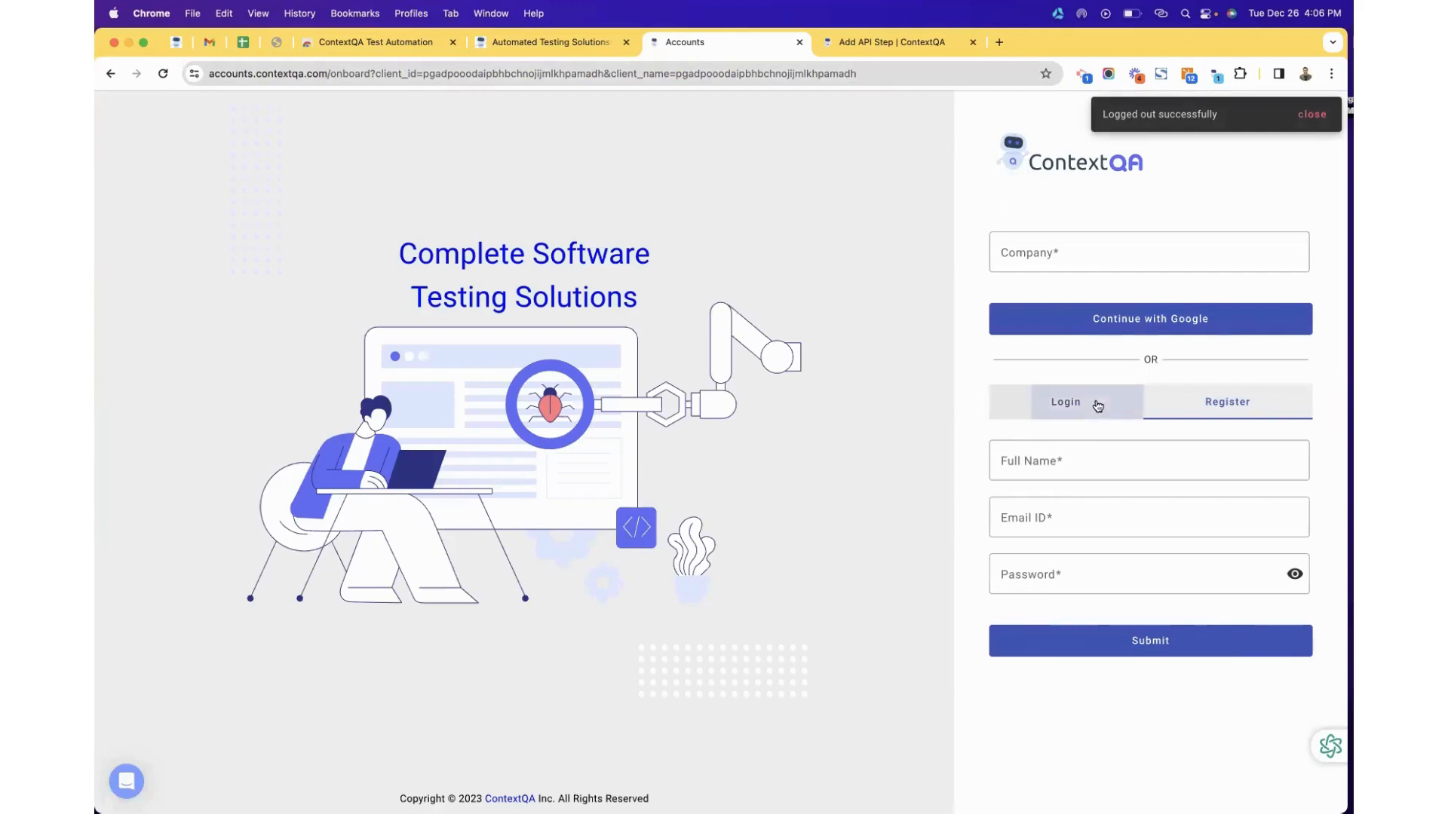
# Sign in with the suggested company name, the account e-mail and the password.
pyautogui.click(1049, 258)
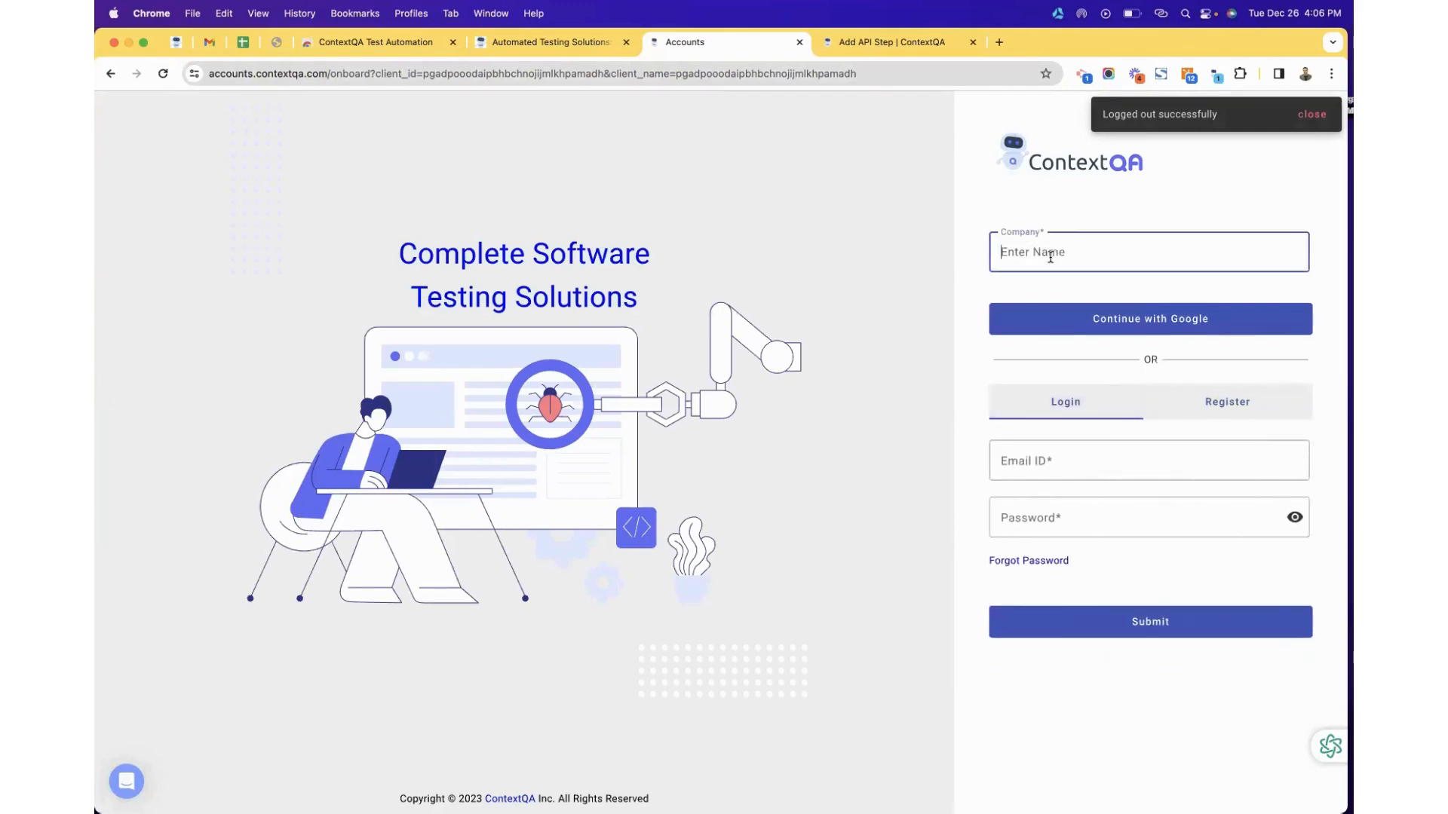
pyautogui.write('dtest')
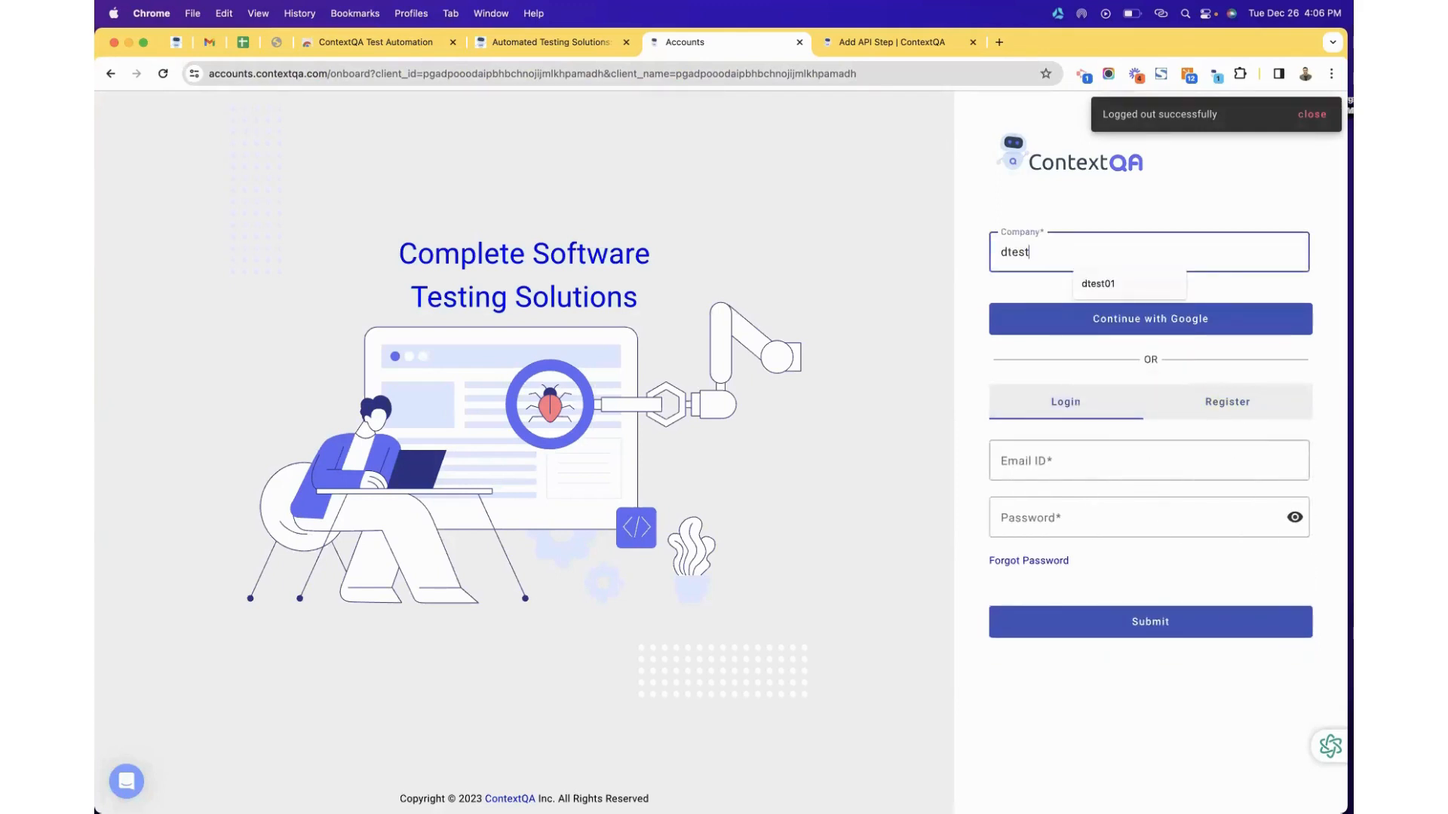
pyautogui.click(1097, 285)
pyautogui.click(1033, 458)
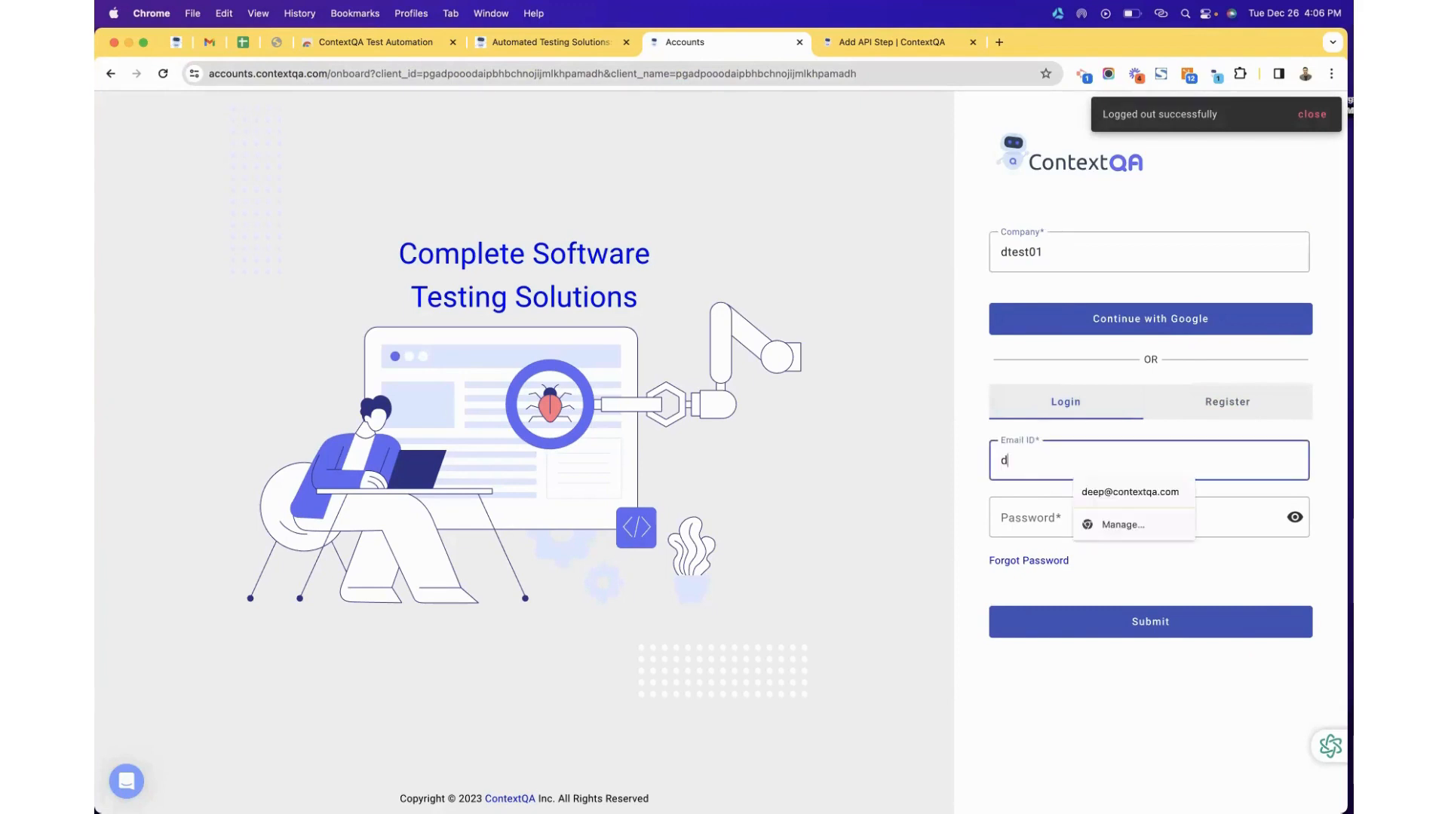
pyautogui.click(1039, 536)
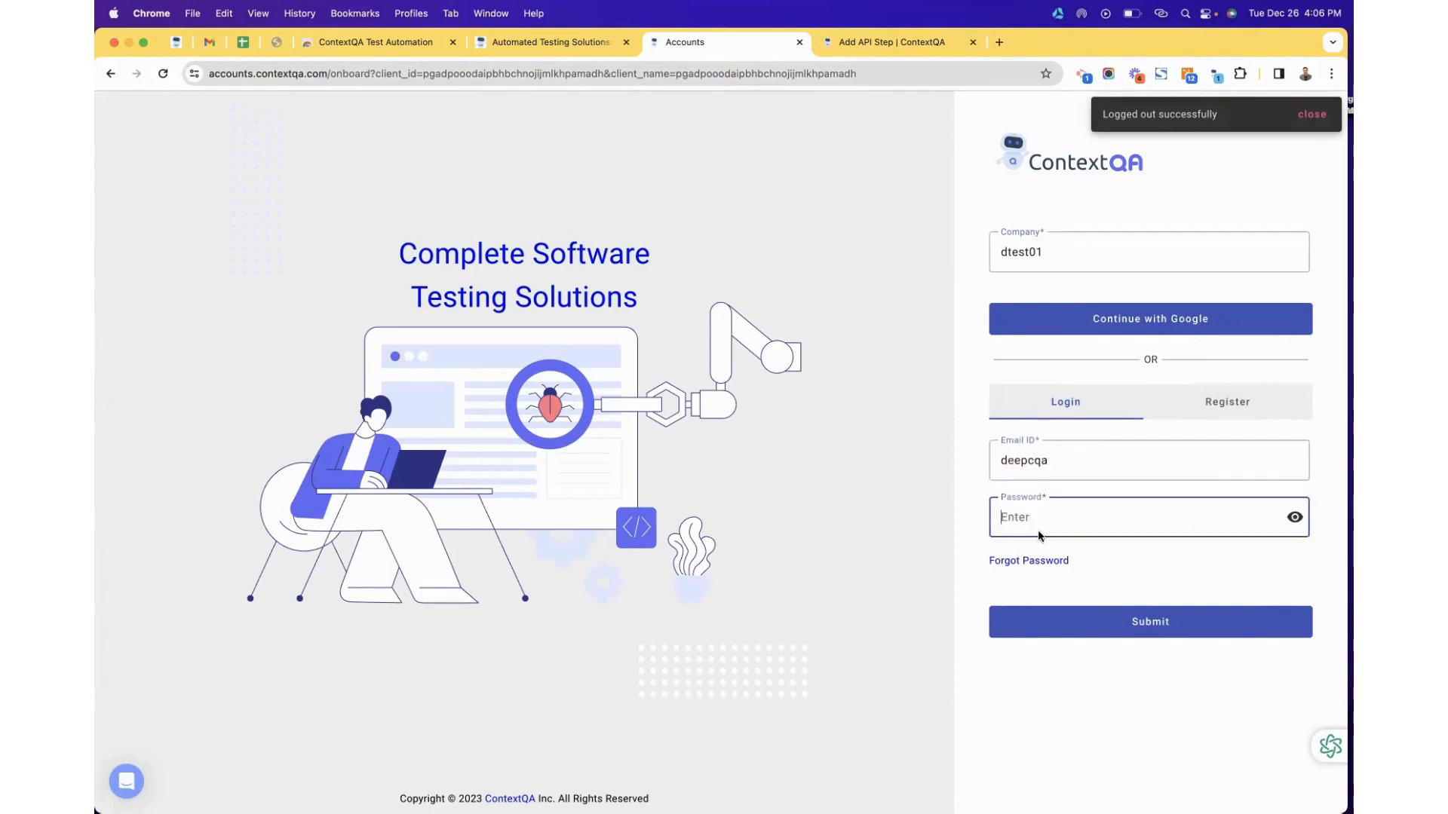
pyautogui.click(1042, 632)
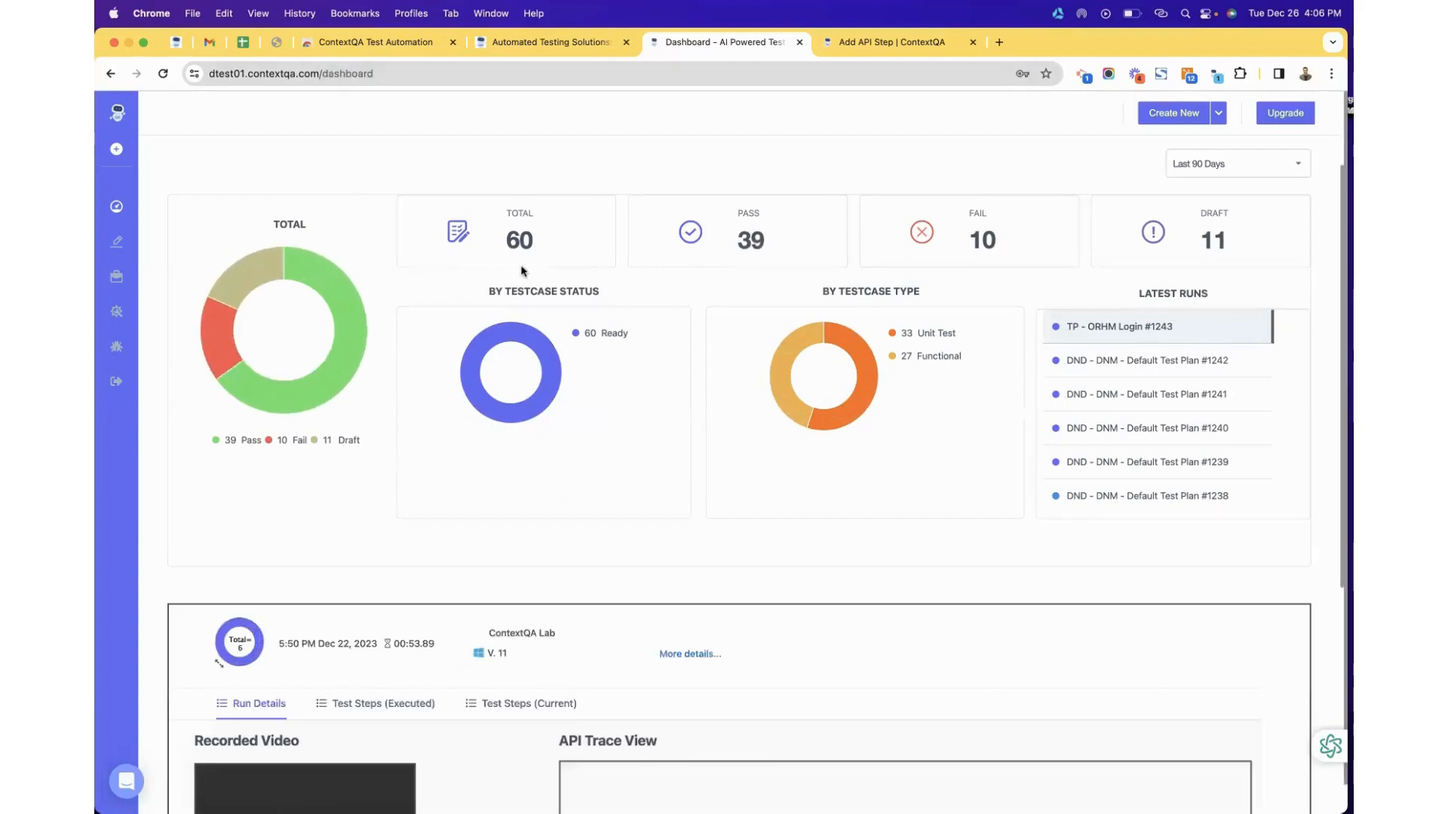
# Limit the dashboard statistics to the Last 7 Days.
pyautogui.moveTo(782, 361)
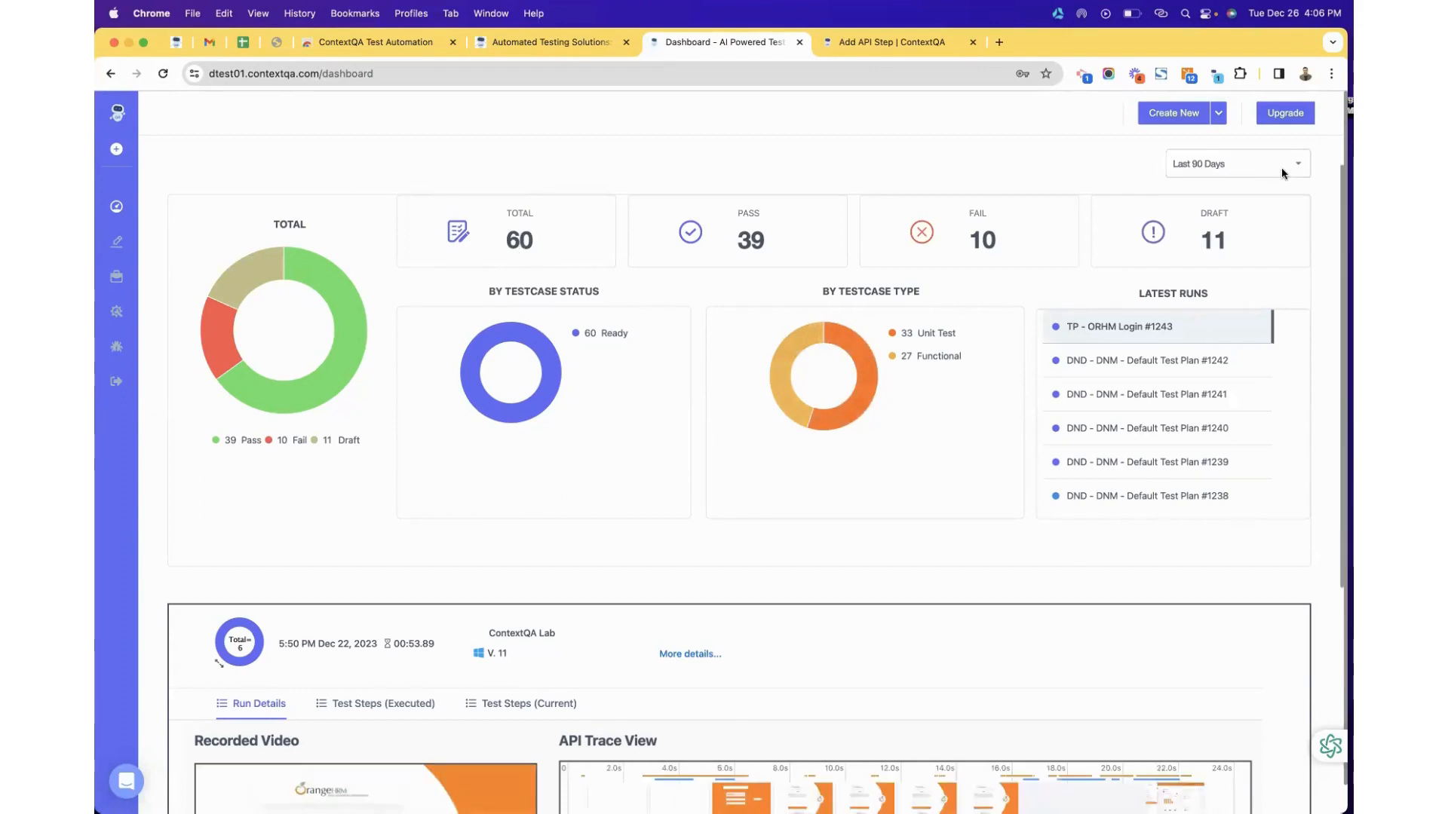
pyautogui.click(1221, 166)
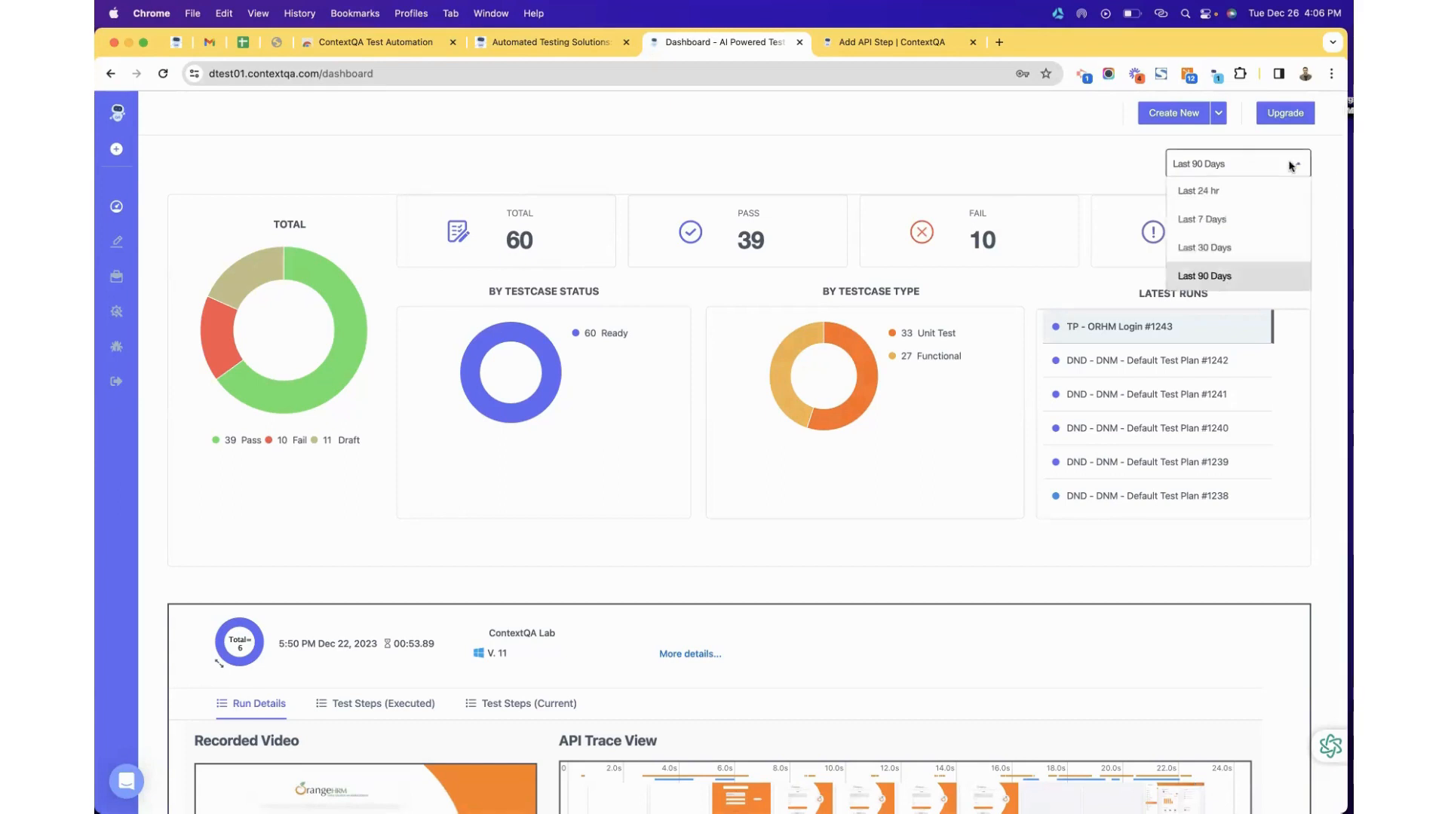
pyautogui.click(1207, 249)
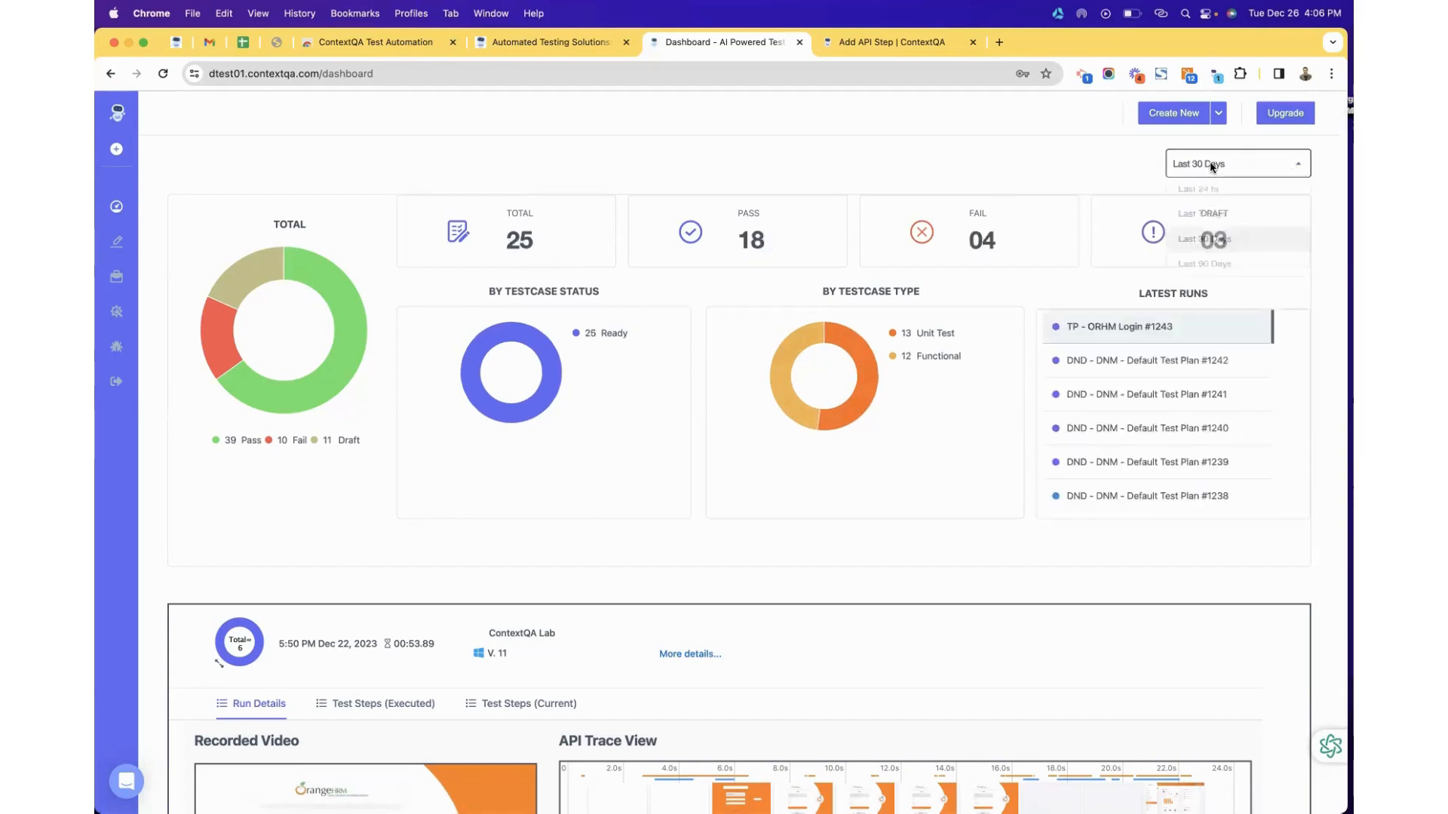
pyautogui.click(1199, 215)
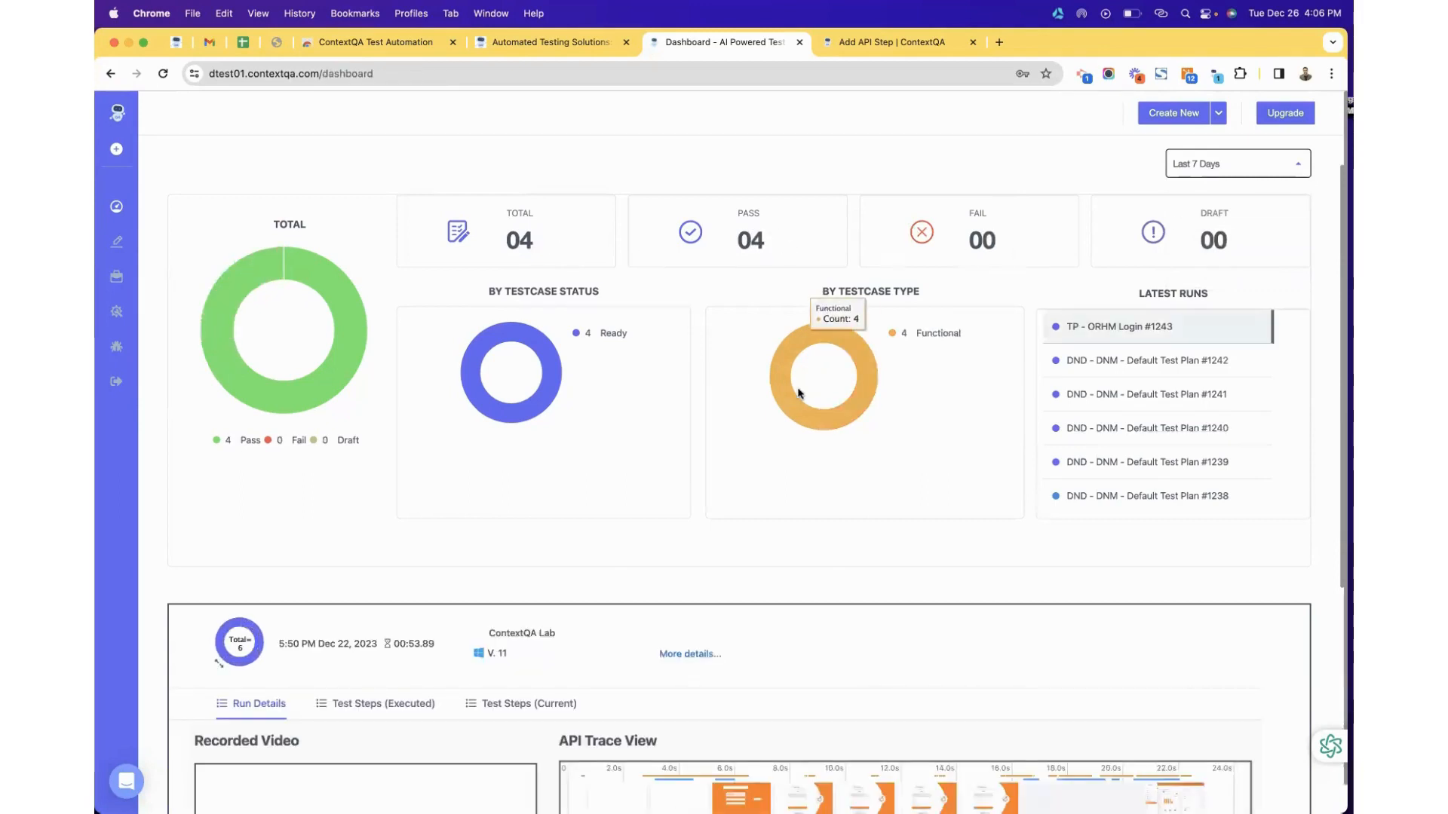
# Review the latest run's six executed test steps, then switch over to the slides.
pyautogui.scroll(-3, 801, 393)
pyautogui.scroll(-5, 800, 393)
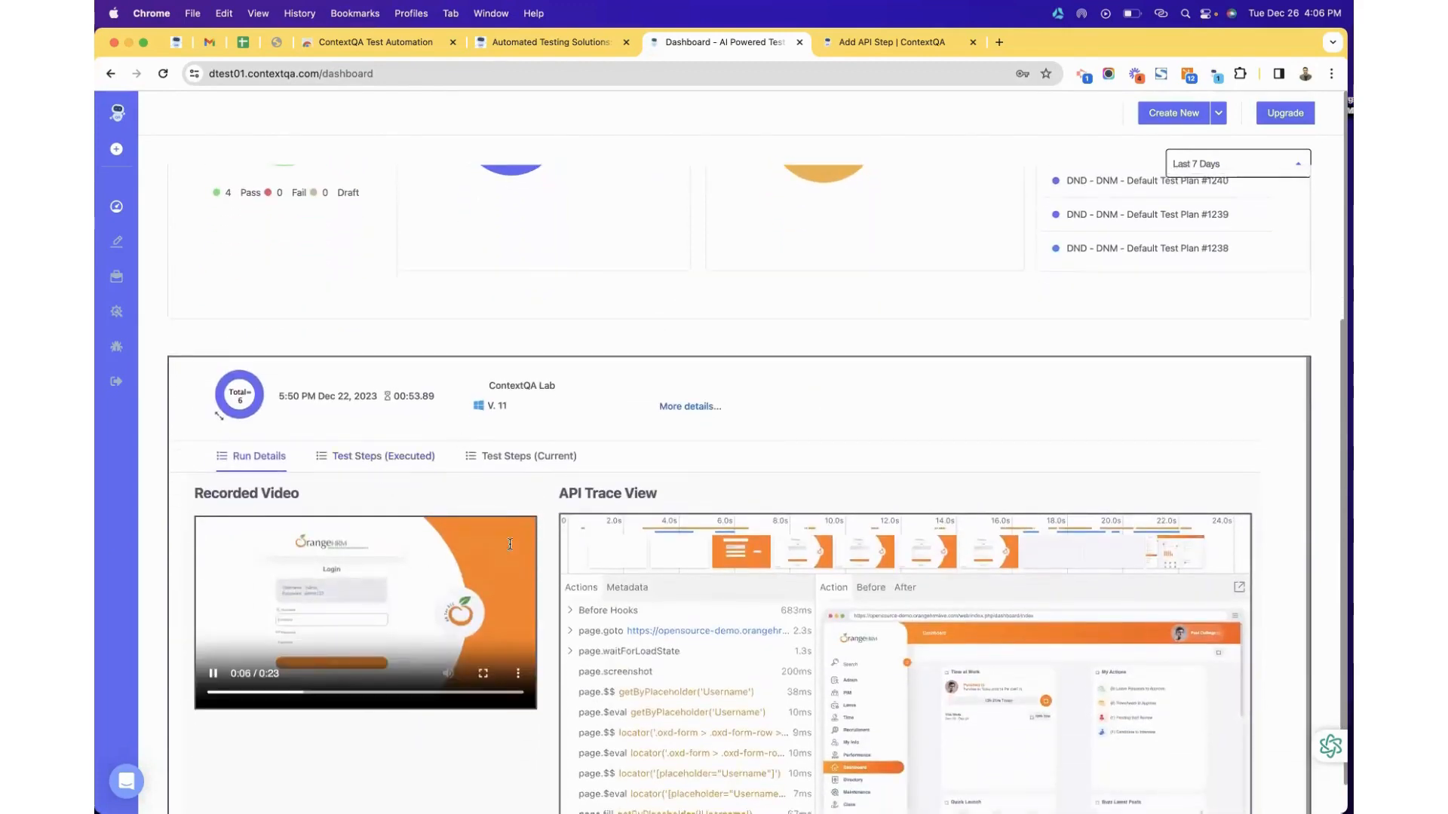
pyautogui.scroll(-1, 1280, 532)
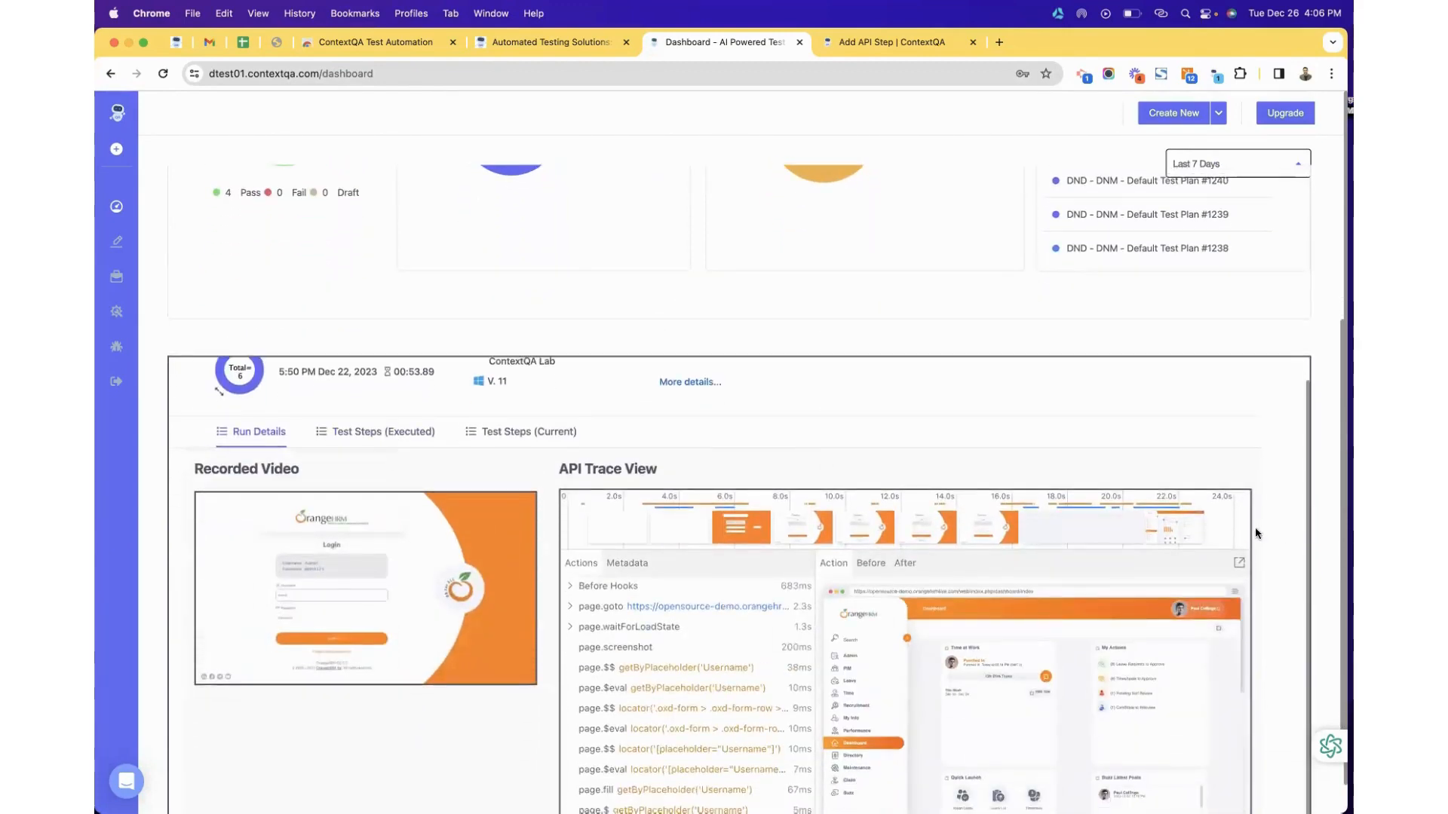
pyautogui.scroll(1, 1015, 528)
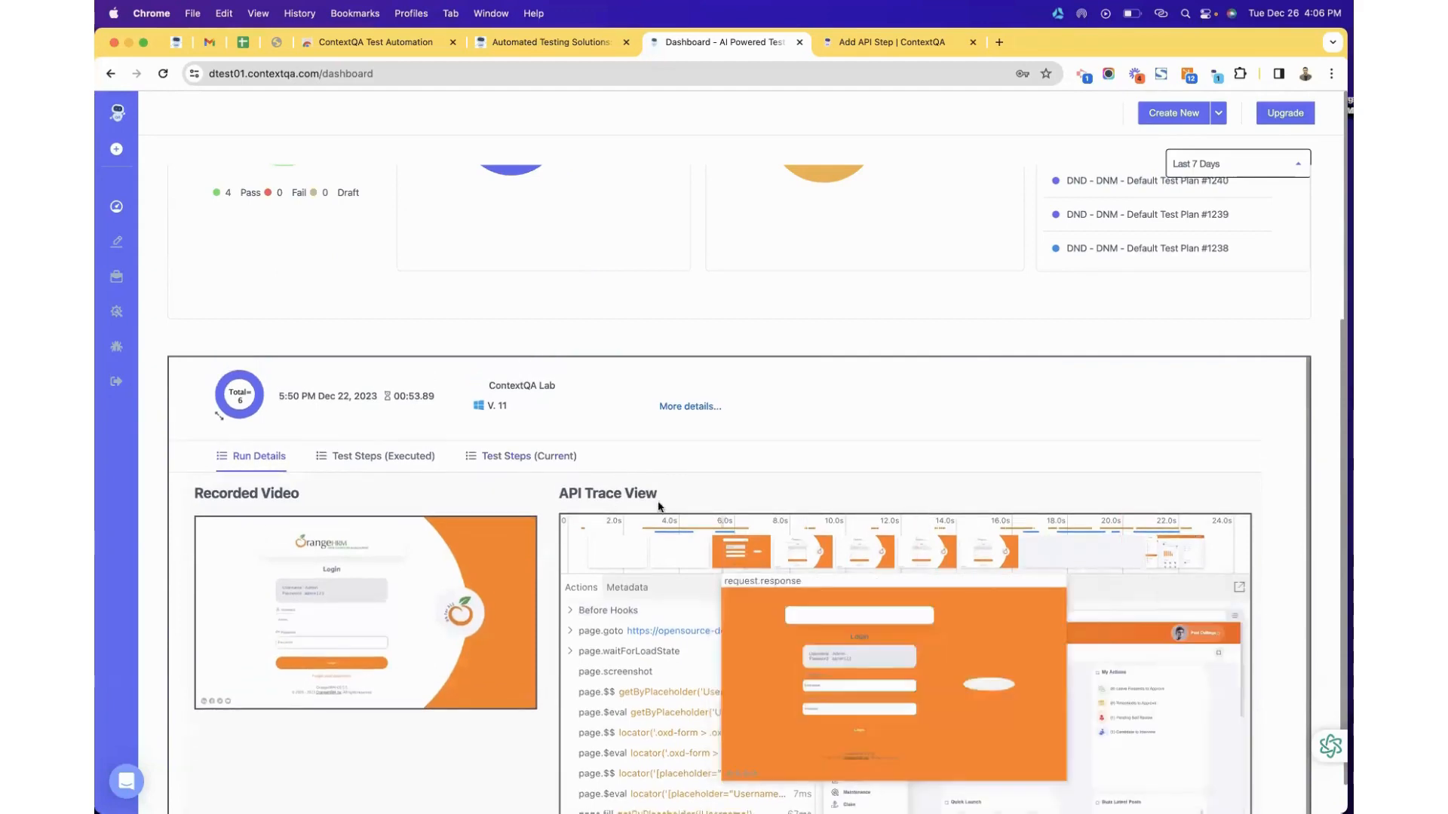
pyautogui.click(405, 457)
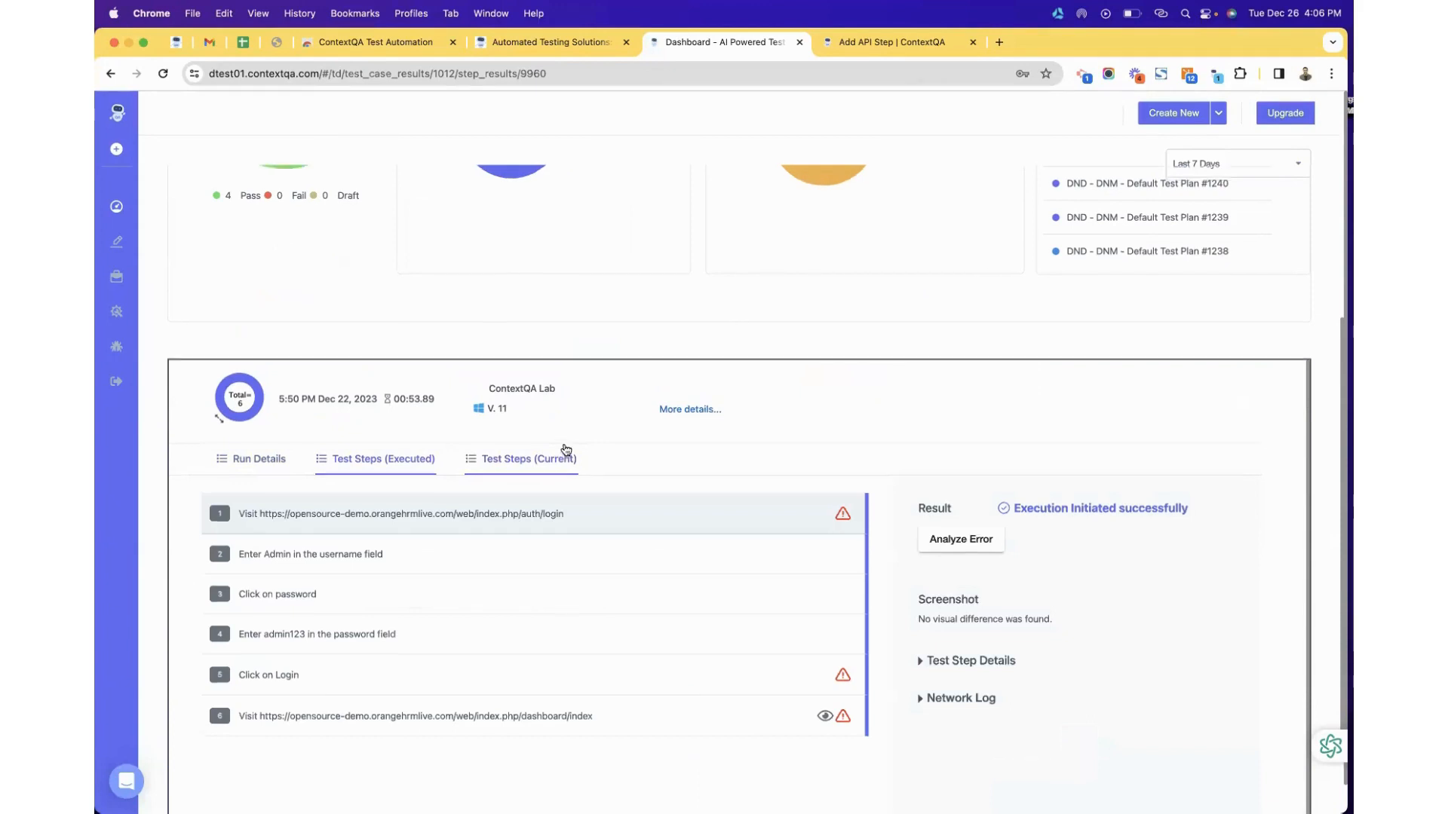
pyautogui.scroll(4, 565, 450)
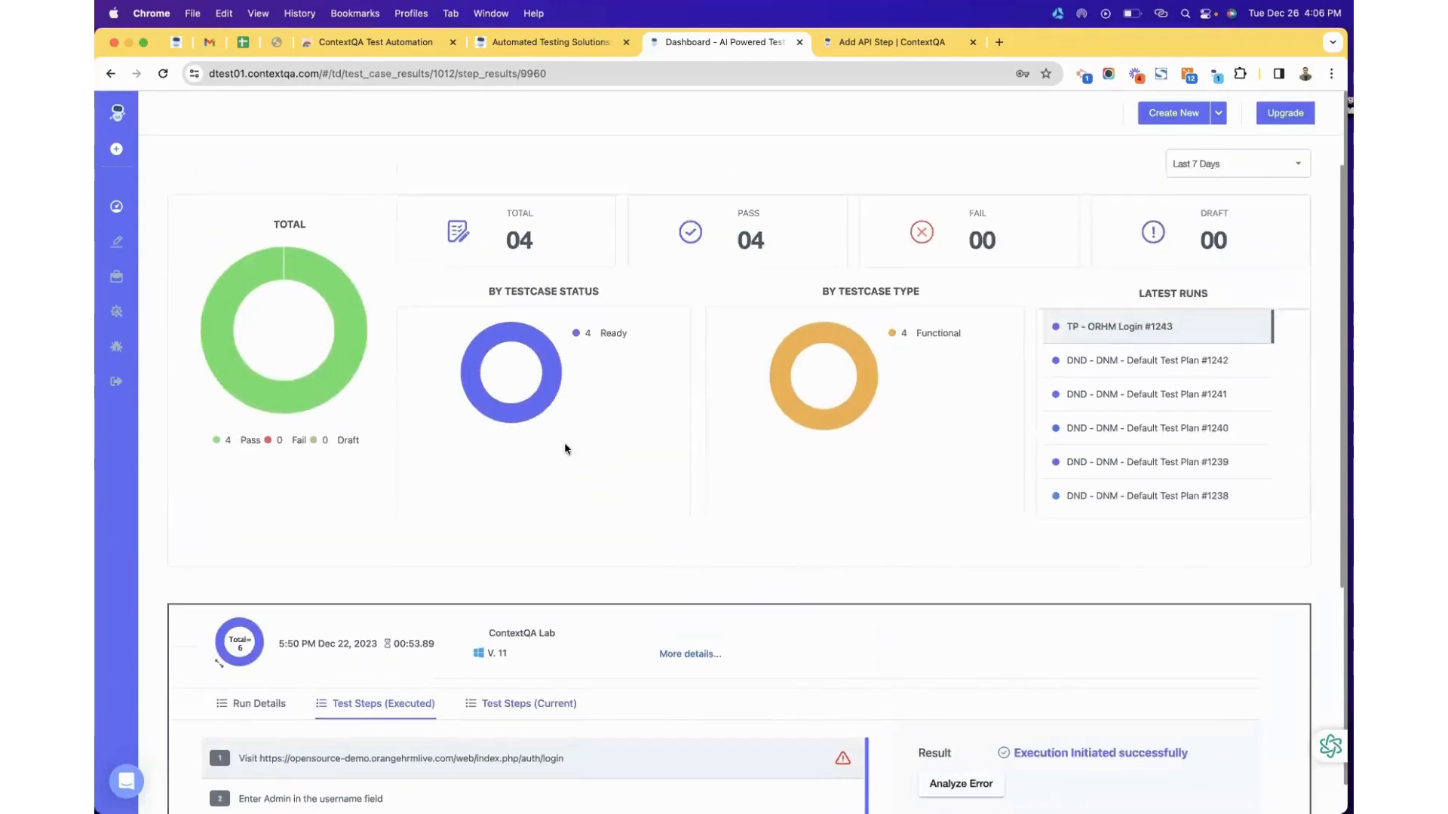
pyautogui.press('XF86AudioRaiseVolume')
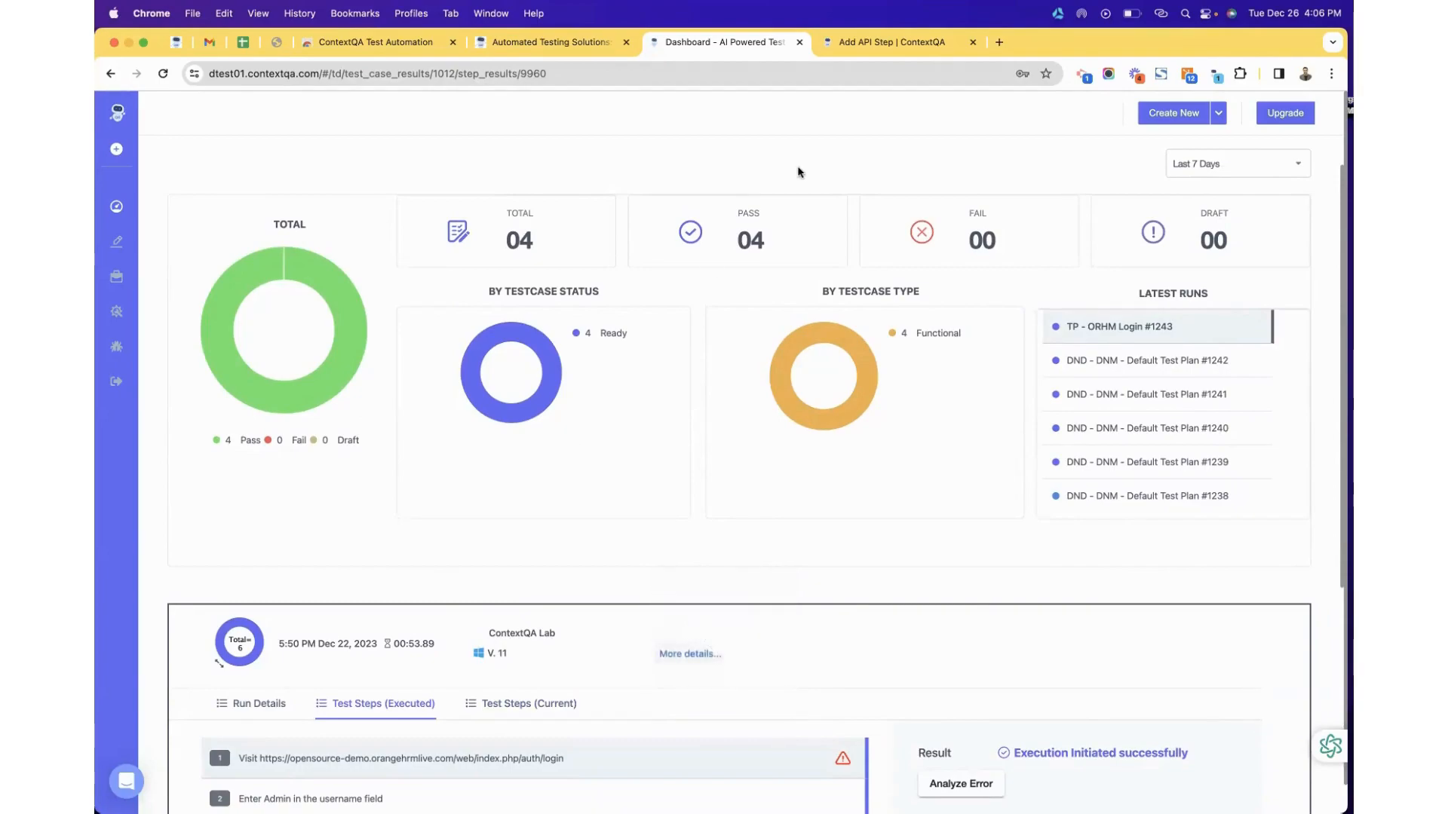
pyautogui.hotkey('ctrl', 'Right')
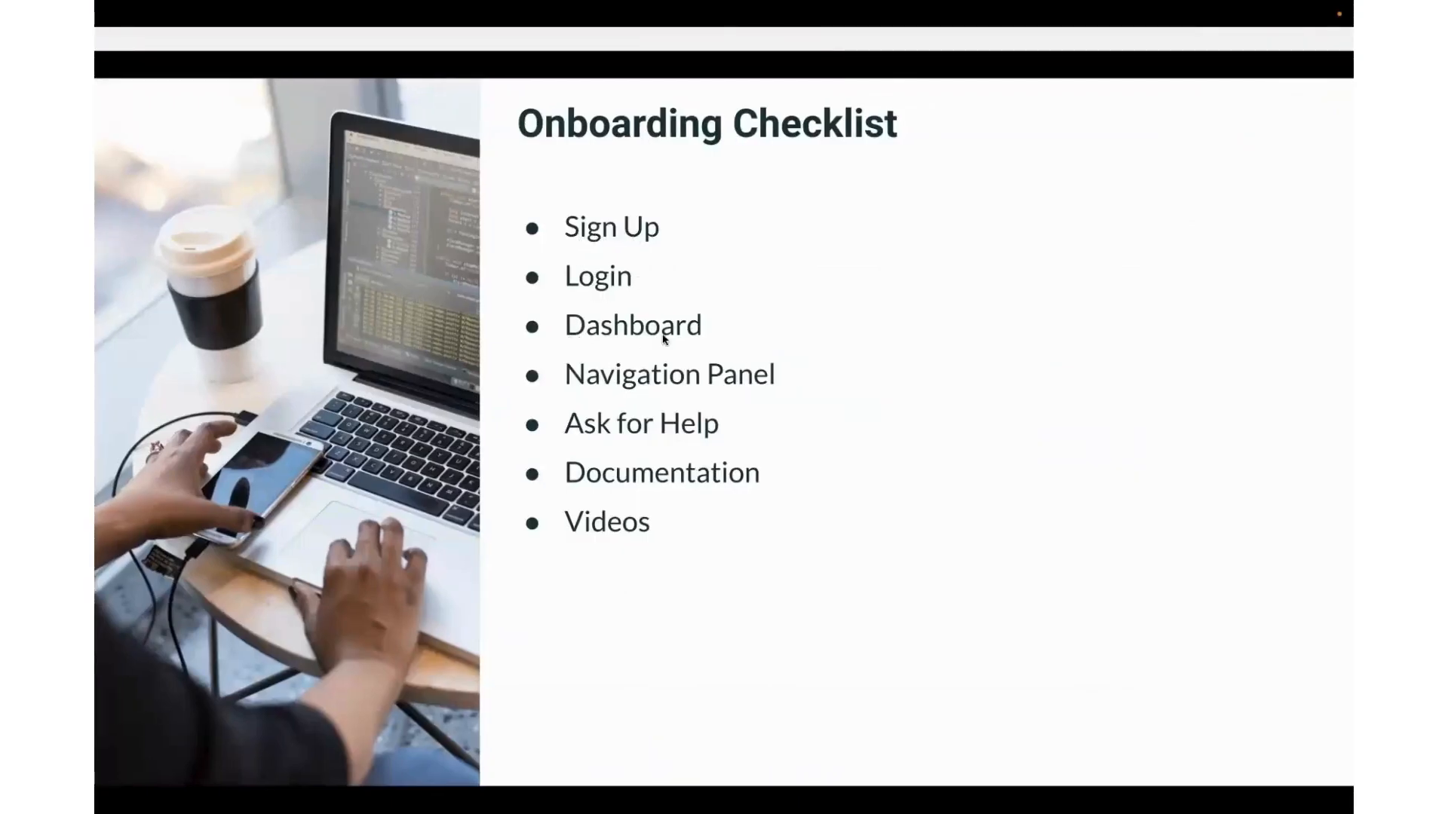
# Back in the browser, show the Test Development list of 100 test cases and scroll it.
pyautogui.hotkey('ctrl', 'Left')
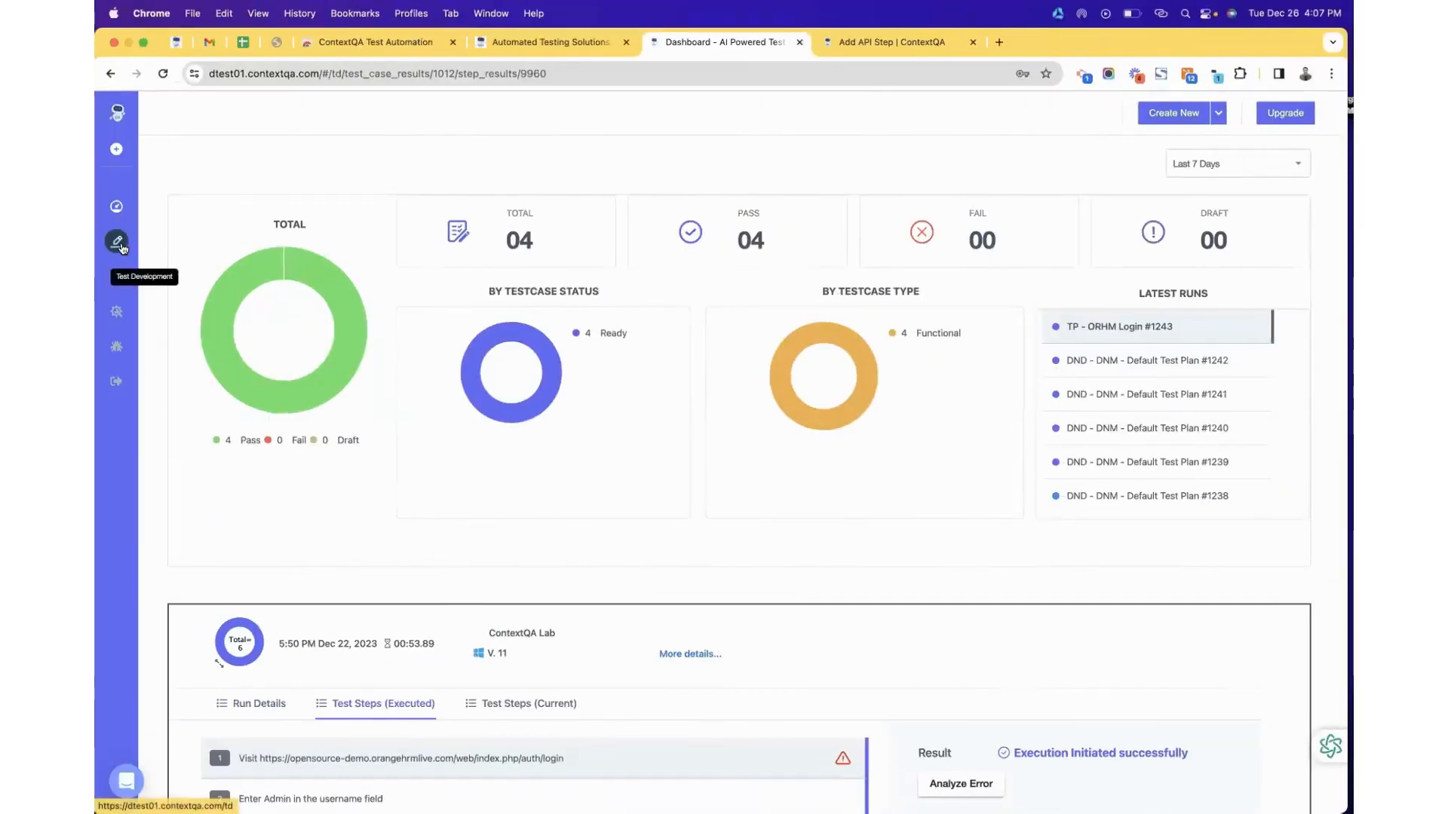
pyautogui.click(119, 245)
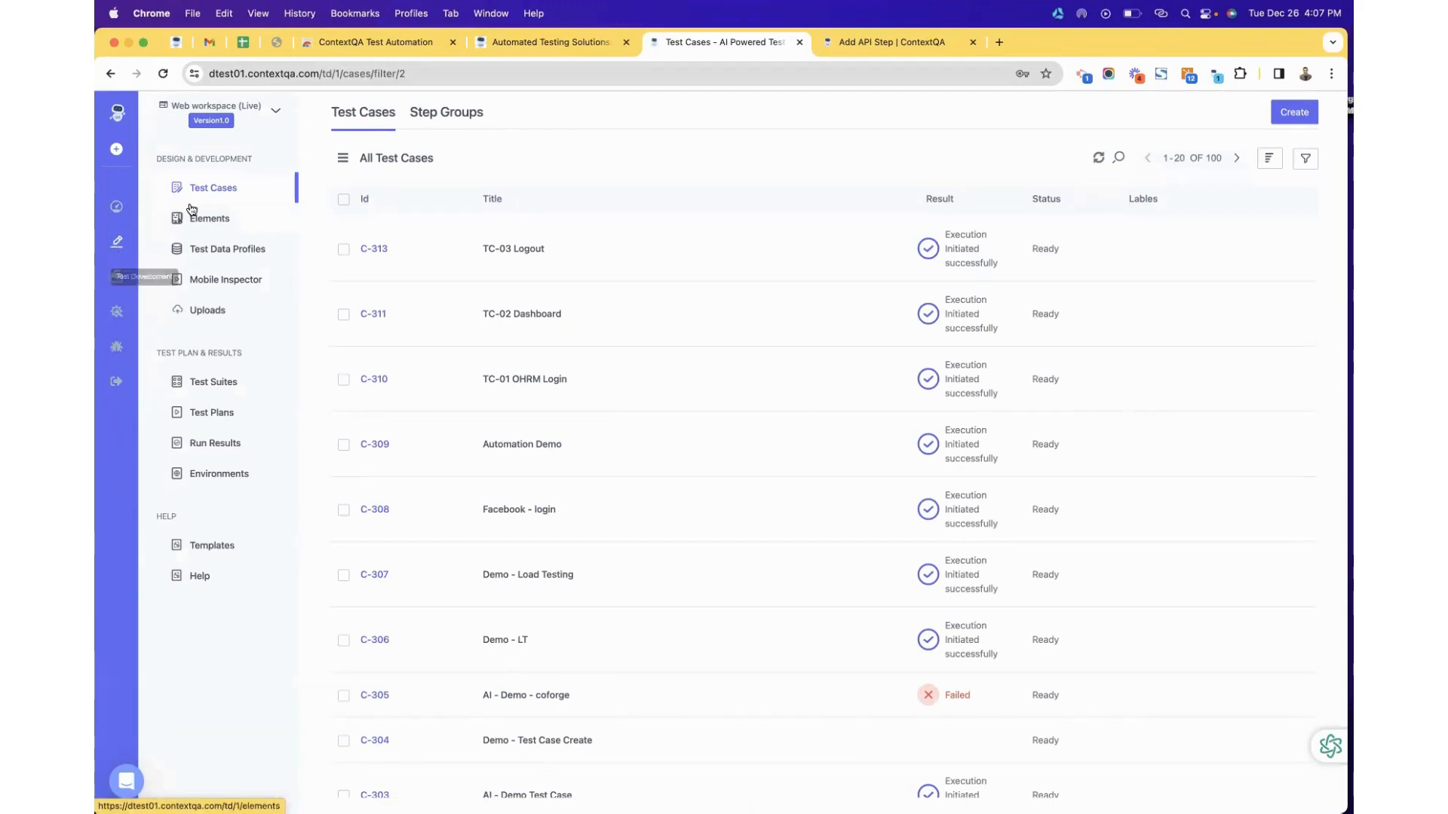
pyautogui.scroll(-2, 440, 265)
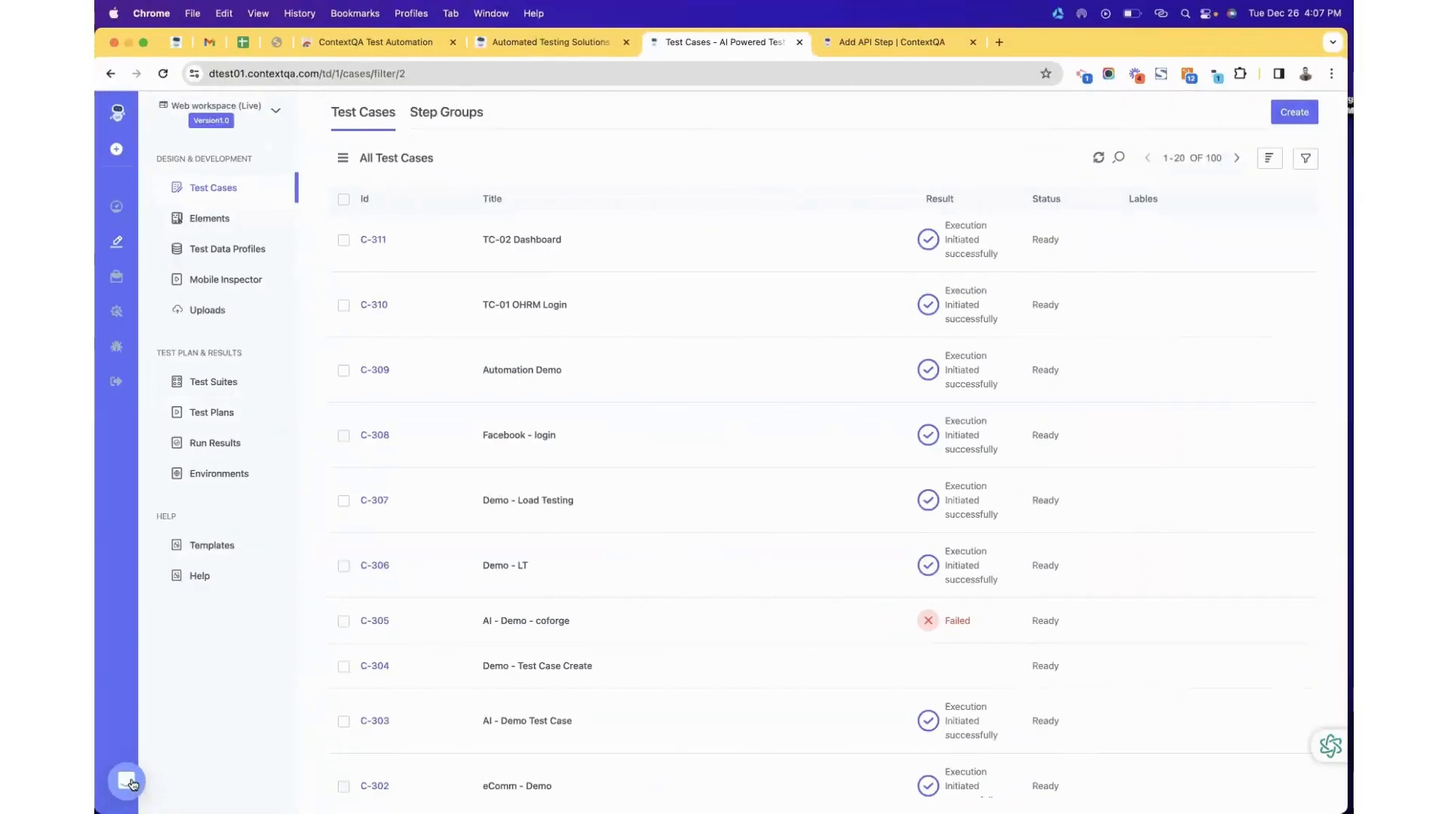
pyautogui.click(132, 784)
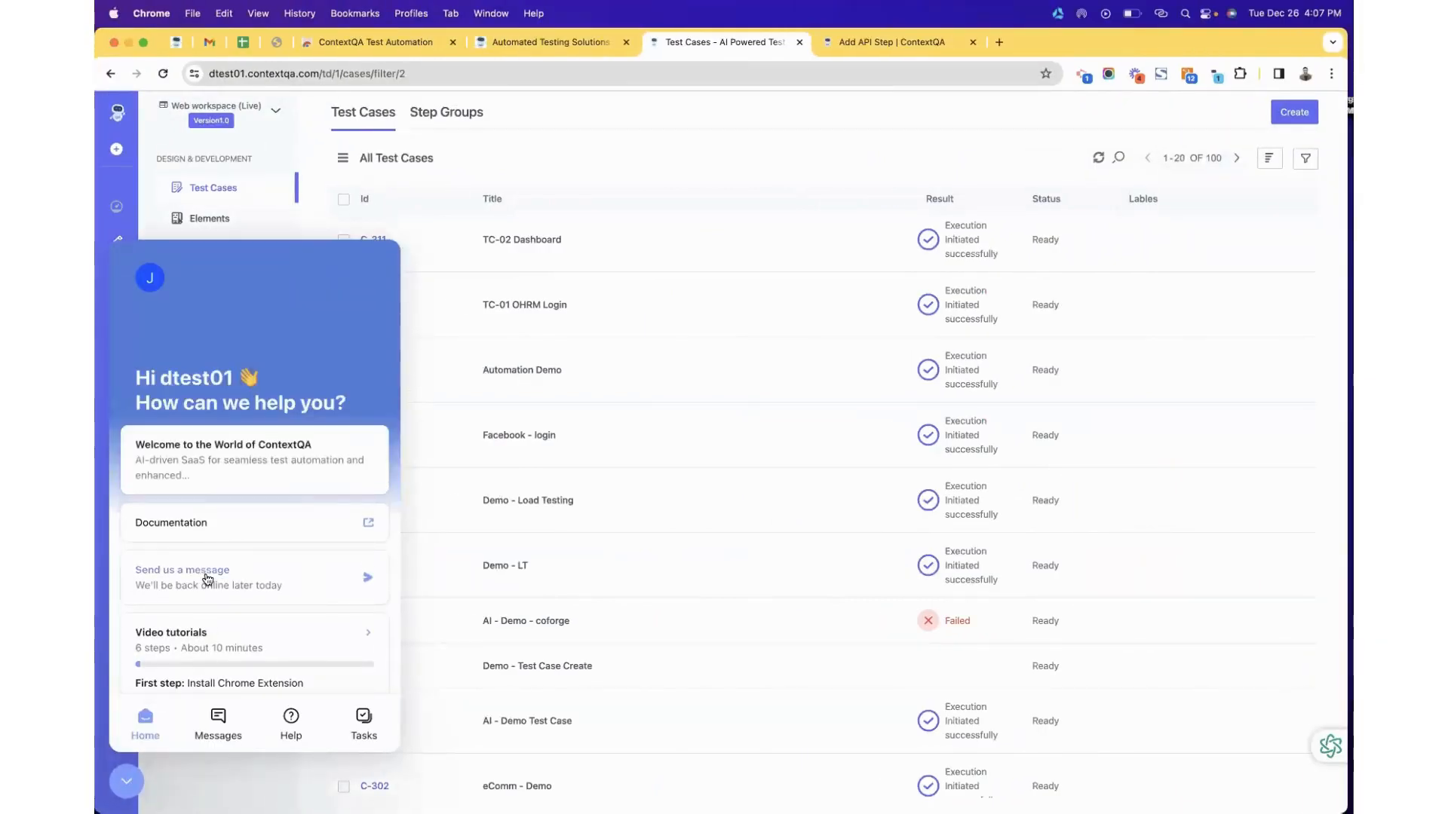
pyautogui.click(218, 724)
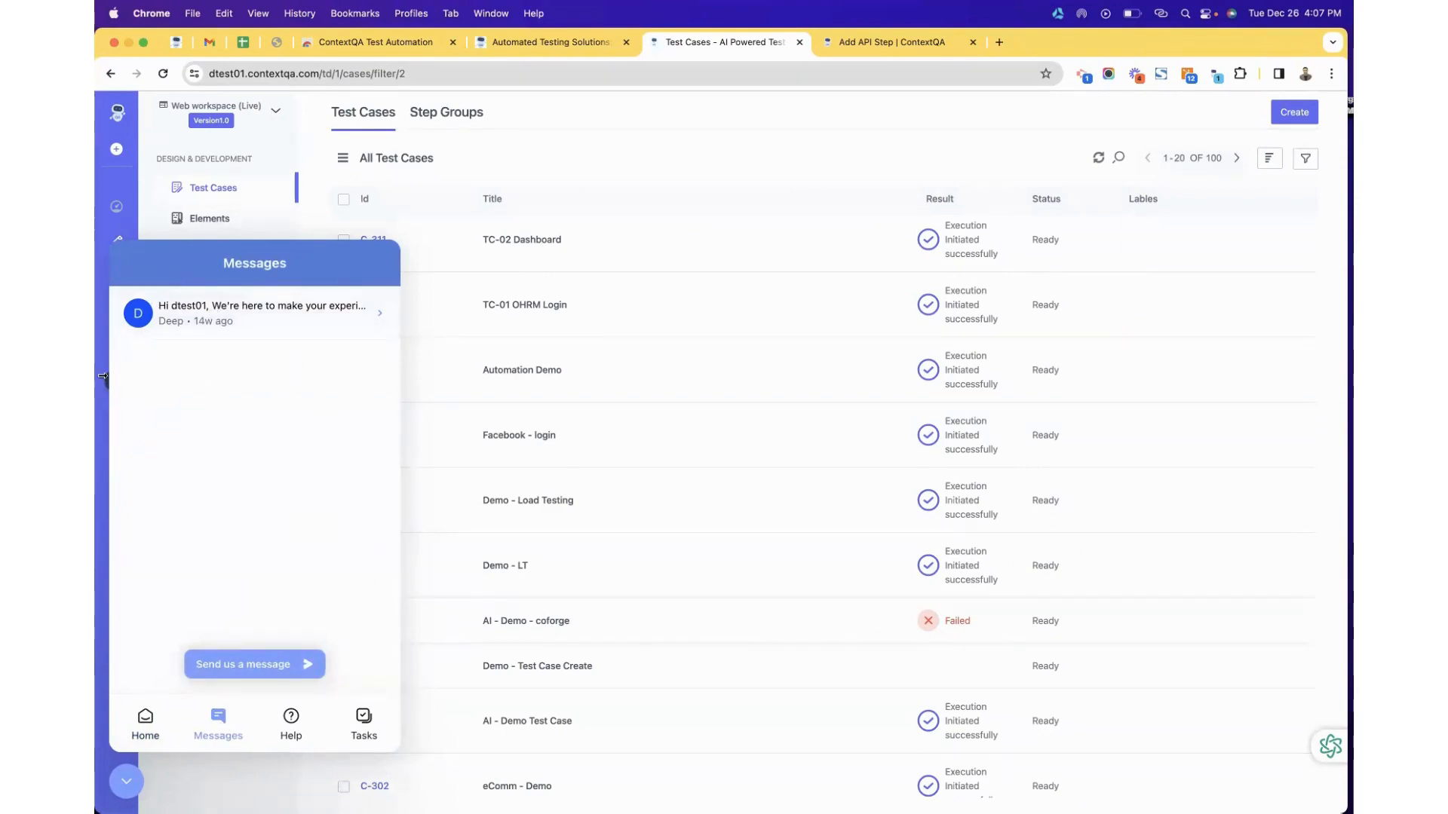
pyautogui.click(104, 343)
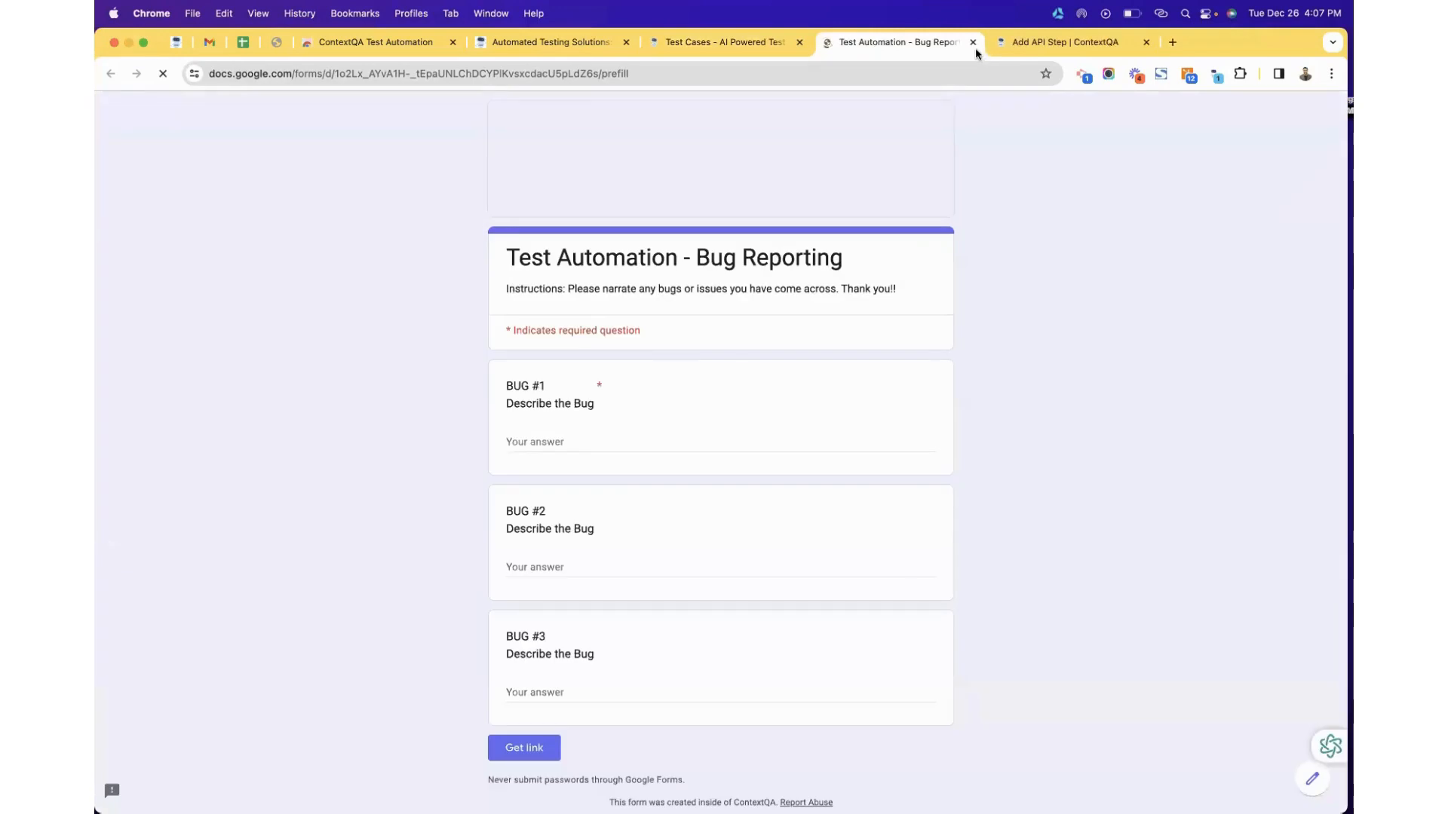
pyautogui.click(973, 42)
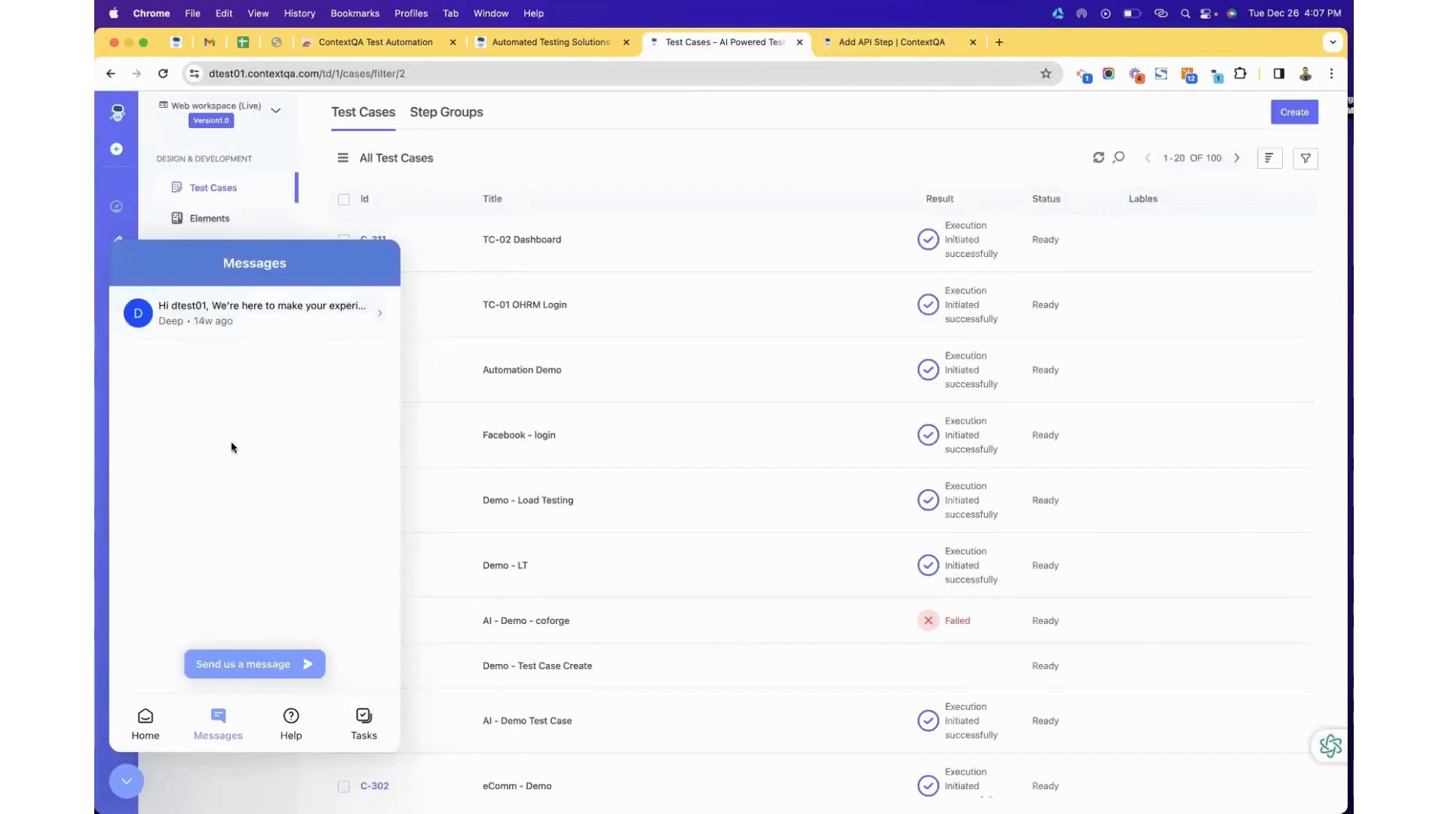
pyautogui.click(146, 723)
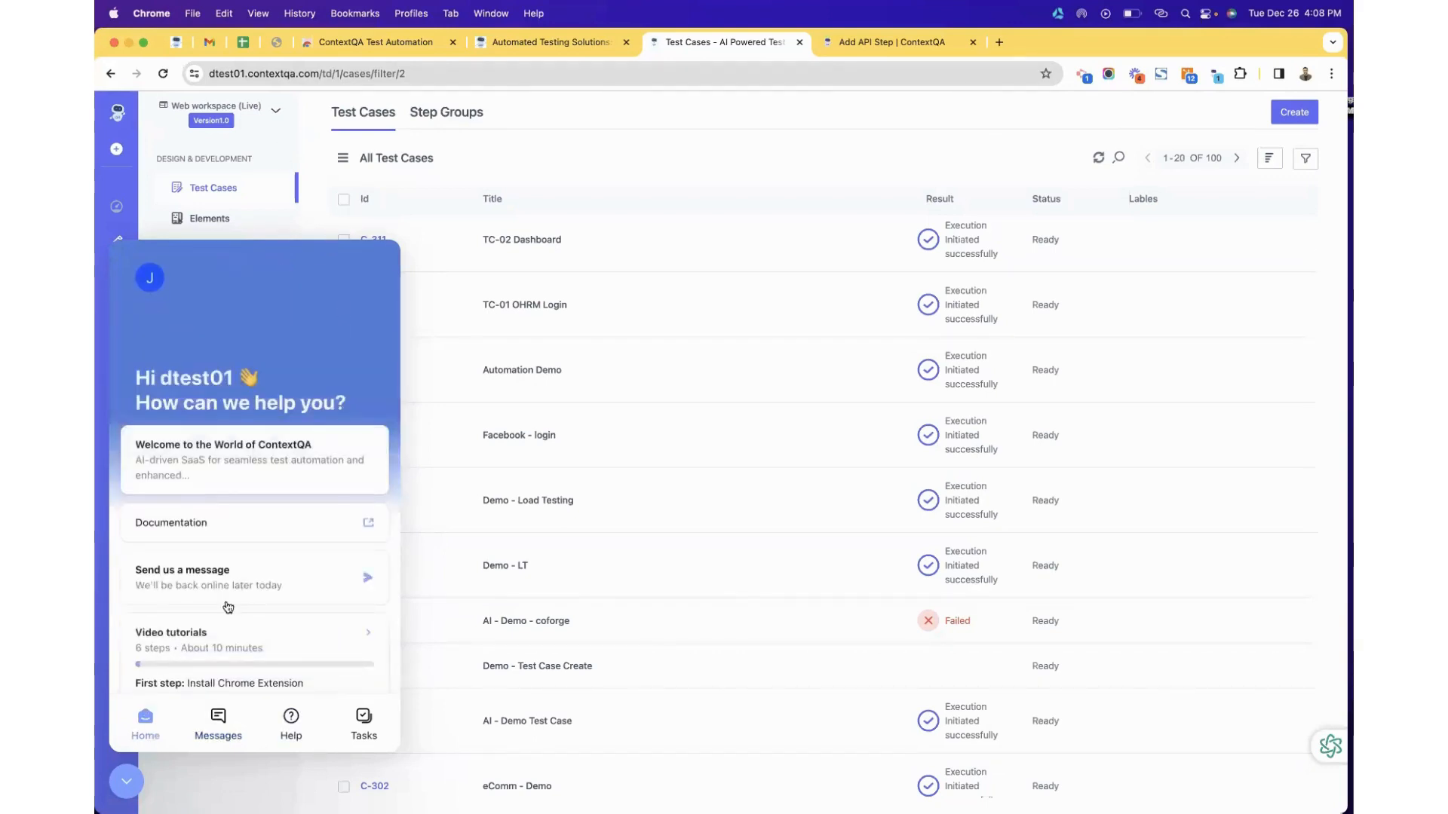
pyautogui.click(126, 782)
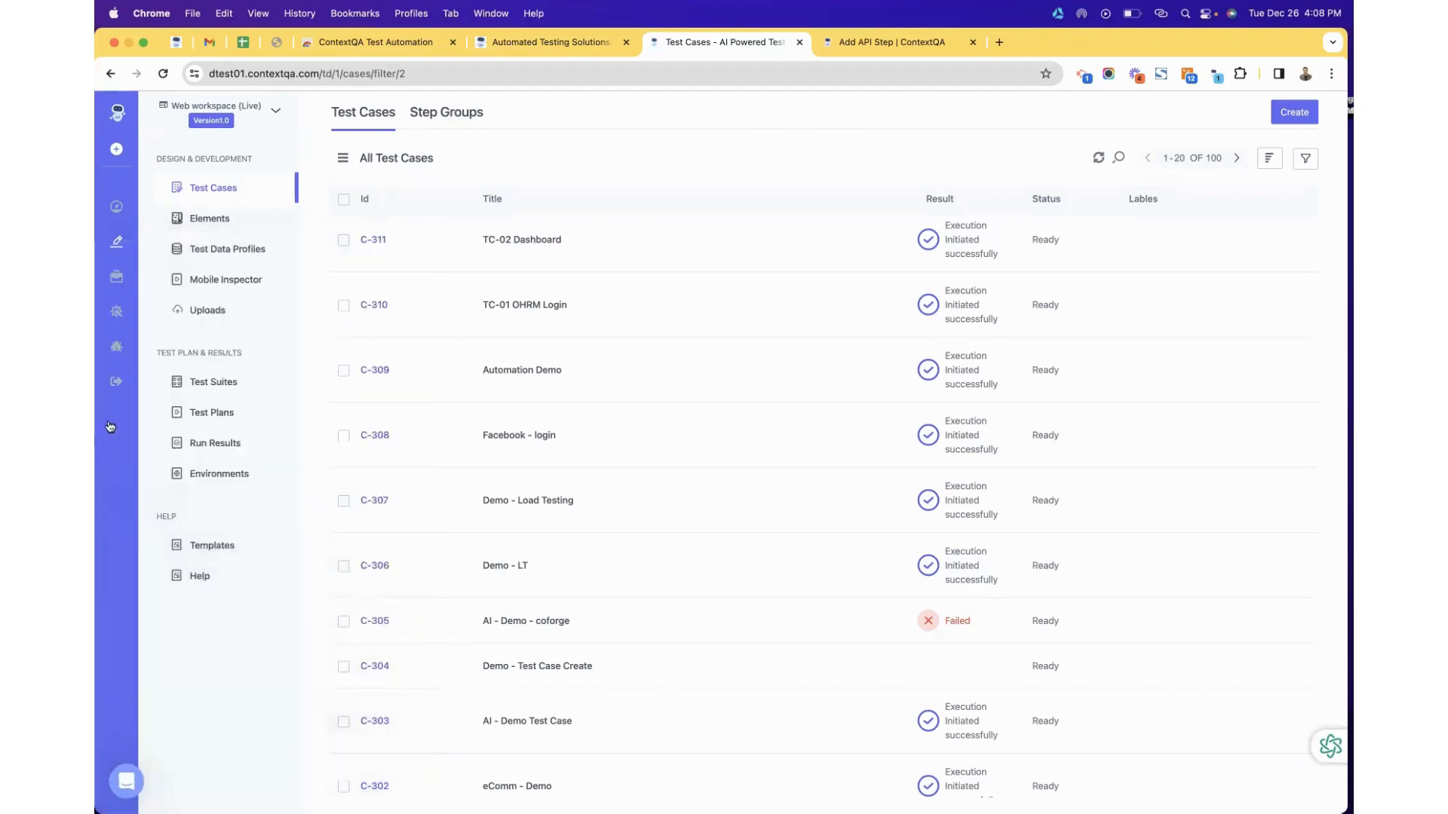
# Look over the Bug Reporting form, then close it and the Add API Step tab.
pyautogui.click(117, 348)
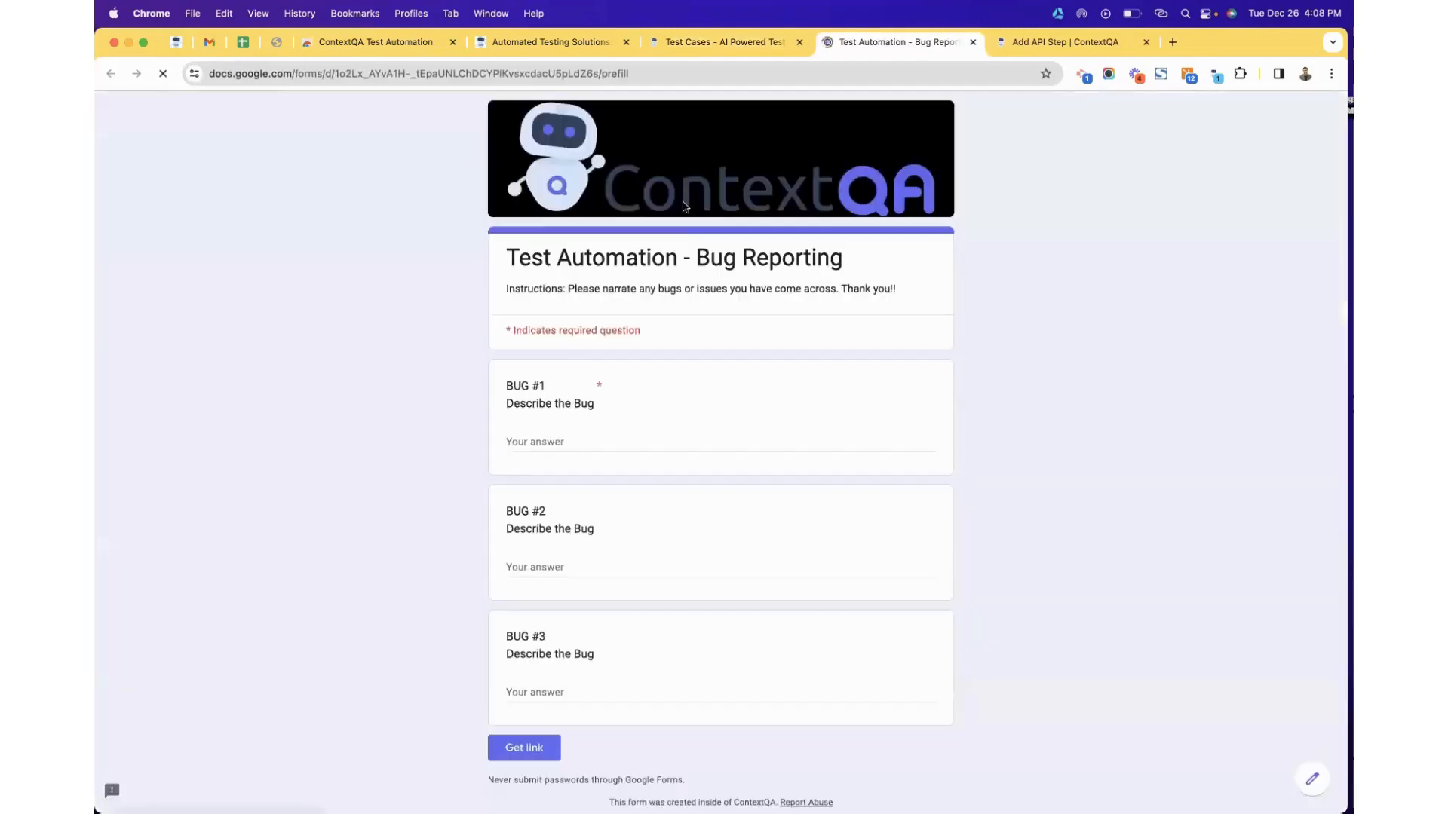
pyautogui.scroll(-2, 754, 492)
pyautogui.scroll(2, 756, 485)
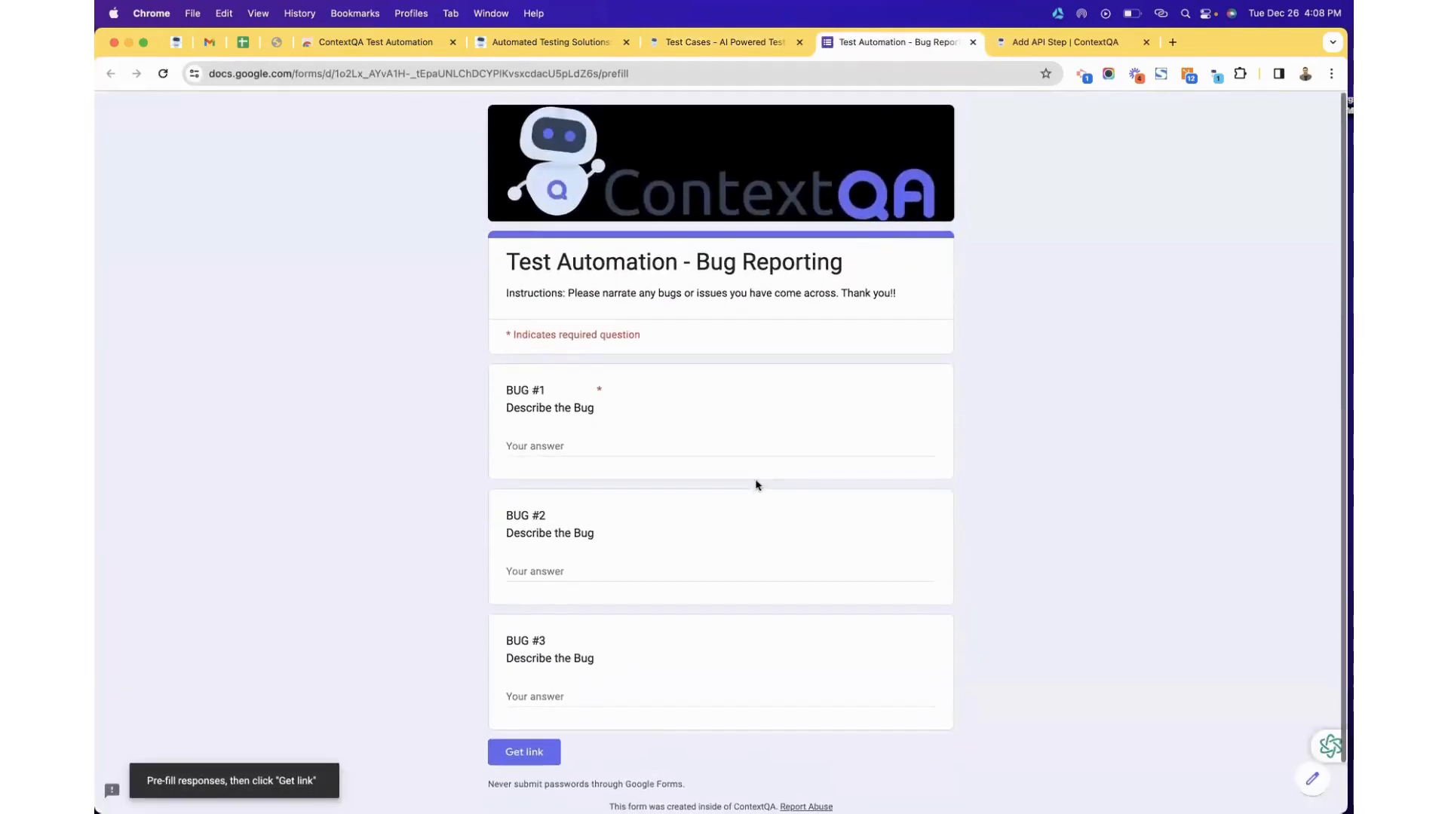
pyautogui.click(972, 42)
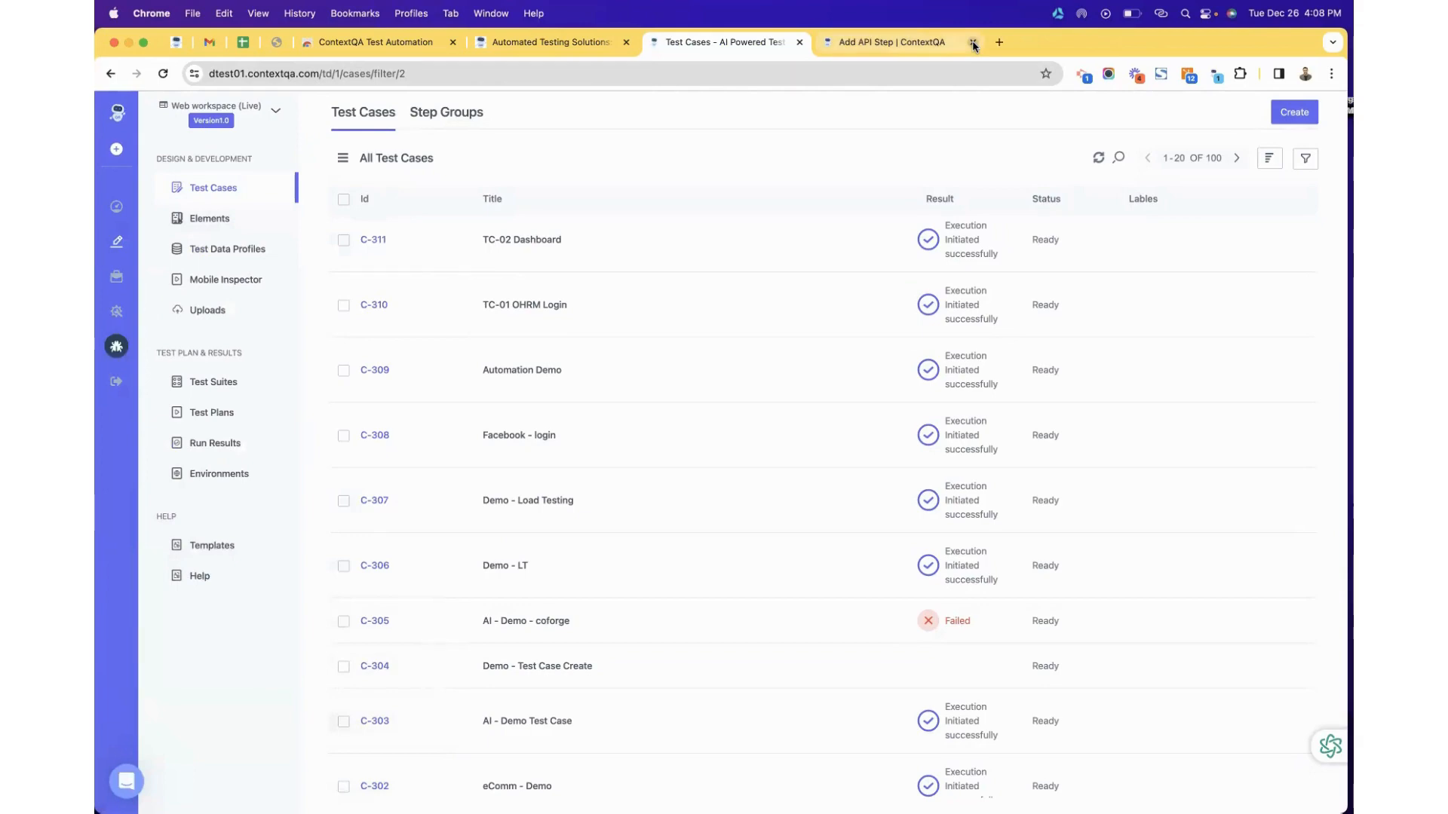
pyautogui.click(973, 43)
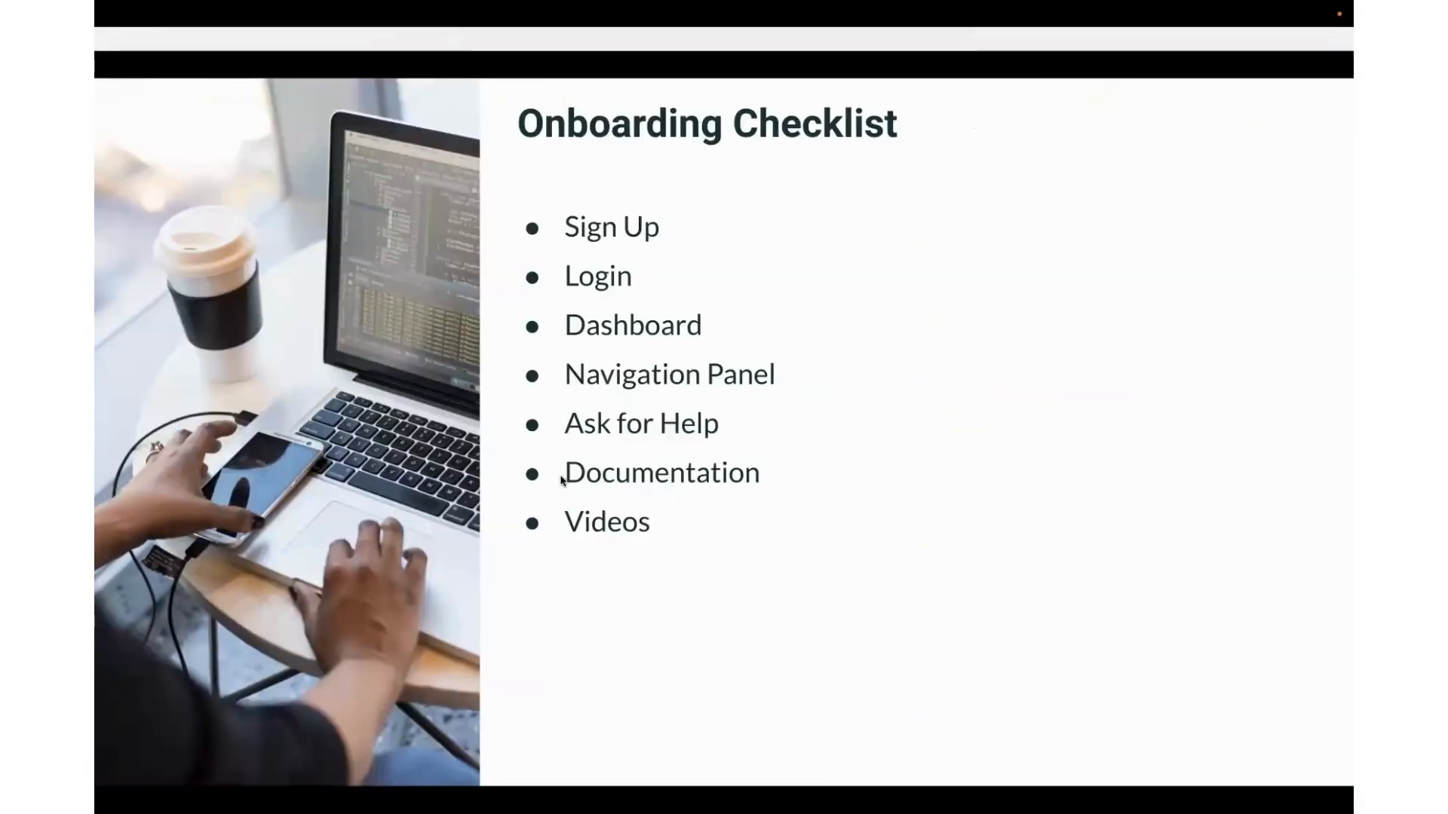
pyautogui.hotkey('ctrl', 'Left')
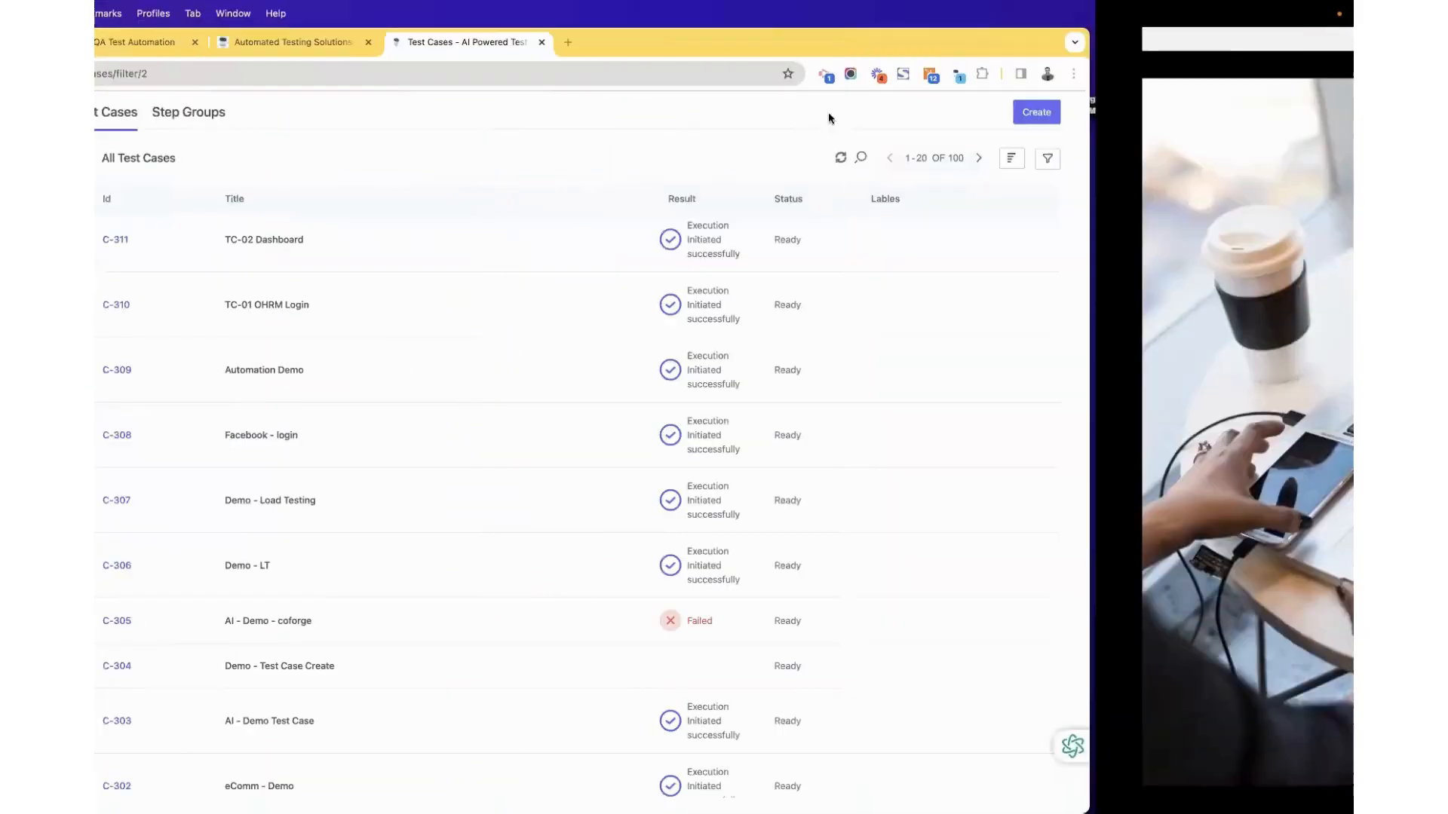
pyautogui.click(828, 43)
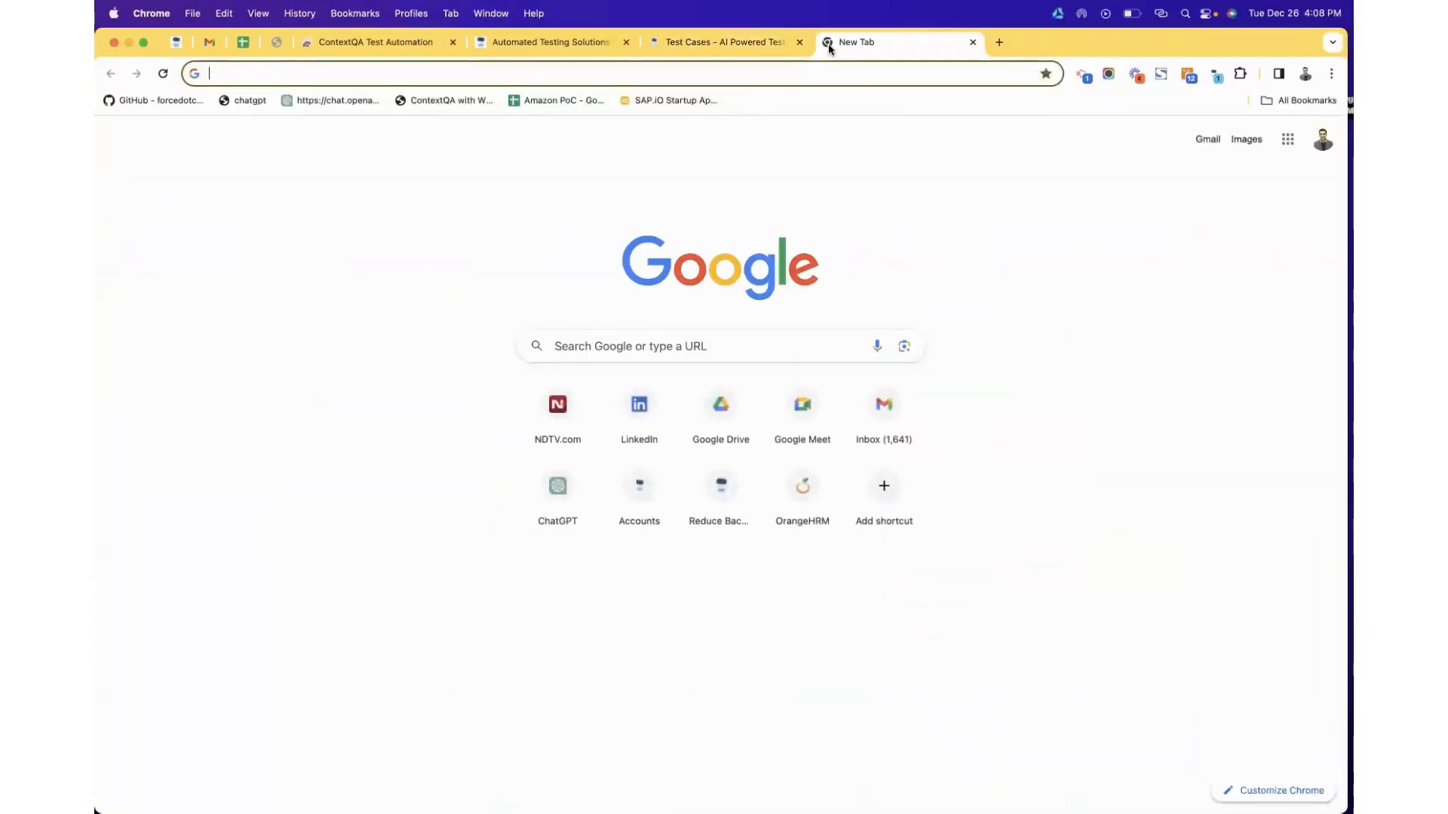
pyautogui.write('youtube.com/@contextqa')
pyautogui.press('Return')
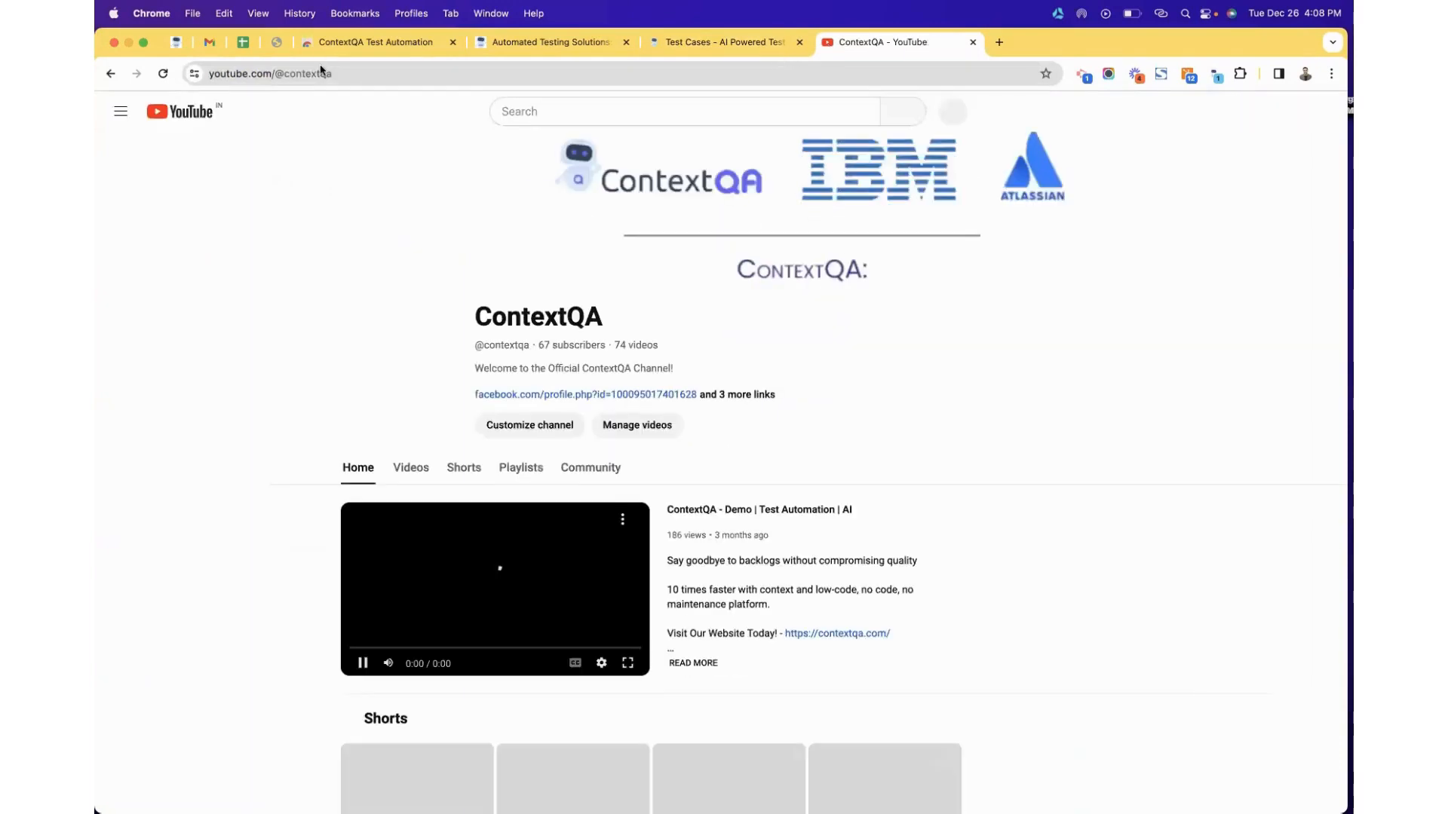
# Show the channel's Videos list and scroll through the tutorial grid and back up.
pyautogui.scroll(-2, 515, 499)
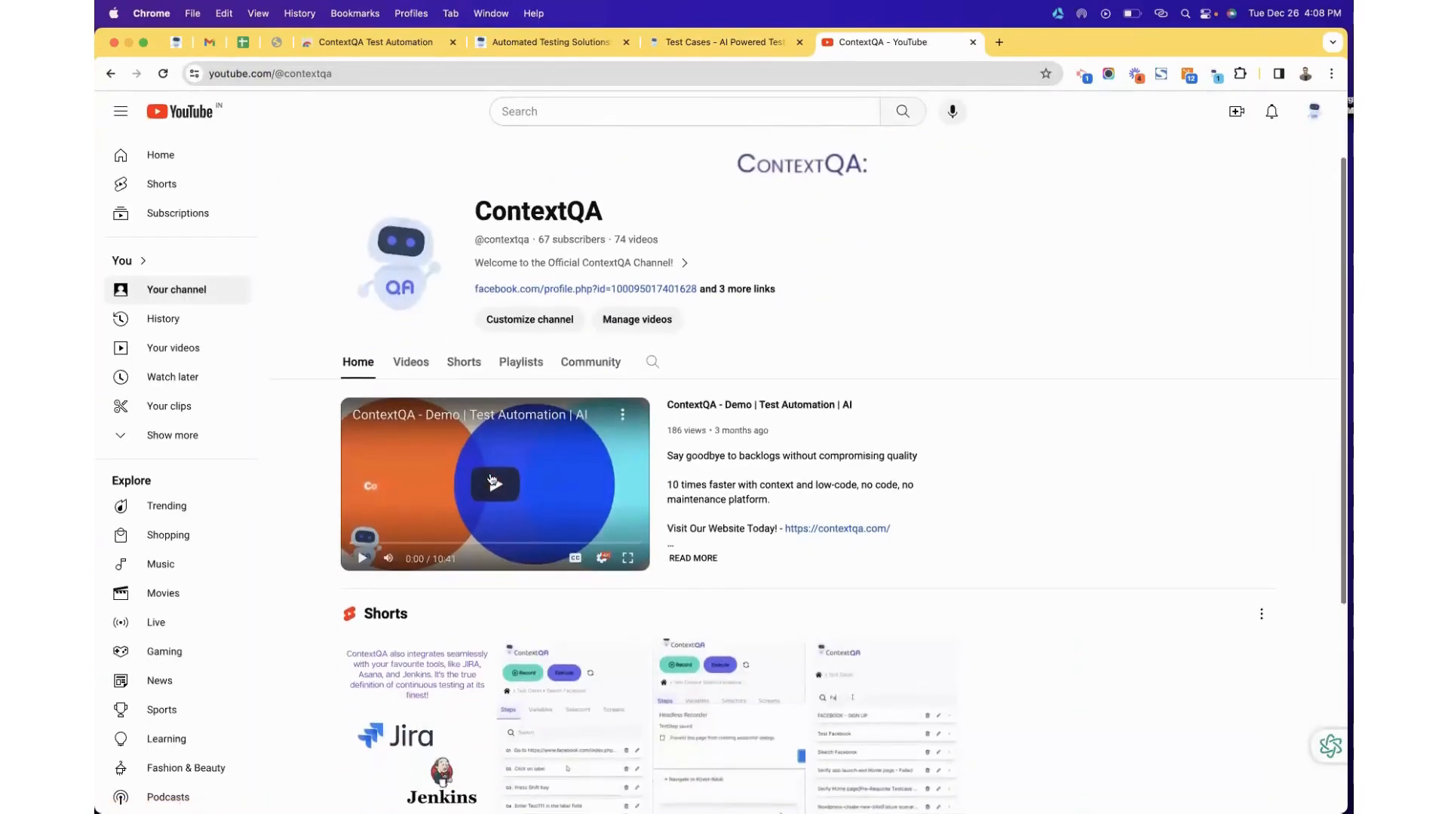
pyautogui.click(411, 363)
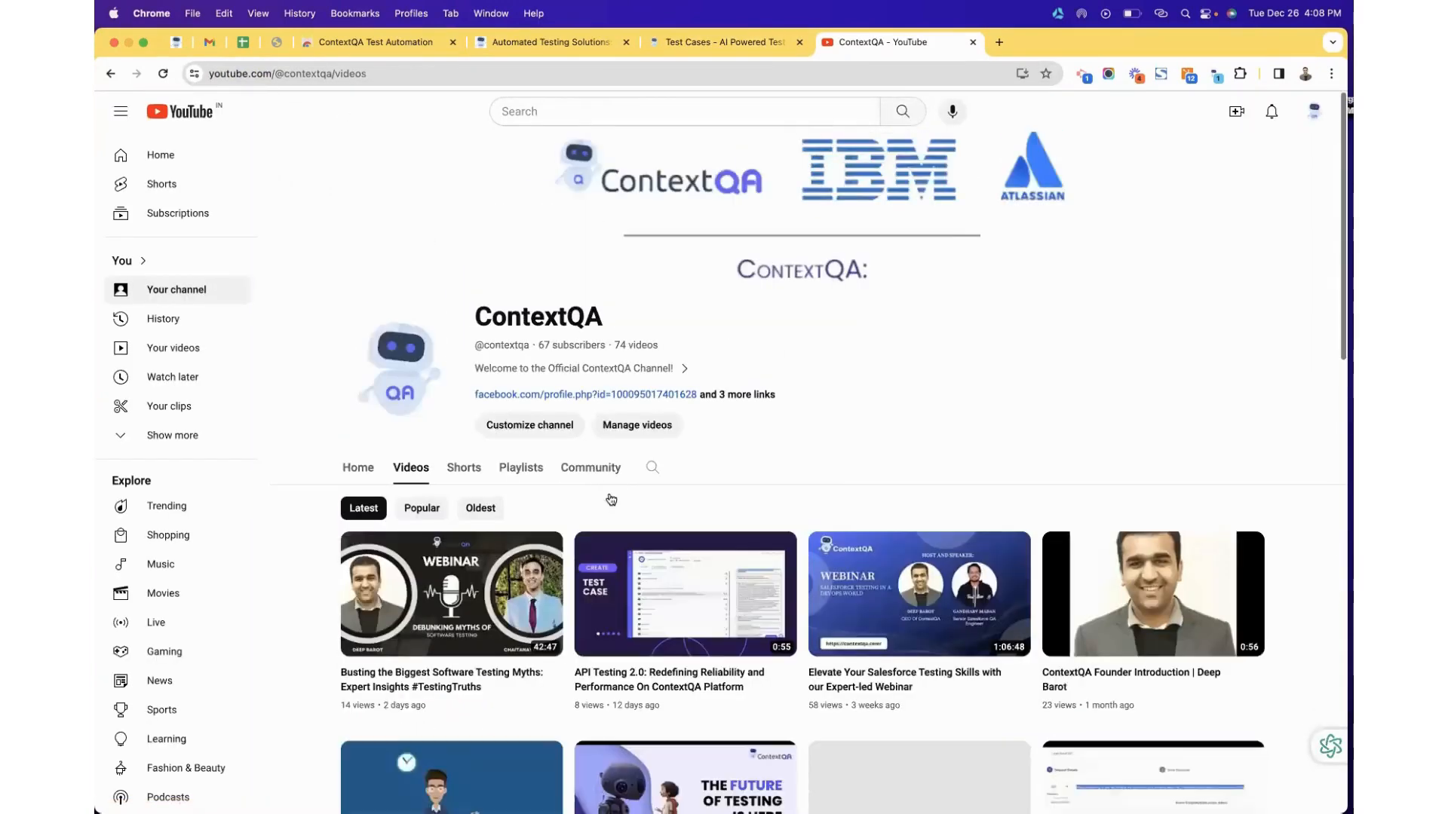
pyautogui.scroll(-3, 819, 514)
pyautogui.scroll(-10, 820, 514)
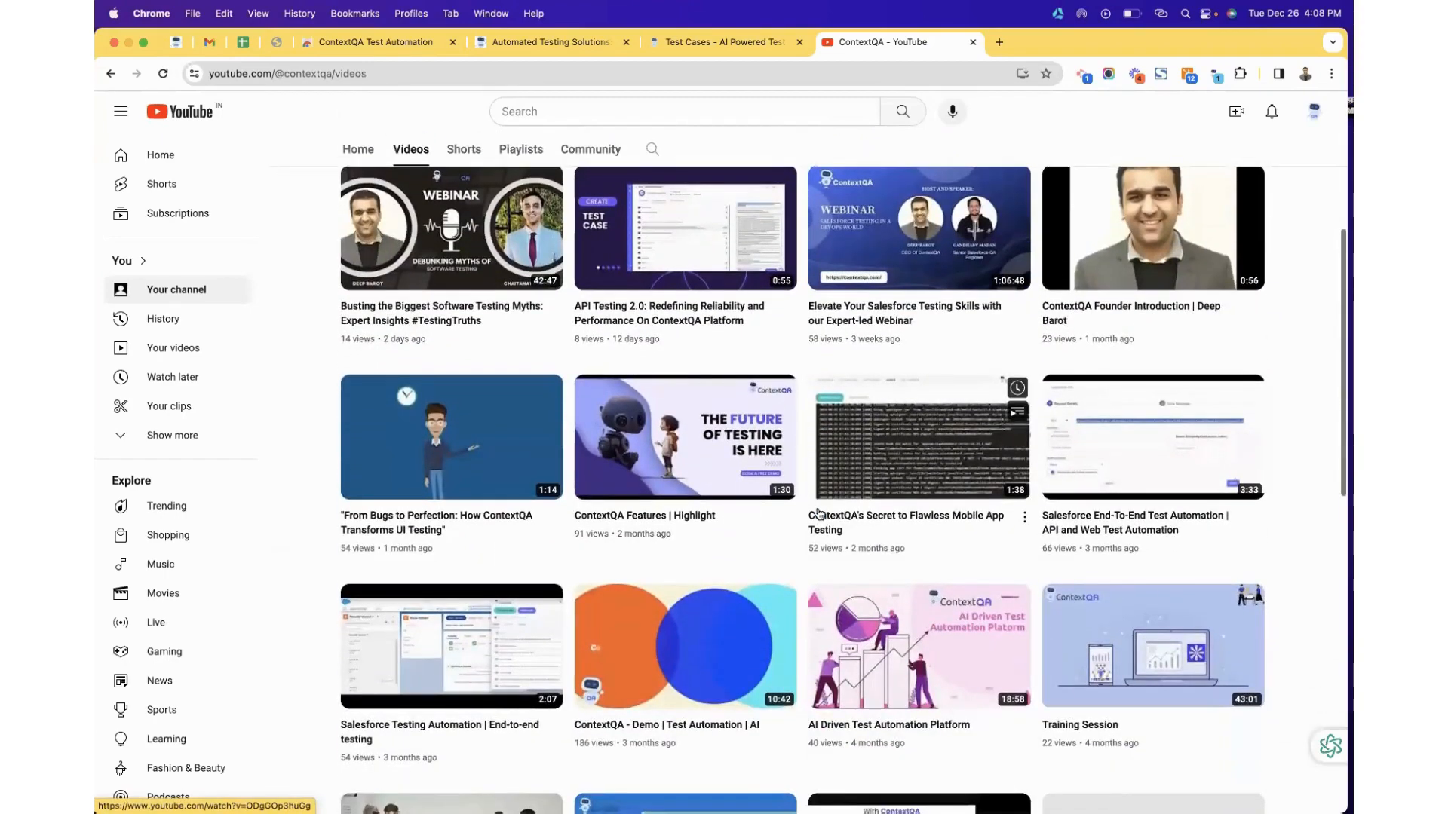
pyautogui.scroll(-5, 819, 514)
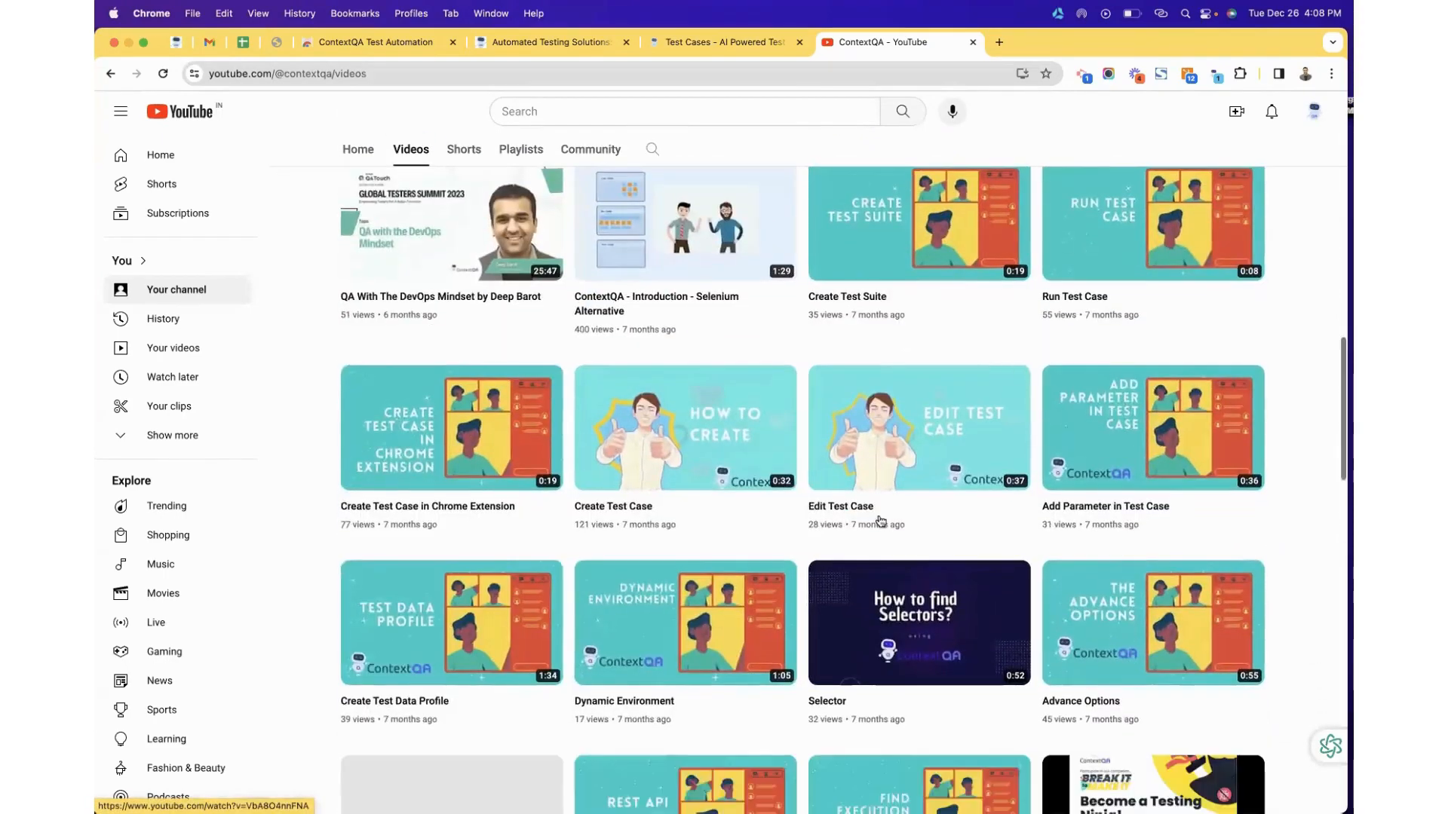
pyautogui.scroll(-4, 905, 321)
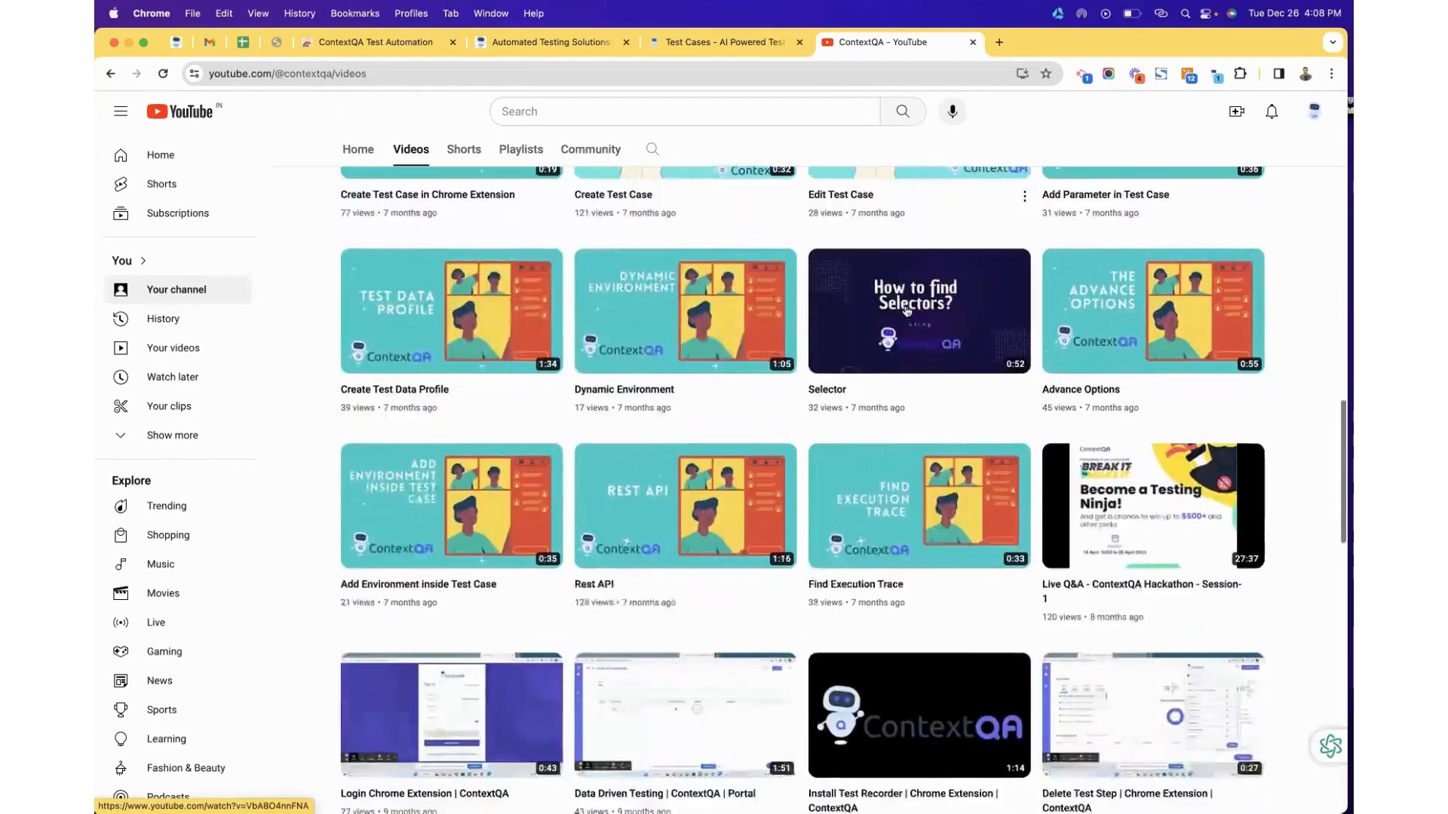
pyautogui.scroll(-15, 906, 311)
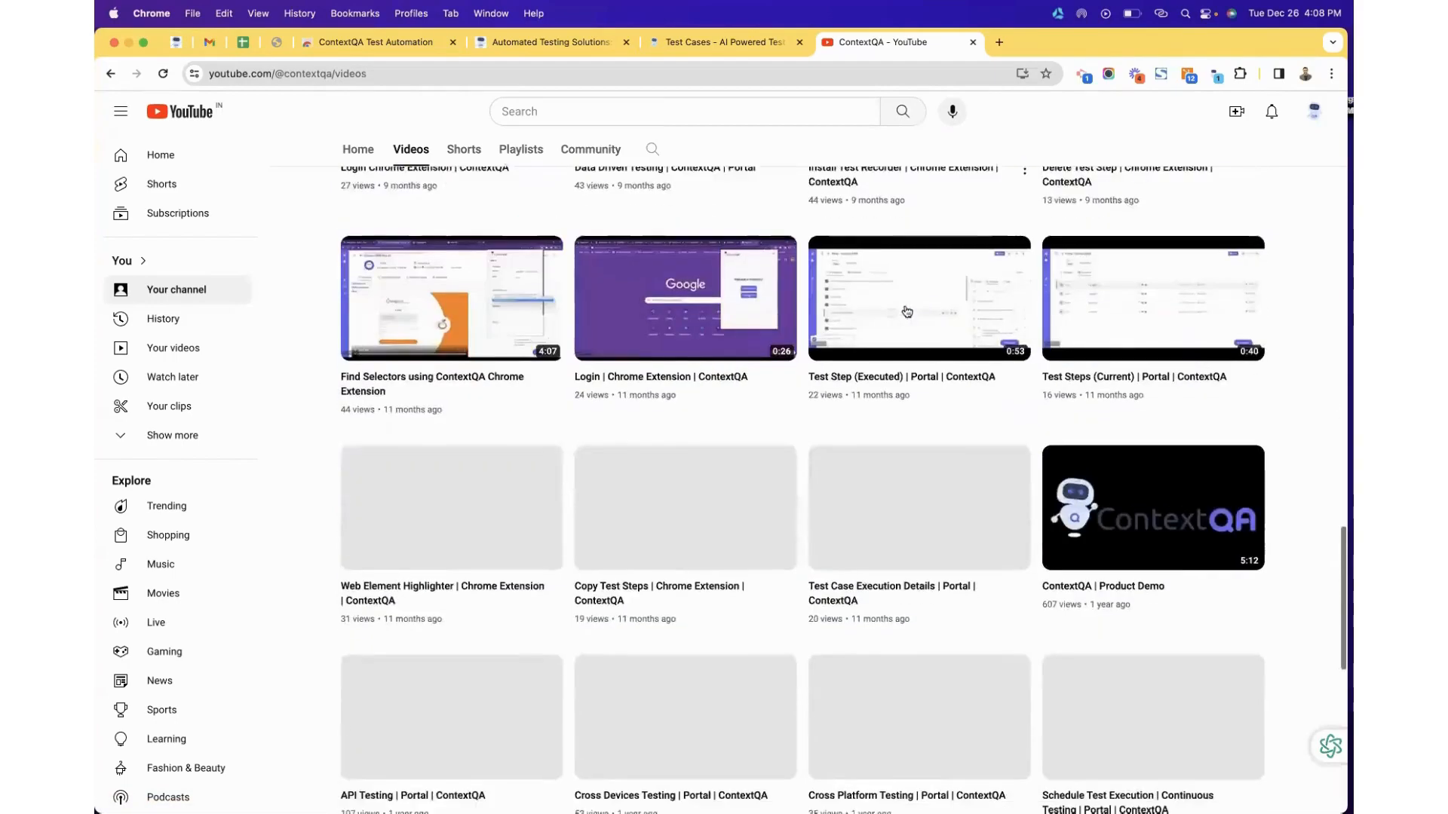
pyautogui.scroll(14, 905, 311)
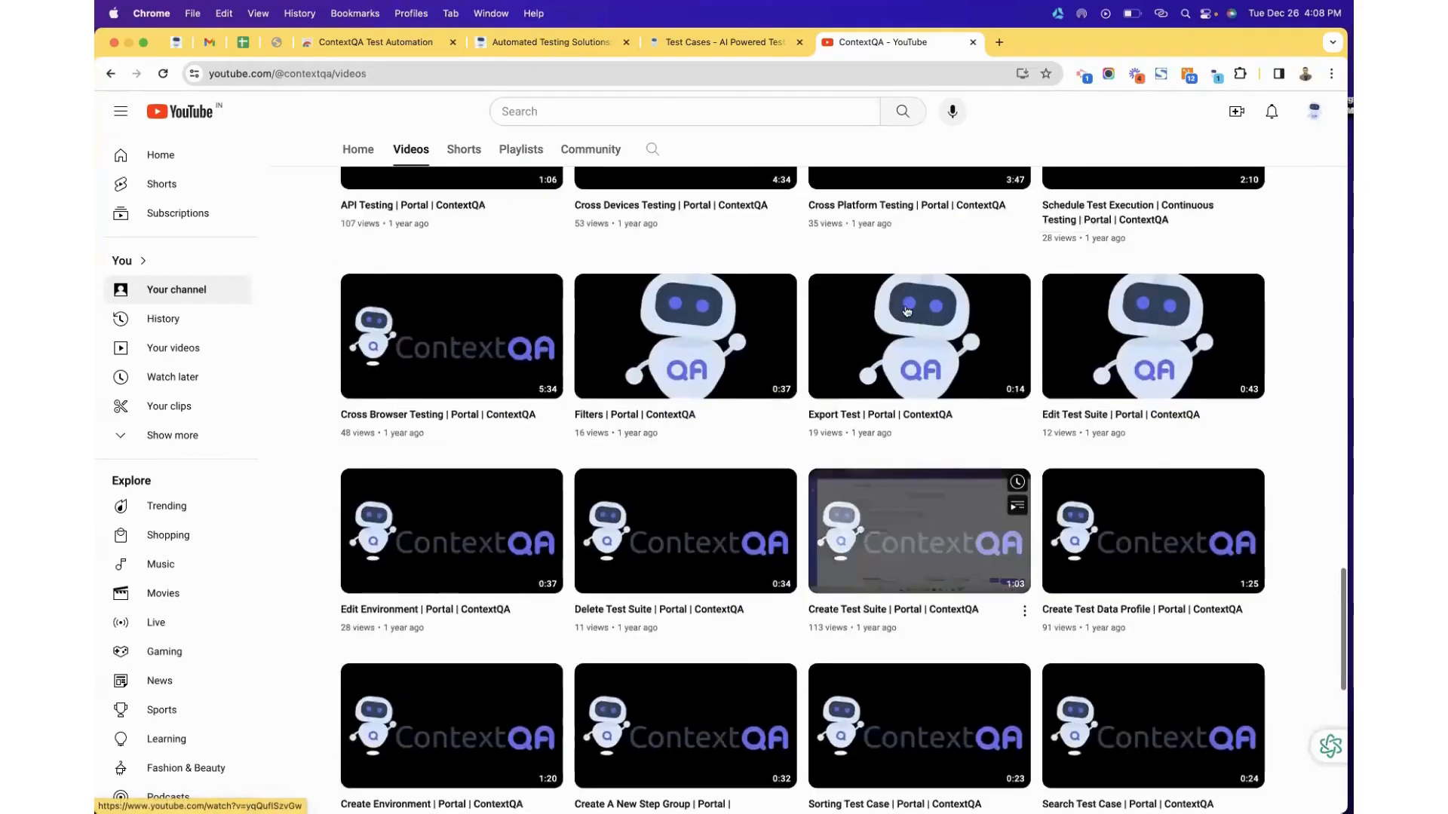
pyautogui.scroll(20, 907, 311)
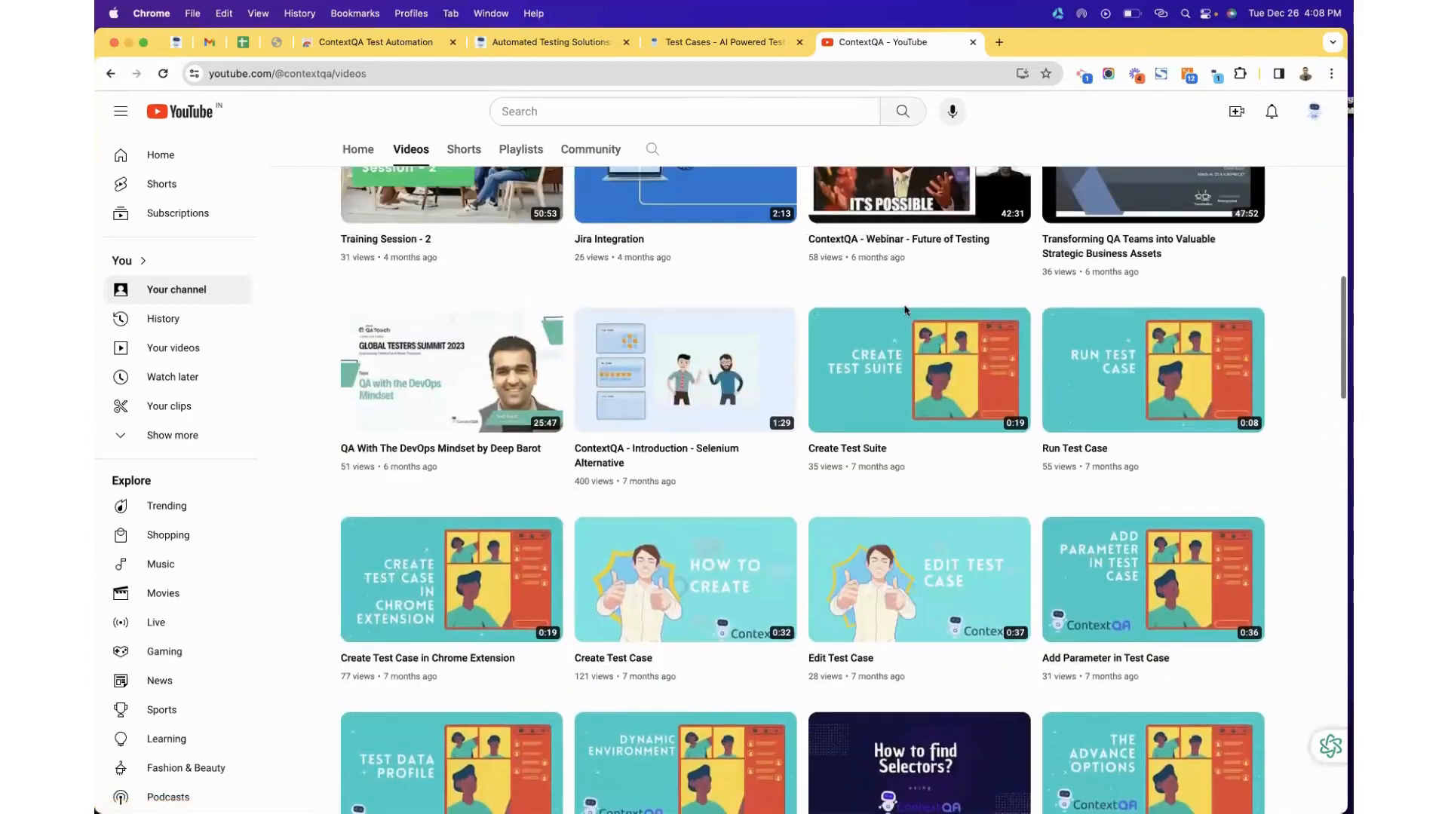
pyautogui.scroll(1, 905, 311)
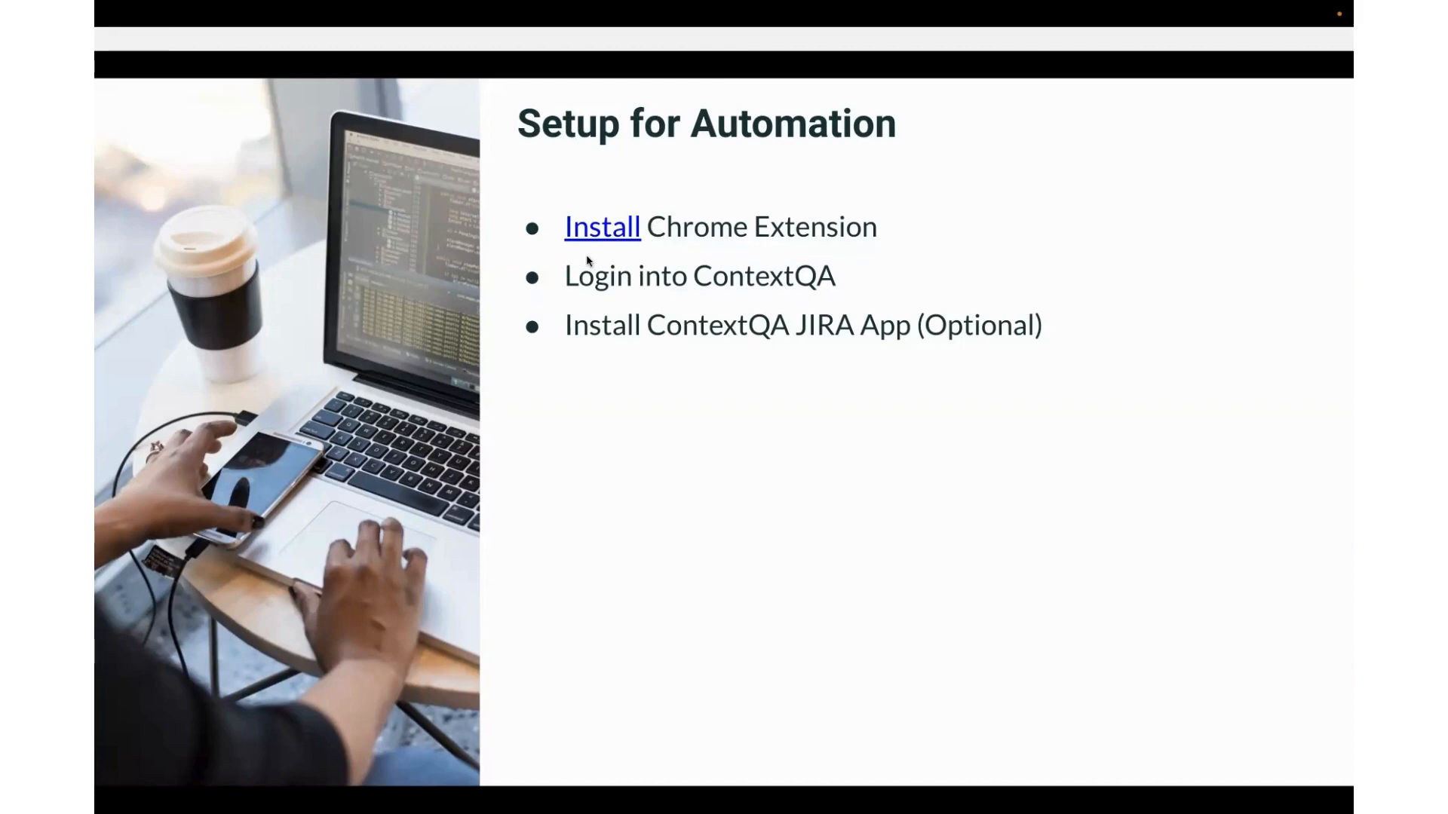
# Switch from the slides to the contextqa.com tab and bring up its Product menu.
pyautogui.hotkey('ctrl', 'Left')
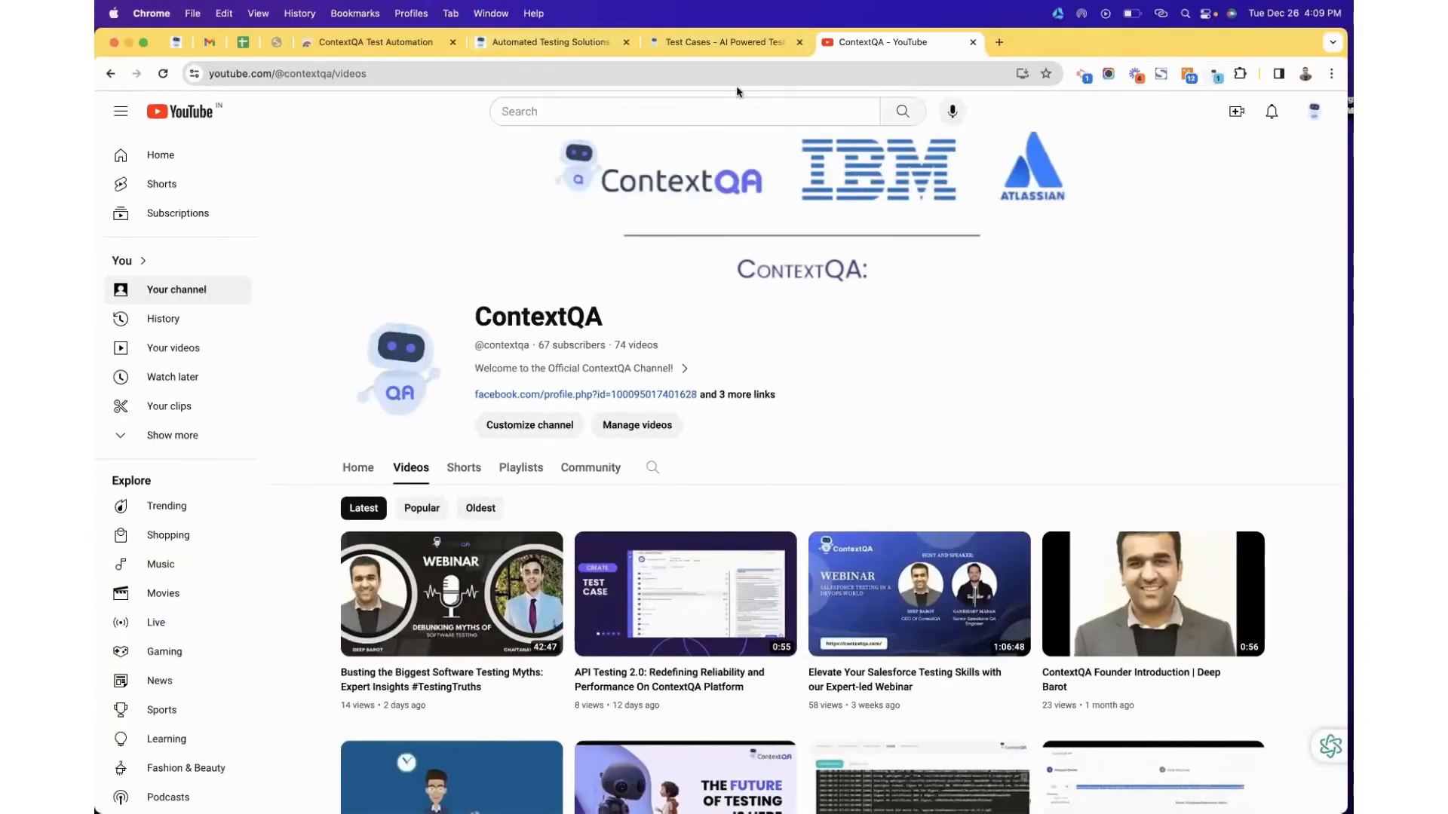
pyautogui.click(674, 45)
pyautogui.click(550, 43)
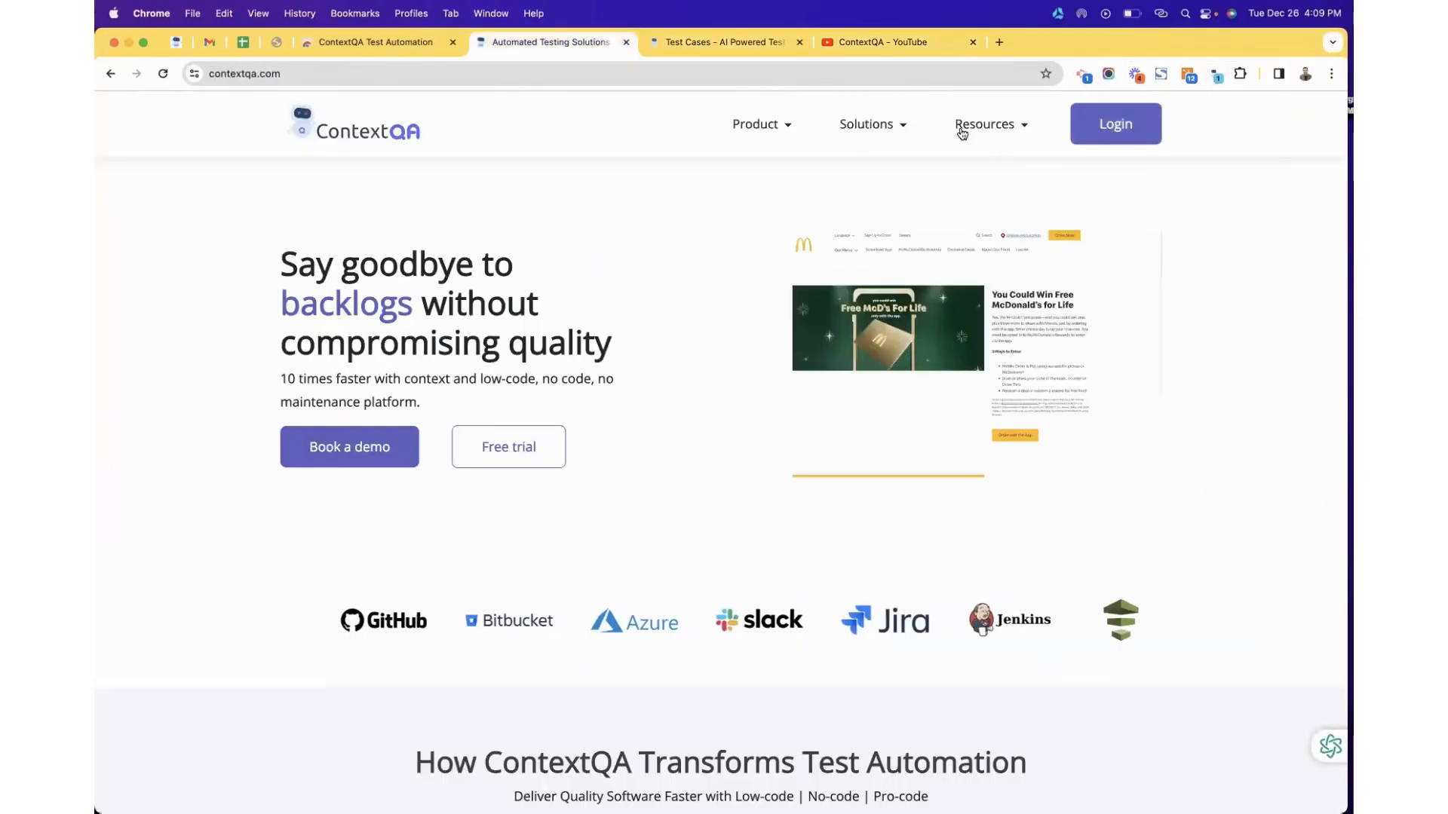
pyautogui.moveTo(880, 131)
pyautogui.moveTo(761, 133)
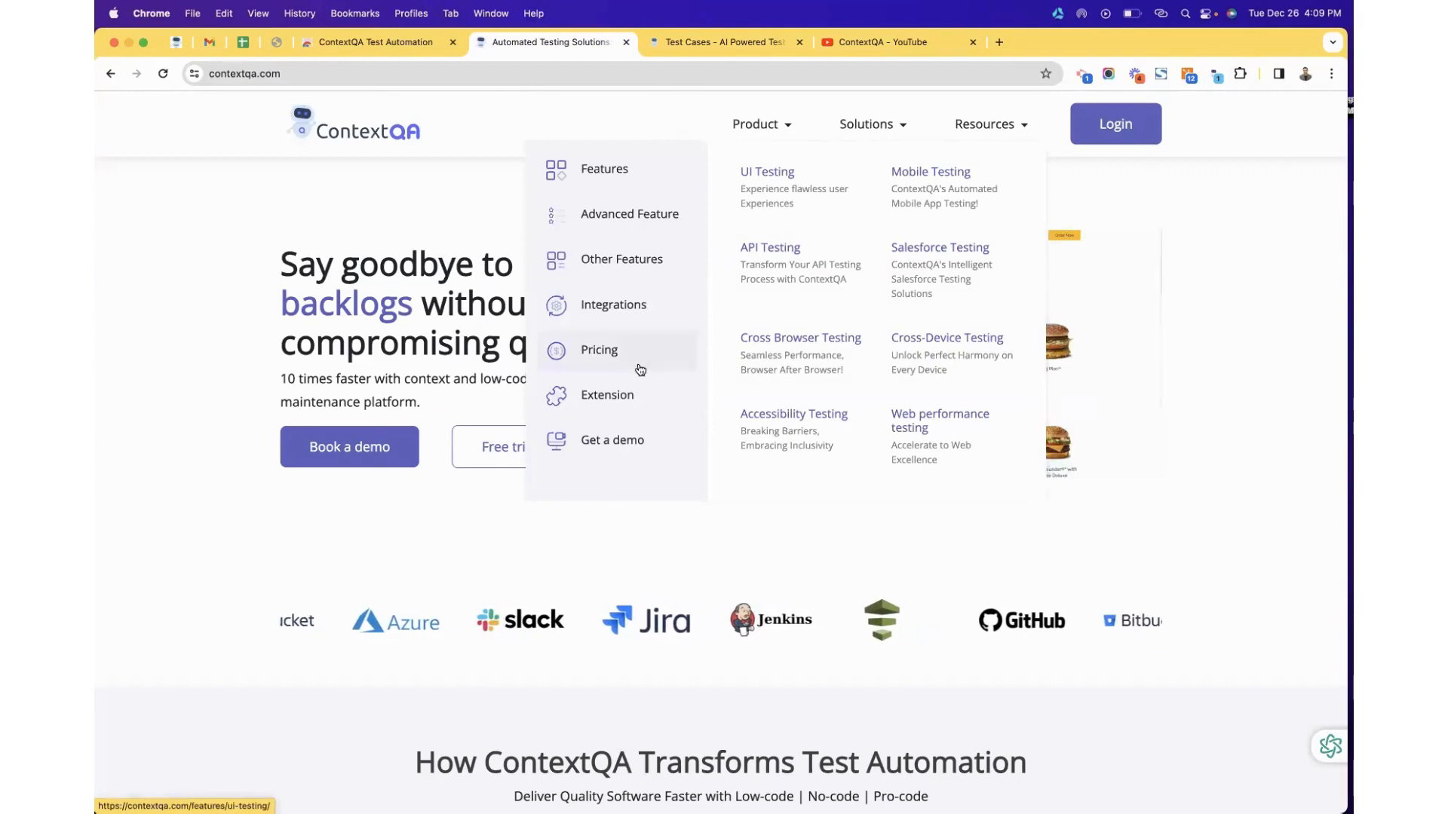
pyautogui.click(618, 405)
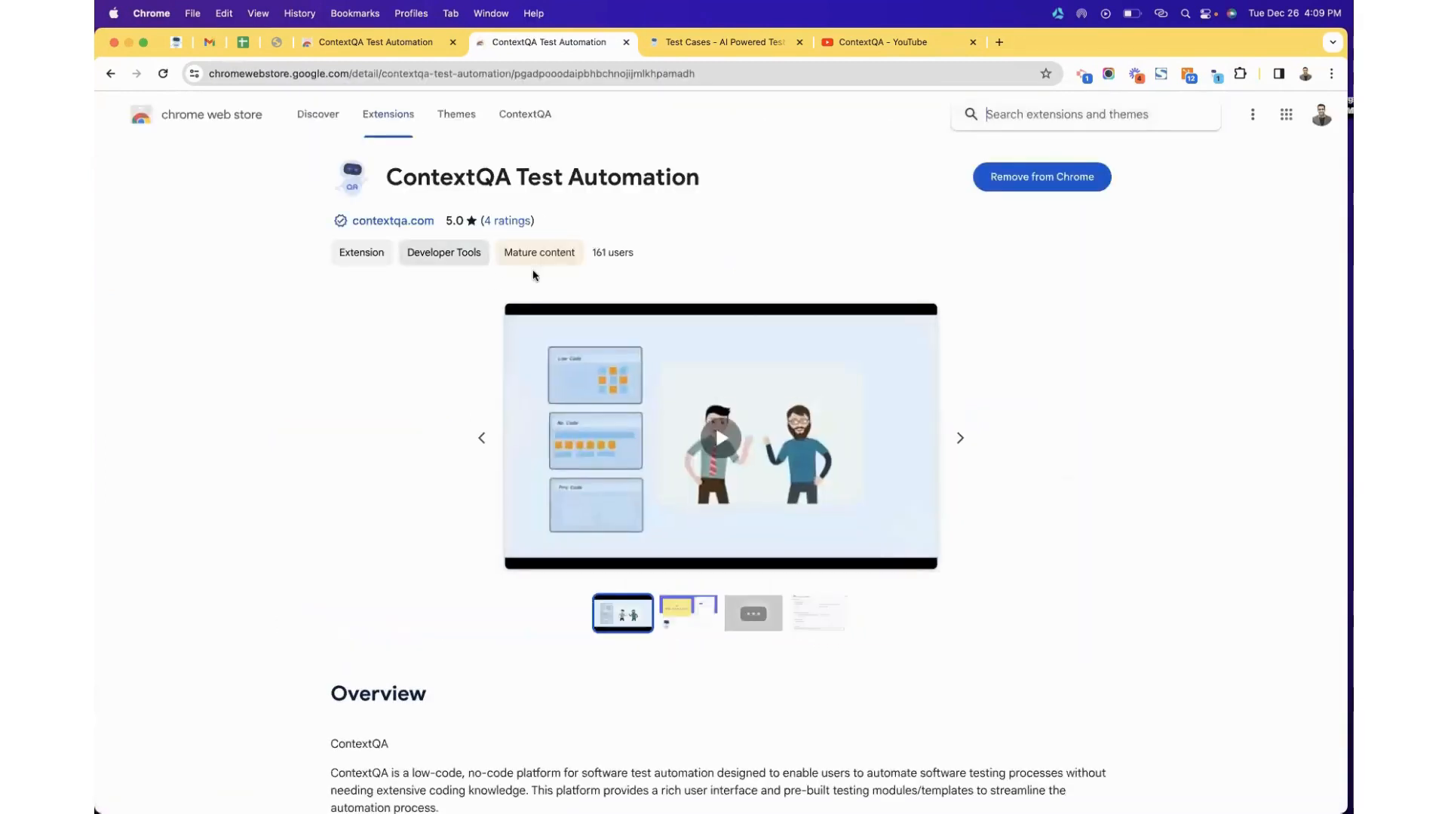
pyautogui.scroll(-2, 714, 380)
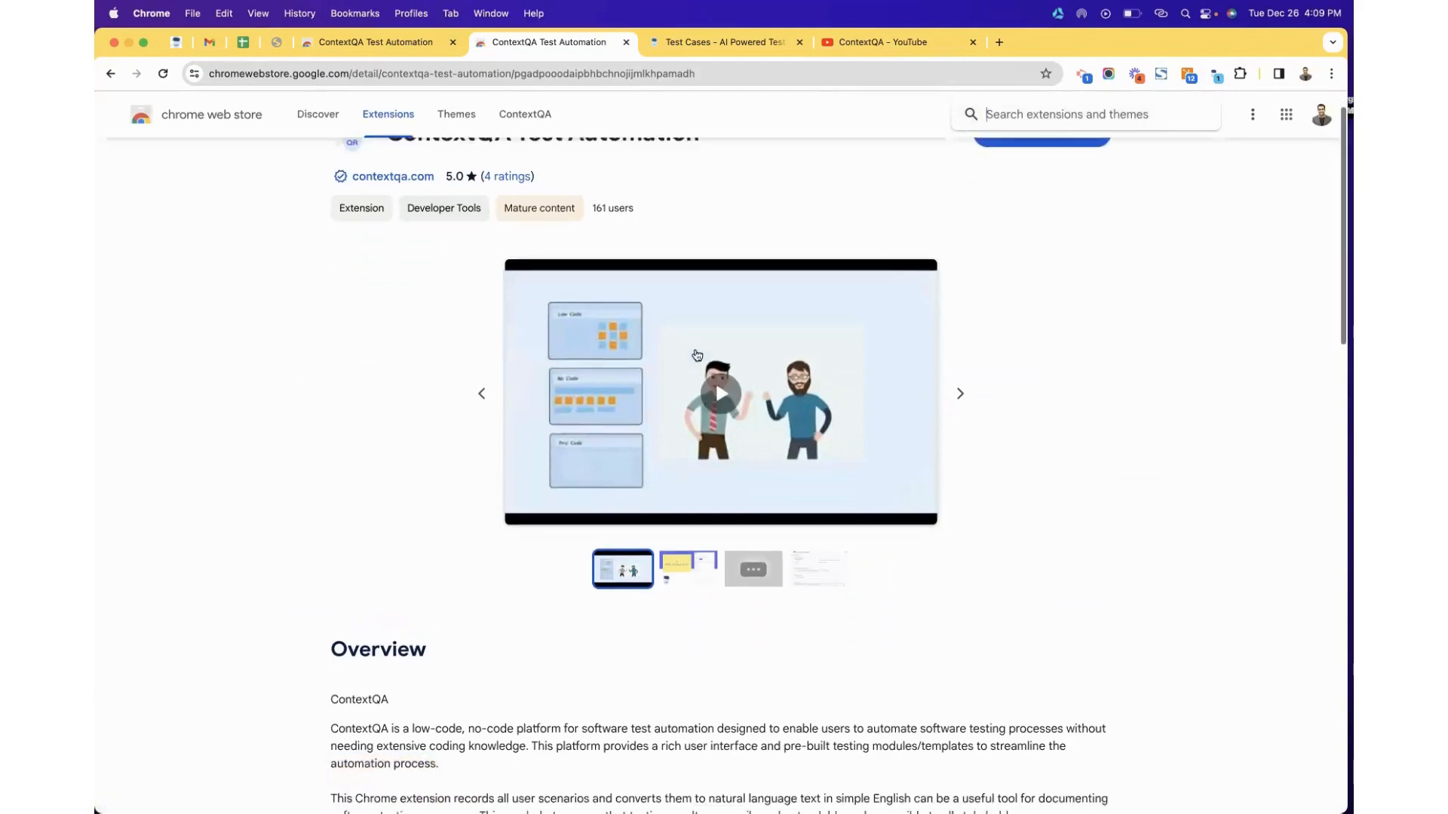
pyautogui.scroll(2, 693, 362)
pyautogui.scroll(-1, 743, 274)
pyautogui.scroll(1, 762, 256)
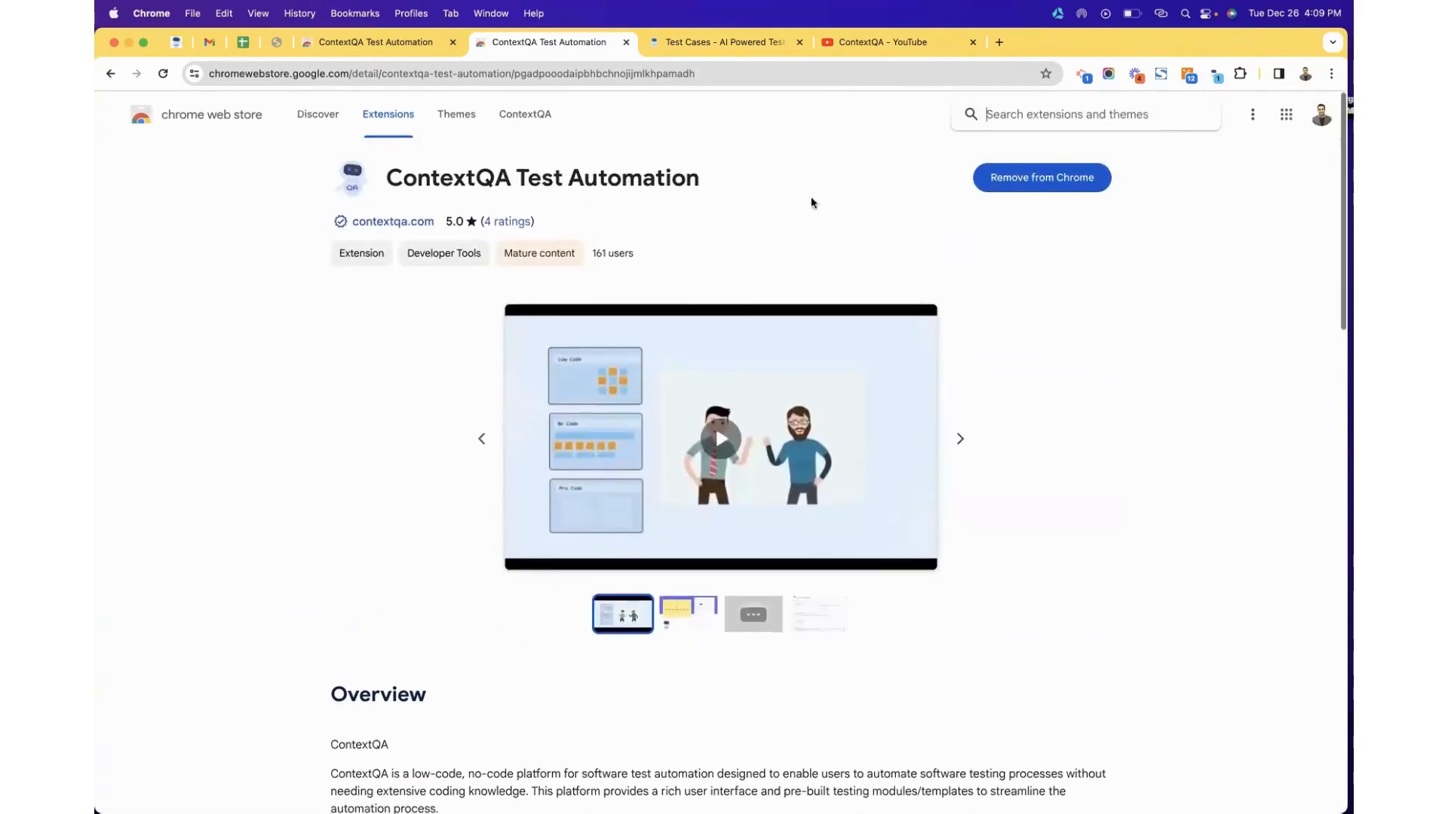
pyautogui.click(1215, 77)
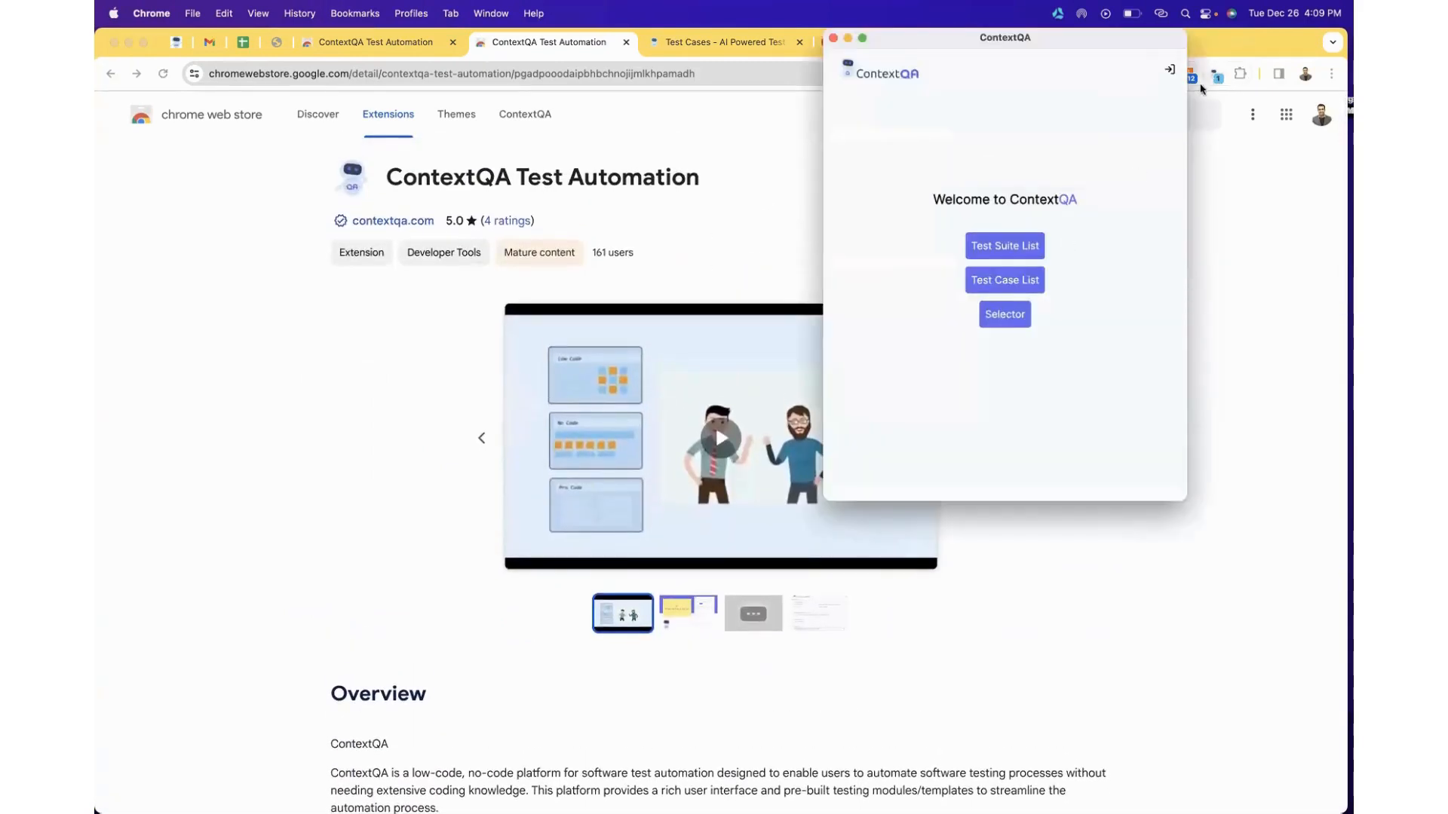
pyautogui.click(848, 38)
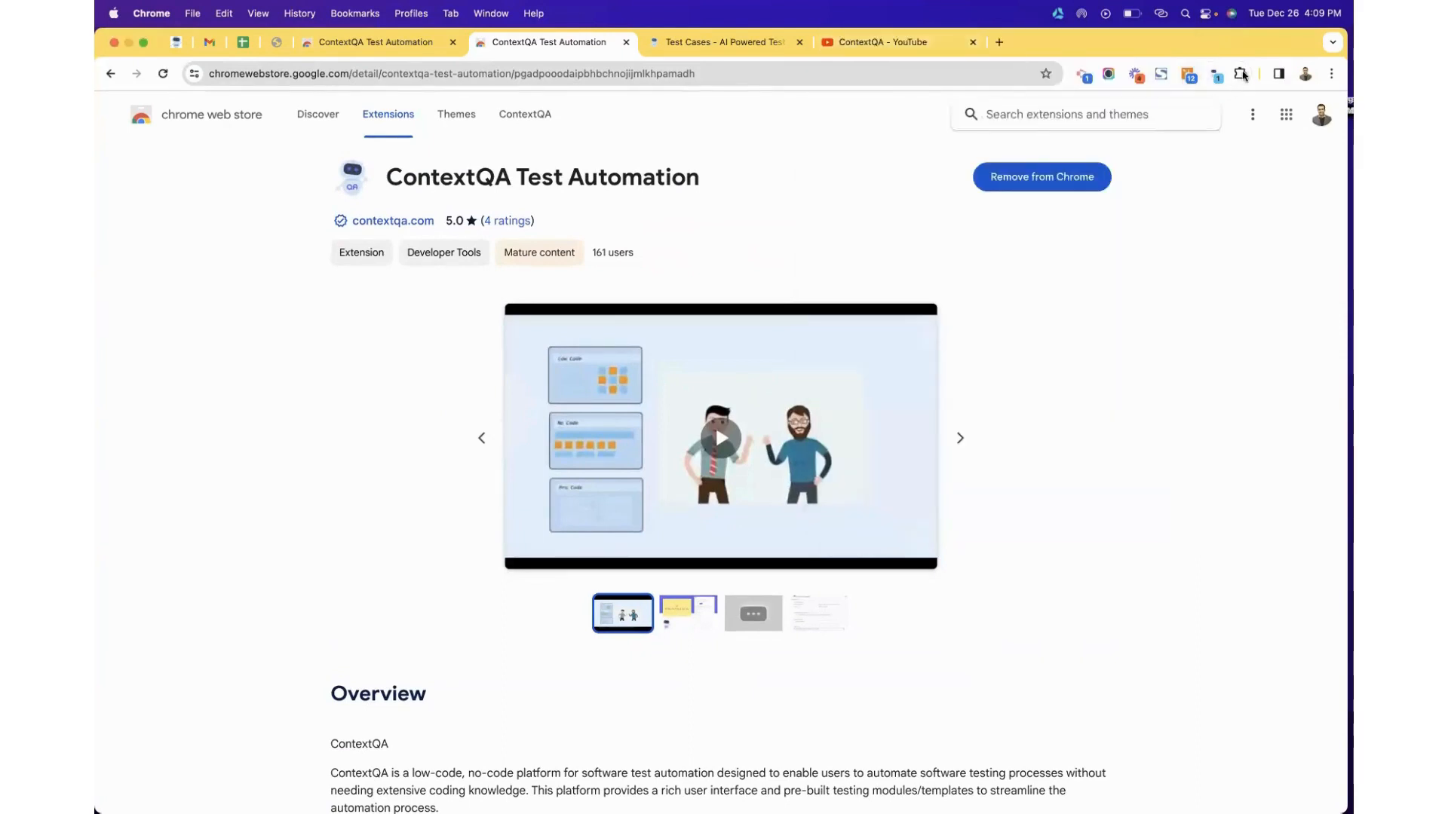
pyautogui.click(1241, 74)
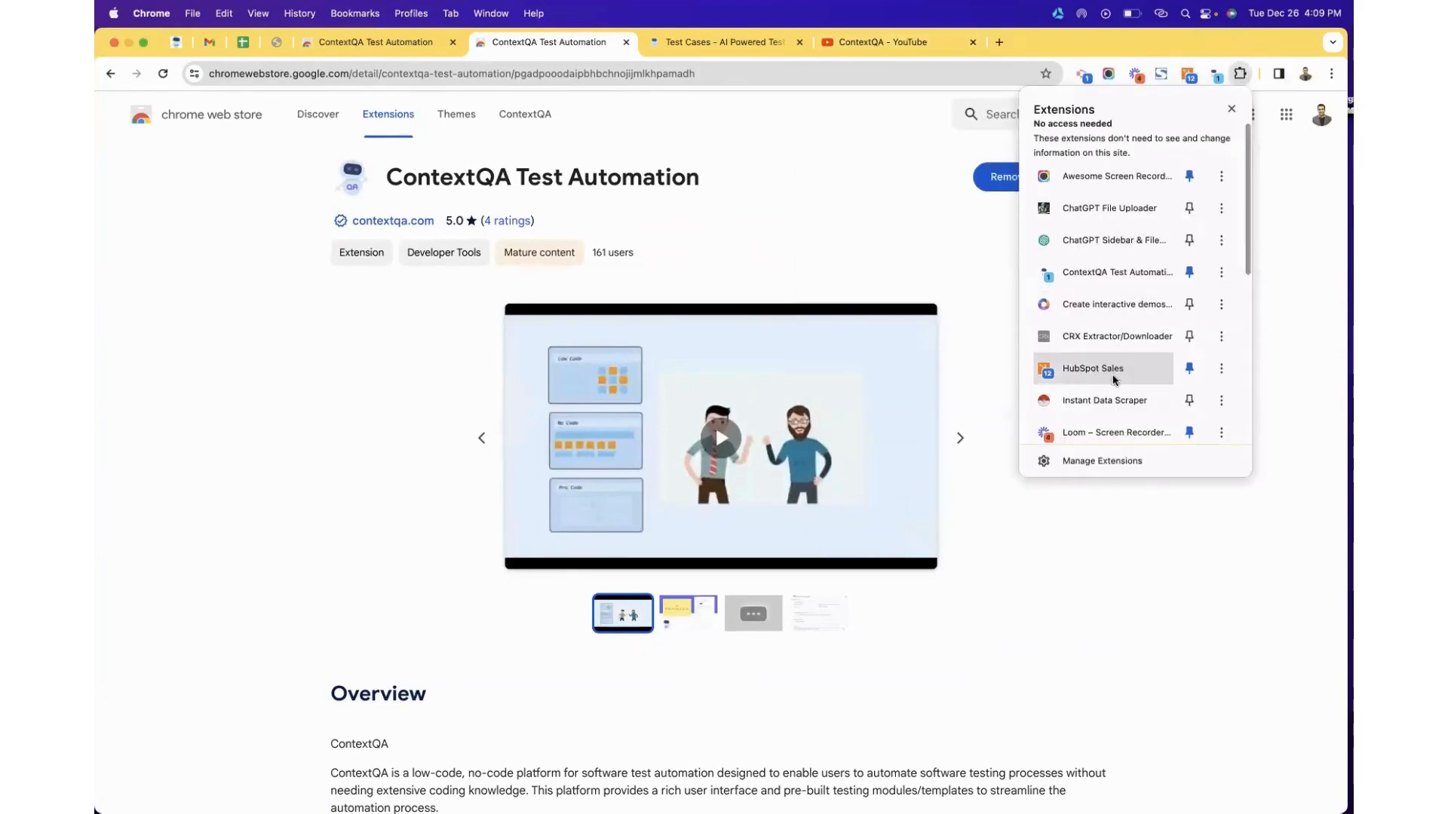
pyautogui.scroll(-10, 1113, 380)
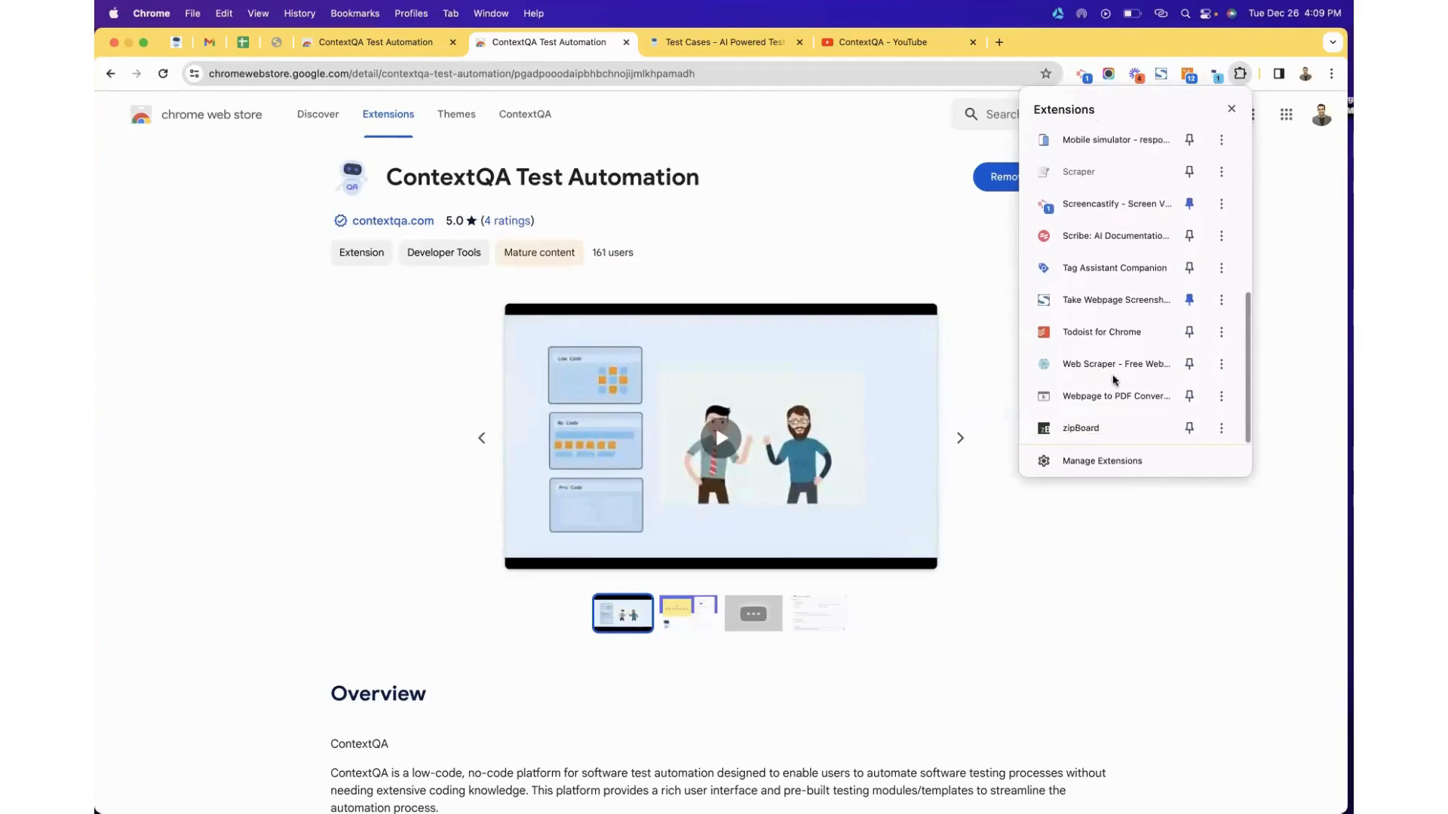
pyautogui.scroll(10, 1113, 379)
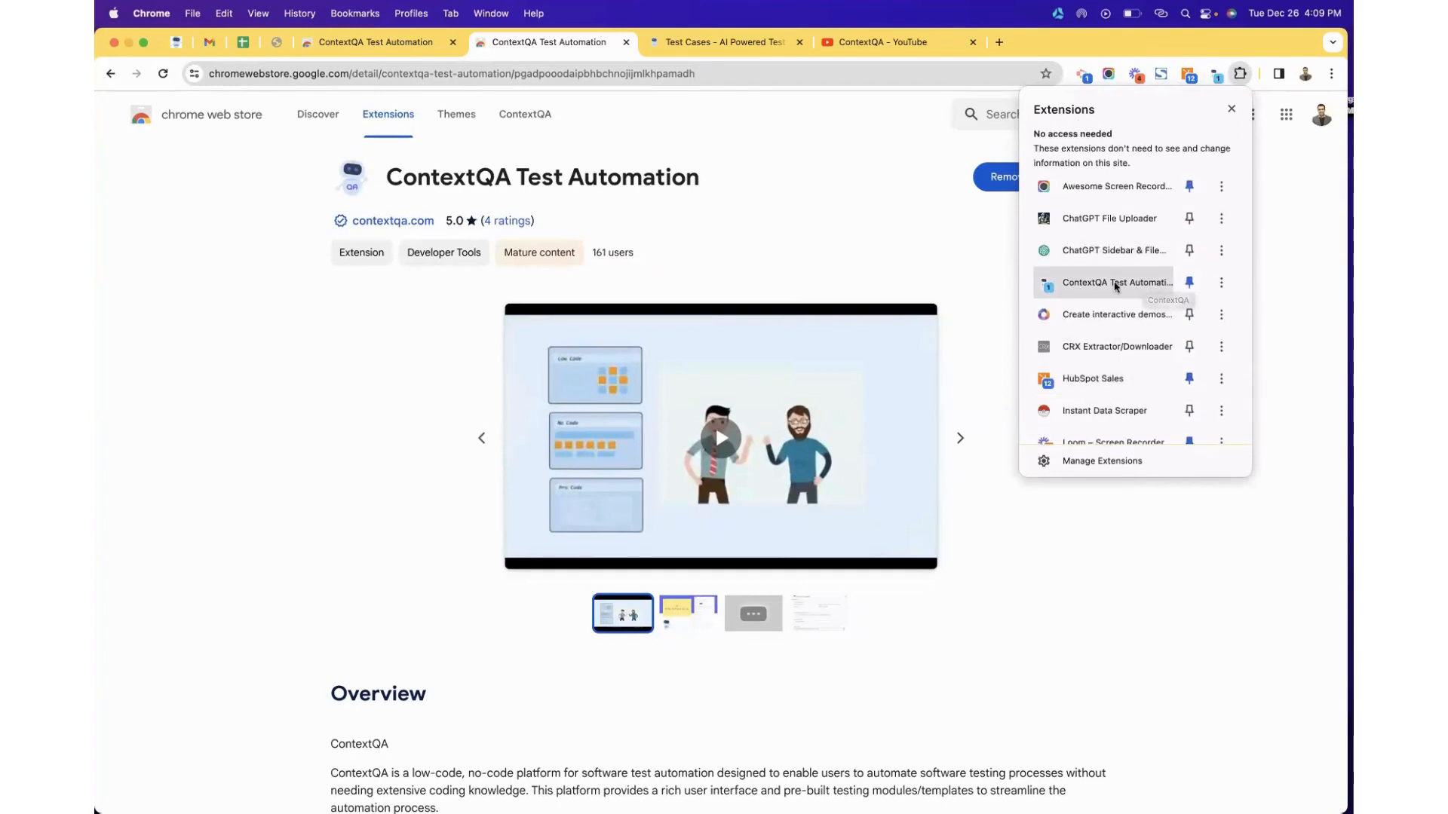
pyautogui.click(808, 266)
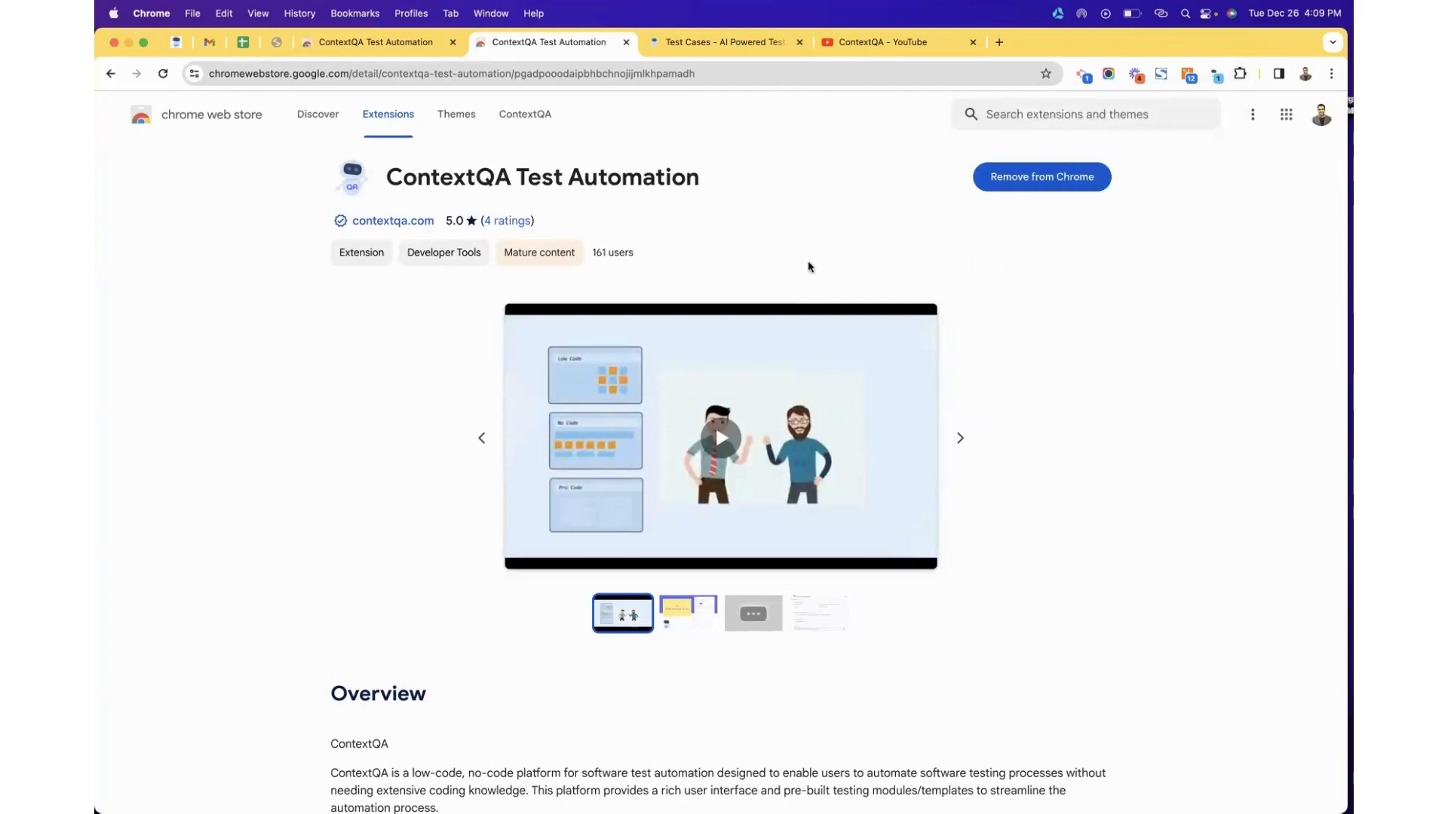
pyautogui.scroll(-3, 660, 246)
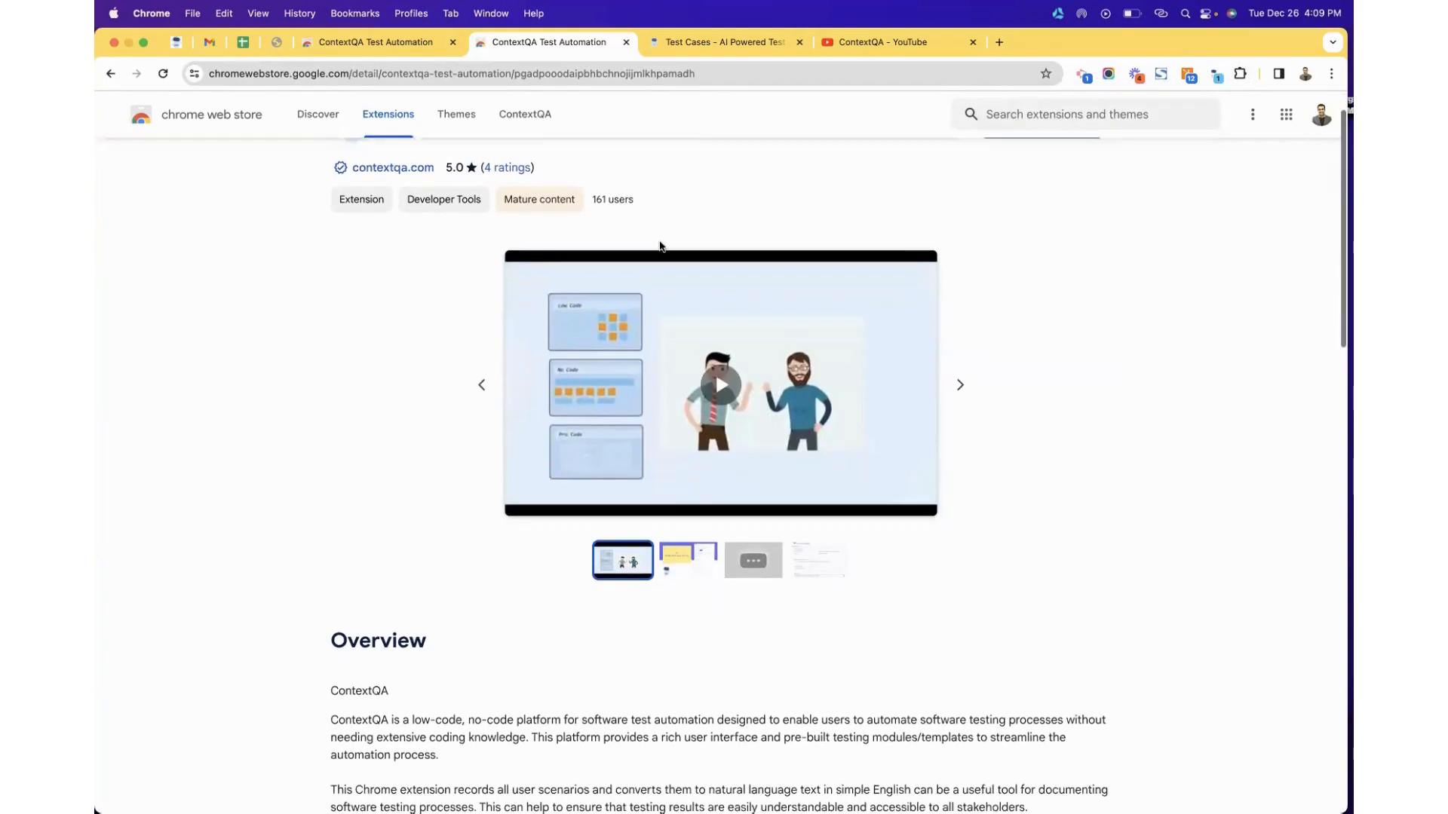
pyautogui.scroll(-10, 659, 247)
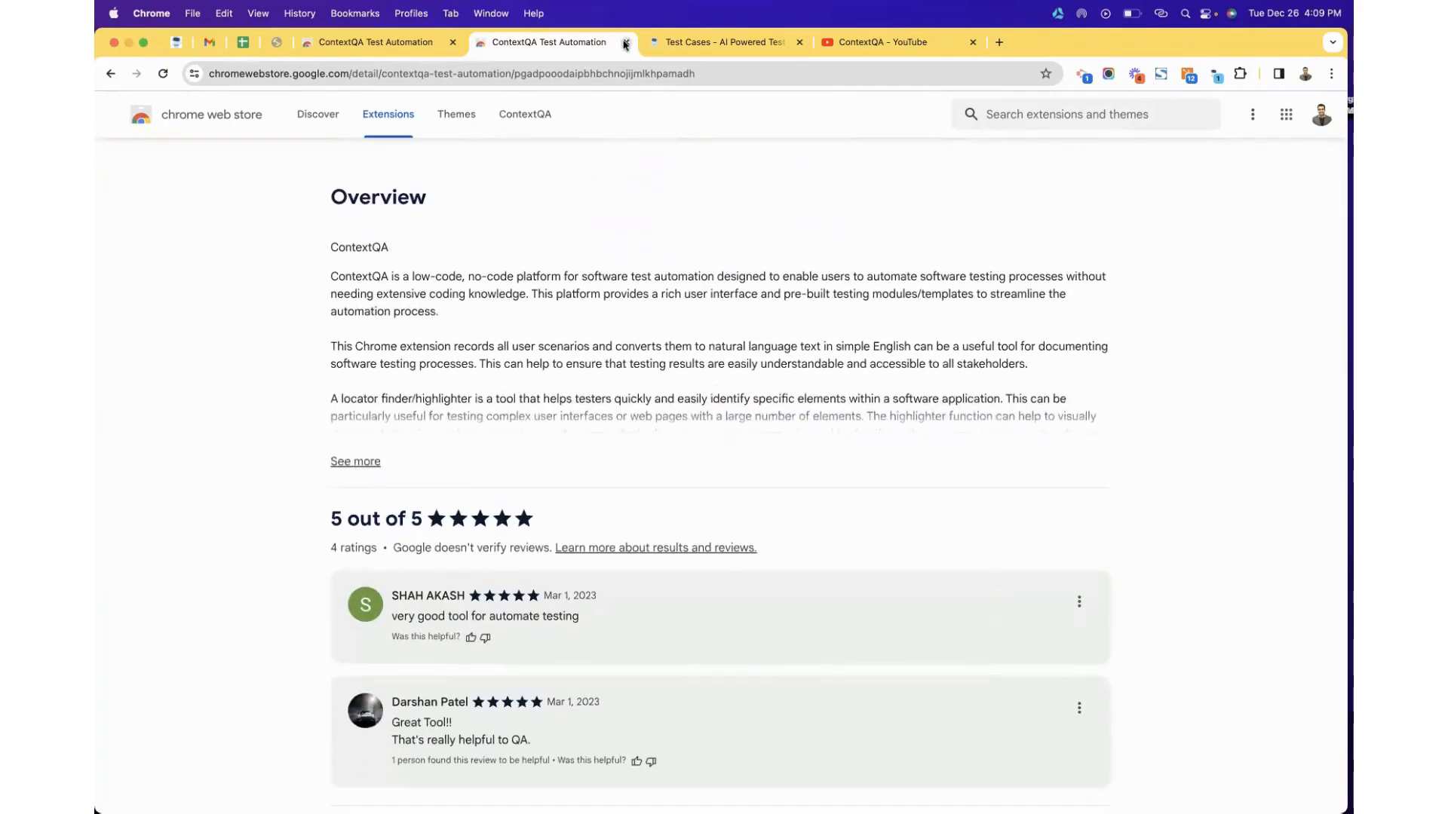
pyautogui.hotkey('ctrl', 'Right')
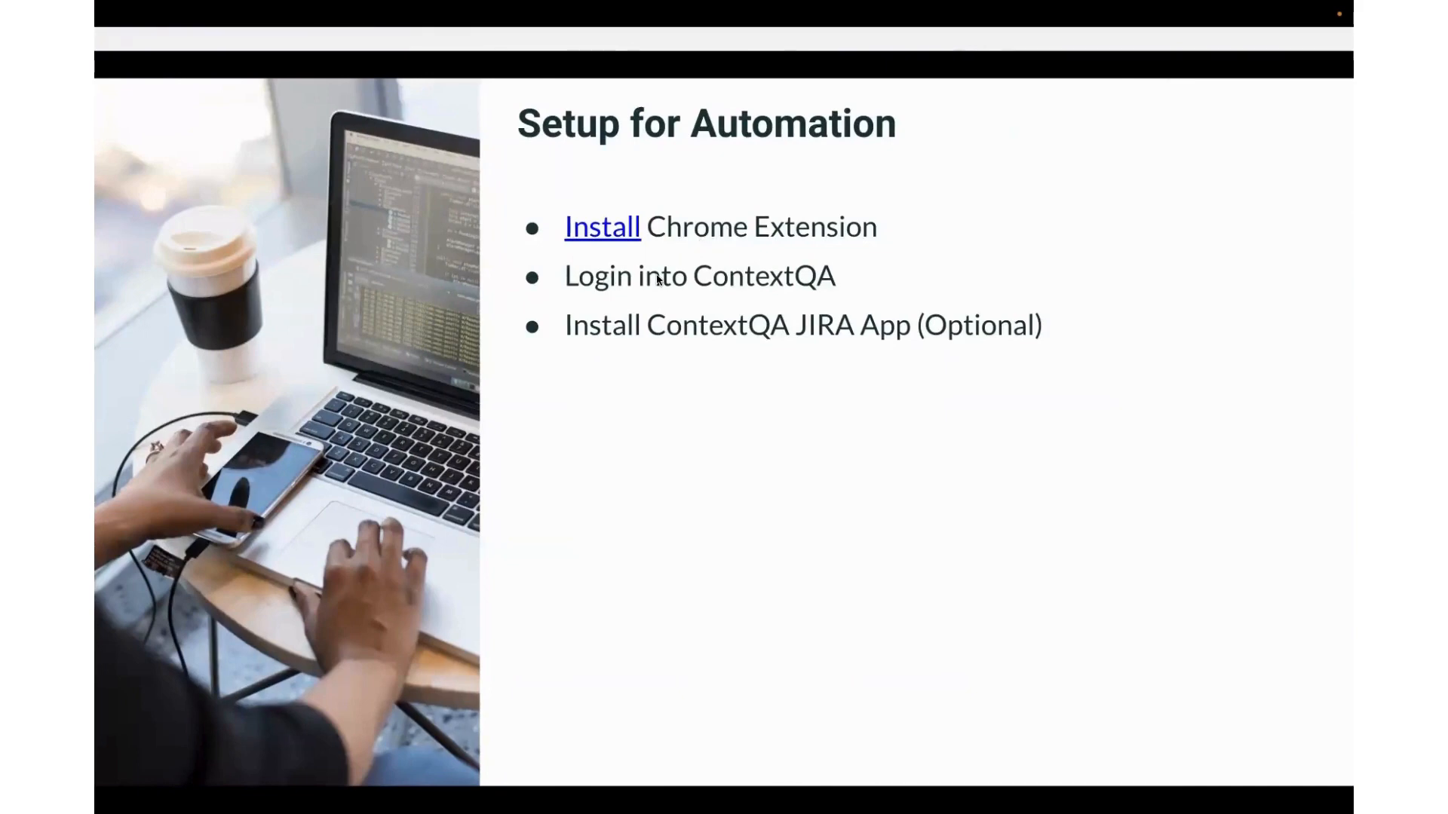
pyautogui.press('Right')
pyautogui.press('Left')
pyautogui.hotkey('ctrl', 'Left')
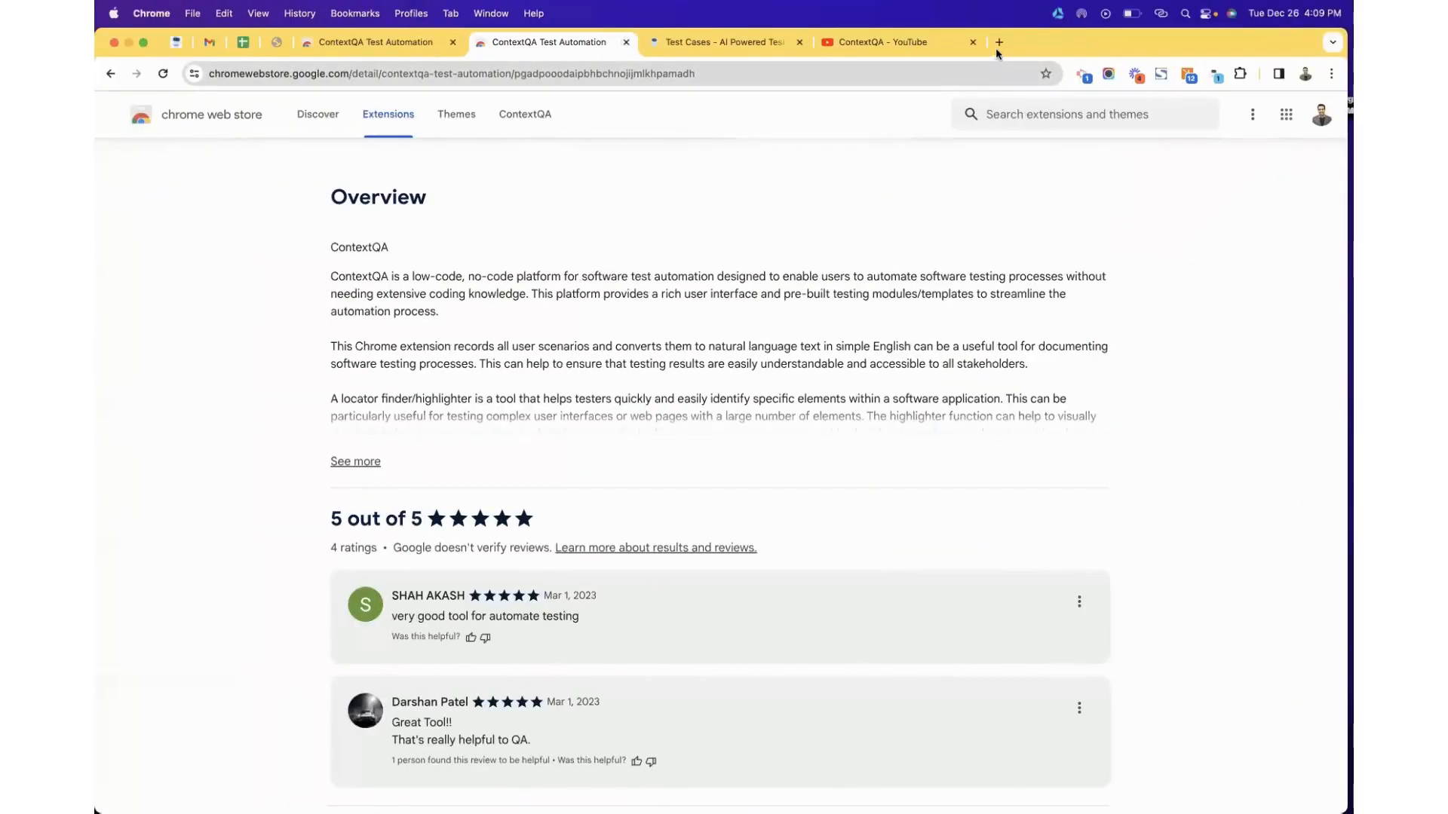
# Search 'jira market' to reach Atlassian Marketplace, then list browser profiles in a new tab.
pyautogui.click(997, 44)
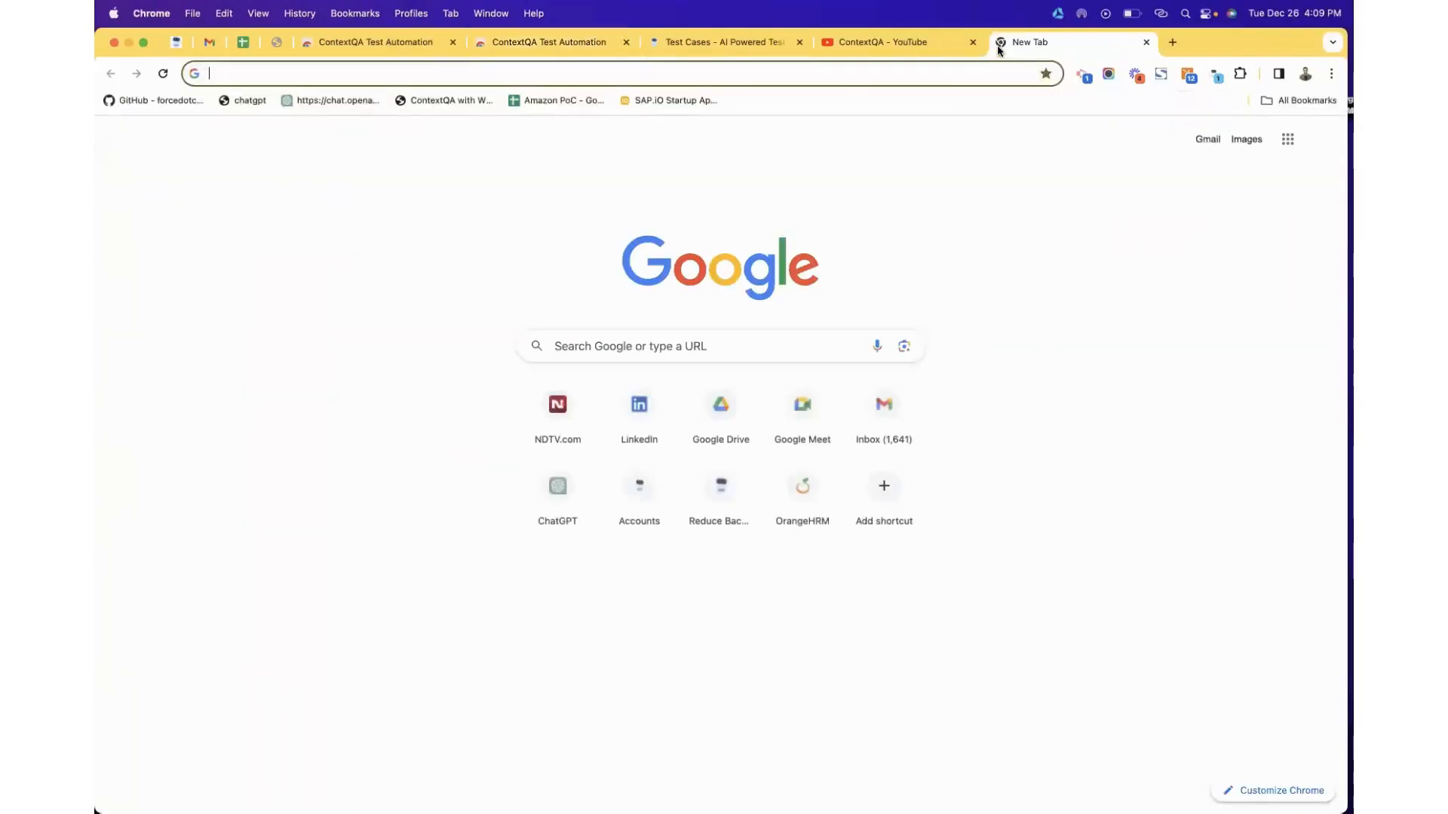
pyautogui.write('jira market')
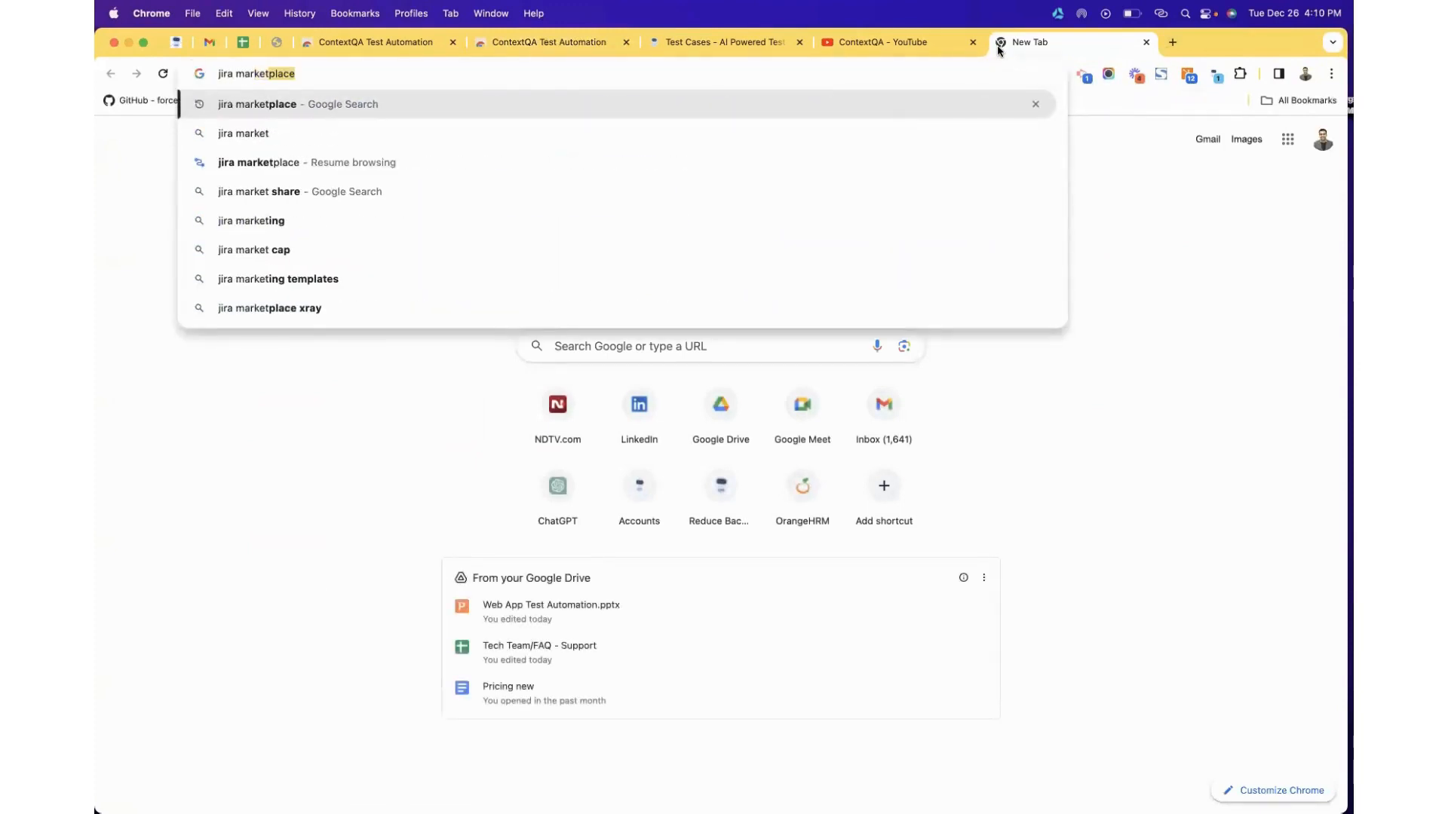
pyautogui.press('Return')
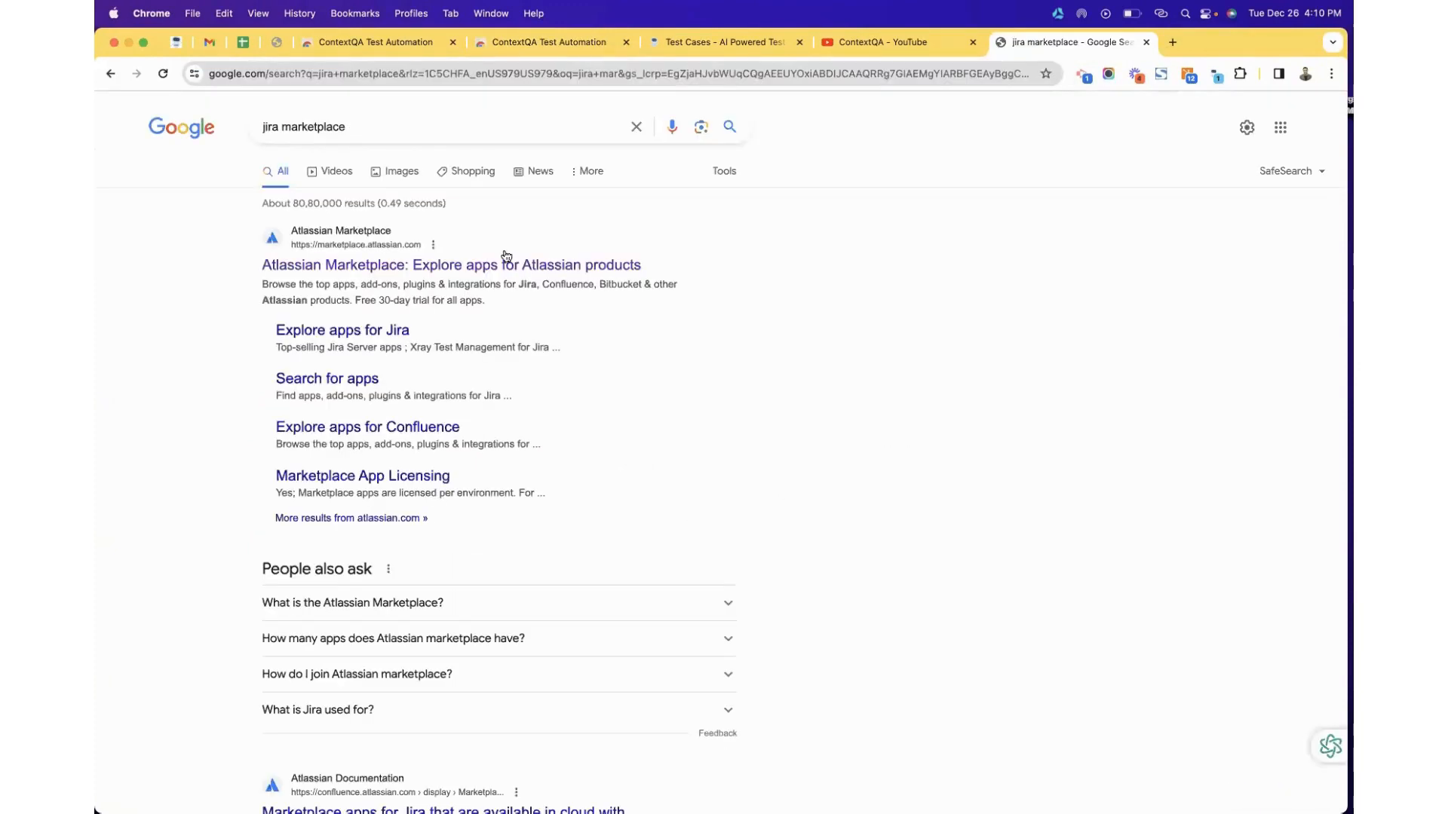
pyautogui.click(441, 270)
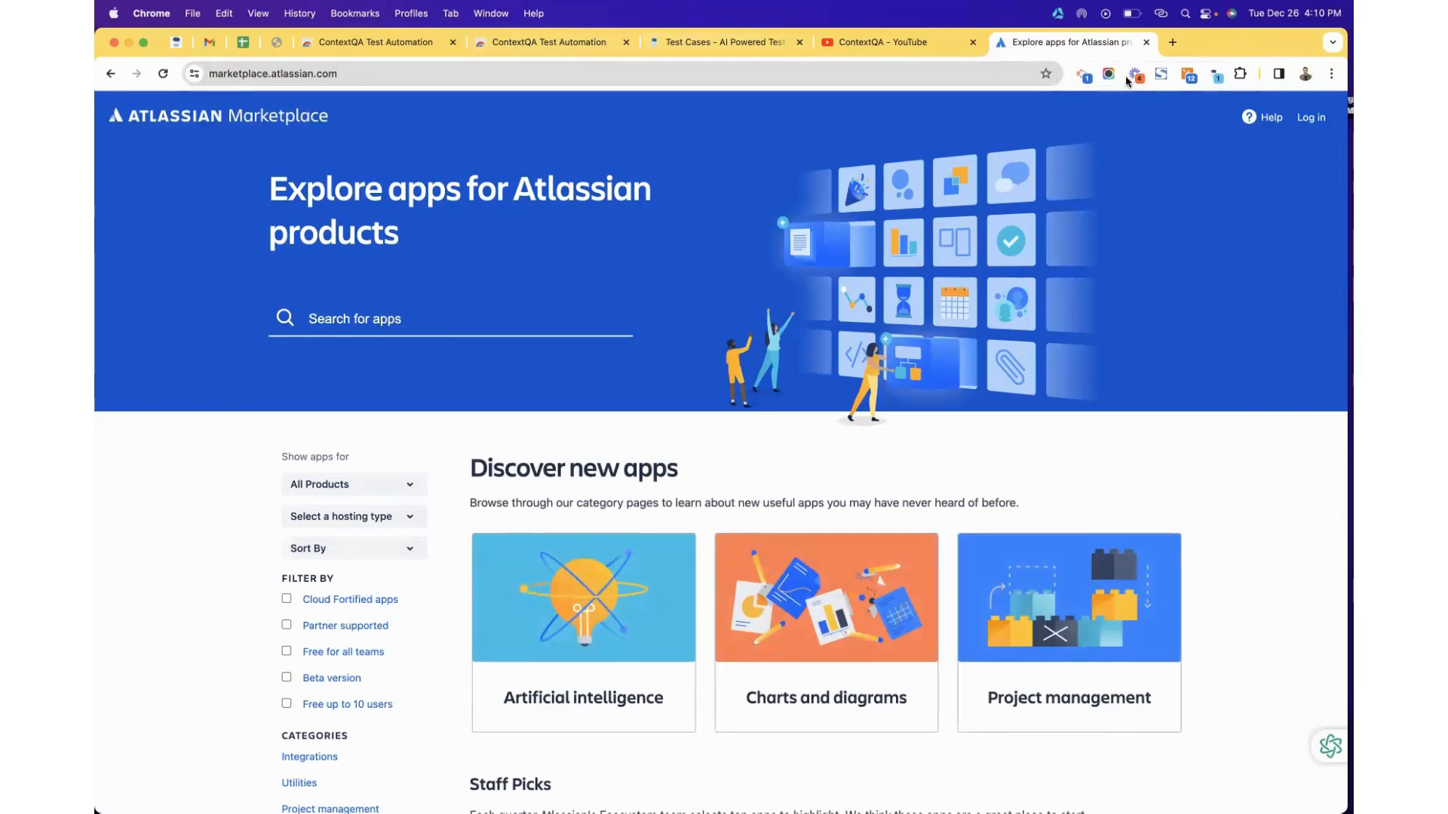
pyautogui.click(1172, 42)
pyautogui.click(1306, 73)
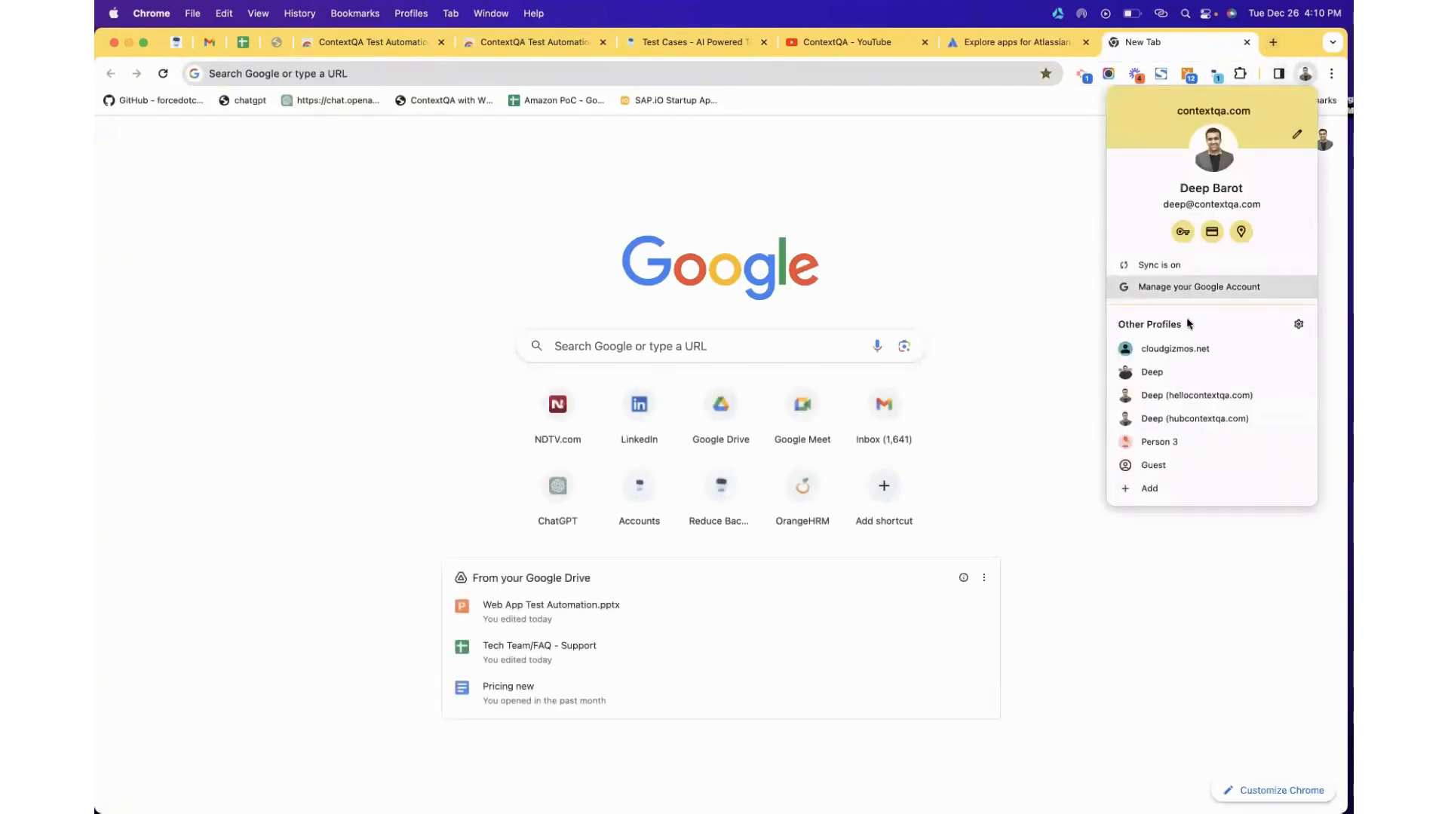
# In the other profile's Jira window, find the 'contextqa' app via Explore more apps.
pyautogui.click(1184, 372)
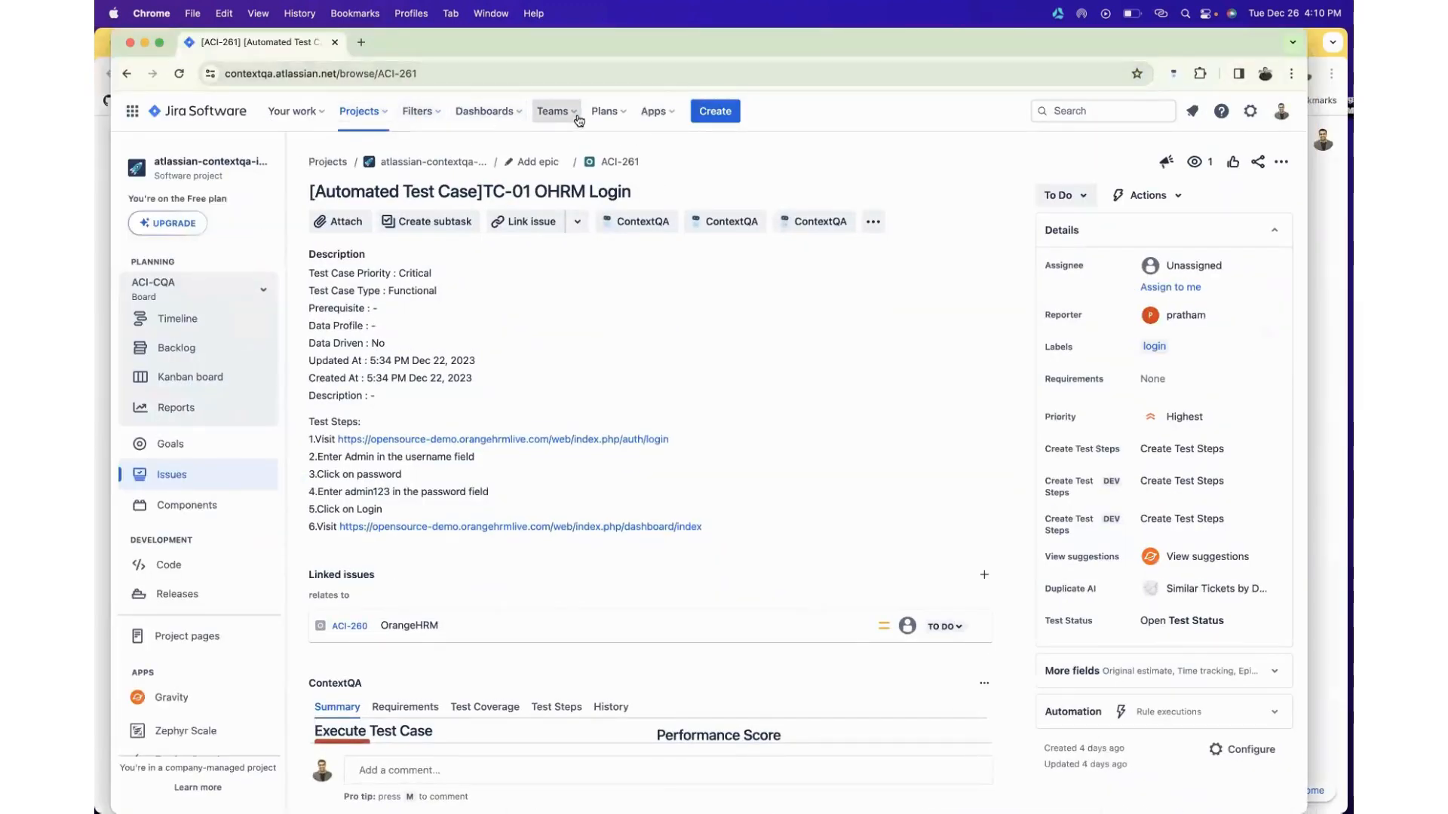
pyautogui.click(653, 113)
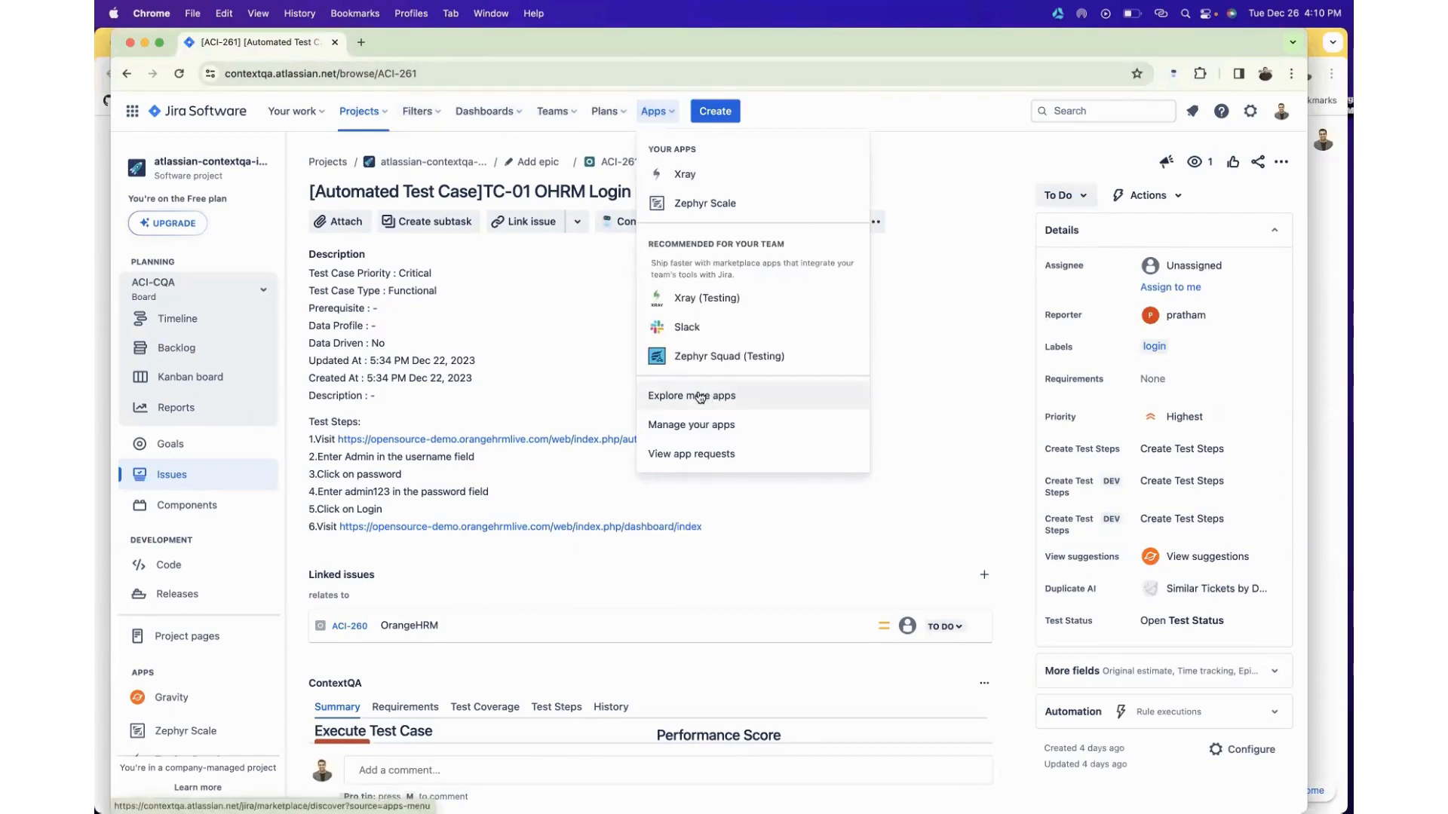
pyautogui.click(700, 398)
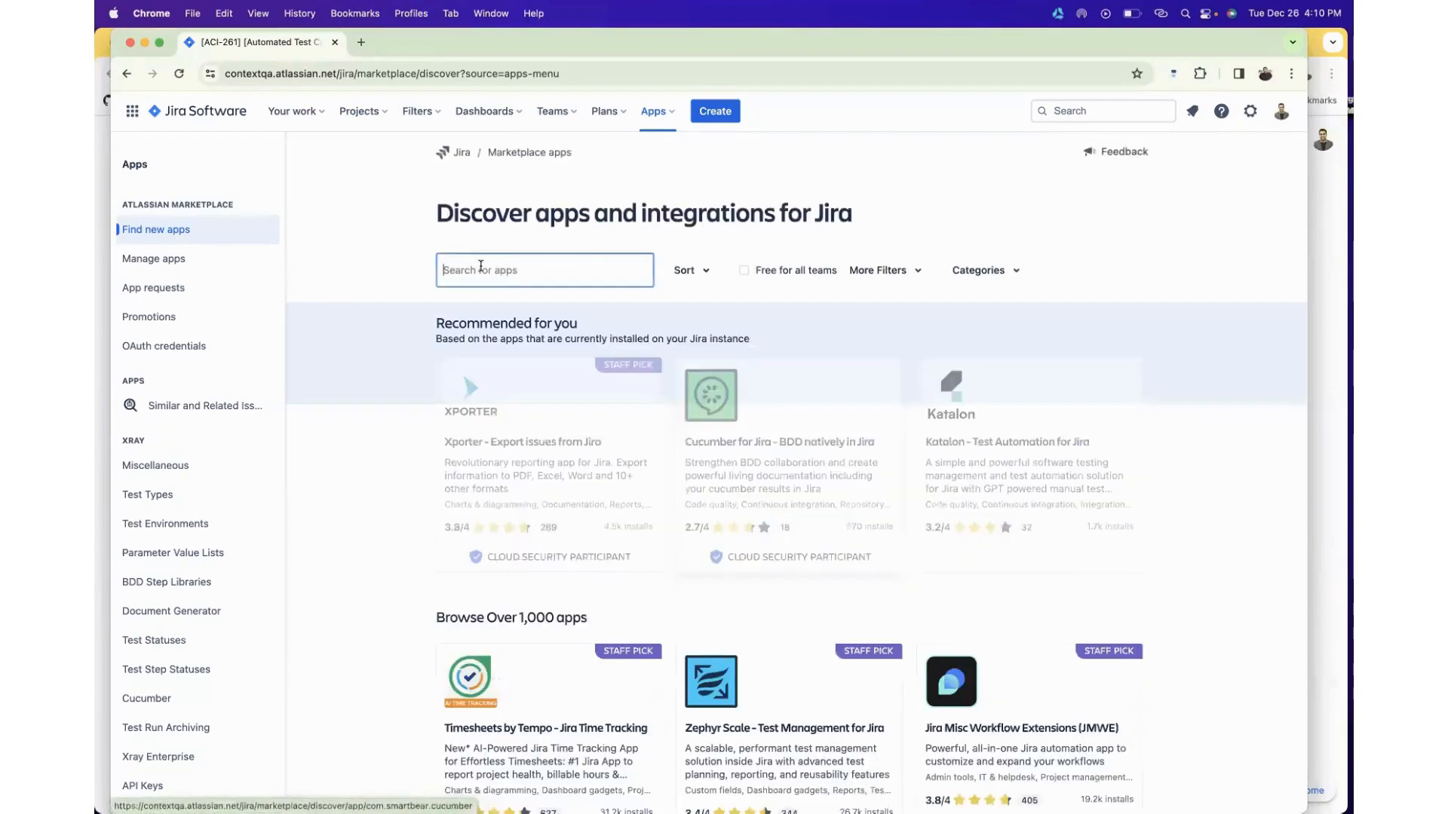
pyautogui.write('context')
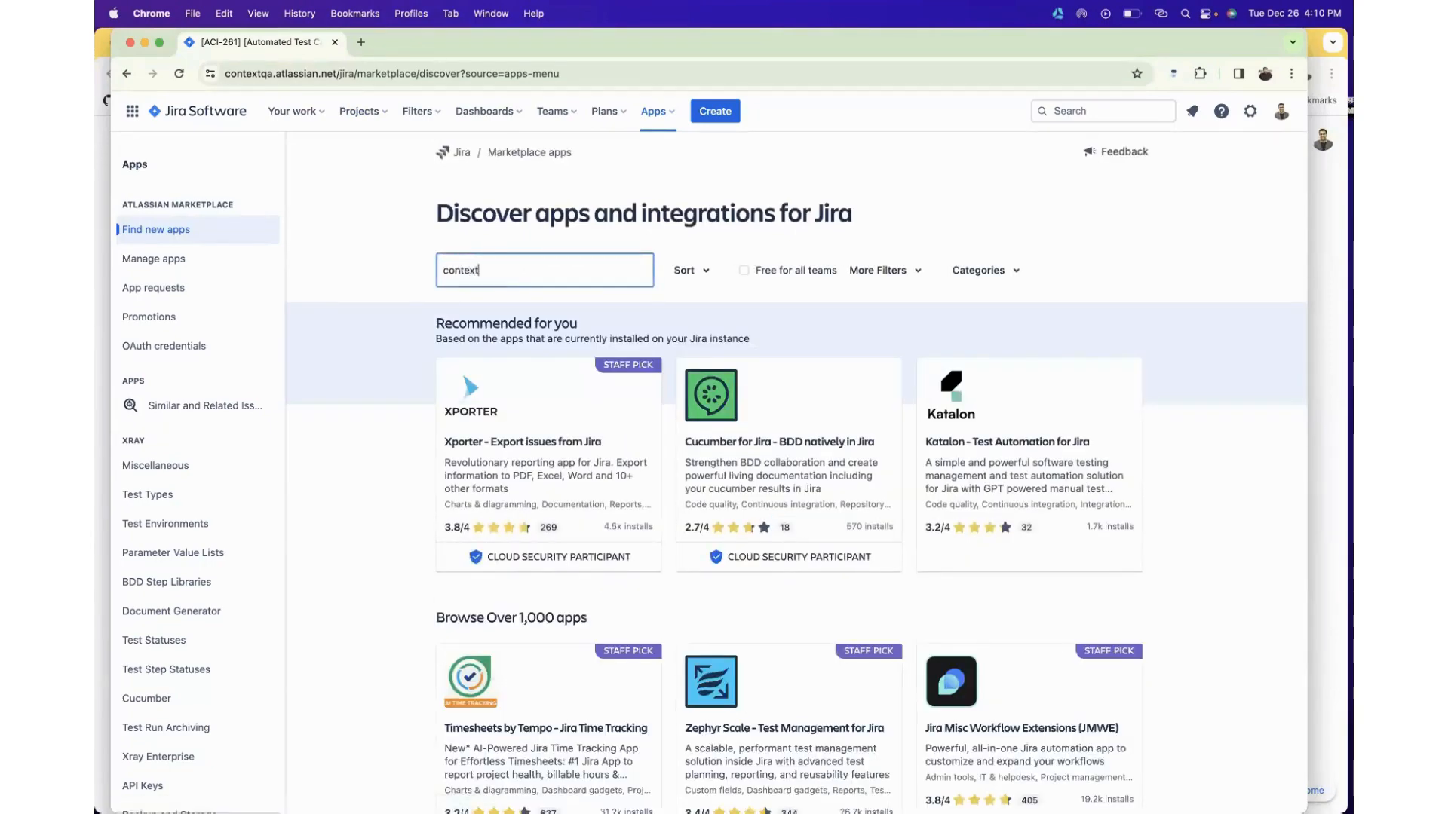
pyautogui.write('qa')
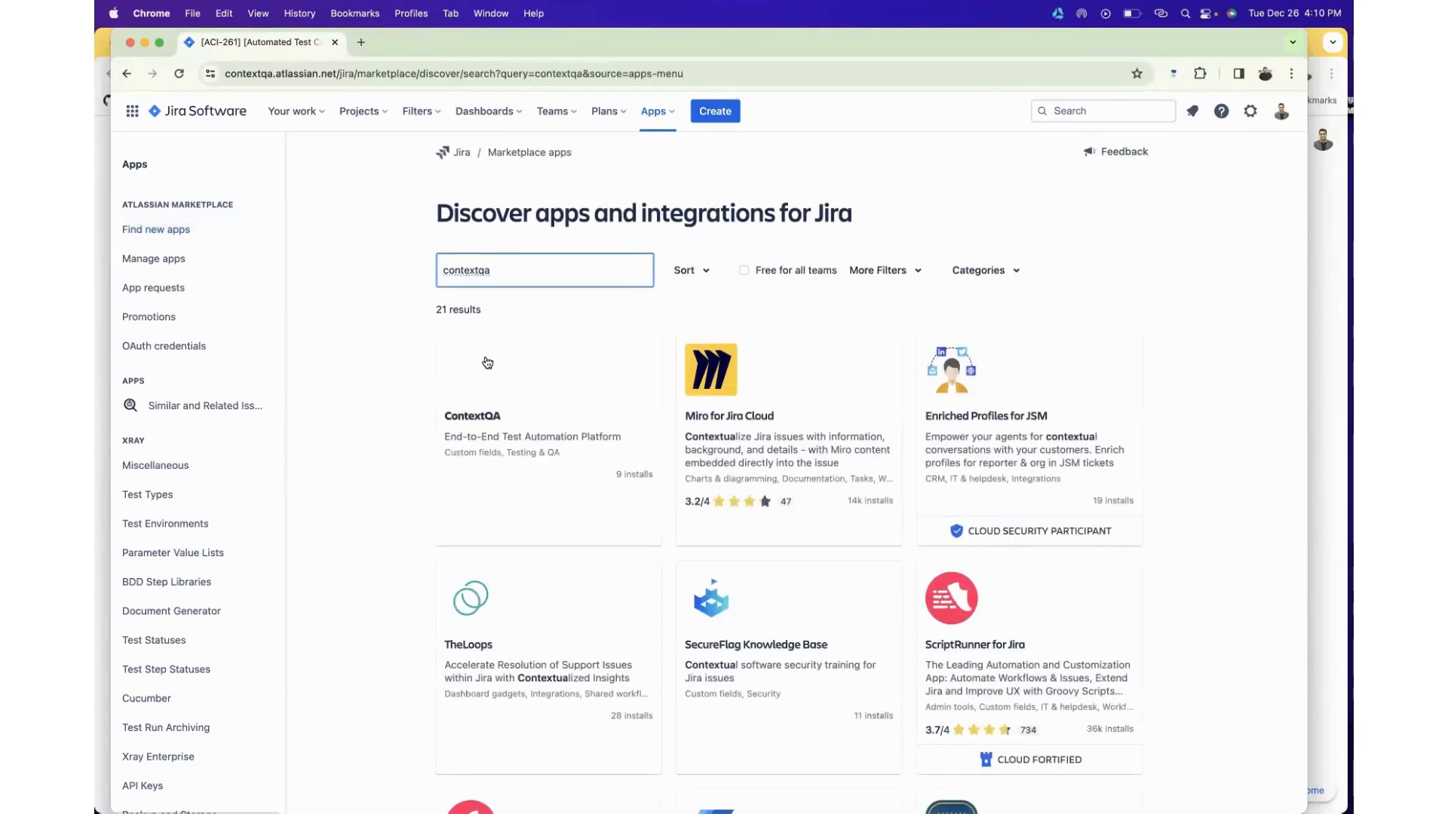
pyautogui.click(501, 420)
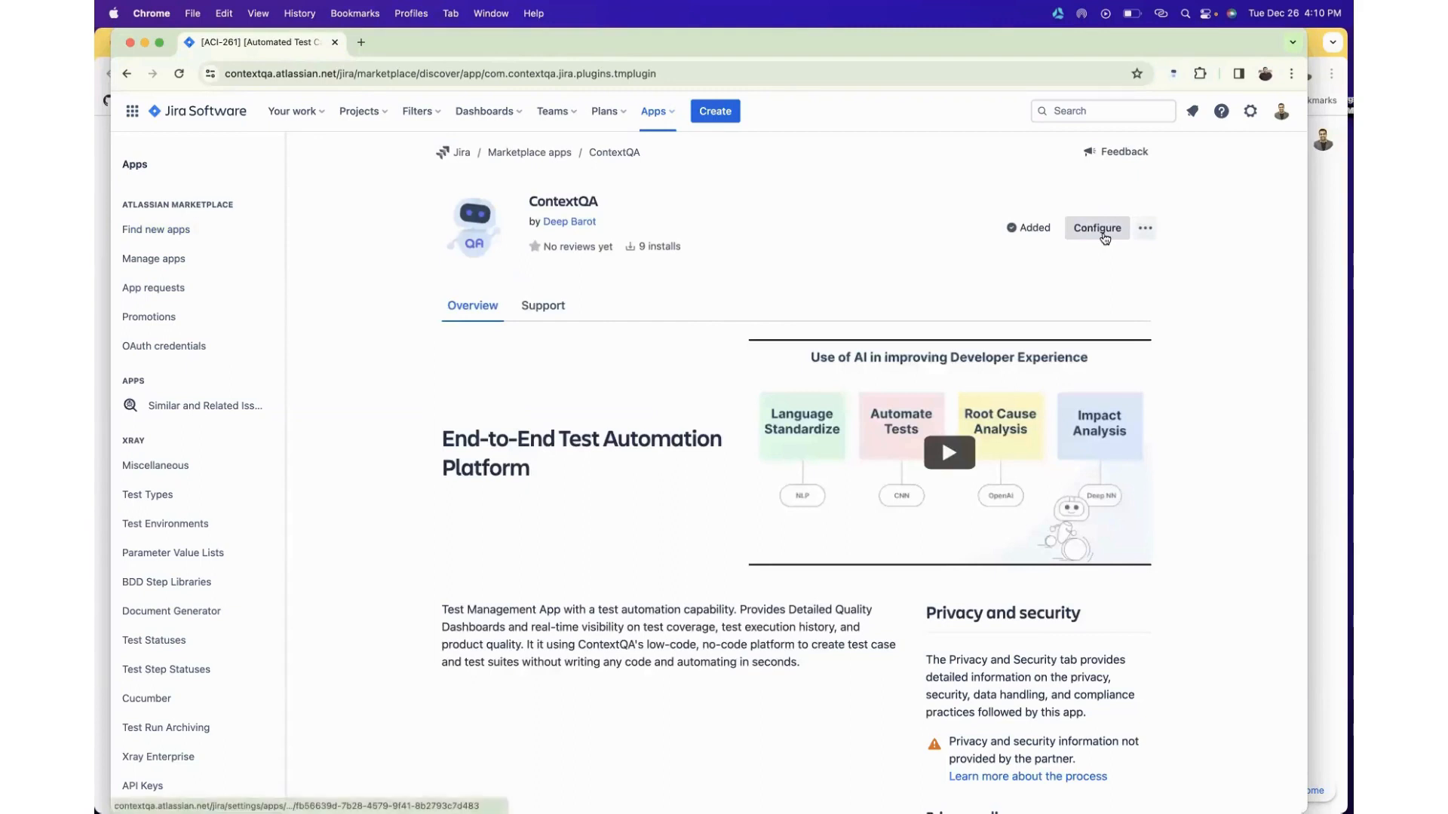
# Open the ContextQA app's Project Setting form at Organization, then close the Jira window.
pyautogui.scroll(-2, 700, 326)
pyautogui.scroll(2, 700, 326)
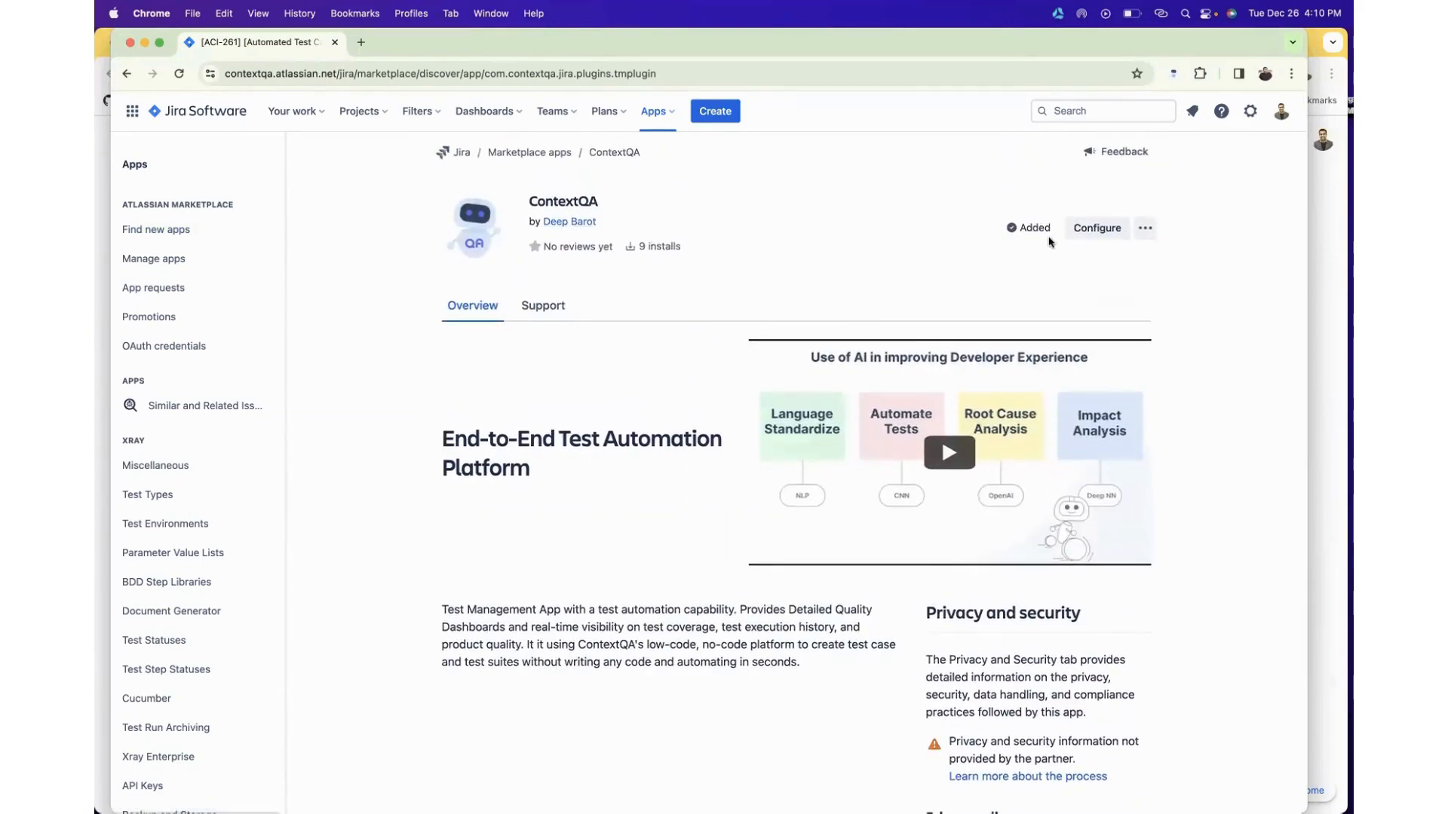
pyautogui.click(1108, 234)
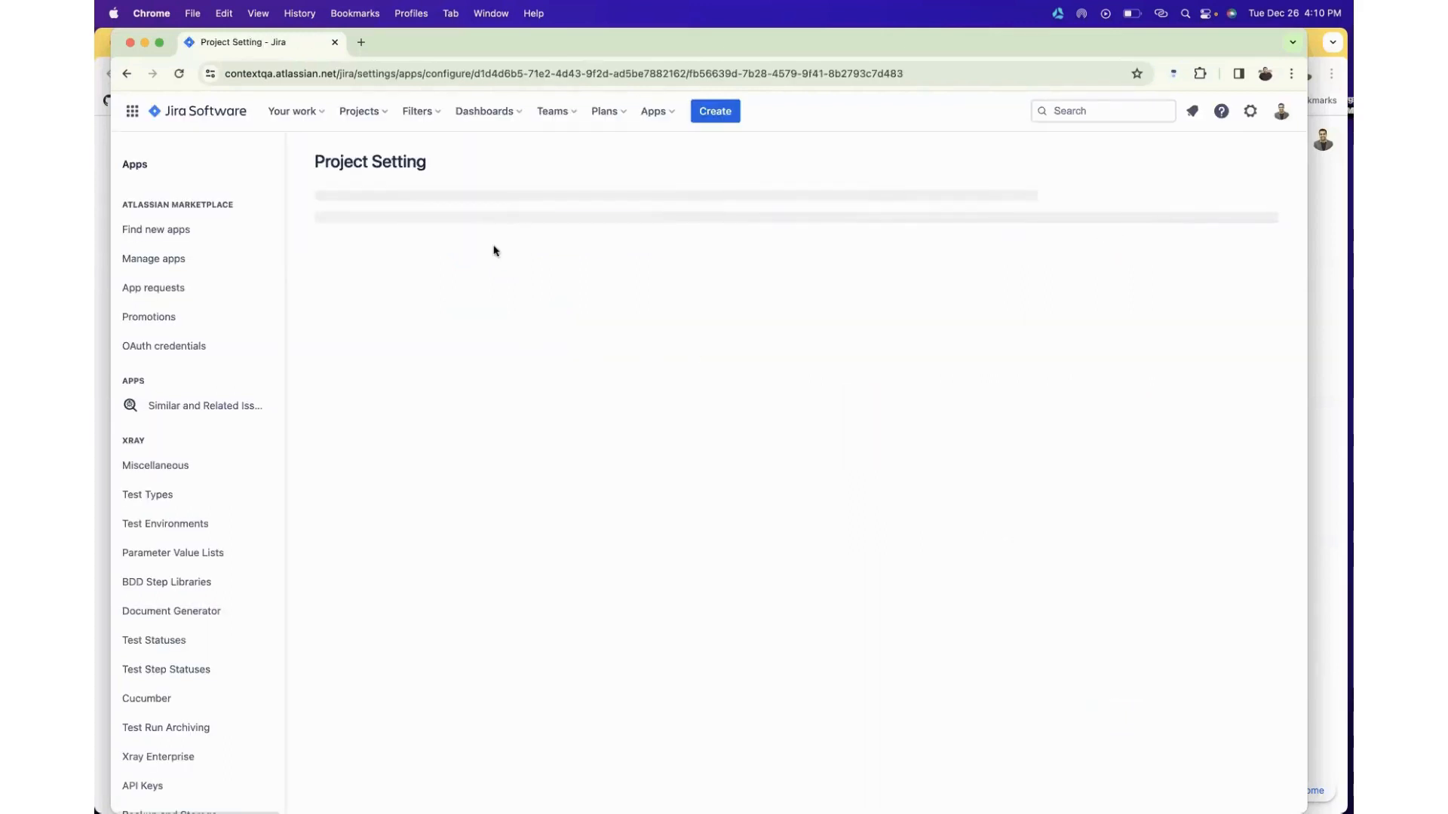
pyautogui.click(369, 224)
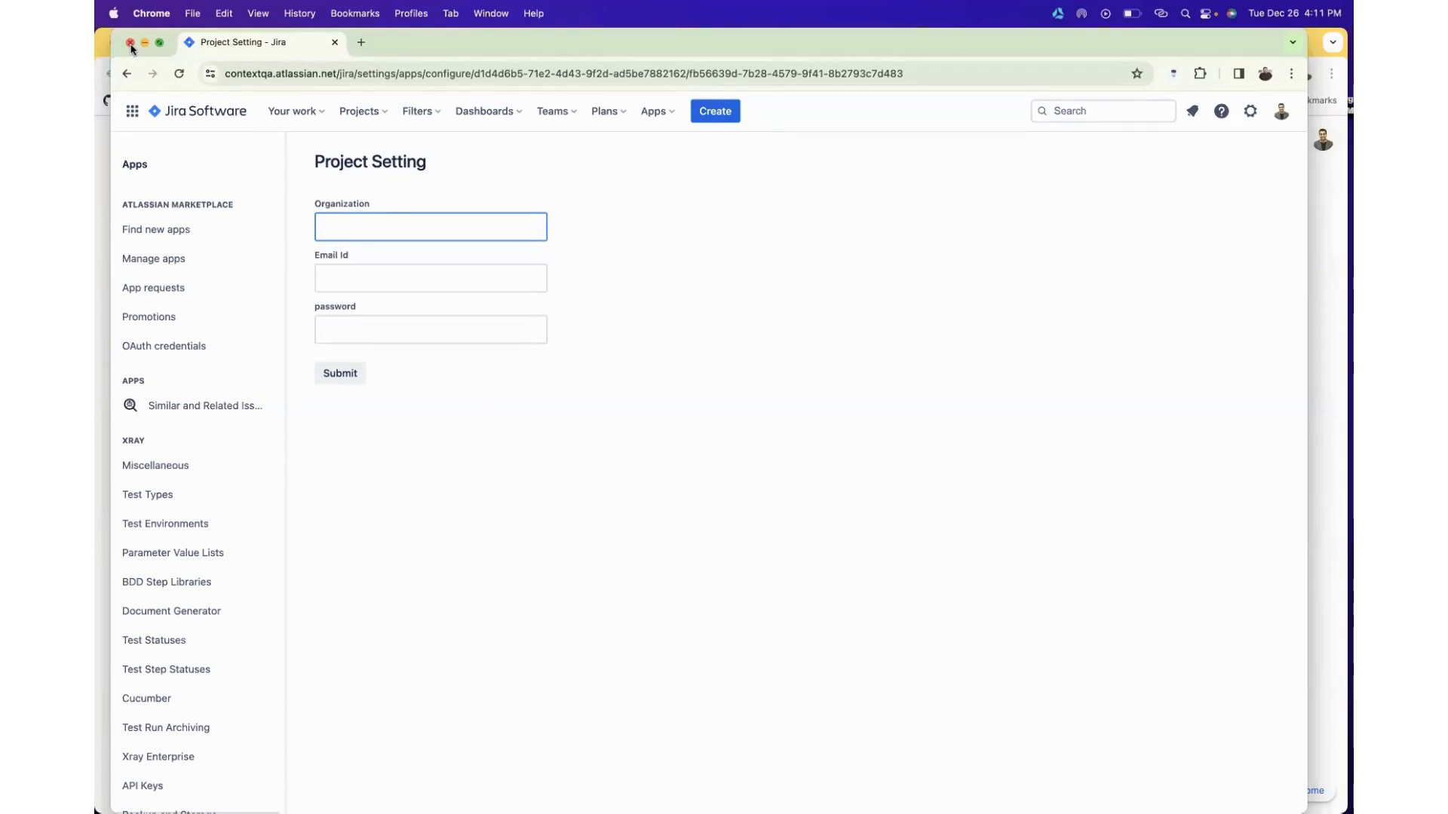
pyautogui.click(131, 43)
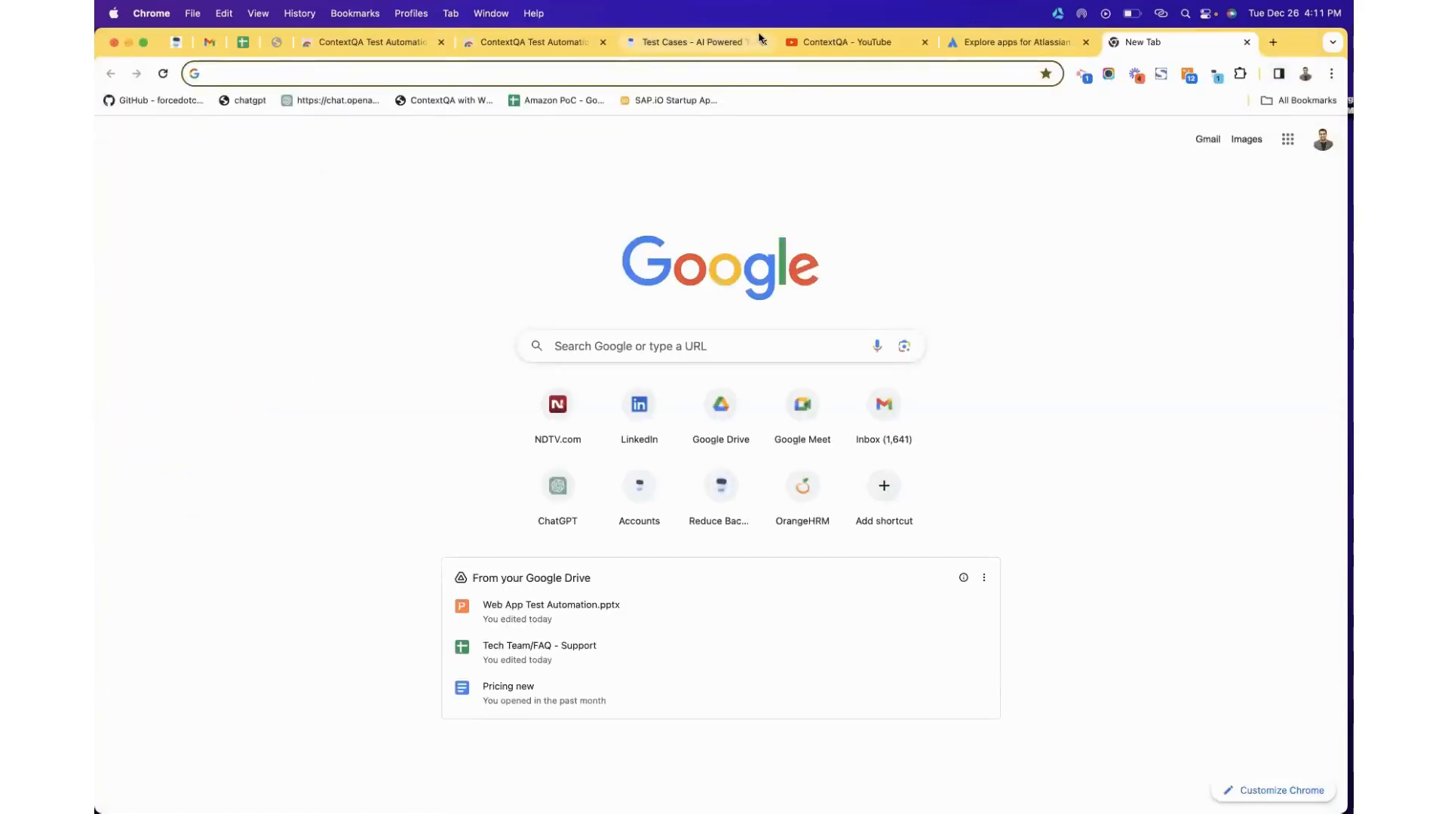
# Close the YouTube, Atlassian Marketplace, new tab and both extension store tabs, keeping only ContextQA Test Cases.
pyautogui.click(929, 39)
pyautogui.click(929, 39)
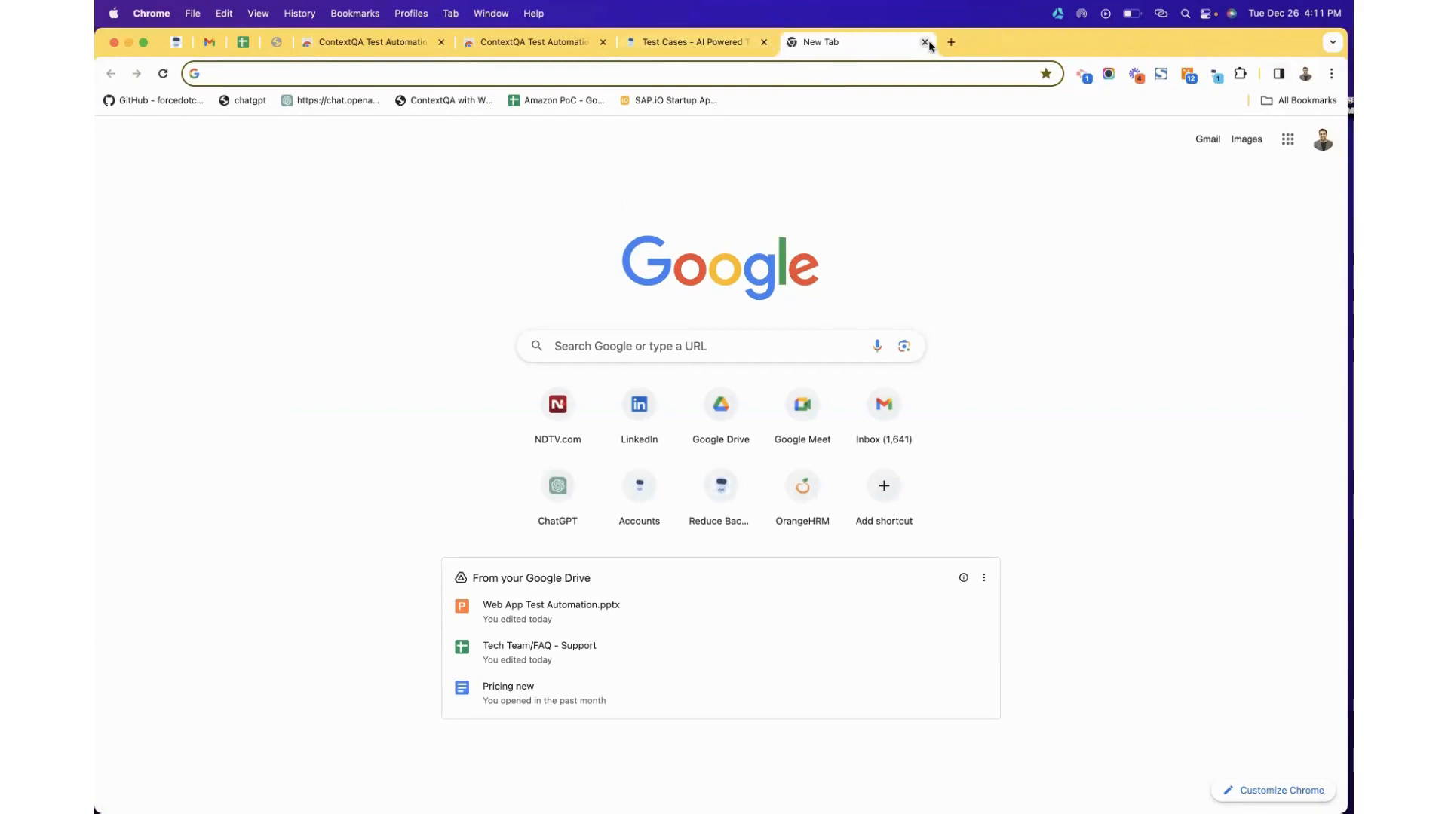
pyautogui.click(929, 39)
pyautogui.click(626, 50)
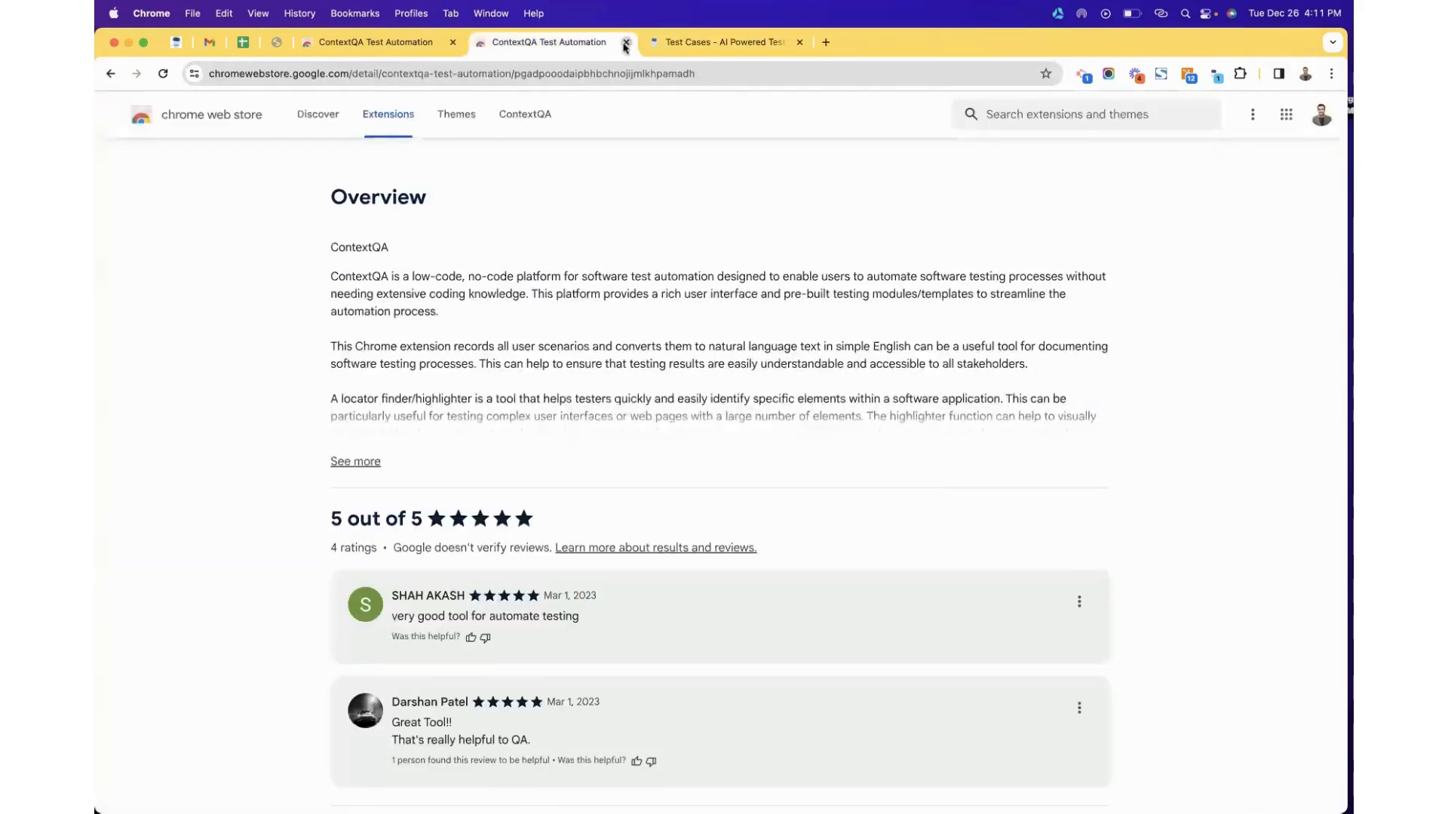
pyautogui.click(626, 42)
pyautogui.click(446, 43)
pyautogui.click(454, 43)
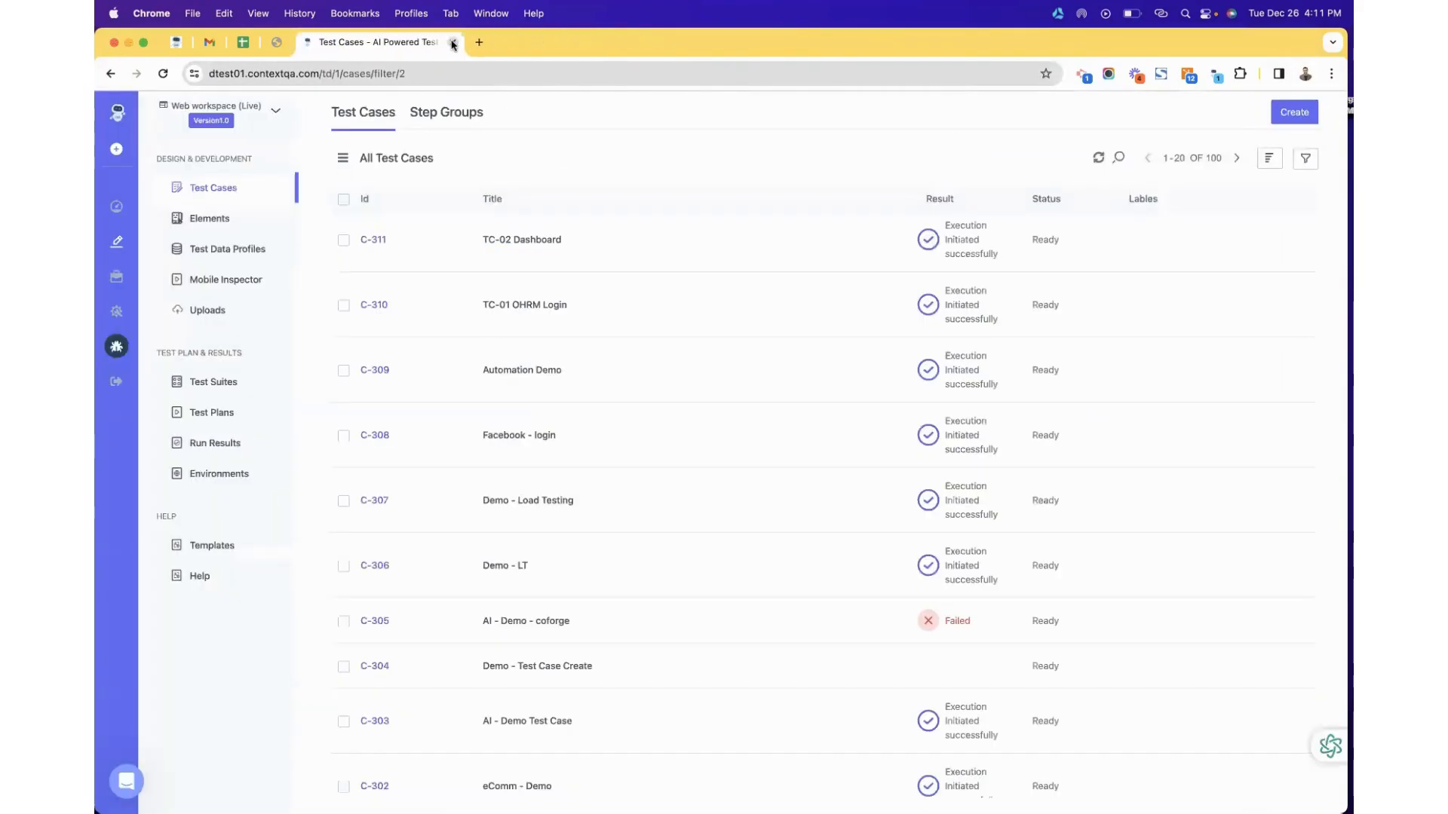
pyautogui.hotkey('ctrl', 'Up')
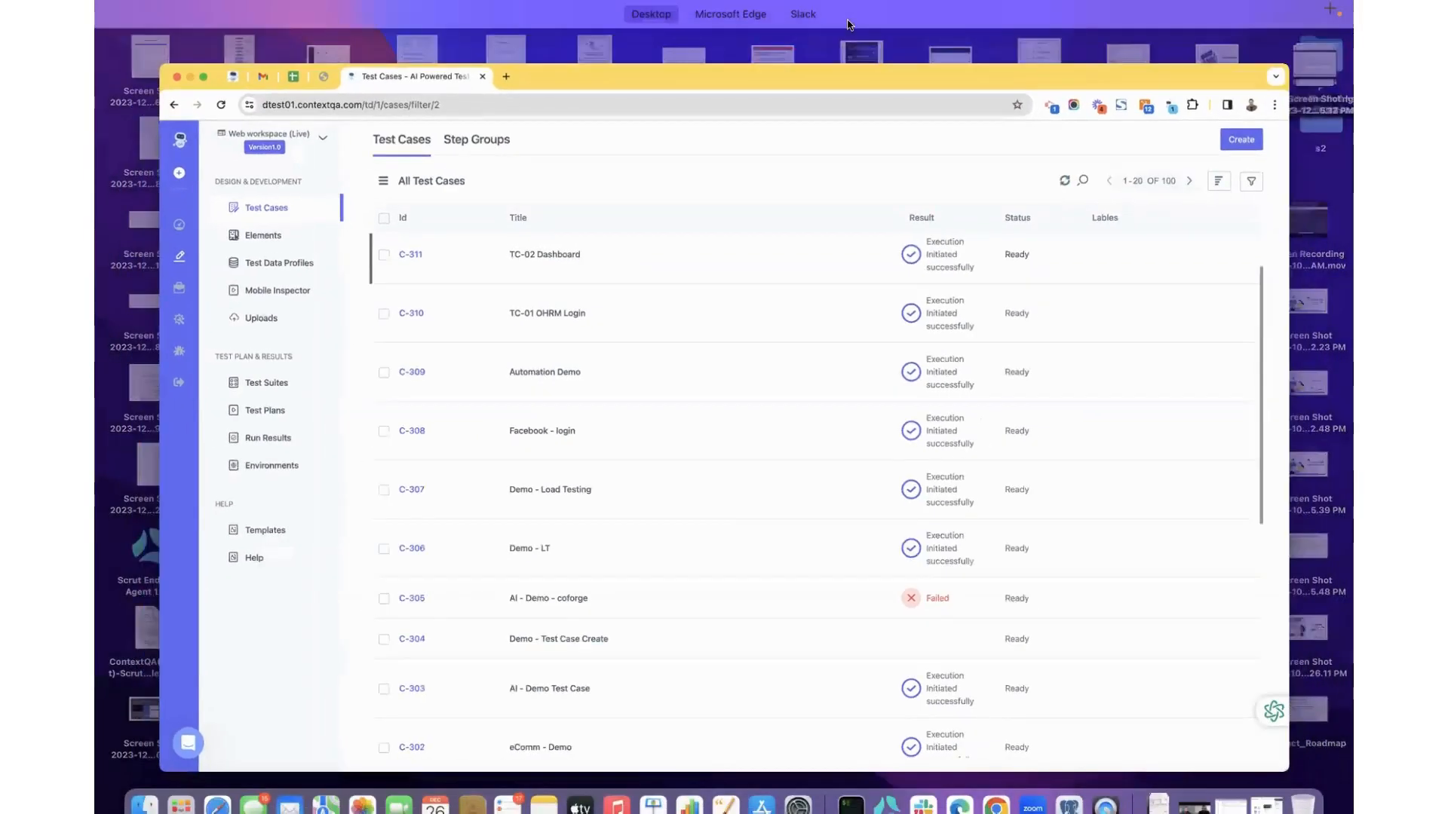
# Switch to the Slides desktop and advance to the 'Create Test Case using Chrome Extension' slide.
pyautogui.click(732, 67)
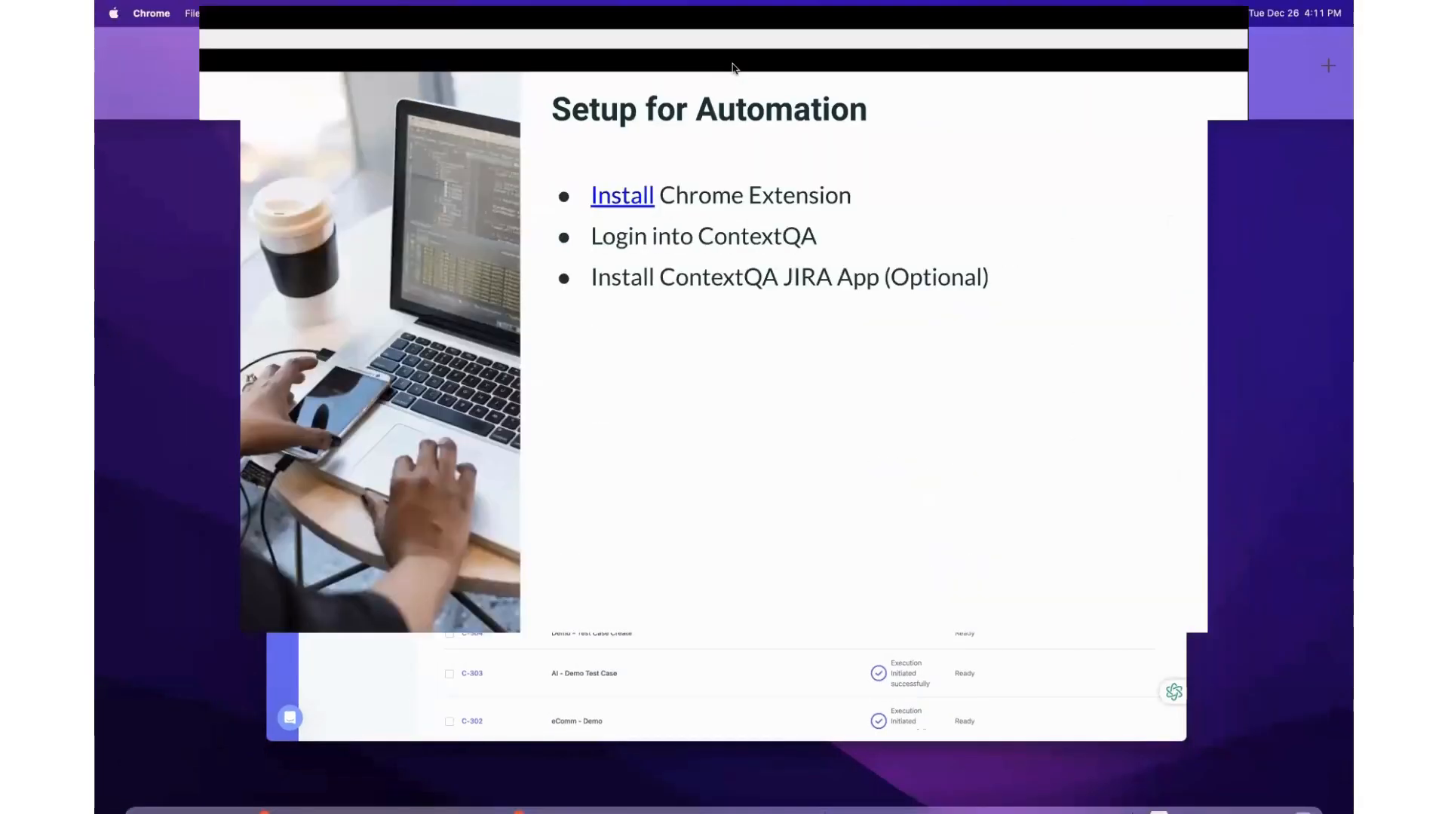
pyautogui.press('Right')
pyautogui.press('Right')
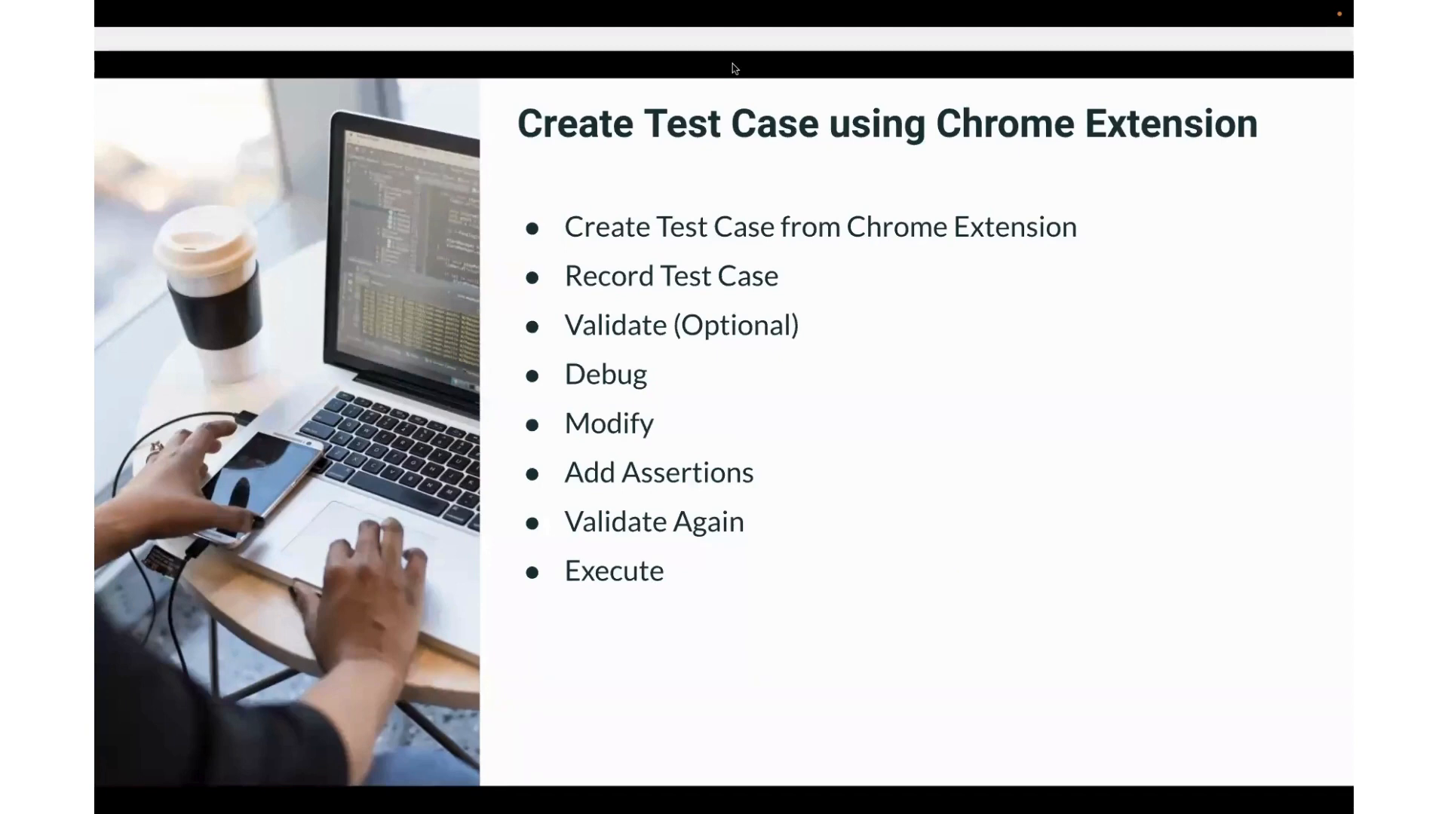
pyautogui.hotkey('ctrl', 'Up')
pyautogui.hotkey('ctrl', 'Up')
pyautogui.hotkey('ctrl', 'Up')
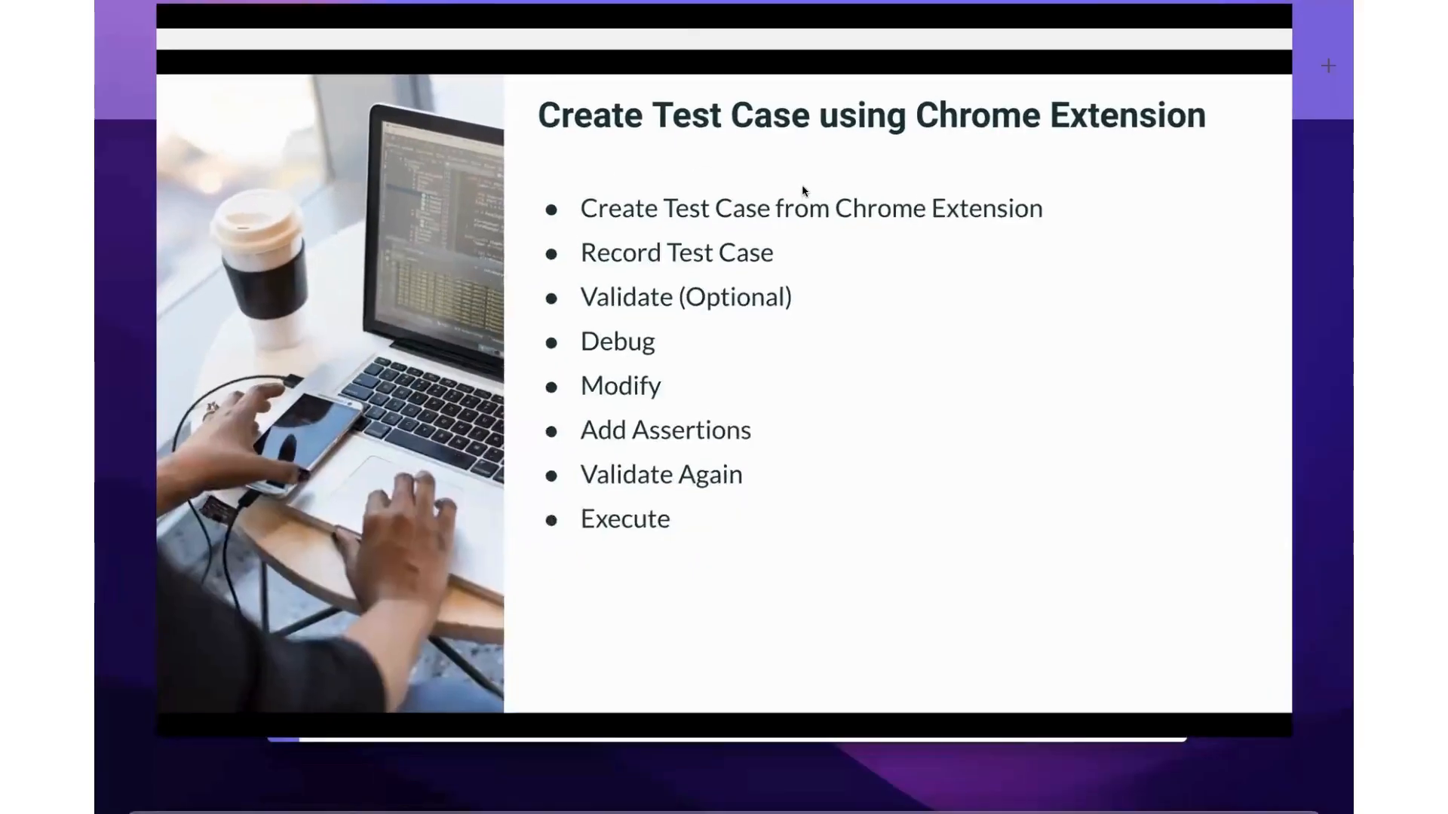
pyautogui.hotkey('ctrl', 'Up')
pyautogui.hotkey('ctrl', 'Up')
# Place the ContextQA extension window full-height on the right, with Chrome narrowed beside it.
pyautogui.click(760, 245)
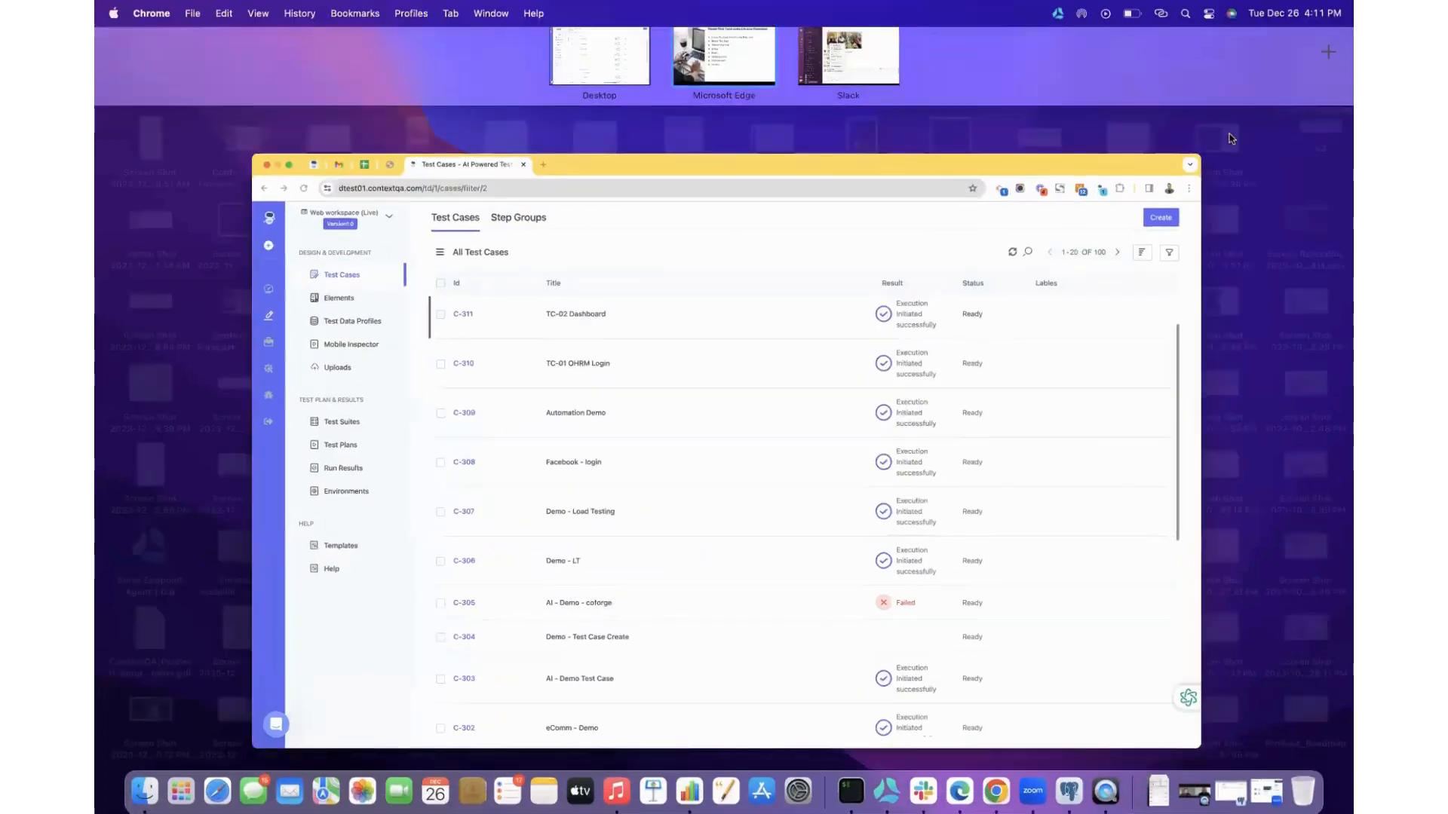
pyautogui.moveTo(1345, 127); pyautogui.dragTo(1187, 122)
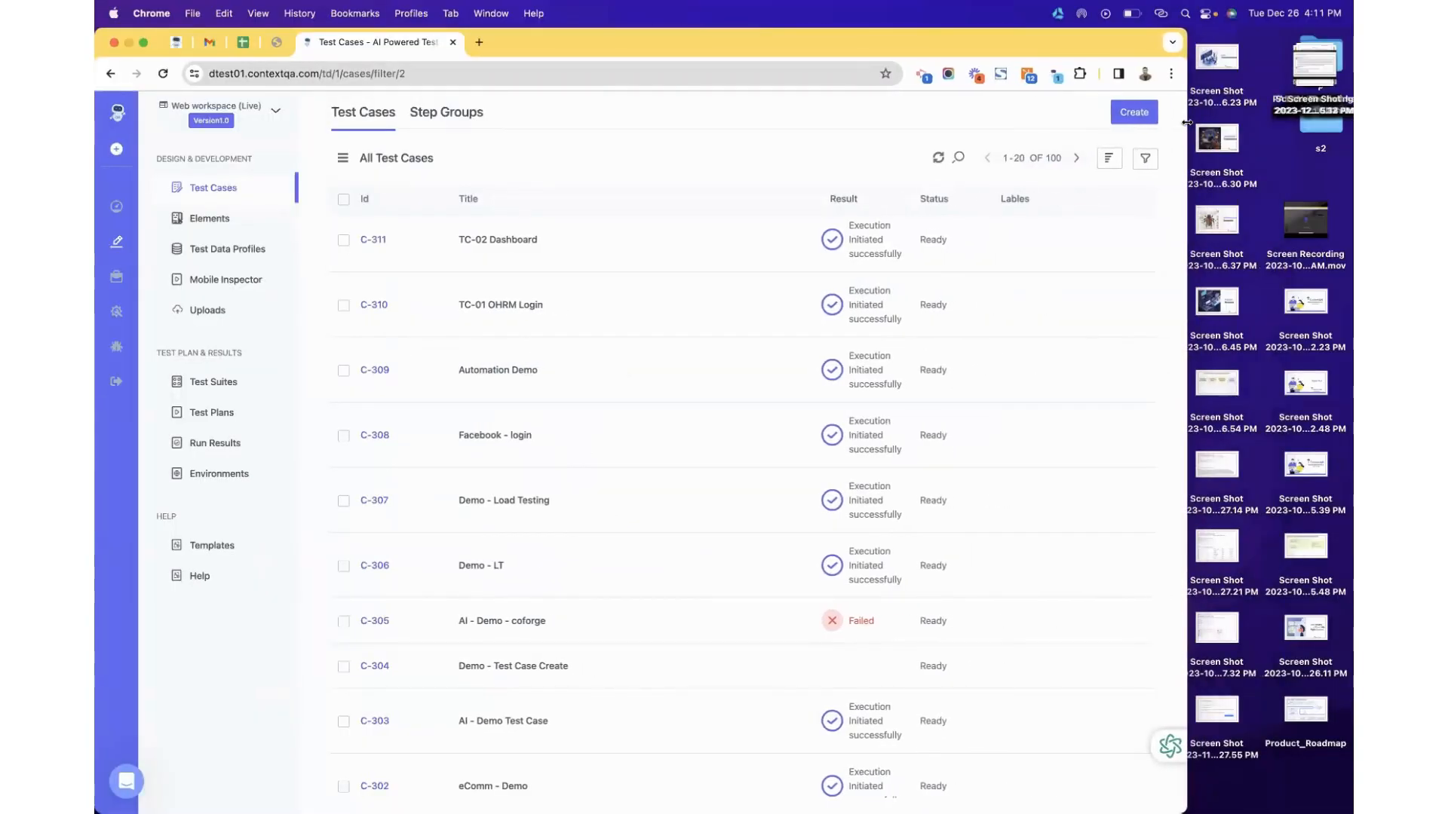
pyautogui.click(1056, 75)
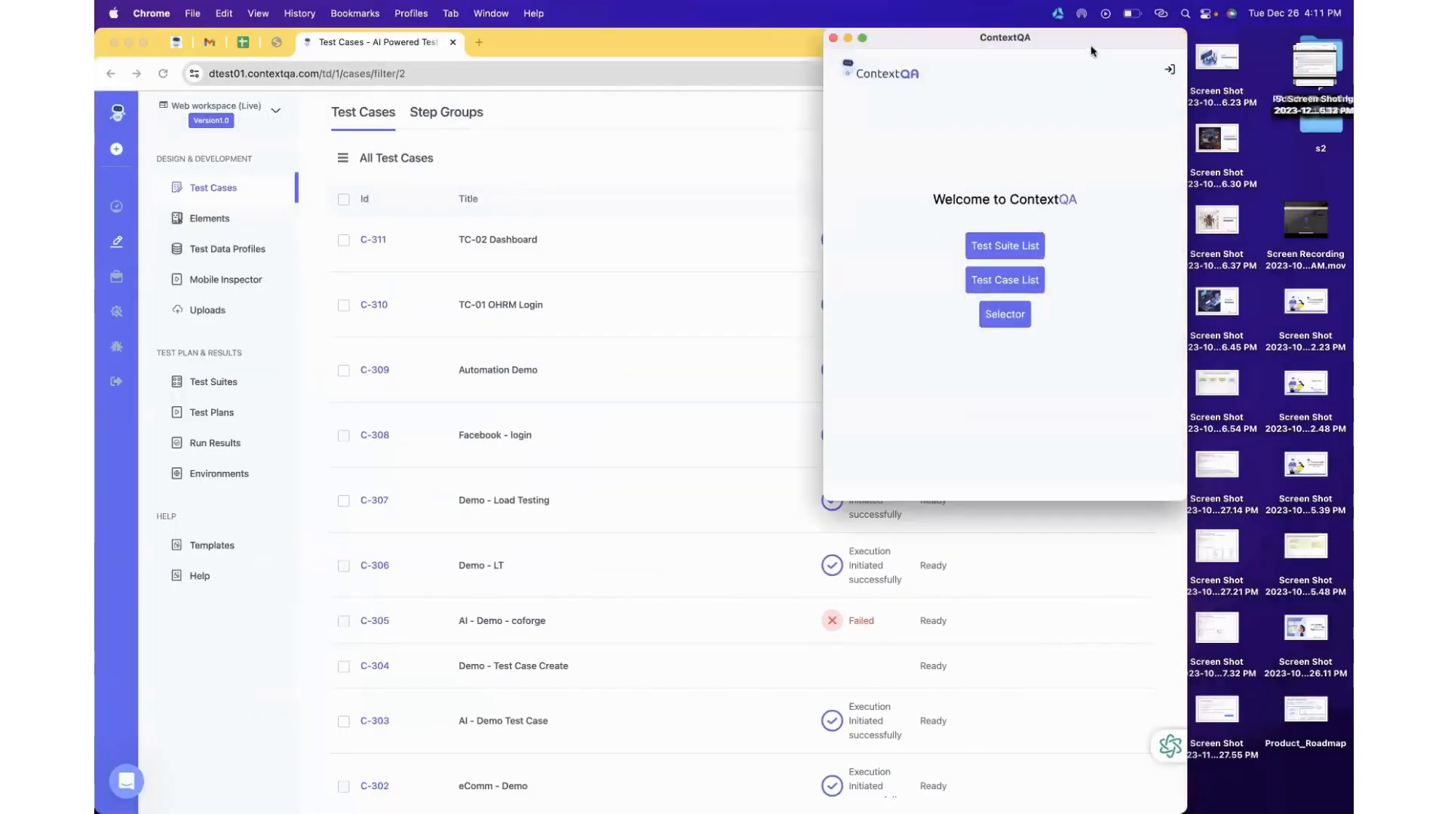
pyautogui.moveTo(1093, 39); pyautogui.dragTo(1264, 39)
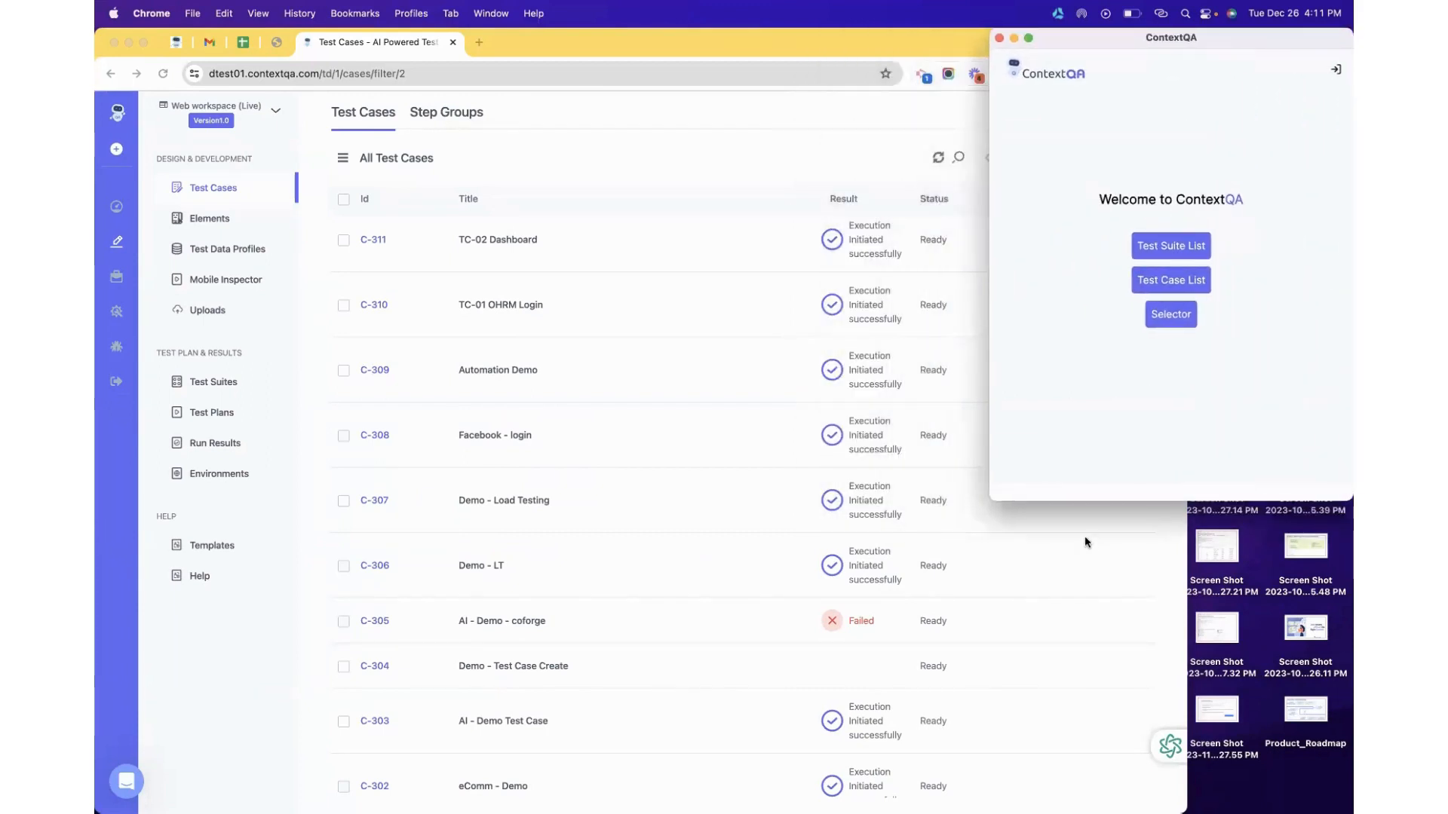
pyautogui.moveTo(996, 501); pyautogui.dragTo(999, 811)
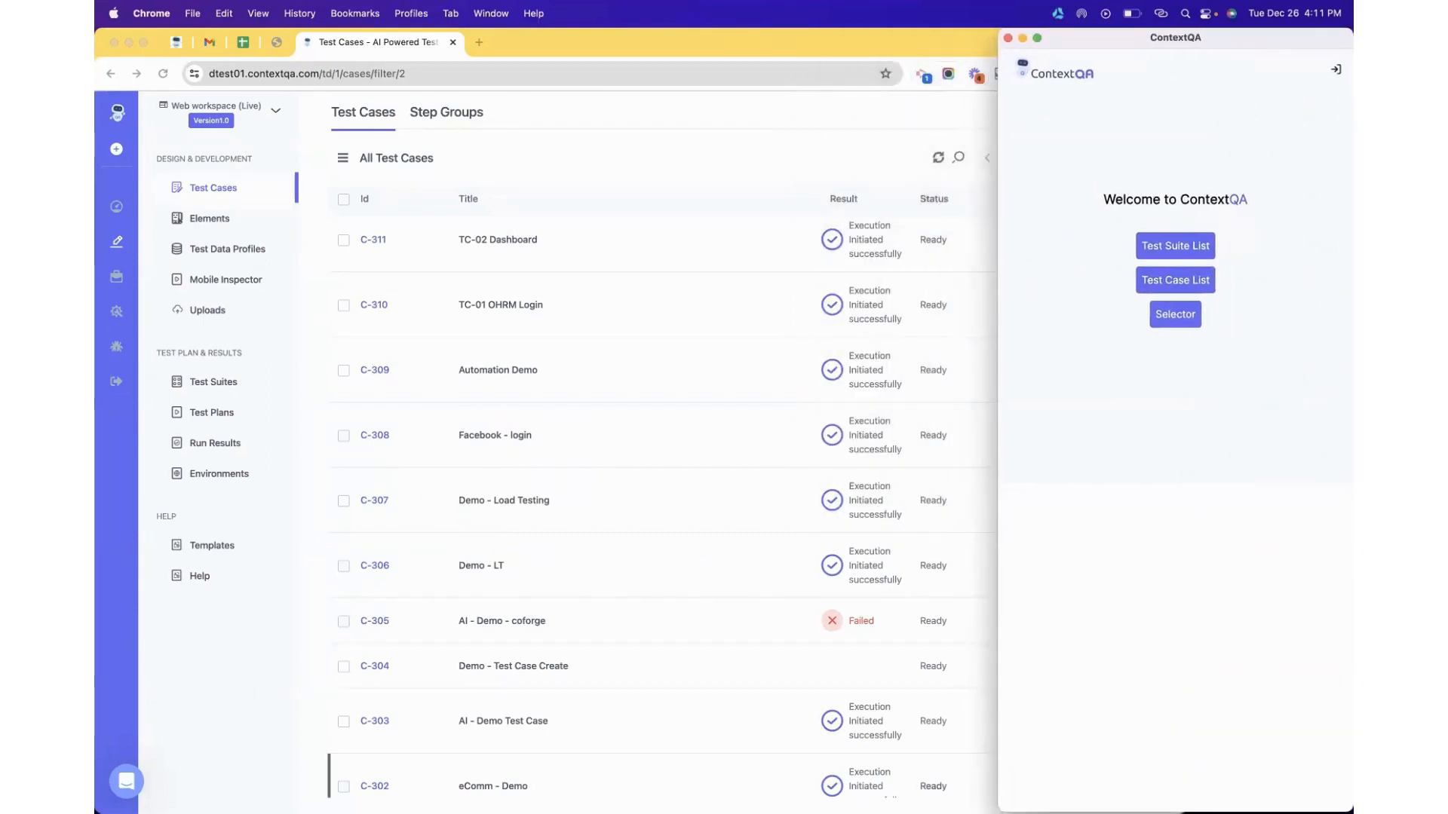
pyautogui.click(722, 144)
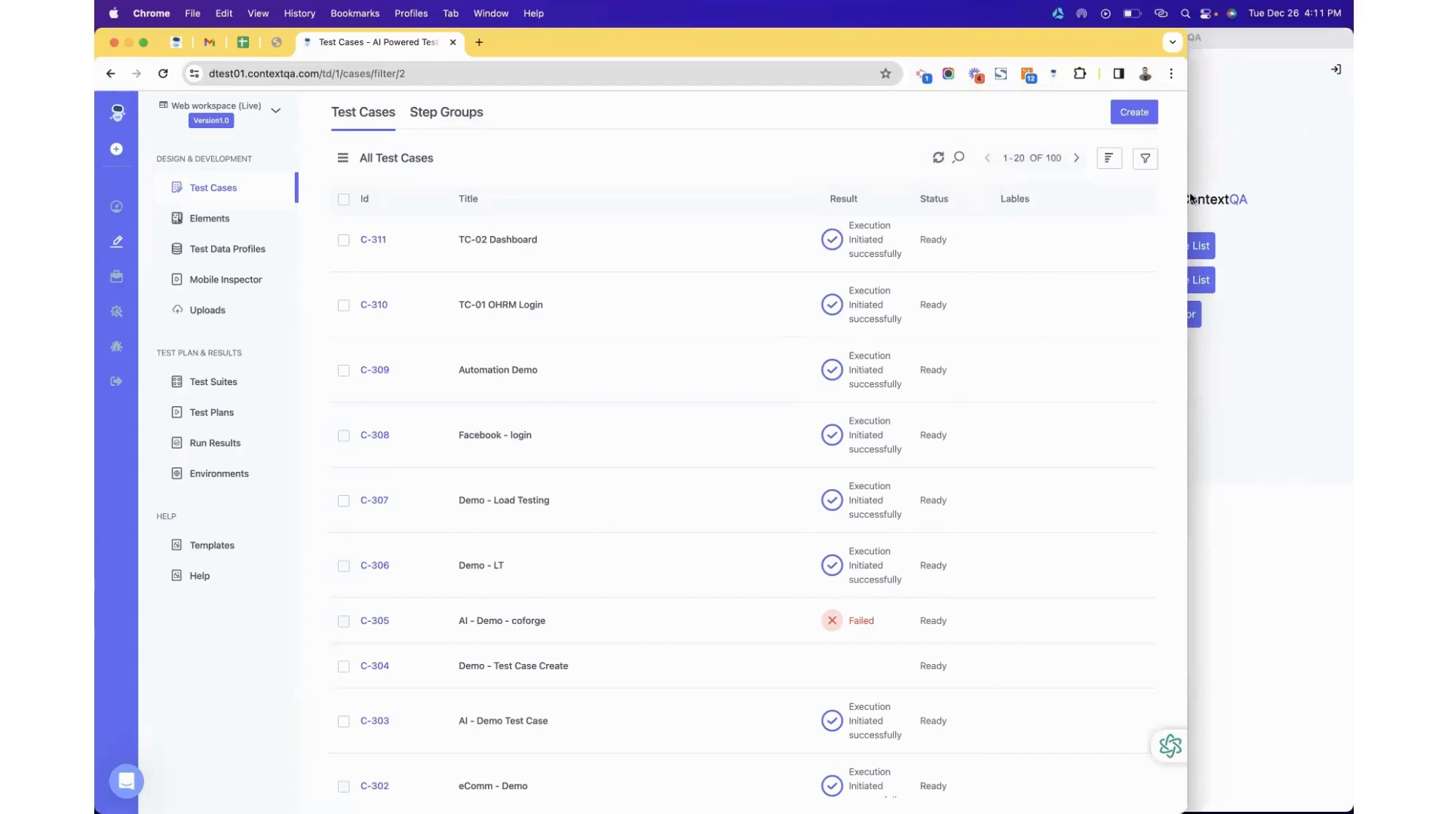
pyautogui.moveTo(1185, 197); pyautogui.dragTo(992, 172)
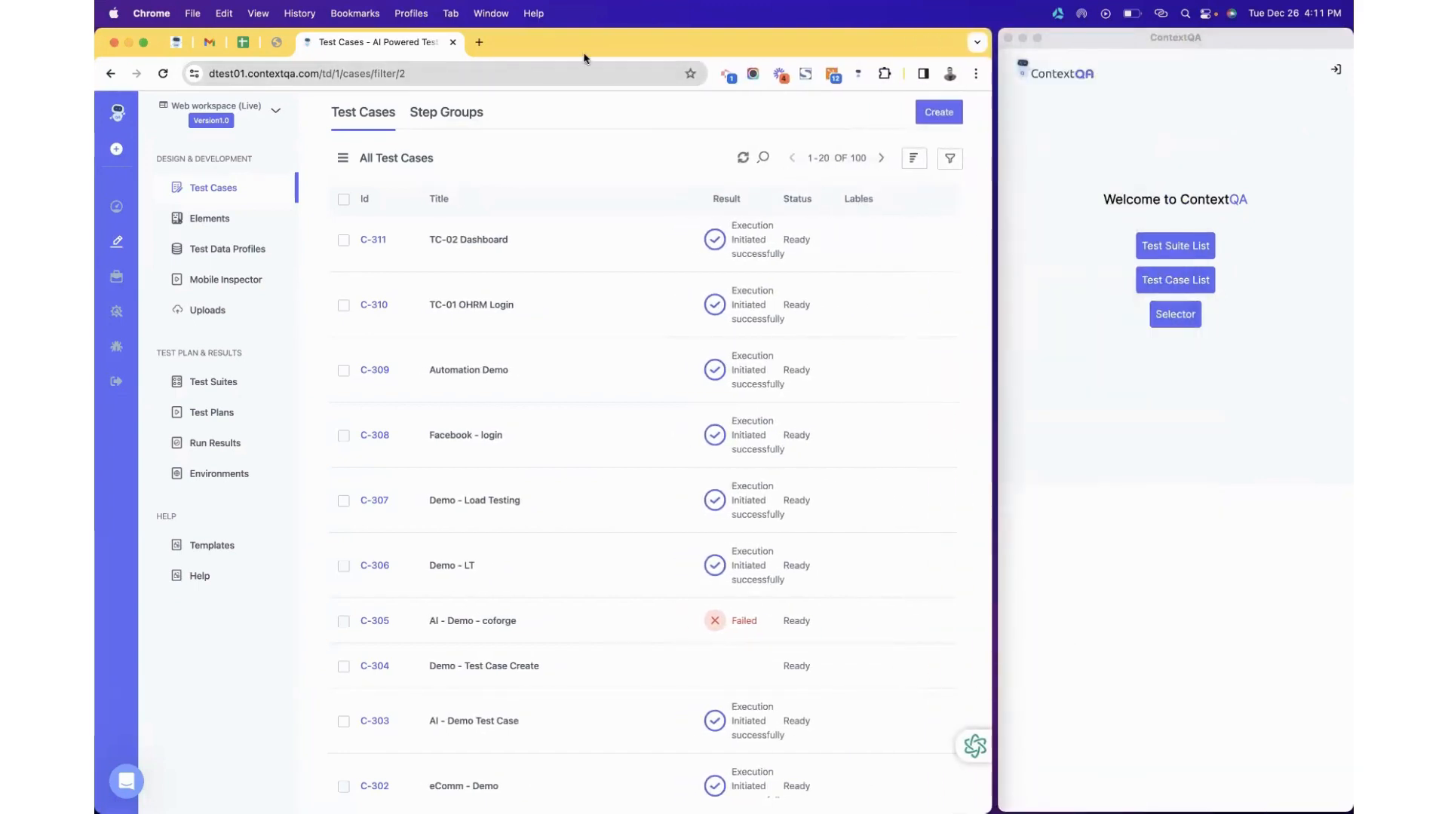
pyautogui.click(480, 41)
# Load the OrangeHRM login page in a new tab and start a new test case from the extension's Test Case List.
pyautogui.write('oran')
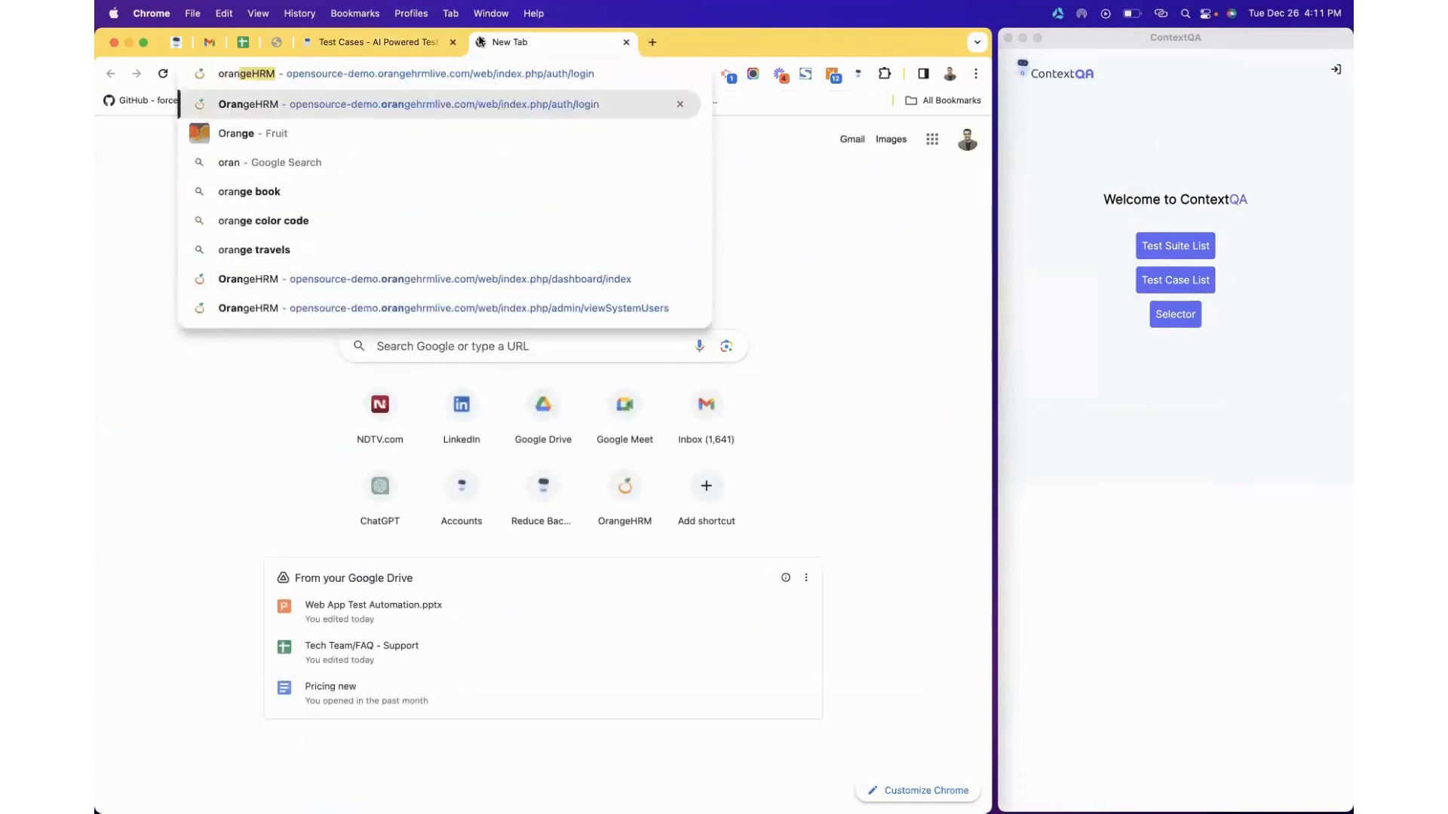
pyautogui.press('Return')
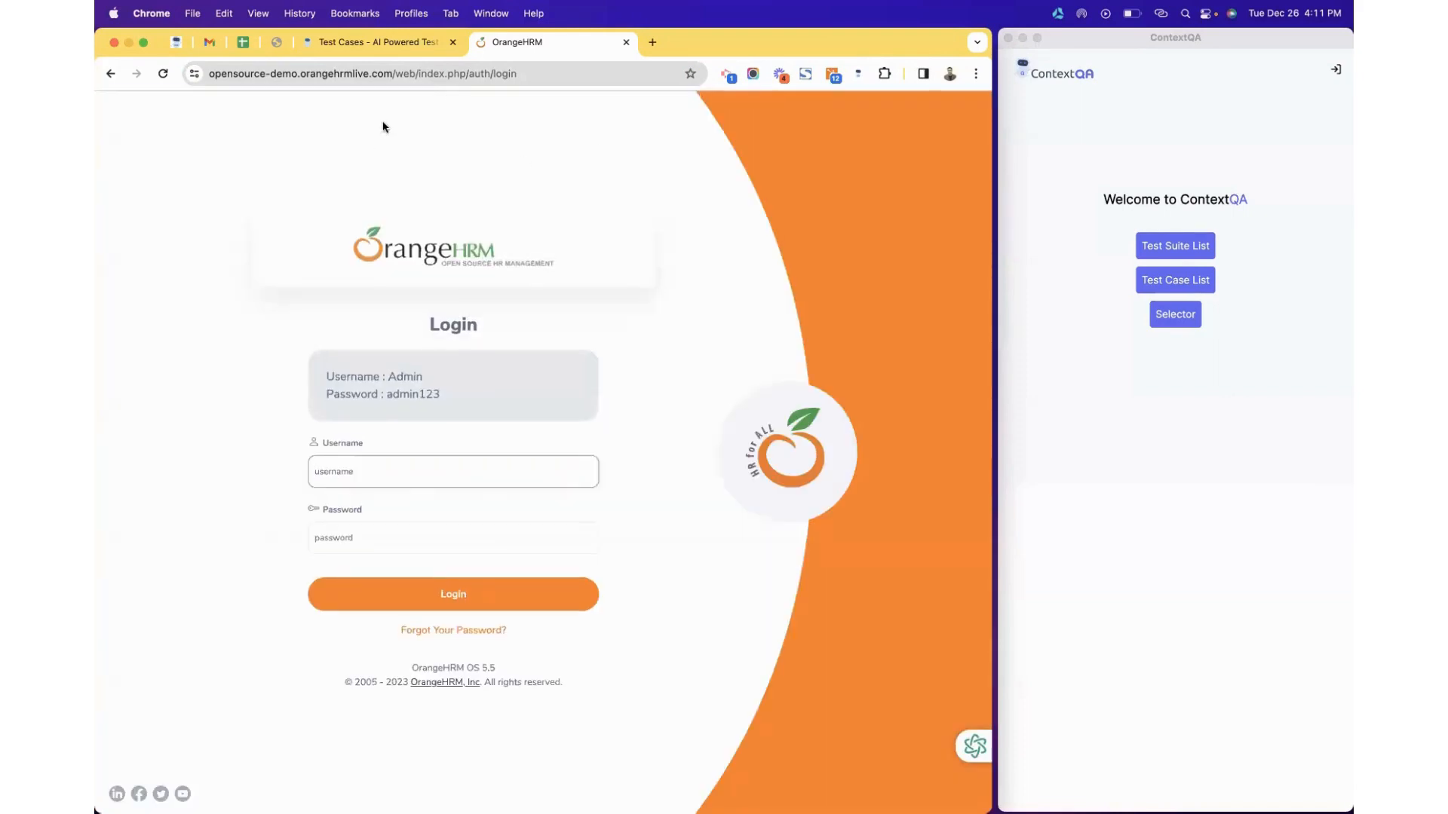
pyautogui.click(1186, 286)
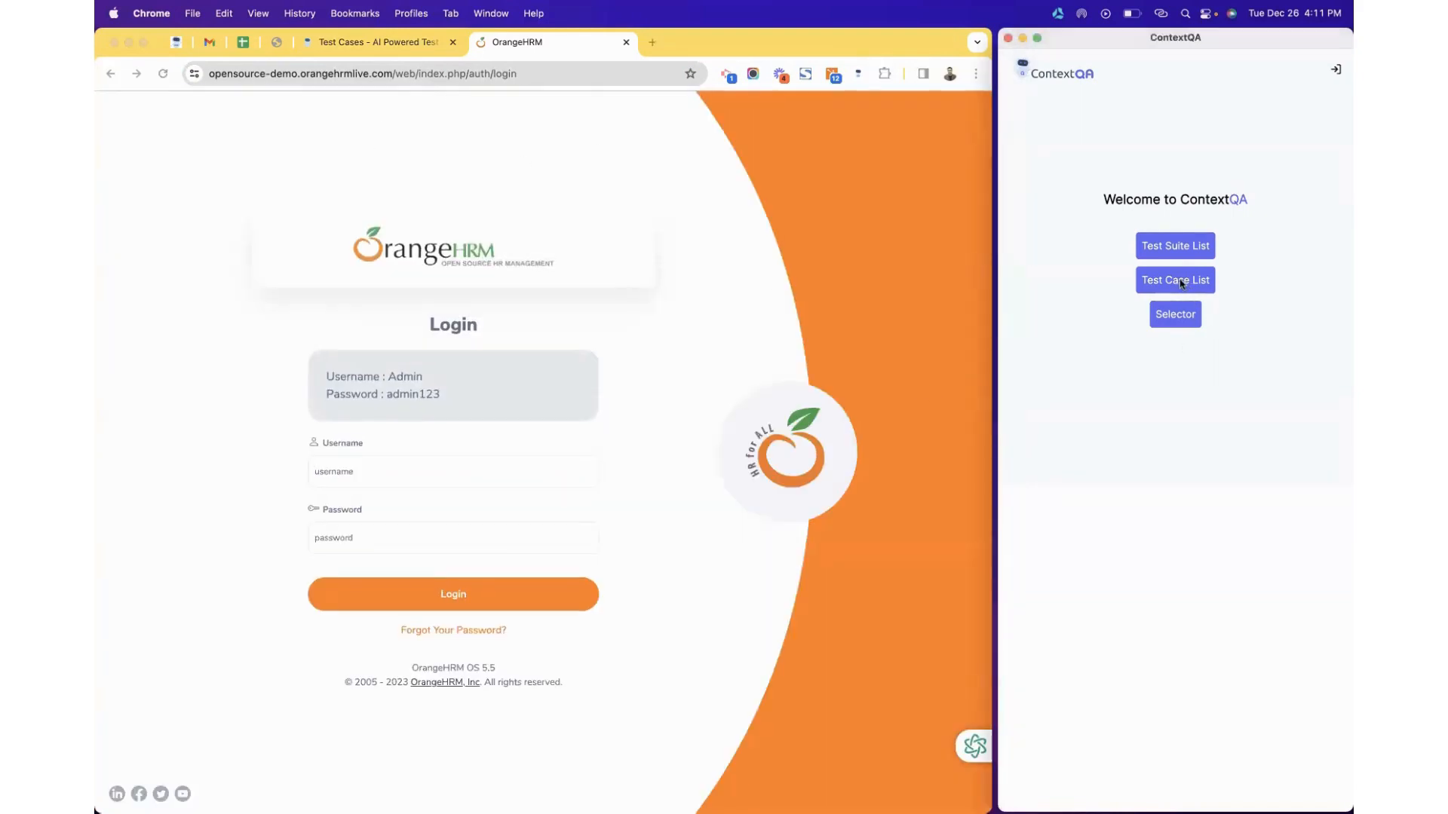
pyautogui.click(1181, 283)
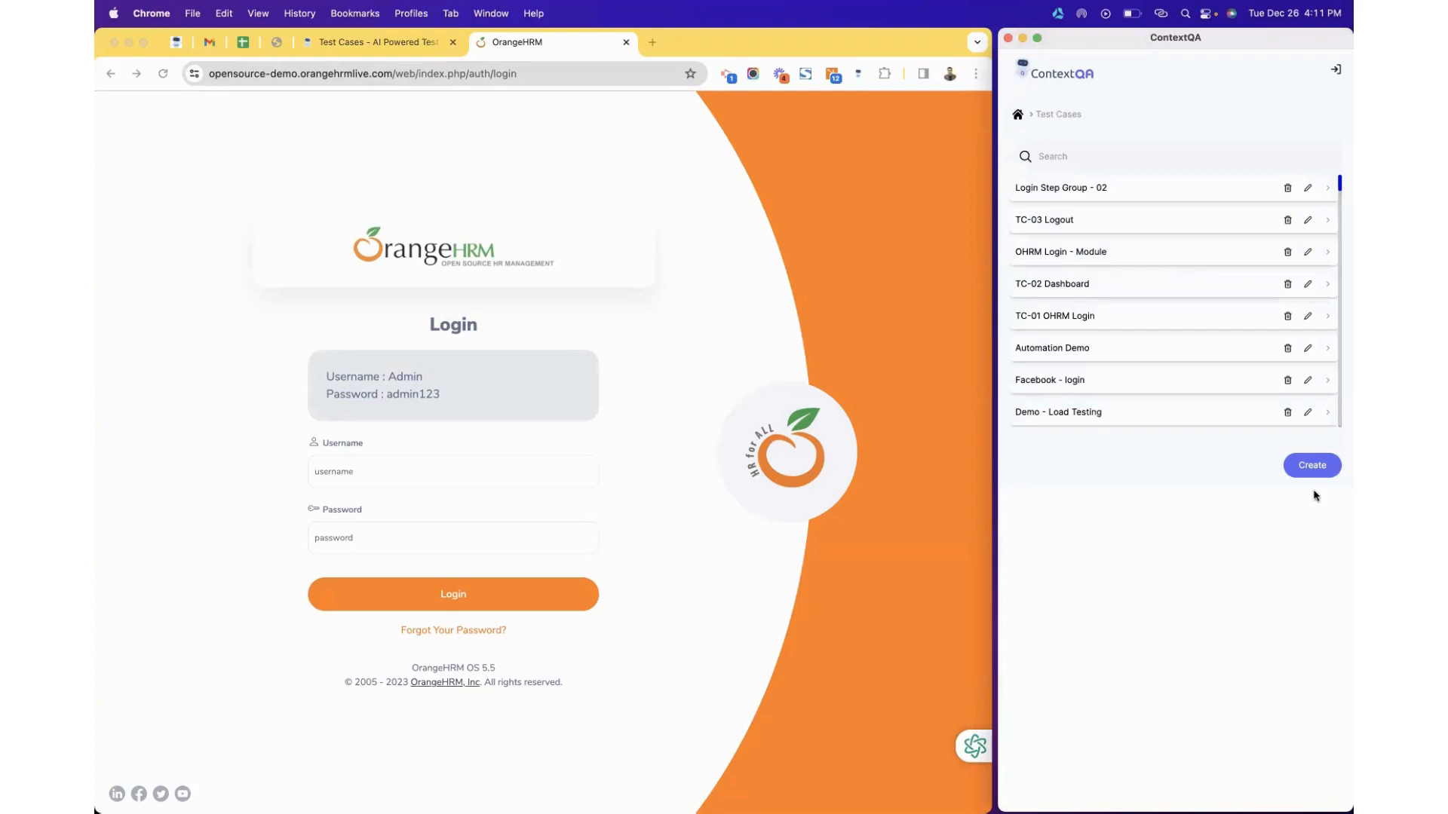
pyautogui.click(1303, 466)
# Save test case 'TC-04 Login OHRM with Verification' with description 'Sample login scenario' and tag 'login'.
pyautogui.click(1102, 160)
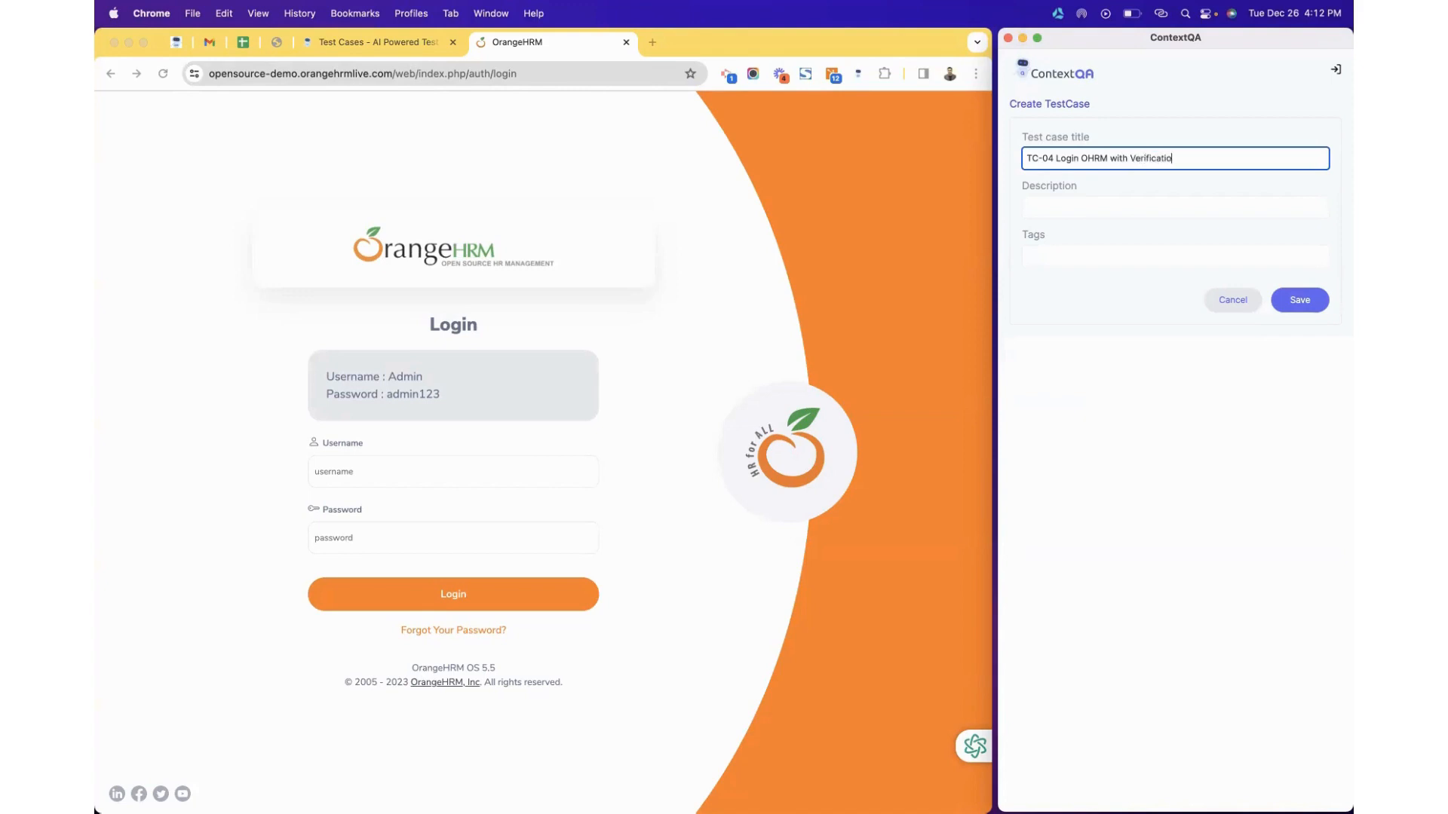
pyautogui.click(1058, 209)
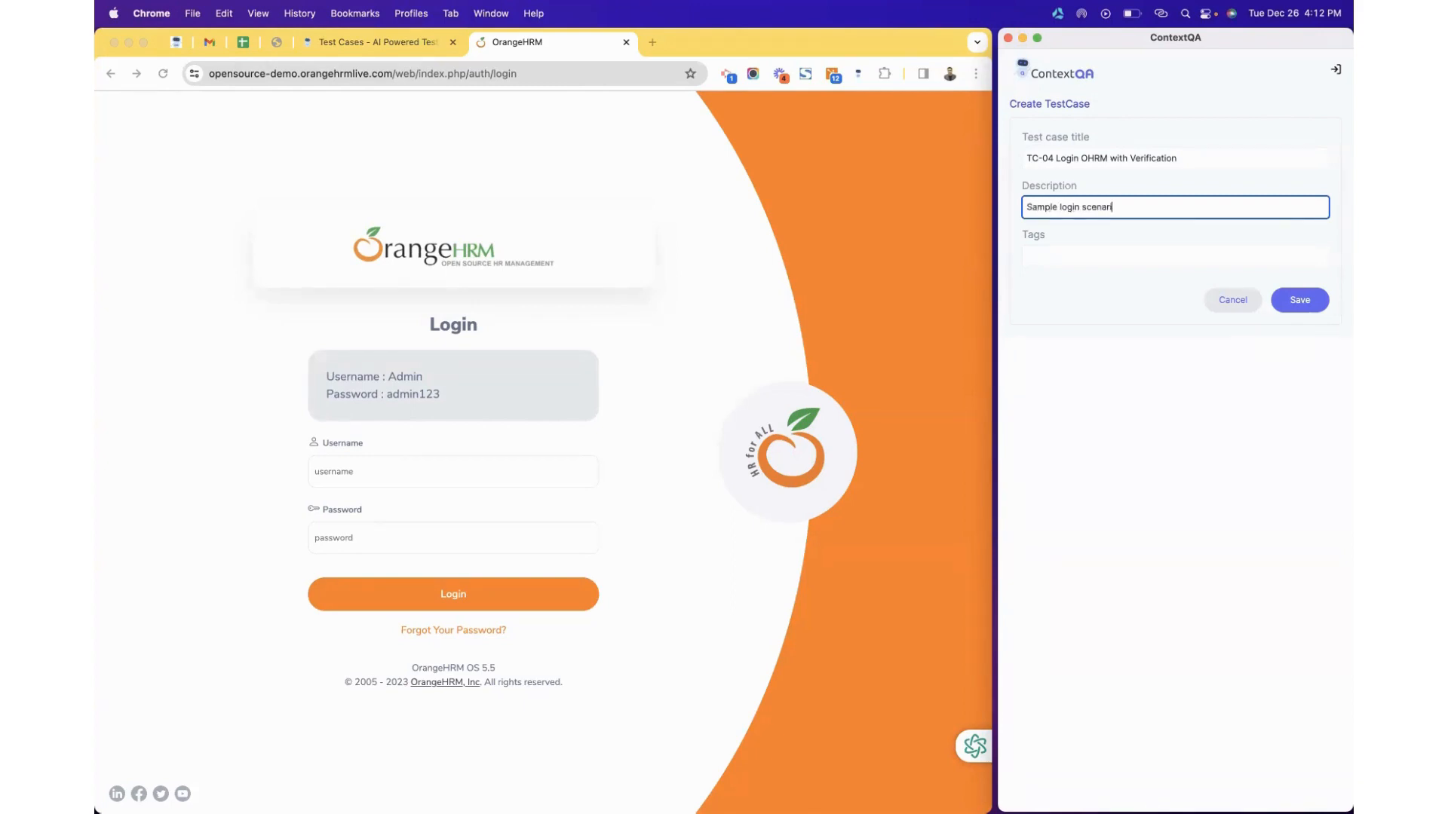
pyautogui.click(1041, 258)
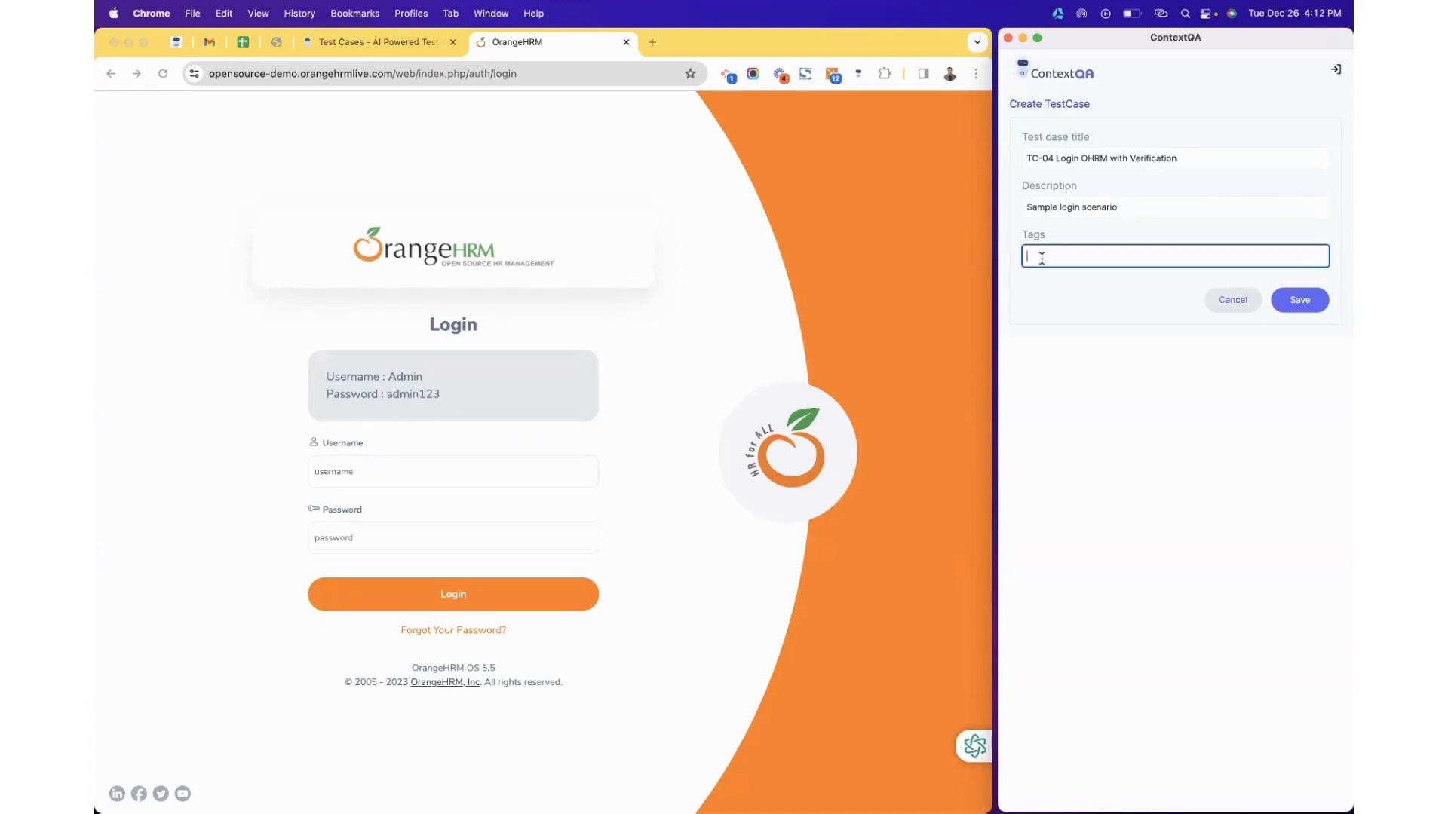
pyautogui.click(1308, 301)
pyautogui.click(1310, 125)
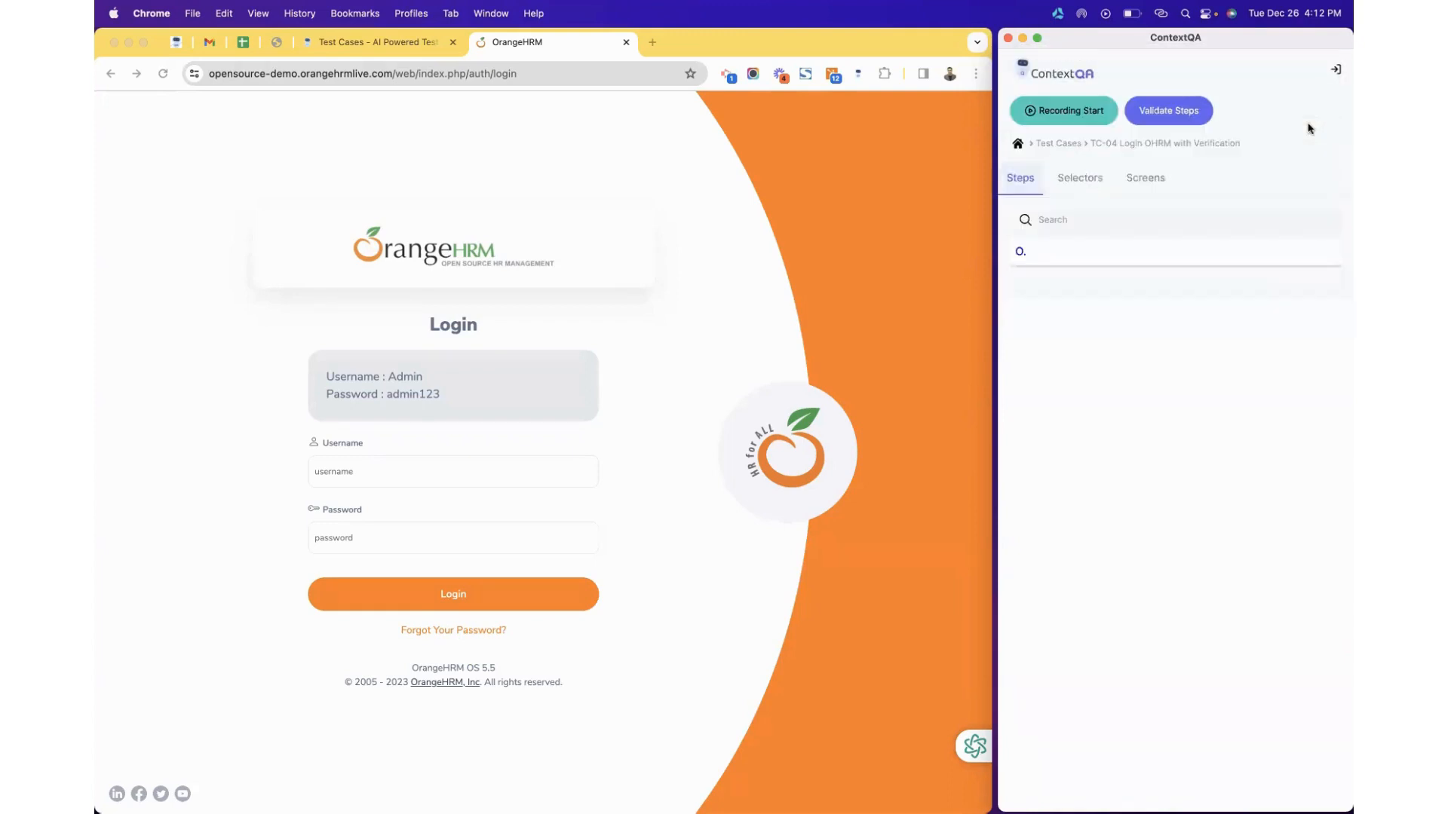
# Record an OrangeHRM login with the demo username and password, then stop and save the recorded steps.
pyautogui.click(1073, 110)
pyautogui.click(427, 473)
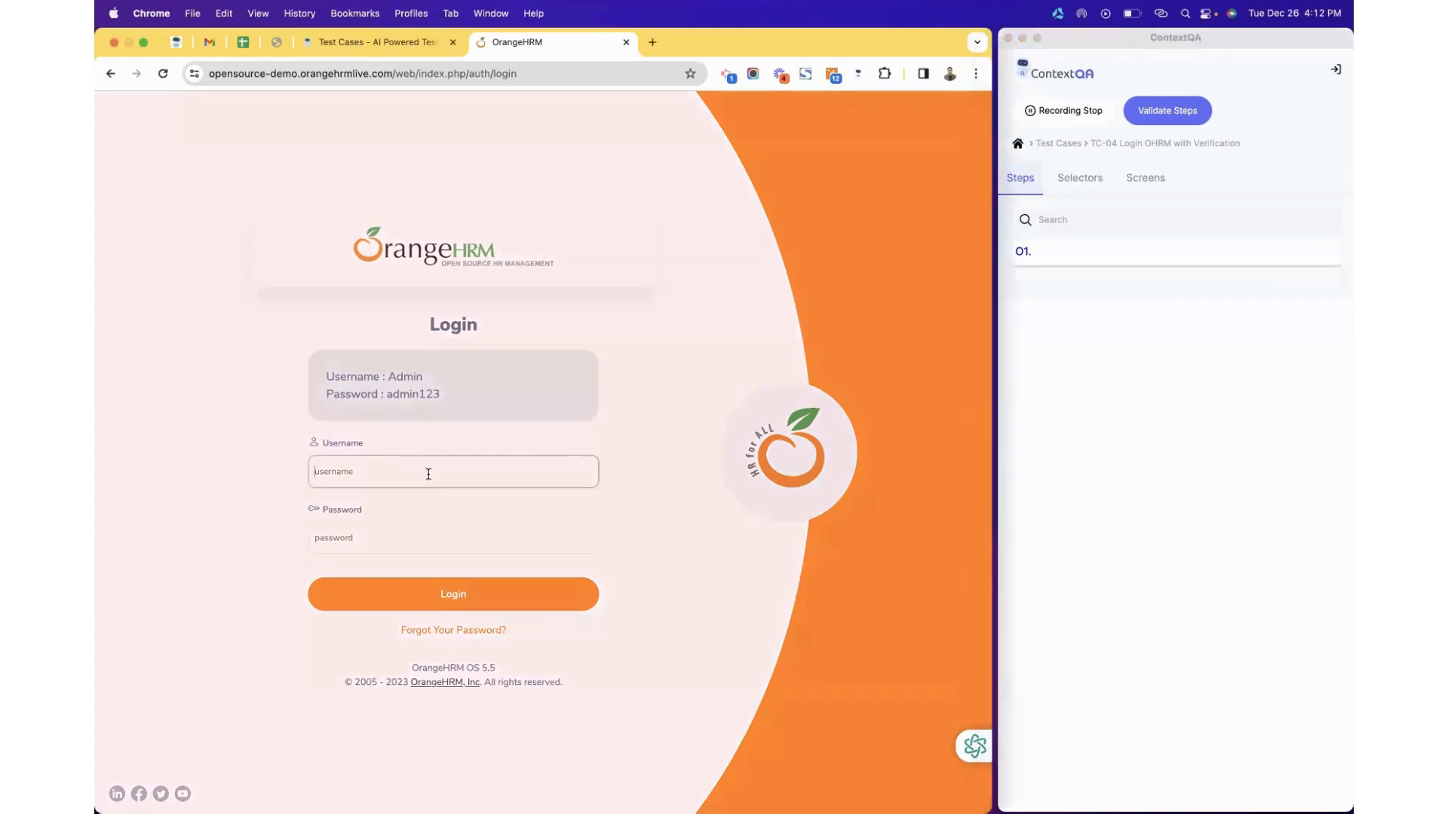
pyautogui.write('Admin')
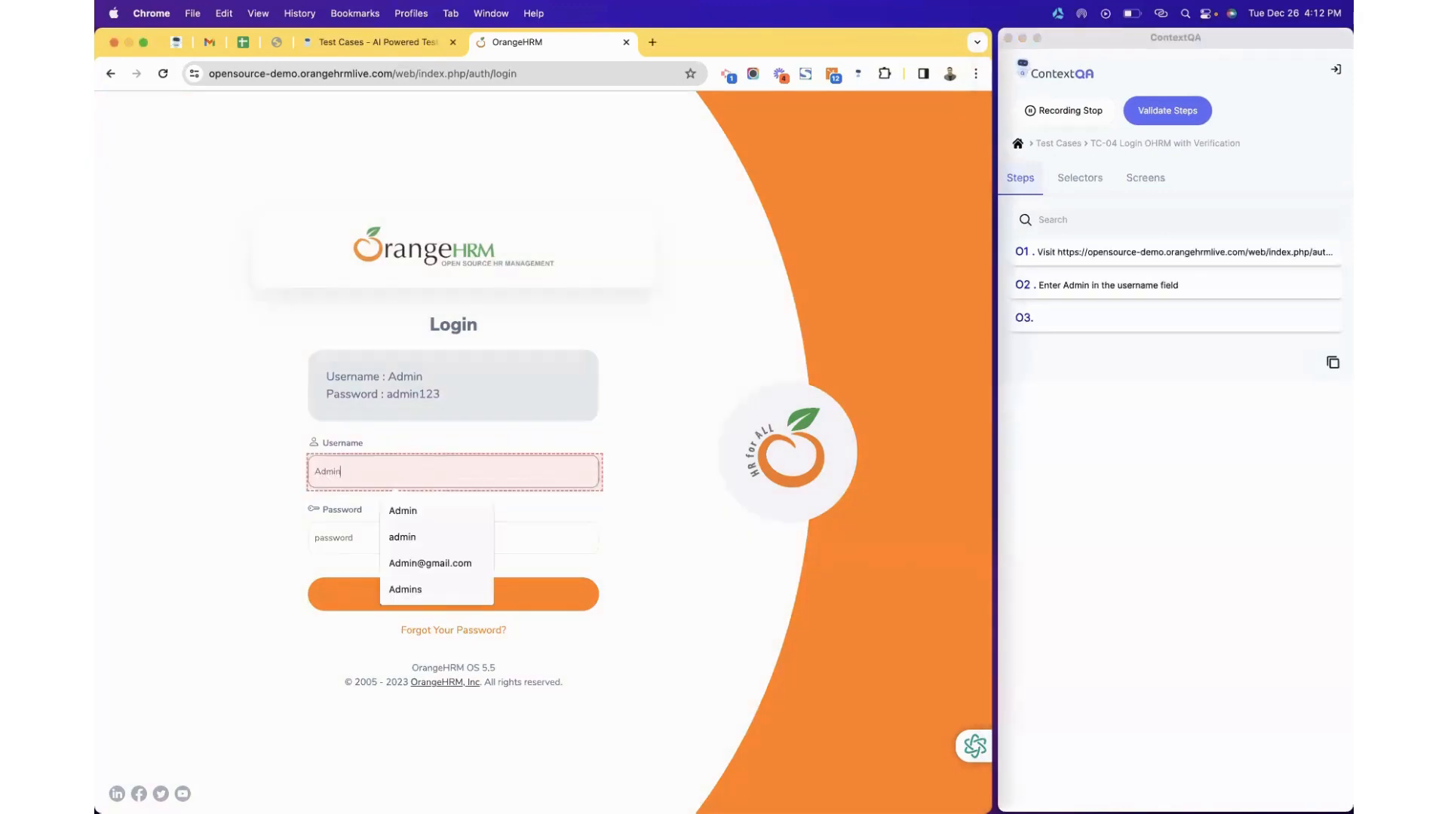
pyautogui.click(348, 545)
pyautogui.write('admin123')
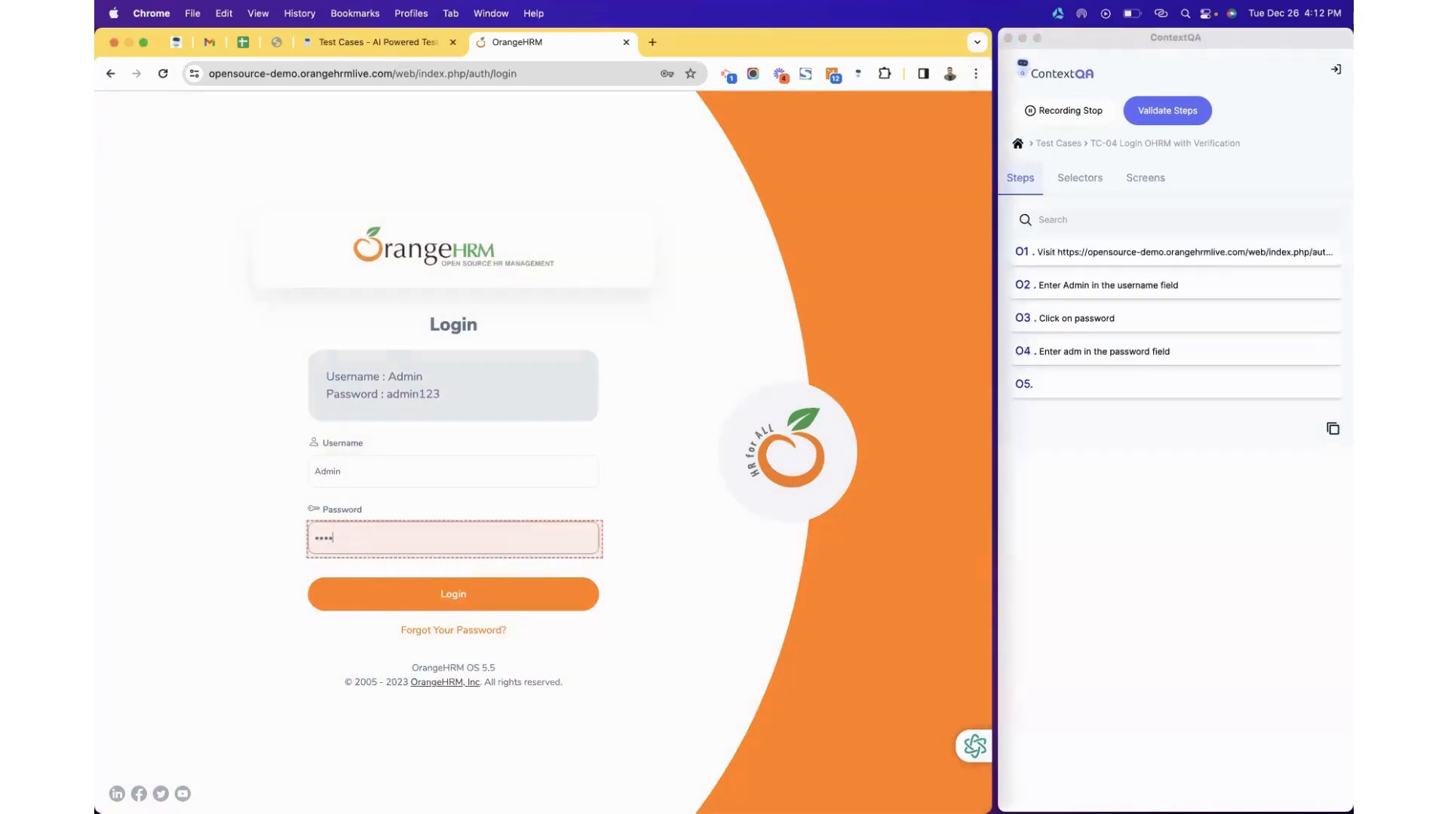
pyautogui.click(350, 603)
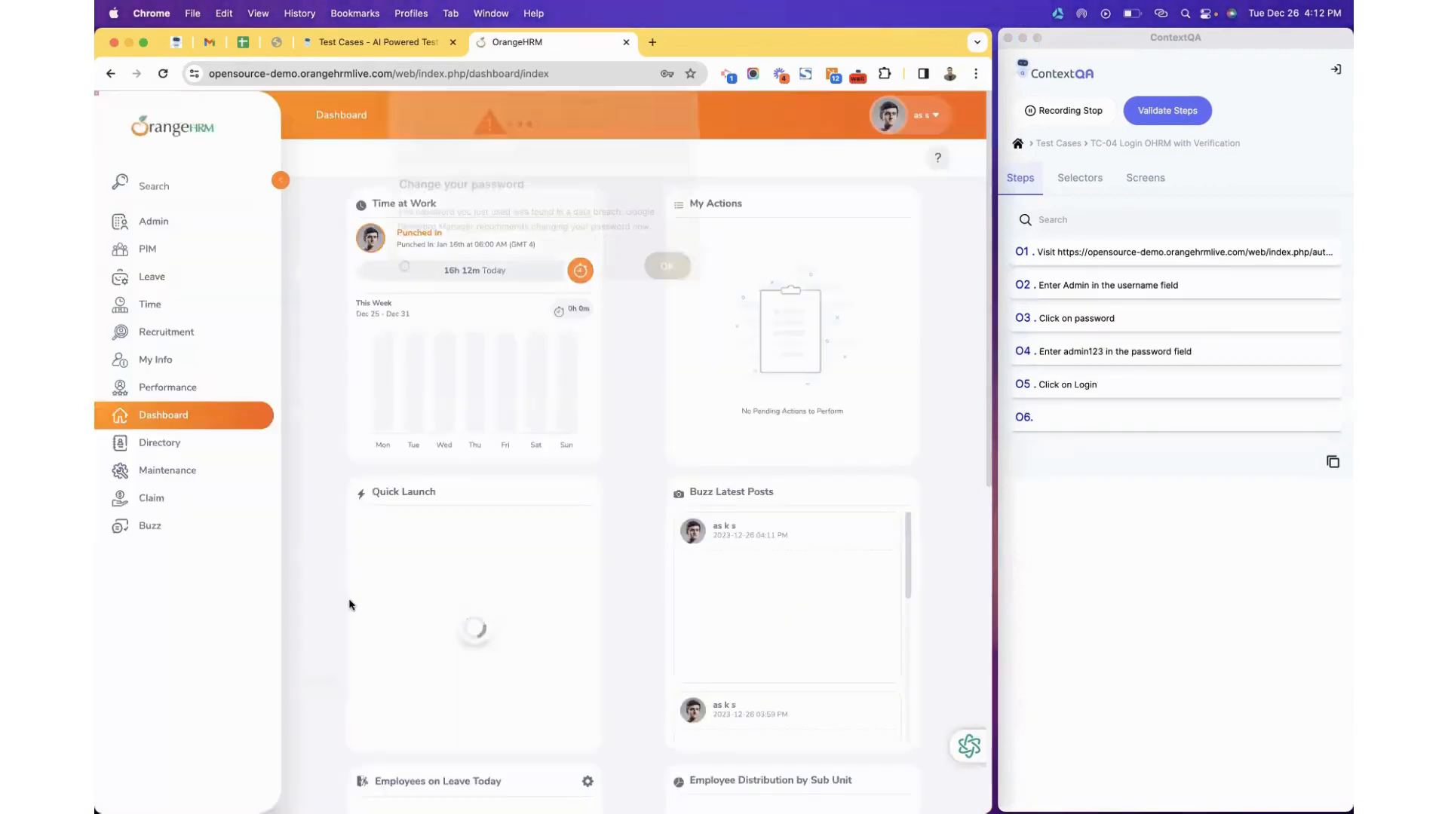
pyautogui.click(658, 278)
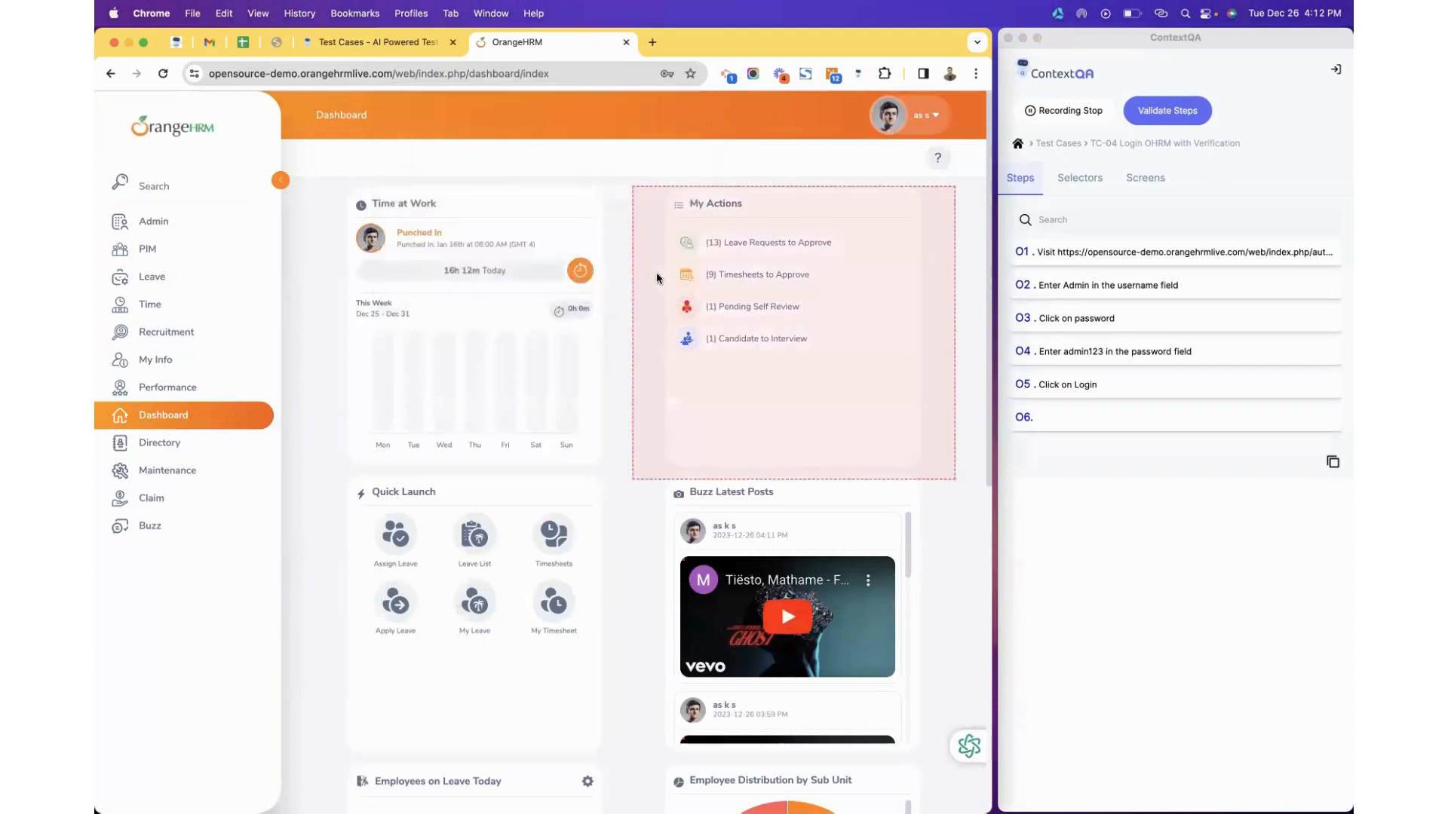
pyautogui.click(1049, 111)
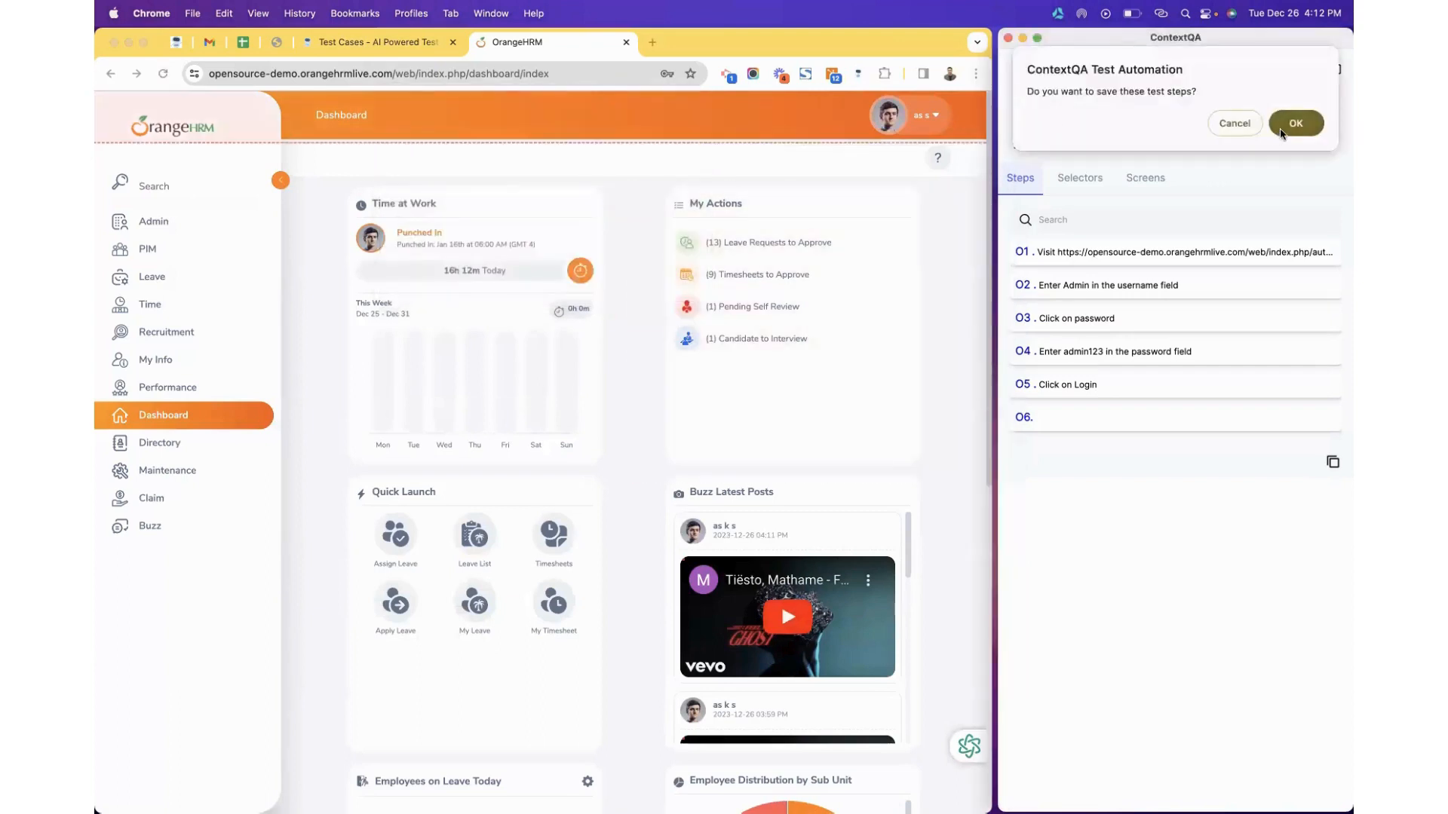
pyautogui.click(1292, 124)
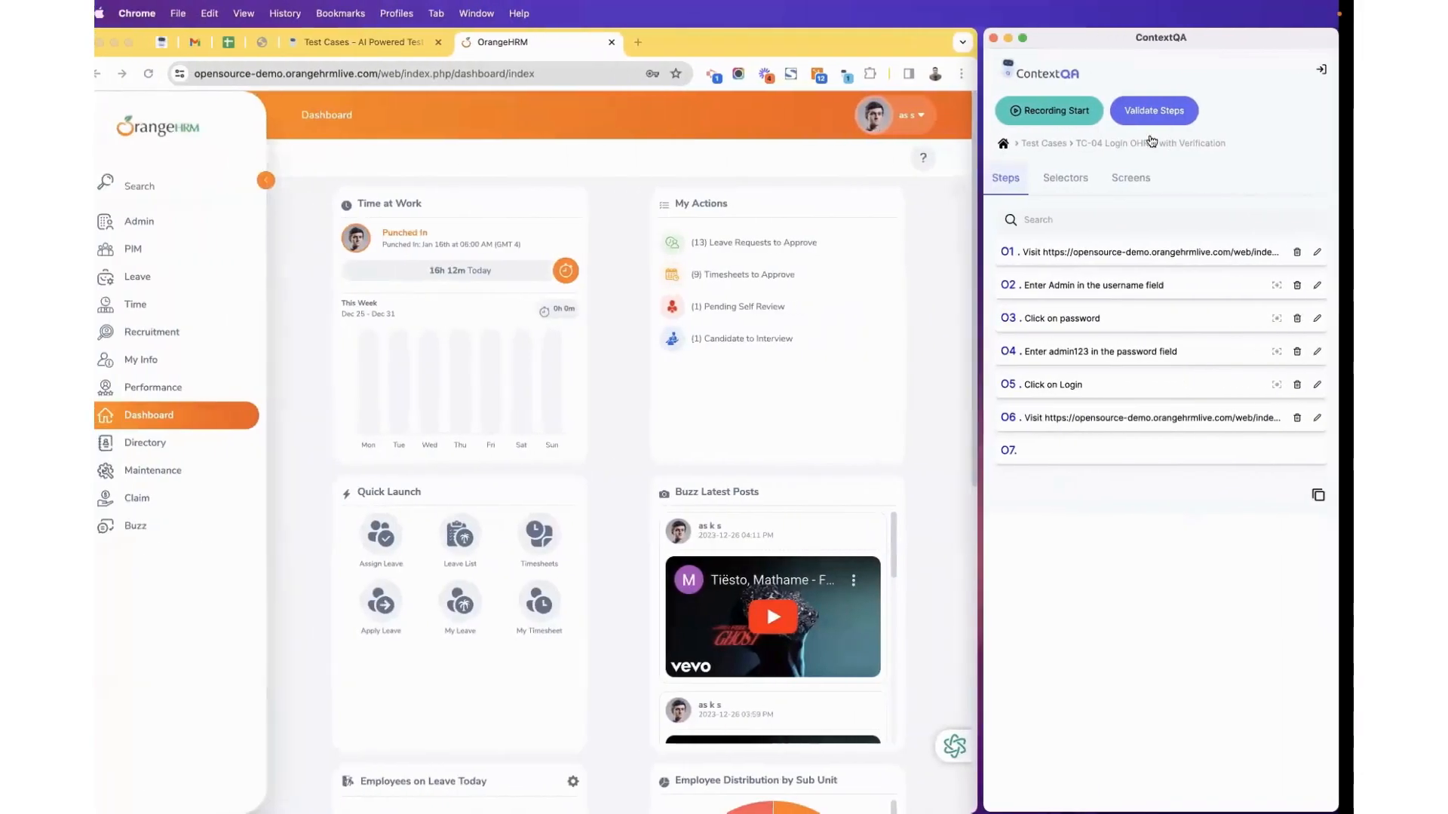
# Validate the recorded steps, refresh the web app's test case list and open C-315 with its six steps.
pyautogui.click(1158, 119)
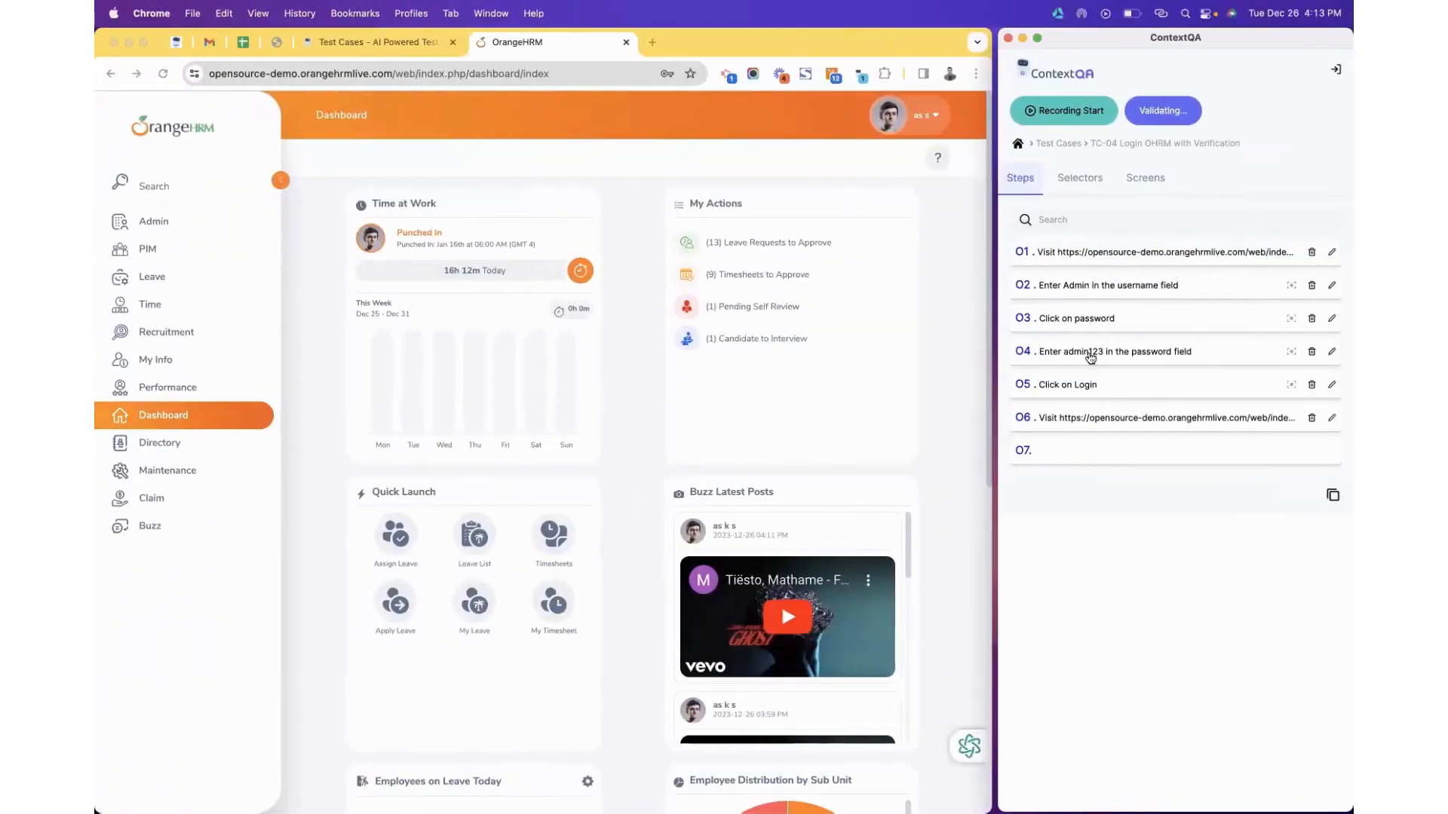
pyautogui.click(368, 47)
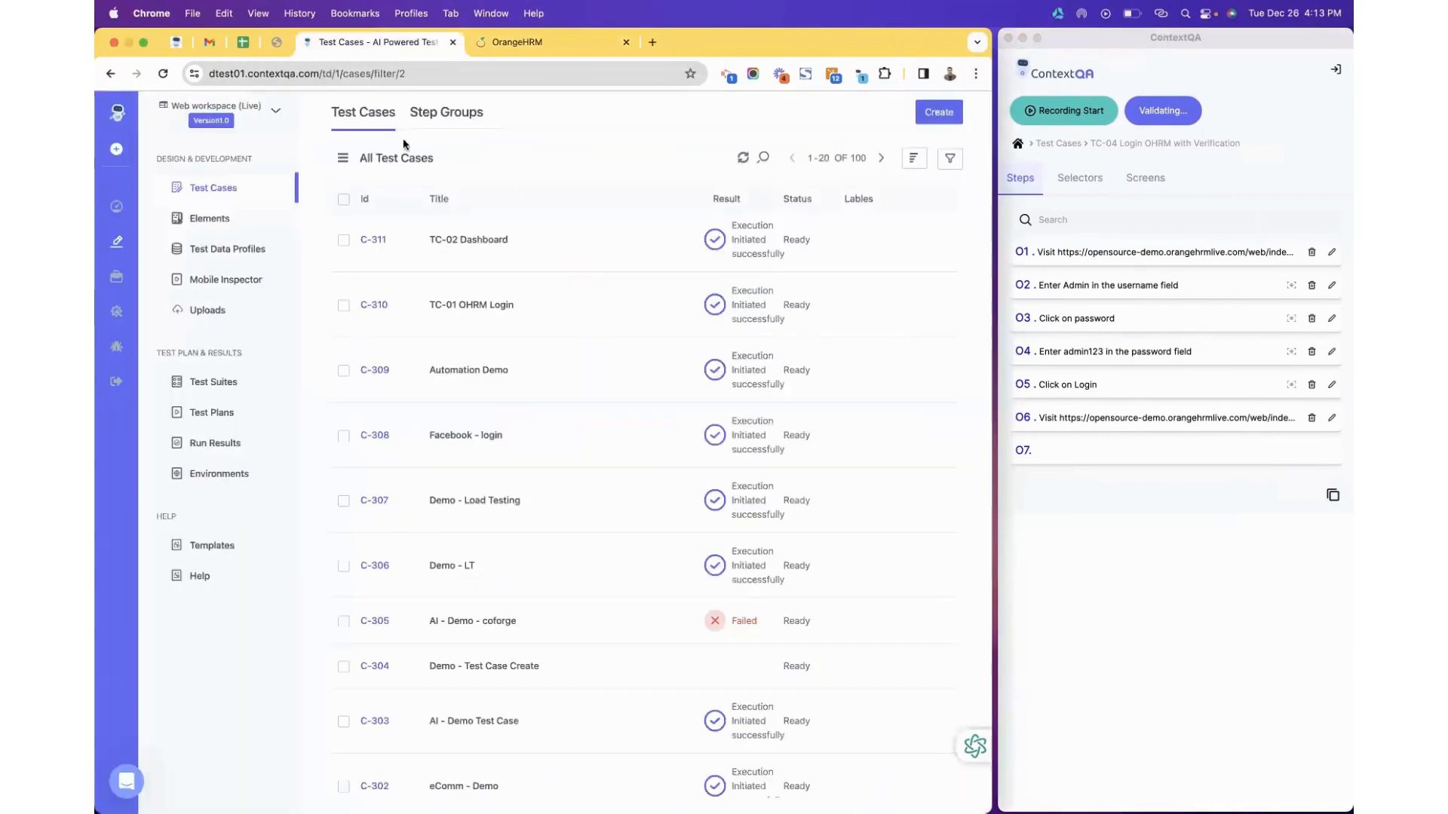
pyautogui.click(743, 158)
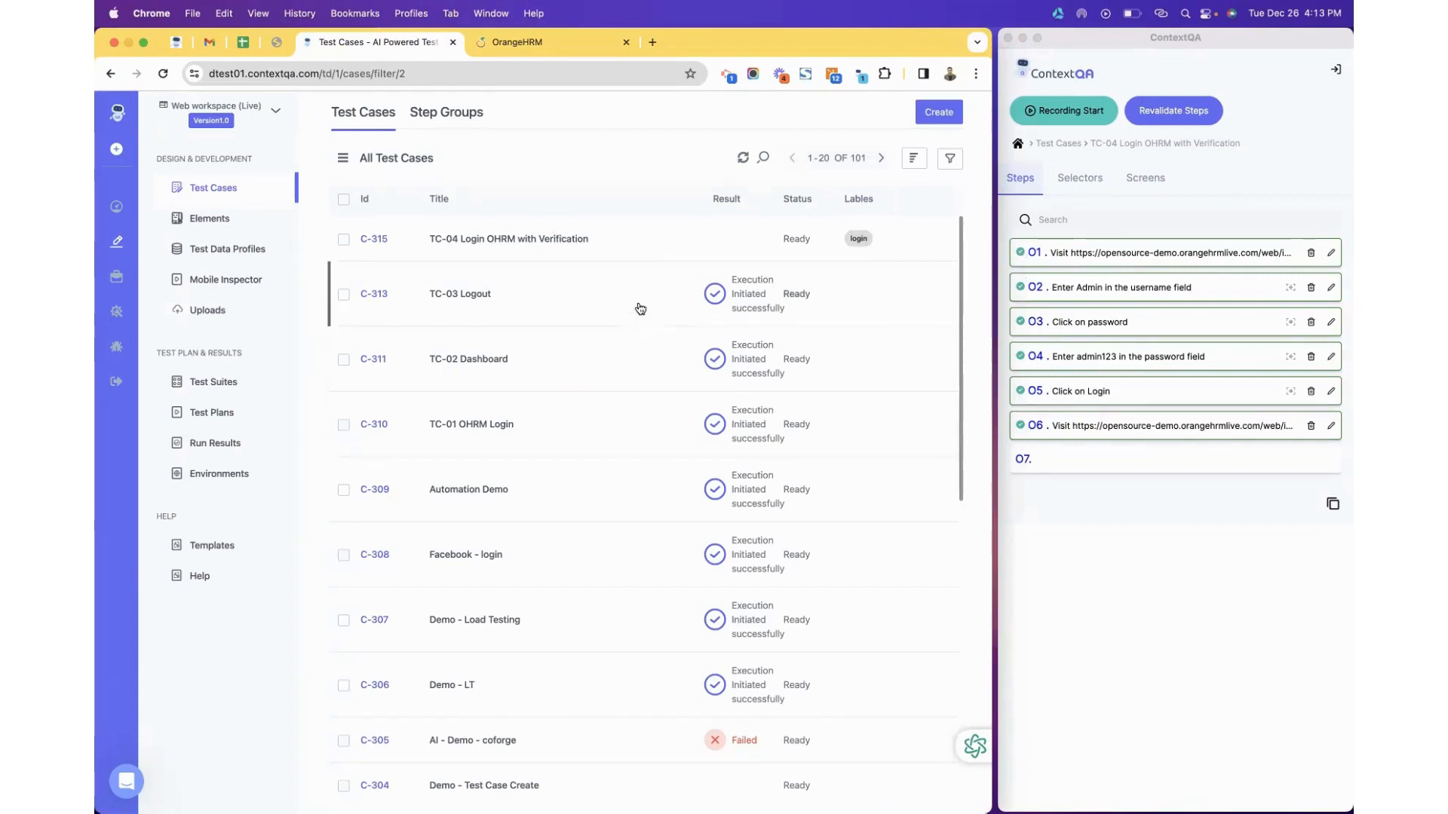
pyautogui.click(375, 240)
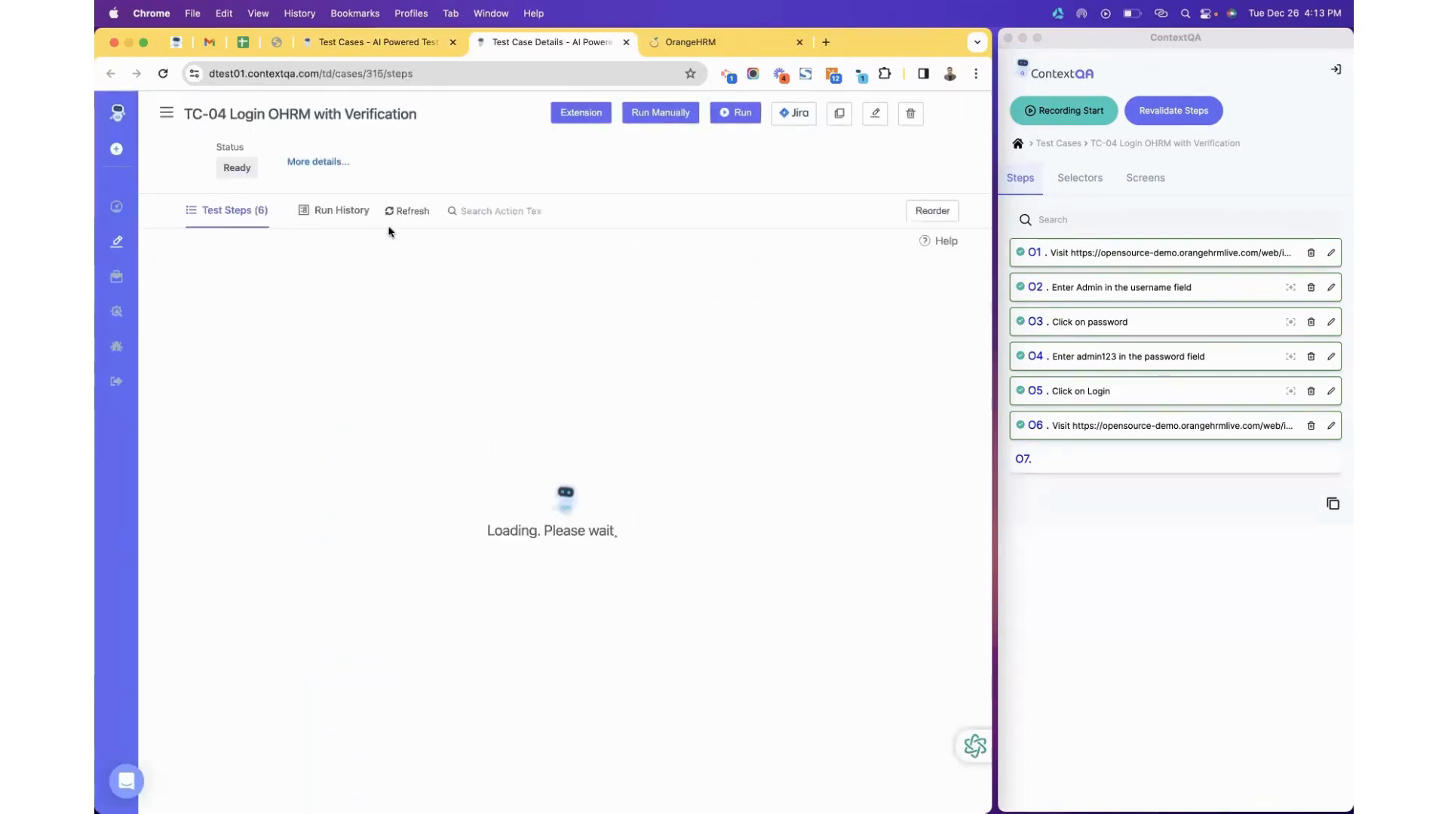
# Add step 7 'Verify that the URL of current page is test-data' by searching 'verif' in the suggestions.
pyautogui.click(742, 117)
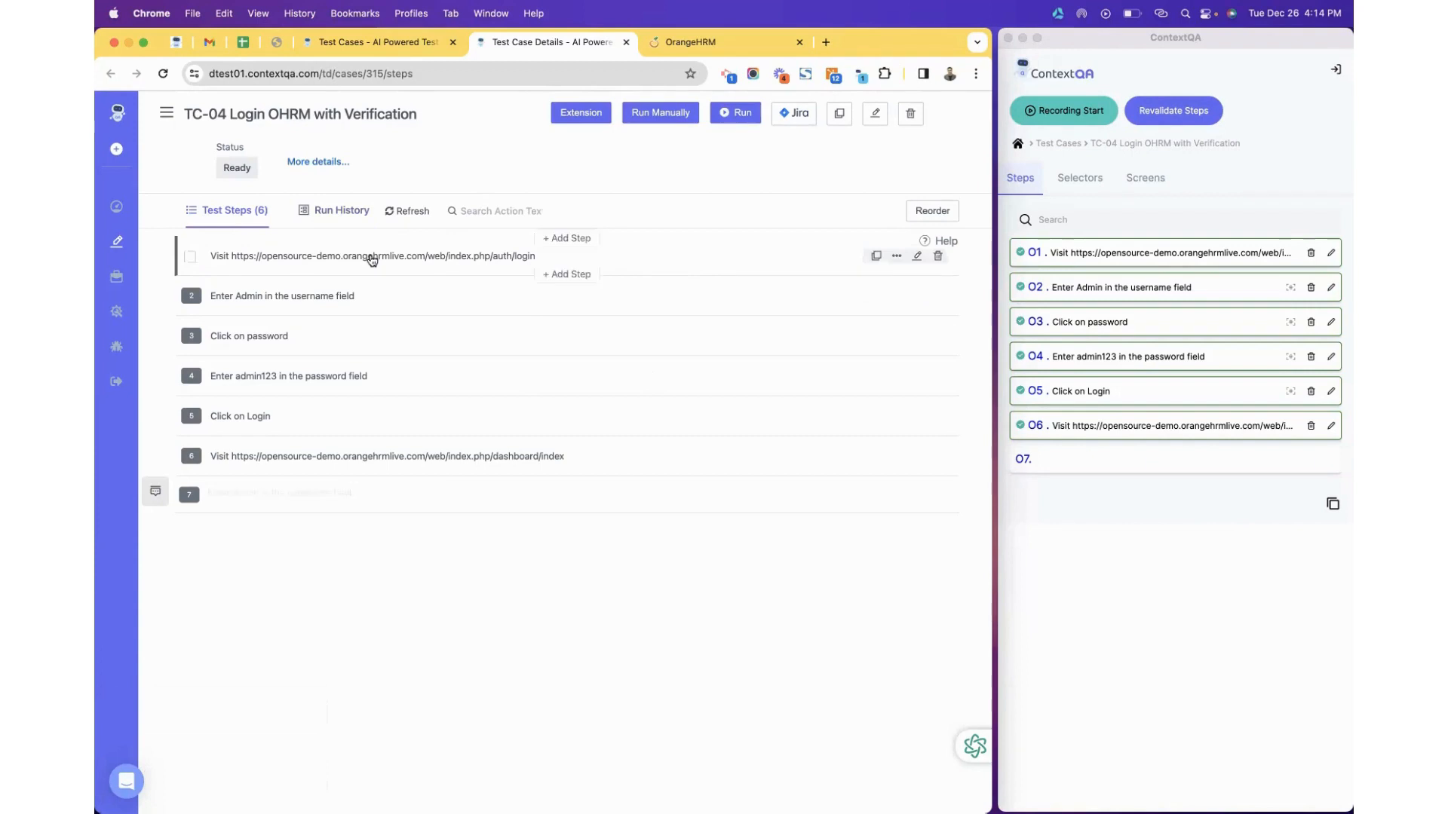
pyautogui.click(221, 491)
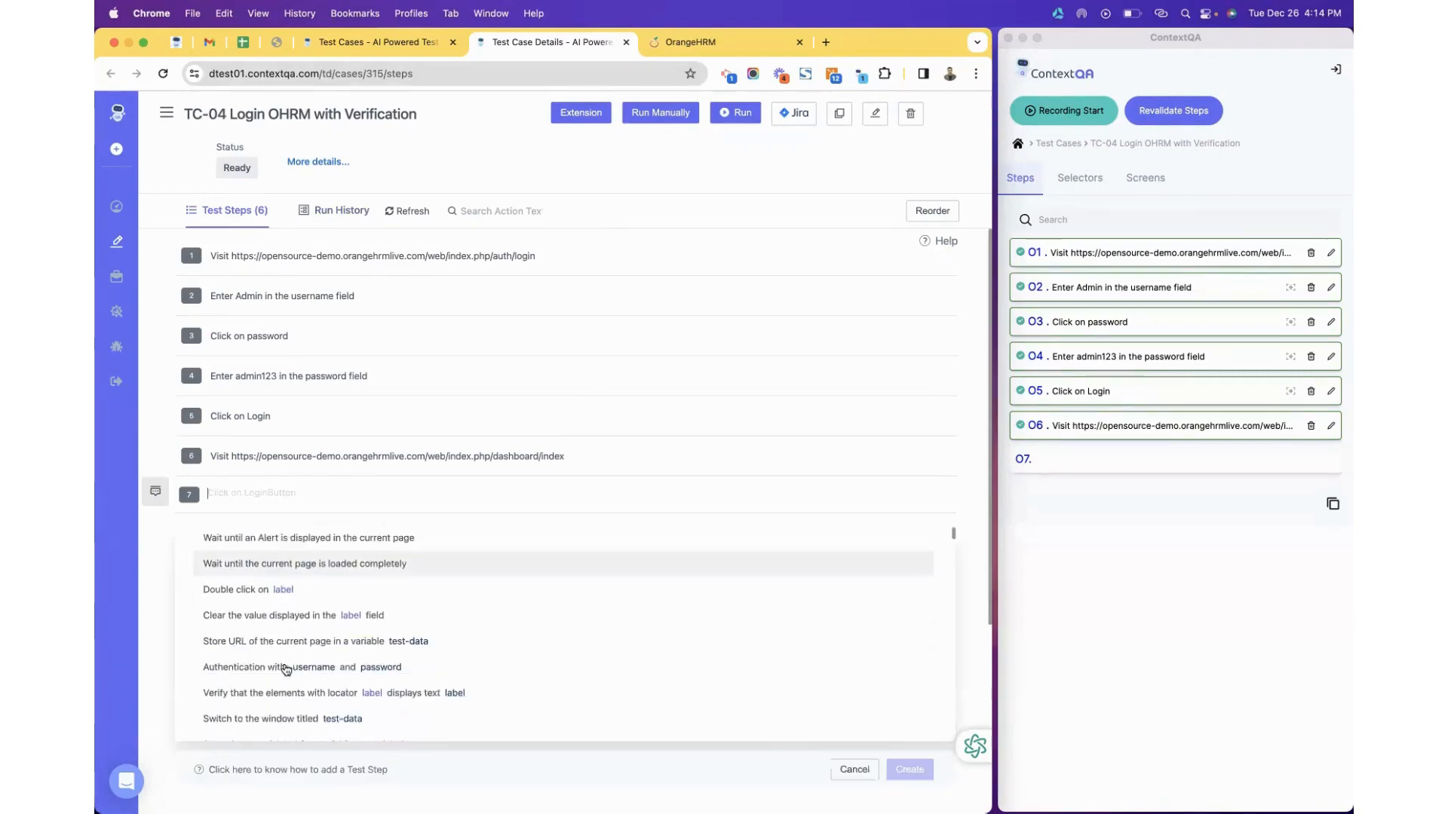
pyautogui.scroll(-10, 285, 668)
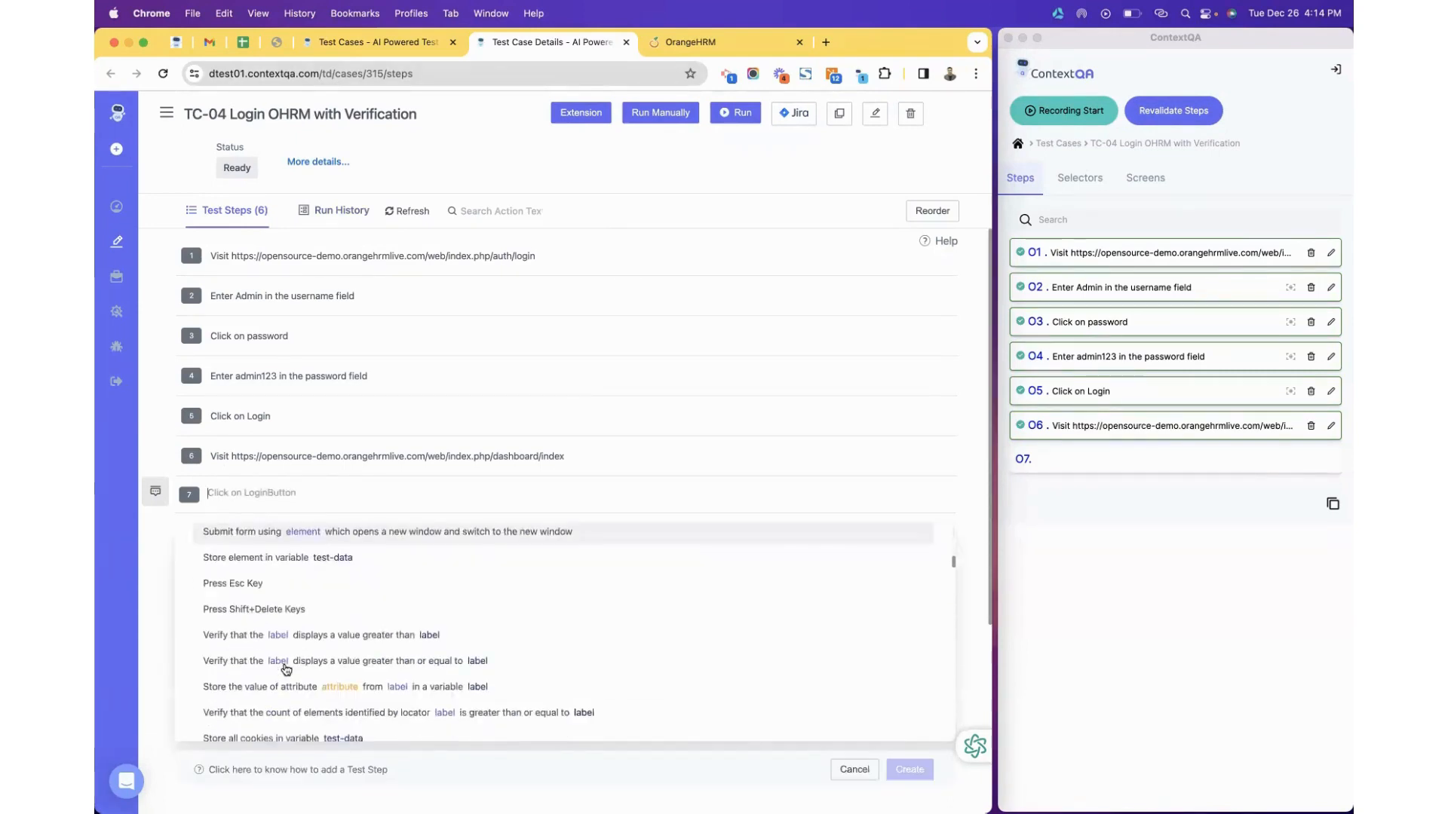
pyautogui.scroll(-5, 285, 669)
pyautogui.write('ve')
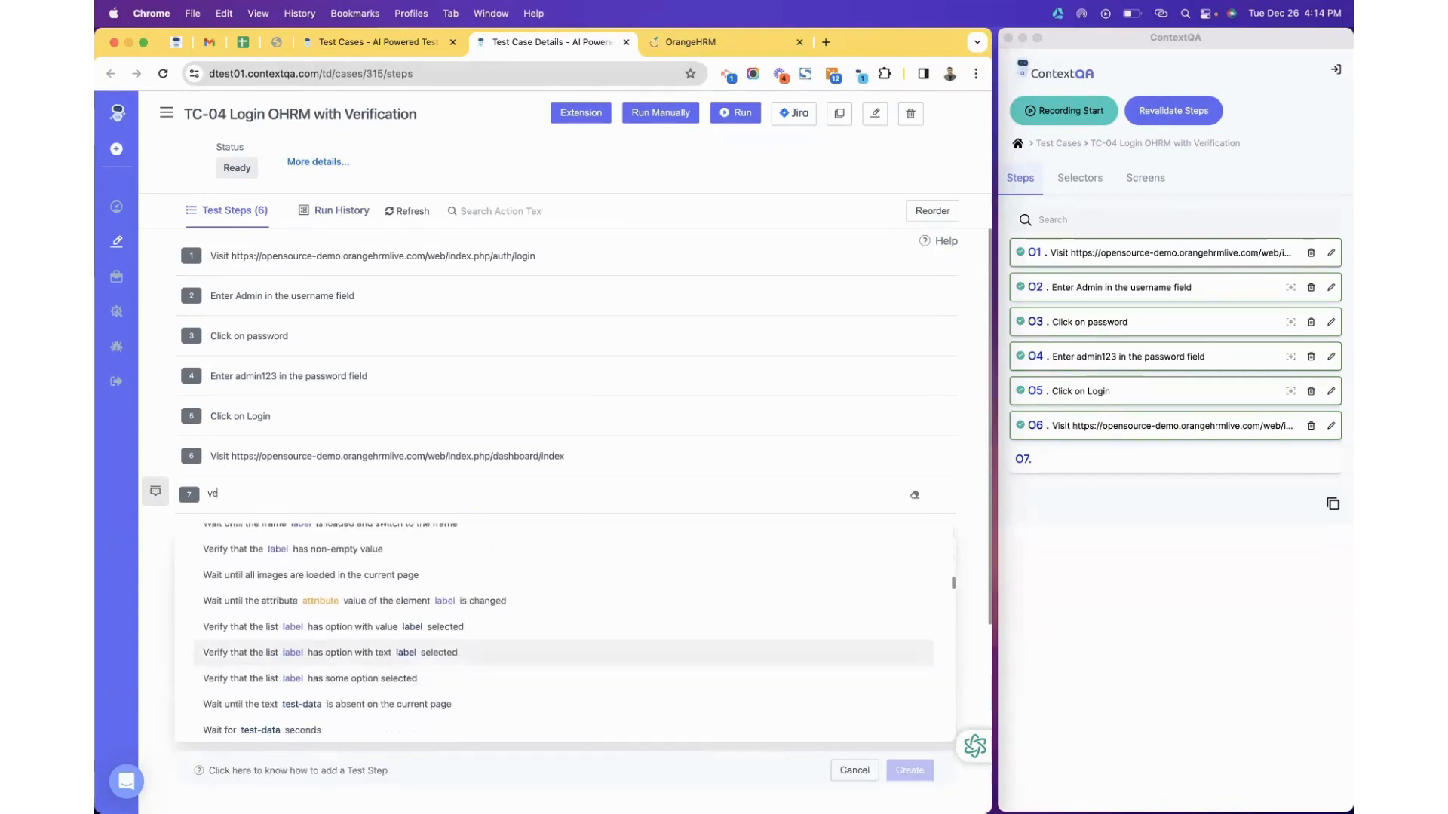
pyautogui.write('rify')
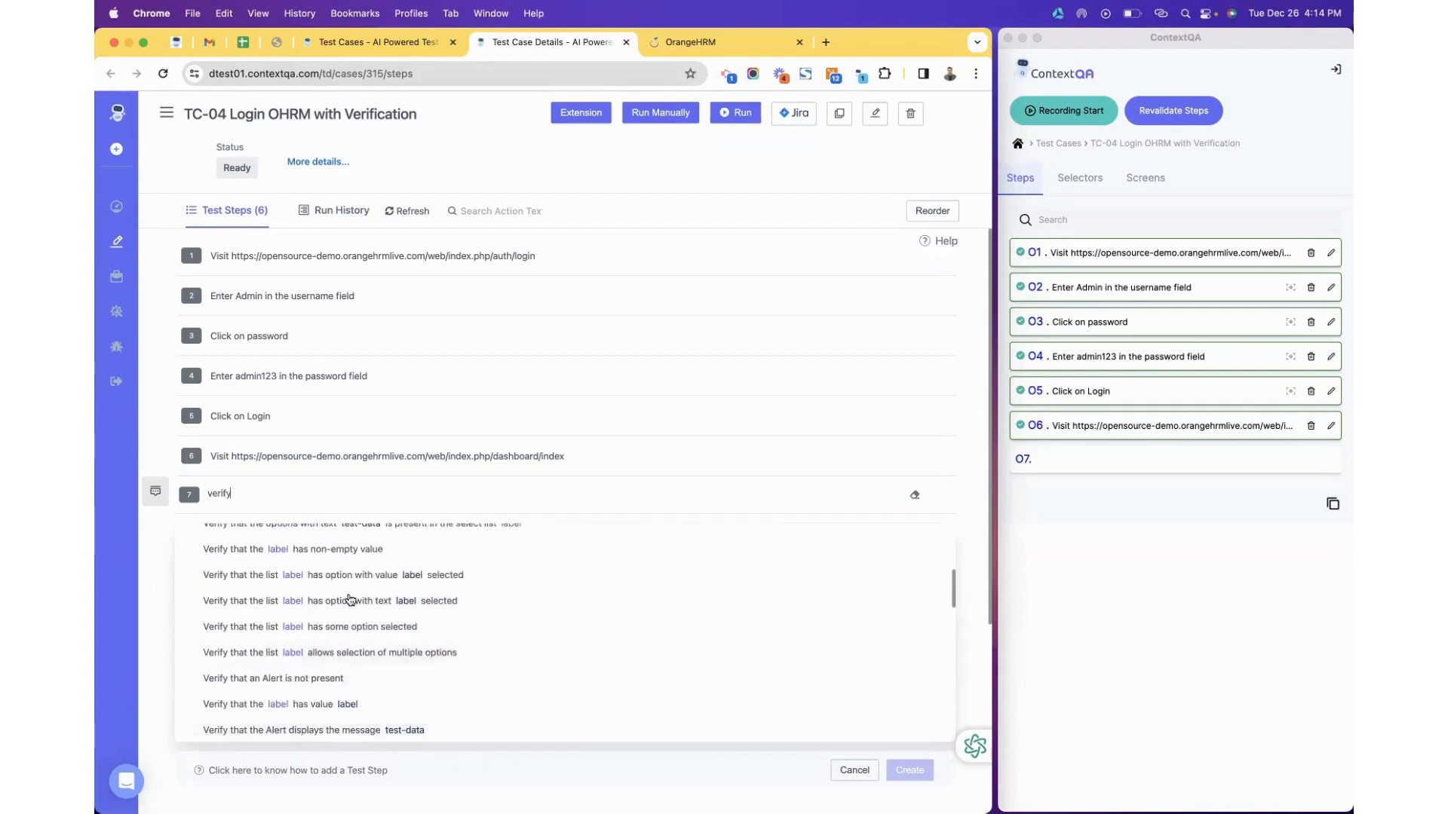
pyautogui.scroll(5, 351, 600)
pyautogui.scroll(-10, 351, 600)
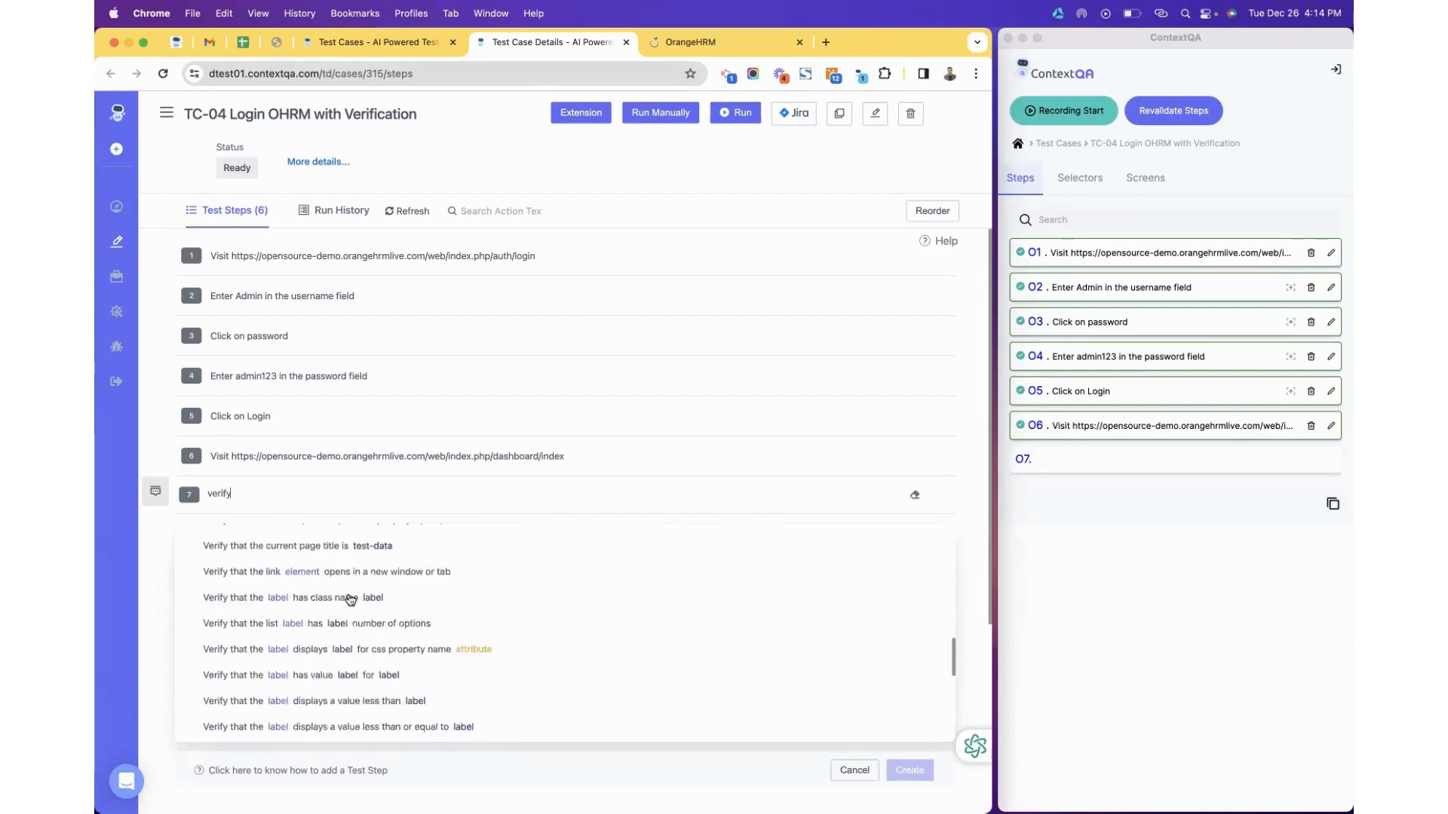
pyautogui.scroll(-3, 351, 600)
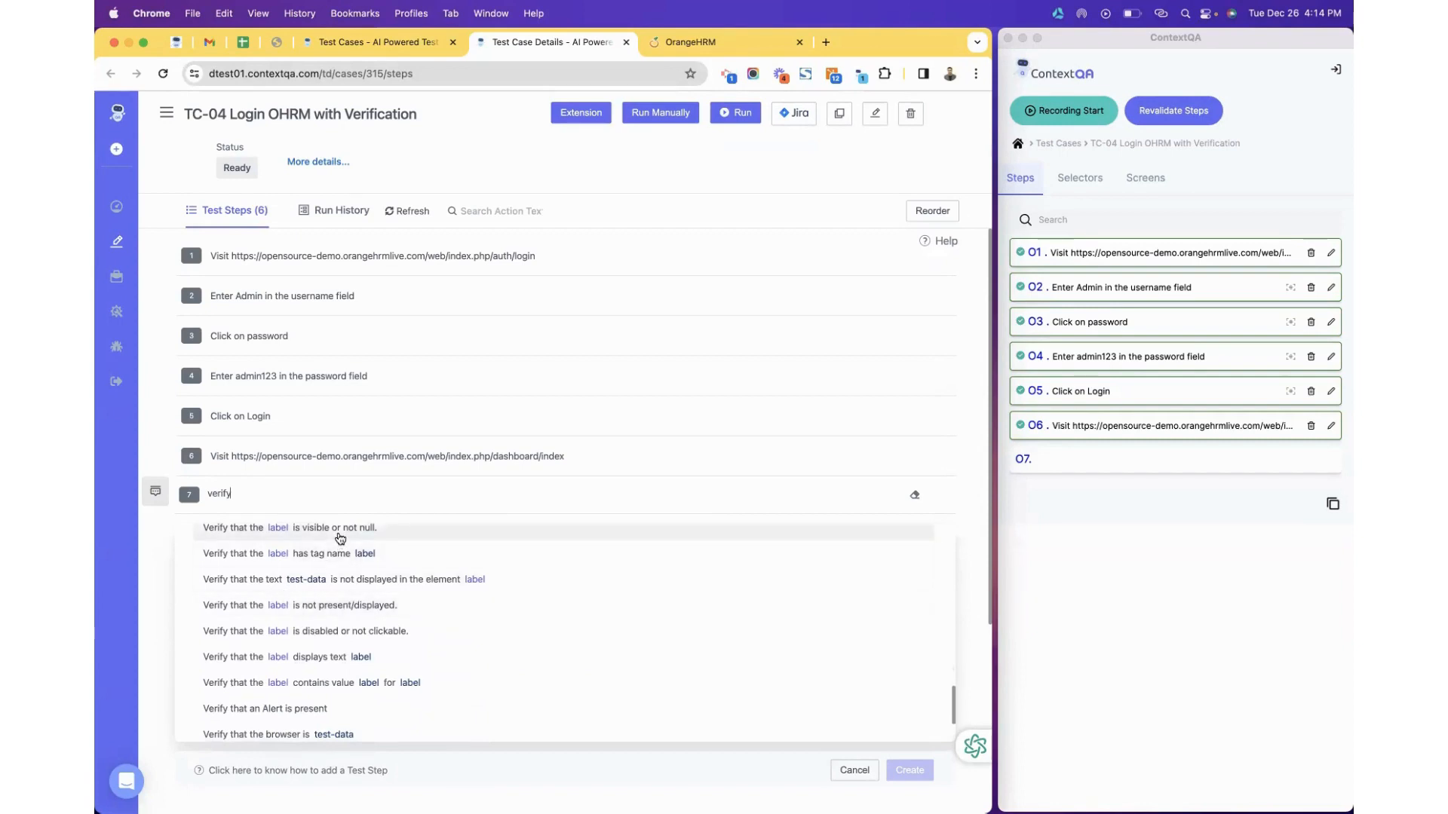
pyautogui.scroll(5, 342, 650)
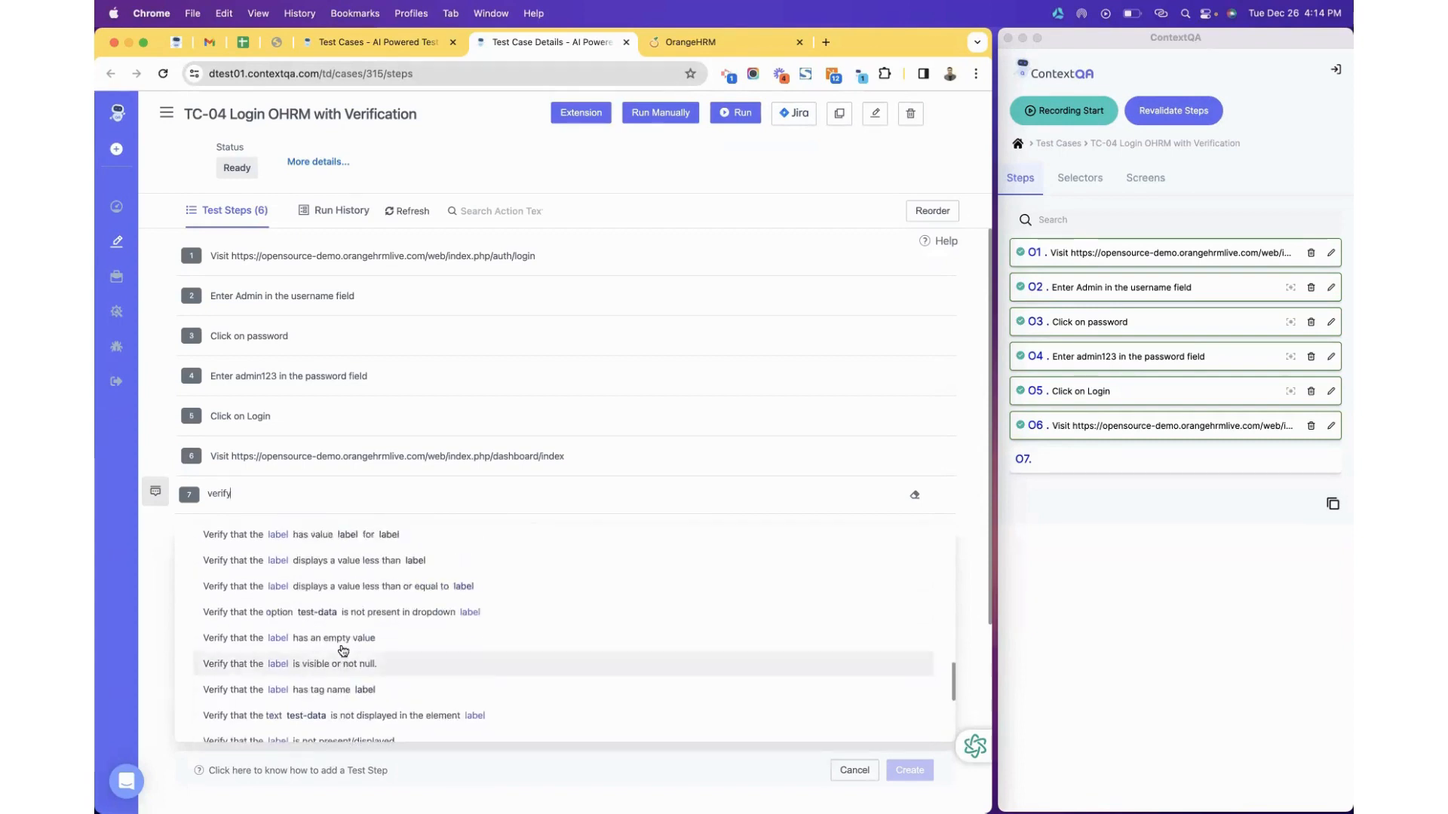
pyautogui.scroll(10, 343, 650)
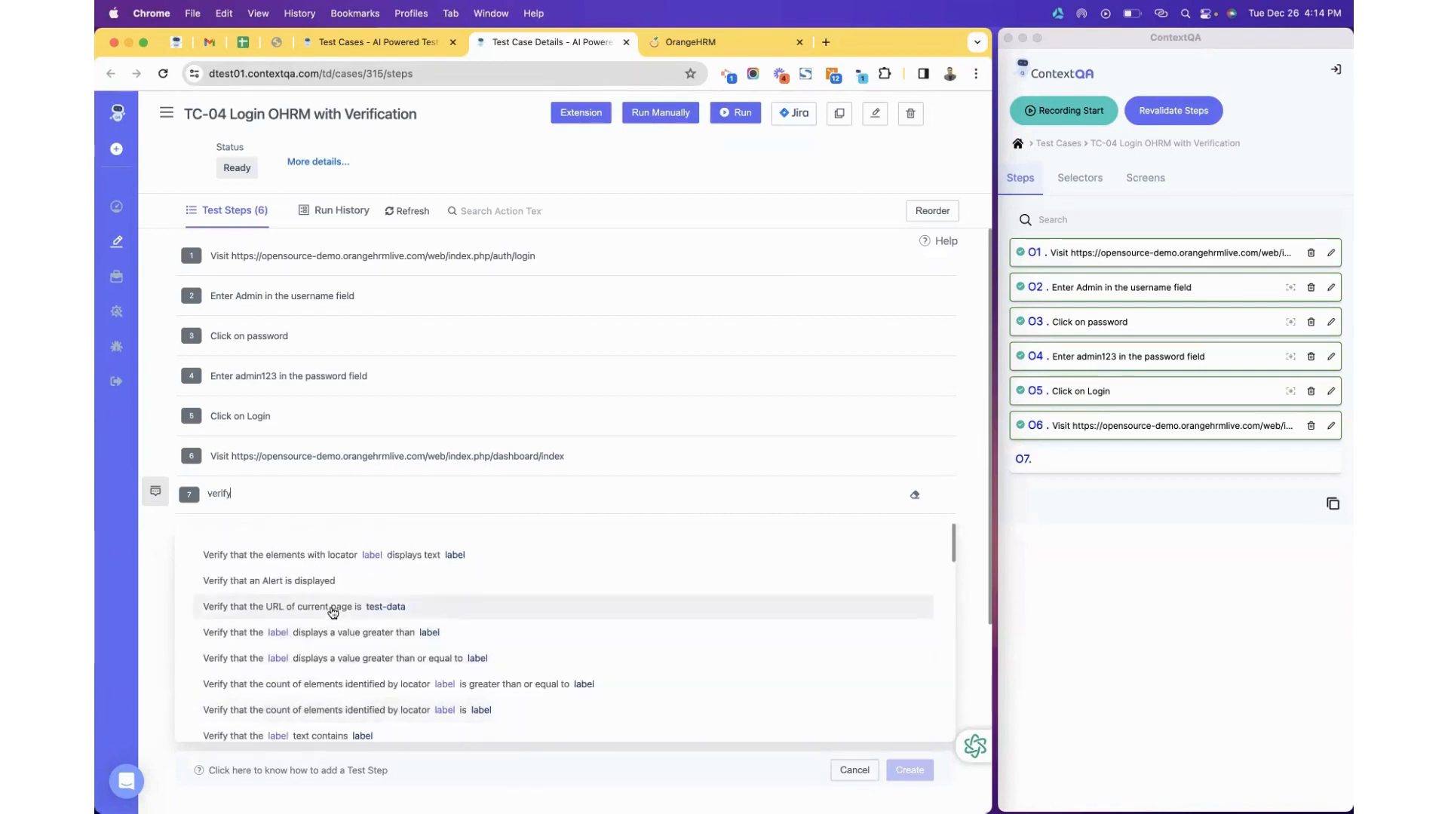
pyautogui.click(333, 608)
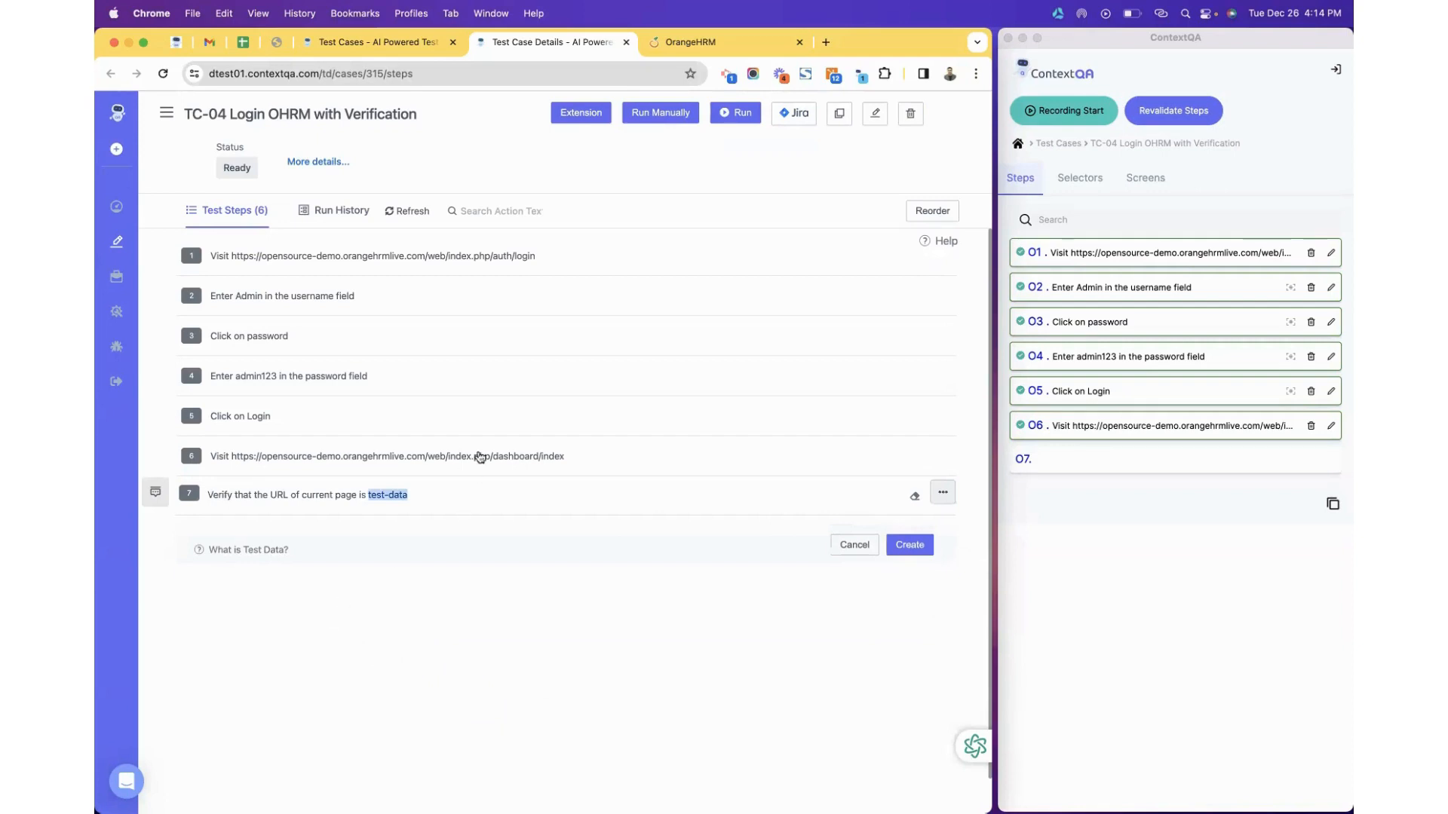
# Replace test-data in step 7 with the copied OrangeHRM dashboard URL and save the step.
pyautogui.moveTo(578, 463)
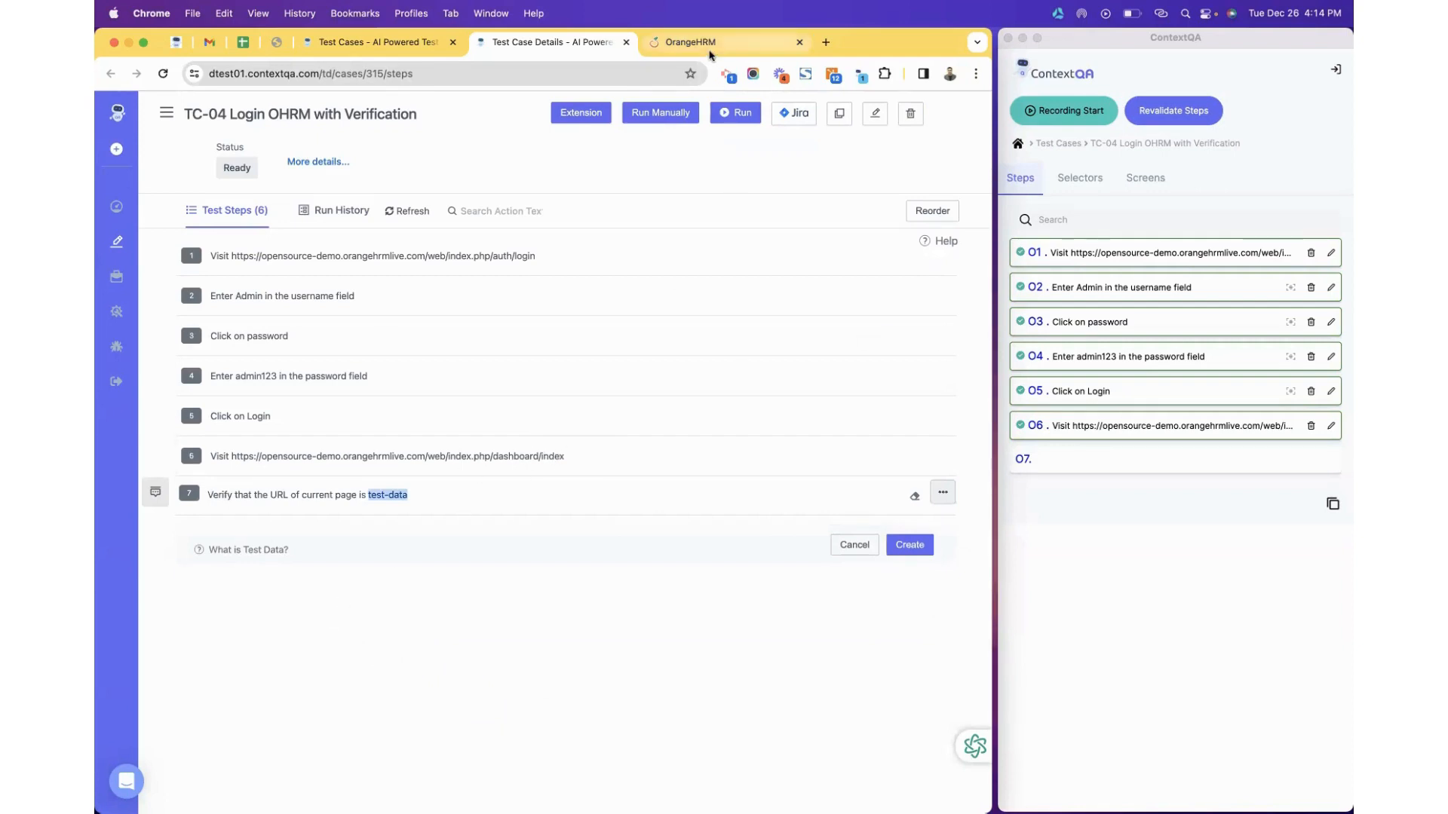
pyautogui.click(690, 42)
pyautogui.click(555, 74)
pyautogui.press('super+c')
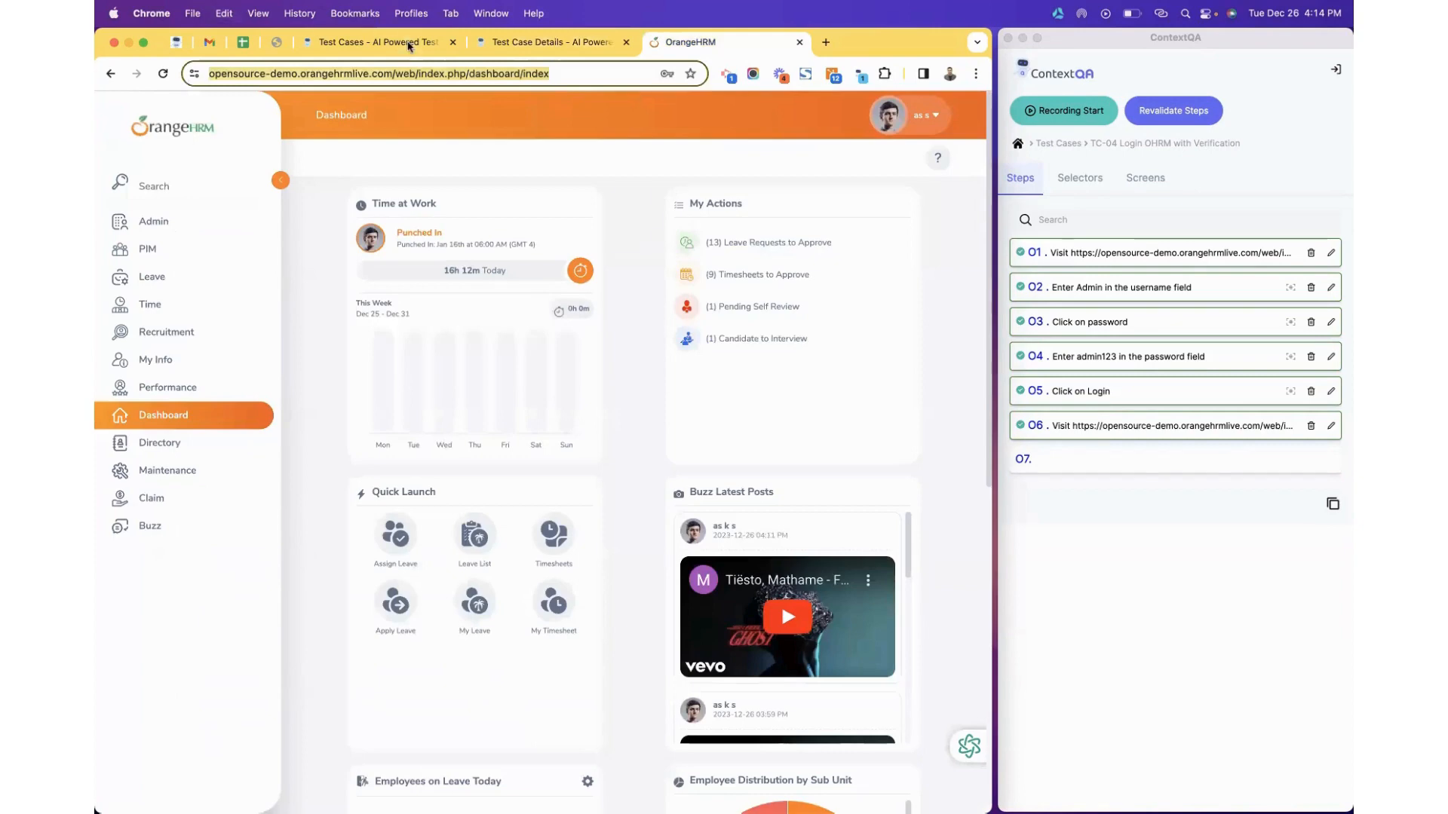
pyautogui.click(408, 44)
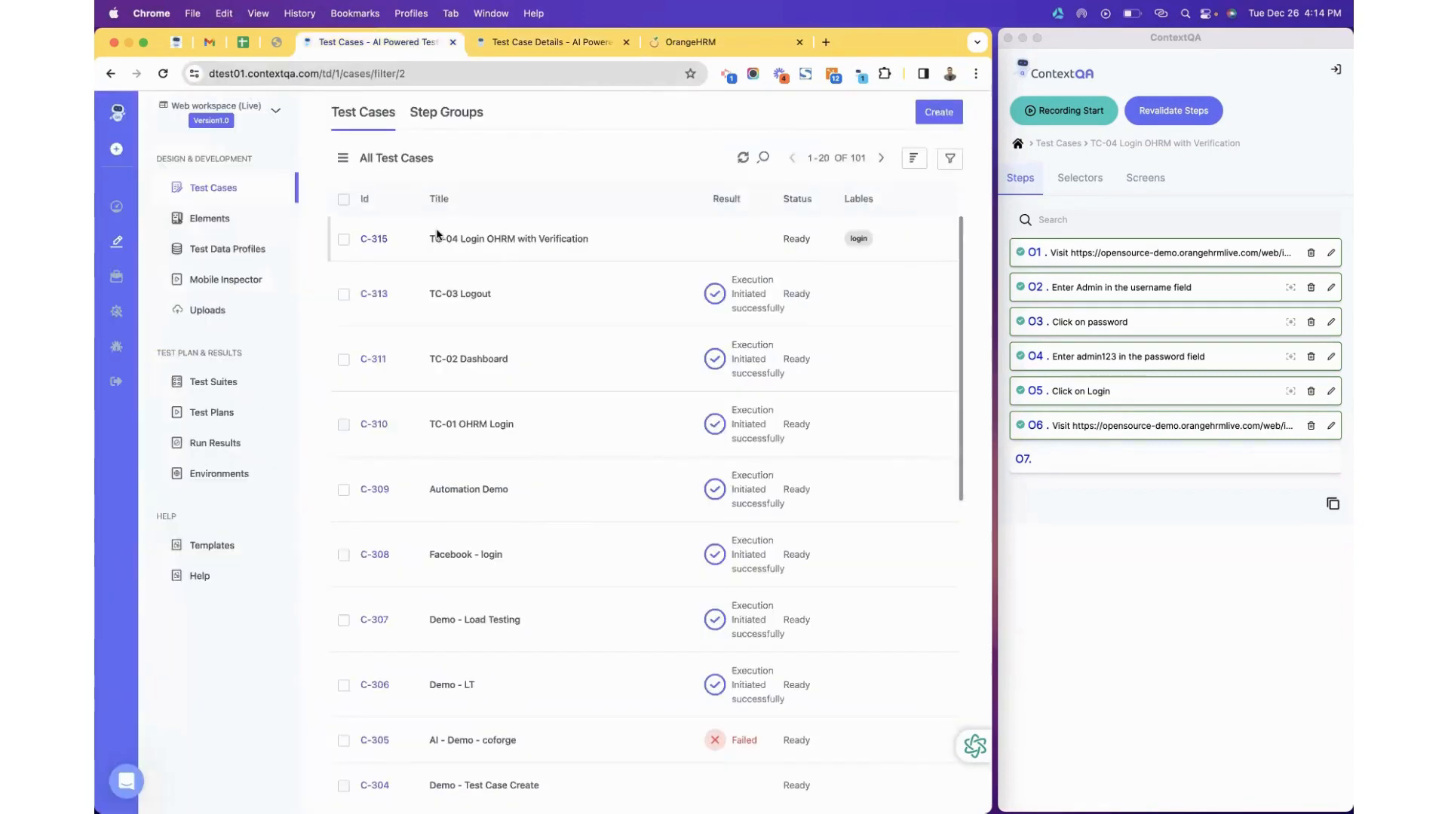
pyautogui.click(531, 42)
pyautogui.press('BackSpace')
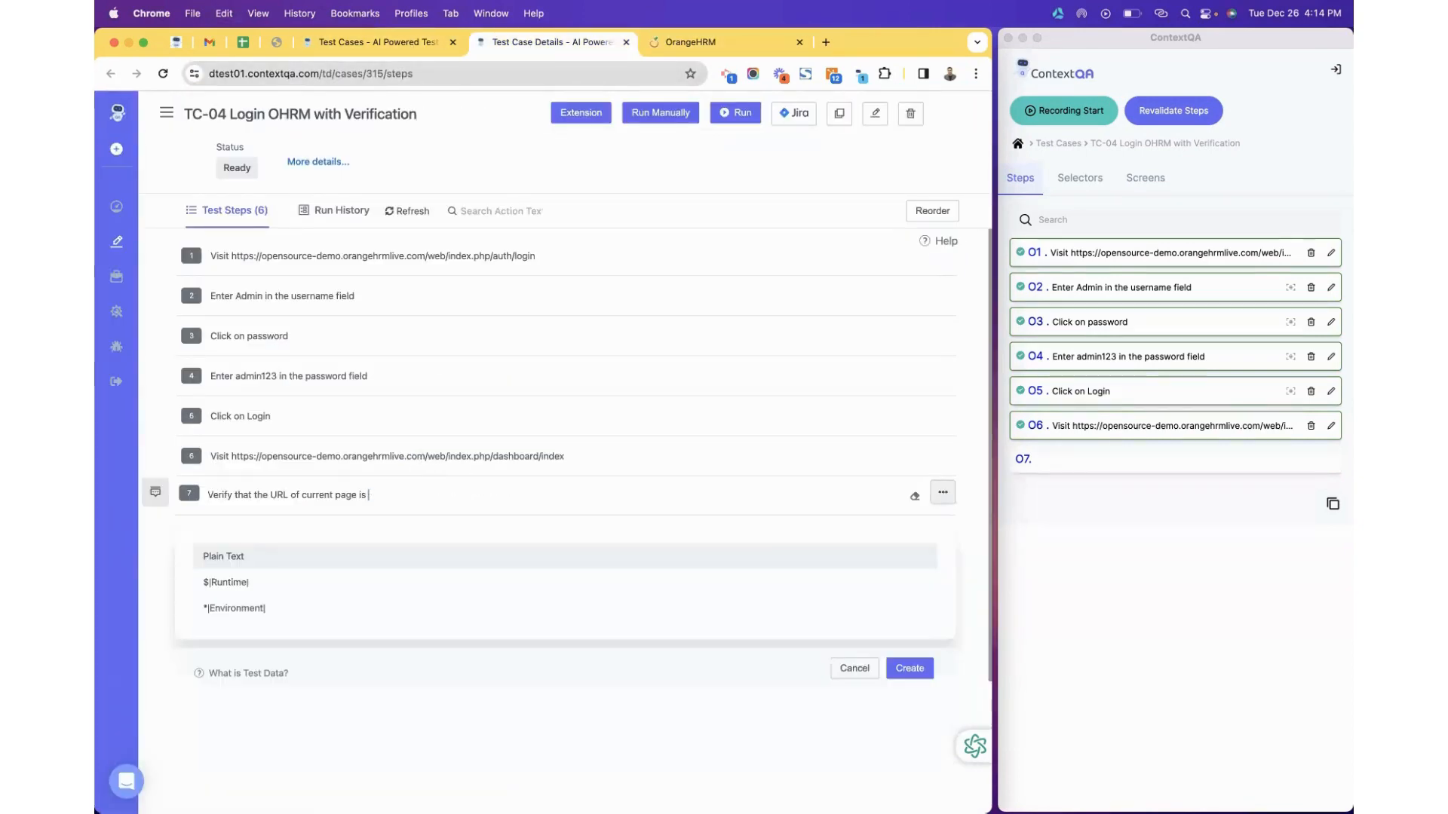
pyautogui.press('super+v')
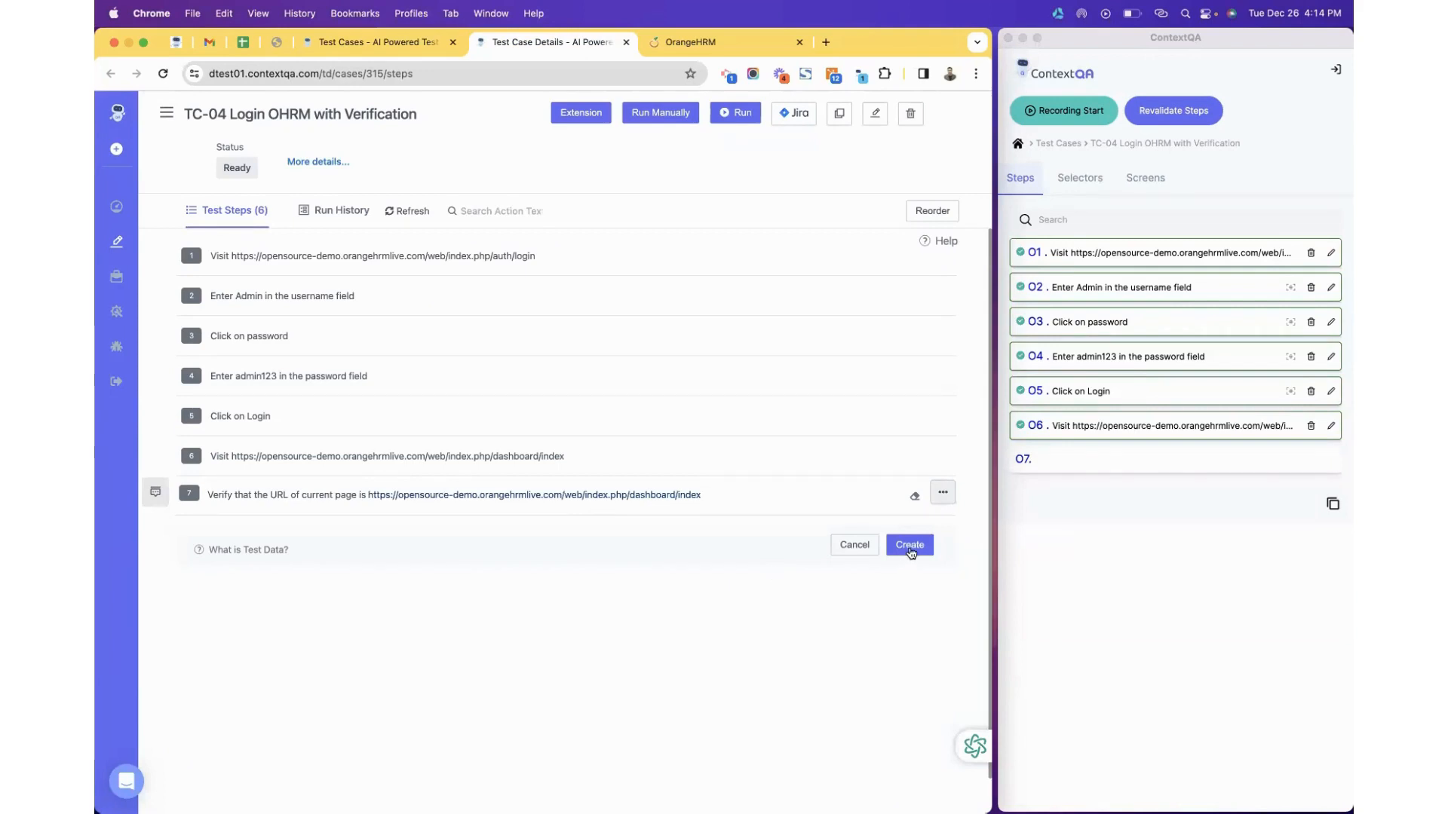
pyautogui.click(910, 546)
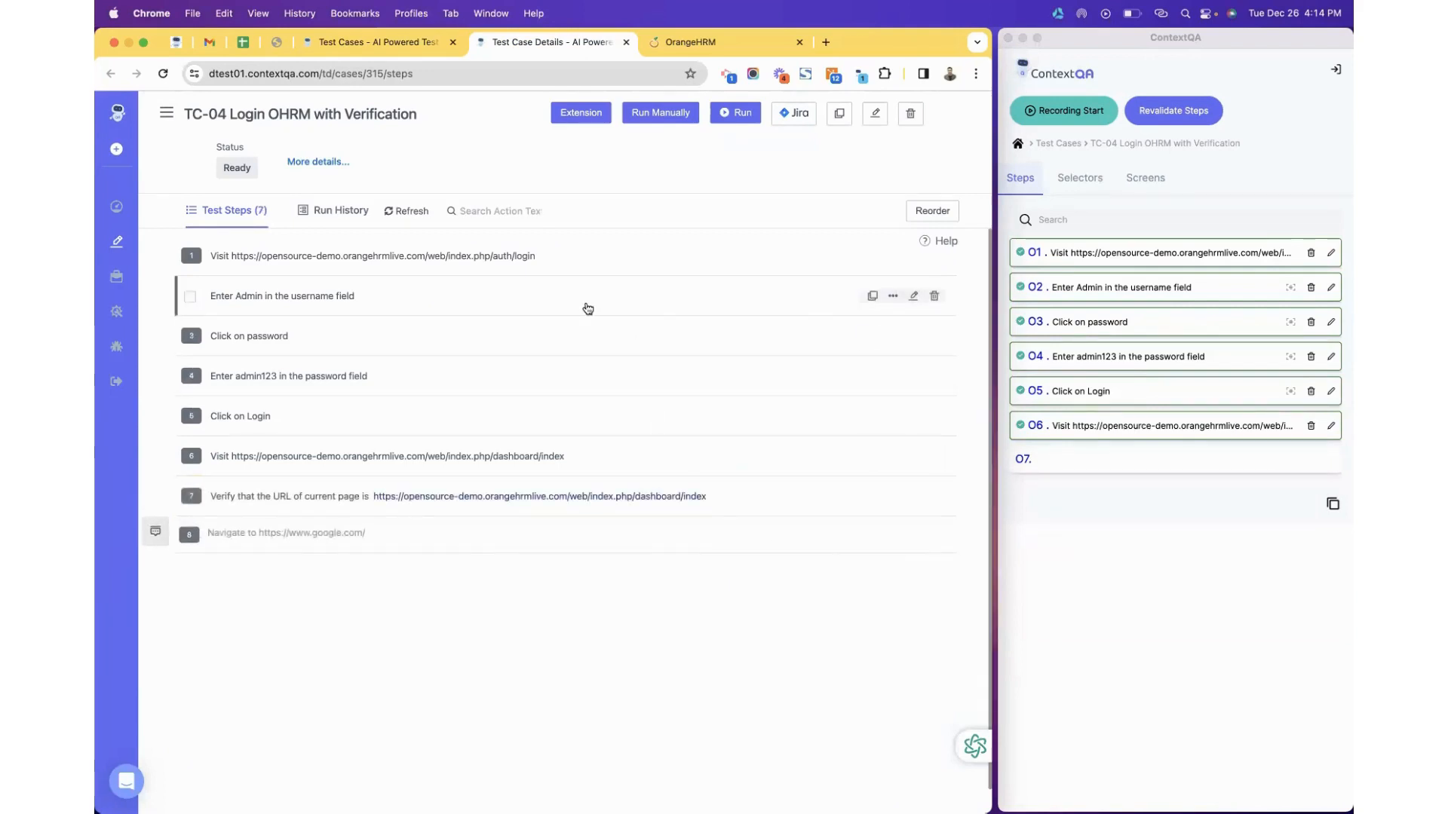
pyautogui.click(320, 219)
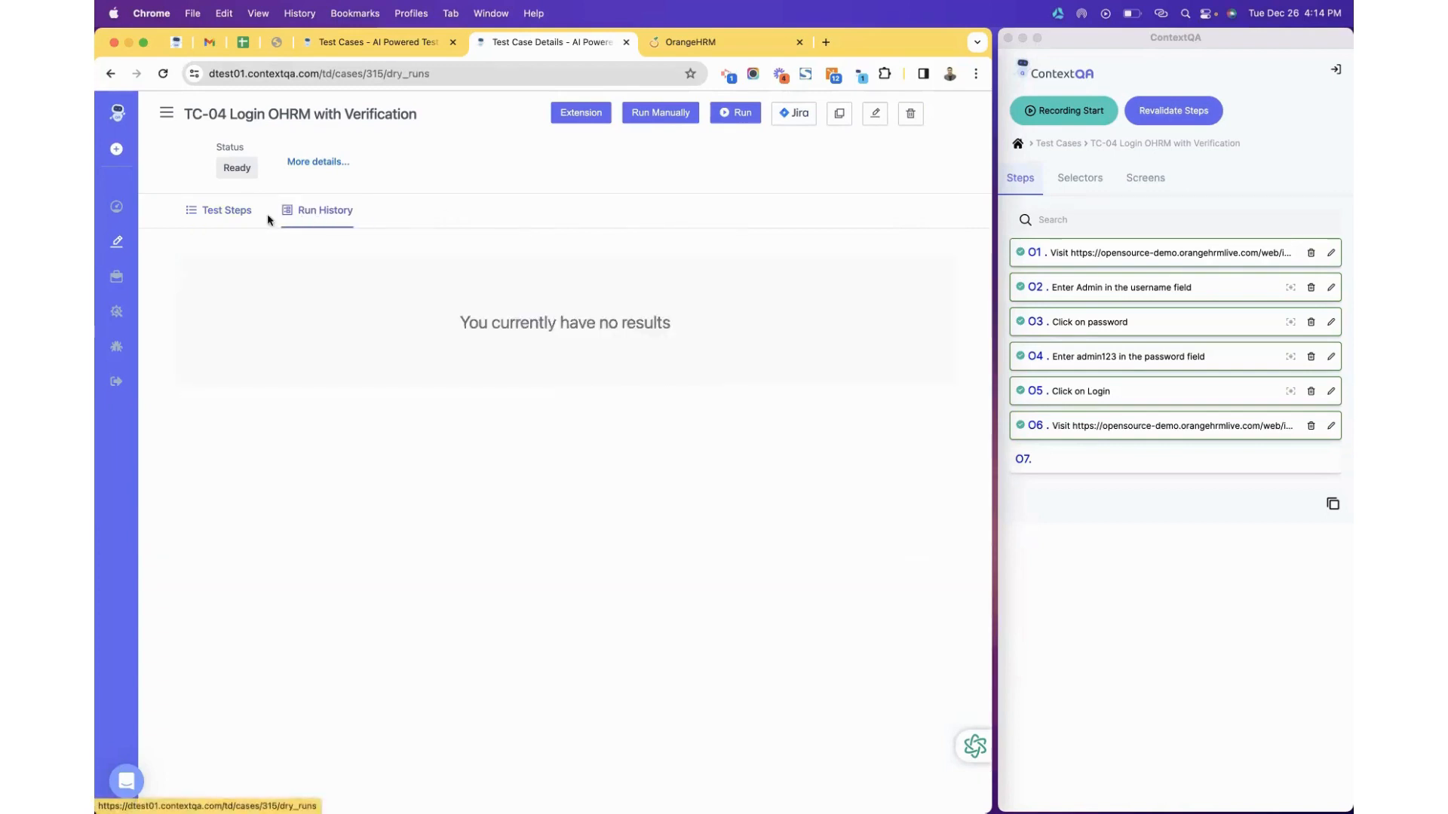
pyautogui.click(242, 215)
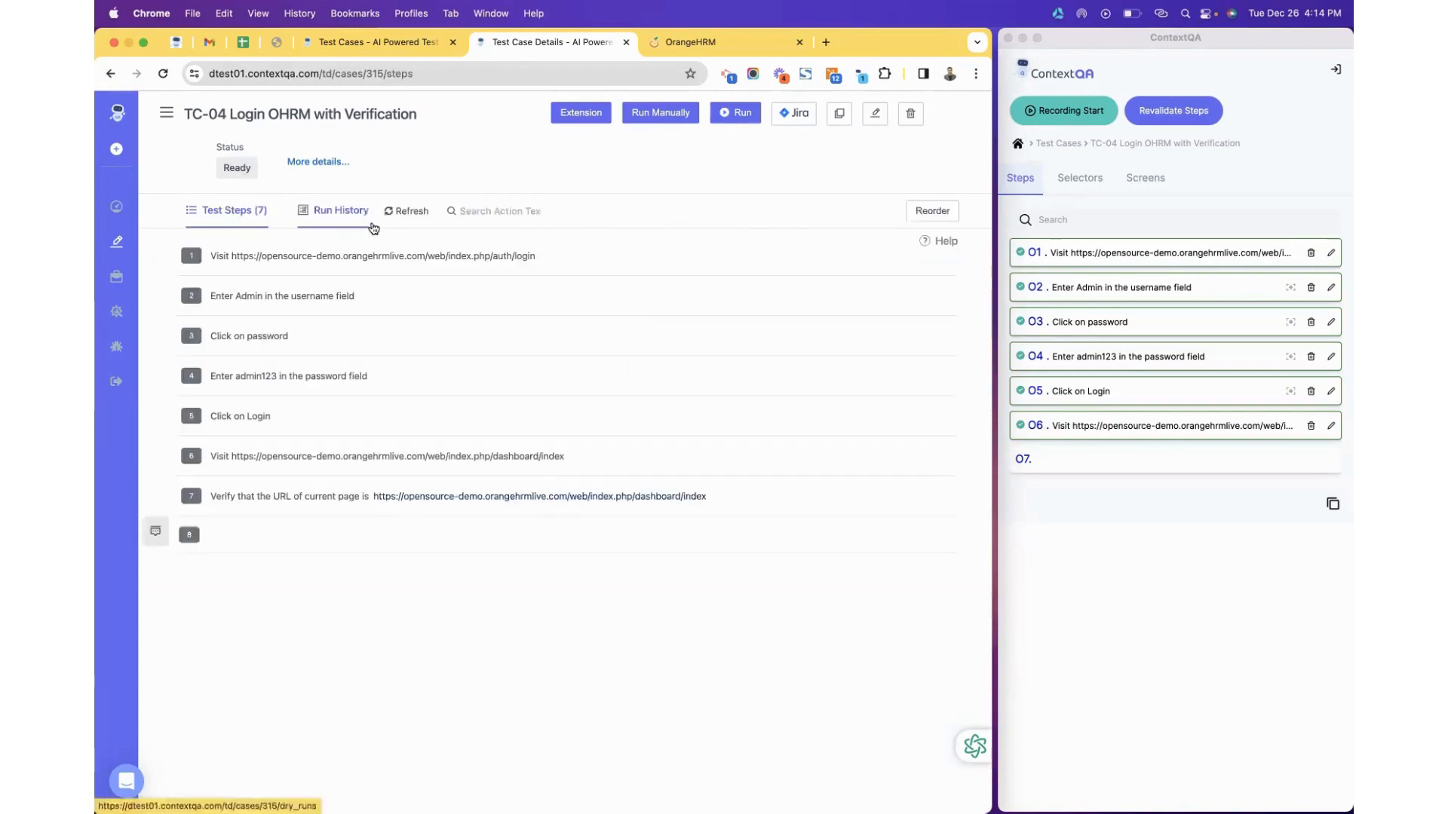
pyautogui.click(397, 215)
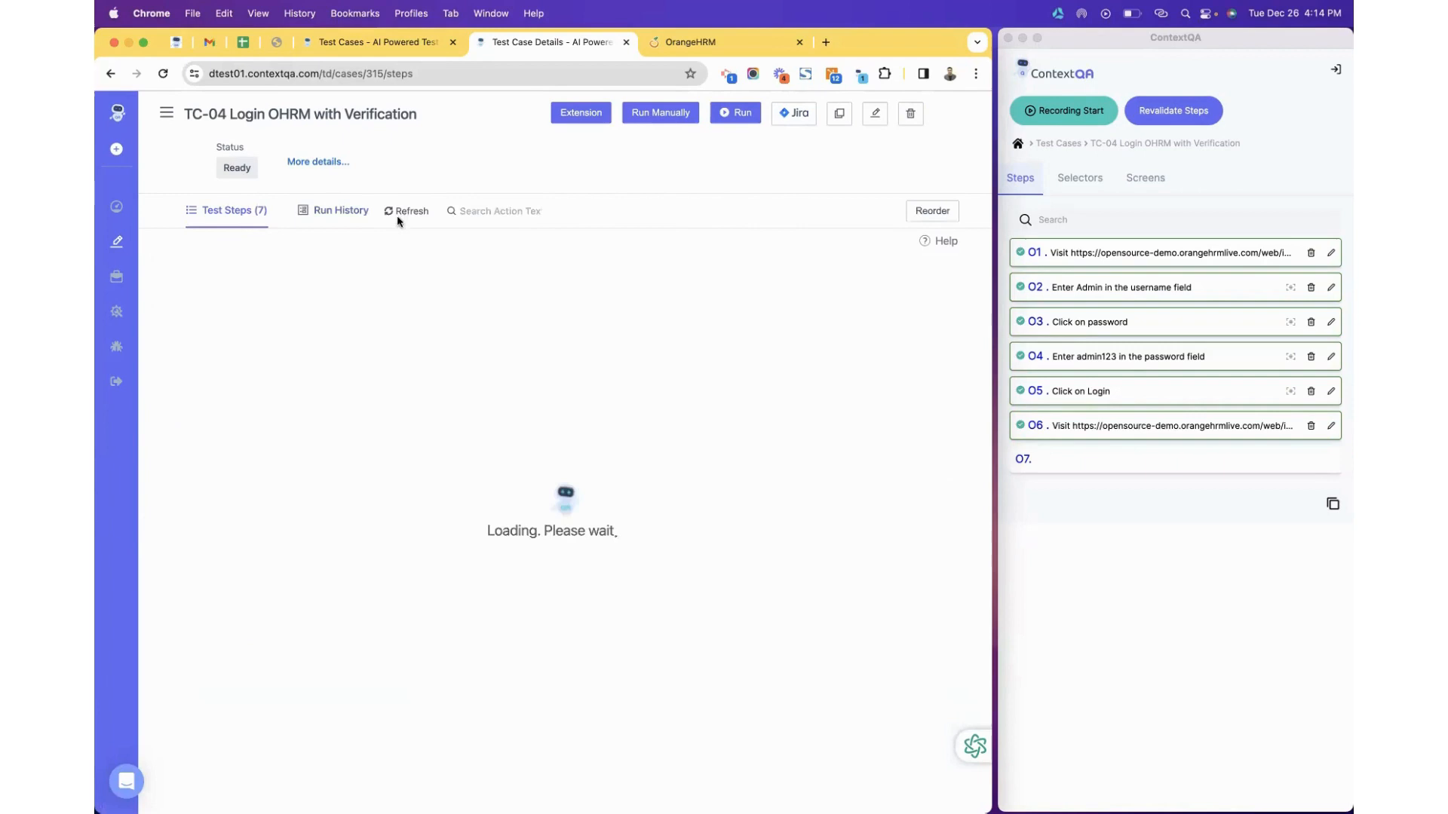
pyautogui.click(339, 216)
pyautogui.click(239, 216)
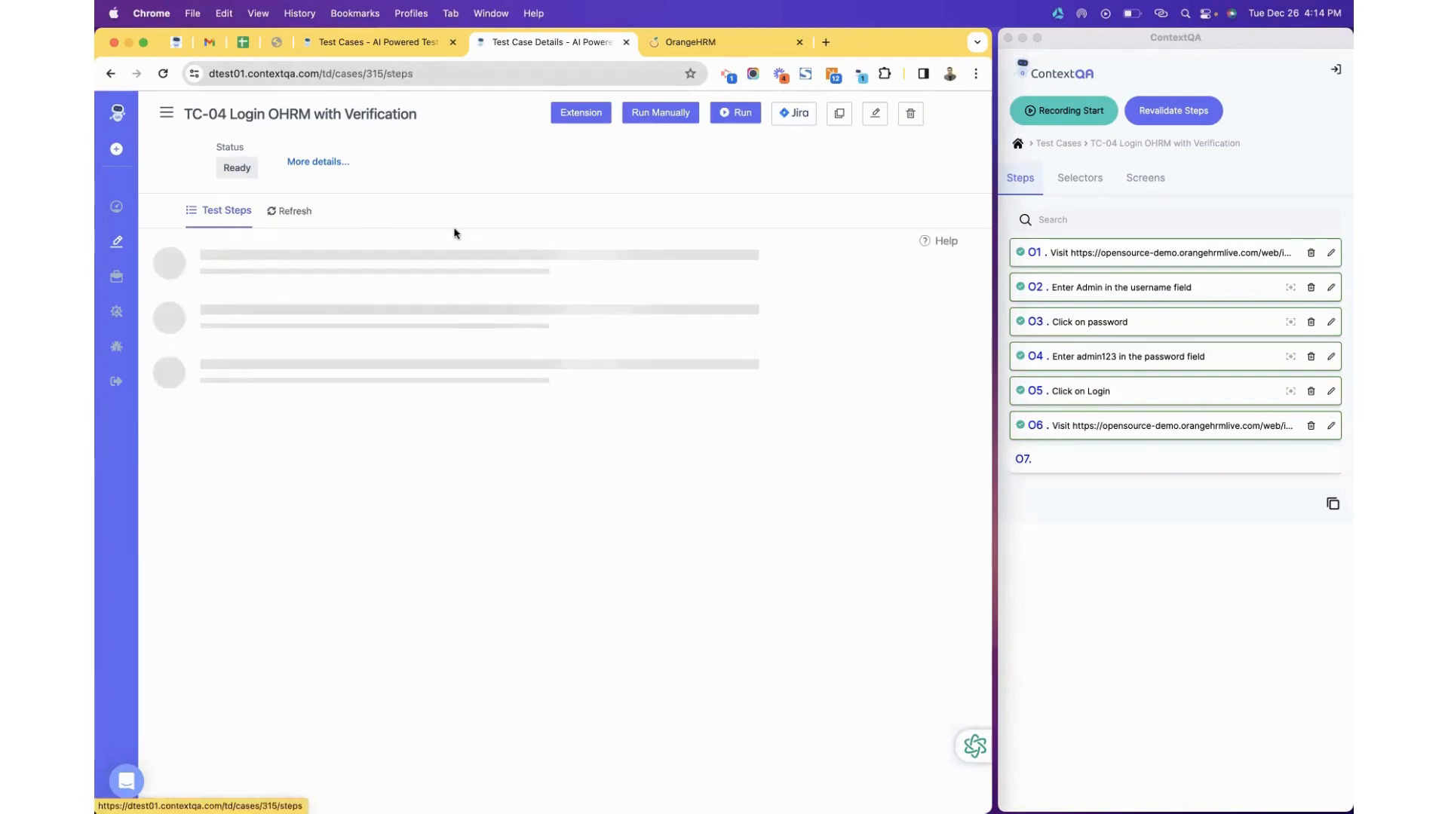
# Run TC-04 and check its Run History, switching back and forth with Test Steps.
pyautogui.click(740, 114)
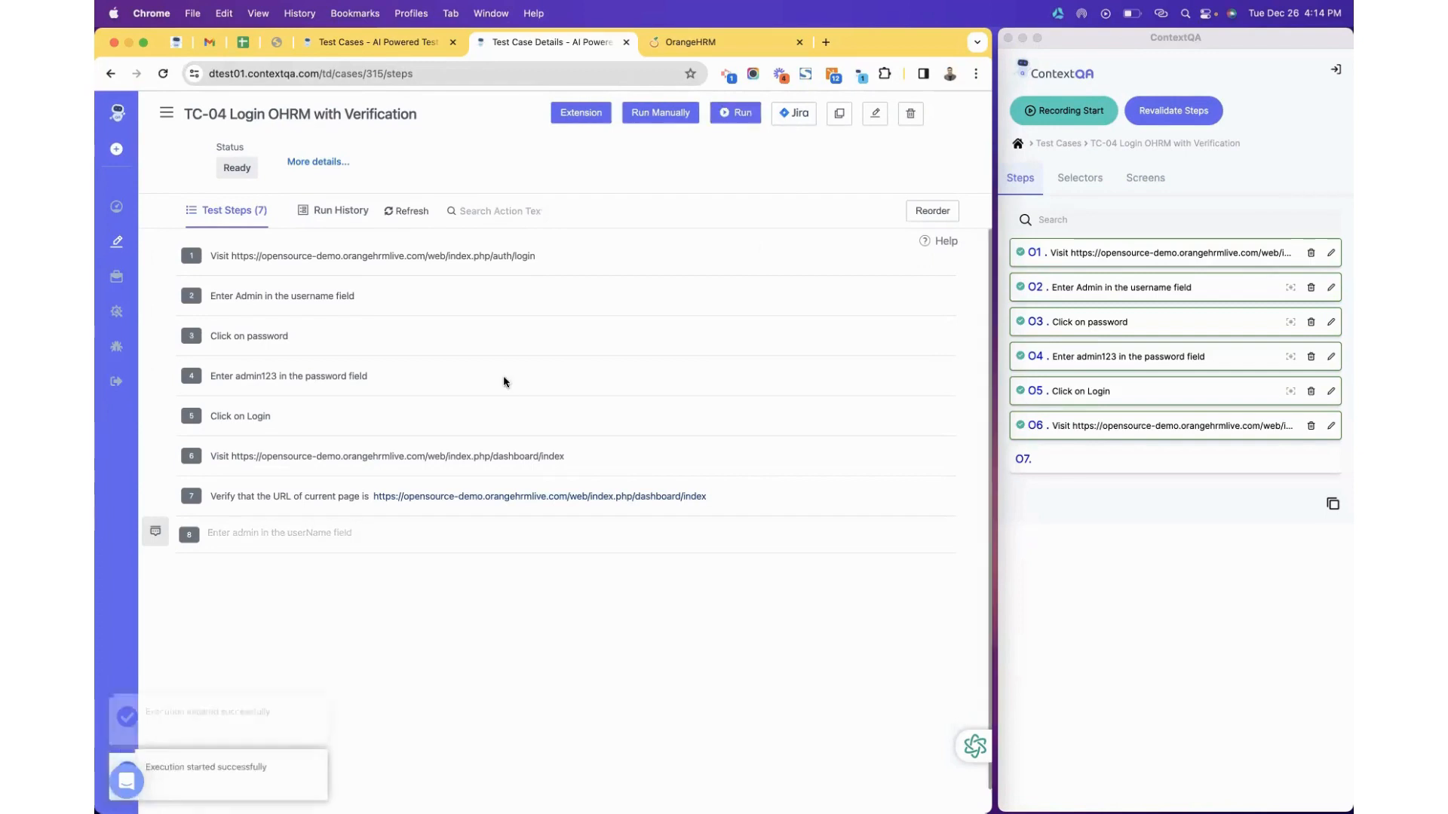
pyautogui.click(334, 214)
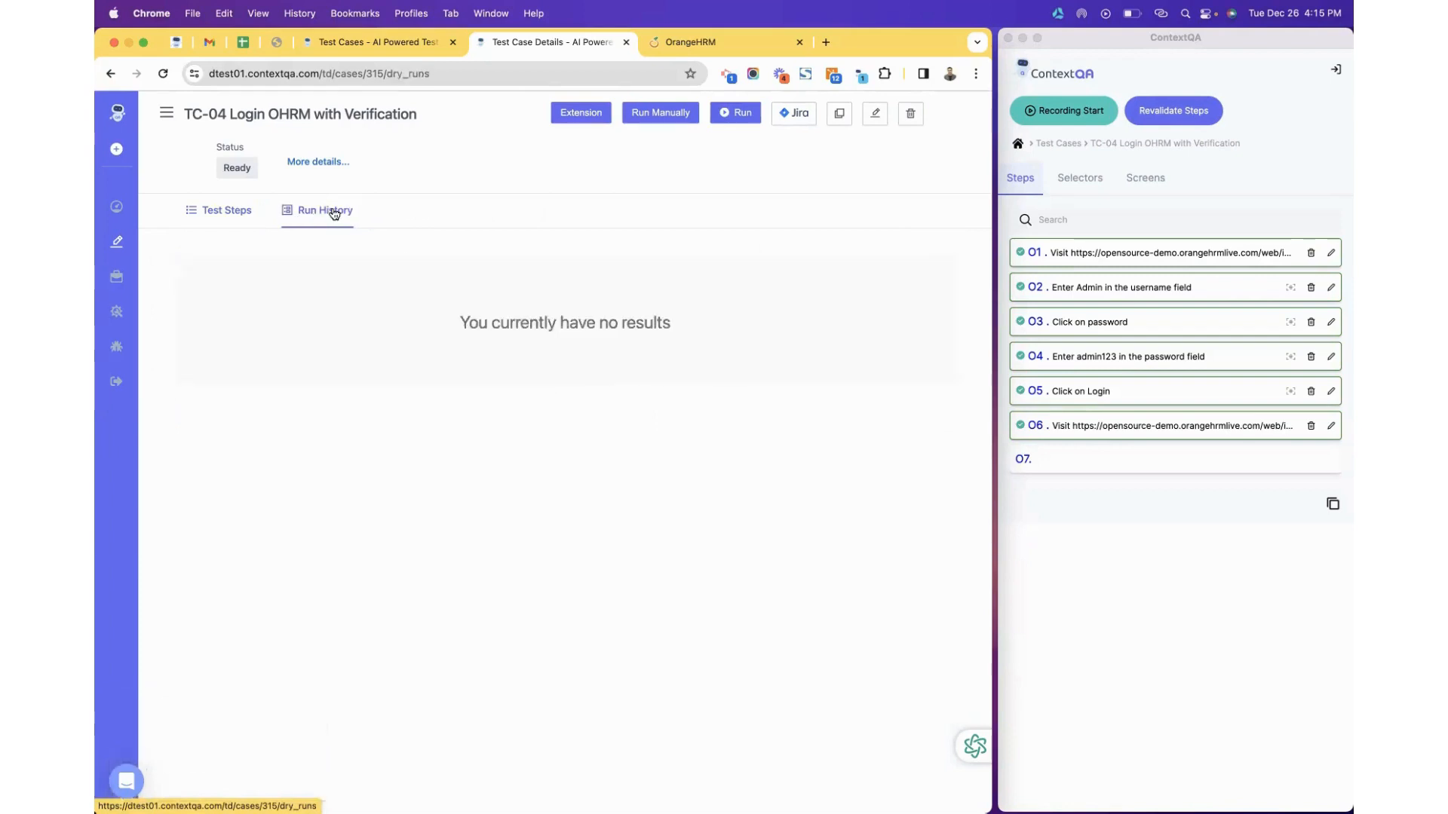
pyautogui.click(244, 214)
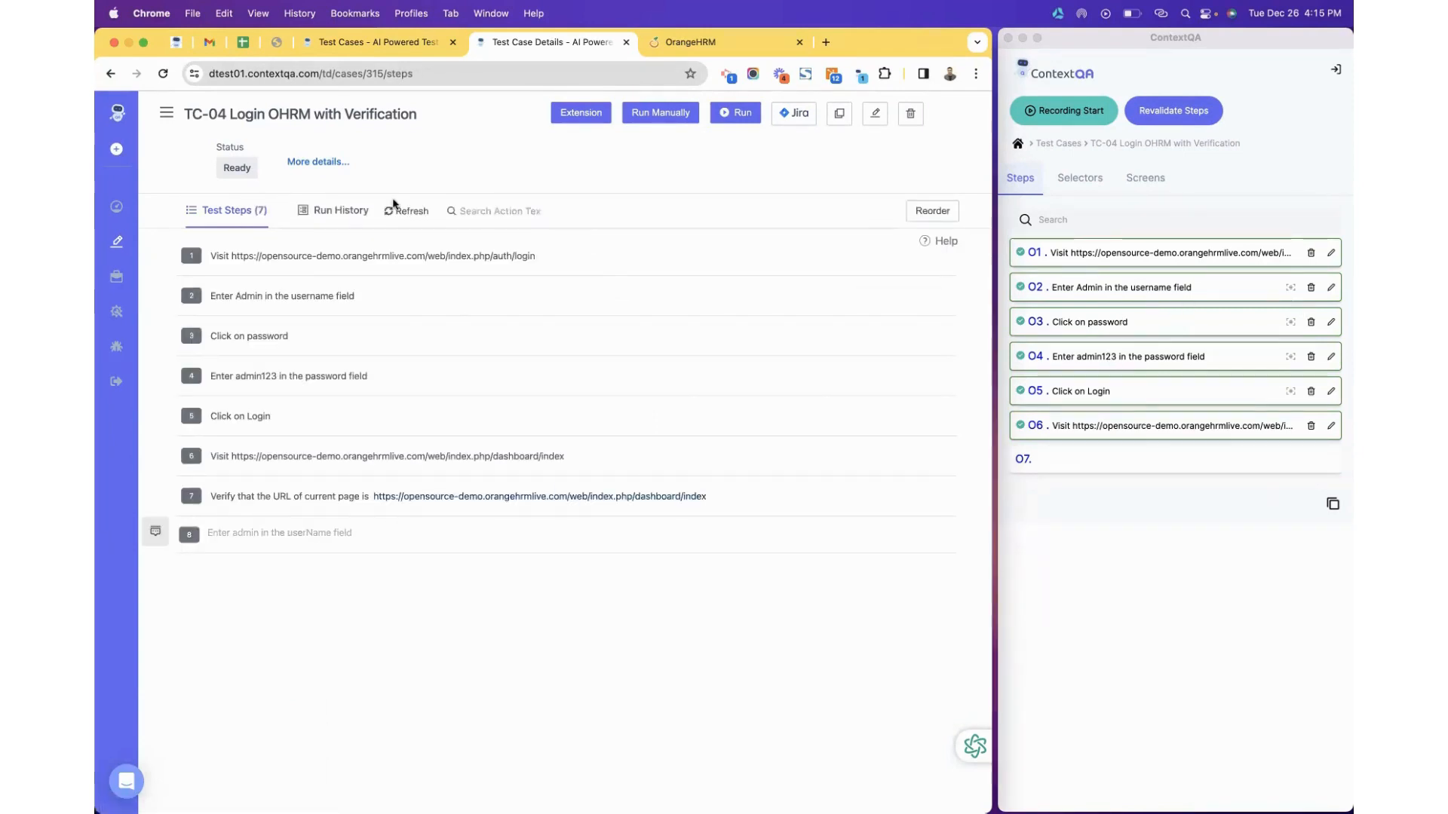
pyautogui.click(109, 75)
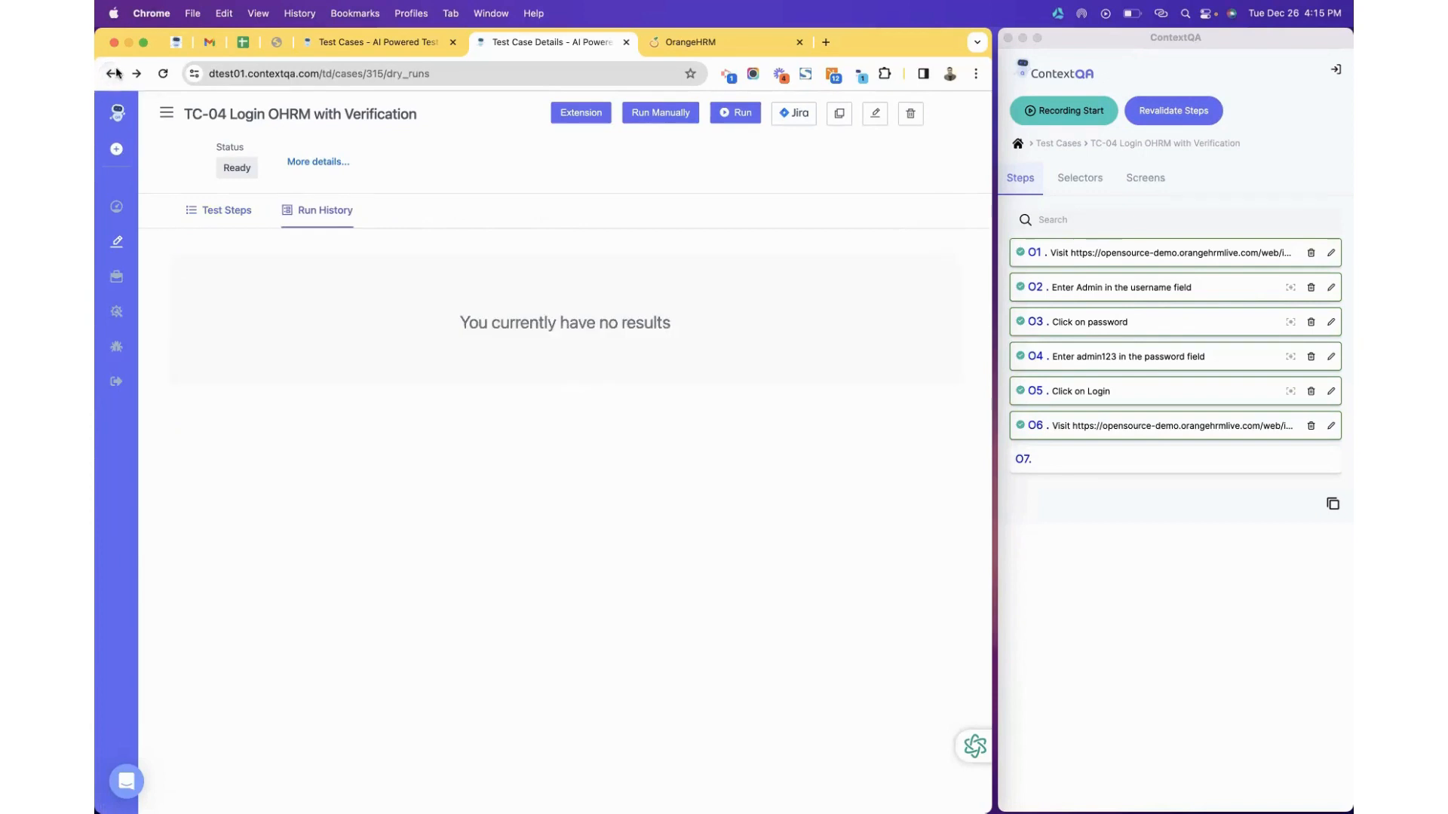
pyautogui.click(115, 73)
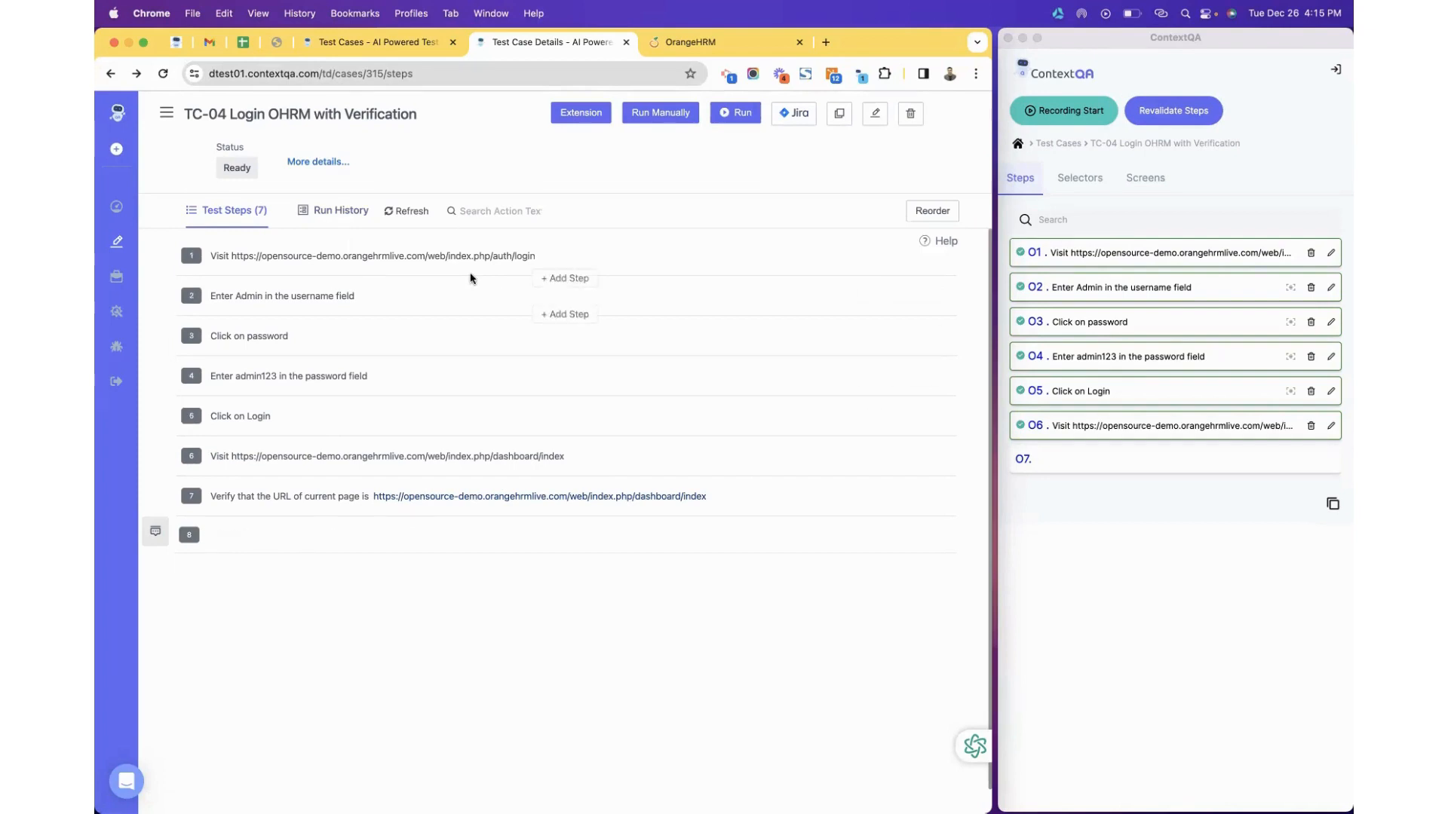
pyautogui.click(337, 211)
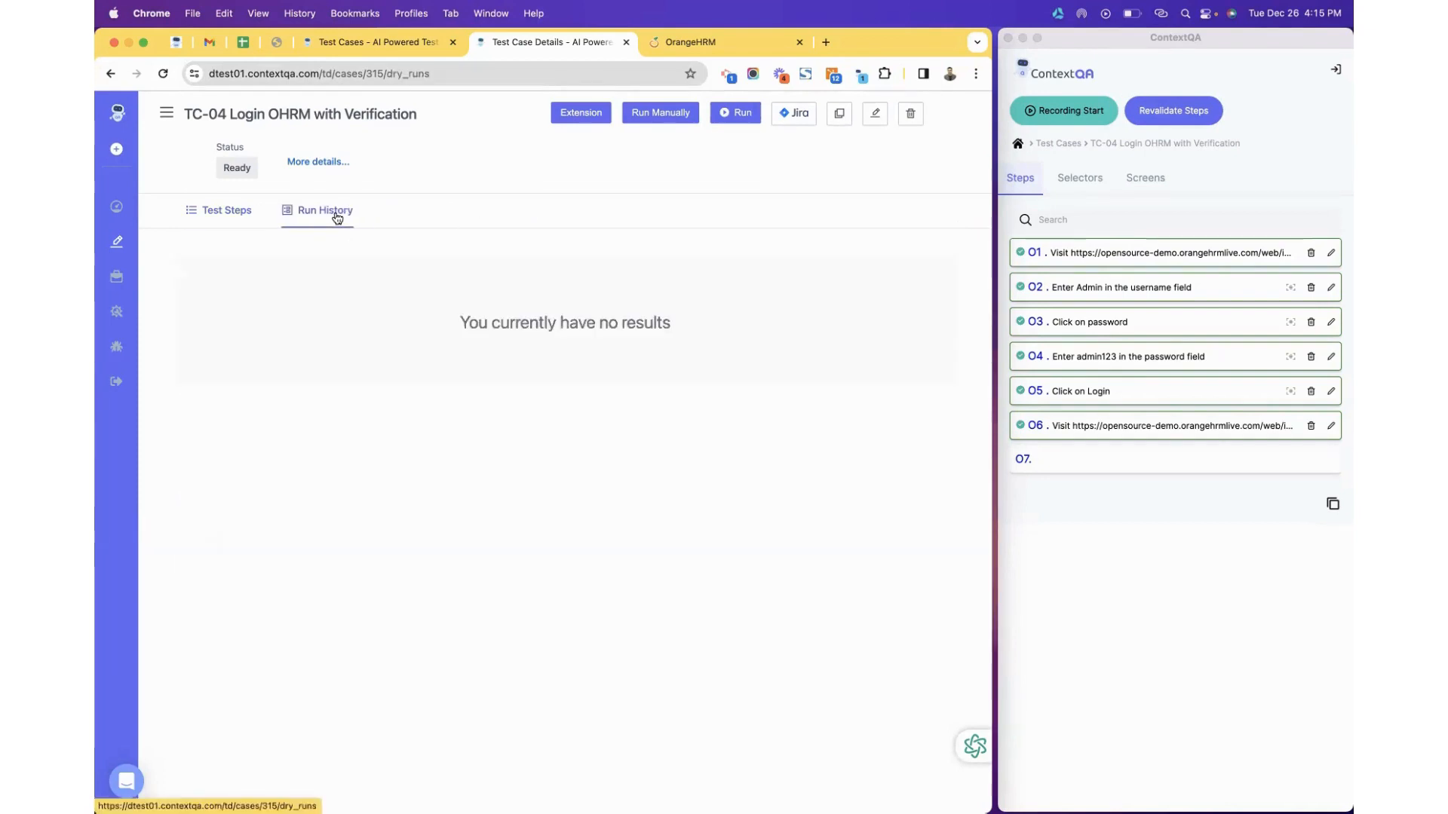
pyautogui.click(110, 74)
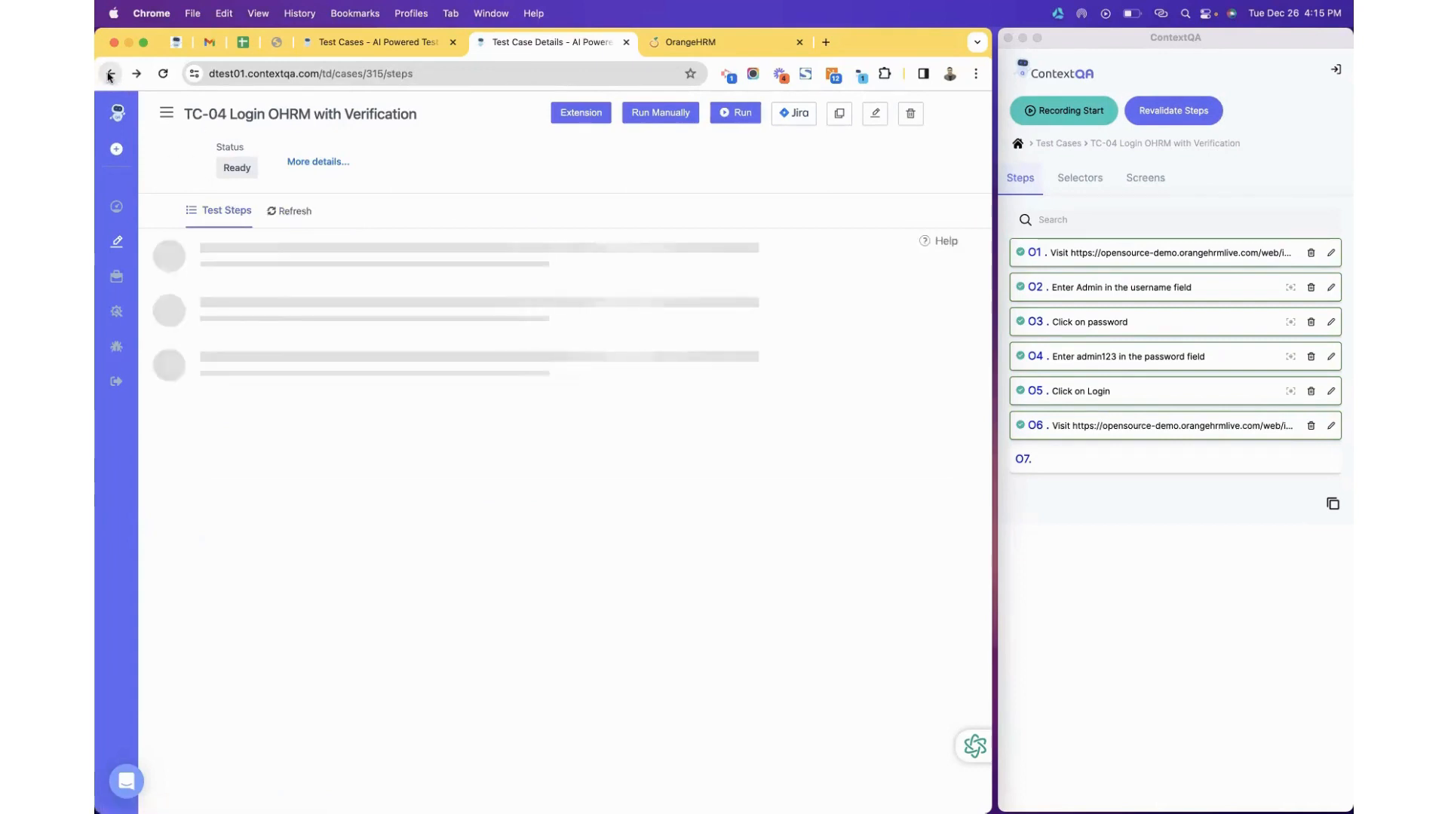
pyautogui.click(110, 74)
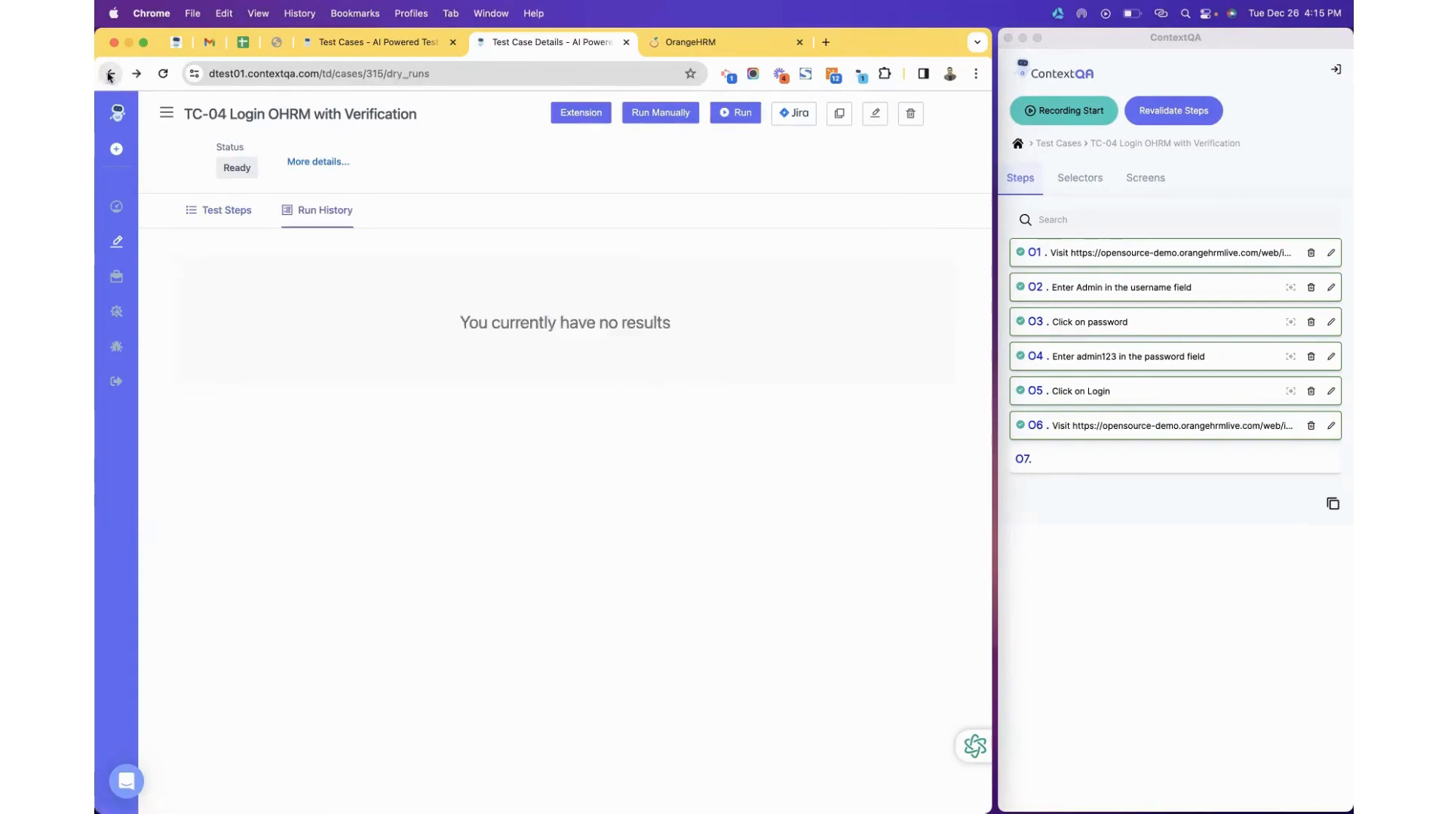
# Reopen C-315 from the Test Cases list and check its Run History for results.
pyautogui.click(118, 242)
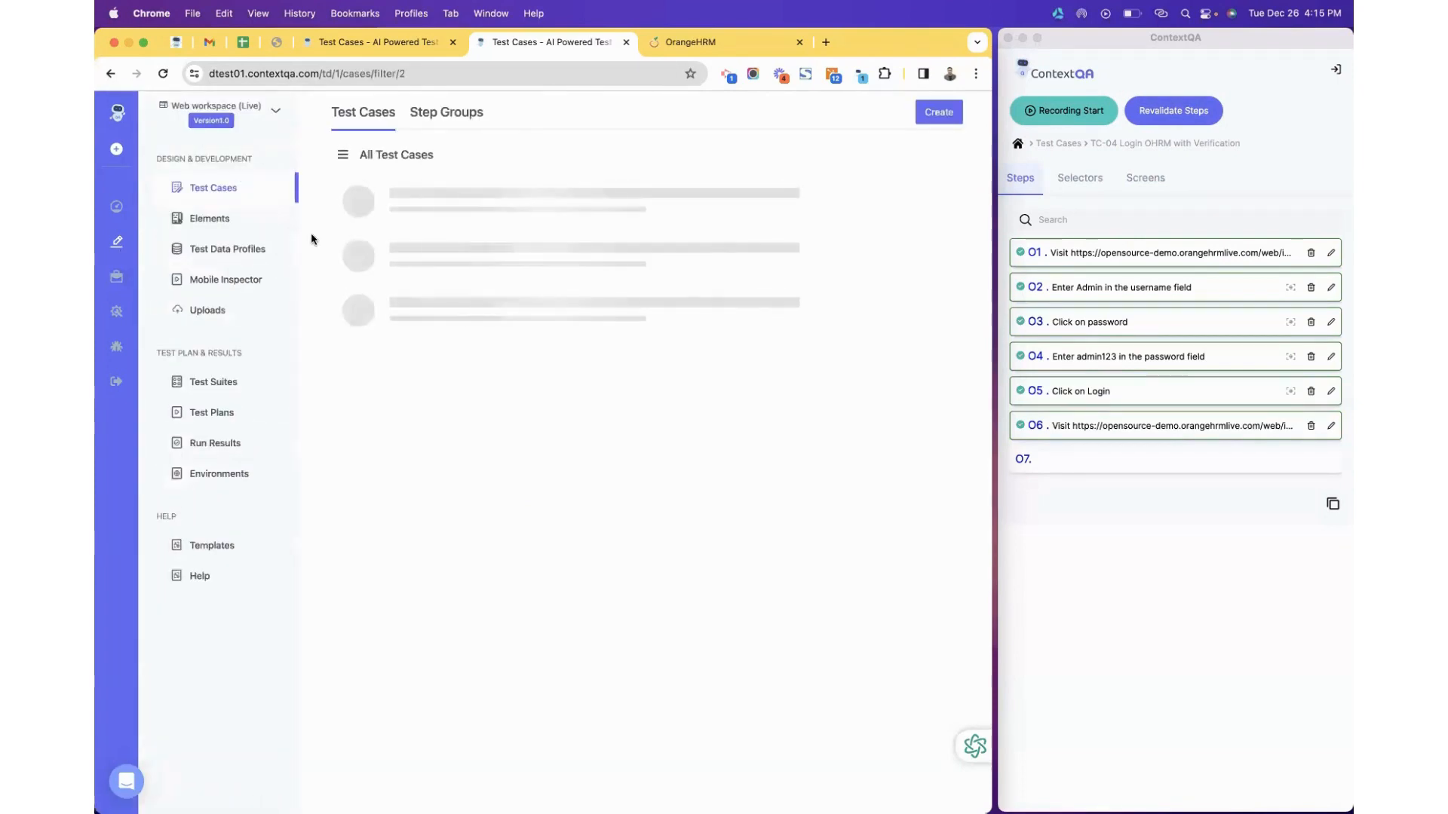
pyautogui.click(475, 240)
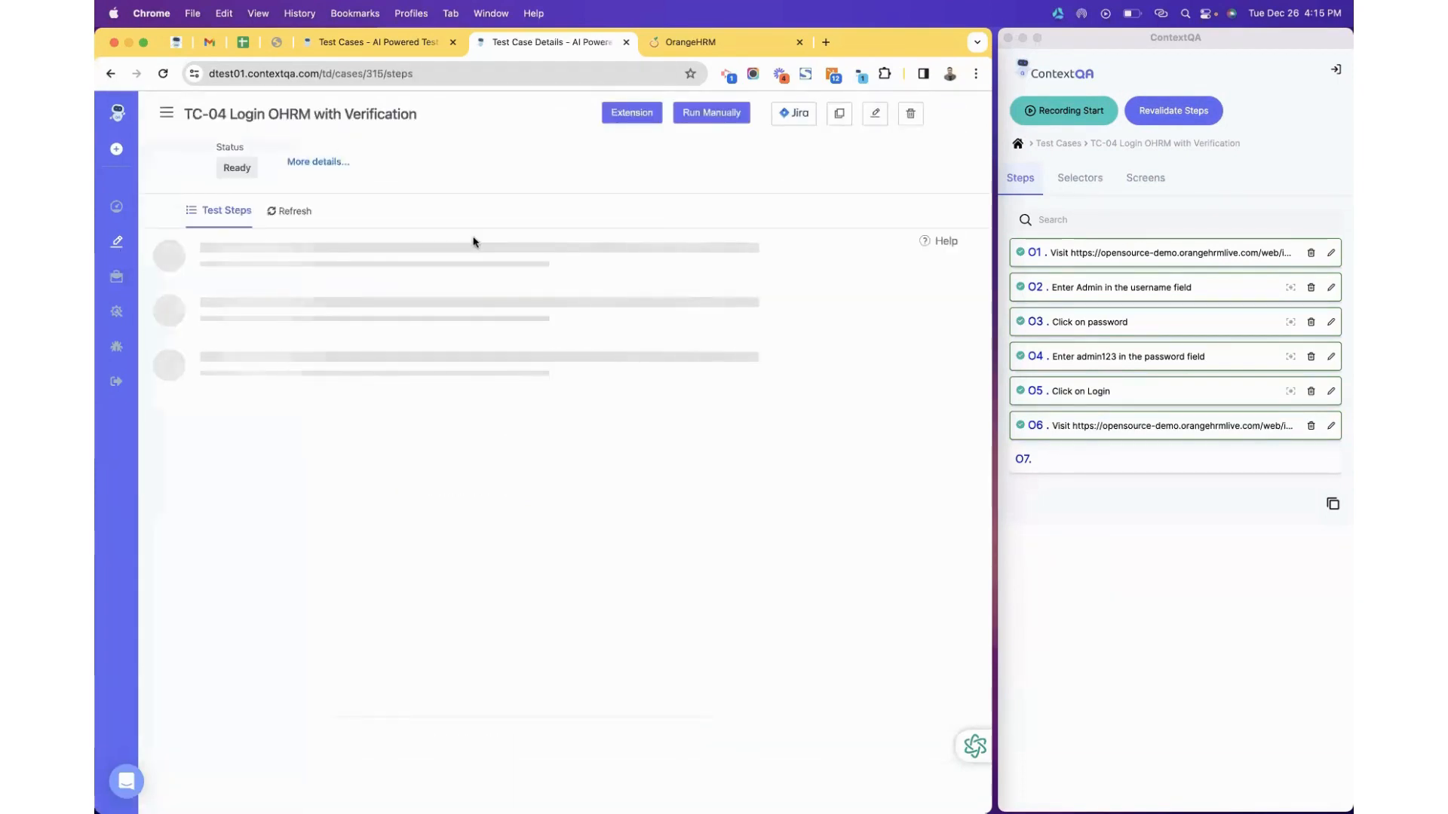
pyautogui.click(355, 223)
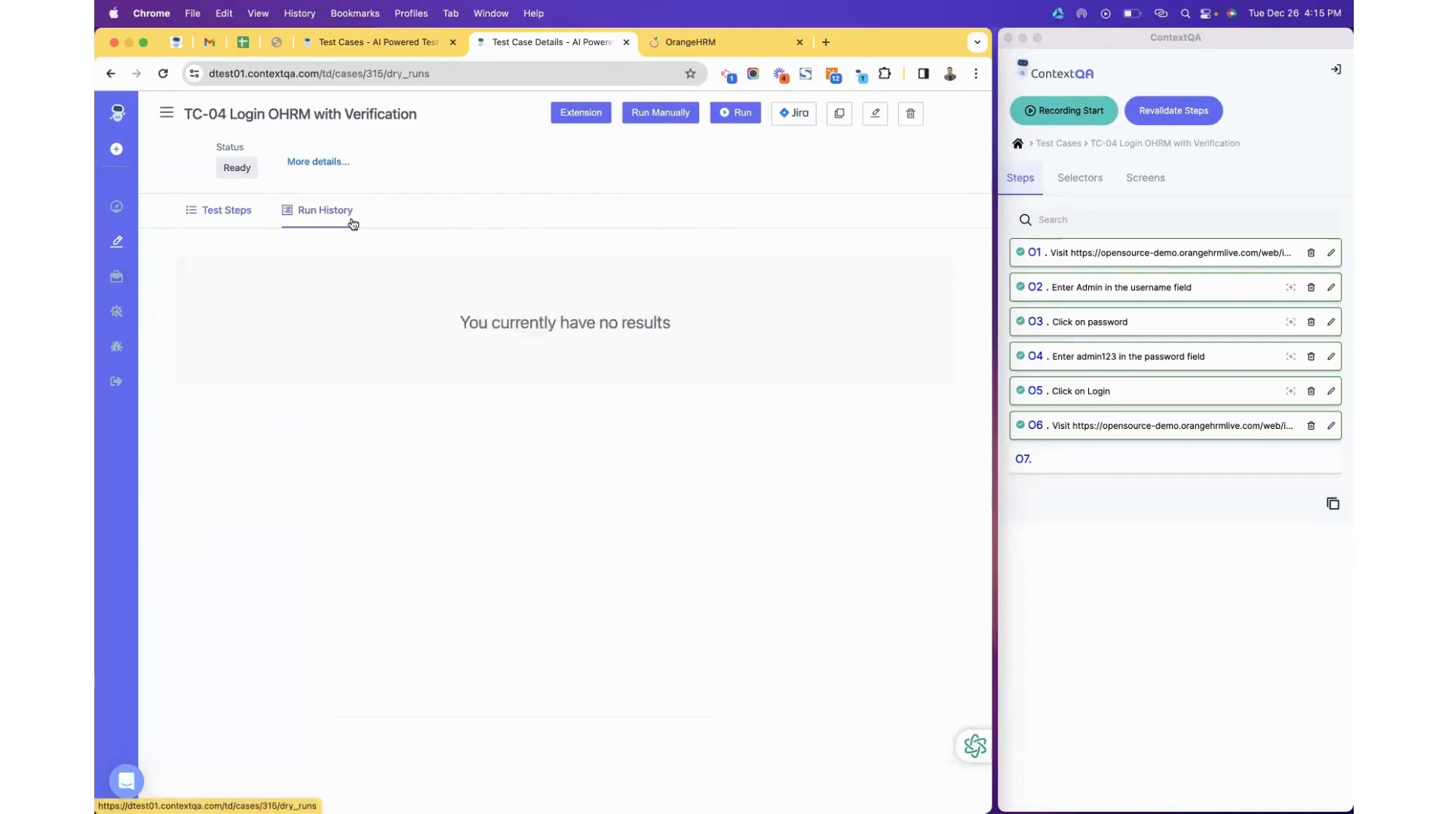
pyautogui.click(238, 217)
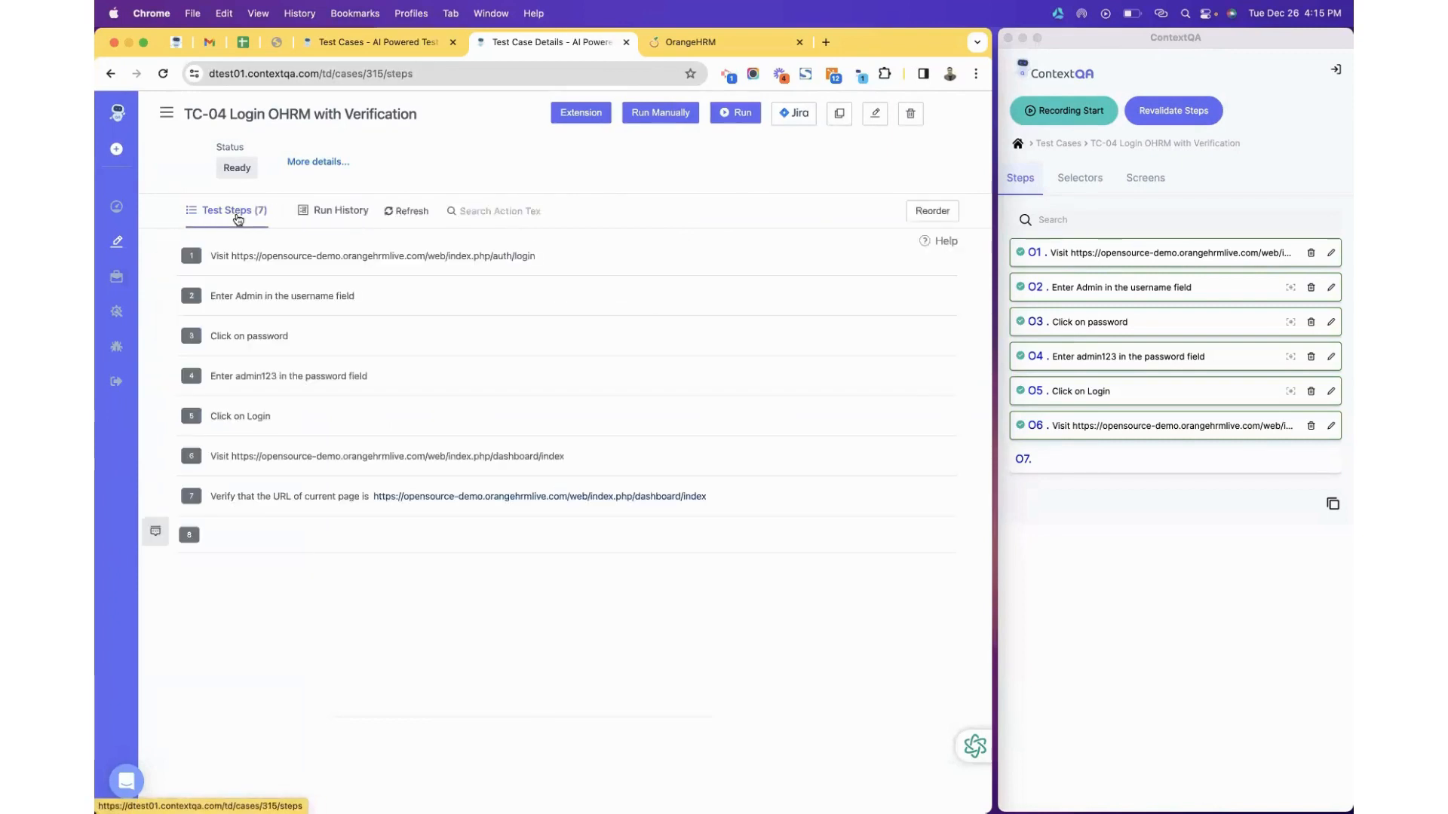
# Add a blank step 8 row below TC-04's seven steps and dismiss the step suggestions list.
pyautogui.click(347, 533)
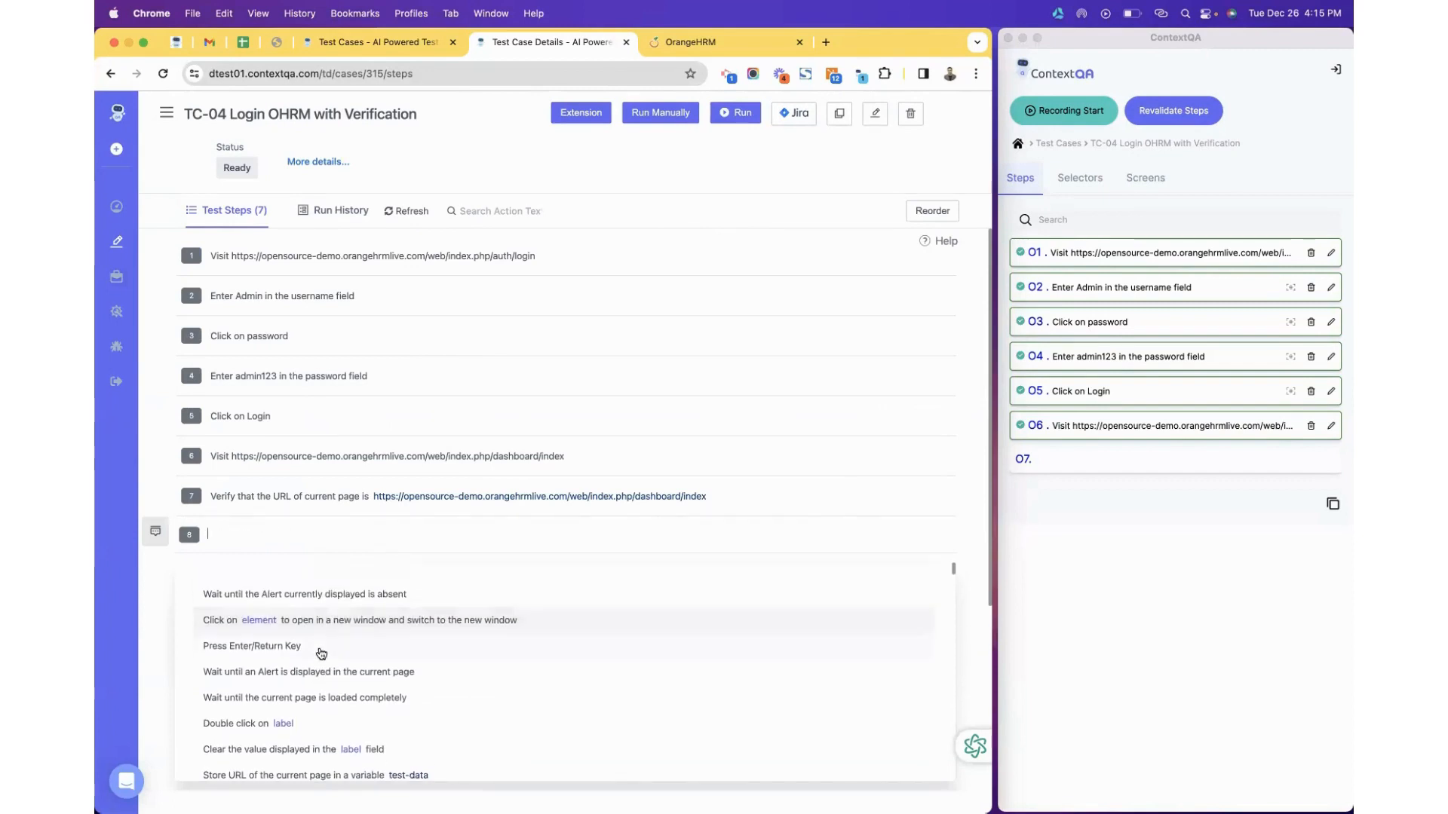
pyautogui.scroll(-10, 322, 654)
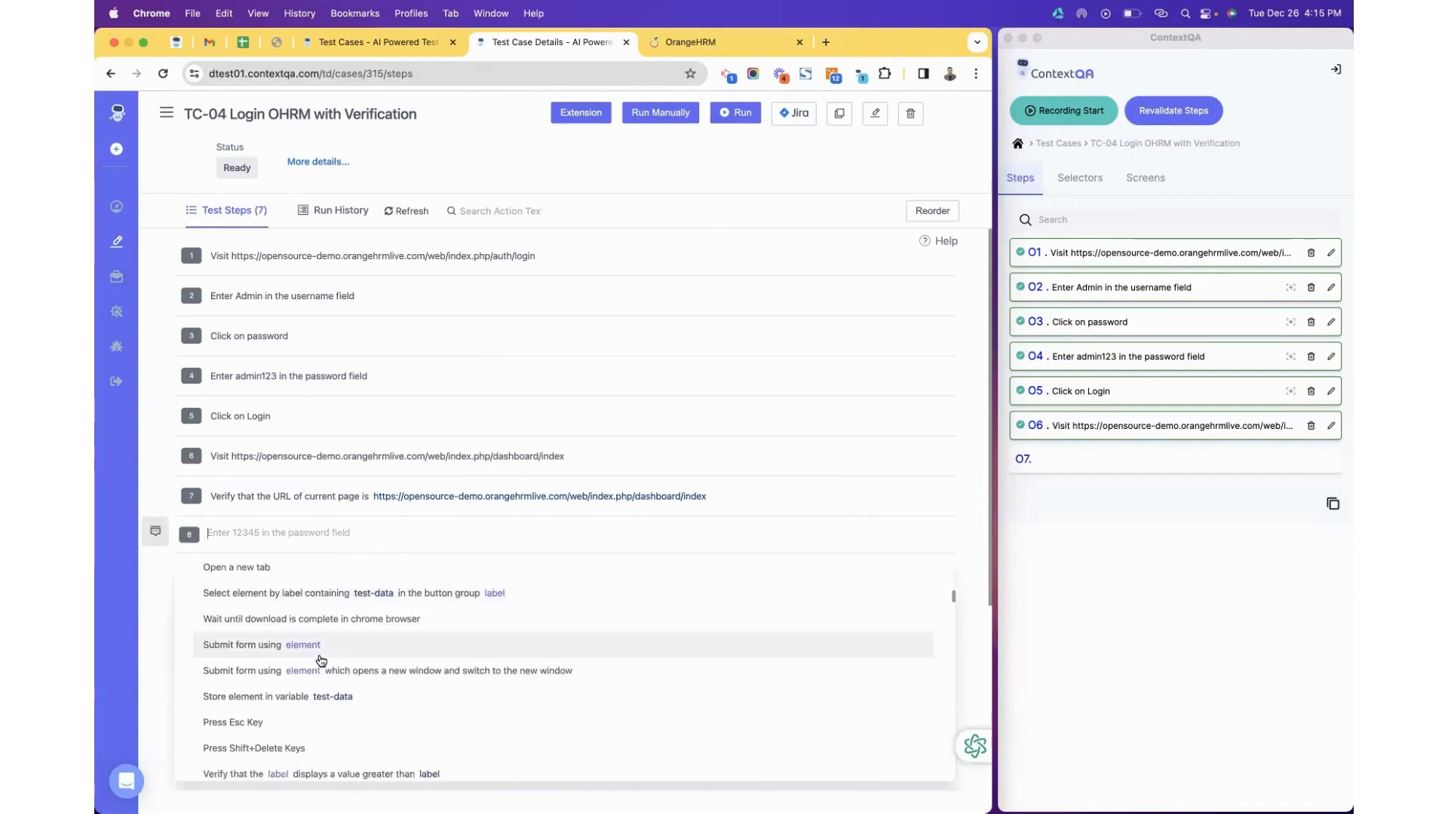
pyautogui.scroll(-8, 321, 662)
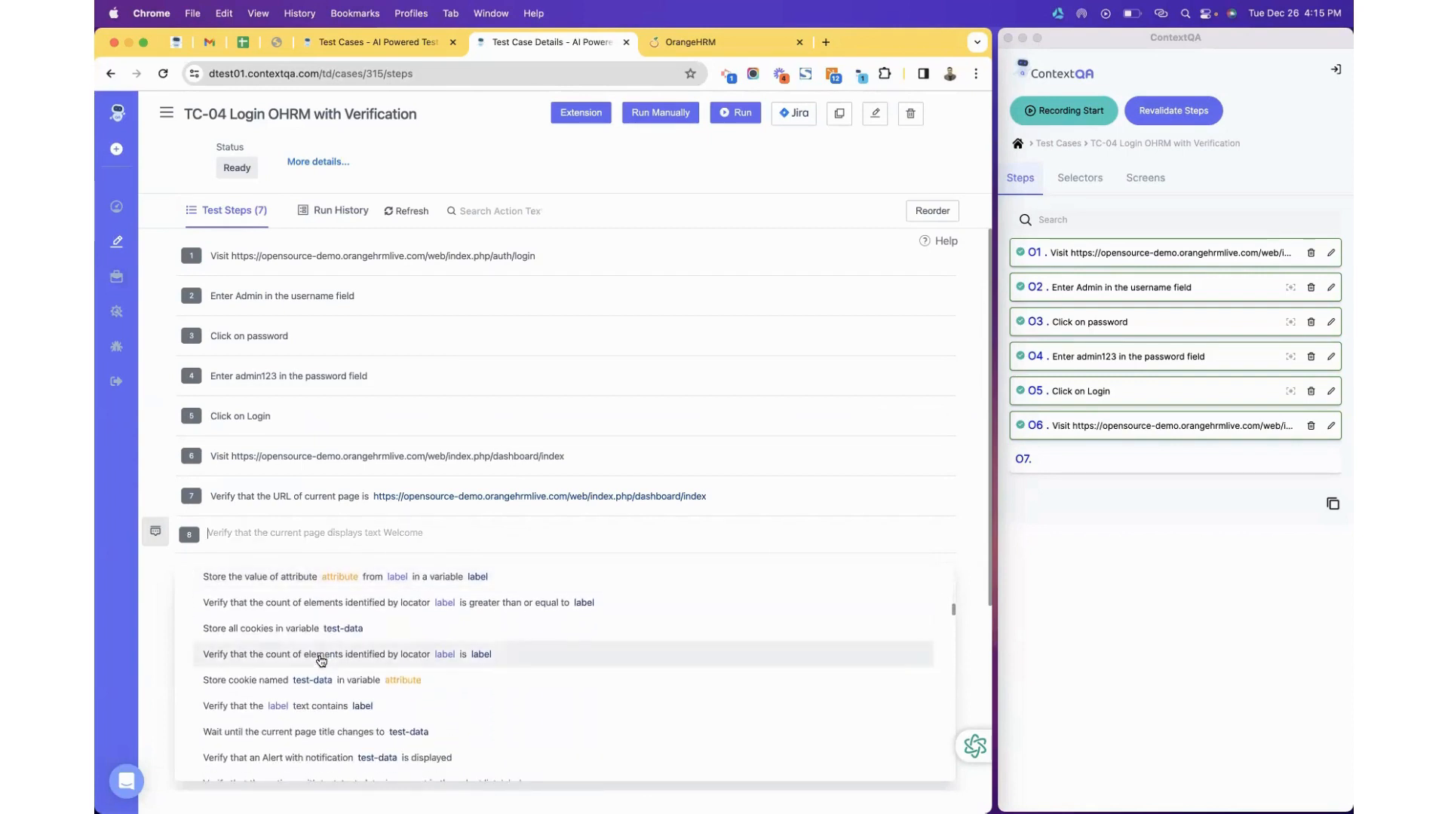
pyautogui.scroll(10, 321, 661)
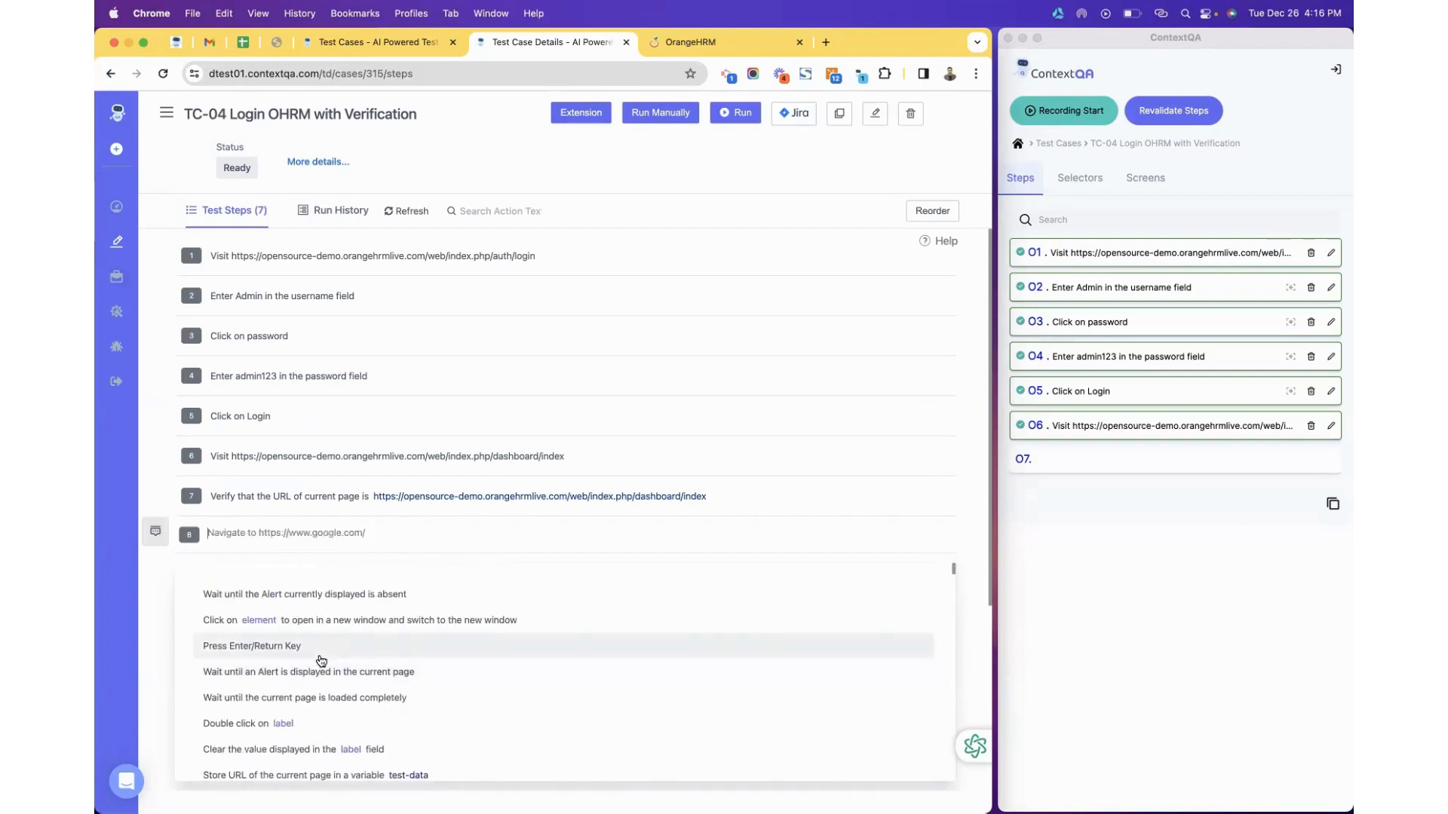
pyautogui.press('XF86AudioRaiseVolume')
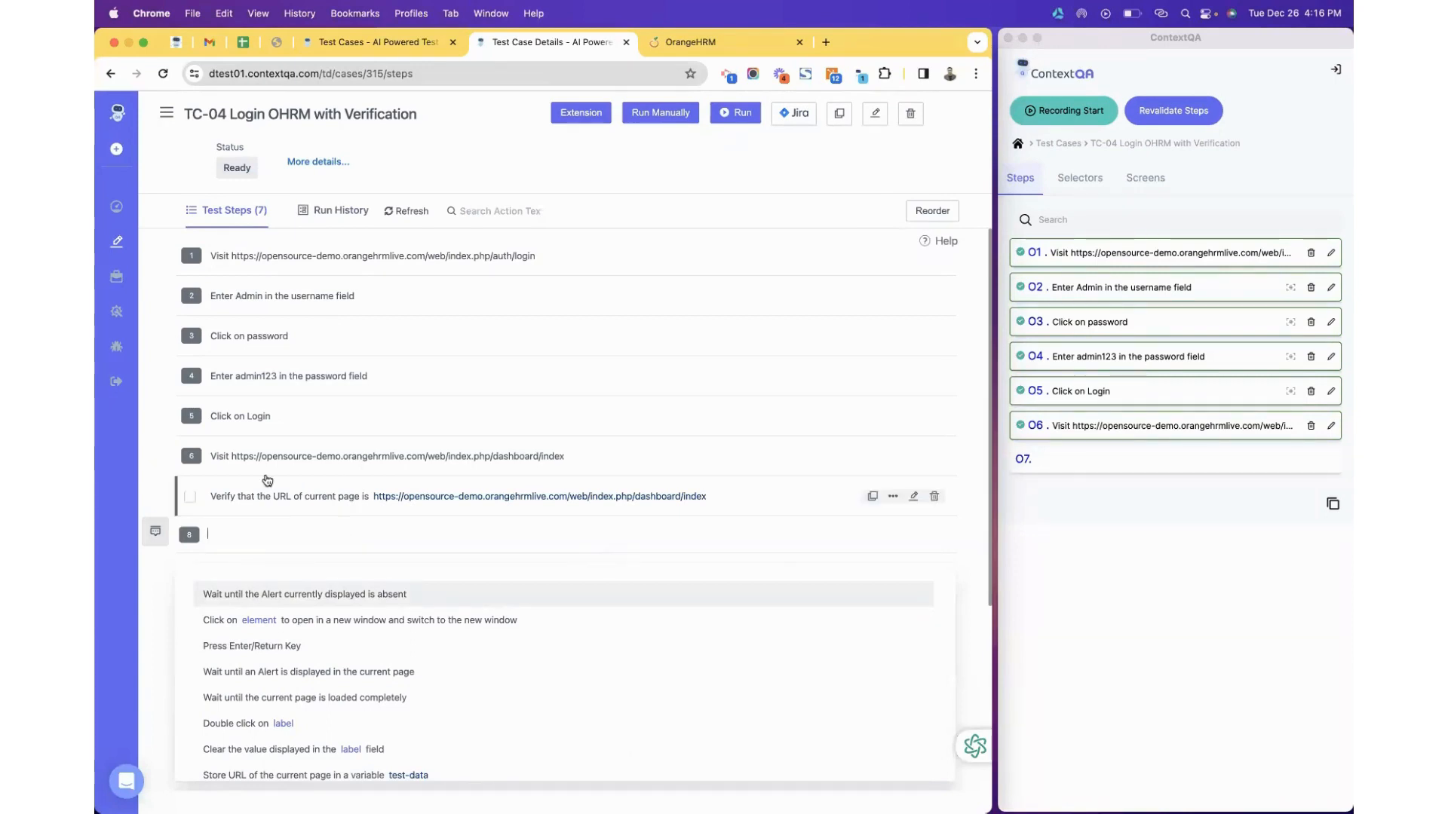
pyautogui.click(160, 595)
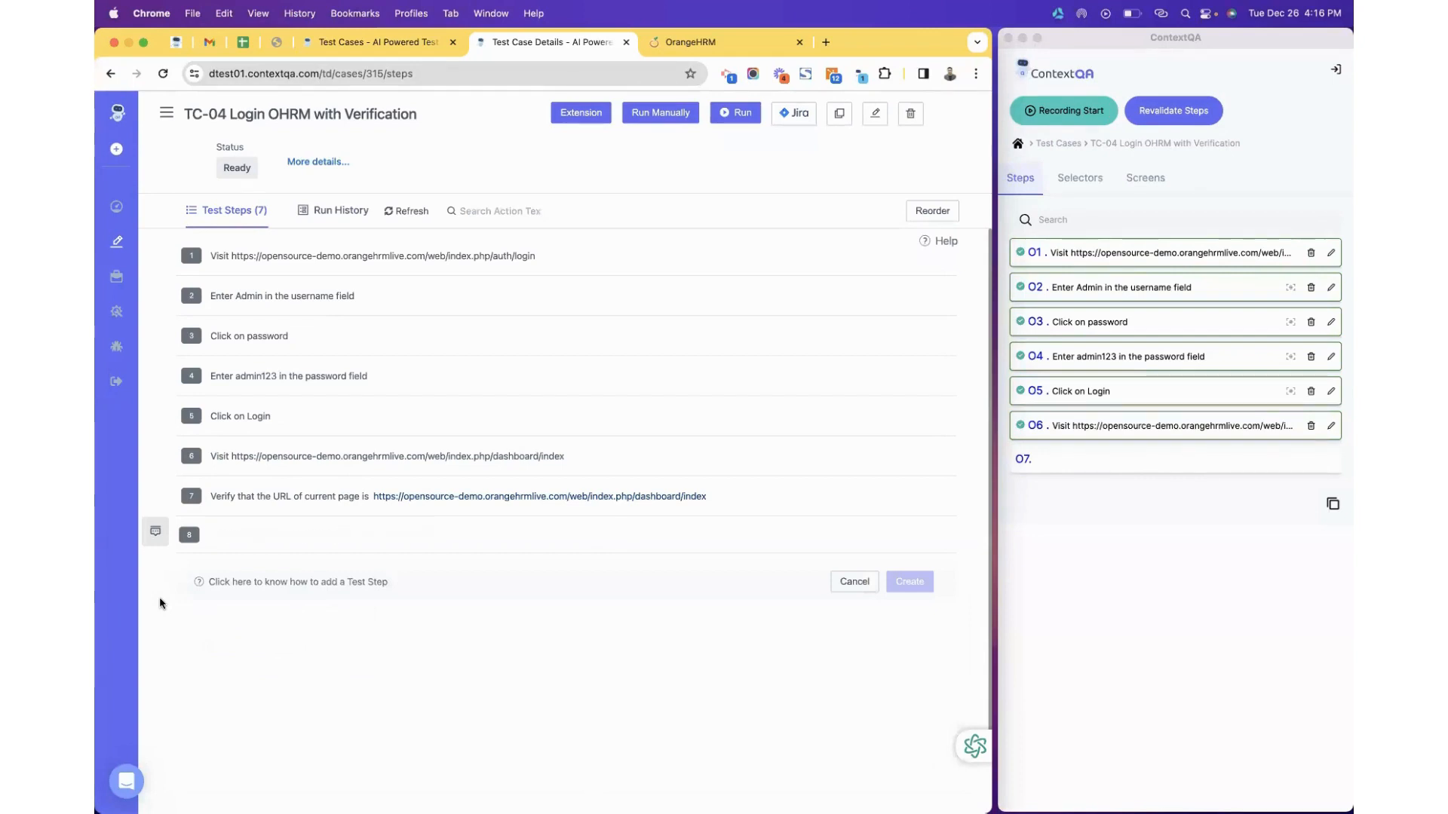
# Check TC-04's run history and widen the browser page over the side panel.
pyautogui.click(319, 211)
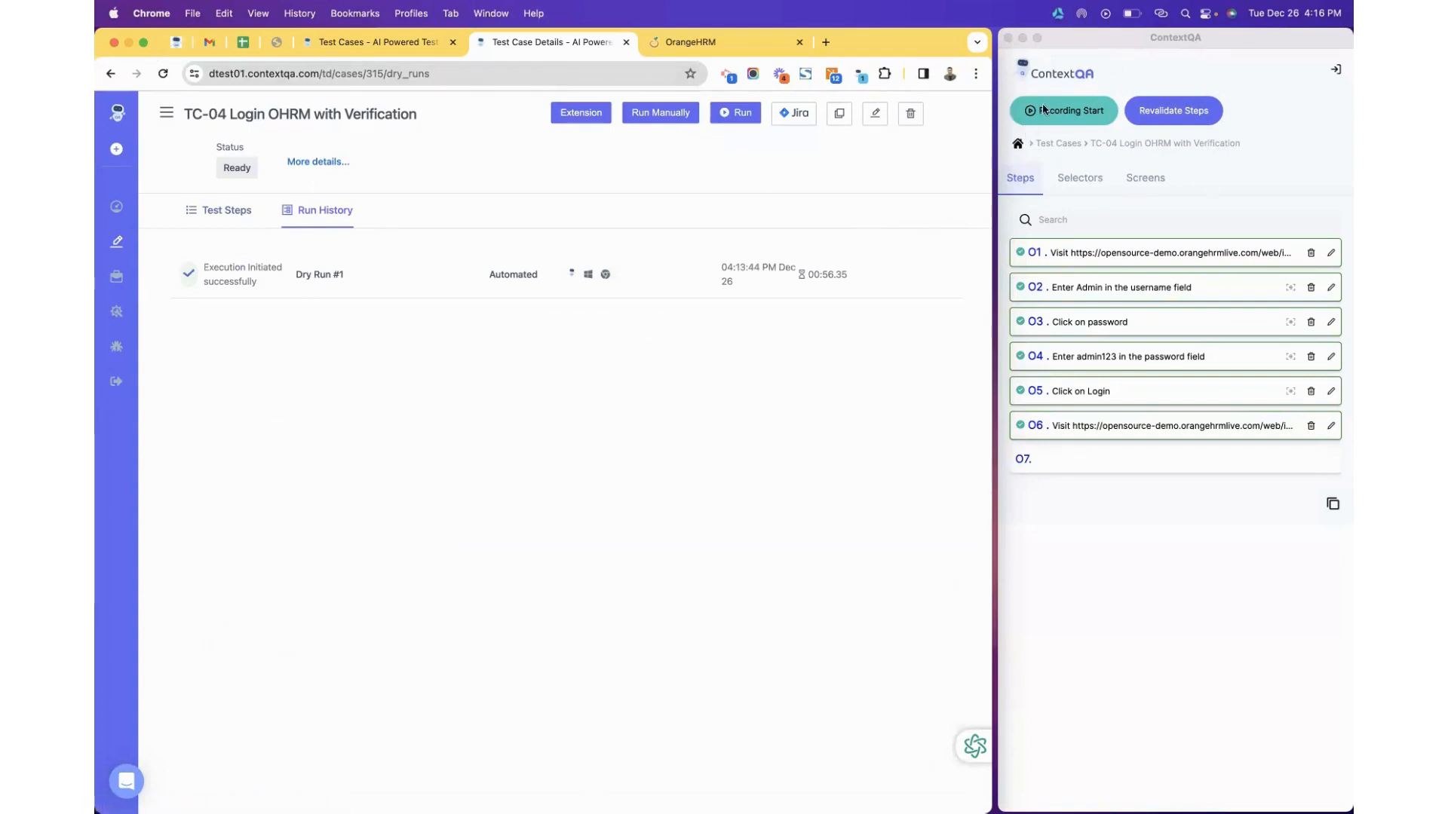
pyautogui.moveTo(995, 122); pyautogui.dragTo(1340, 112)
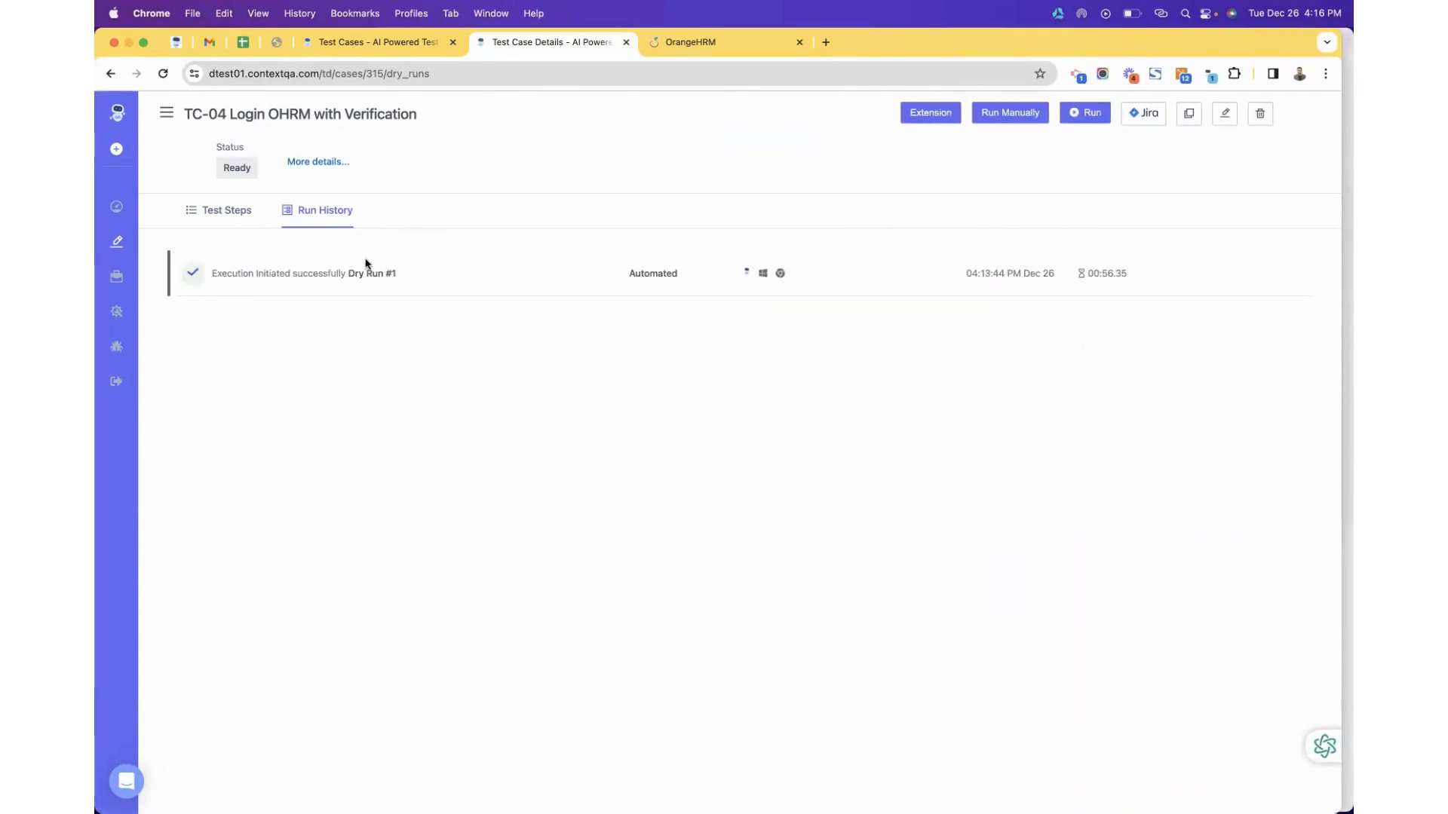
pyautogui.click(202, 211)
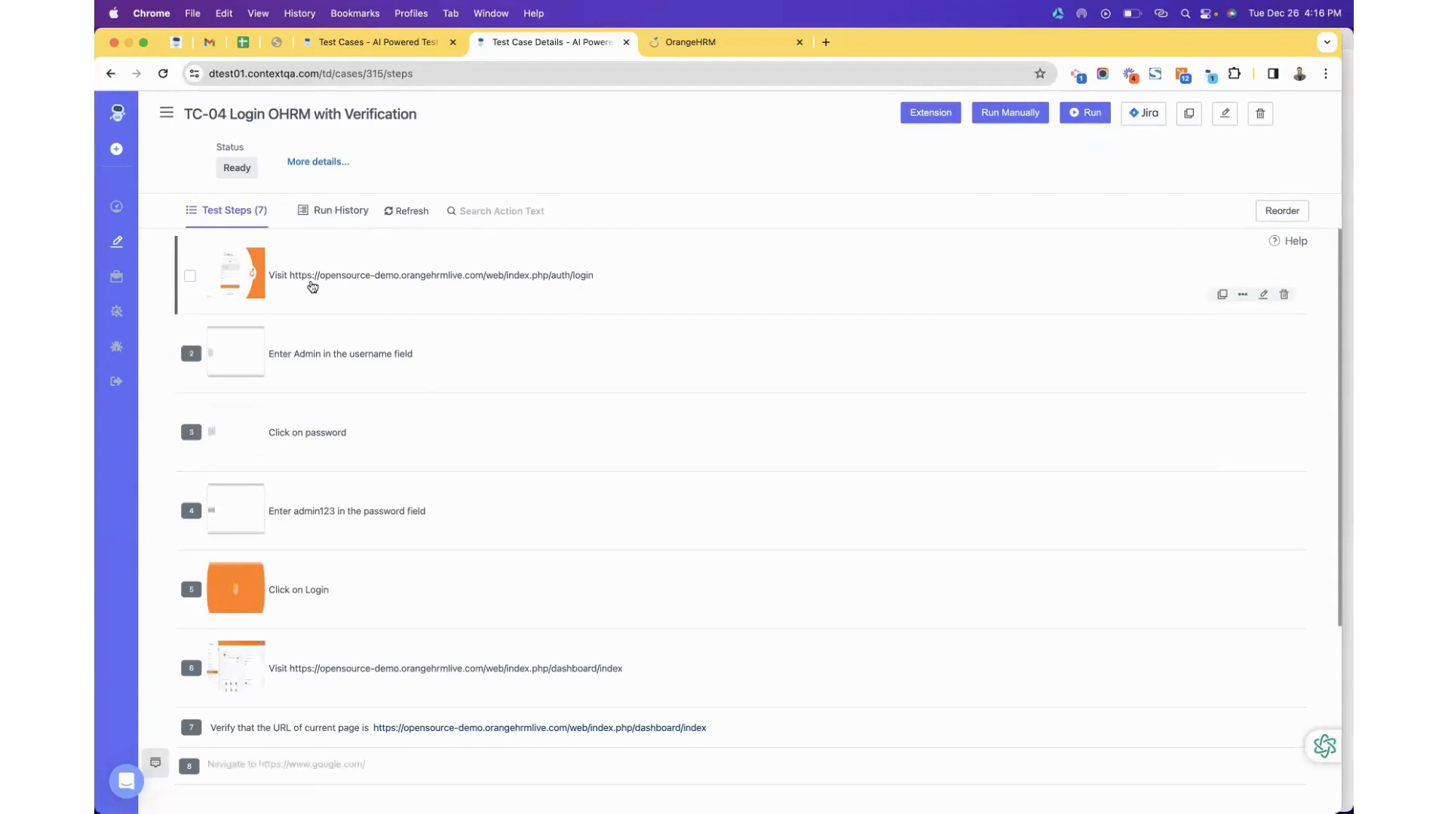
# Preview the screenshots for steps 1, 2 and 6, then open Dry Run #1's results.
pyautogui.click(248, 280)
pyautogui.click(227, 381)
pyautogui.click(232, 373)
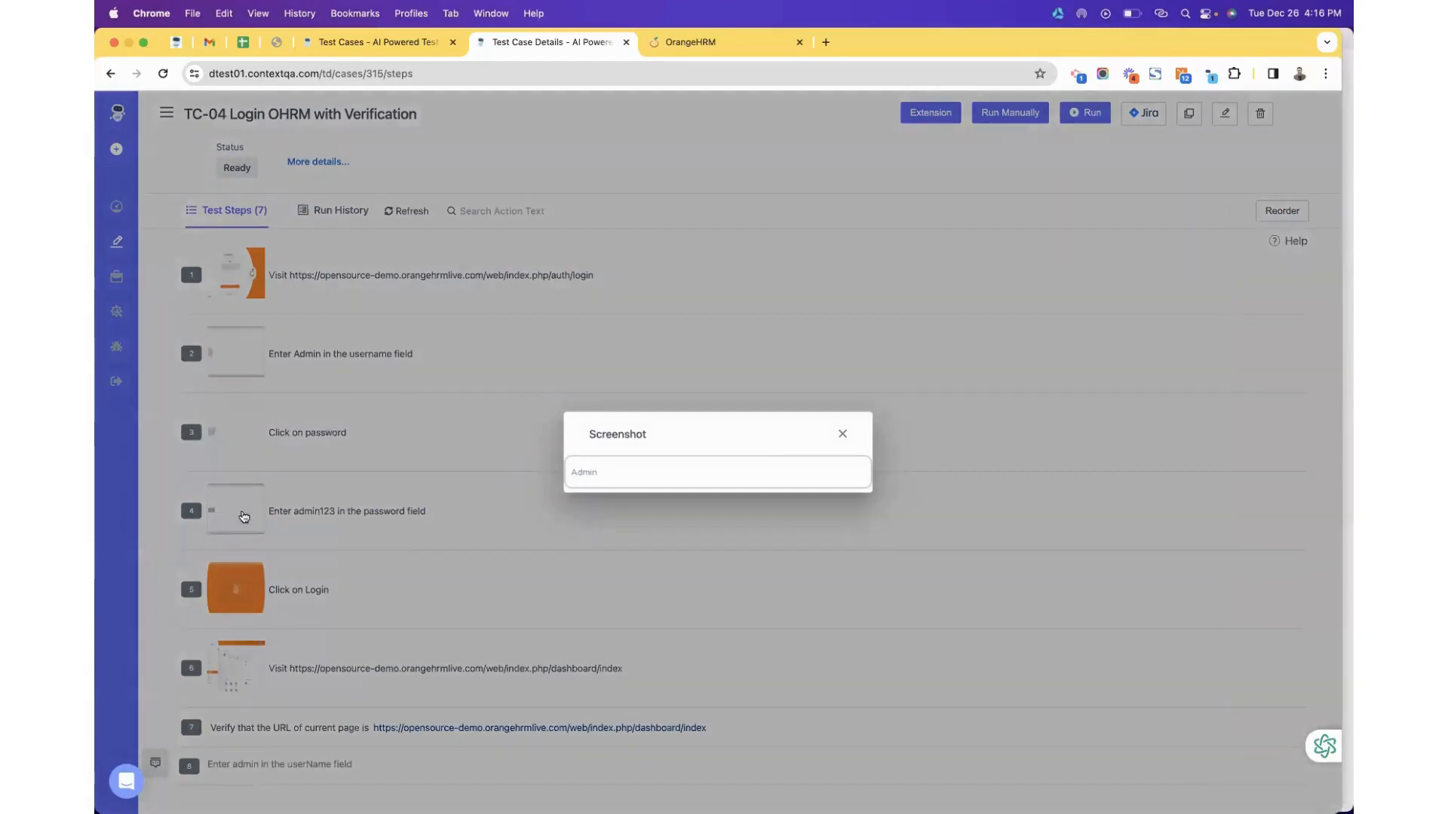
pyautogui.click(242, 518)
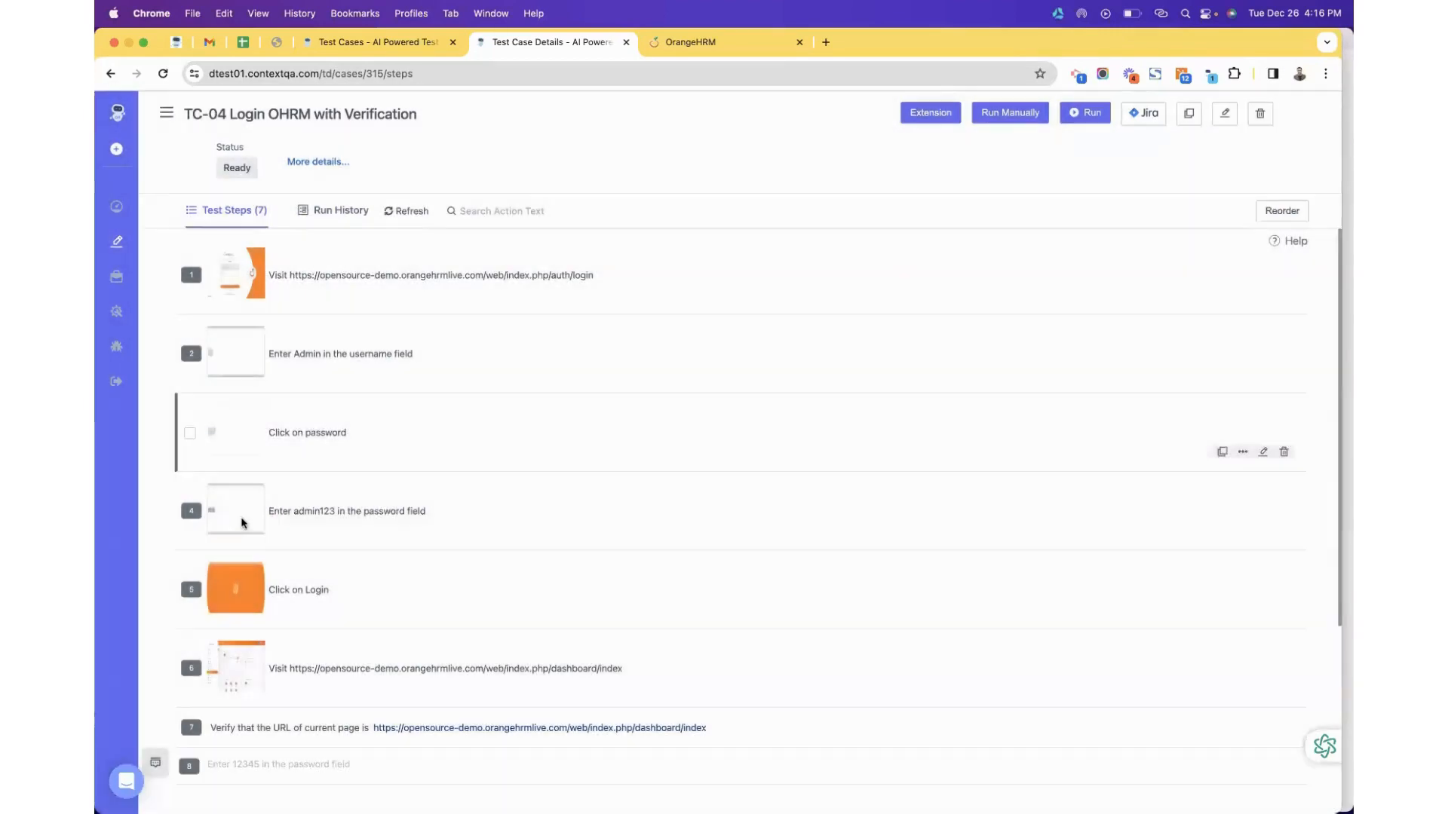
pyautogui.scroll(-3, 242, 522)
pyautogui.click(214, 490)
pyautogui.click(214, 490)
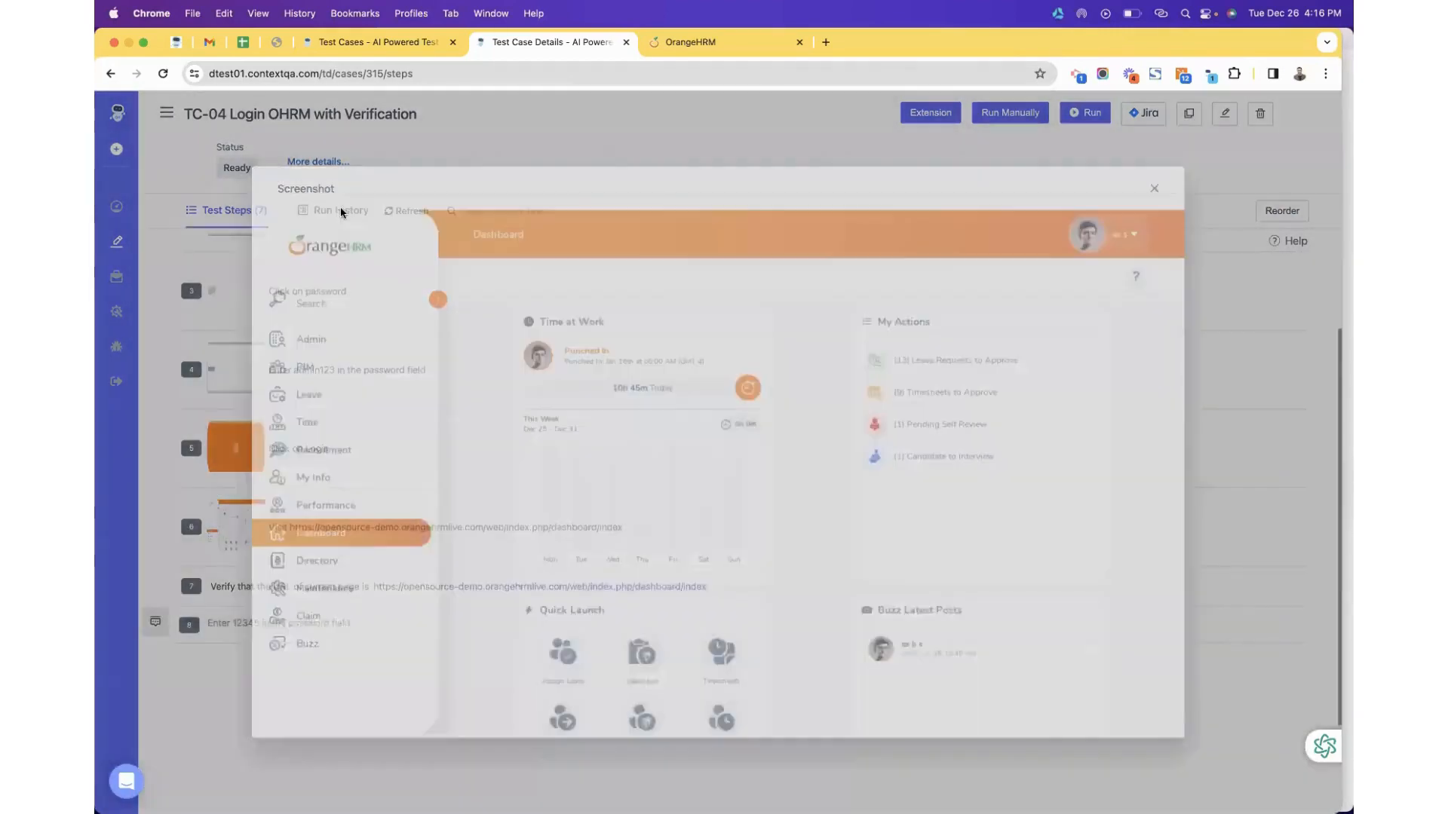
pyautogui.click(331, 219)
pyautogui.click(301, 274)
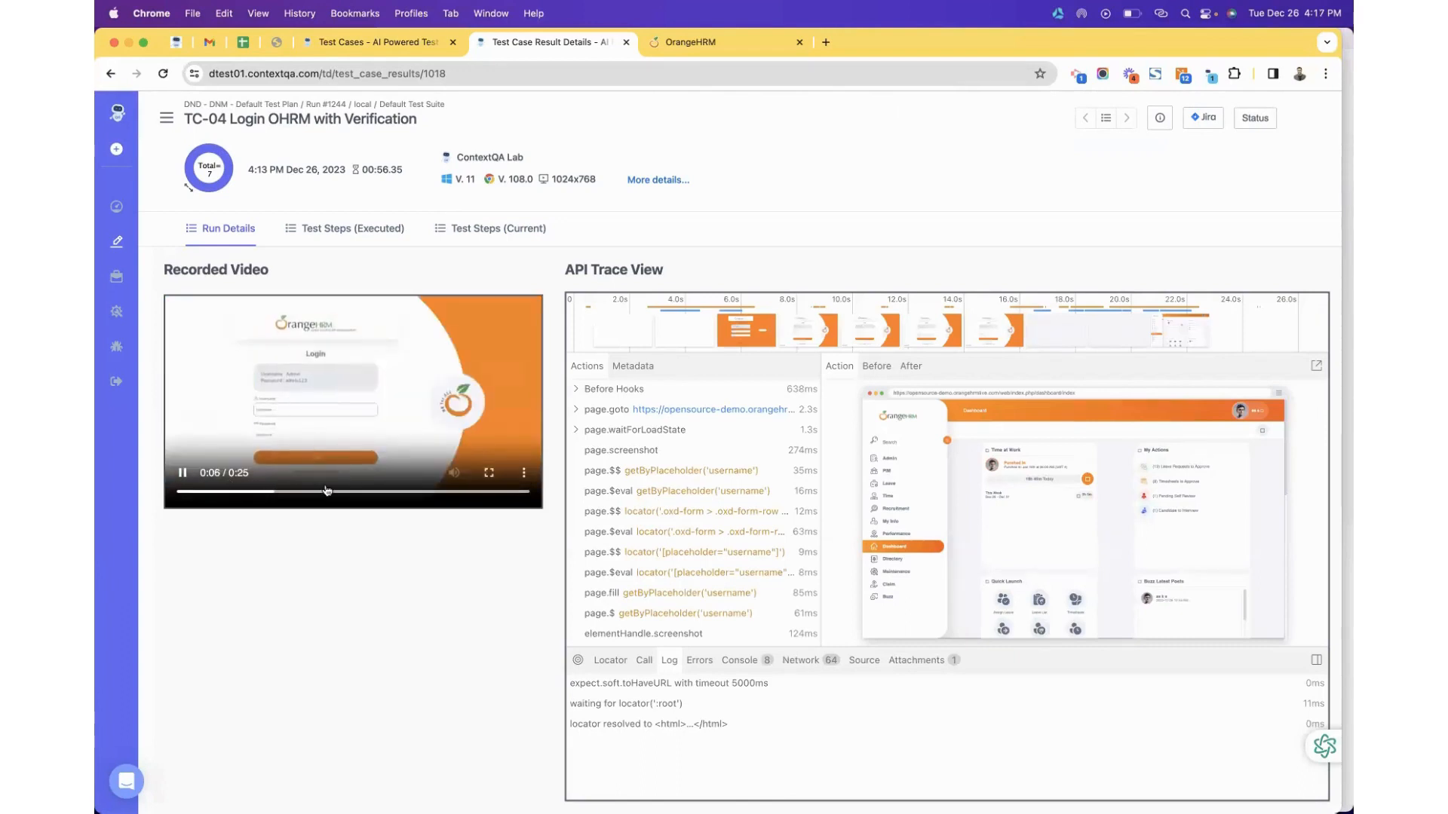
# Seek Dry Run #1's video to 0:14, inspect trace actions, then list the seven executed steps.
pyautogui.click(376, 492)
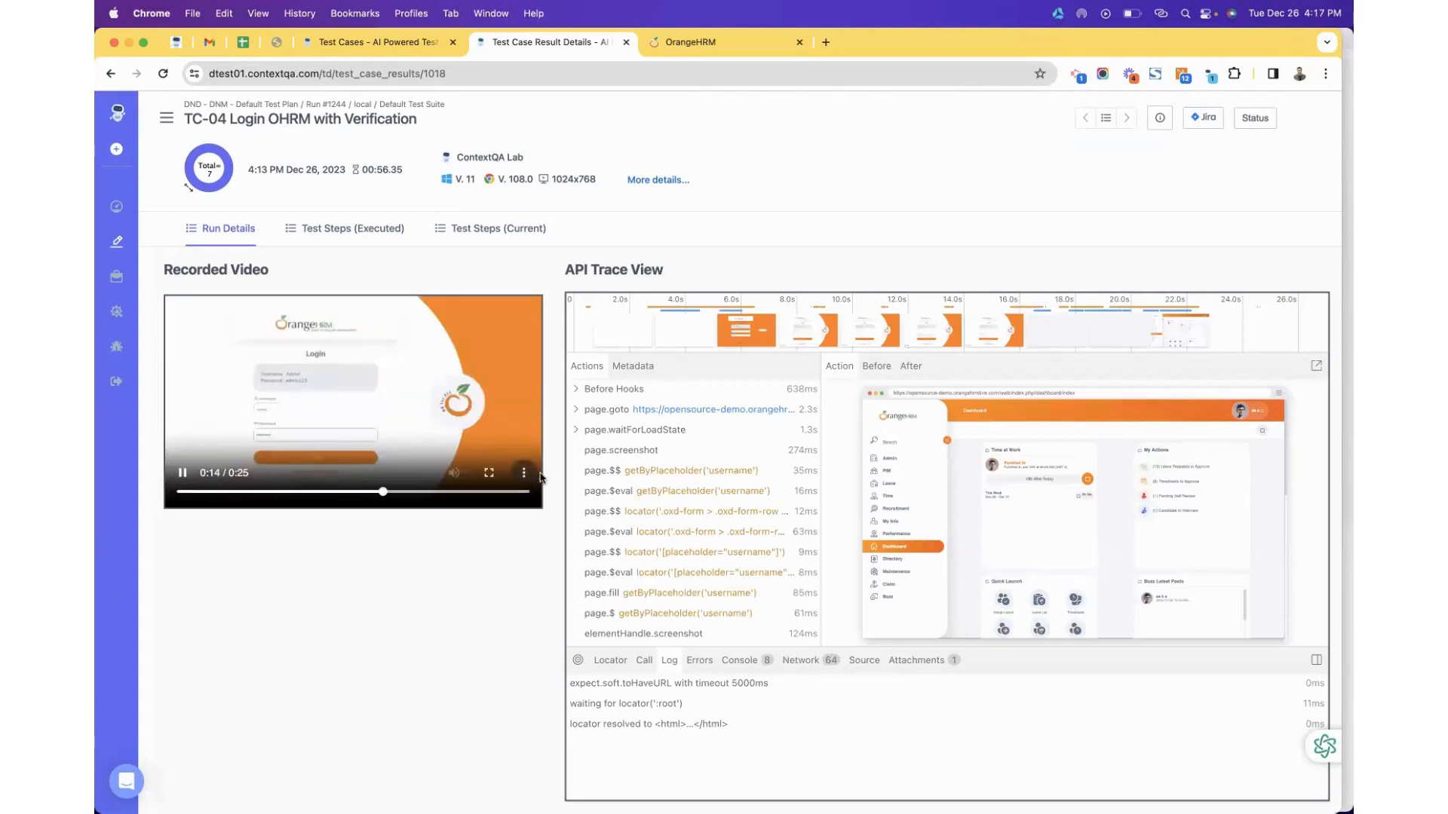
pyautogui.click(781, 638)
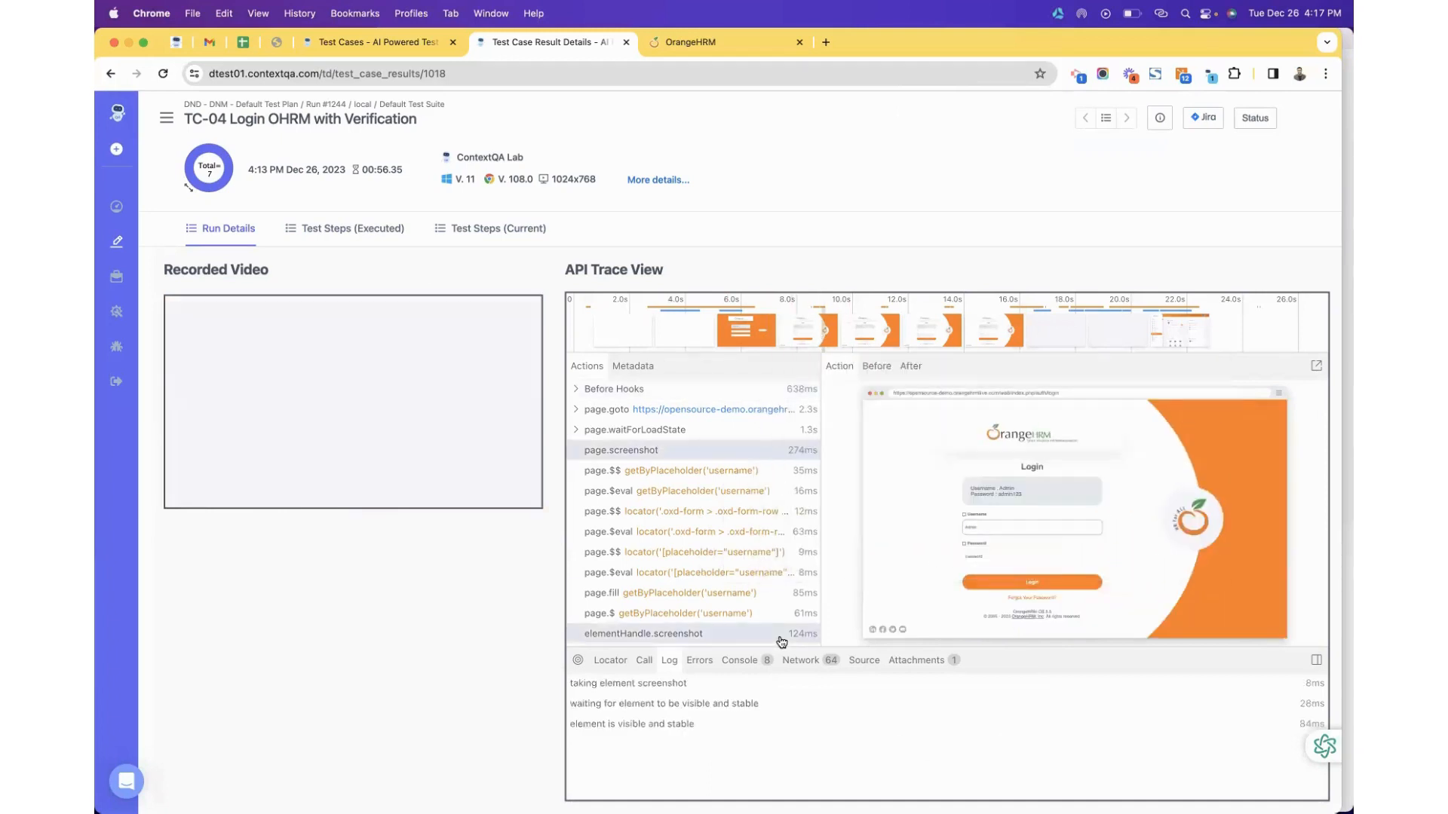
pyautogui.click(884, 324)
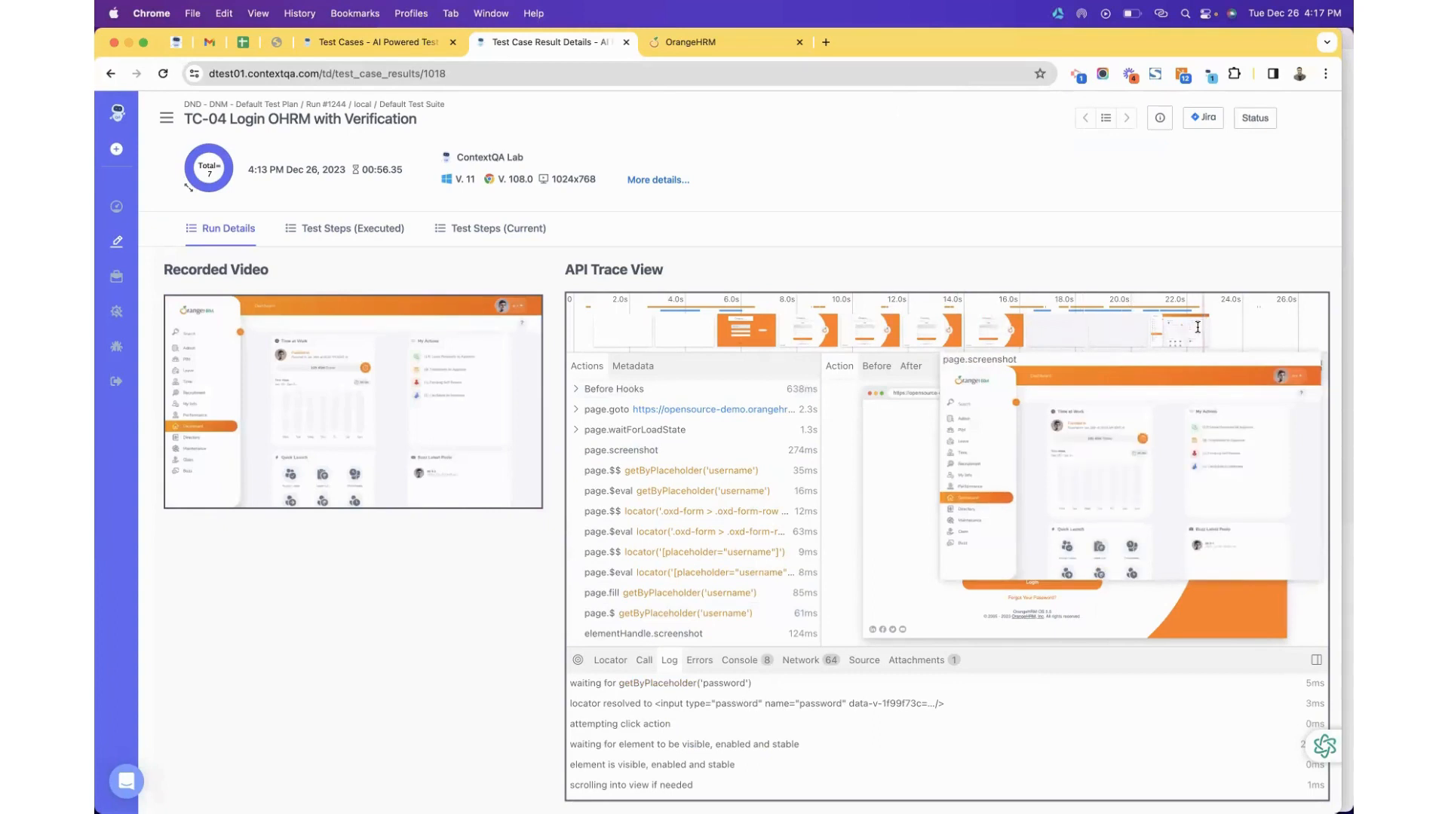
pyautogui.click(389, 228)
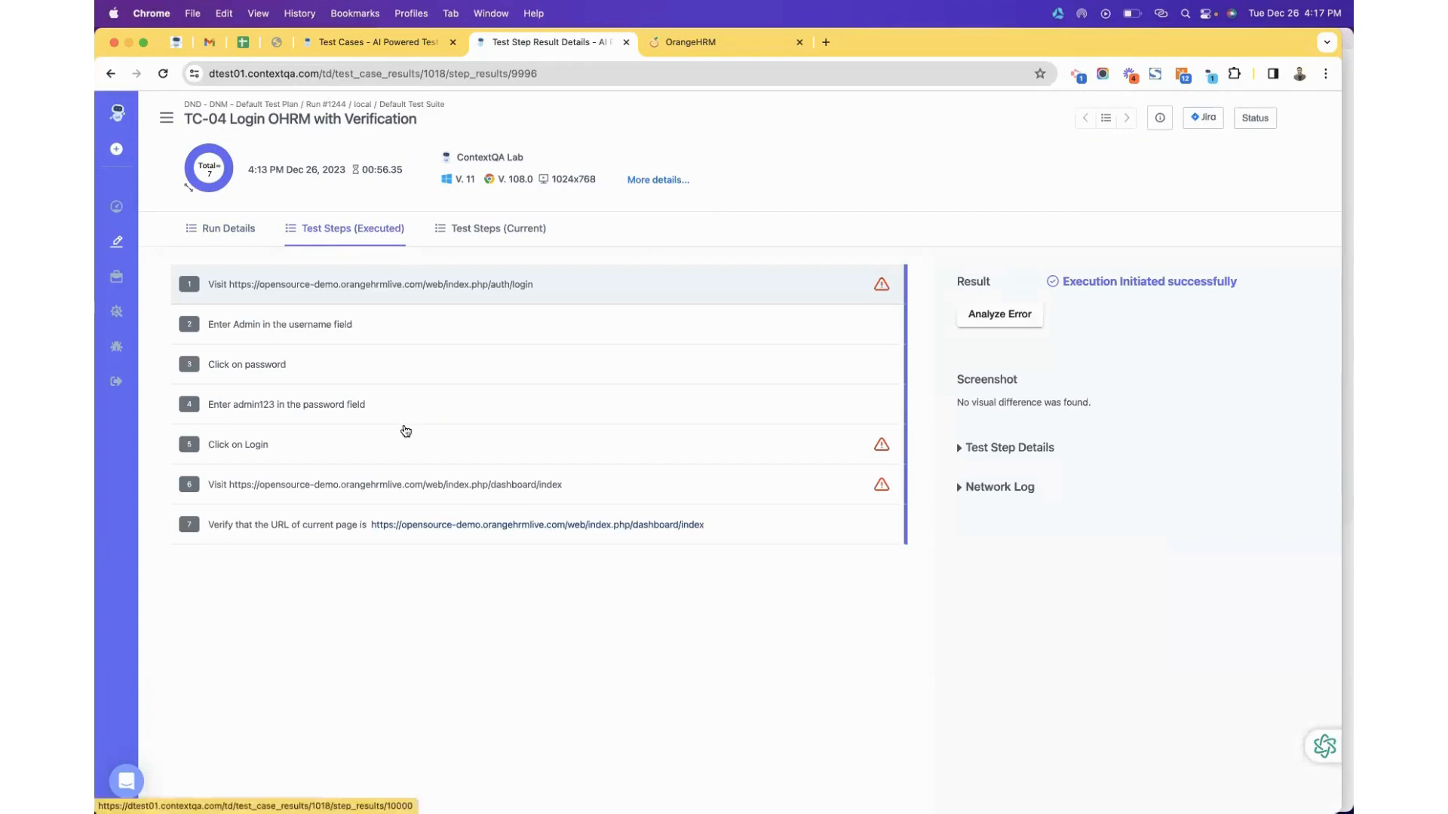
# Review the executed results of steps 4, 5, 6 and 7, settling on step 6.
pyautogui.click(962, 487)
pyautogui.scroll(-5, 1009, 623)
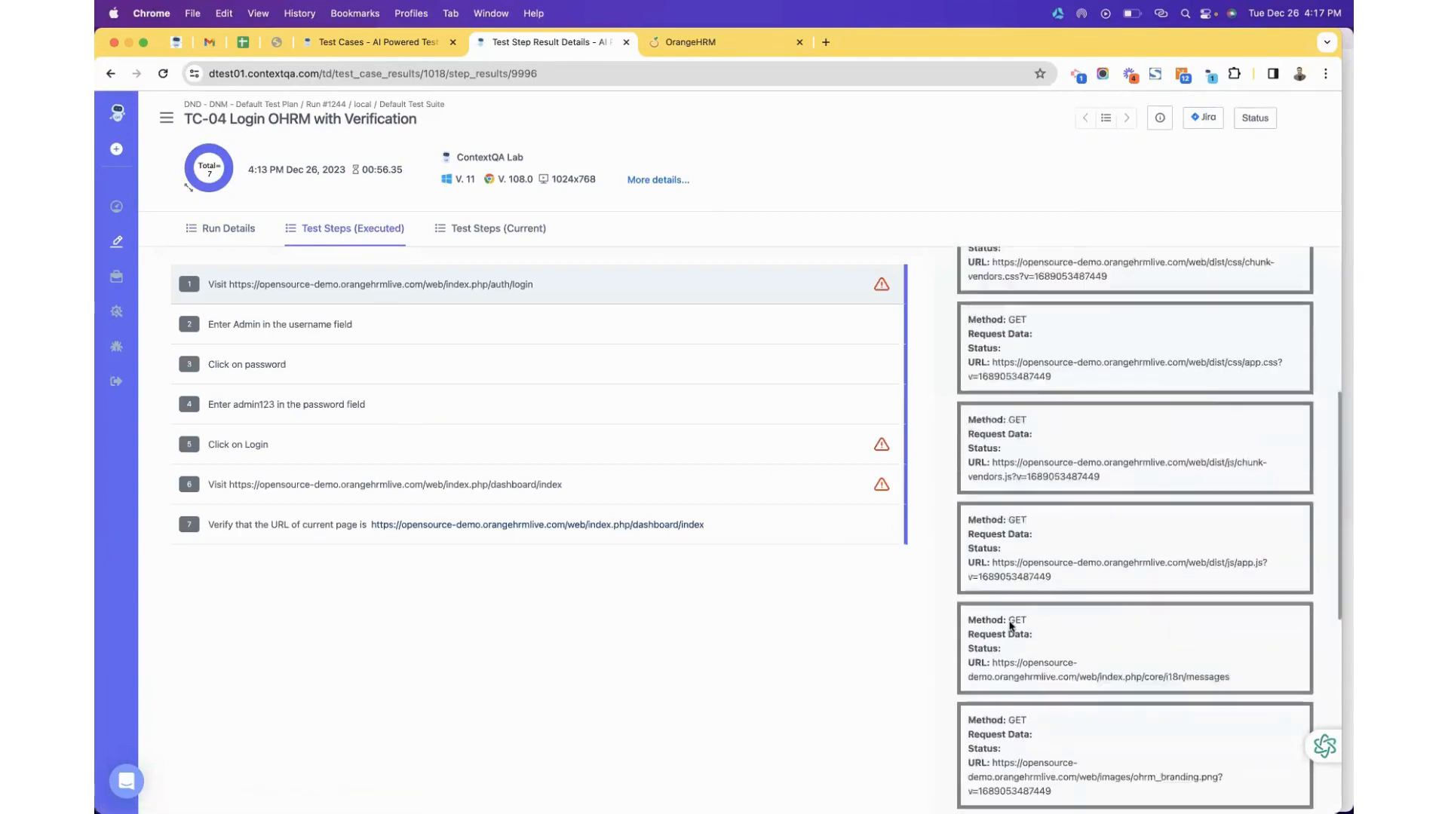
pyautogui.click(768, 395)
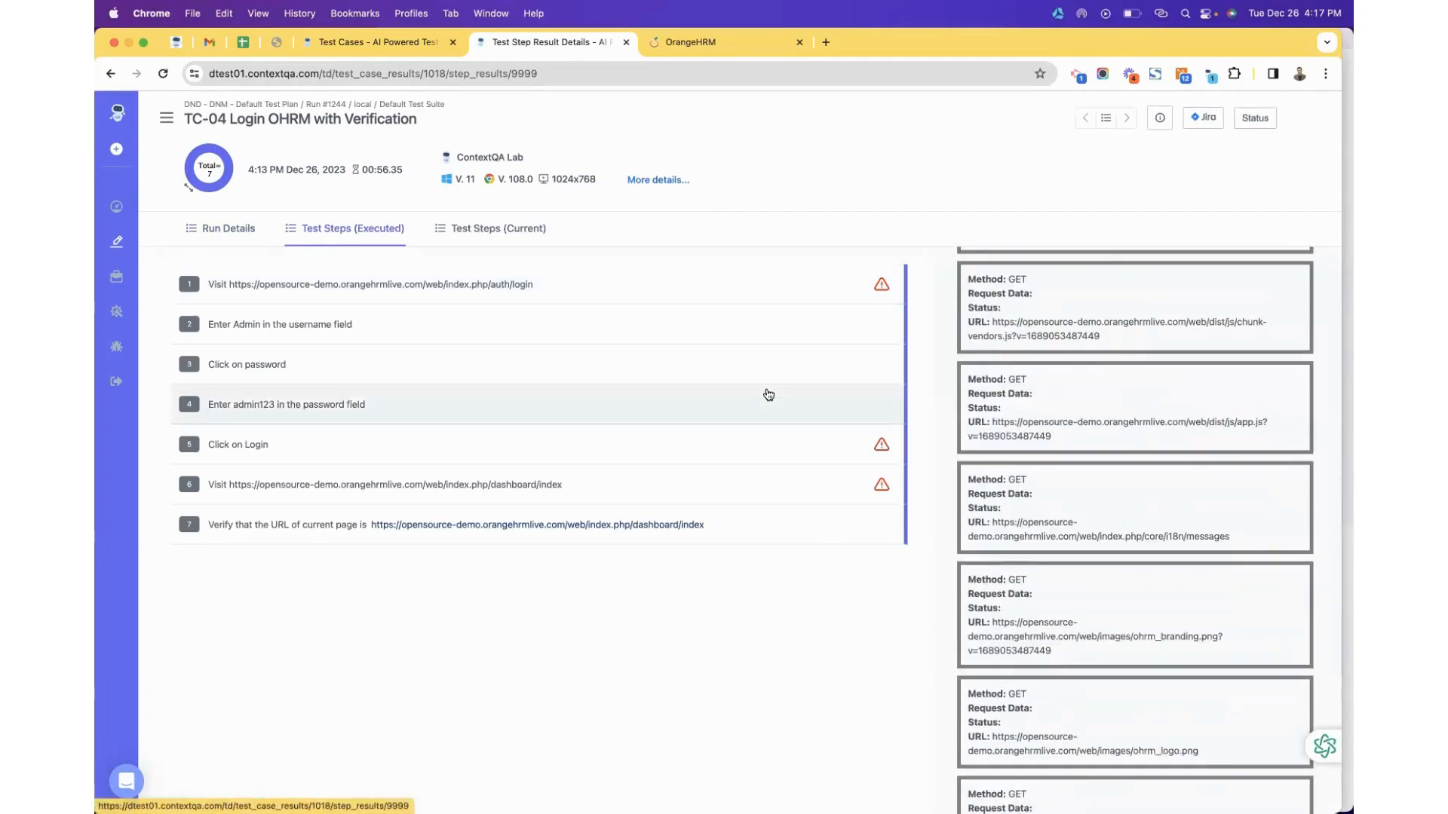
pyautogui.click(779, 450)
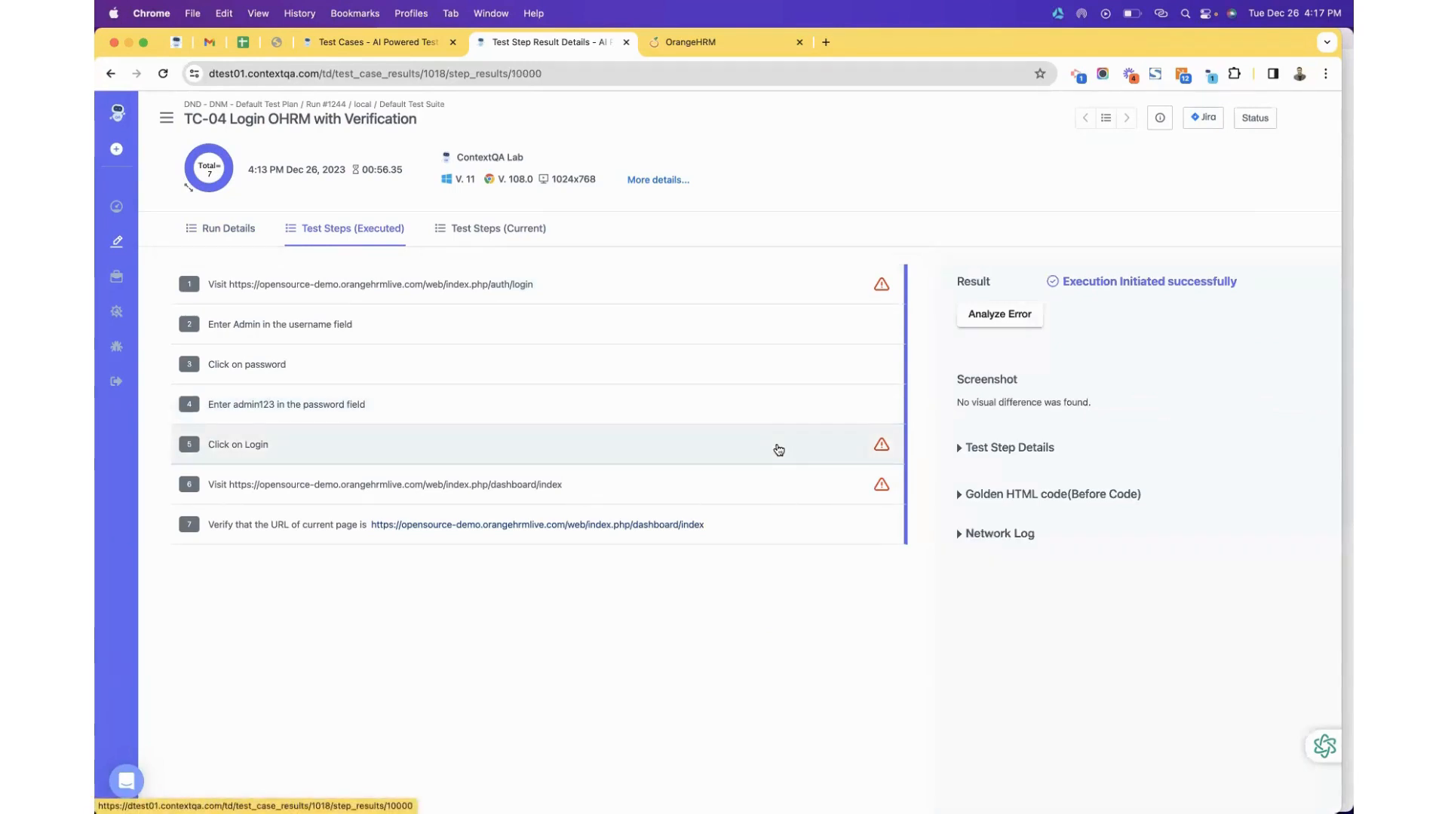
pyautogui.click(750, 487)
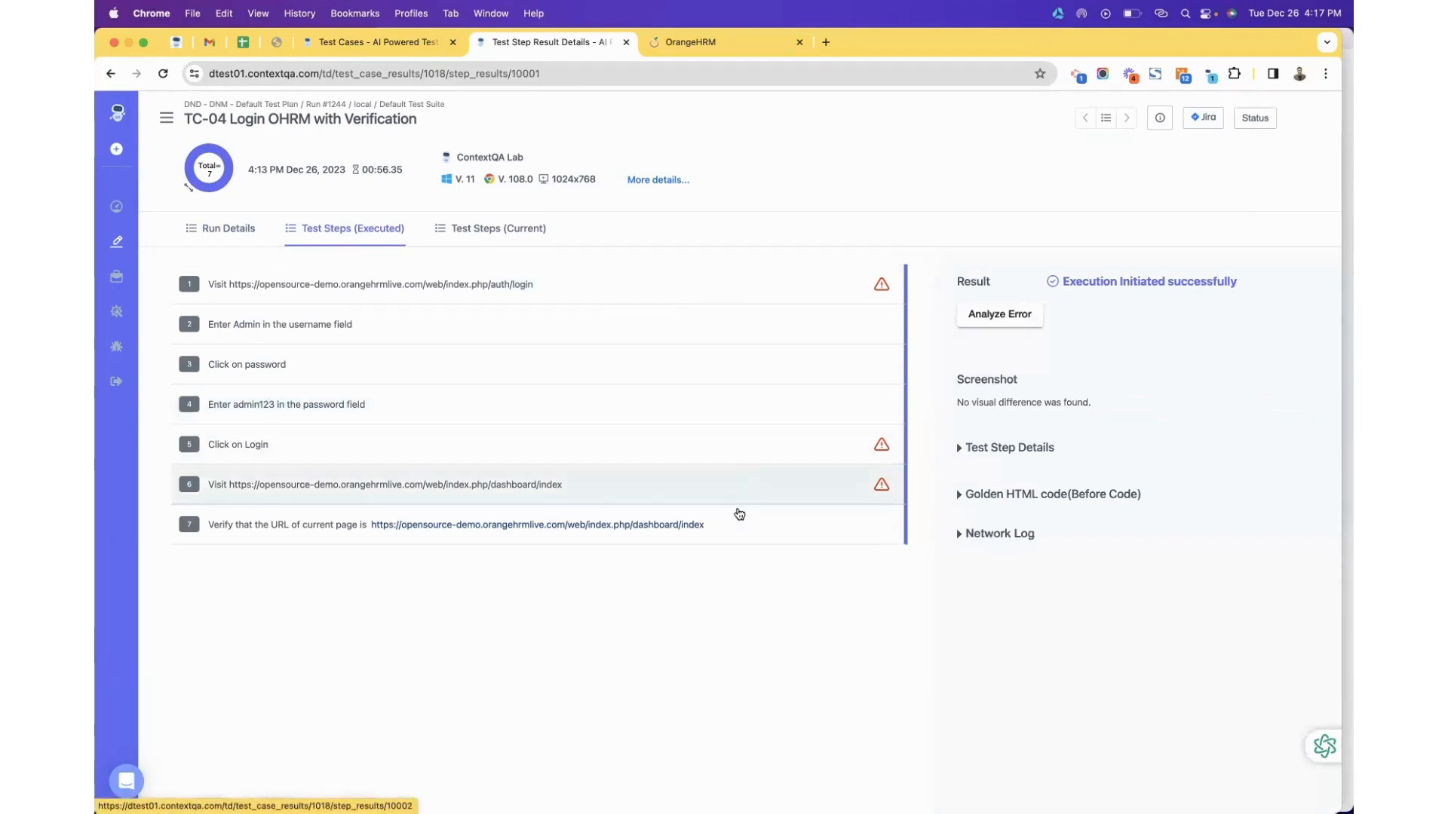
pyautogui.click(739, 514)
pyautogui.click(754, 488)
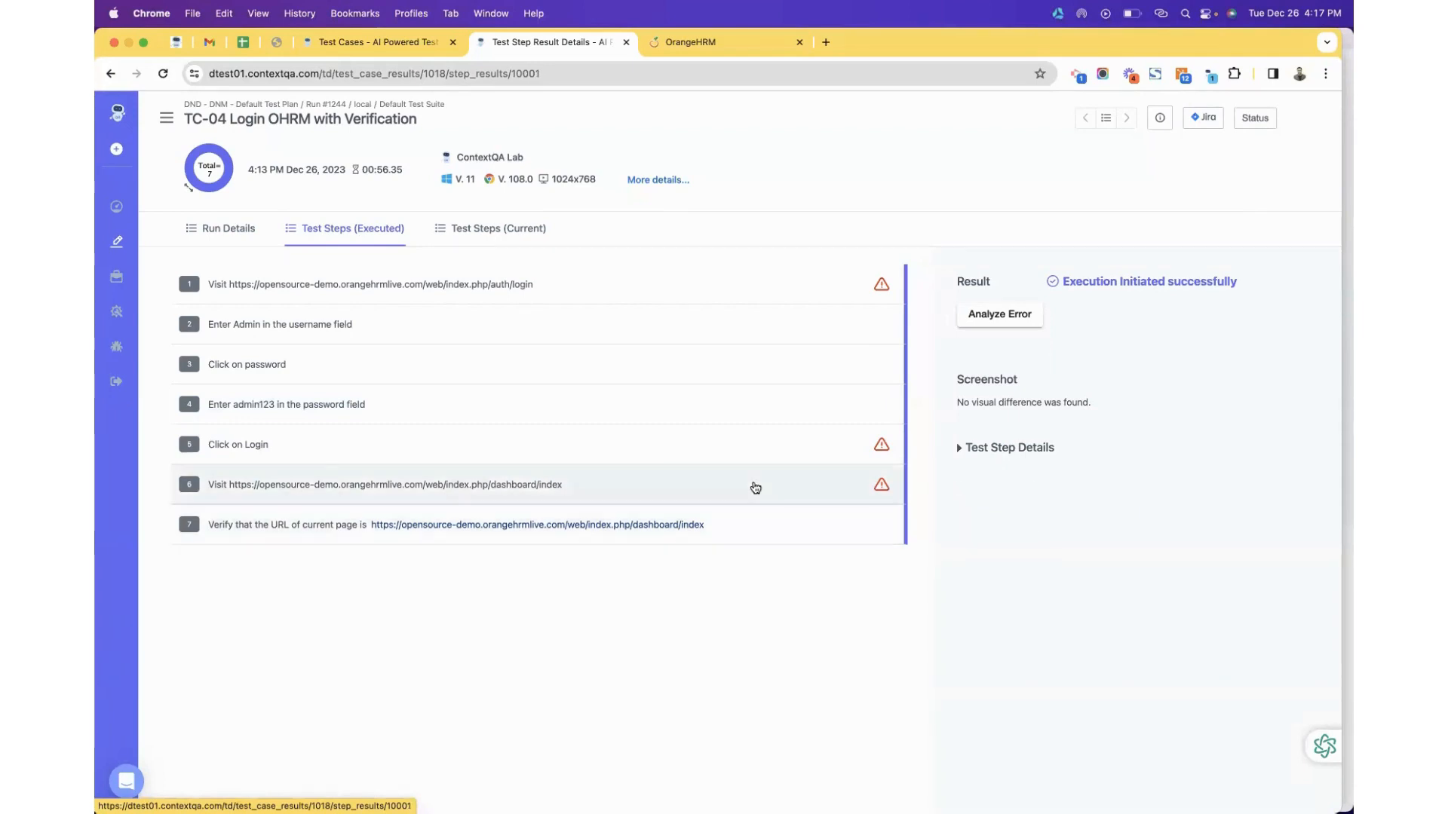
# Expand the console log errors, select the YouTube framing error text, and return to Run Details.
pyautogui.click(976, 487)
pyautogui.scroll(-4, 1002, 548)
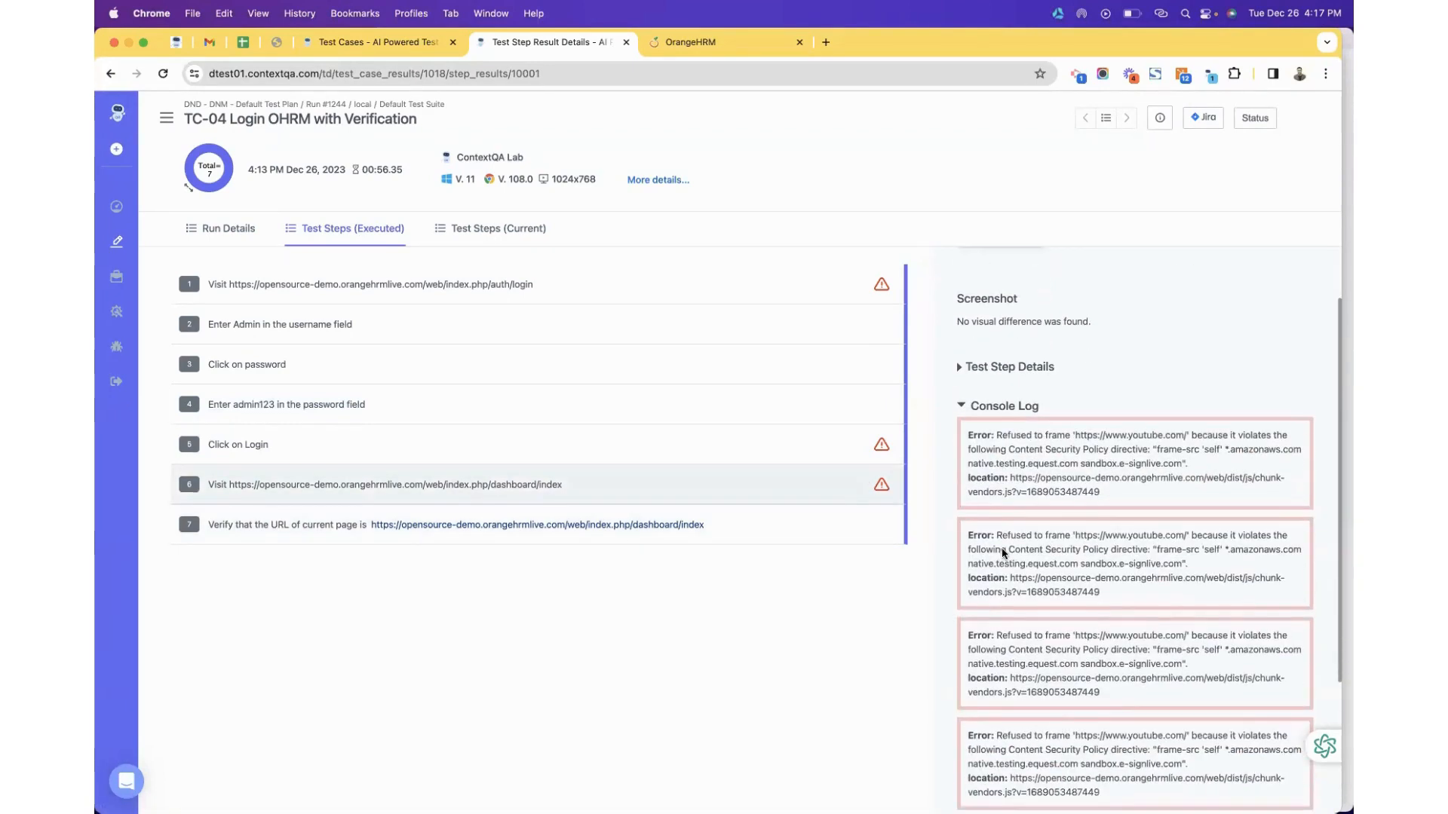
pyautogui.scroll(-2, 1002, 550)
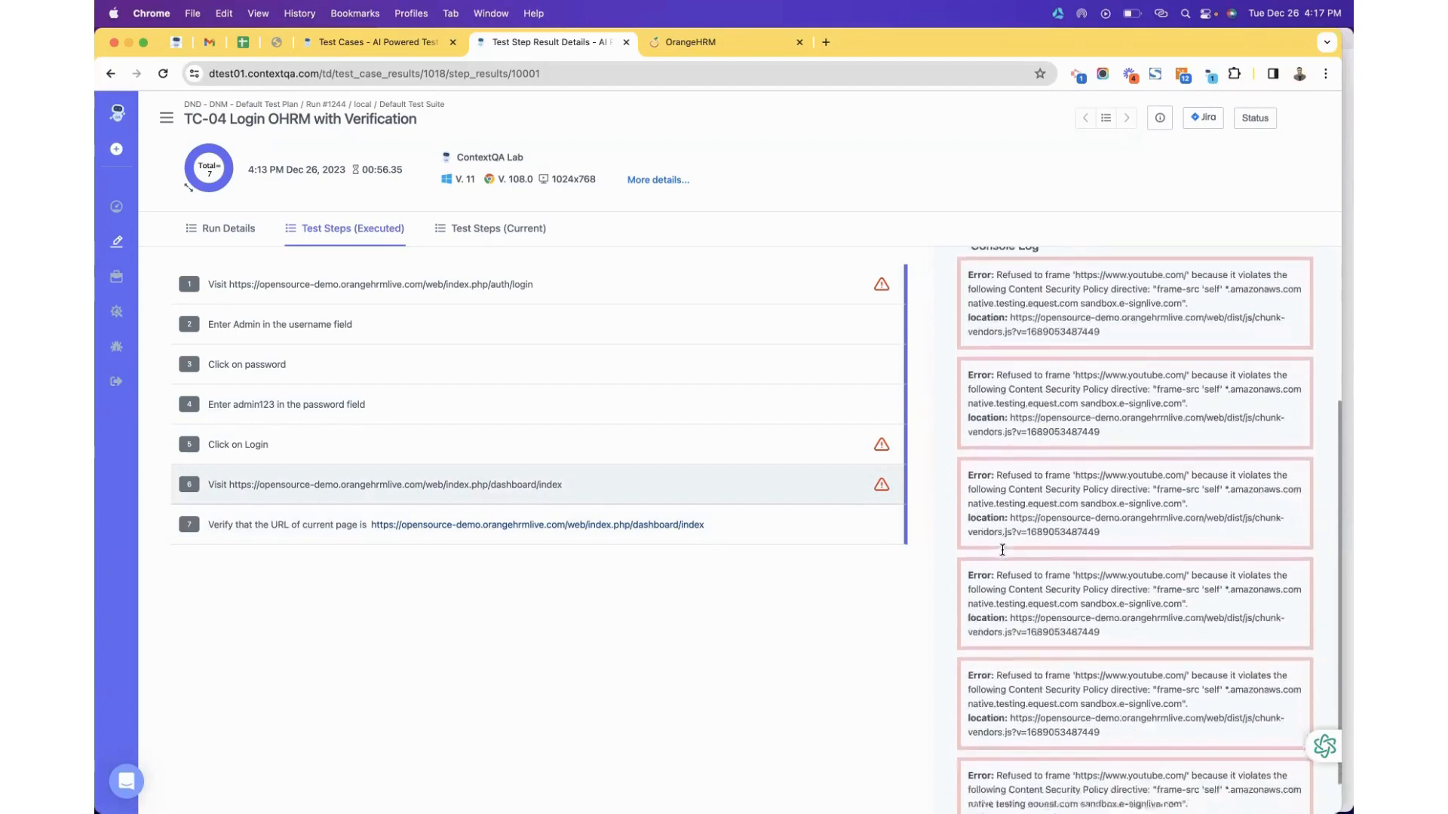
pyautogui.scroll(3, 1002, 550)
pyautogui.scroll(3, 1002, 550)
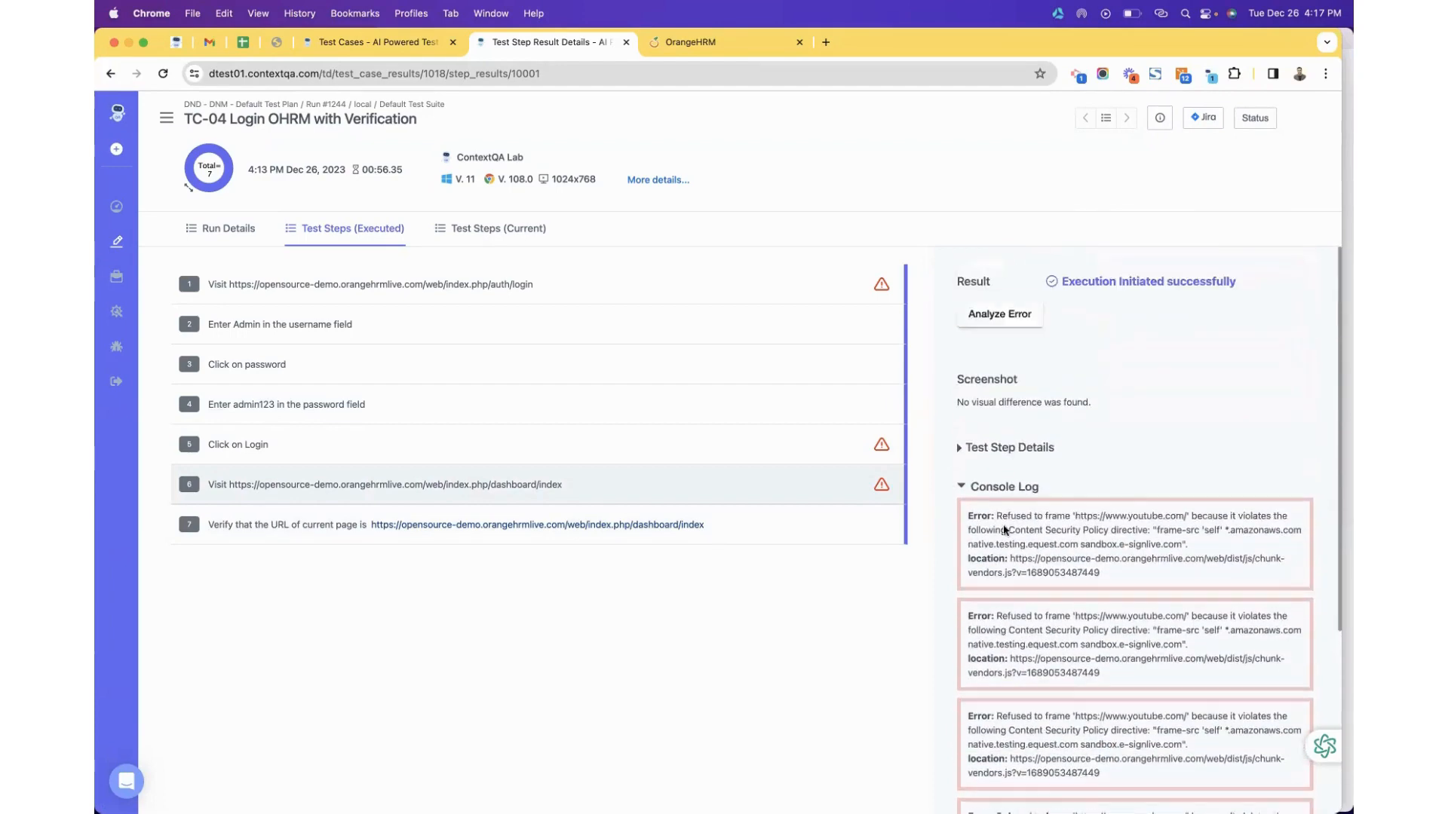
pyautogui.moveTo(969, 517); pyautogui.dragTo(1131, 573)
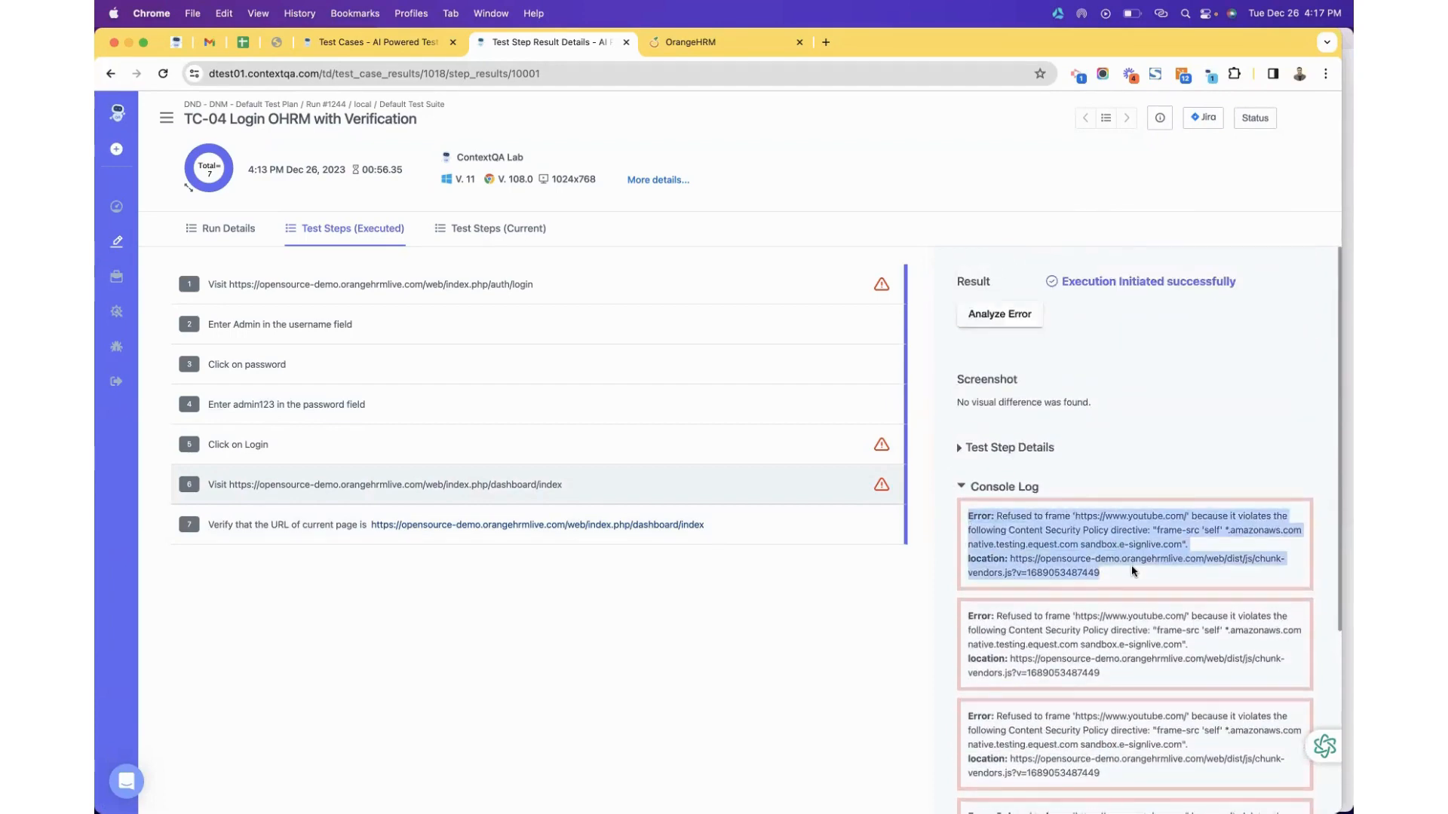
pyautogui.scroll(-3, 1127, 571)
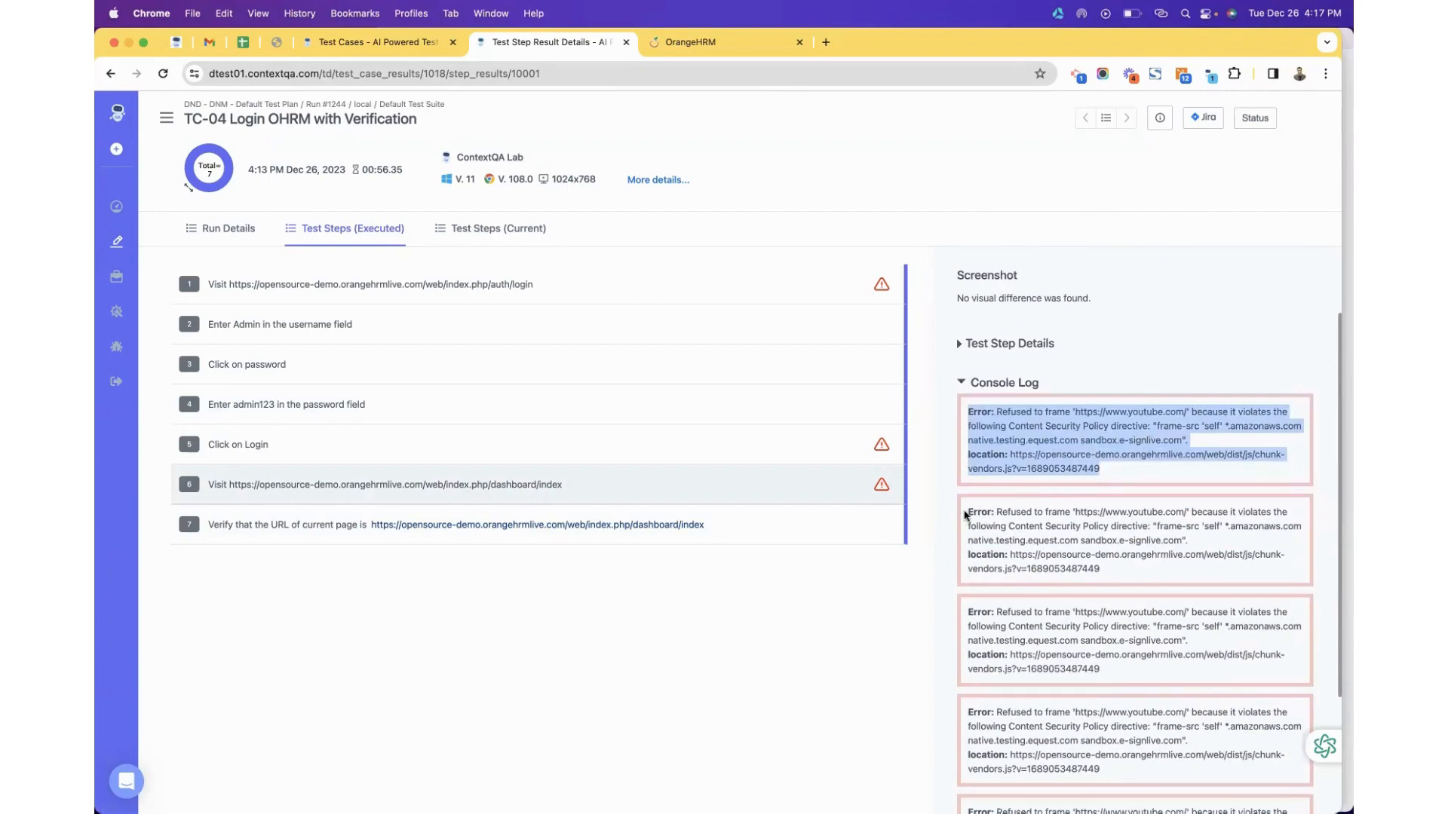
pyautogui.moveTo(967, 515); pyautogui.dragTo(1148, 574)
pyautogui.scroll(-5, 1148, 574)
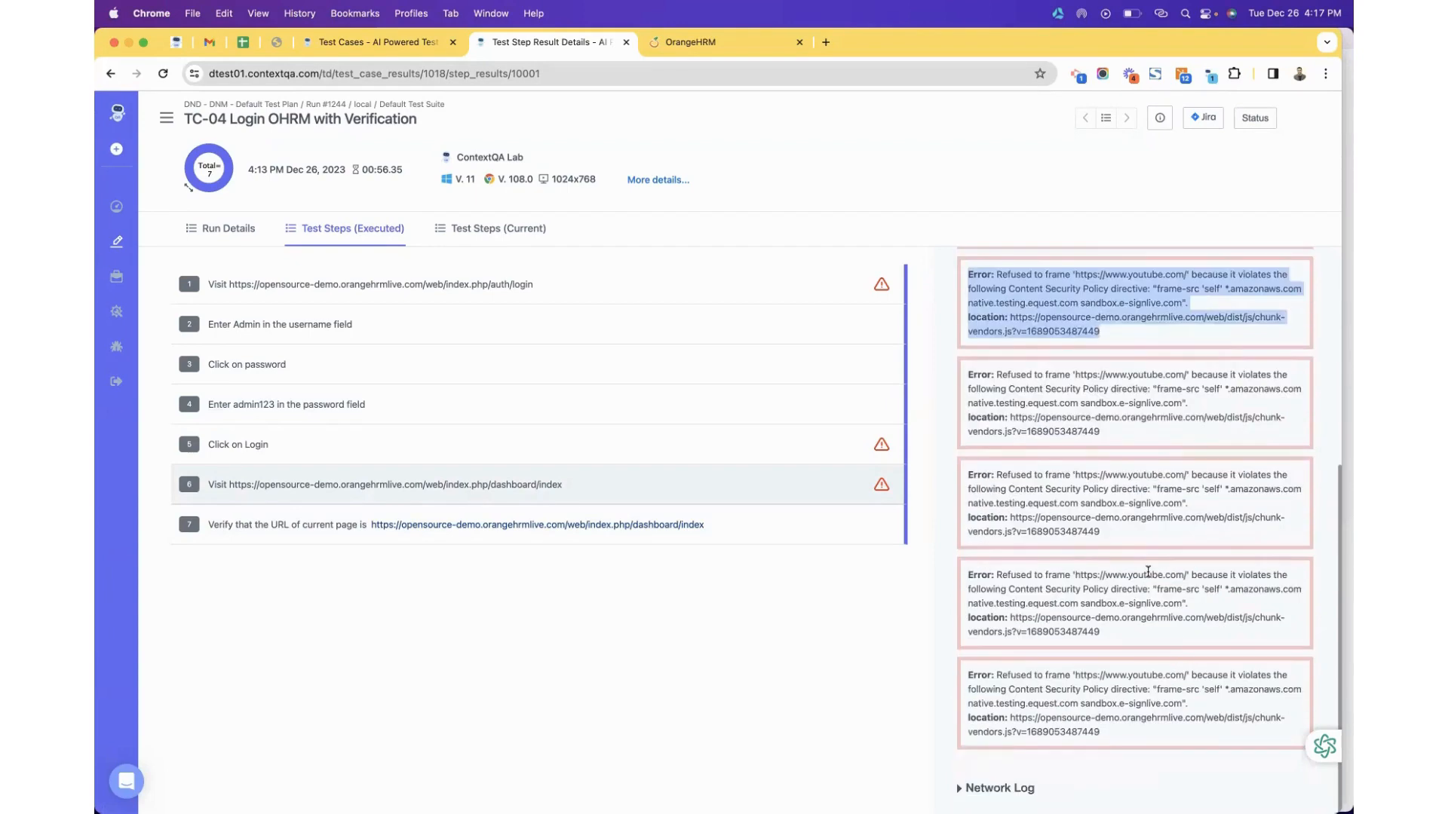
pyautogui.scroll(7, 1148, 572)
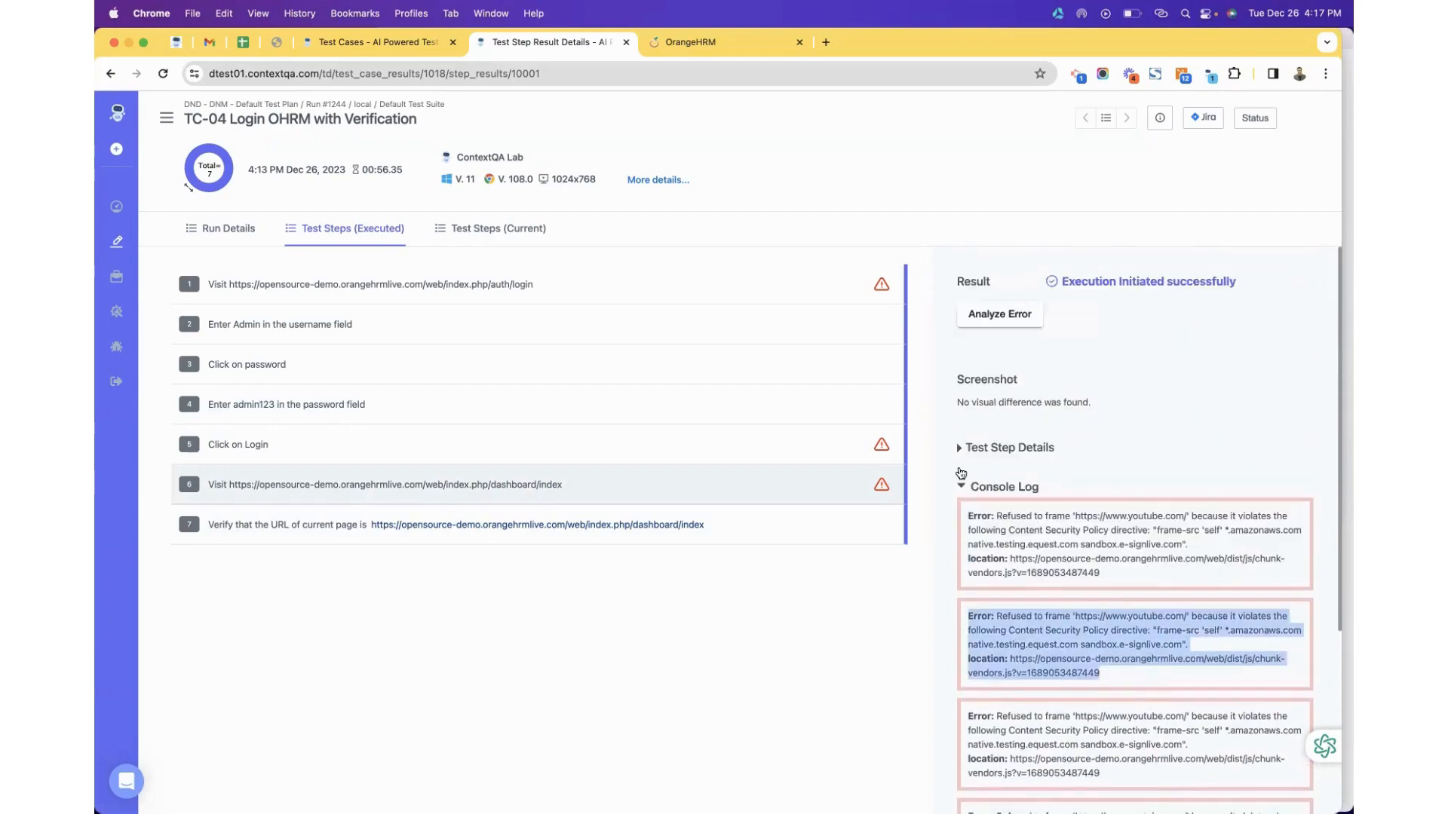
pyautogui.click(241, 227)
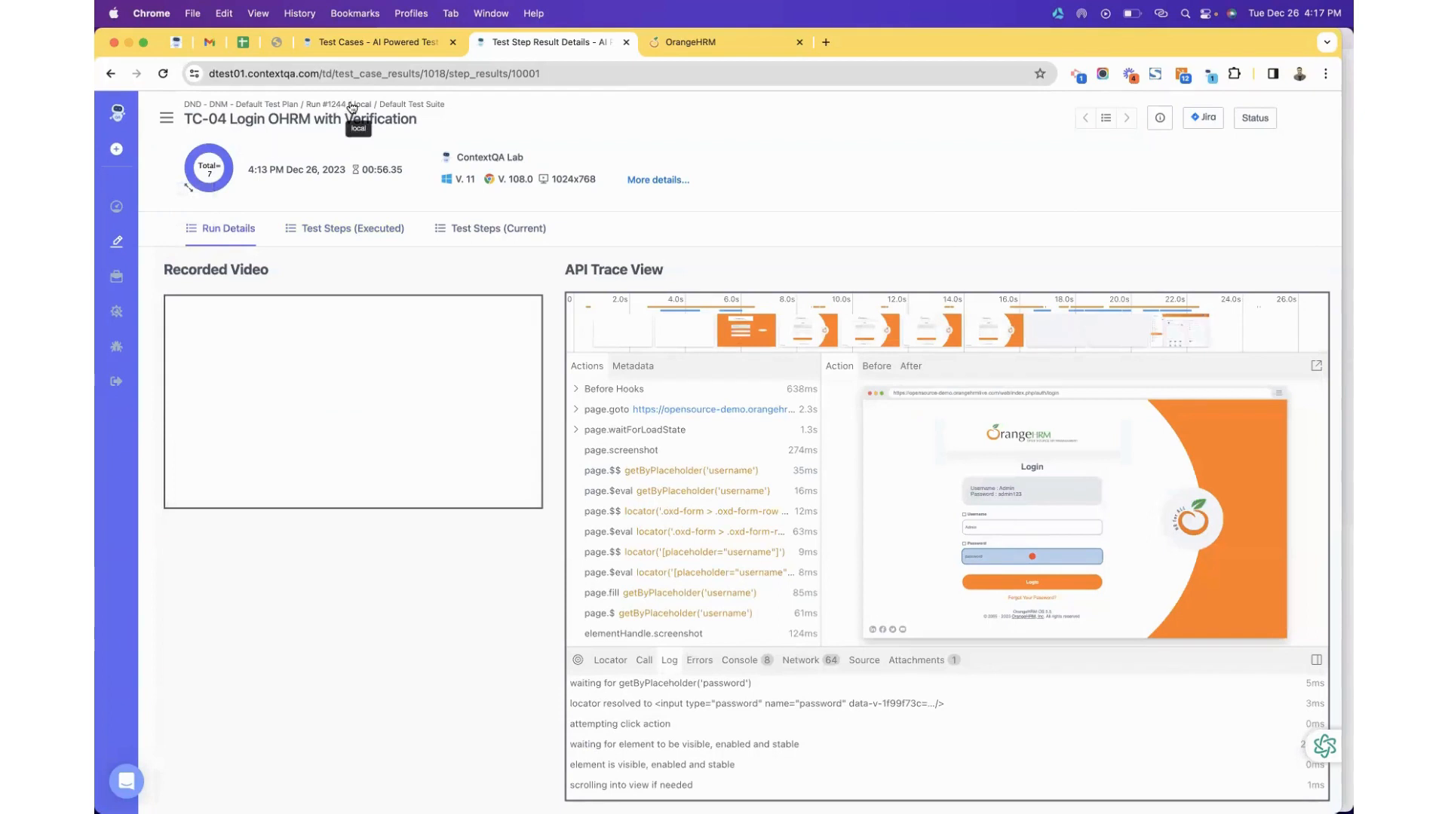
# Open the executed steps of TC-04's Dry Run #2 from the All Test Cases list.
pyautogui.click(118, 243)
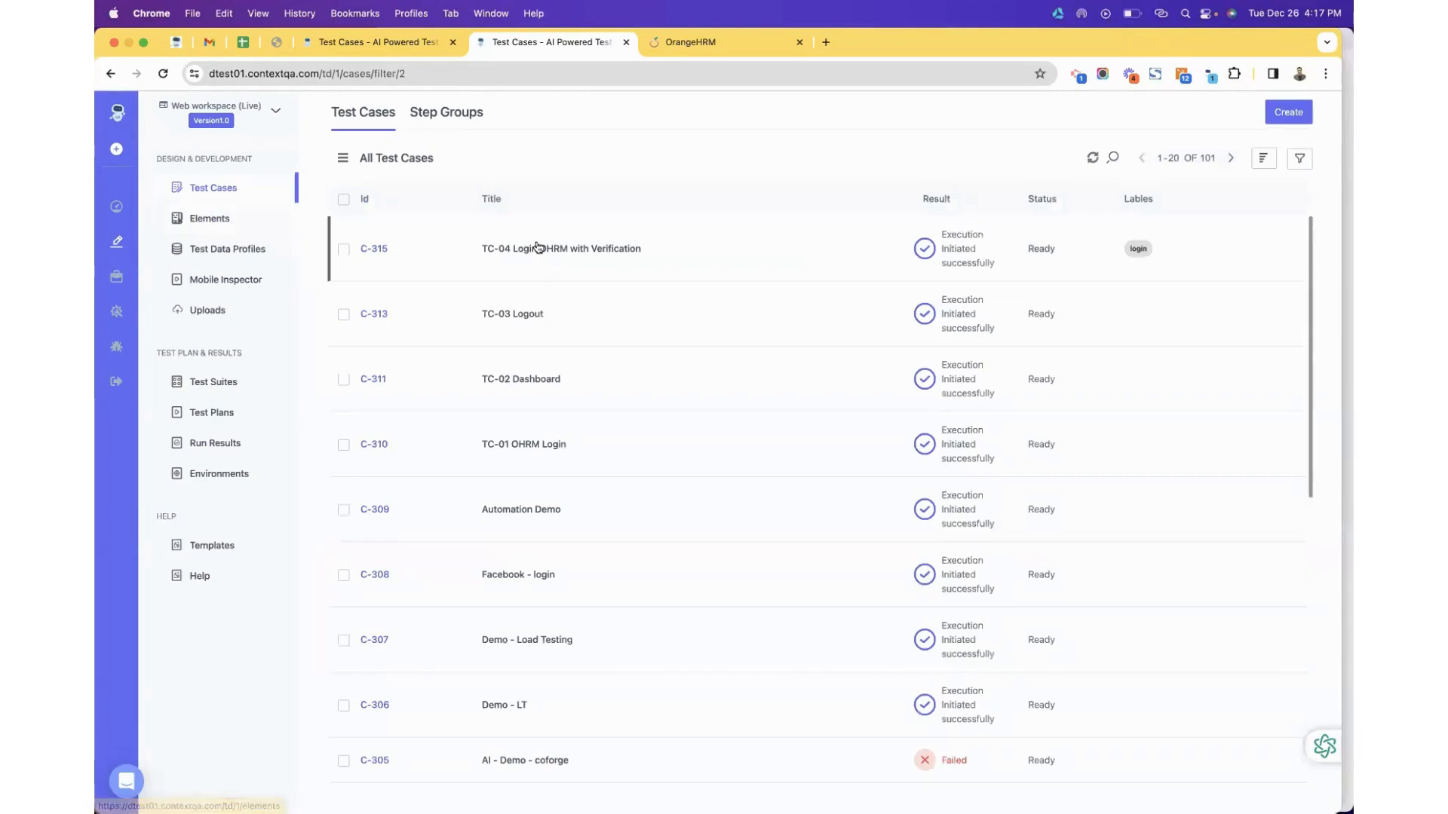
pyautogui.click(535, 247)
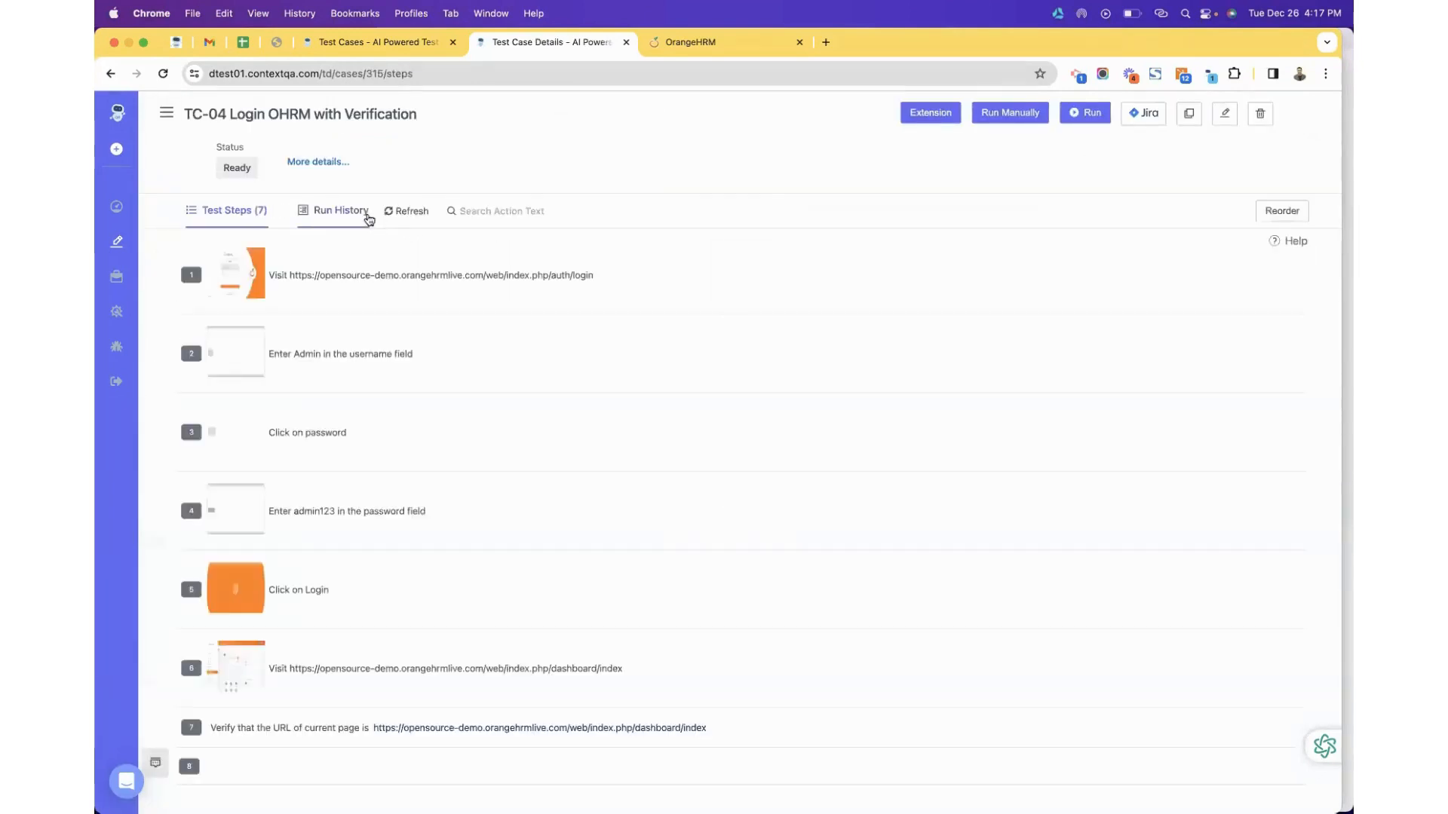
pyautogui.click(366, 215)
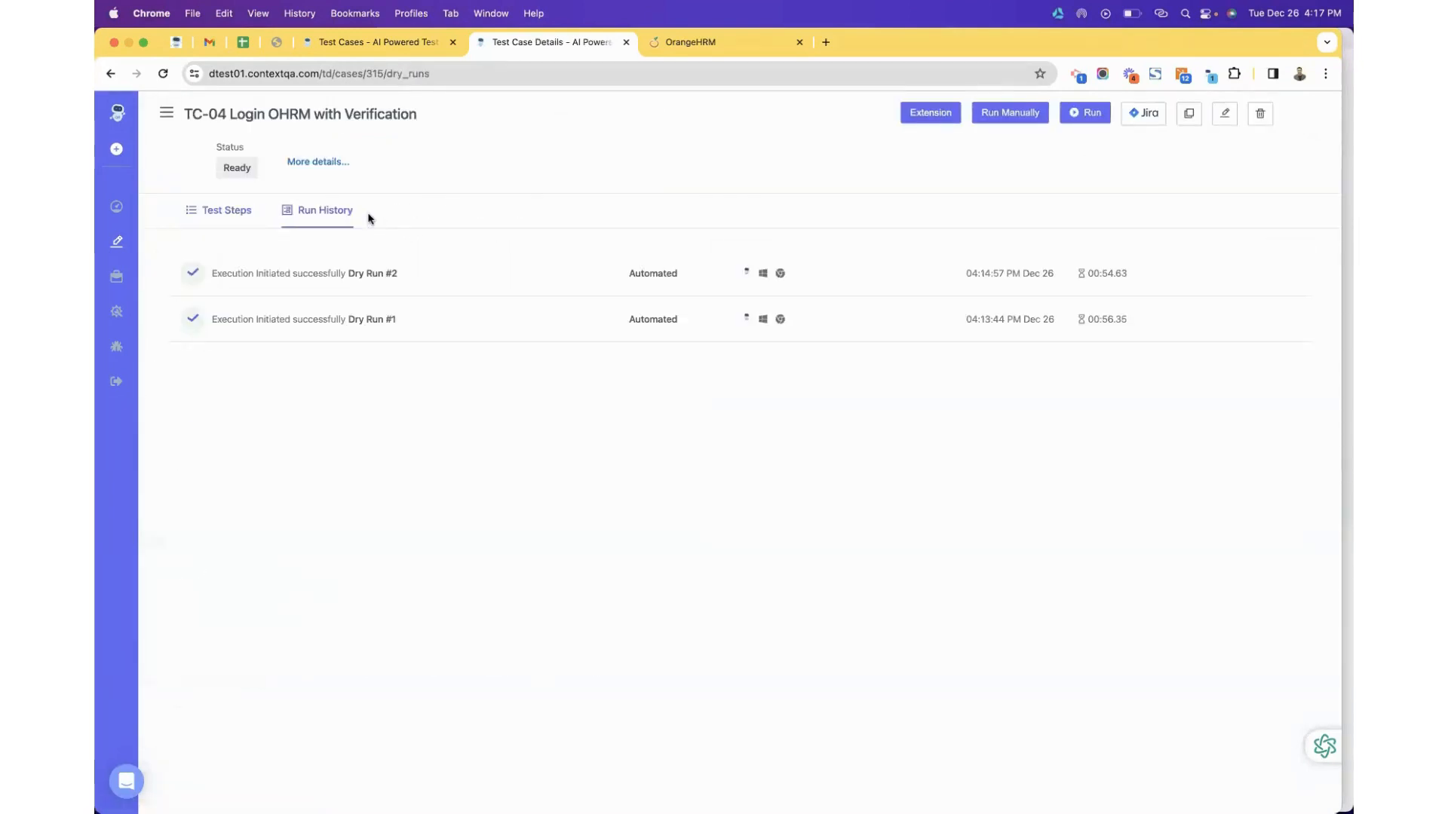
pyautogui.click(361, 274)
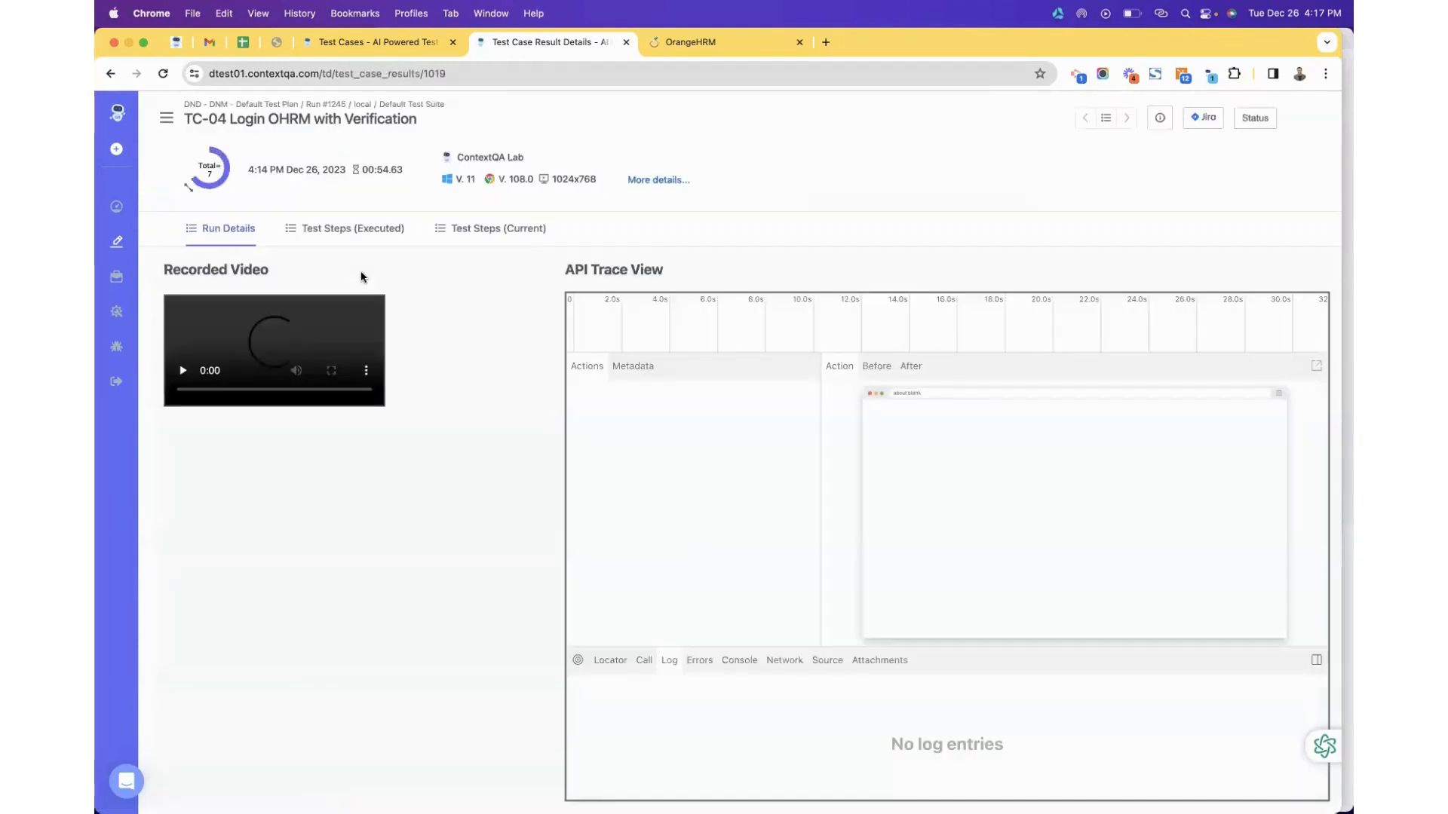
pyautogui.click(349, 239)
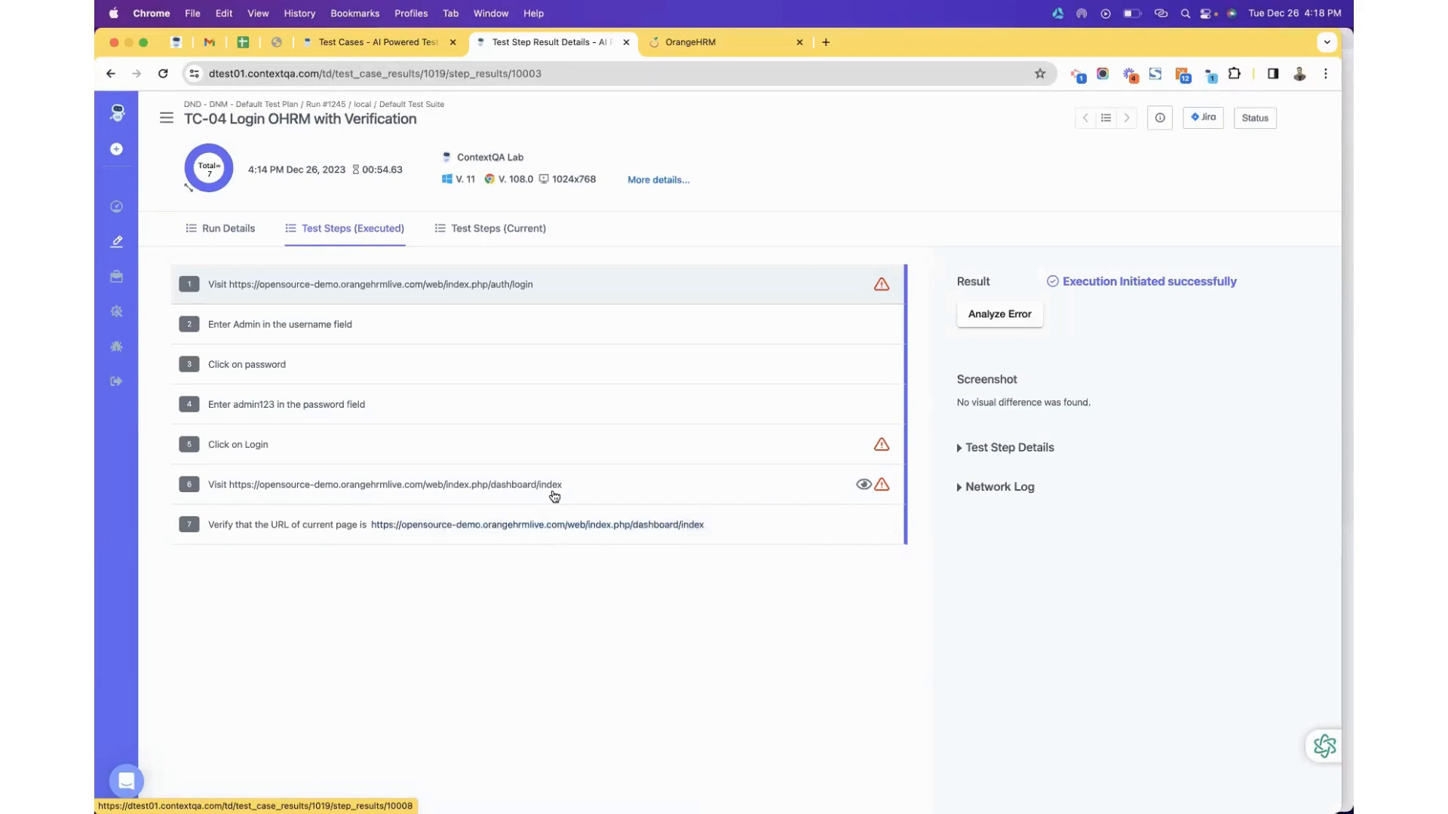
# Check step 6's image-difference indicator, then go back to step 1's no-difference result.
pyautogui.click(595, 483)
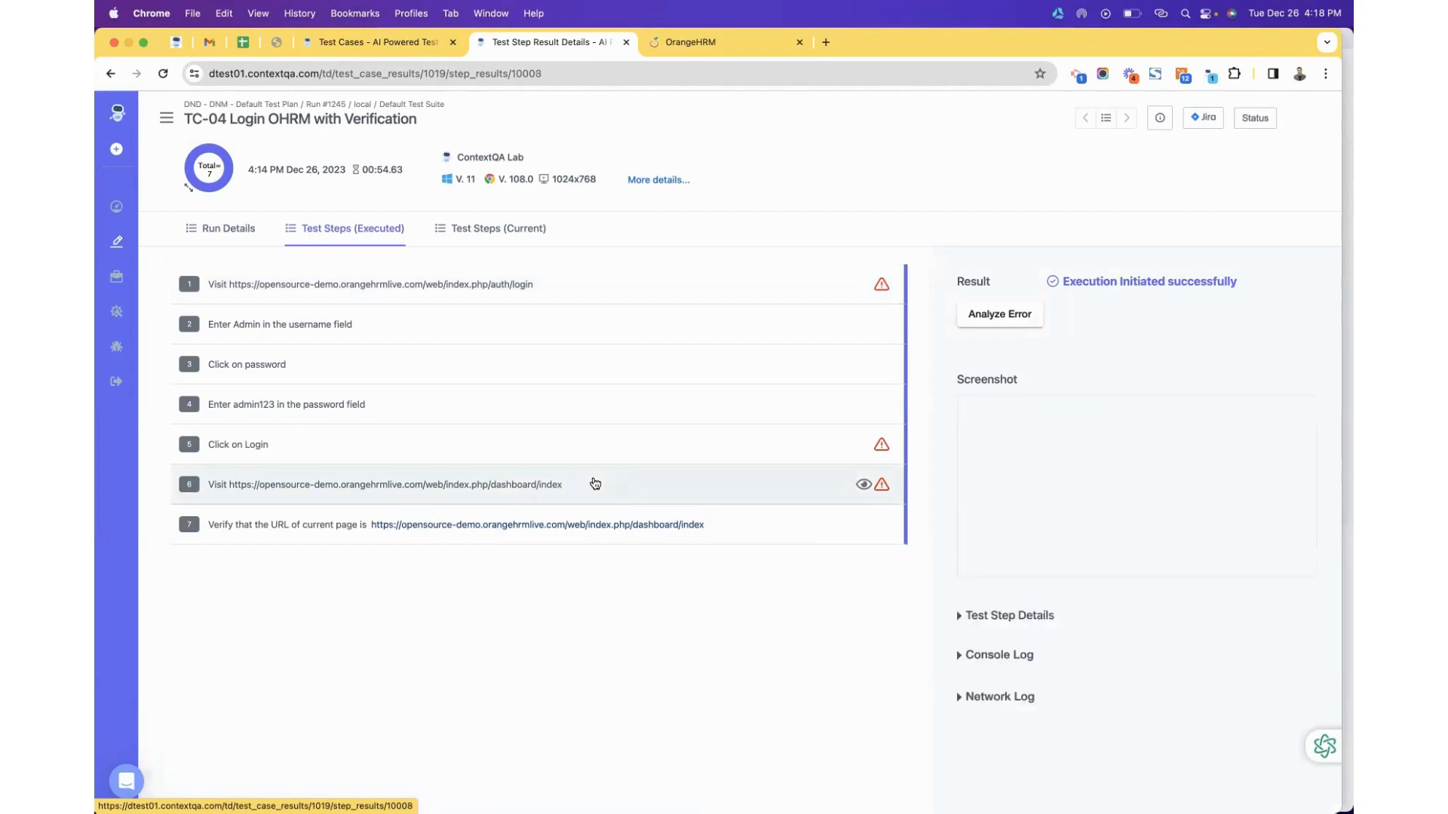
pyautogui.moveTo(1288, 411)
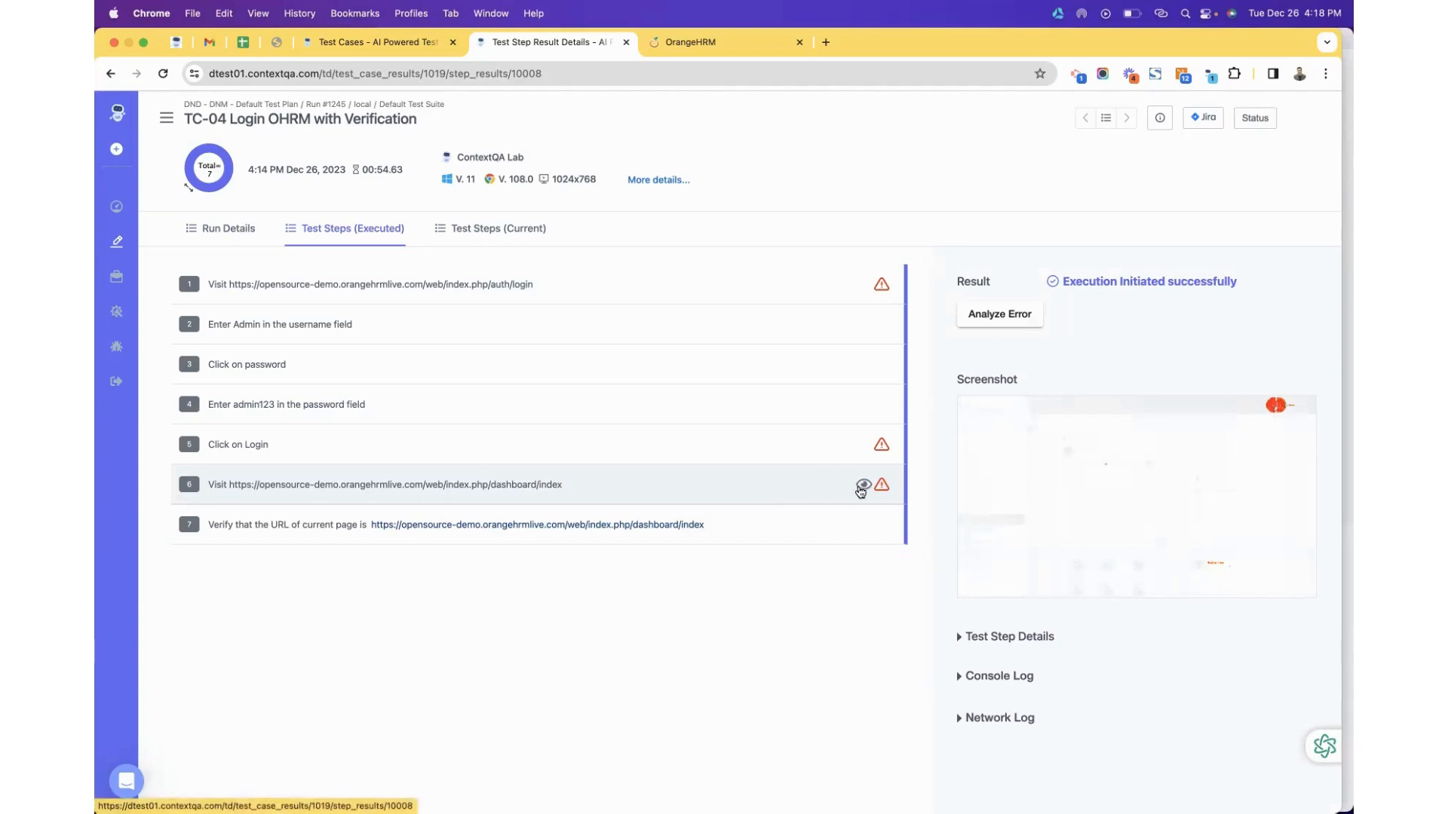
pyautogui.moveTo(864, 491)
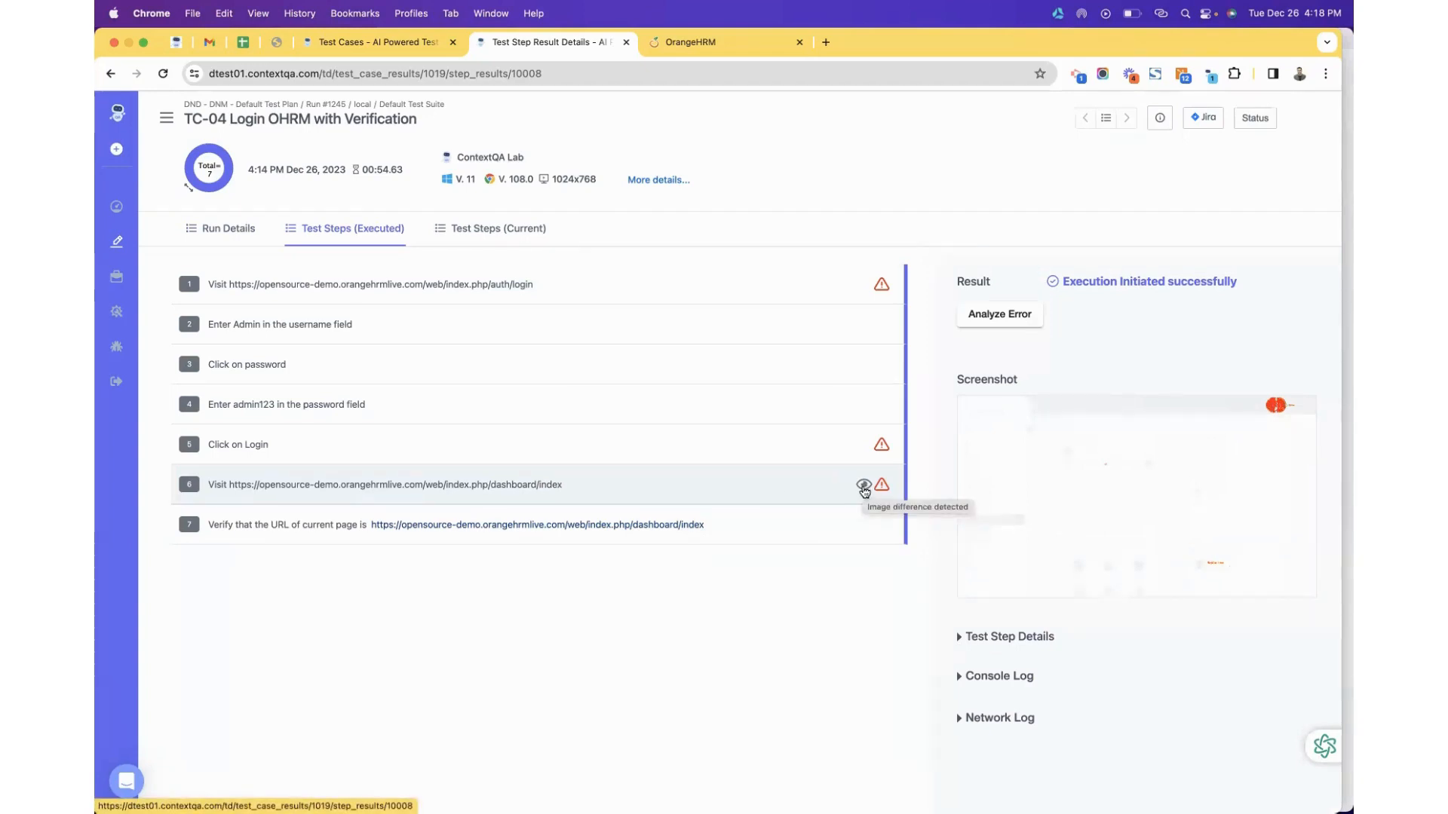
pyautogui.moveTo(1246, 405)
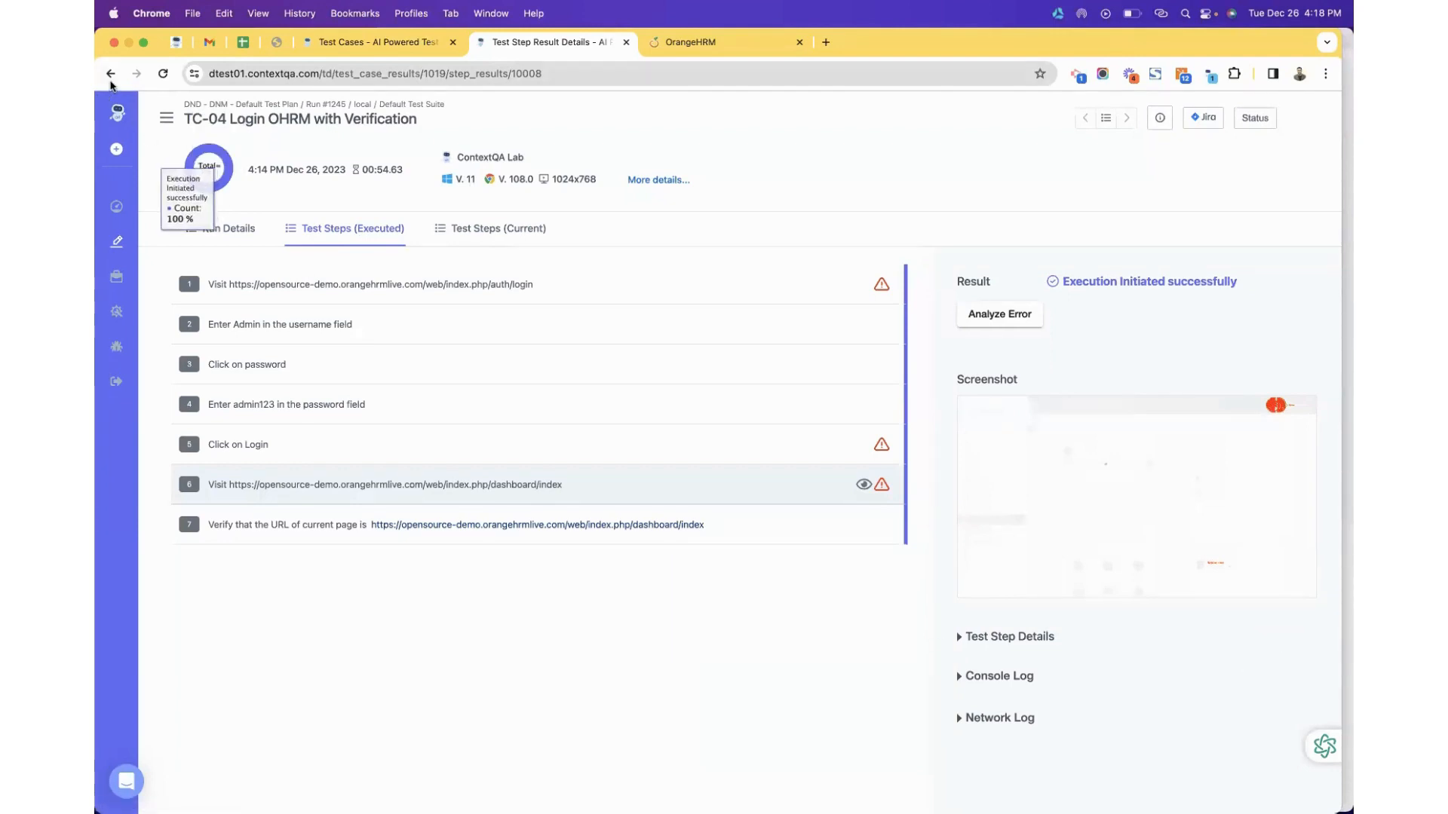
pyautogui.click(111, 74)
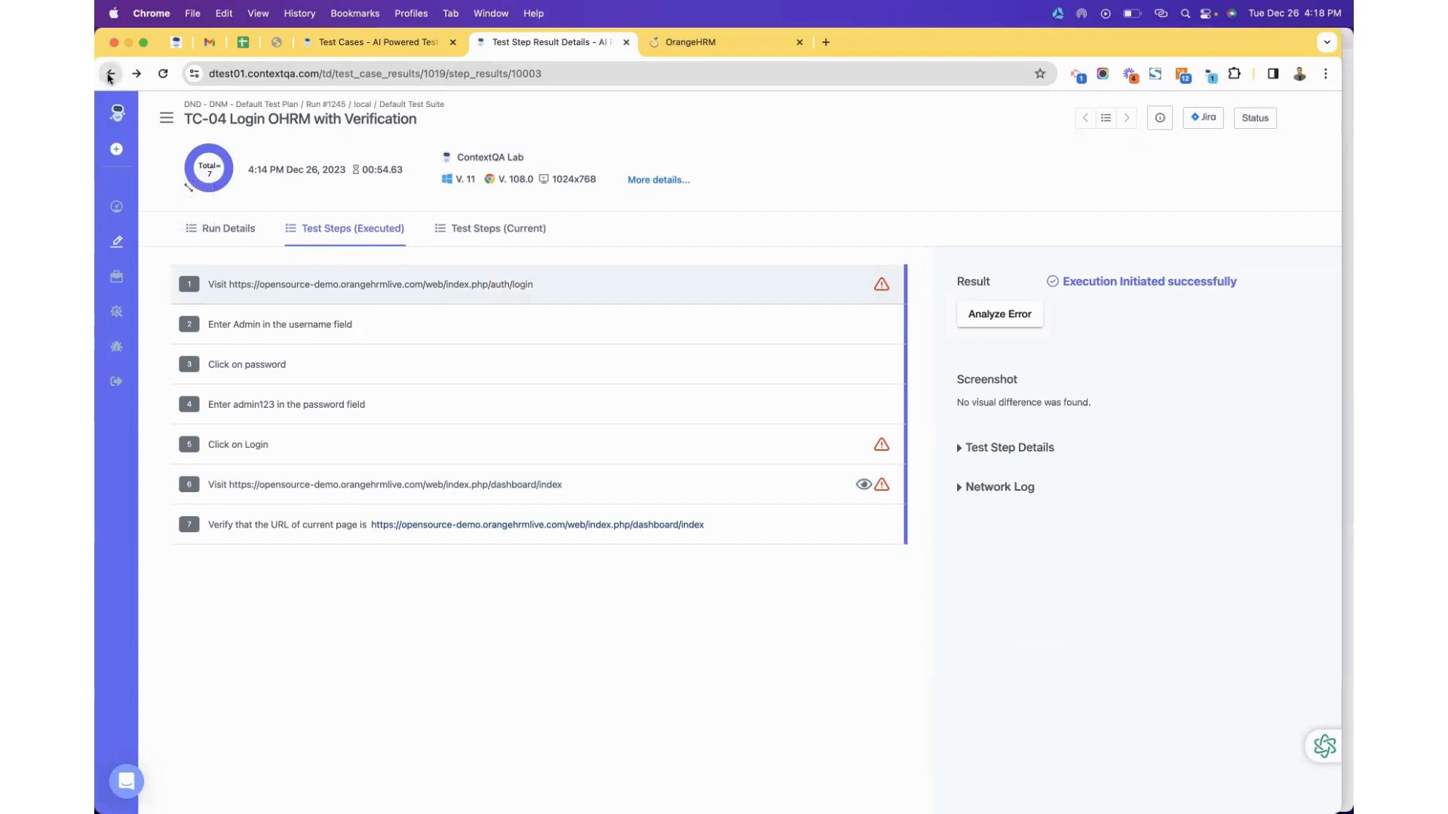
# Return to TC-04's Test Steps list and scroll to step 7.
pyautogui.click(110, 74)
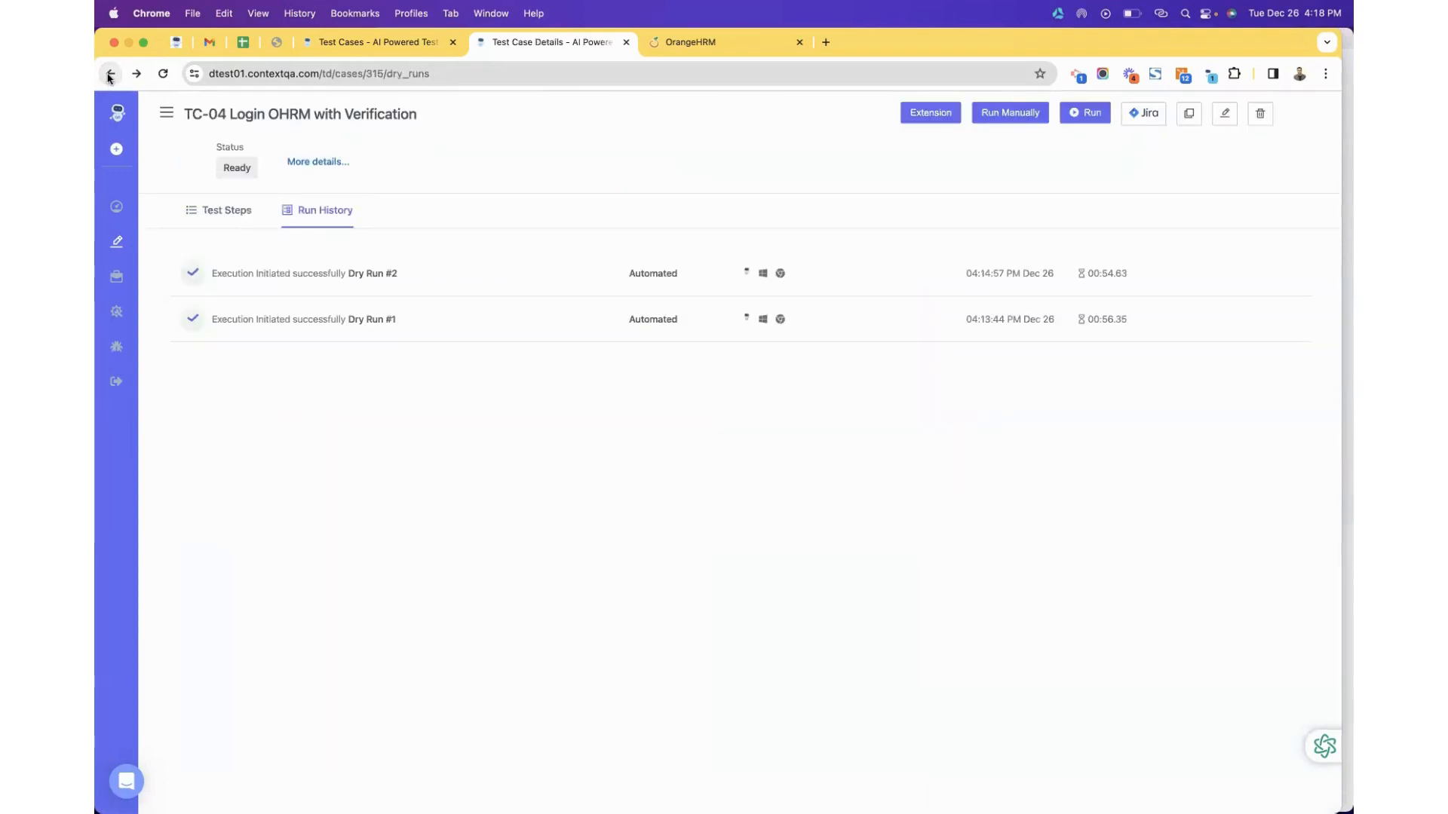
pyautogui.click(227, 215)
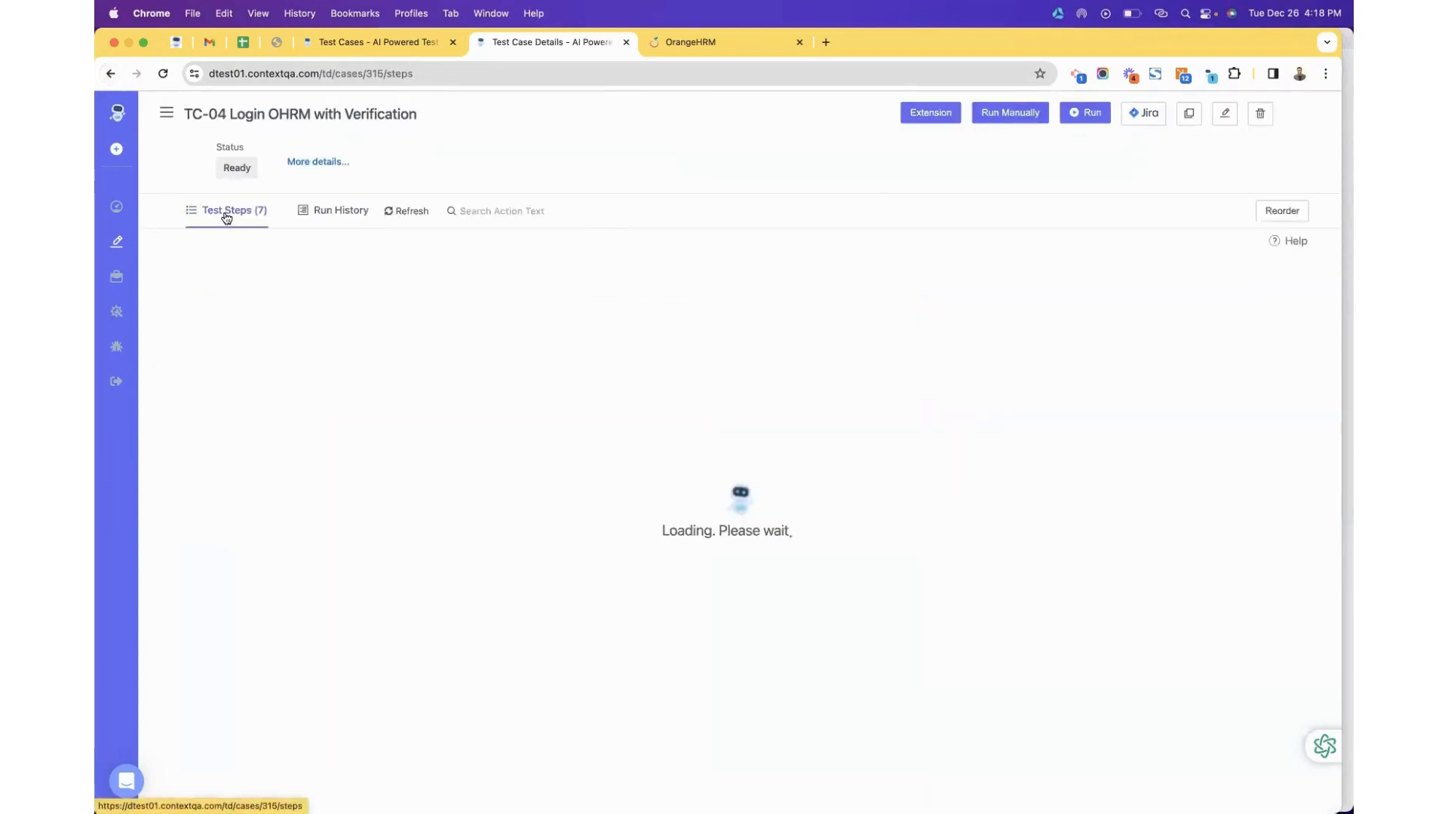
pyautogui.scroll(-3, 305, 388)
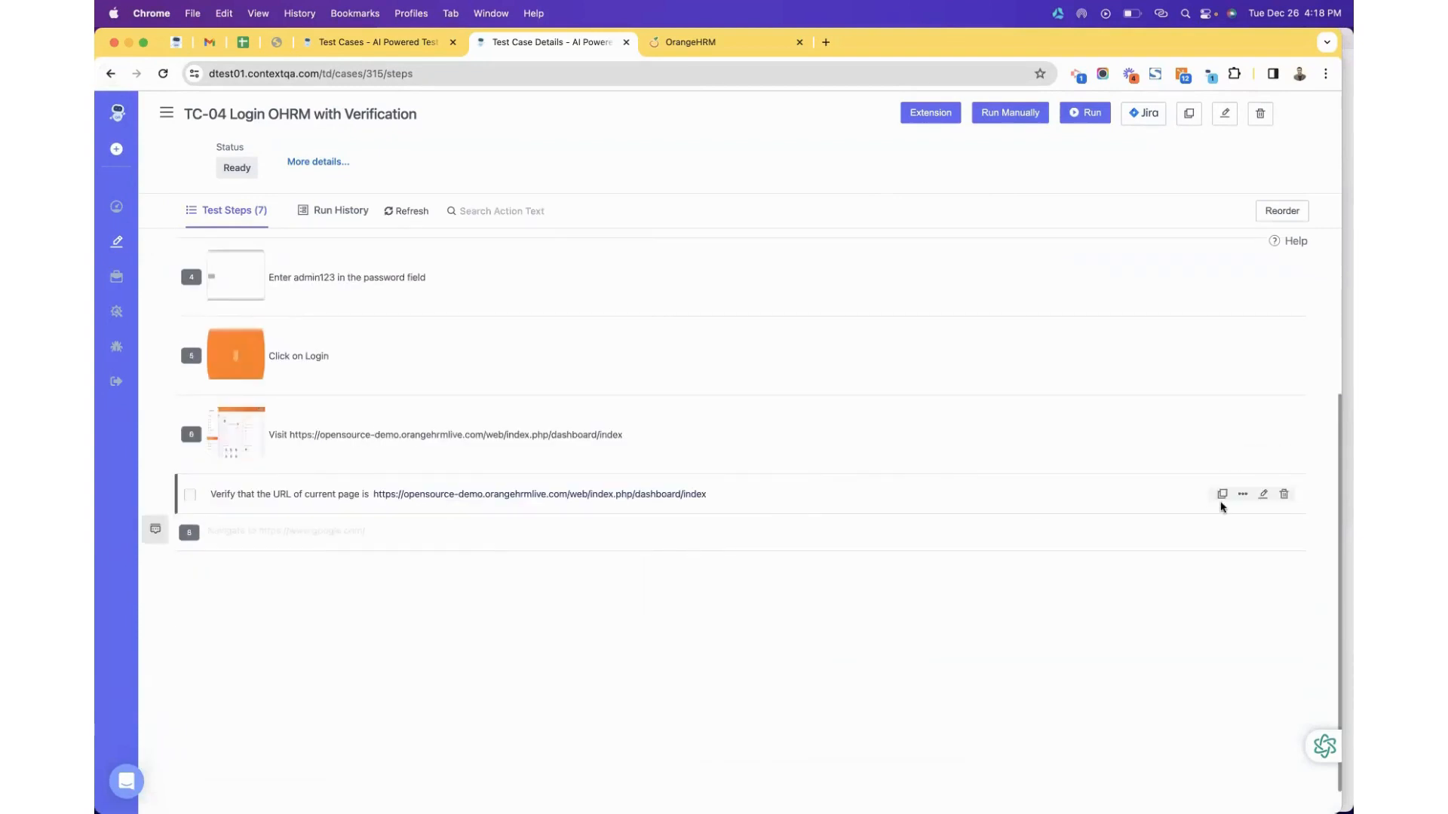
# Edit step 7's URL check from dashboard/index to dashboard/home and update it.
pyautogui.click(1260, 497)
pyautogui.click(703, 501)
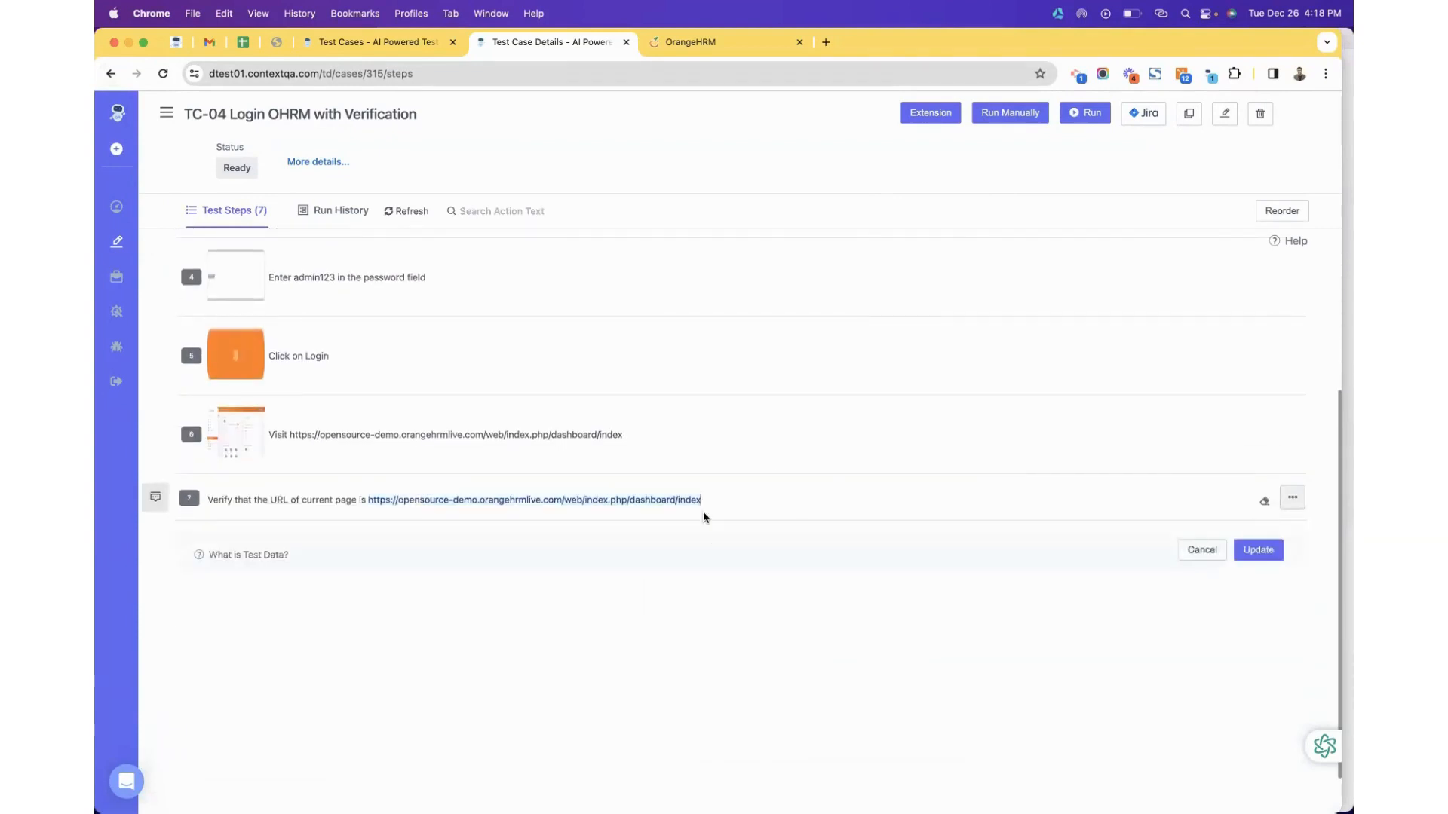
pyautogui.doubleClick(695, 500)
pyautogui.click(703, 501)
pyautogui.doubleClick(696, 502)
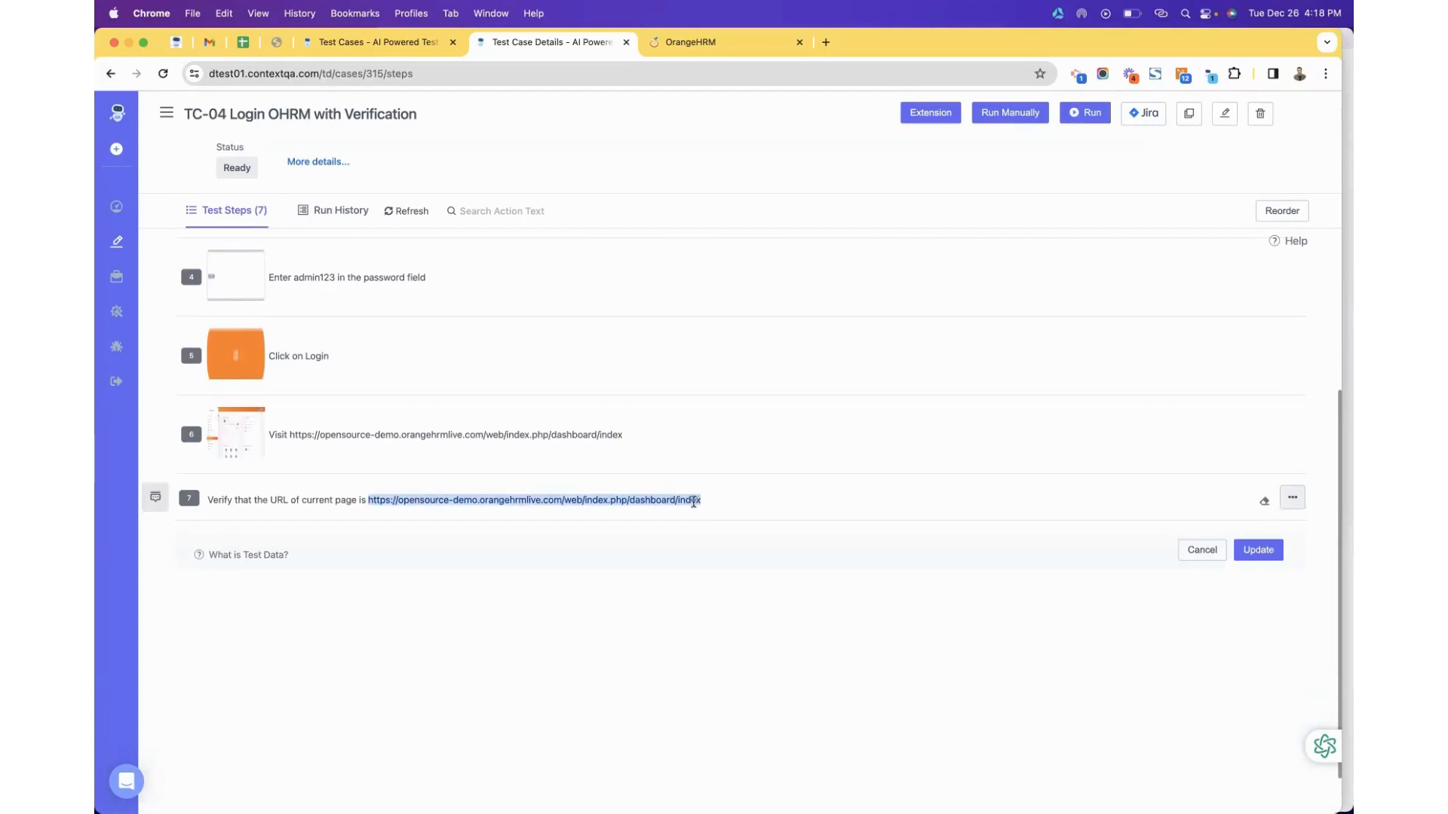
pyautogui.moveTo(717, 499); pyautogui.dragTo(687, 503)
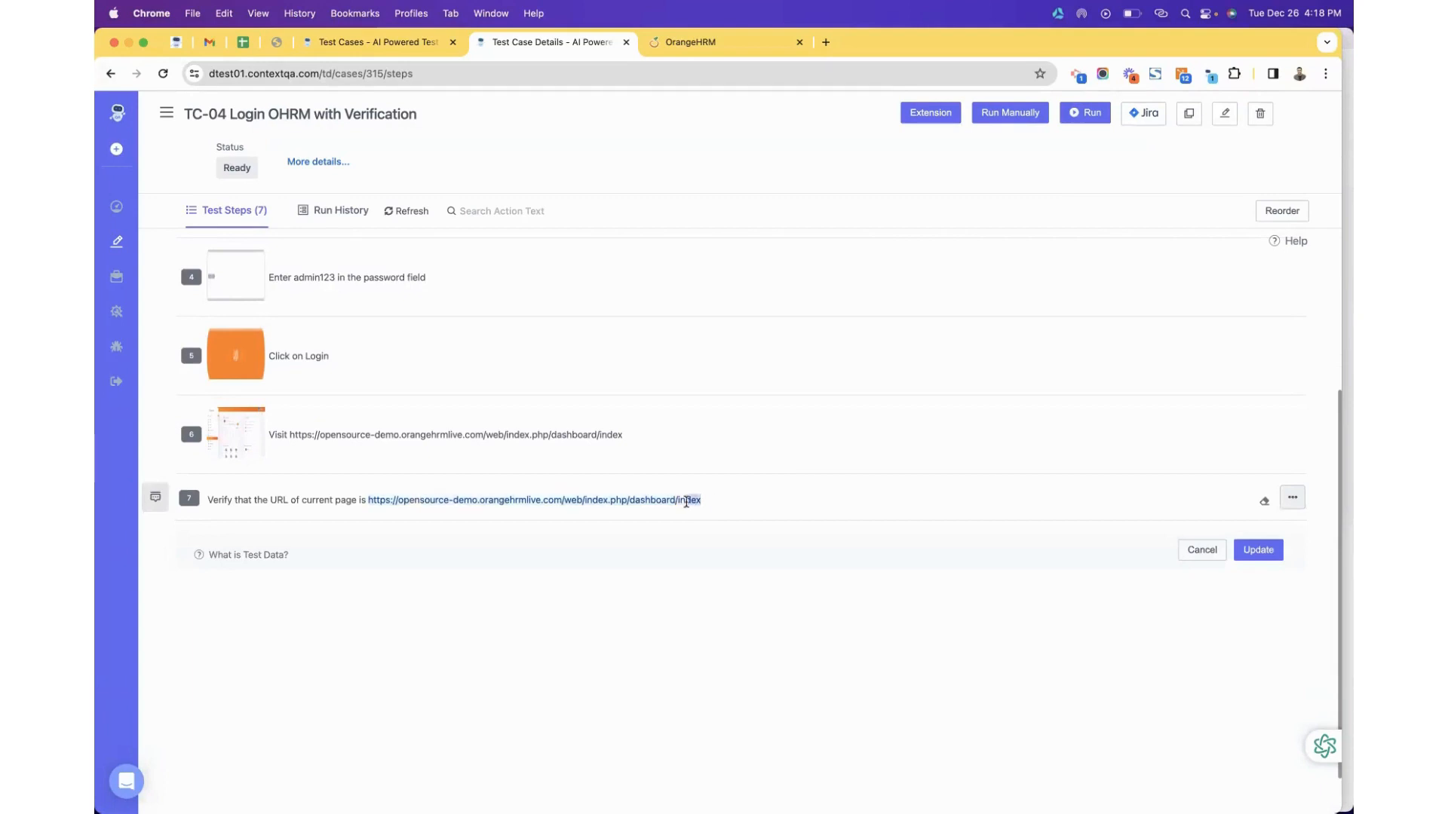
pyautogui.press('BackSpace')
pyautogui.write('hom')
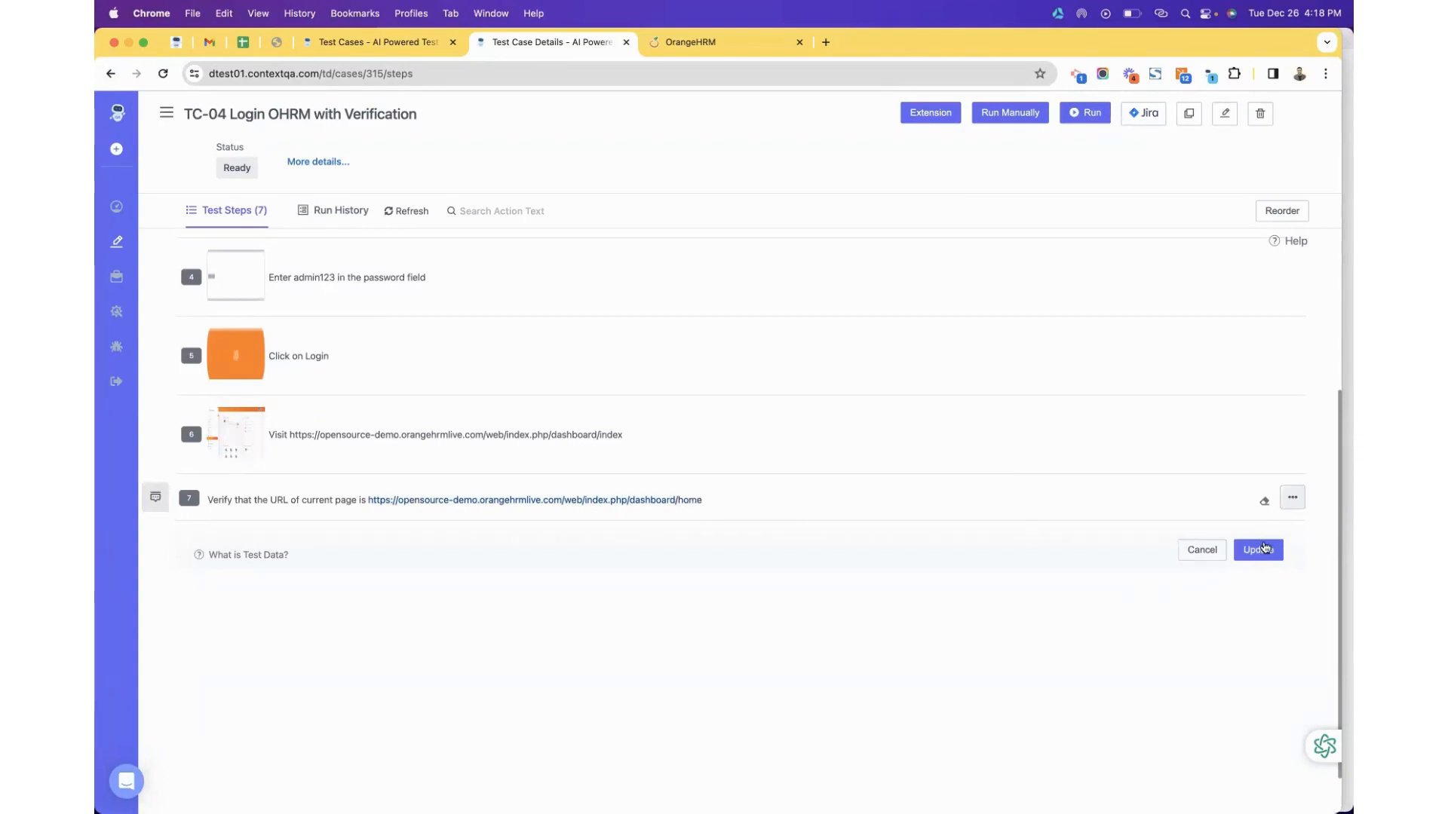
pyautogui.click(1264, 550)
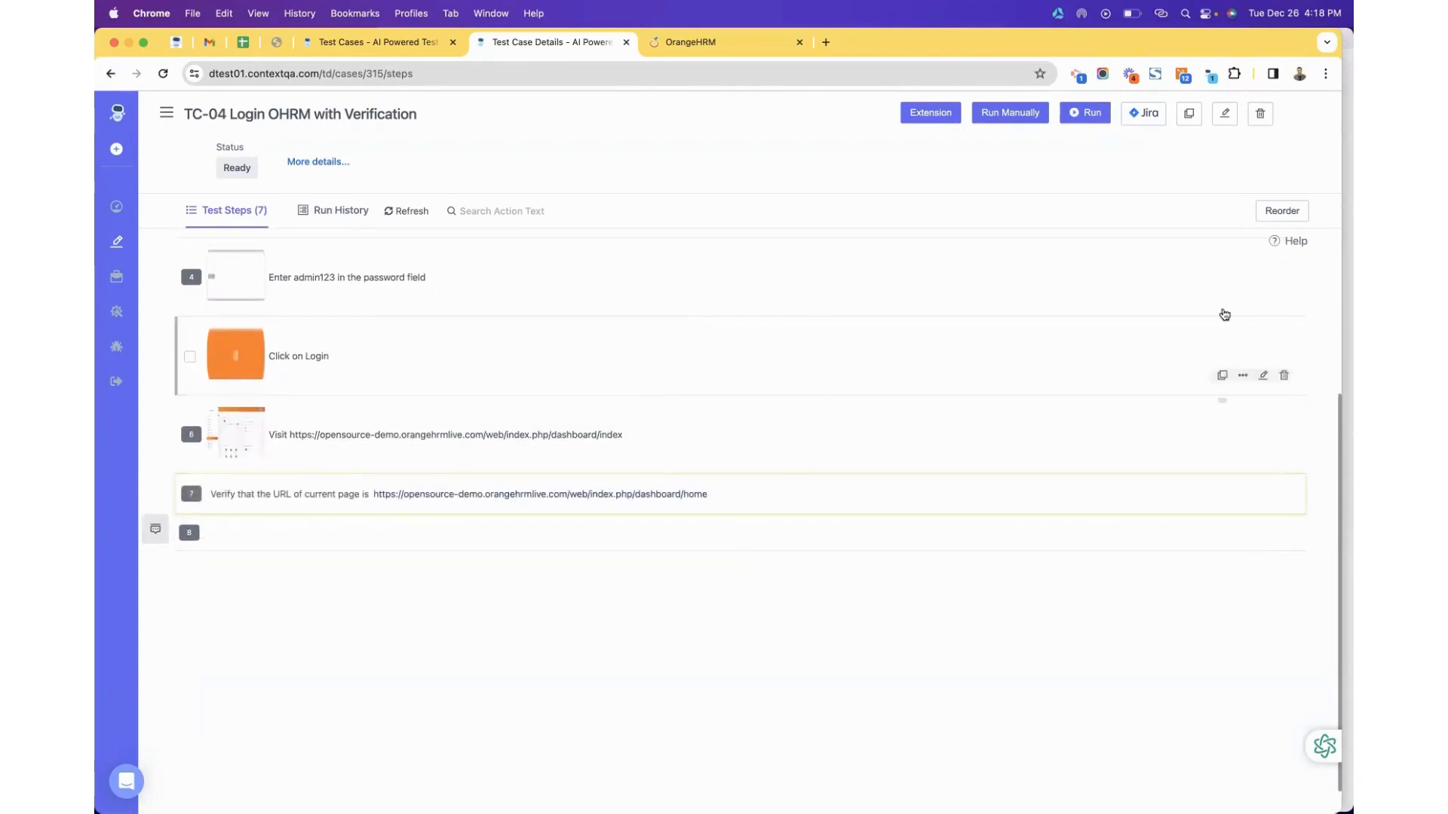
# Launch a new run of TC-04.
pyautogui.click(1092, 114)
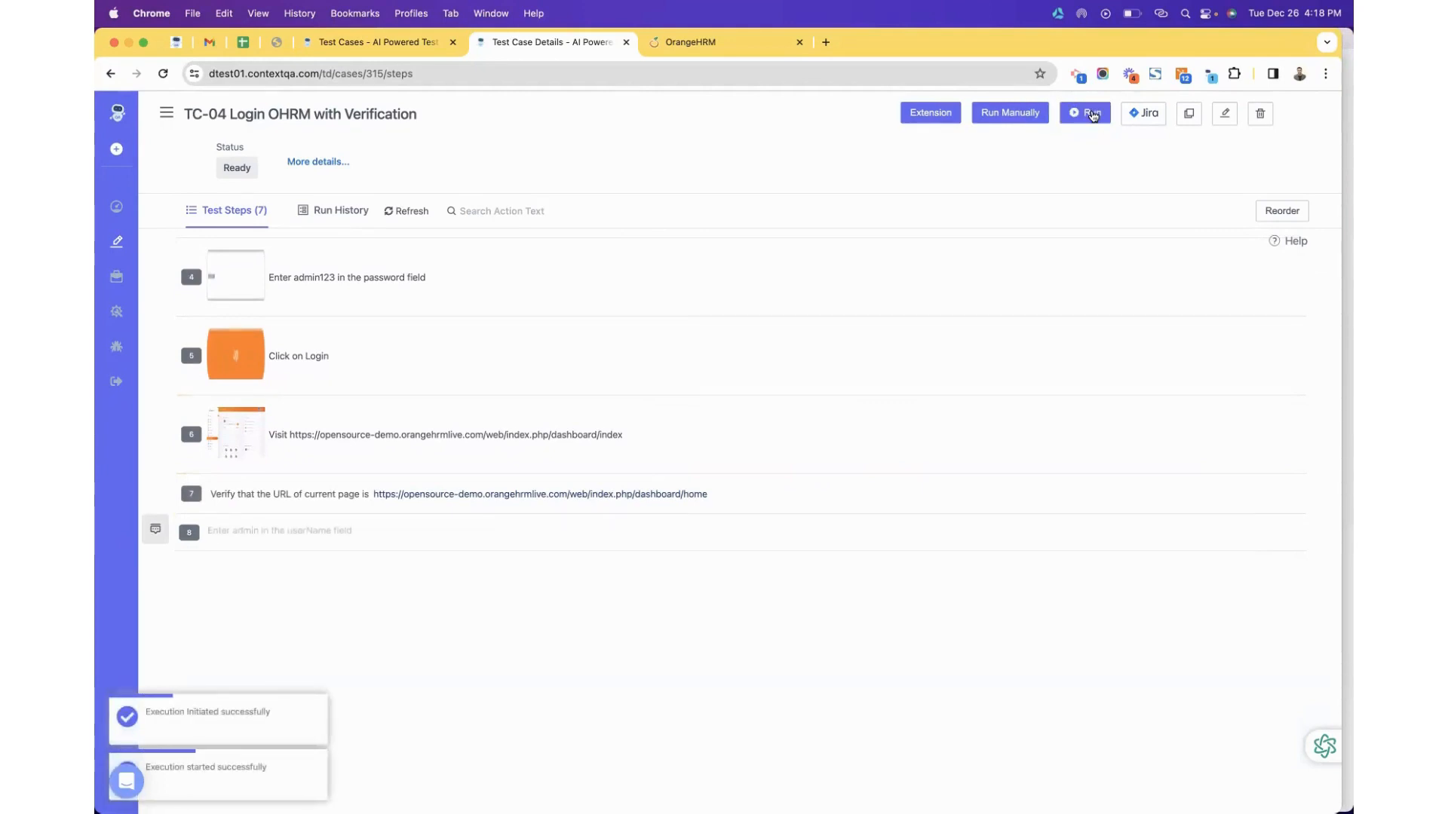
pyautogui.scroll(3, 527, 385)
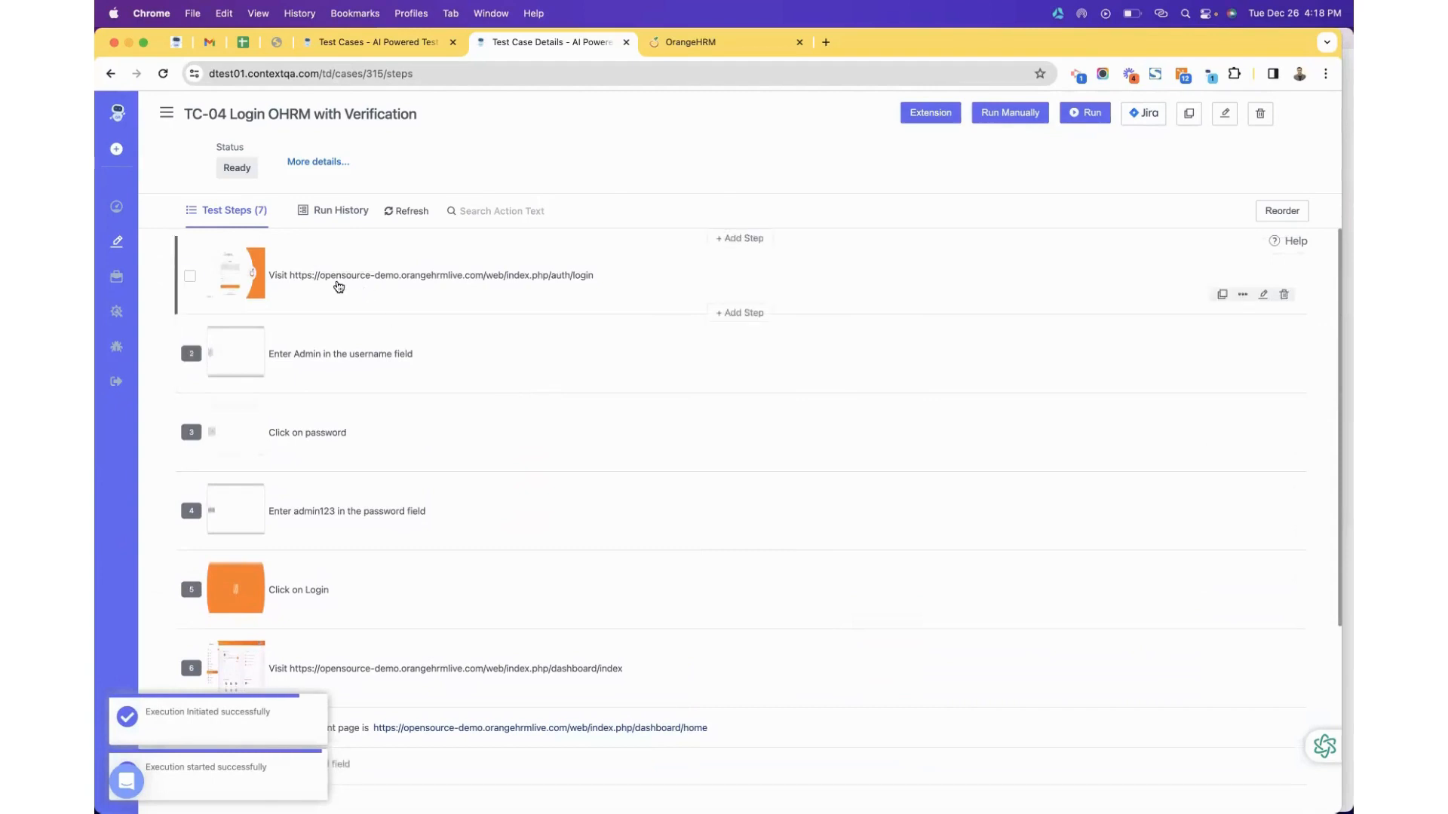
pyautogui.scroll(-3, 365, 437)
pyautogui.scroll(2, 364, 370)
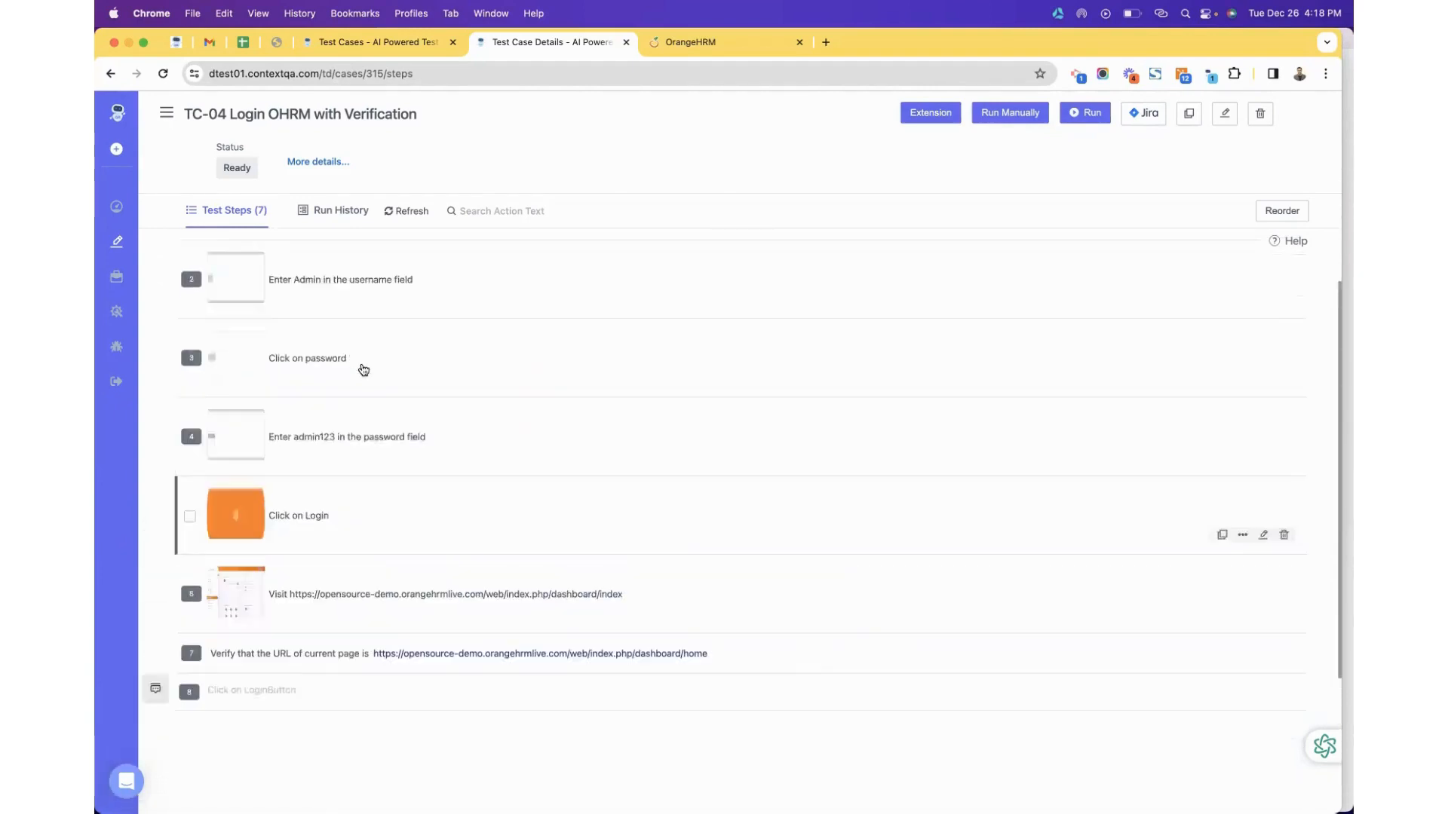
pyautogui.scroll(1, 363, 371)
# Inspect Dry Run #2's page.screenshot trace action and play its video, then return to Run History.
pyautogui.click(333, 211)
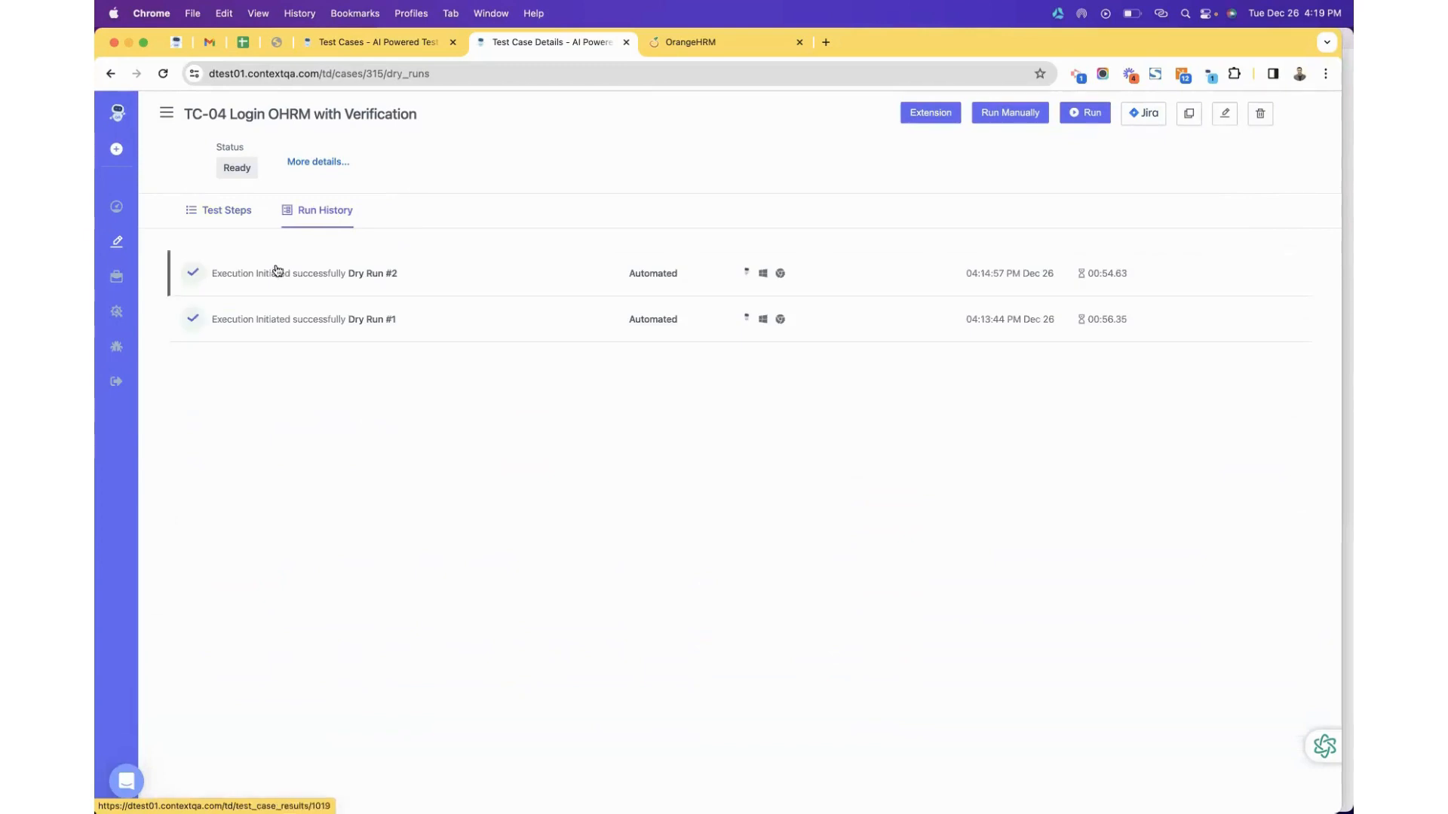
pyautogui.click(276, 271)
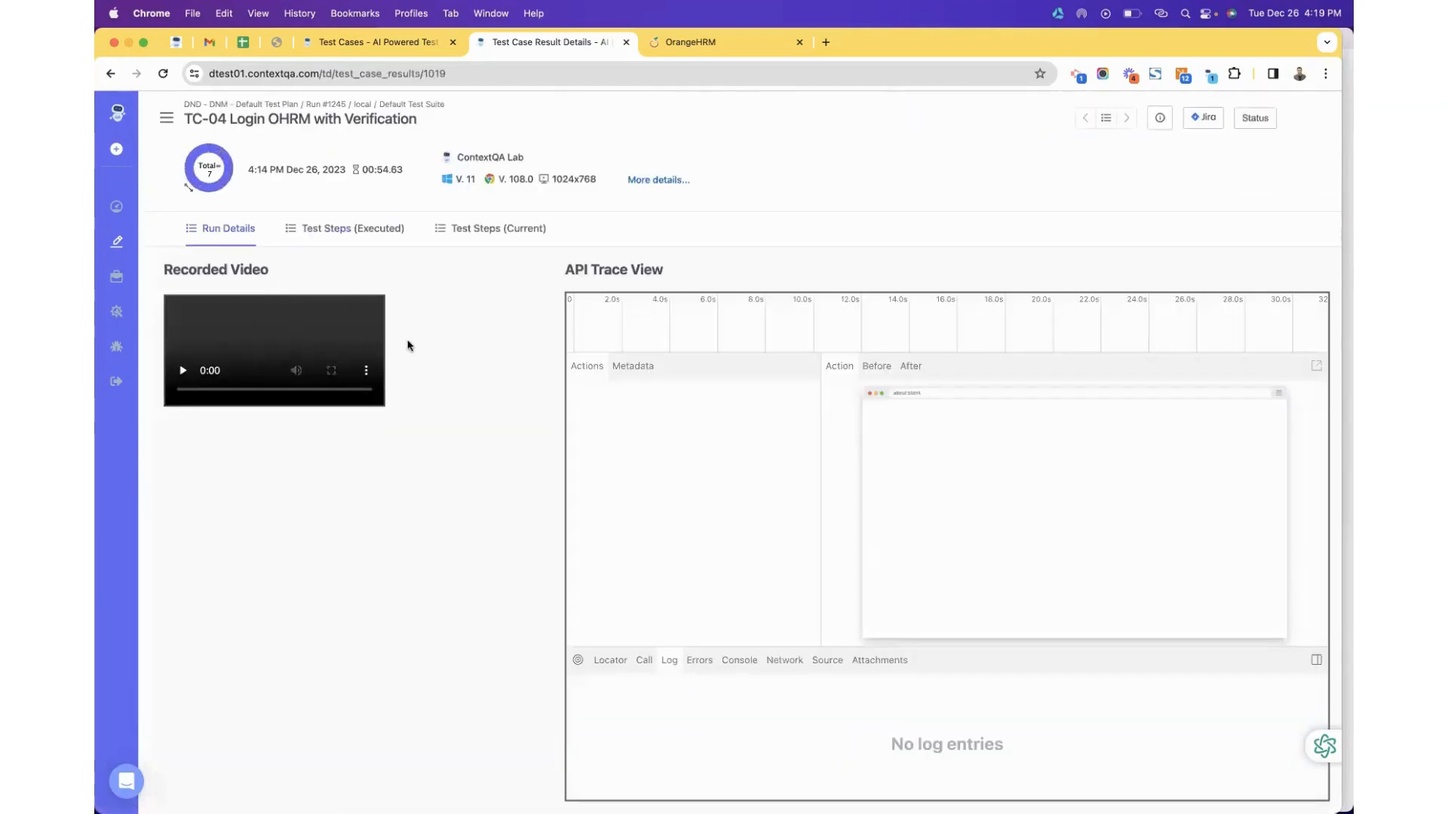
pyautogui.click(601, 451)
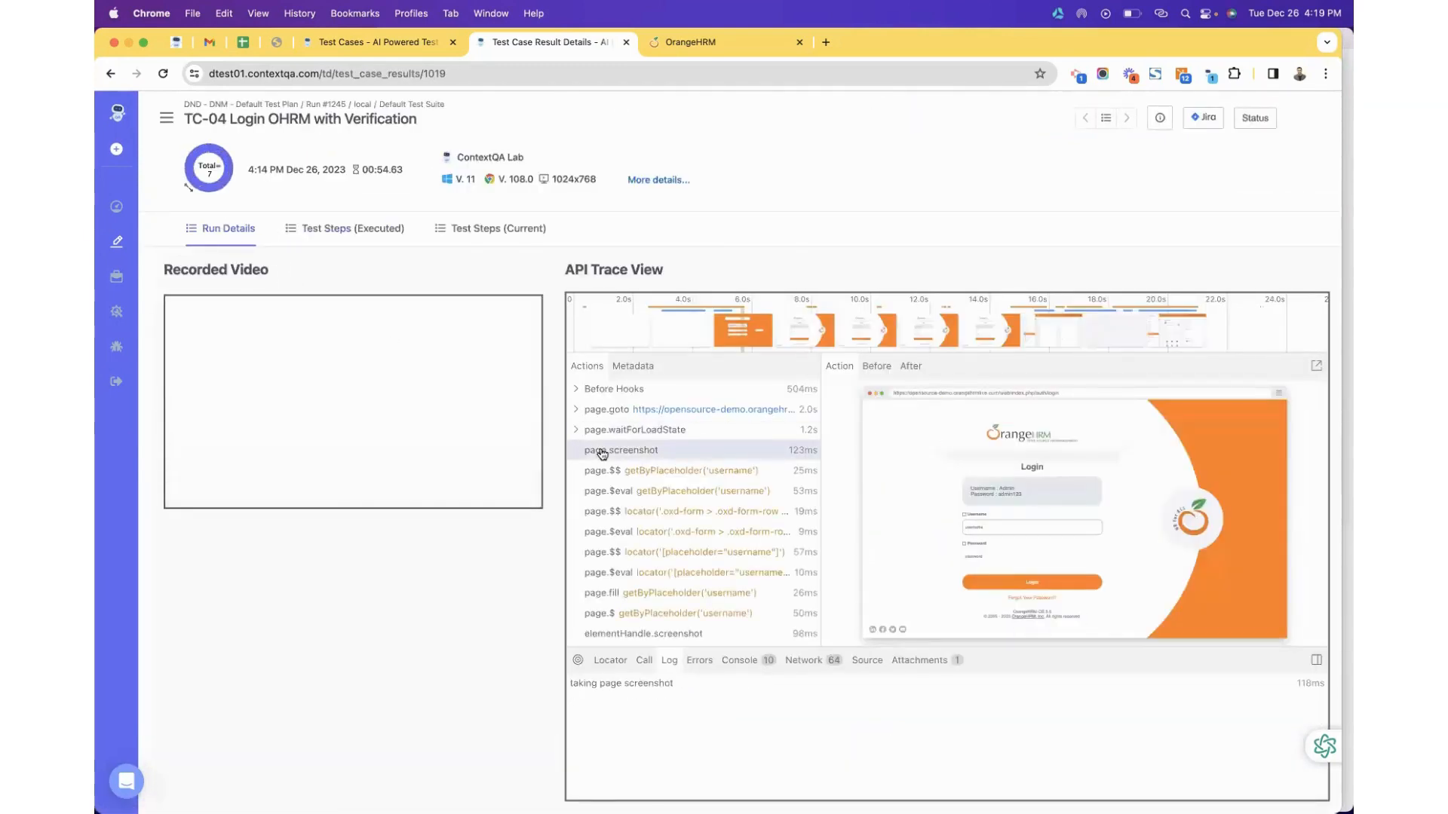
pyautogui.click(419, 302)
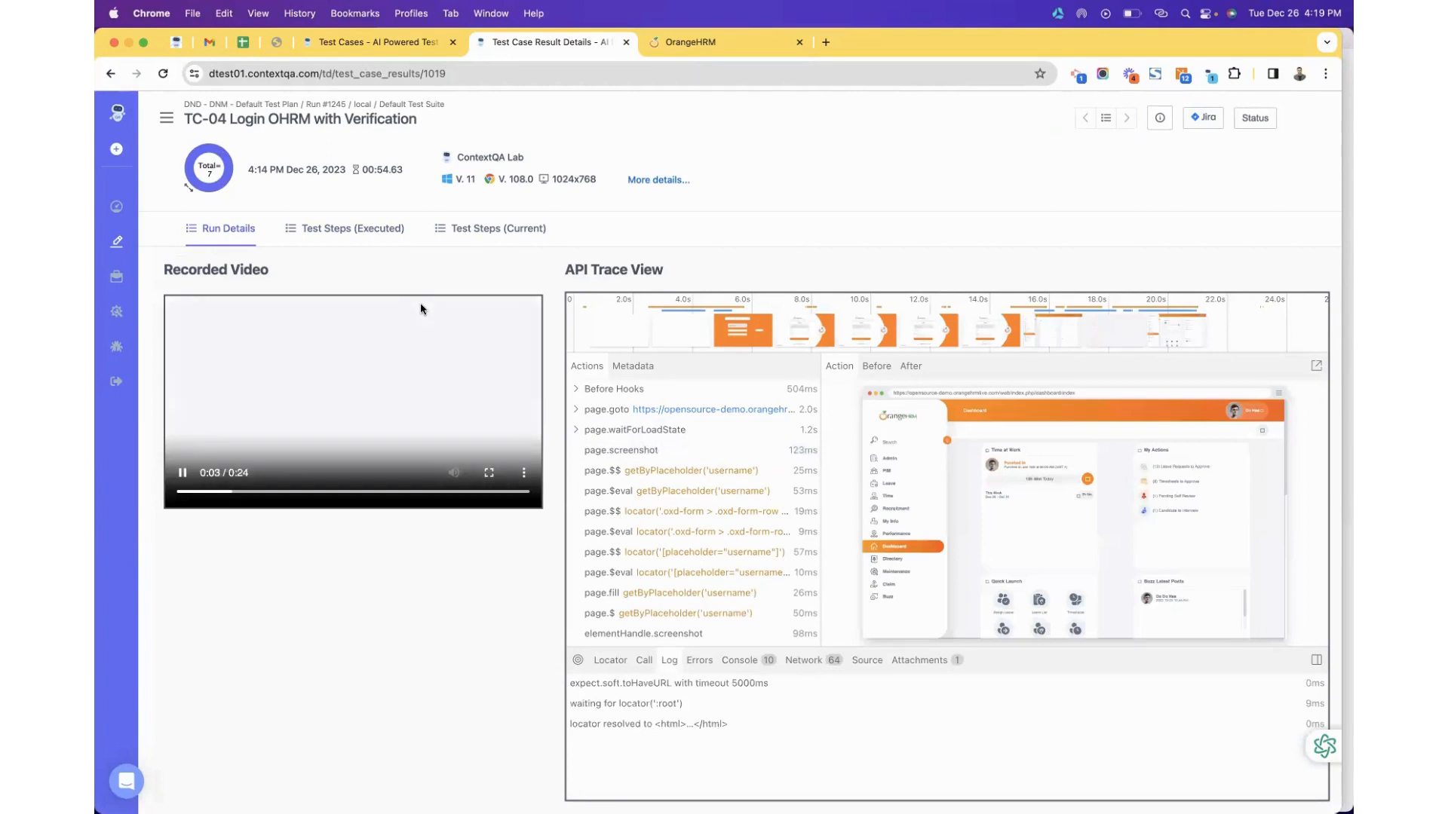
pyautogui.click(108, 74)
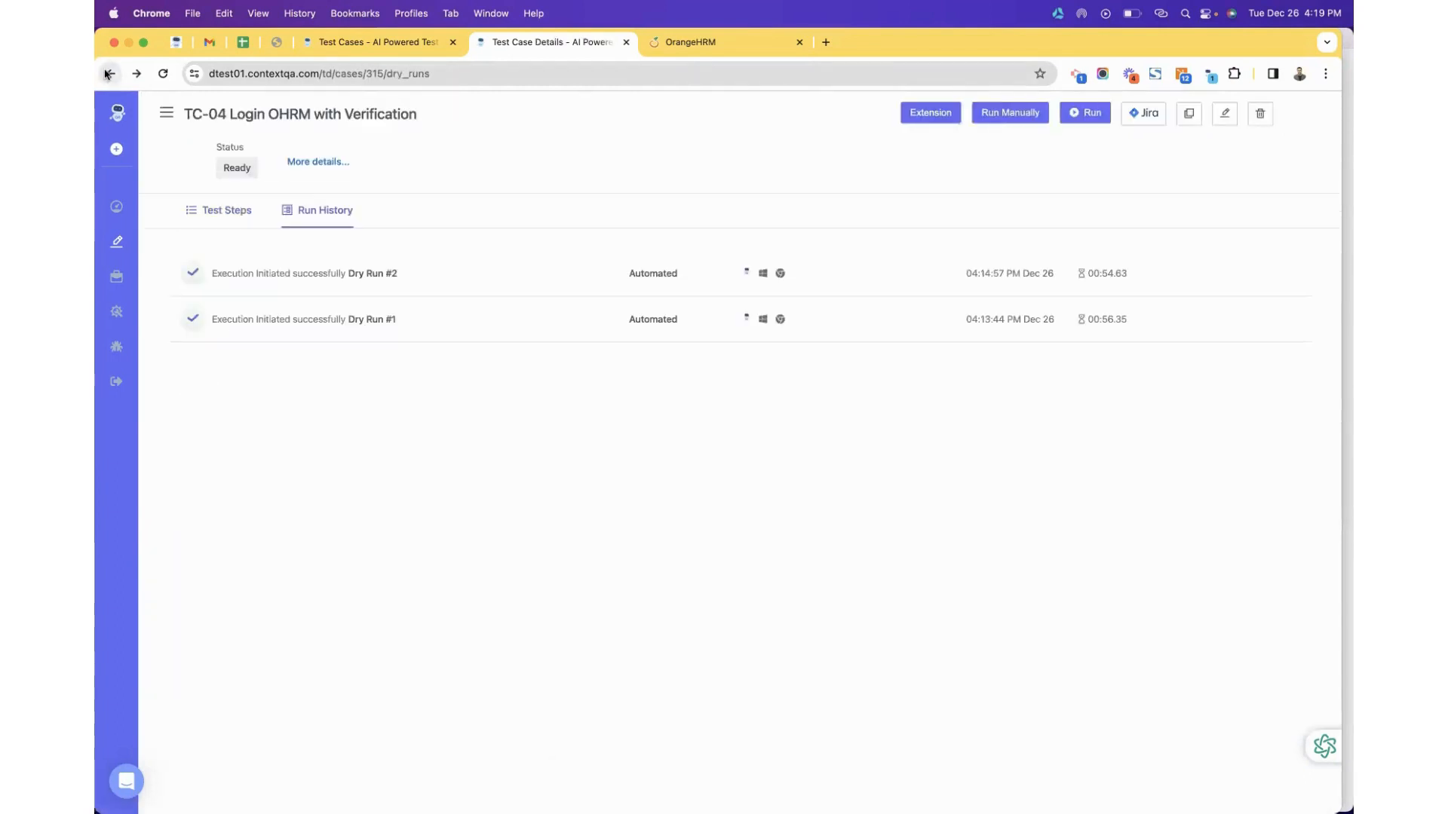
# Go back to TC-04's Test Steps list ending in the dashboard/home check.
pyautogui.click(107, 73)
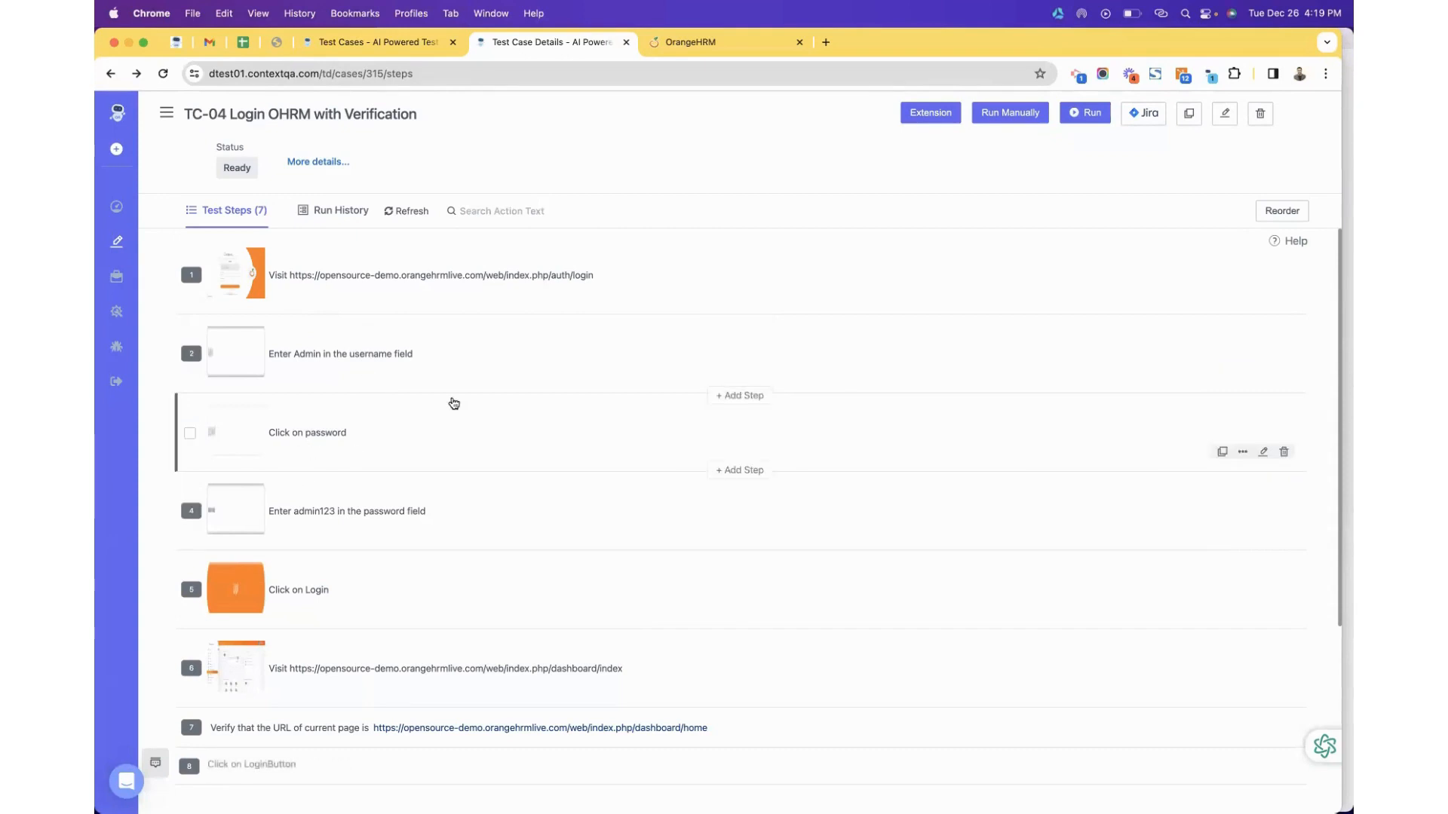
pyautogui.scroll(-3, 405, 625)
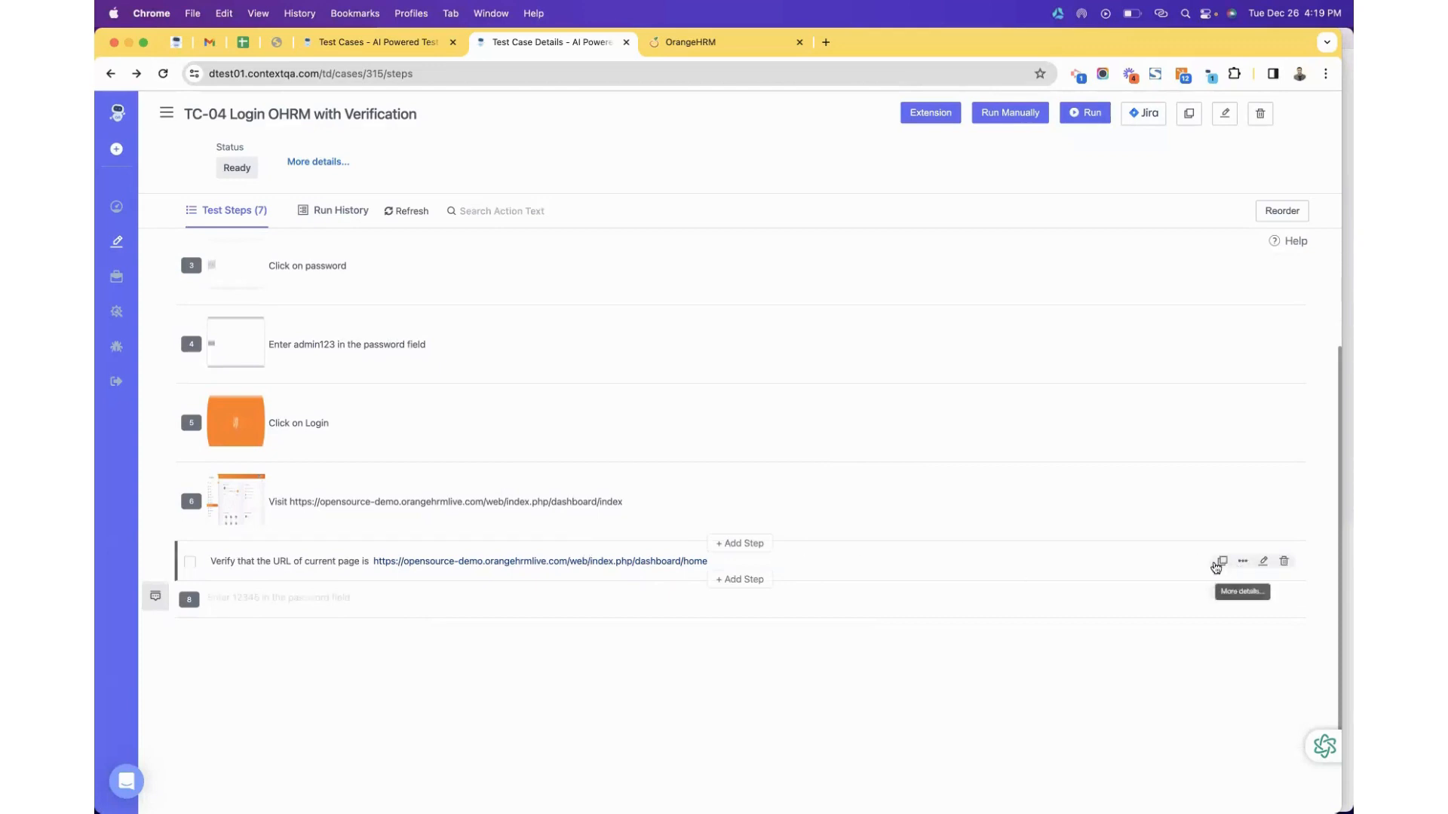
# Clone TC-04 as a Step Group named 'Login Scenario - Reusable' and create it.
pyautogui.click(1190, 114)
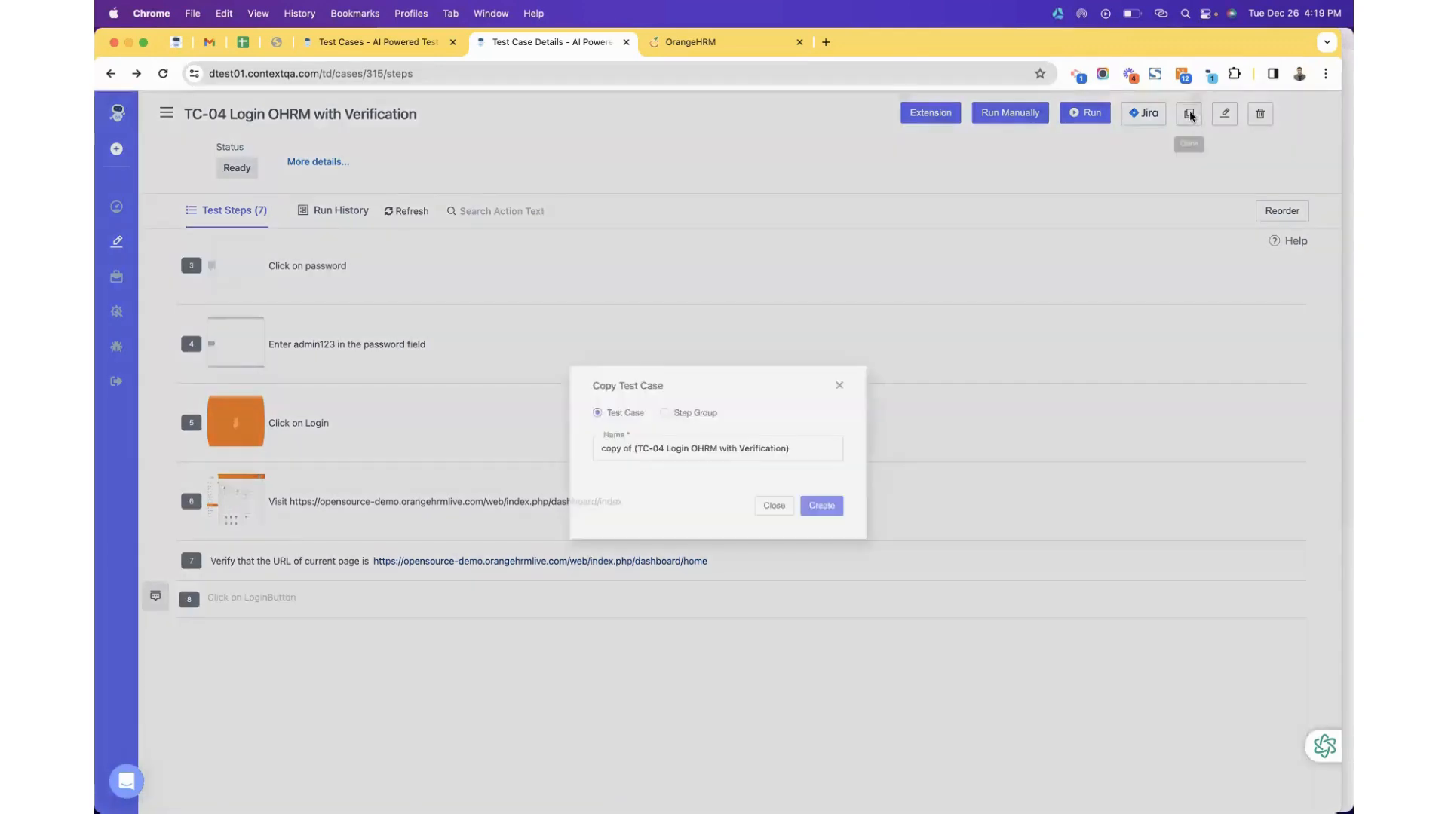
pyautogui.click(659, 409)
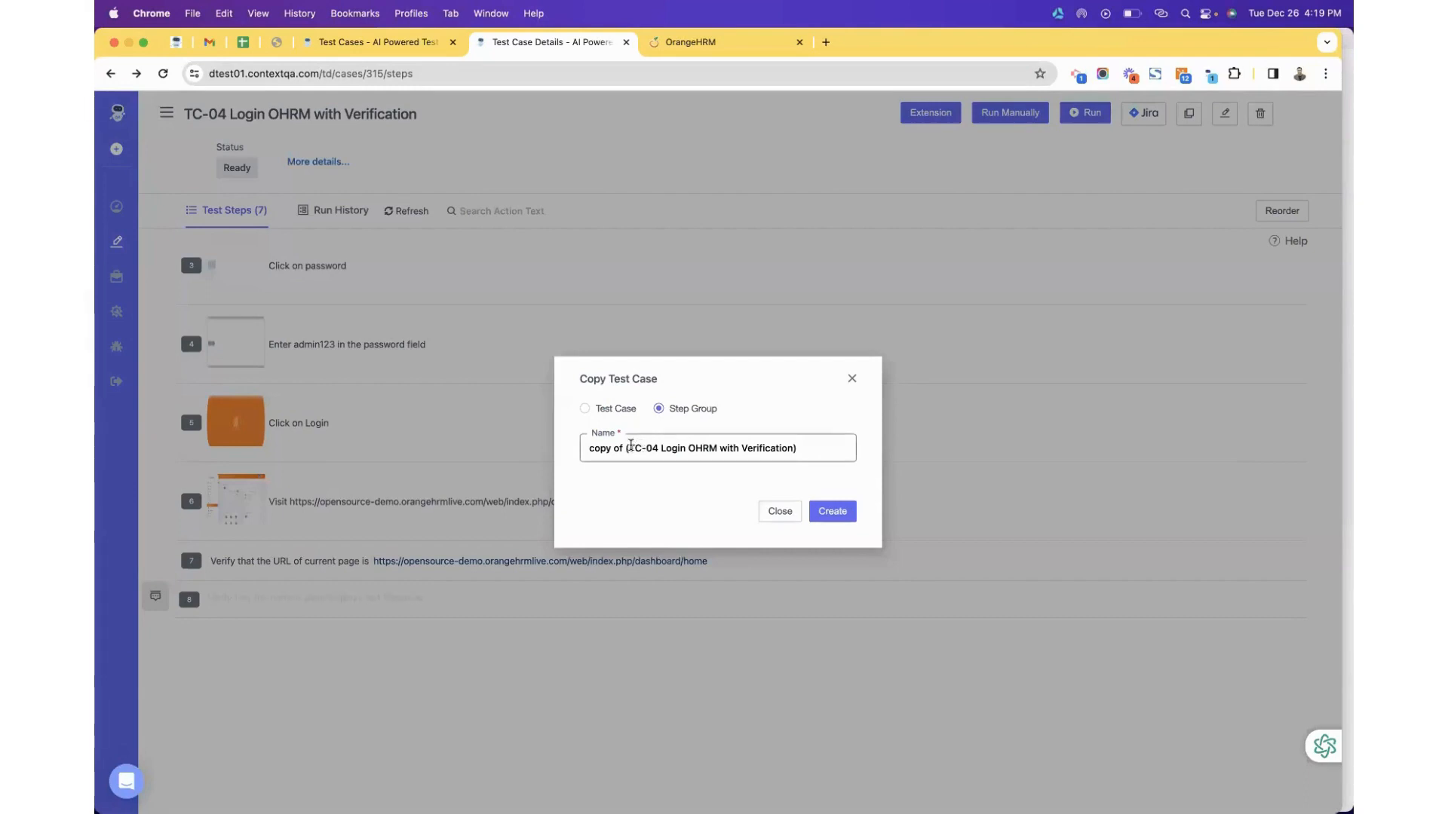
pyautogui.tripleClick(680, 450)
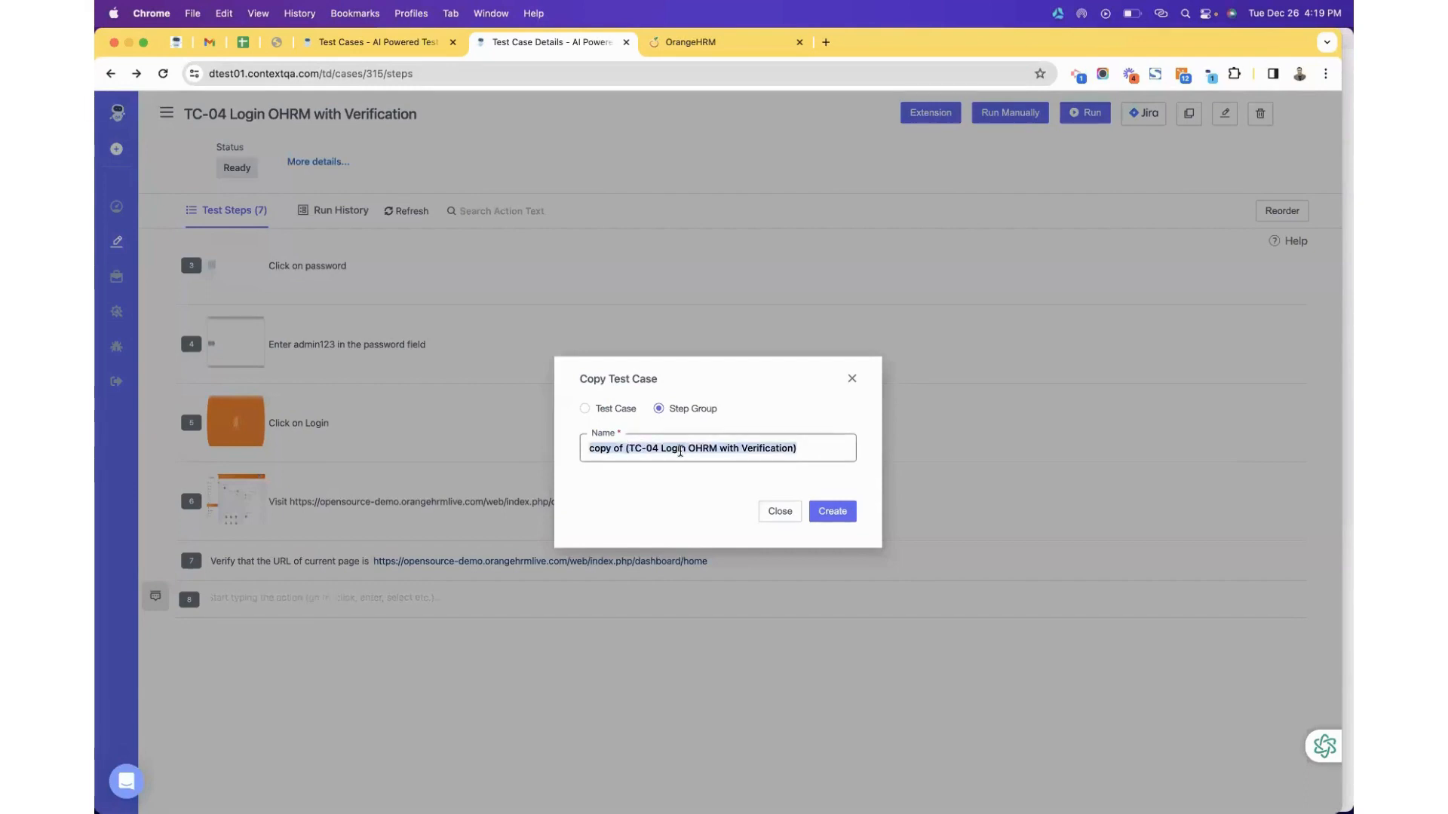
pyautogui.write('Login S')
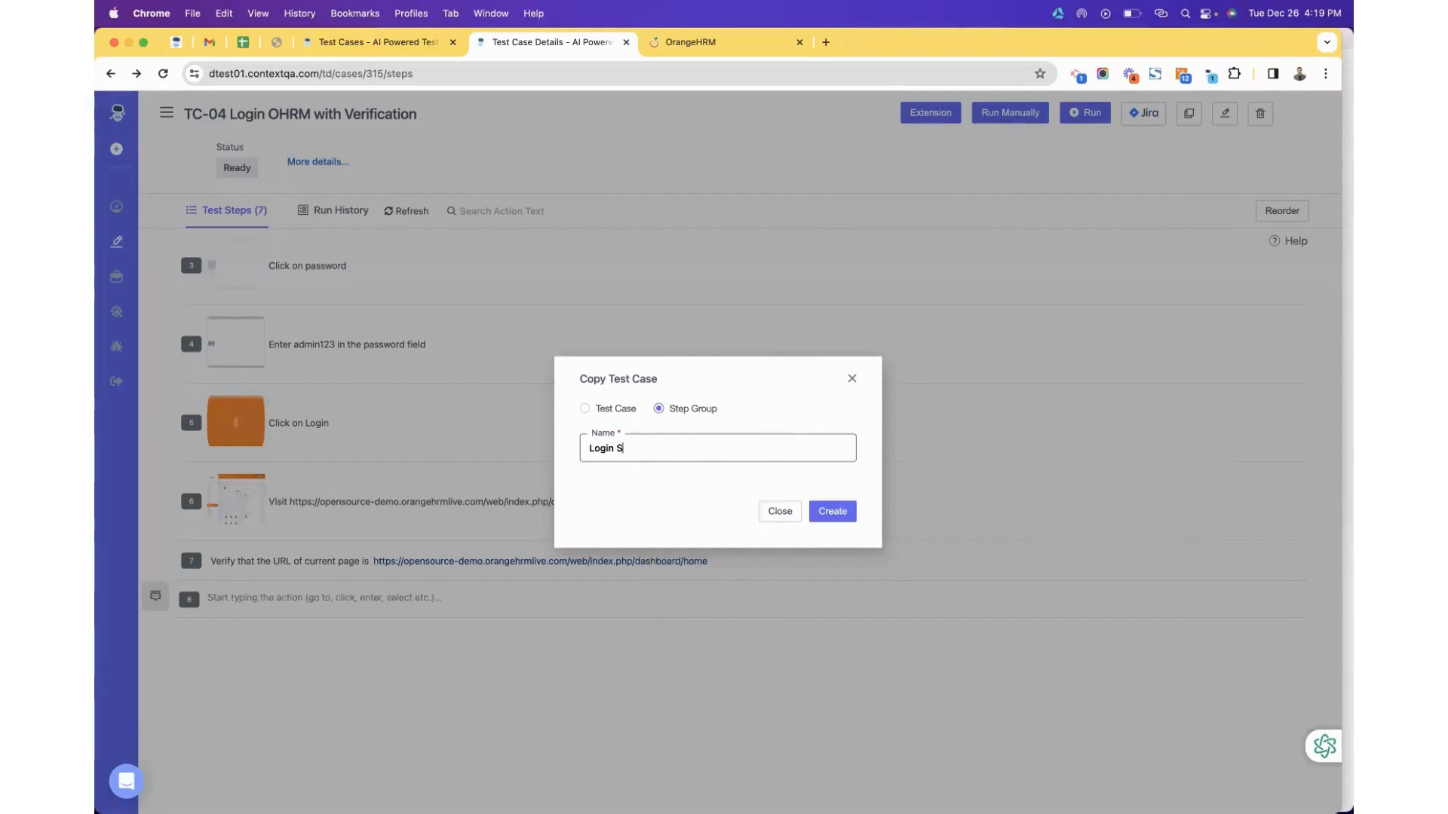
pyautogui.write('cenar')
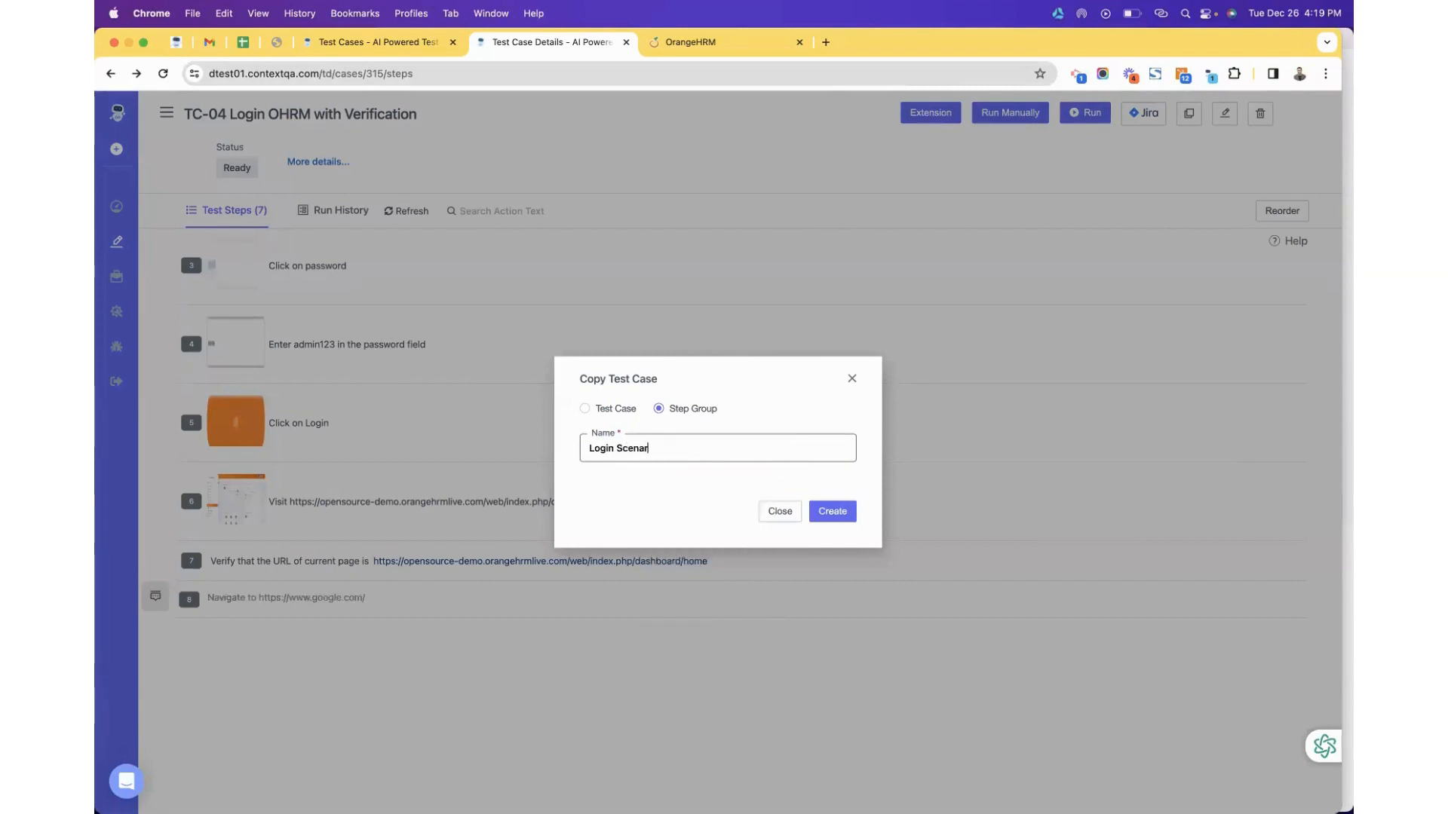
pyautogui.write('io - Re')
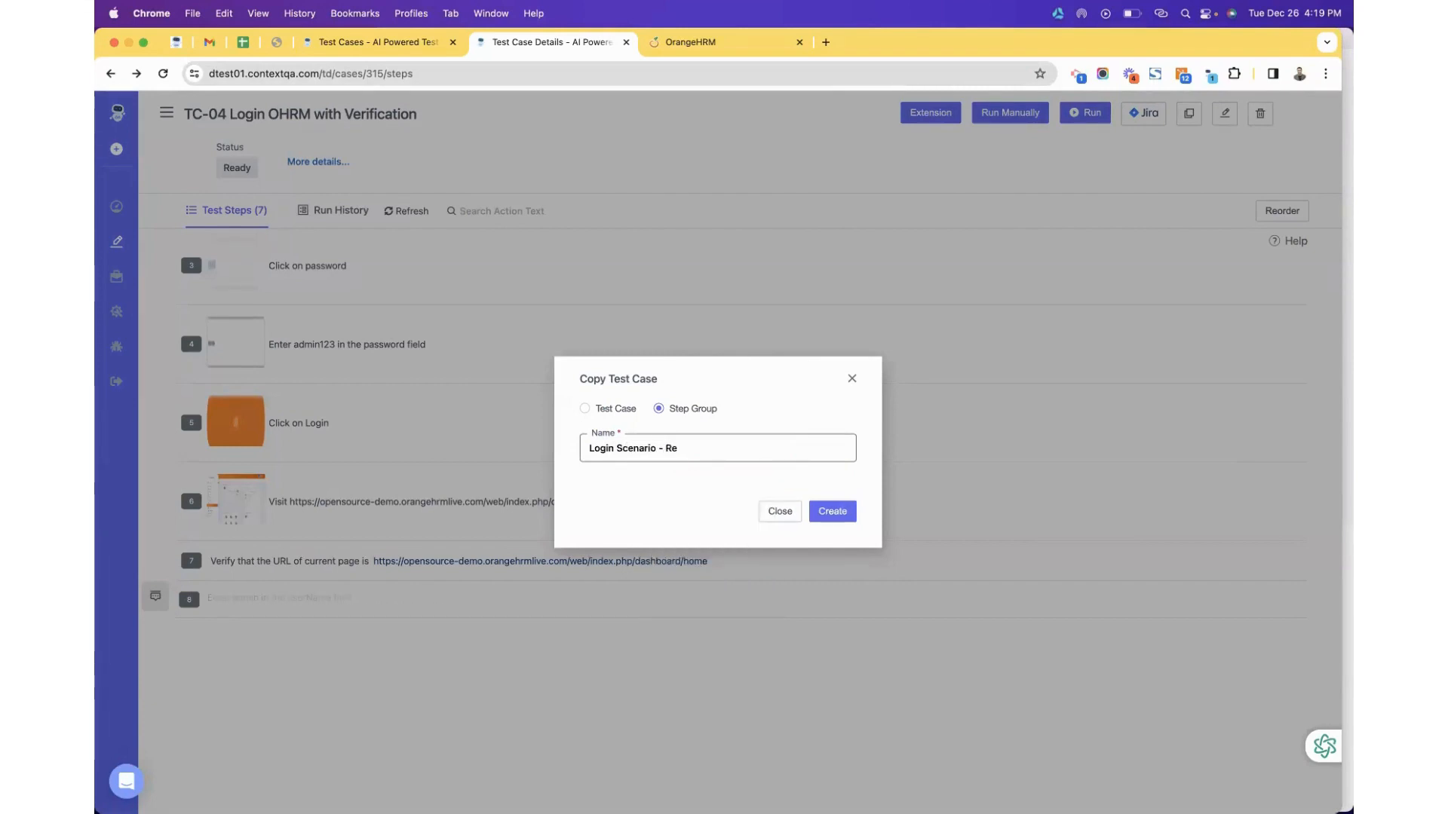
pyautogui.write('usable')
pyautogui.tripleClick(724, 450)
pyautogui.click(724, 450)
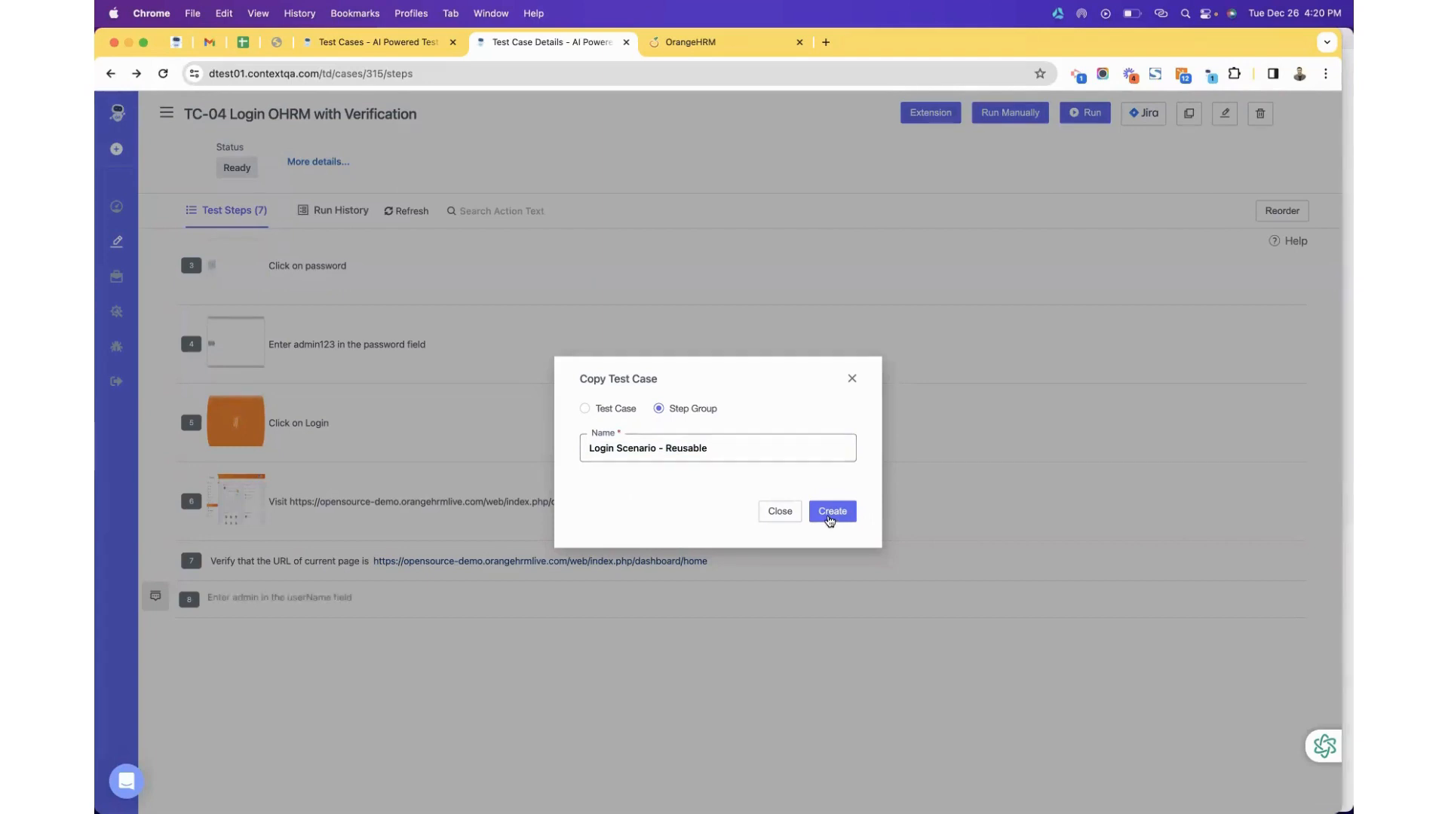
pyautogui.click(830, 518)
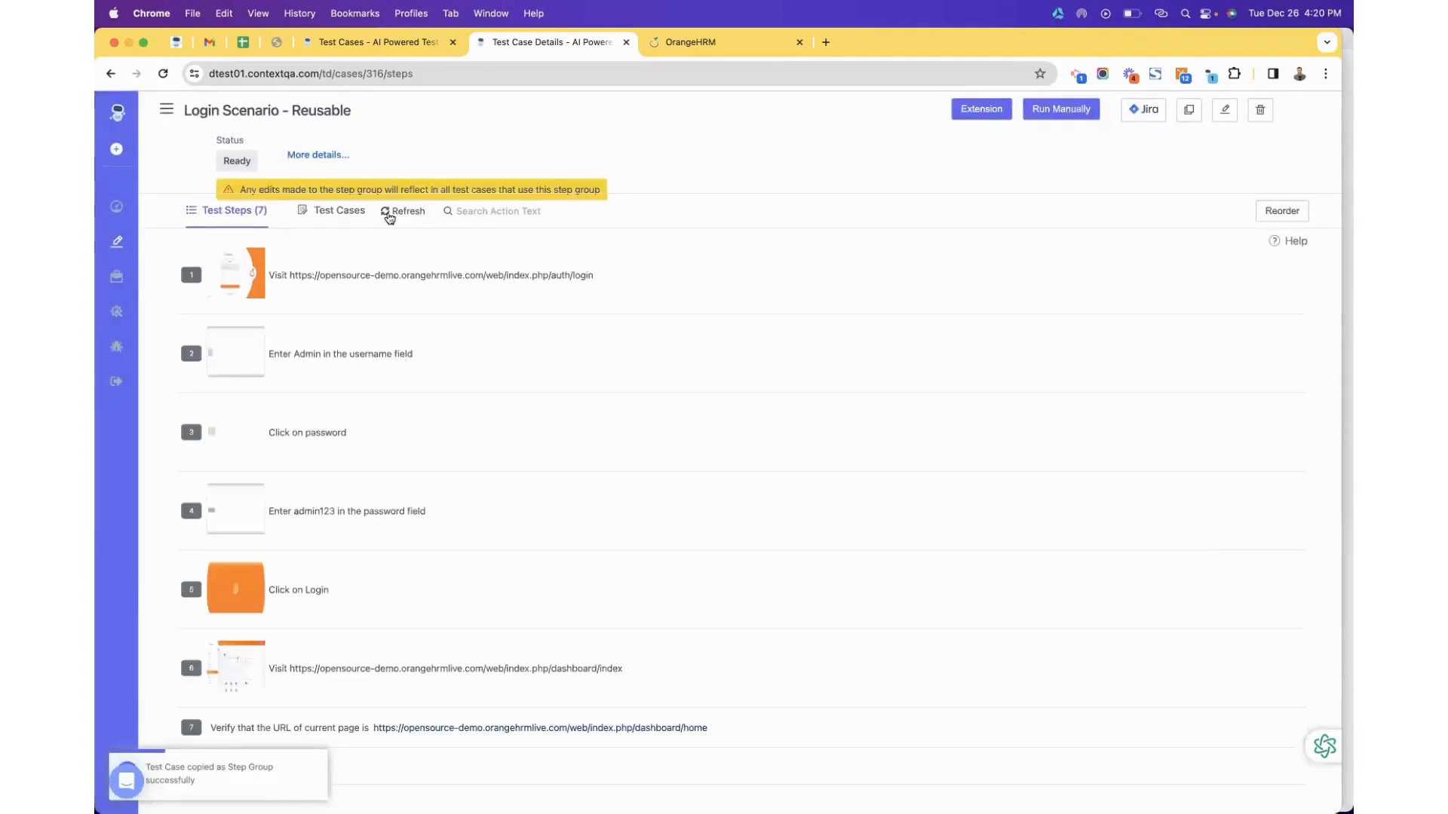
# Delete the extra step 7 from the Login Scenario - Reusable step group.
pyautogui.scroll(-2, 354, 427)
pyautogui.scroll(-1, 355, 427)
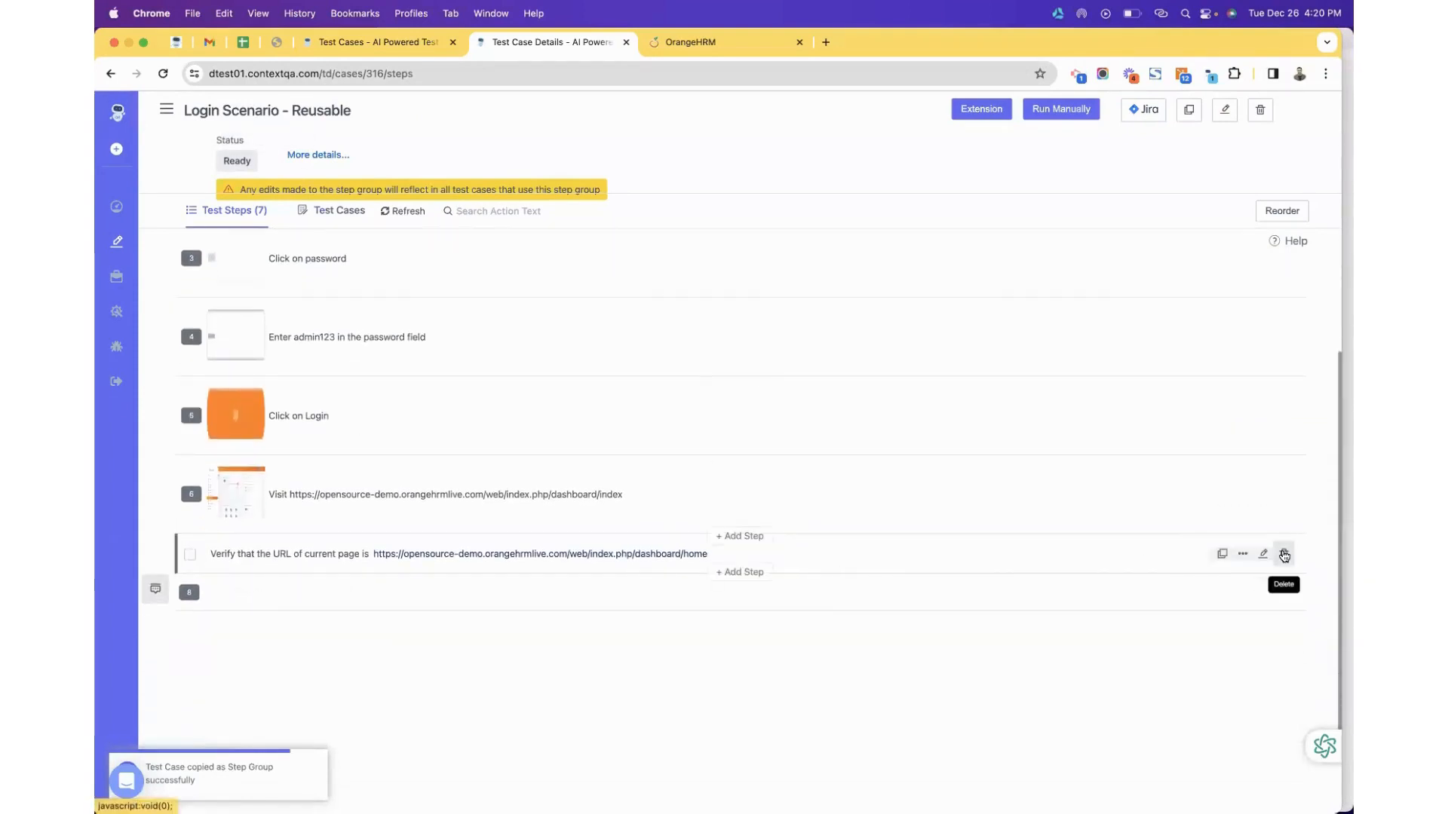
pyautogui.click(1284, 554)
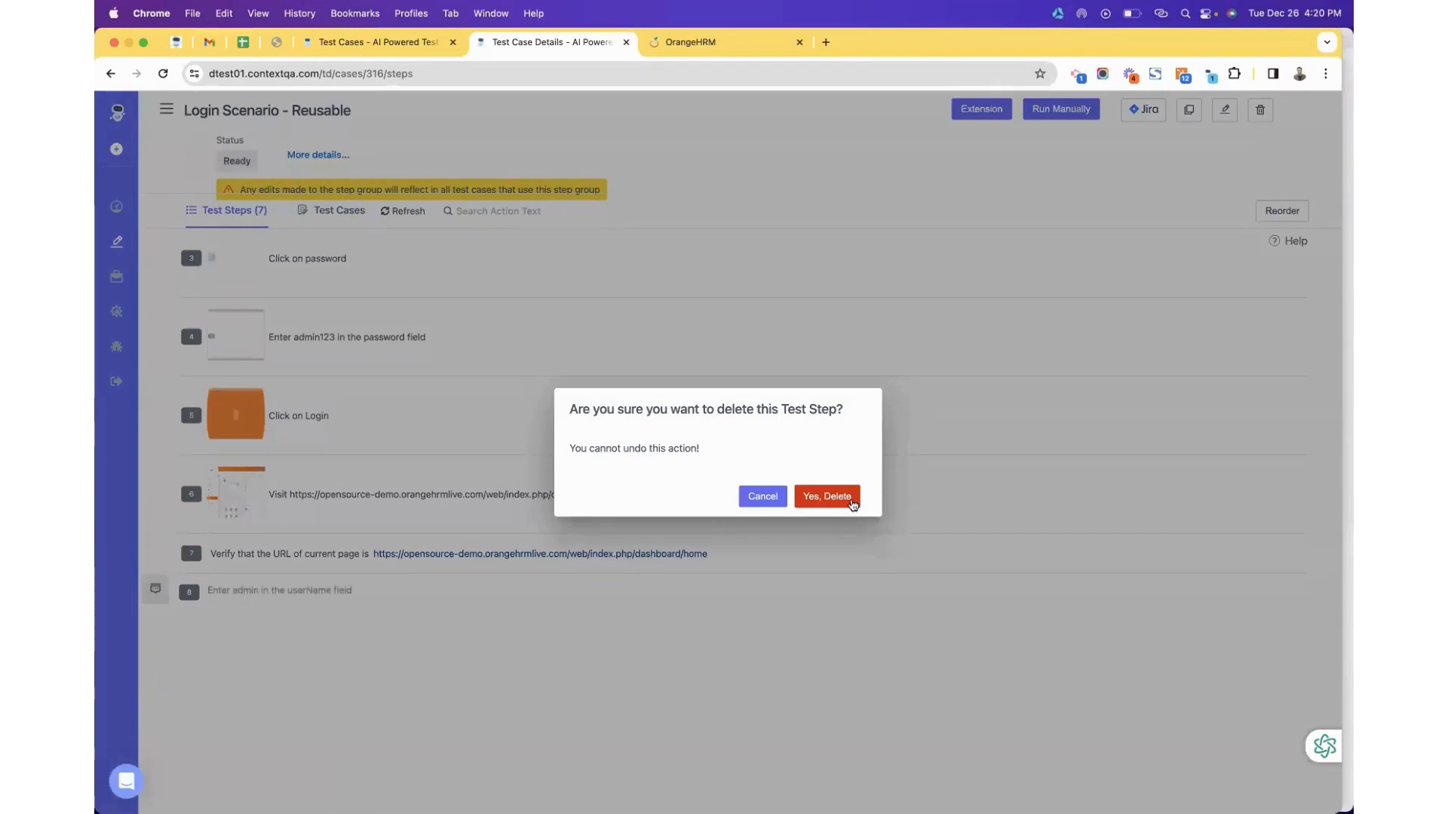
pyautogui.click(851, 501)
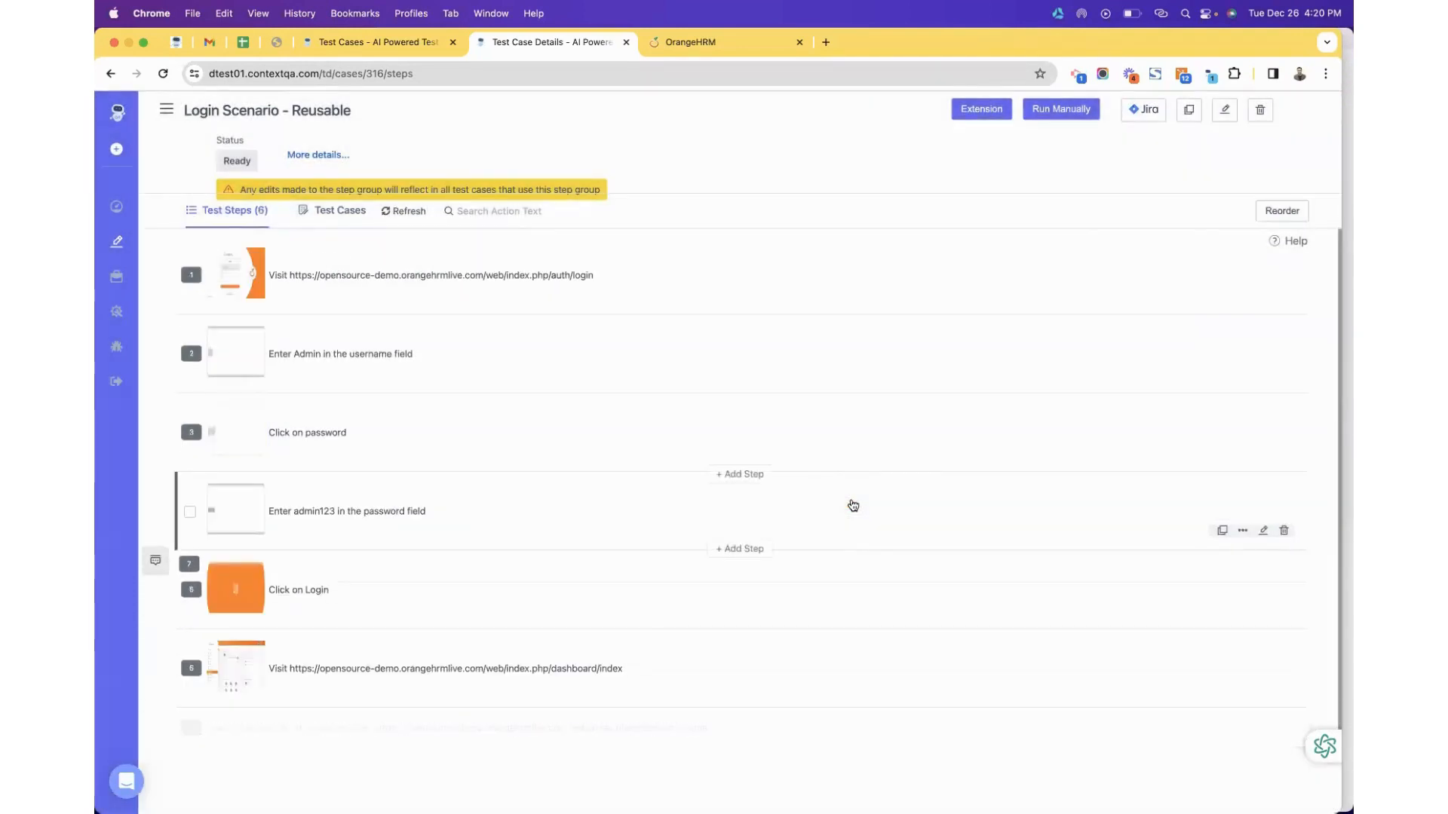
# Review the remaining six steps, then go back to the All Test Cases list of 101 entries.
pyautogui.scroll(-3, 845, 517)
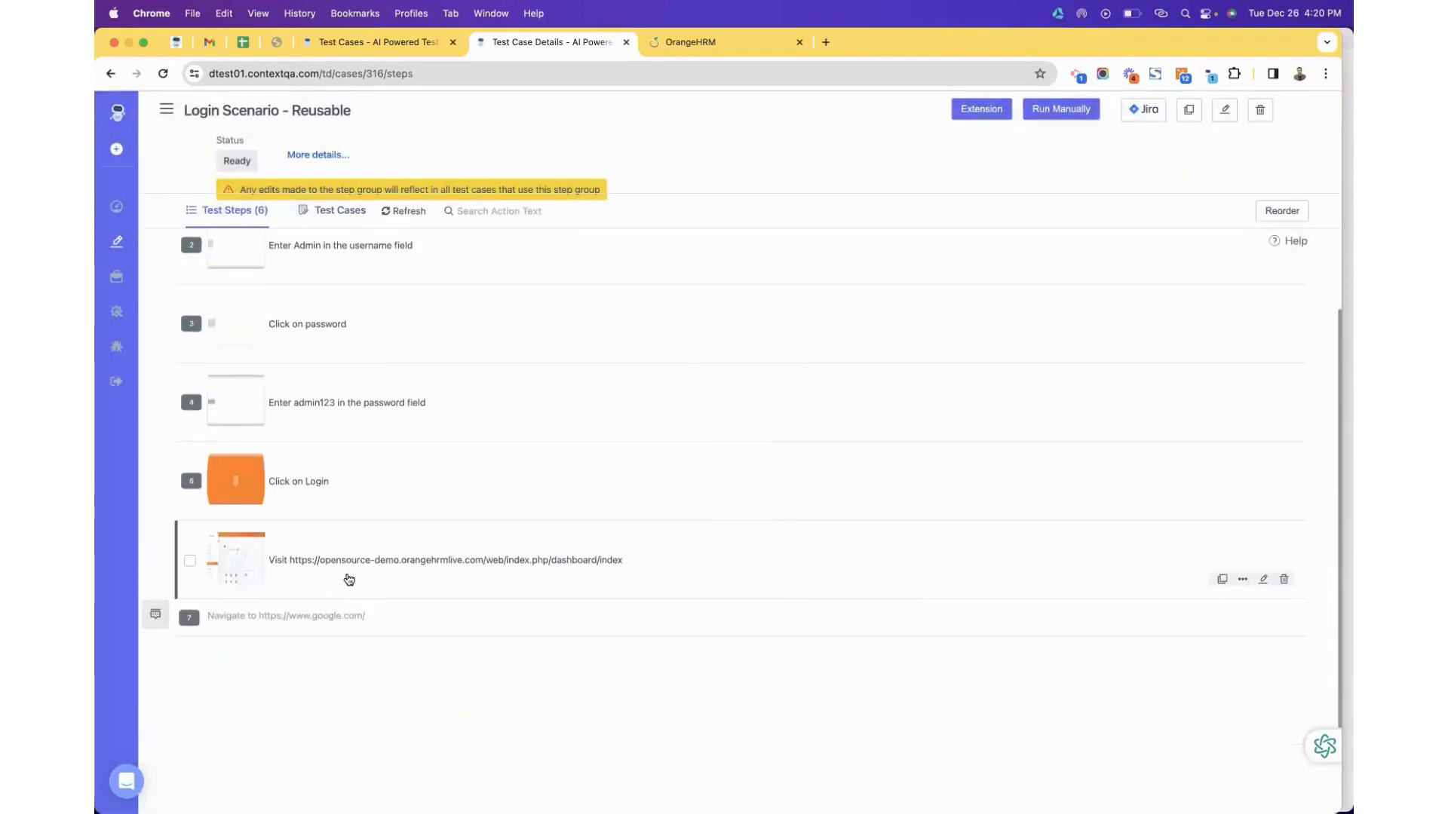
pyautogui.scroll(3, 291, 590)
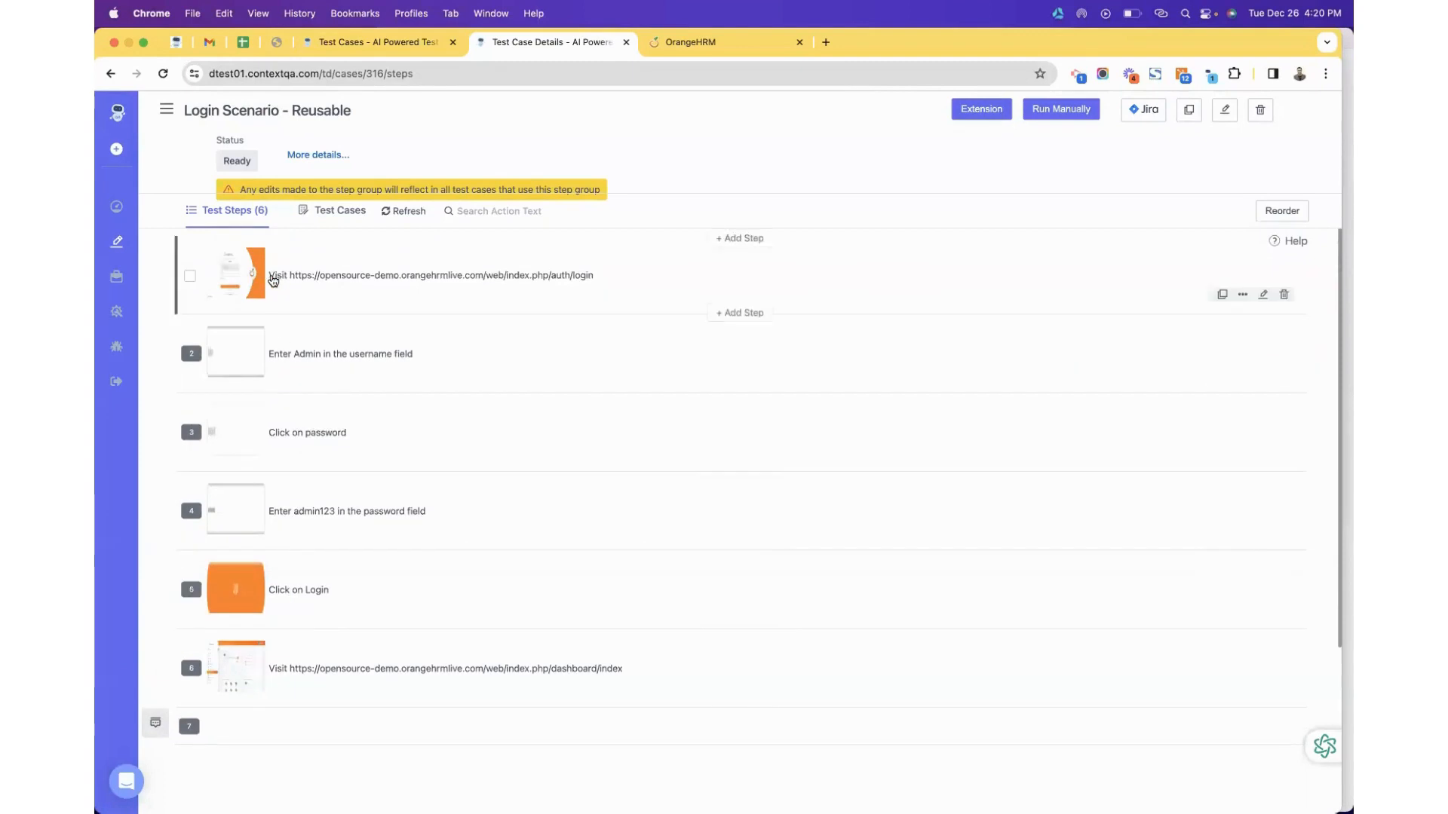
pyautogui.moveTo(272, 279); pyautogui.dragTo(598, 287)
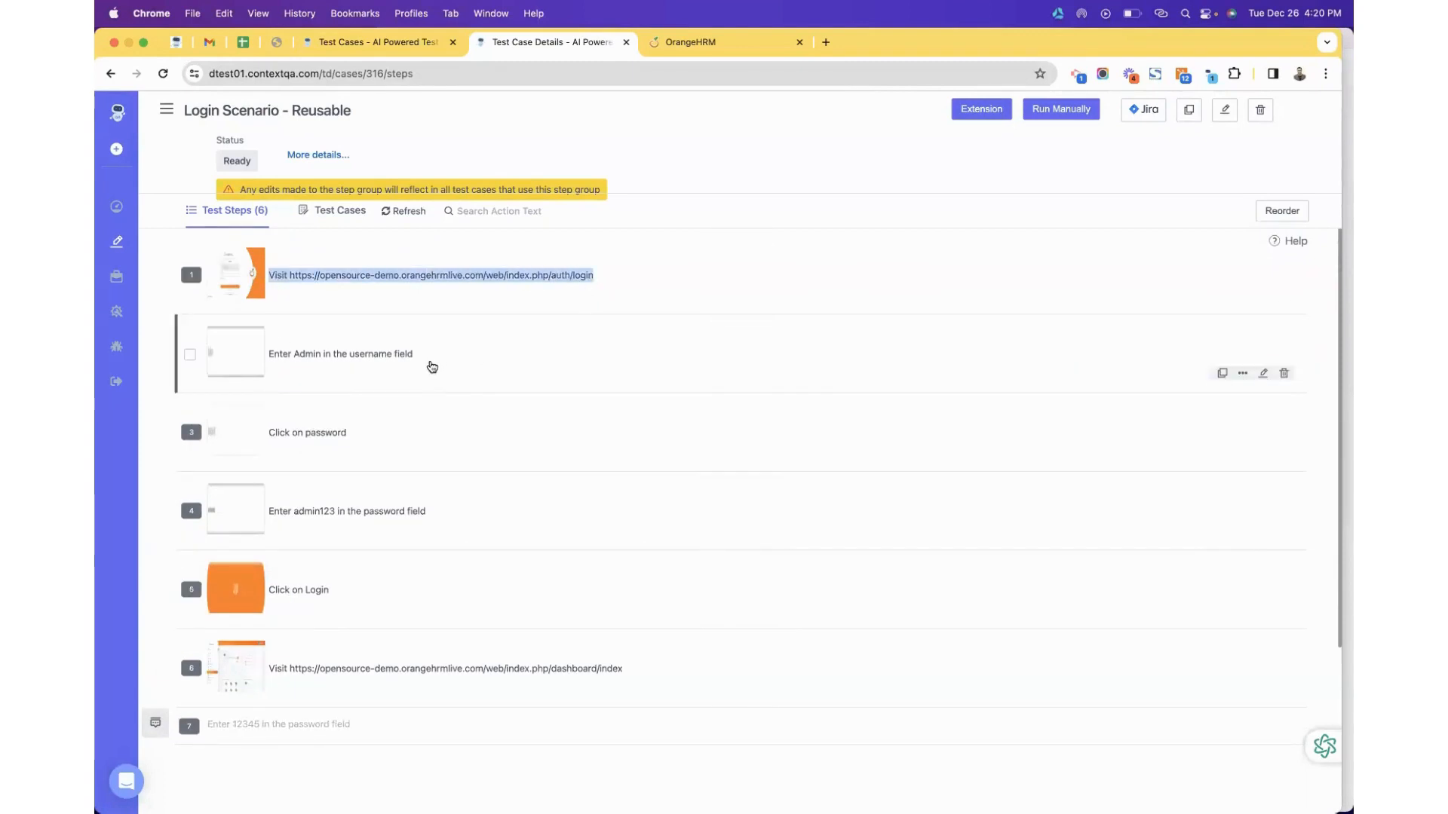
pyautogui.scroll(-2, 430, 365)
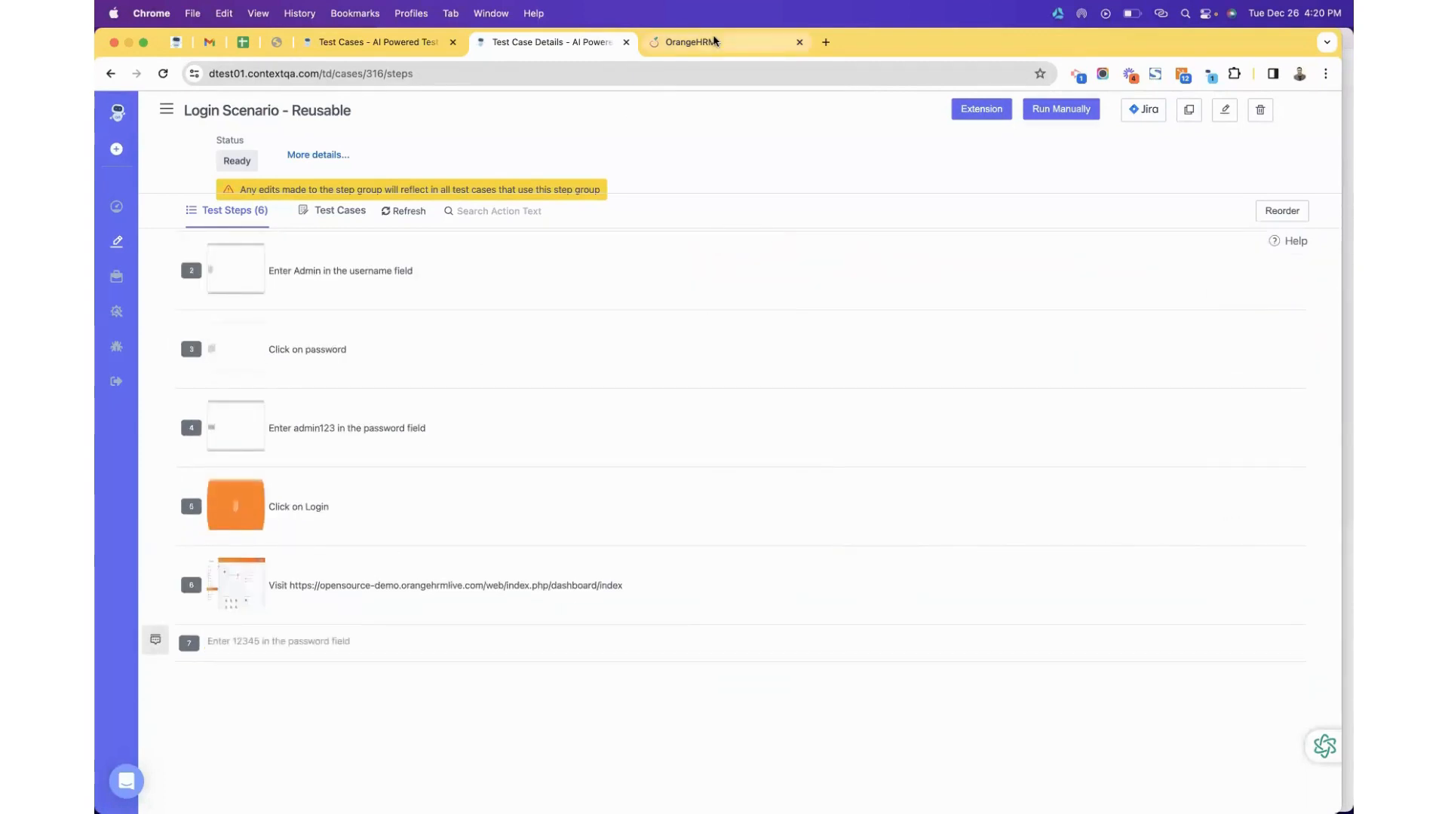
pyautogui.scroll(2, 385, 327)
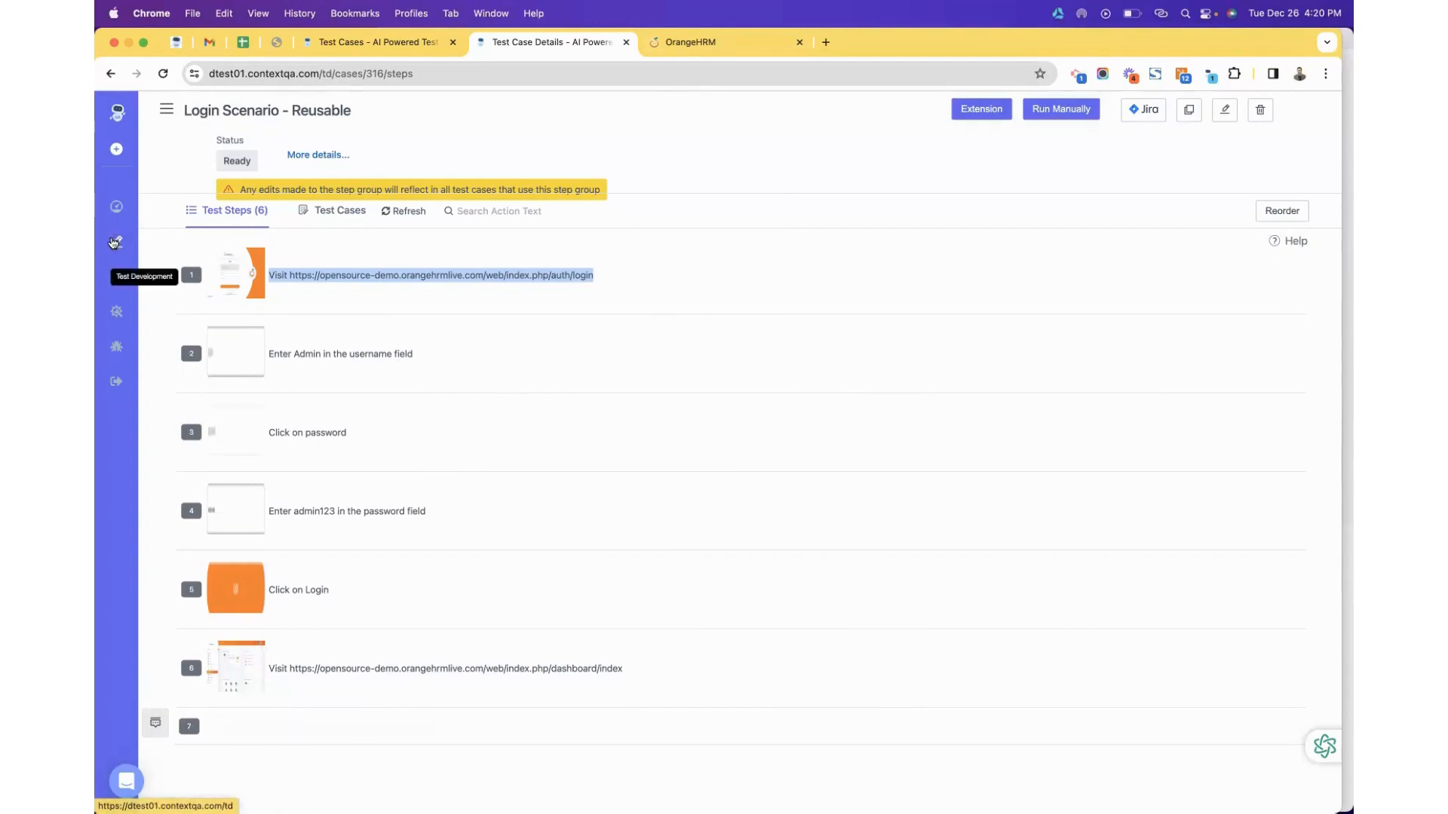
pyautogui.click(113, 242)
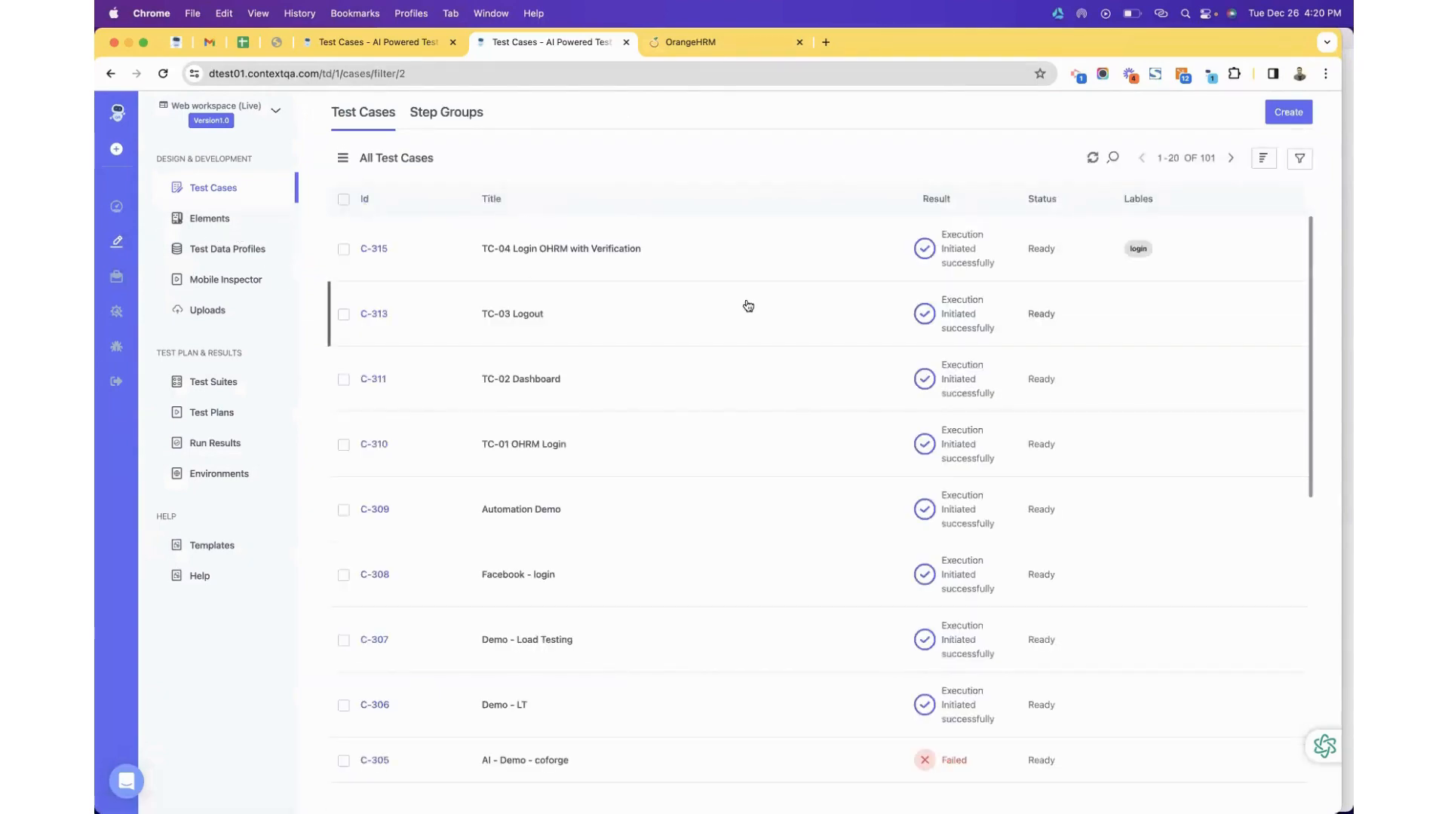
# Place the ContextQA extension beside Chrome and show its test case list, led by 'Login Scenario - Reusable'.
pyautogui.hotkey('ctrl', 'Up')
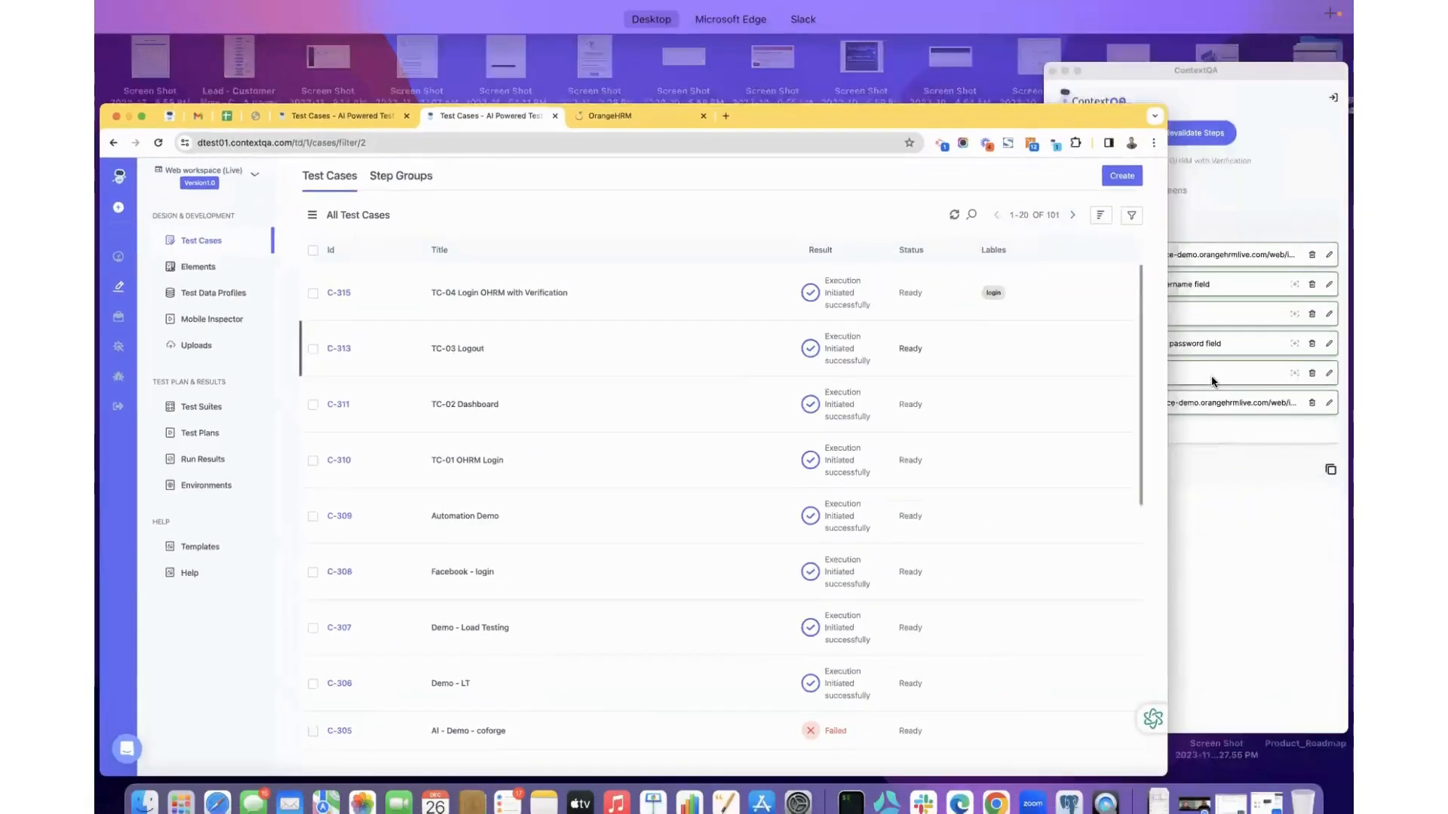
pyautogui.click(1021, 382)
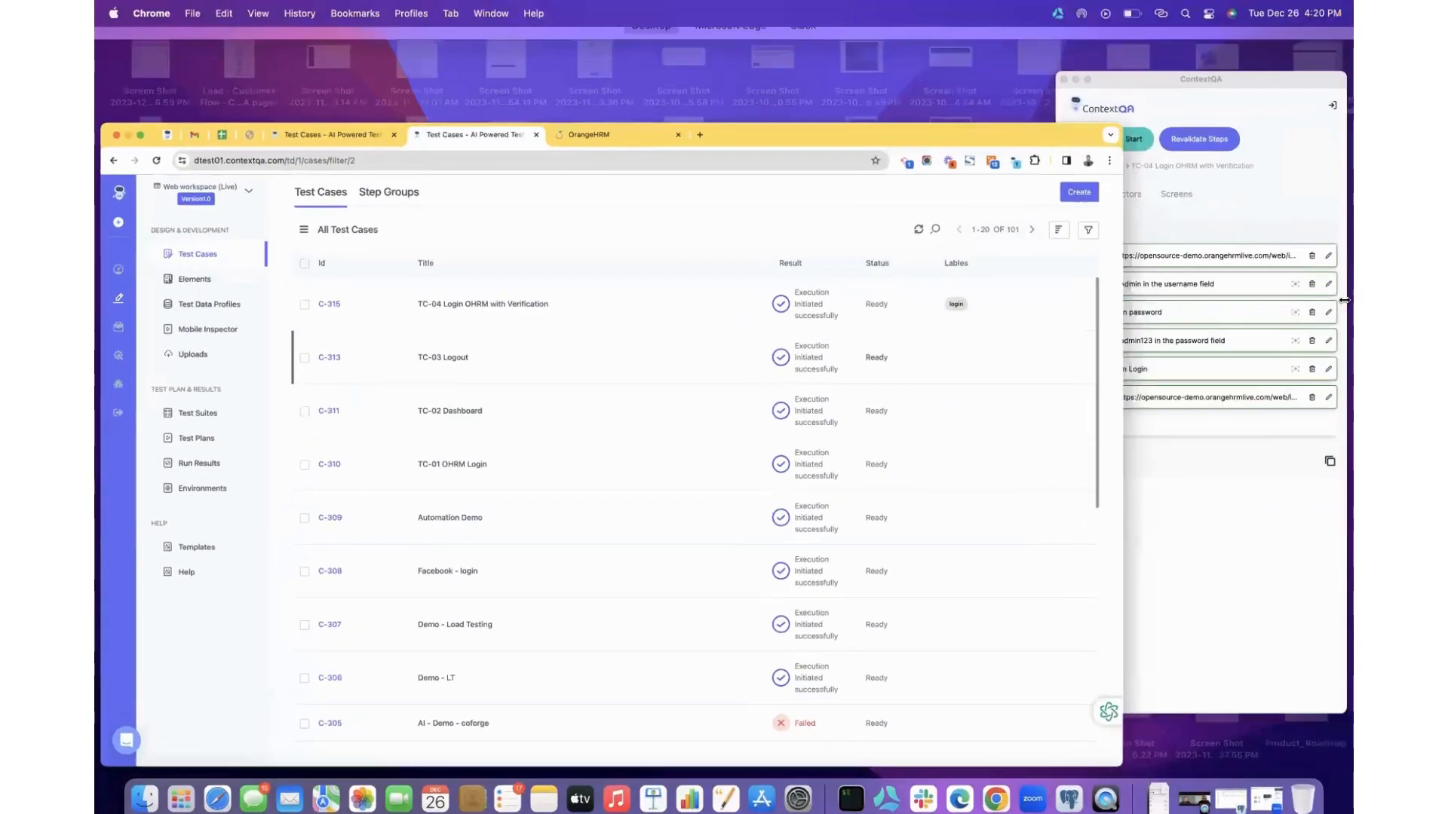
pyautogui.moveTo(1274, 300); pyautogui.dragTo(996, 276)
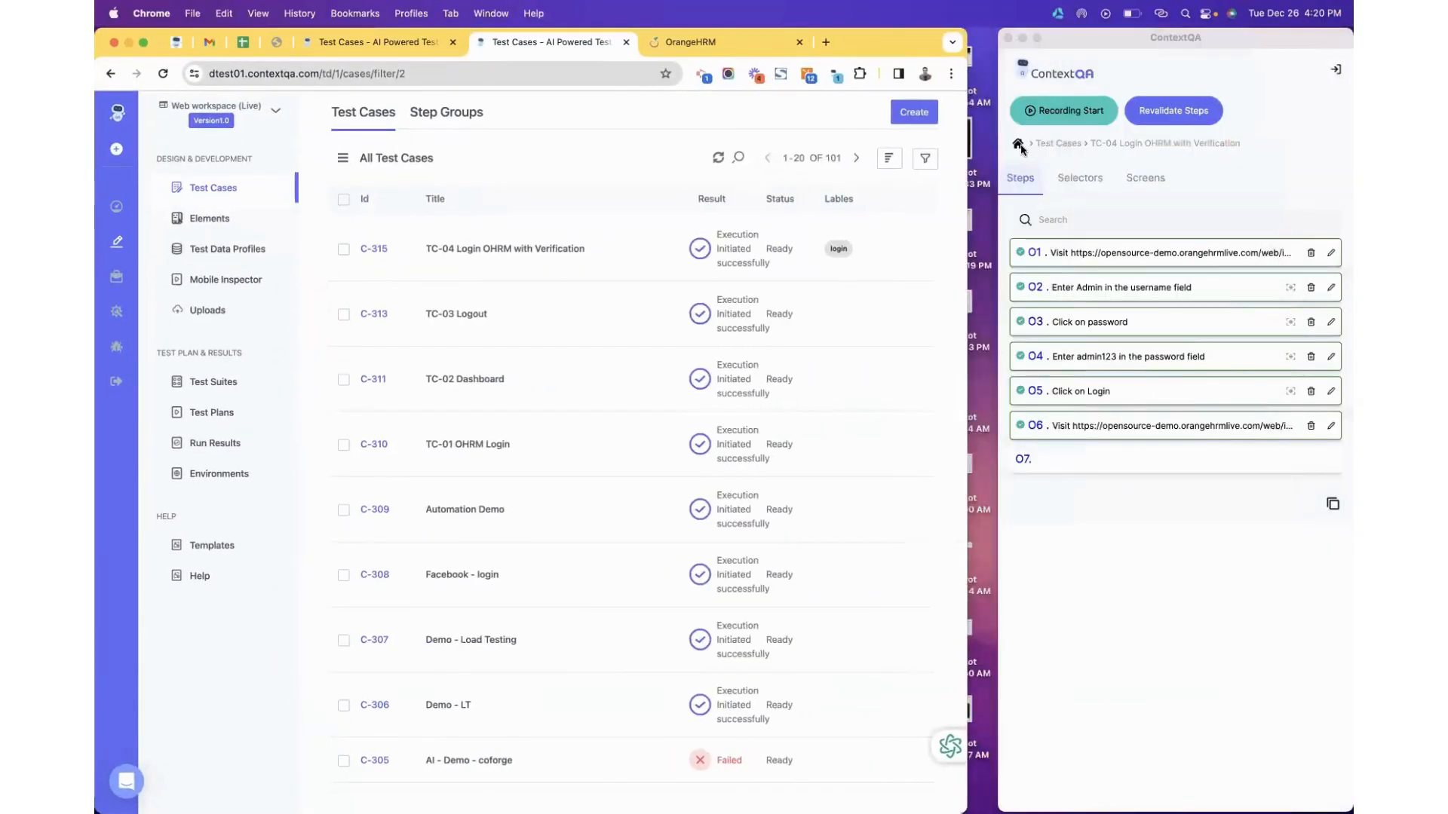
pyautogui.click(1019, 145)
pyautogui.click(1018, 145)
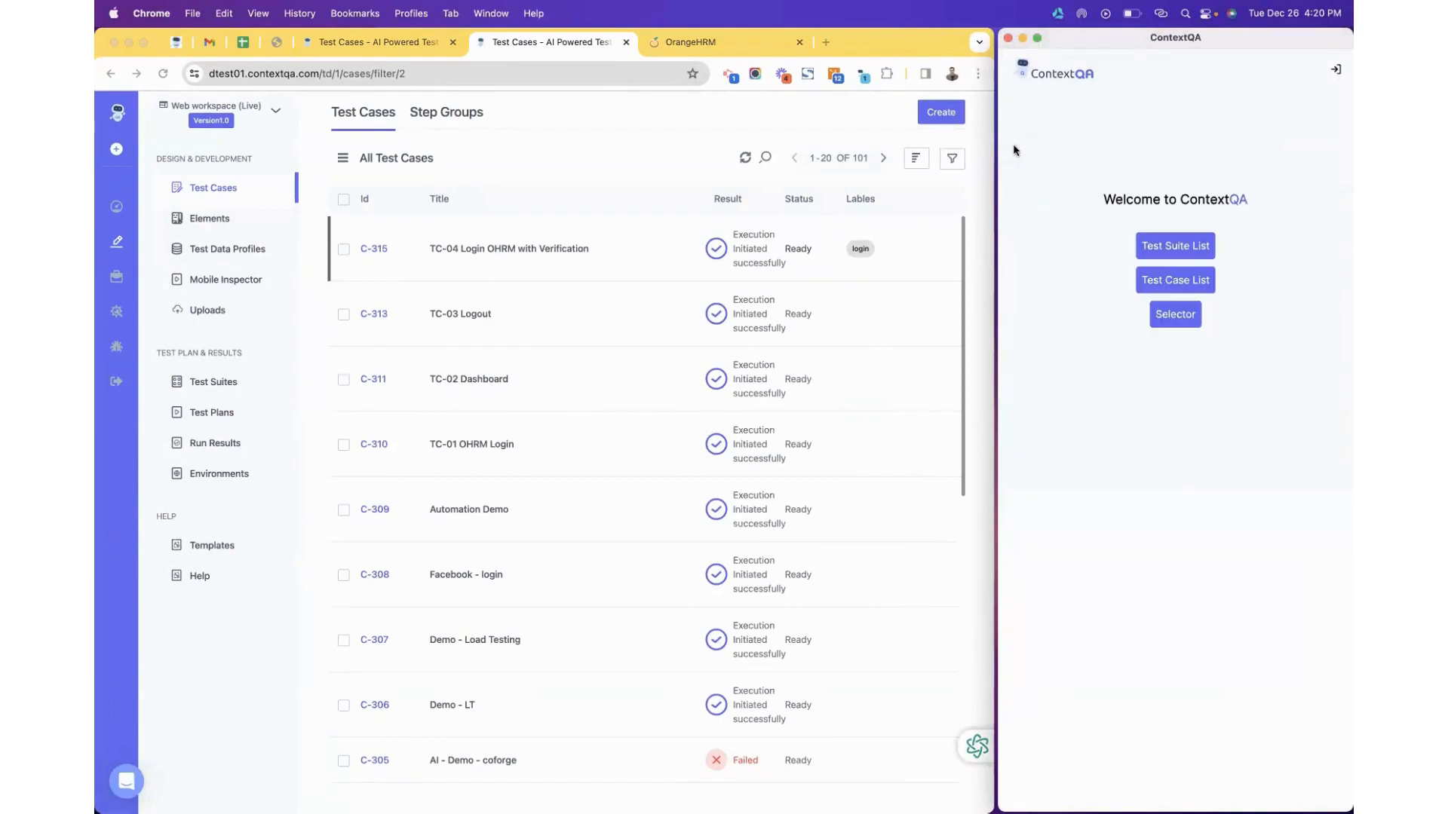
pyautogui.click(1150, 288)
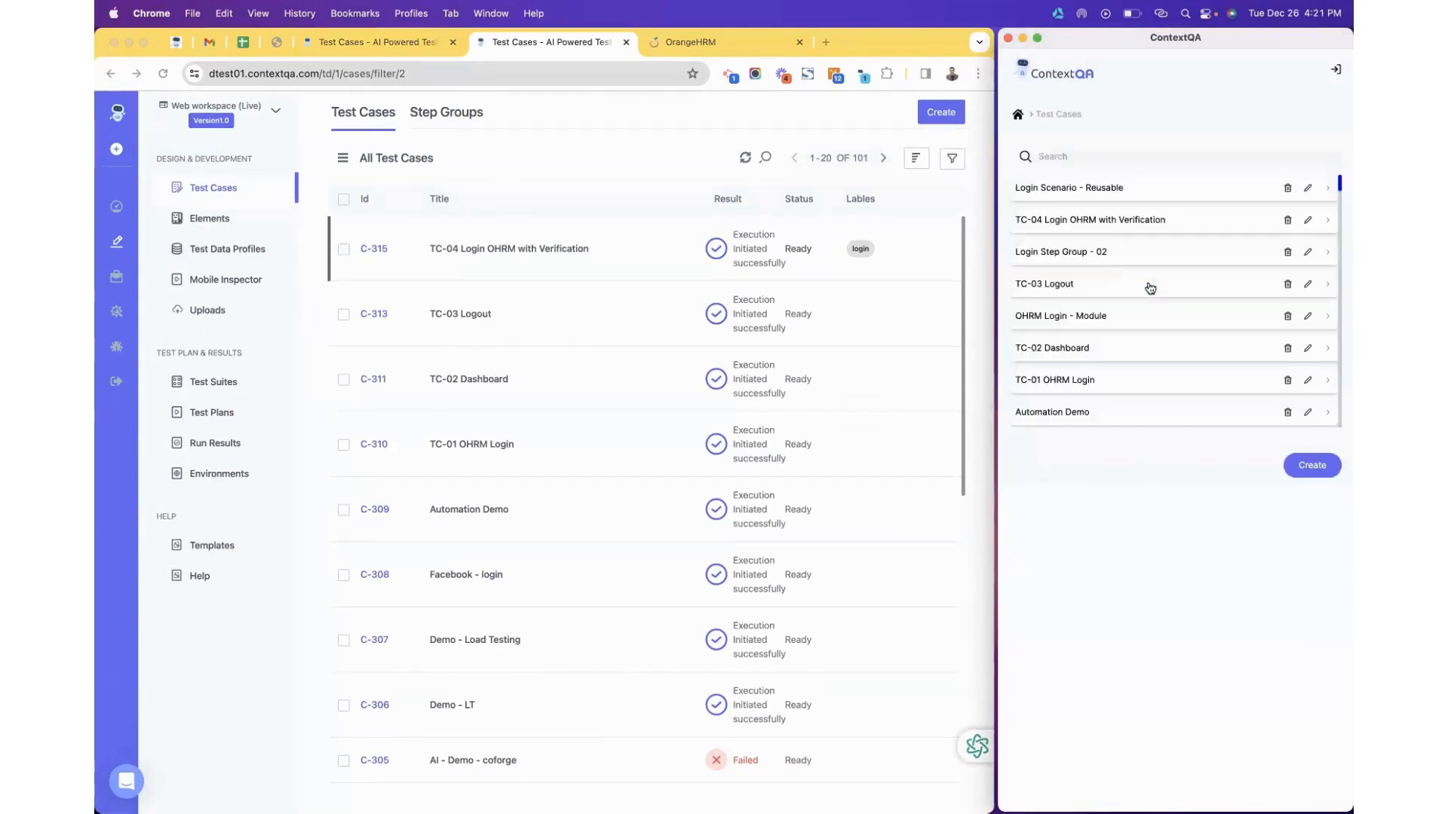
# Create and save the test case 'TC-05 Navigate in ORHM' tagged dashboard.
pyautogui.click(1313, 463)
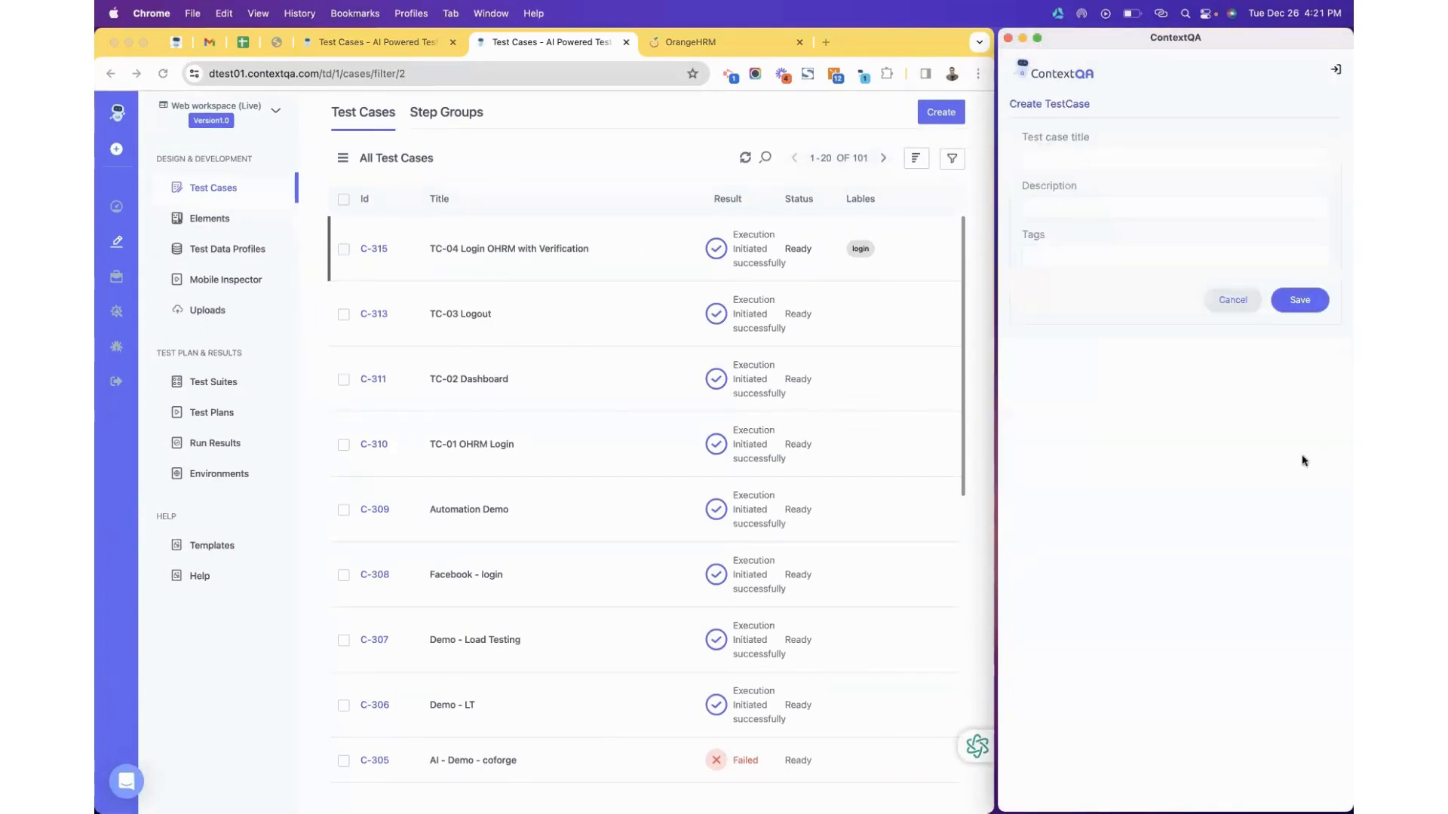
pyautogui.click(1061, 155)
pyautogui.write('TC-05 N')
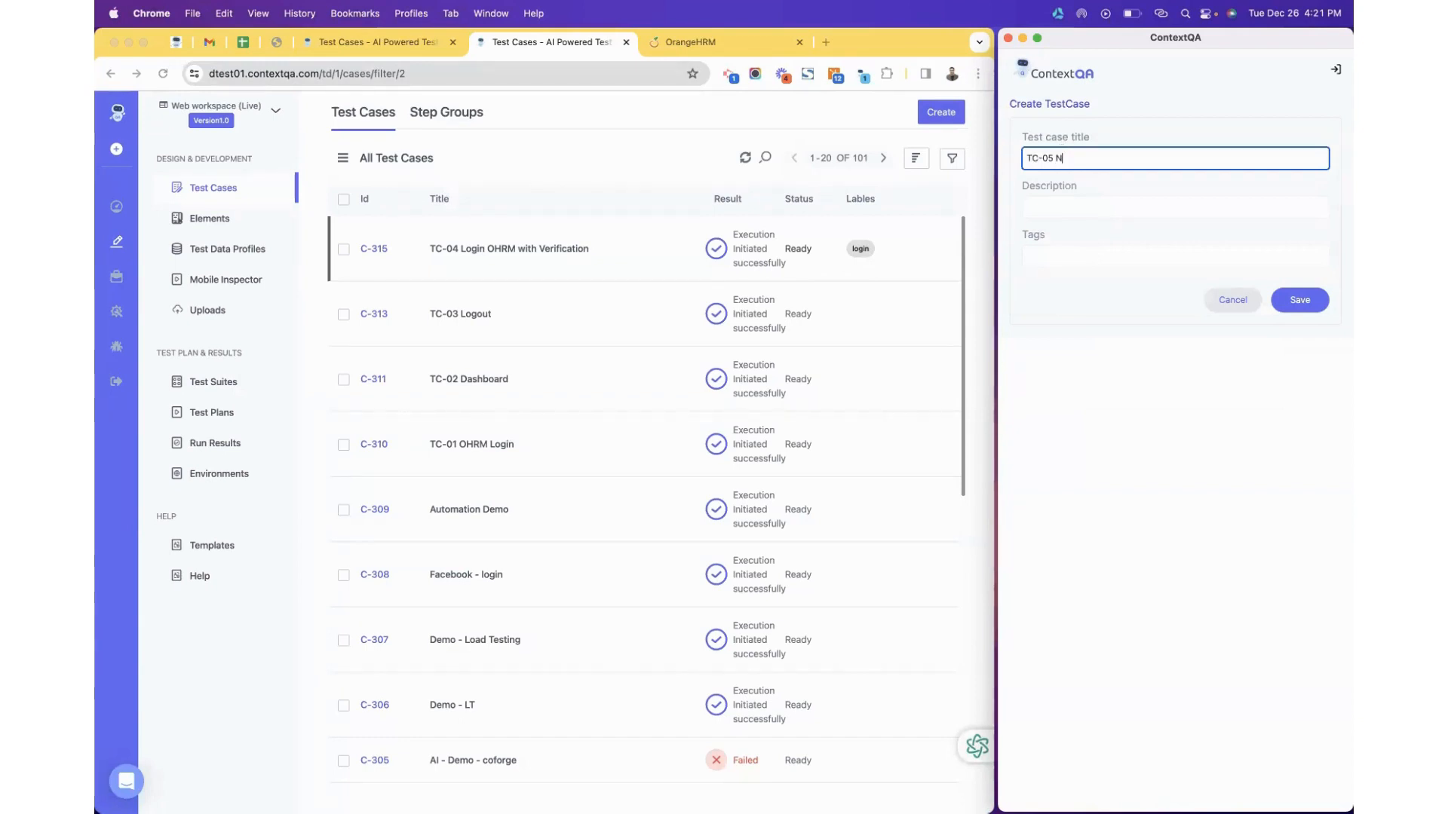
pyautogui.write('avigate in ORHM')
pyautogui.click(1093, 255)
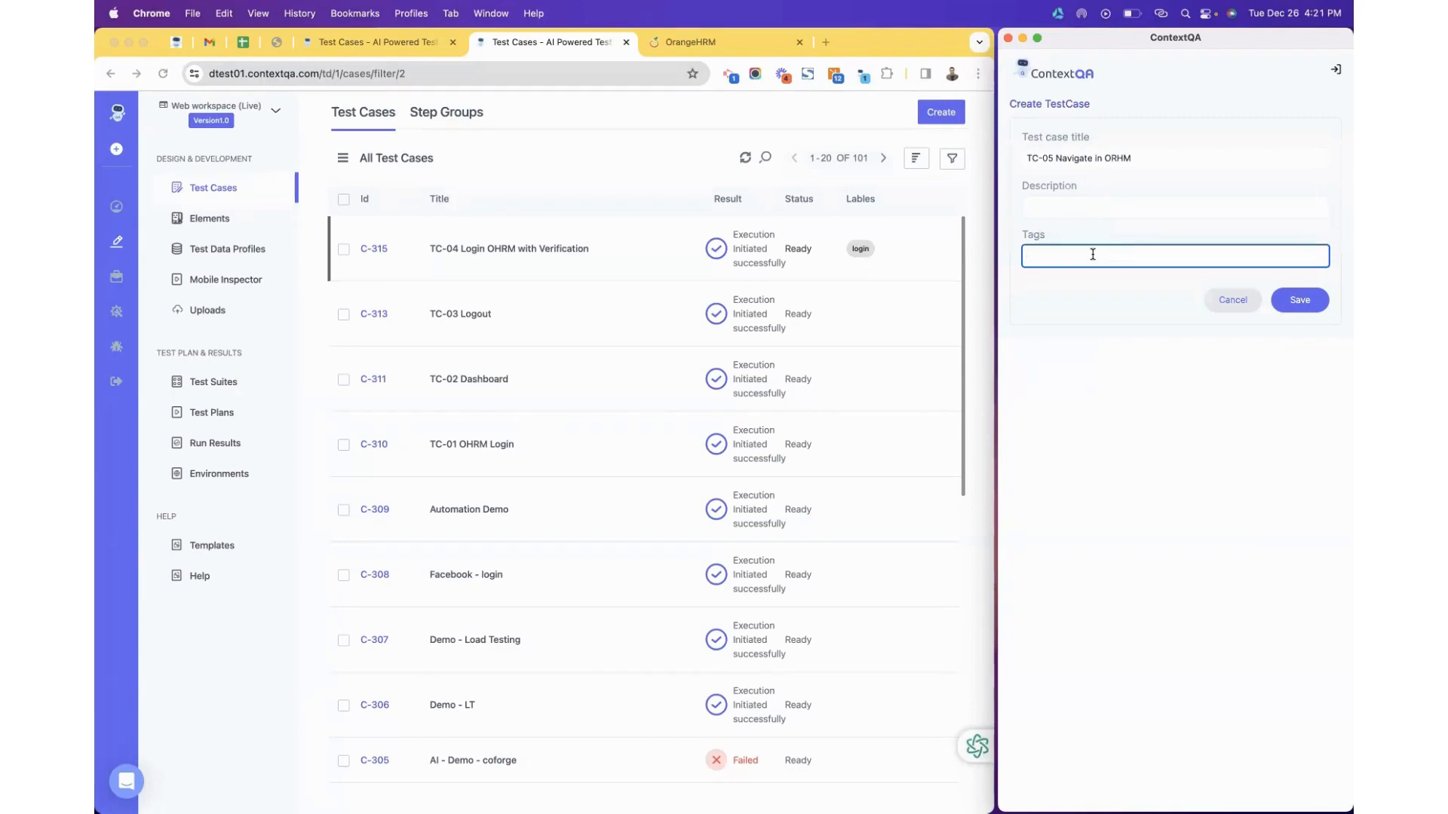
pyautogui.write('dashboard')
pyautogui.click(1282, 299)
pyautogui.click(1296, 121)
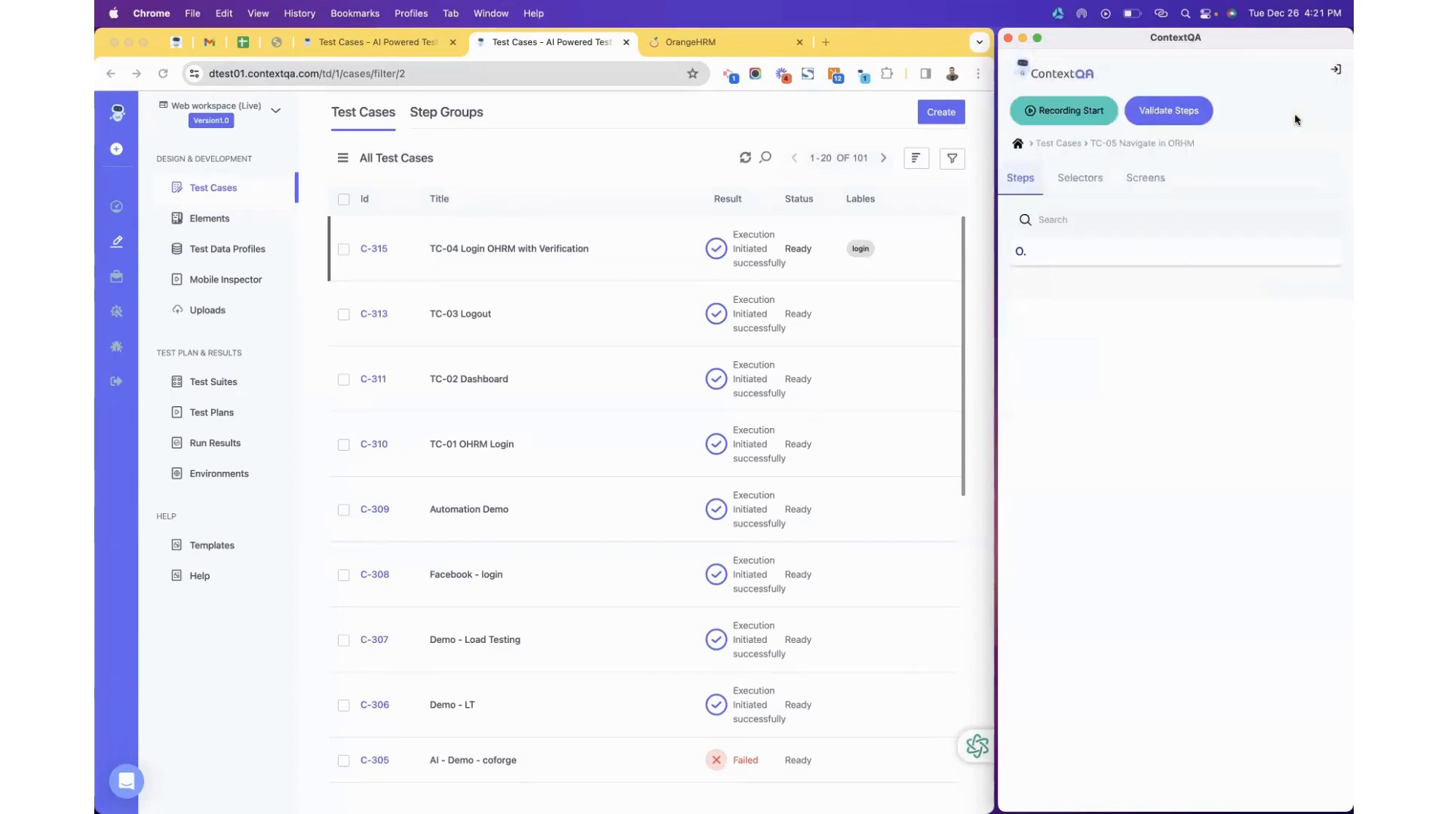
# Start recording TC-05 steps from the OrangeHRM dashboard tab.
pyautogui.click(689, 43)
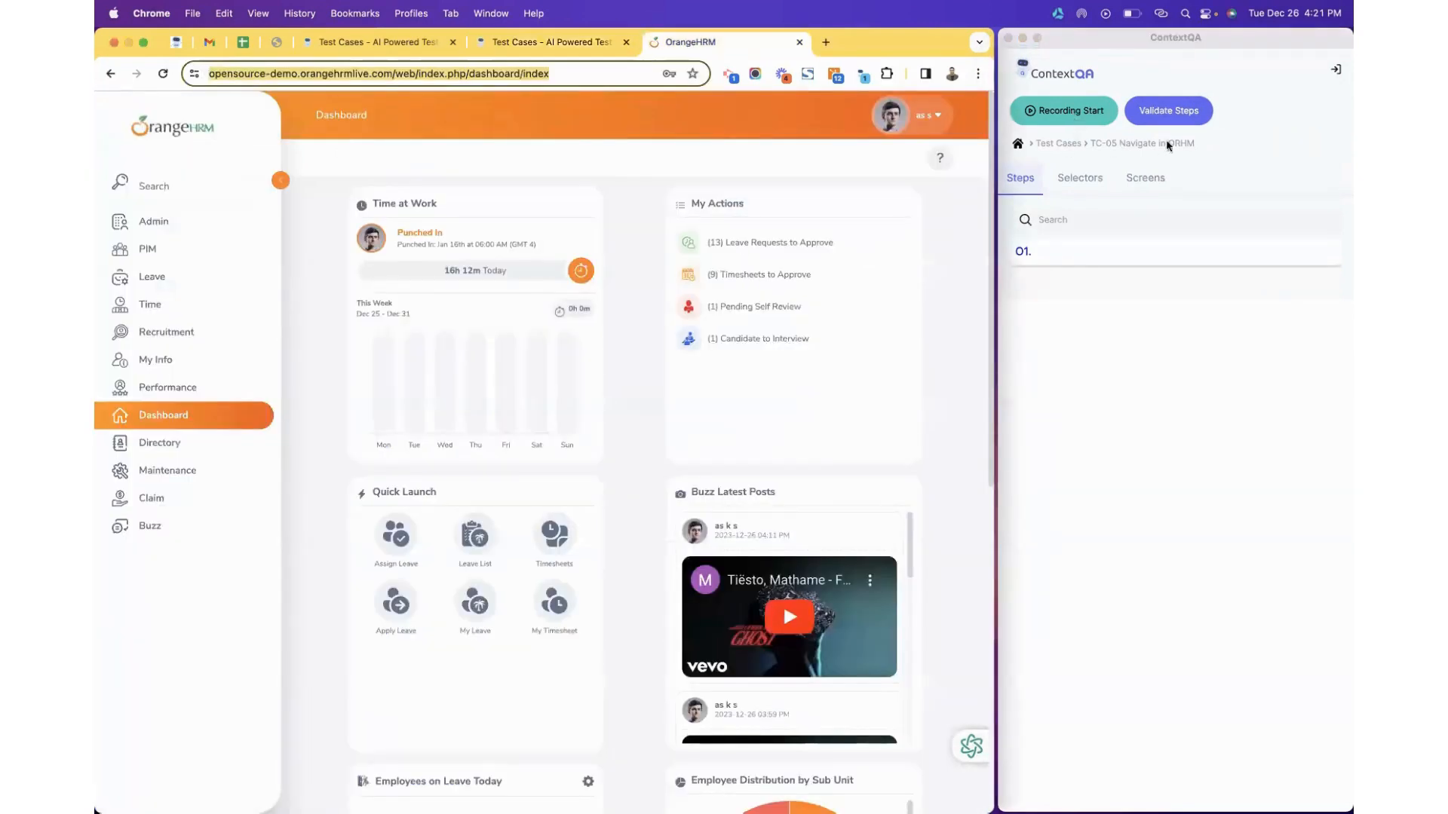
pyautogui.click(1226, 134)
pyautogui.click(1071, 115)
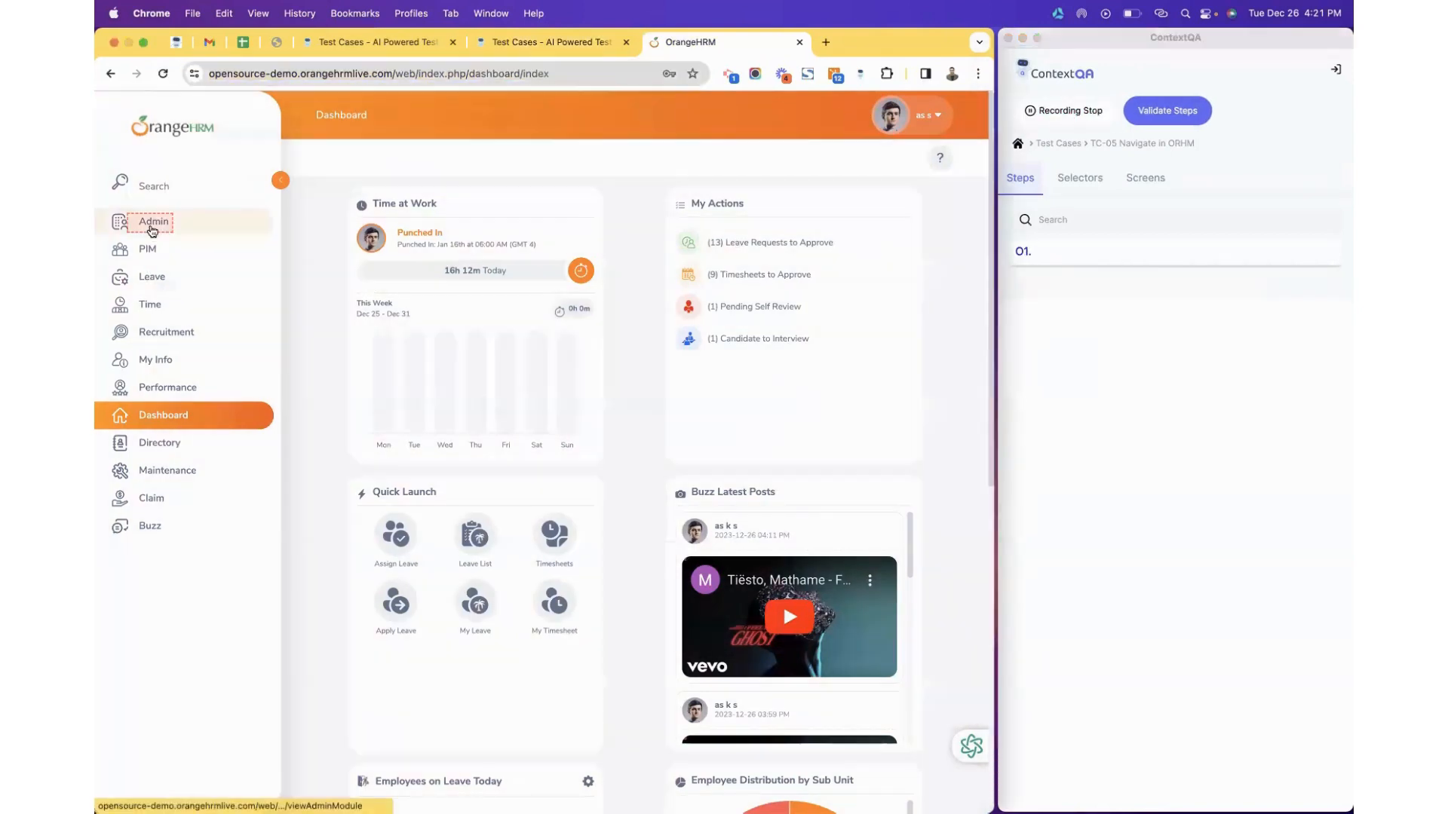
# Search OrangeHRM system users for Admin, open its edit form, tick Change Password, then cancel.
pyautogui.click(152, 223)
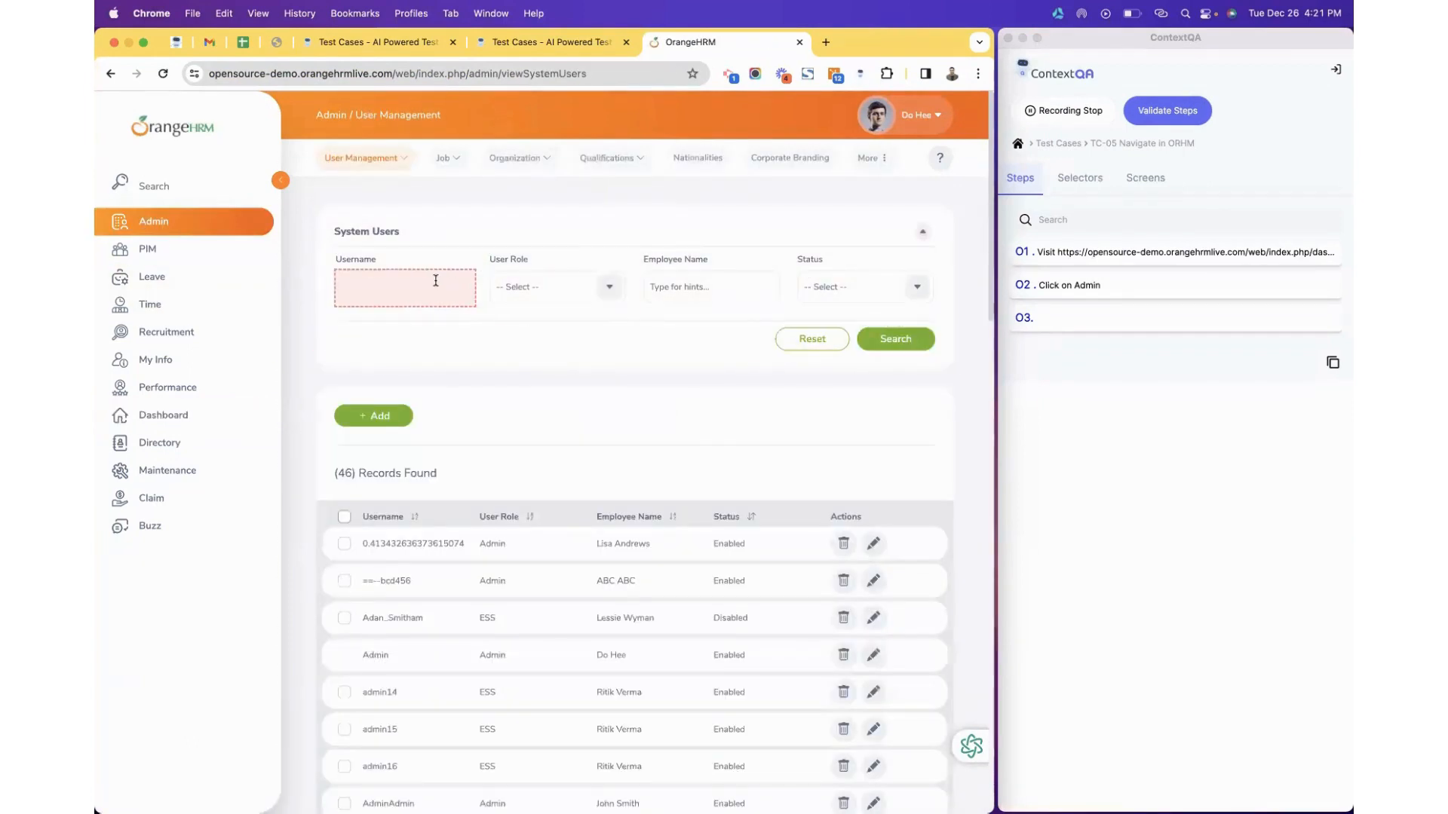
pyautogui.click(436, 281)
pyautogui.write('Admin')
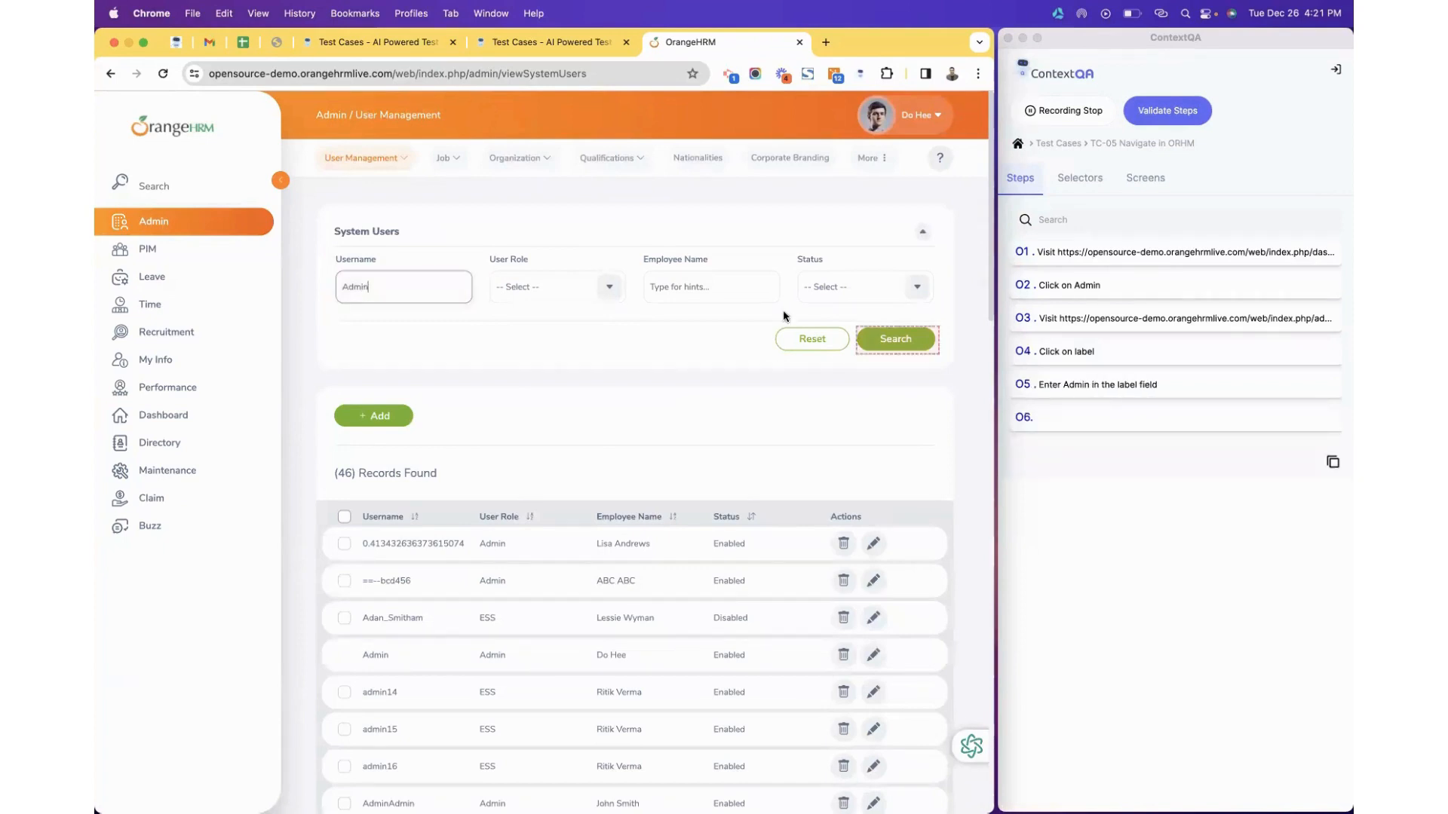
pyautogui.click(909, 344)
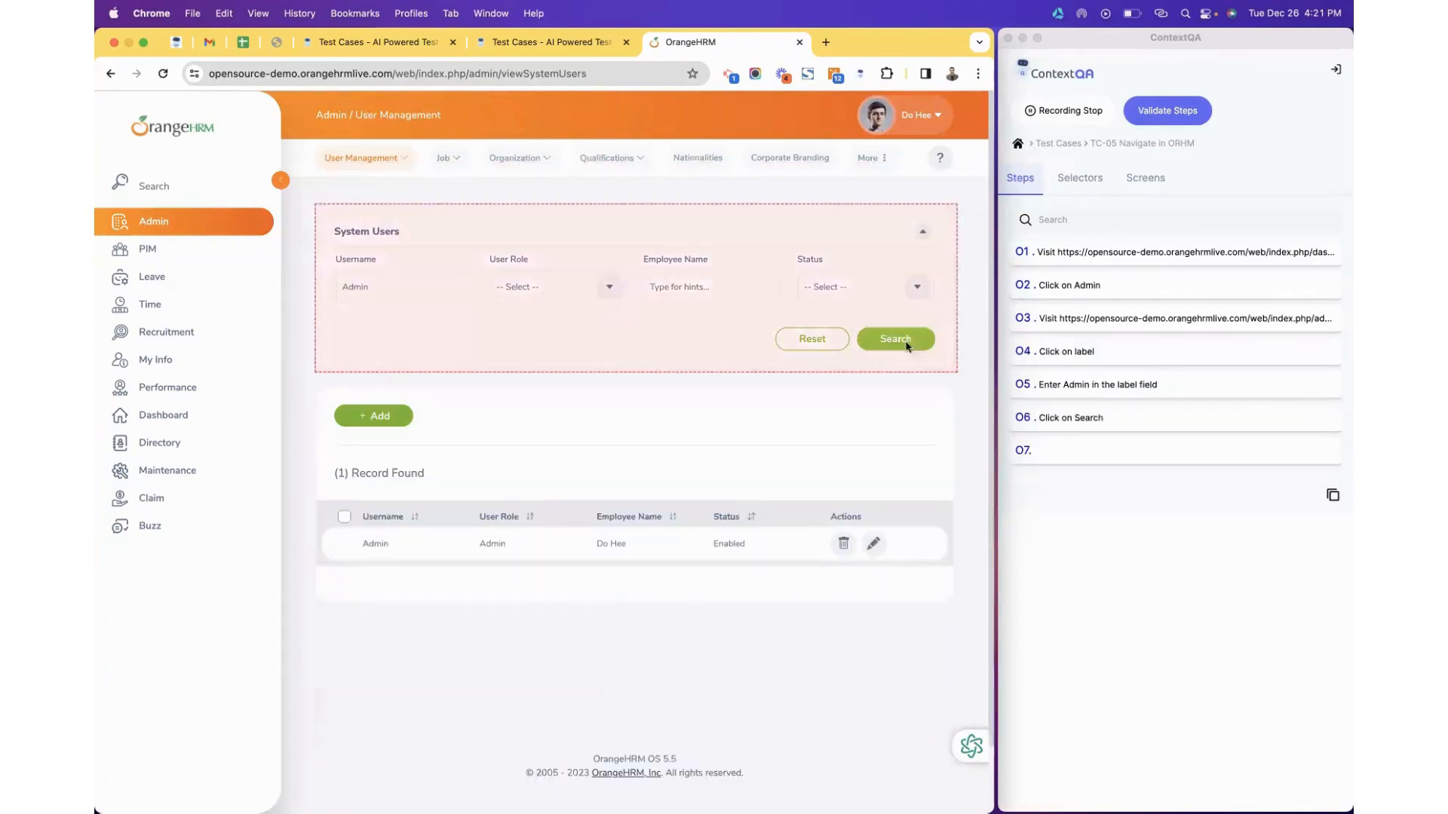
pyautogui.click(874, 544)
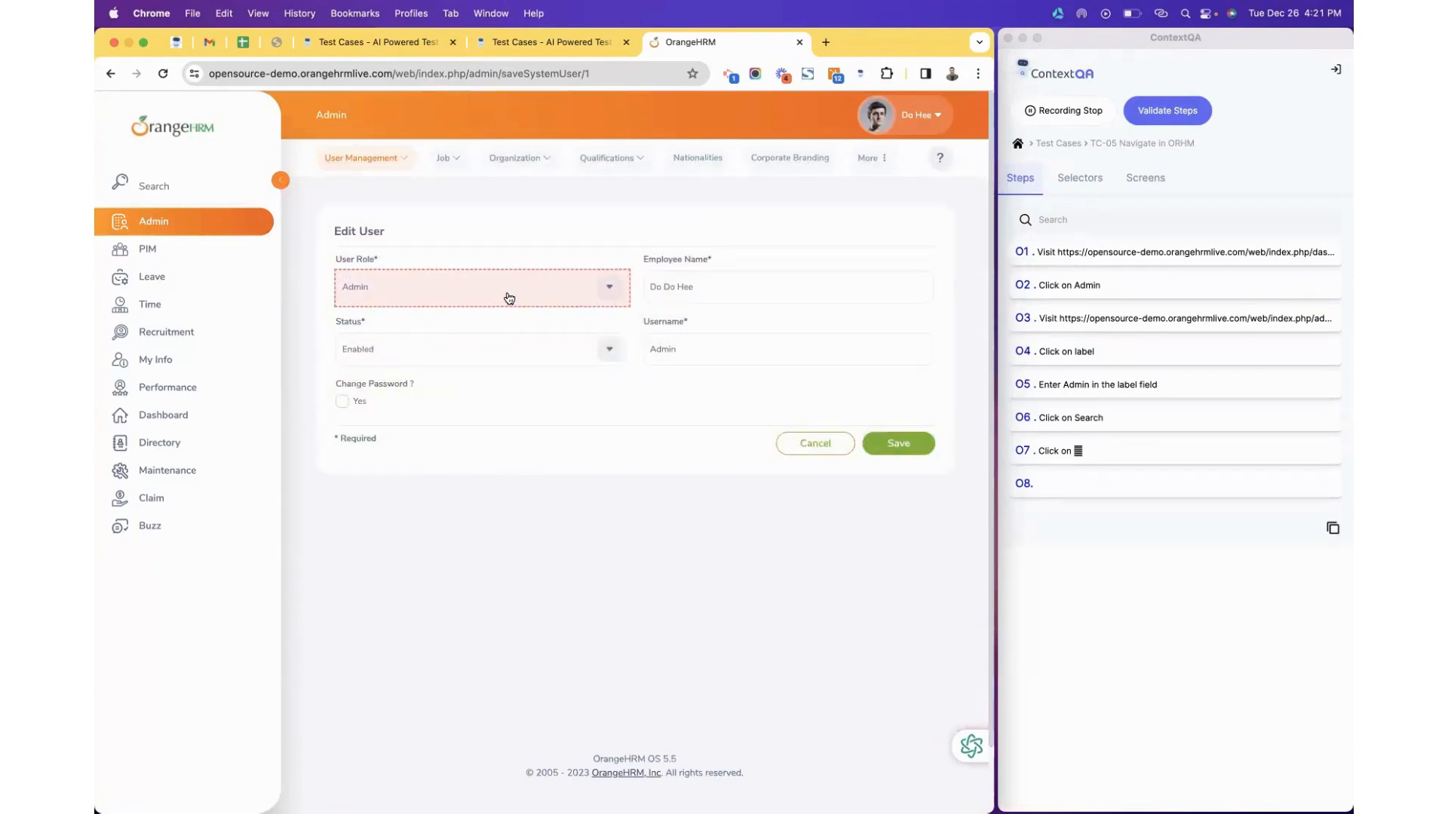
pyautogui.click(343, 404)
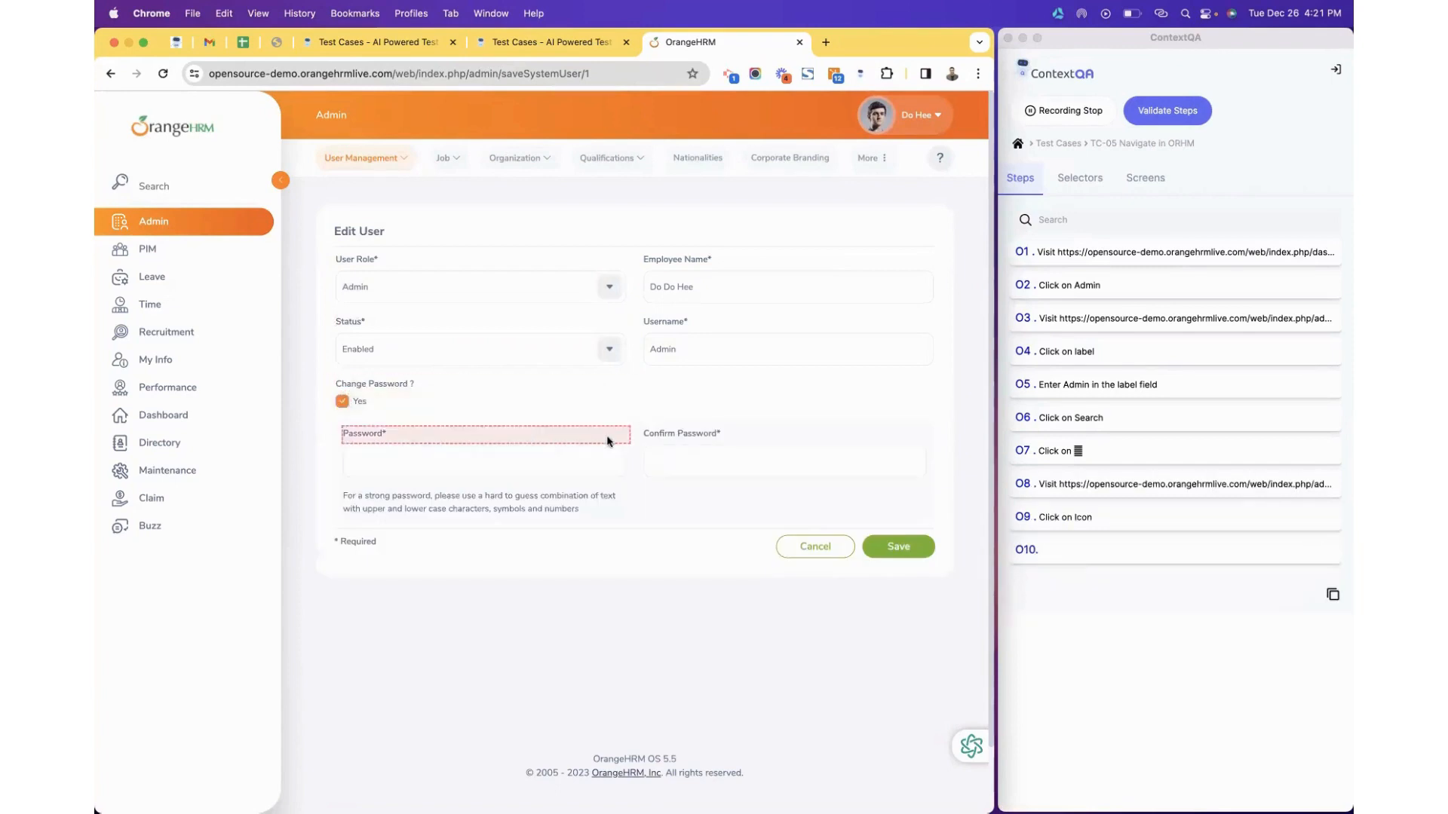
pyautogui.click(814, 554)
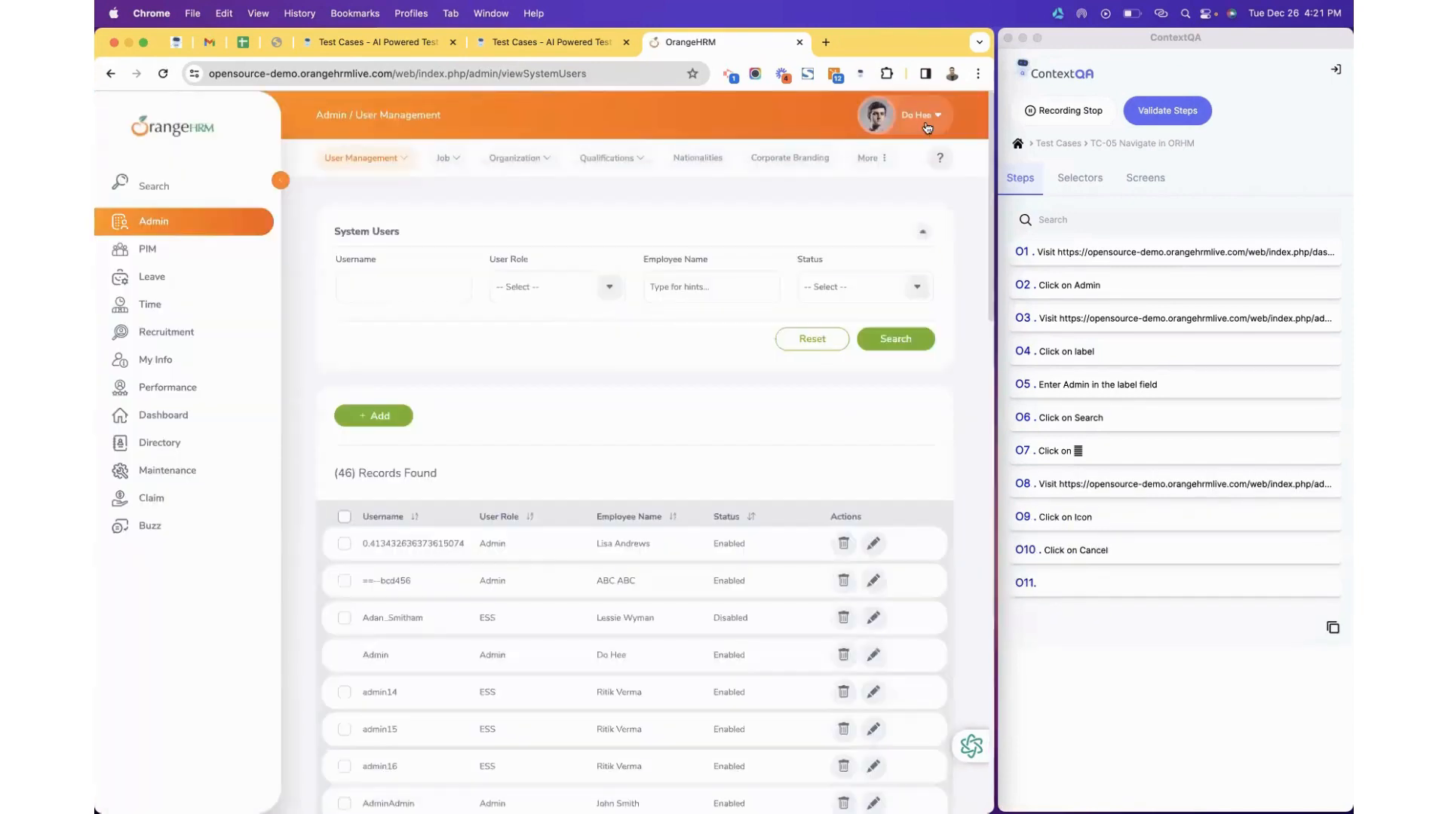
# Log out of OrangeHRM, then stop recording and save the 14 steps.
pyautogui.click(926, 123)
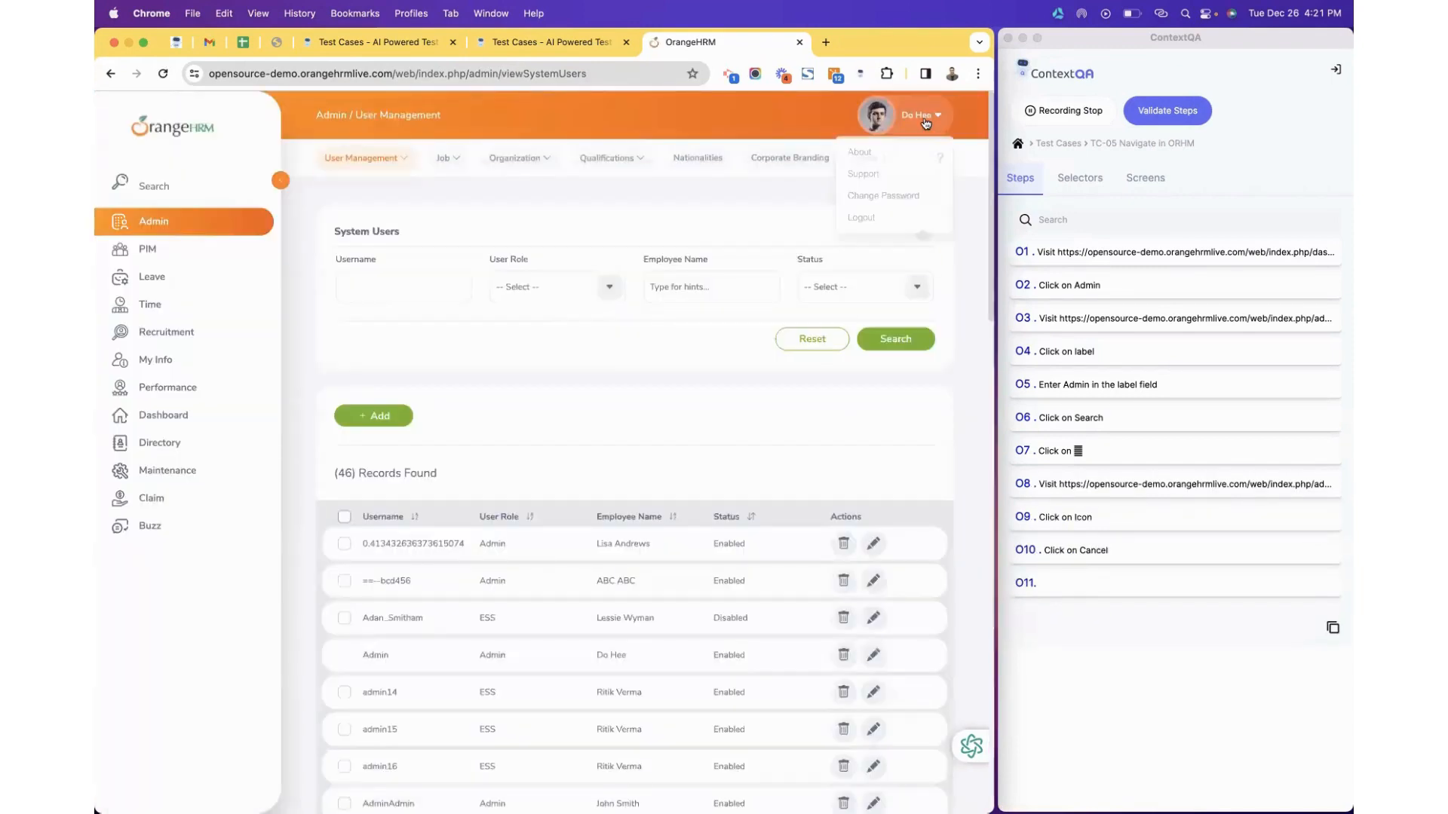
pyautogui.click(890, 220)
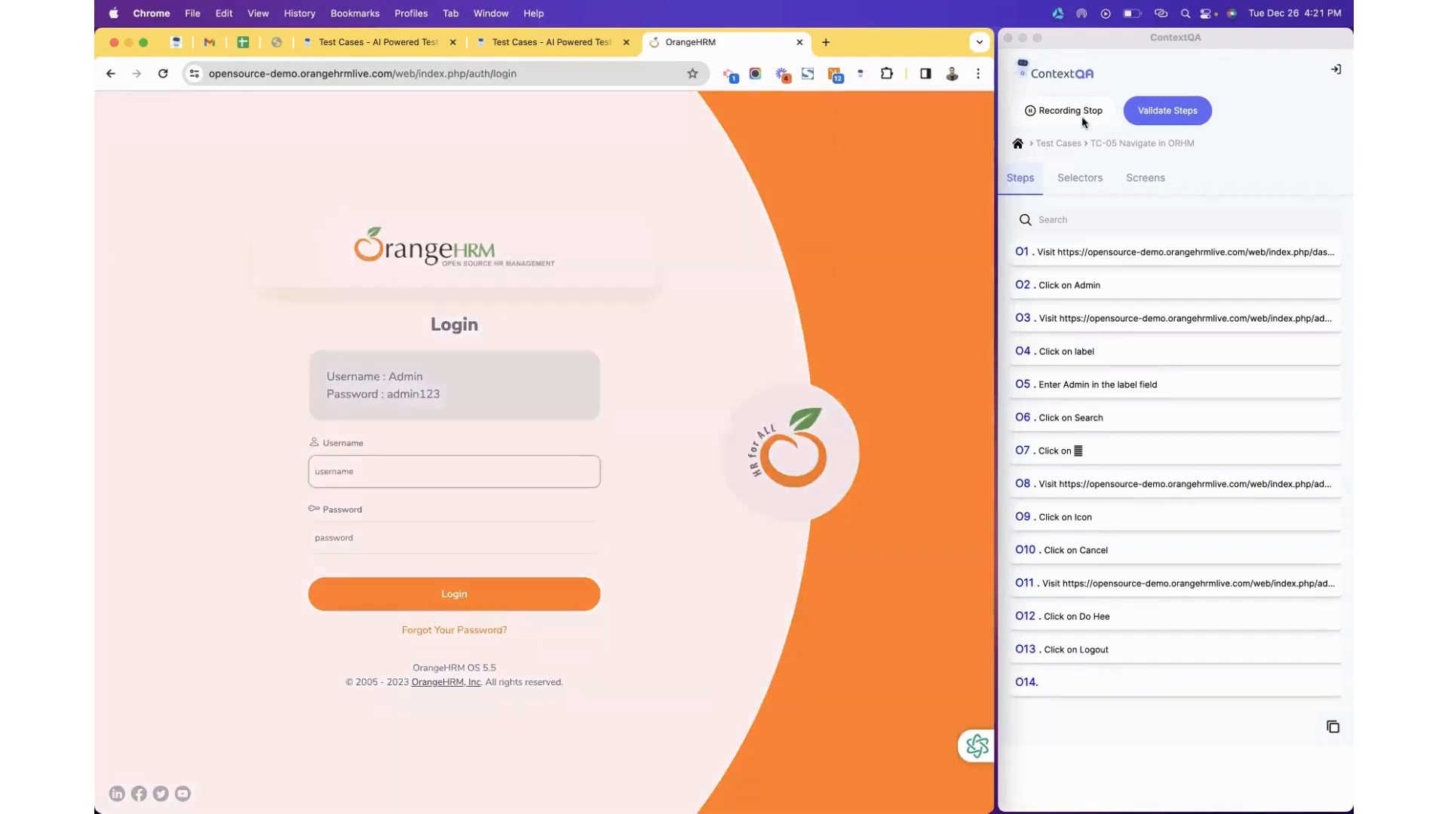
pyautogui.click(1075, 113)
pyautogui.click(1297, 124)
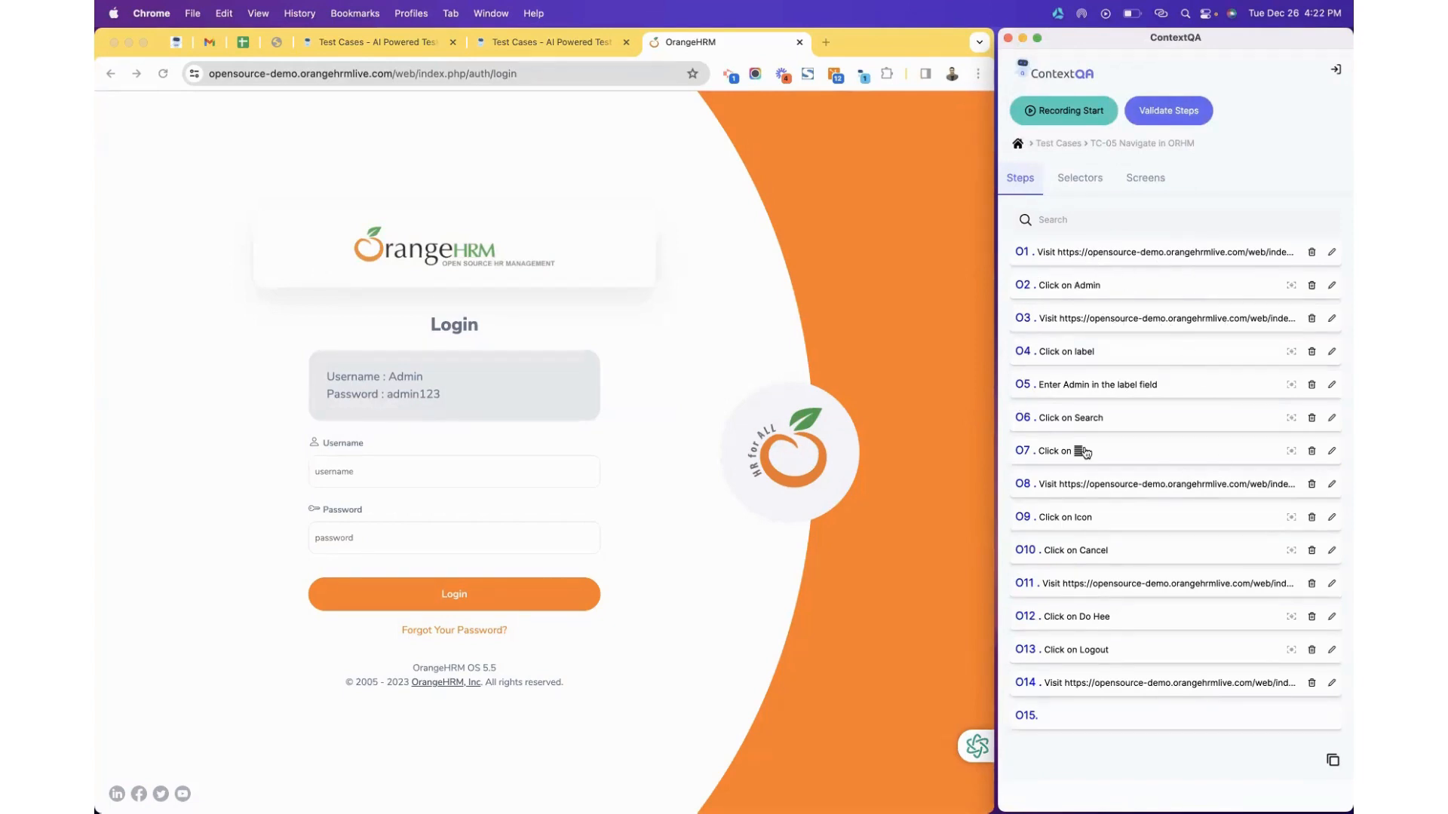
# Open the TC-05 Navigate in ORHM details page (C-317) in the web app, listing its 14 steps.
pyautogui.click(516, 46)
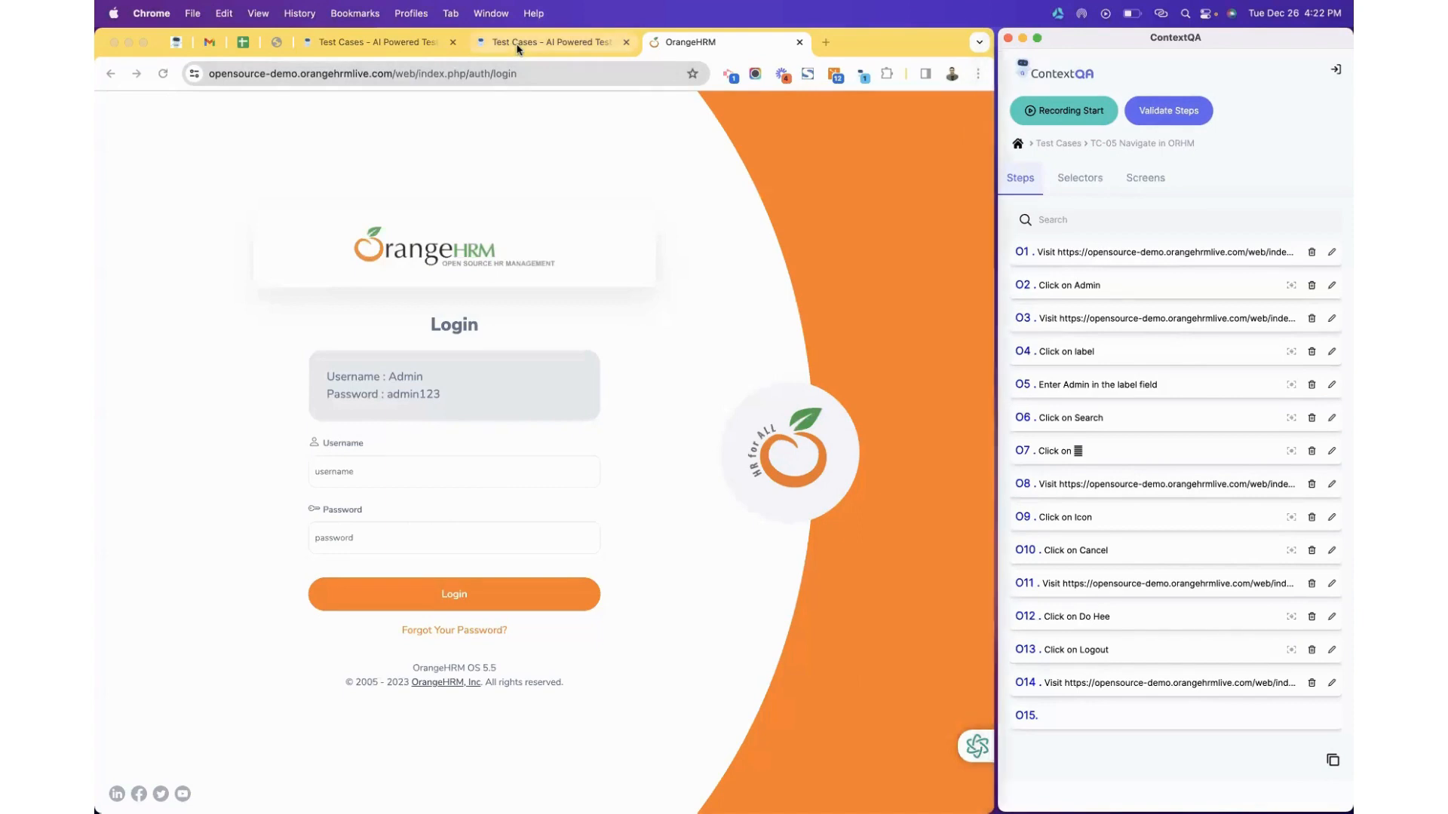
pyautogui.click(744, 160)
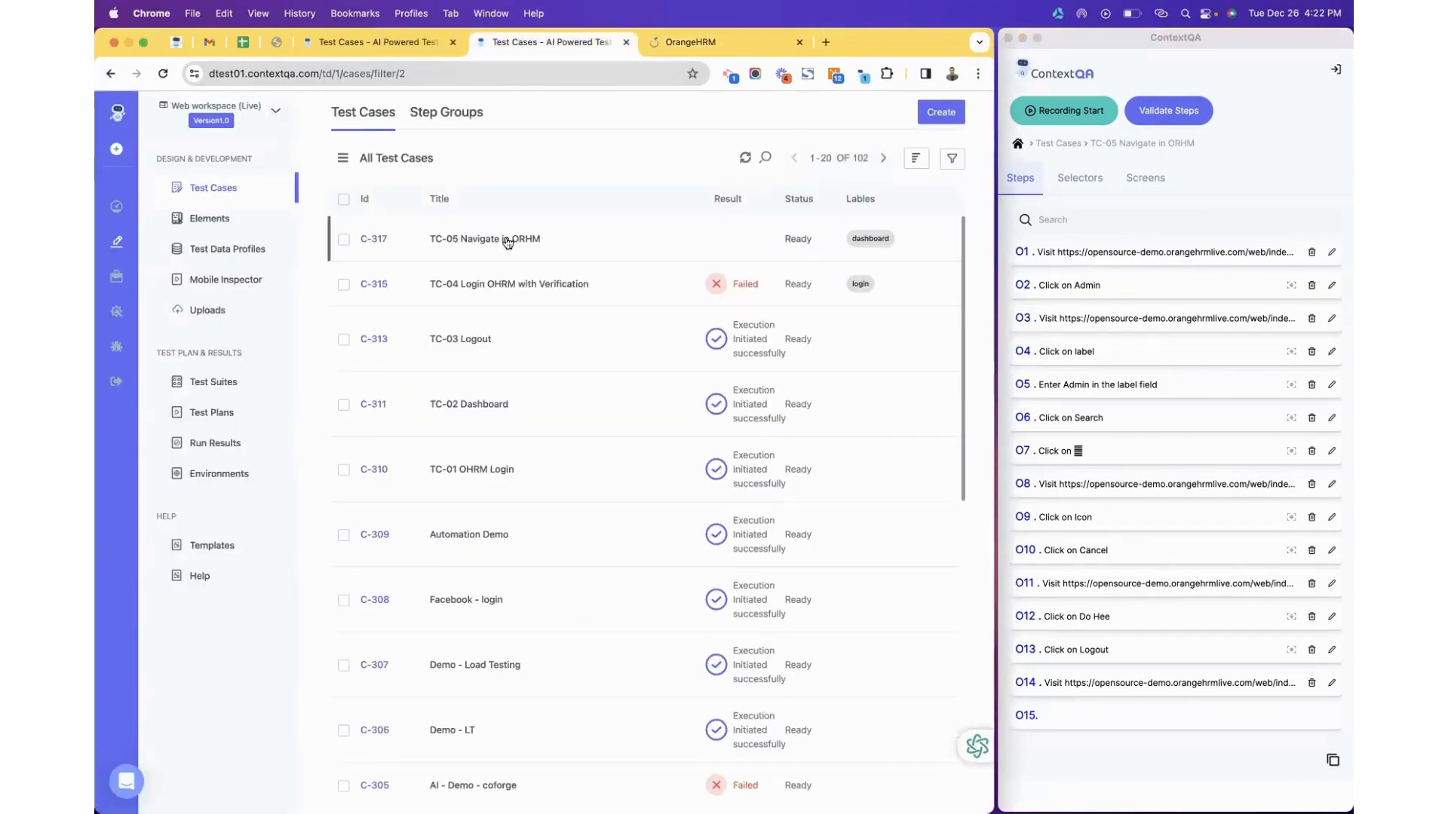
pyautogui.click(507, 240)
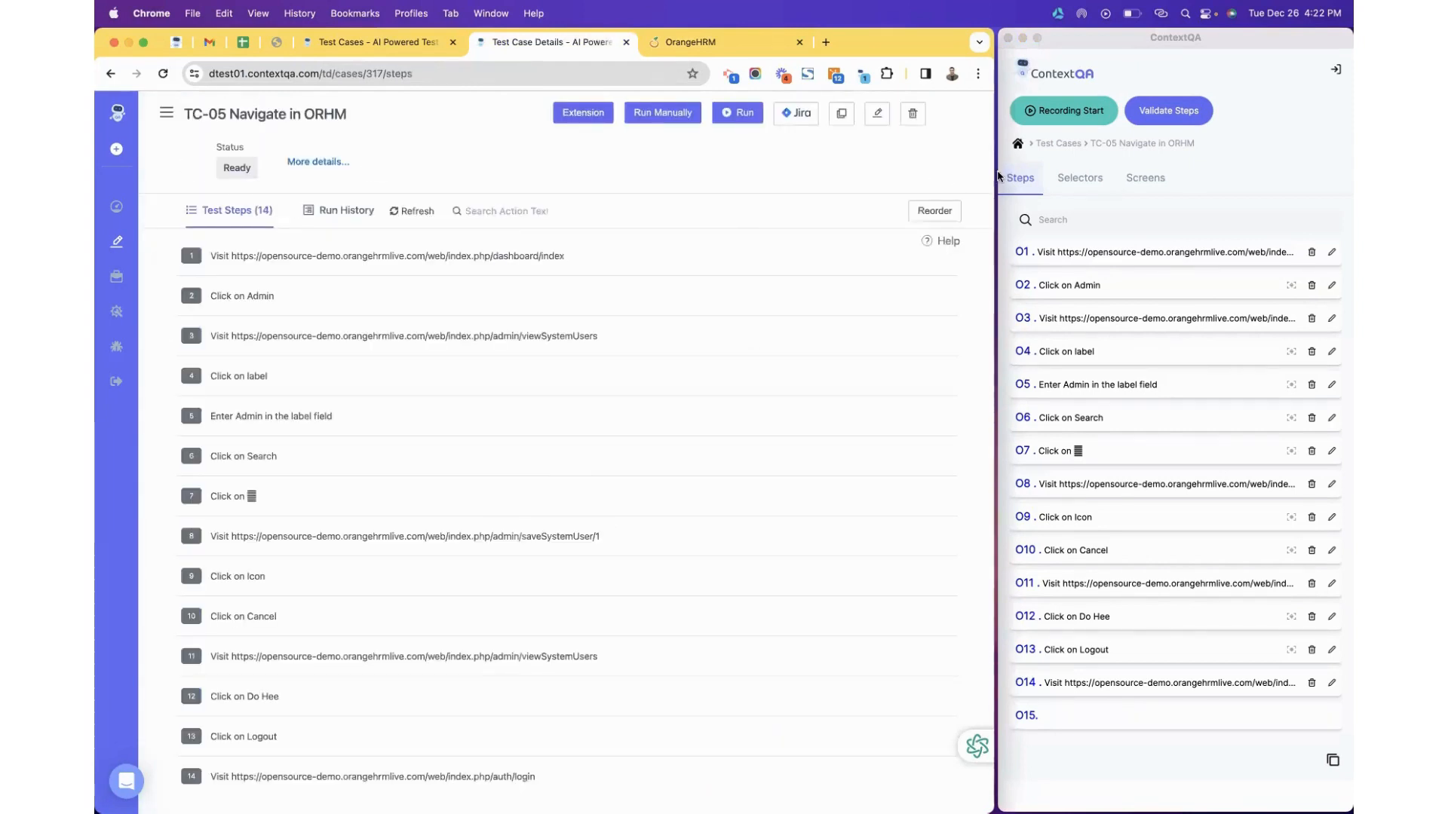
pyautogui.moveTo(996, 152); pyautogui.dragTo(1351, 159)
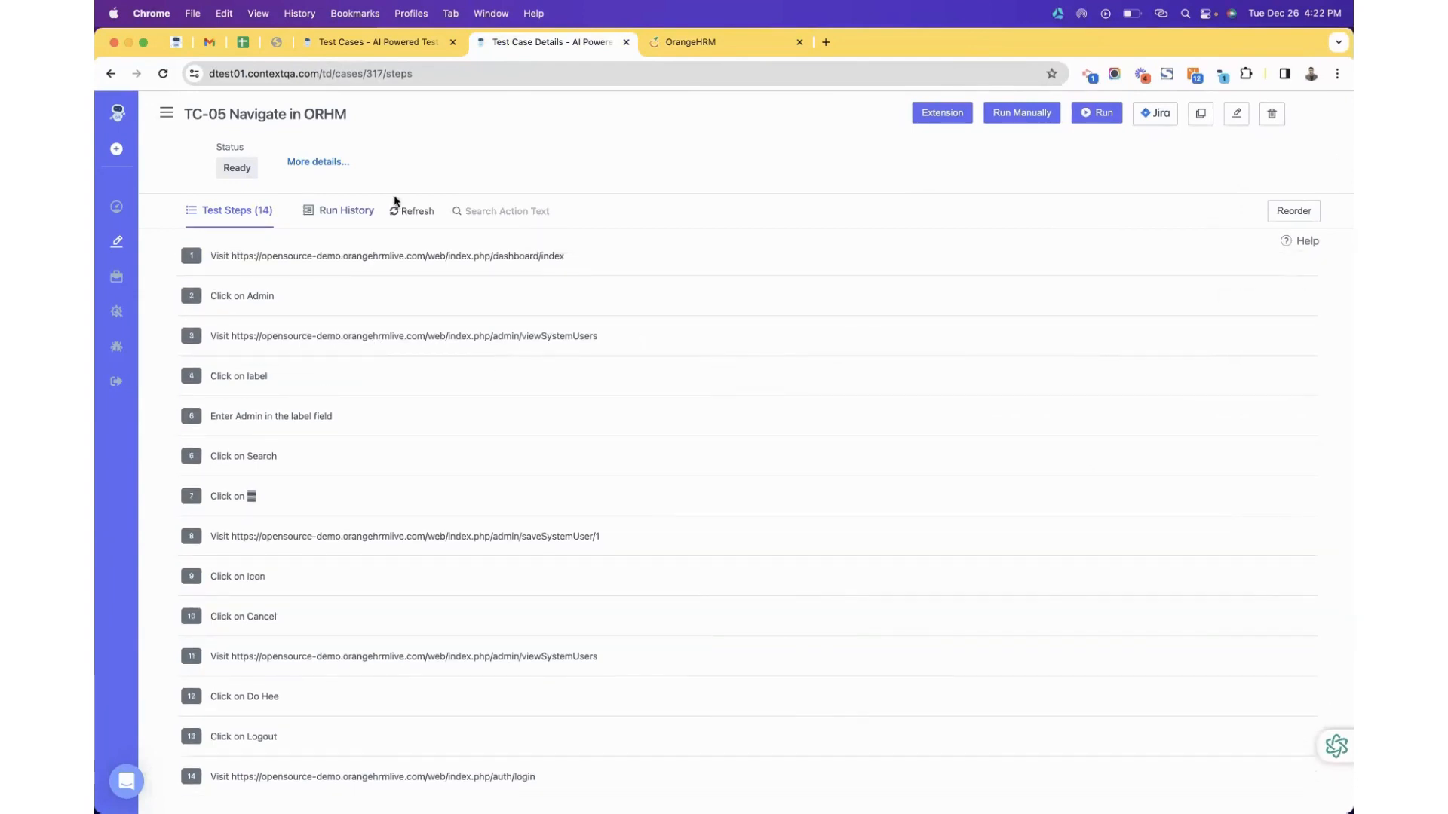
pyautogui.scroll(-5, 351, 452)
pyautogui.scroll(5, 355, 479)
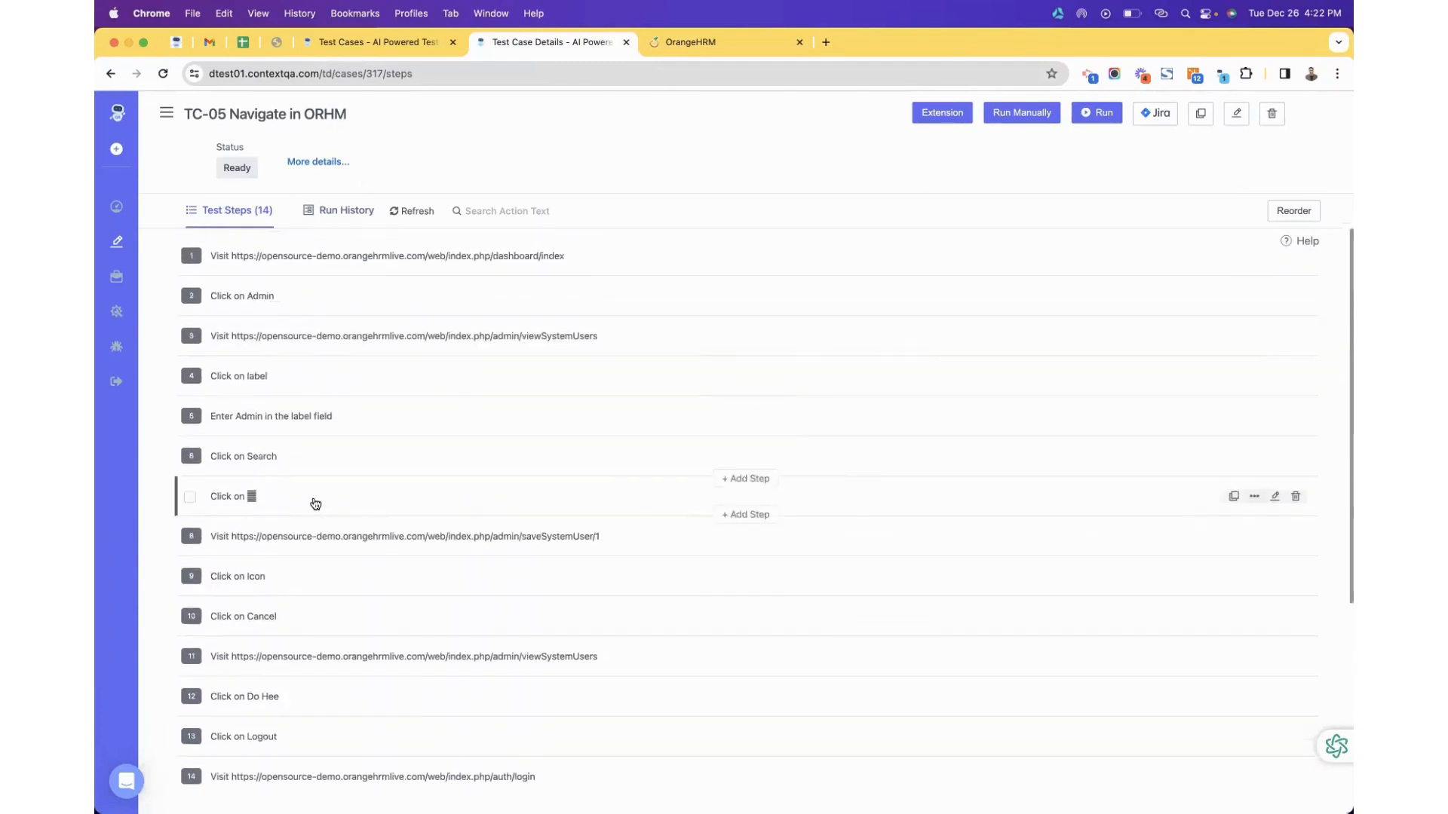
# Add the 'Login Scenario - Reusable' step group as step 1 of TC-05.
pyautogui.click(747, 239)
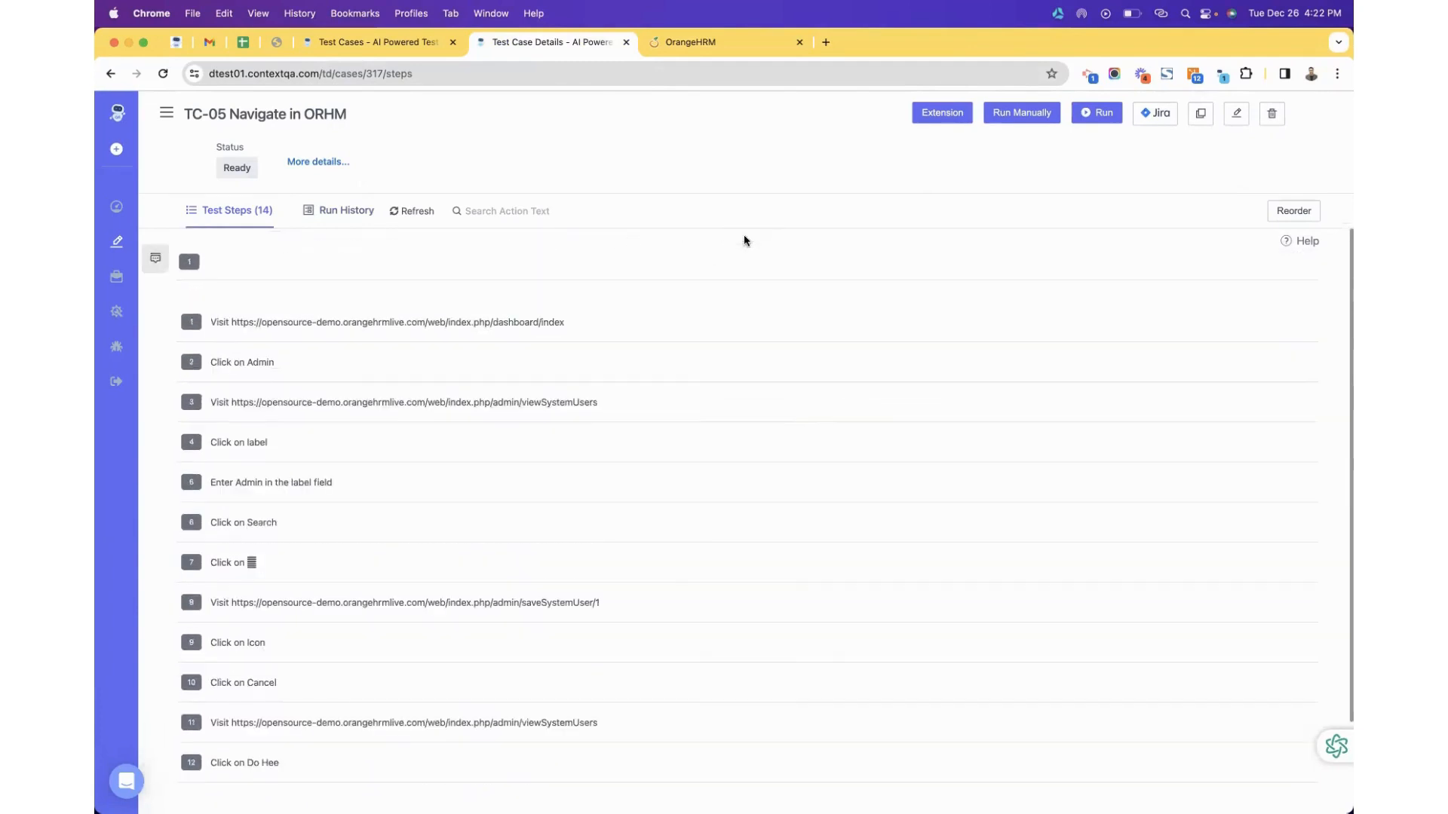
pyautogui.click(156, 258)
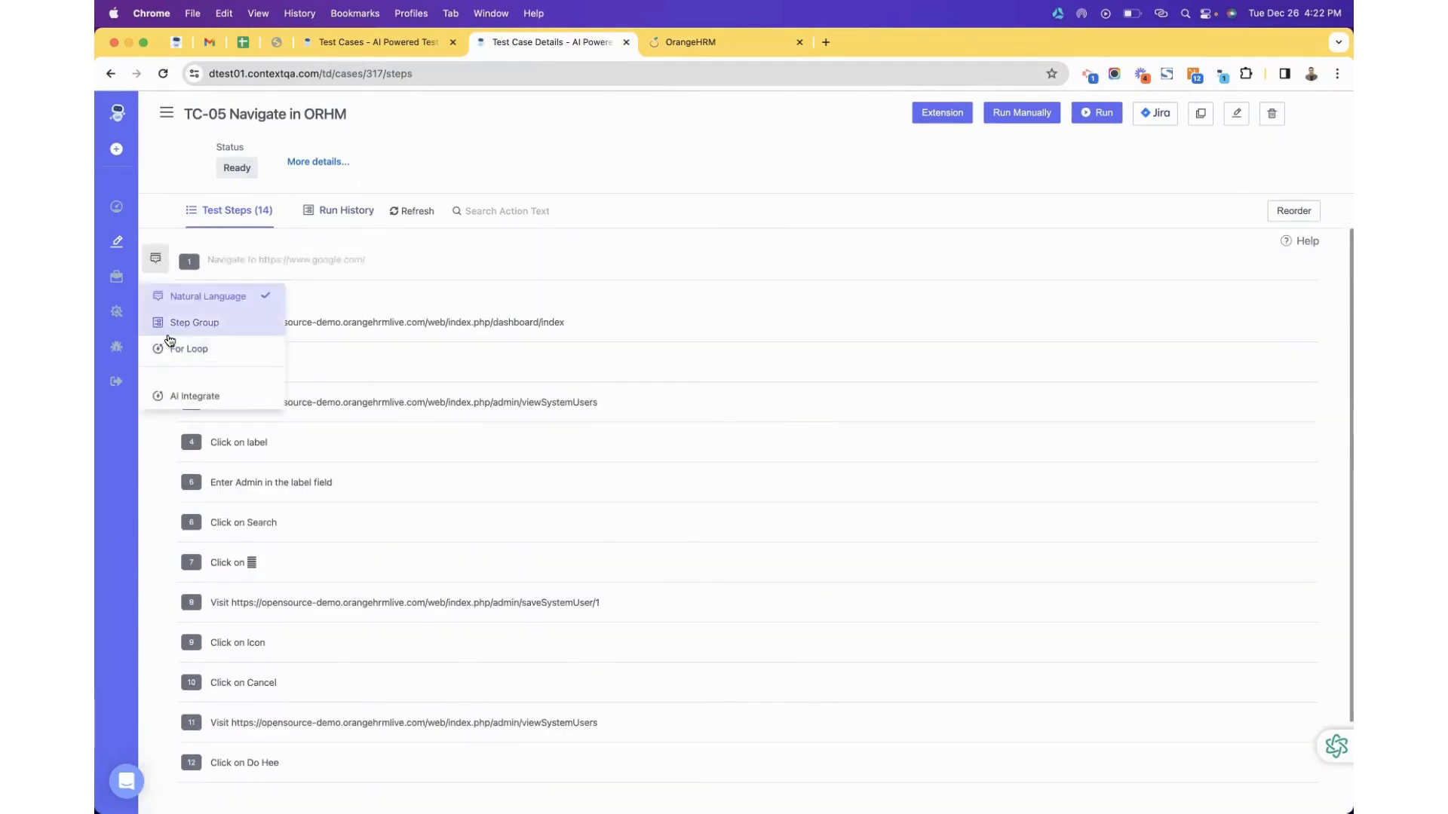
pyautogui.click(199, 321)
pyautogui.click(249, 261)
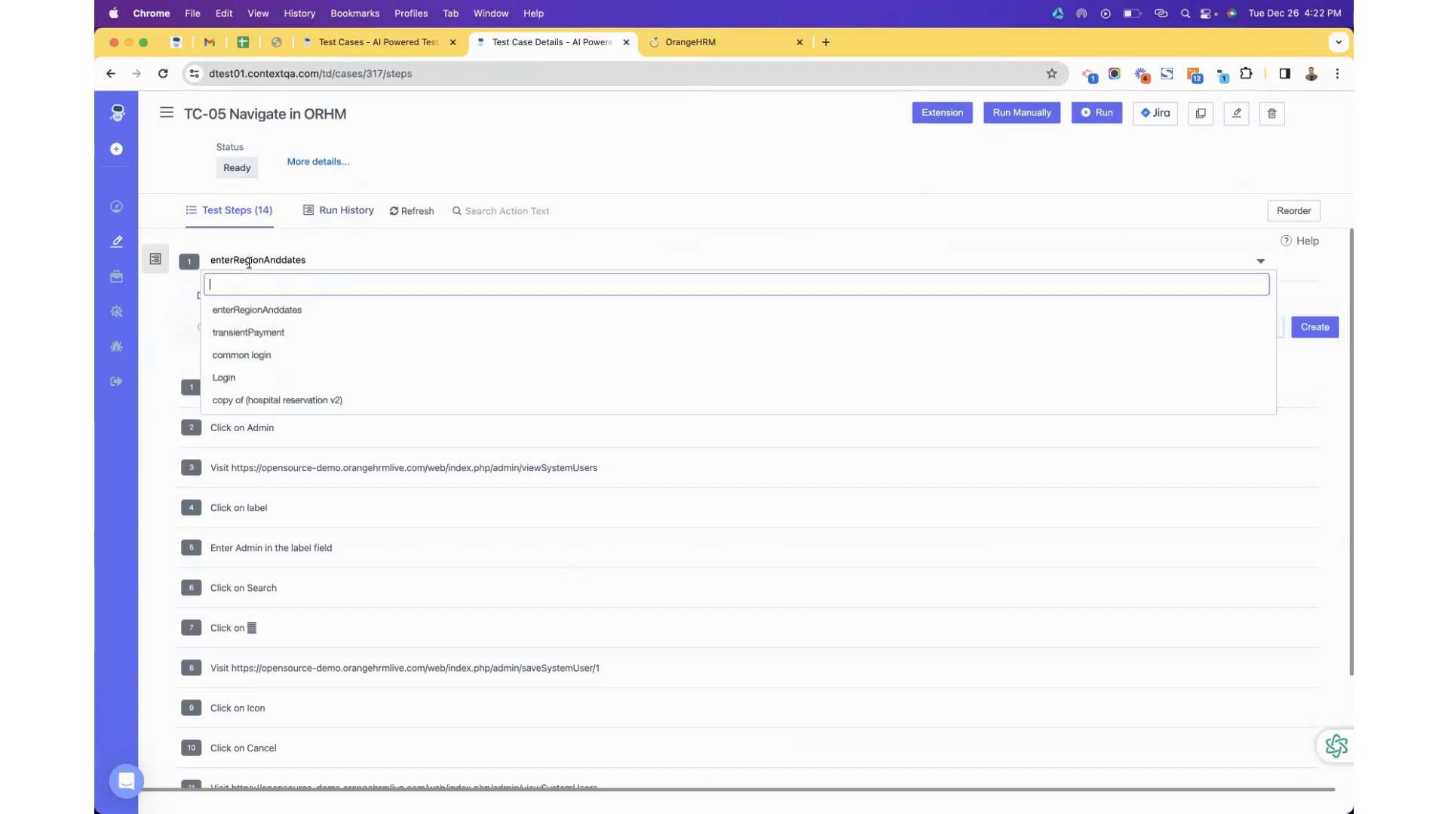
pyautogui.scroll(-2, 261, 368)
pyautogui.scroll(2, 261, 367)
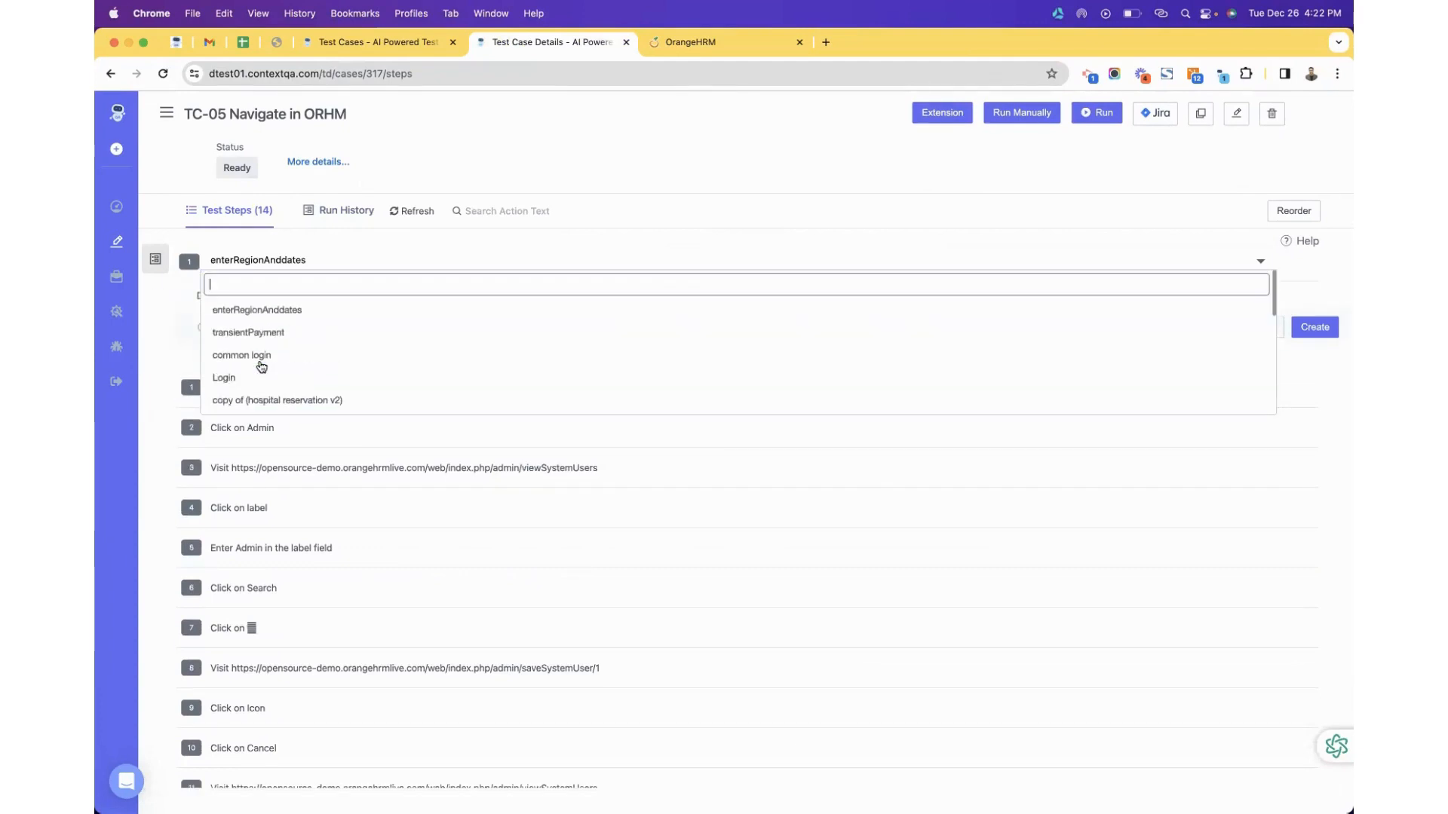
pyautogui.write('sc')
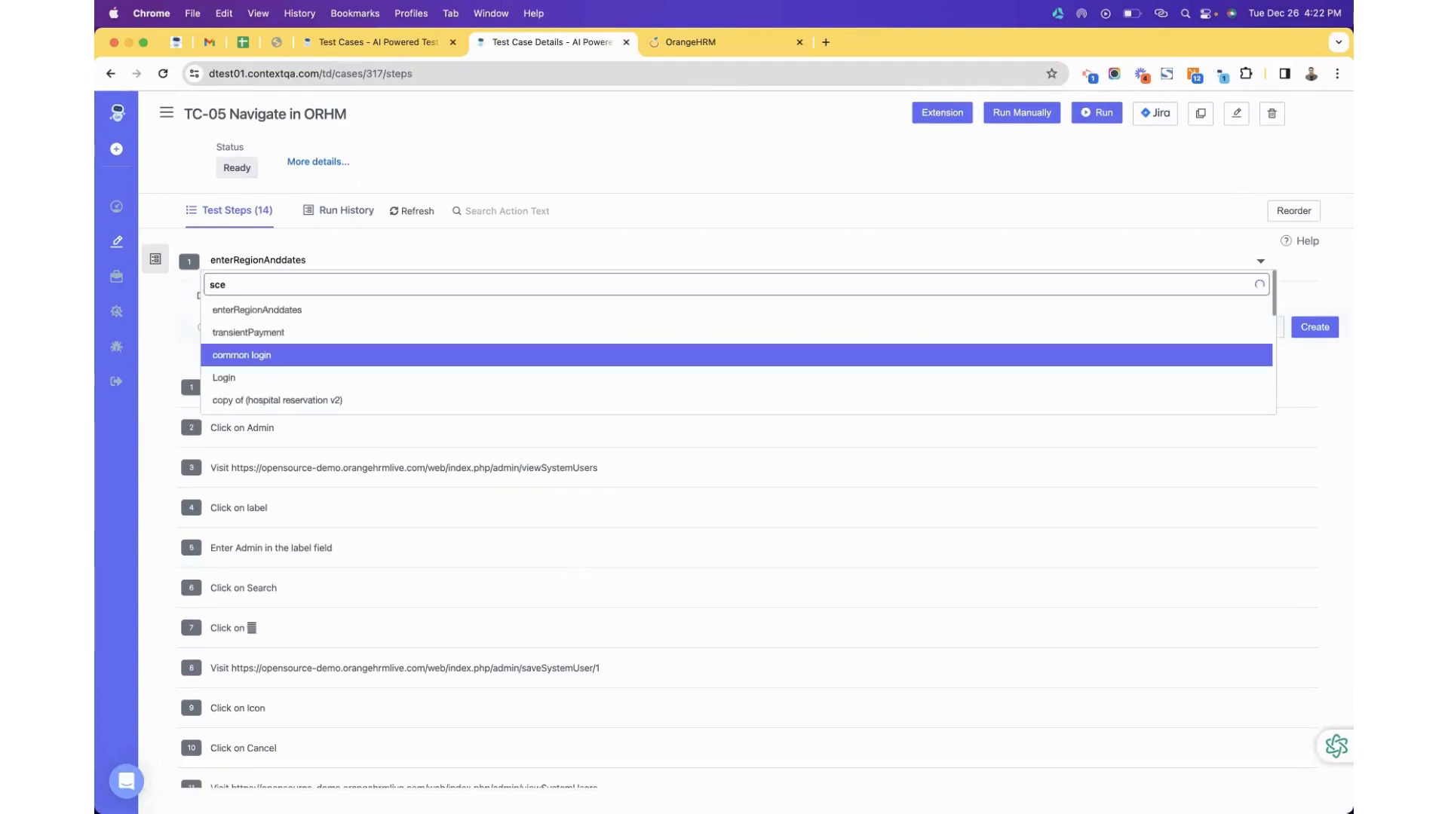
pyautogui.write('e')
pyautogui.click(315, 312)
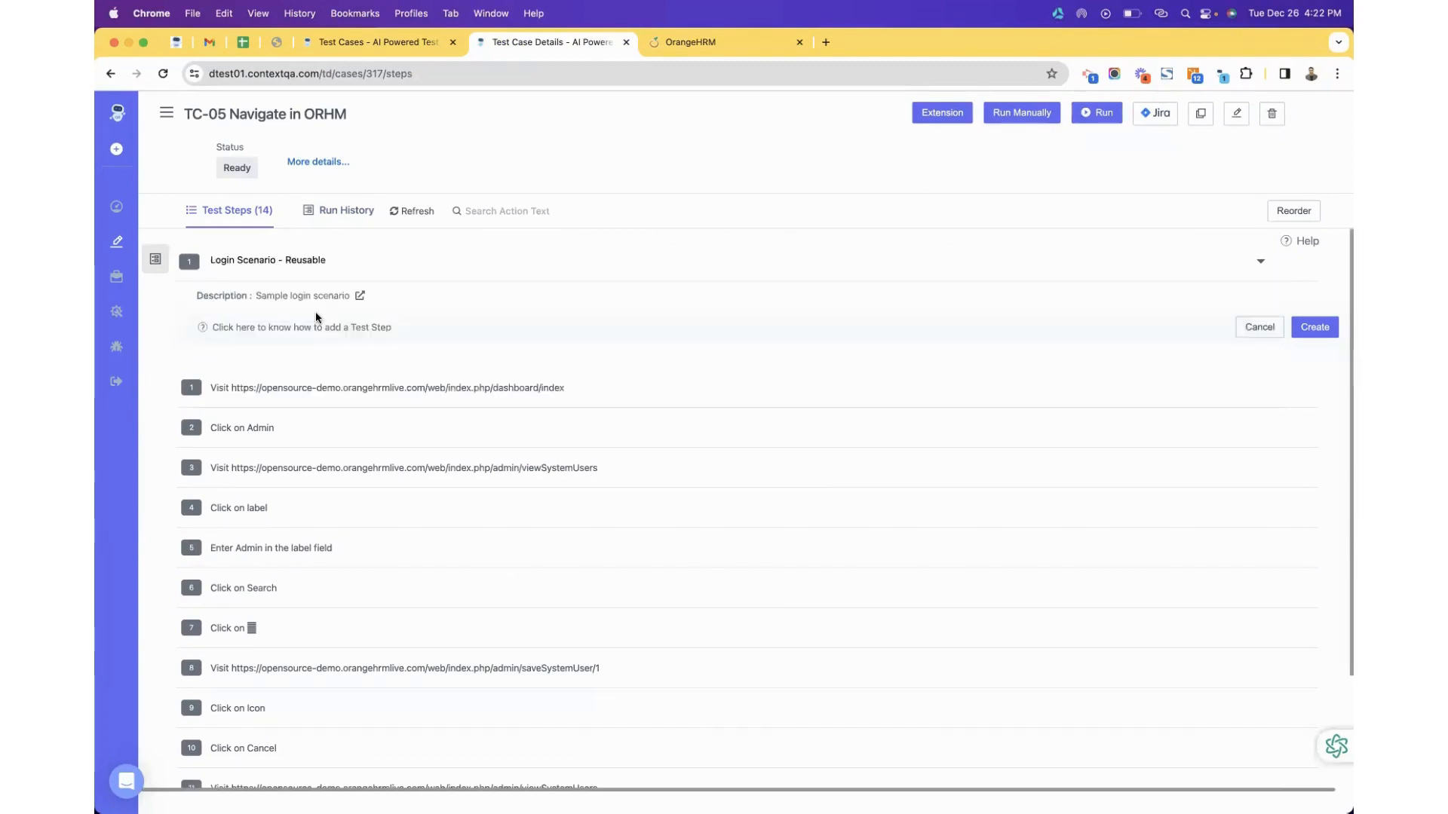
pyautogui.click(1315, 327)
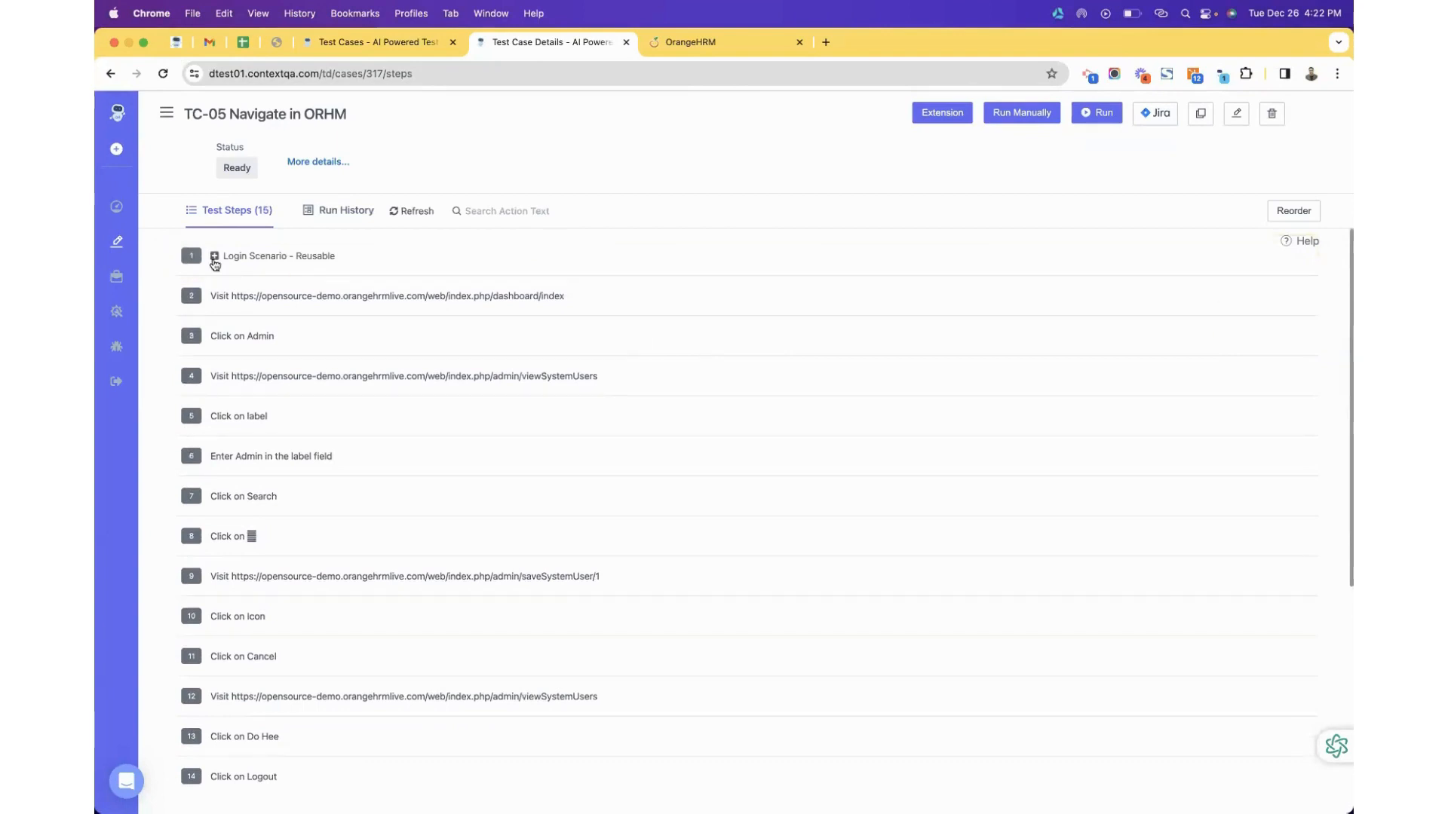
# Expand the login step group to review its sub-steps, then collapse it.
pyautogui.click(214, 258)
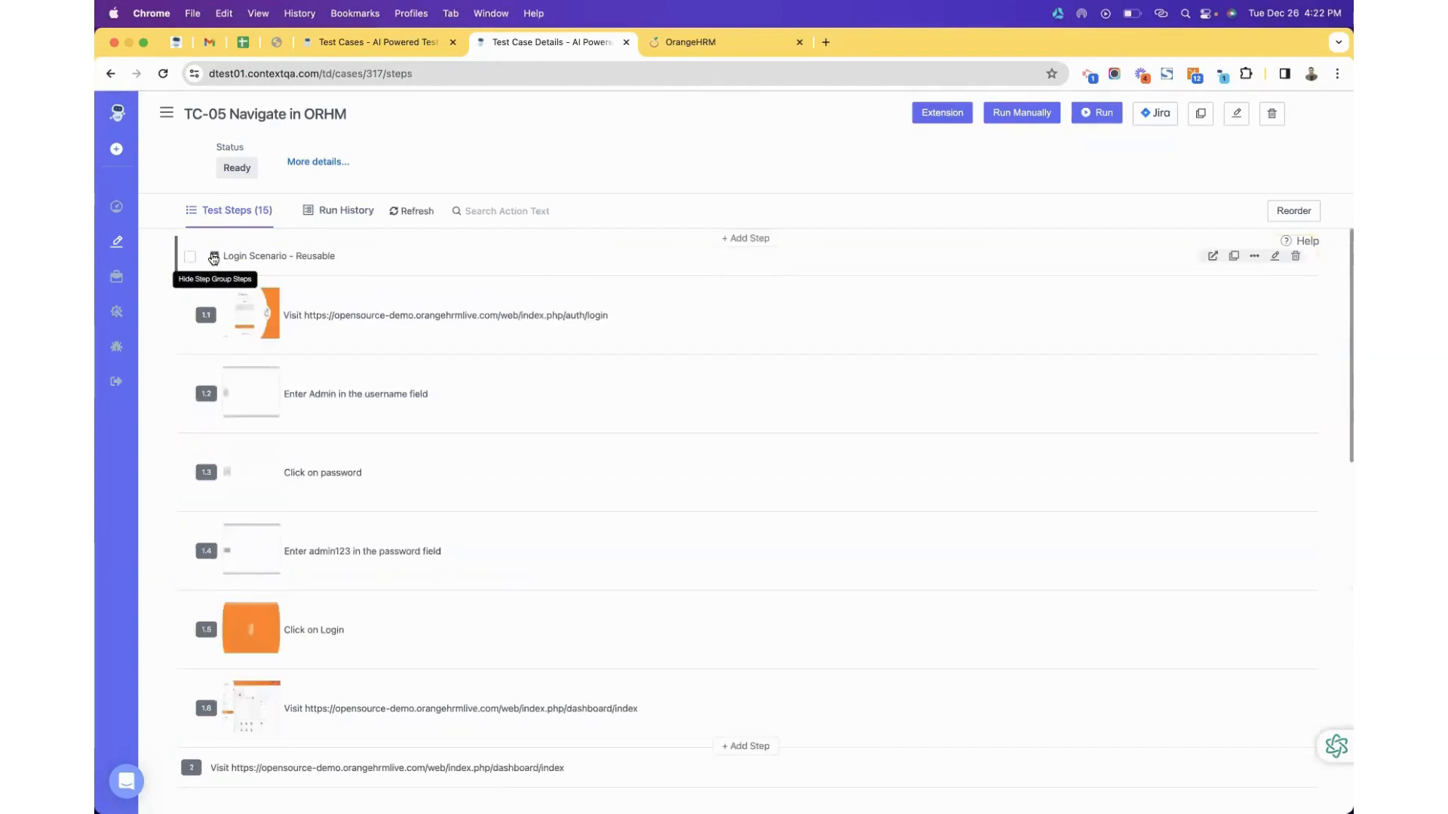
pyautogui.click(214, 257)
pyautogui.click(215, 257)
pyautogui.scroll(-3, 323, 455)
pyautogui.scroll(1, 326, 454)
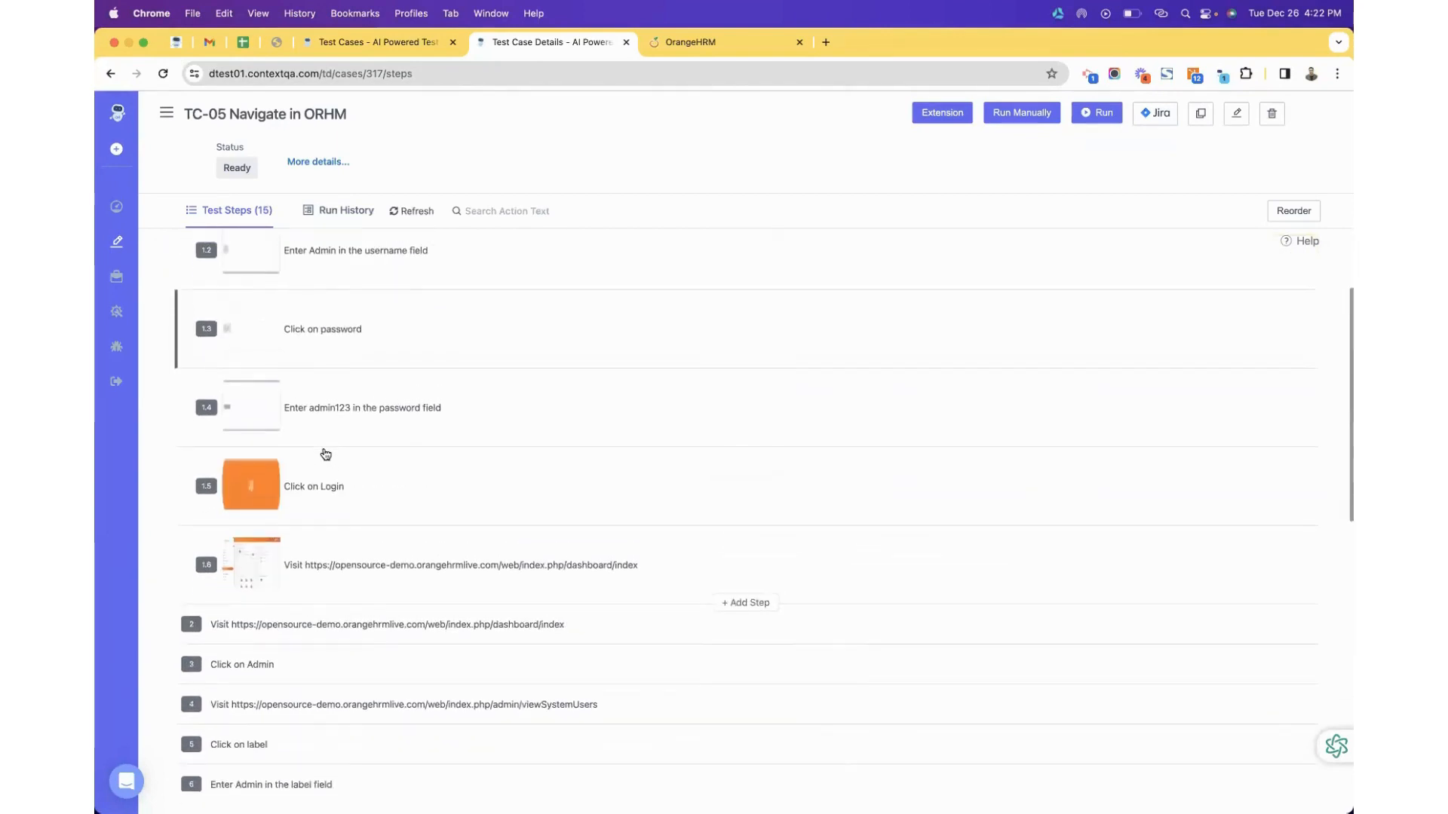
pyautogui.scroll(4, 326, 454)
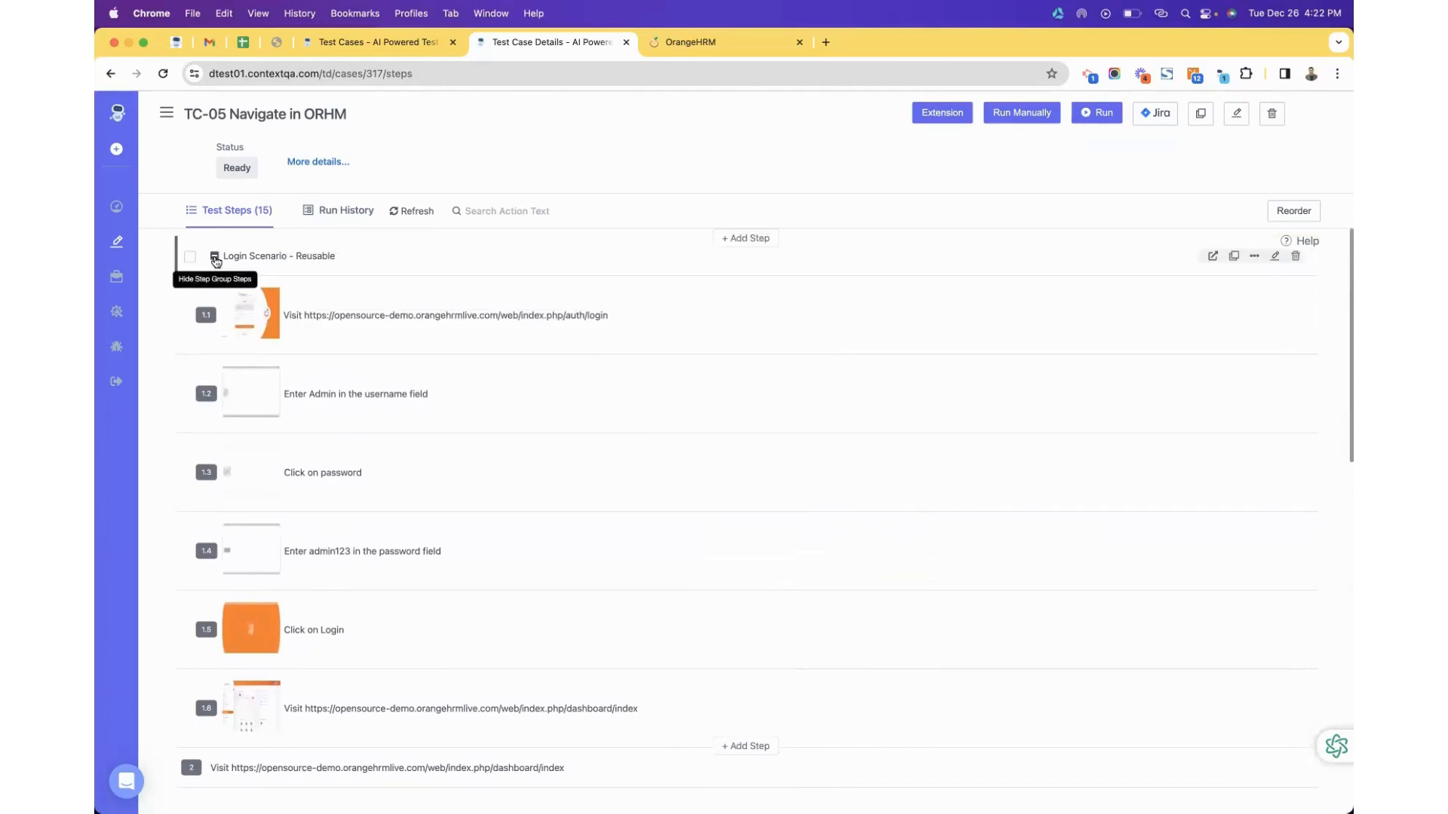
pyautogui.click(215, 258)
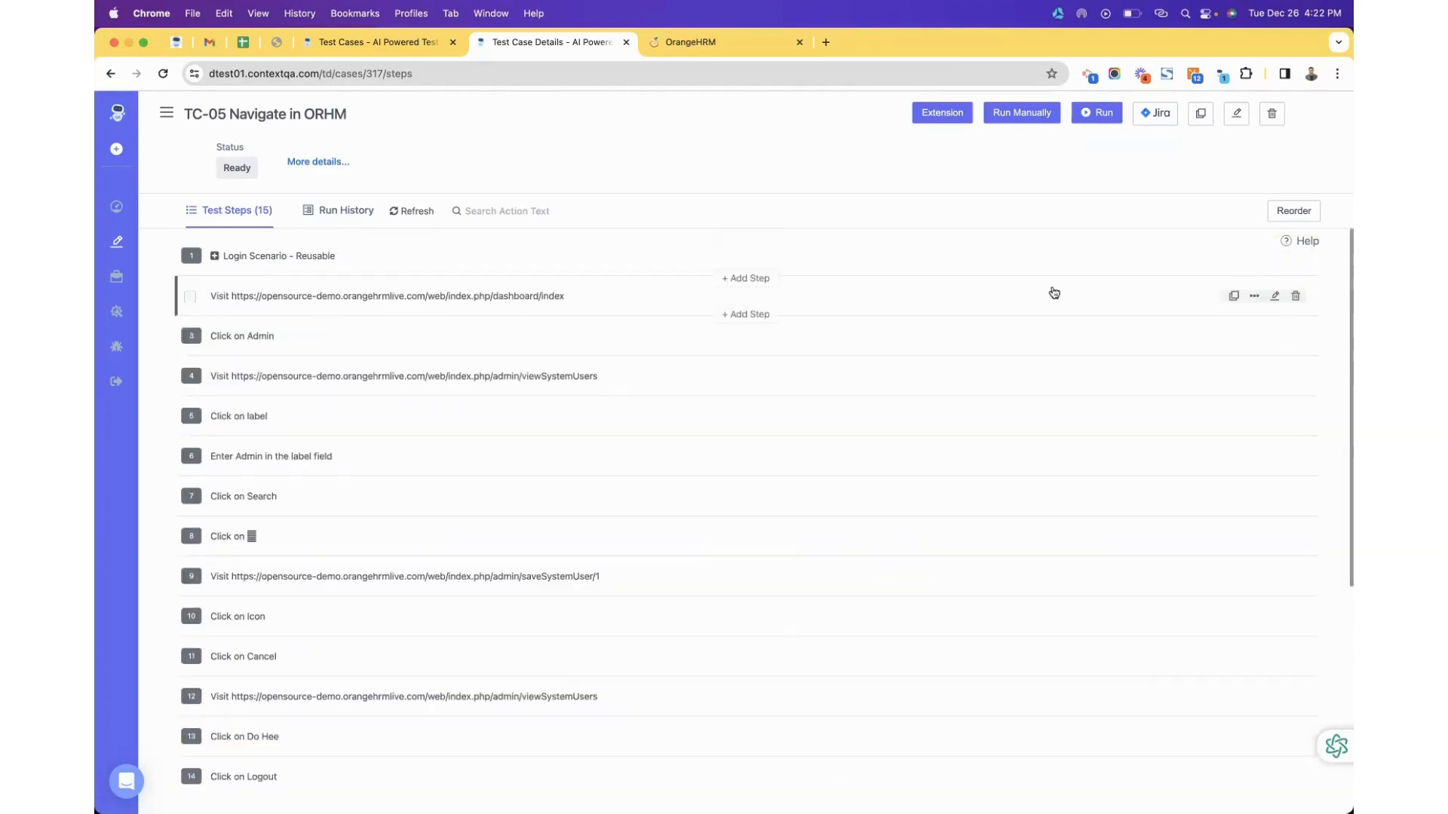
# Delete the duplicate 'Visit …dashboard/index' step 2, leaving 14 steps.
pyautogui.click(1296, 295)
pyautogui.click(829, 497)
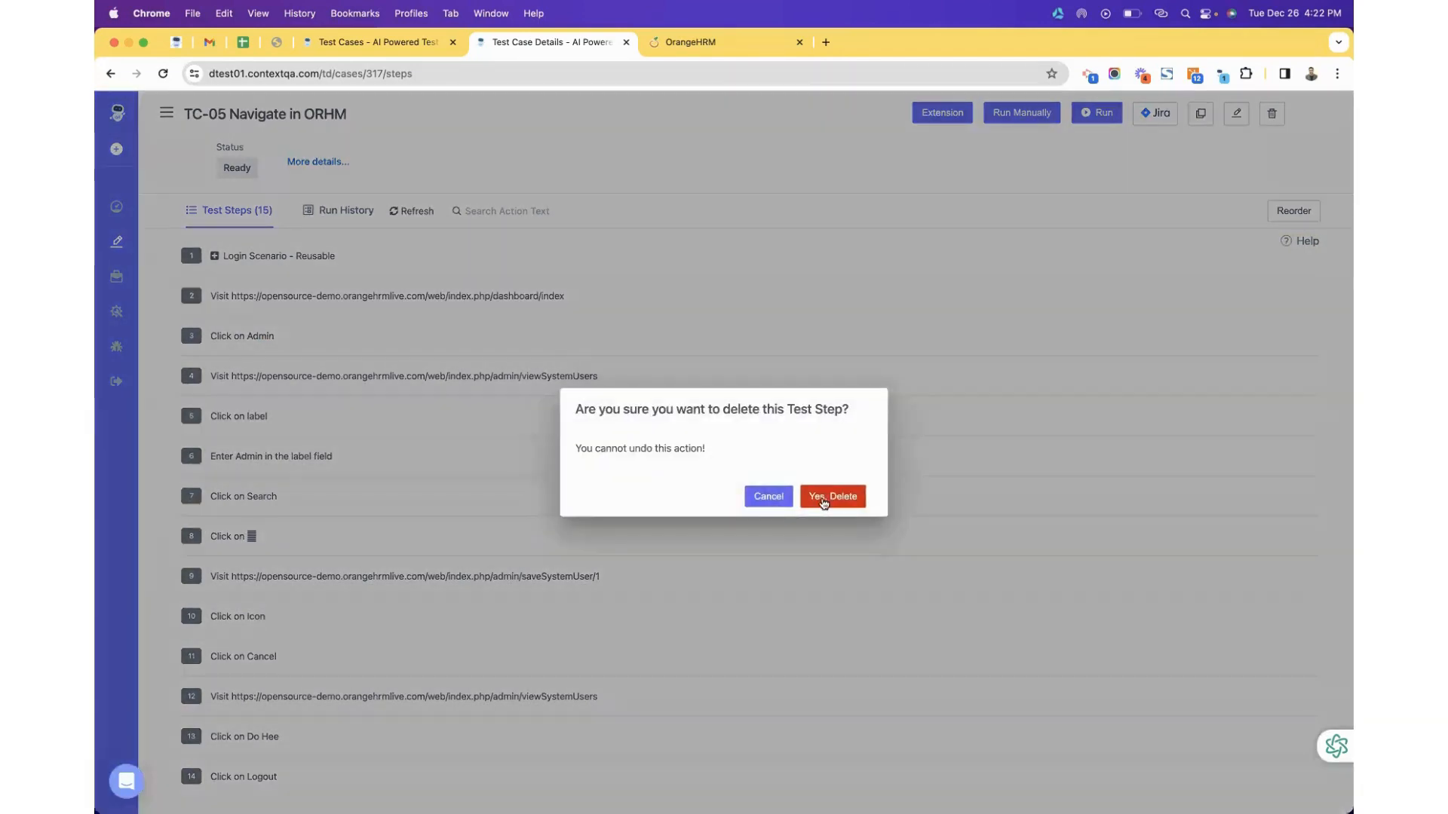
pyautogui.scroll(-3, 274, 281)
pyautogui.scroll(3, 246, 234)
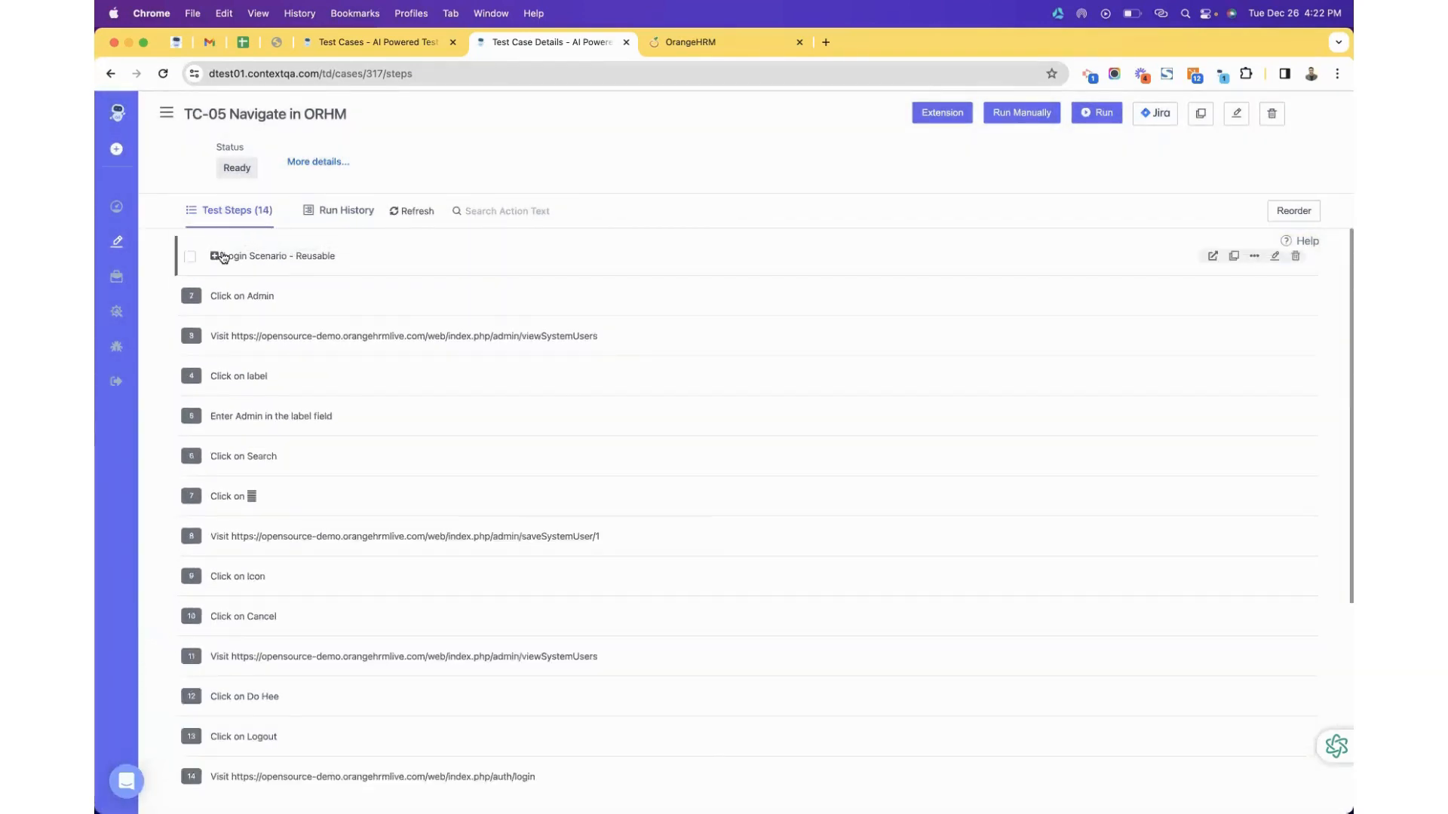
pyautogui.click(215, 257)
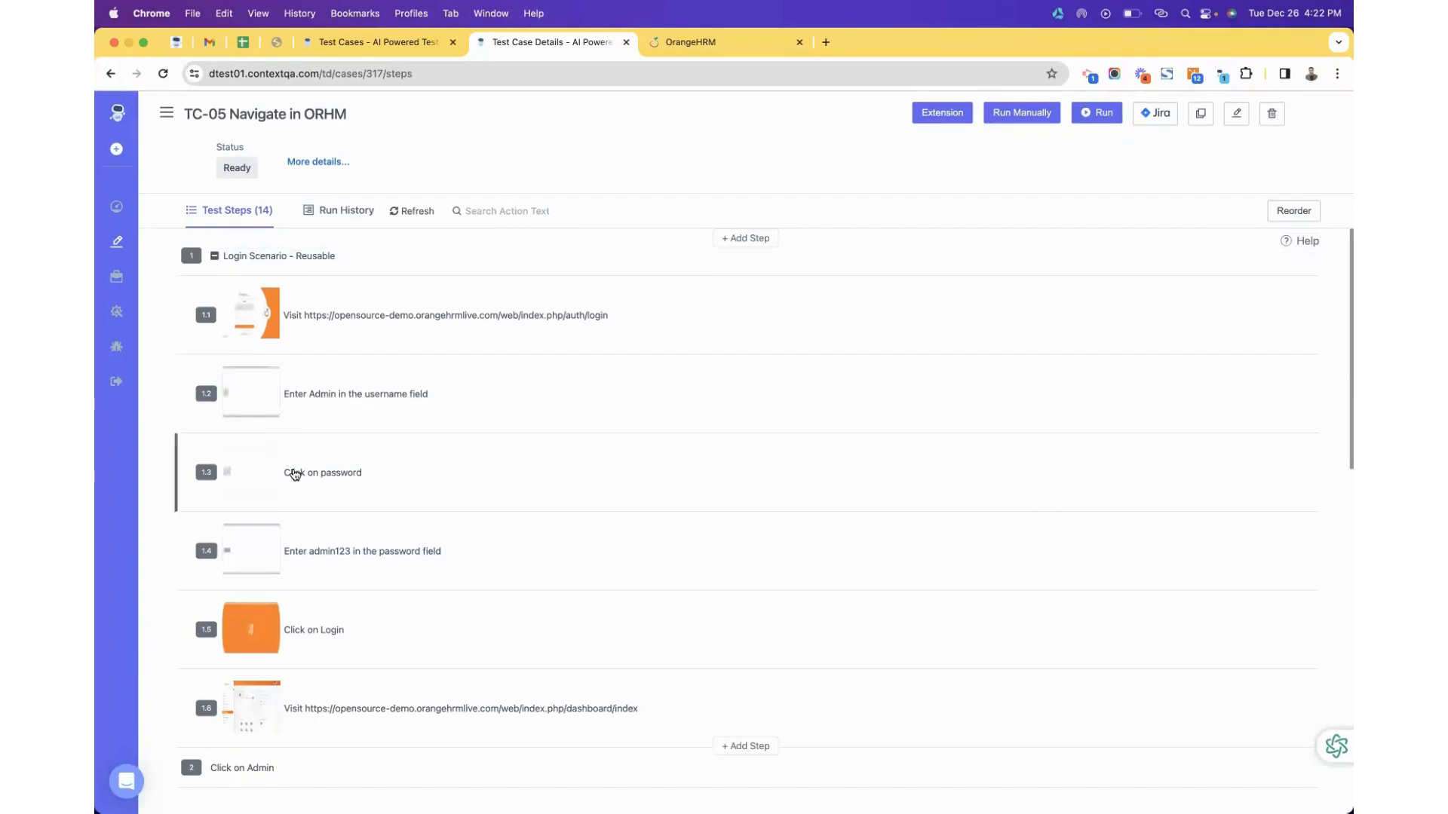
pyautogui.scroll(-2, 291, 474)
pyautogui.scroll(-2, 392, 634)
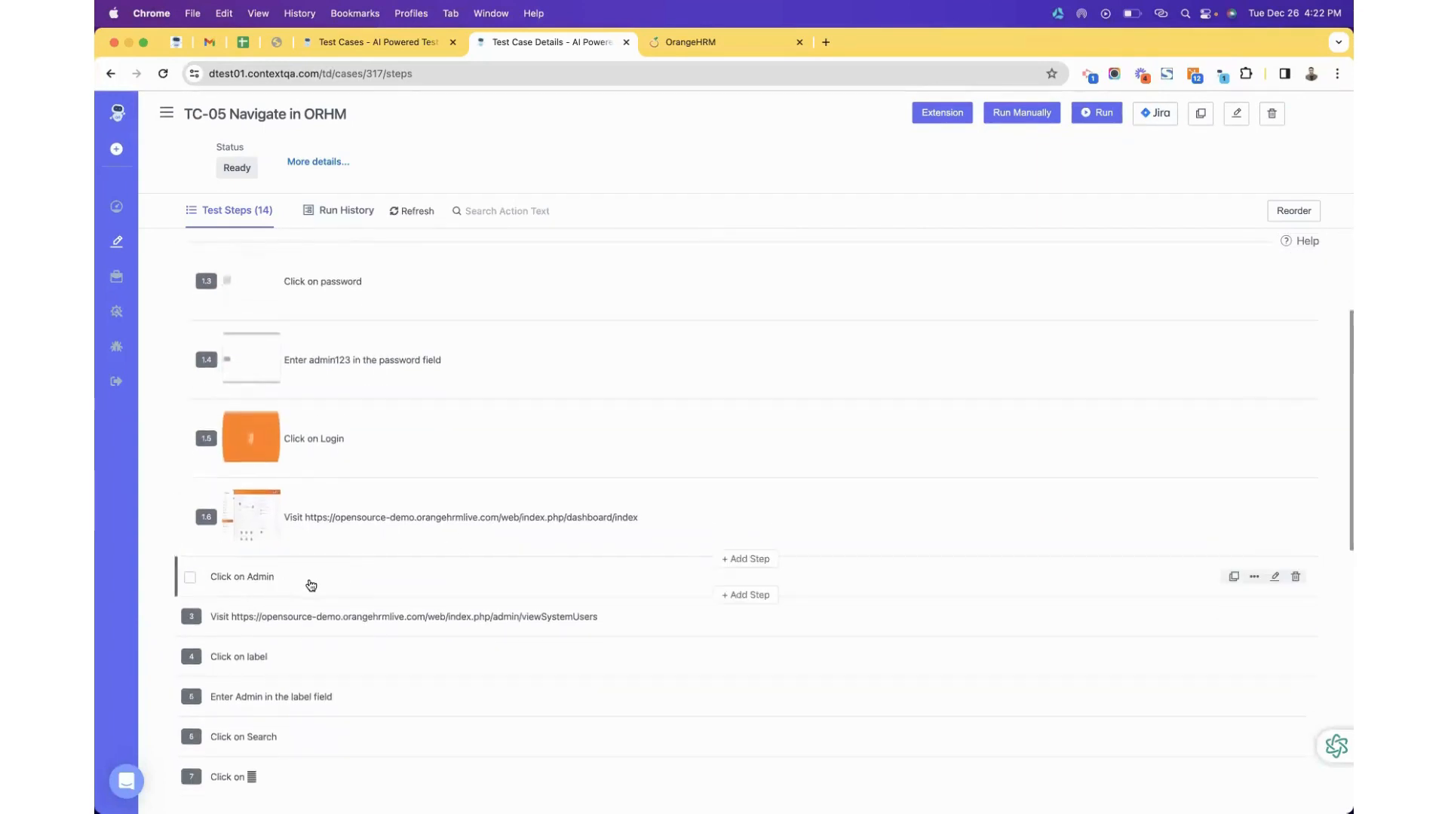
pyautogui.scroll(4, 302, 580)
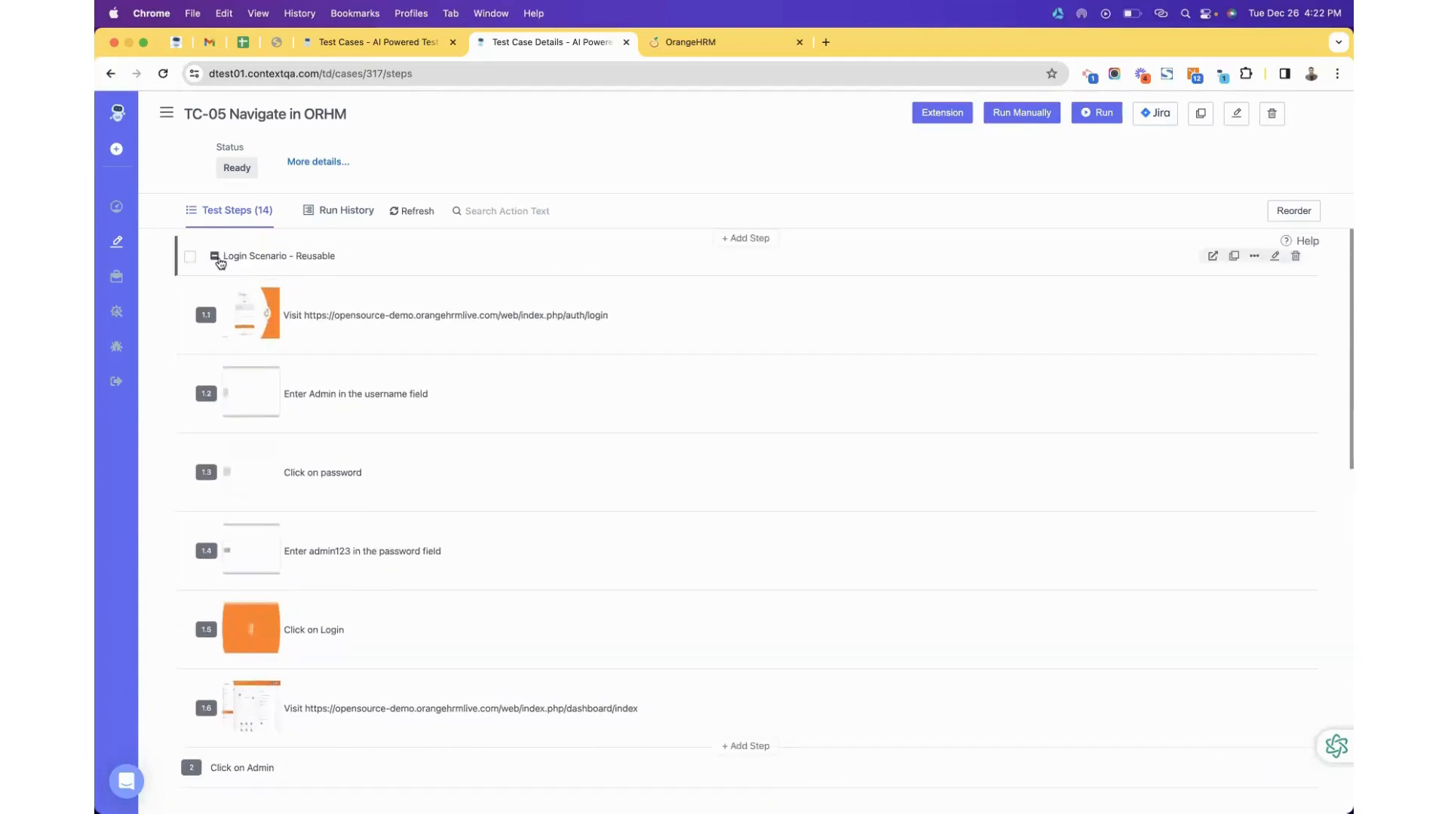
pyautogui.click(216, 257)
# Run TC-05 Navigate in ORHM and wait for the execution-started confirmation.
pyautogui.click(1106, 120)
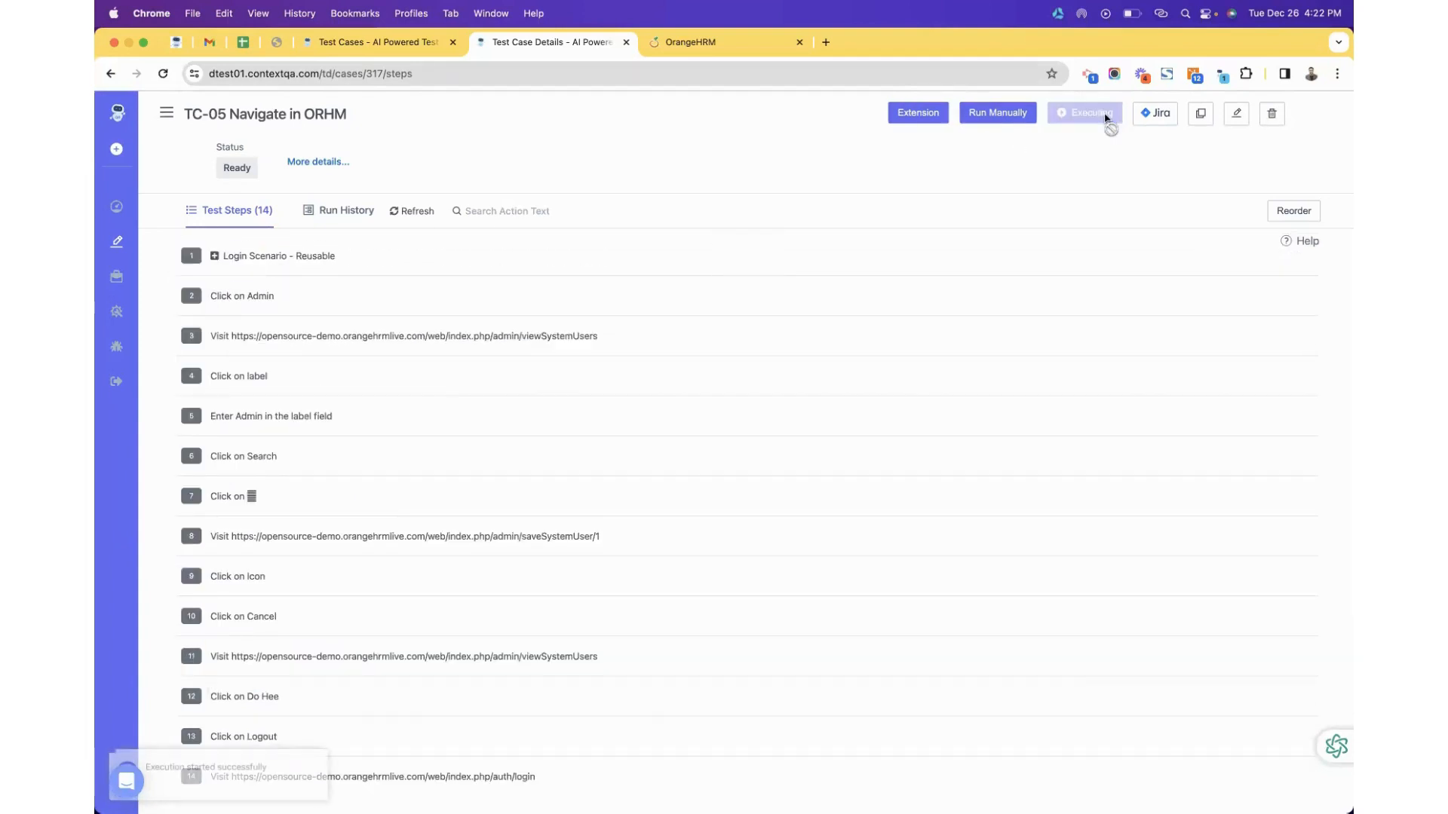
pyautogui.scroll(-5, 737, 423)
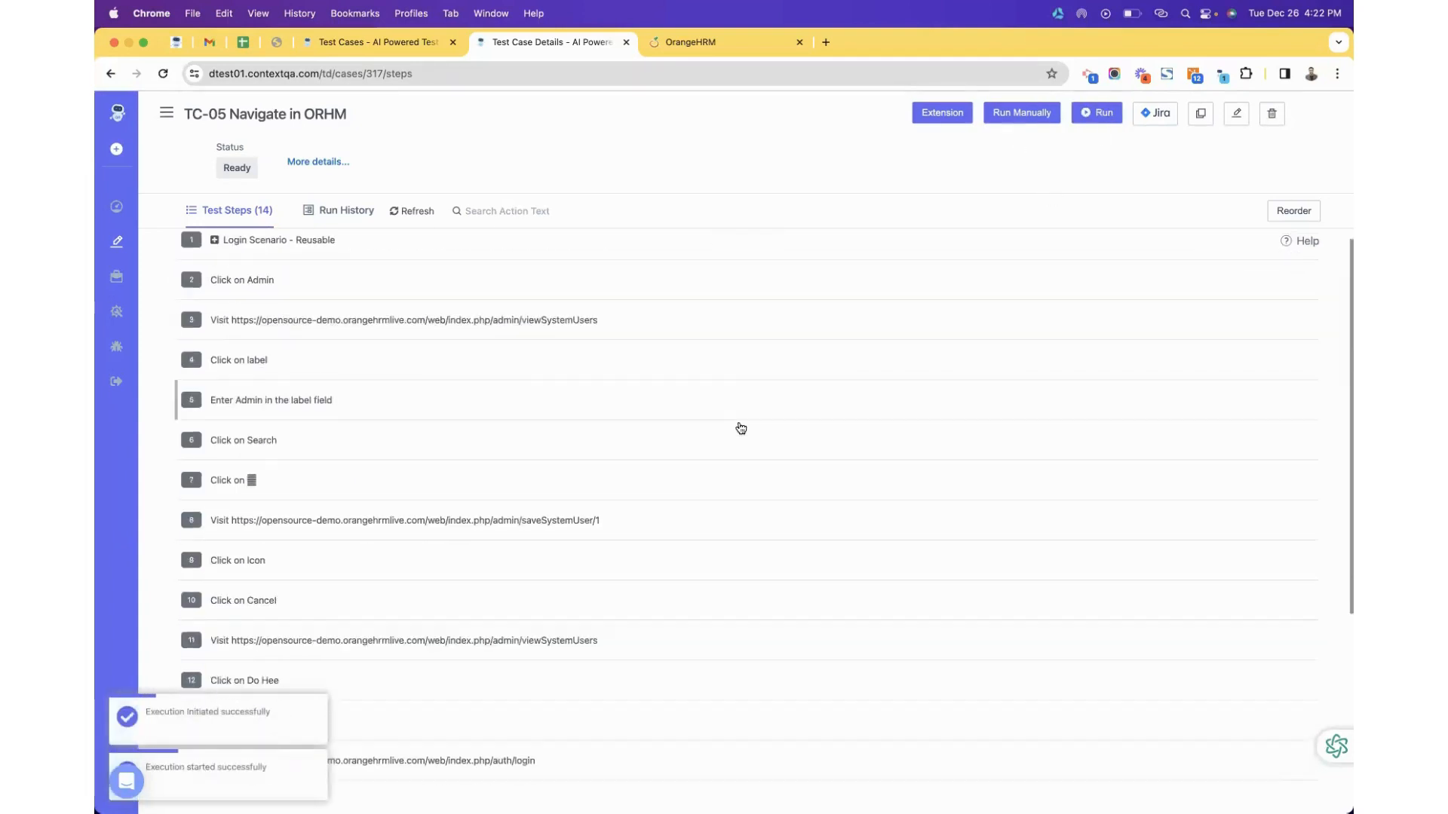
pyautogui.scroll(4, 737, 423)
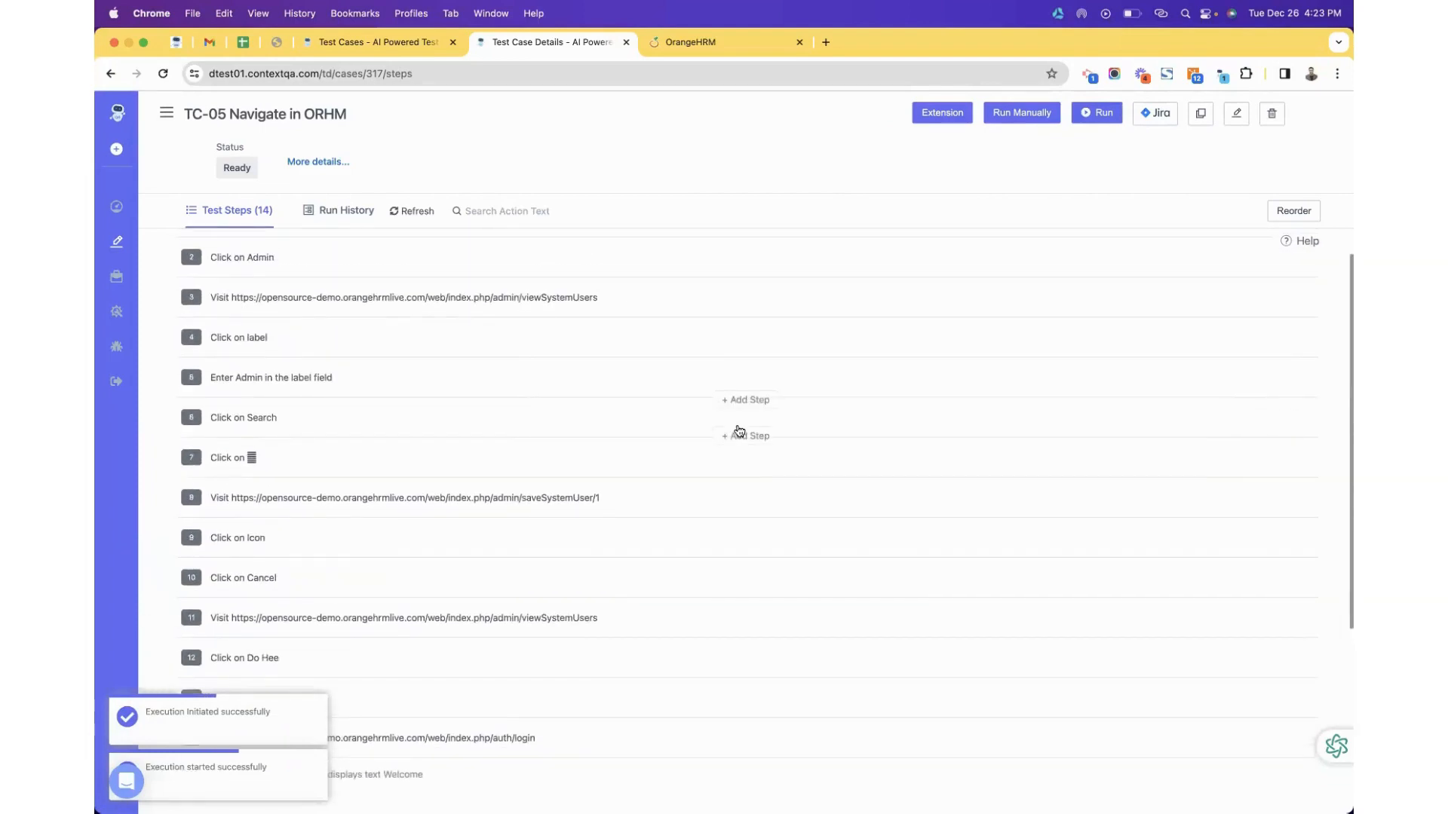
pyautogui.scroll(1, 590, 426)
pyautogui.scroll(-3, 374, 516)
pyautogui.scroll(-2, 373, 516)
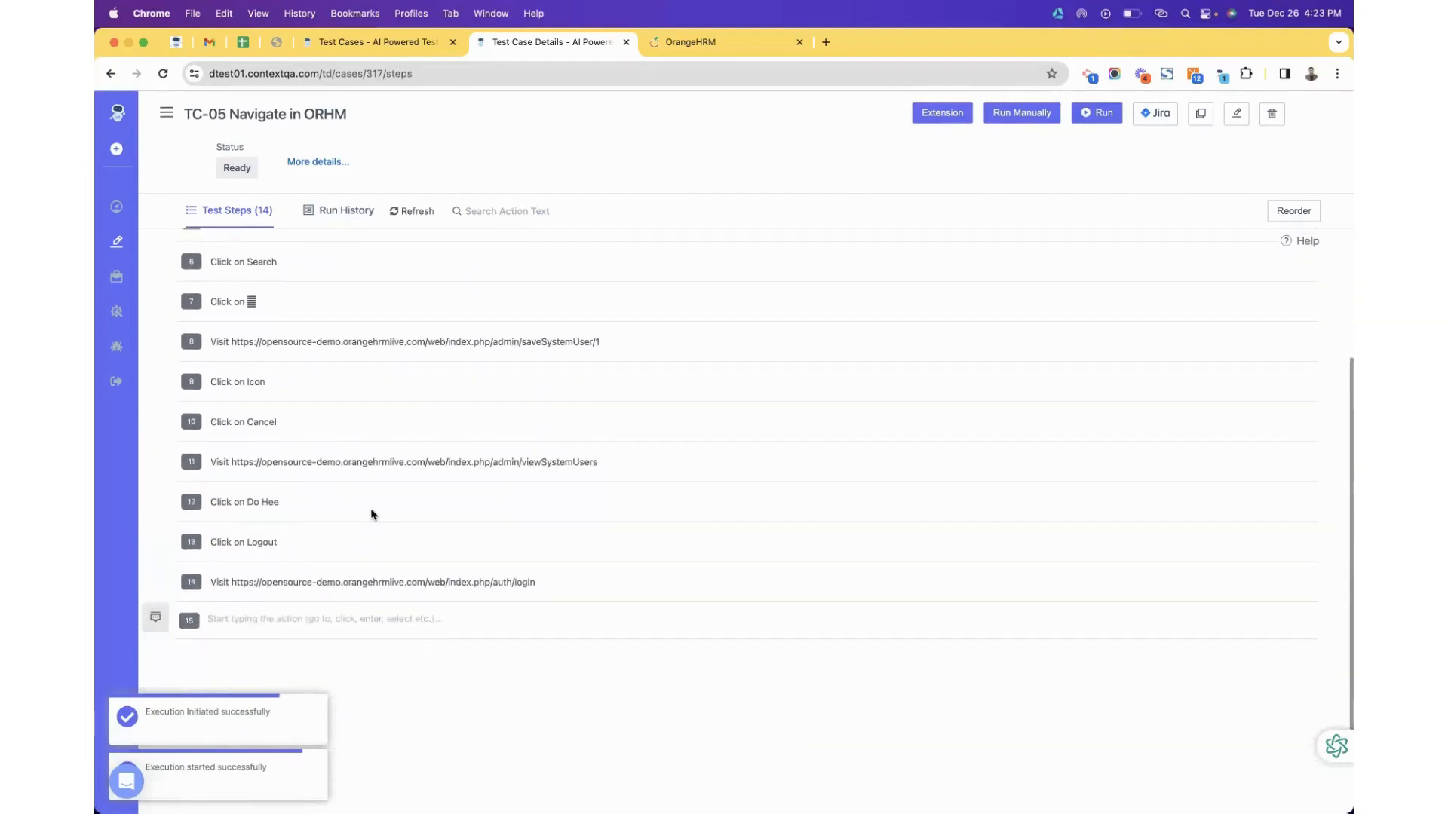
pyautogui.scroll(2, 373, 516)
pyautogui.scroll(2, 374, 516)
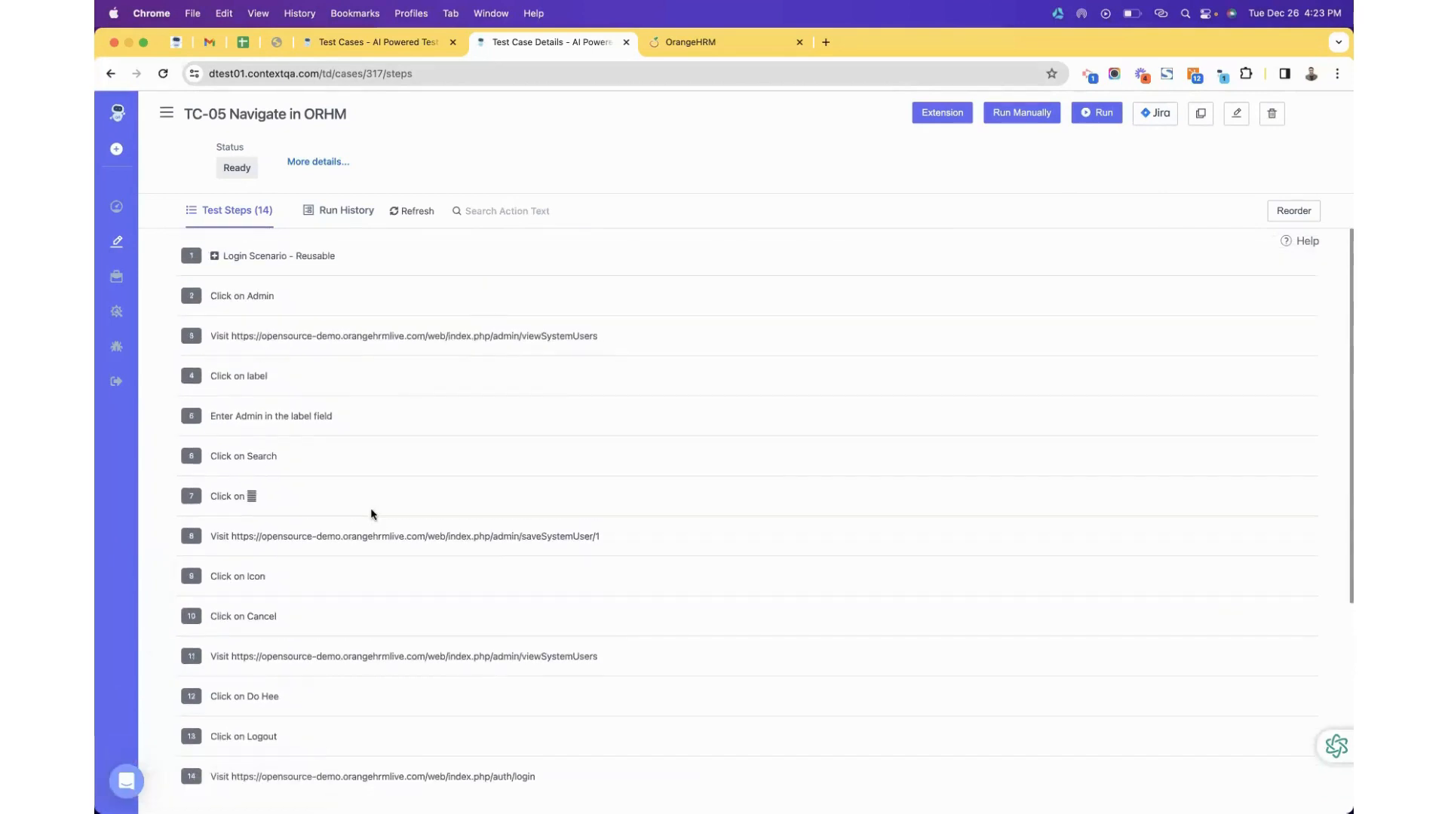
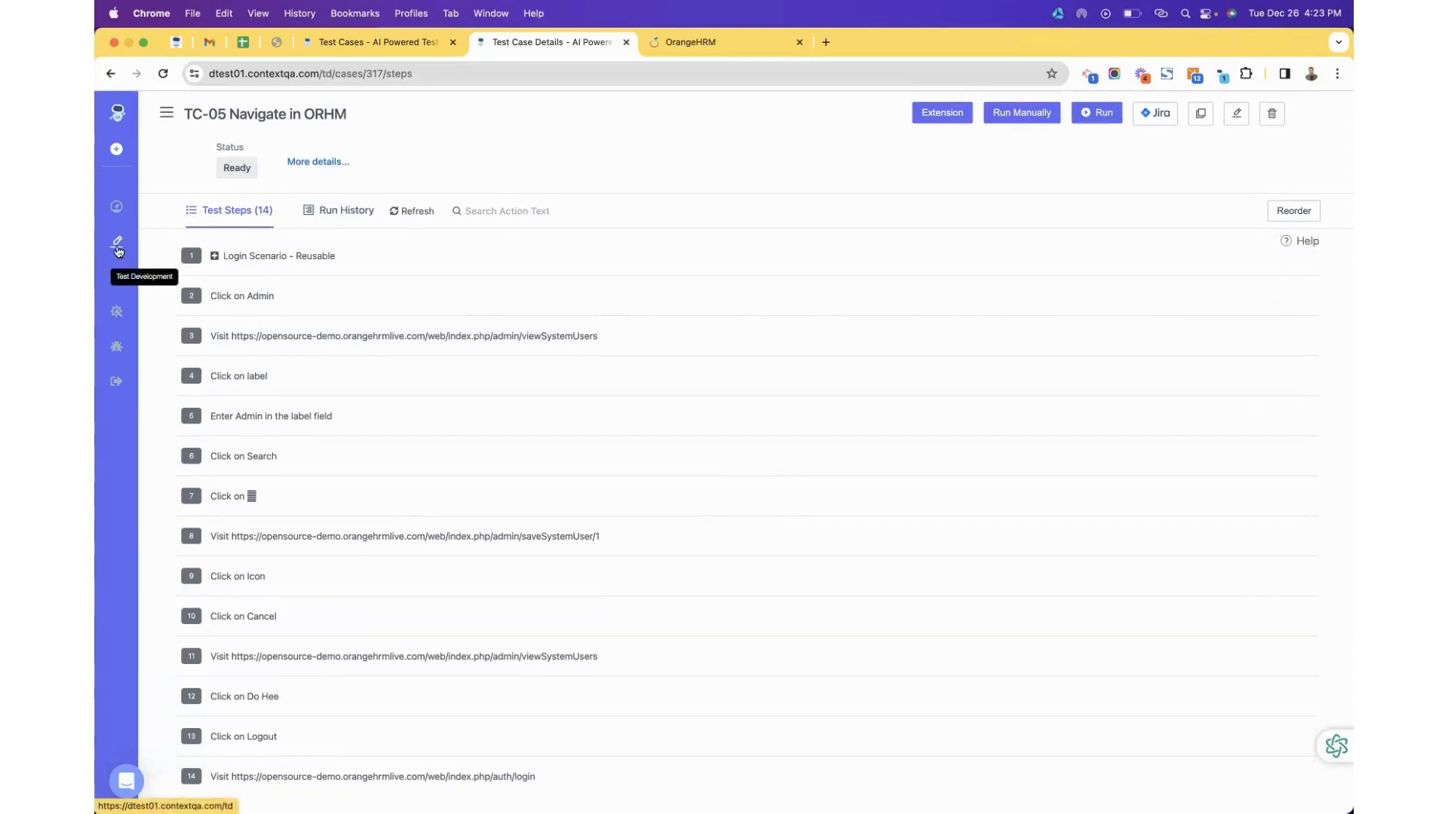
# Open test case C-315, TC-04 Login OHRM with Verification, and show its three dry runs in Run History.
pyautogui.click(119, 251)
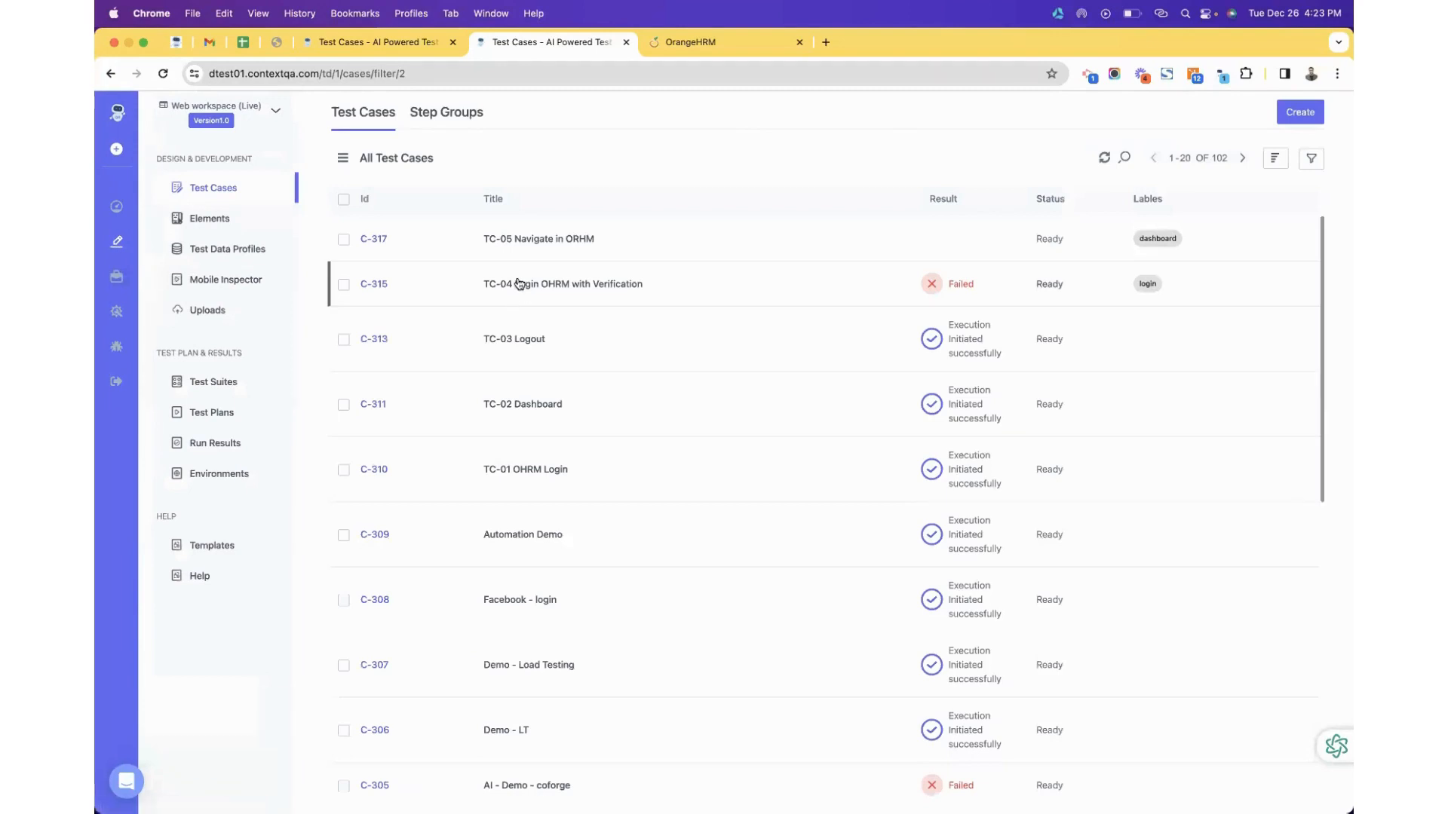
pyautogui.click(517, 290)
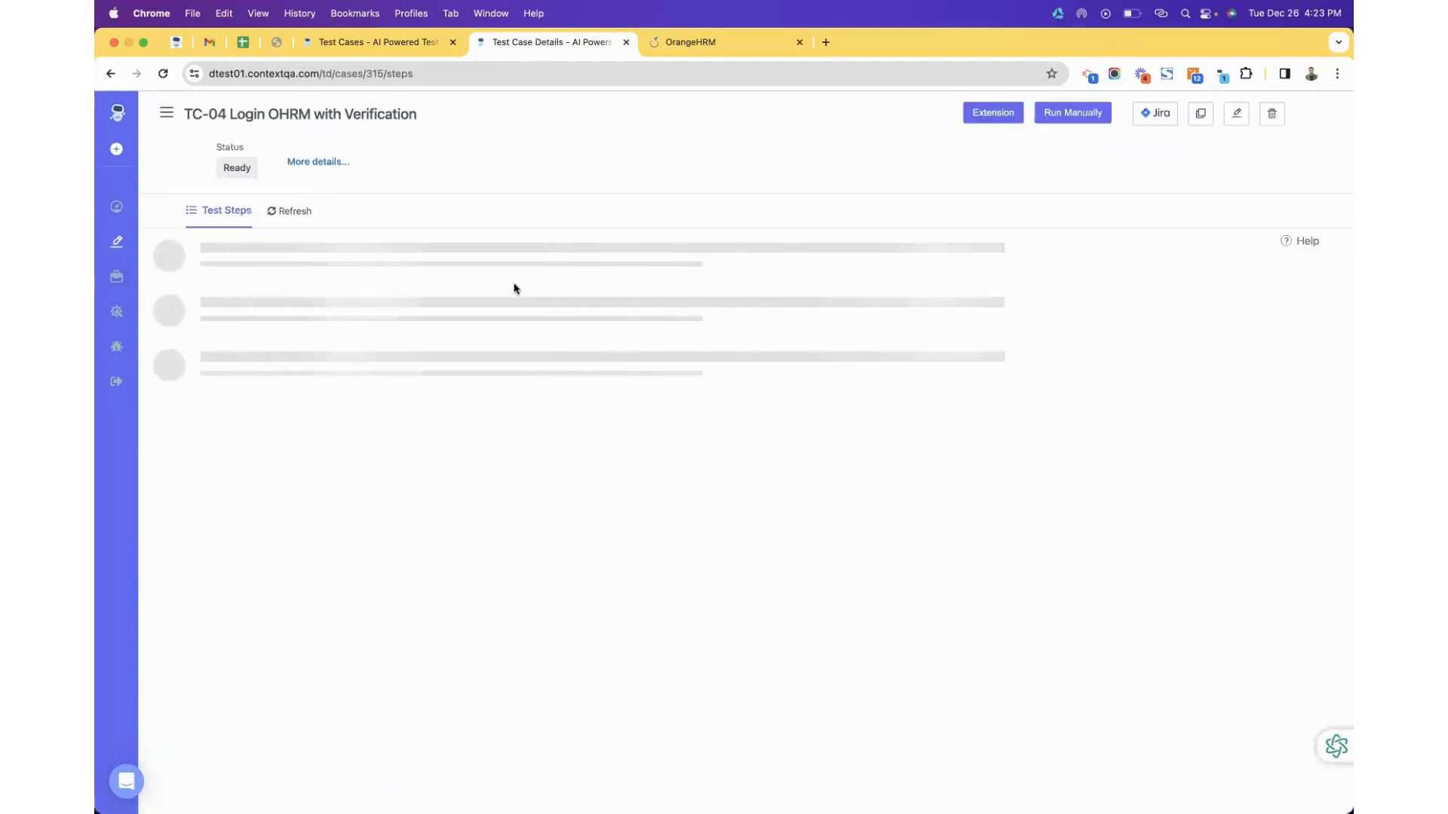
pyautogui.scroll(-3, 473, 597)
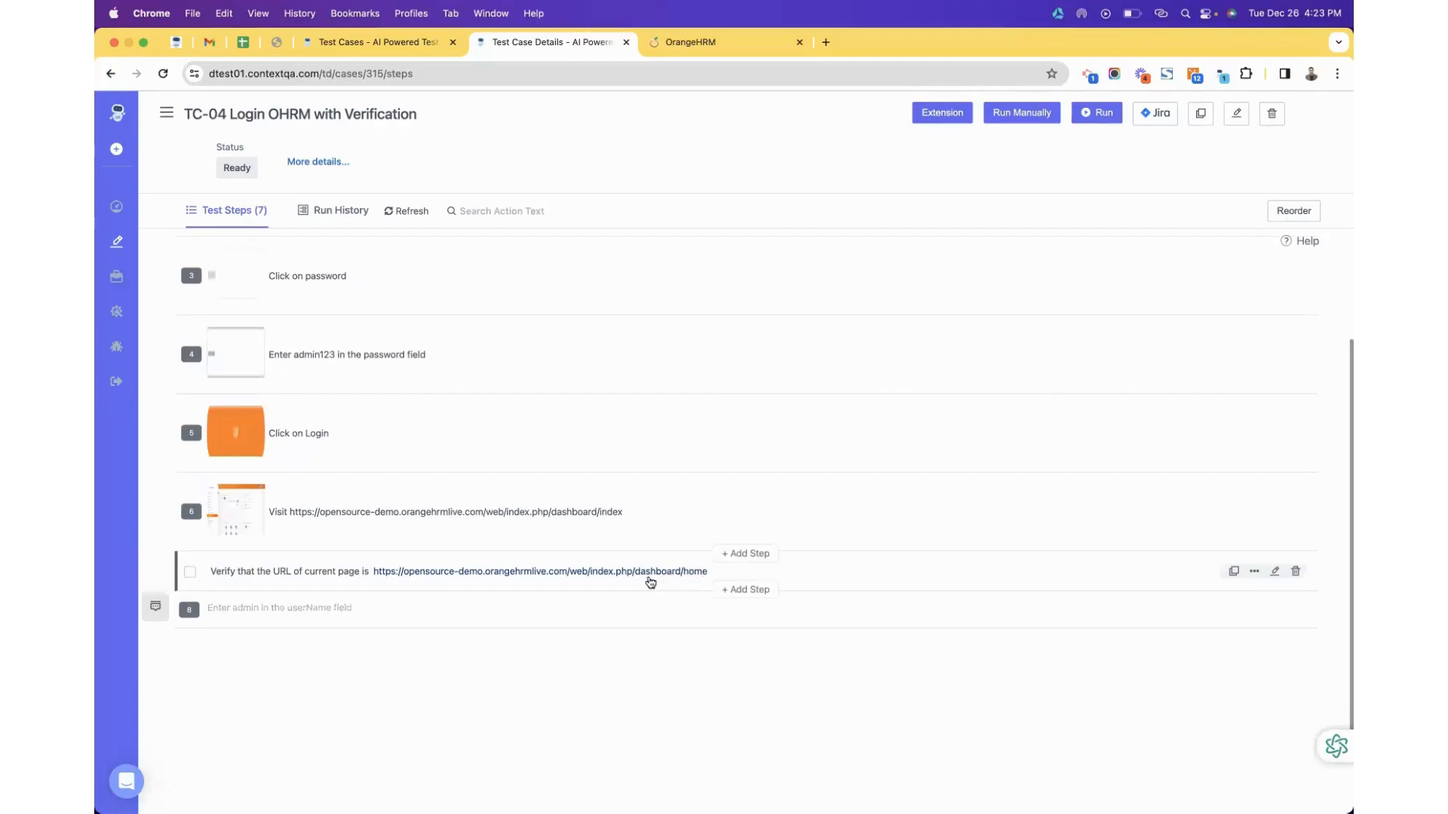
pyautogui.scroll(3, 648, 582)
pyautogui.click(338, 209)
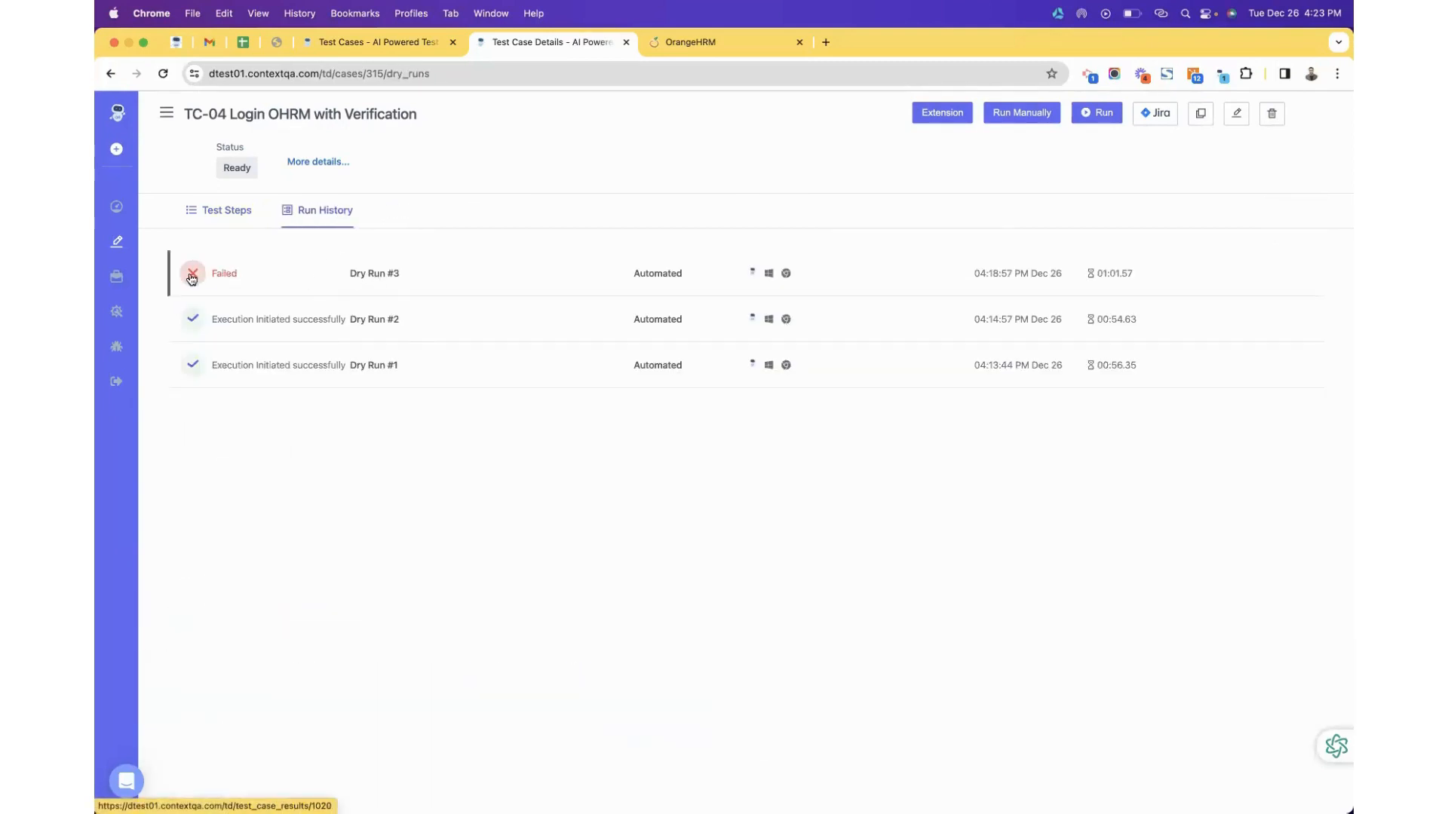
# Open failed Dry Run #3's errors: expected dashboard/home but received dashboard/index.
pyautogui.click(380, 274)
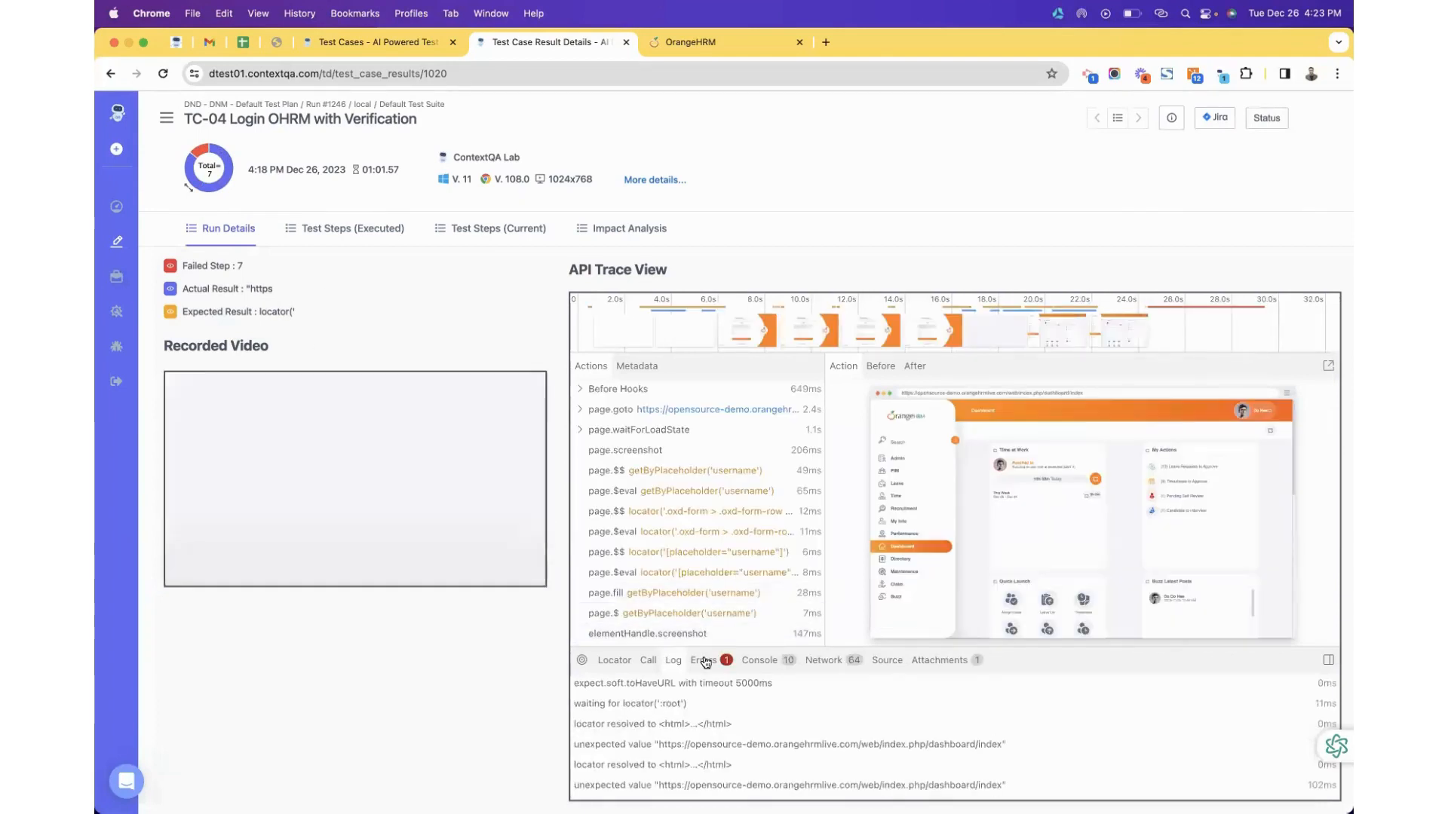
pyautogui.click(704, 661)
pyautogui.scroll(-2, 729, 739)
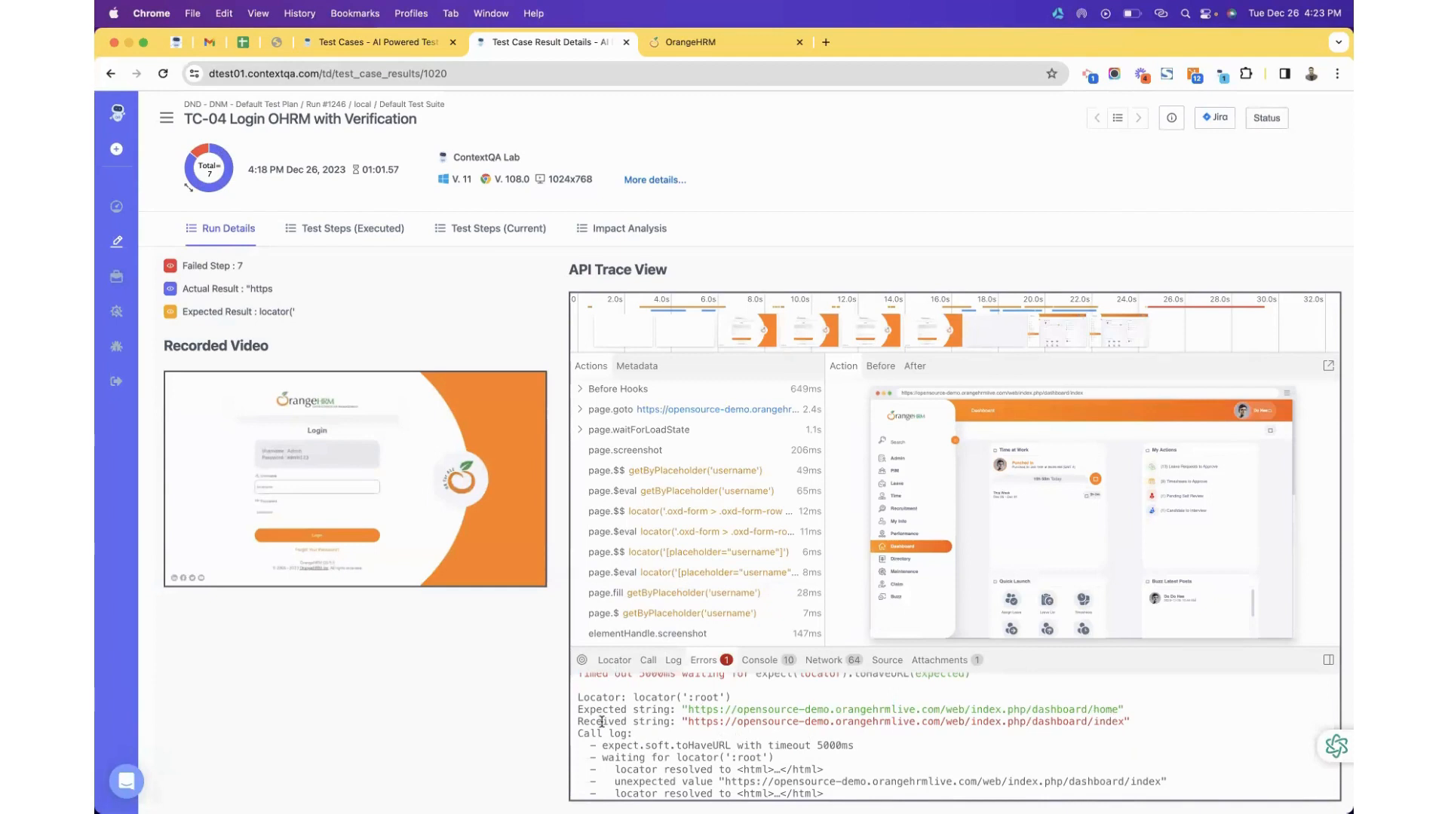
pyautogui.moveTo(577, 722); pyautogui.dragTo(1147, 715)
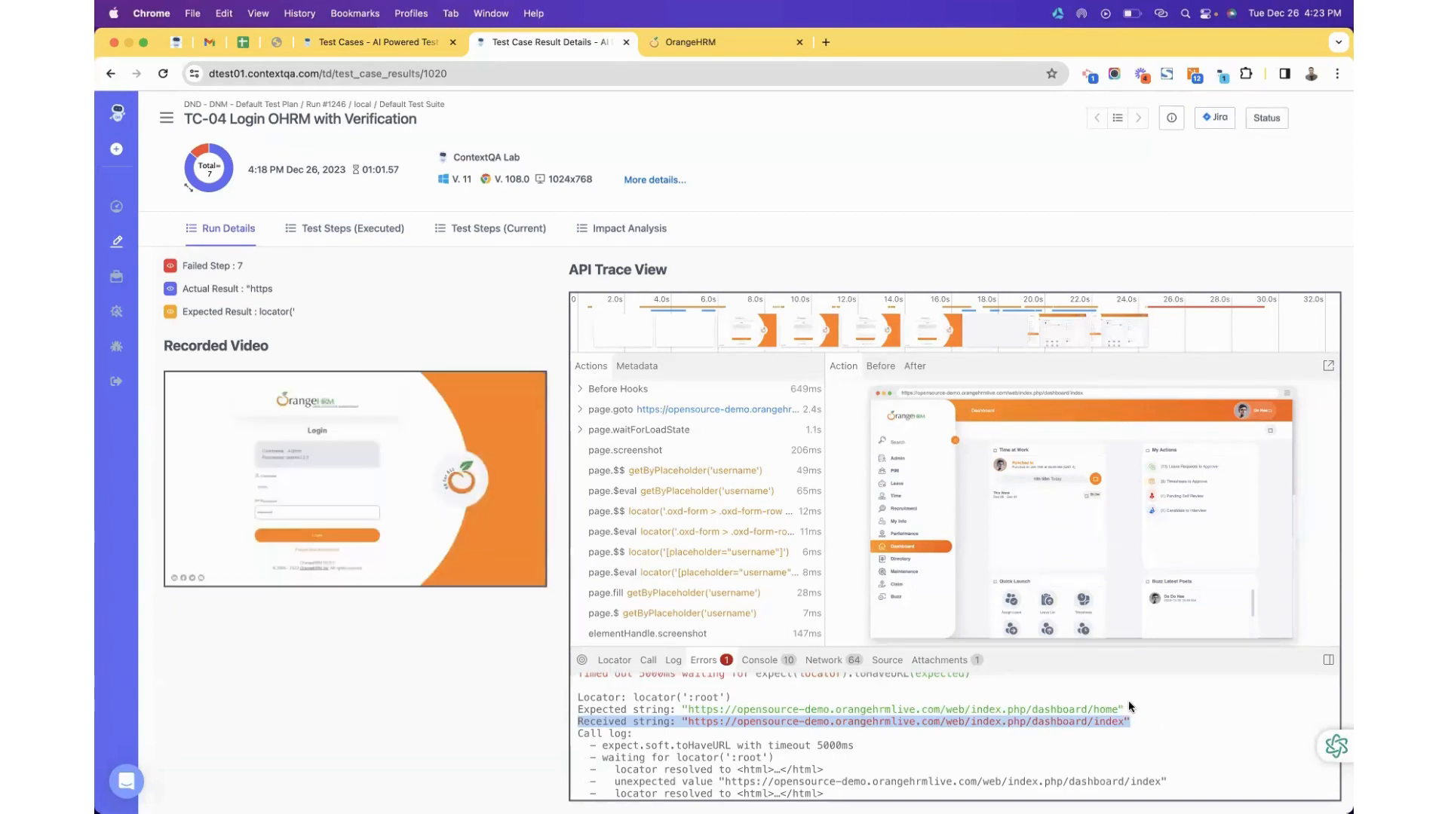
pyautogui.moveTo(1124, 710); pyautogui.dragTo(589, 710)
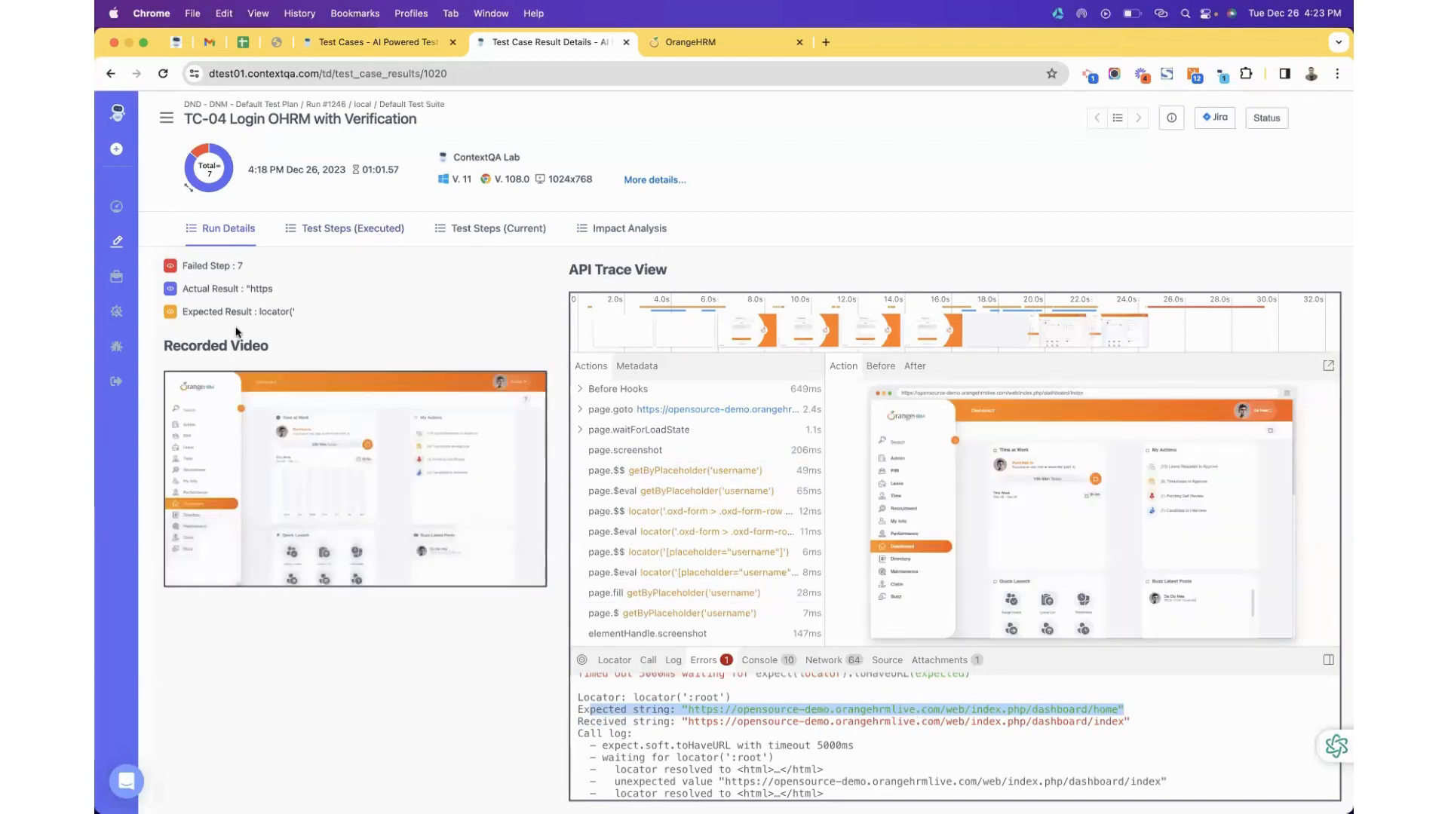
pyautogui.moveTo(181, 289); pyautogui.dragTo(309, 313)
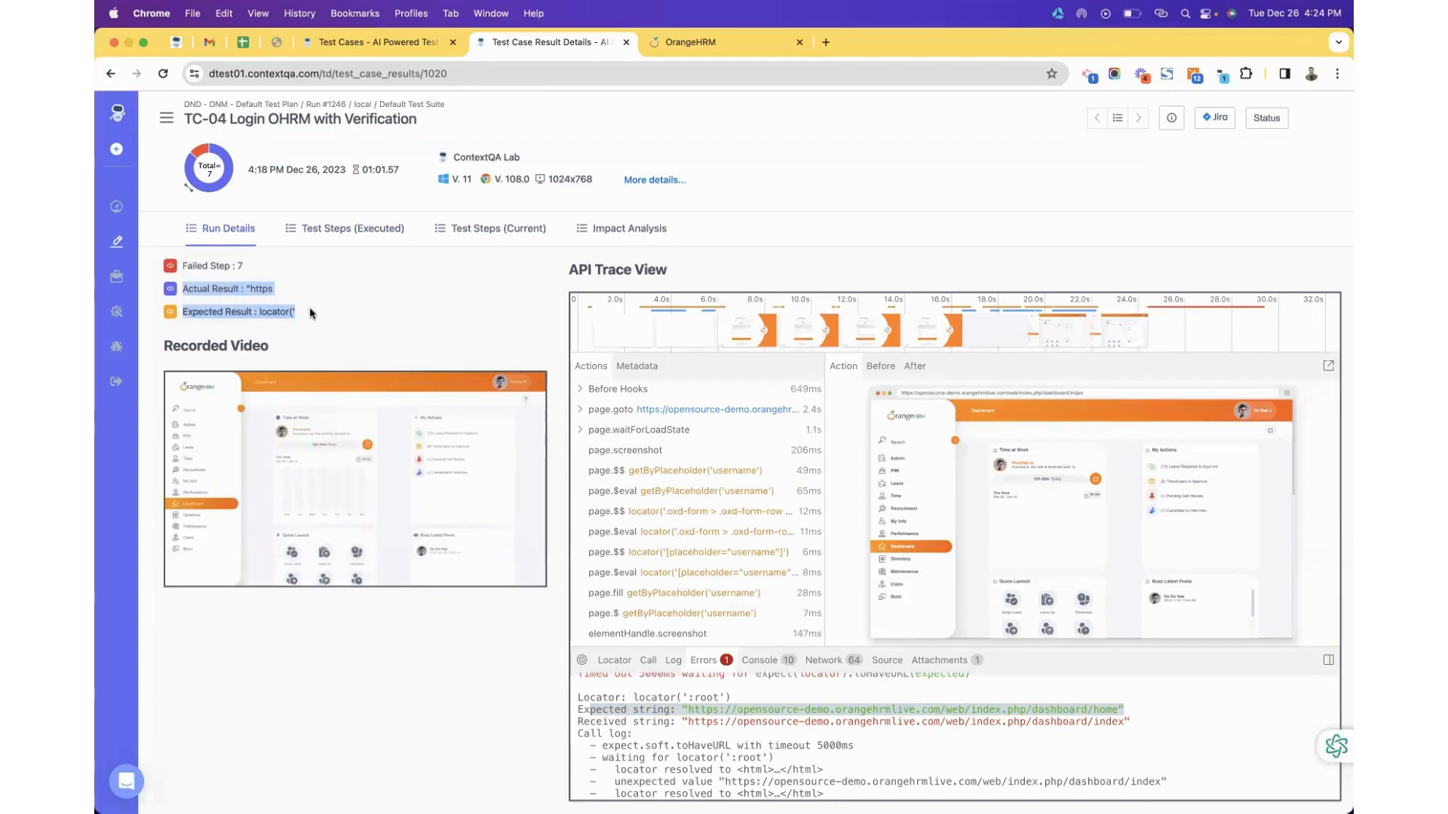
# Check the executed test steps, including failed step 7's details, then return to Run Details.
pyautogui.click(322, 235)
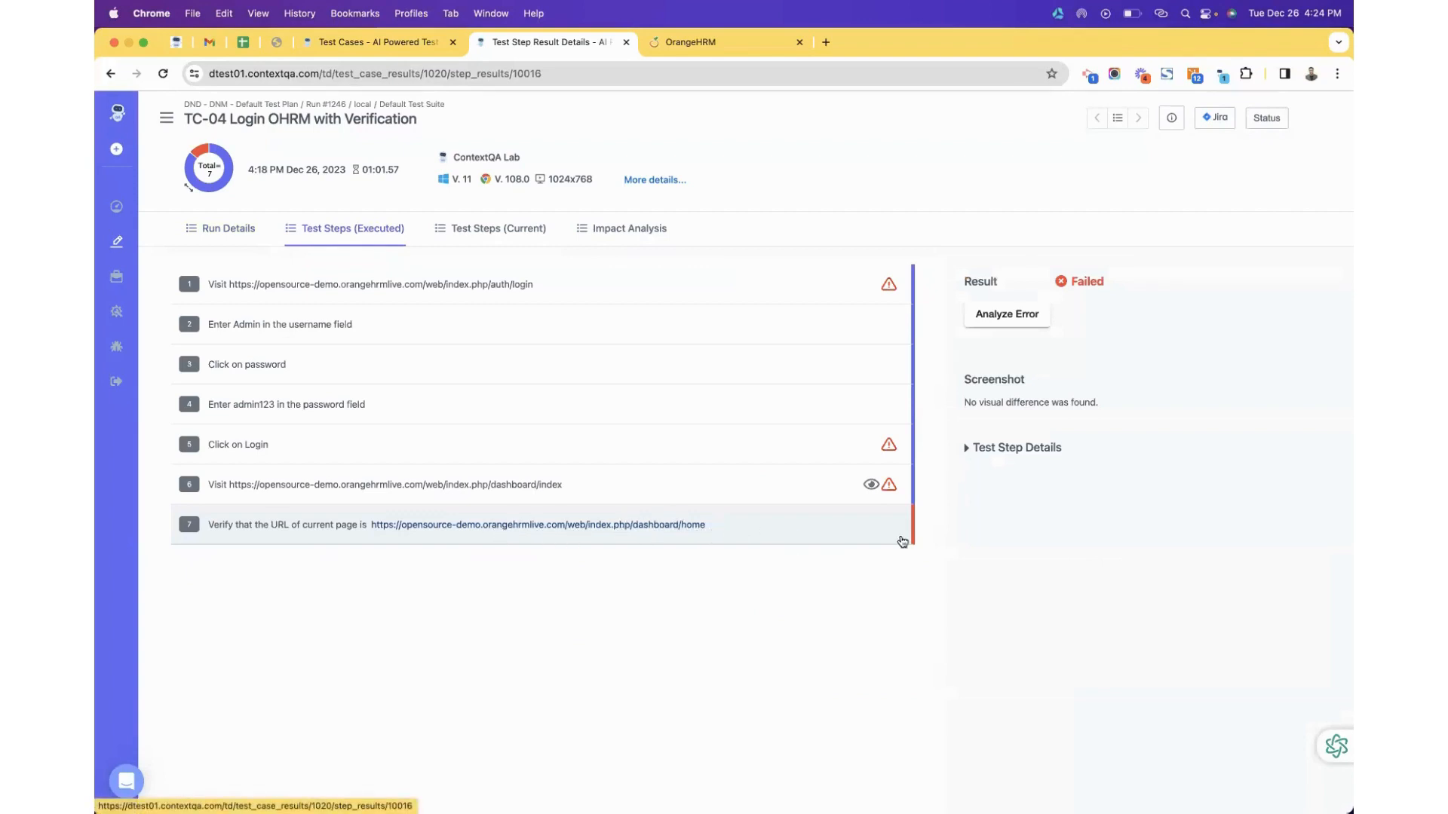
pyautogui.click(967, 447)
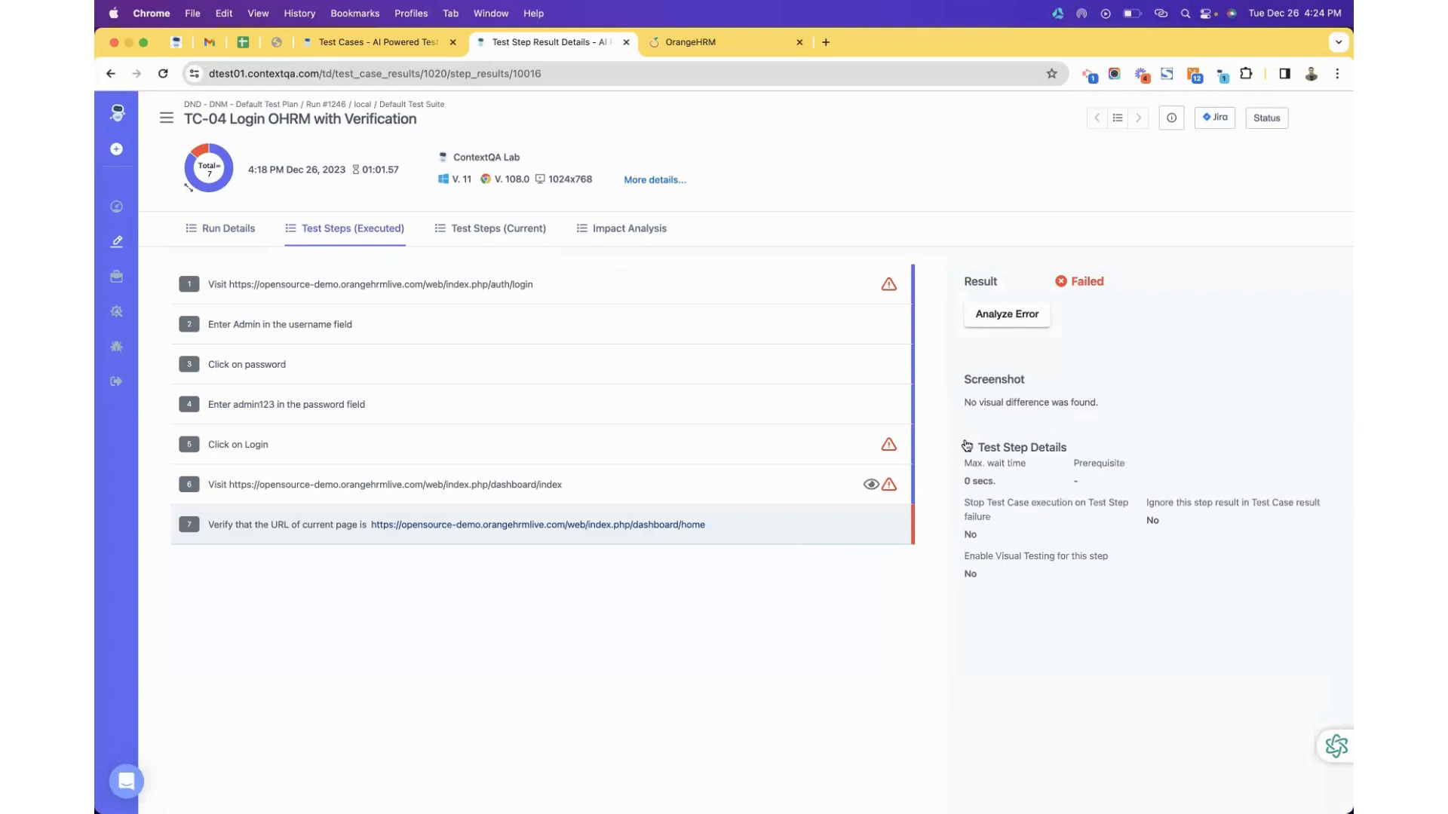
pyautogui.click(967, 446)
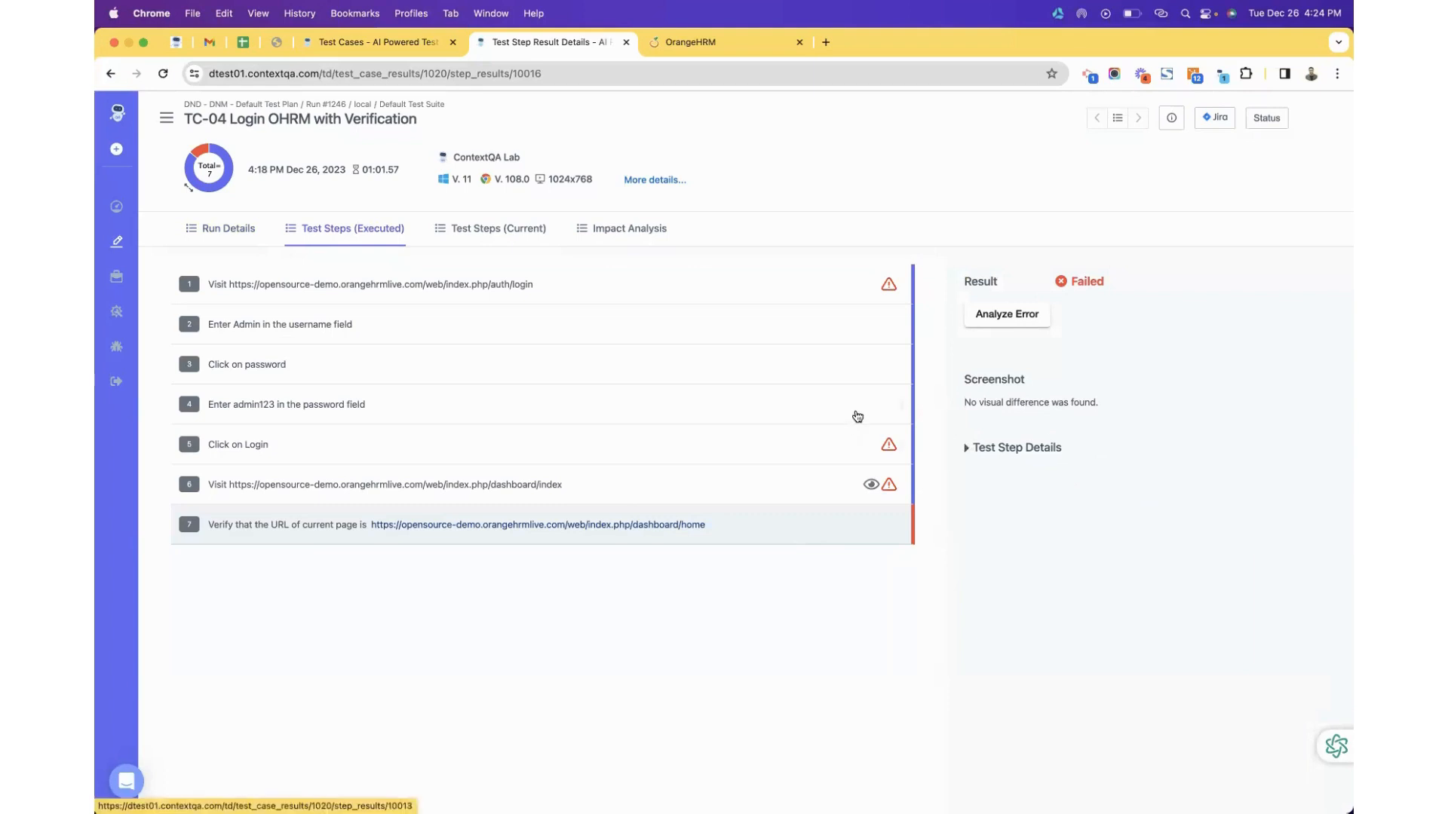
pyautogui.click(247, 232)
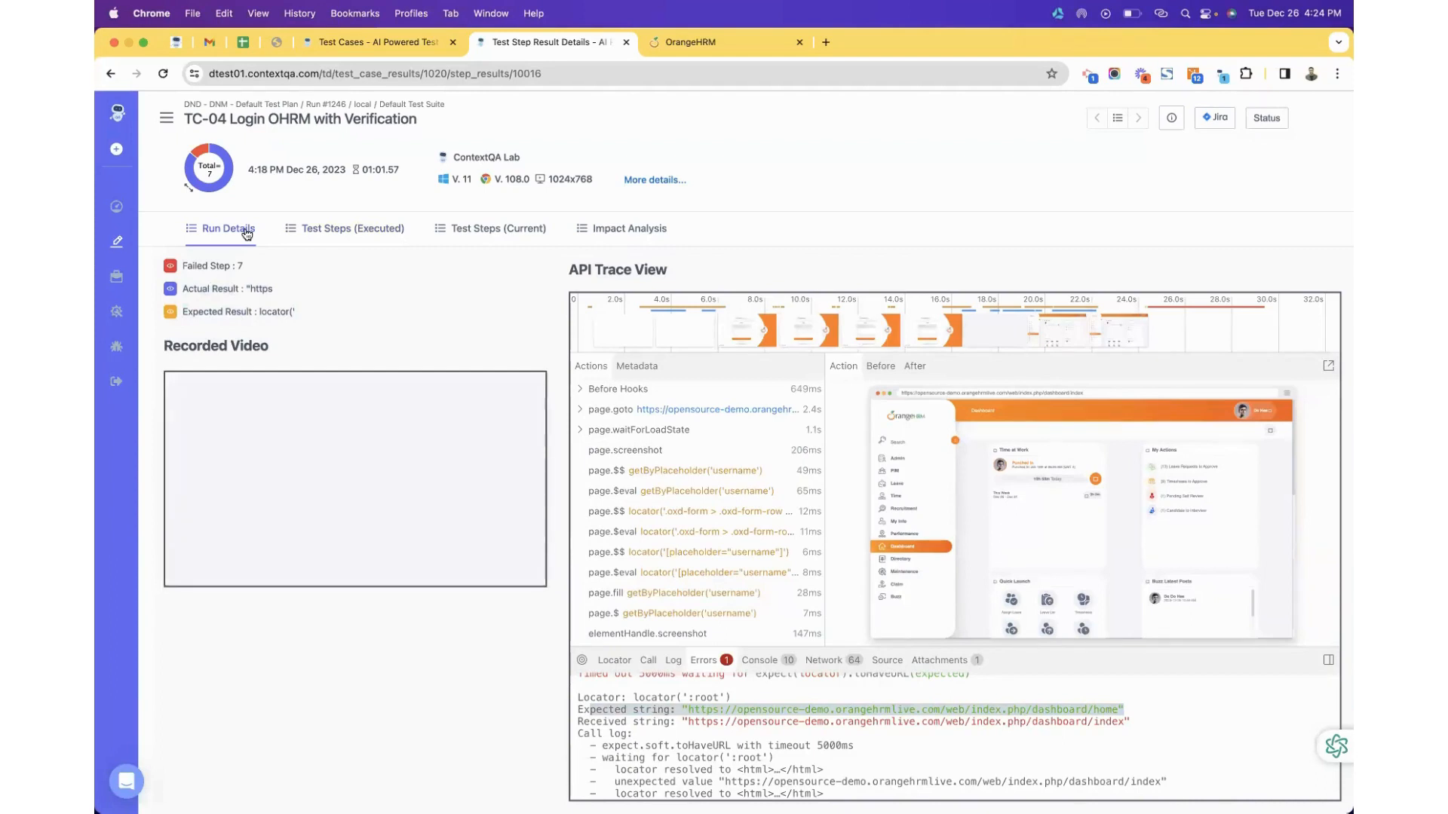
# Reopen TC-04's seven steps (C-315) and narrow the browser to reveal the ContextQA extension panel.
pyautogui.click(115, 244)
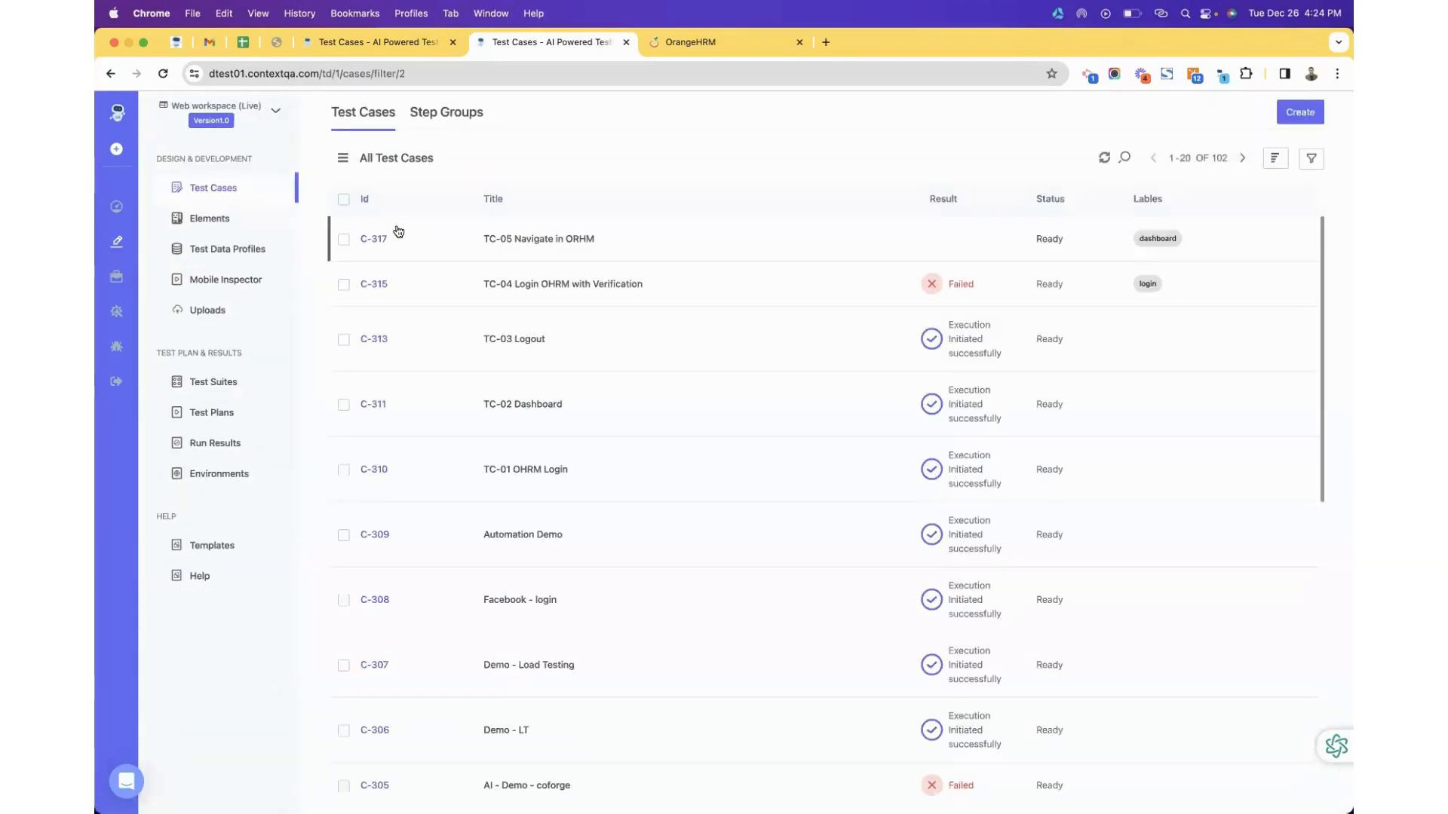
pyautogui.click(533, 290)
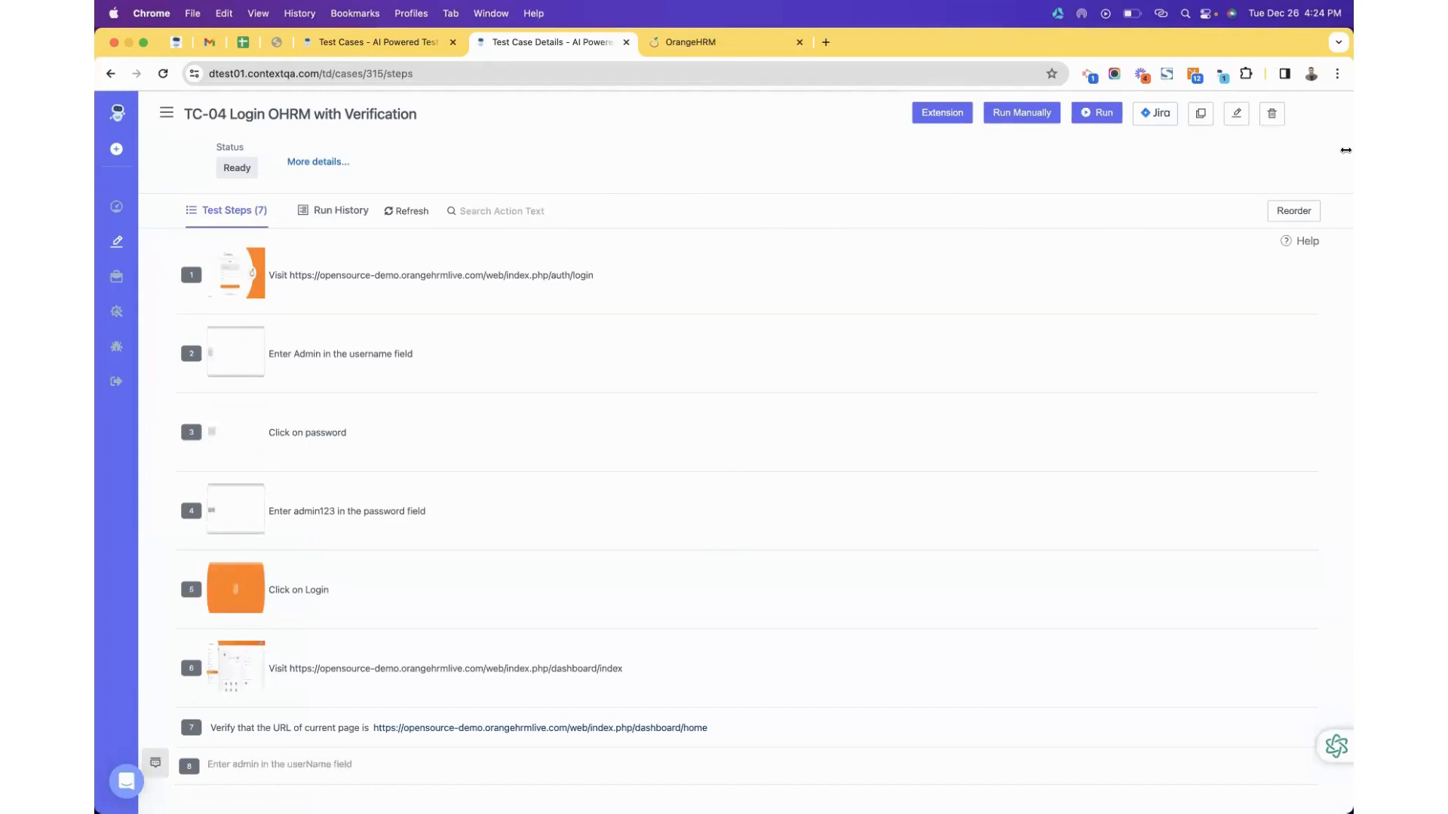
pyautogui.moveTo(1344, 151); pyautogui.dragTo(992, 176)
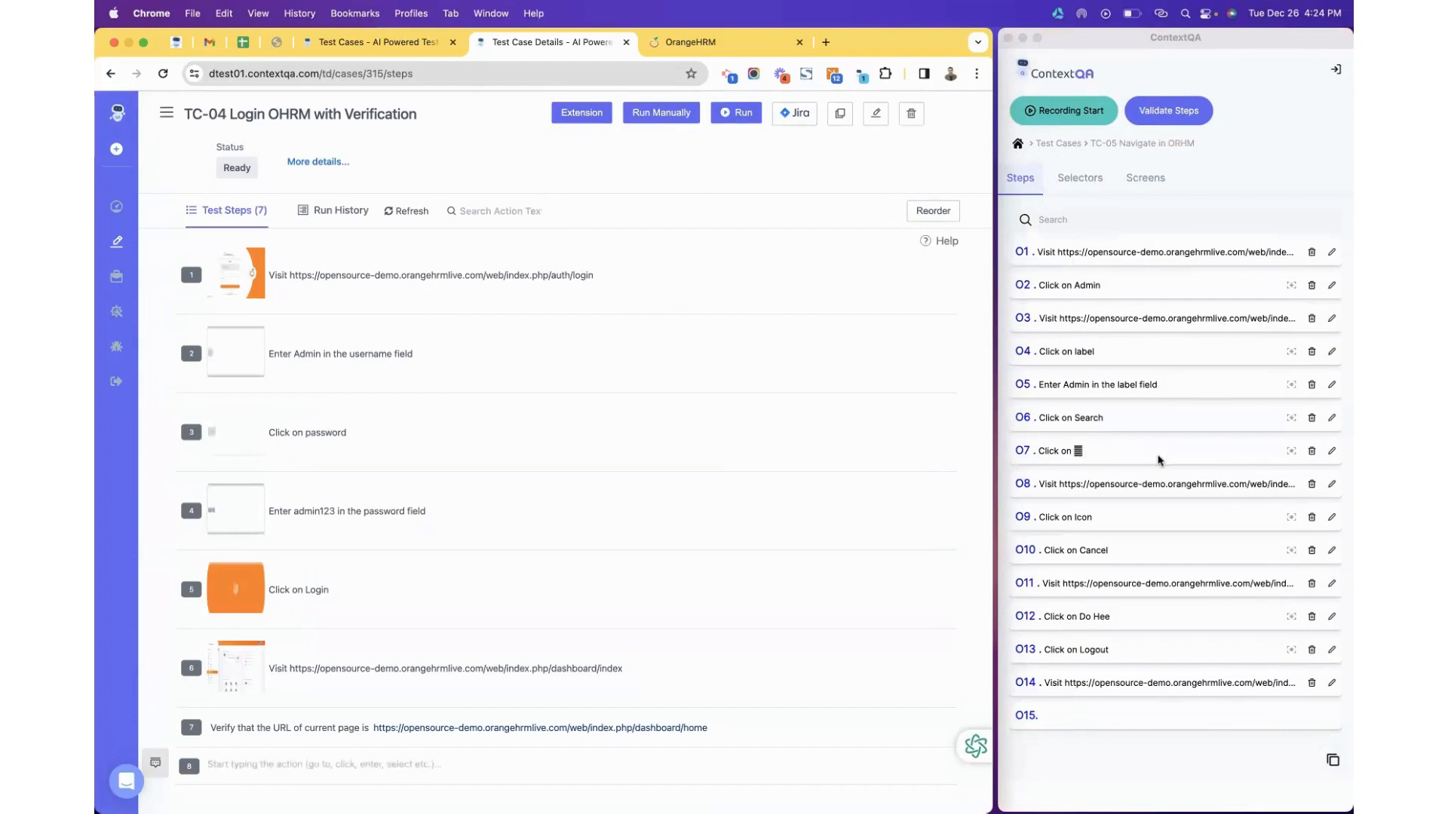
# Relabel TC-05 step 07 to 'Menu item' and save it.
pyautogui.click(1333, 453)
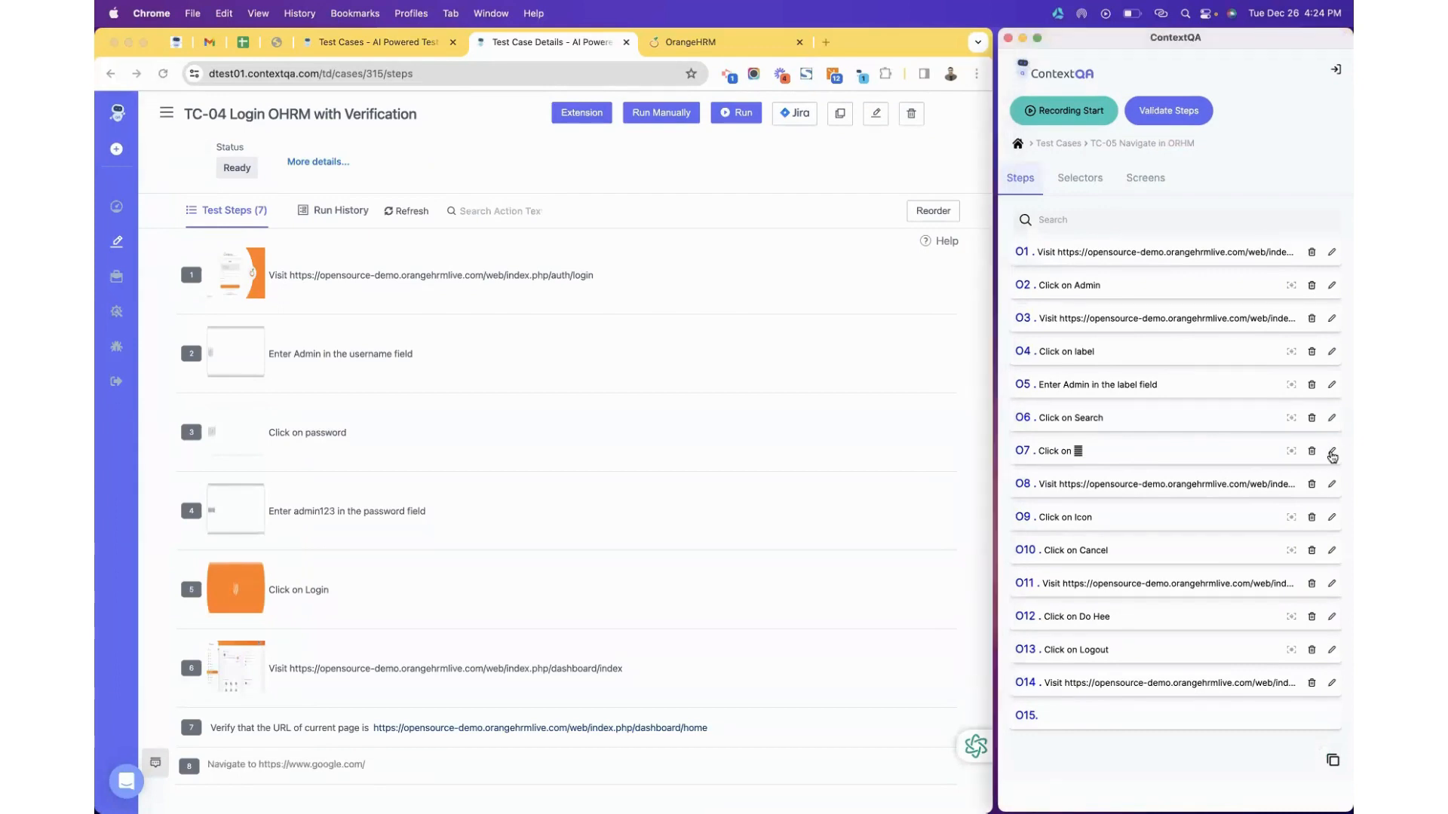
pyautogui.click(1332, 453)
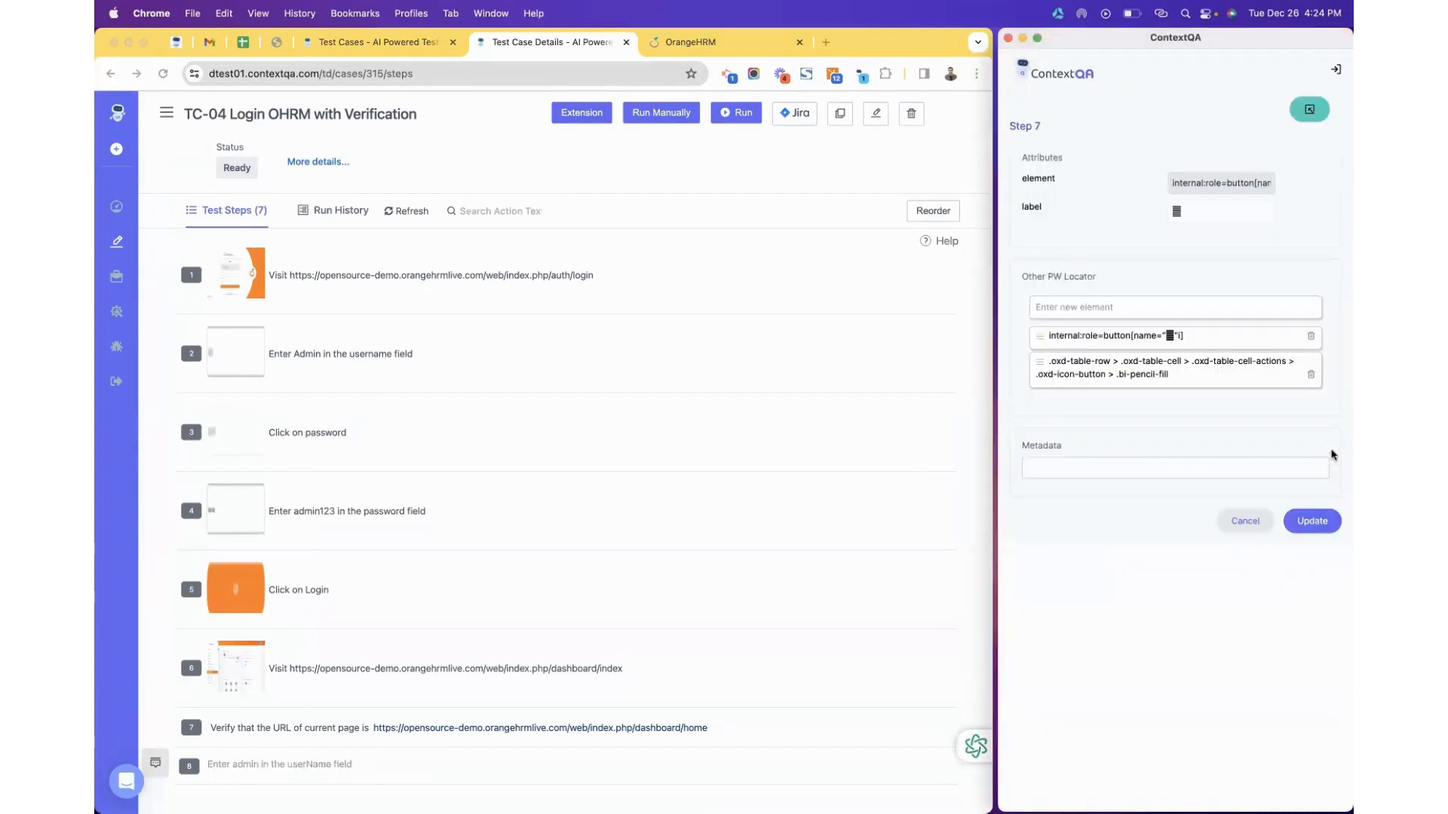
pyautogui.click(1218, 249)
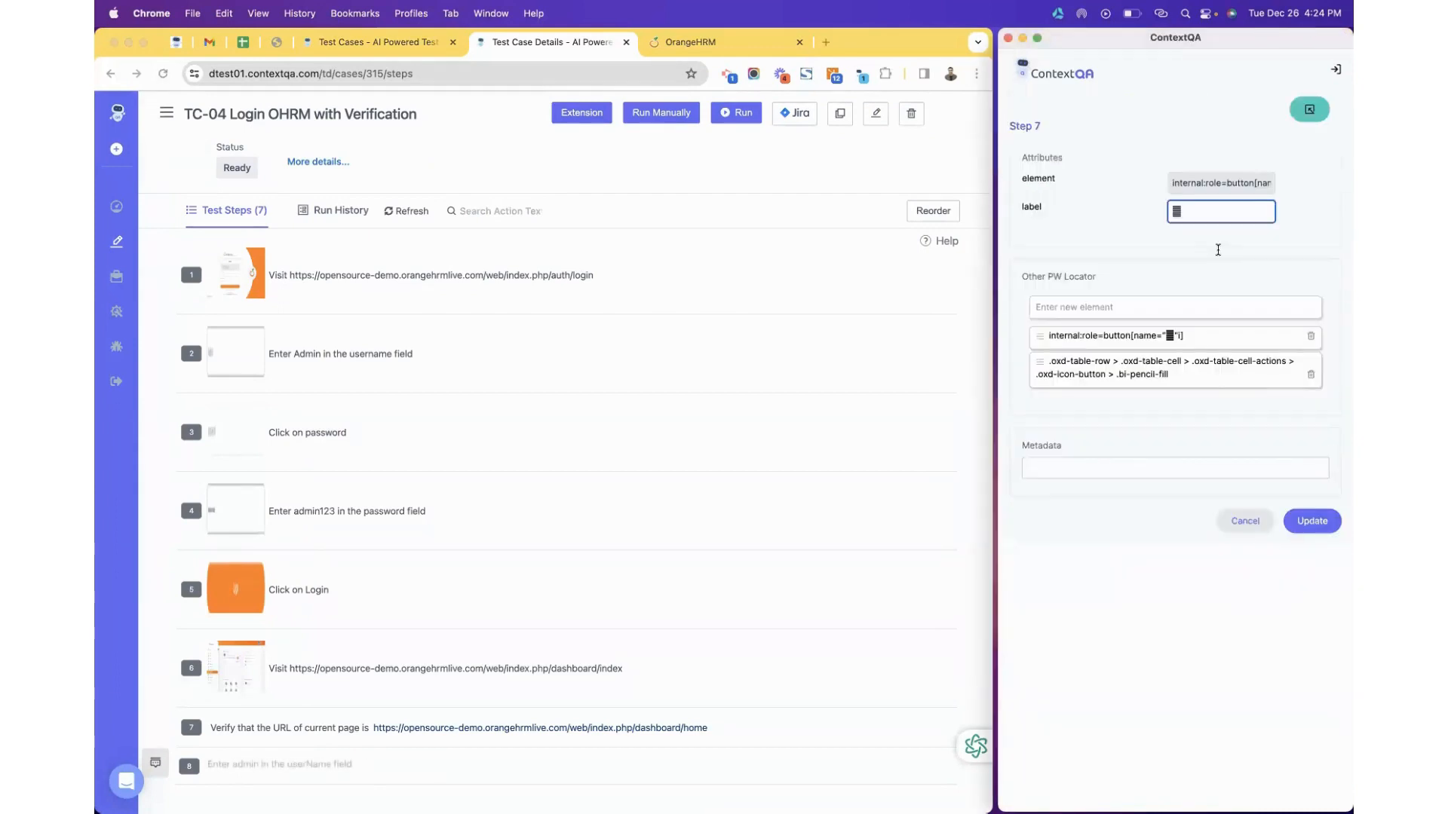
pyautogui.write('Menu item')
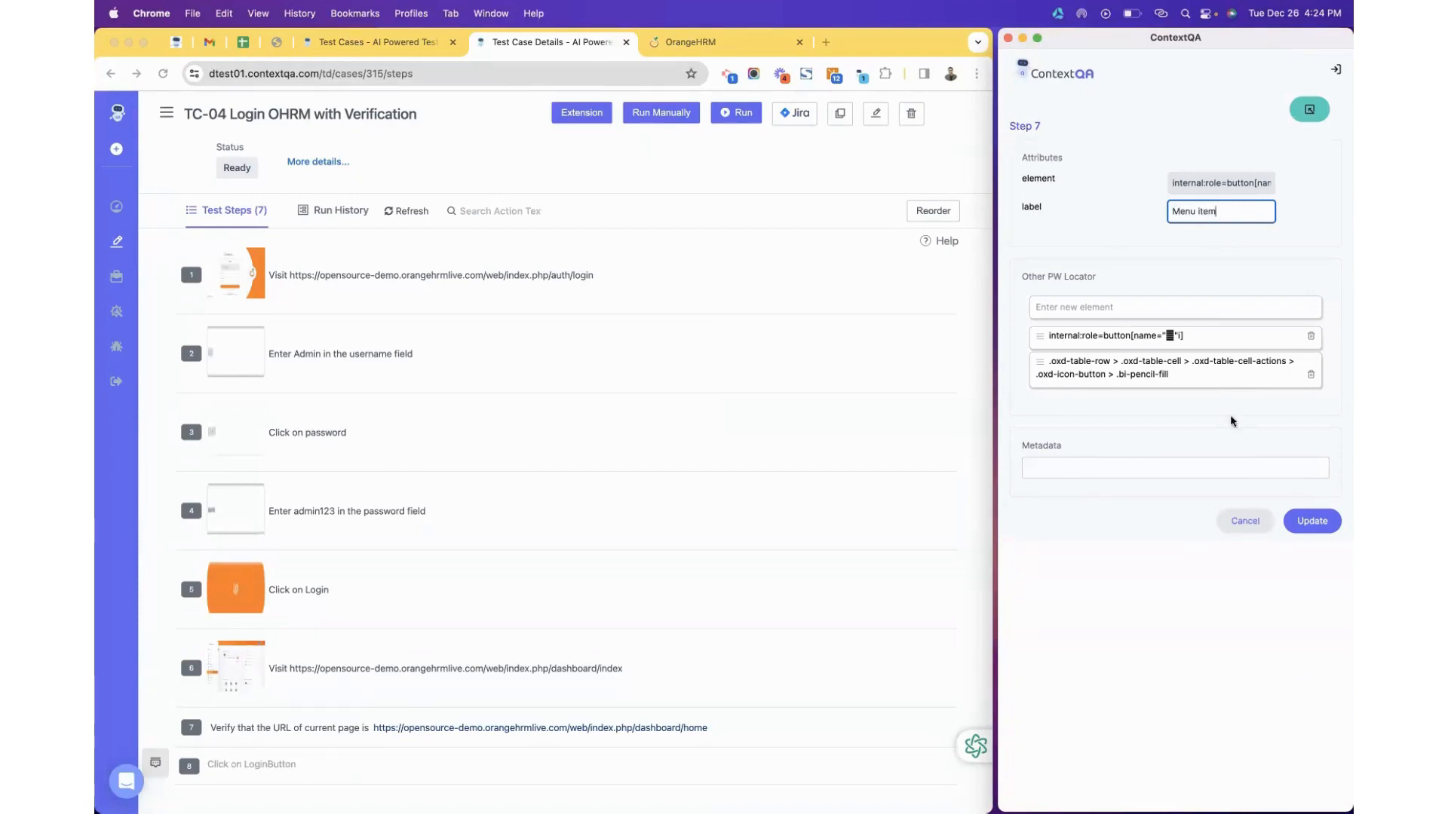
pyautogui.click(1305, 523)
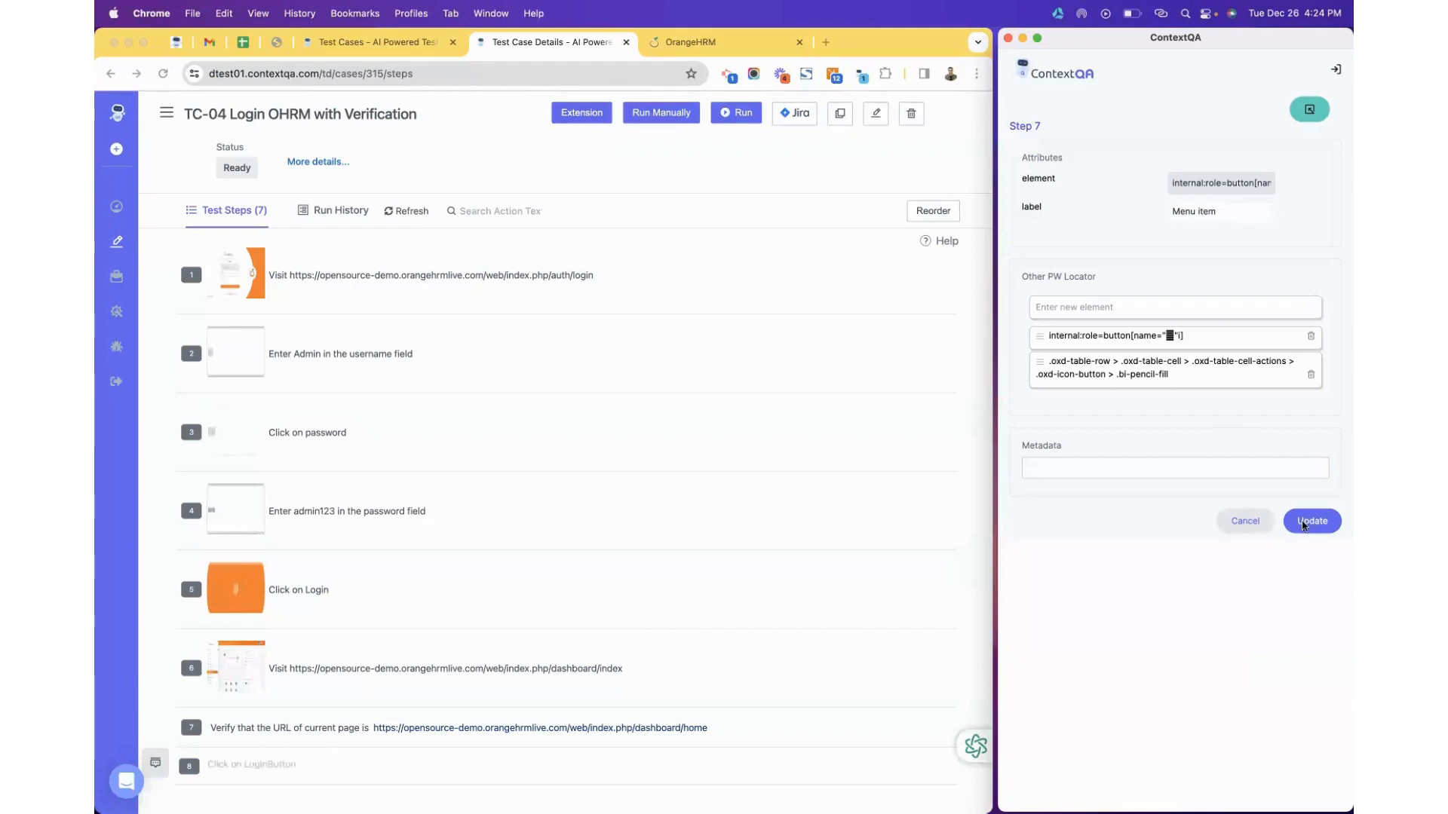
pyautogui.click(1248, 465)
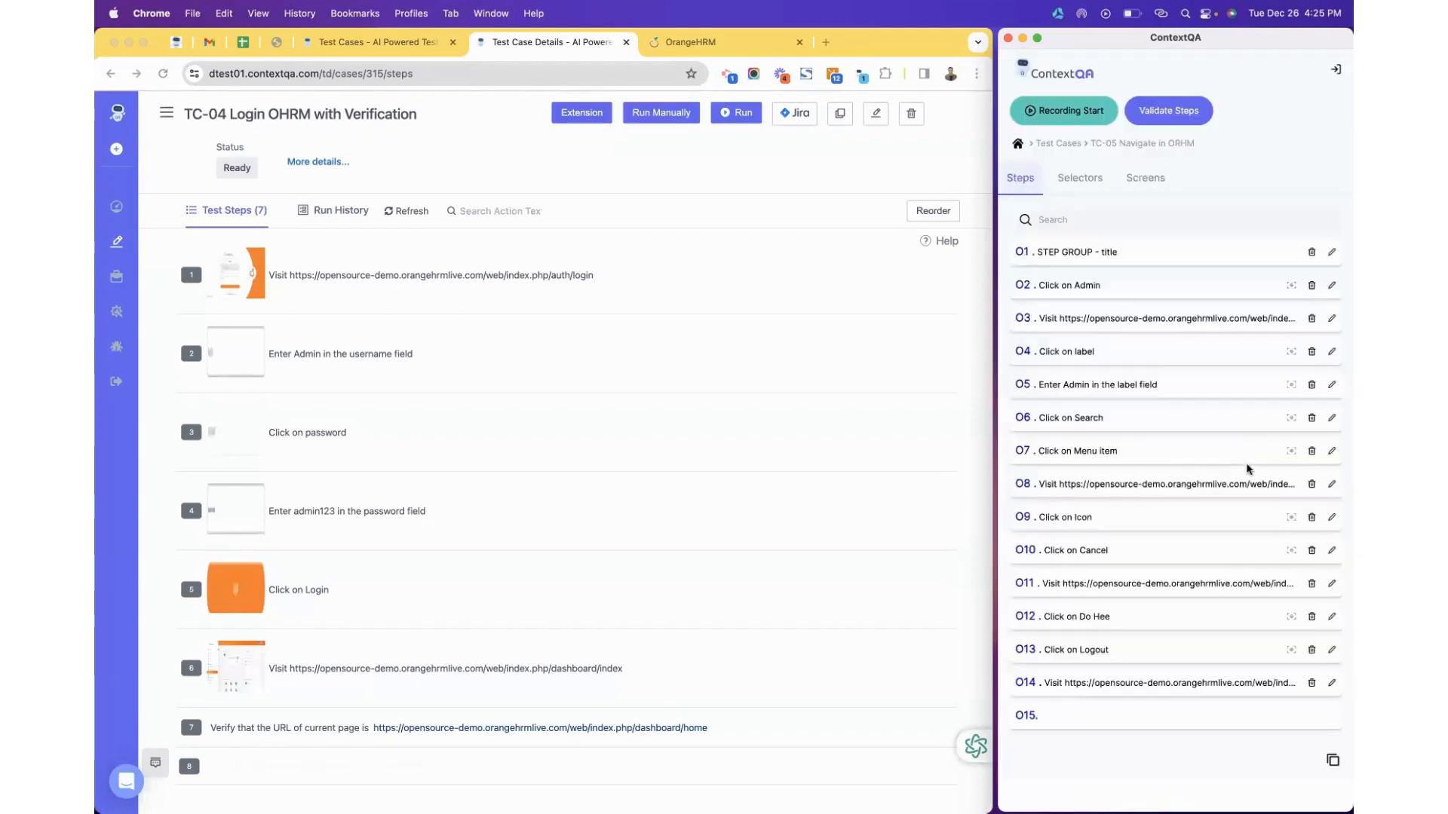
pyautogui.moveTo(1073, 453); pyautogui.dragTo(1131, 454)
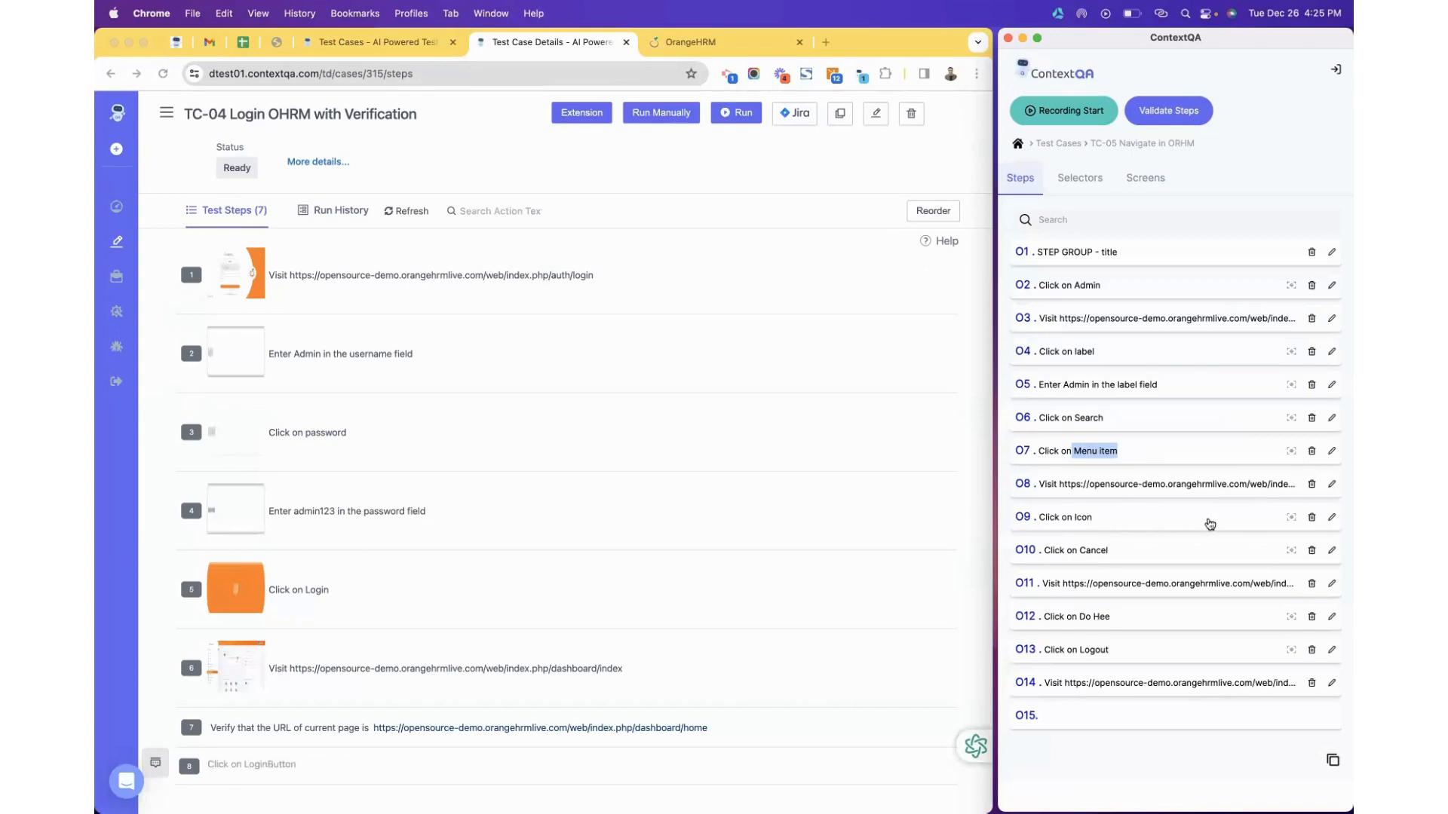
# Relabel step 09 to 'Admin icon' and save it.
pyautogui.click(1330, 518)
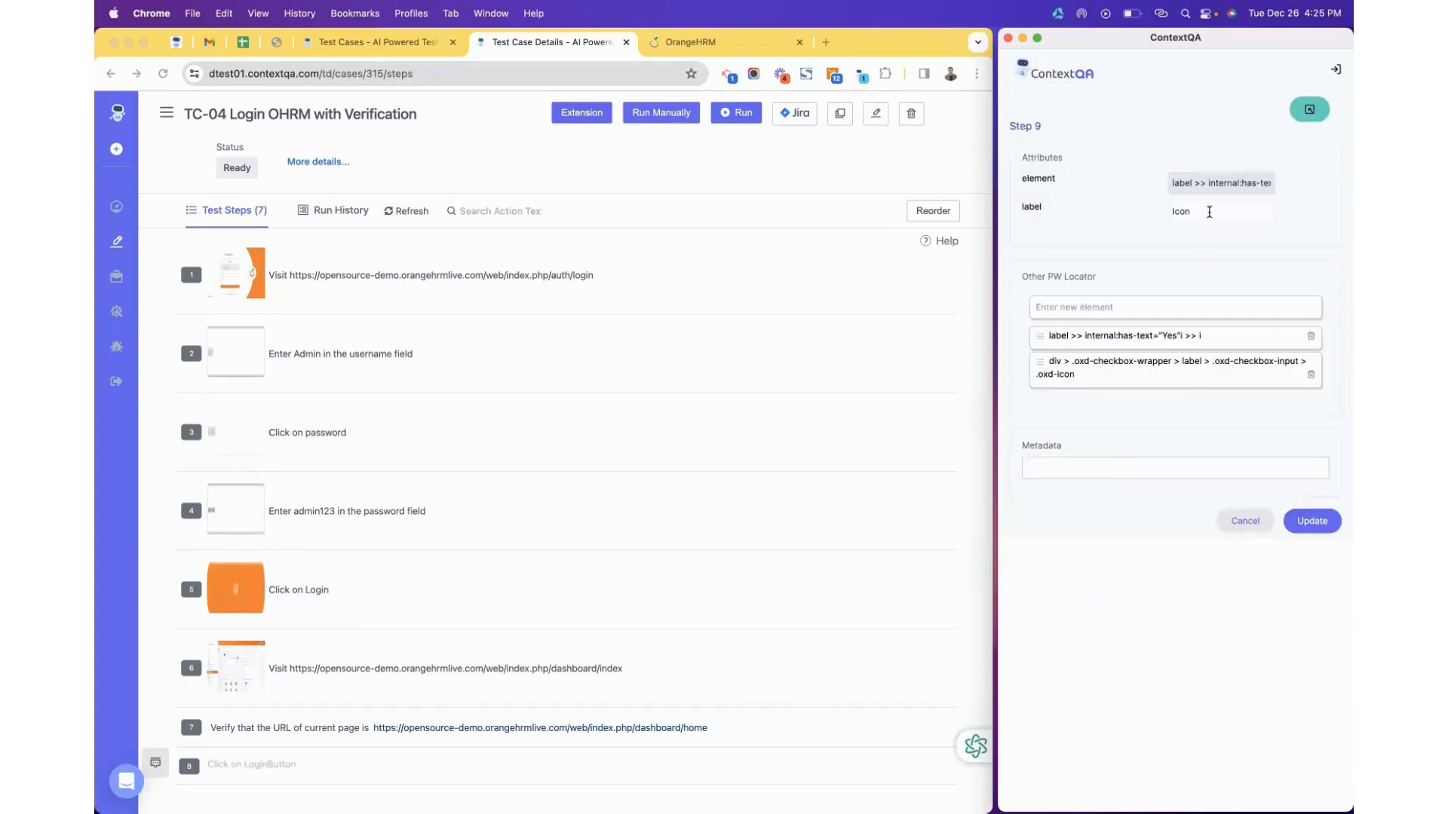
pyautogui.doubleClick(1207, 209)
pyautogui.write('Adm')
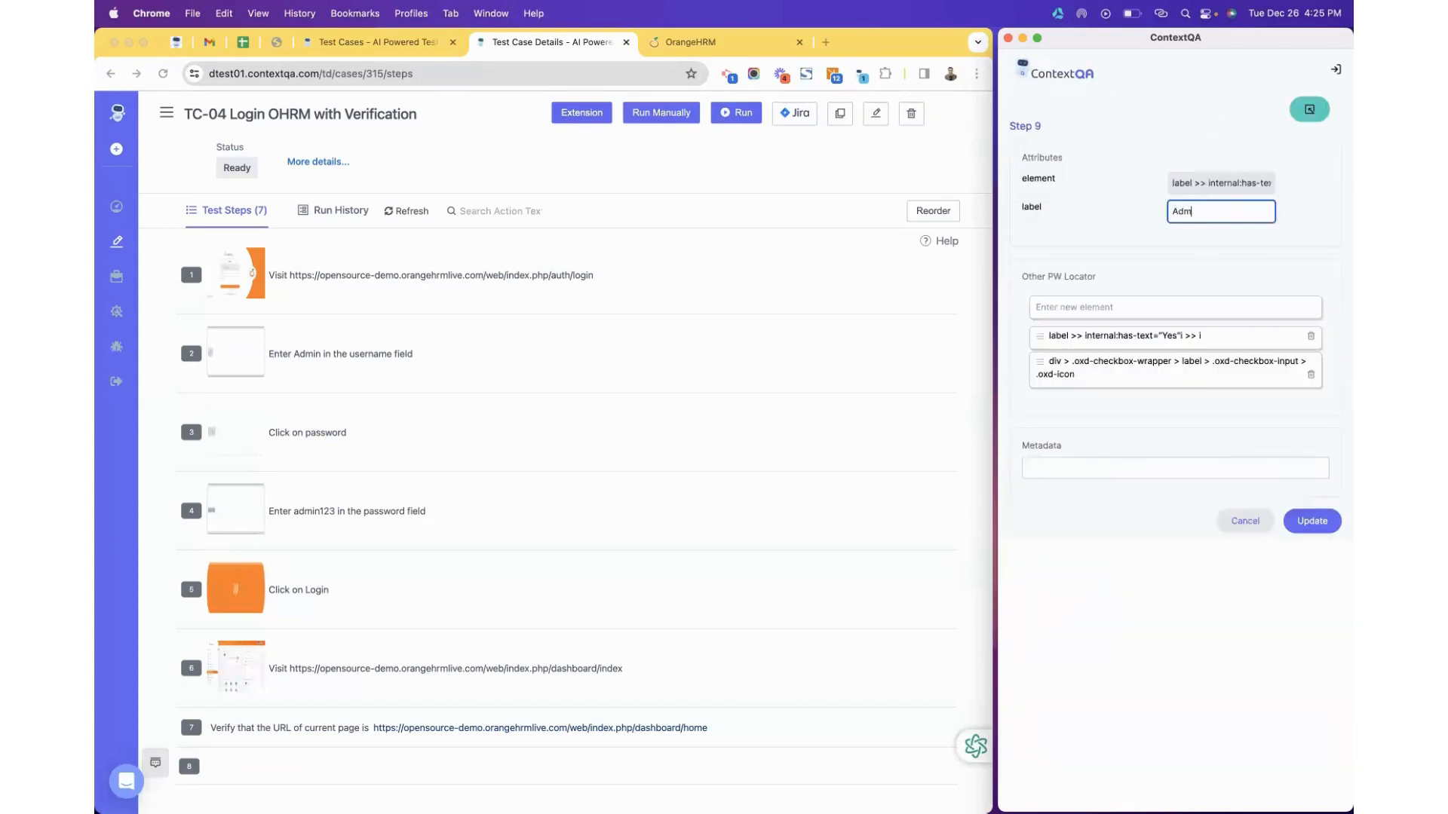
pyautogui.write('in icon')
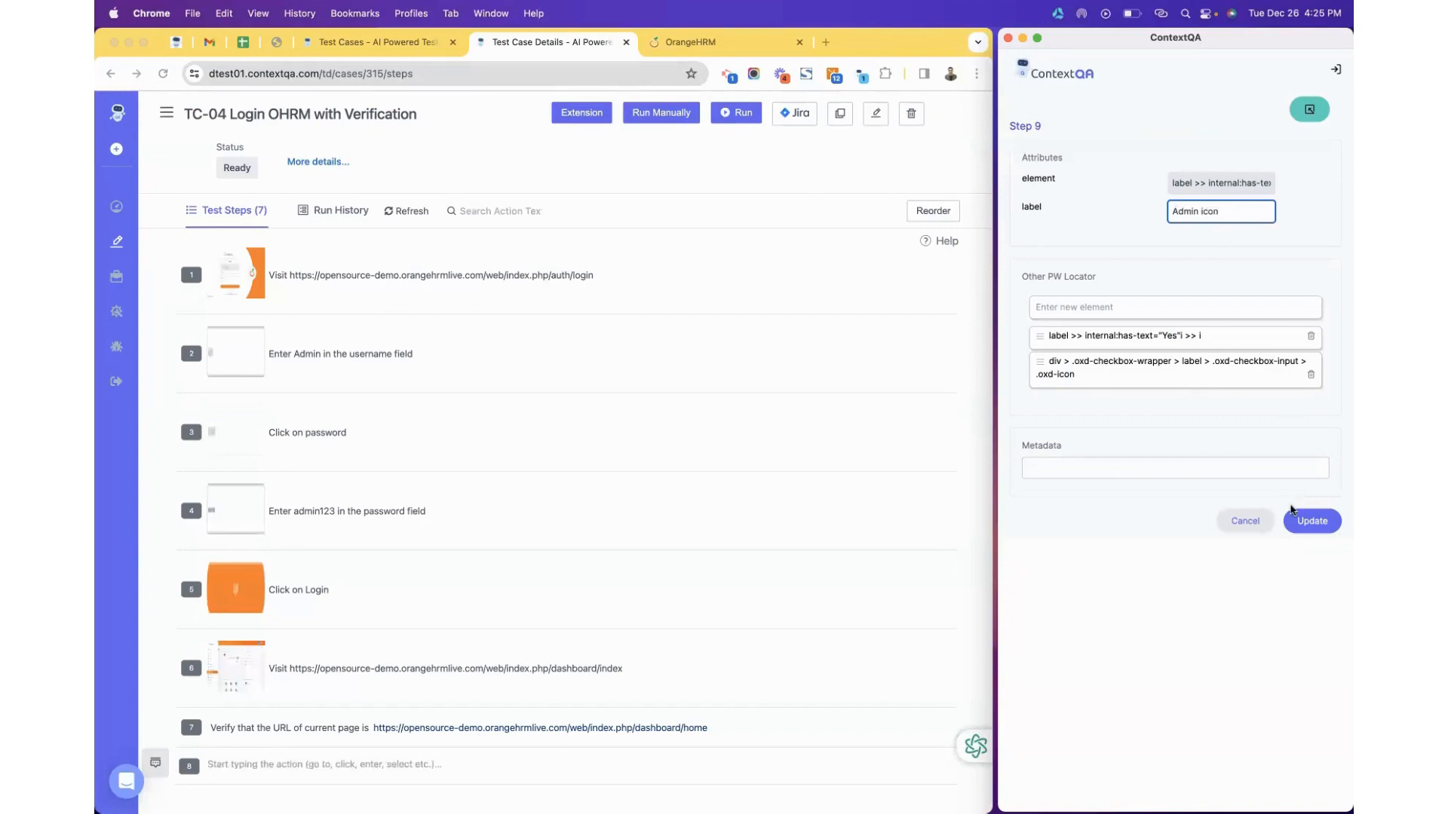
pyautogui.click(1299, 519)
pyautogui.click(1251, 465)
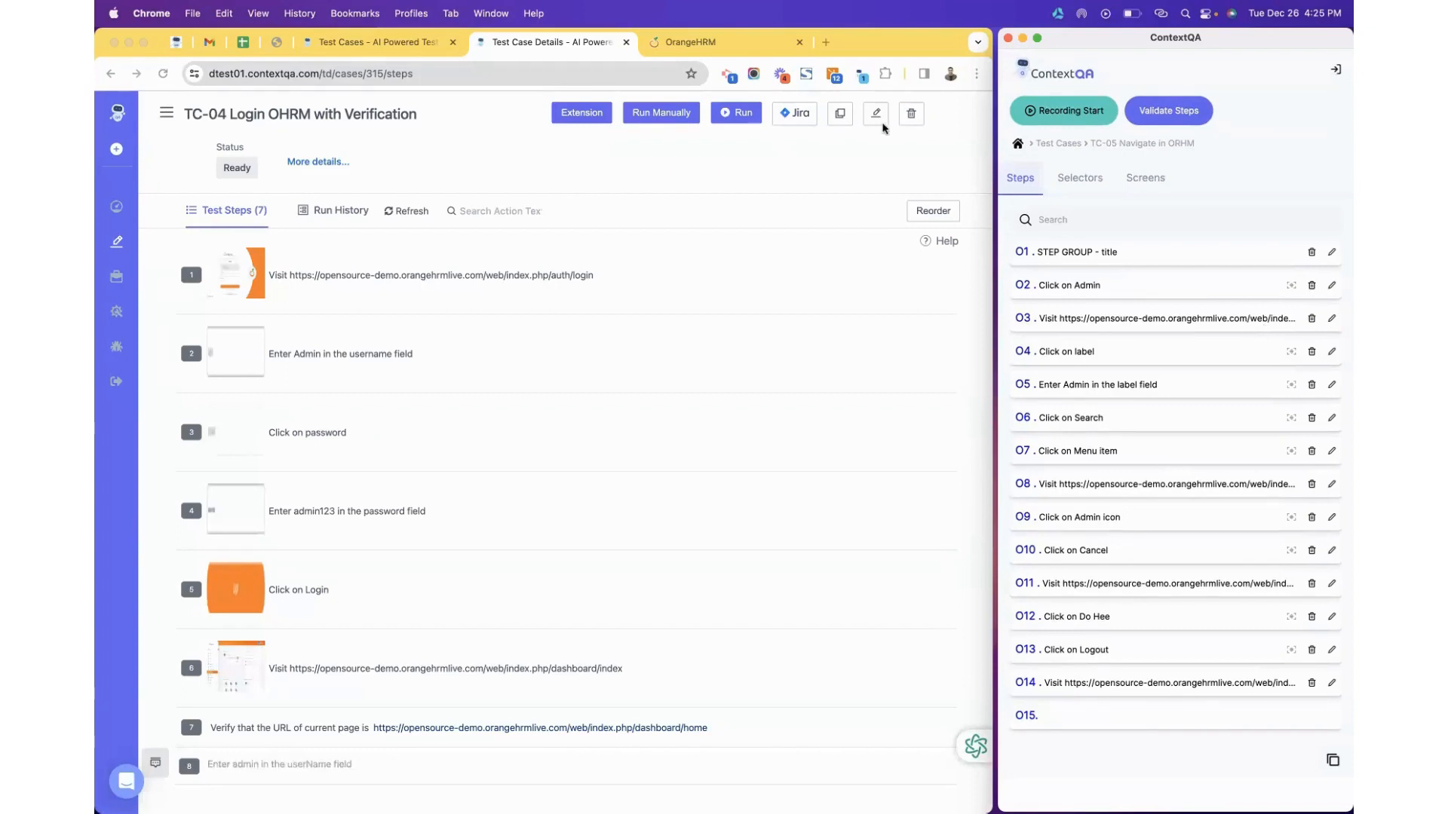
# Refresh the test case list, check TC-05's labels, then open TC-04's steps in the extension panel.
pyautogui.click(113, 73)
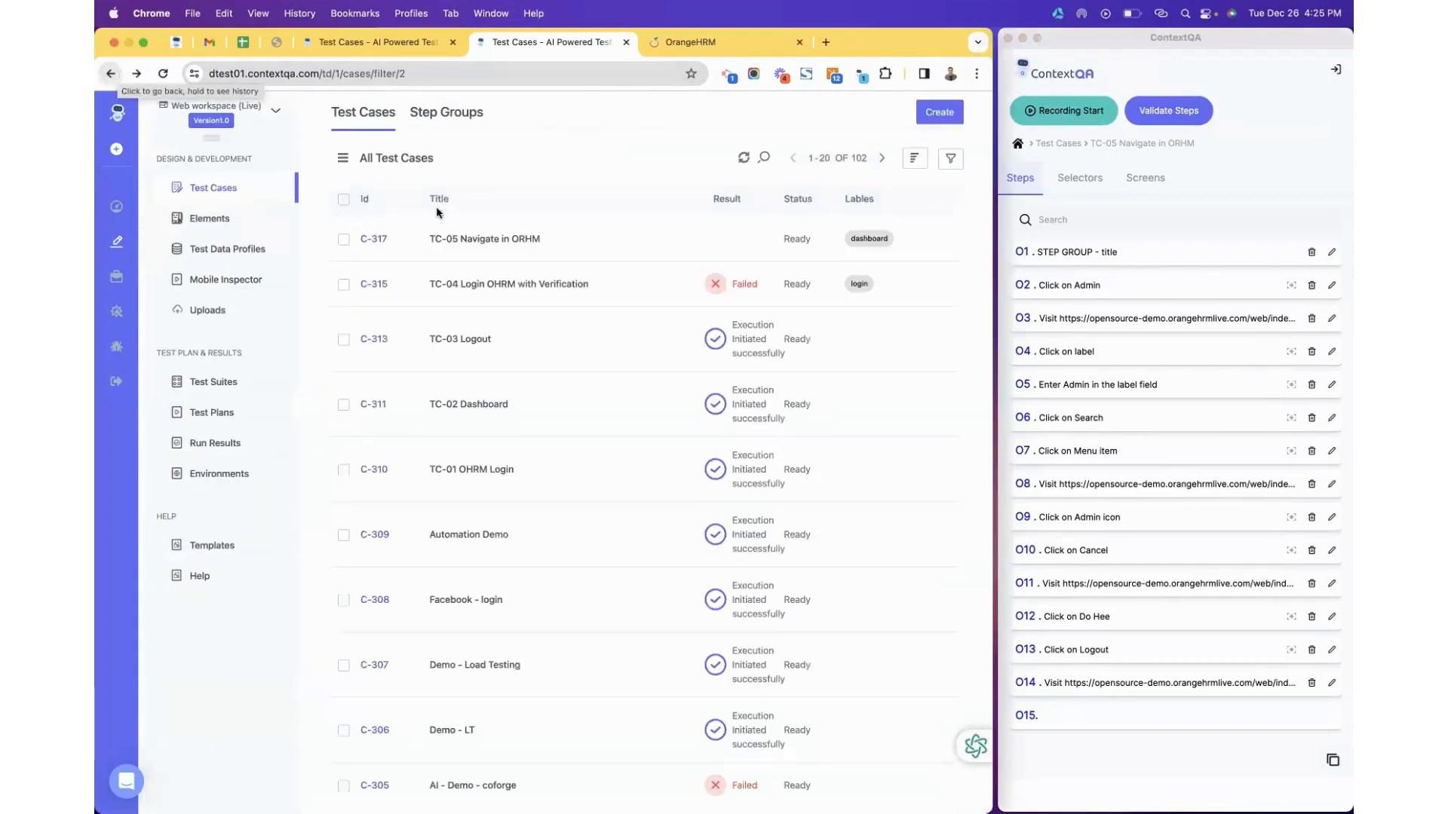
pyautogui.click(744, 160)
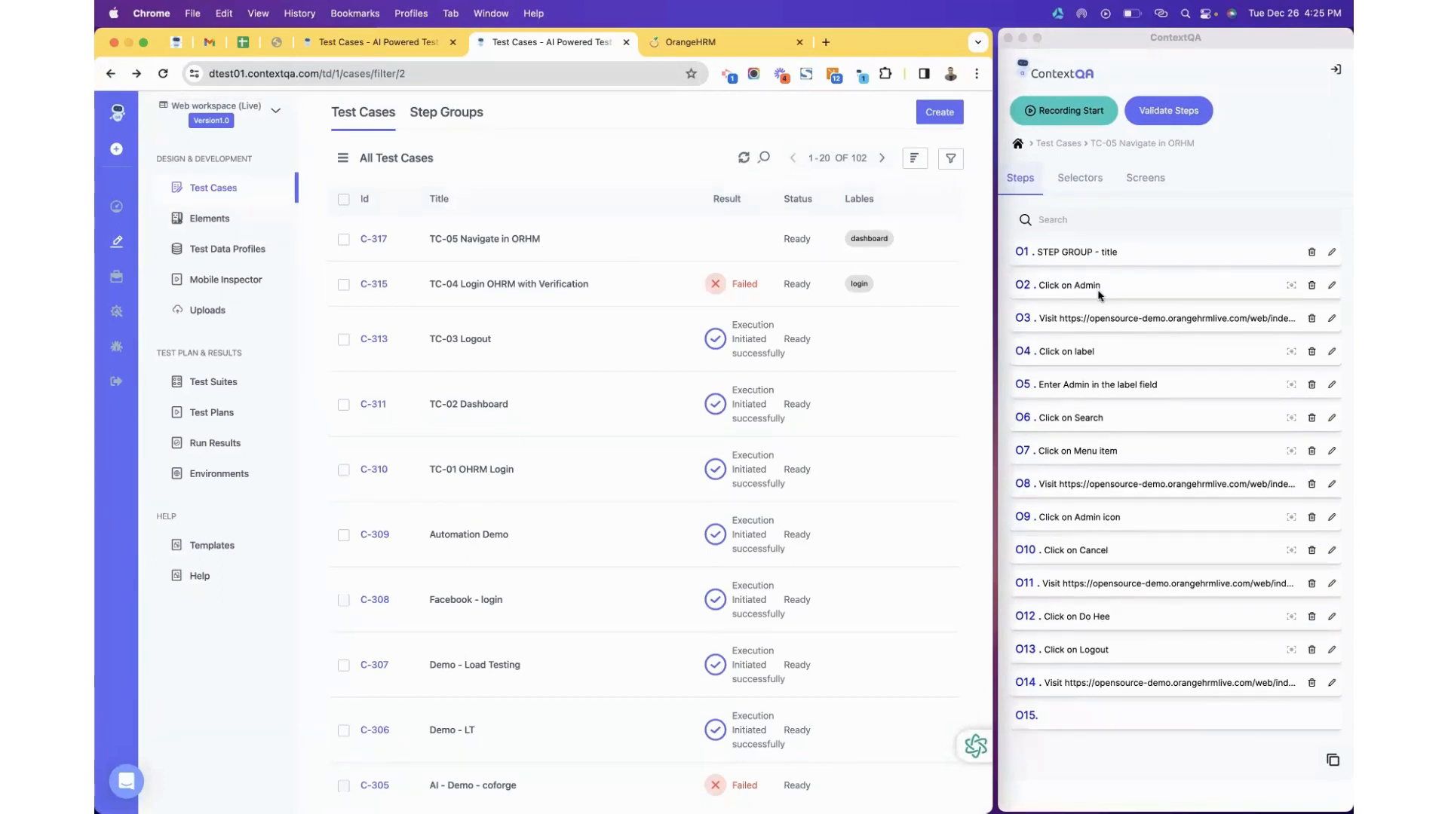
pyautogui.click(1078, 178)
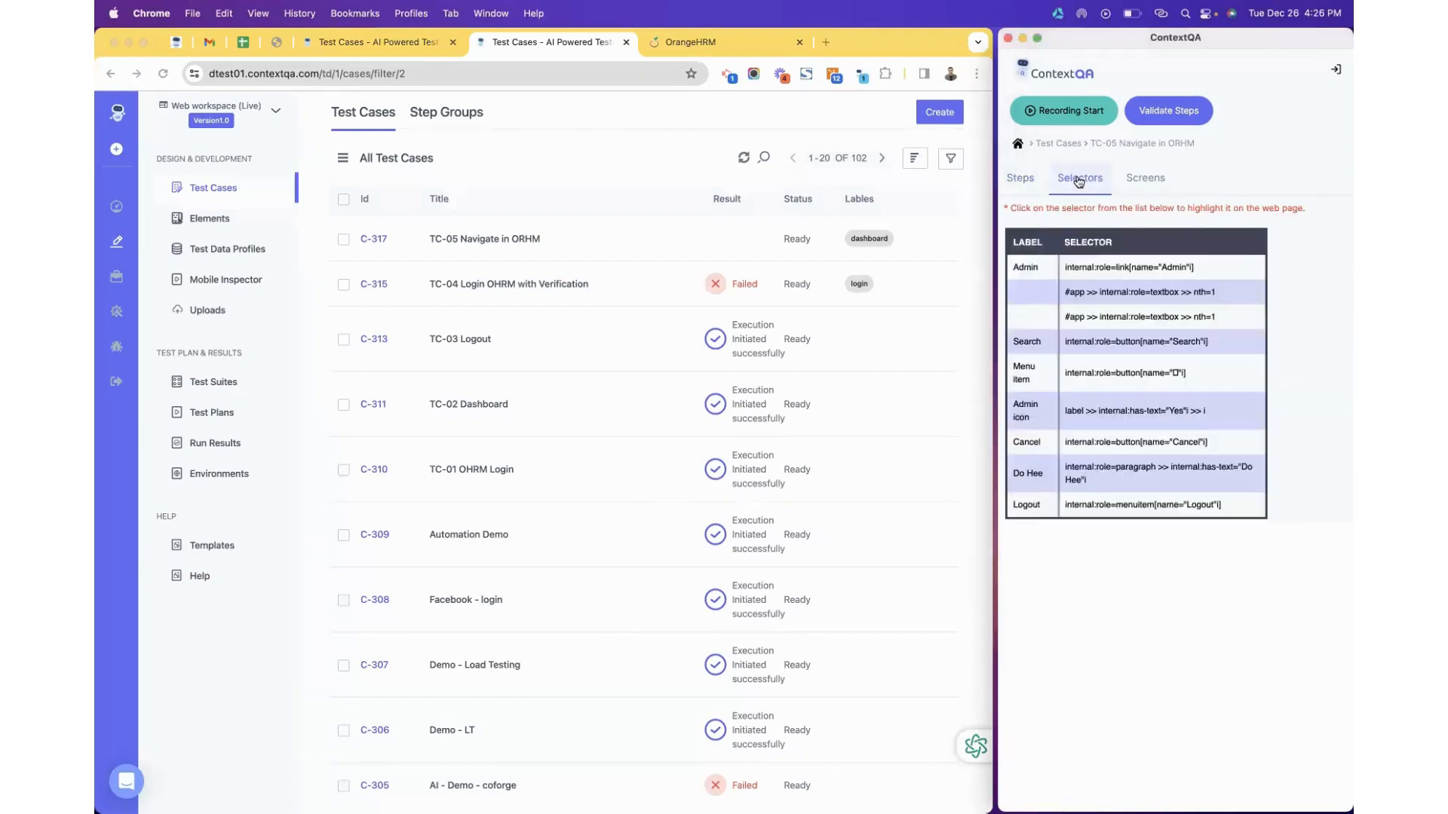
pyautogui.click(1022, 179)
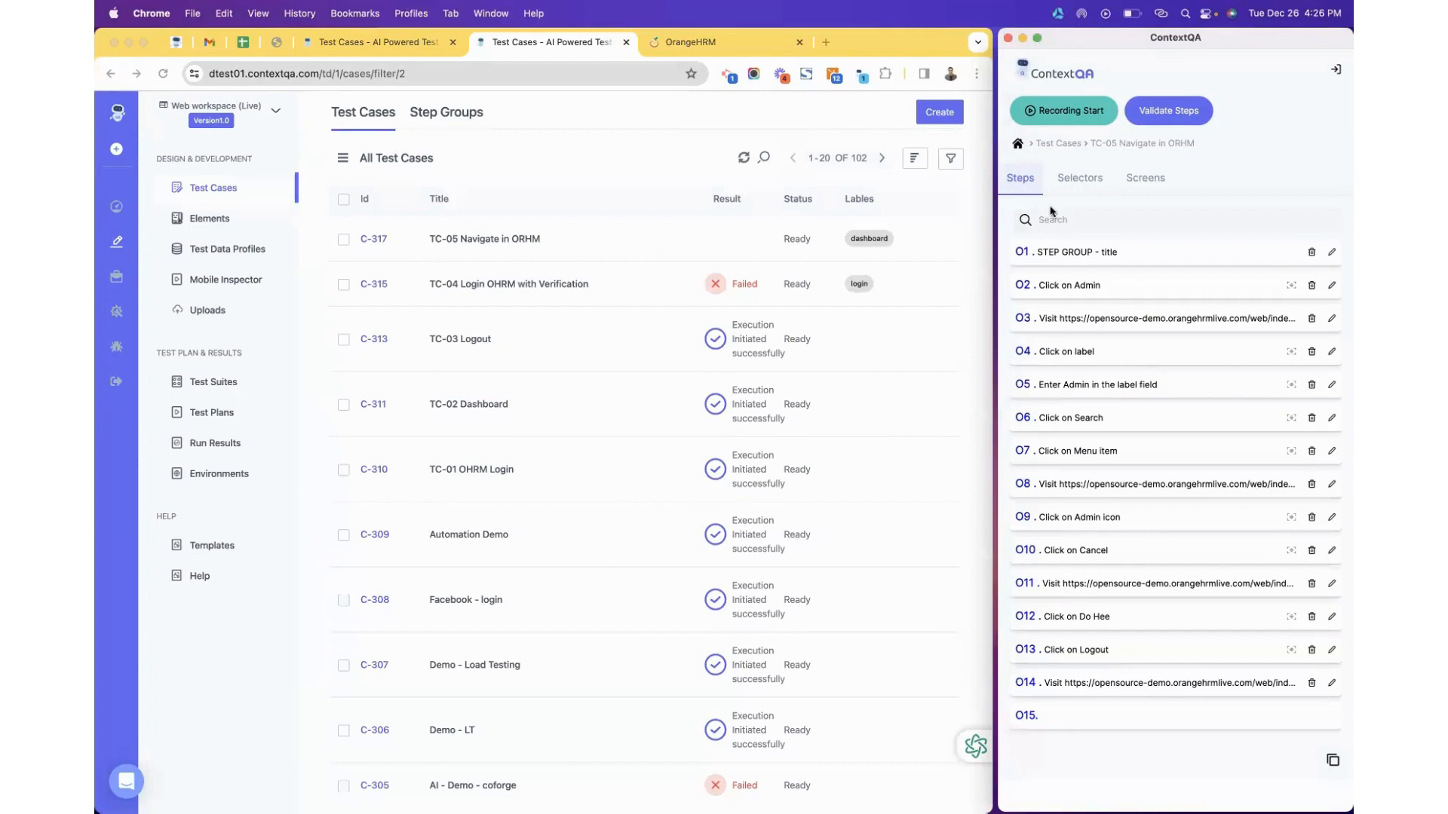
pyautogui.click(1056, 144)
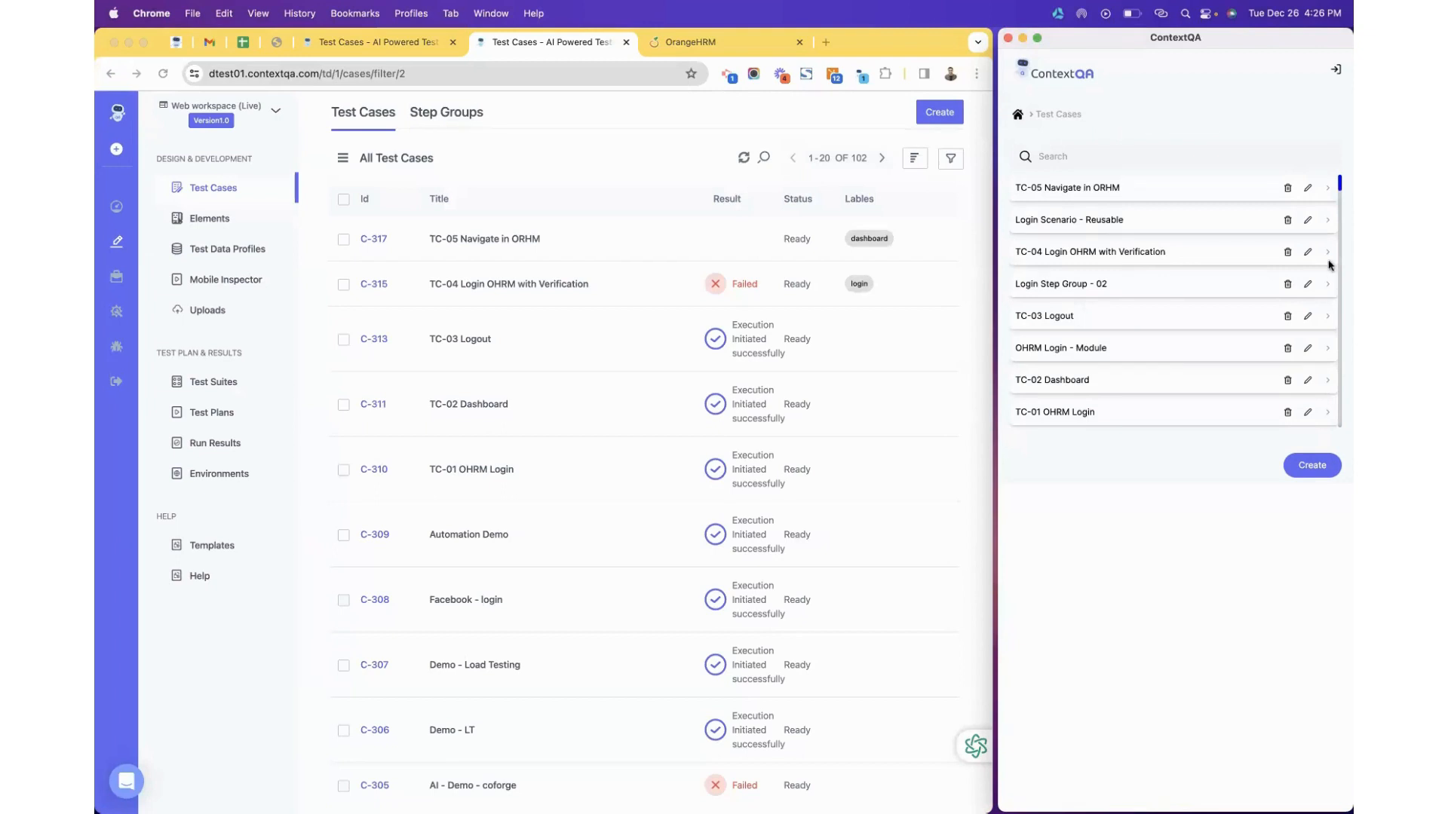
pyautogui.click(1328, 257)
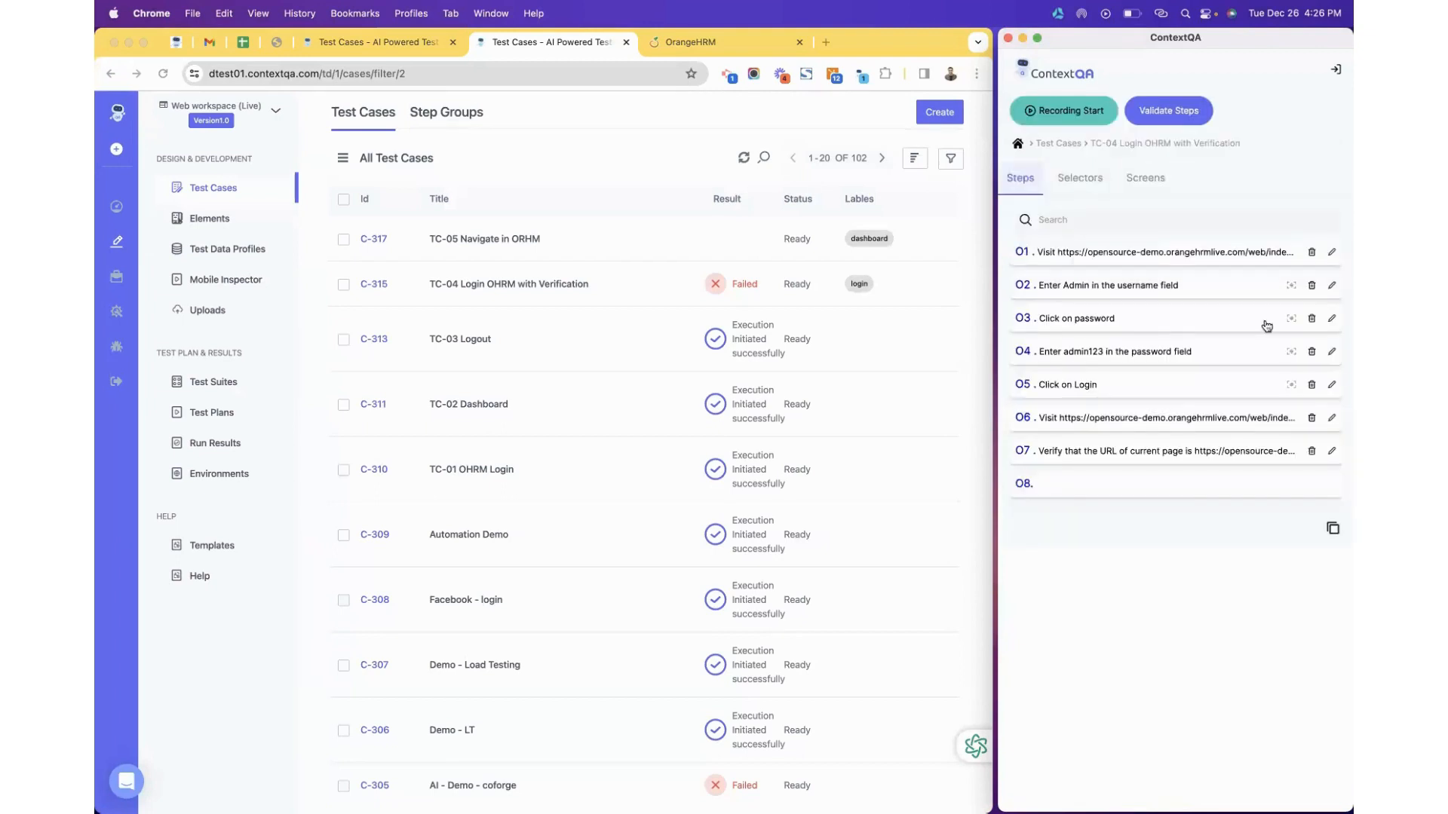
# Start editing TC-04 step 02 and try picking the Username and Password fields on the login page.
pyautogui.click(1332, 287)
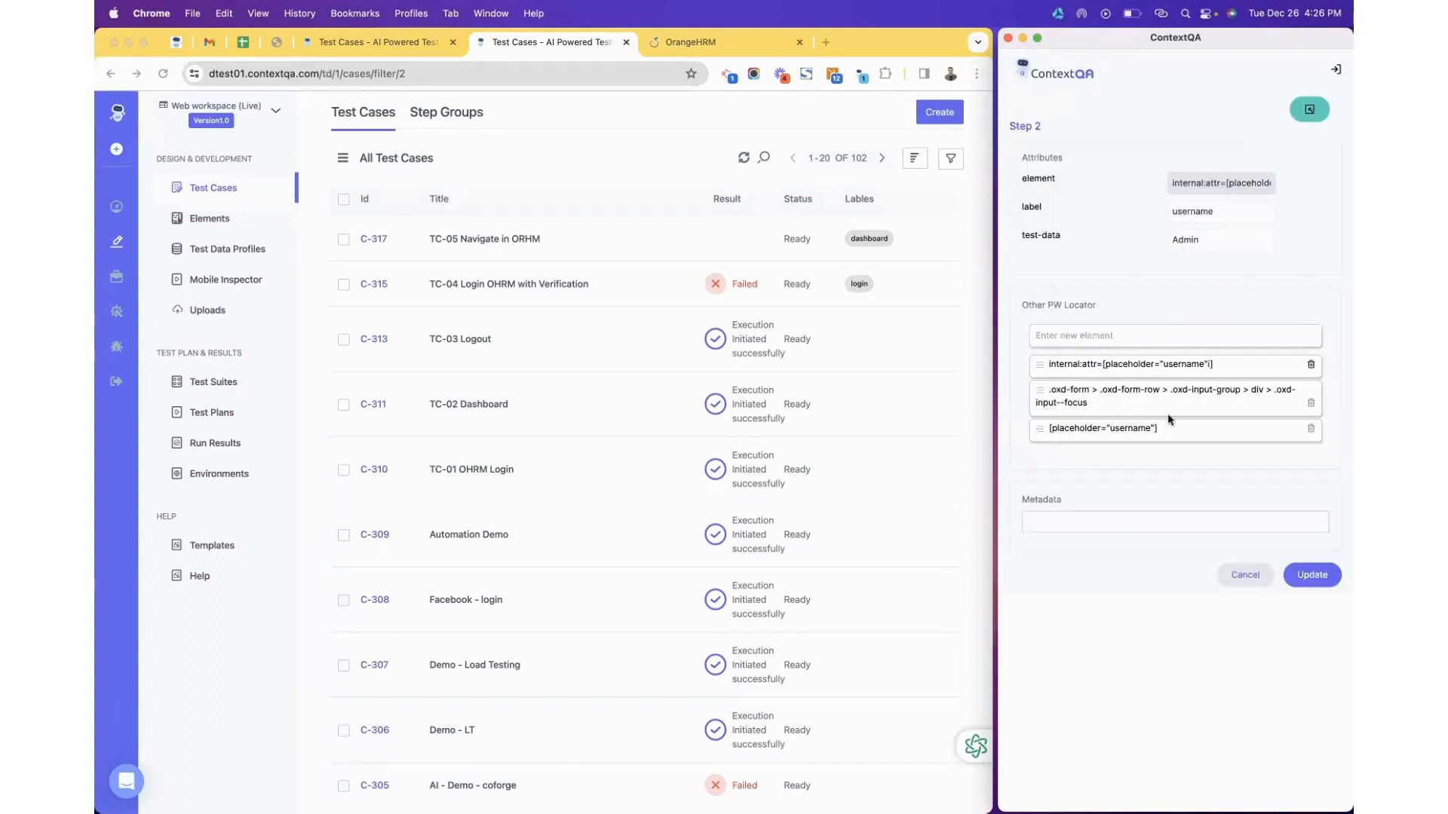
pyautogui.click(688, 43)
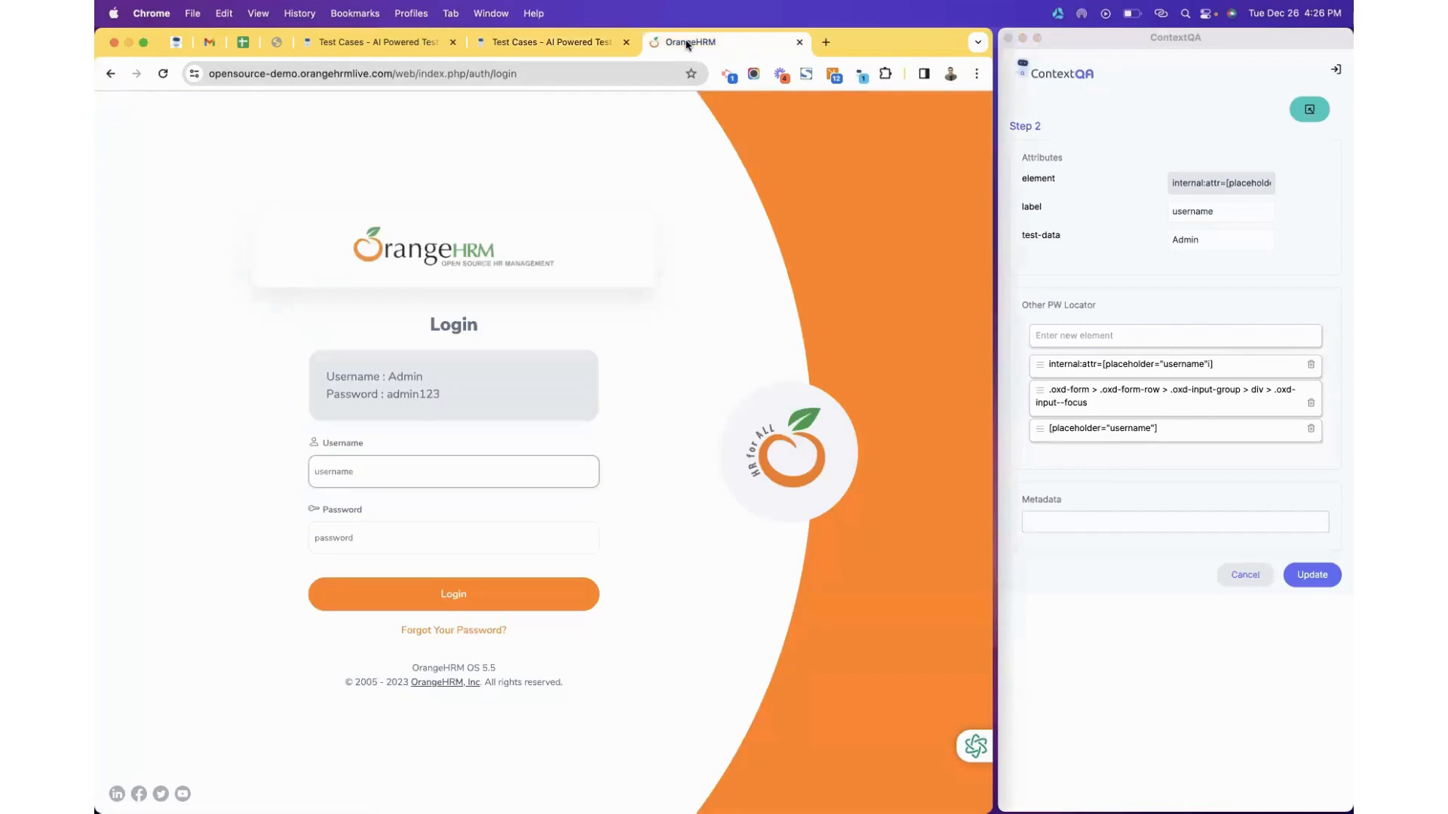
pyautogui.click(1296, 119)
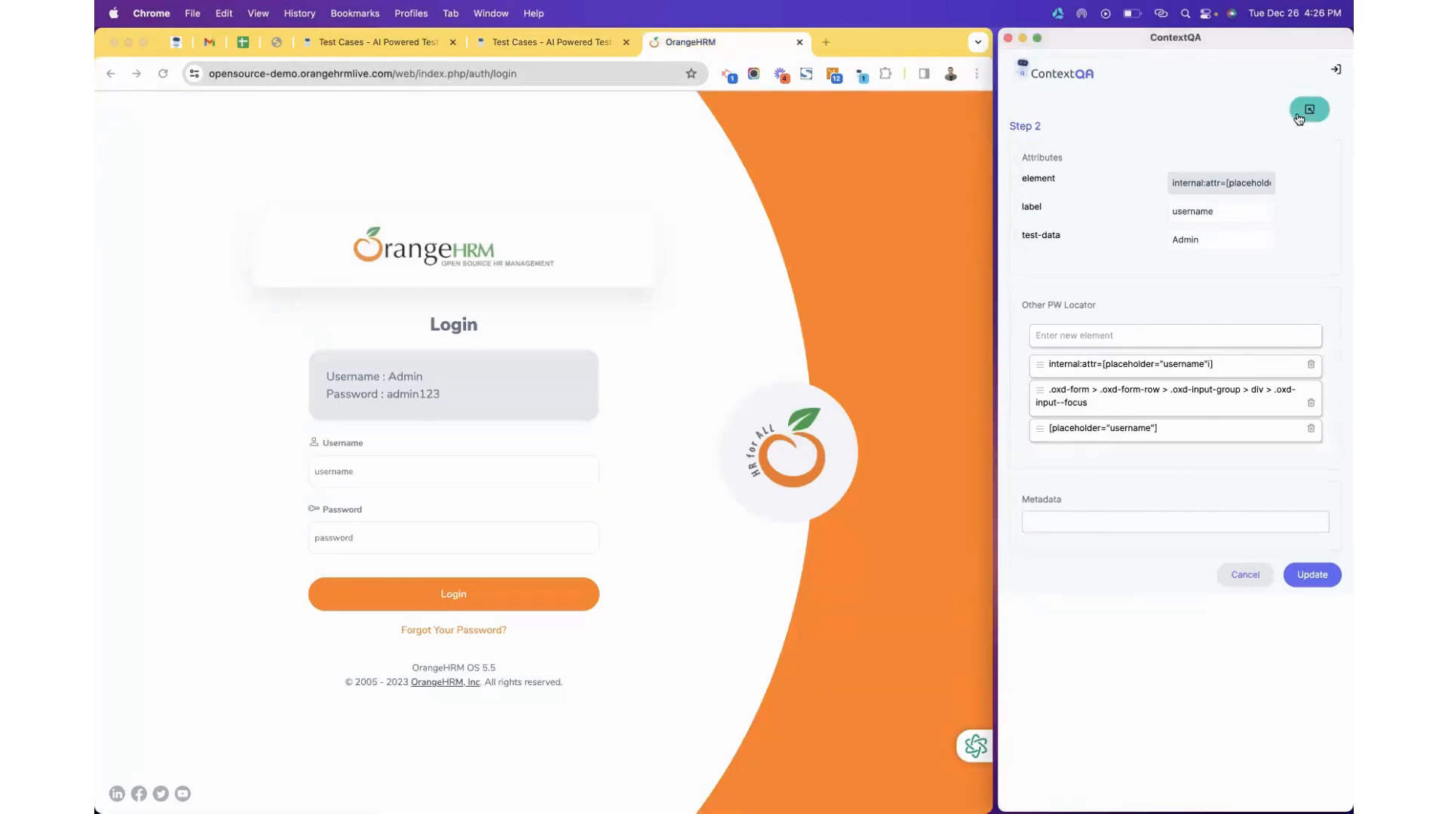
pyautogui.click(1301, 118)
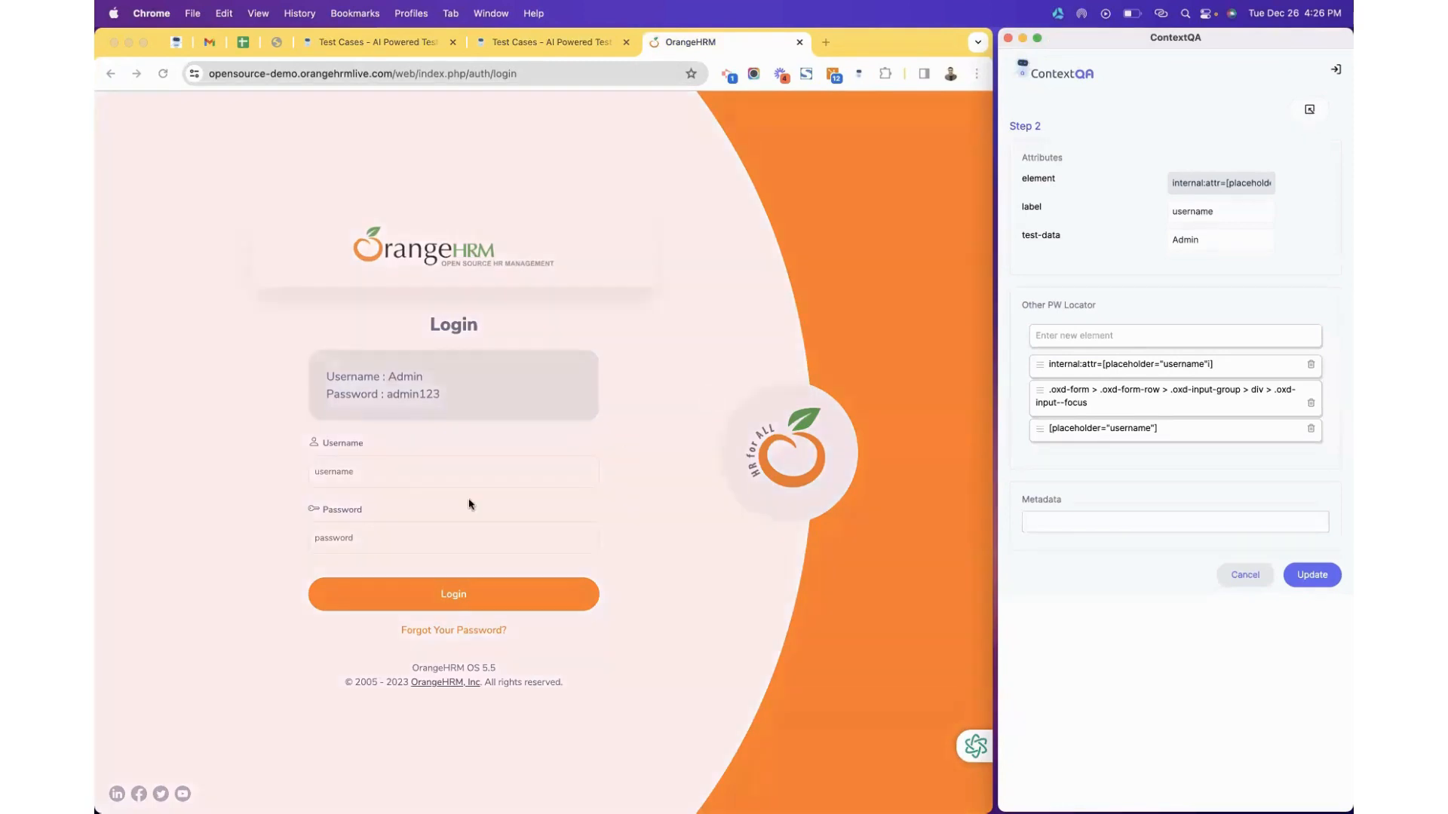
pyautogui.click(408, 473)
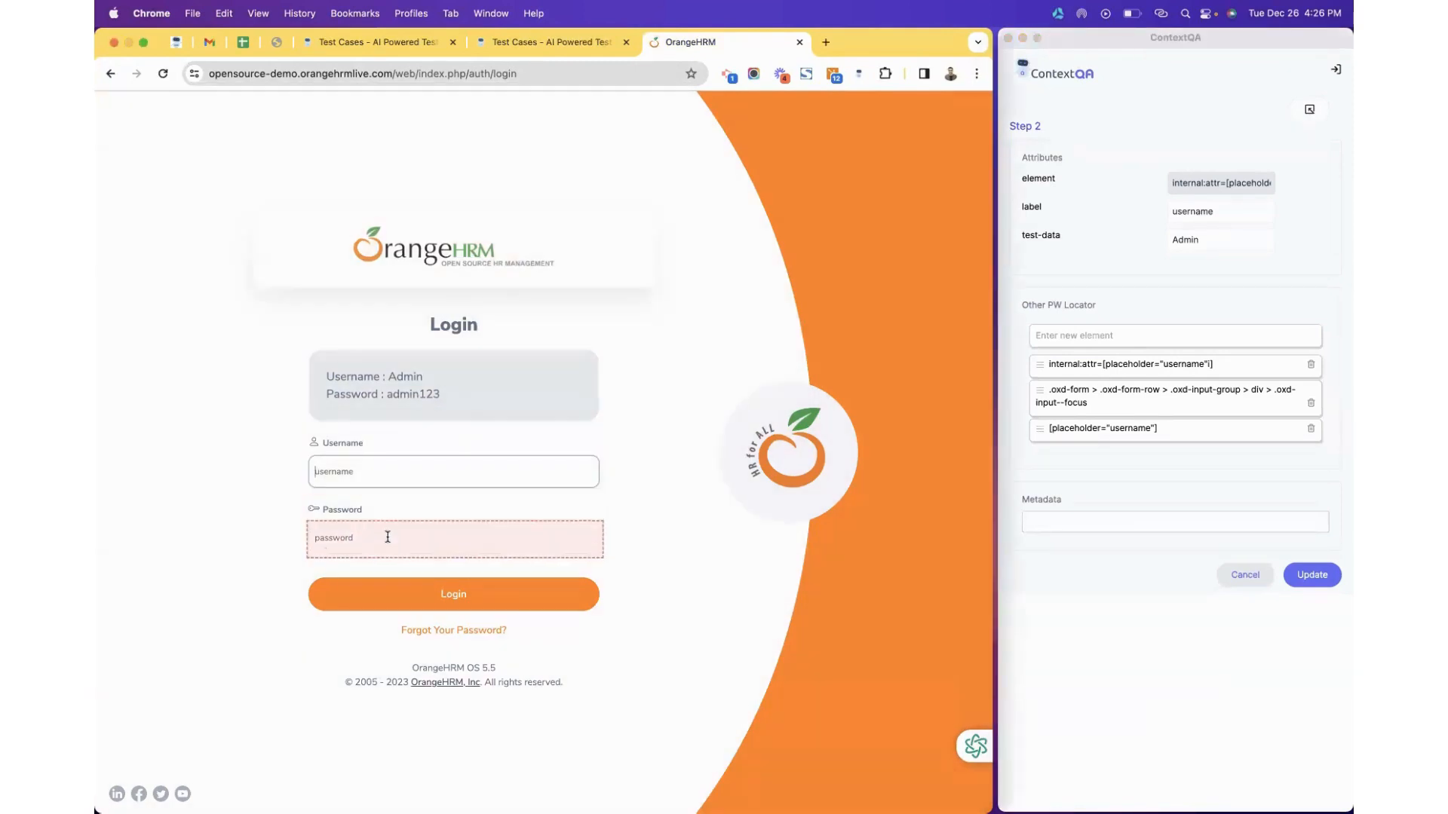
pyautogui.click(387, 537)
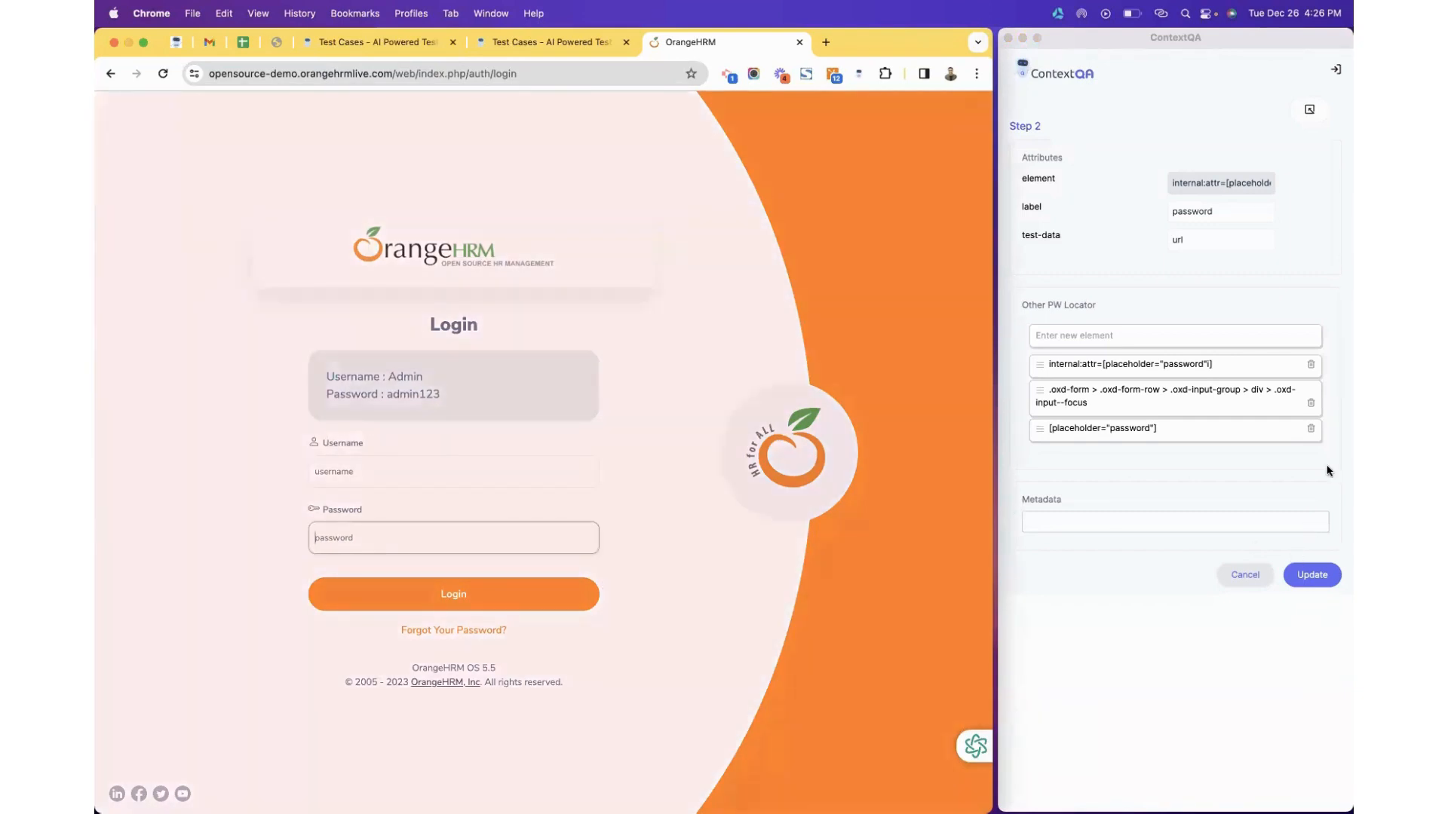
pyautogui.click(1309, 115)
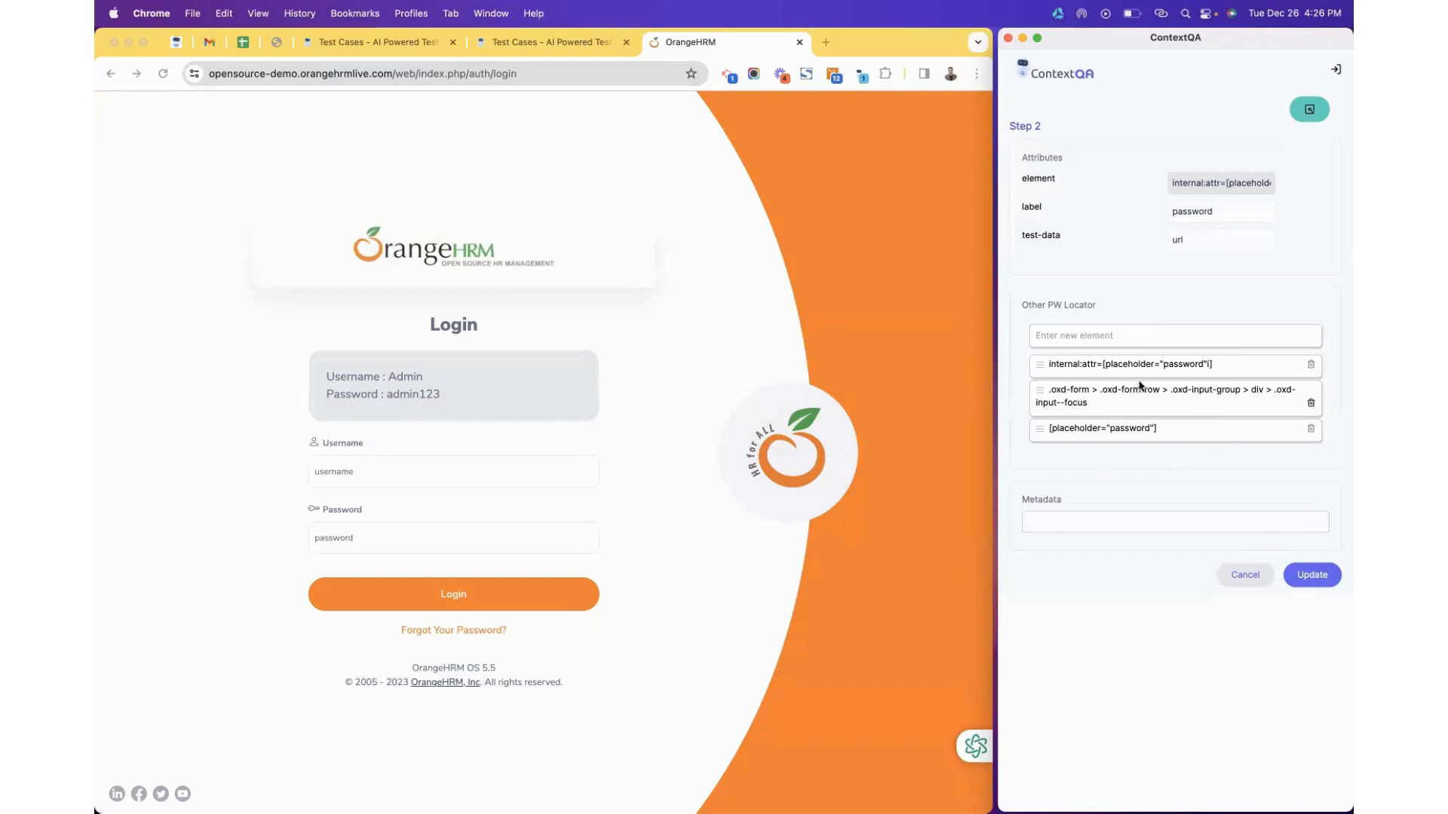
# Set step 02 to enter the url test data into the Username field, save, and refresh test cases.
pyautogui.click(1225, 210)
pyautogui.click(1309, 111)
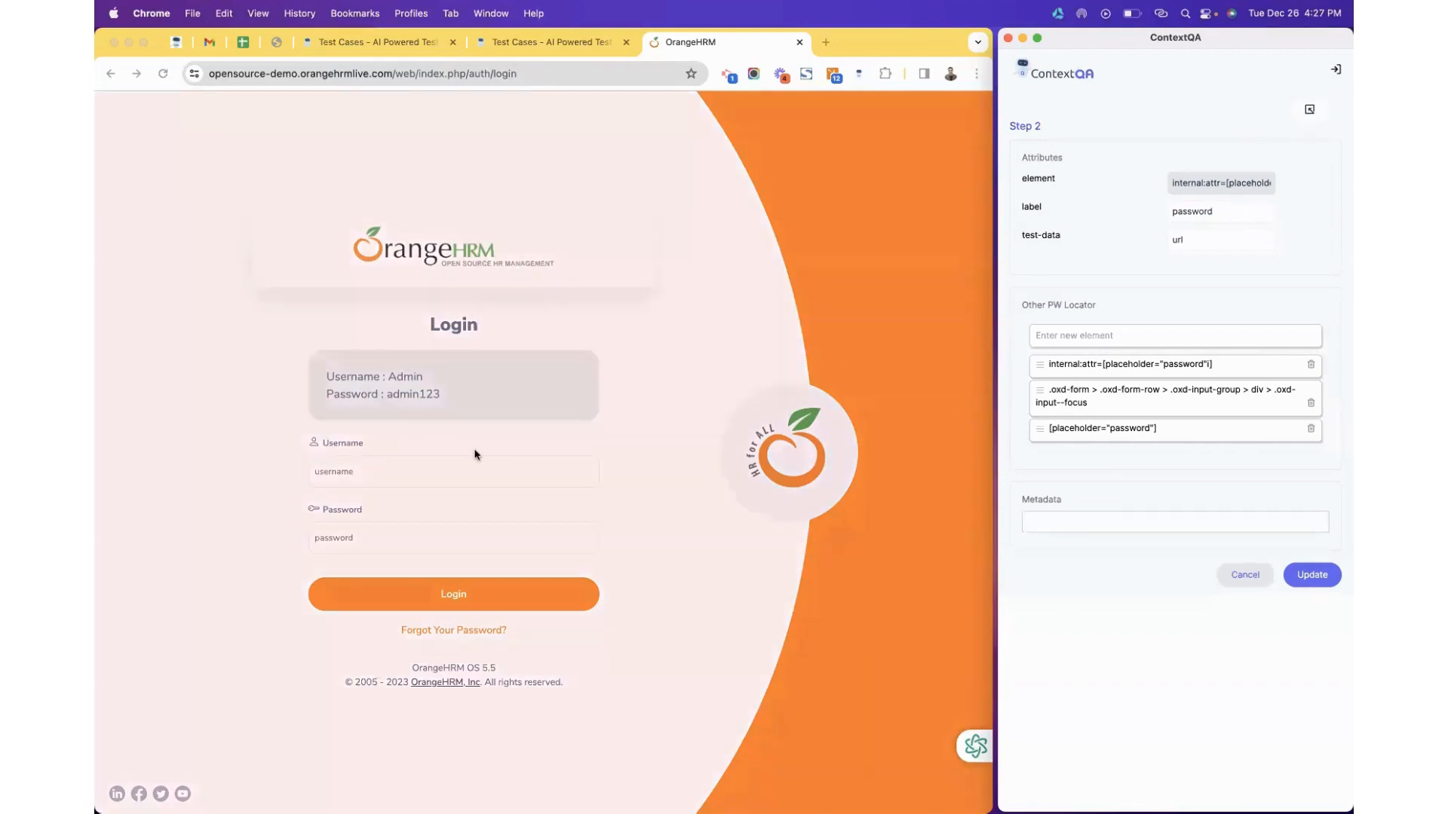
pyautogui.click(424, 473)
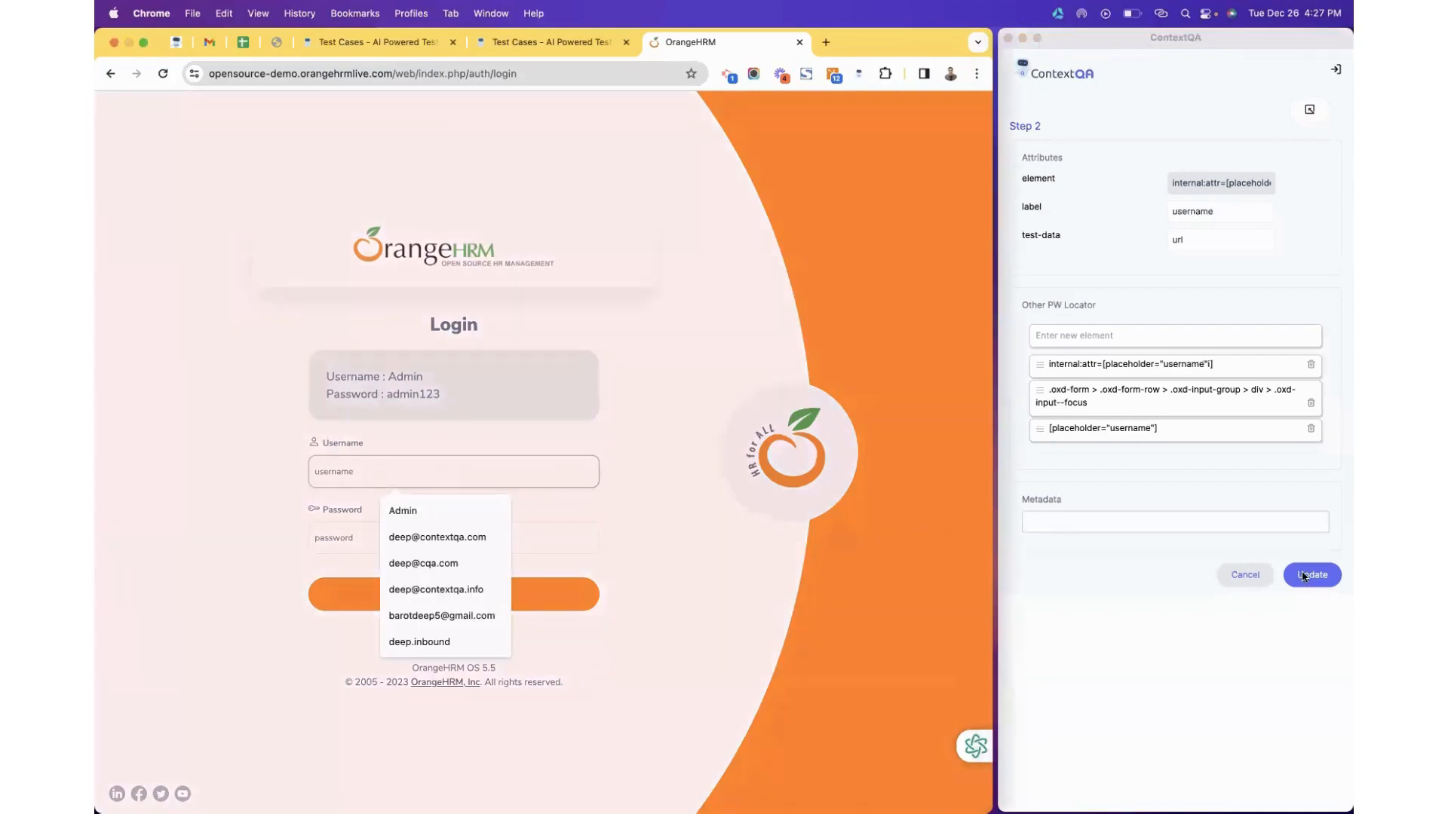
pyautogui.click(1303, 577)
pyautogui.click(1311, 113)
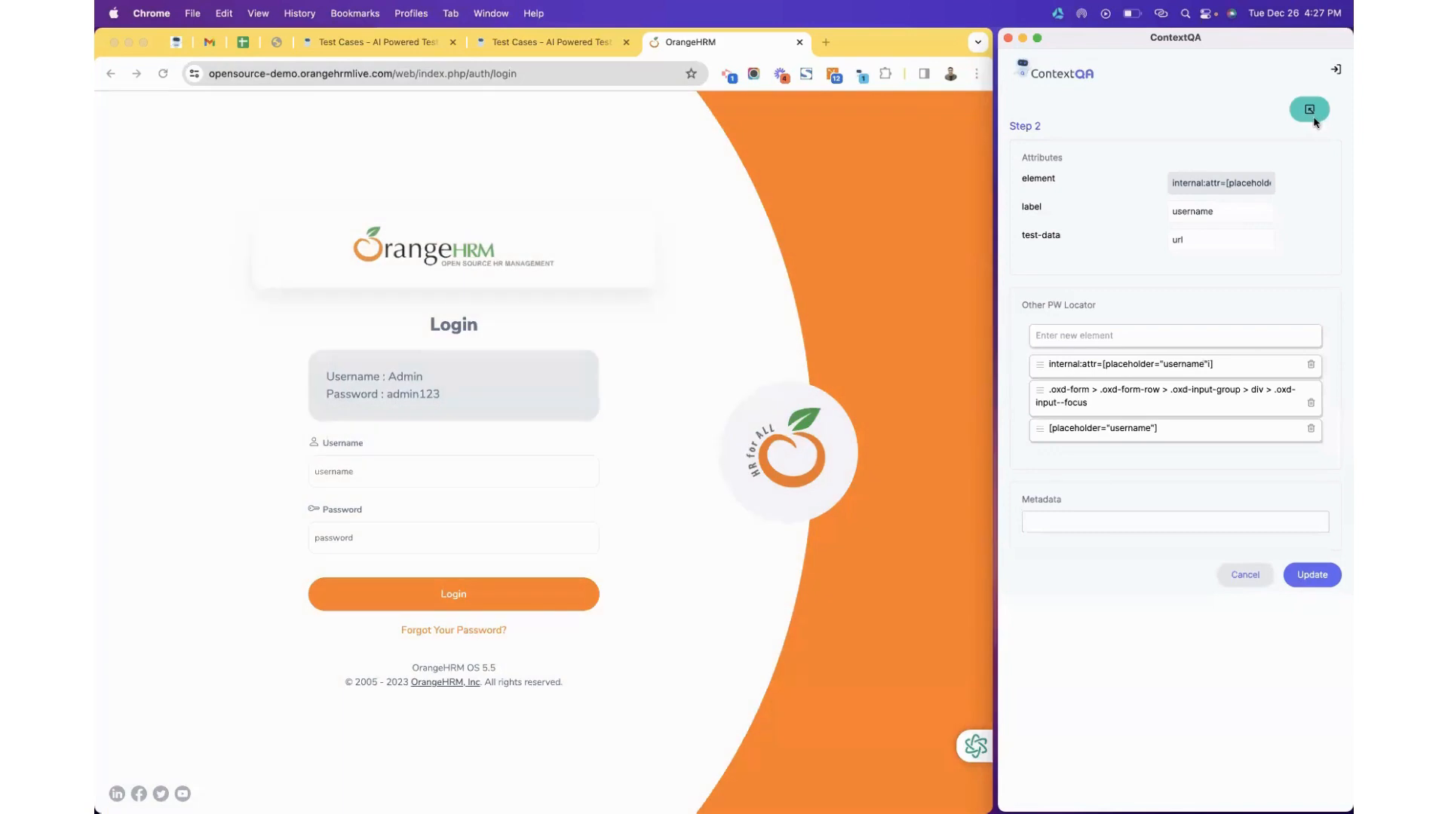
pyautogui.click(1315, 575)
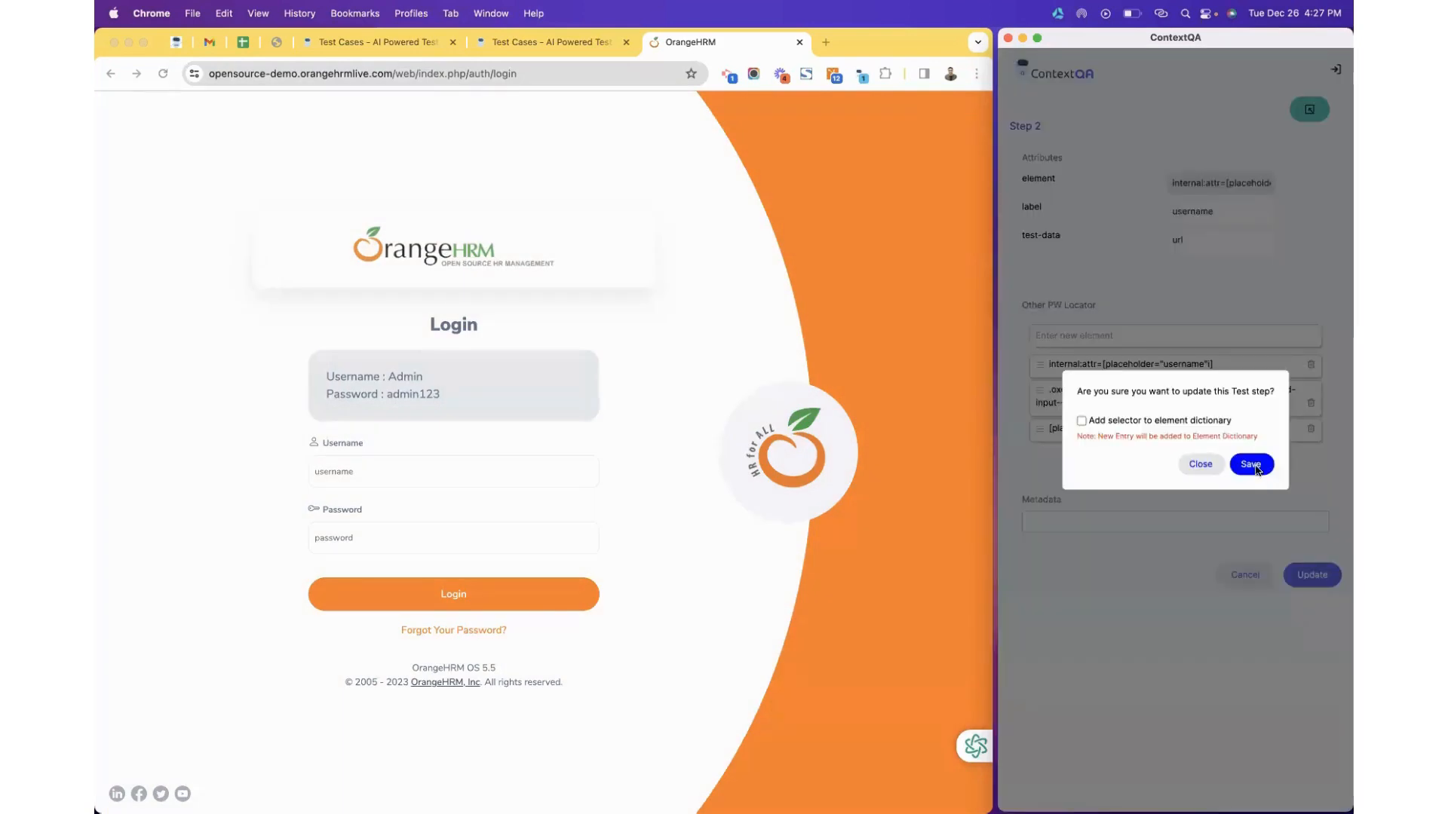
pyautogui.click(1256, 465)
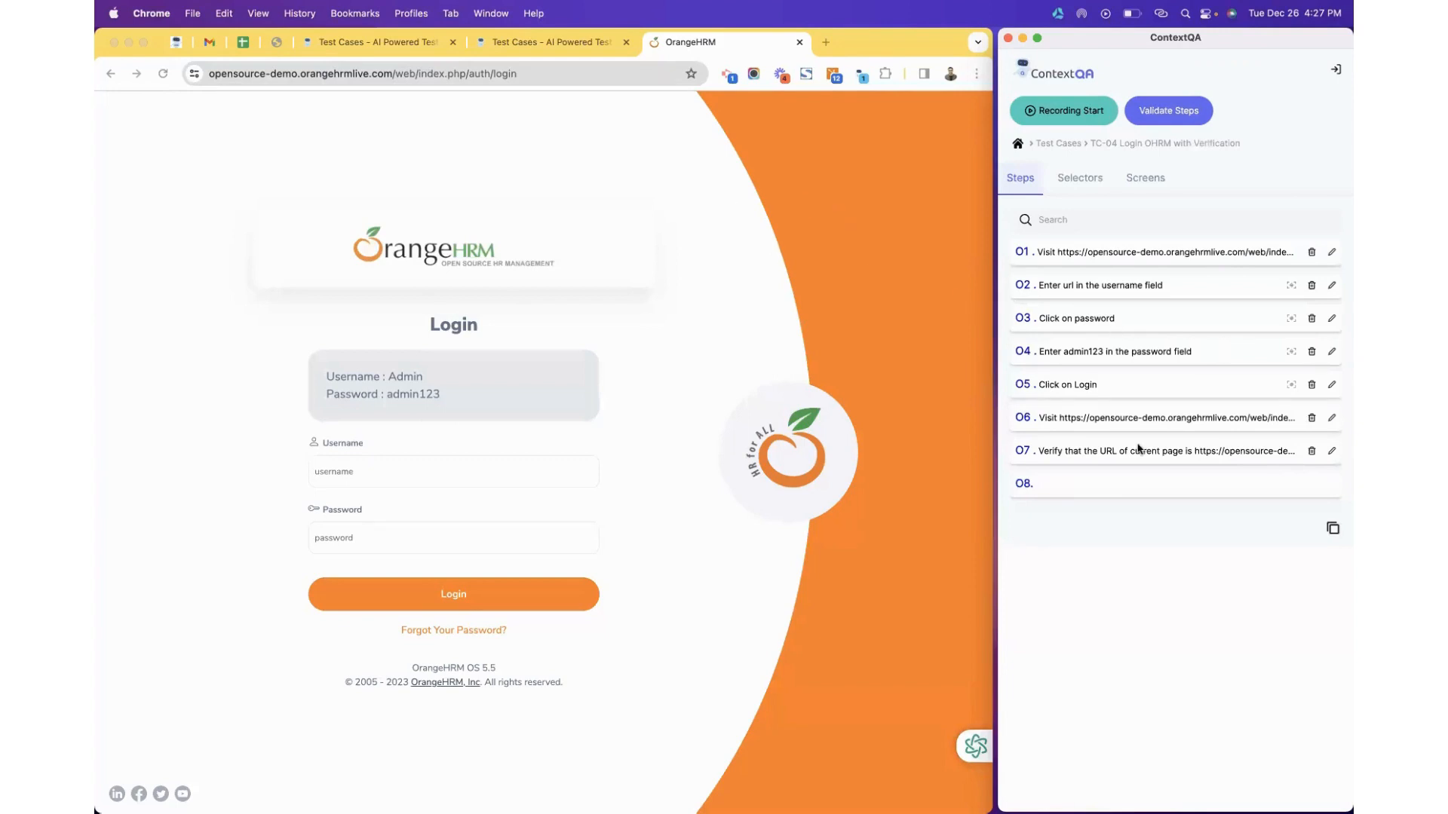
pyautogui.click(566, 47)
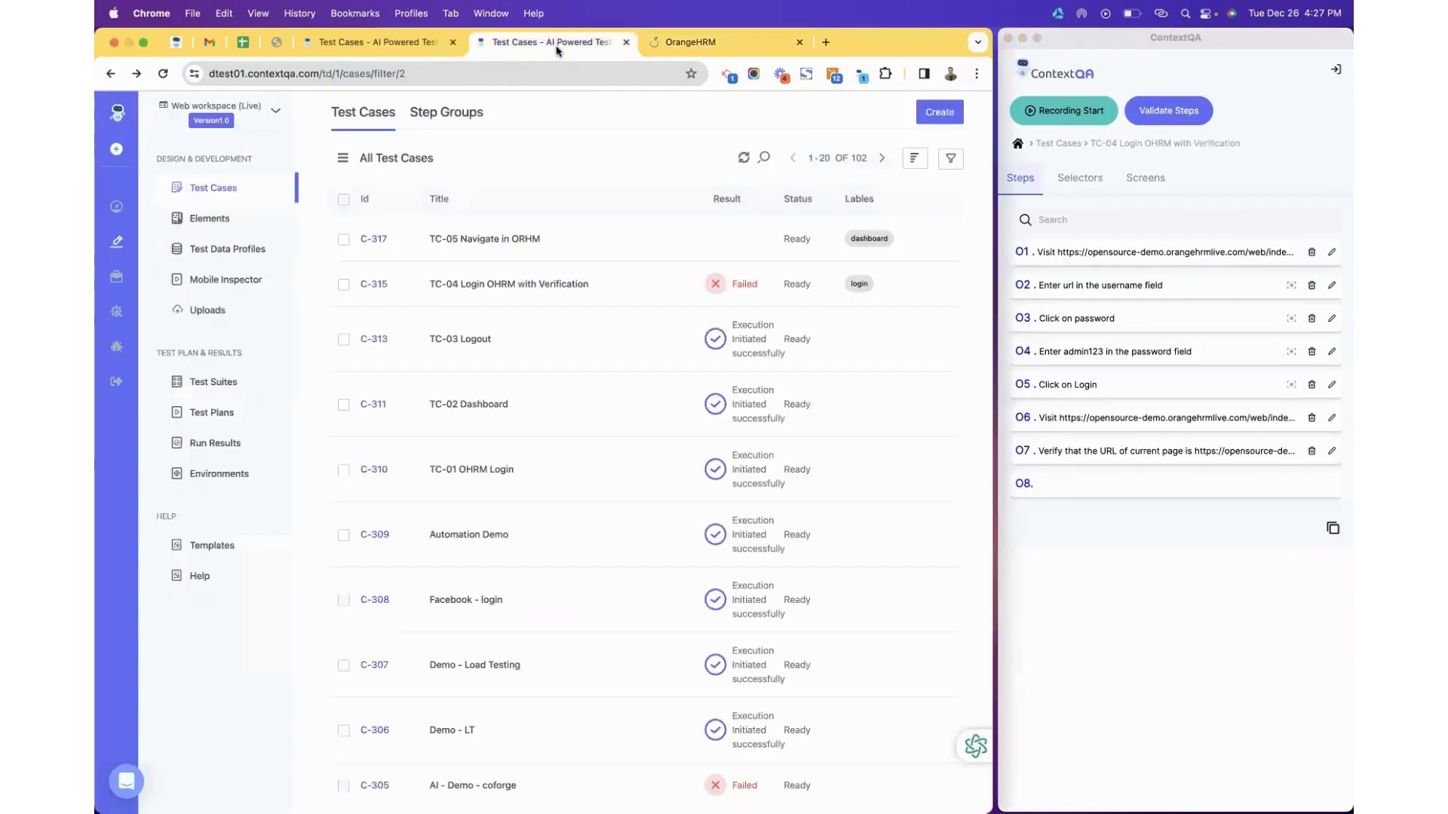
pyautogui.click(744, 159)
# Open C-317 full screen and scroll its 14 steps, expanding and collapsing Login Scenario - Reusable.
pyautogui.click(503, 249)
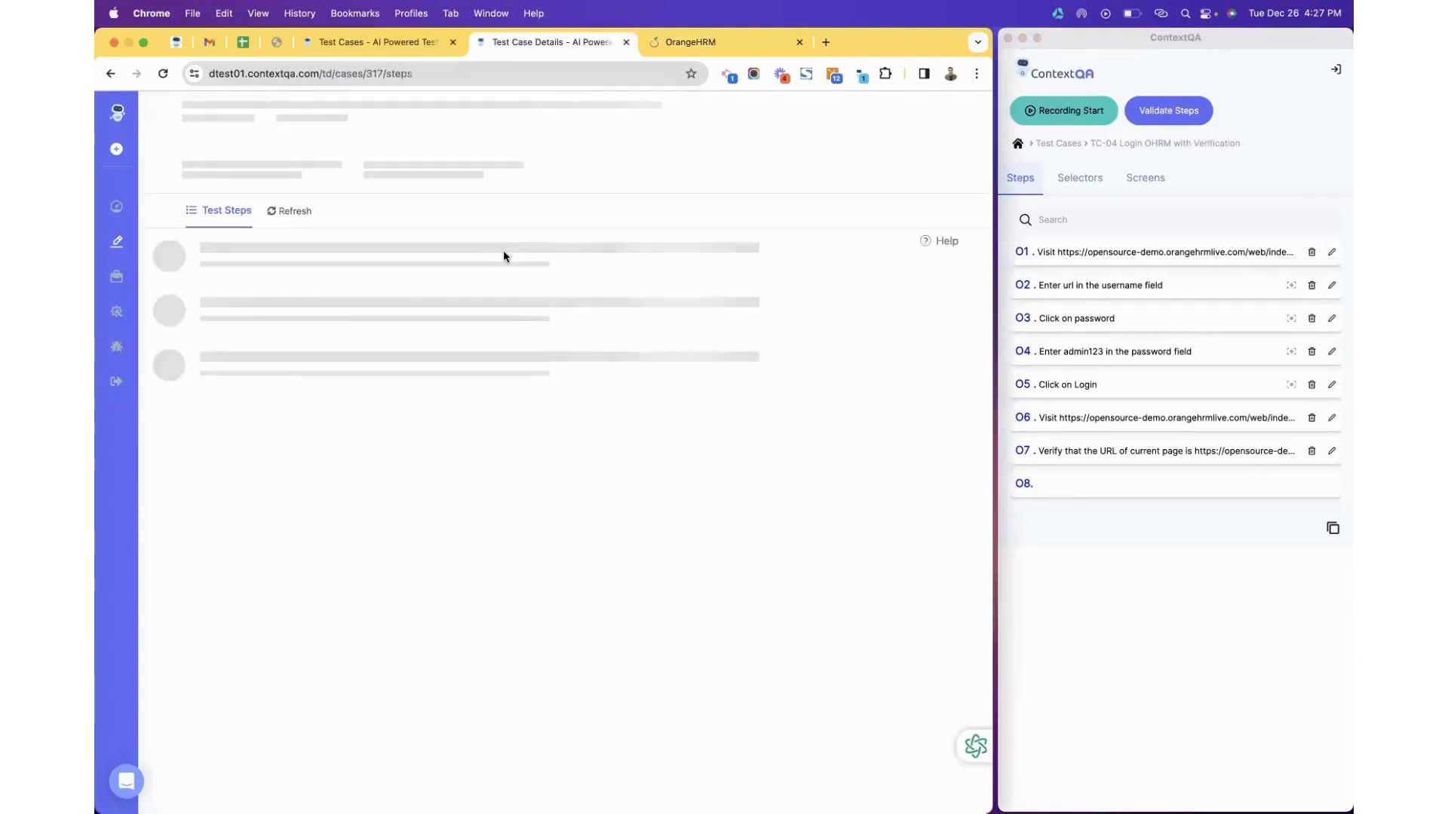
pyautogui.click(143, 43)
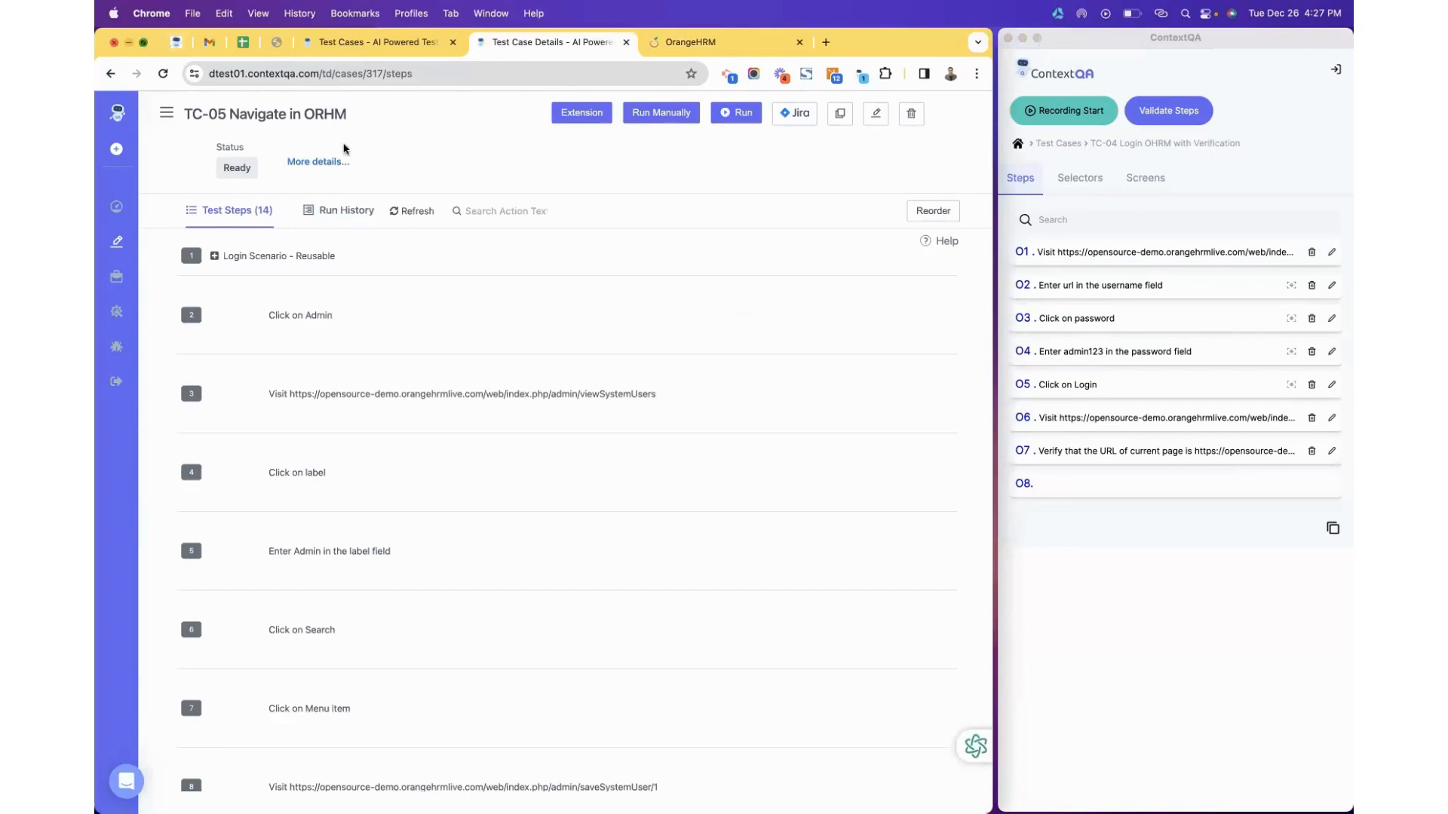
pyautogui.scroll(-10, 377, 308)
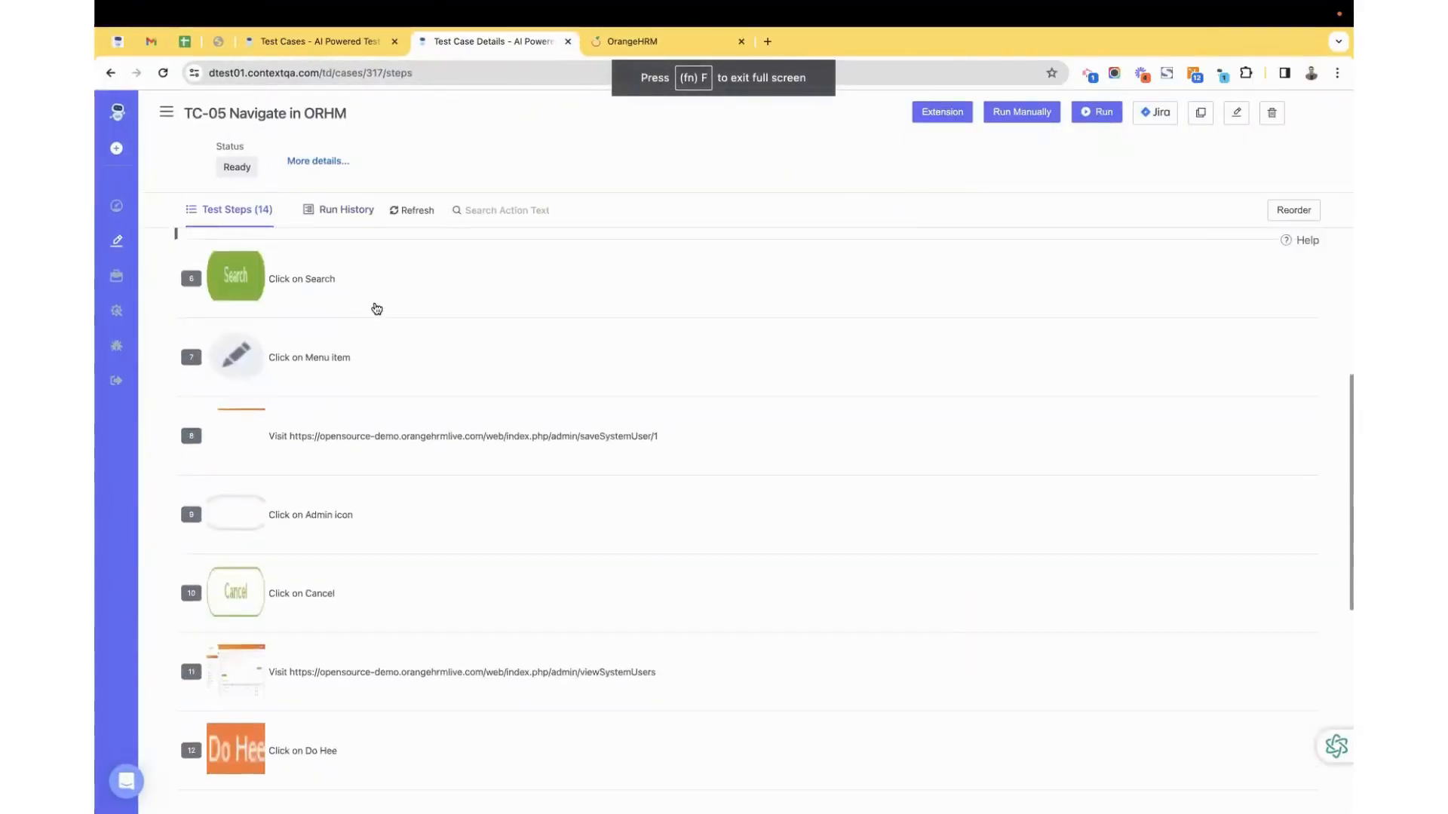
pyautogui.scroll(7, 377, 309)
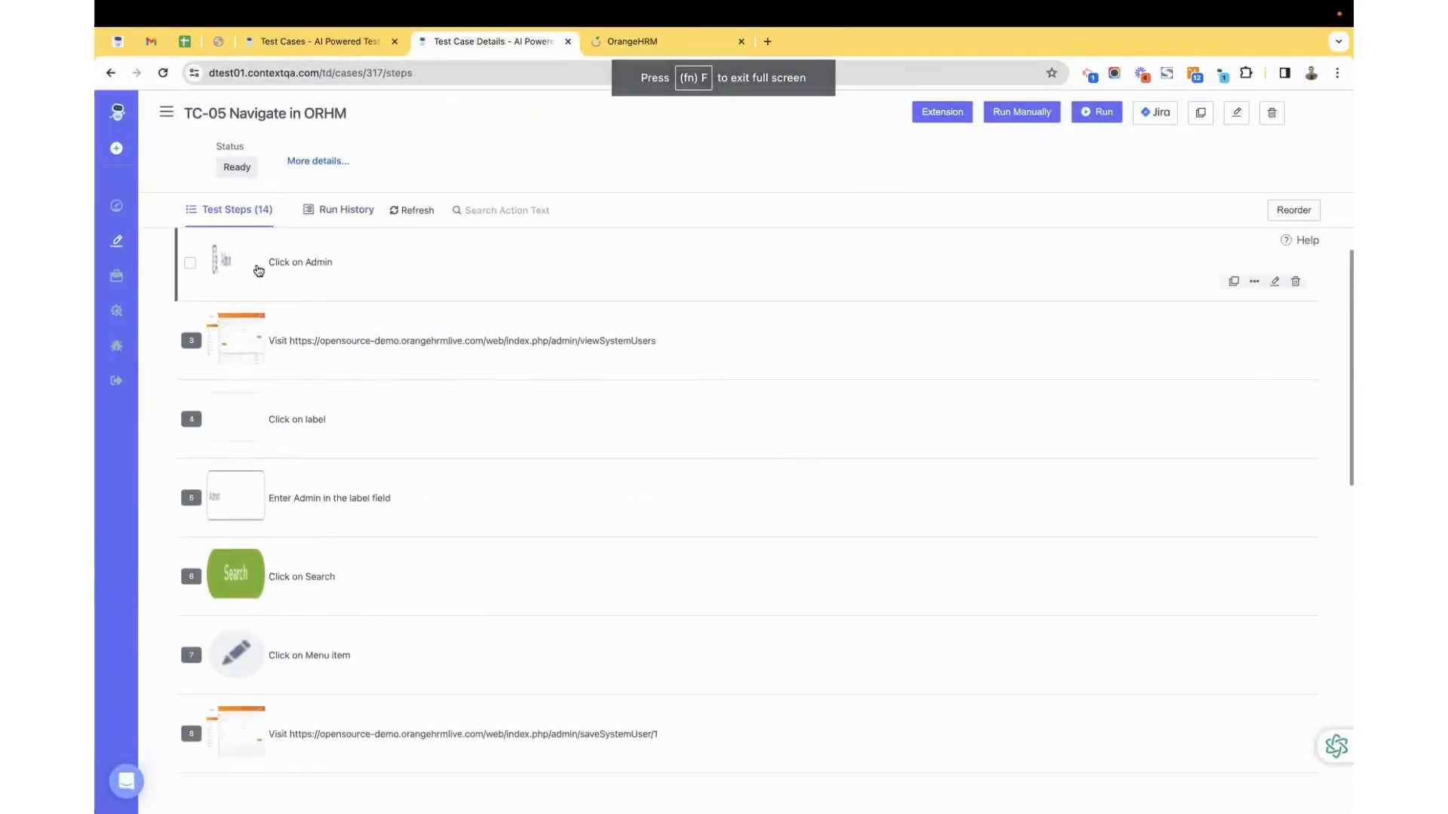
pyautogui.click(215, 257)
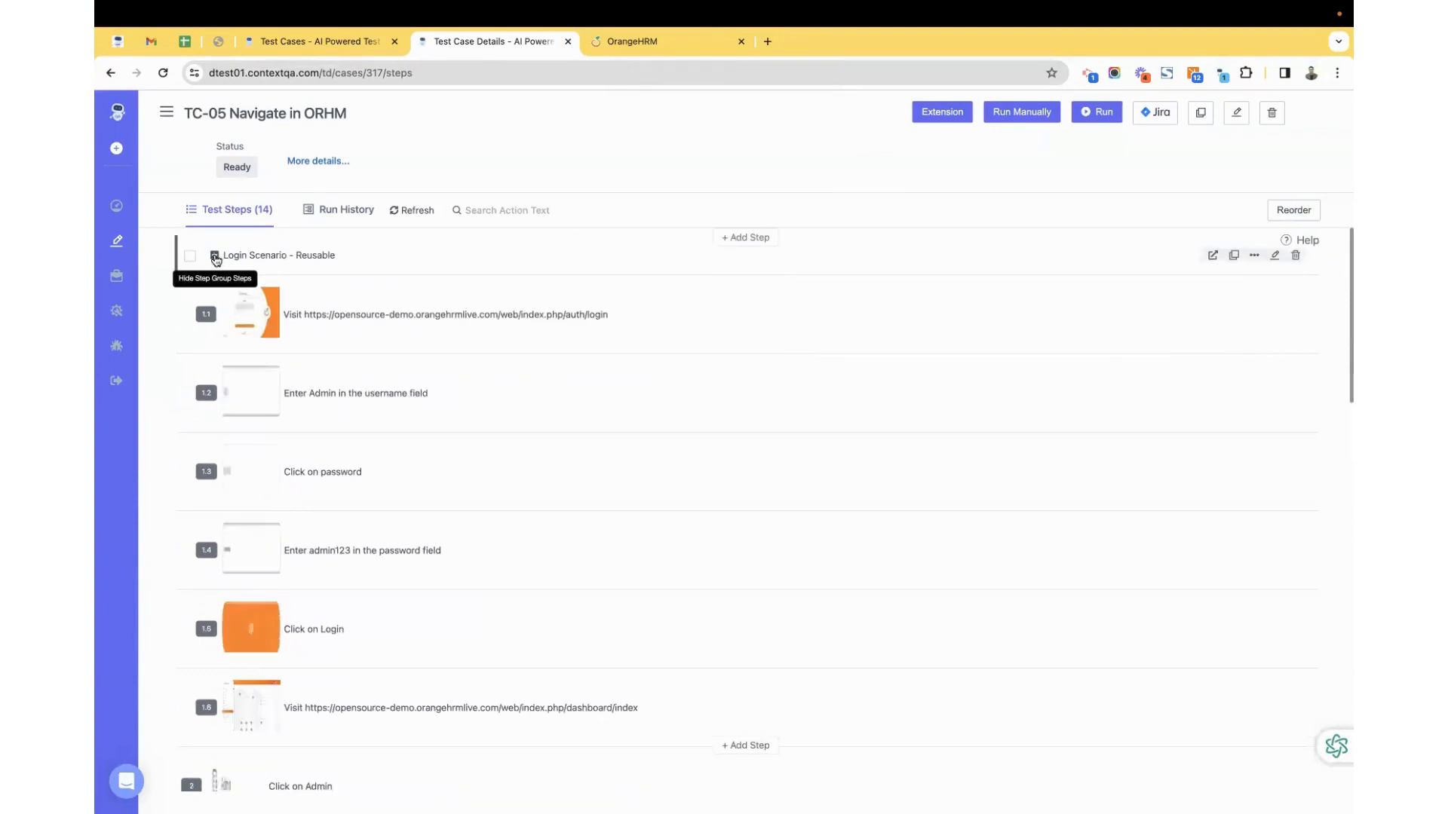
pyautogui.click(215, 257)
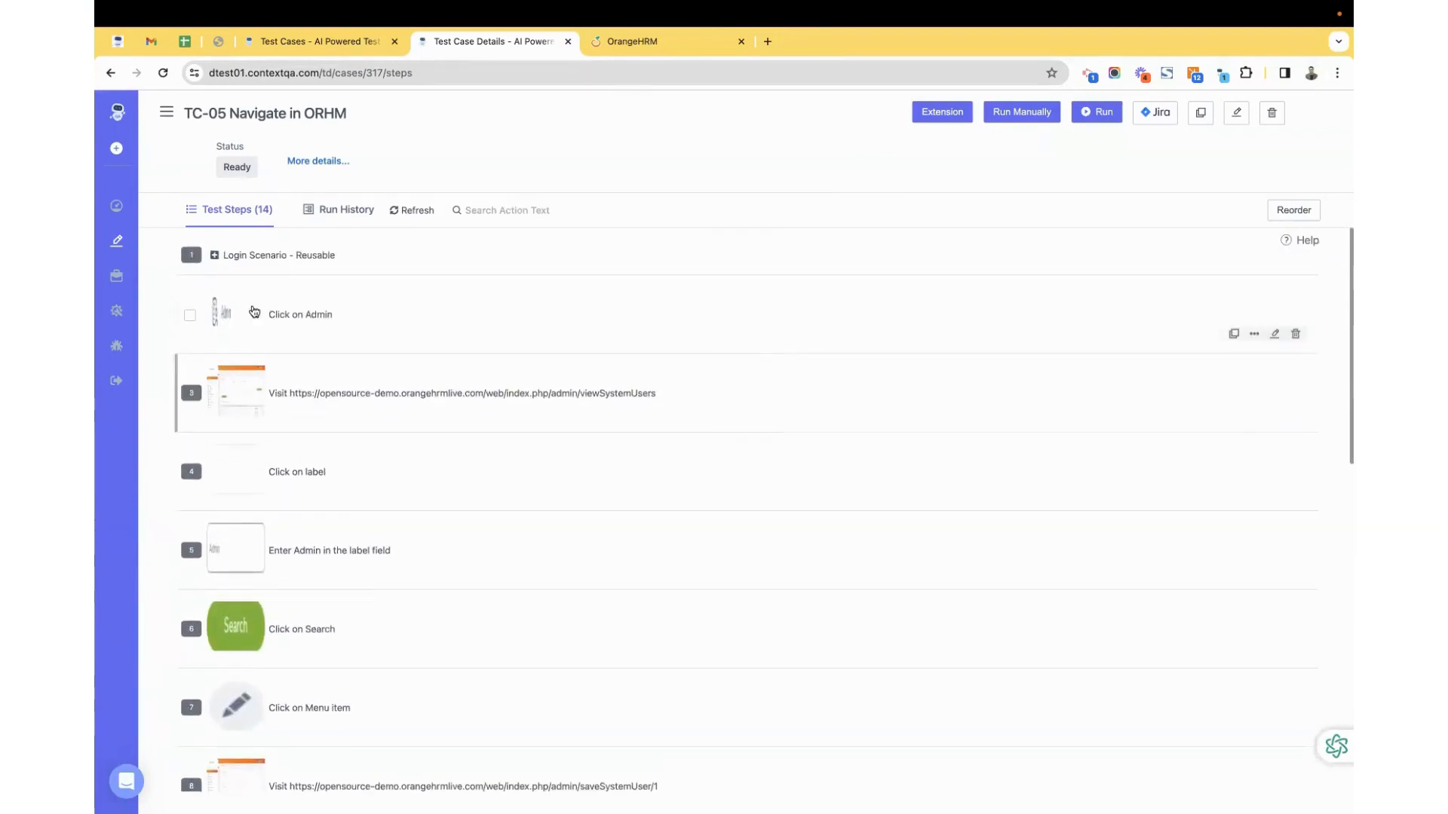
pyautogui.scroll(-8, 284, 498)
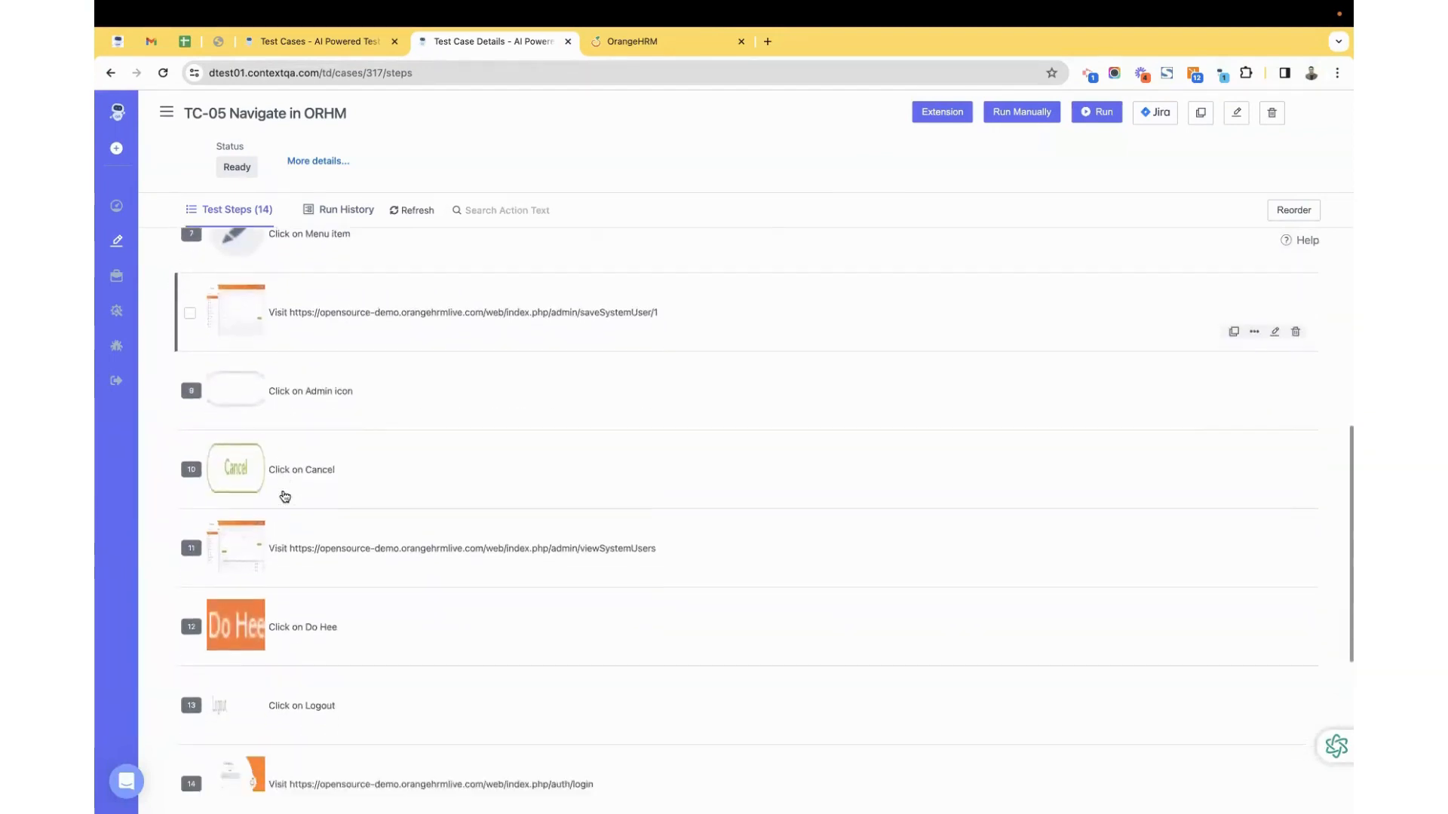
pyautogui.scroll(-2, 284, 496)
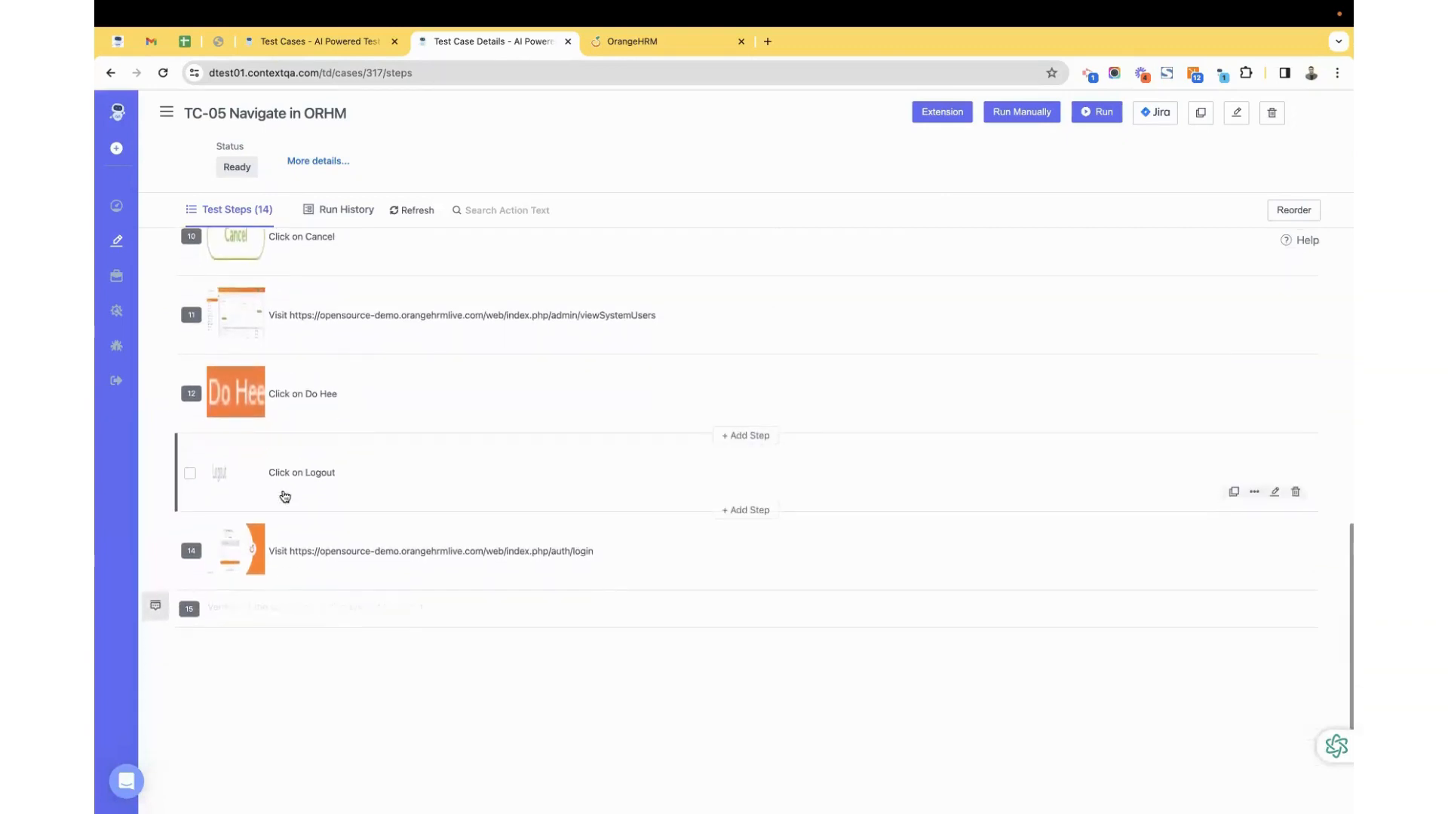
# Open TC-05's Dry Run #1 results and watch its recorded video full screen, skipping ahead.
pyautogui.click(332, 217)
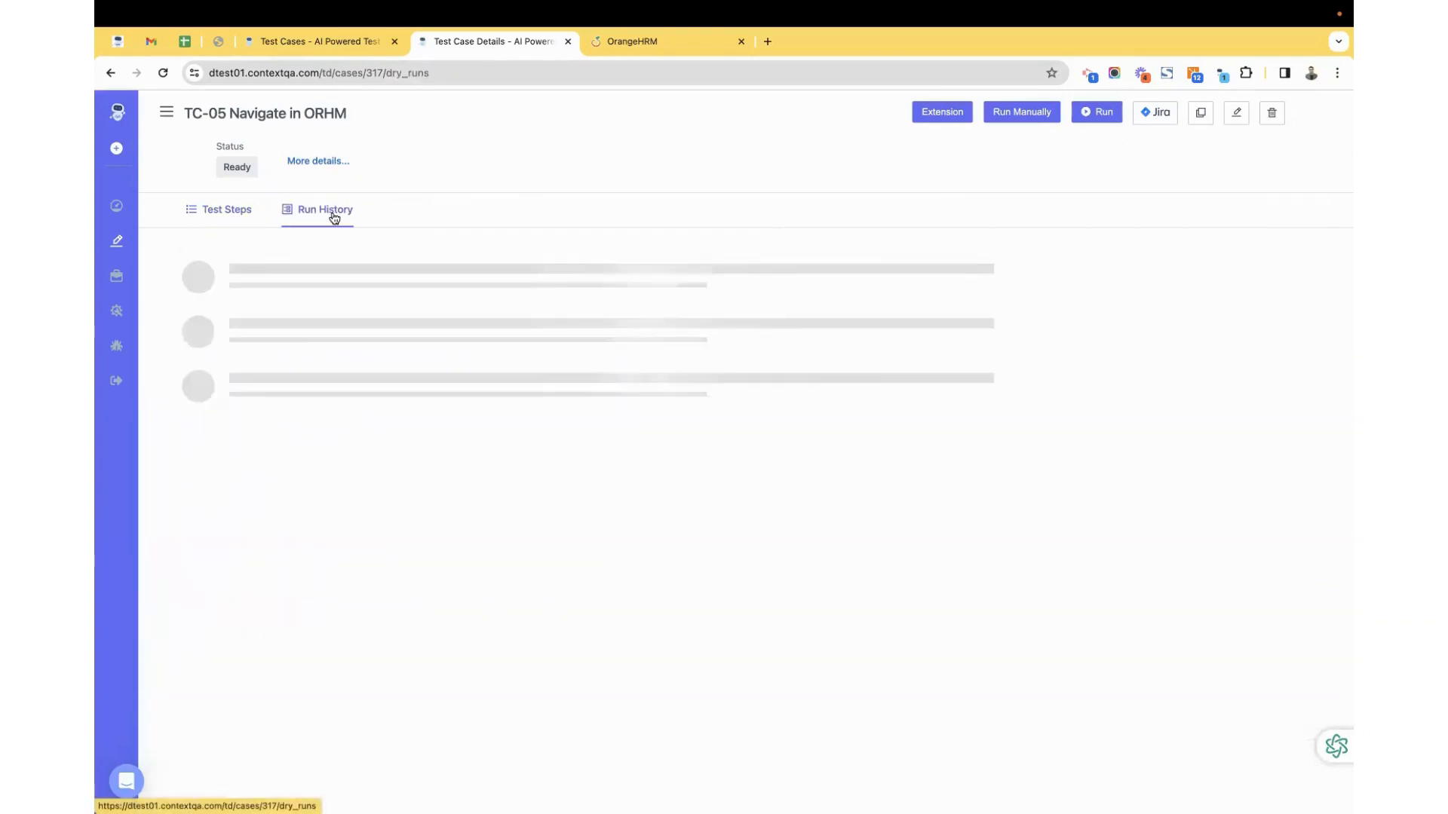
pyautogui.click(287, 274)
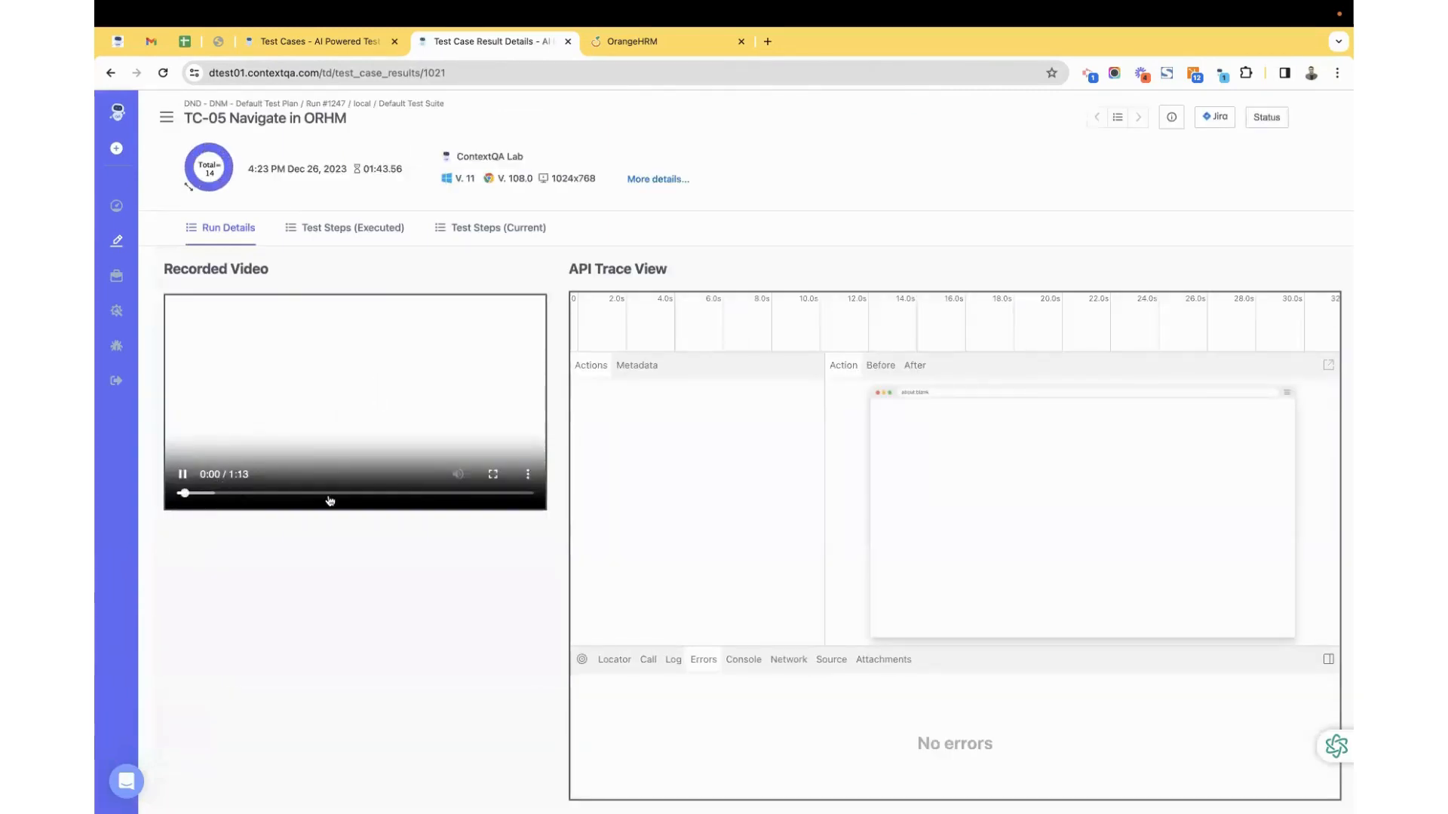
pyautogui.click(491, 475)
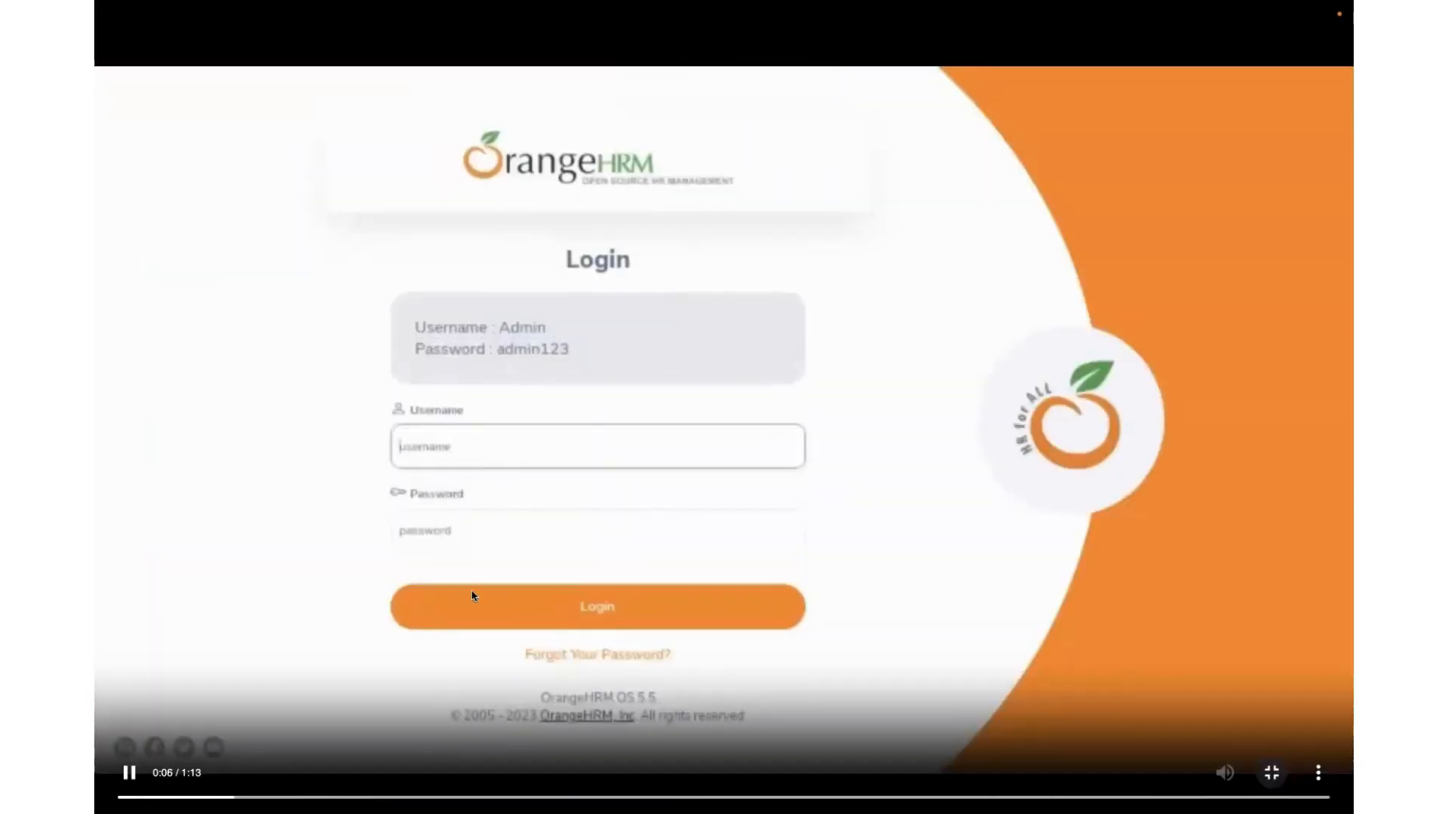
pyautogui.click(396, 797)
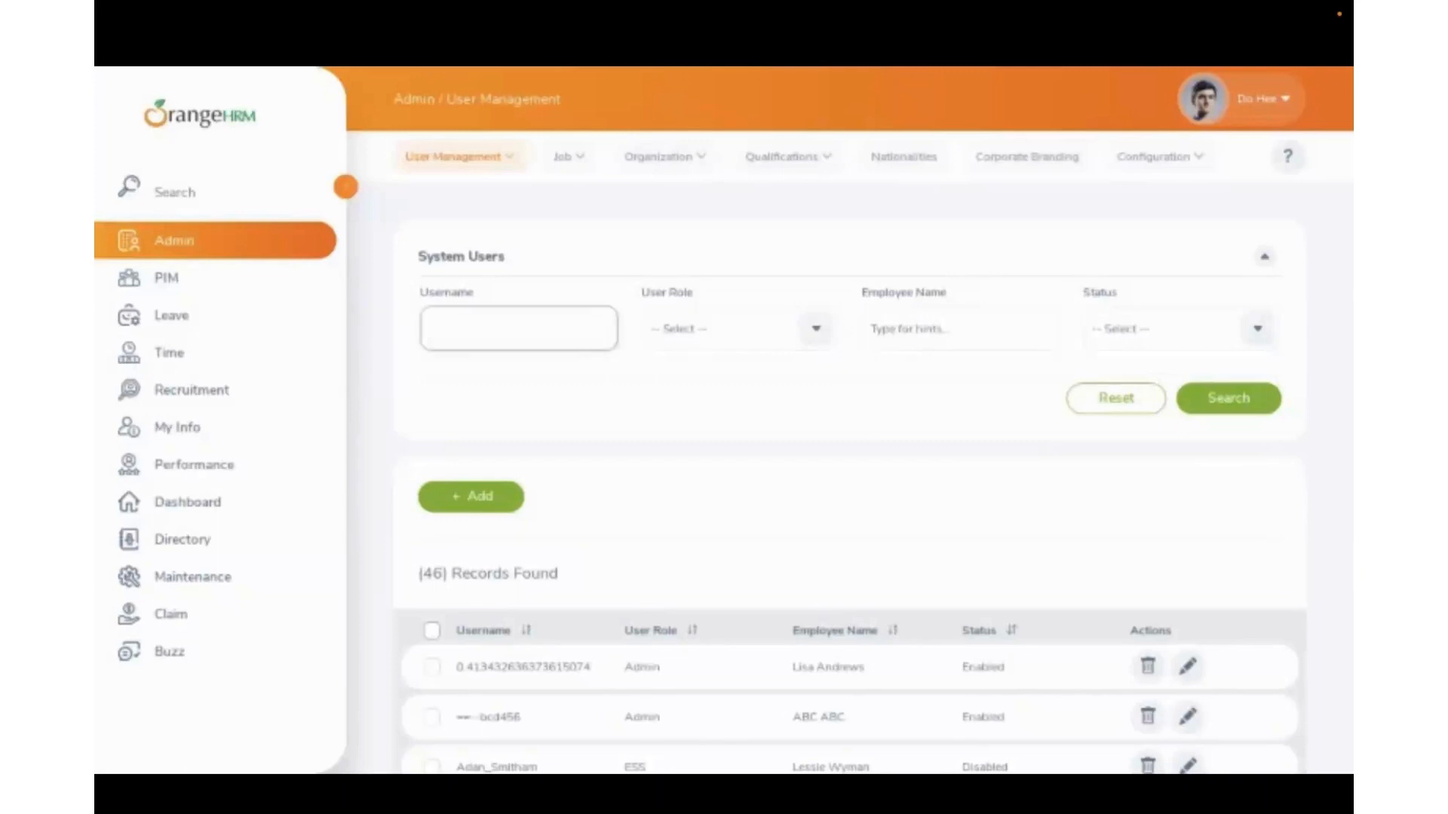
pyautogui.click(1268, 777)
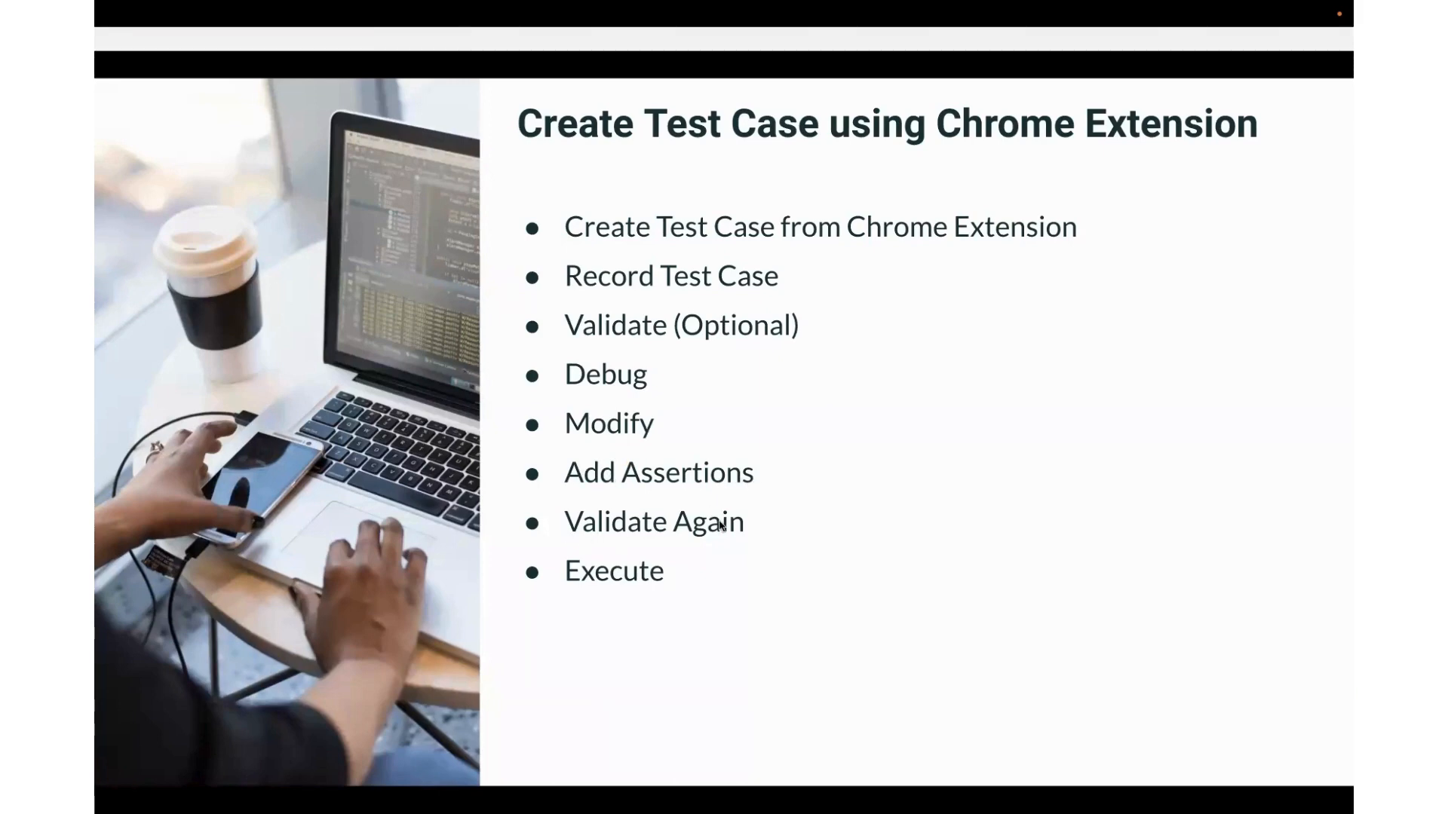
pyautogui.hotkey('ctrl', 'Left')
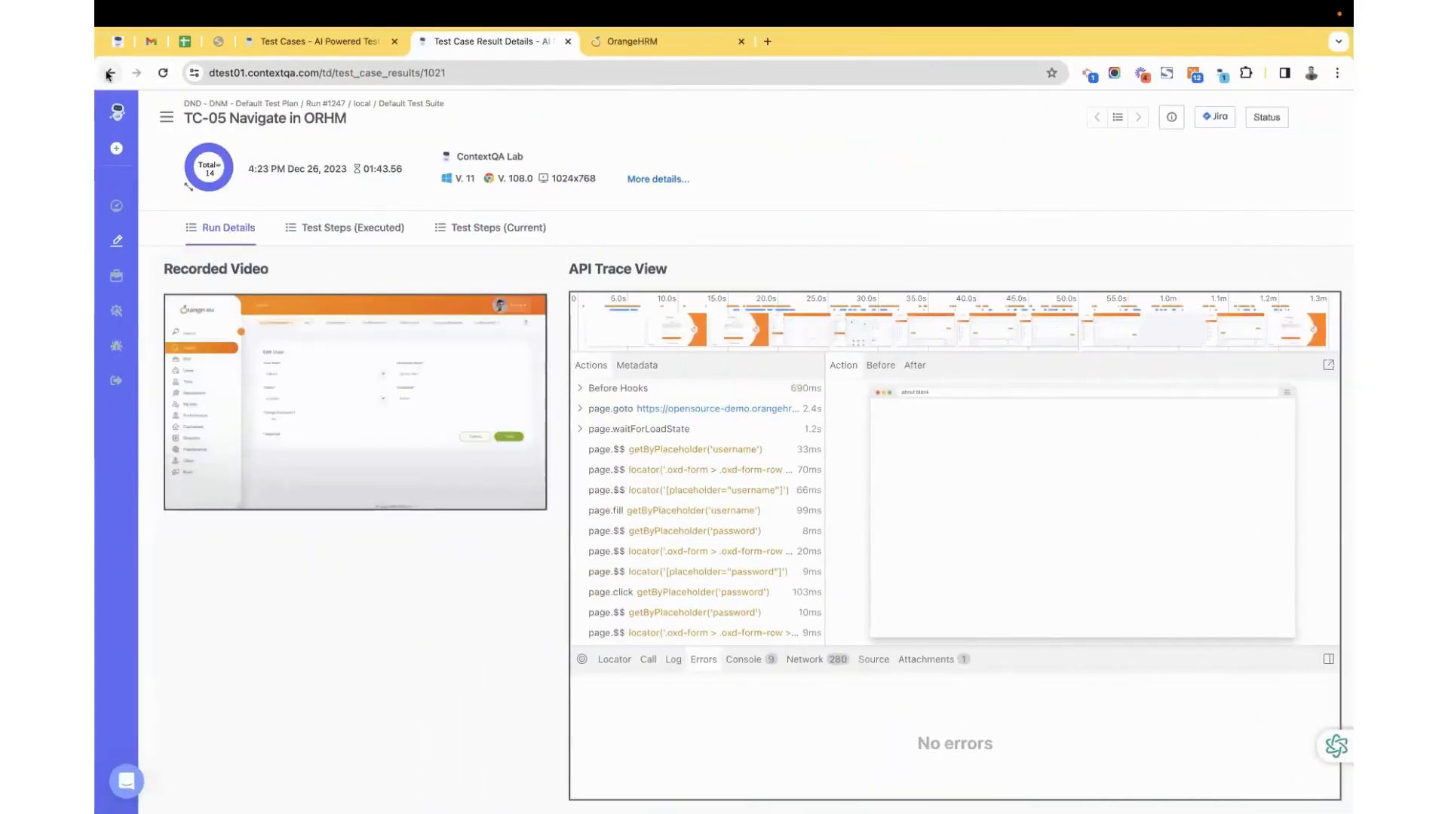
# Return to TC-05's run history and exit full screen to reveal the extension panel.
pyautogui.click(110, 74)
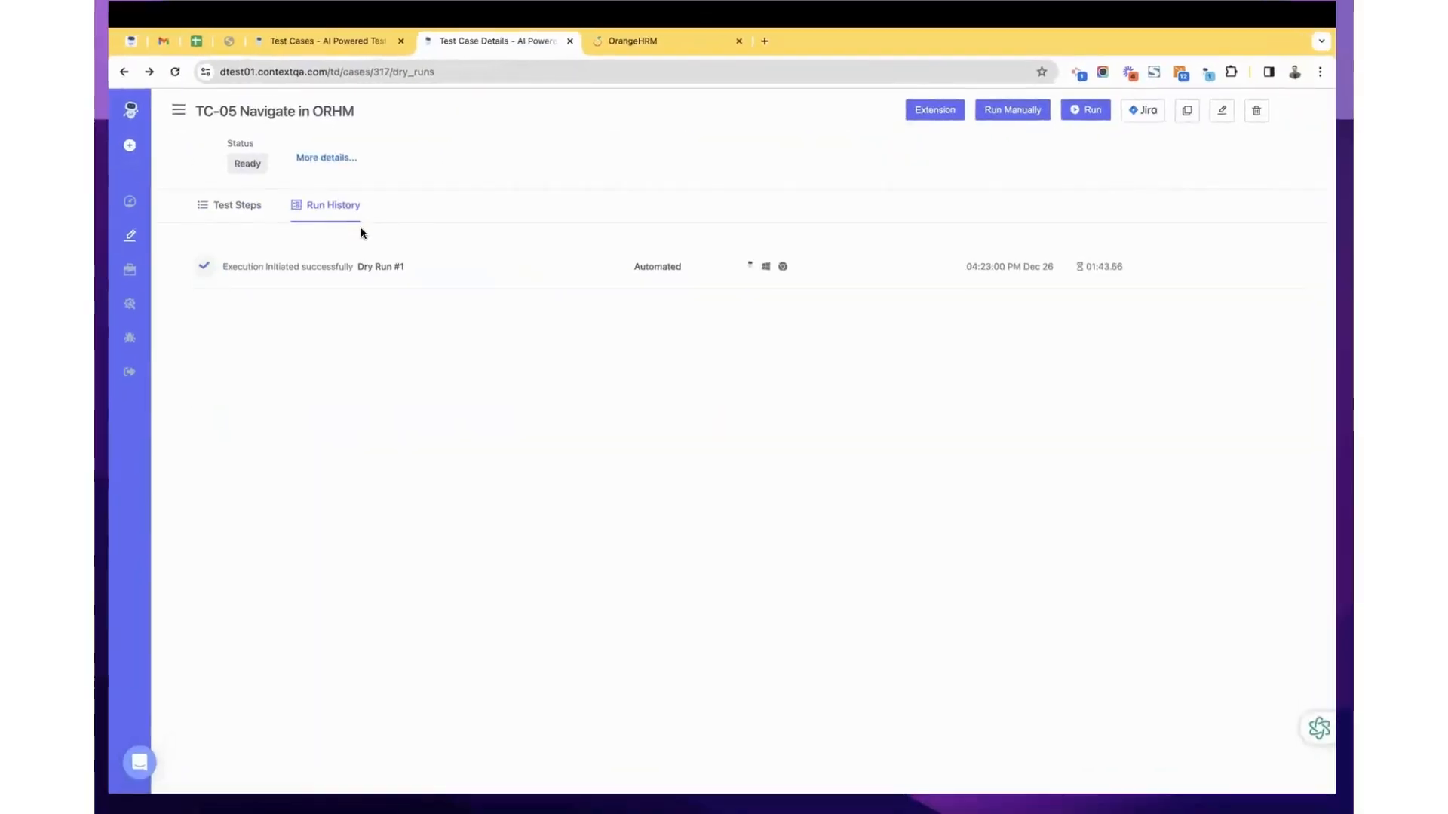
pyautogui.hotkey('ctrl', 'Up')
pyautogui.hotkey('ctrl', 'Up')
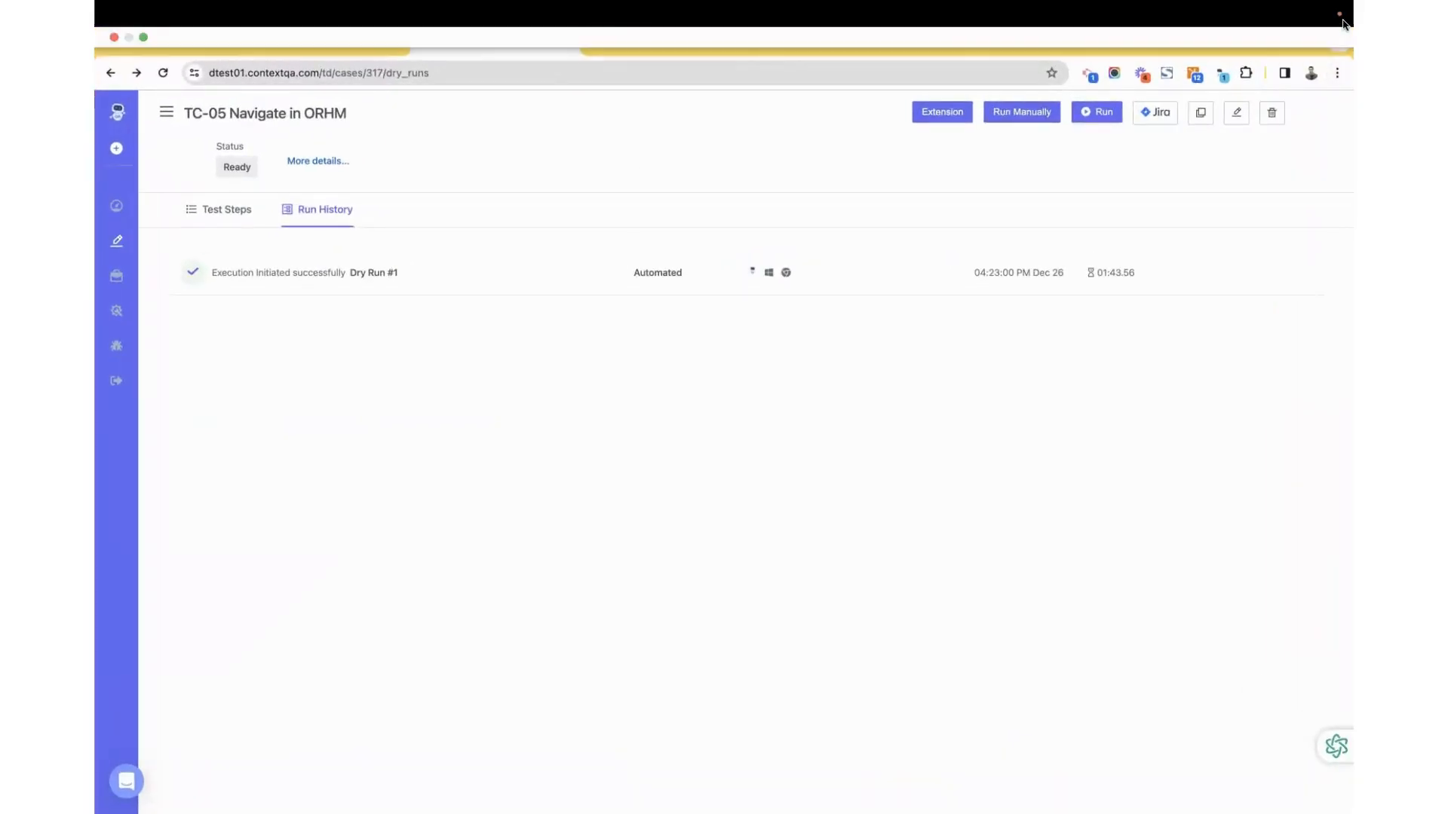
pyautogui.click(142, 37)
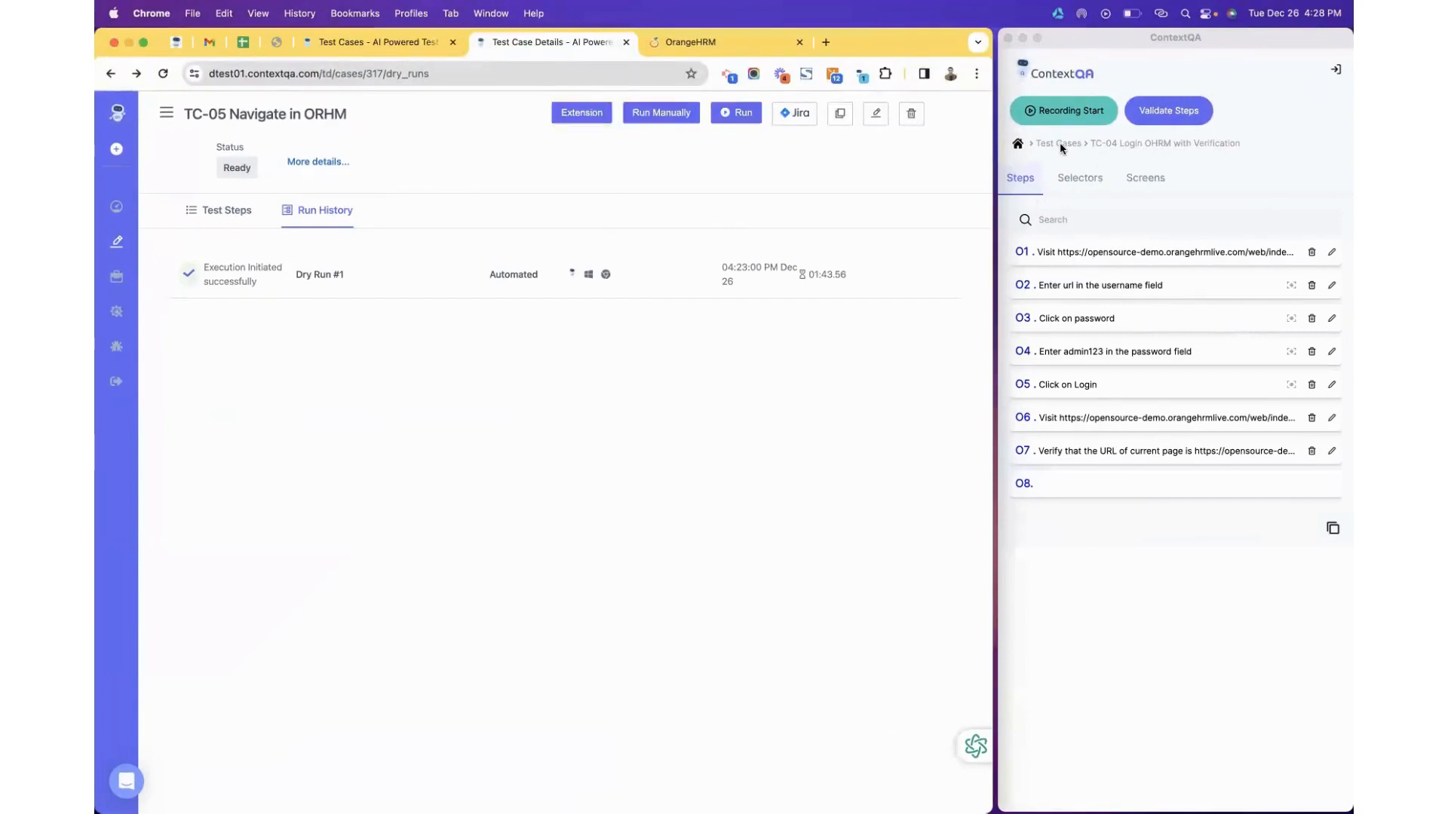
# Open TC-05's edit form in the extension, cancel without changes, and widen Chrome over the panel.
pyautogui.click(1060, 144)
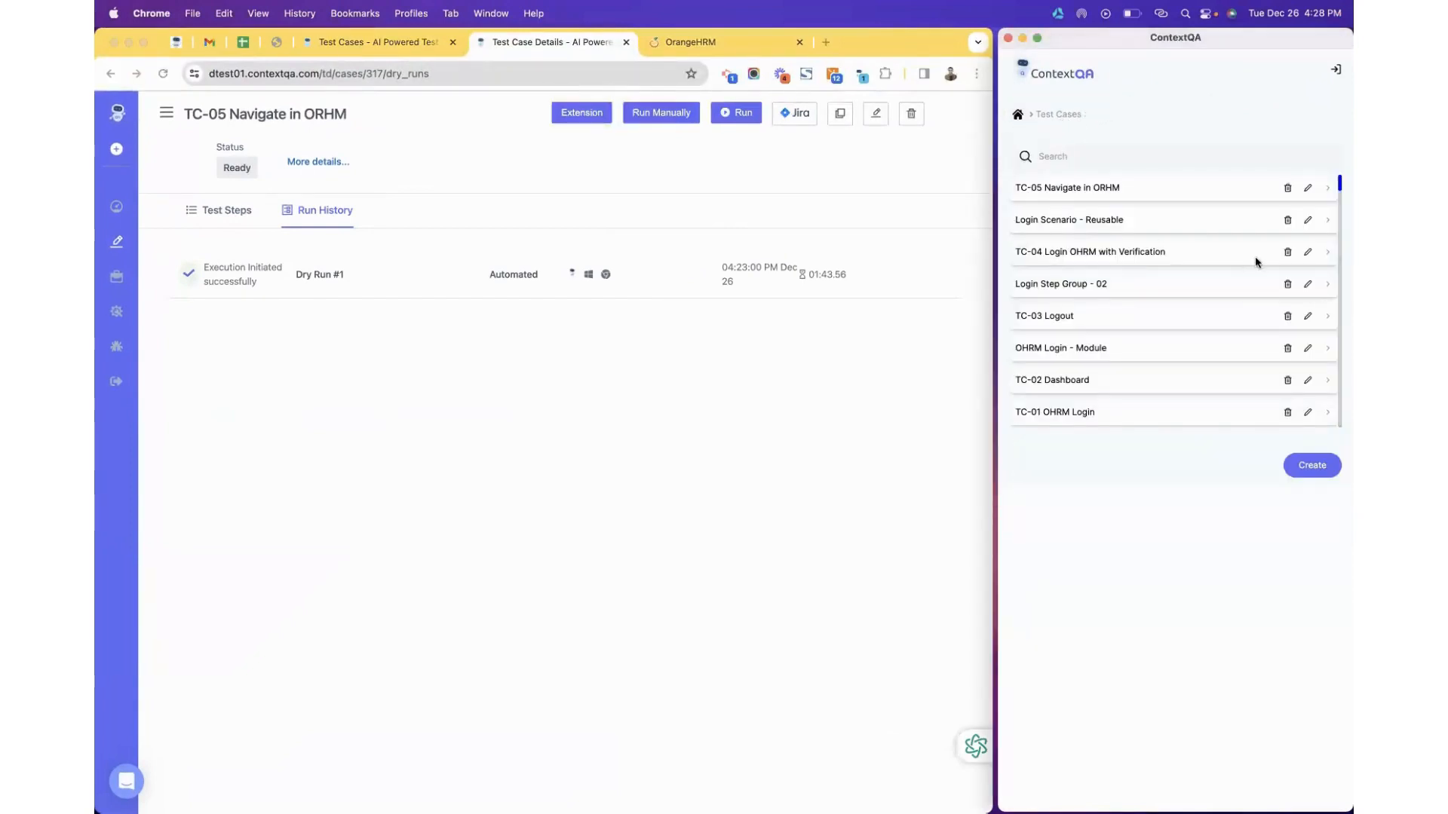
pyautogui.click(1310, 190)
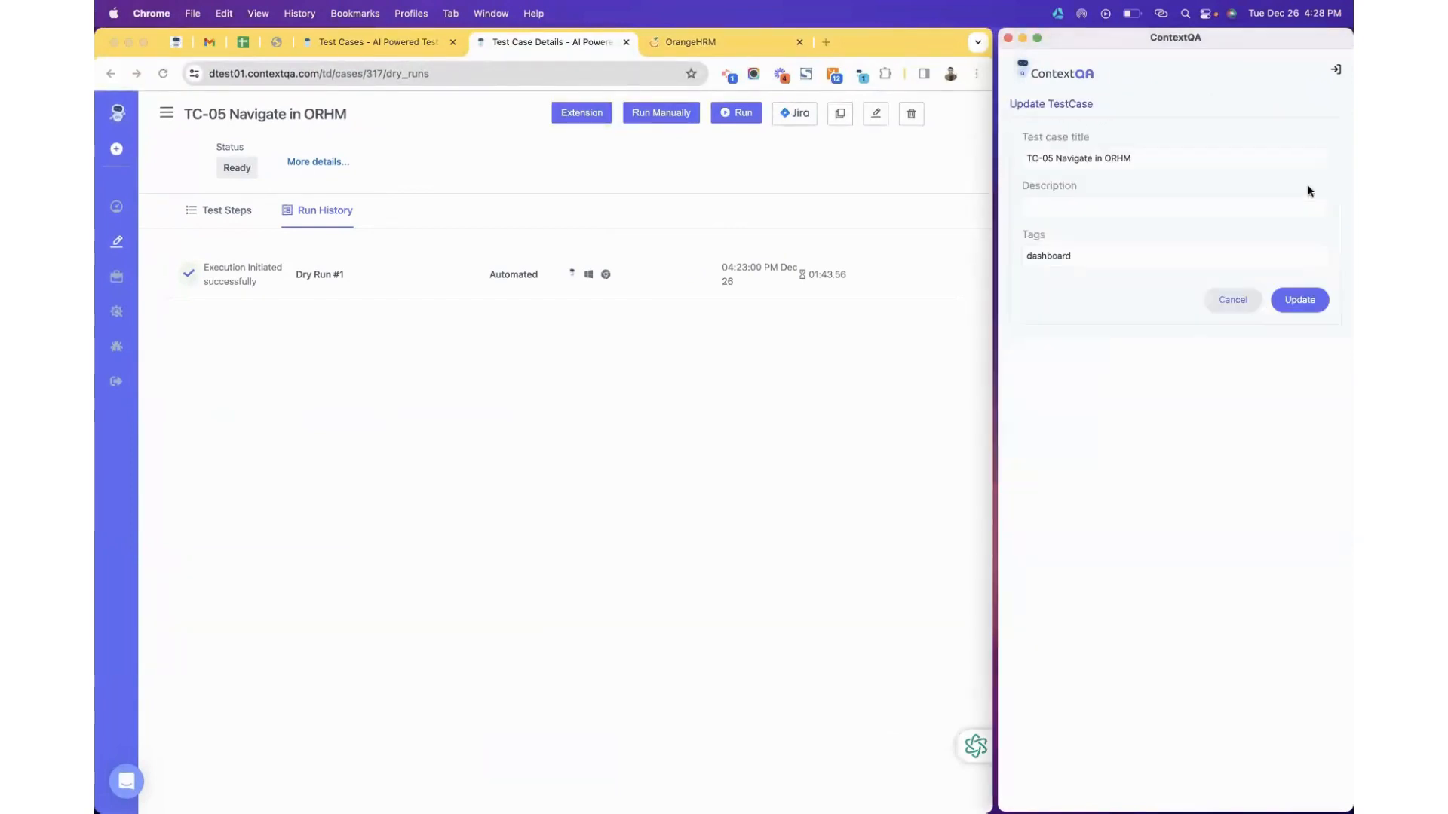
pyautogui.click(1147, 160)
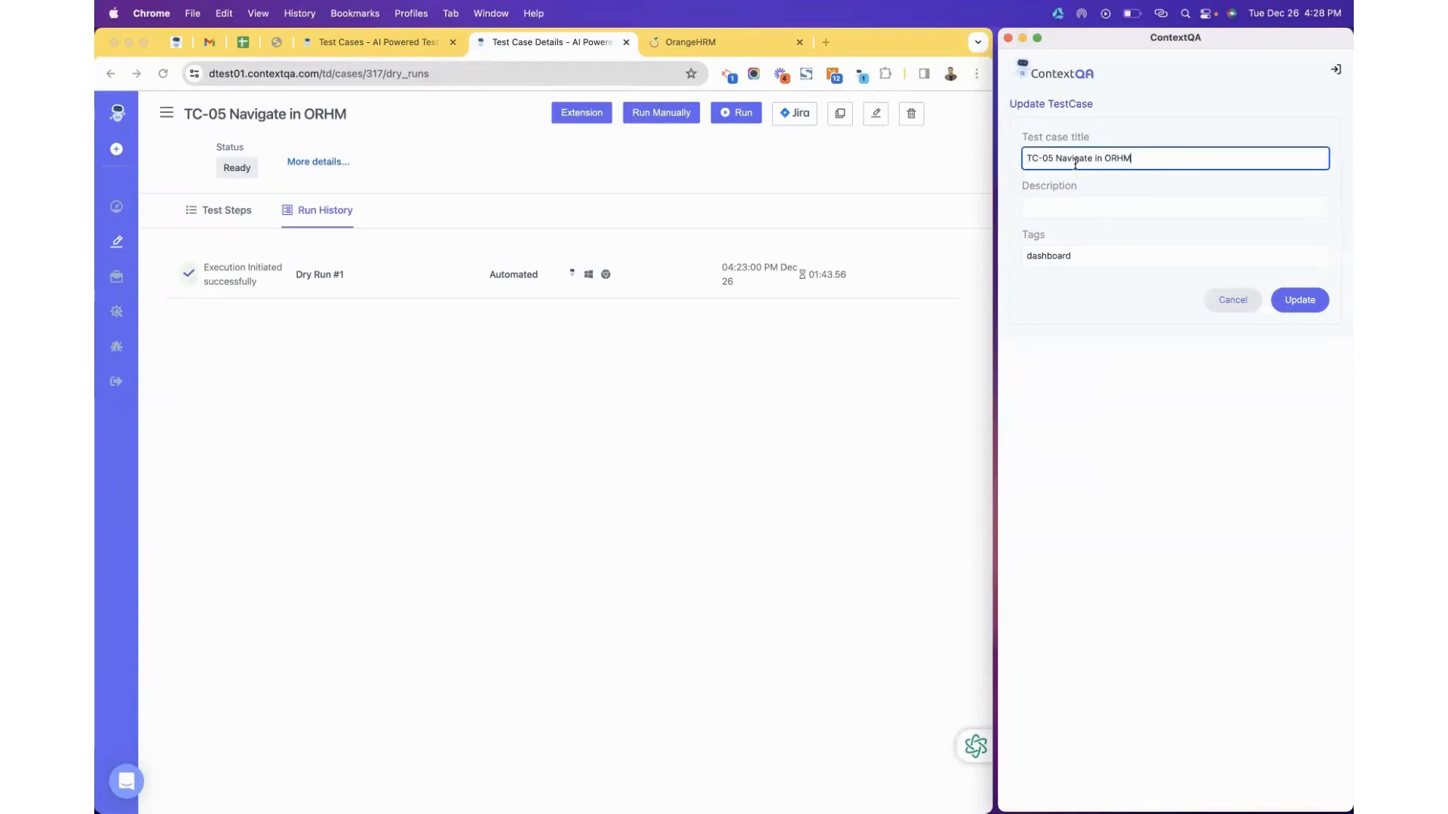
pyautogui.click(1084, 209)
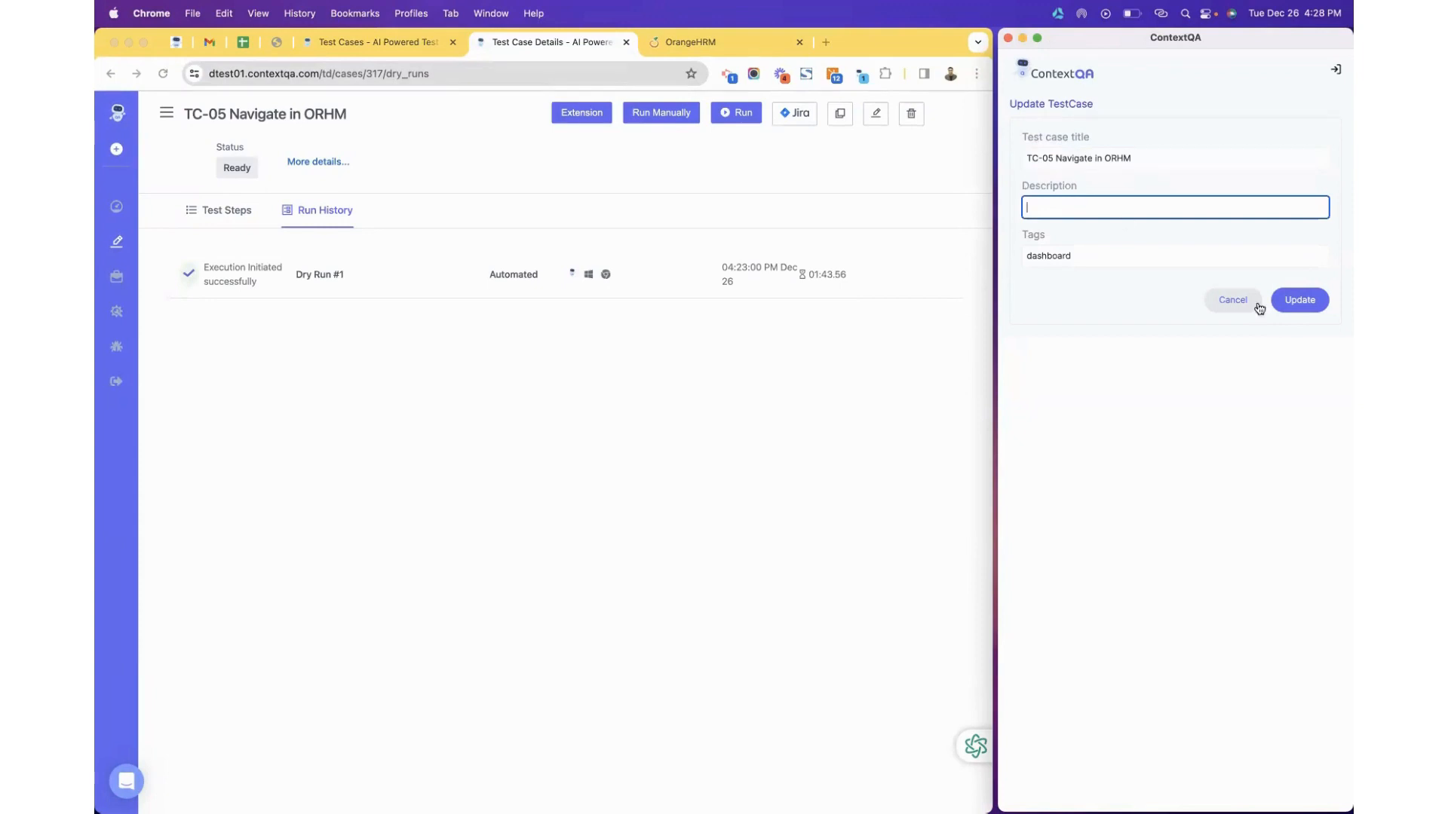
pyautogui.click(1227, 301)
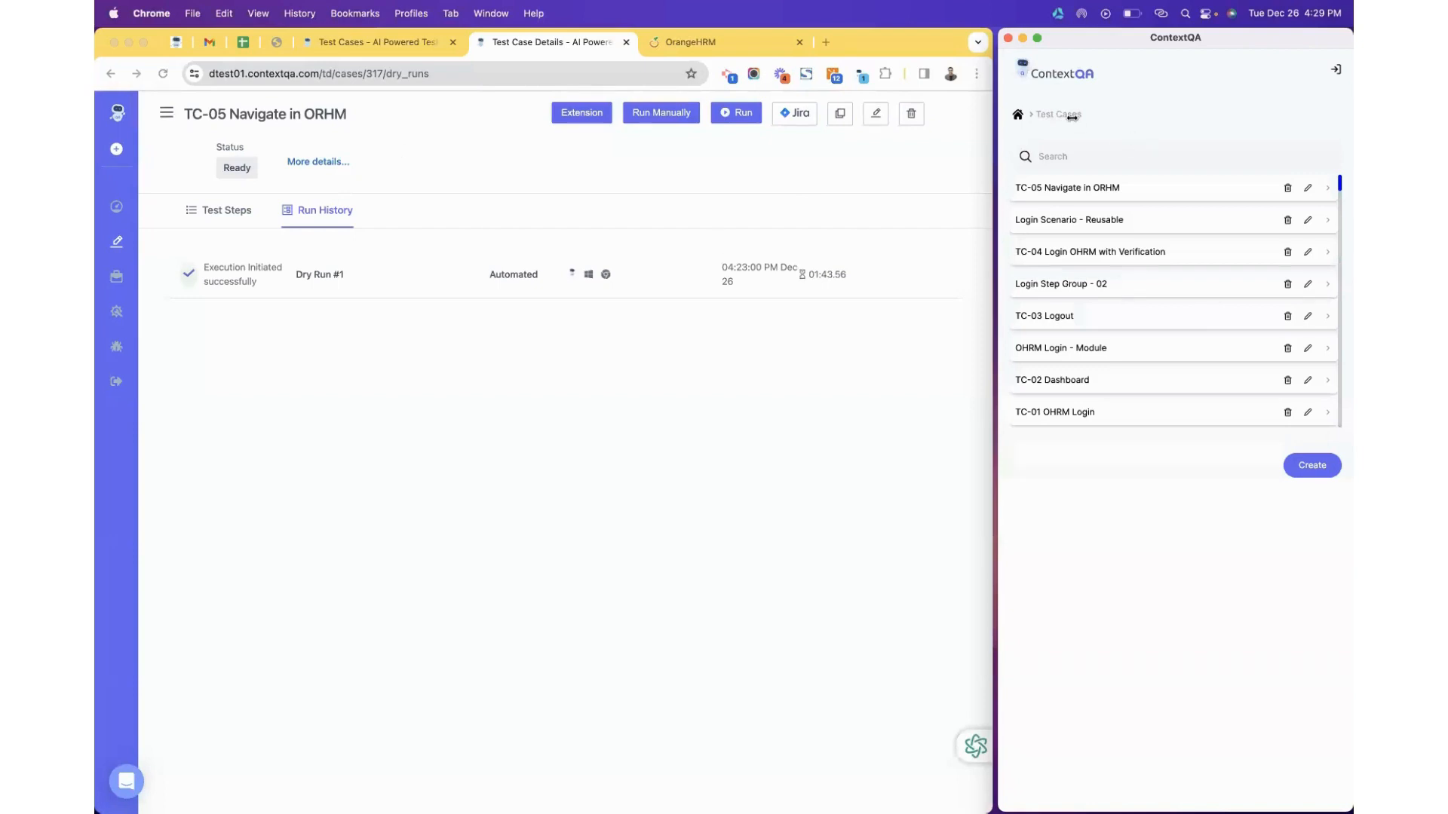
pyautogui.click(980, 115)
pyautogui.moveTo(993, 117); pyautogui.dragTo(1344, 119)
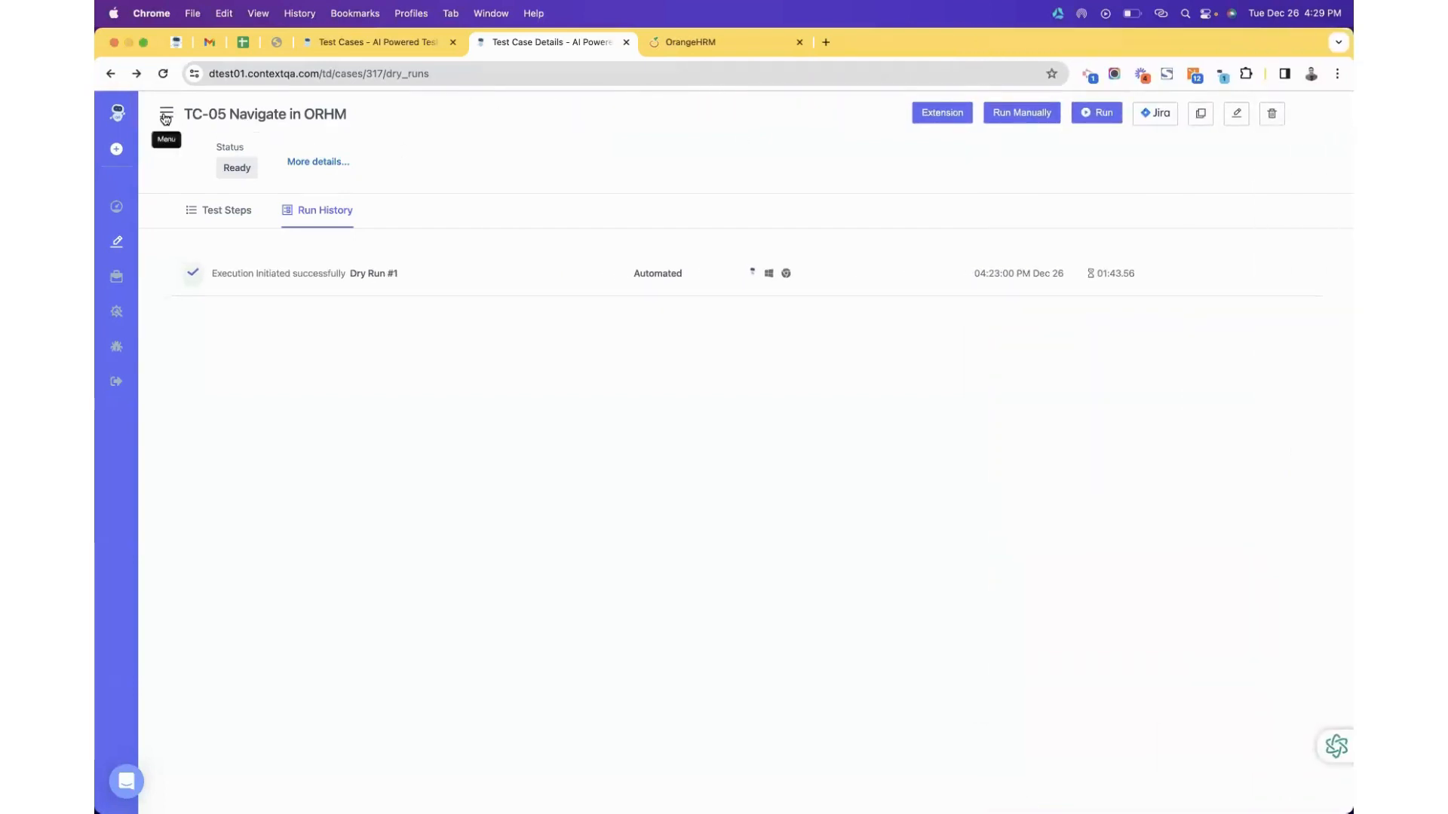
# Create a new test case from the dashboard named 'Test Case - Demo - Facebook'.
pyautogui.click(119, 114)
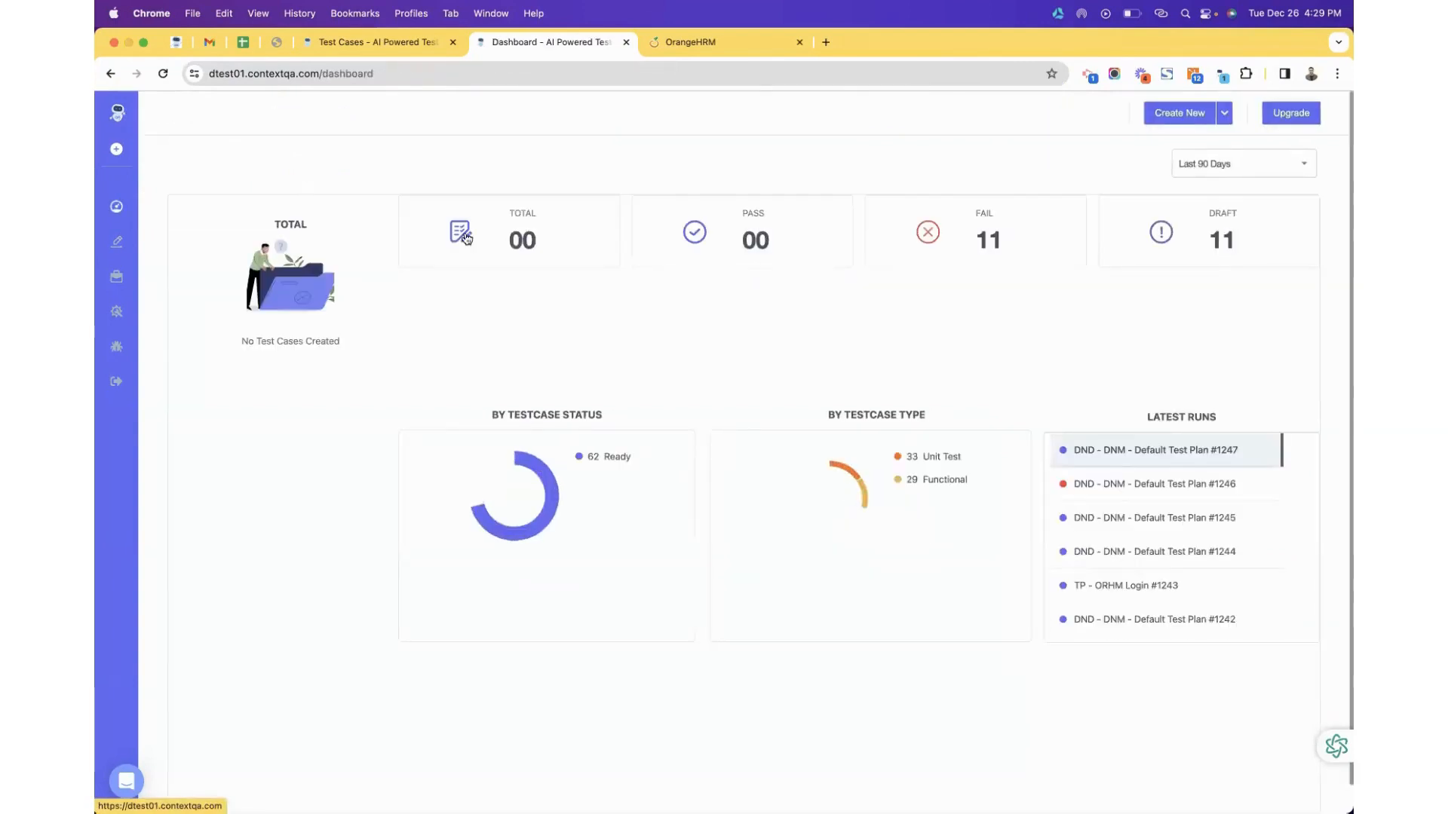
pyautogui.click(1150, 114)
pyautogui.click(1145, 172)
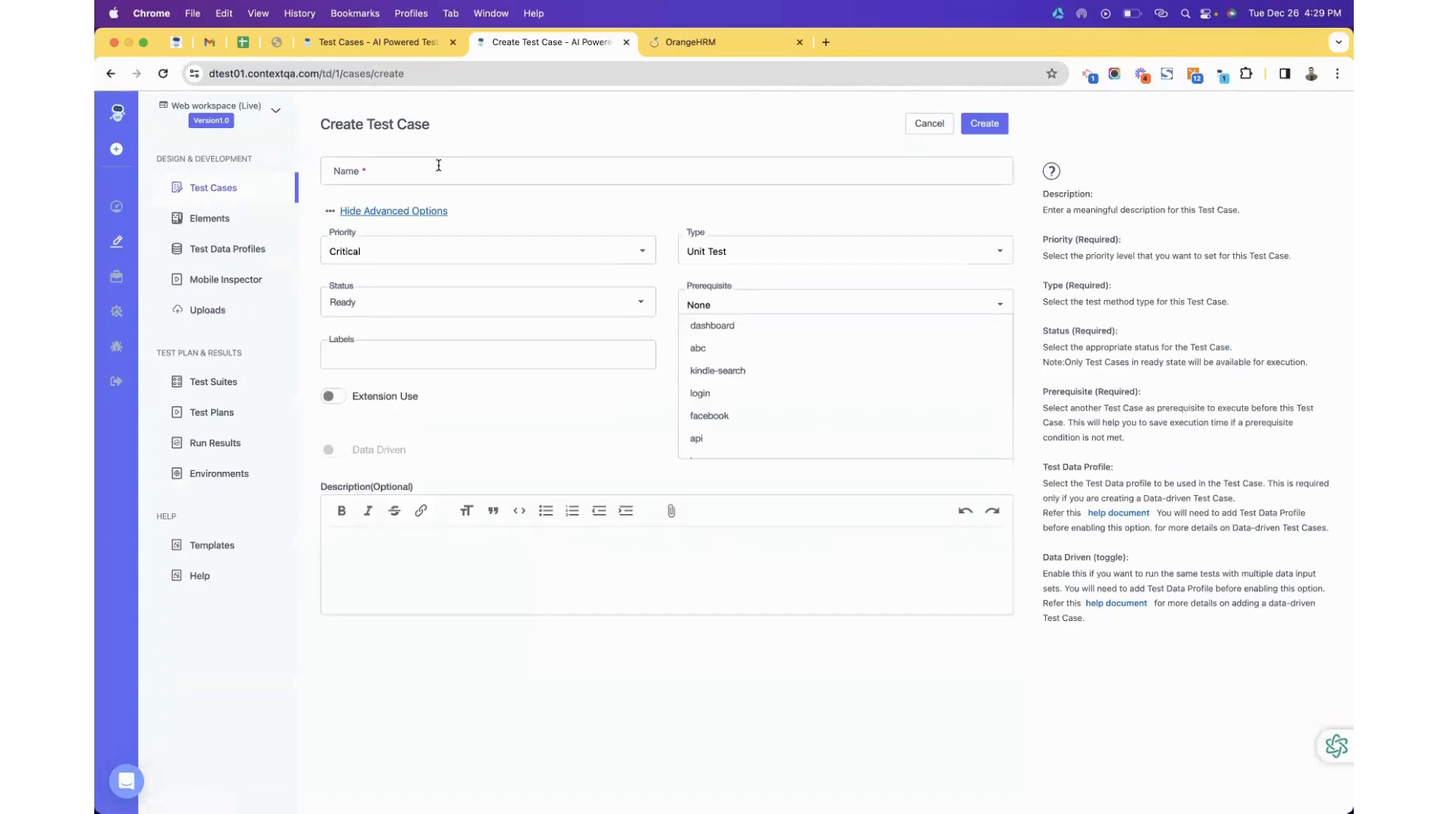
pyautogui.click(438, 166)
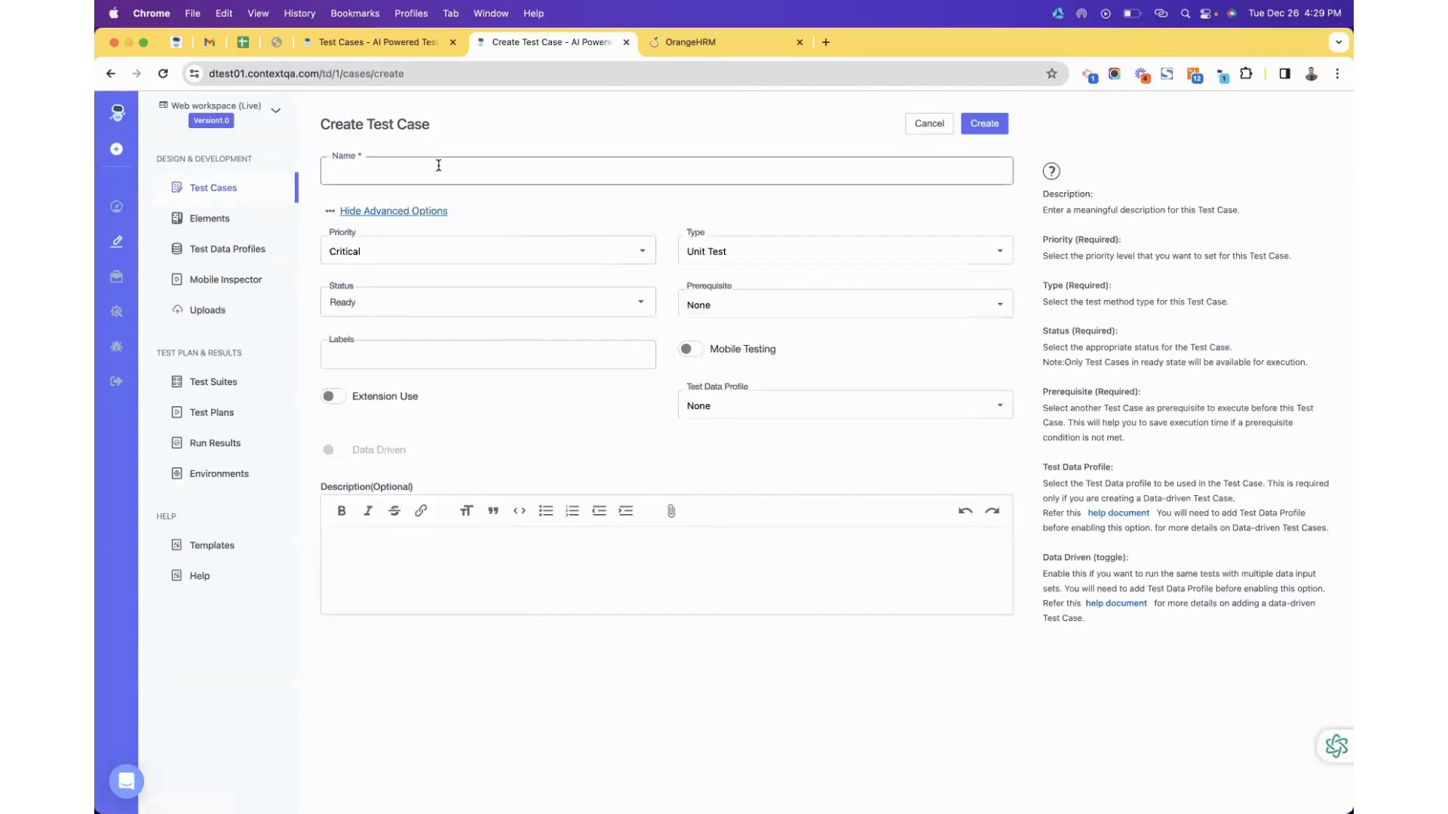
pyautogui.write('Test C')
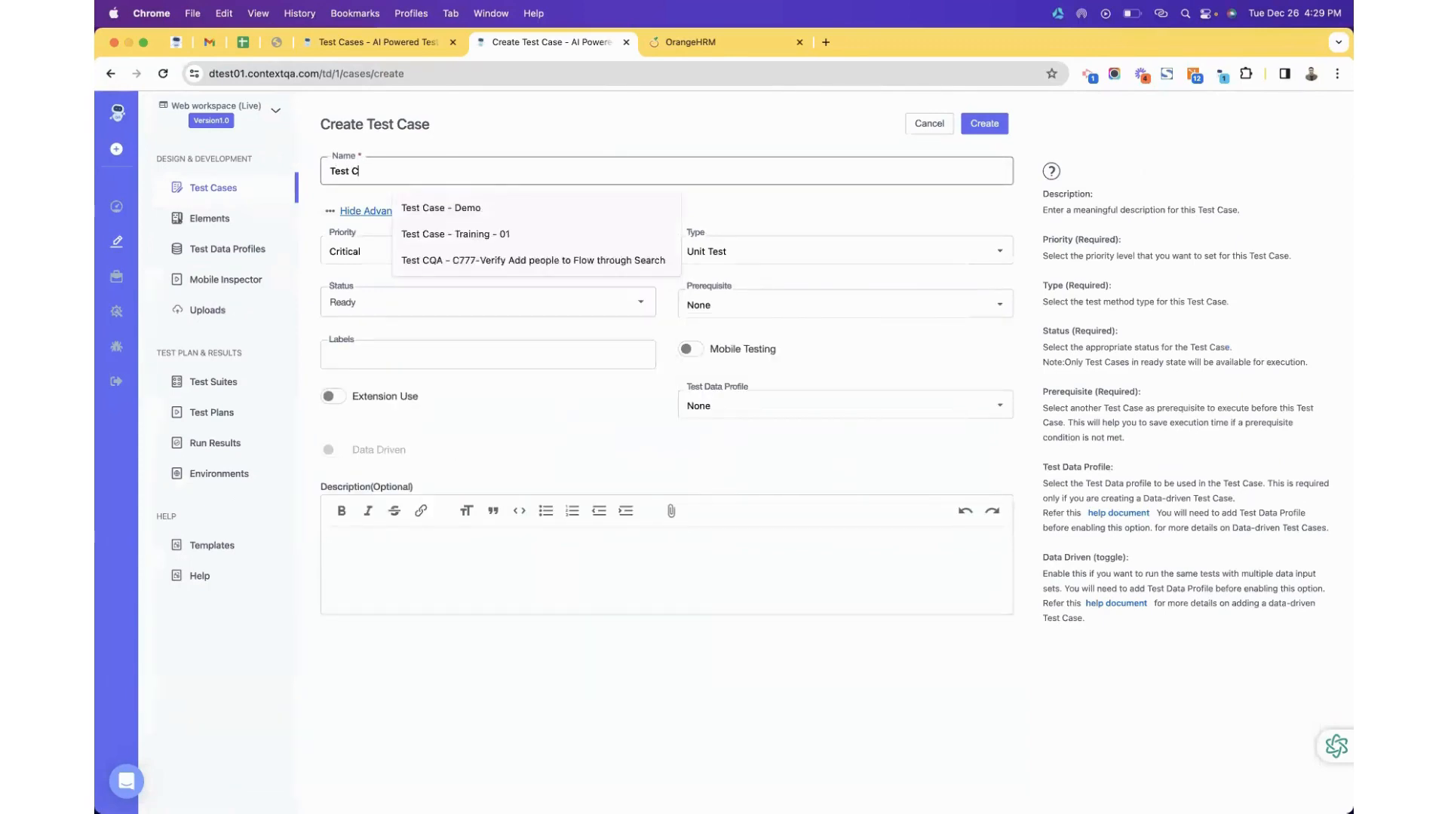
pyautogui.write('ase - Demo - Facebook')
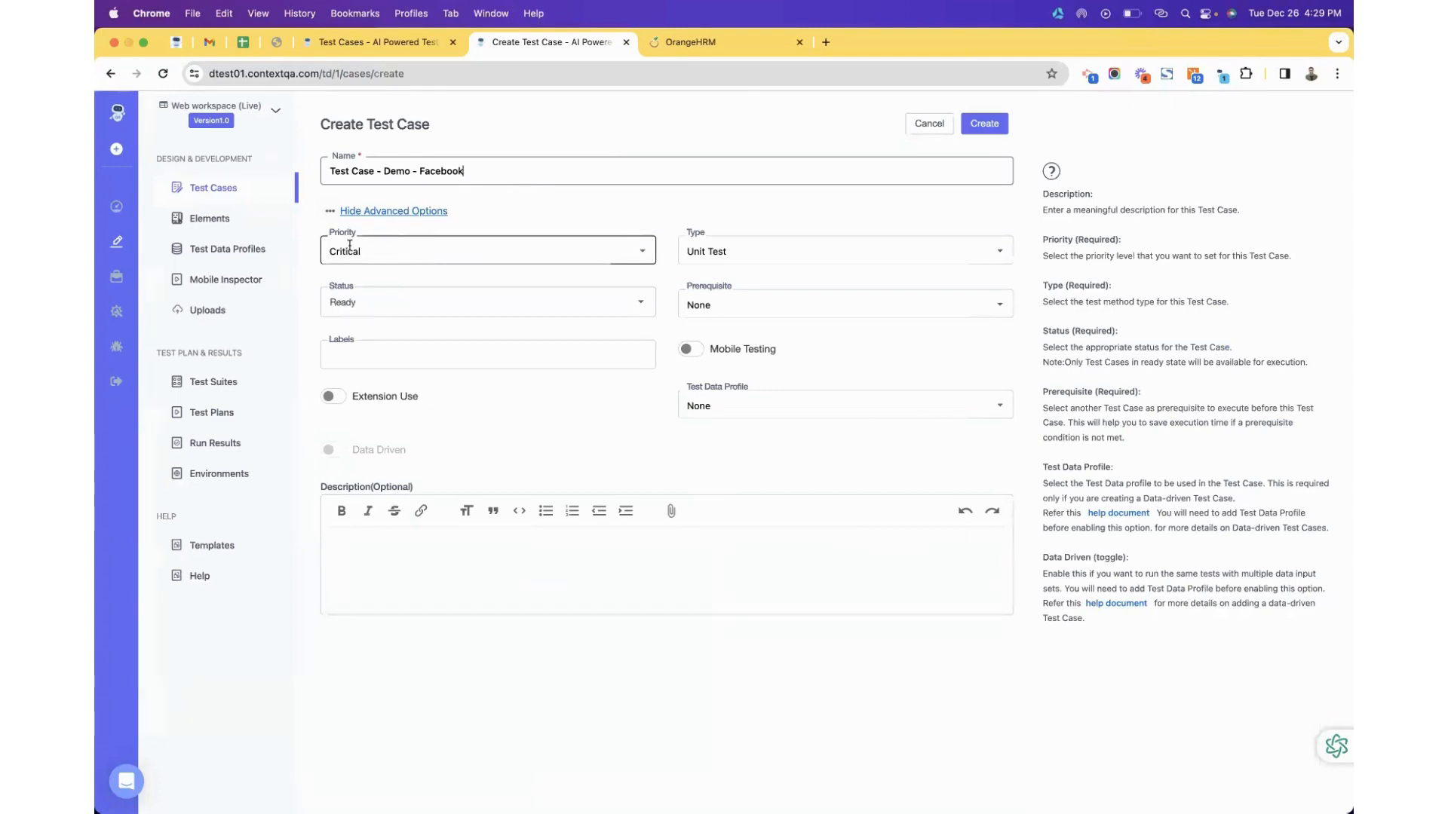
# Set priority to Major and type to Functional, leaving the prerequisite as None.
pyautogui.click(447, 254)
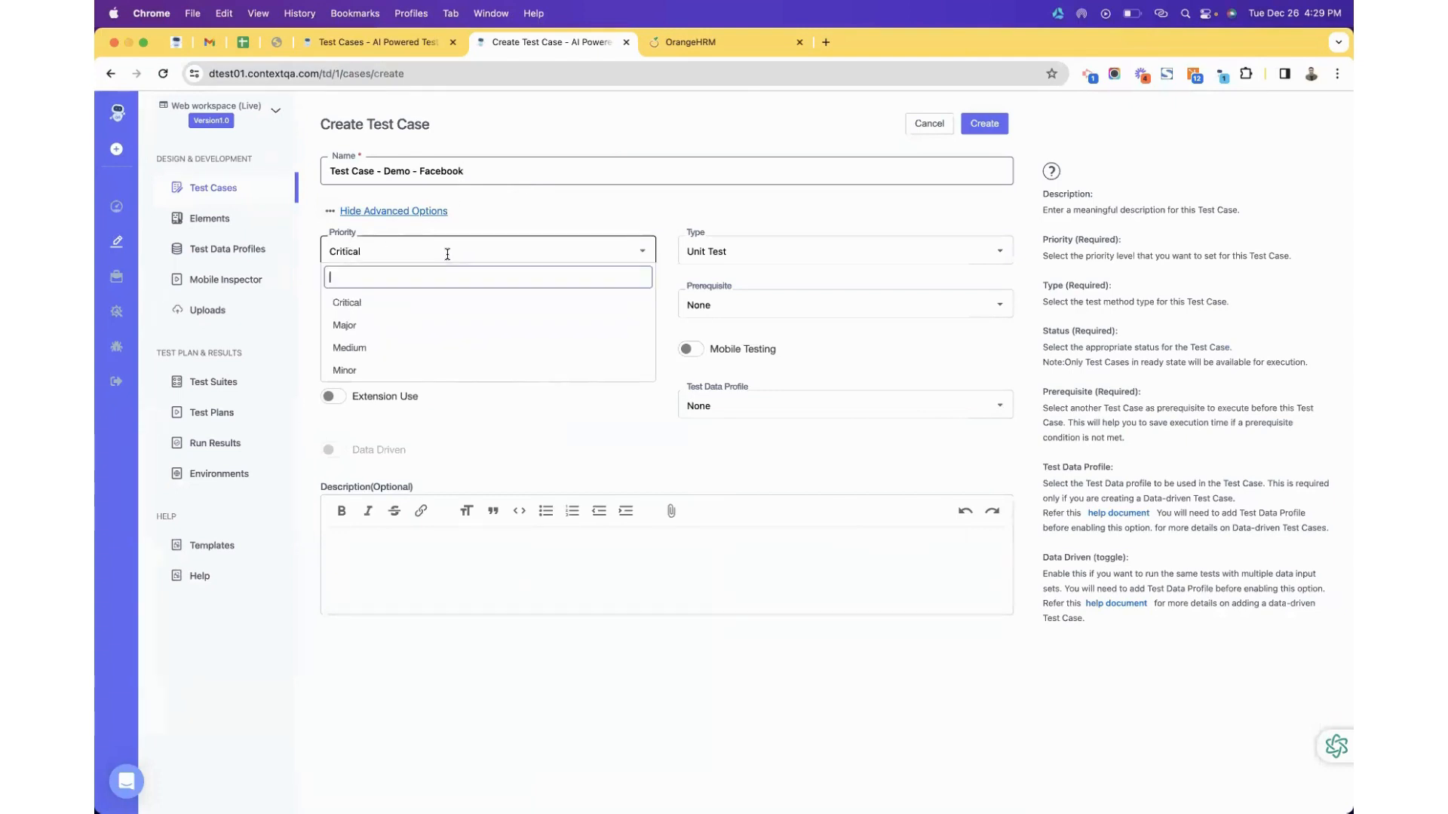
pyautogui.click(415, 335)
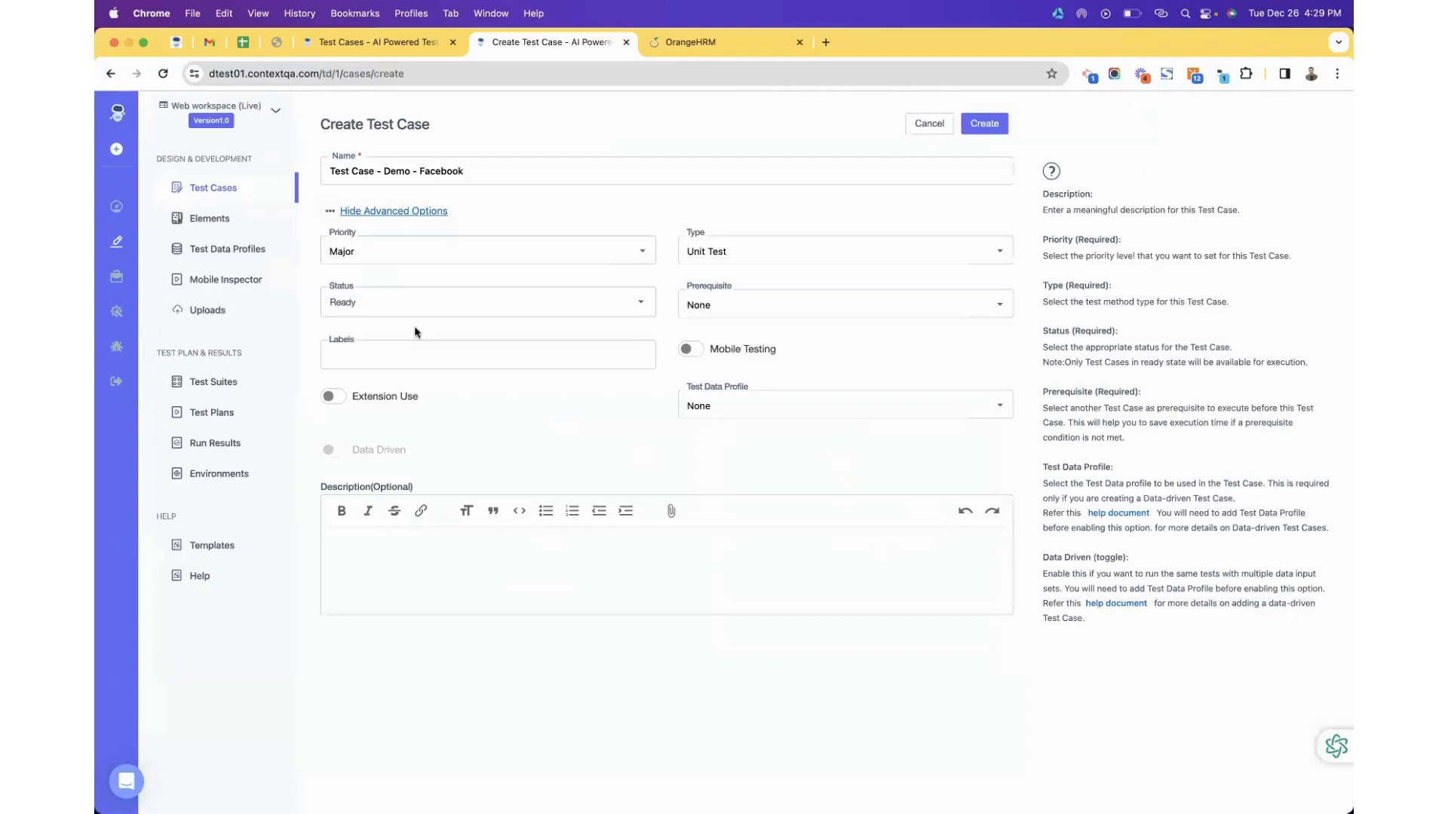
pyautogui.click(753, 251)
pyautogui.click(737, 348)
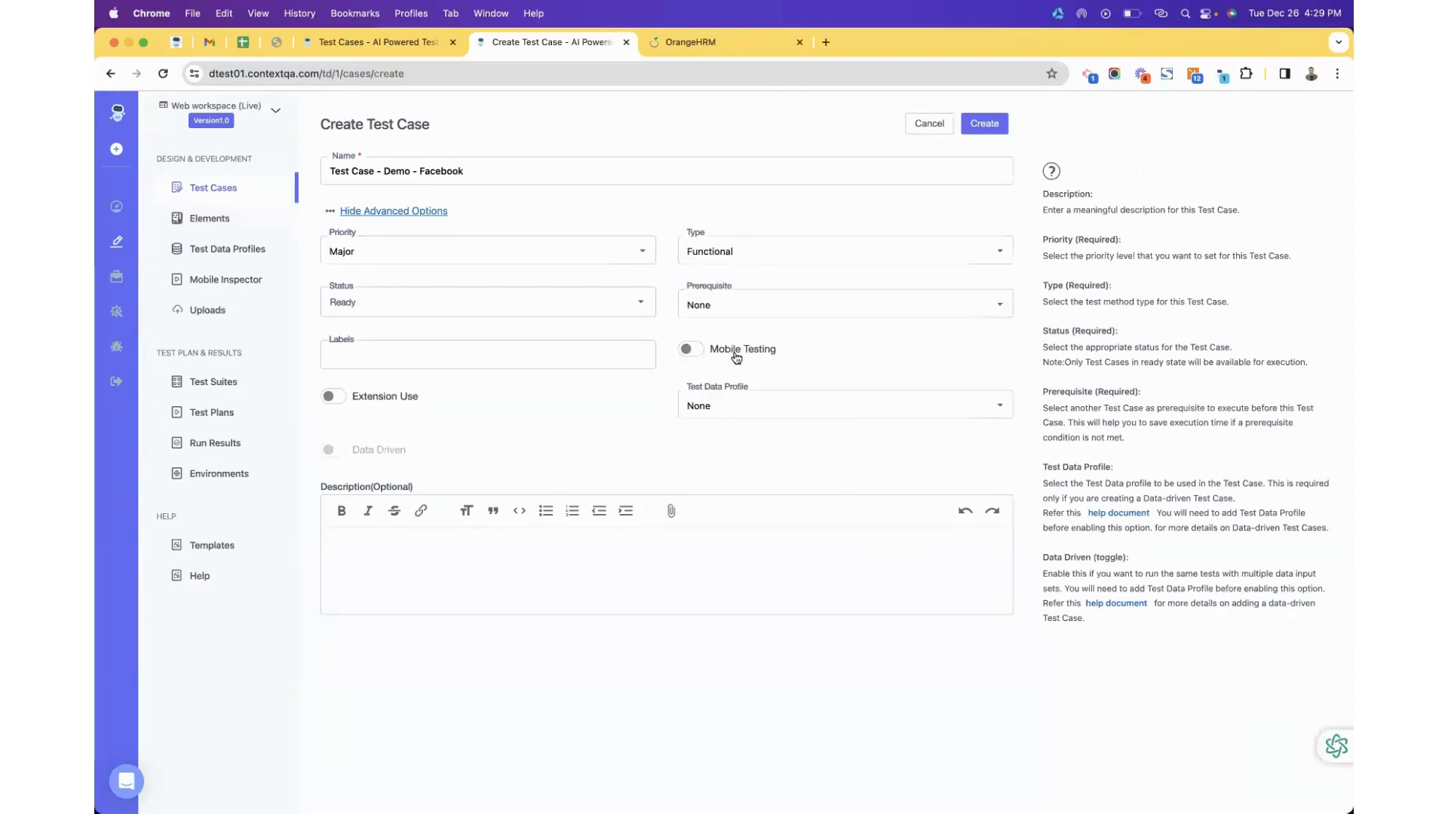
pyautogui.click(757, 253)
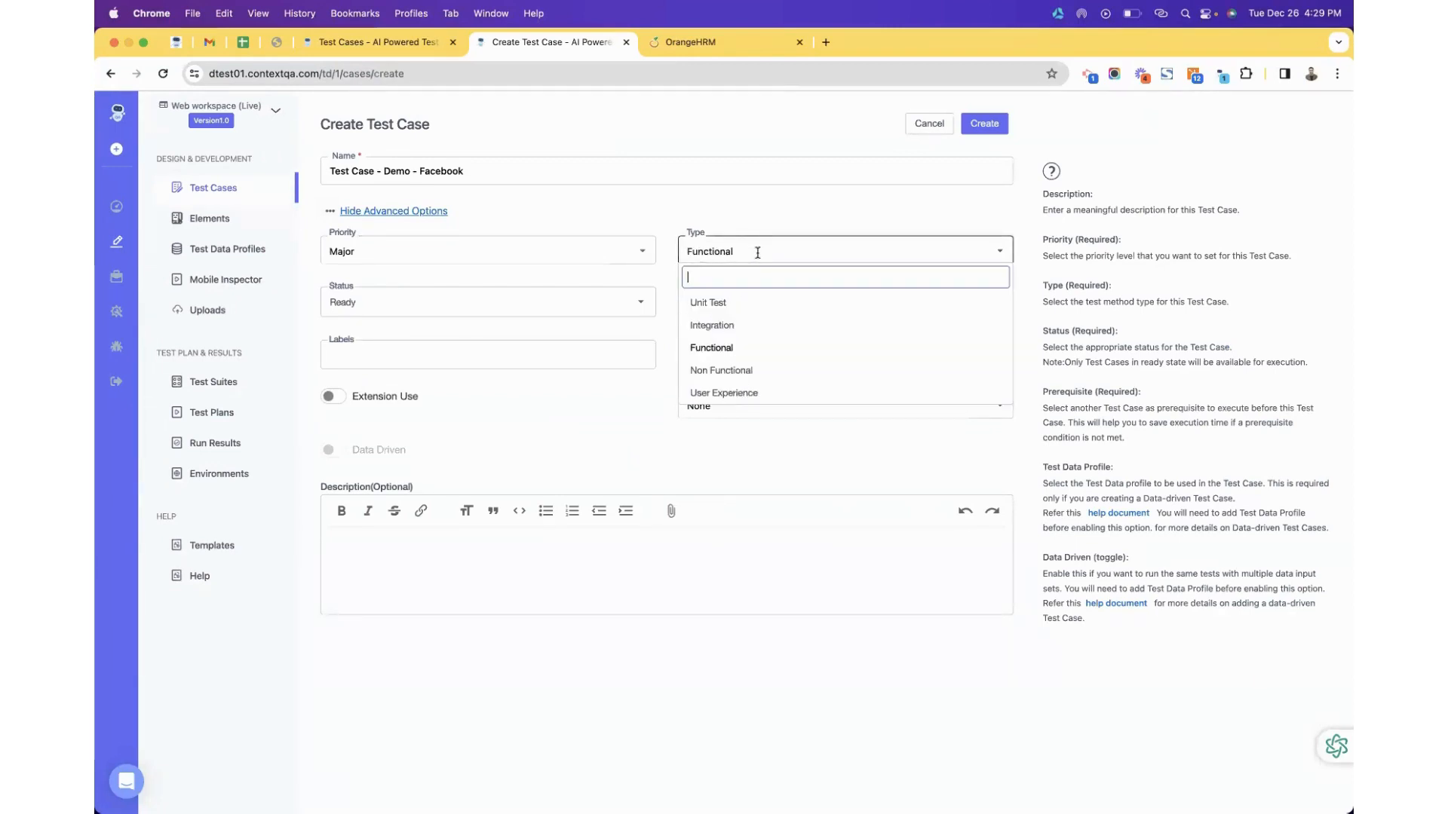
pyautogui.click(753, 348)
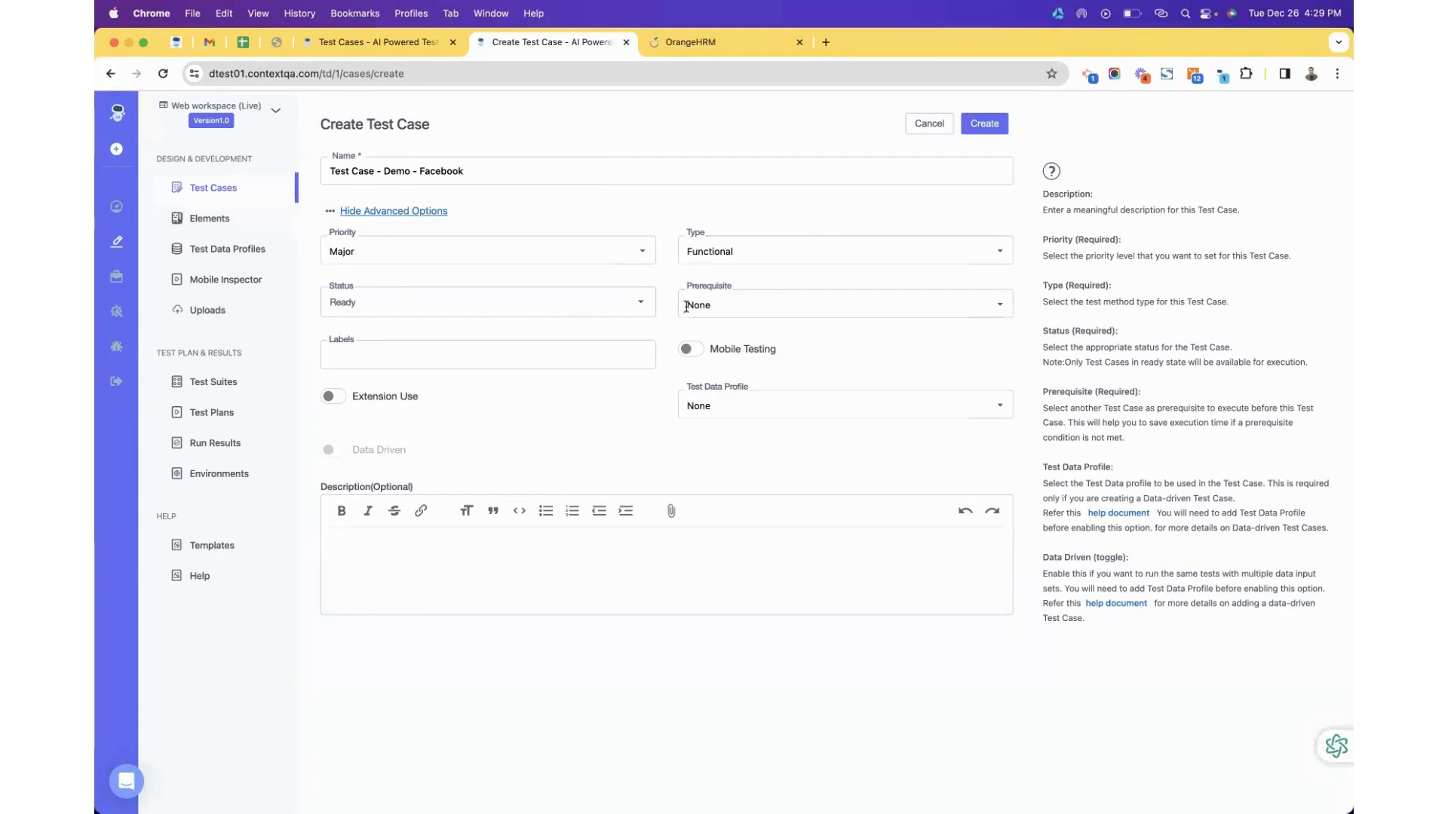
pyautogui.click(718, 304)
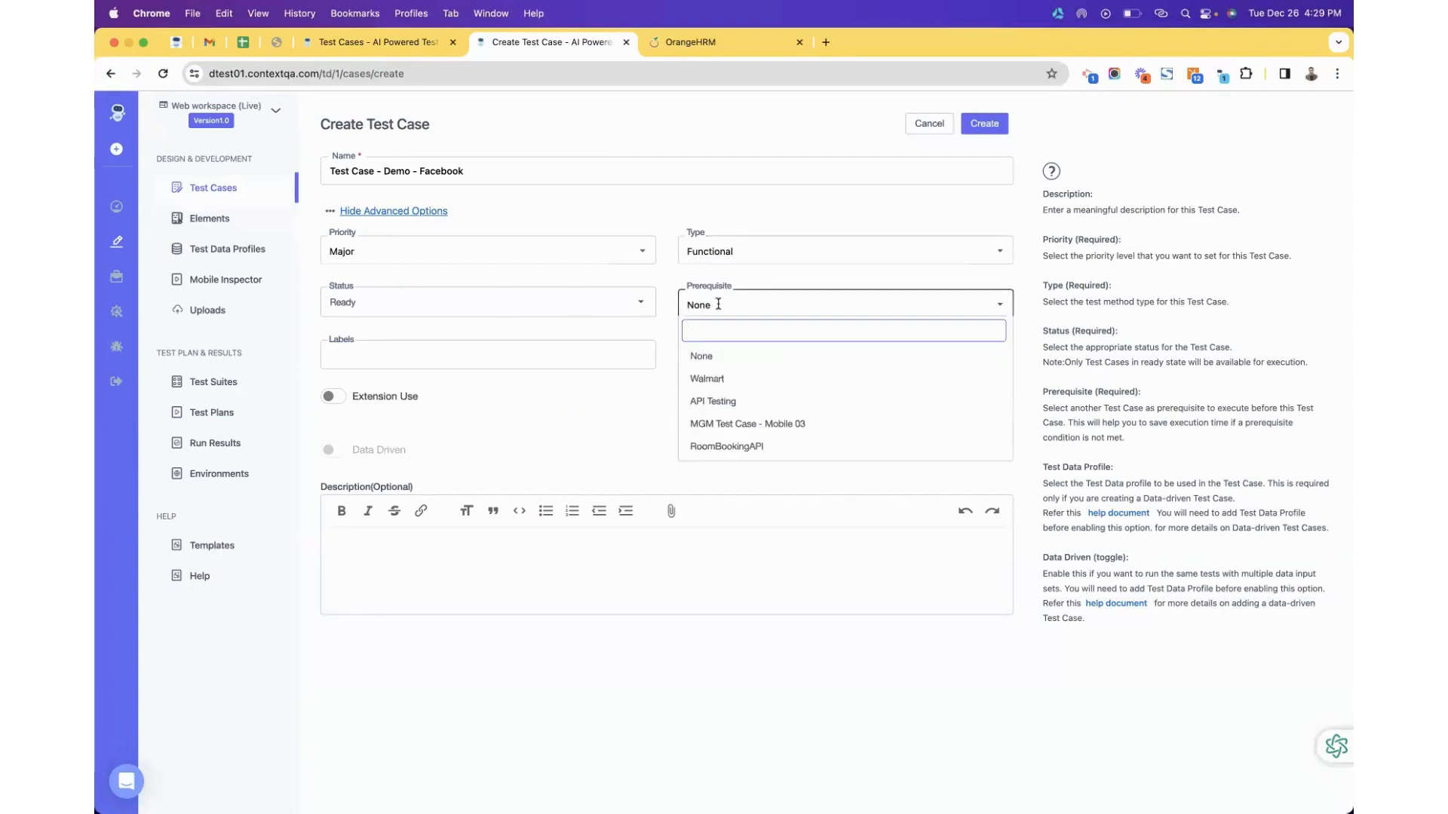
pyautogui.scroll(-10, 753, 407)
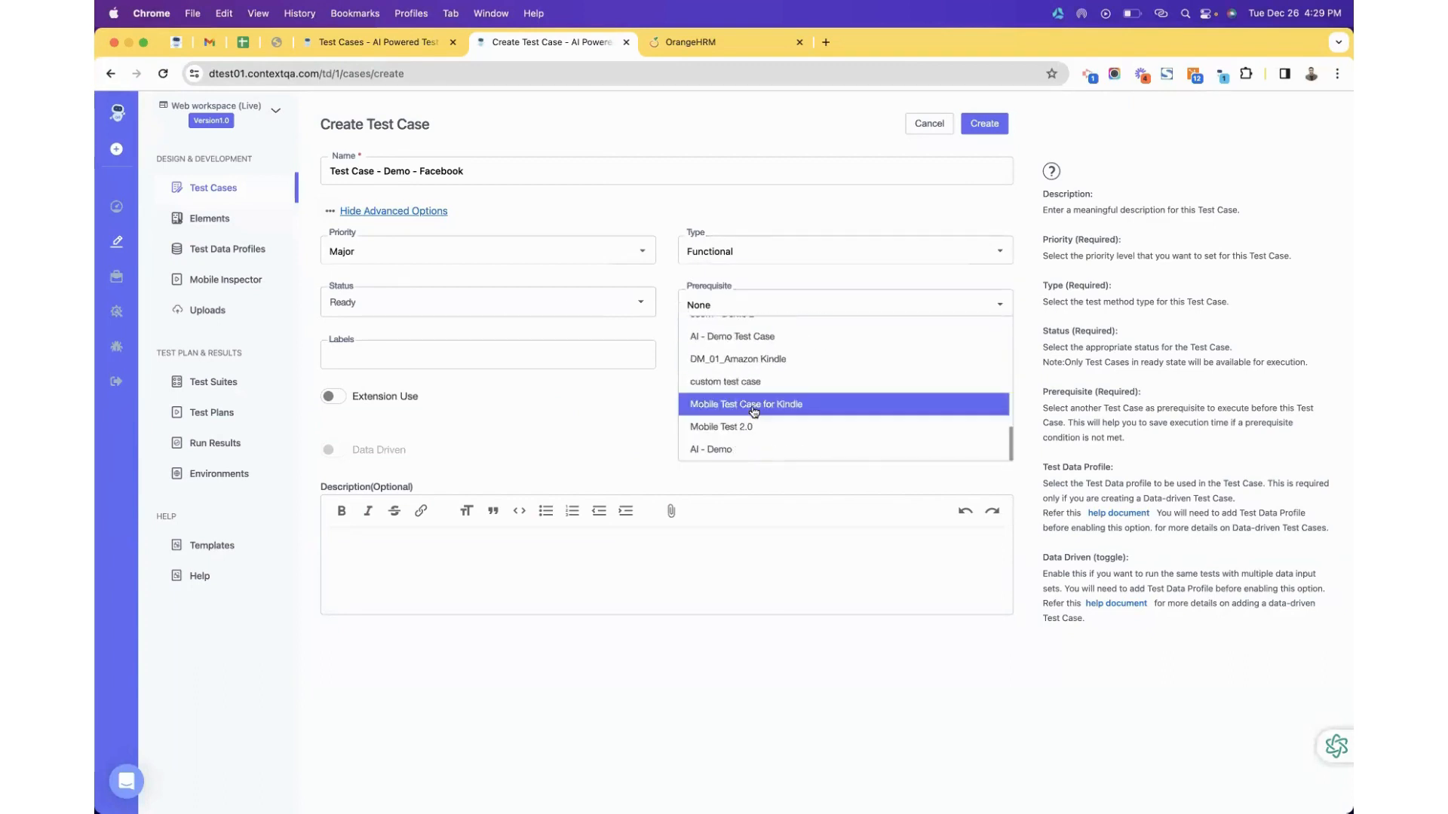
pyautogui.click(612, 447)
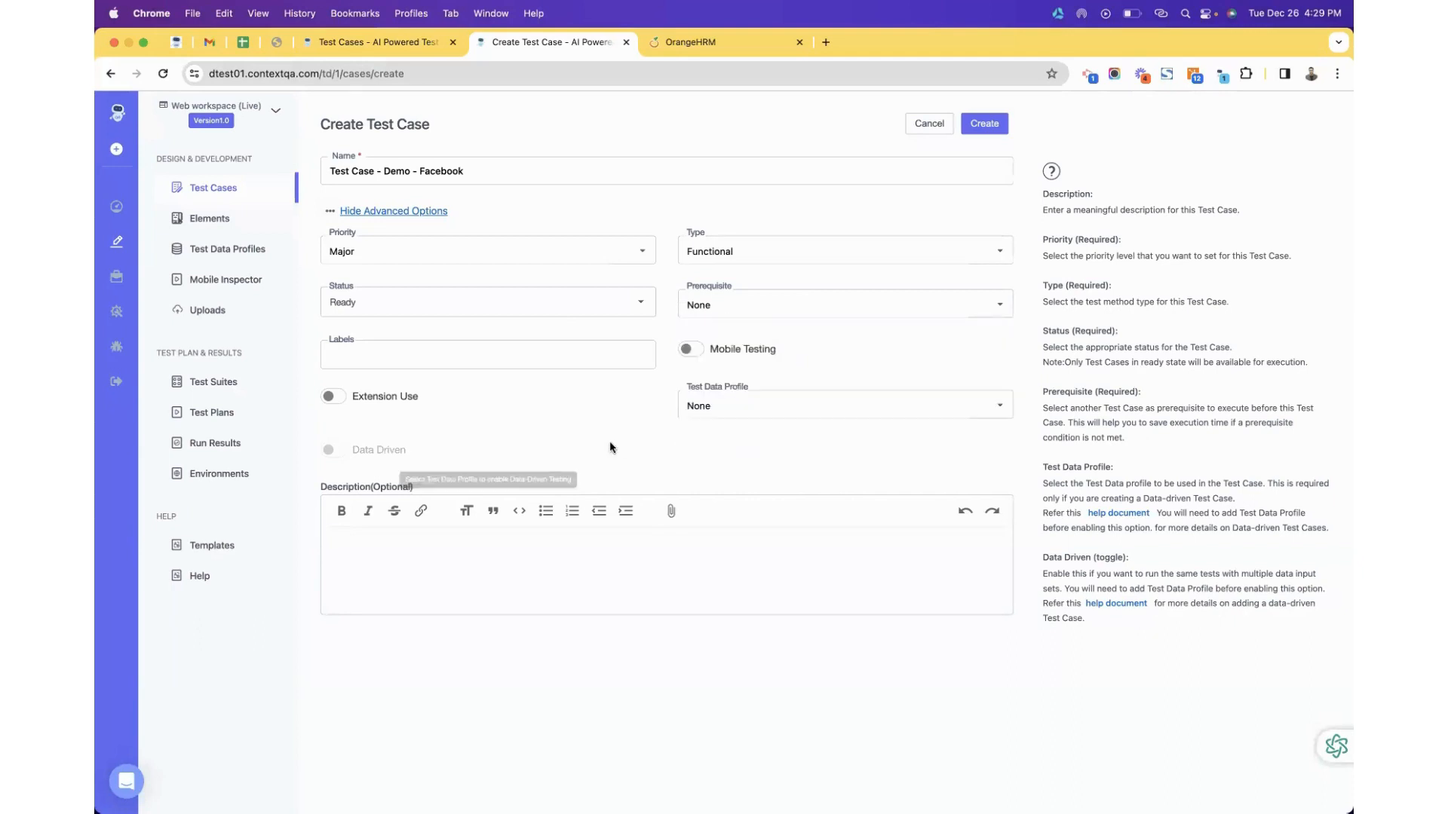
# Add the login label, switch on mobile testing, and move to the description field.
pyautogui.click(522, 362)
pyautogui.write('login')
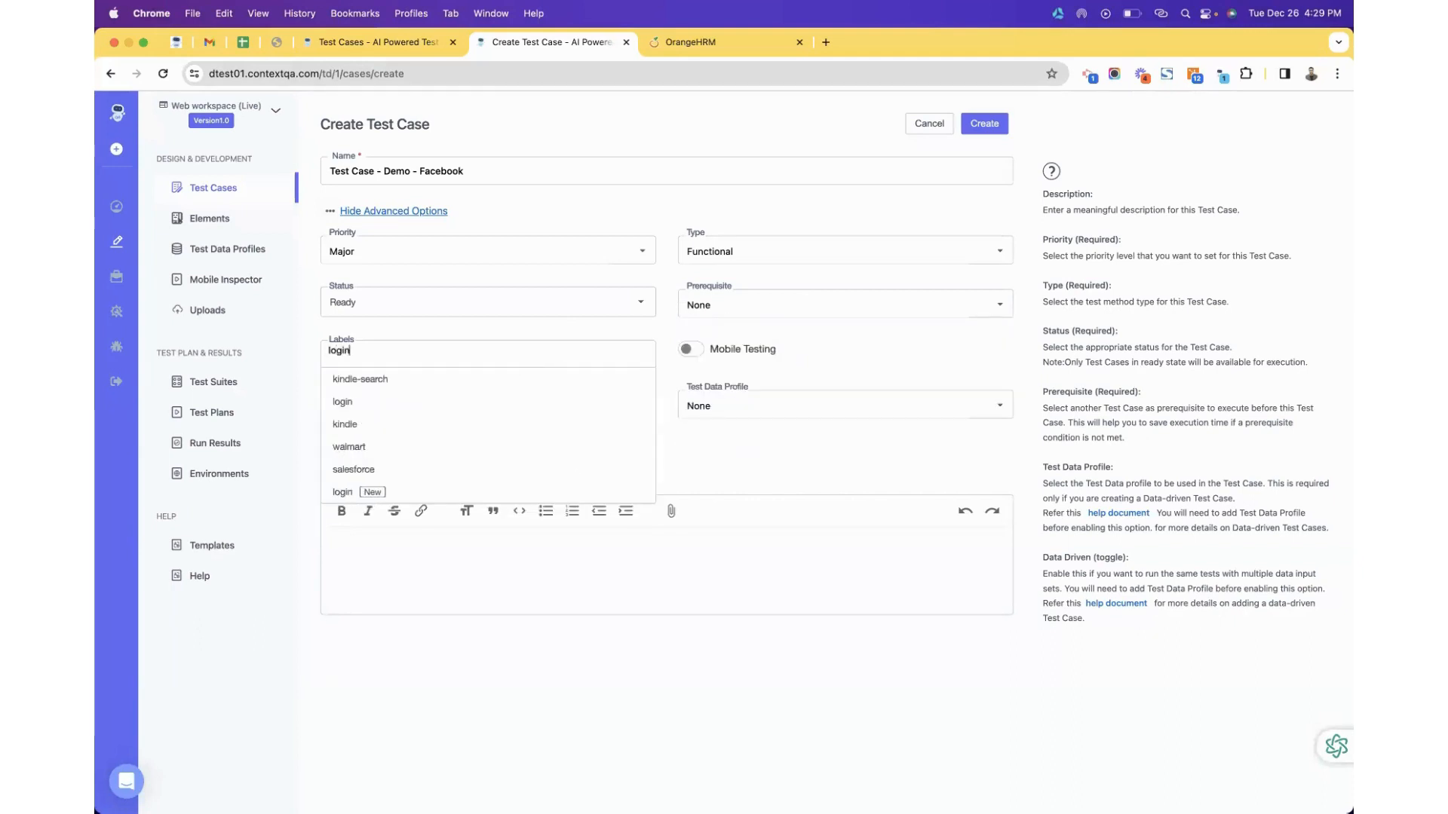
pyautogui.click(487, 377)
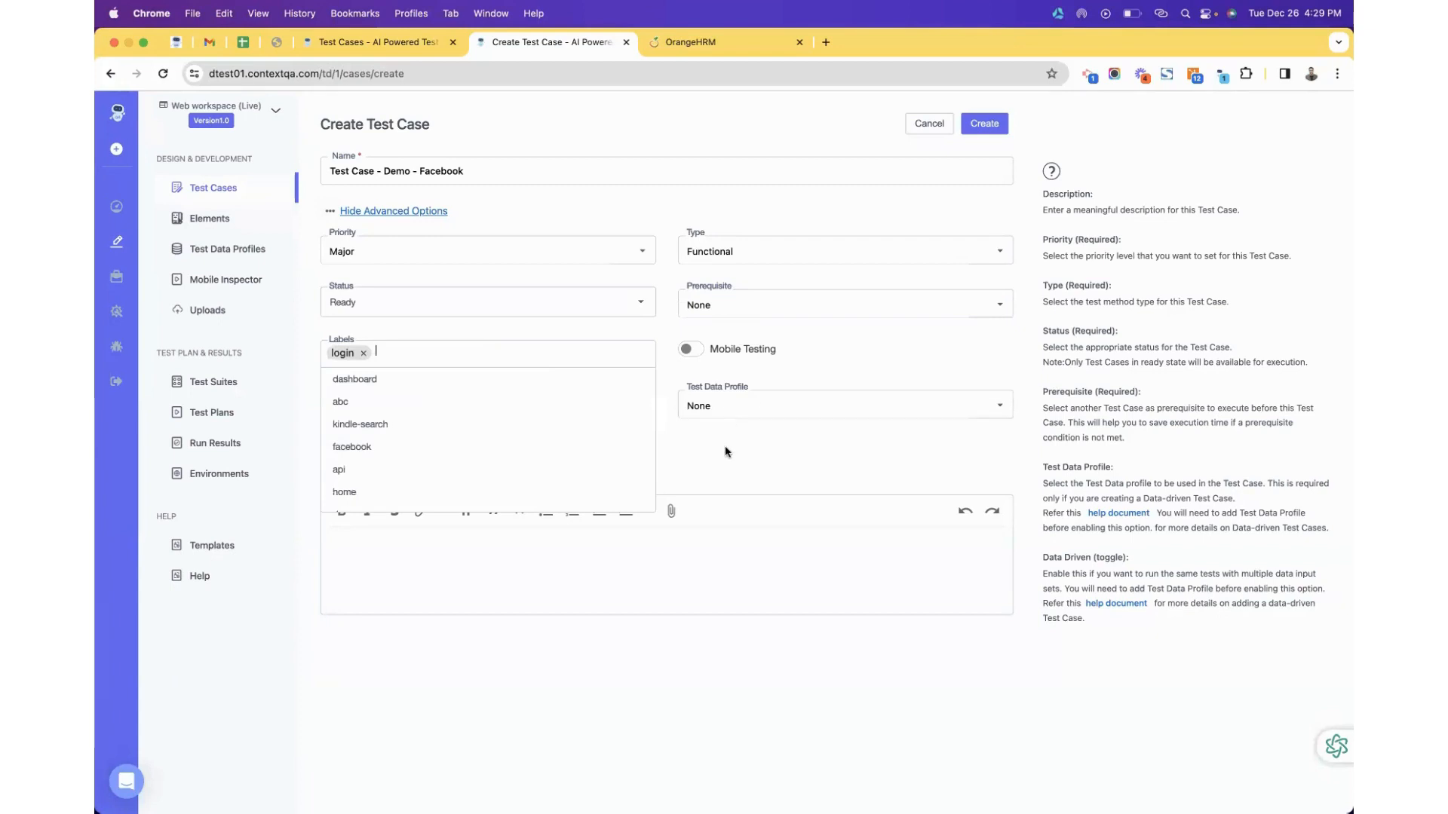
pyautogui.click(727, 452)
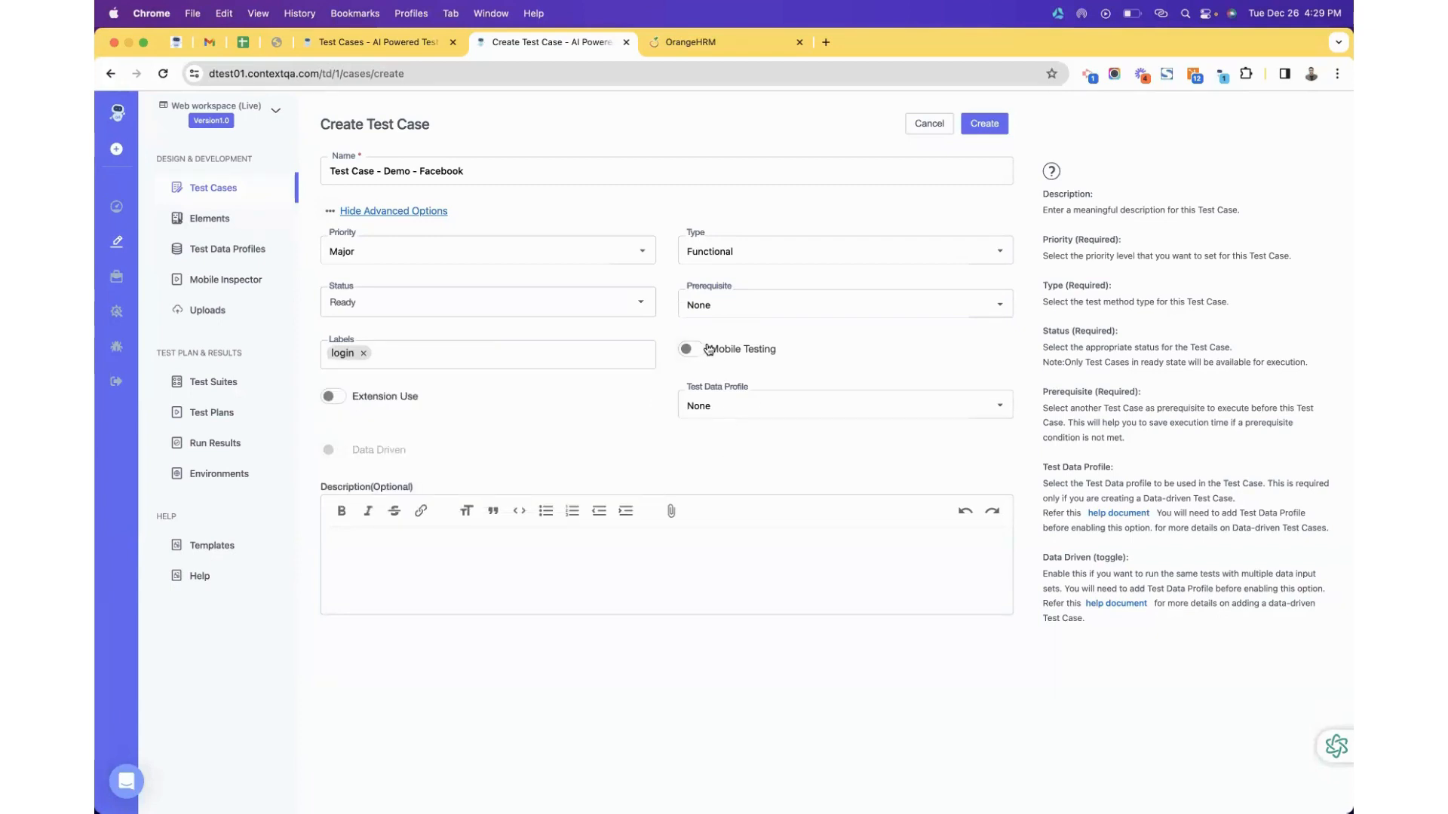
pyautogui.click(697, 352)
pyautogui.click(504, 558)
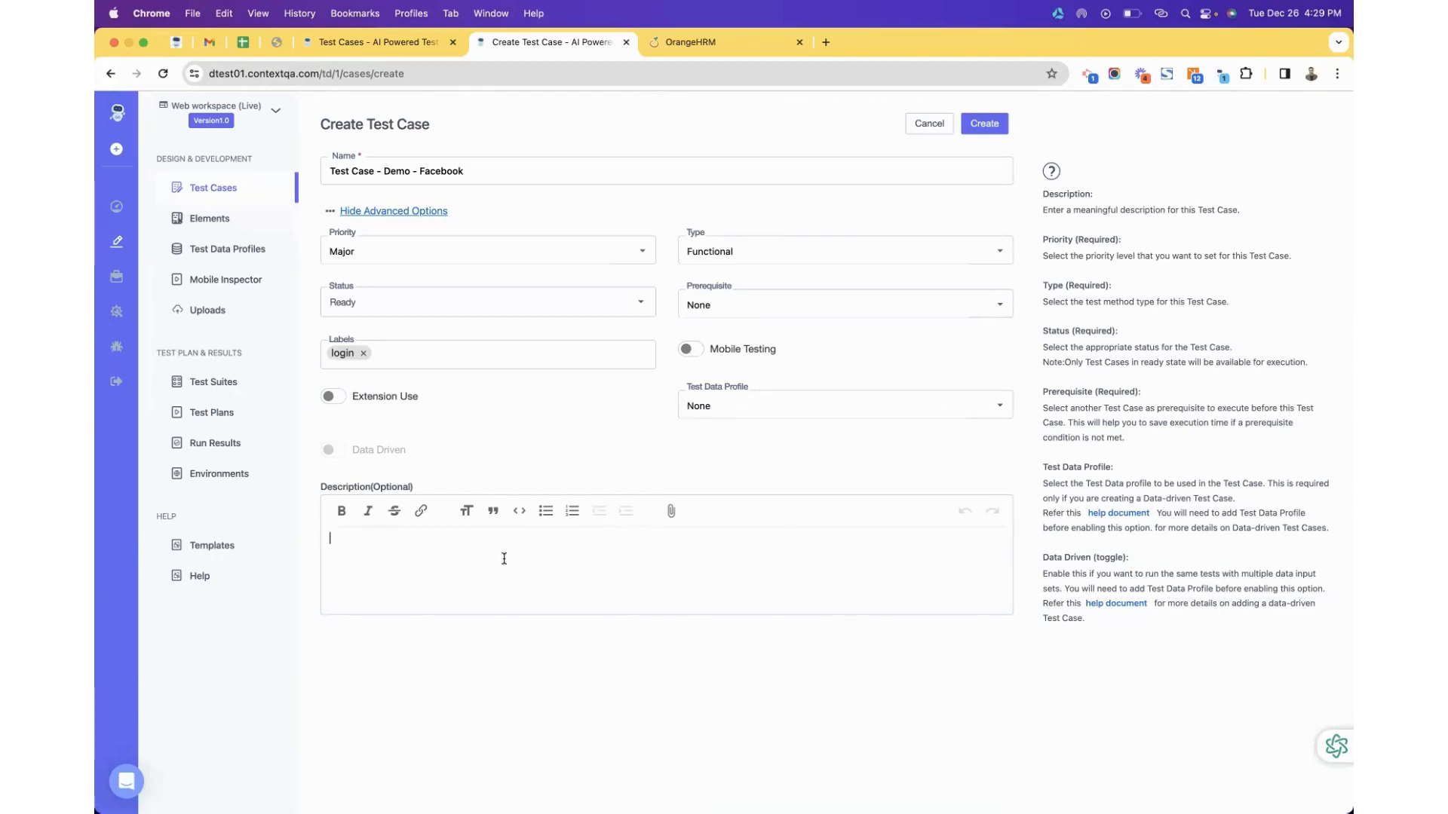
# Copy the OrangeHRM login page URL from its browser tab.
pyautogui.click(690, 43)
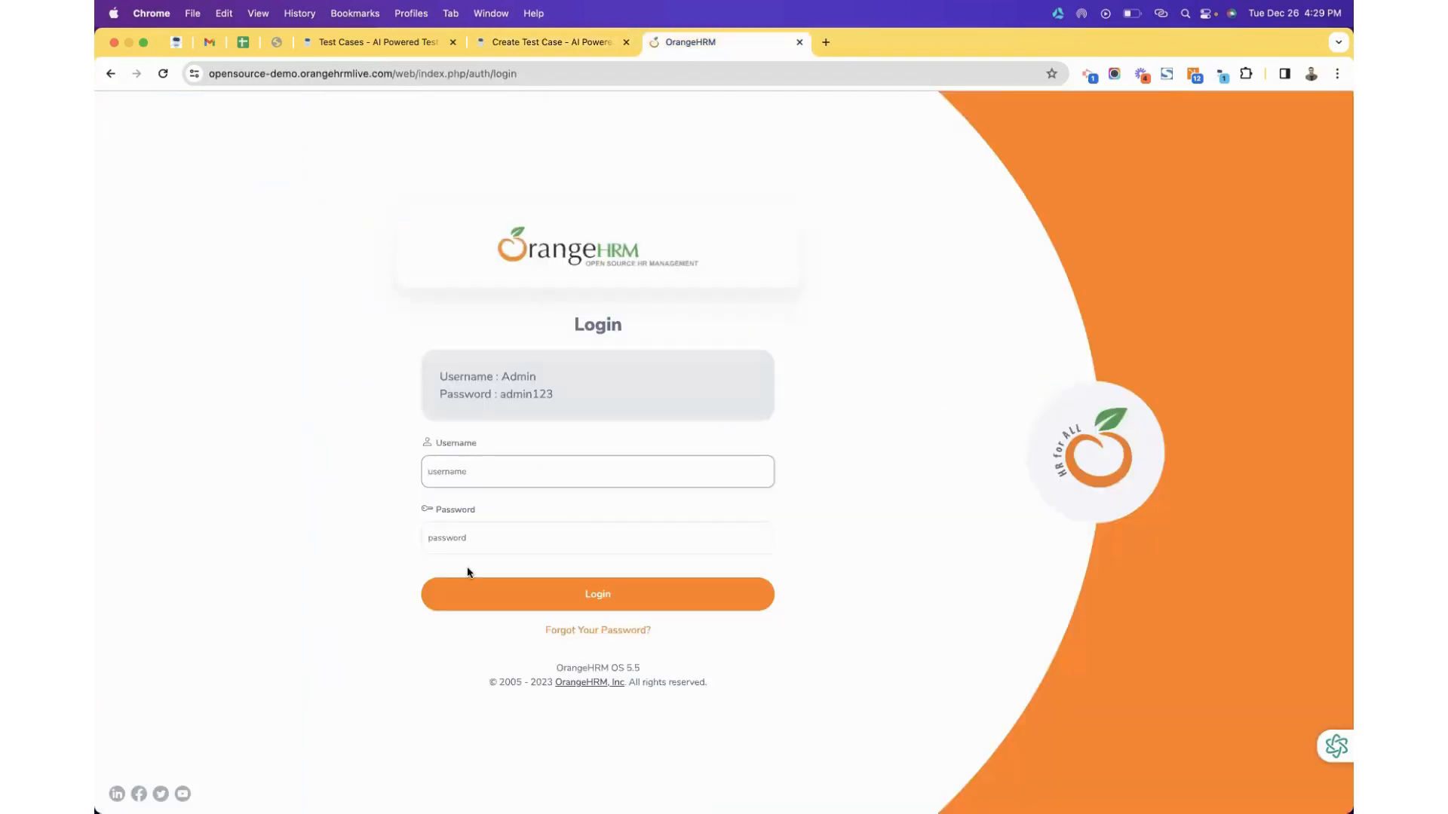
pyautogui.click(422, 72)
pyautogui.press('super+c')
pyautogui.click(541, 42)
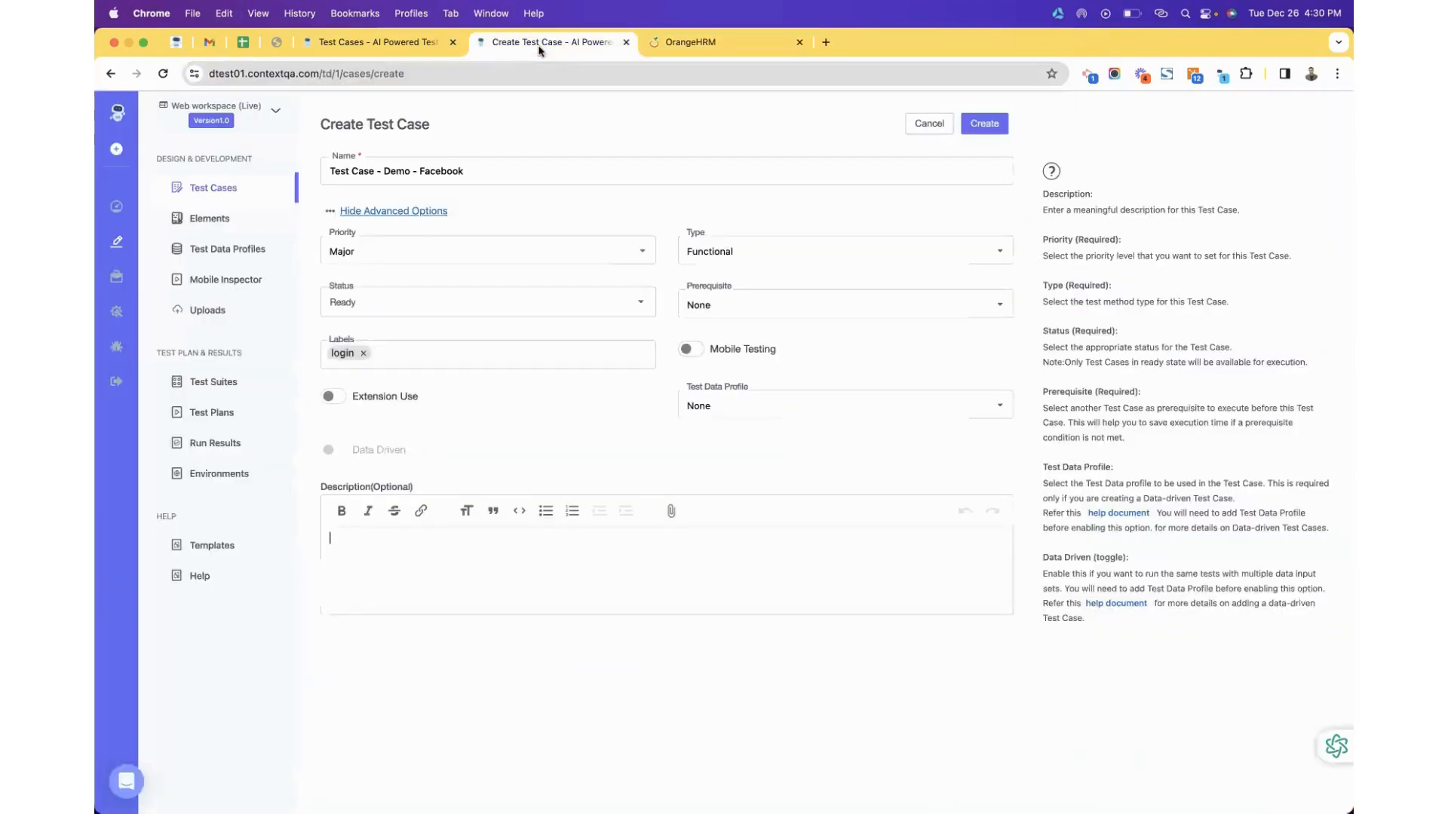
# Rename the test case from Facebook to 'Test Case - Demo - ORHM - Parameter' and create it.
pyautogui.doubleClick(443, 168)
pyautogui.write('ORHM - Parameter')
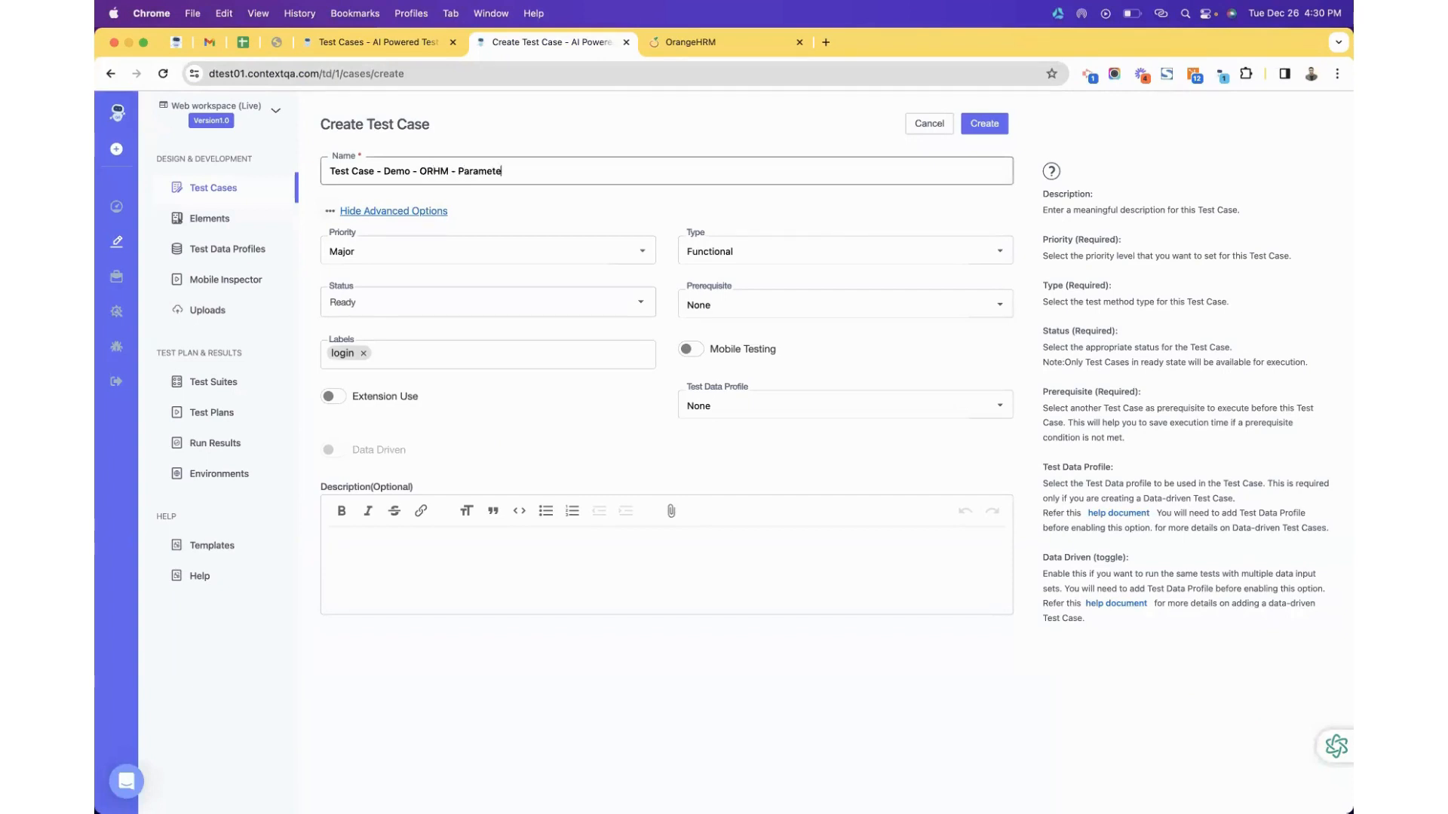
pyautogui.click(987, 131)
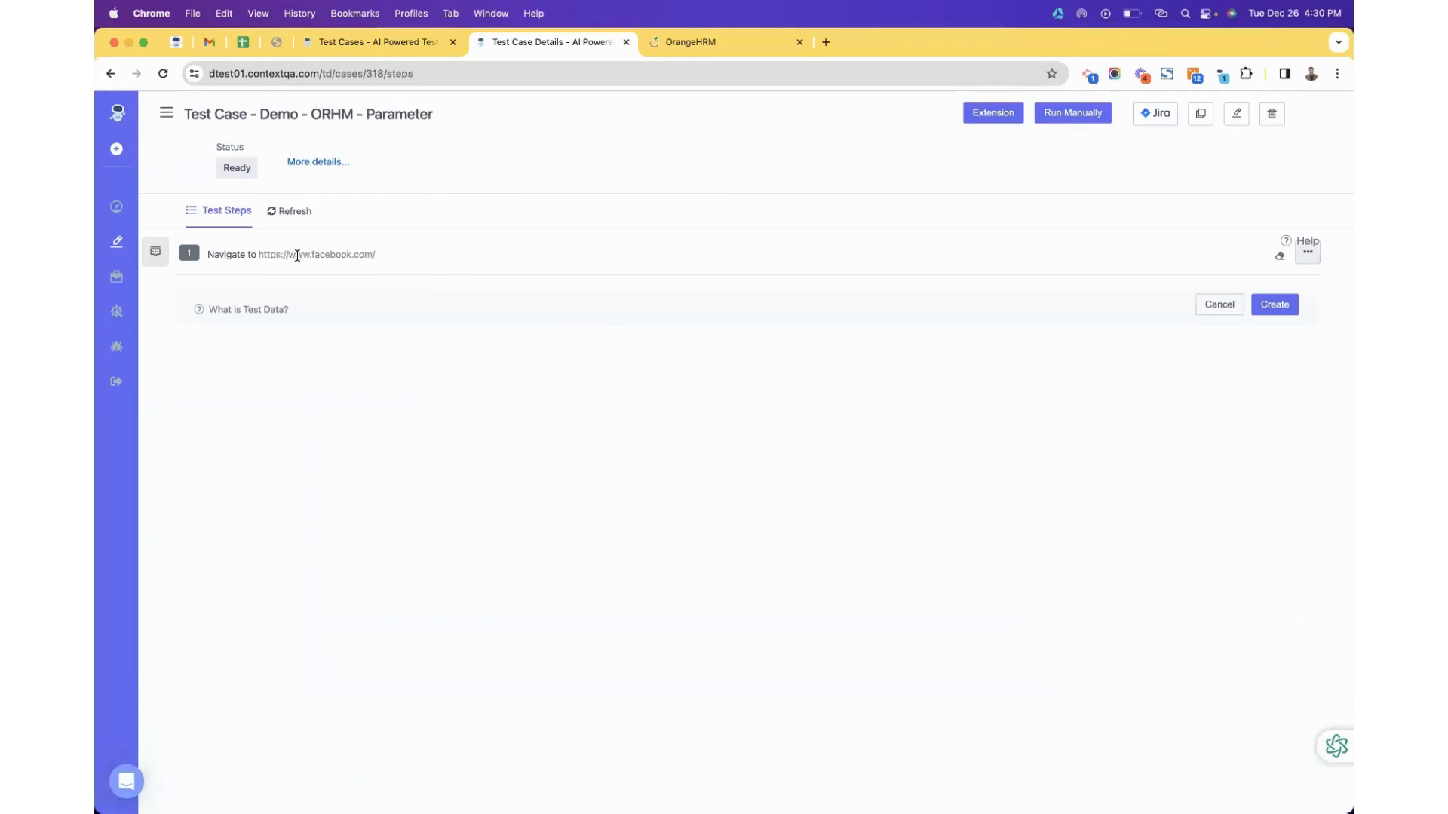
# Save a Navigate step to the pasted OrangeHRM login URL, then reveal the extension window.
pyautogui.press('super+v')
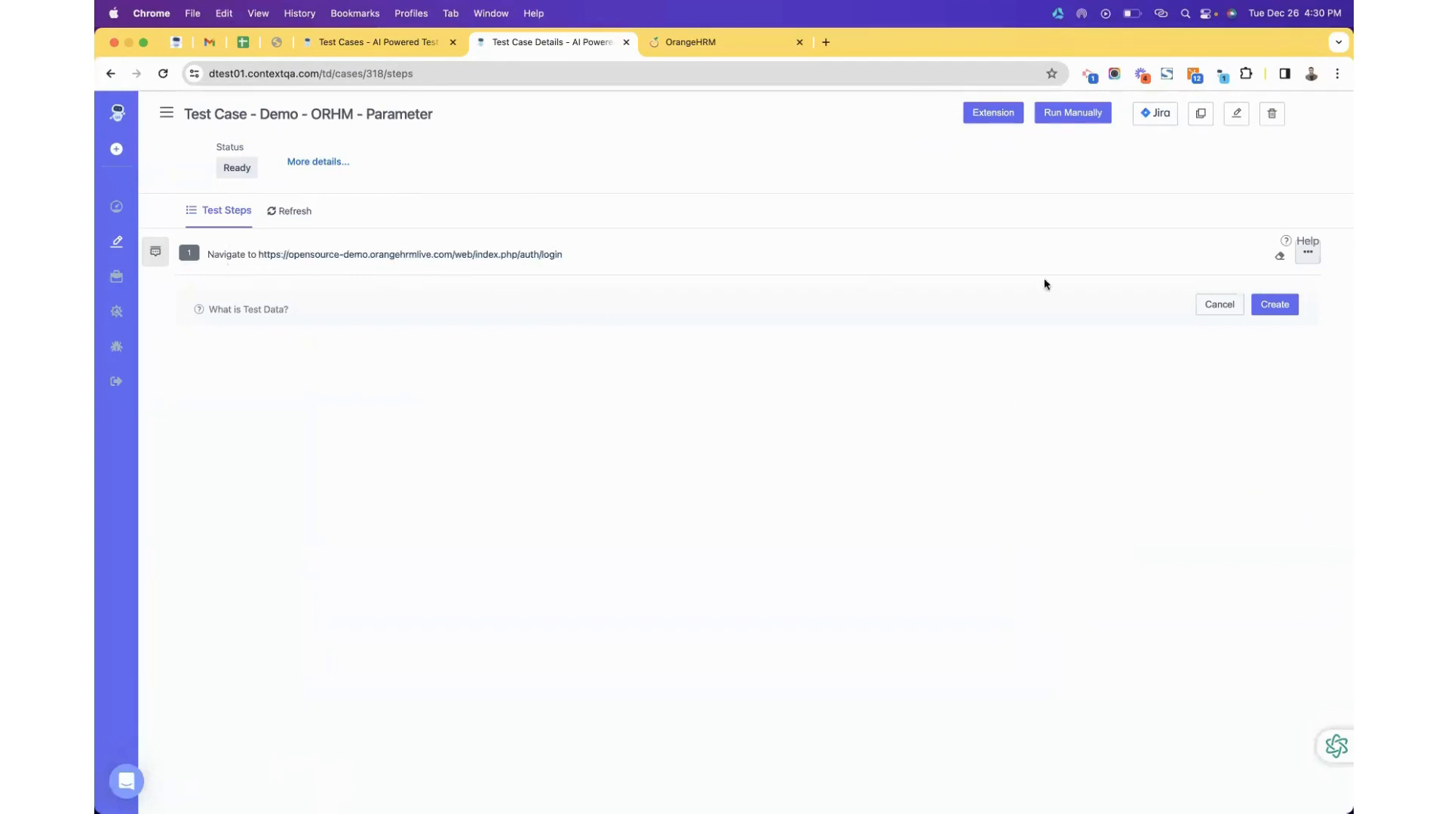
pyautogui.click(1219, 306)
pyautogui.click(469, 254)
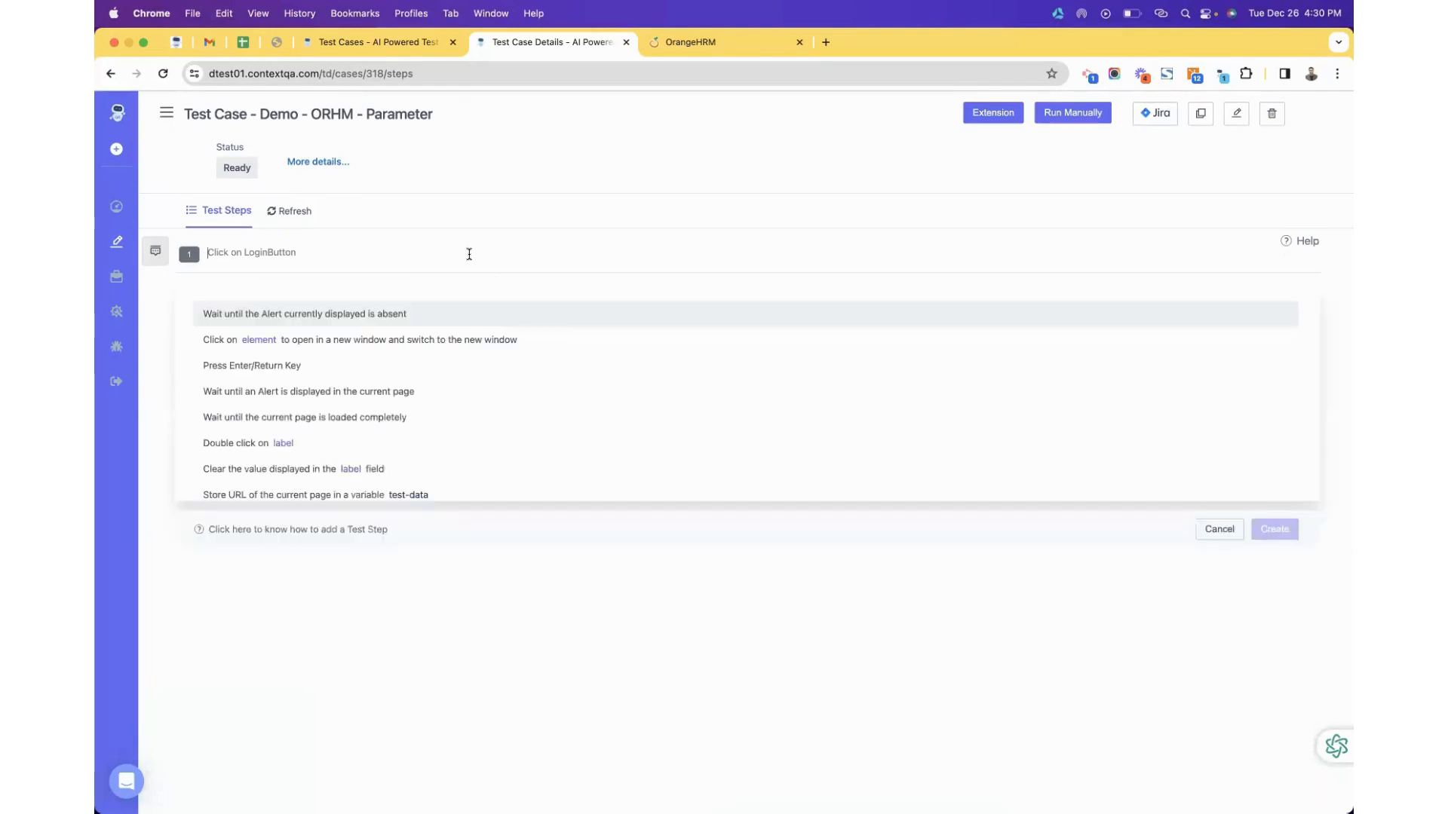
pyautogui.write('navigate to')
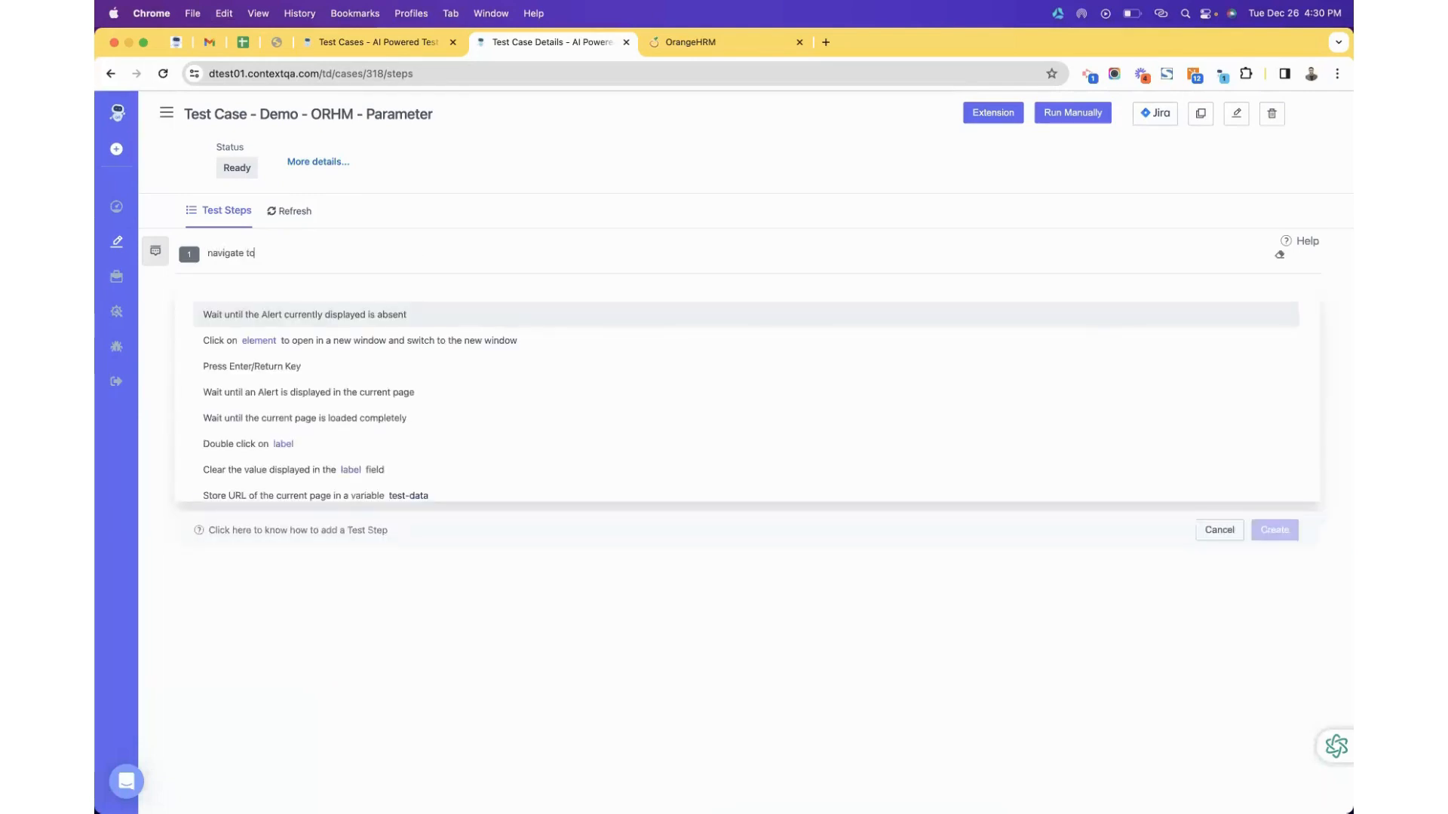
pyautogui.click(417, 314)
pyautogui.press('super+v')
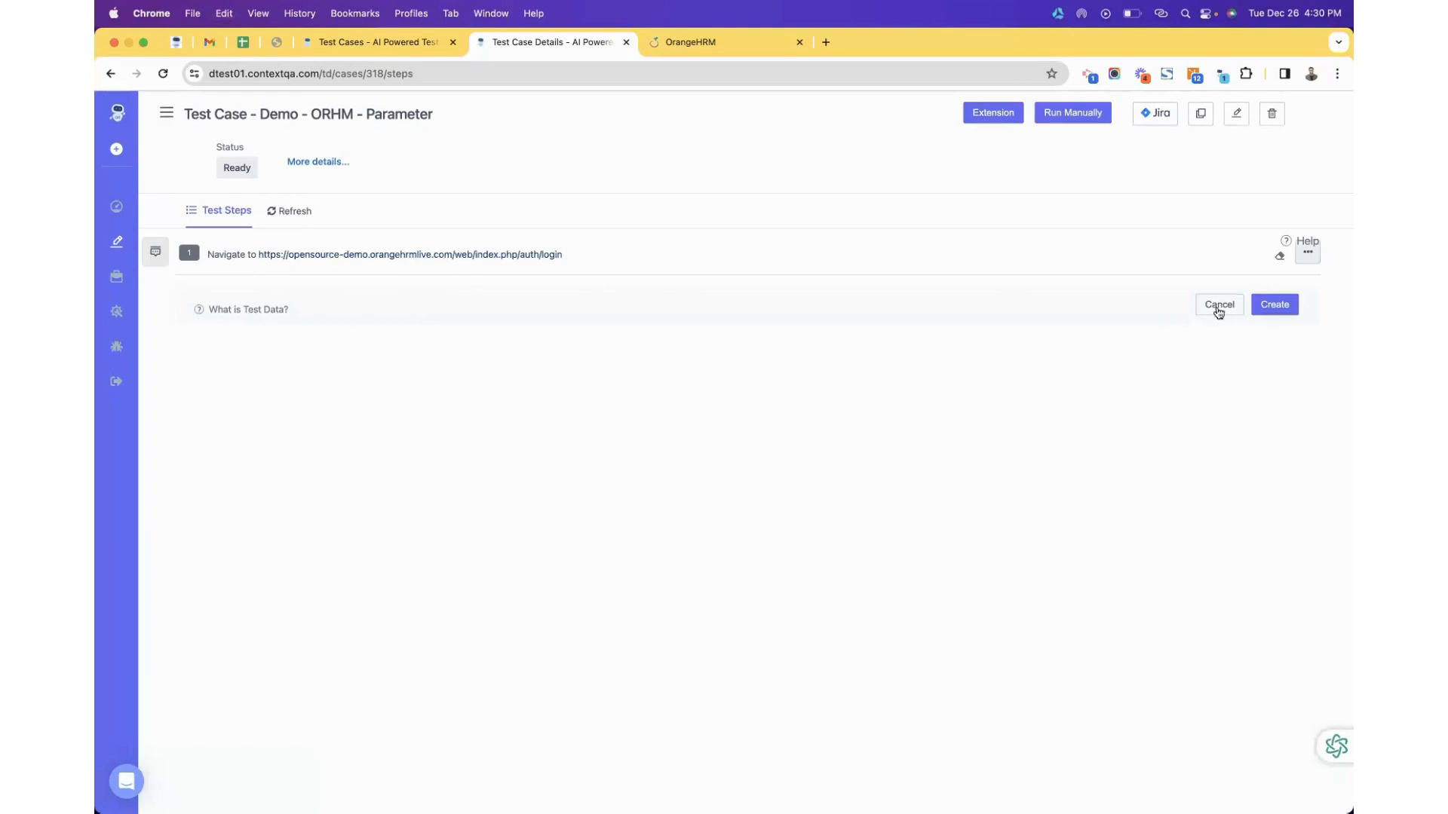
pyautogui.click(1274, 304)
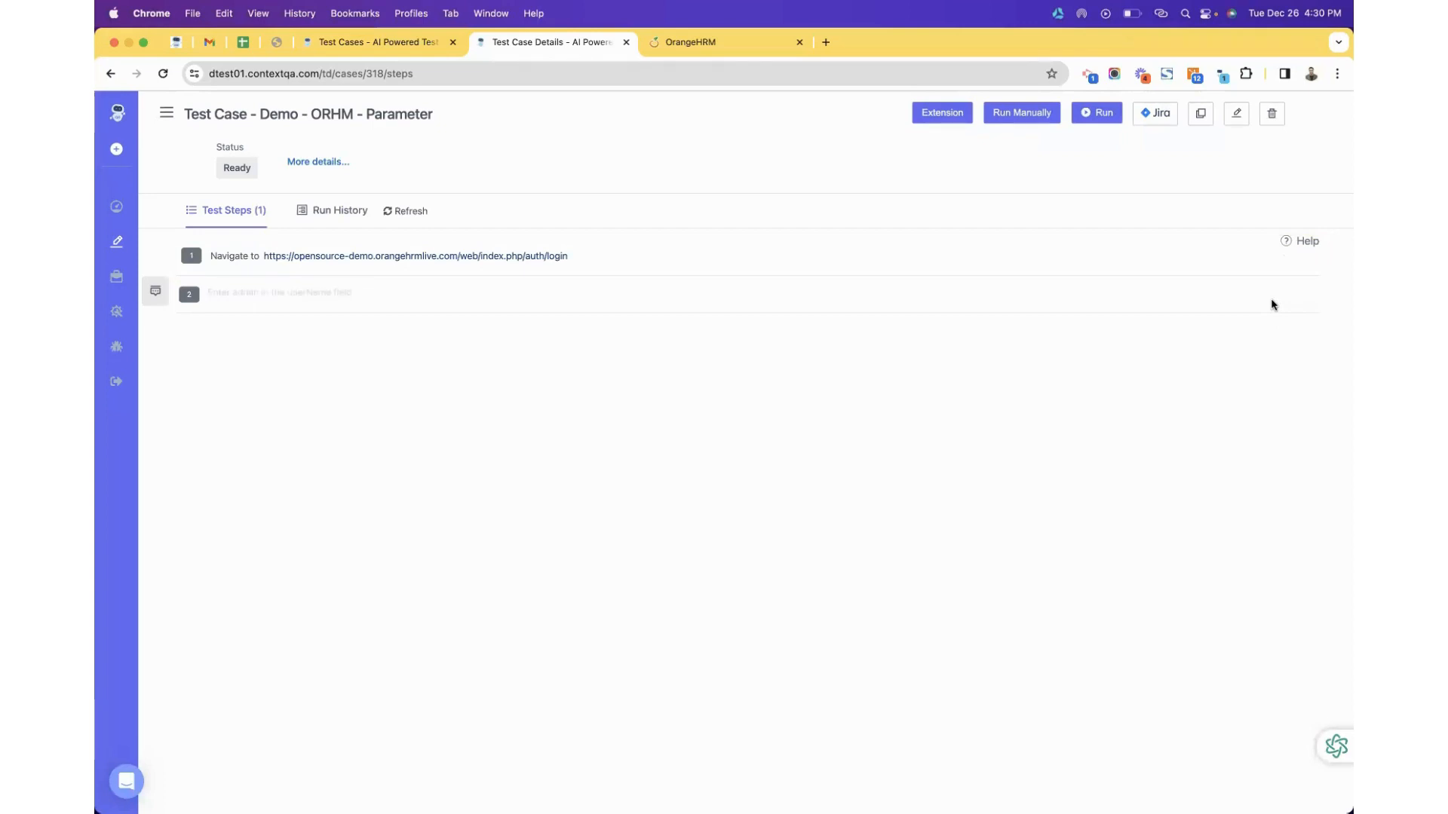
pyautogui.moveTo(1254, 22); pyautogui.dragTo(1032, 16)
# In the extension's Test Cases list, open Test Case - Demo - ORHM - Parameter.
pyautogui.click(1173, 89)
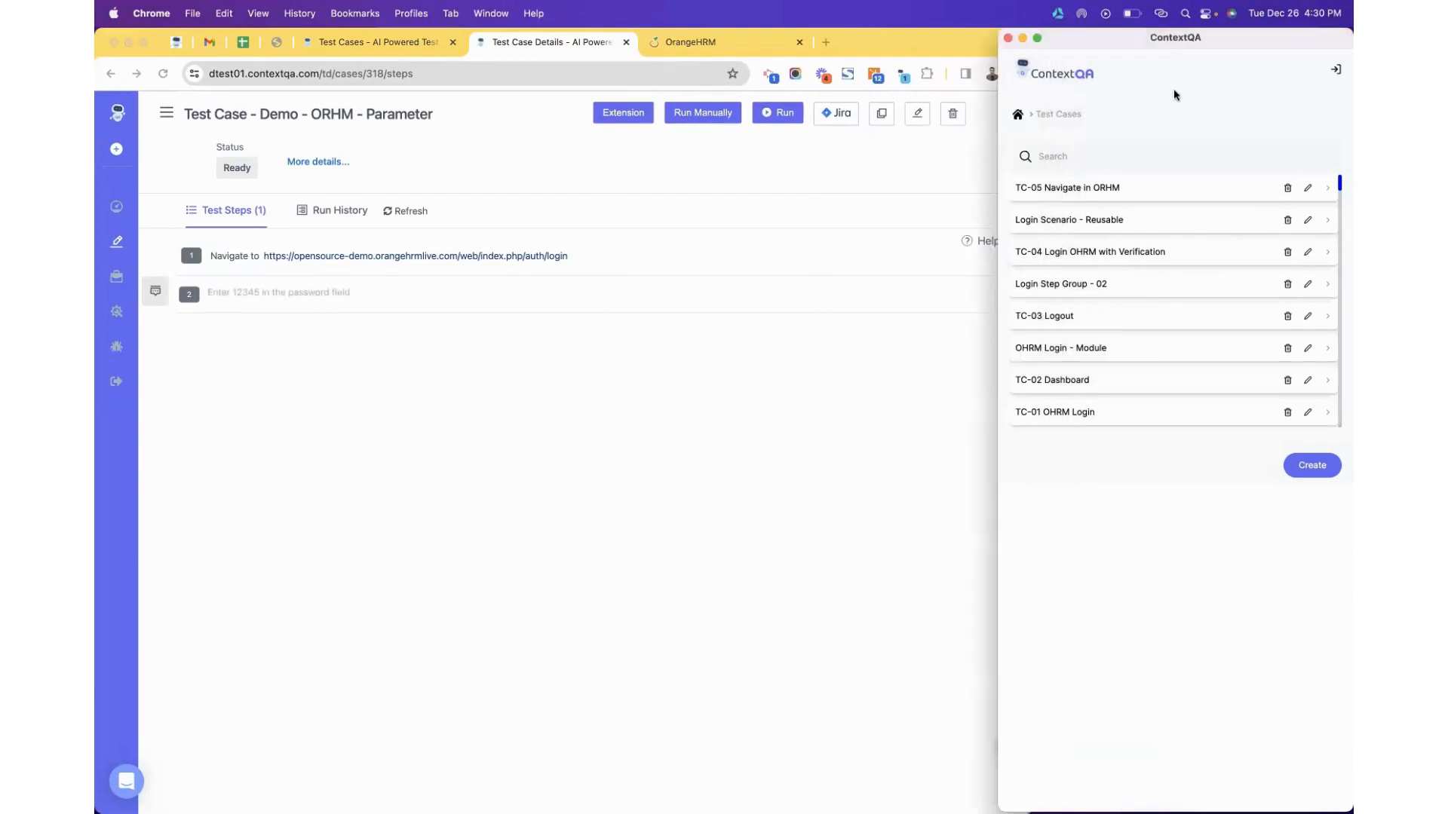
pyautogui.click(1018, 114)
pyautogui.click(1152, 278)
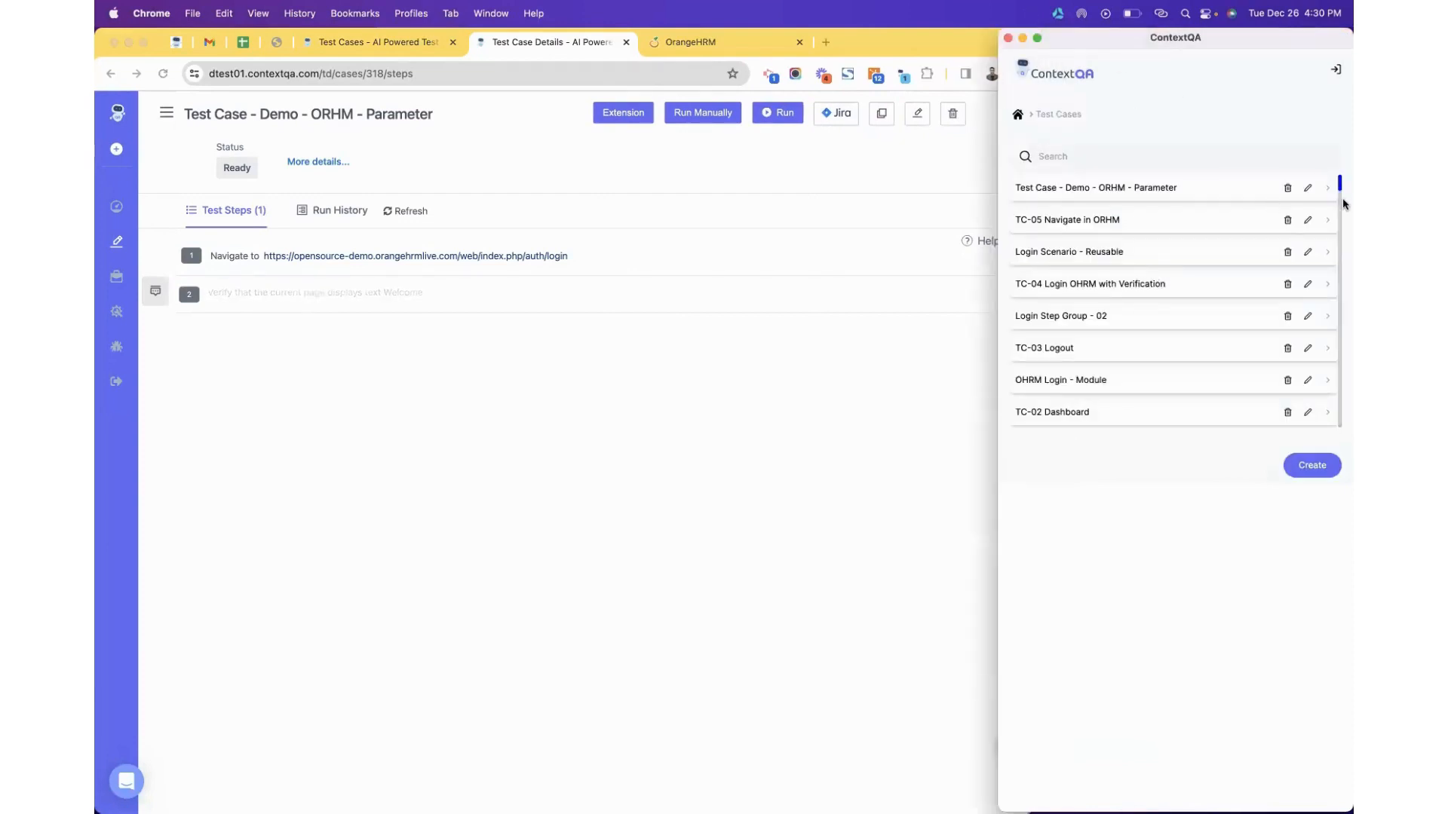
pyautogui.click(1329, 189)
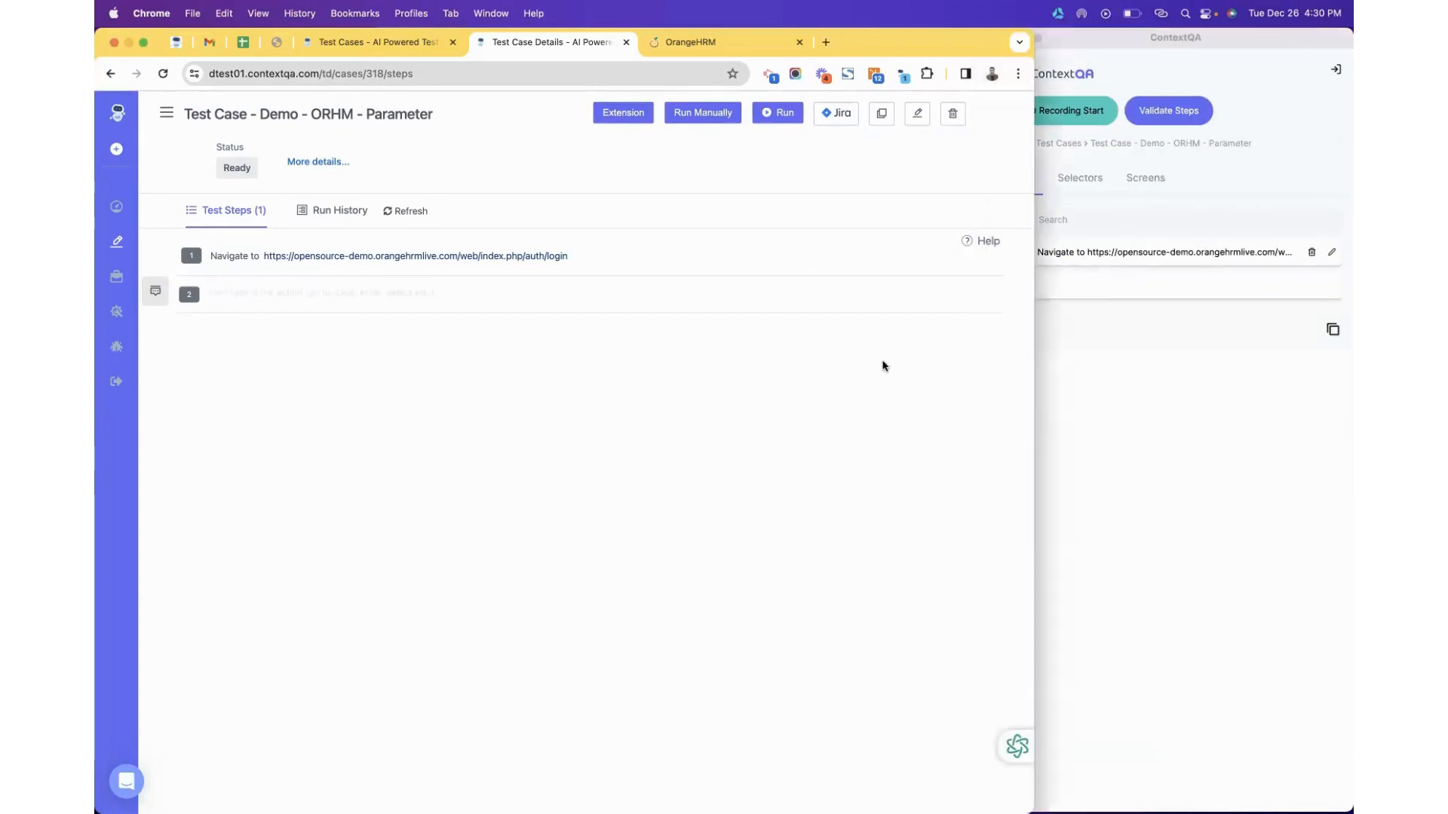
# Show the OrangeHRM tab in Chrome and resize it to sit beside the extension.
pyautogui.click(692, 44)
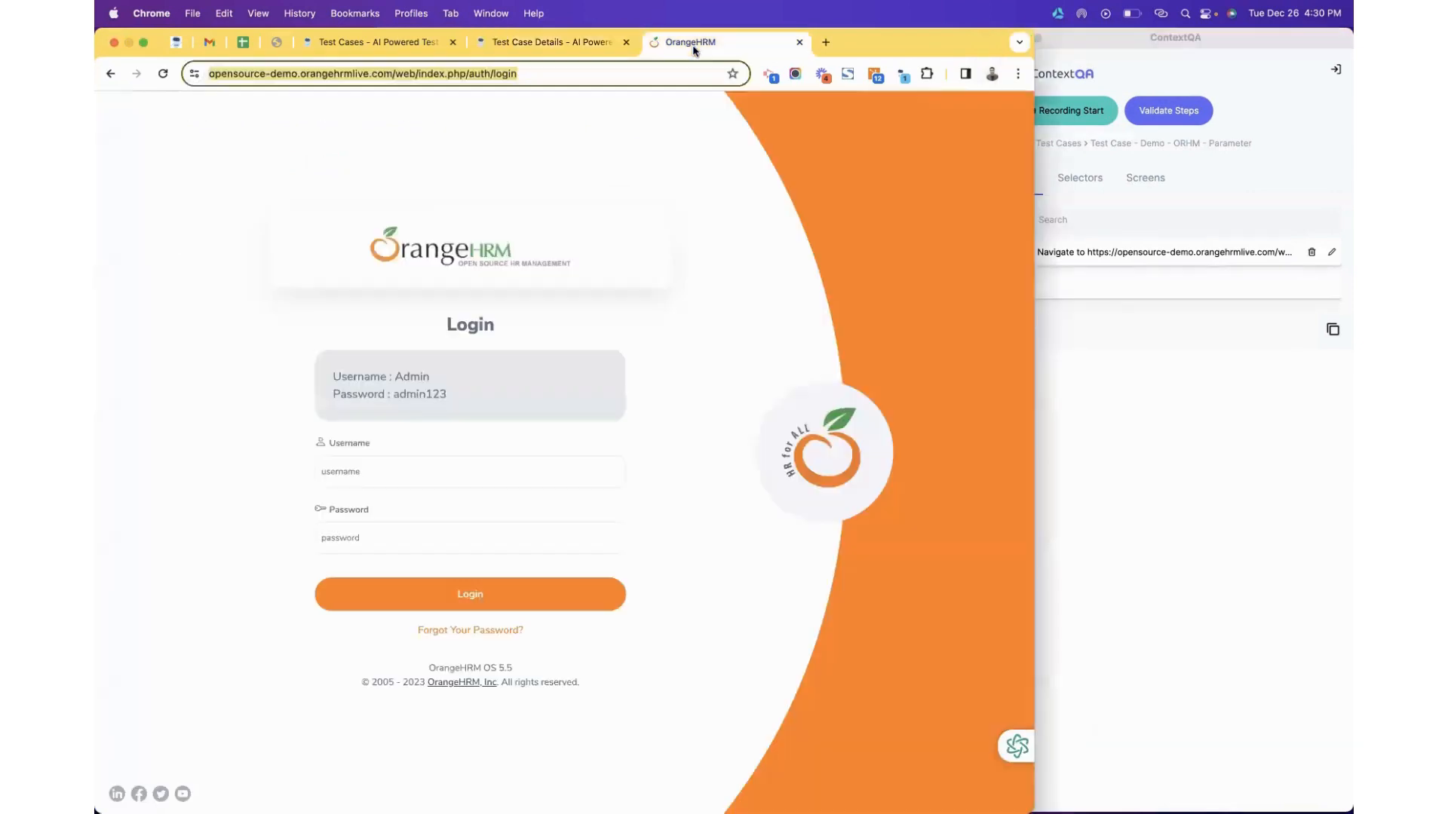
pyautogui.click(951, 311)
pyautogui.moveTo(1034, 302); pyautogui.dragTo(965, 294)
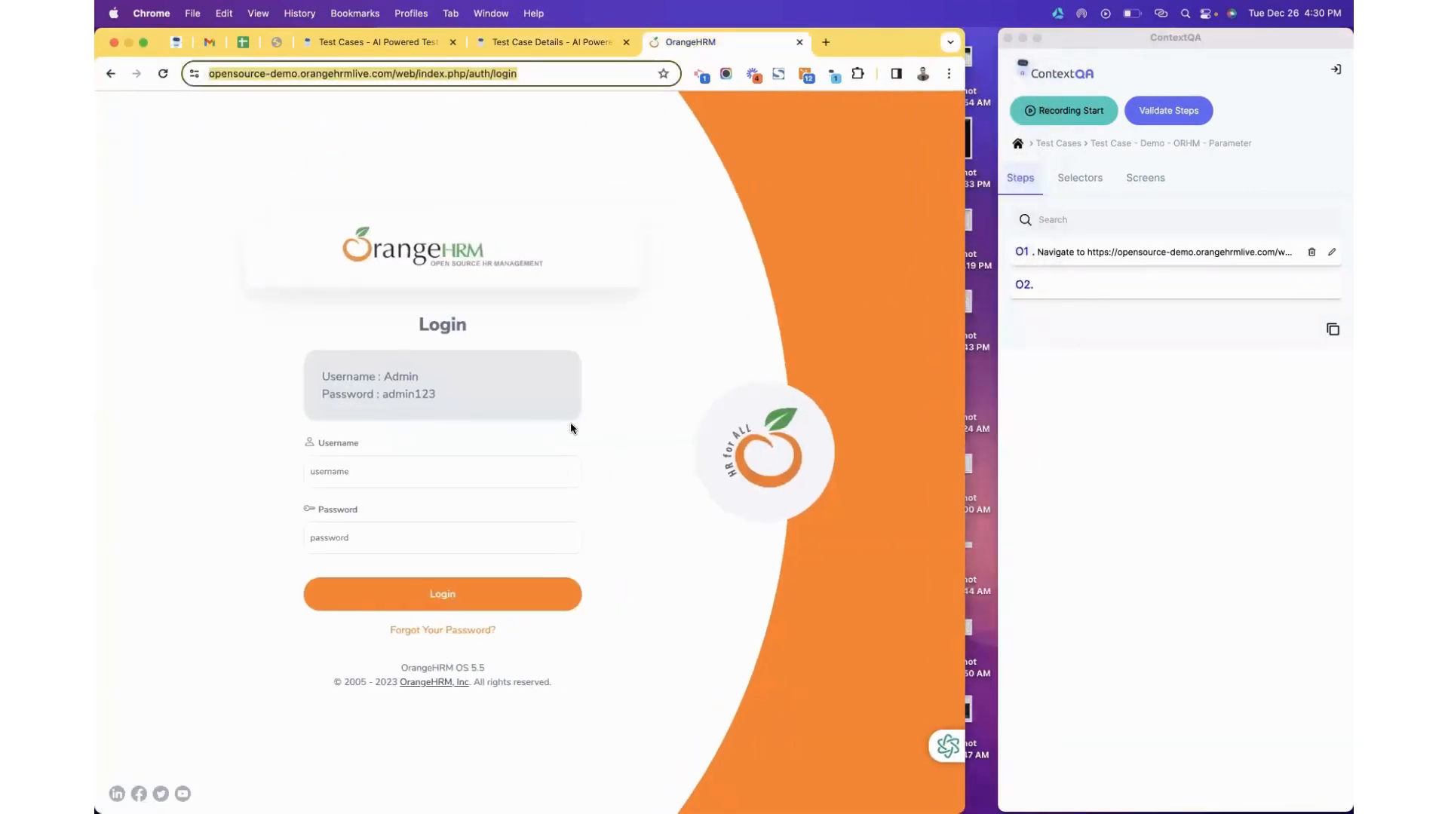
pyautogui.click(1032, 111)
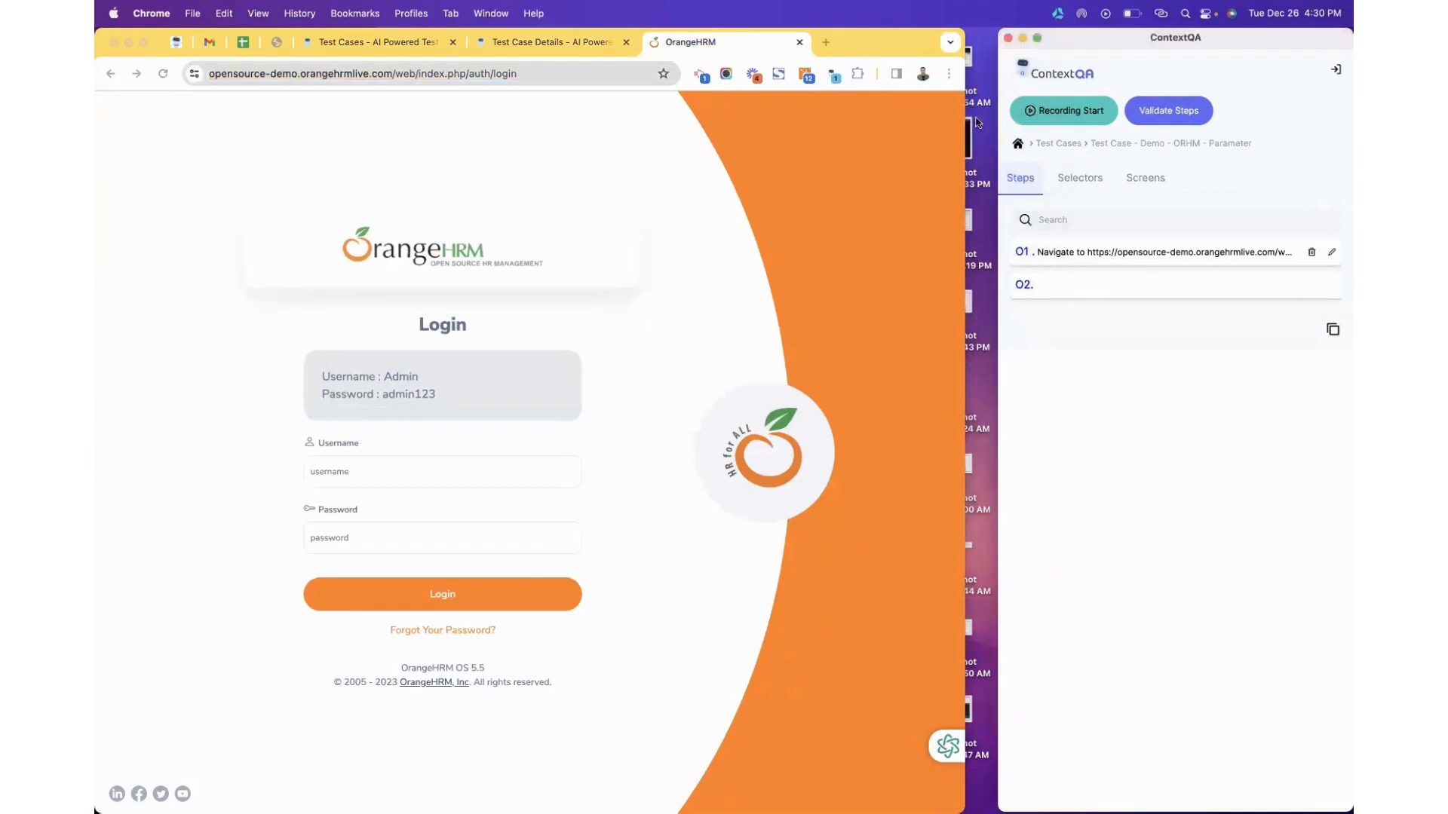
pyautogui.click(950, 123)
pyautogui.moveTo(965, 120); pyautogui.dragTo(990, 121)
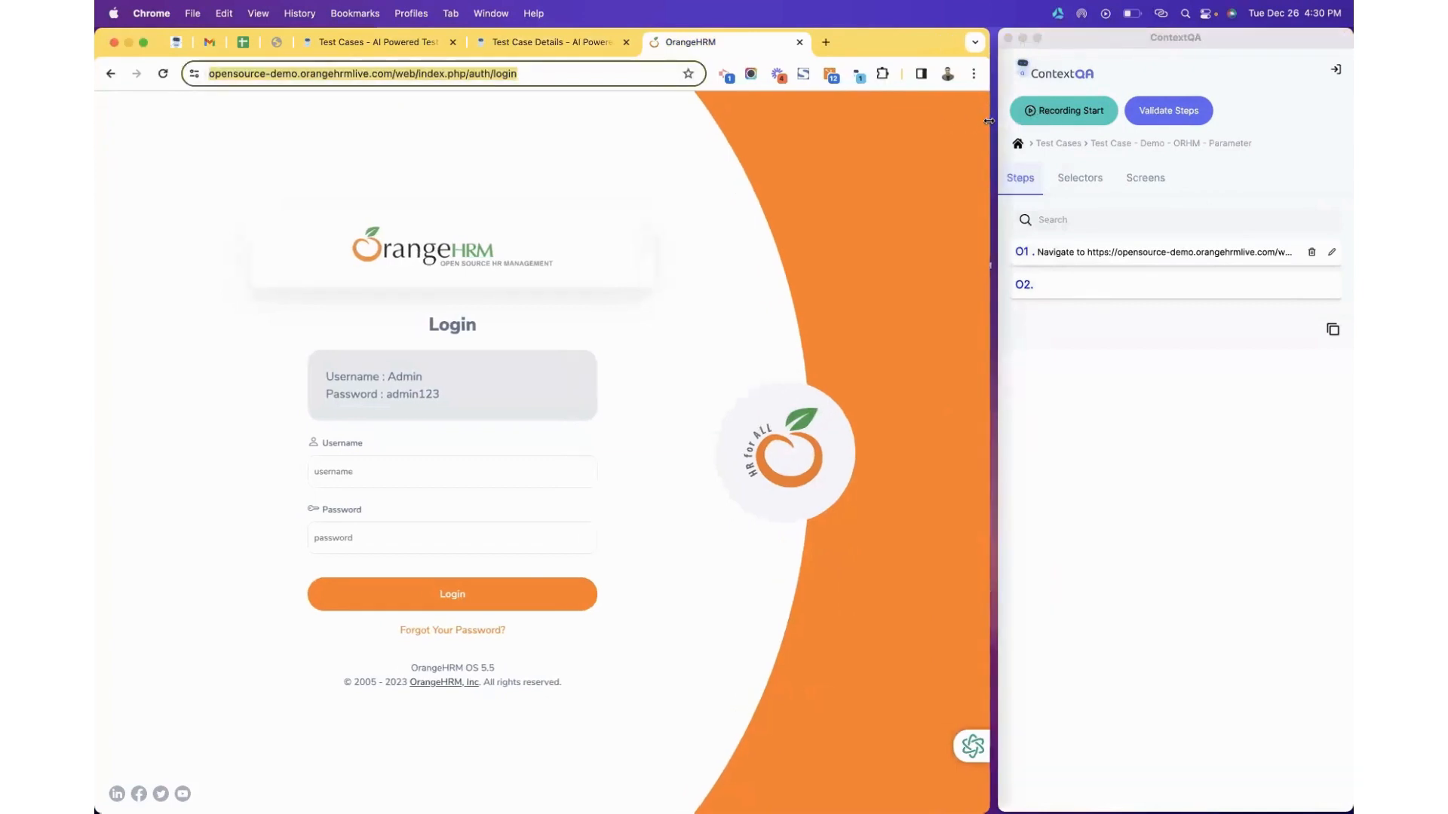
pyautogui.click(1072, 113)
# Record entering the demo username and password on OrangeHRM and clicking Login.
pyautogui.click(1074, 117)
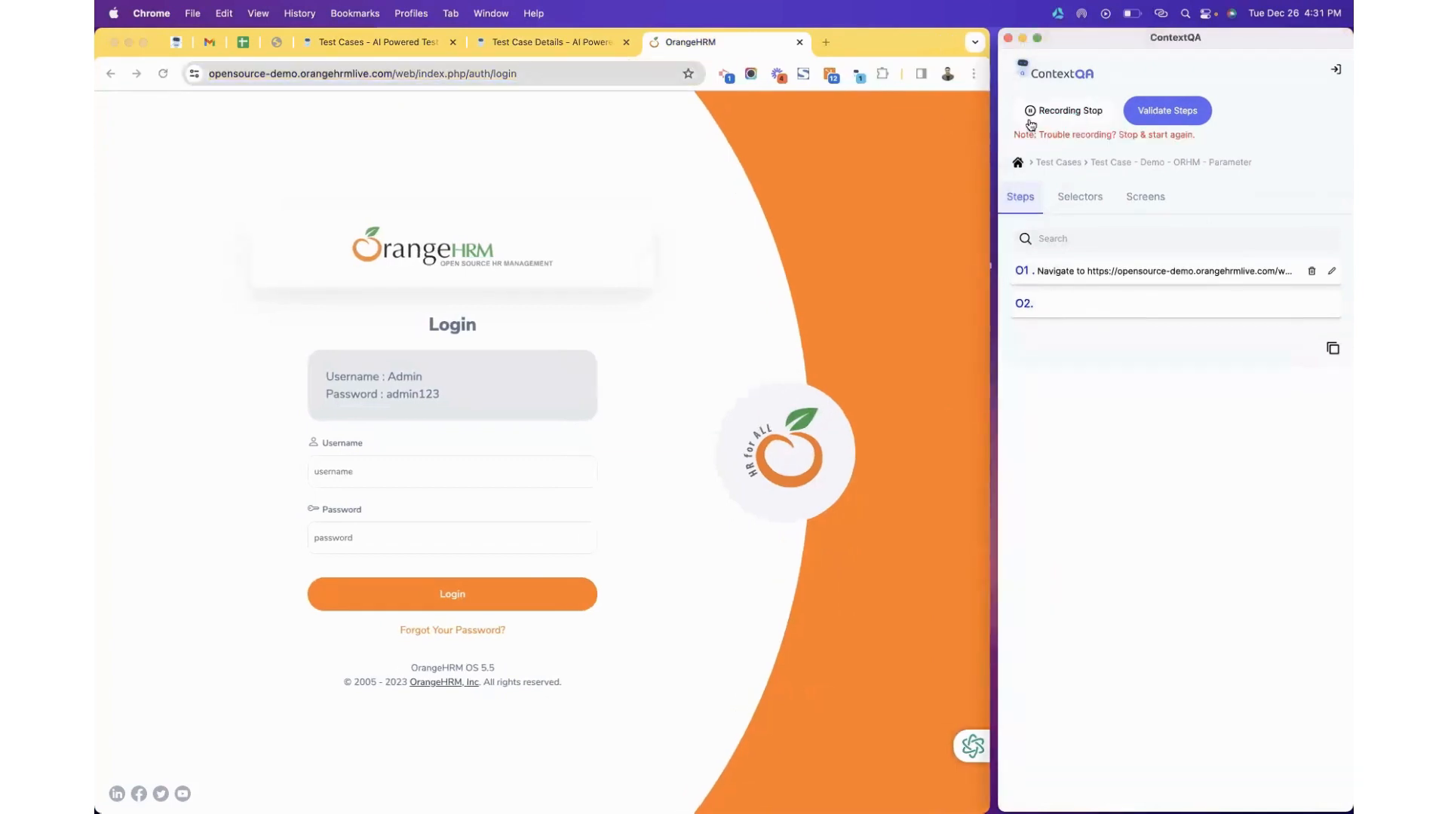
pyautogui.click(1043, 111)
pyautogui.click(1044, 111)
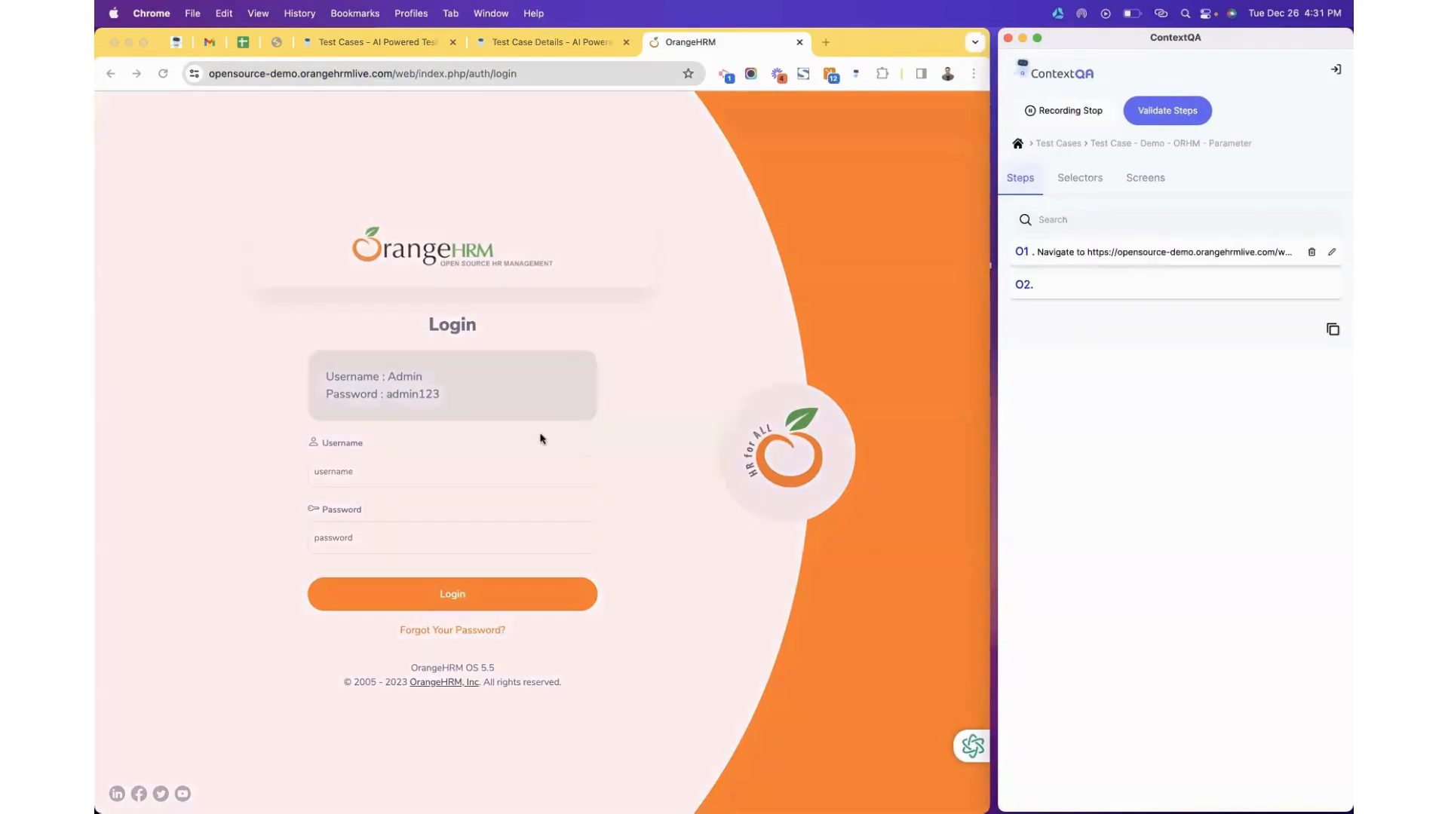
pyautogui.click(364, 471)
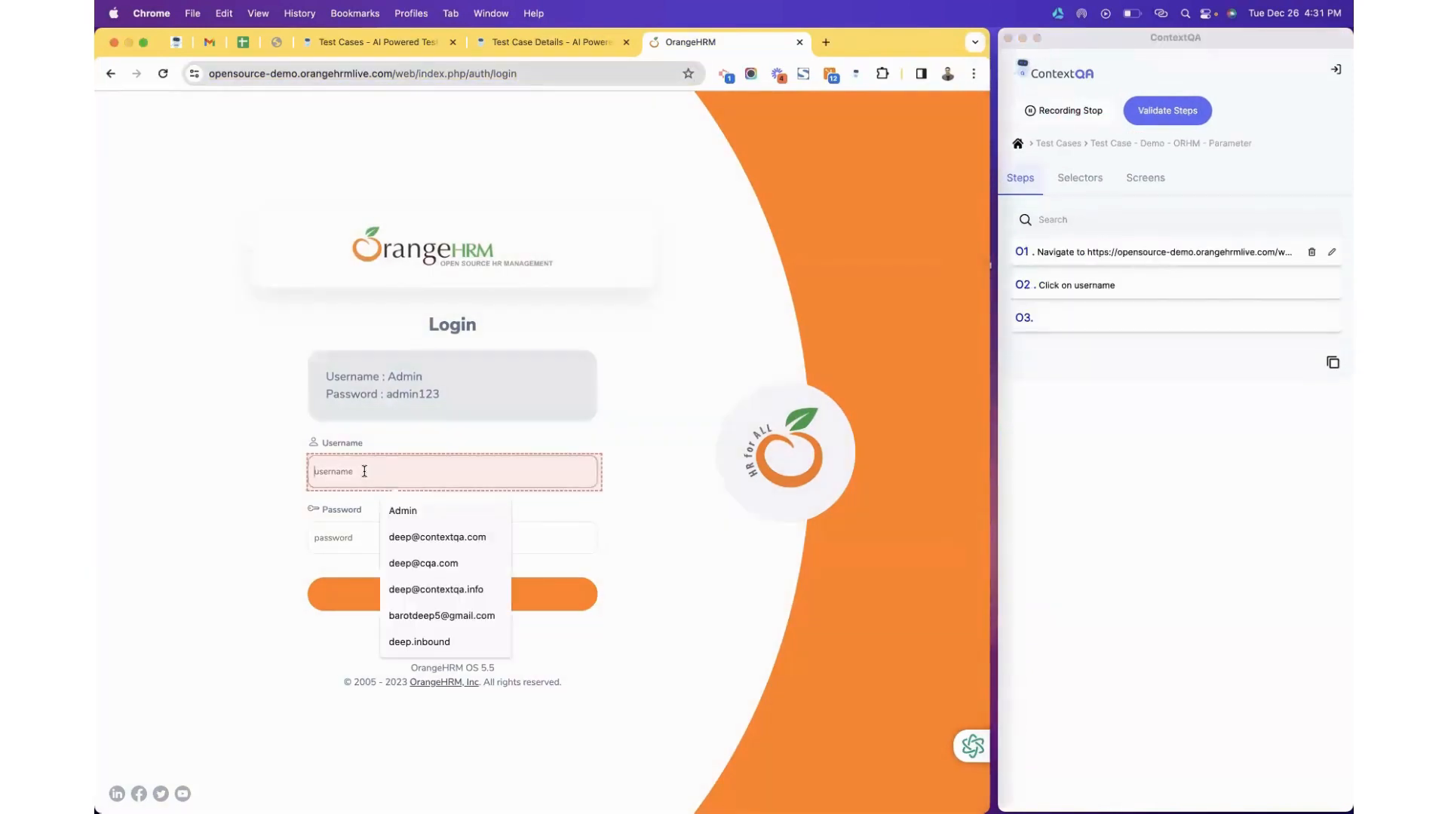
pyautogui.write('Admin')
pyautogui.click(322, 541)
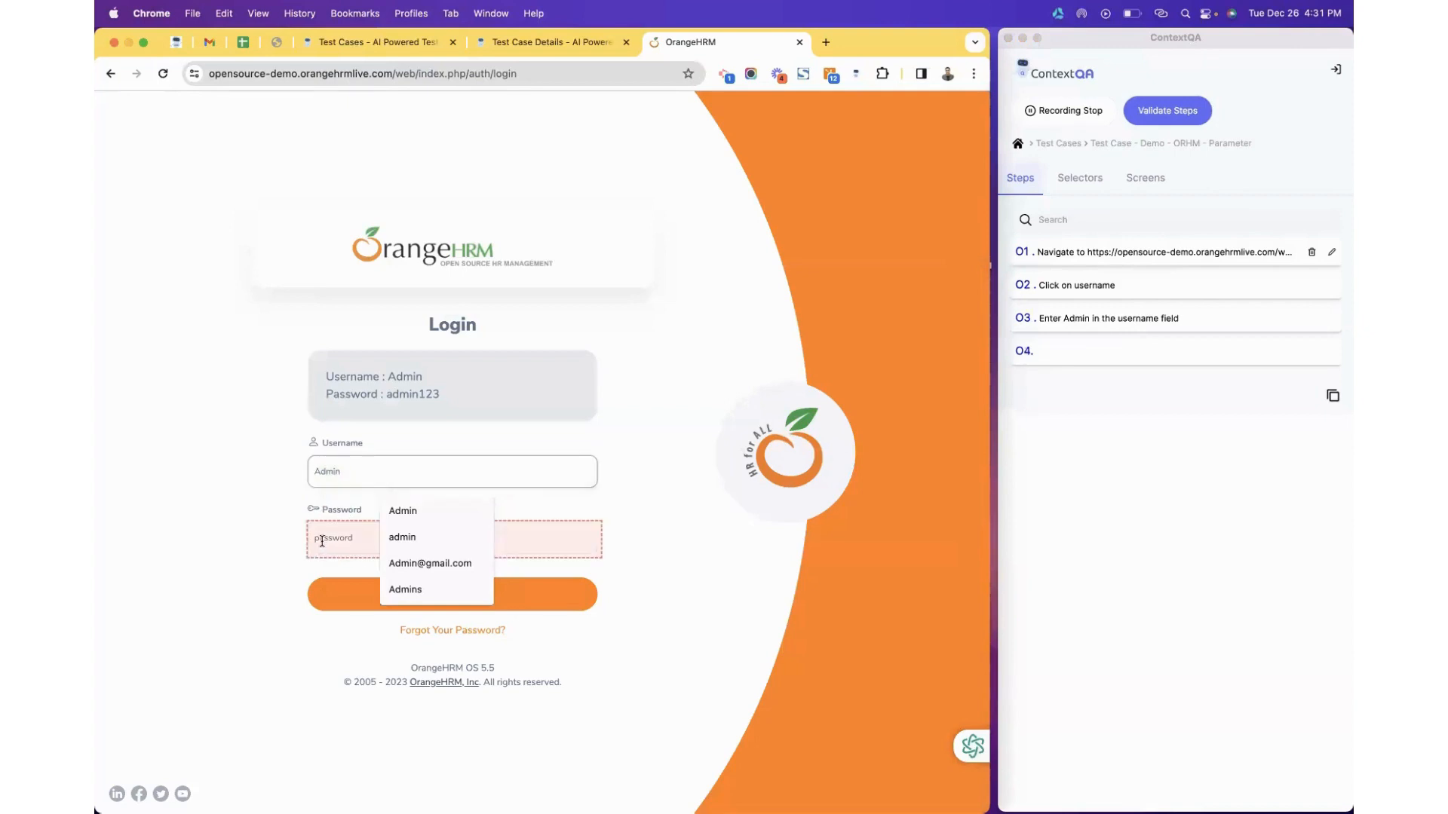
pyautogui.write('admin123')
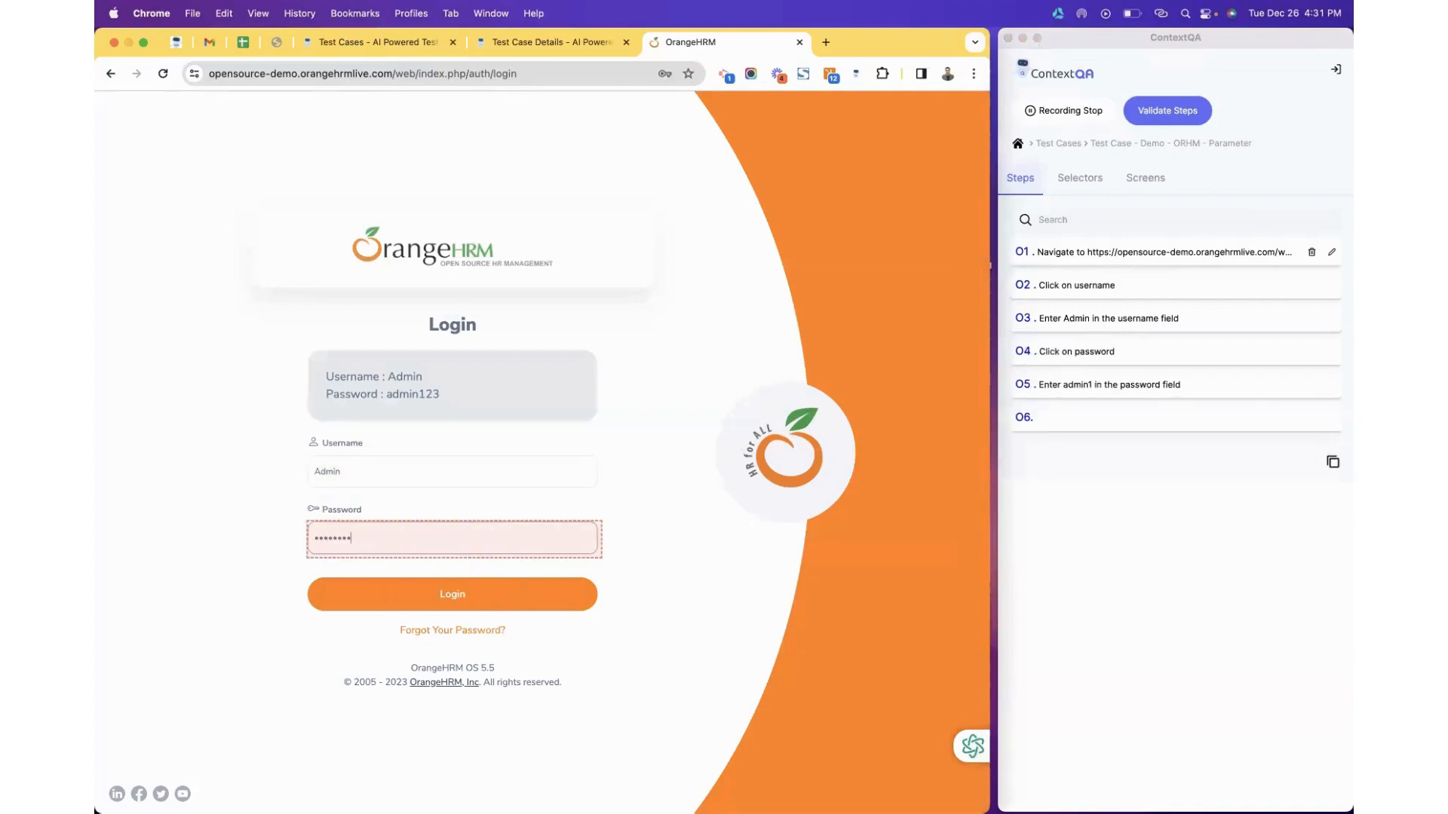
pyautogui.click(334, 599)
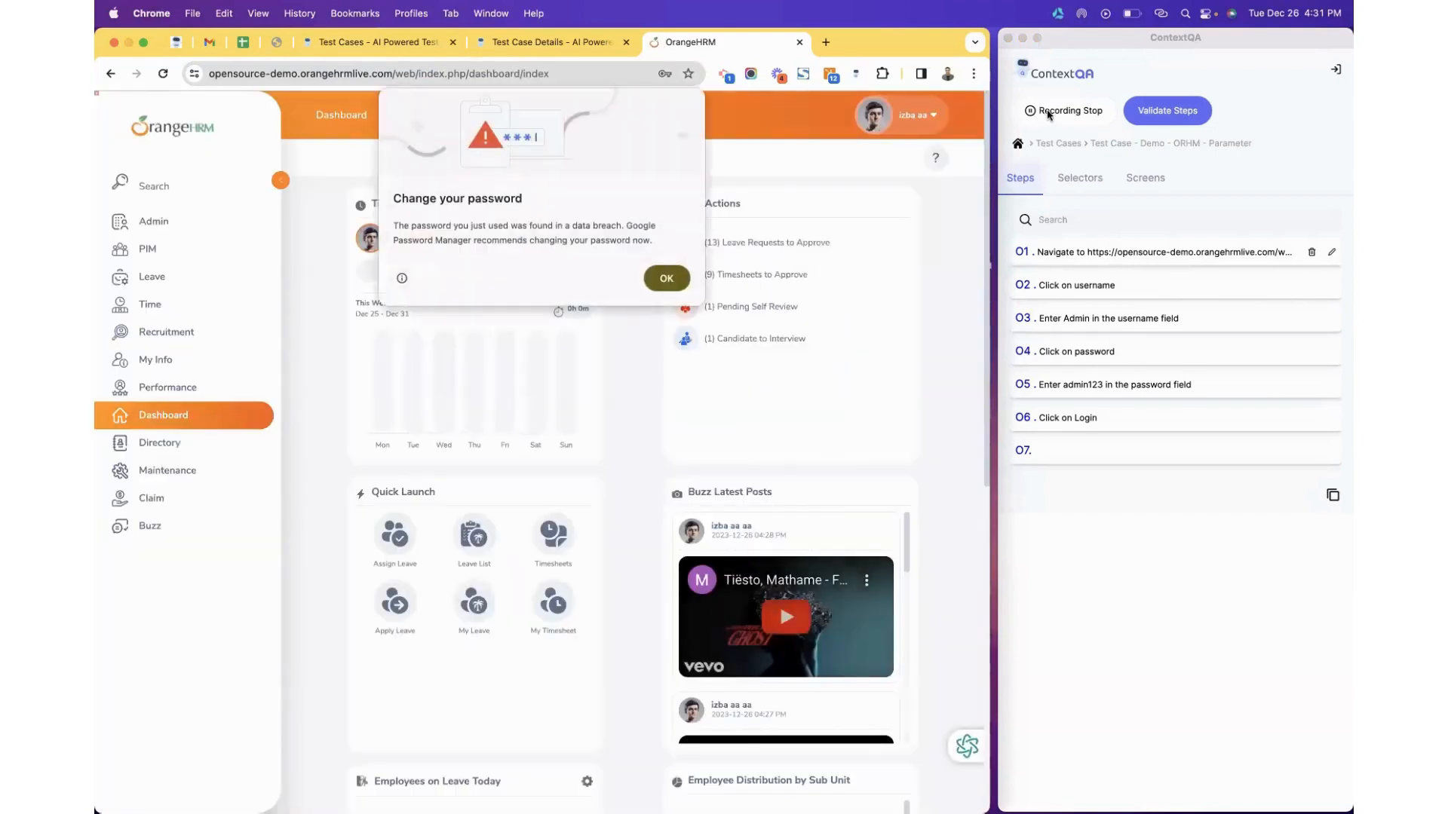
# Stop recording, confirm saving the steps, and return to the Test Case Details tab.
pyautogui.click(1048, 113)
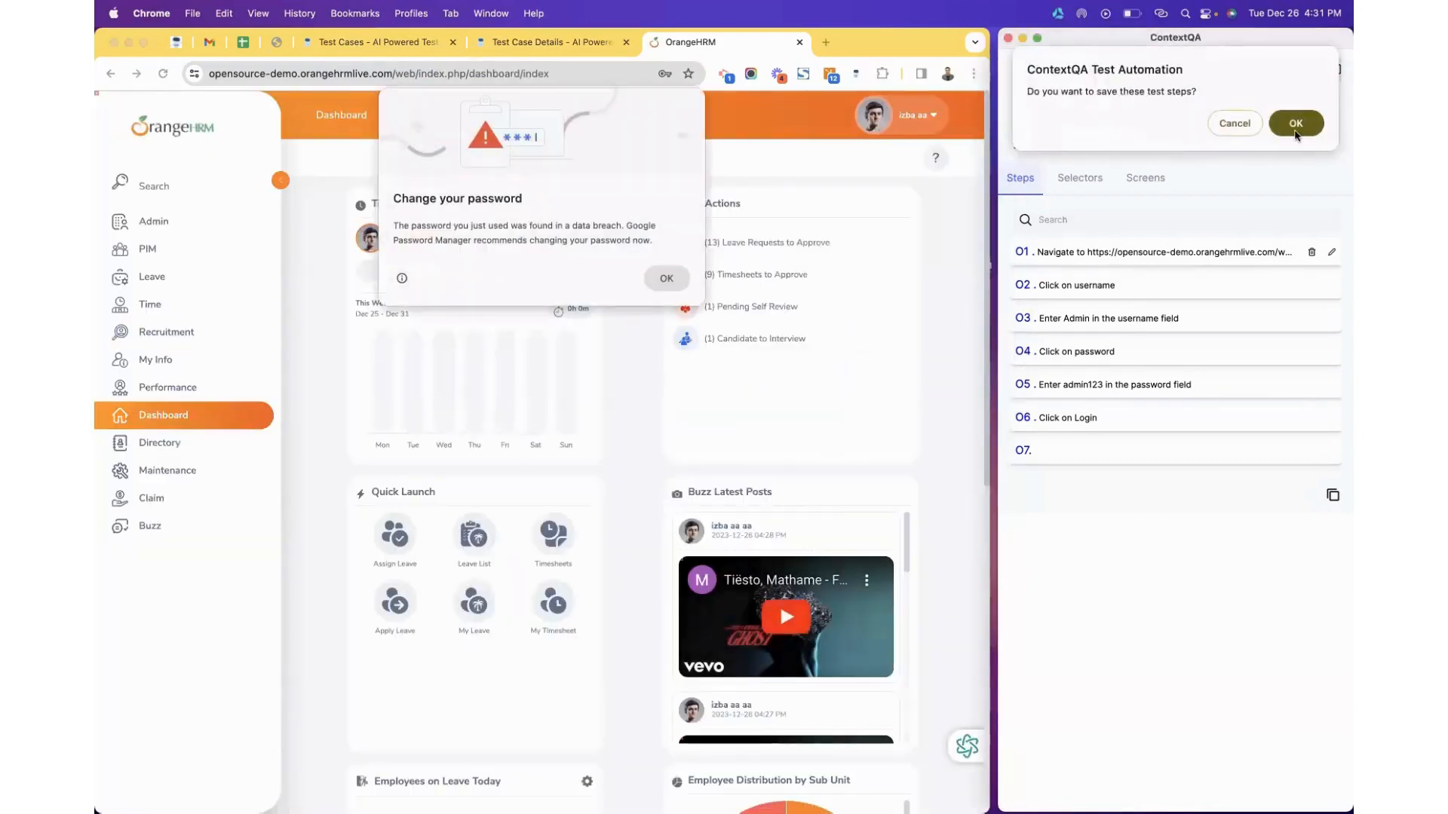
pyautogui.click(1296, 133)
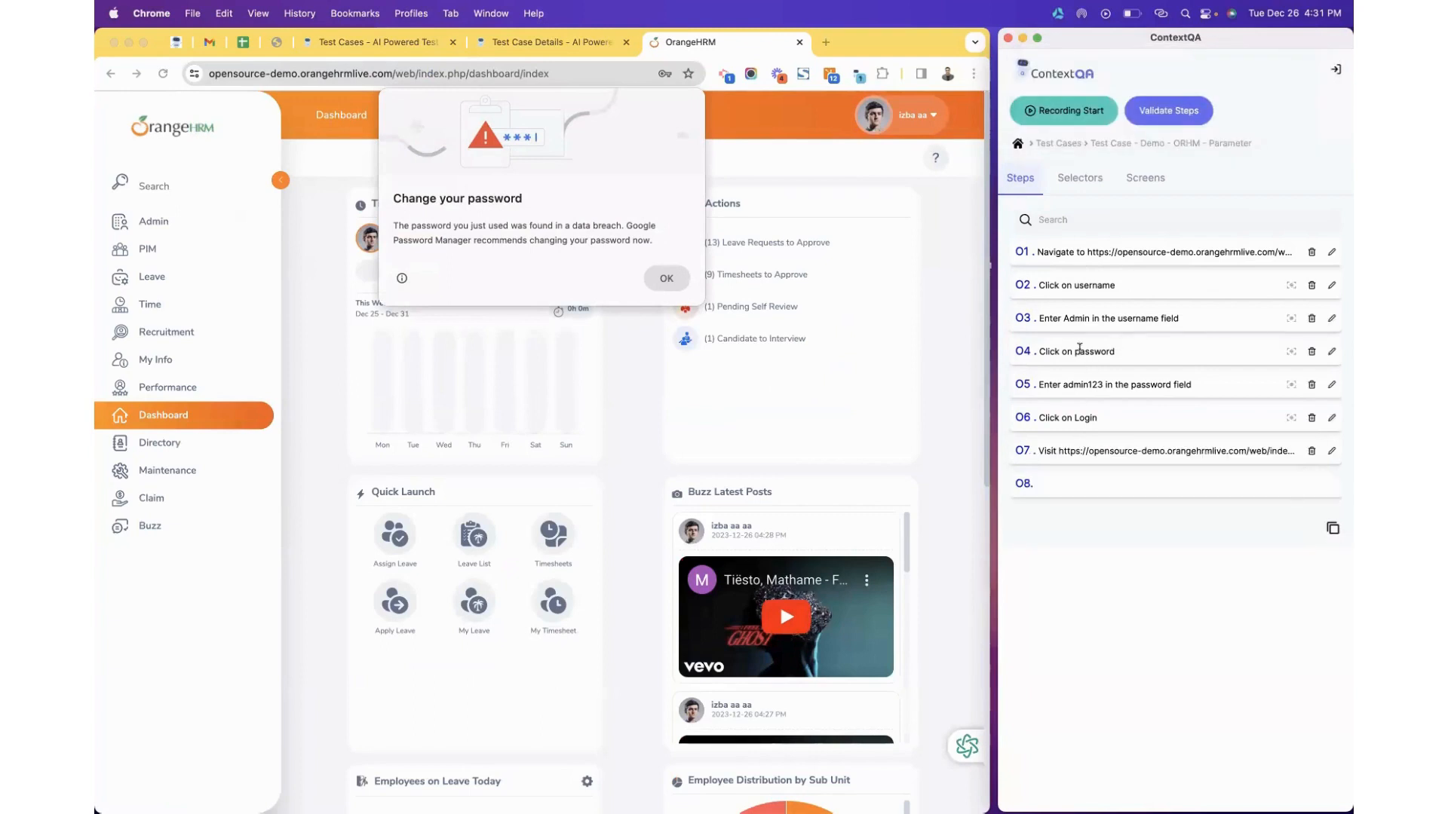
pyautogui.click(562, 42)
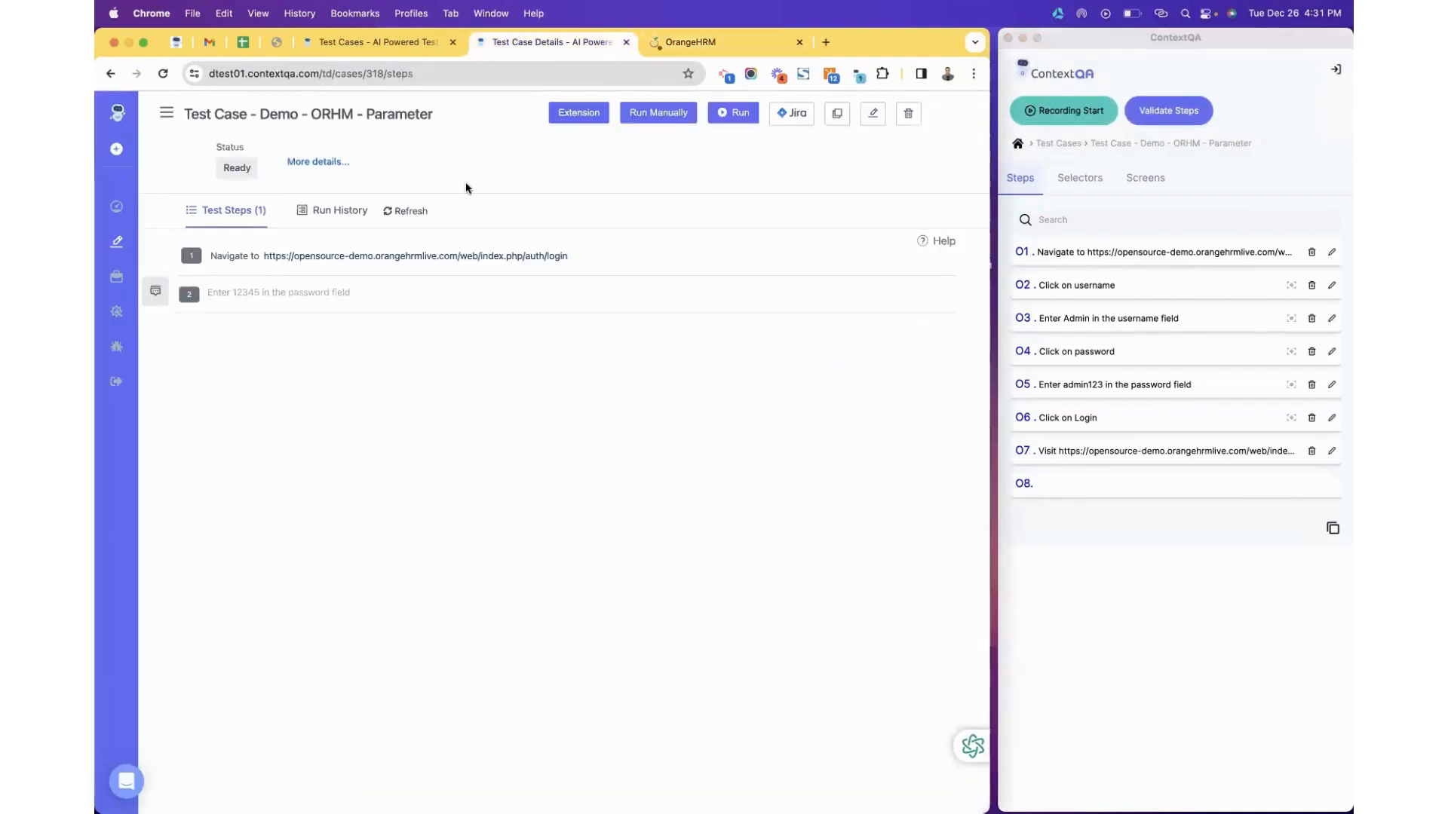
# Refresh the test steps, widen Chrome, and go to Test Development > Environments.
pyautogui.click(401, 213)
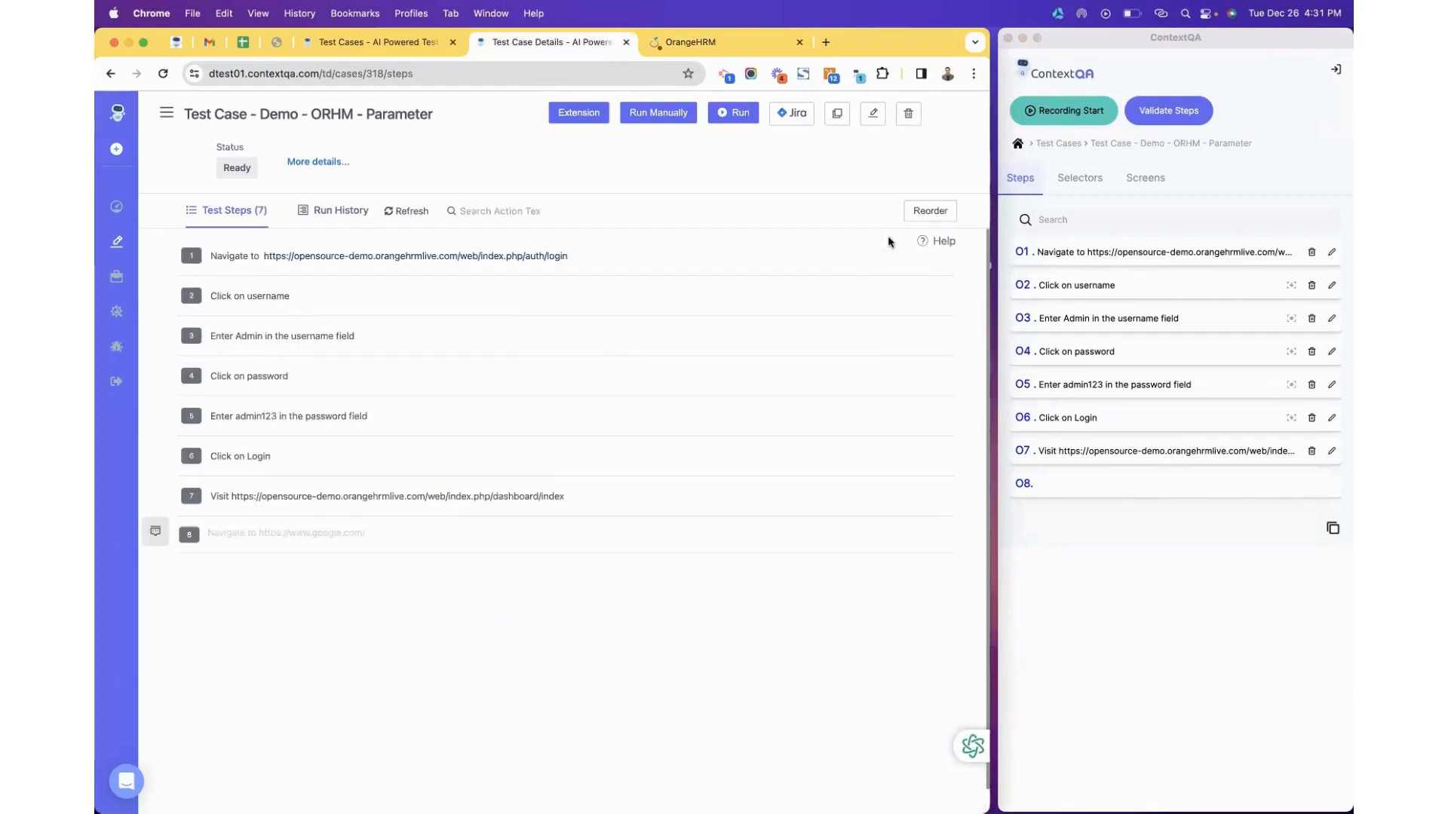
pyautogui.moveTo(985, 205); pyautogui.dragTo(1338, 188)
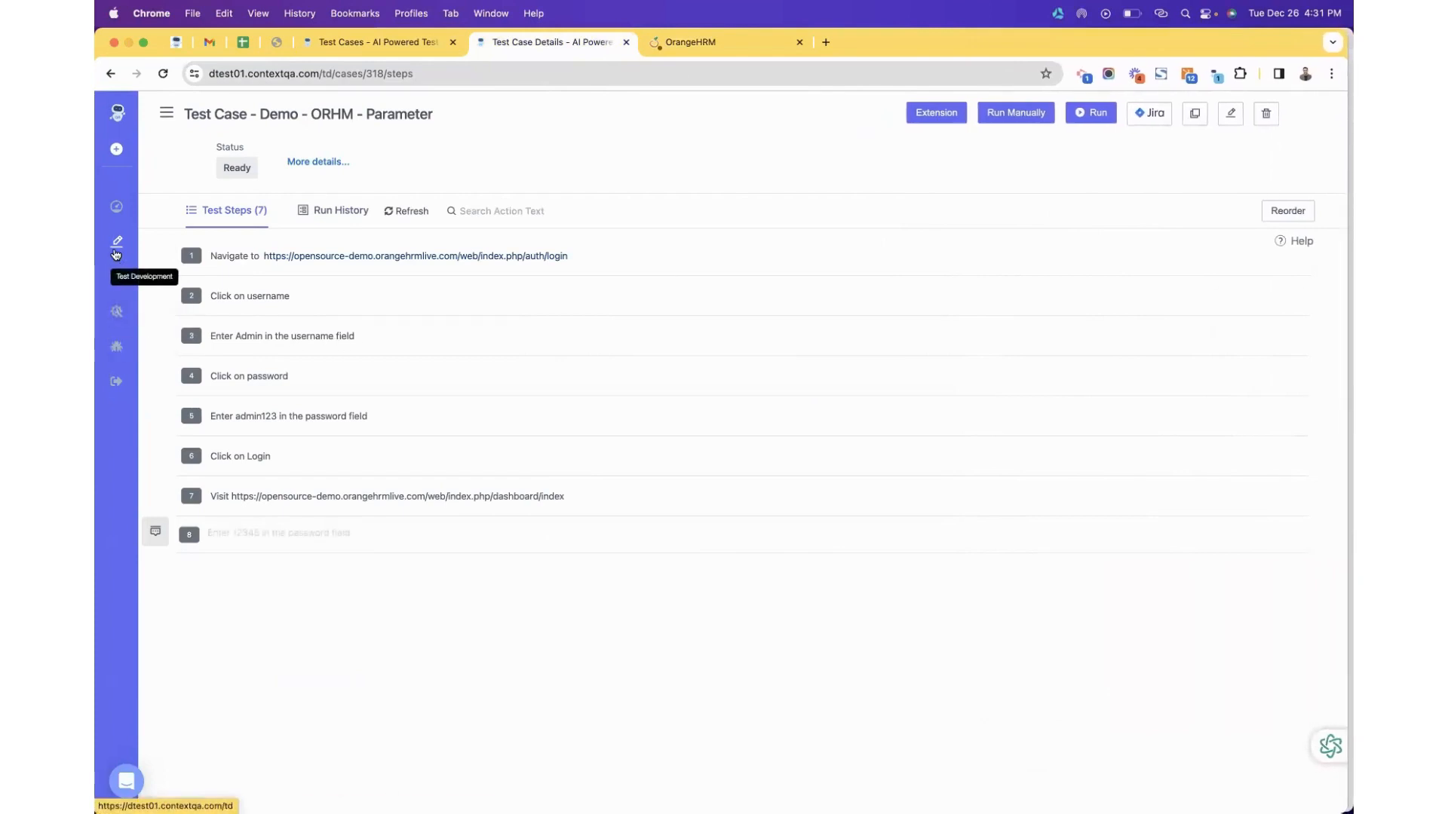
pyautogui.click(116, 251)
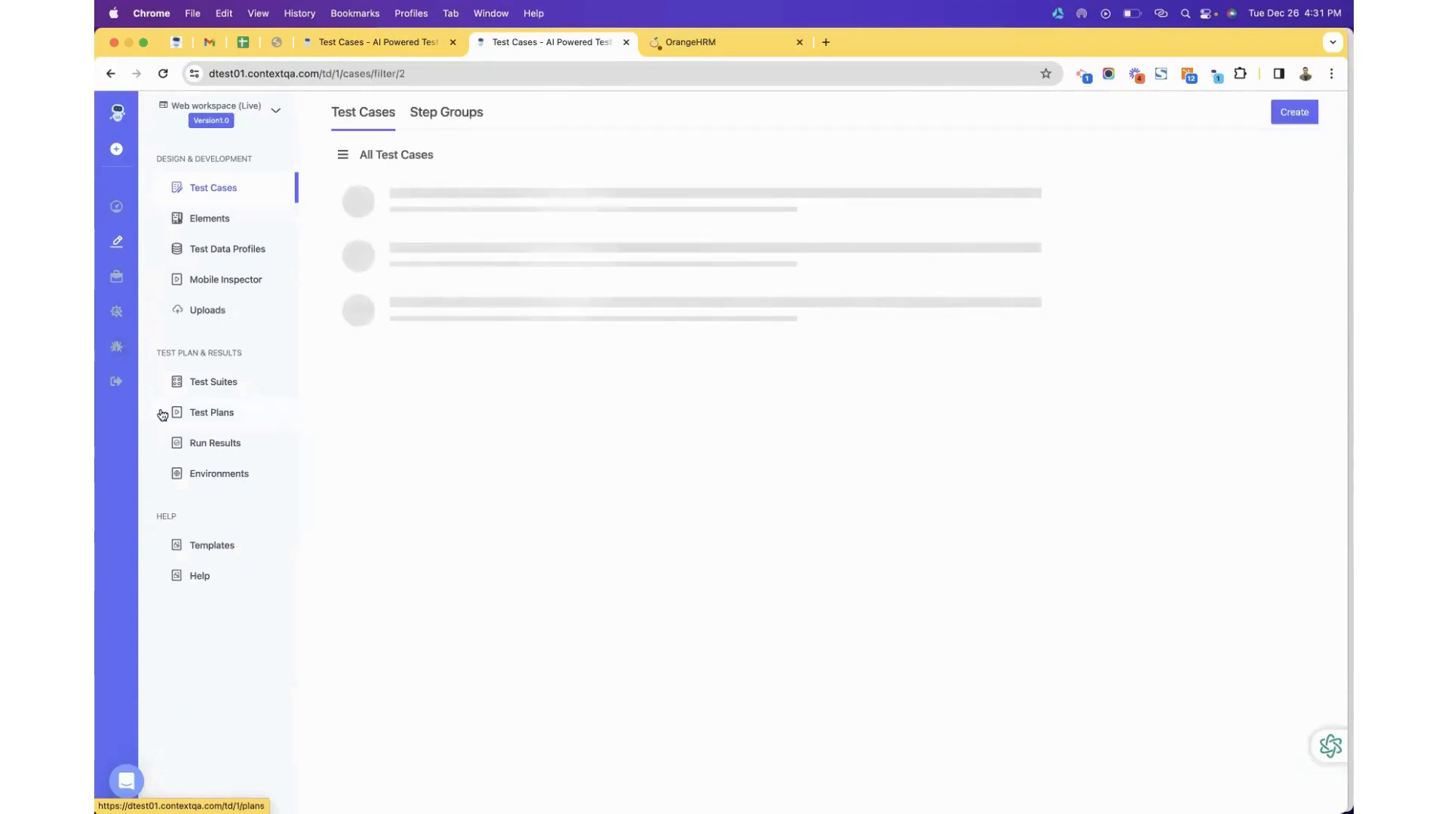
pyautogui.click(204, 475)
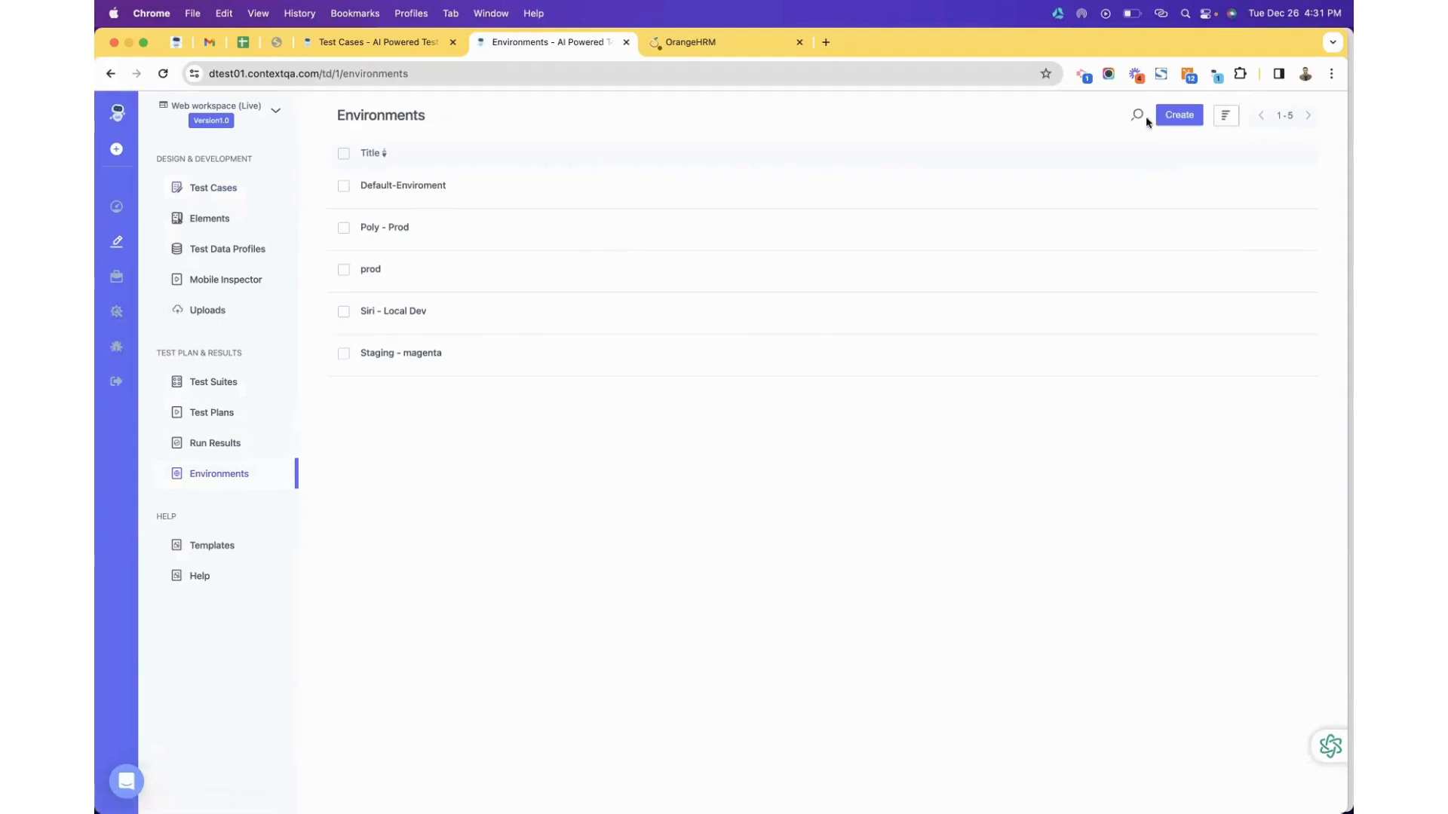
# Start a new environment named ORHM - Dev.
pyautogui.click(1176, 119)
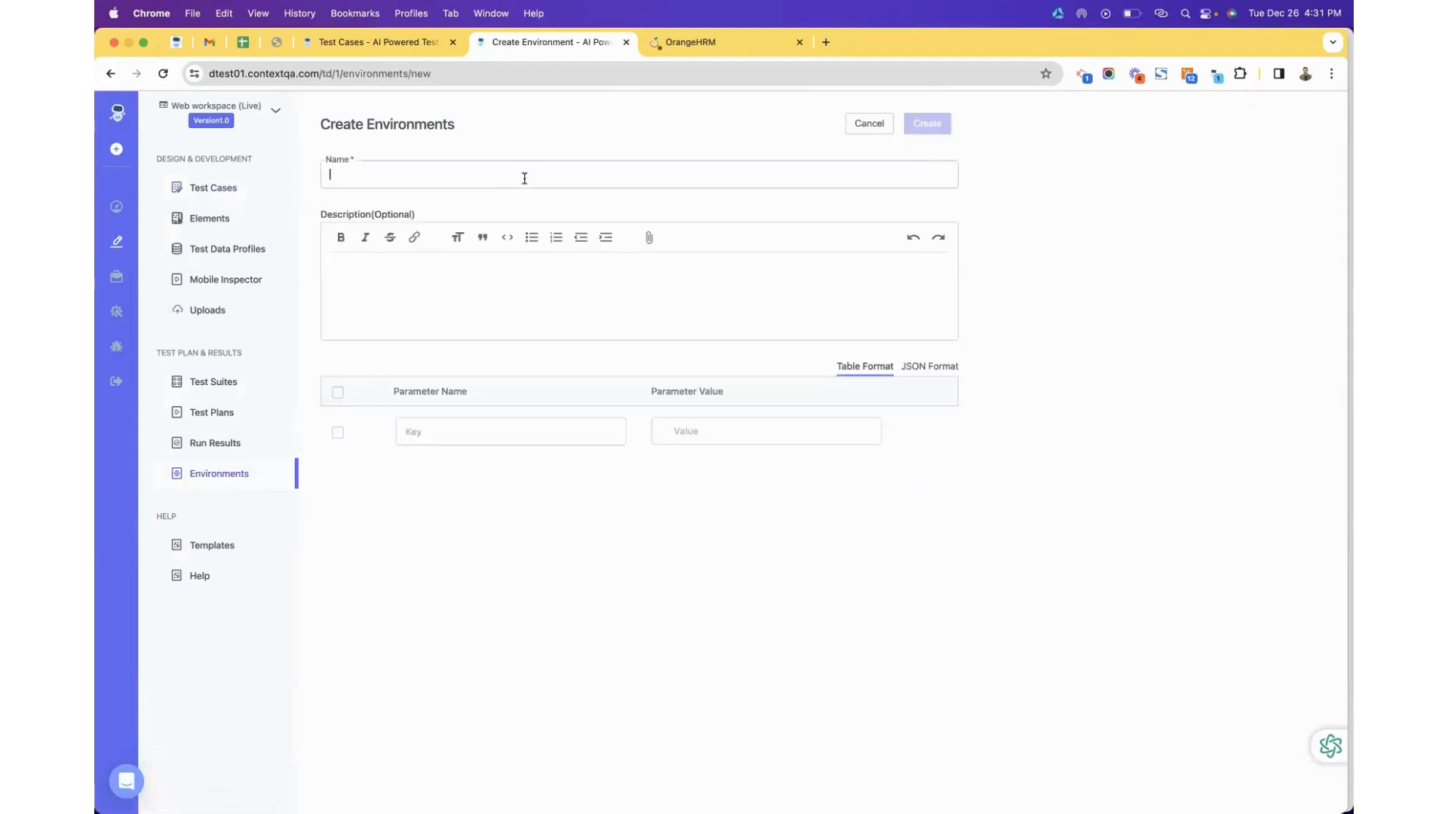
pyautogui.write('oRHM')
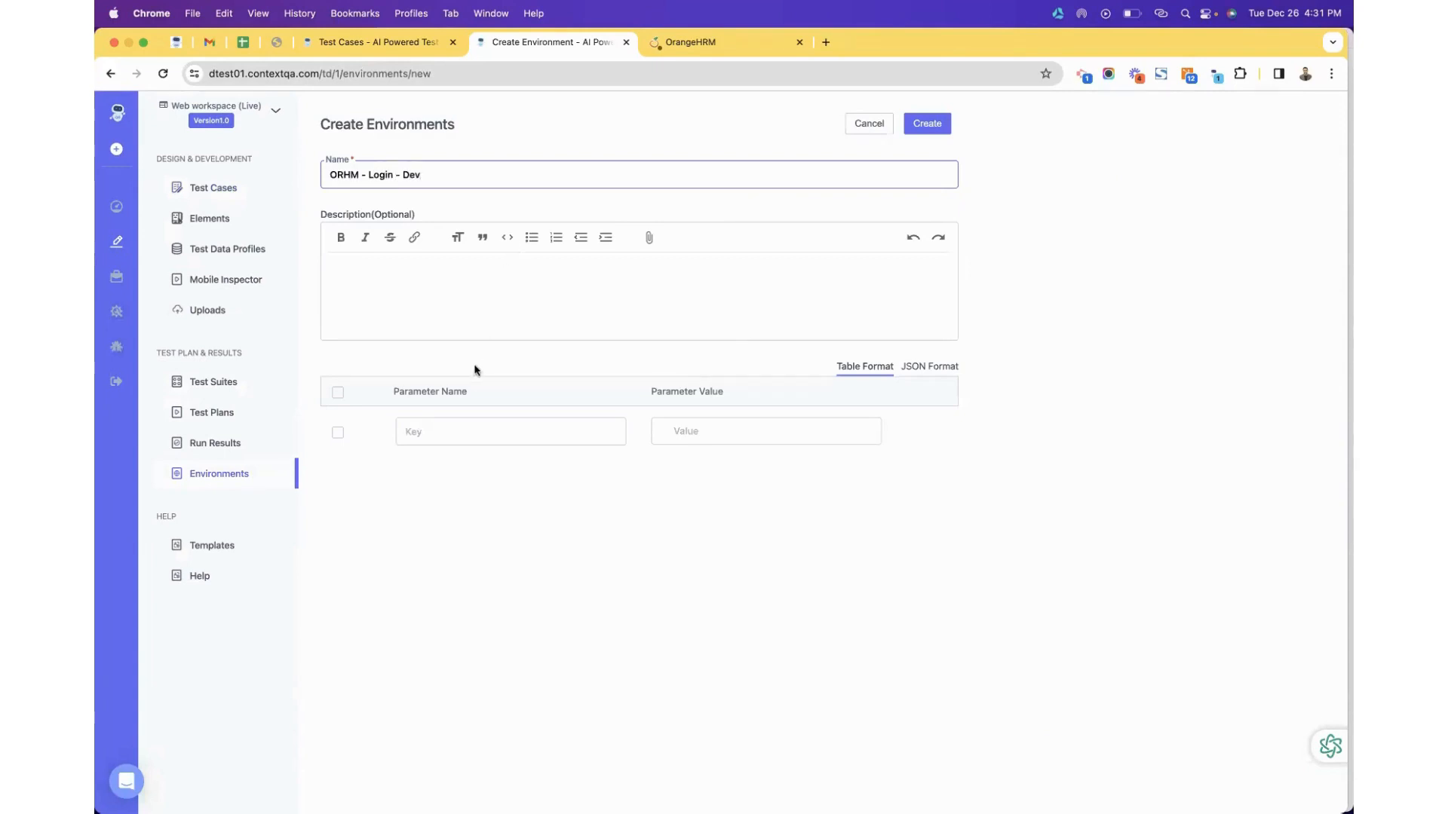
pyautogui.doubleClick(381, 175)
pyautogui.press('BackSpace')
pyautogui.press('BackSpace')
pyautogui.press('BackSpace')
# Add username and password parameters holding the demo credentials, and create the environment.
pyautogui.click(415, 430)
pyautogui.write('username')
pyautogui.click(683, 431)
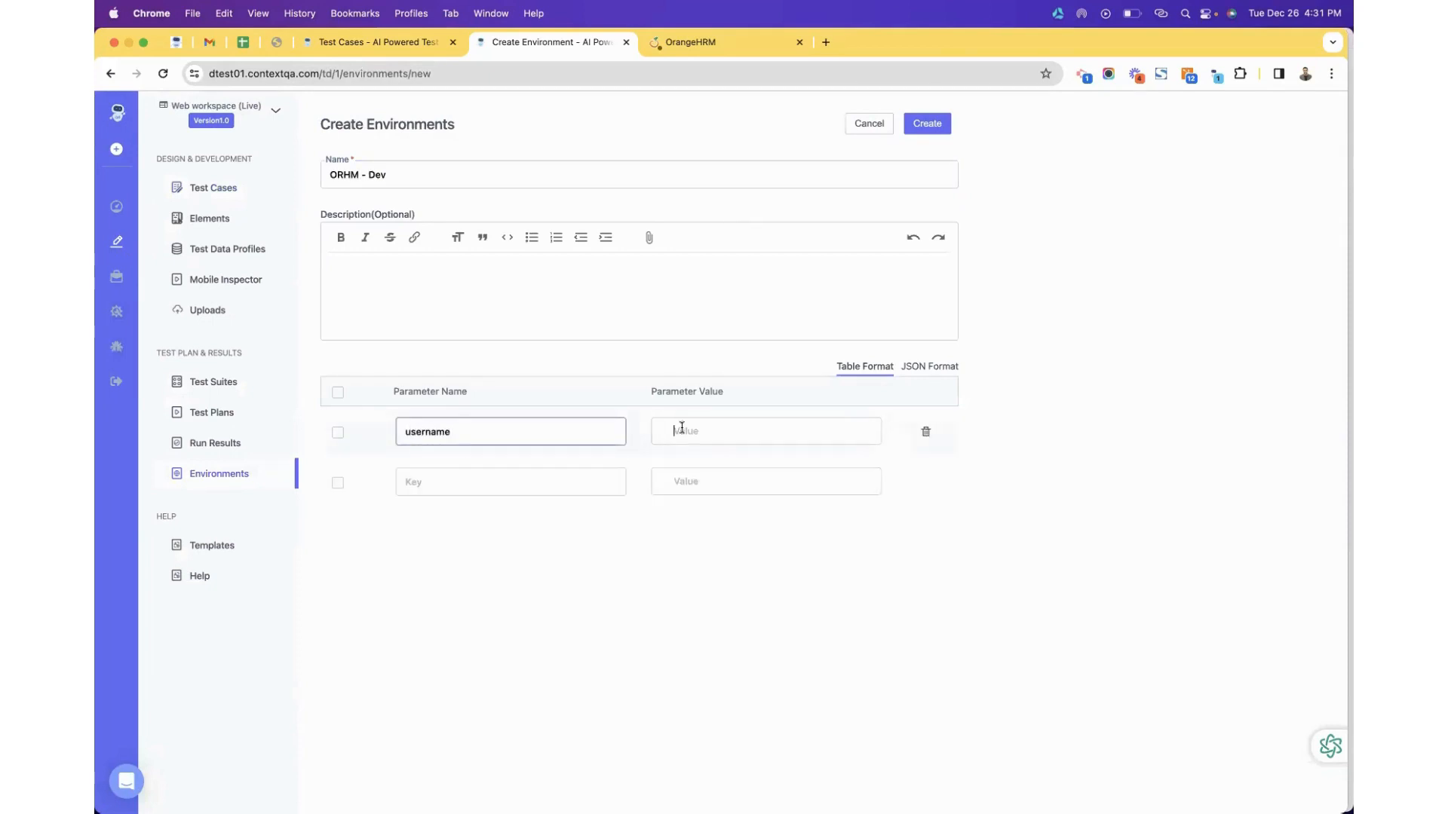
pyautogui.write('Admi')
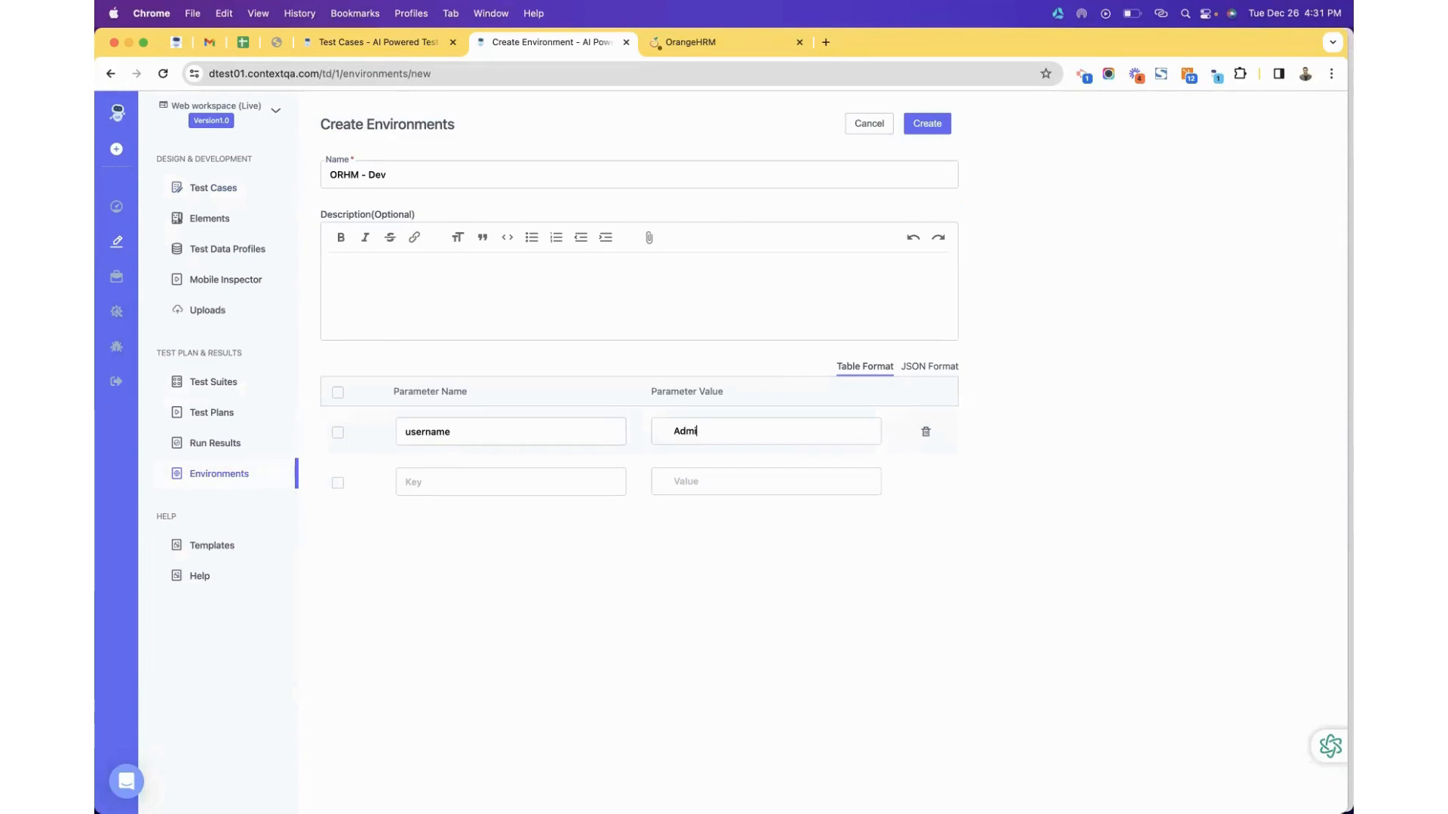
pyautogui.write('o')
pyautogui.press('BackSpace')
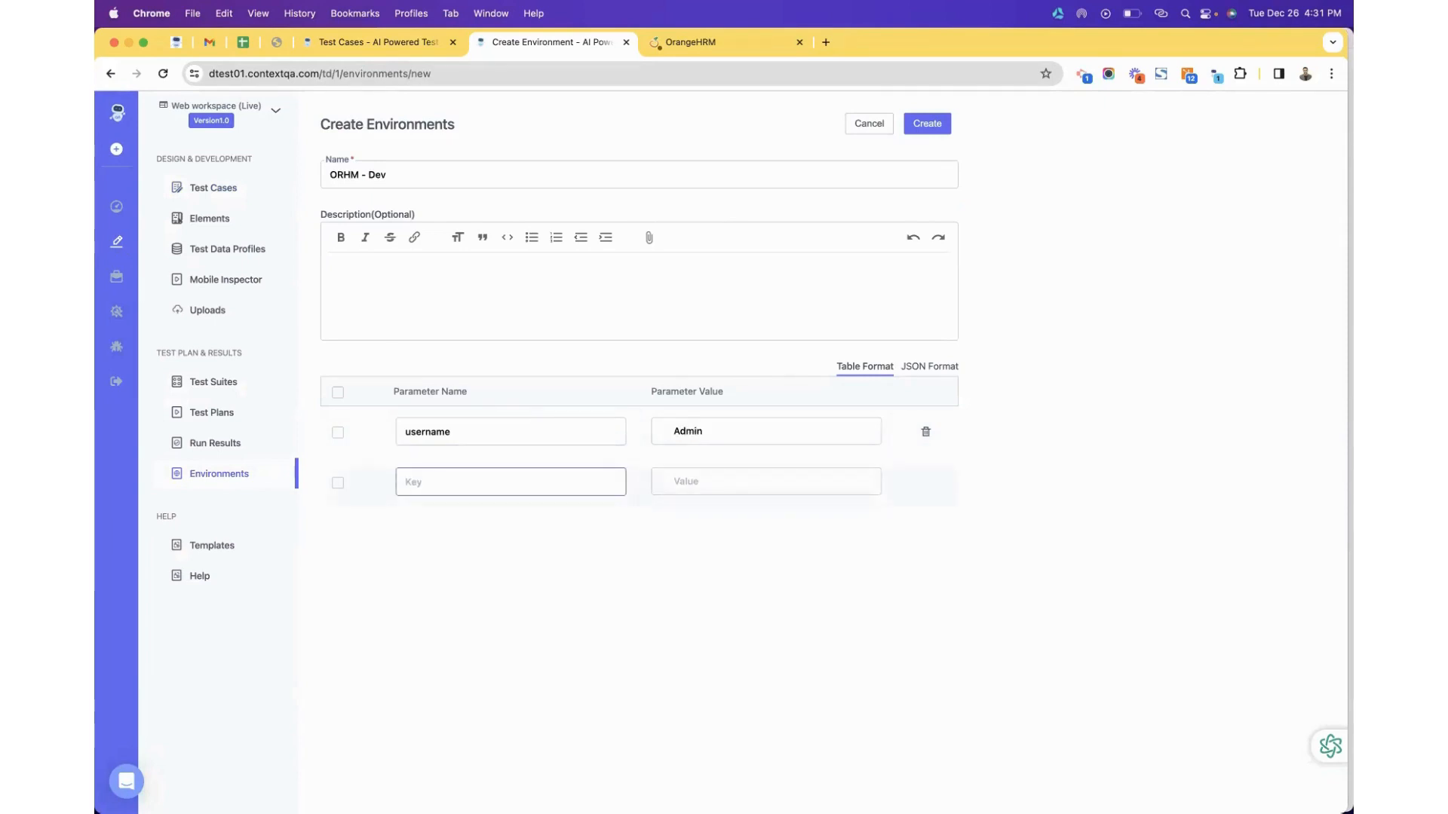
pyautogui.click(734, 481)
pyautogui.write('admin')
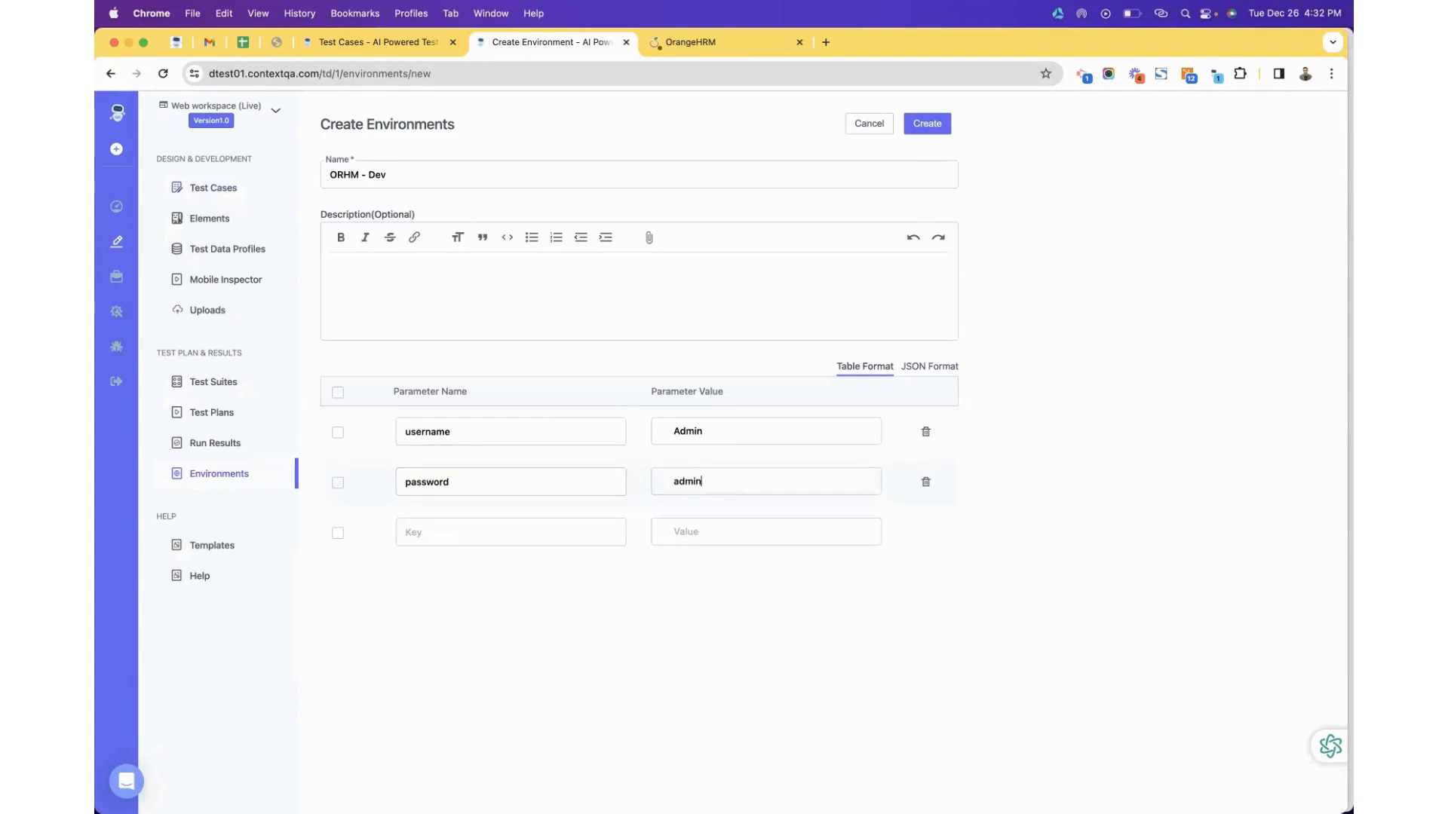
pyautogui.write('123')
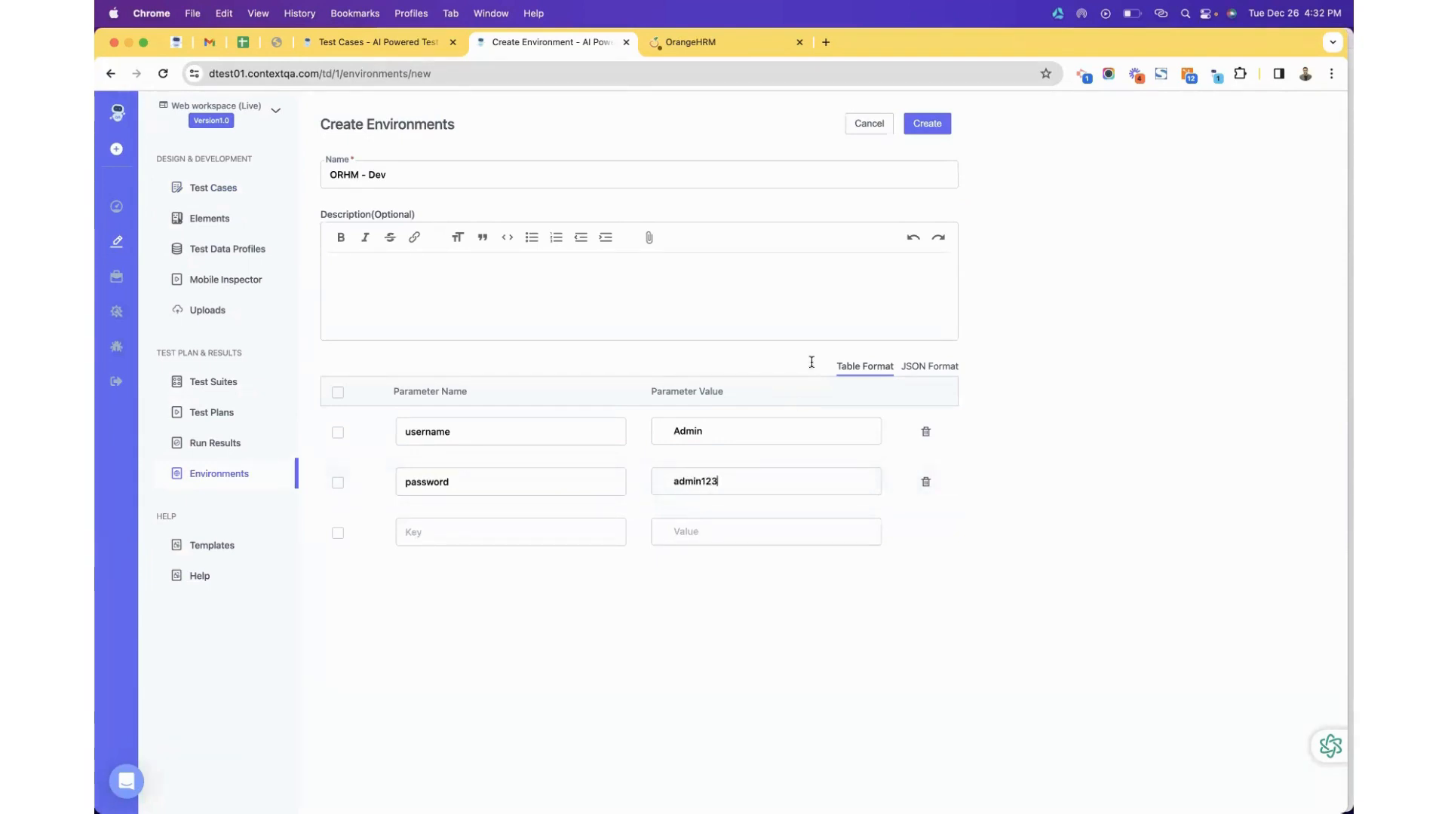
pyautogui.click(928, 125)
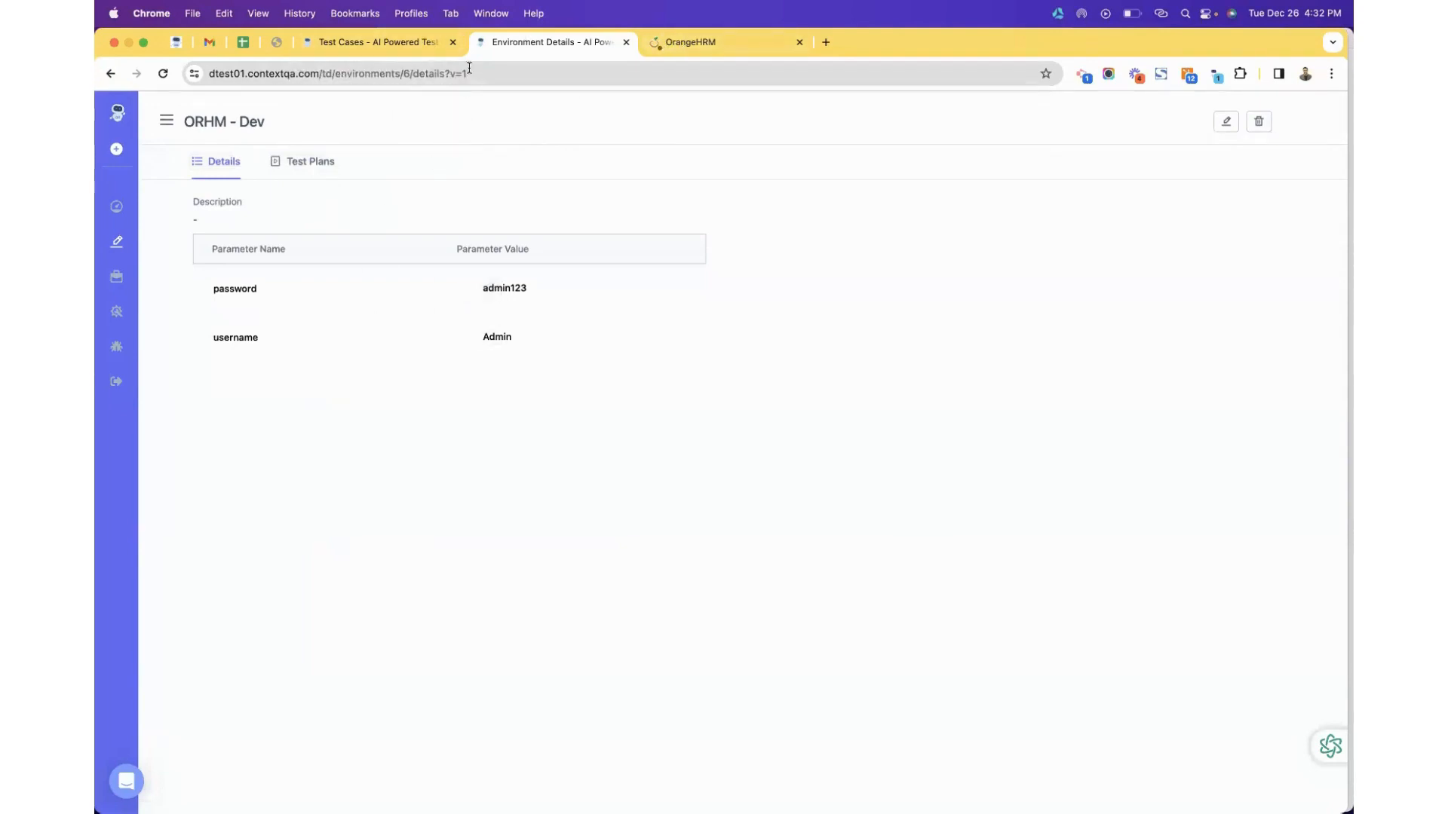
# Refresh the test case list and open test case C-318.
pyautogui.click(400, 44)
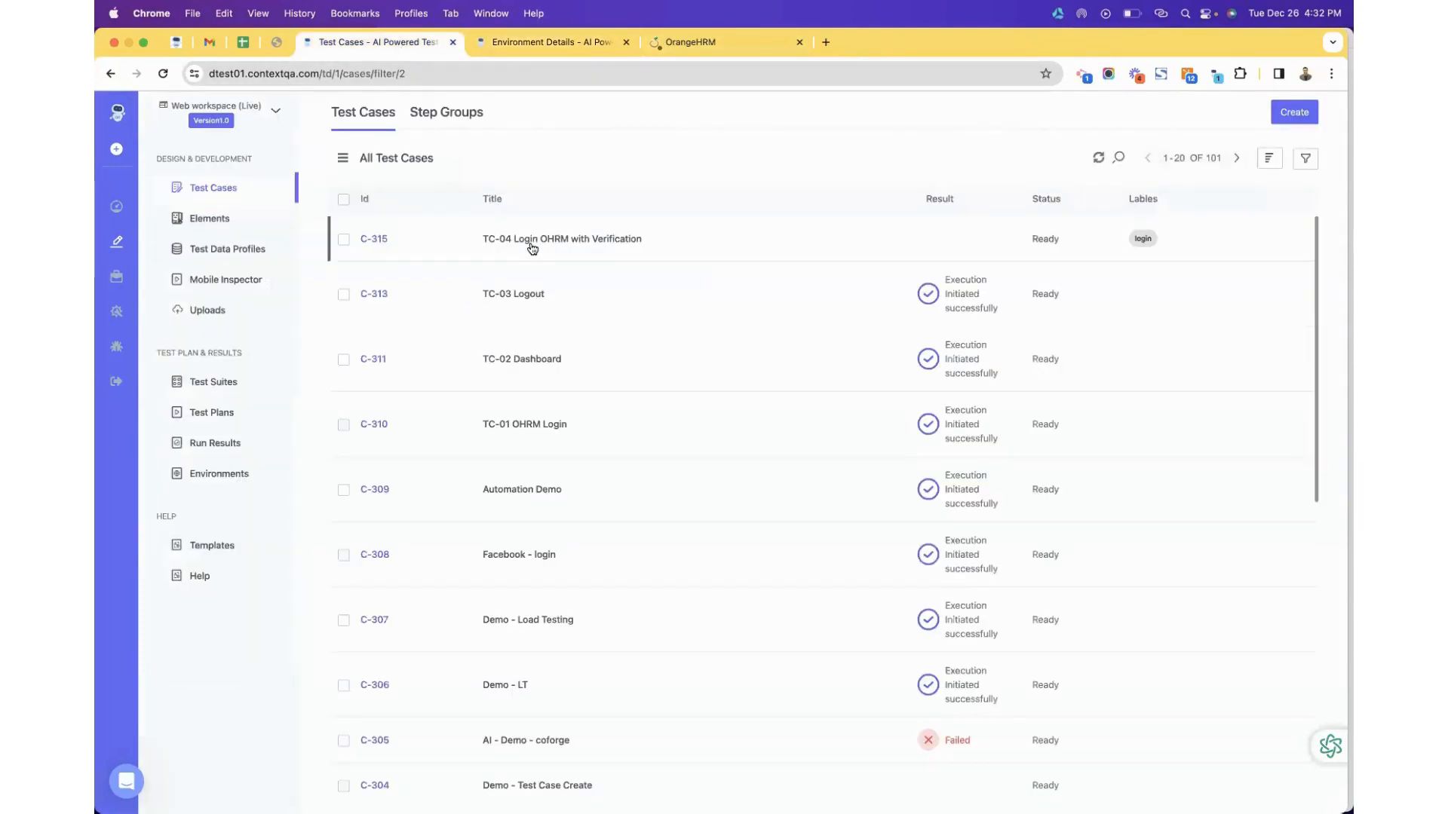
pyautogui.click(1098, 158)
pyautogui.click(627, 240)
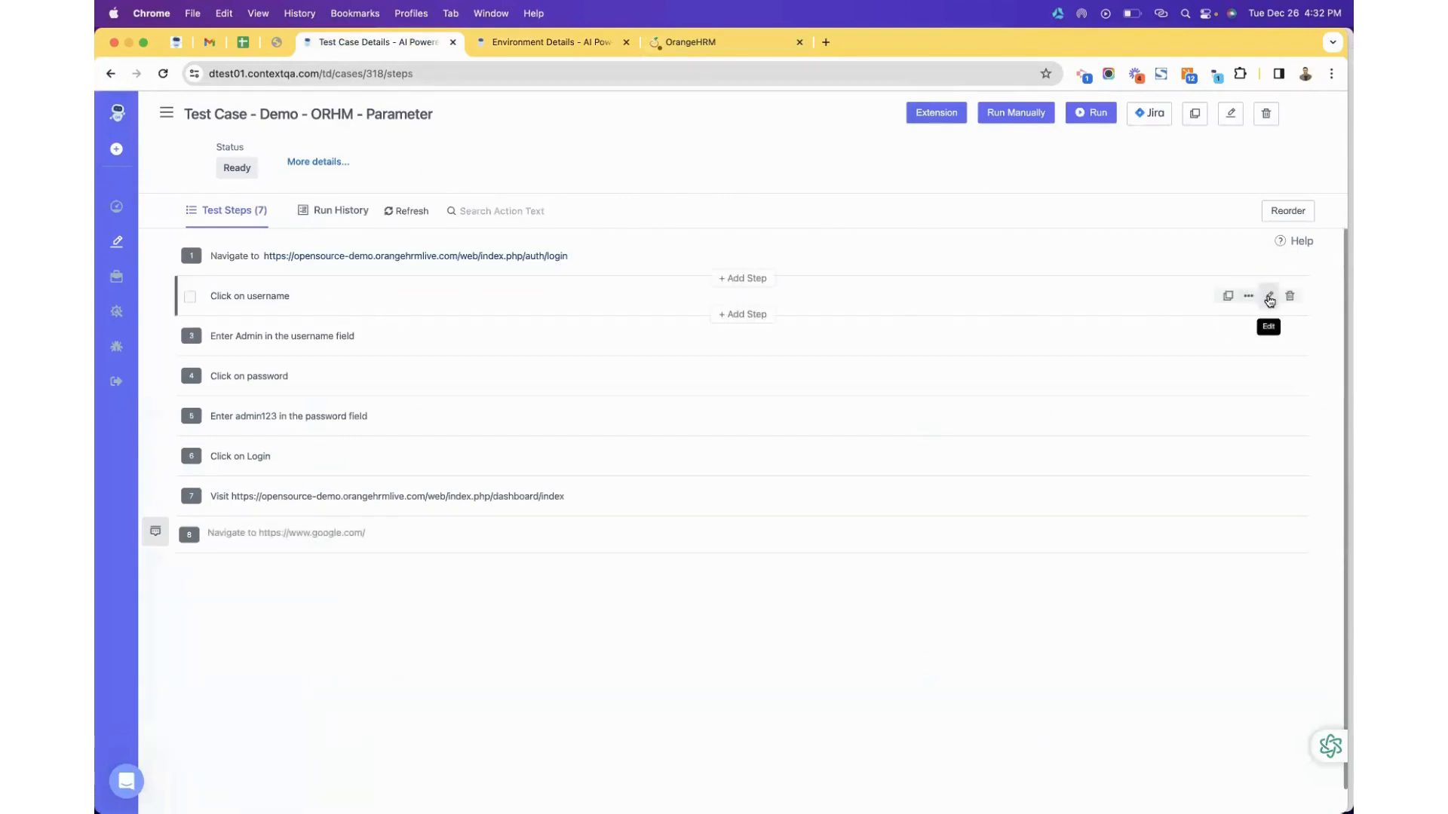
# Replace step 3's fixed username with the ORHM - Dev *|username| environment parameter.
pyautogui.click(1268, 297)
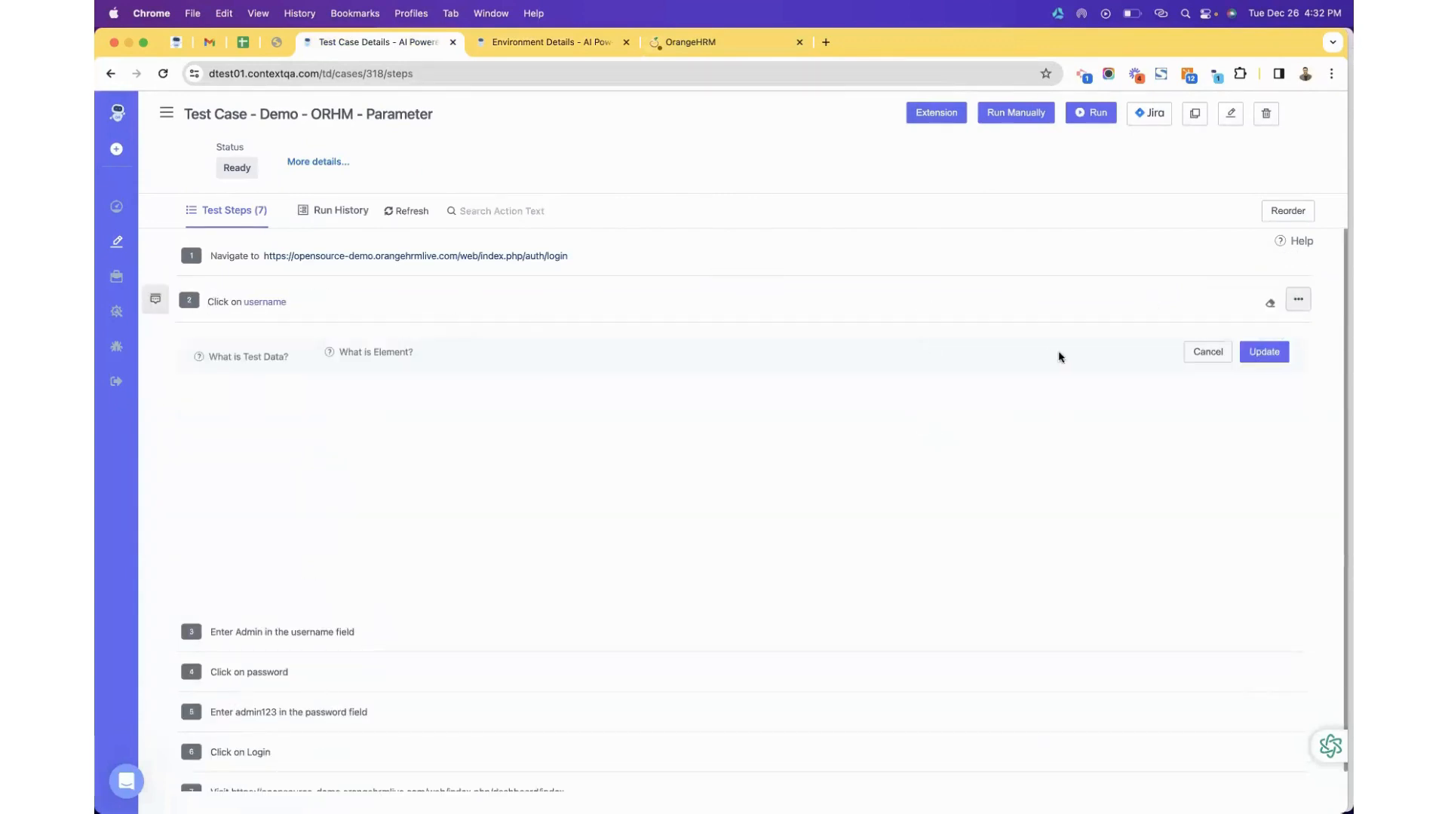
pyautogui.click(1217, 352)
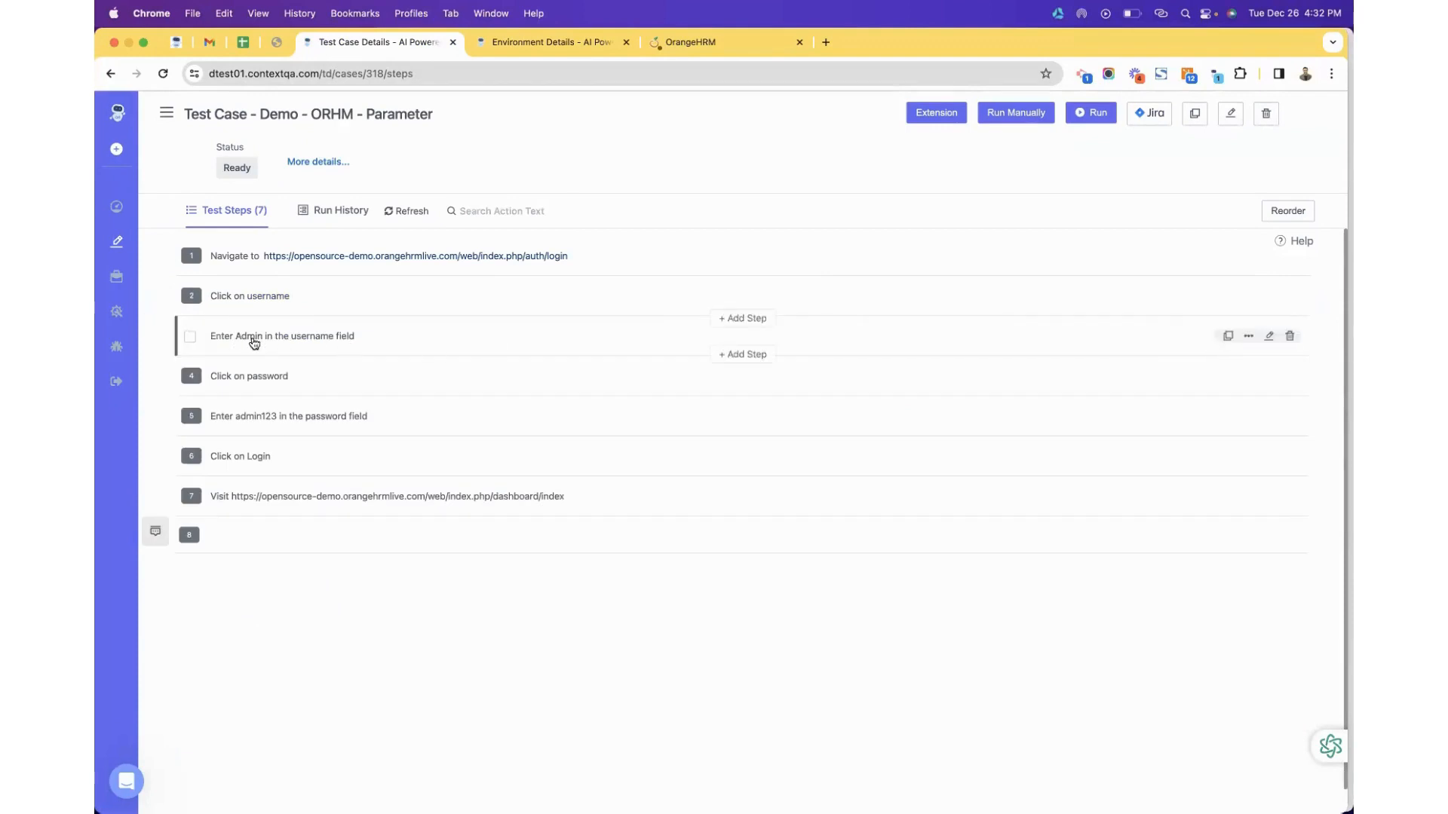
pyautogui.click(1269, 335)
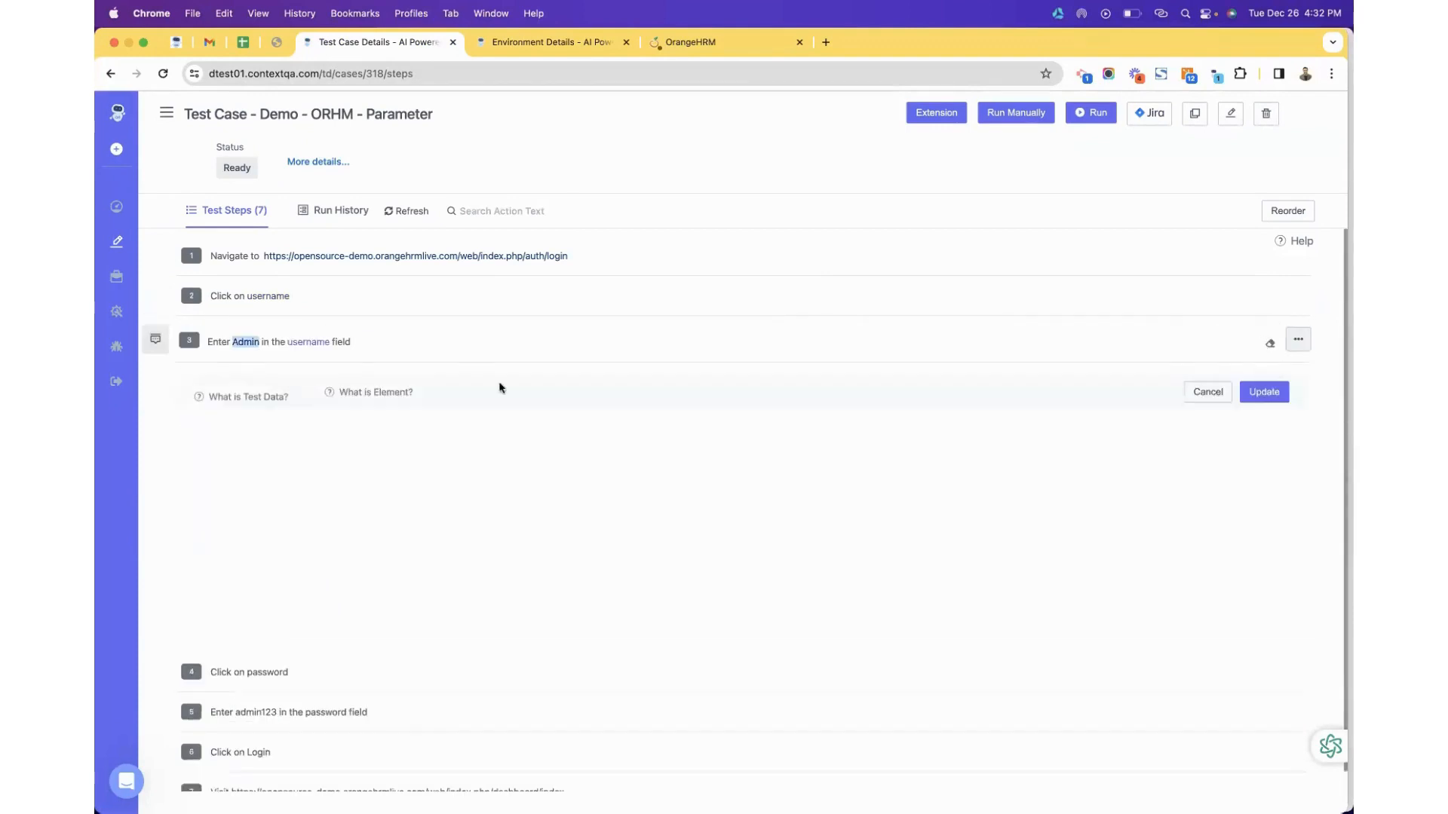
pyautogui.press('BackSpace')
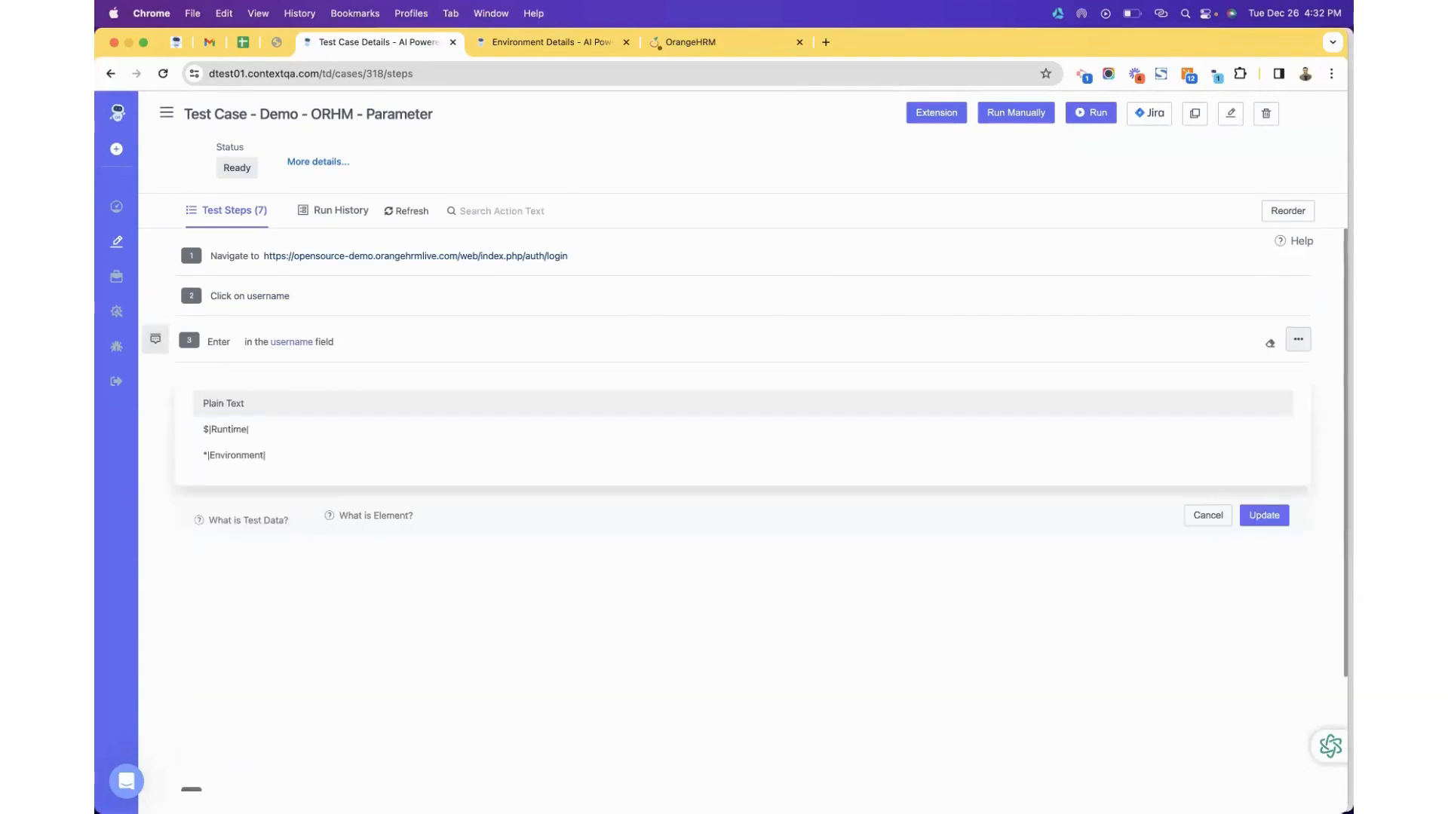
pyautogui.click(225, 455)
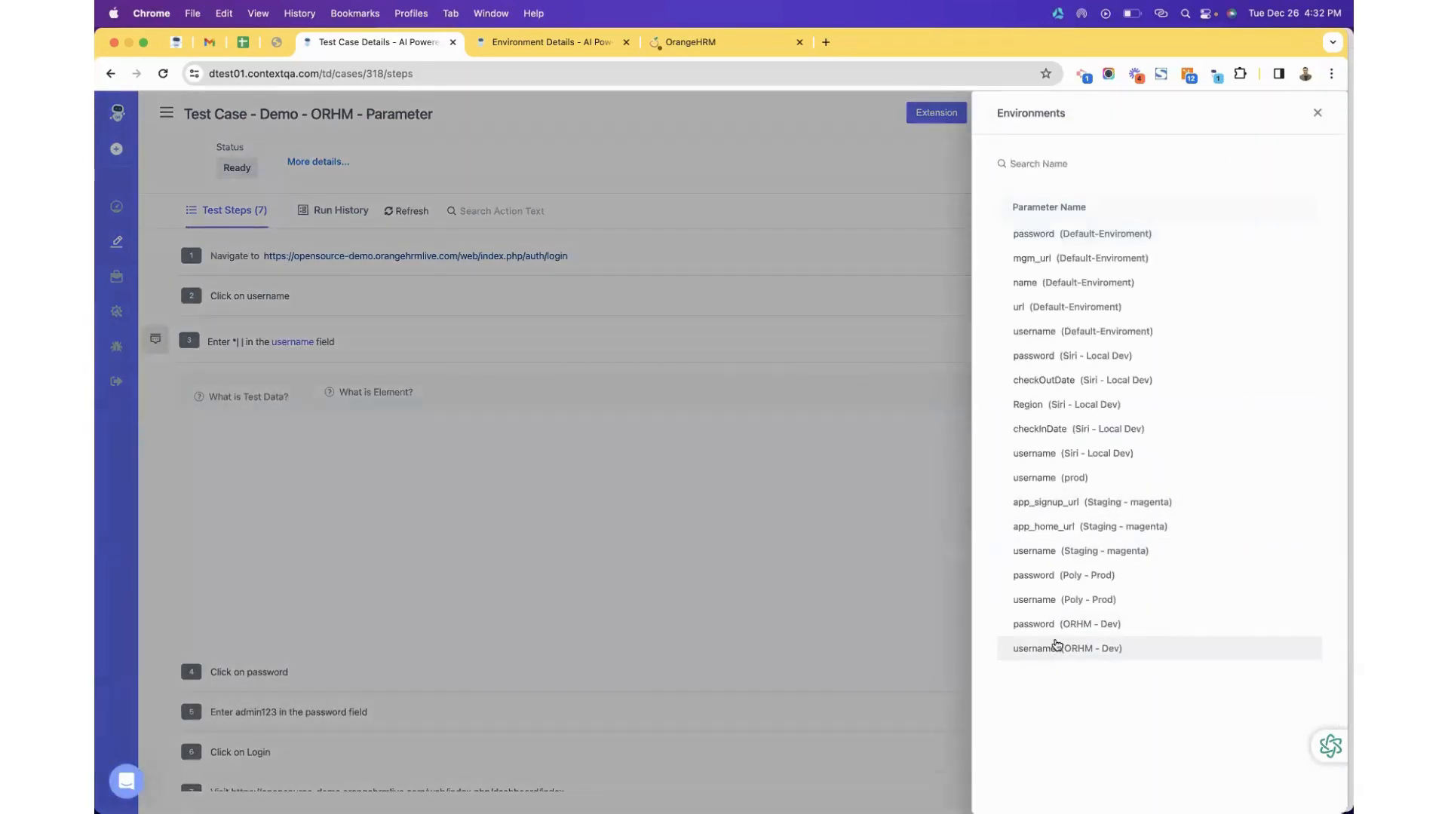
pyautogui.click(1054, 647)
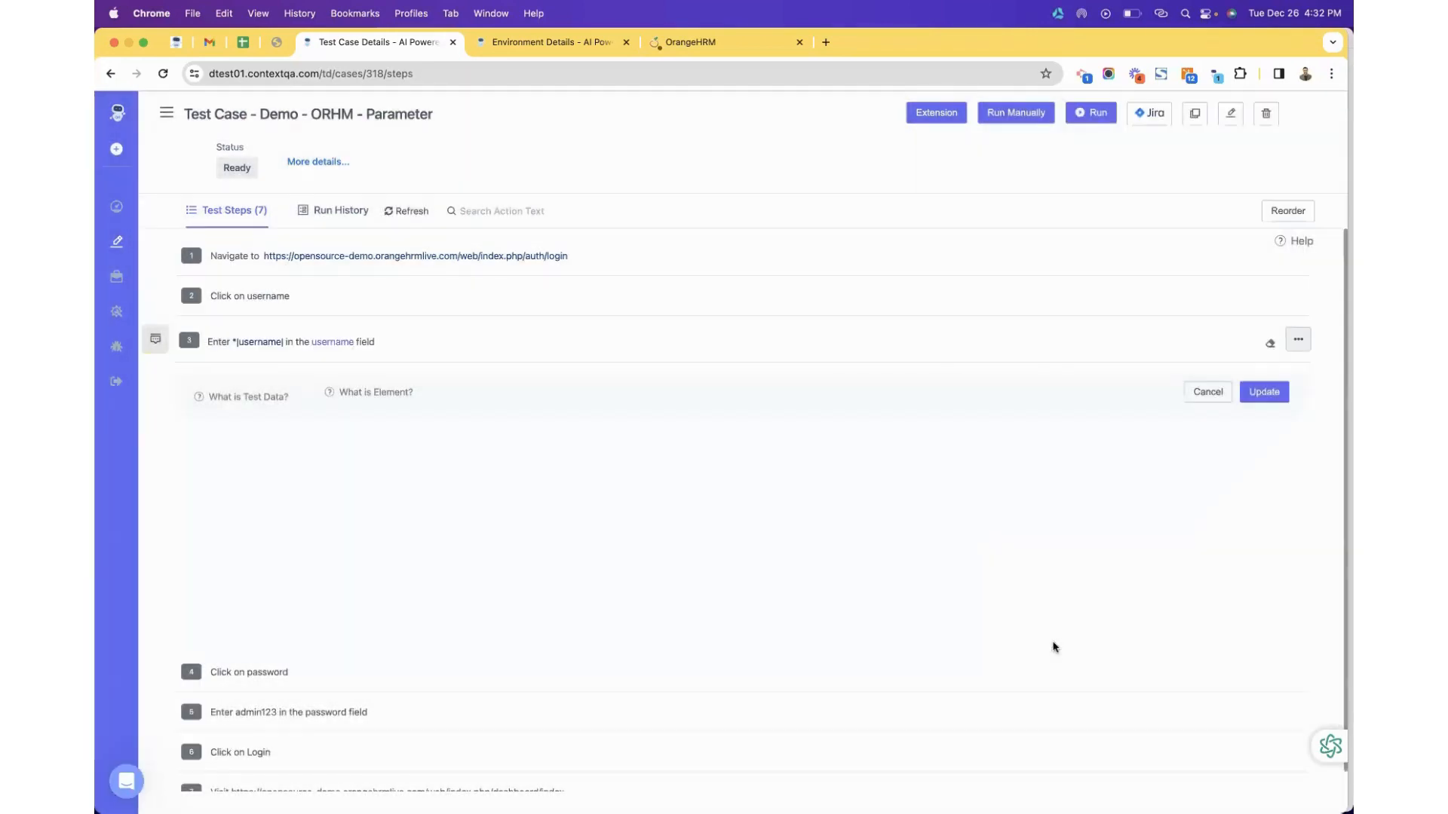
pyautogui.click(1269, 398)
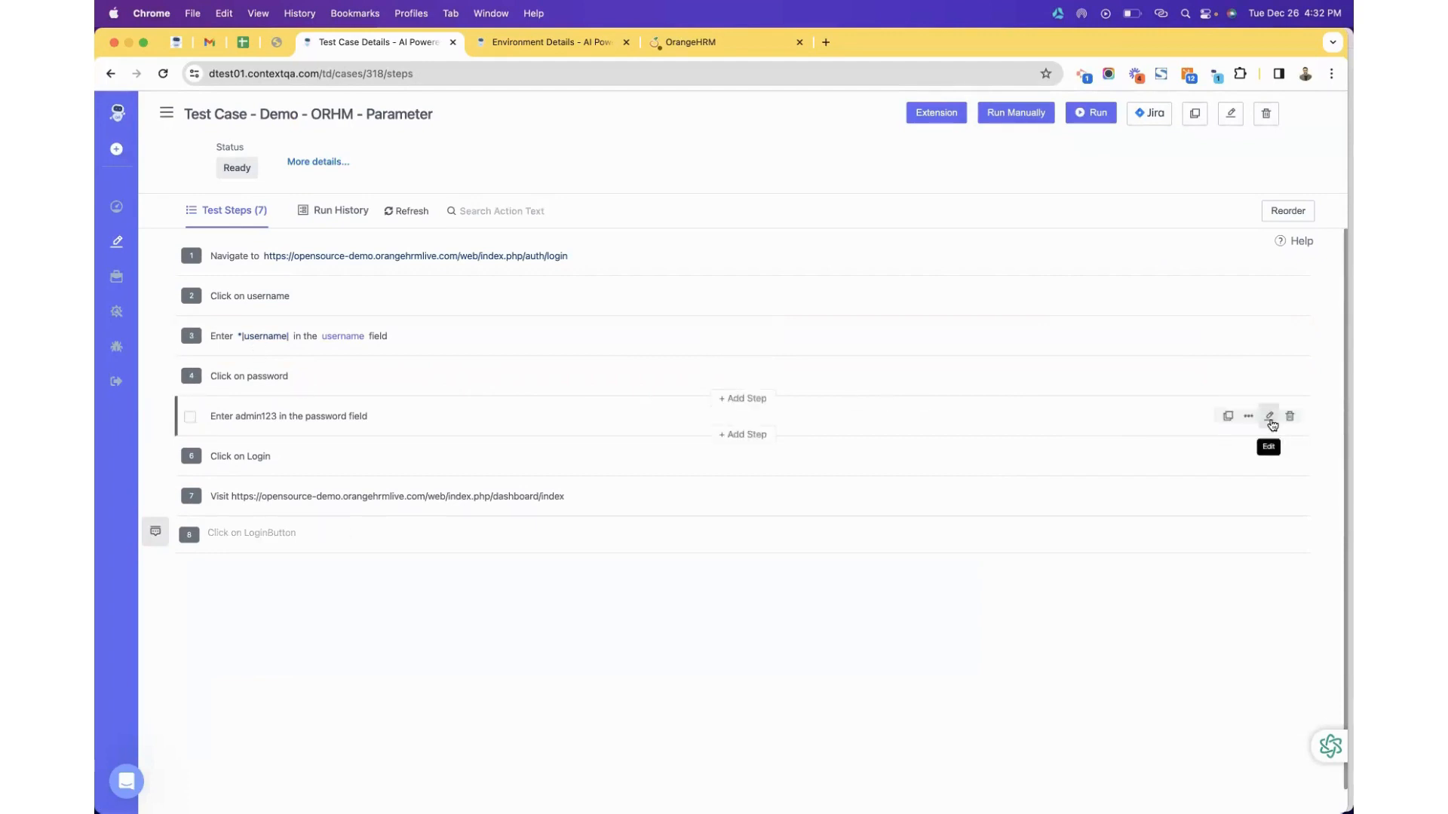
# Replace step 5's fixed password with the ORHM - Dev *|password| environment parameter.
pyautogui.click(1271, 420)
pyautogui.press('BackSpace')
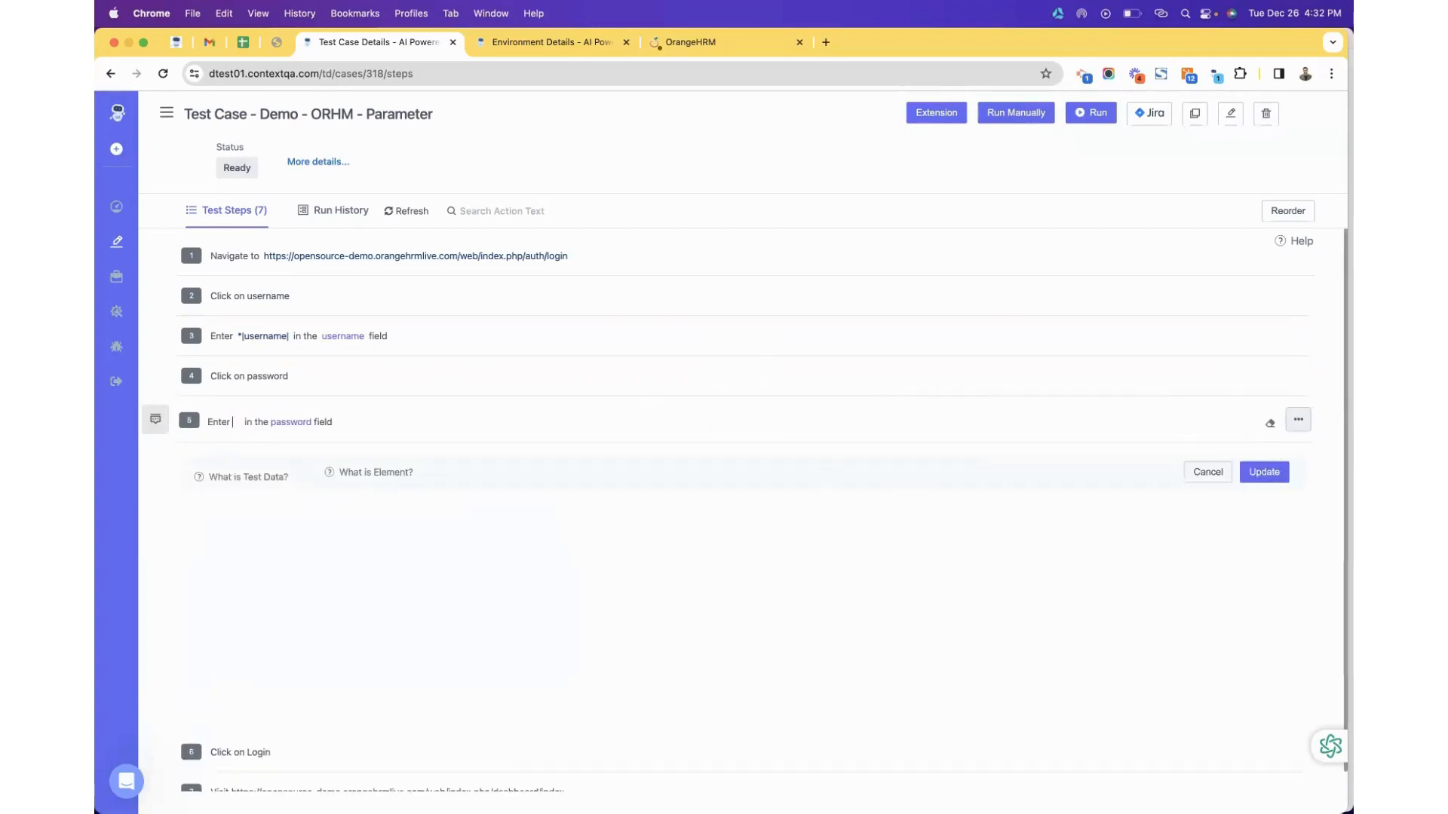
pyautogui.click(289, 539)
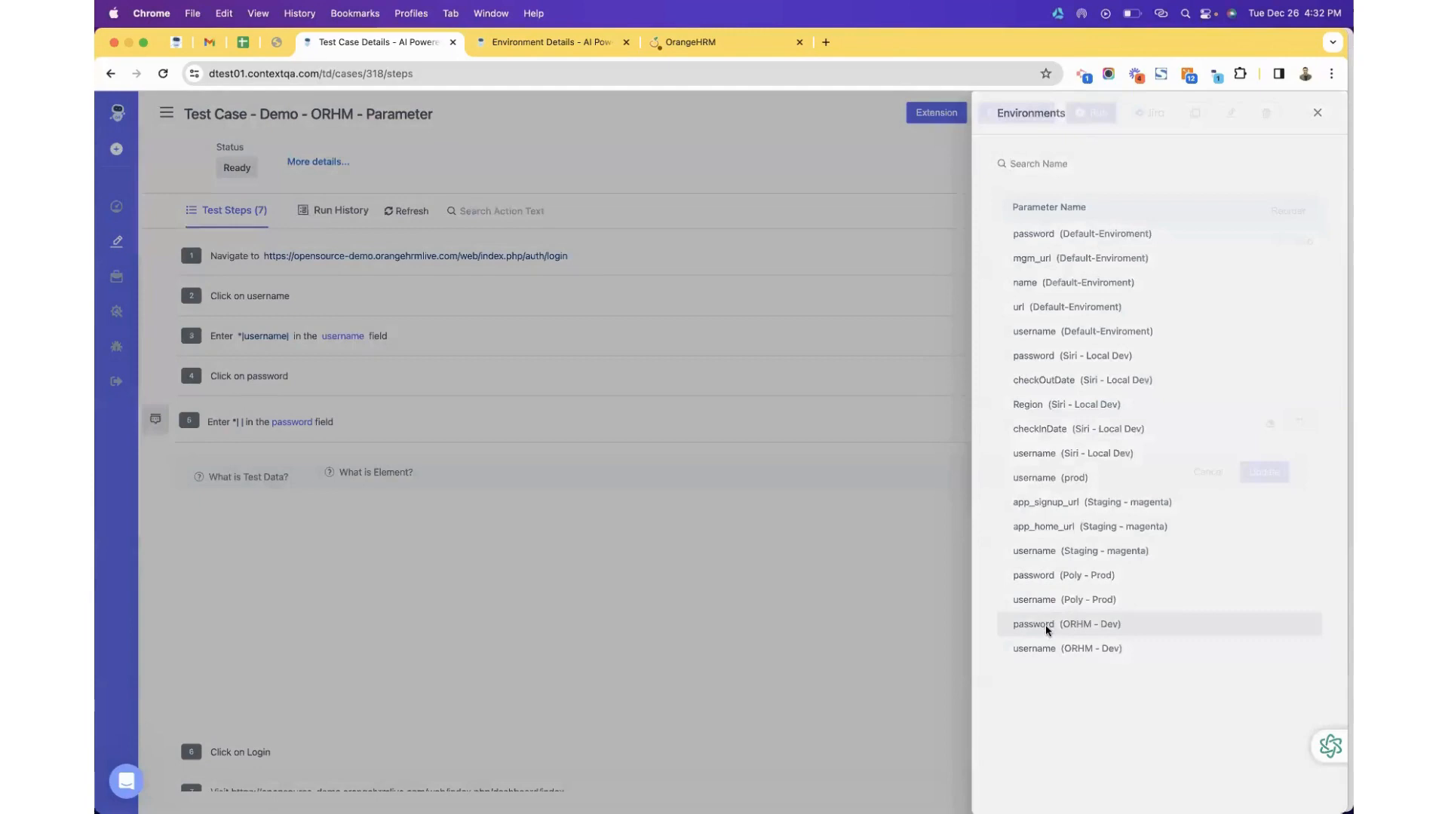
pyautogui.click(1046, 625)
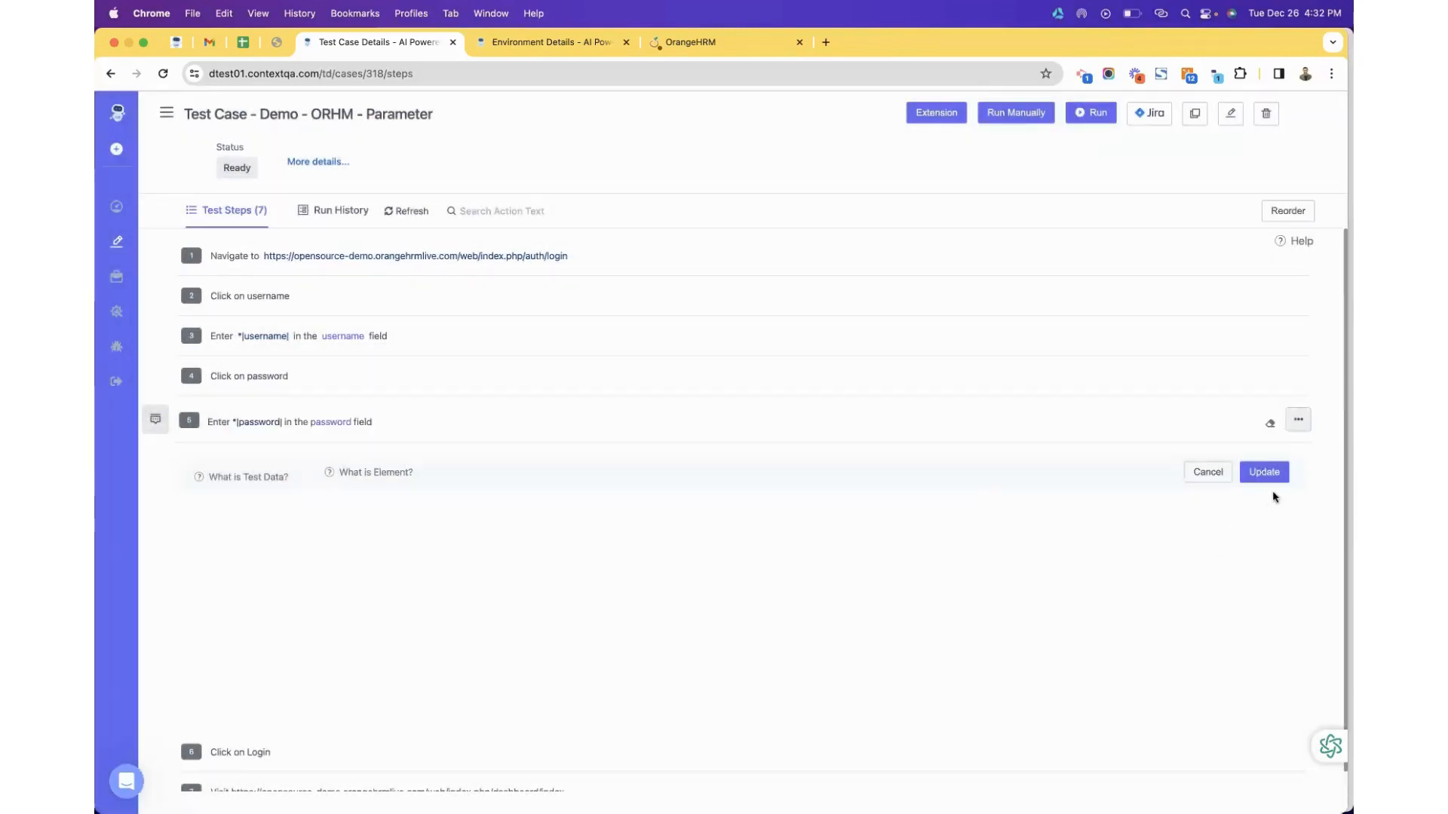
pyautogui.click(1271, 473)
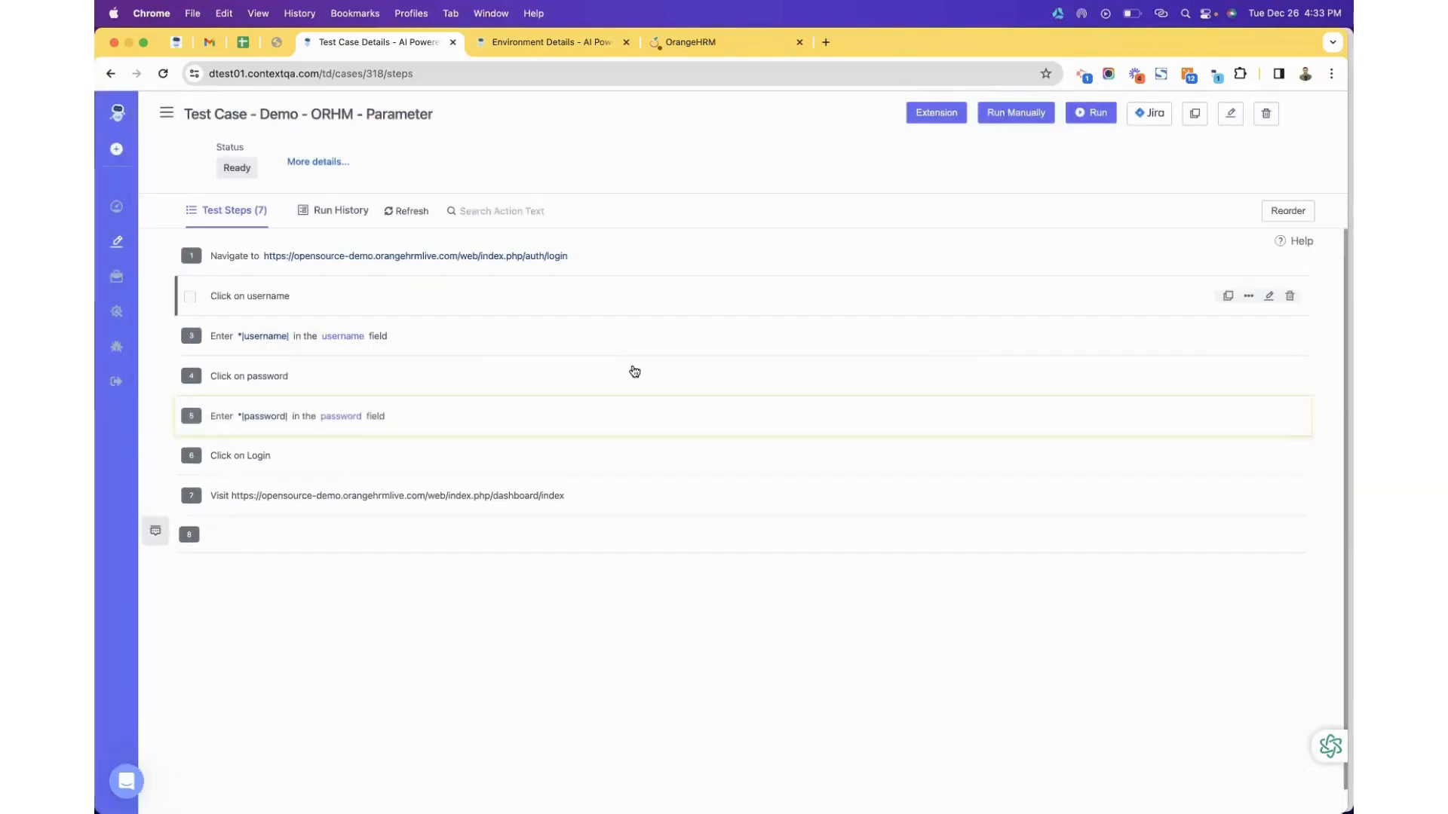
pyautogui.moveTo(567, 255); pyautogui.dragTo(270, 260)
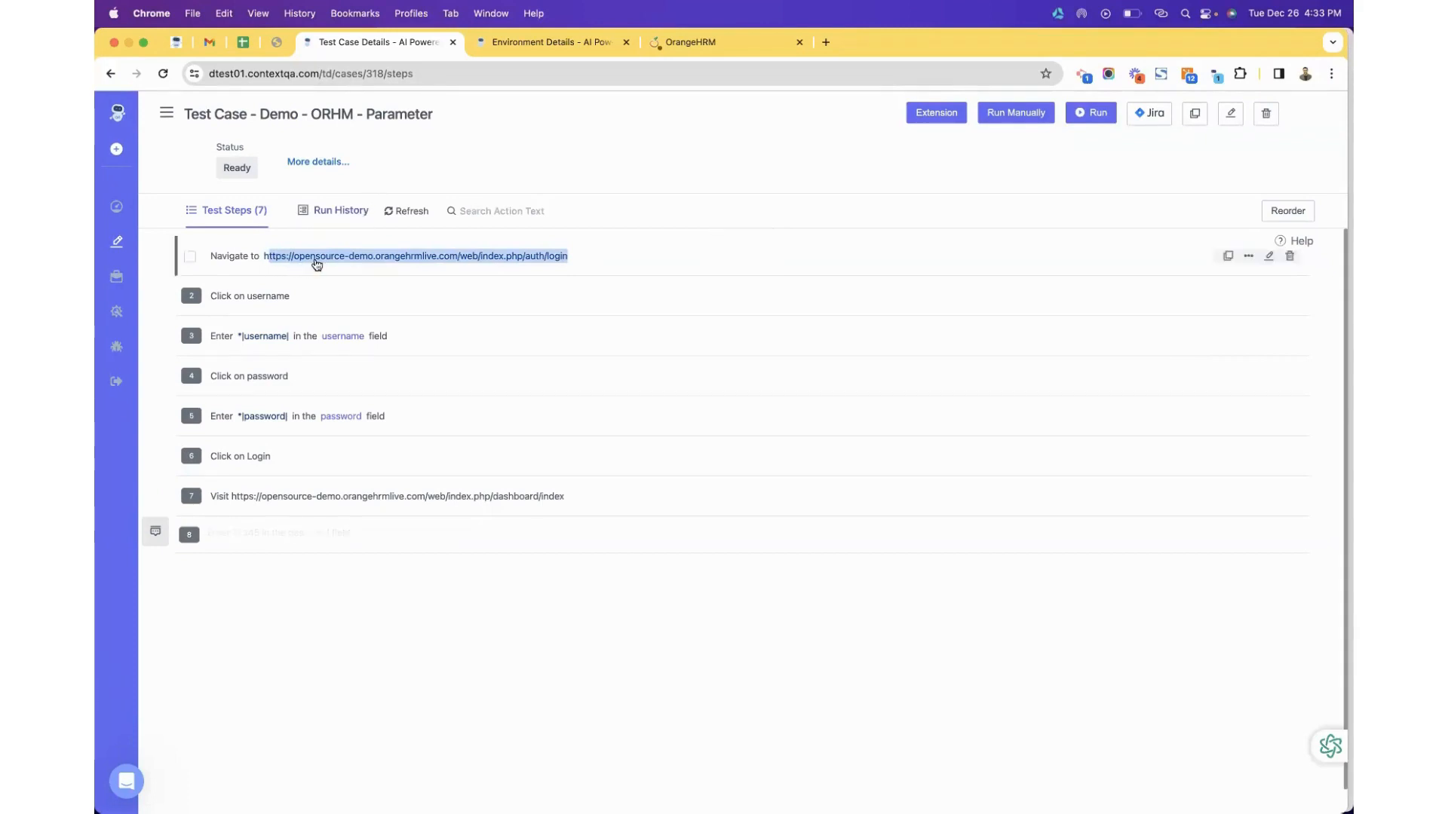
# Run test case C-318, then go back to the All Test Cases list.
pyautogui.click(519, 156)
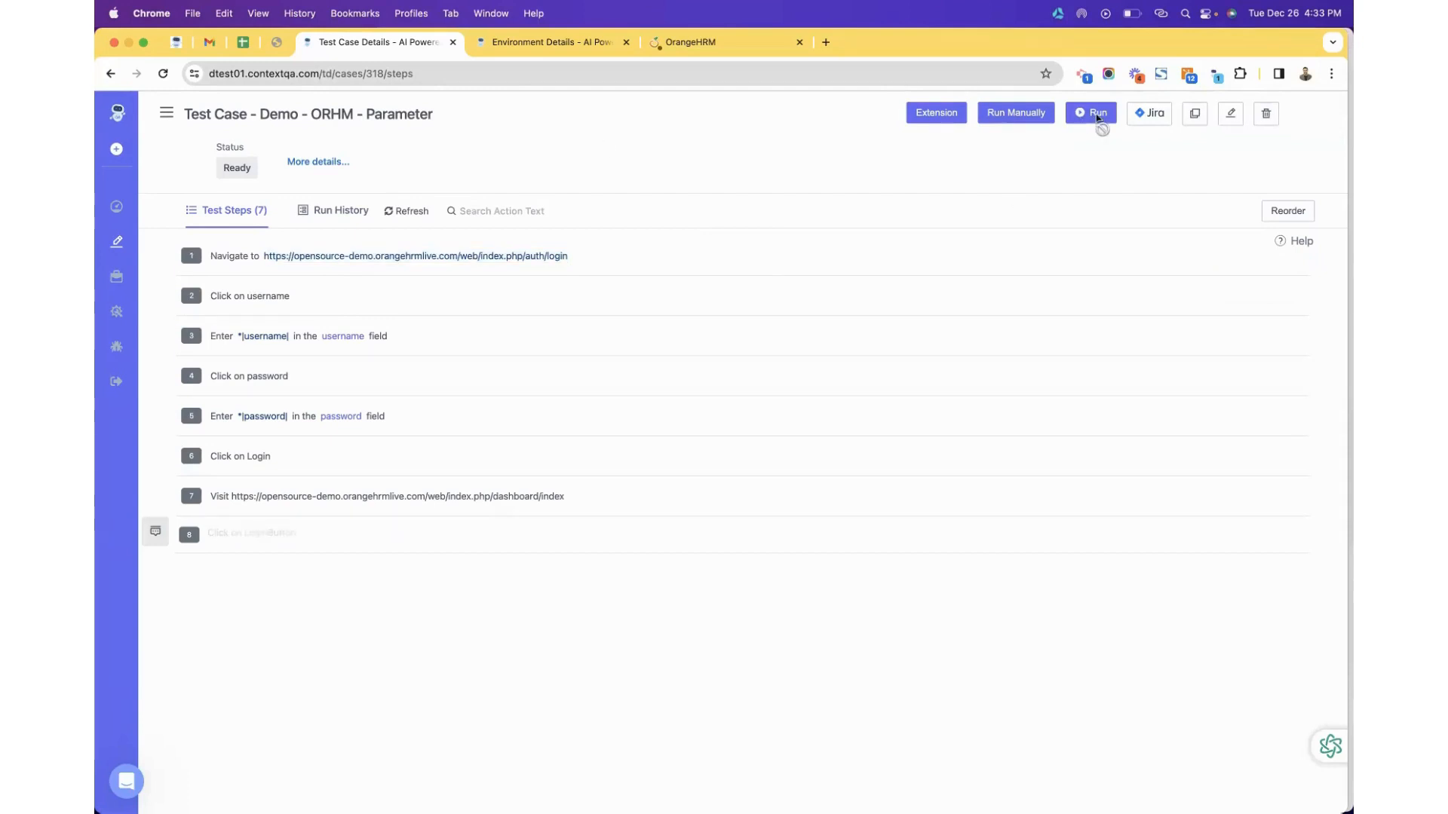
pyautogui.click(1097, 117)
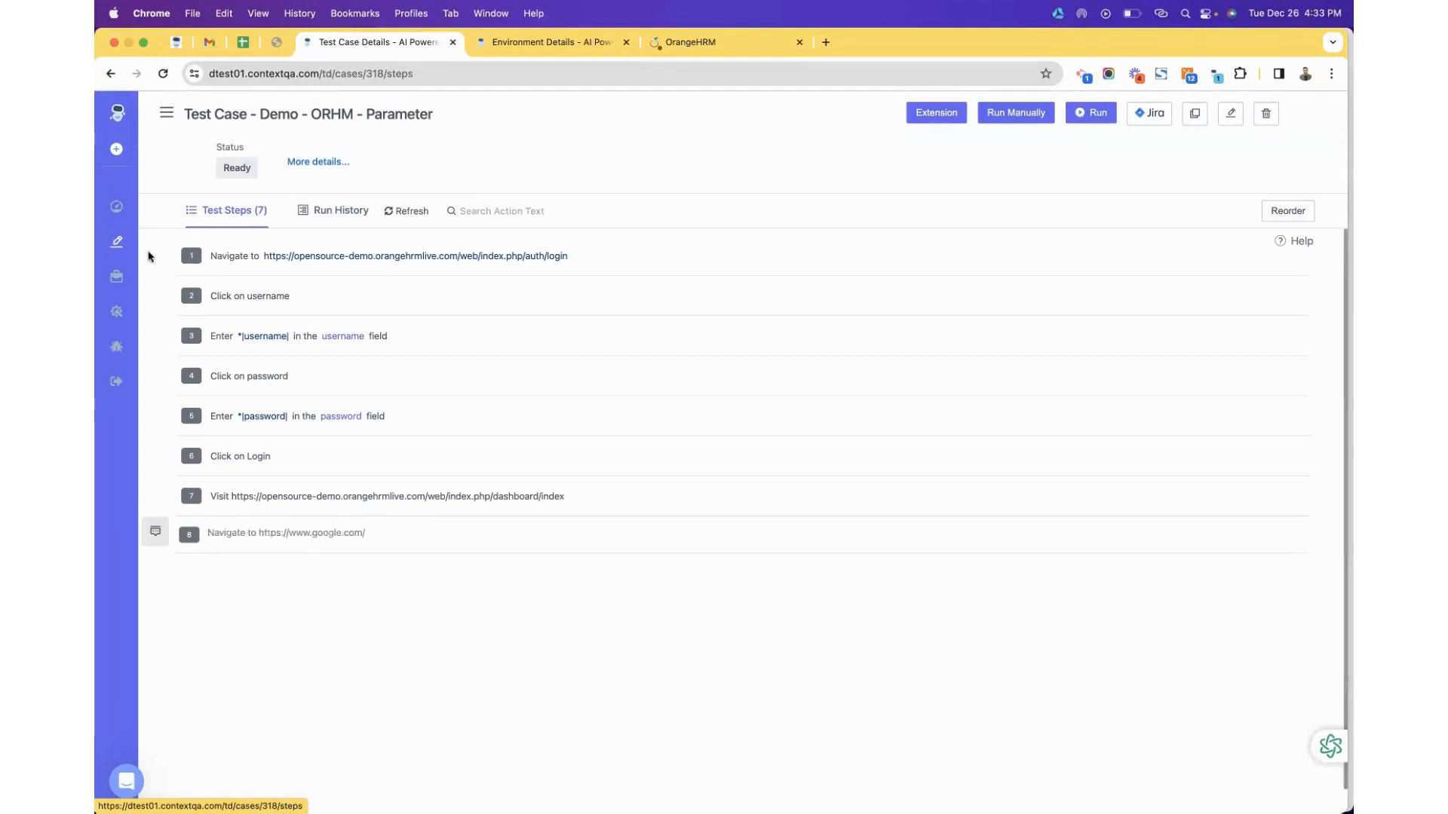
pyautogui.click(117, 247)
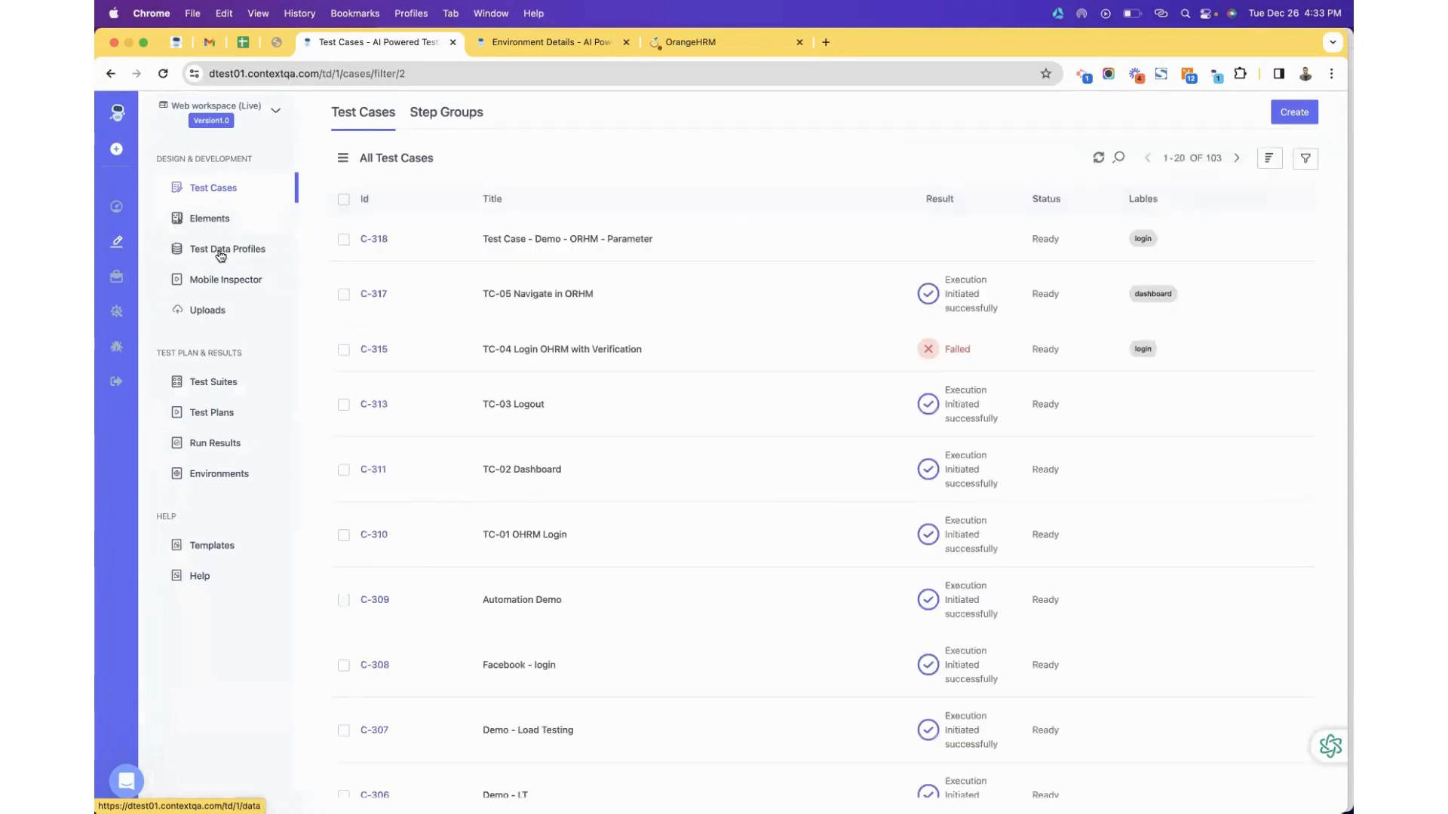
# Start the ORHM -Login - Credentials Demo data profile with username and password columns.
pyautogui.click(220, 254)
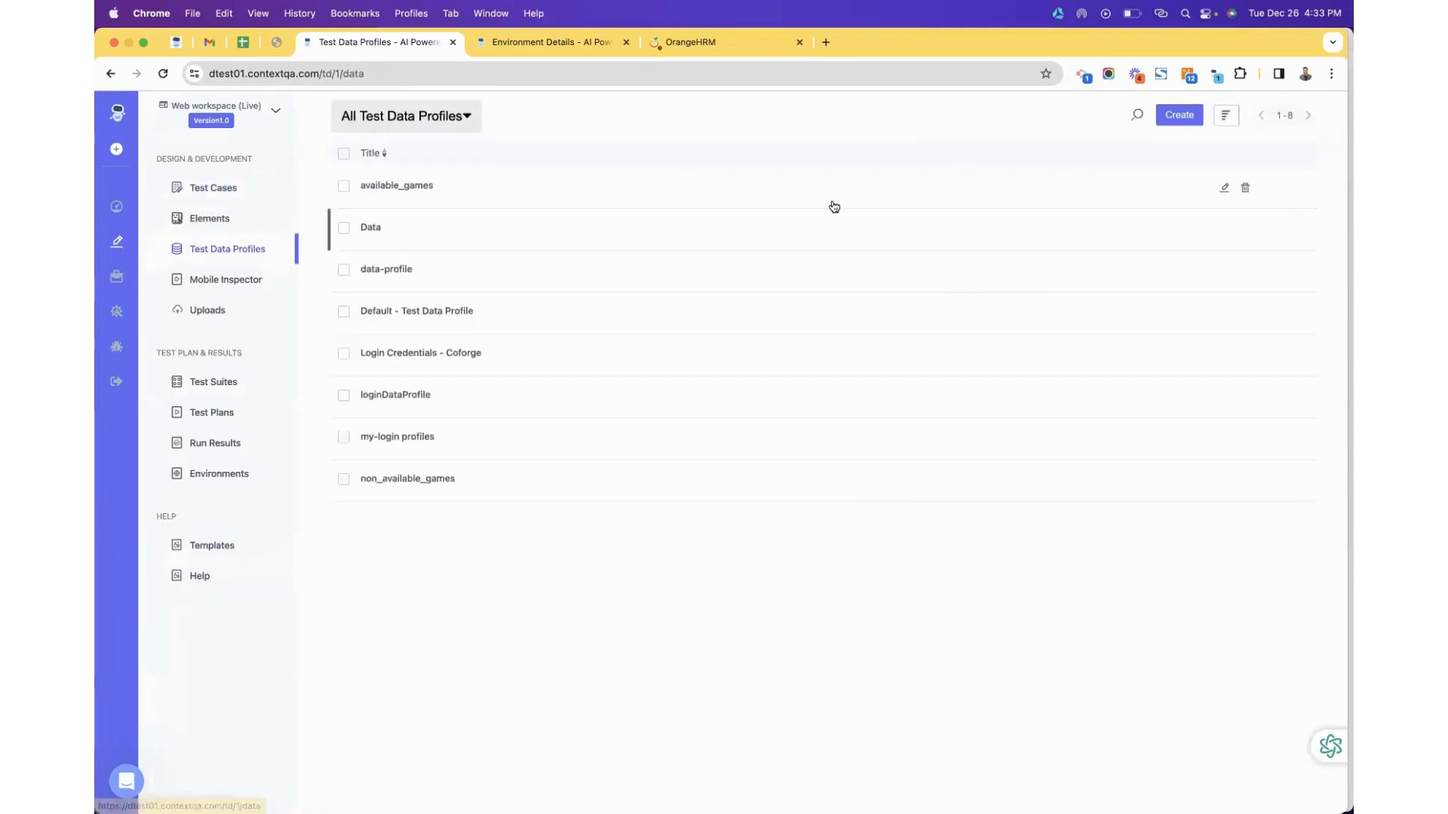
pyautogui.click(1170, 116)
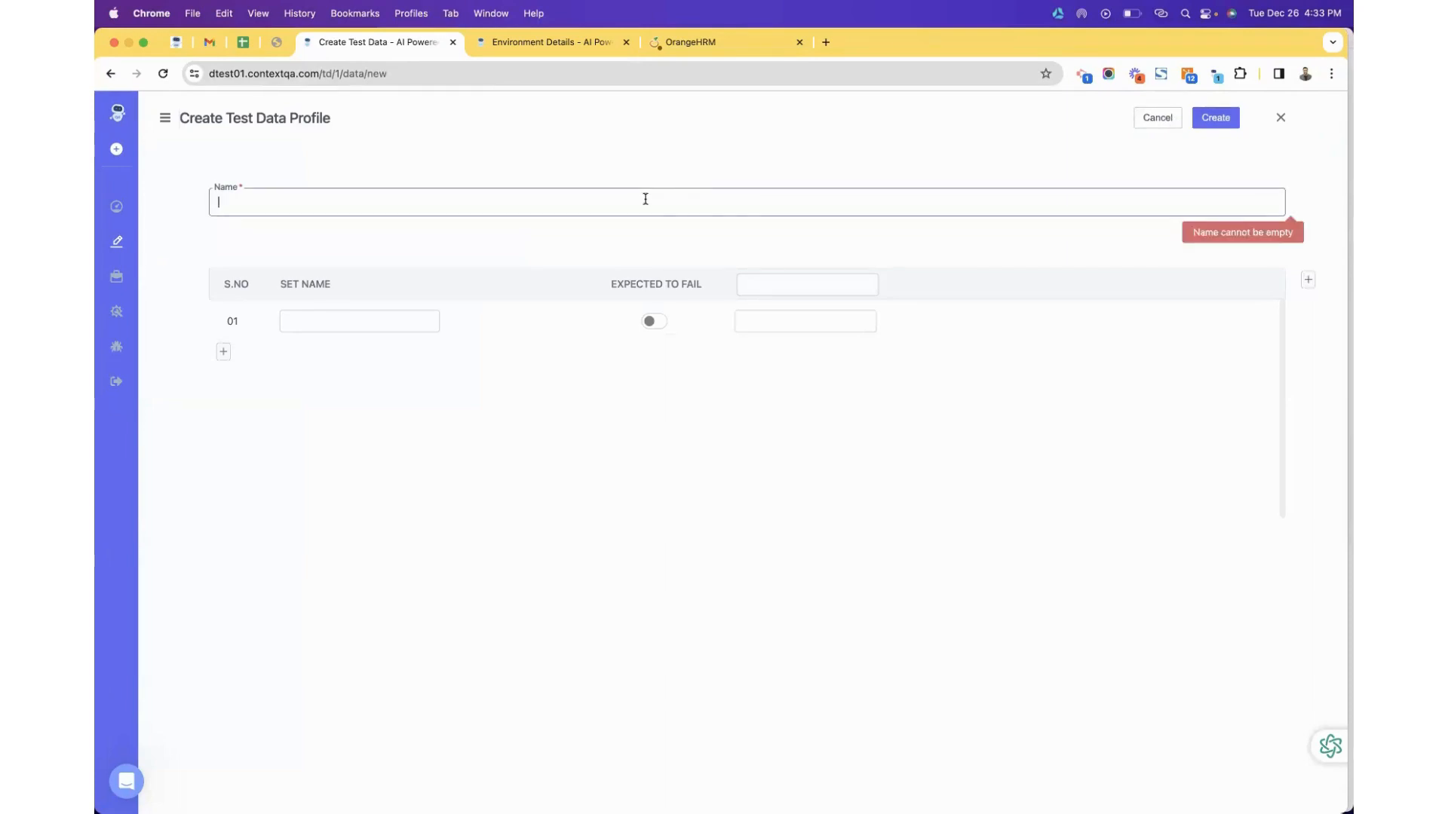
pyautogui.write('ORHM -Login - Credentials Demo')
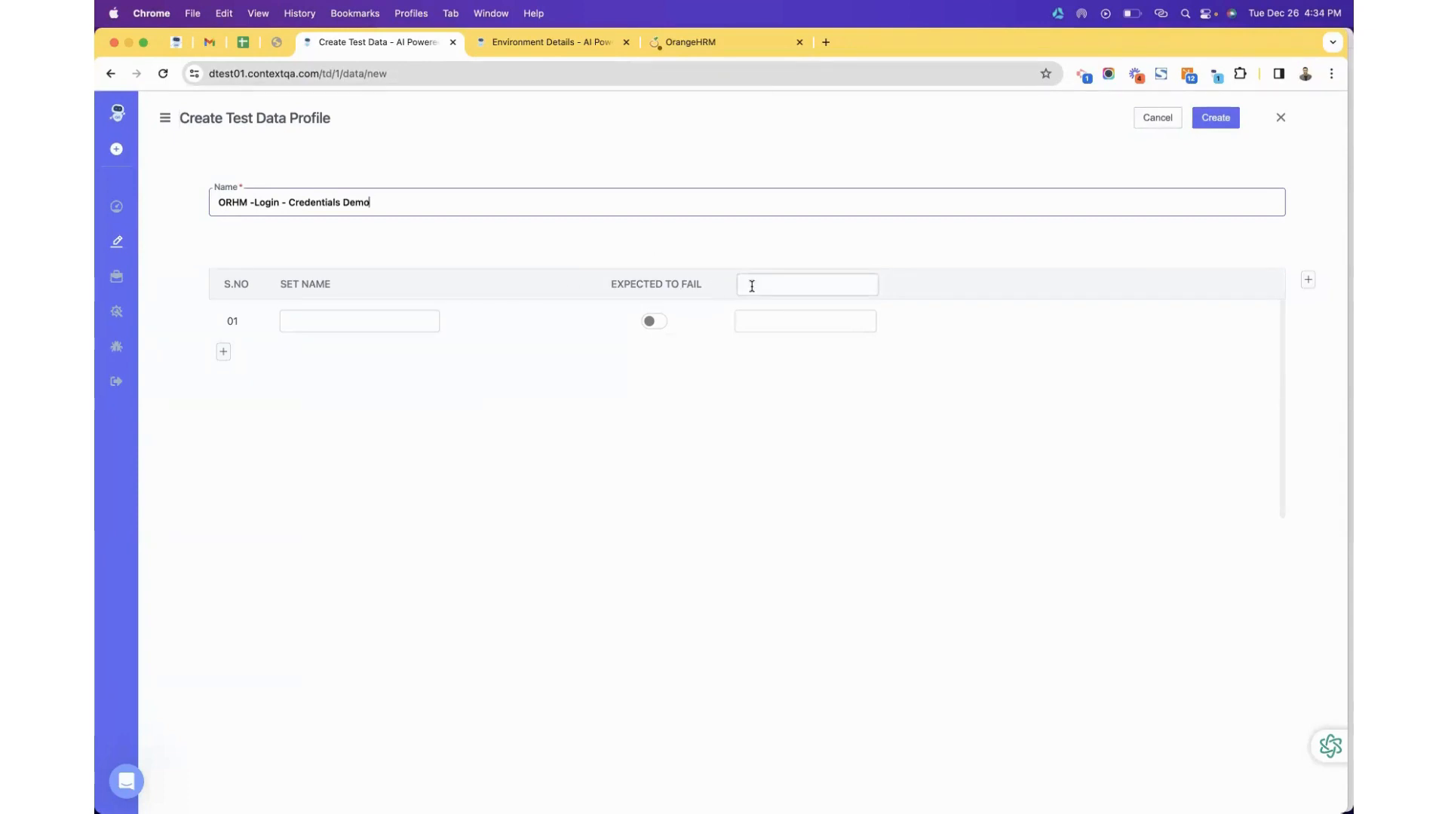
pyautogui.click(788, 287)
pyautogui.write('username')
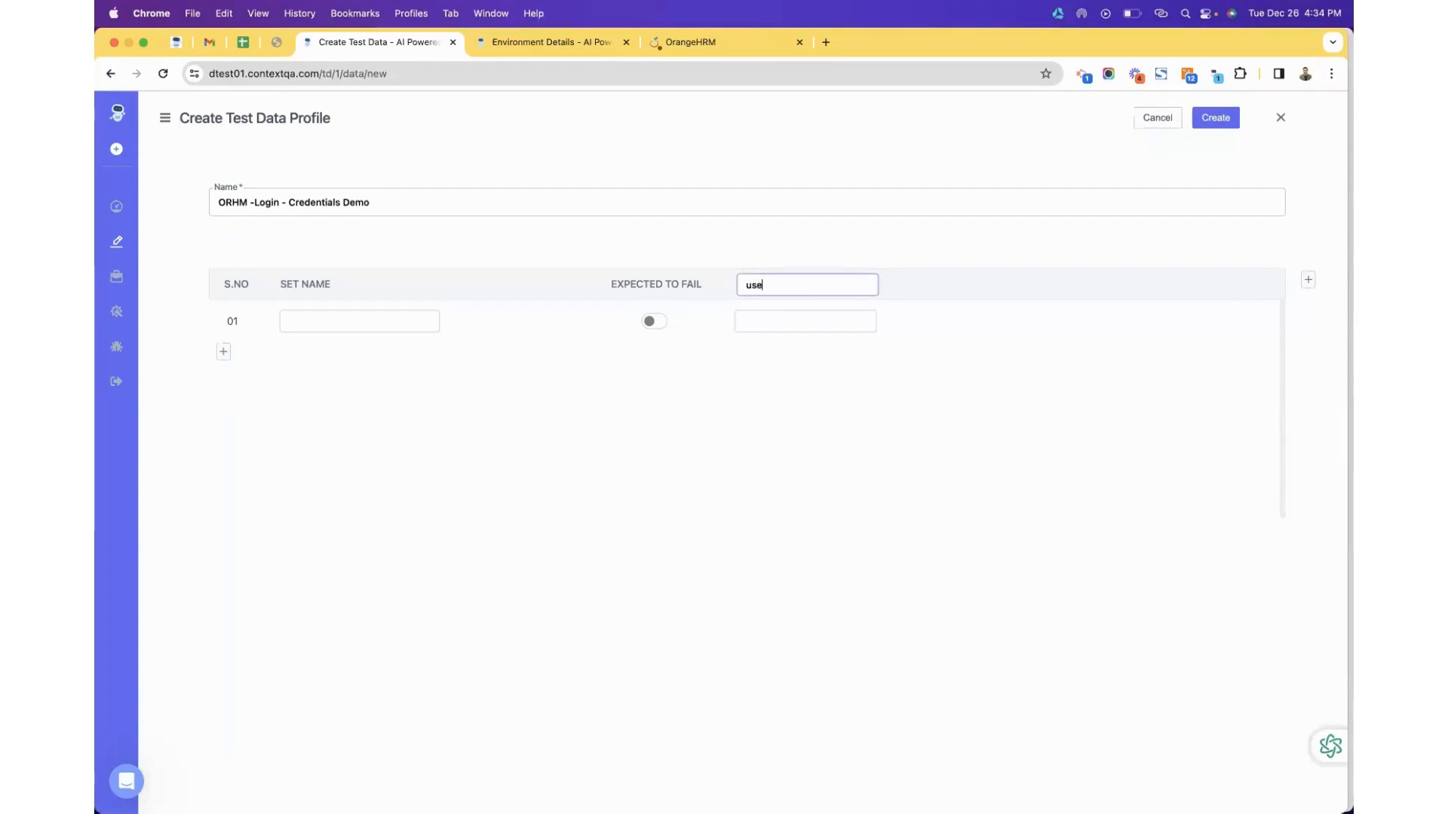
pyautogui.click(1308, 280)
pyautogui.click(911, 278)
pyautogui.write('pas')
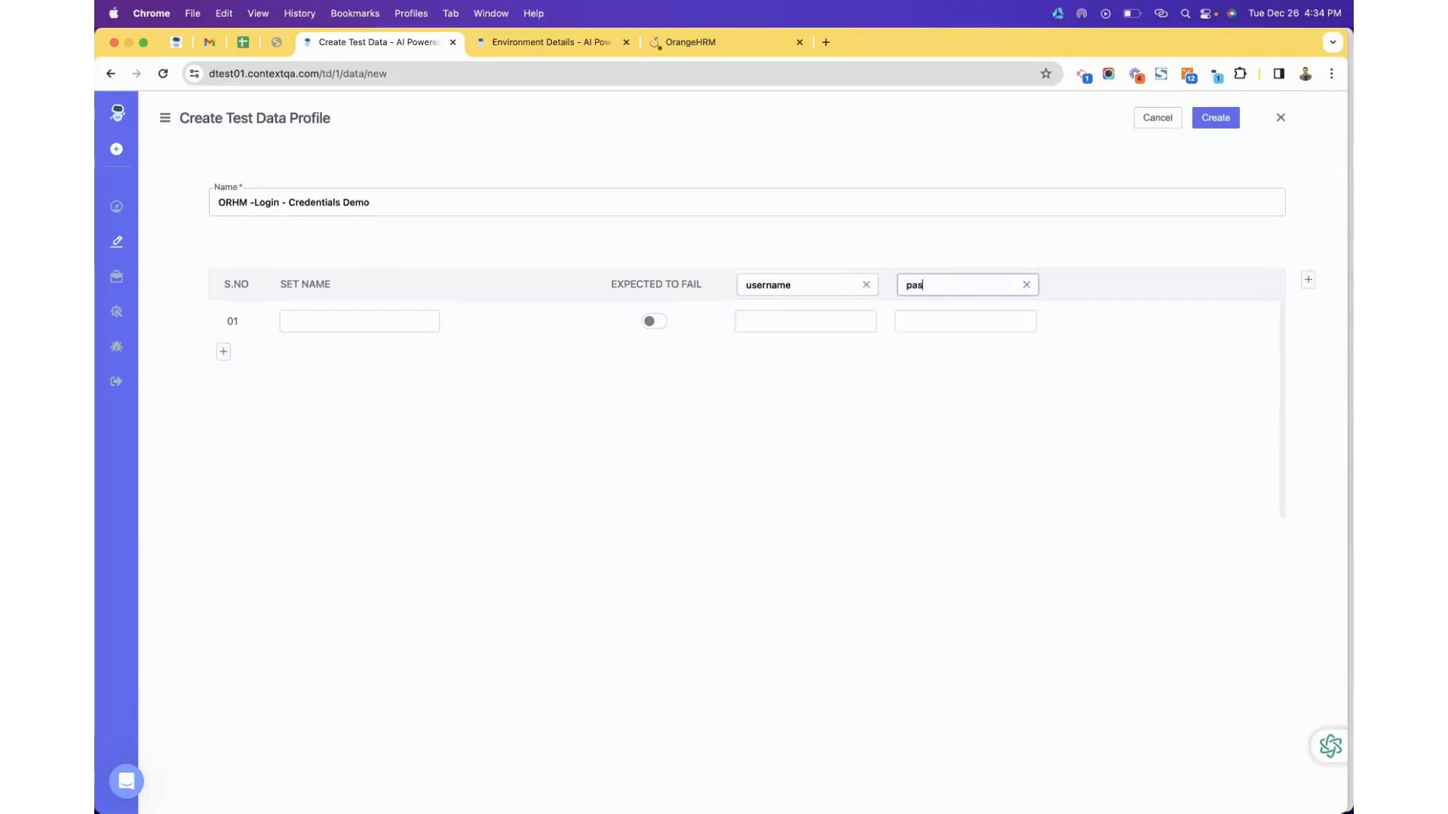
pyautogui.write('sword')
# Add data set u_01 with the valid demo username and password.
pyautogui.click(361, 322)
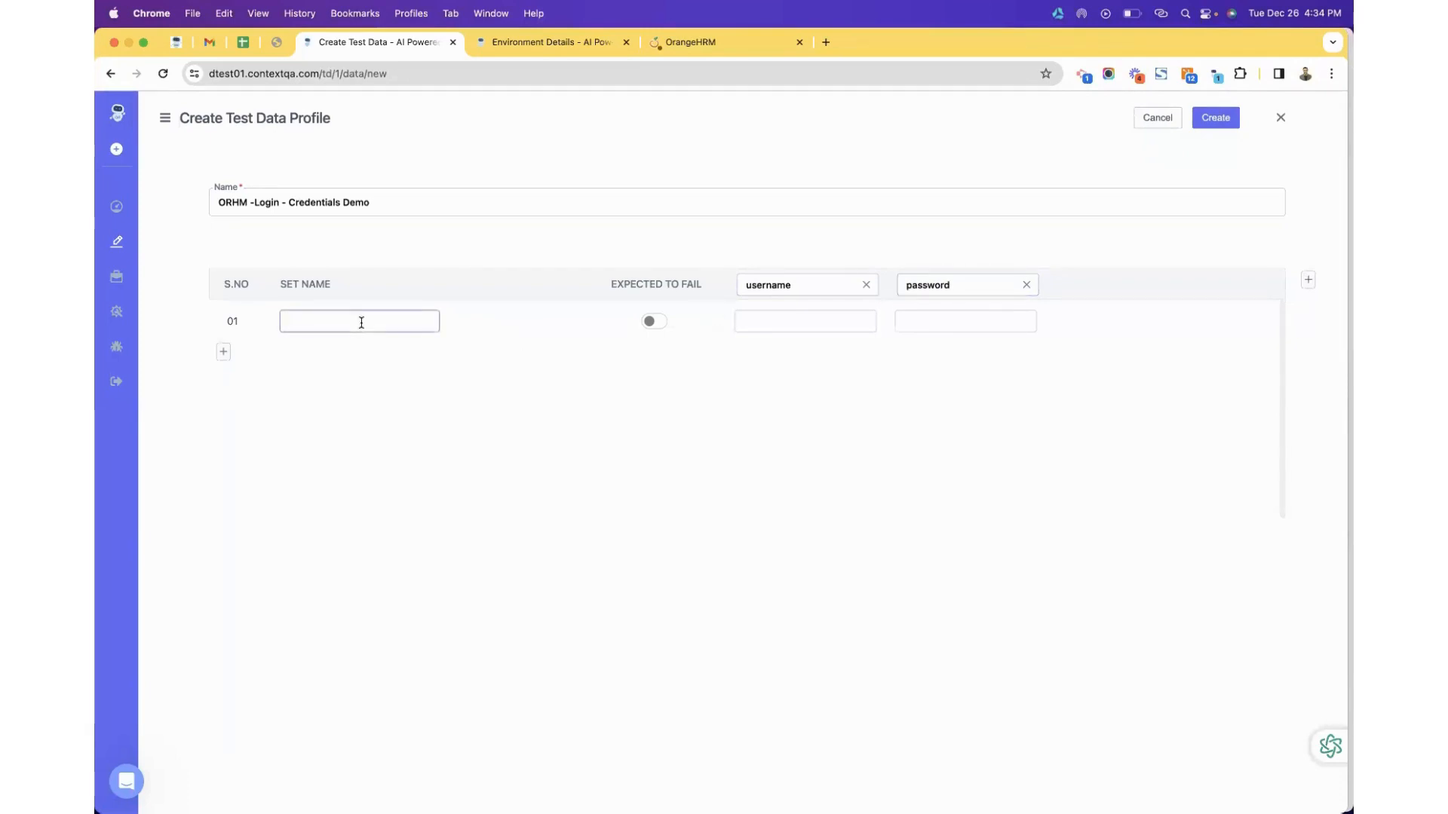
pyautogui.write('u_01')
pyautogui.click(781, 321)
pyautogui.write('Admin')
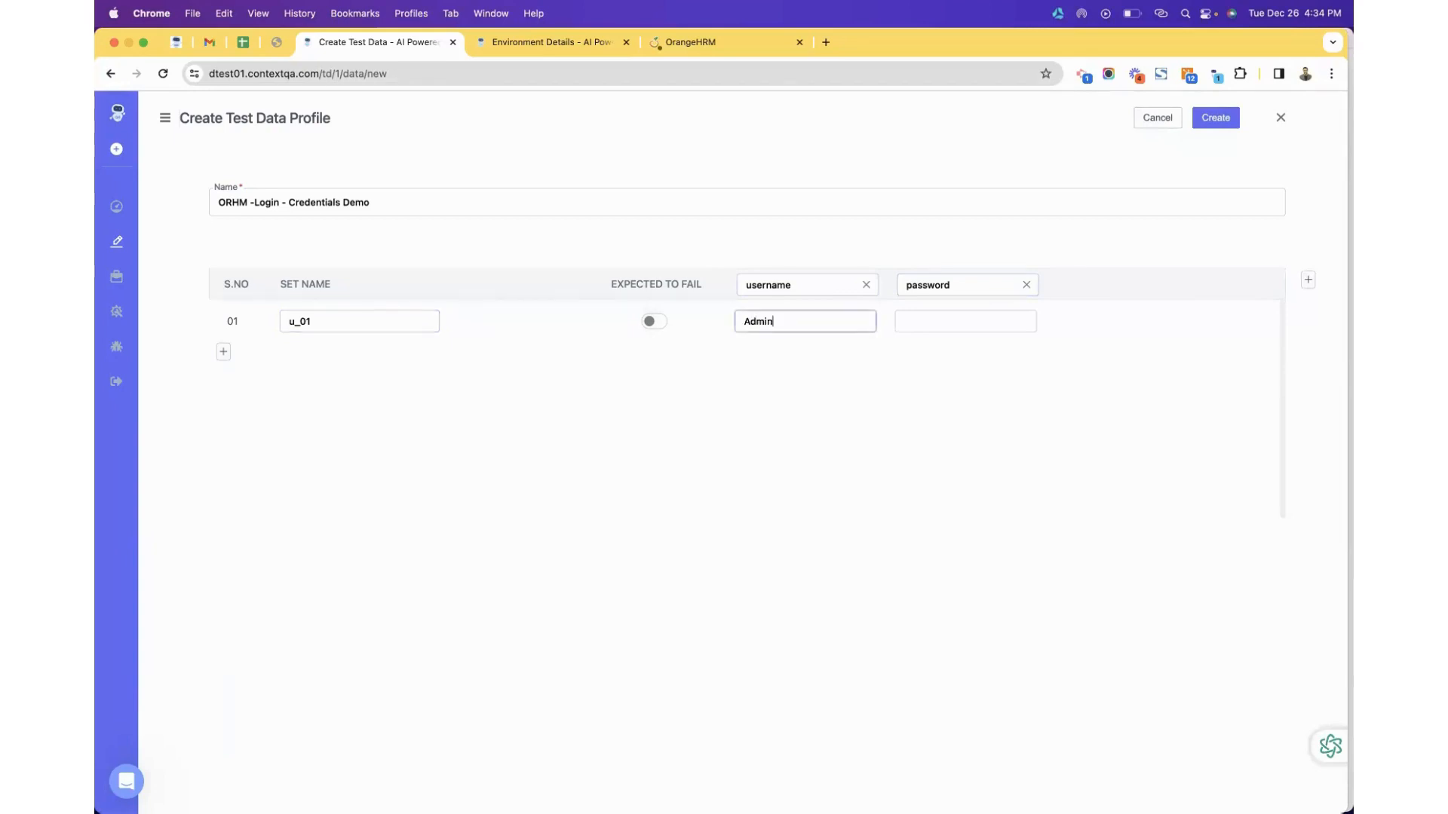
pyautogui.click(996, 325)
pyautogui.write('admin123')
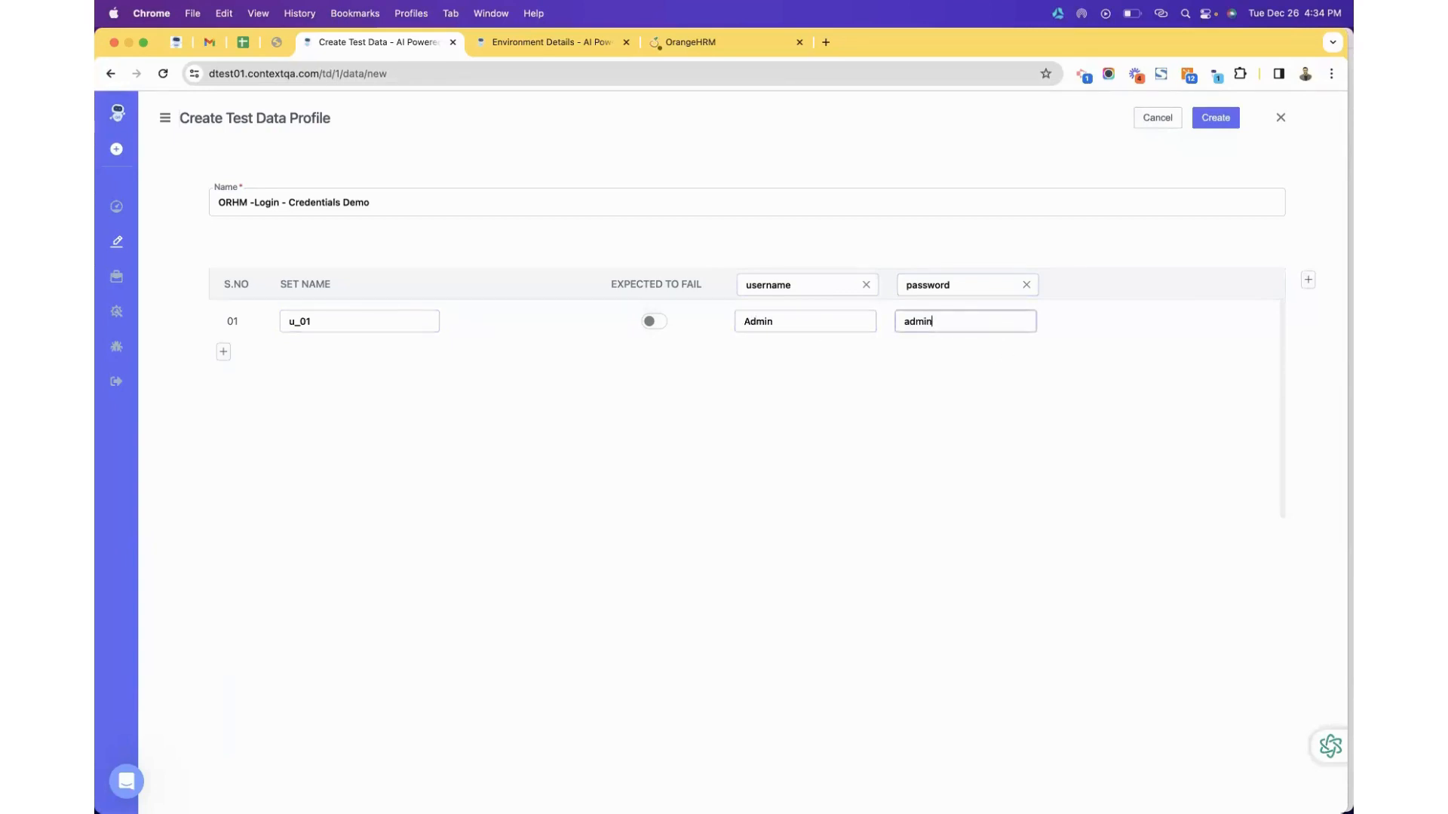
# Add data set u_02 with invalid credentials, mark it expected to fail, and create the profile.
pyautogui.click(224, 350)
pyautogui.write('u_0')
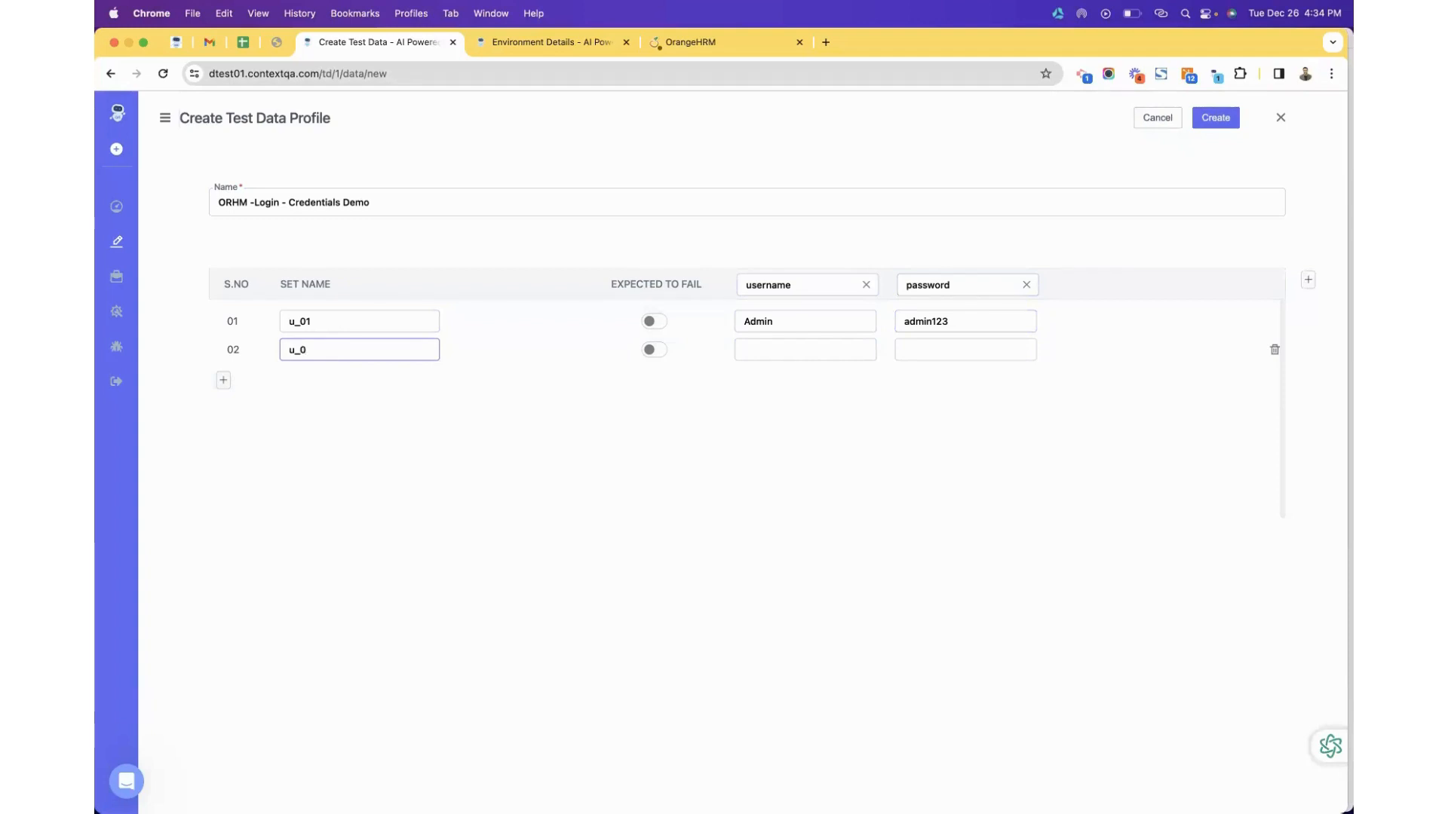
pyautogui.write('Admin')
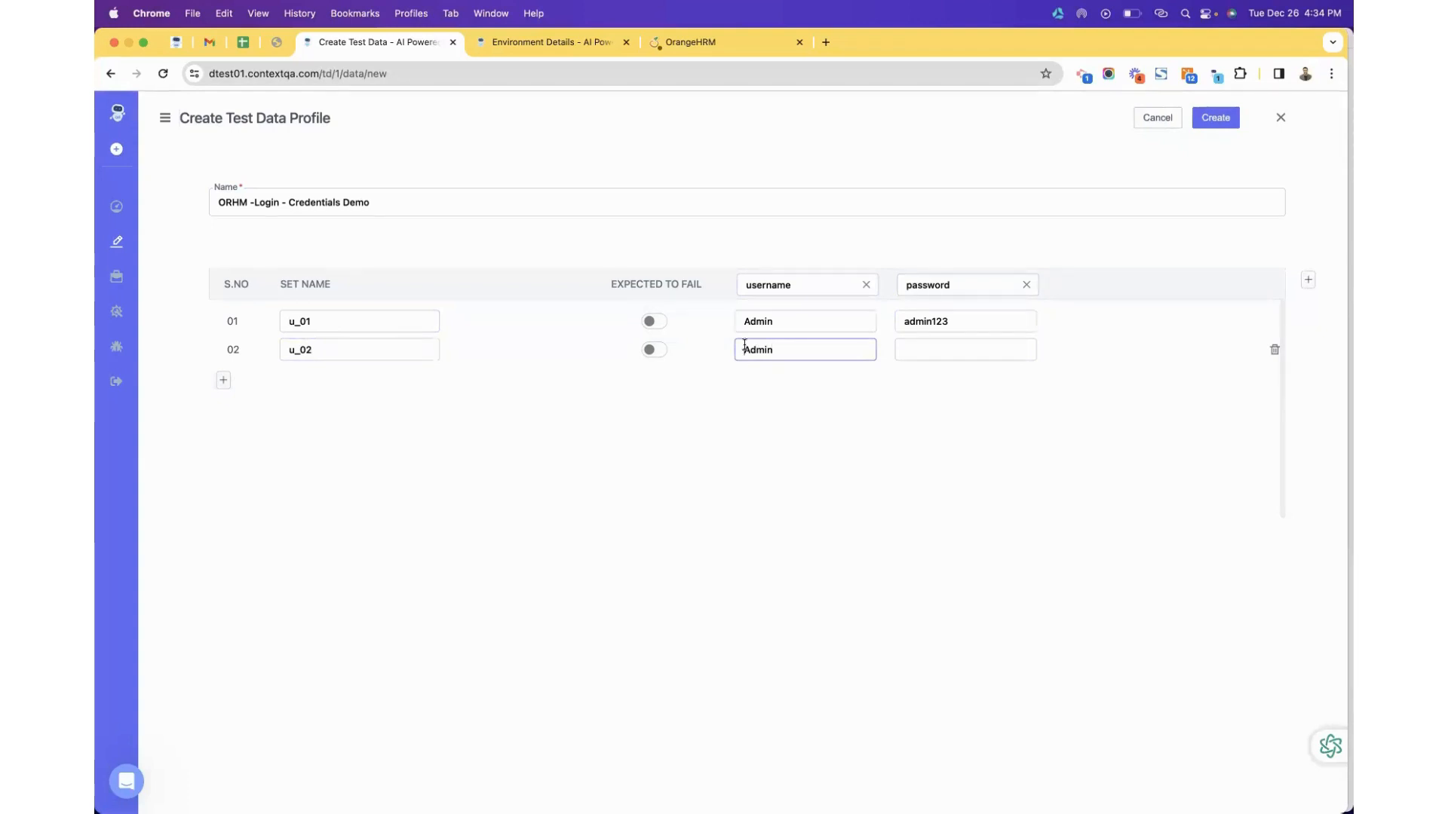
pyautogui.write('Non-')
pyautogui.click(920, 347)
pyautogui.write('admin123')
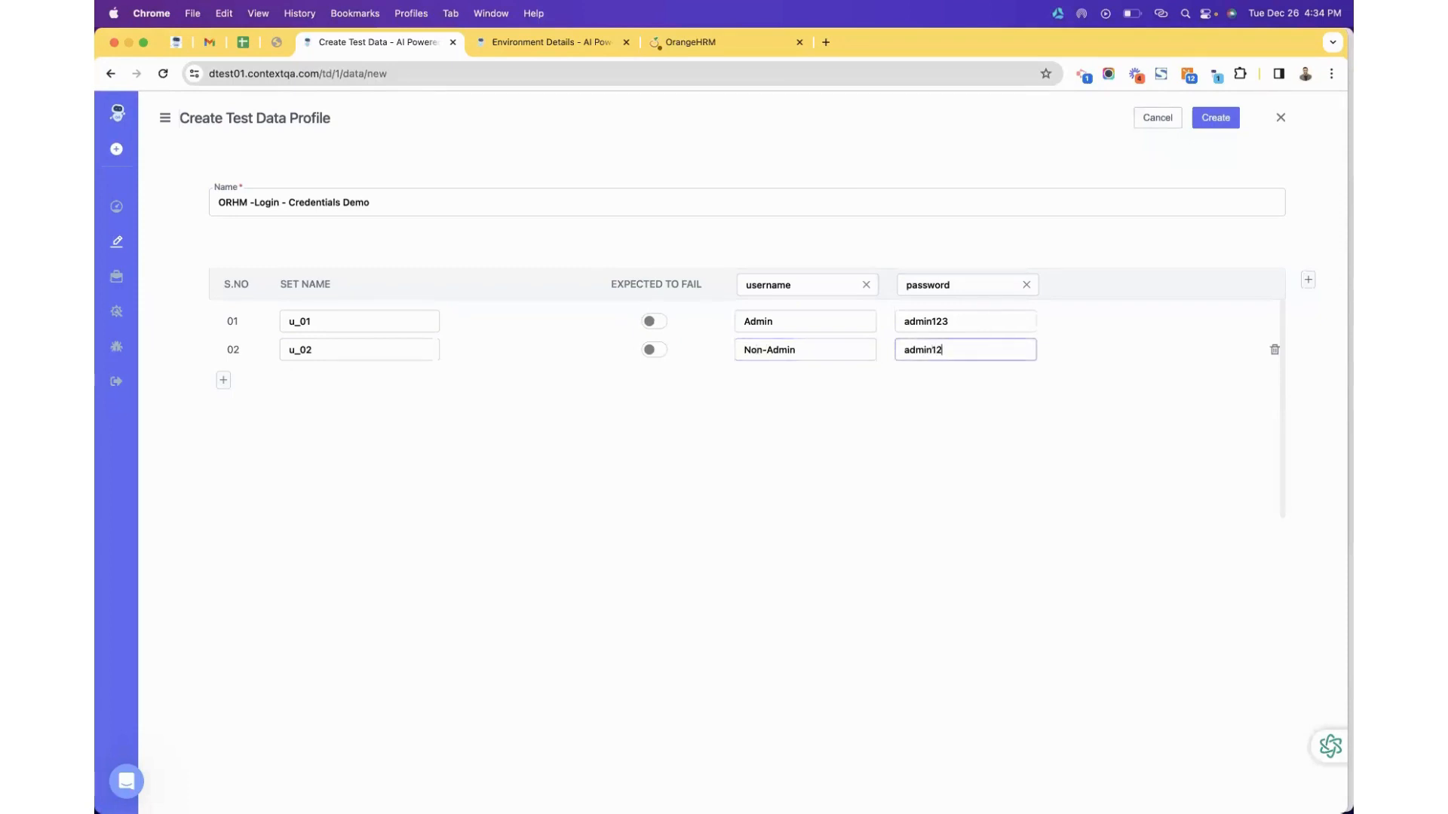
pyautogui.click(654, 350)
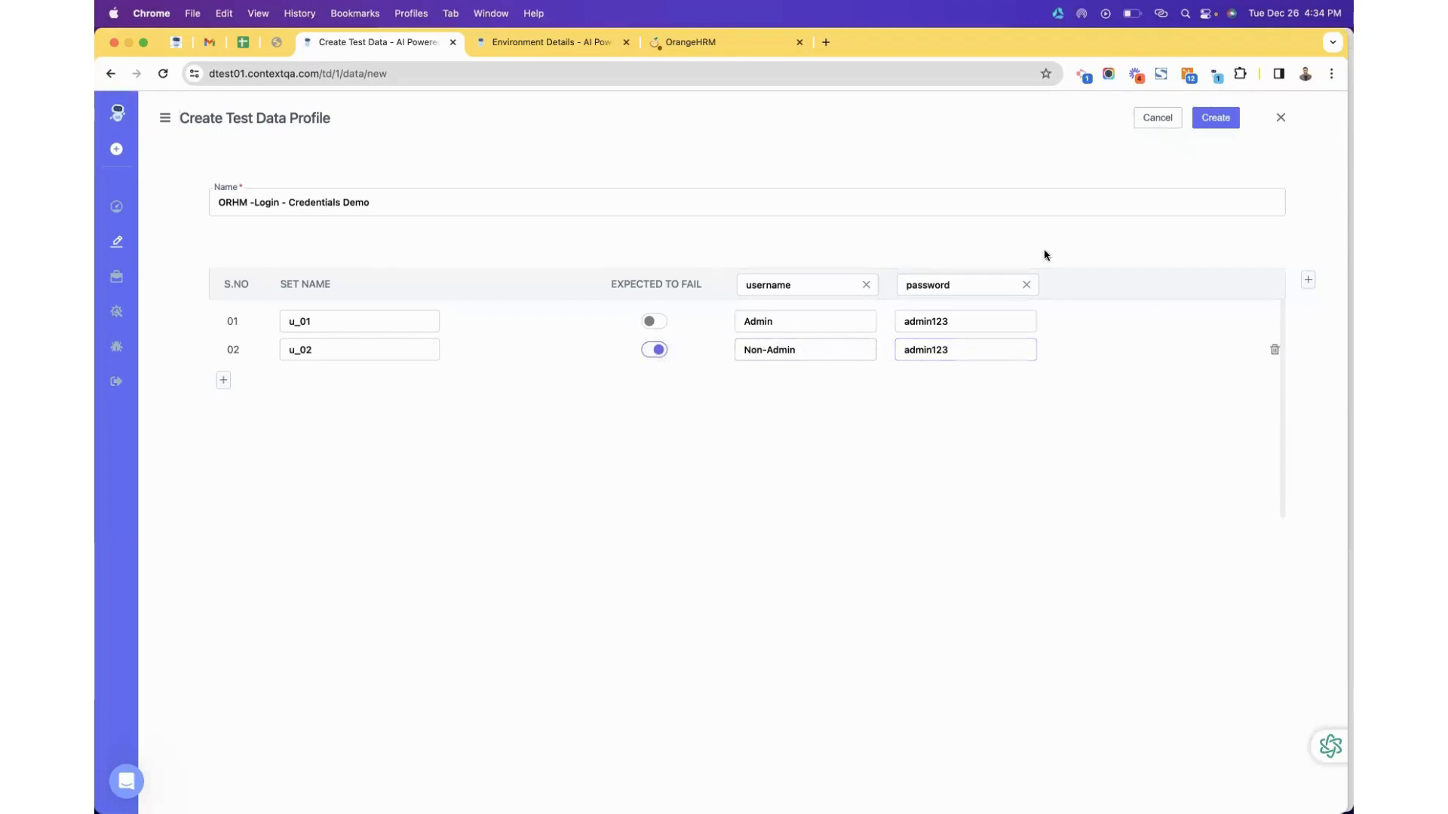
pyautogui.click(1222, 122)
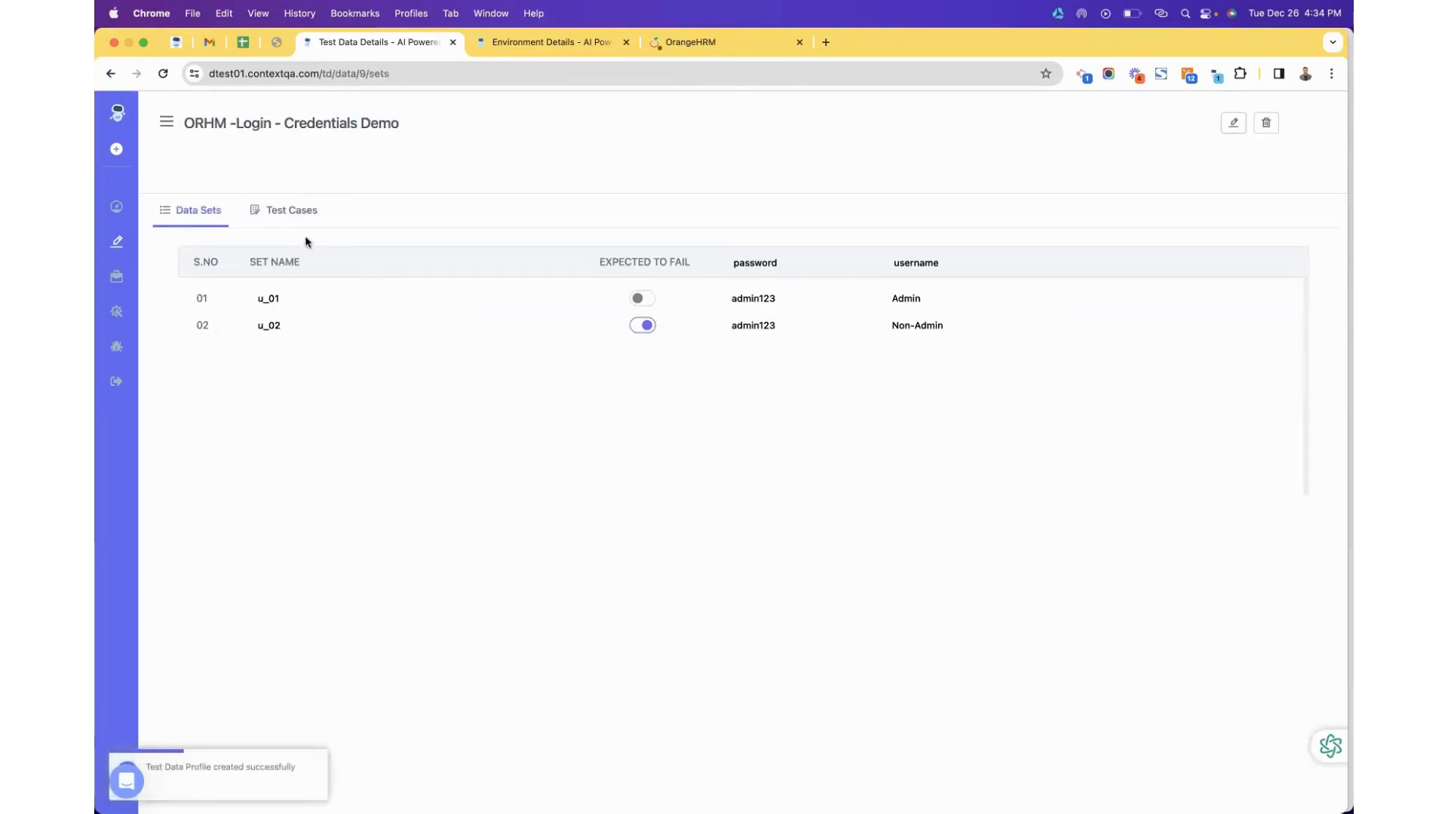
# Check the credentials profile's test cases and data sets, then return to the 103-case All Test Cases list.
pyautogui.click(293, 212)
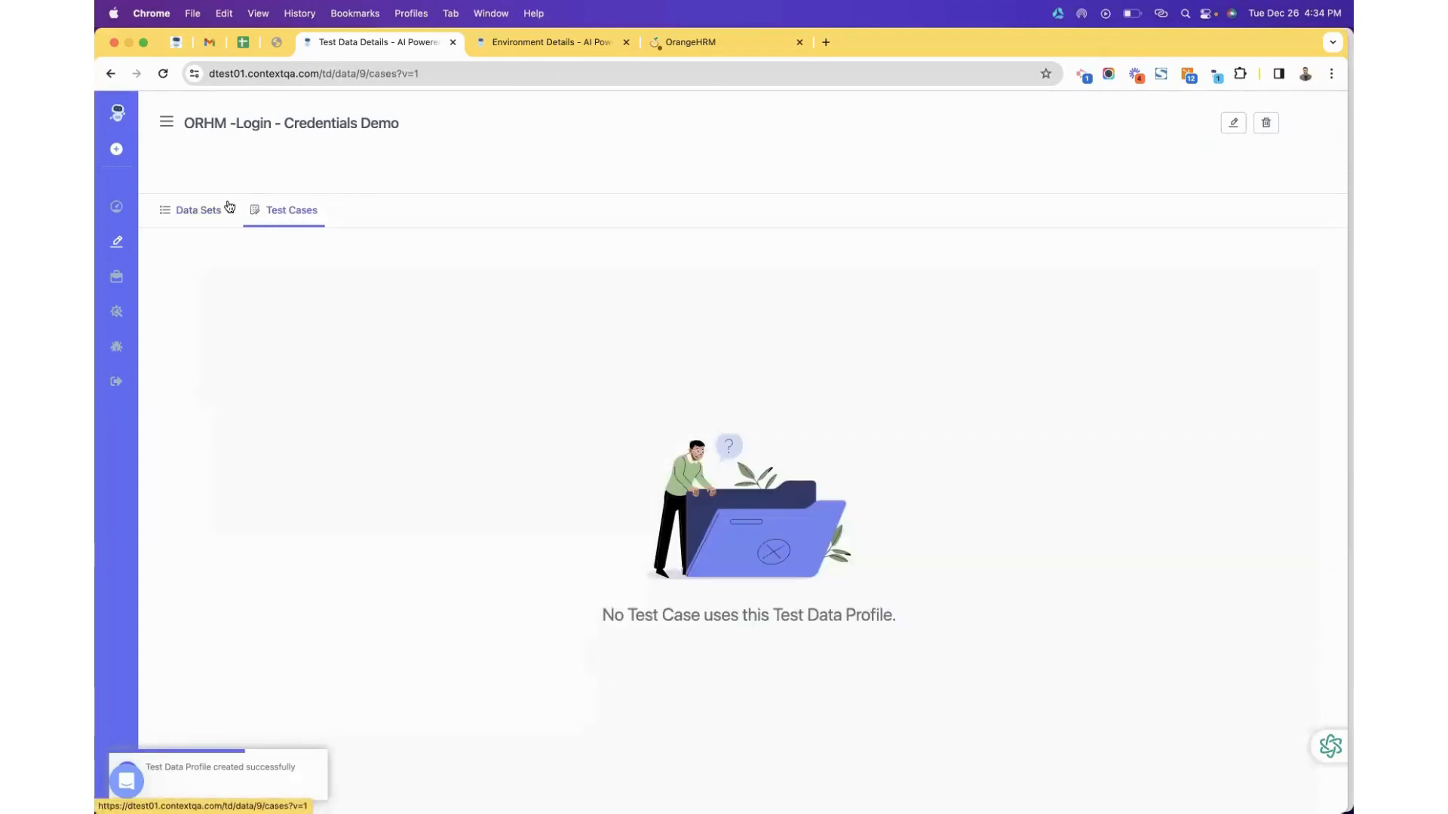
pyautogui.click(195, 213)
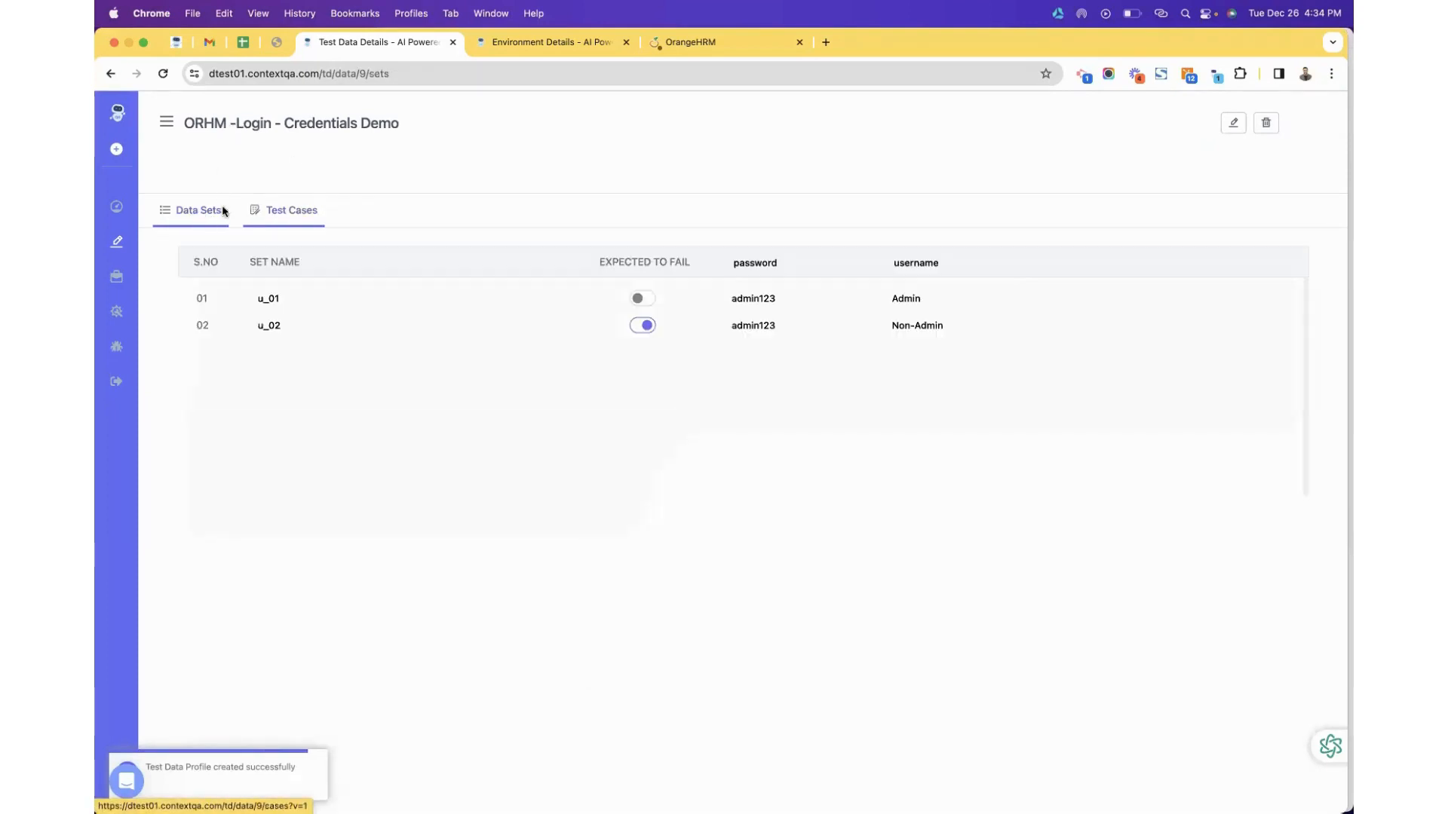
pyautogui.click(119, 243)
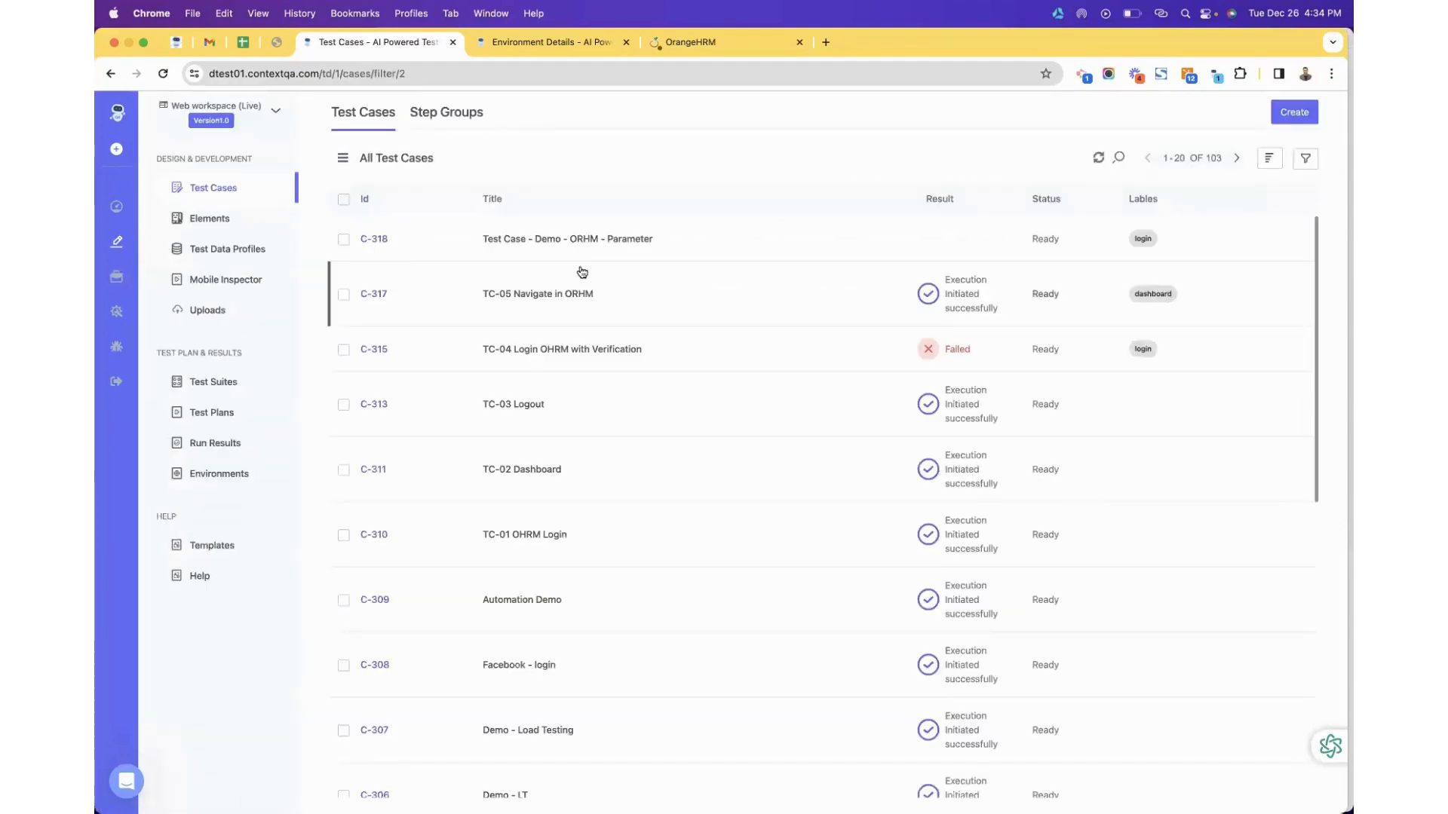
# Open test case C-318 and insert a new For Loop step at the top.
pyautogui.click(571, 239)
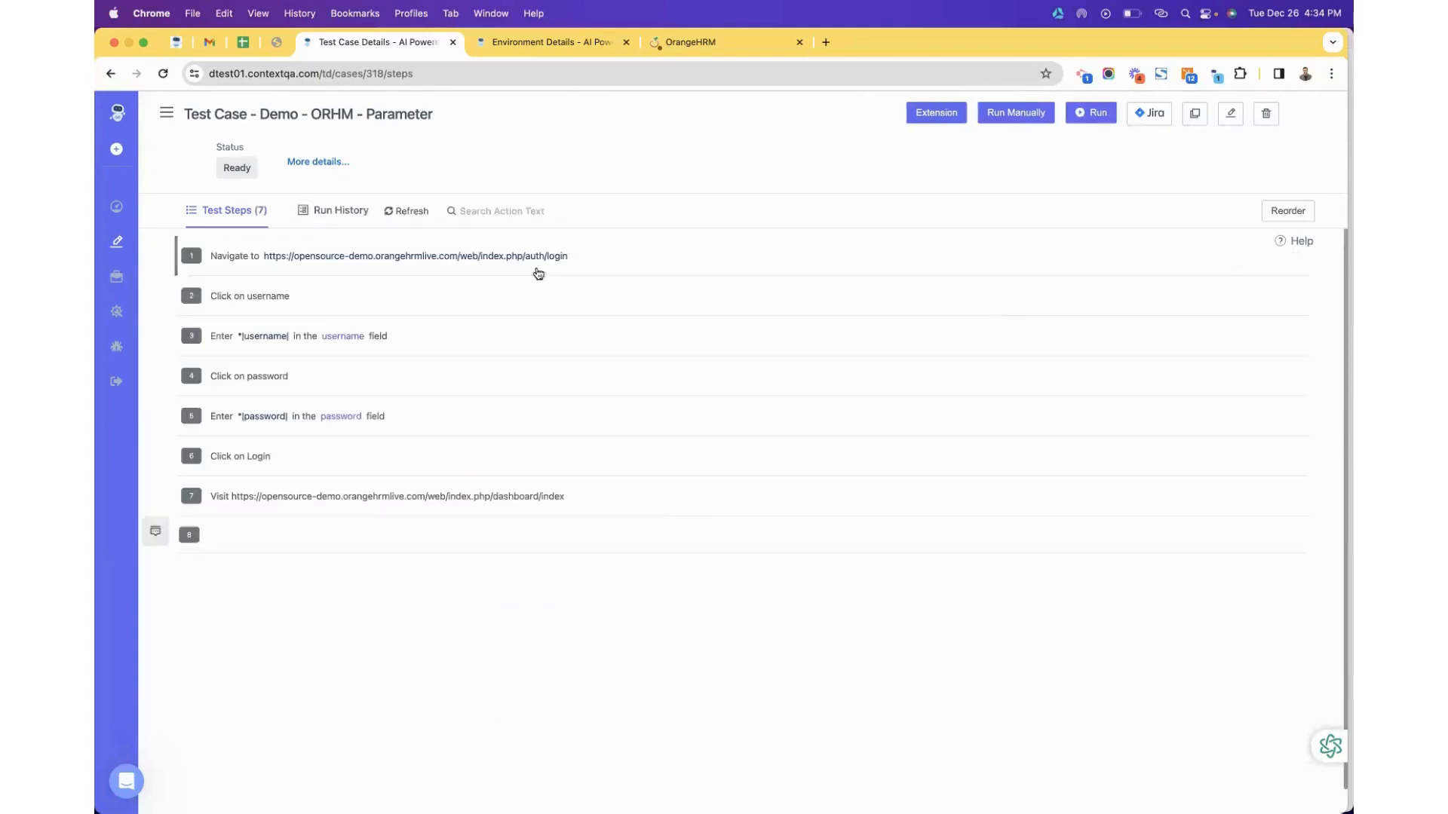
pyautogui.click(764, 240)
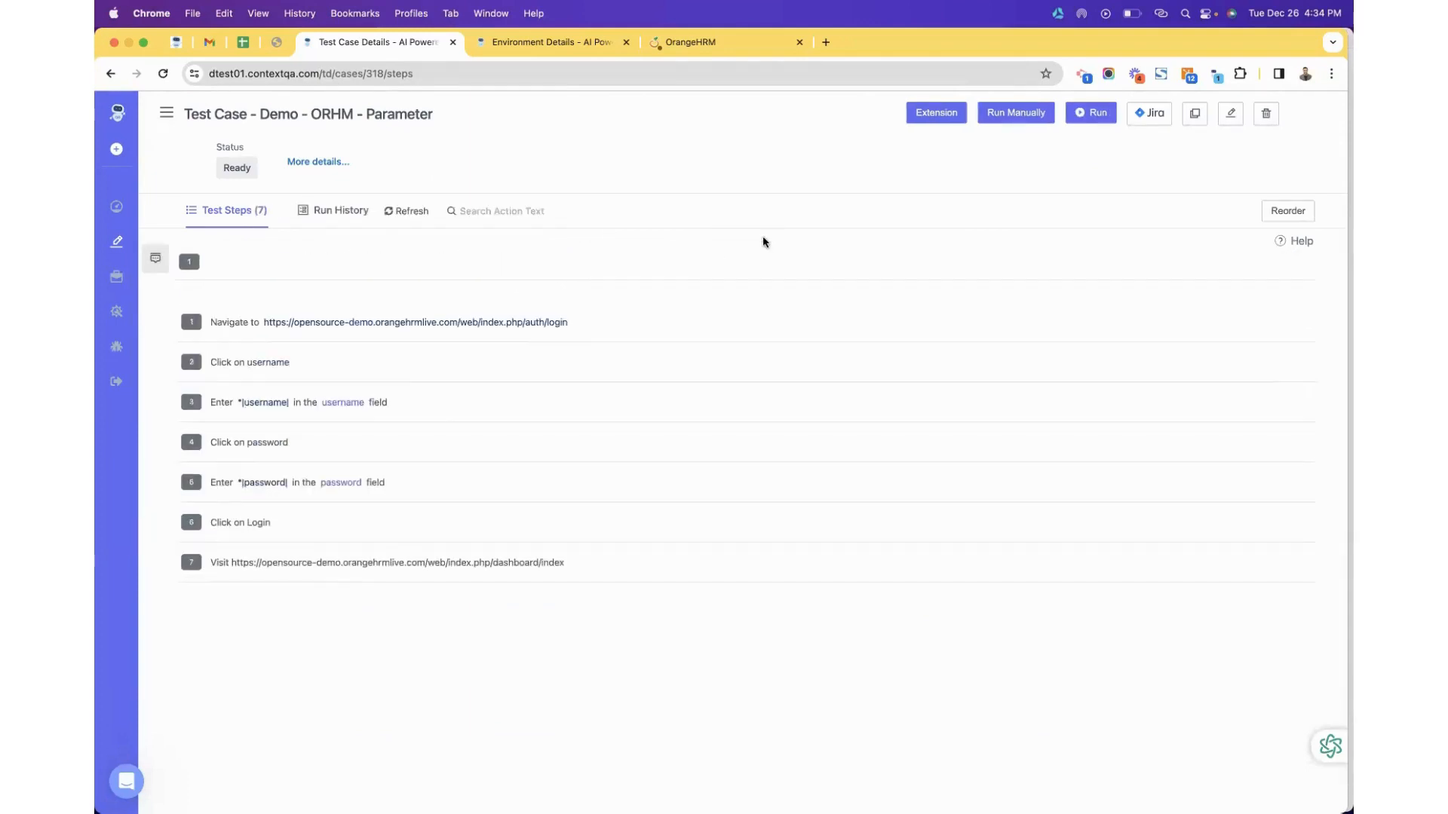
pyautogui.click(155, 259)
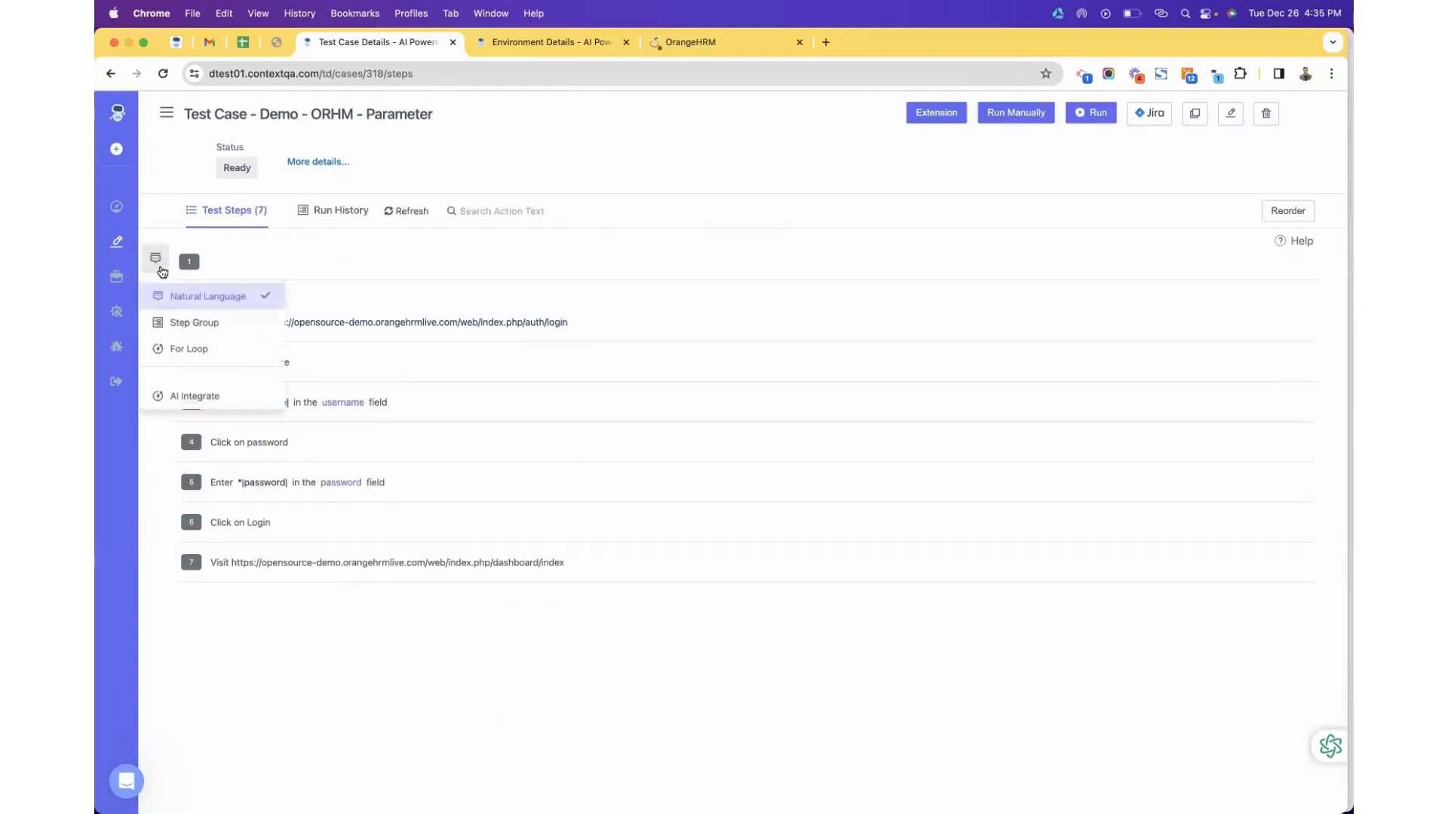
pyautogui.click(185, 346)
# Loop over the ORHM -Login - Credentials Demo profile from u_01 to u_02 and create the step.
pyautogui.click(407, 264)
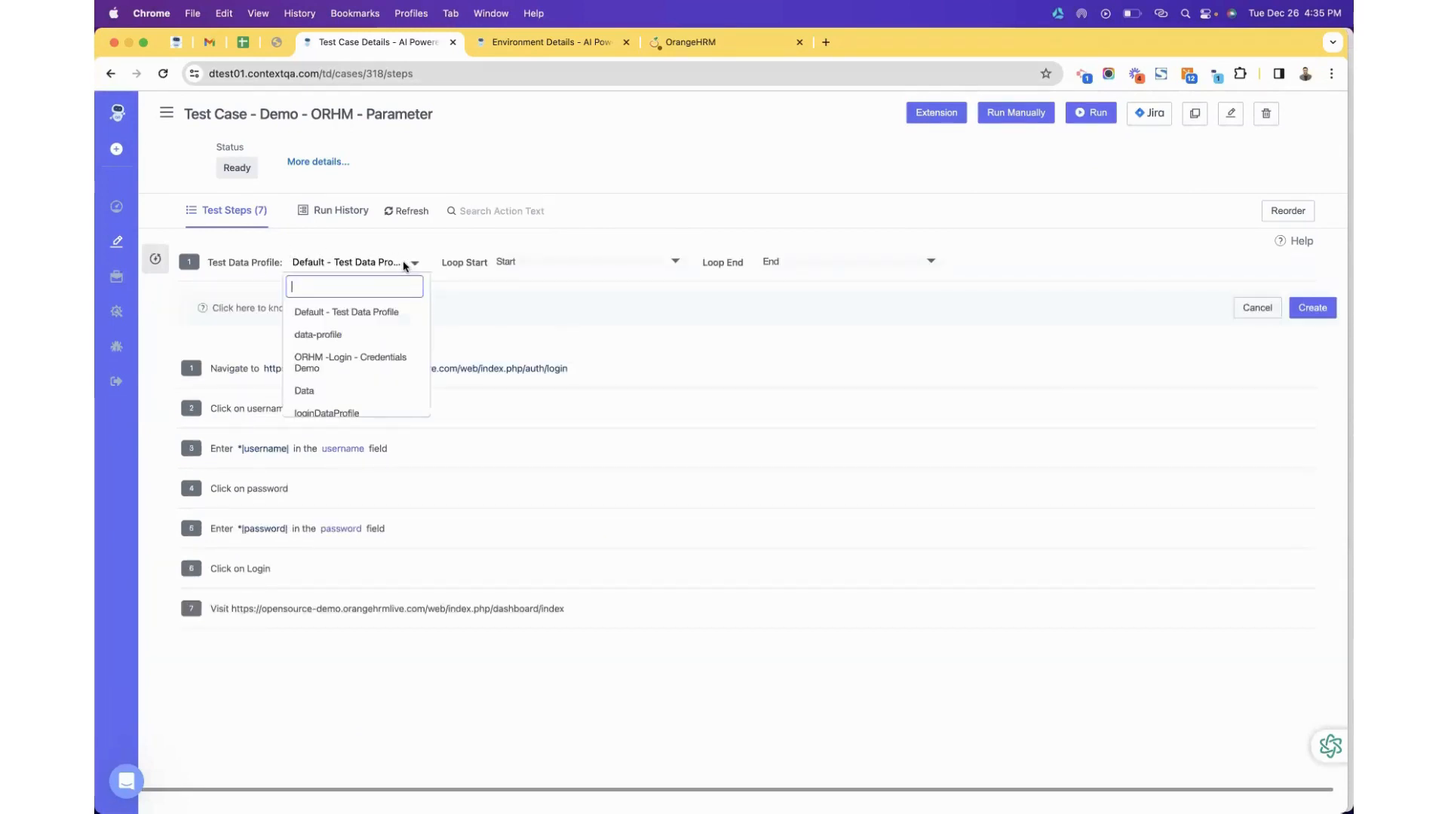
pyautogui.write('login')
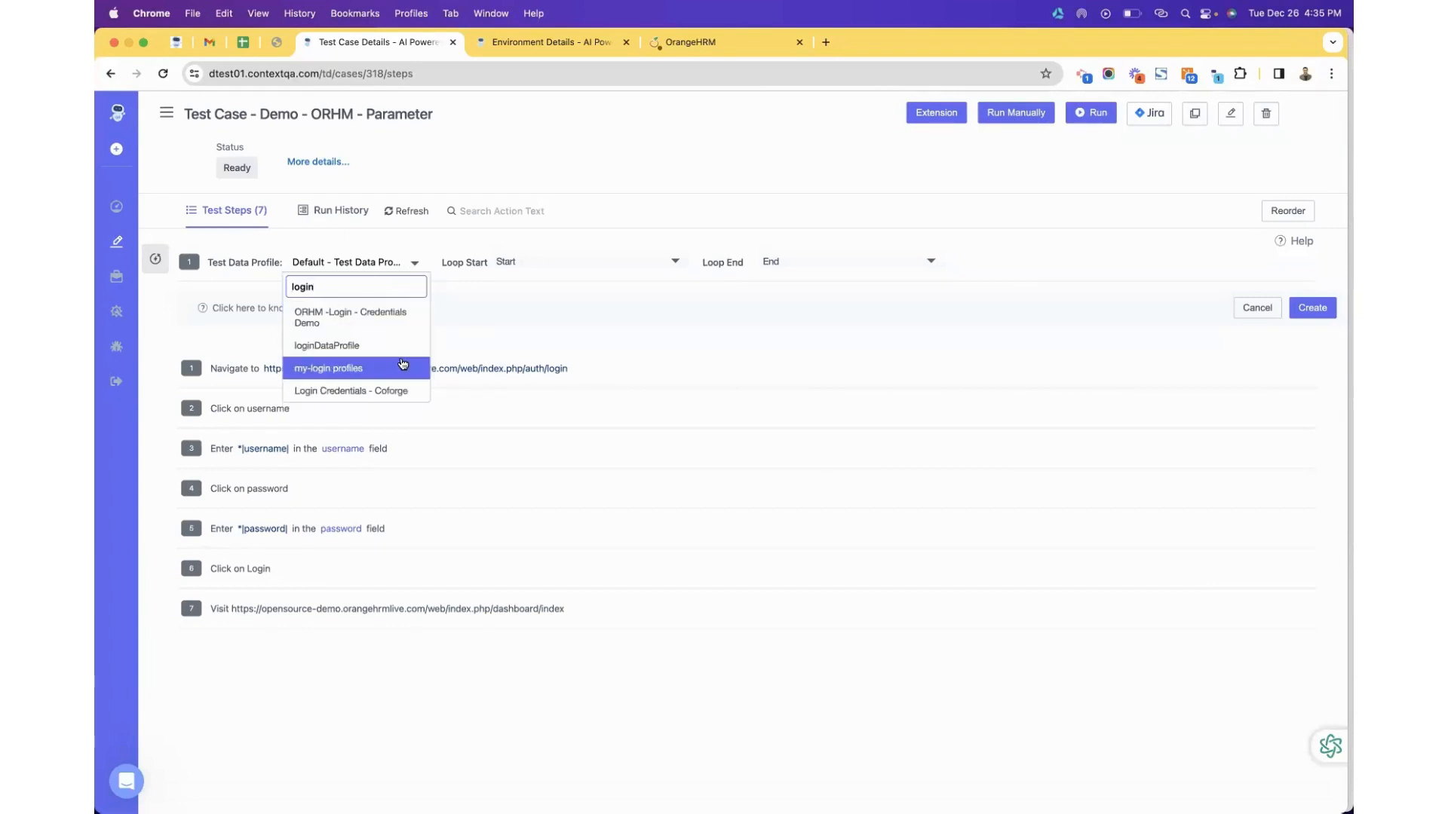
pyautogui.click(403, 323)
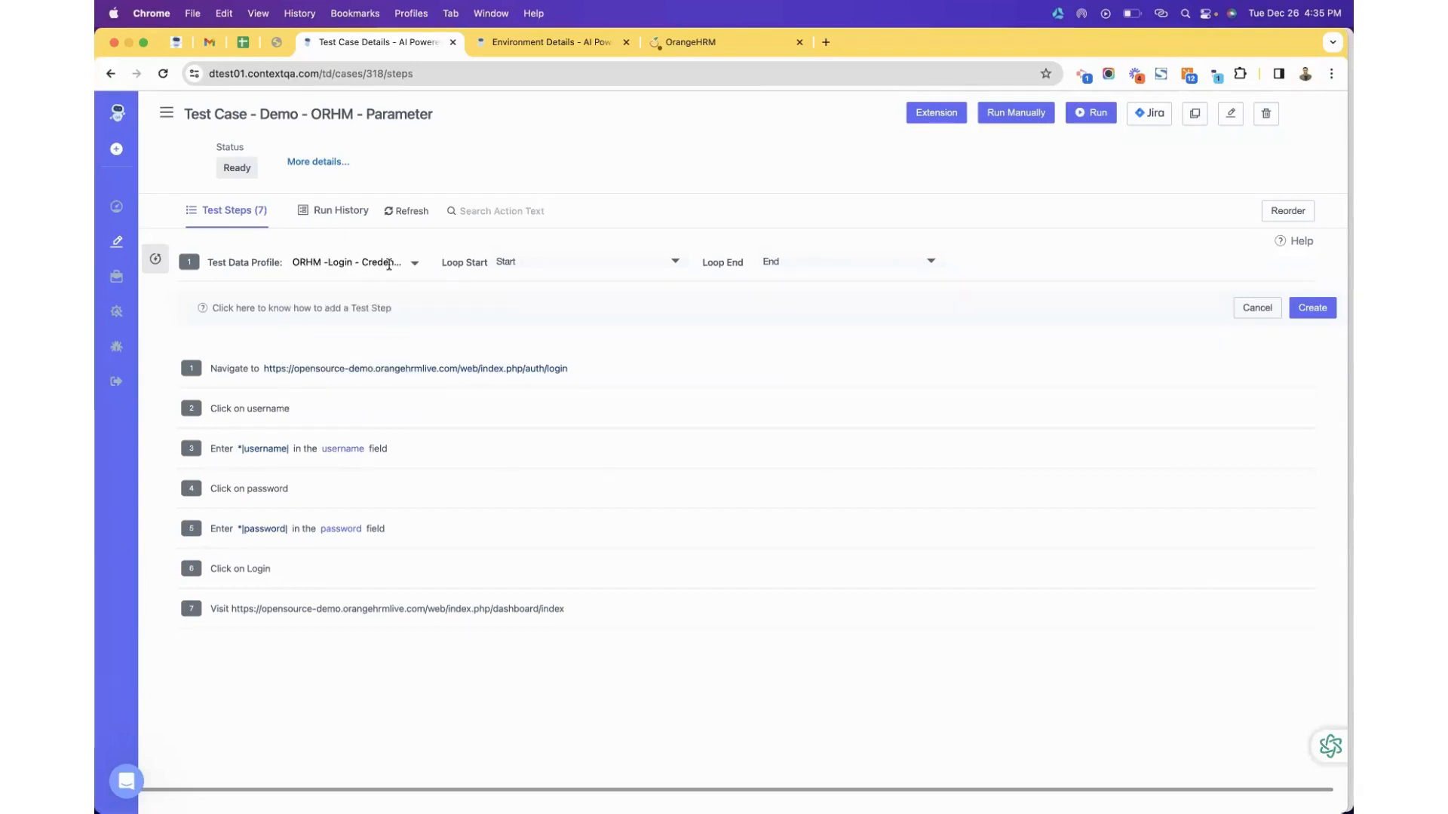
pyautogui.click(293, 259)
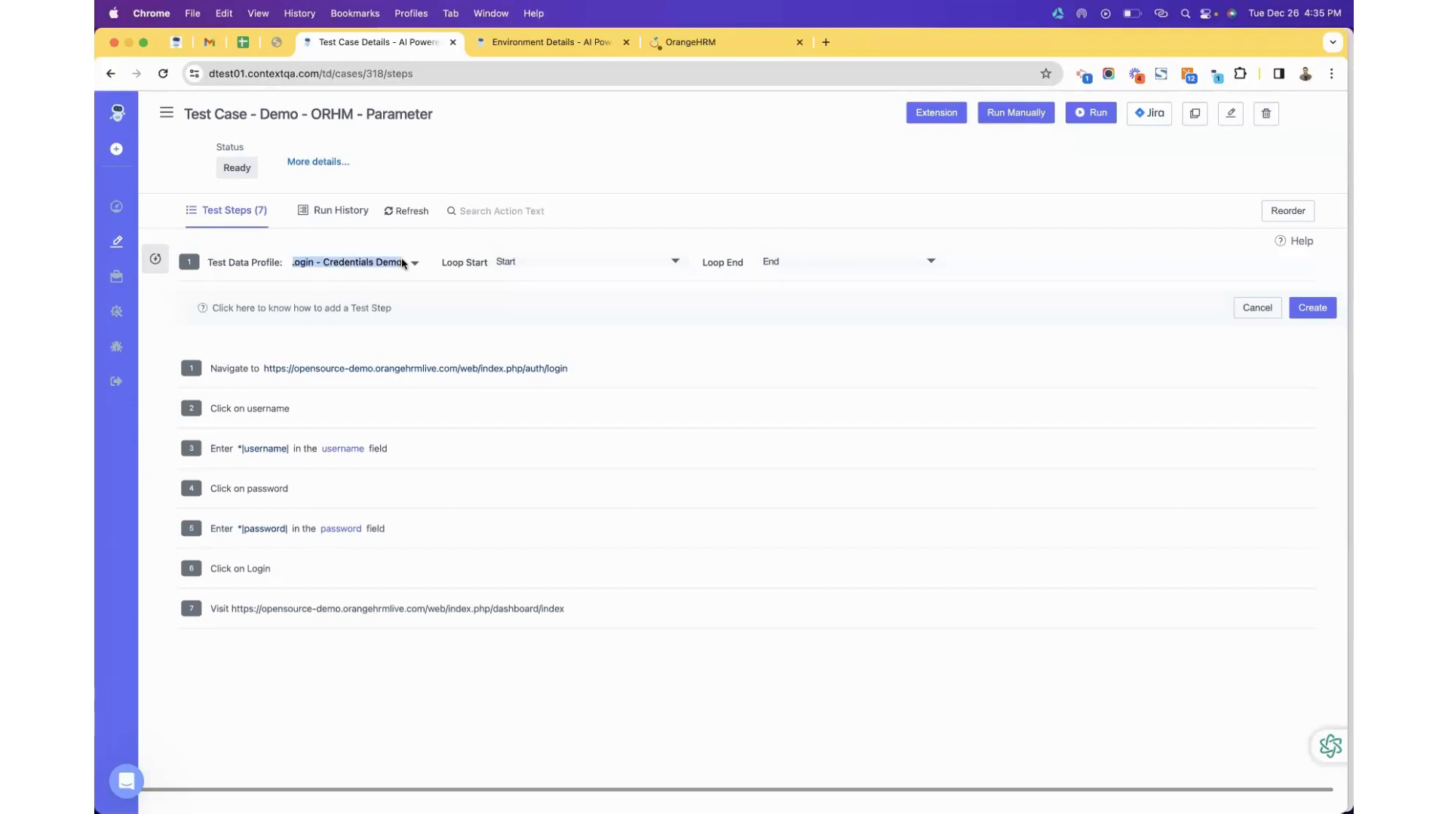
pyautogui.click(527, 262)
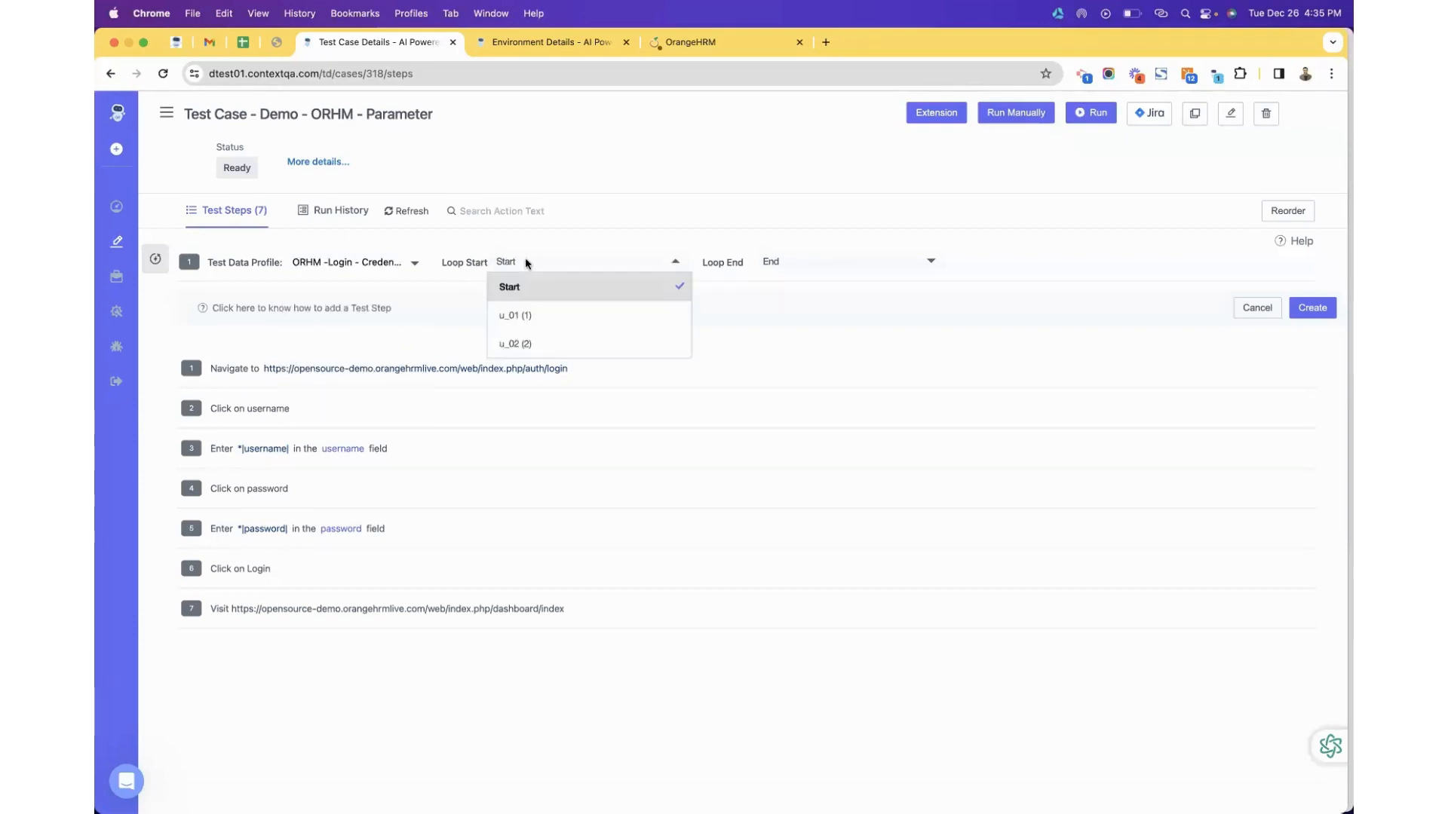
pyautogui.click(530, 317)
pyautogui.click(841, 266)
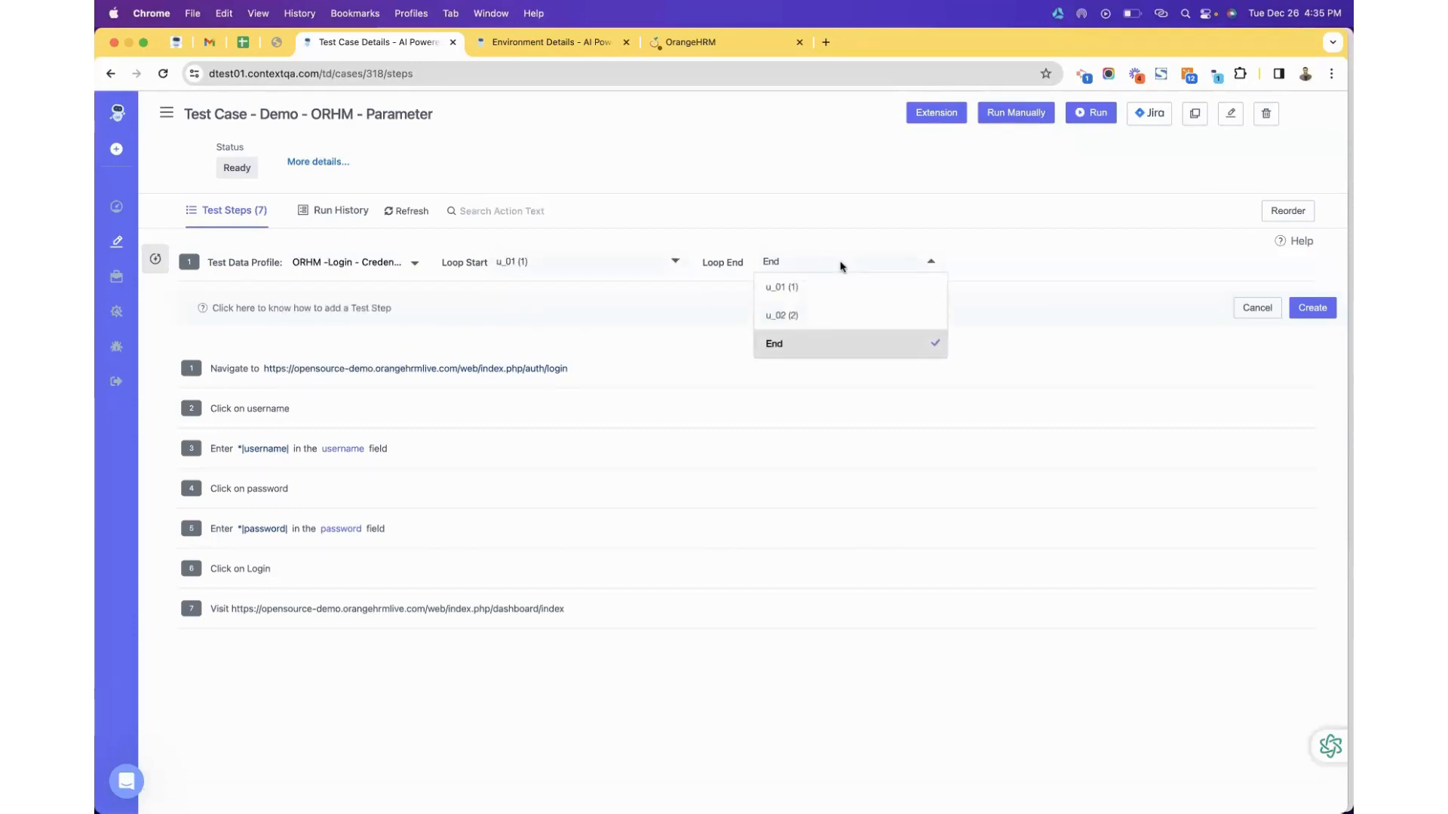
pyautogui.click(825, 318)
pyautogui.click(1313, 309)
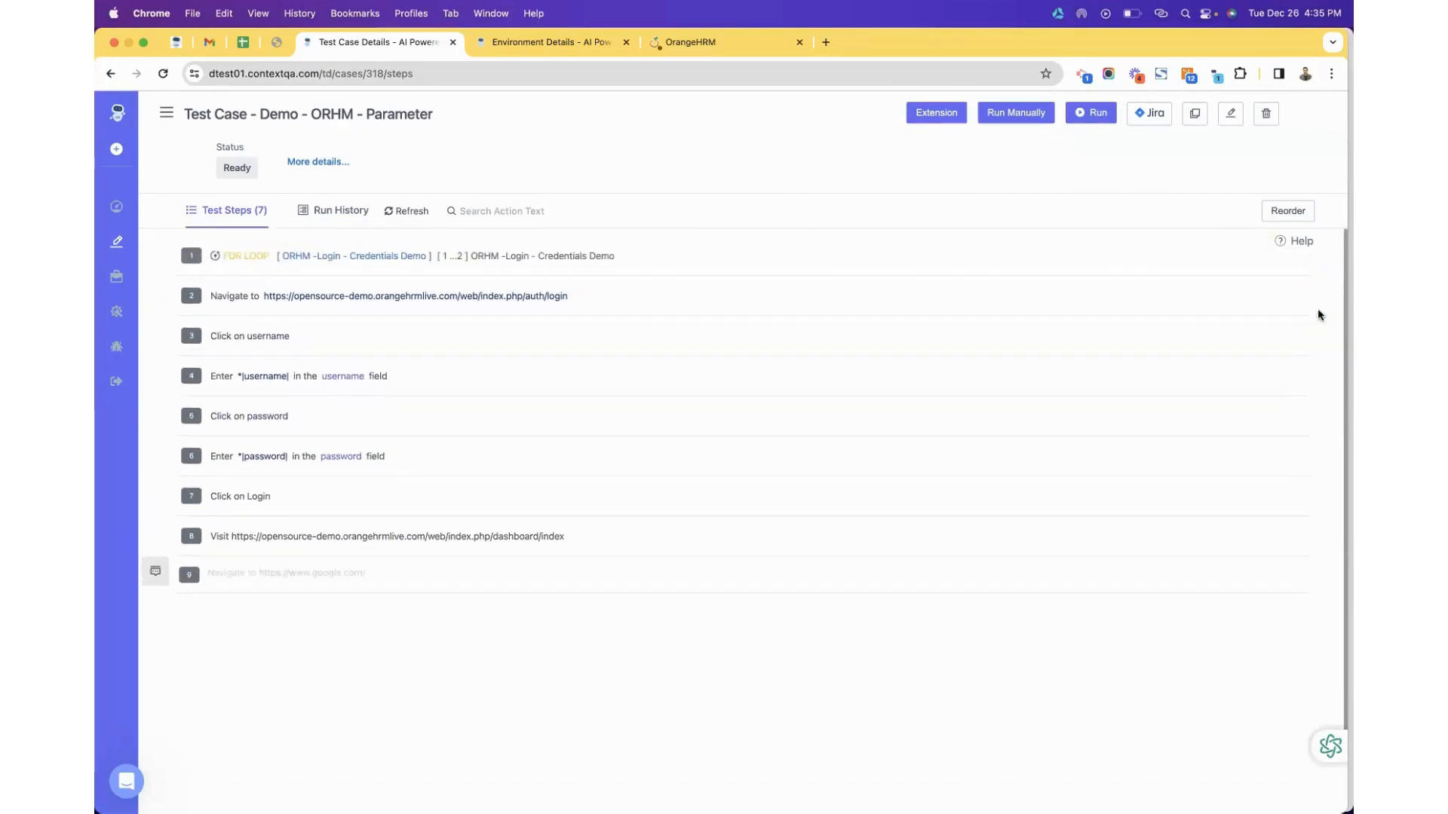
pyautogui.click(1293, 214)
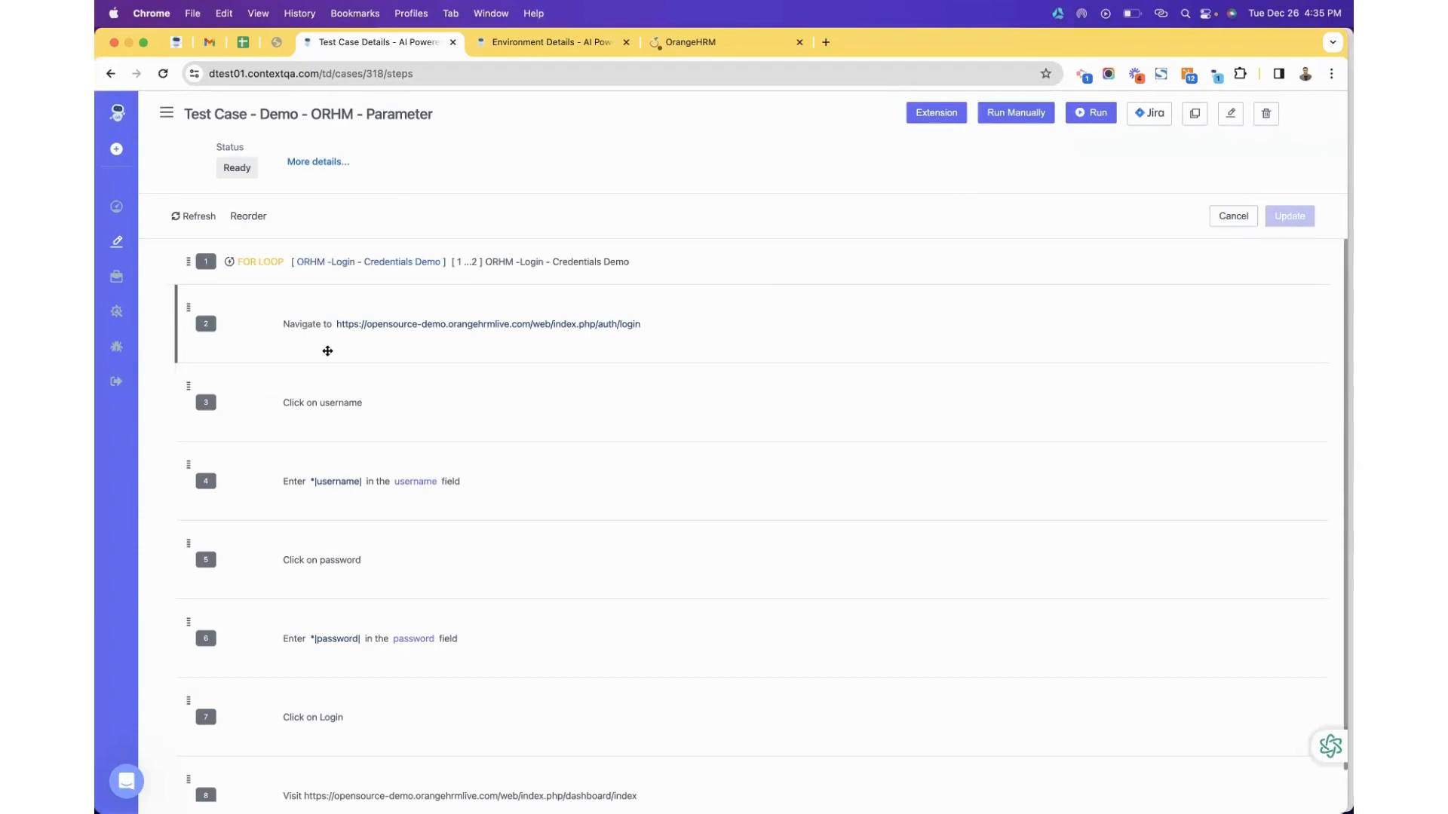
# Drag the Navigate and Click on username steps into place at the start of the FOR LOOP.
pyautogui.moveTo(251, 338); pyautogui.dragTo(329, 319)
pyautogui.moveTo(202, 408); pyautogui.dragTo(253, 482)
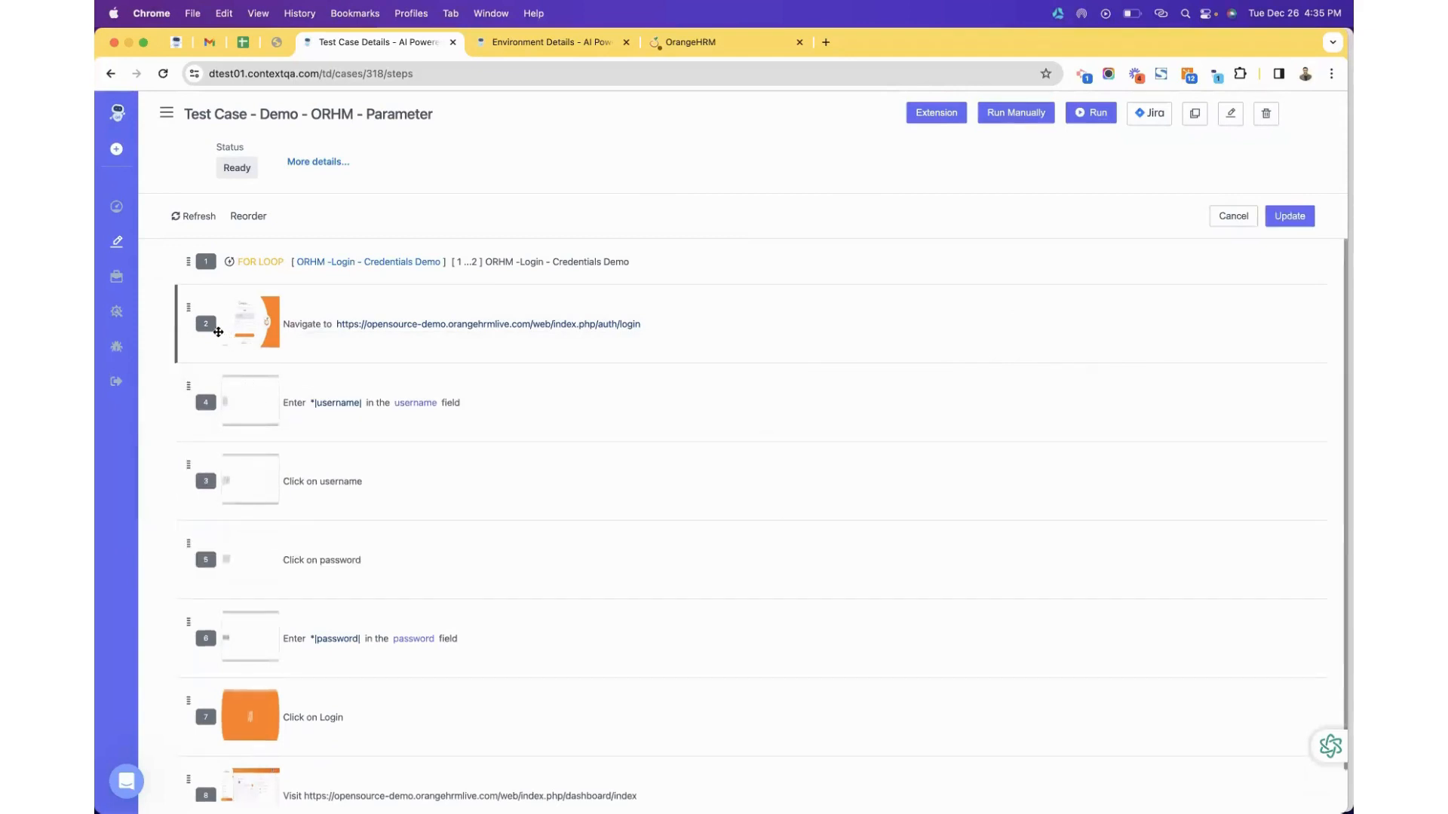
pyautogui.moveTo(238, 300); pyautogui.dragTo(280, 334)
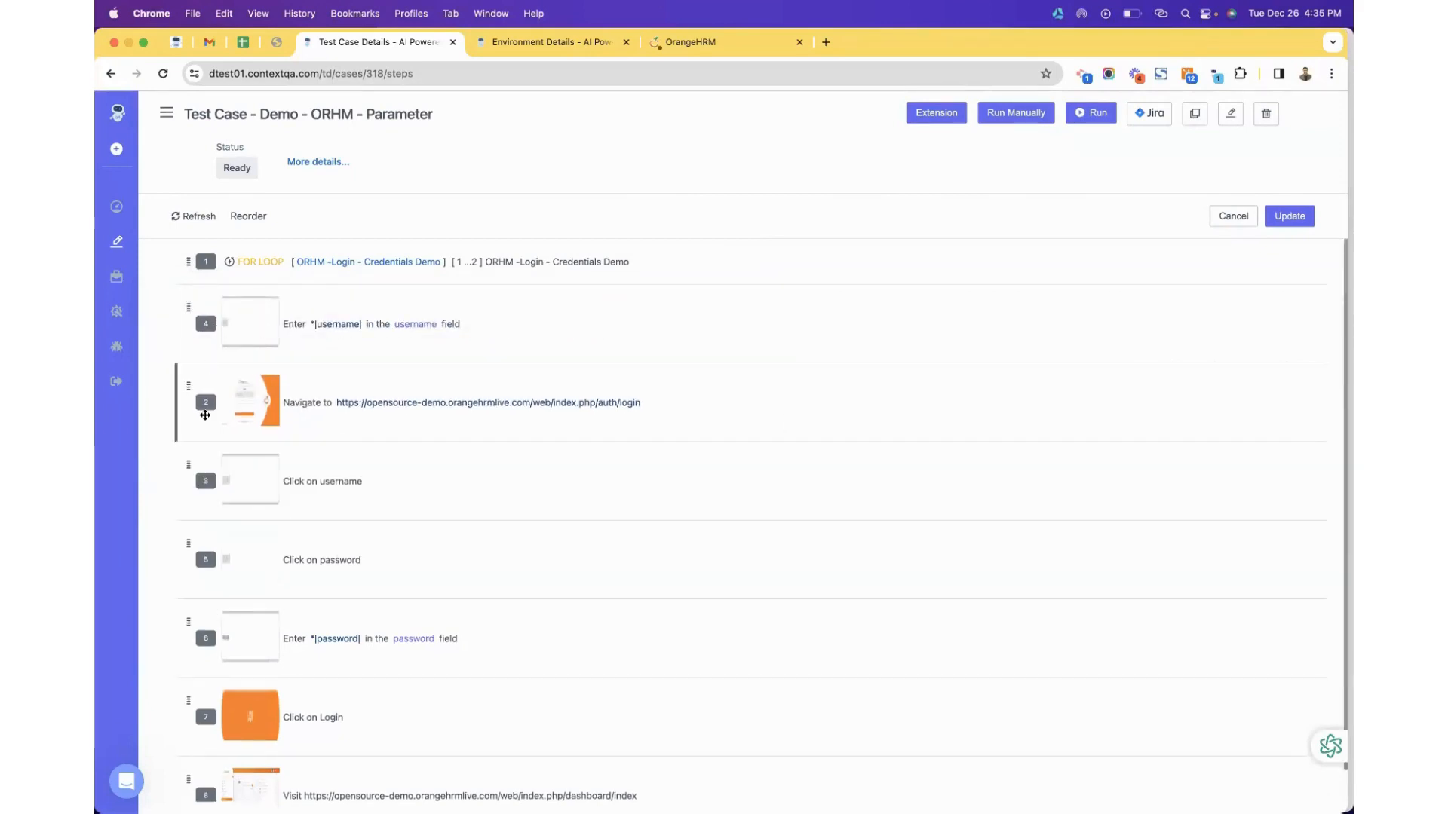
pyautogui.moveTo(203, 411); pyautogui.dragTo(278, 315)
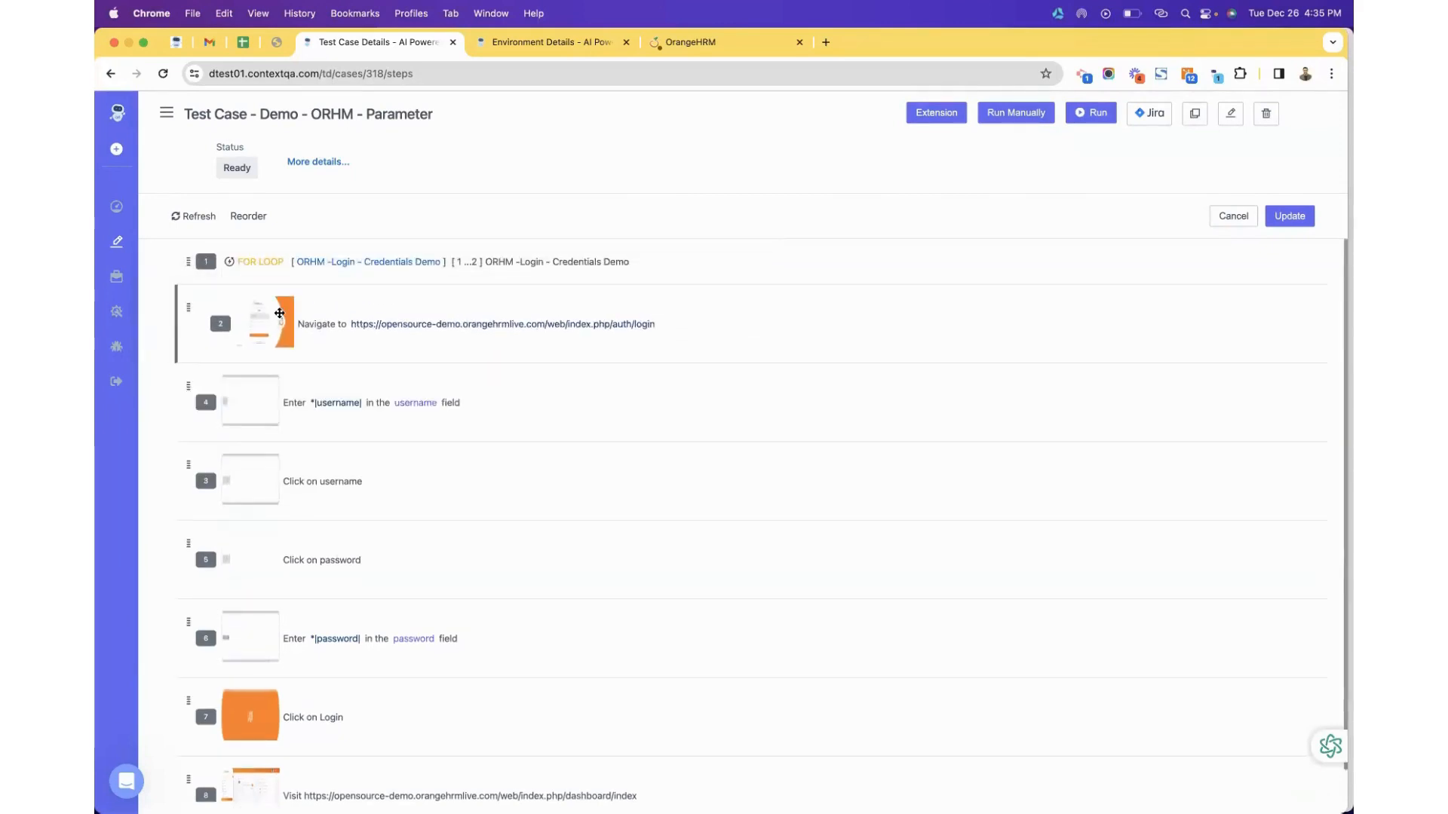
pyautogui.moveTo(203, 409)
pyautogui.mouseDown()
pyautogui.moveTo(226, 371)
pyautogui.moveTo(247, 378)
pyautogui.moveTo(210, 360)
pyautogui.moveTo(207, 459)
pyautogui.moveTo(220, 400)
pyautogui.mouseUp()
pyautogui.moveTo(207, 479); pyautogui.dragTo(275, 383)
# Arrange the username entry, password steps, Click on Login and dashboard Visit inside the loop, then save.
pyautogui.moveTo(232, 492); pyautogui.dragTo(256, 451)
pyautogui.moveTo(238, 560); pyautogui.dragTo(275, 520)
pyautogui.moveTo(266, 573); pyautogui.dragTo(307, 533)
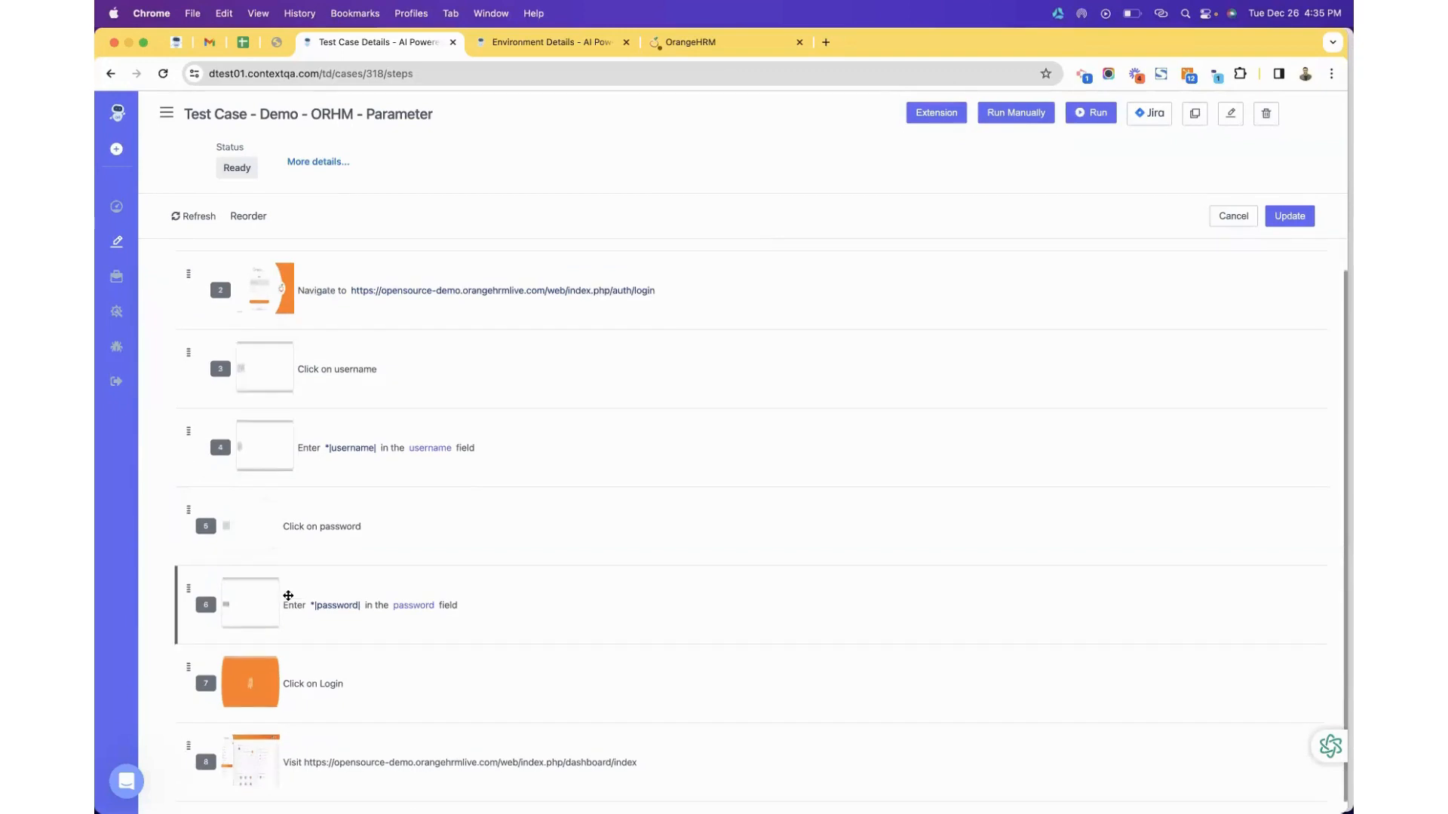
pyautogui.moveTo(284, 592); pyautogui.dragTo(322, 550)
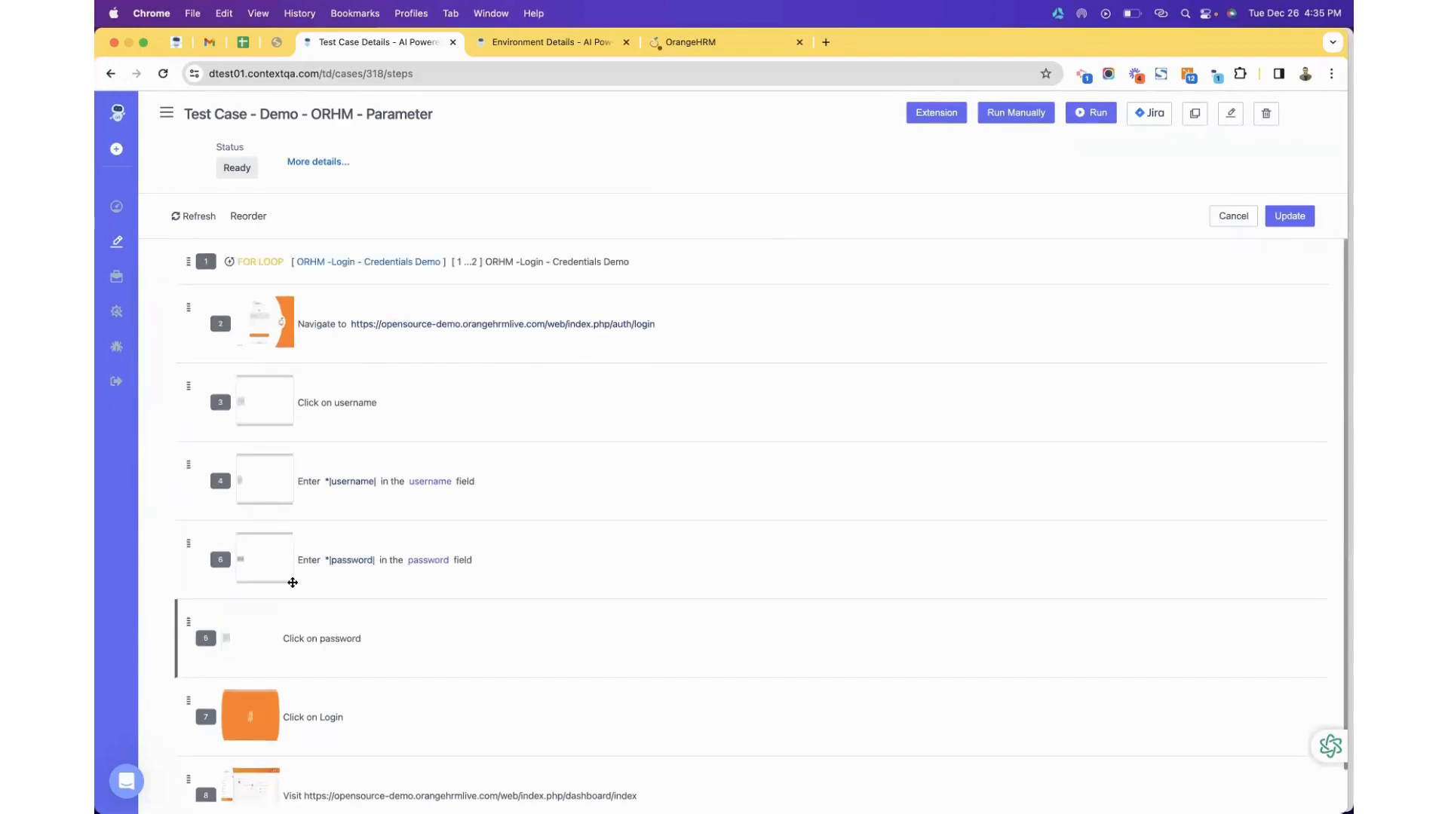
pyautogui.moveTo(264, 639); pyautogui.dragTo(320, 555)
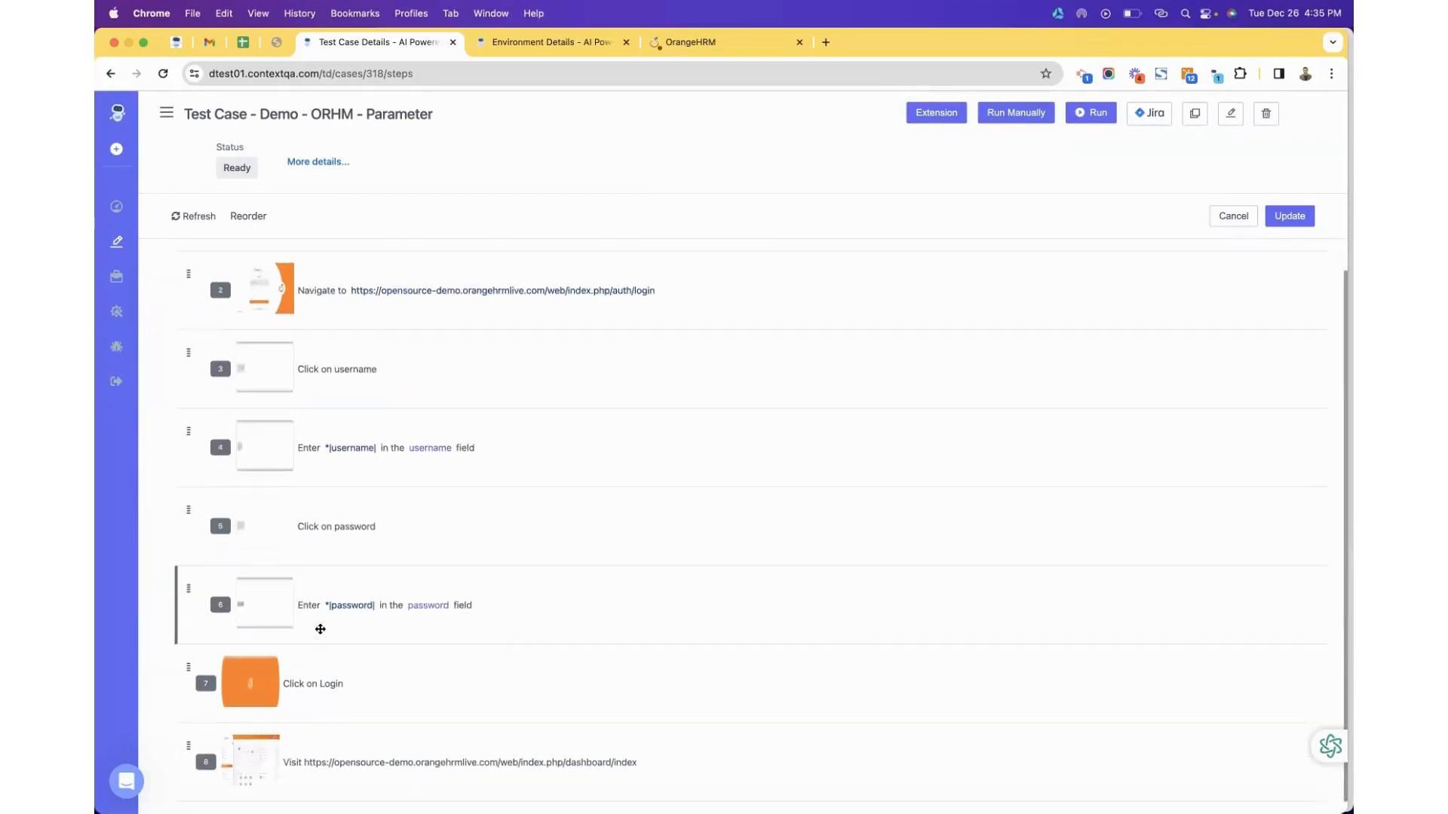
pyautogui.moveTo(301, 686); pyautogui.dragTo(332, 662)
pyautogui.scroll(-1, 331, 663)
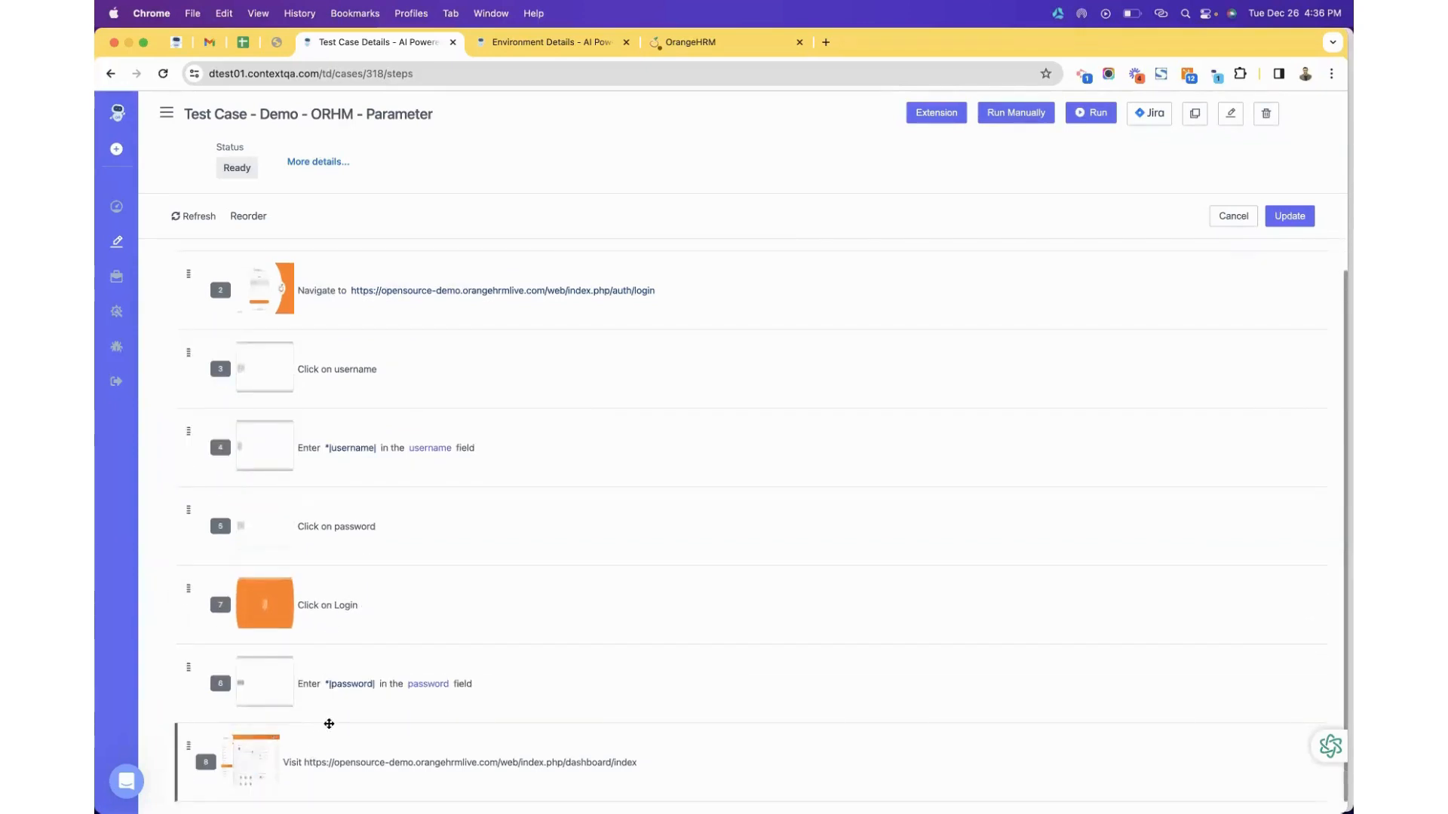
pyautogui.moveTo(298, 770); pyautogui.dragTo(329, 709)
pyautogui.scroll(-1, 333, 683)
pyautogui.moveTo(270, 759)
pyautogui.mouseDown()
pyautogui.moveTo(287, 734)
pyautogui.moveTo(276, 774)
pyautogui.moveTo(245, 758)
pyautogui.moveTo(269, 731)
pyautogui.moveTo(251, 775)
pyautogui.moveTo(256, 761)
pyautogui.mouseUp()
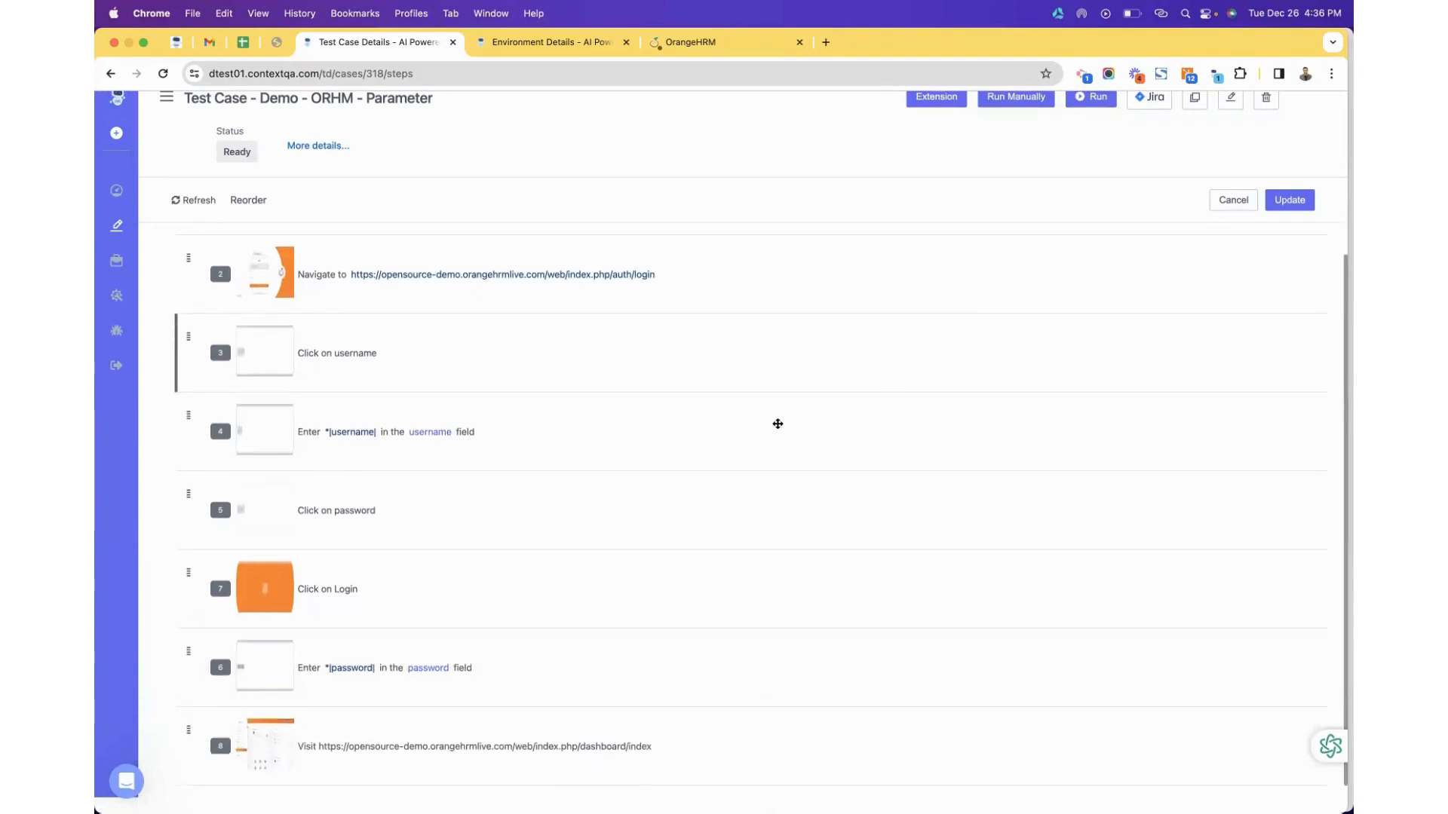
pyautogui.click(1307, 201)
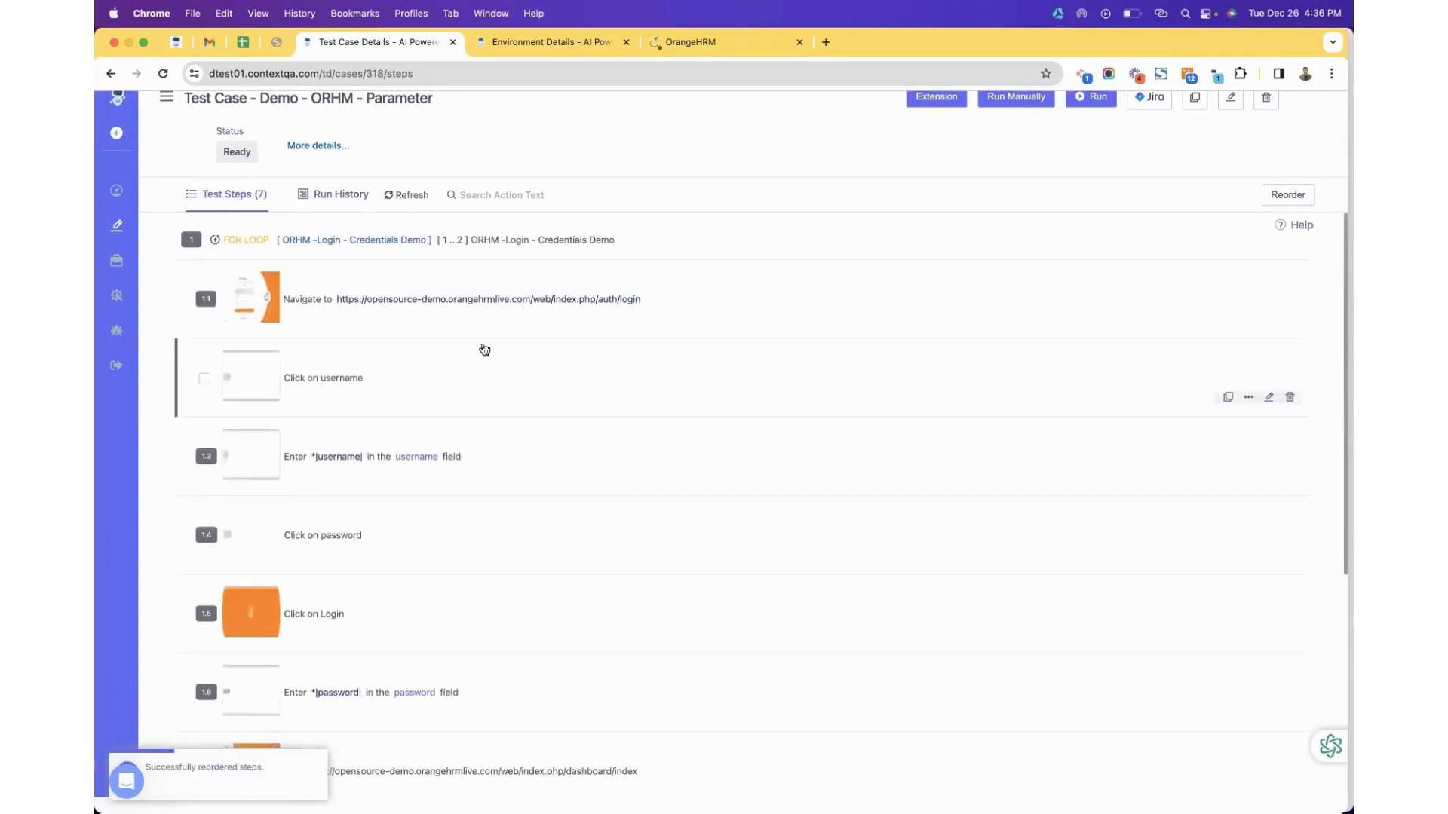
# Move Click on Login below Enter password so it becomes step 1.6, and save the order.
pyautogui.scroll(-2, 446, 365)
pyautogui.scroll(2, 445, 366)
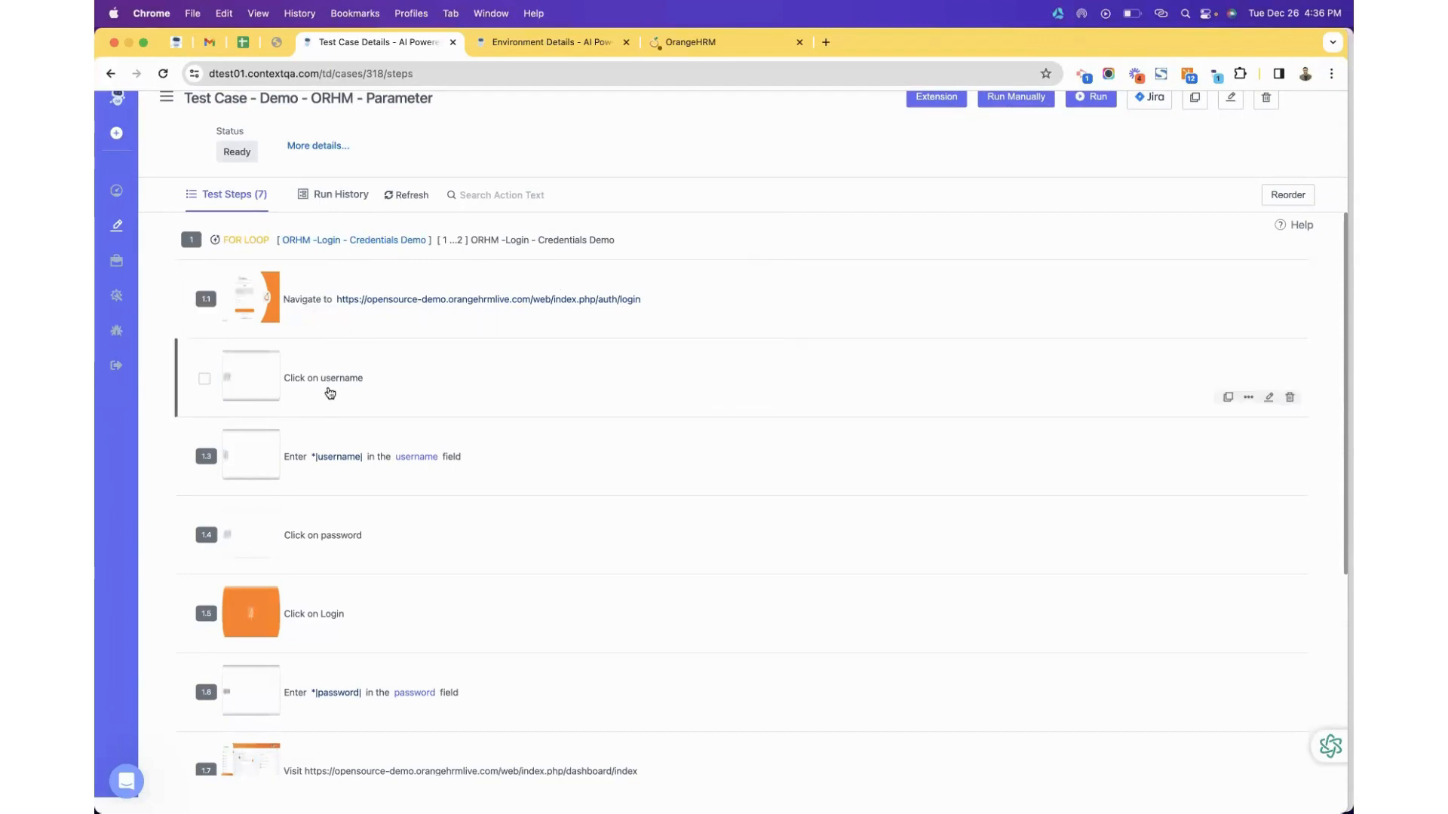
pyautogui.scroll(-2, 367, 393)
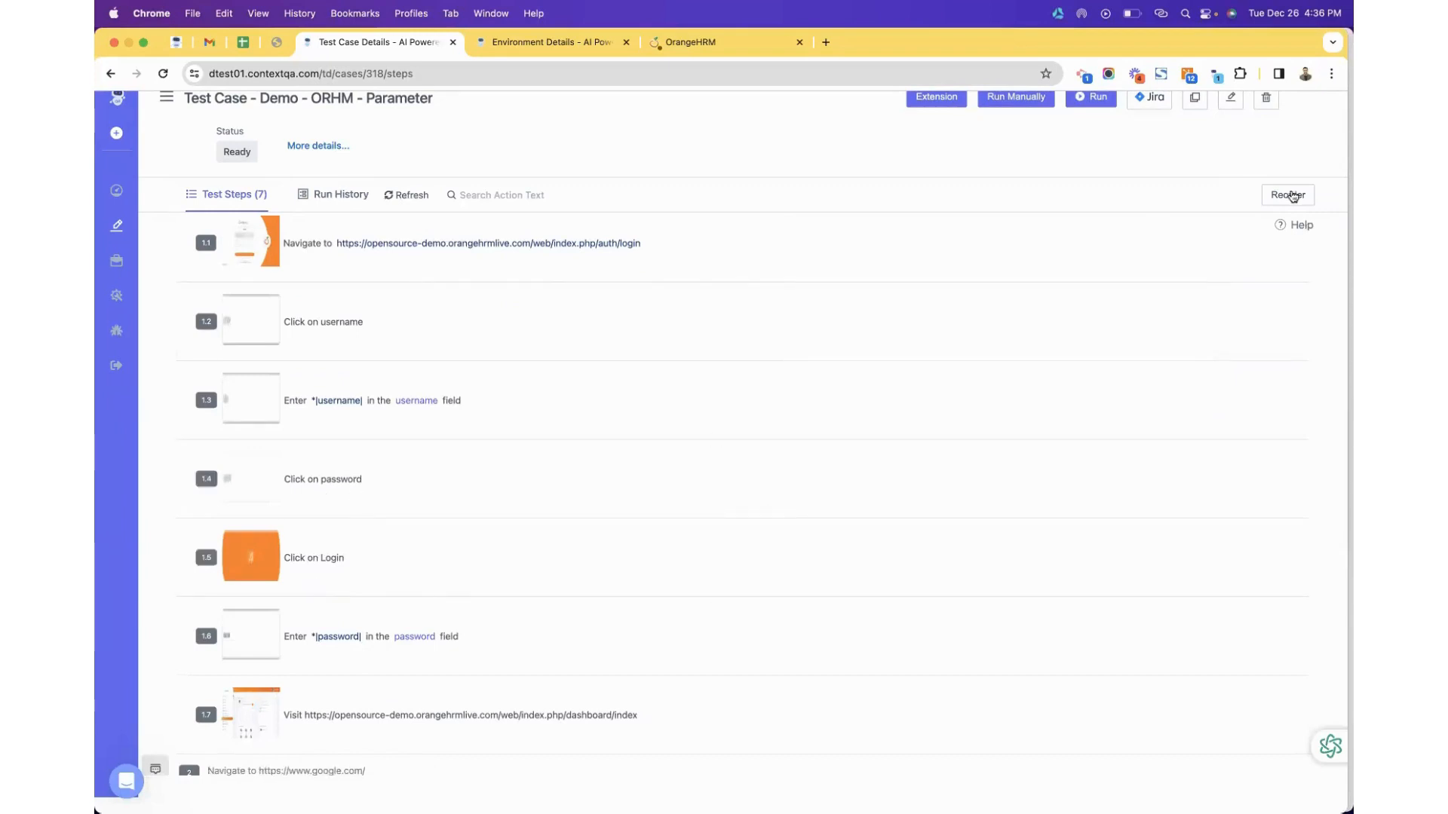
pyautogui.click(1288, 195)
pyautogui.scroll(-1, 747, 442)
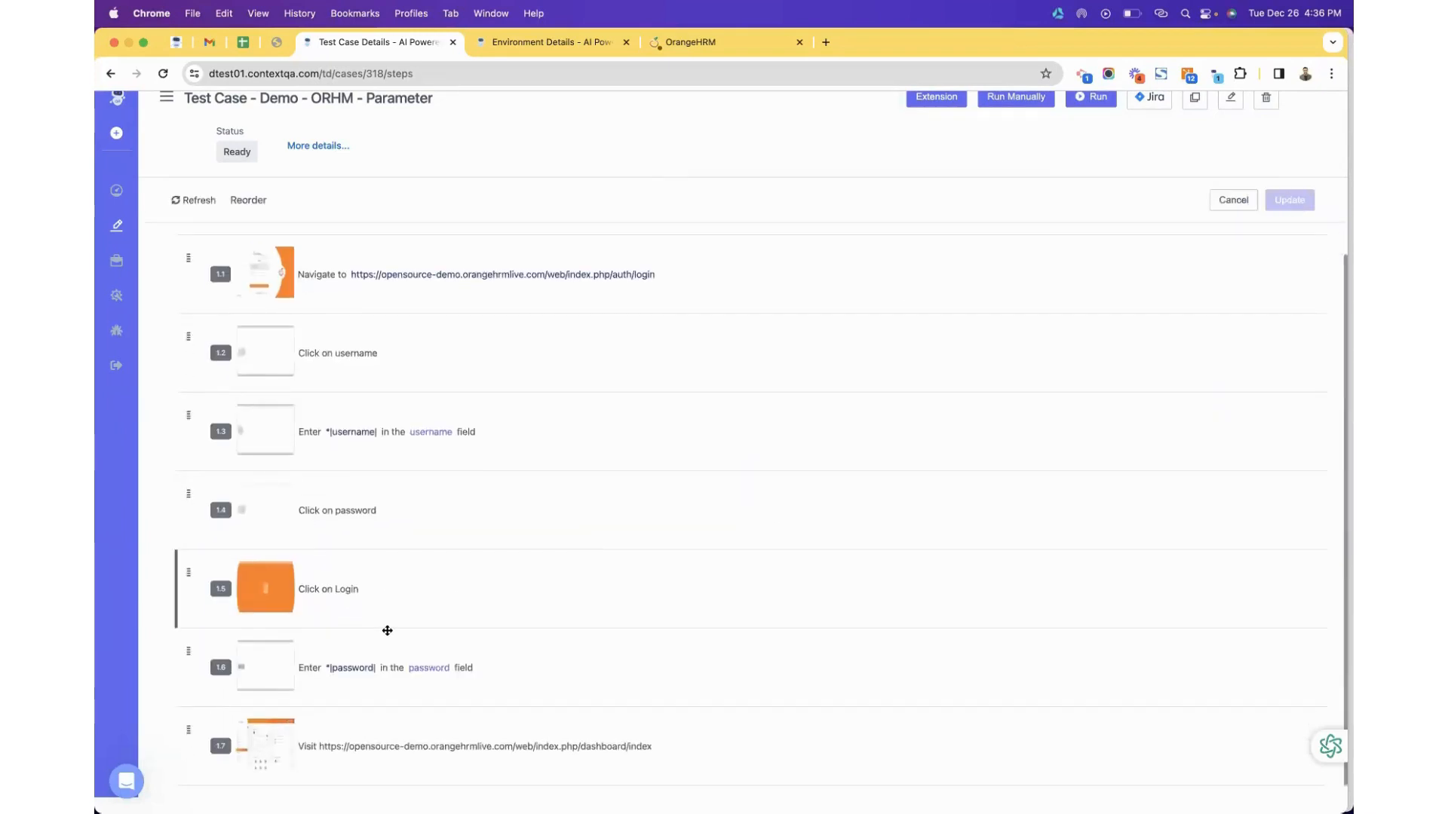
pyautogui.moveTo(387, 631); pyautogui.dragTo(388, 687)
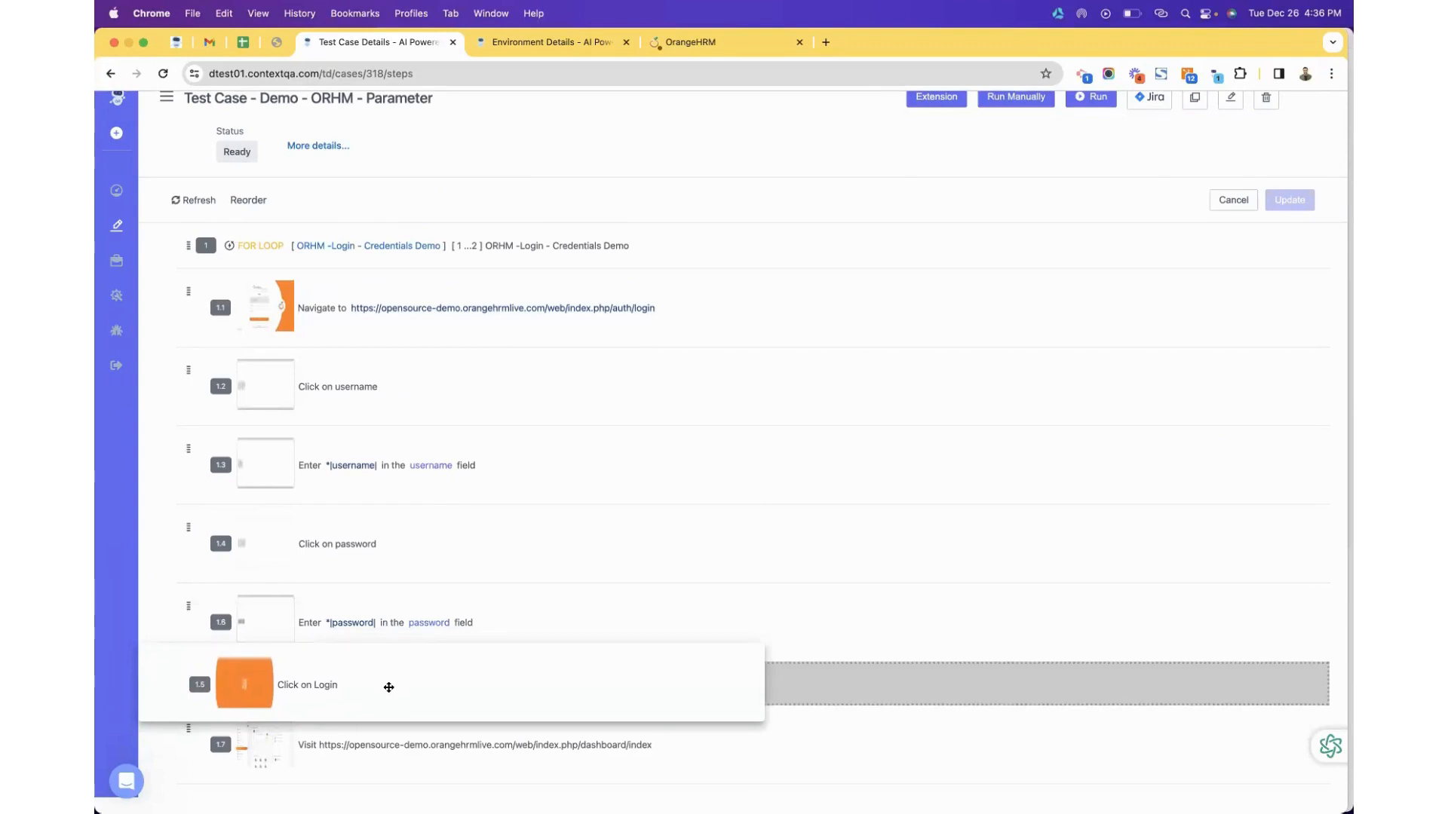
pyautogui.moveTo(389, 687); pyautogui.dragTo(389, 688)
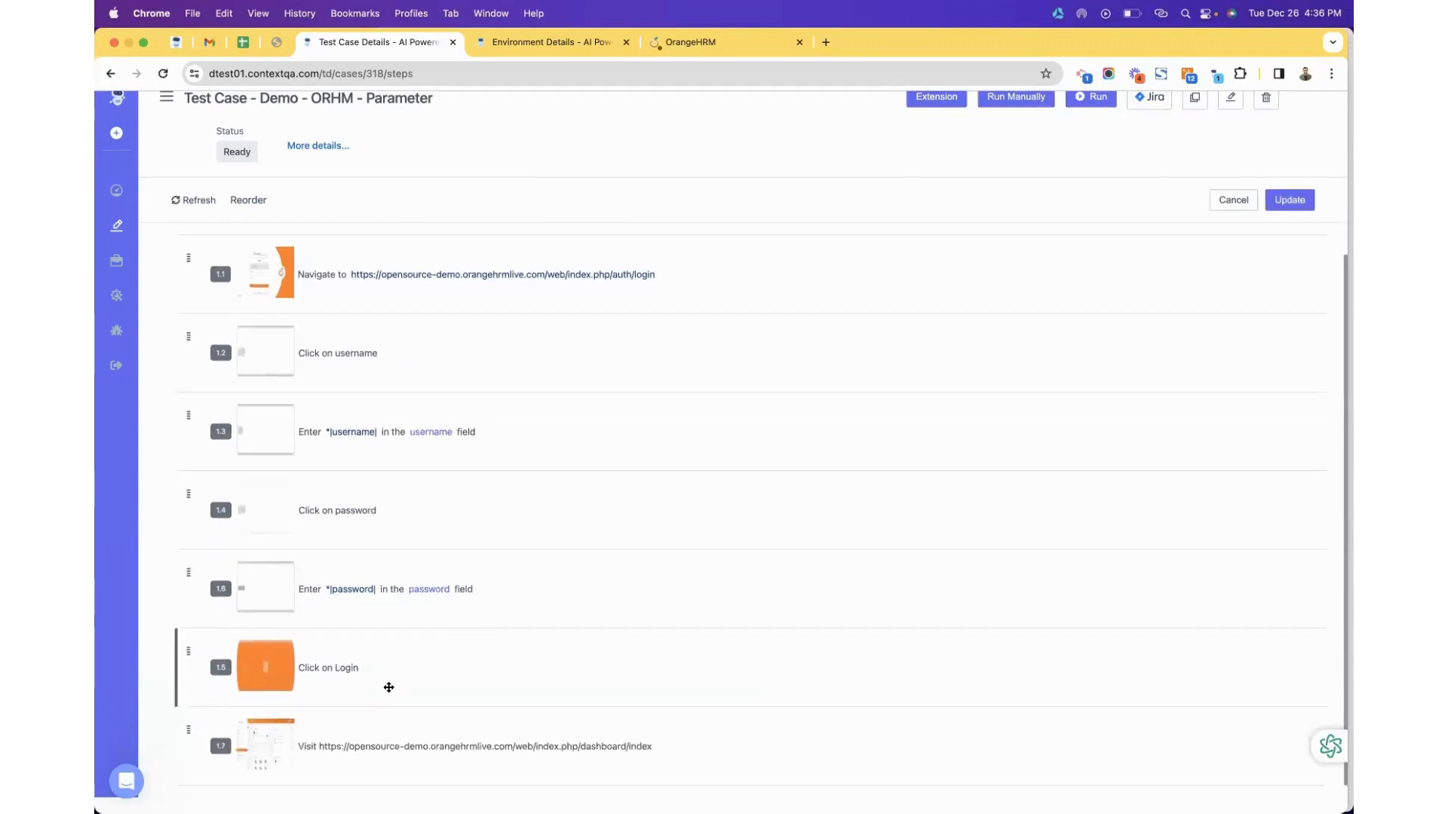
pyautogui.click(1291, 201)
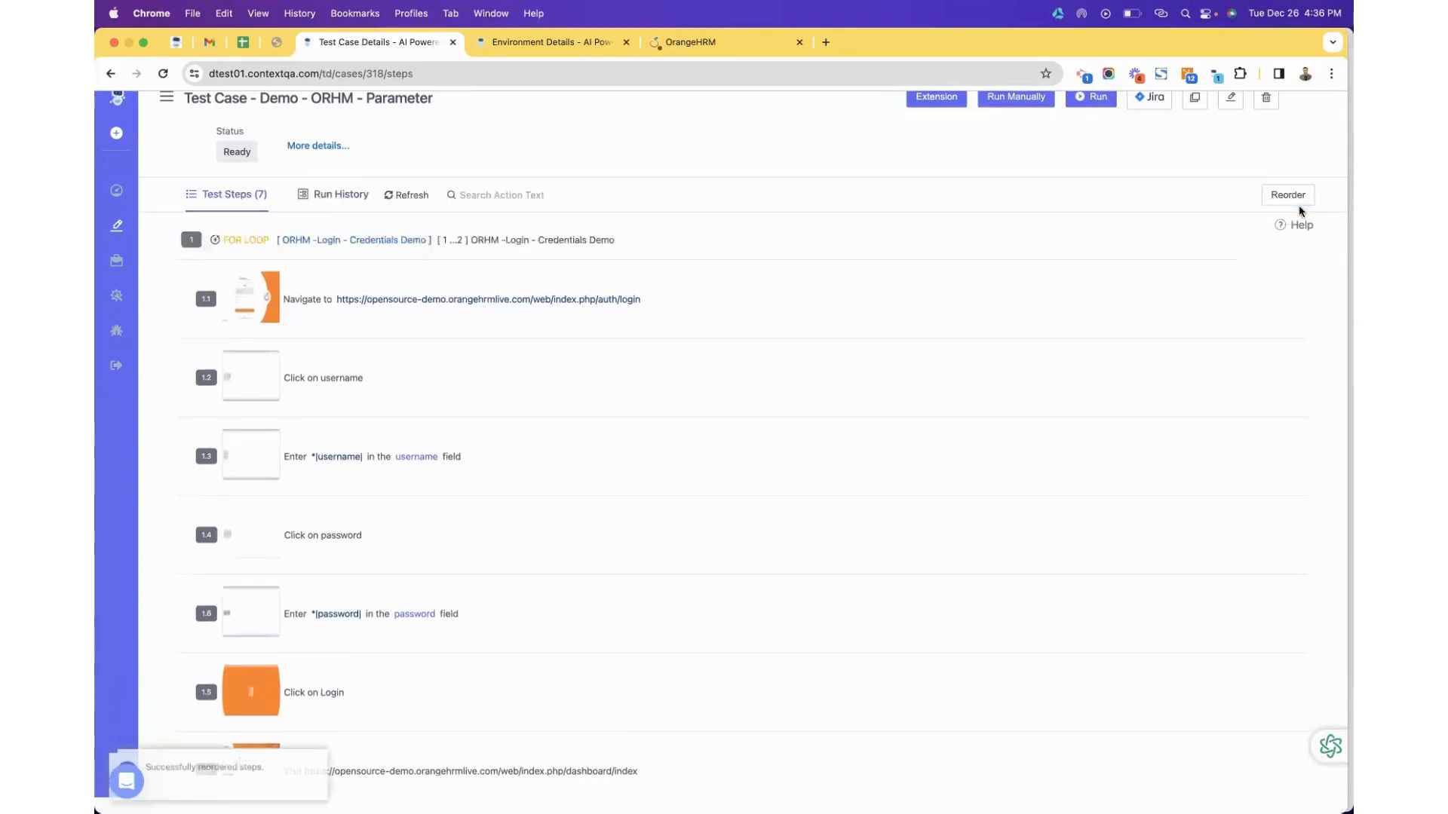
pyautogui.scroll(-3, 889, 548)
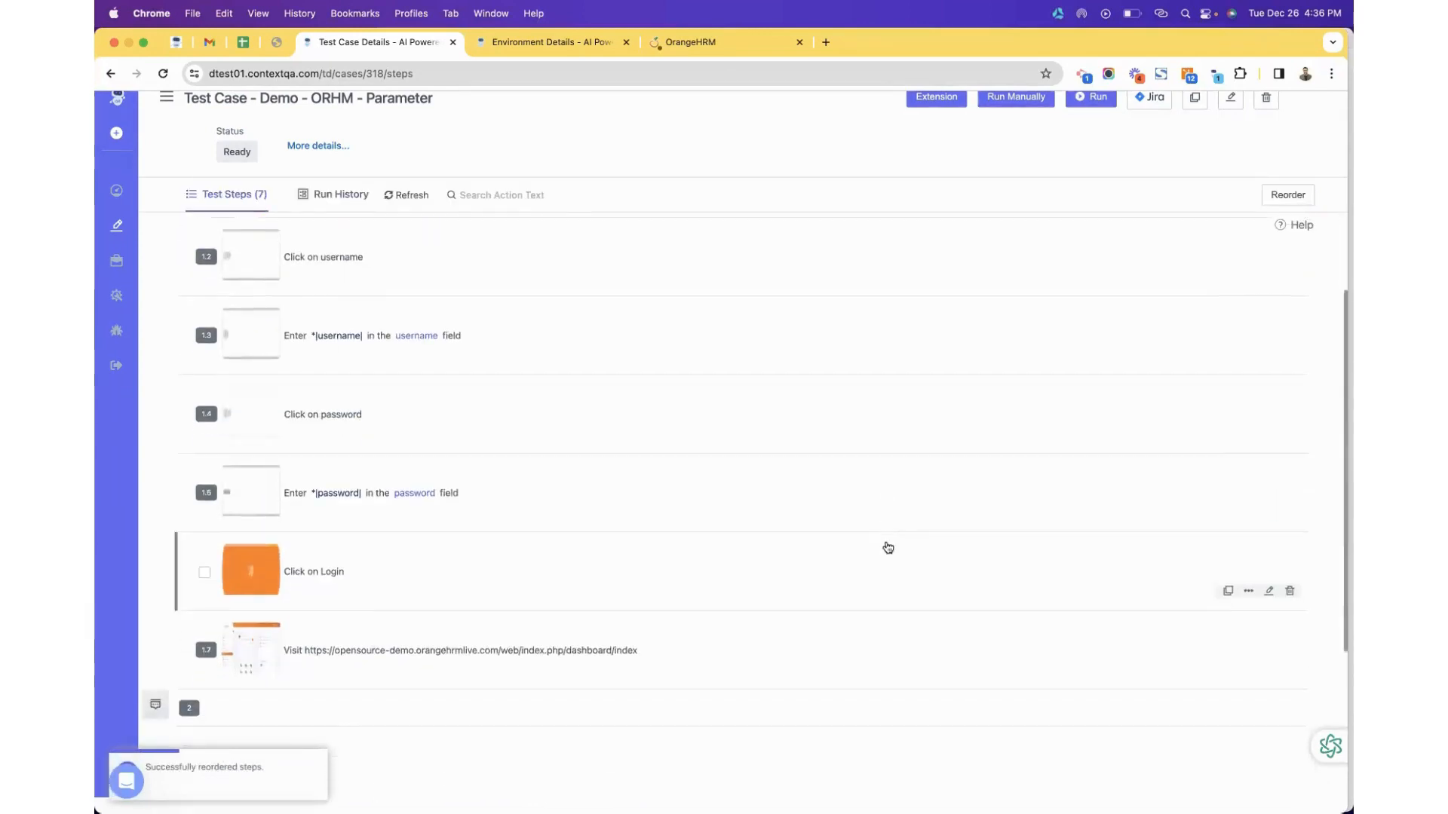
pyautogui.scroll(-2, 888, 549)
pyautogui.scroll(5, 888, 547)
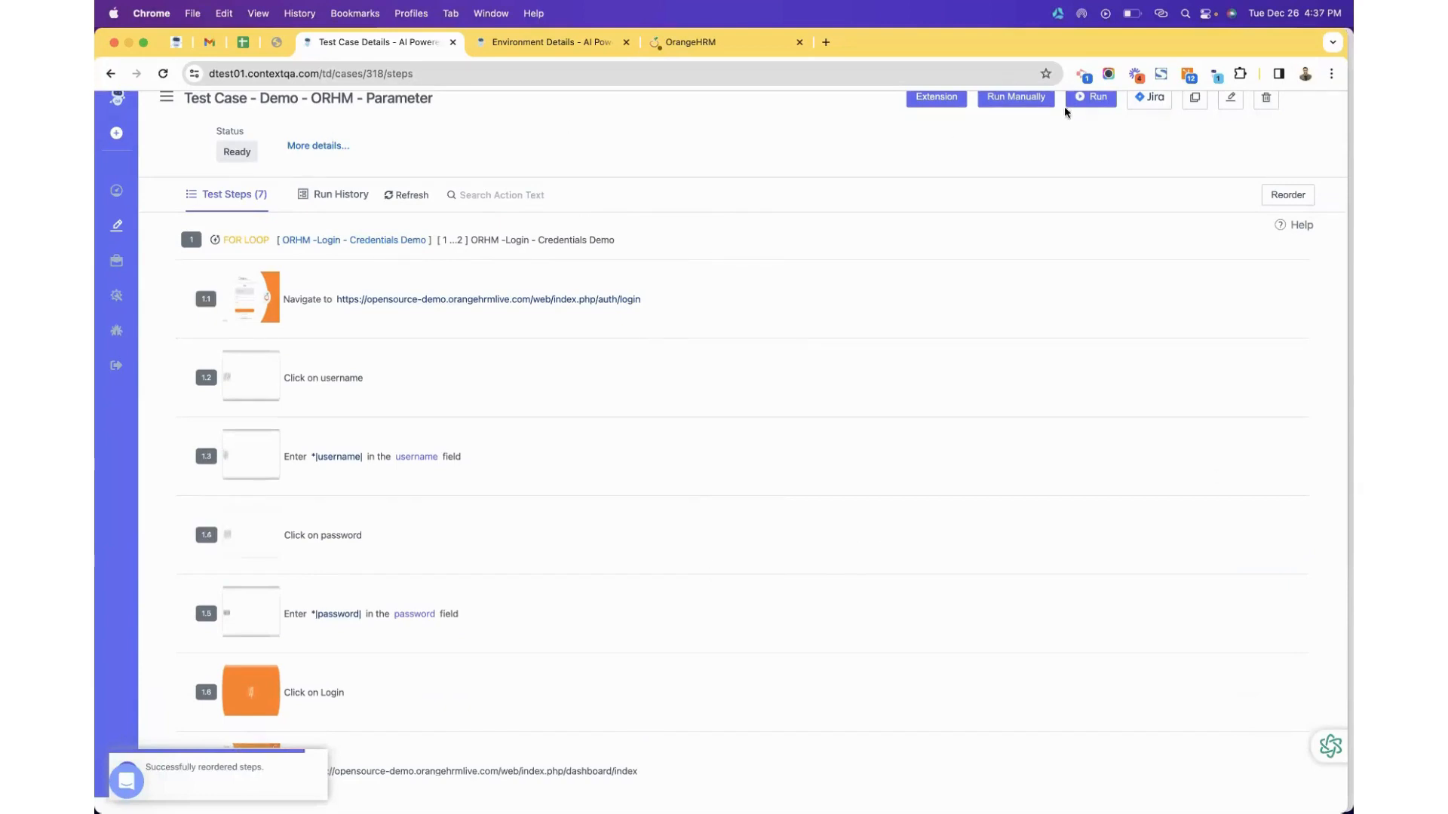
pyautogui.click(1089, 99)
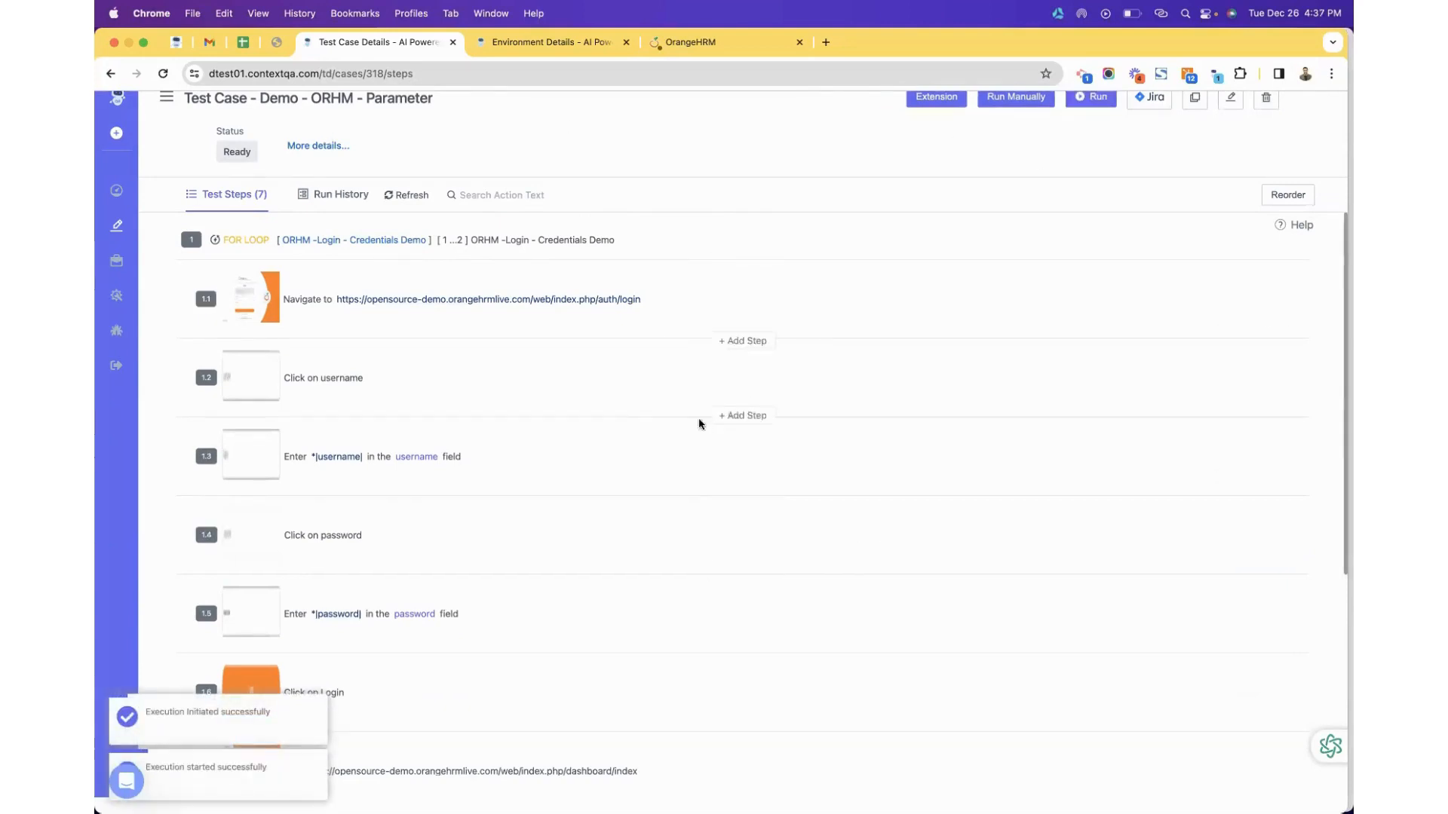
pyautogui.scroll(-3, 474, 441)
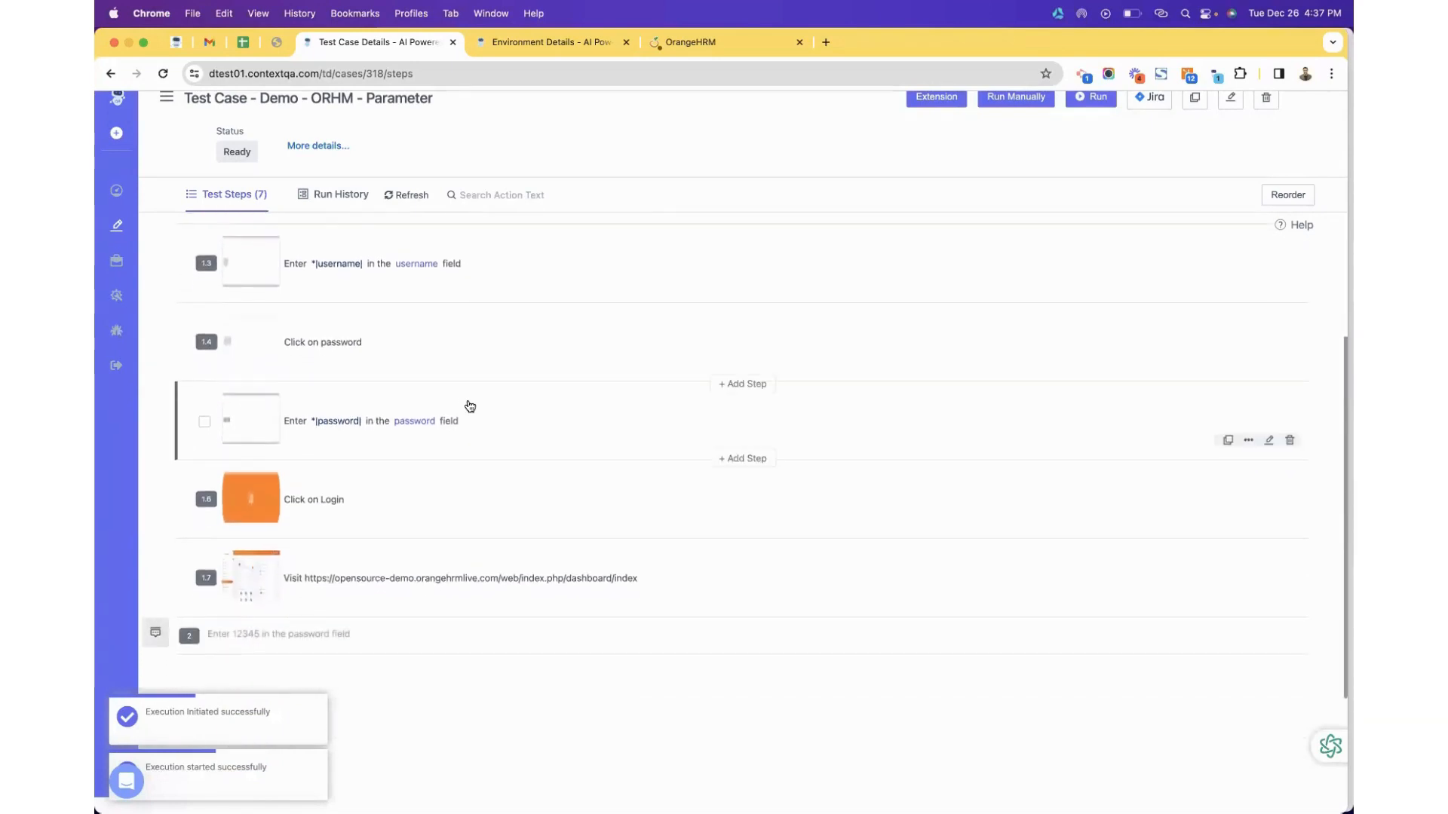
pyautogui.scroll(3, 469, 406)
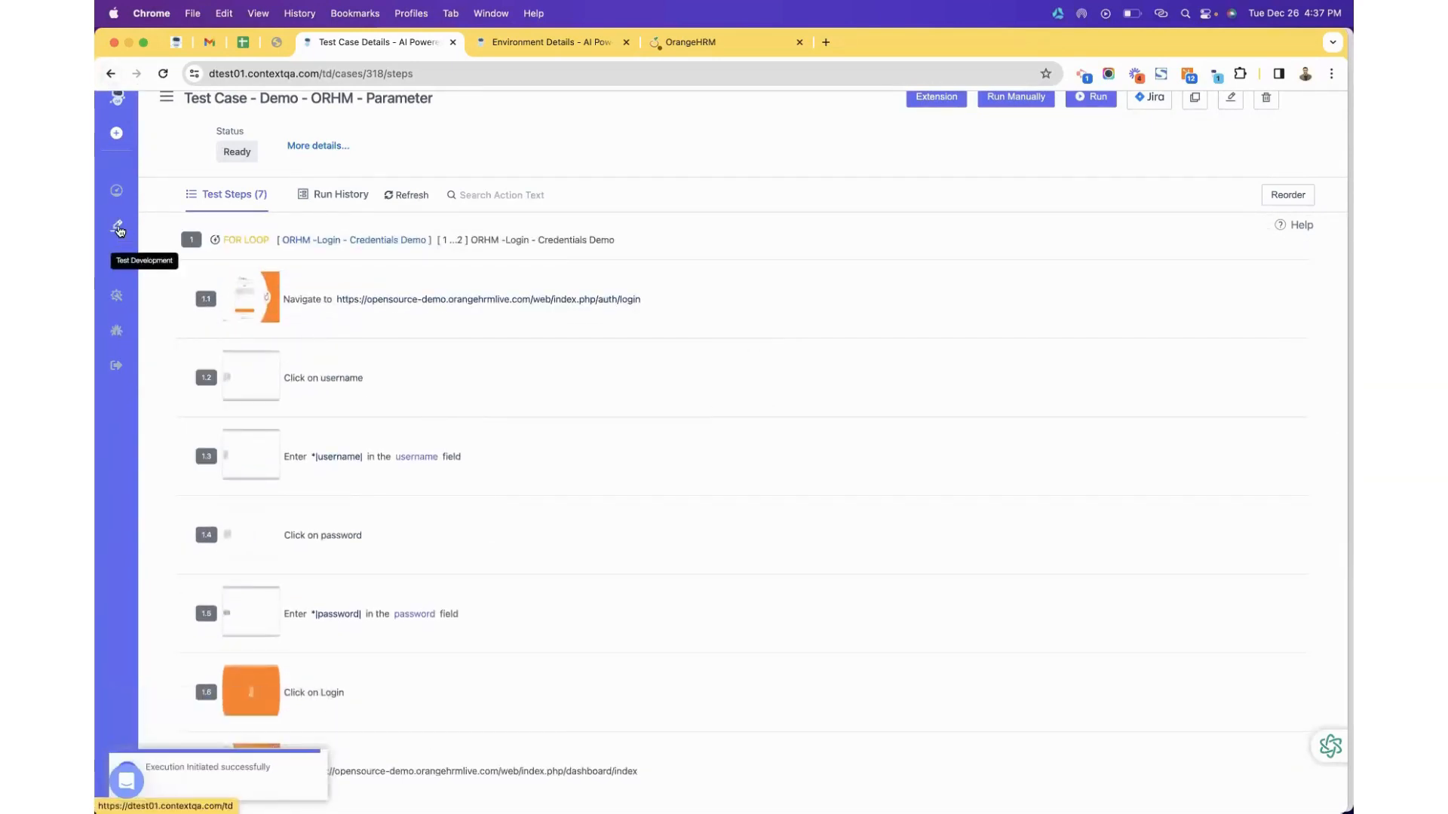
pyautogui.click(118, 226)
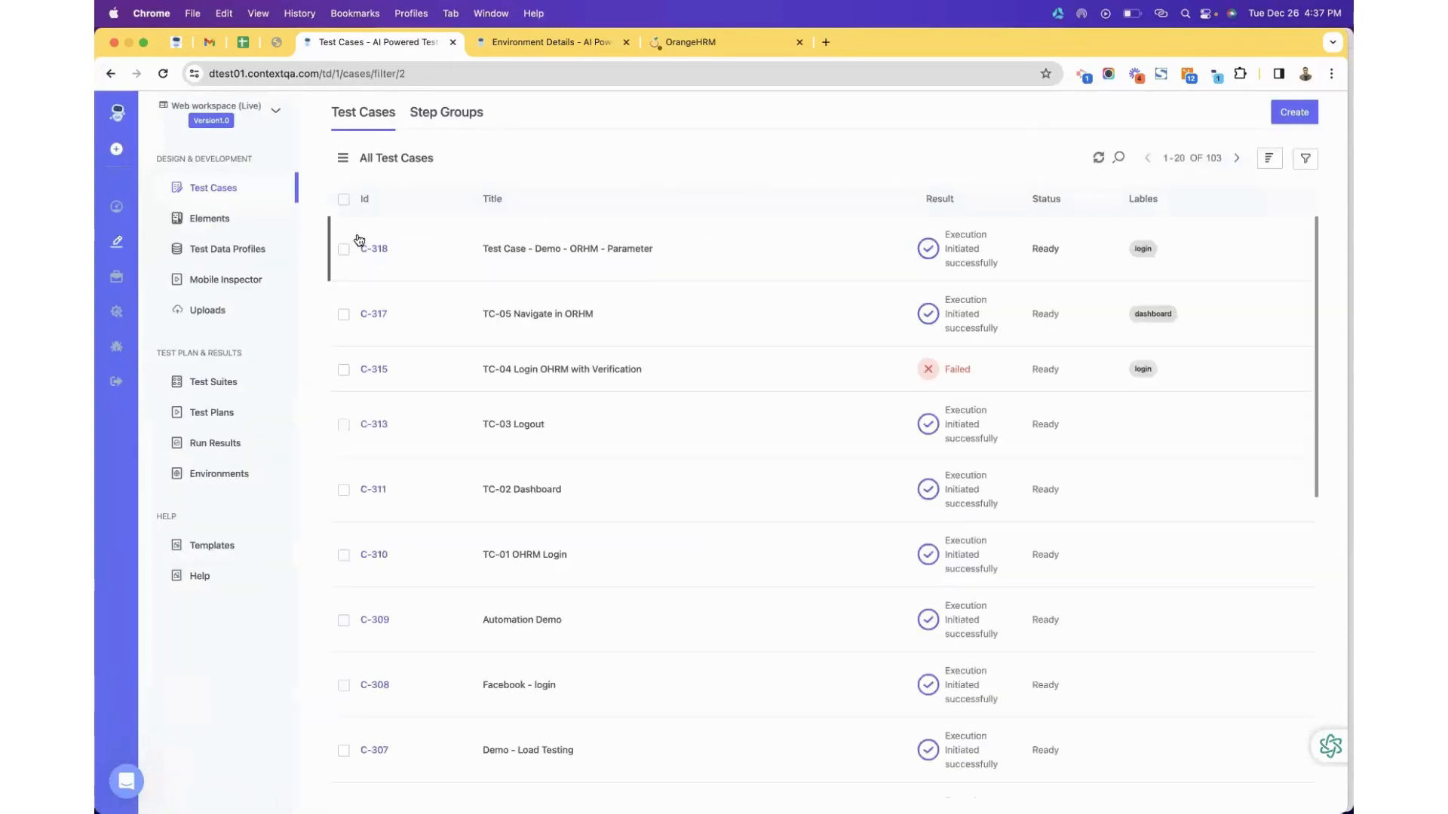
pyautogui.click(573, 256)
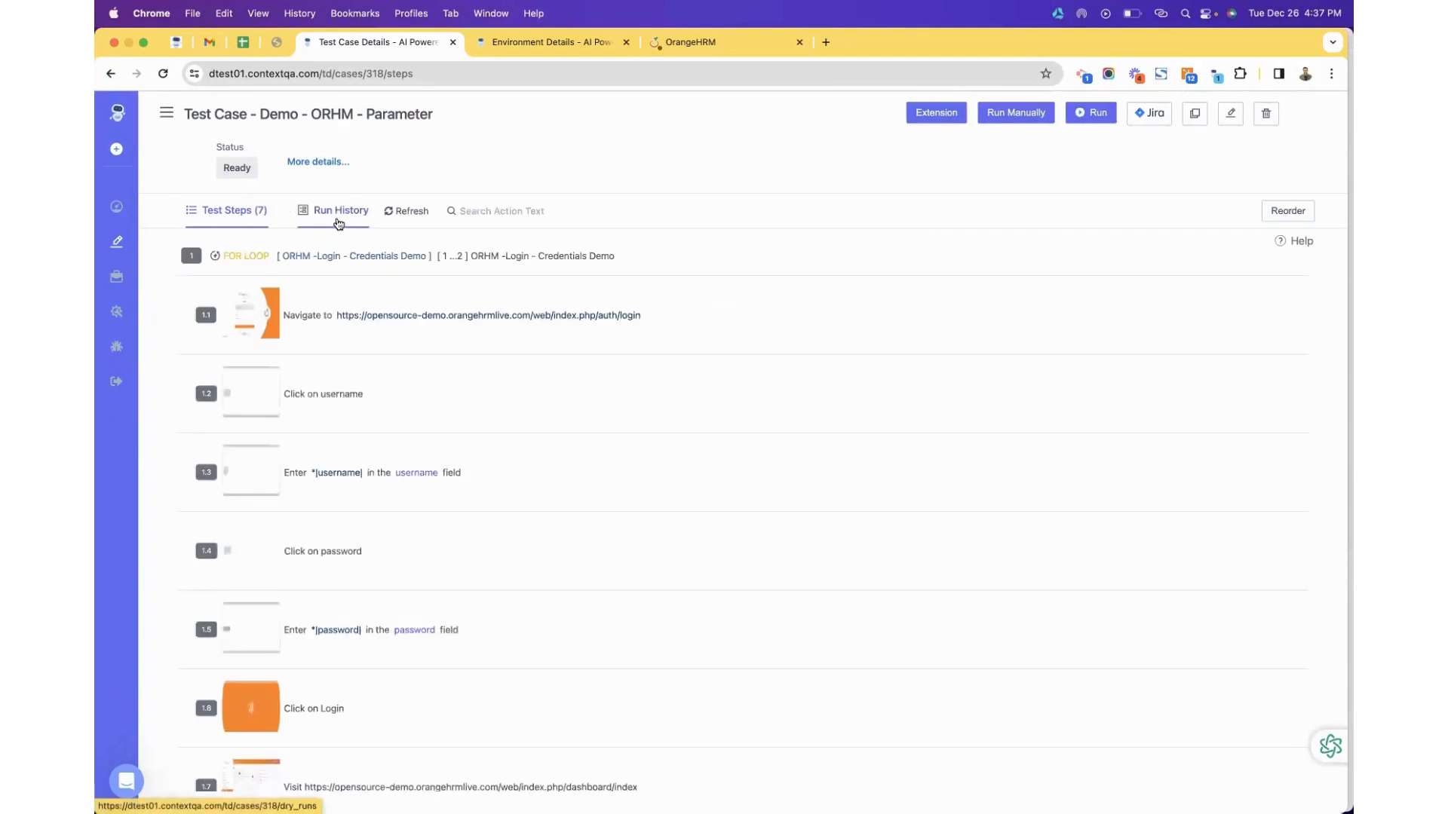
# Open run 1022 from Run History, watch its recorded OrangeHRM login video, then go back.
pyautogui.click(339, 220)
pyautogui.click(326, 277)
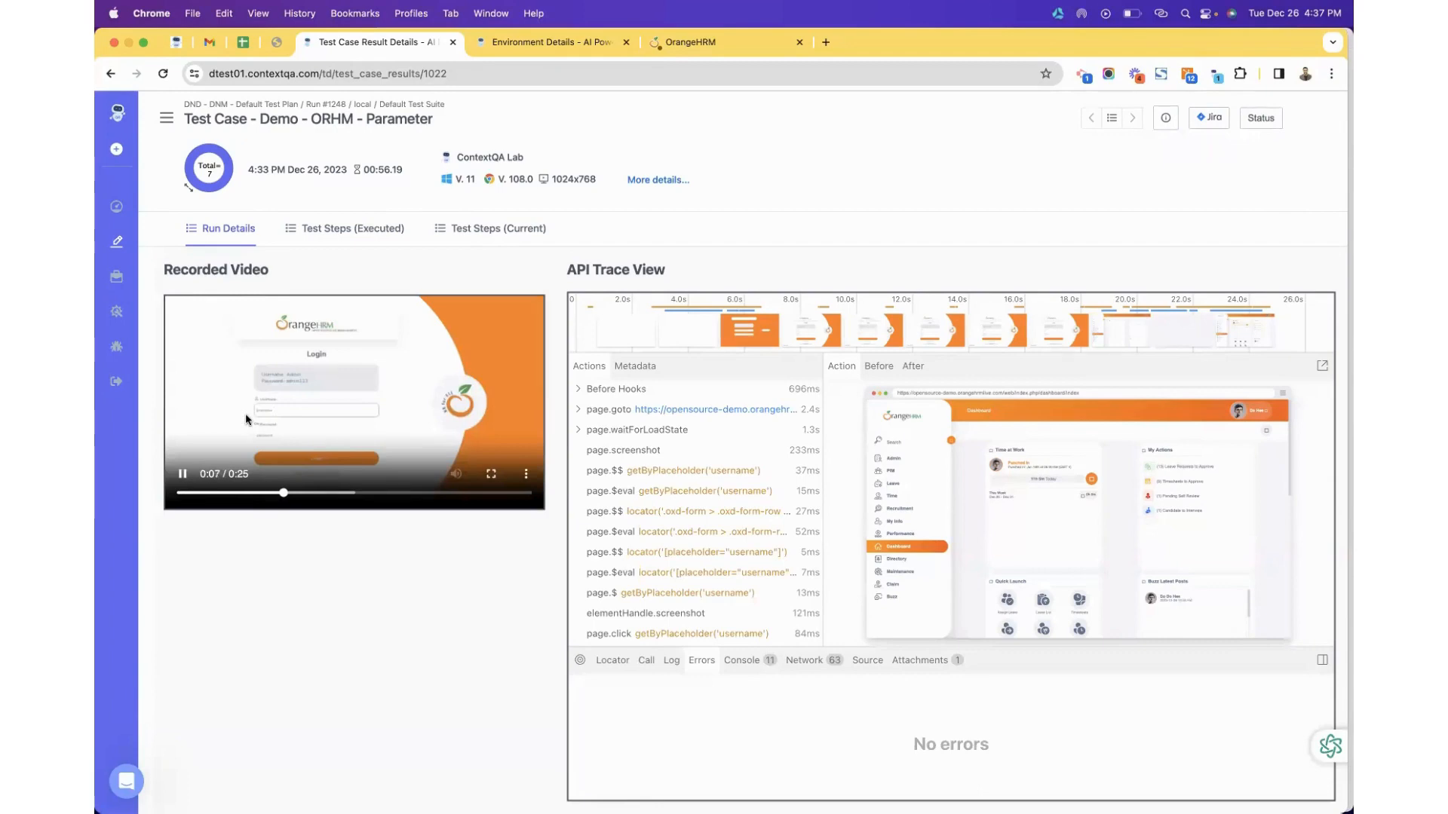
pyautogui.scroll(1, 246, 419)
pyautogui.scroll(5, 246, 418)
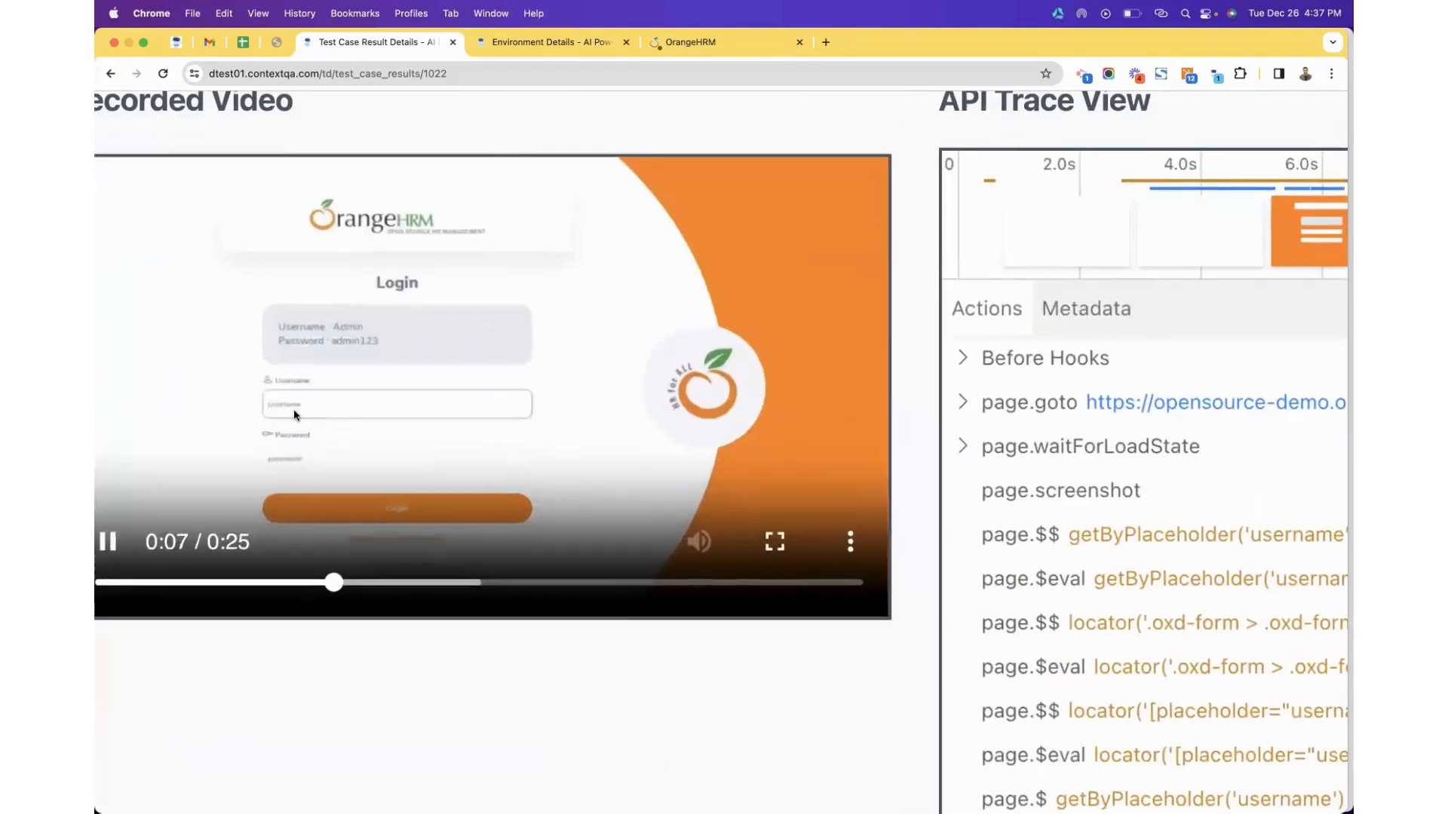
pyautogui.scroll(-1, 372, 452)
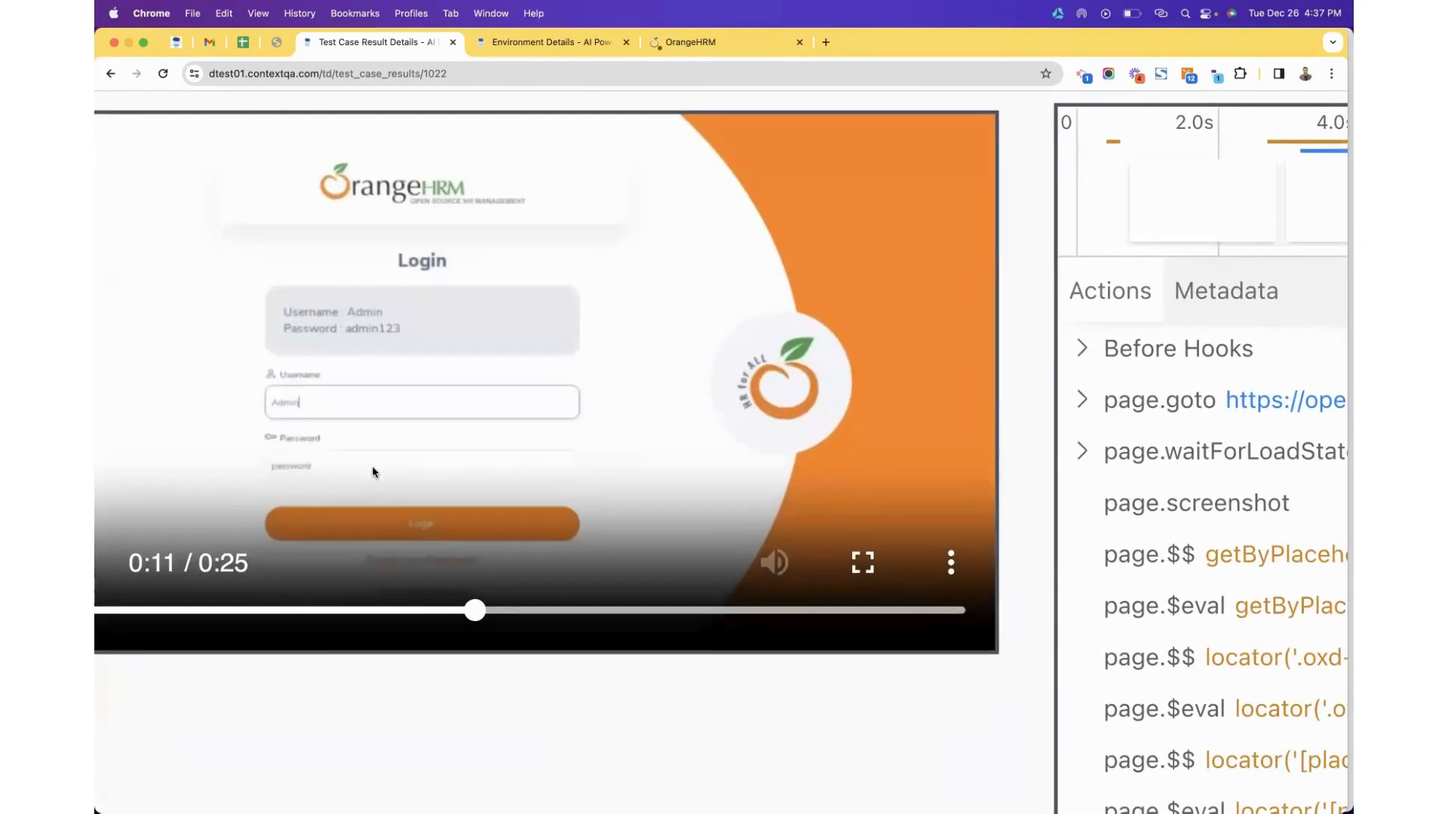
pyautogui.scroll(-5, 378, 468)
pyautogui.scroll(-2, 356, 315)
pyautogui.click(108, 74)
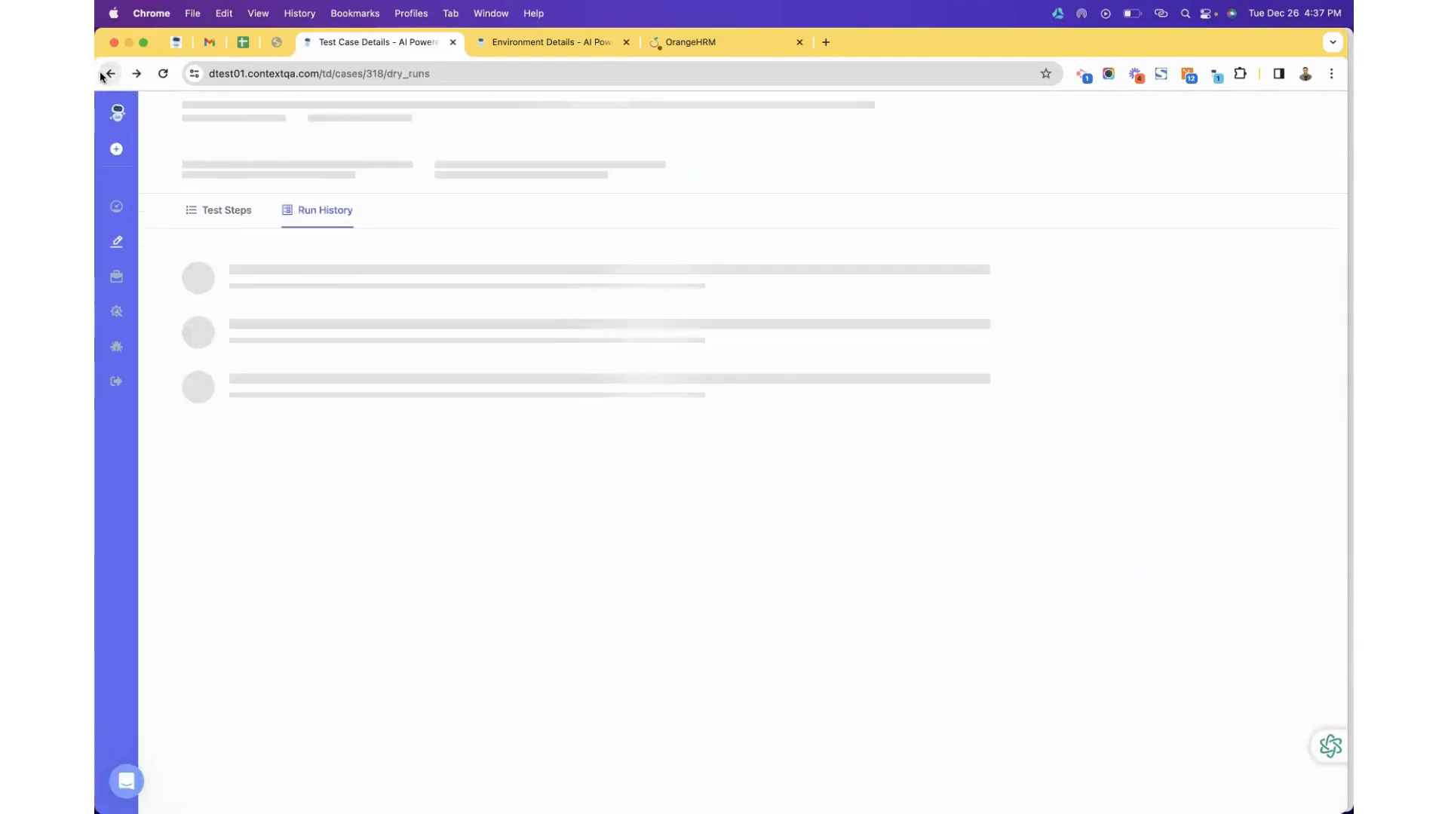
# Make step 1.3 enter the @|username| test data parameter instead of the environment value.
pyautogui.click(235, 210)
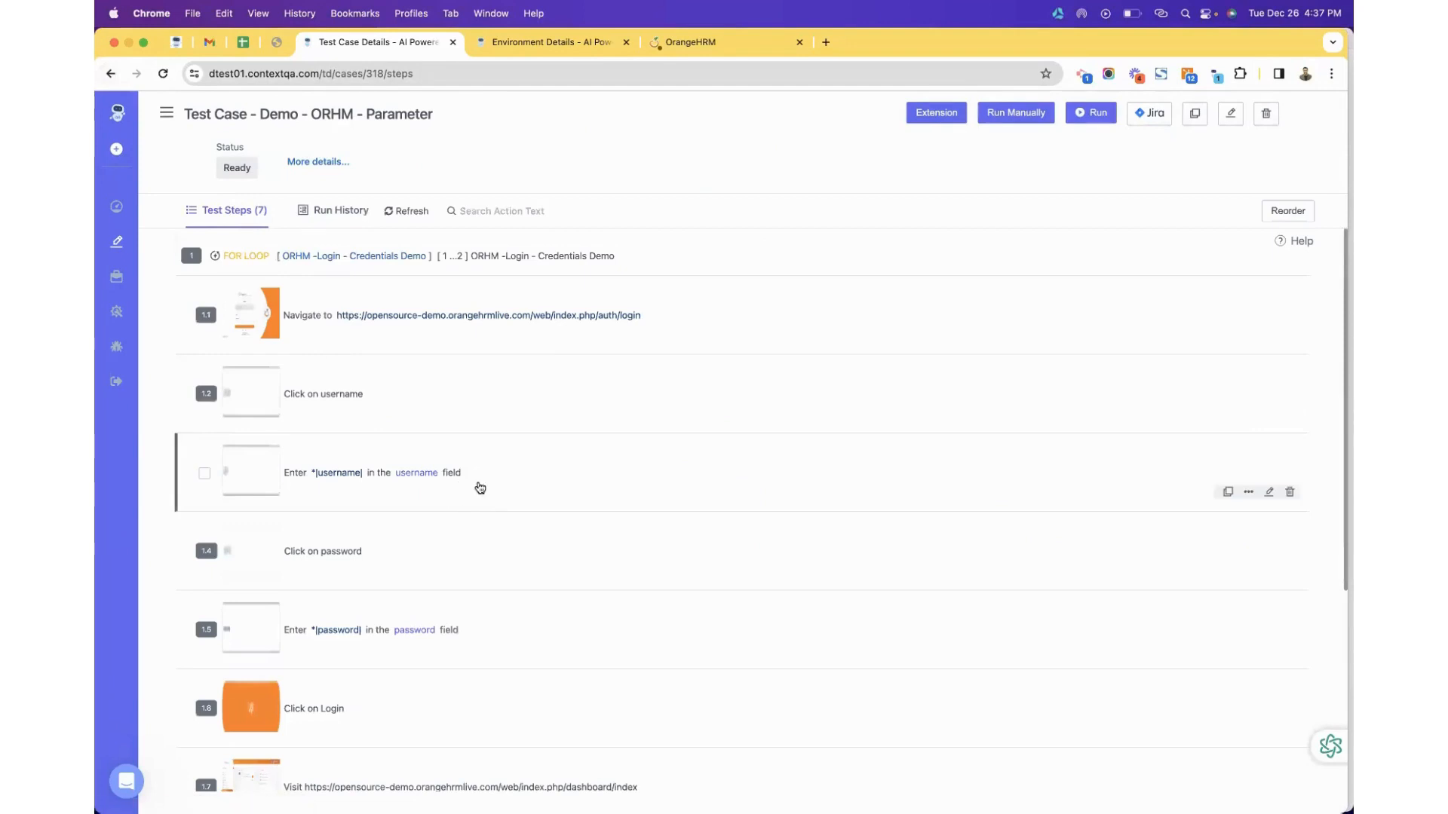
pyautogui.click(1268, 493)
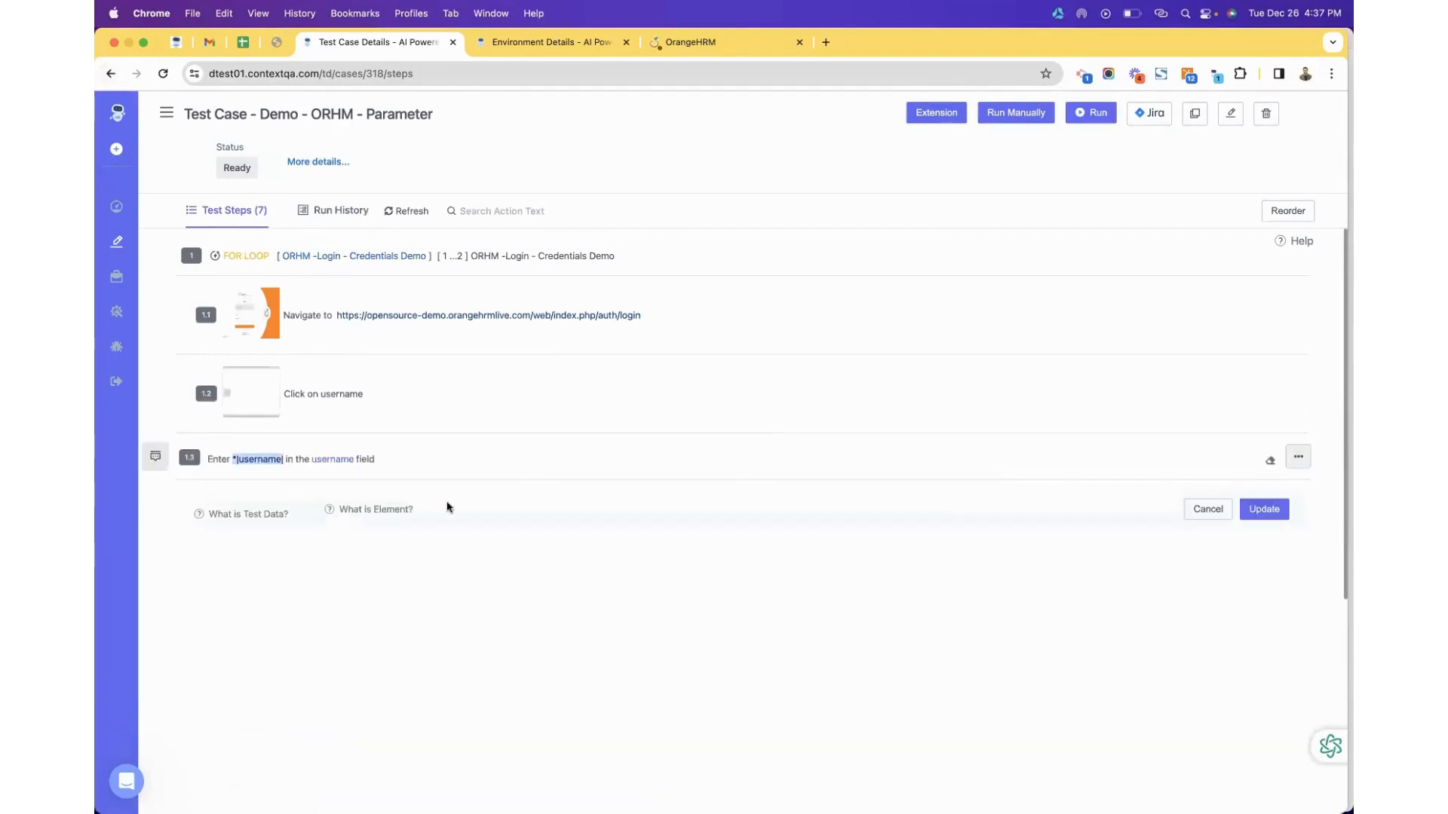
pyautogui.click(260, 462)
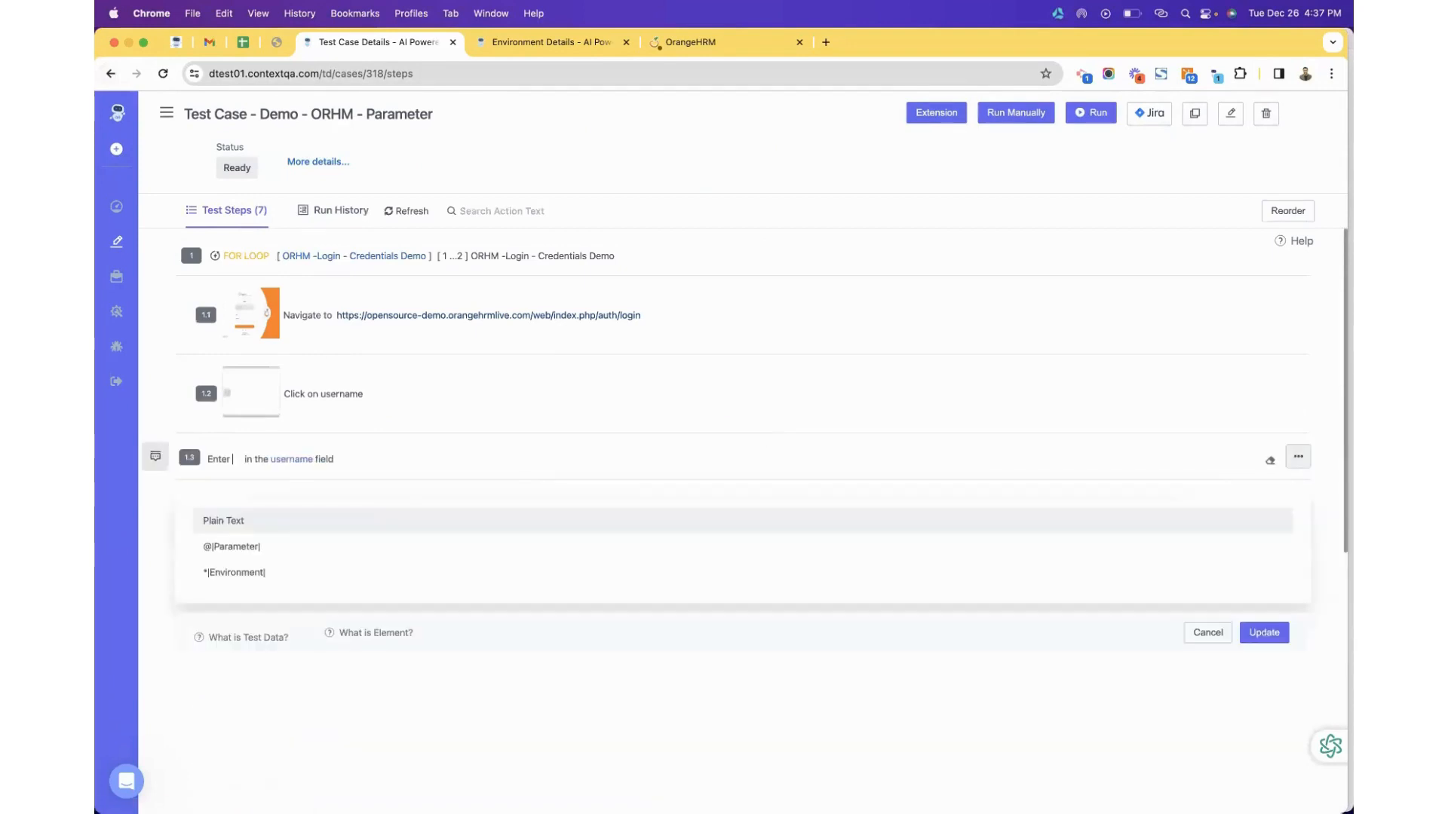
pyautogui.click(229, 548)
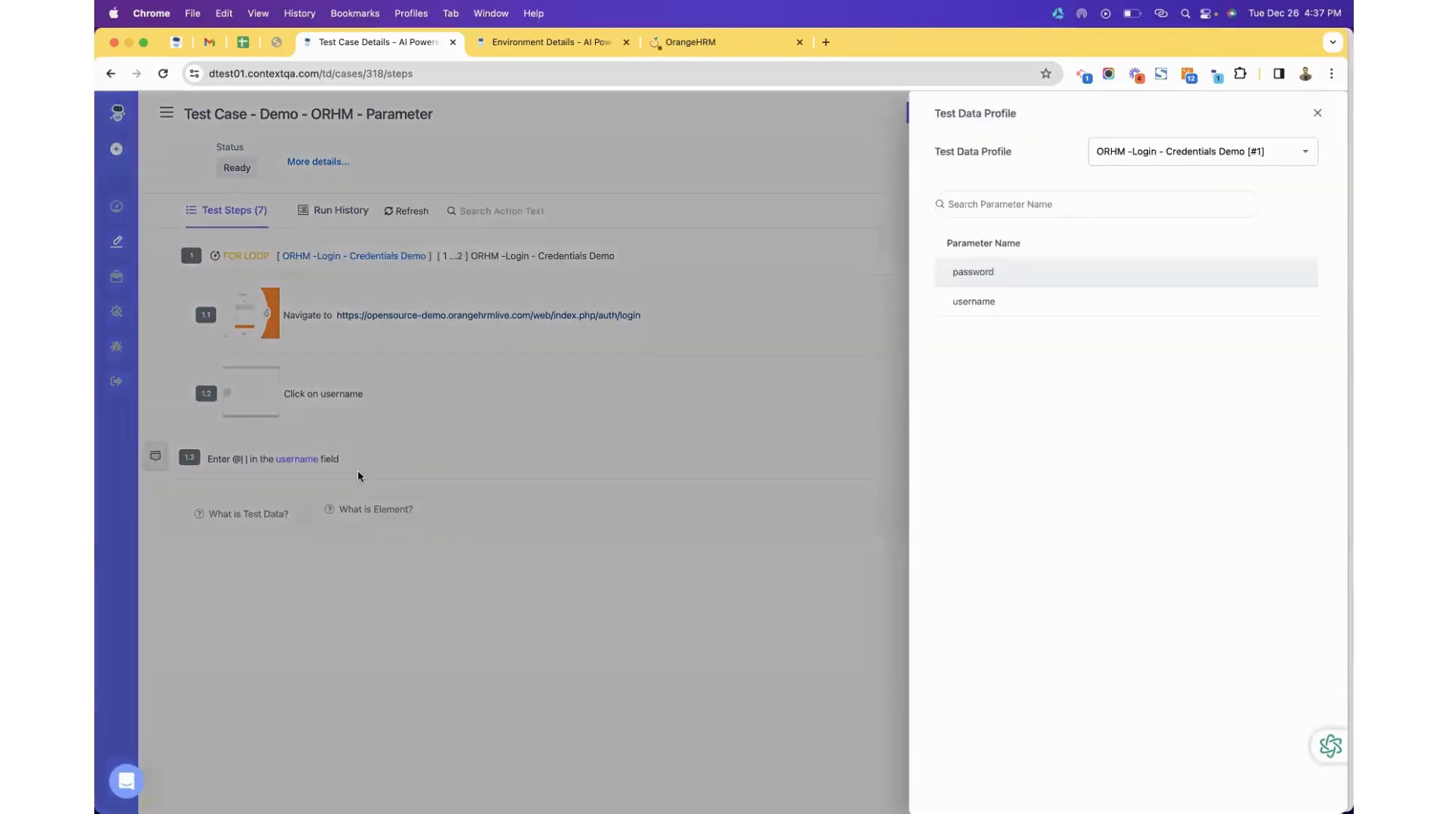
pyautogui.click(1173, 154)
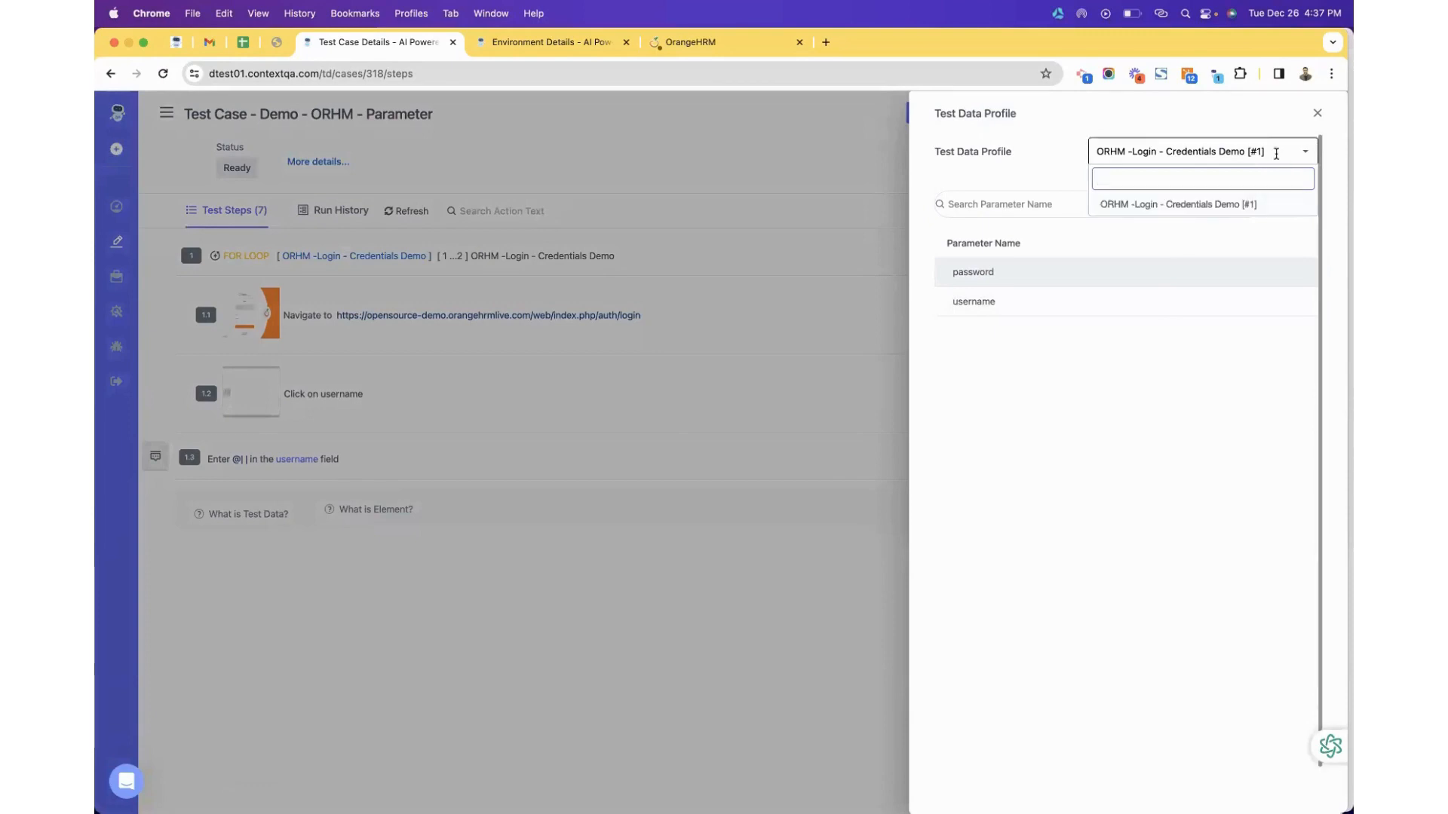
pyautogui.click(1076, 299)
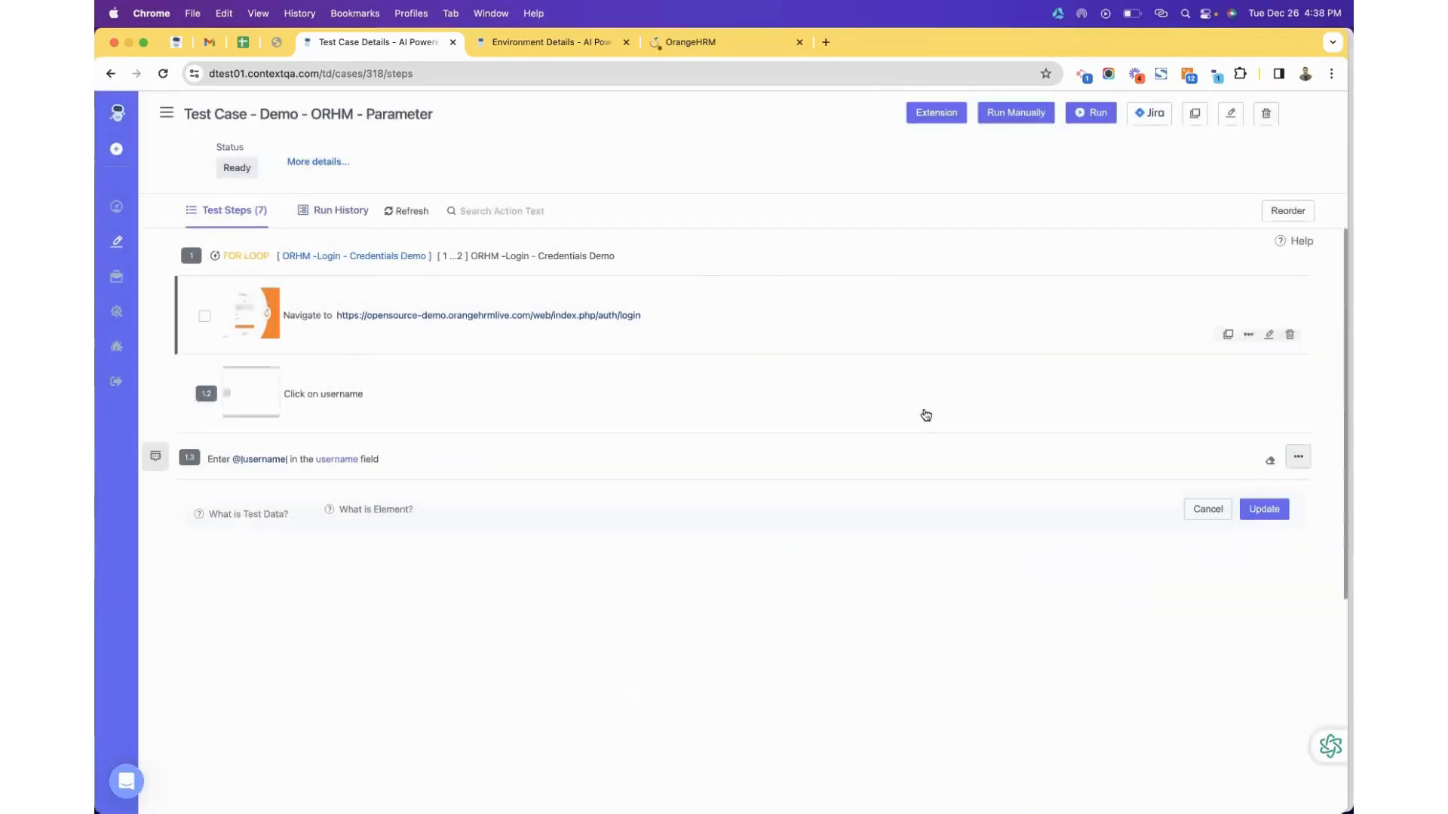
pyautogui.click(1263, 510)
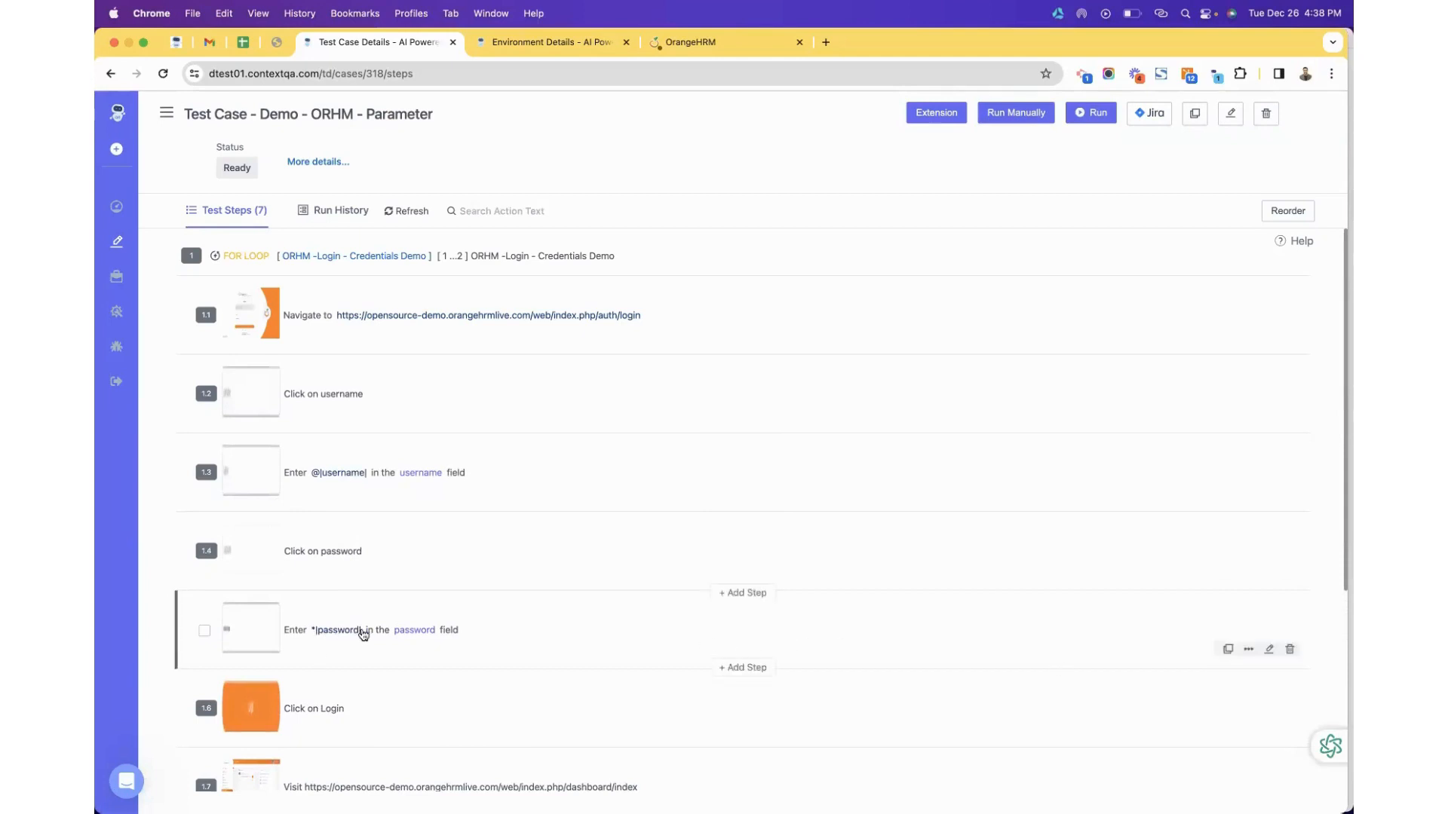
# Make step 1.5 enter the @|password| test data parameter instead of the environment value.
pyautogui.click(1267, 648)
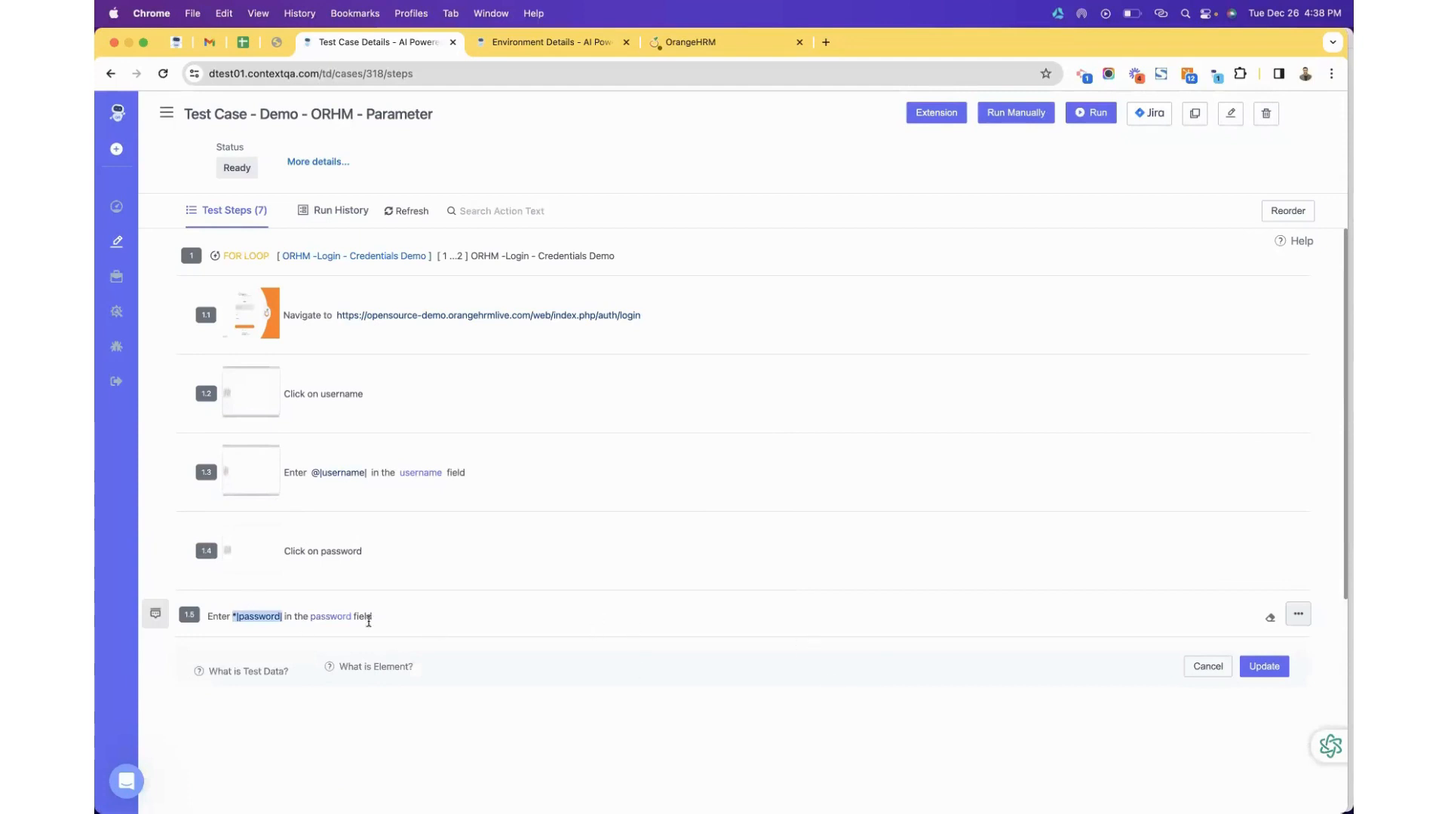
pyautogui.press('BackSpace')
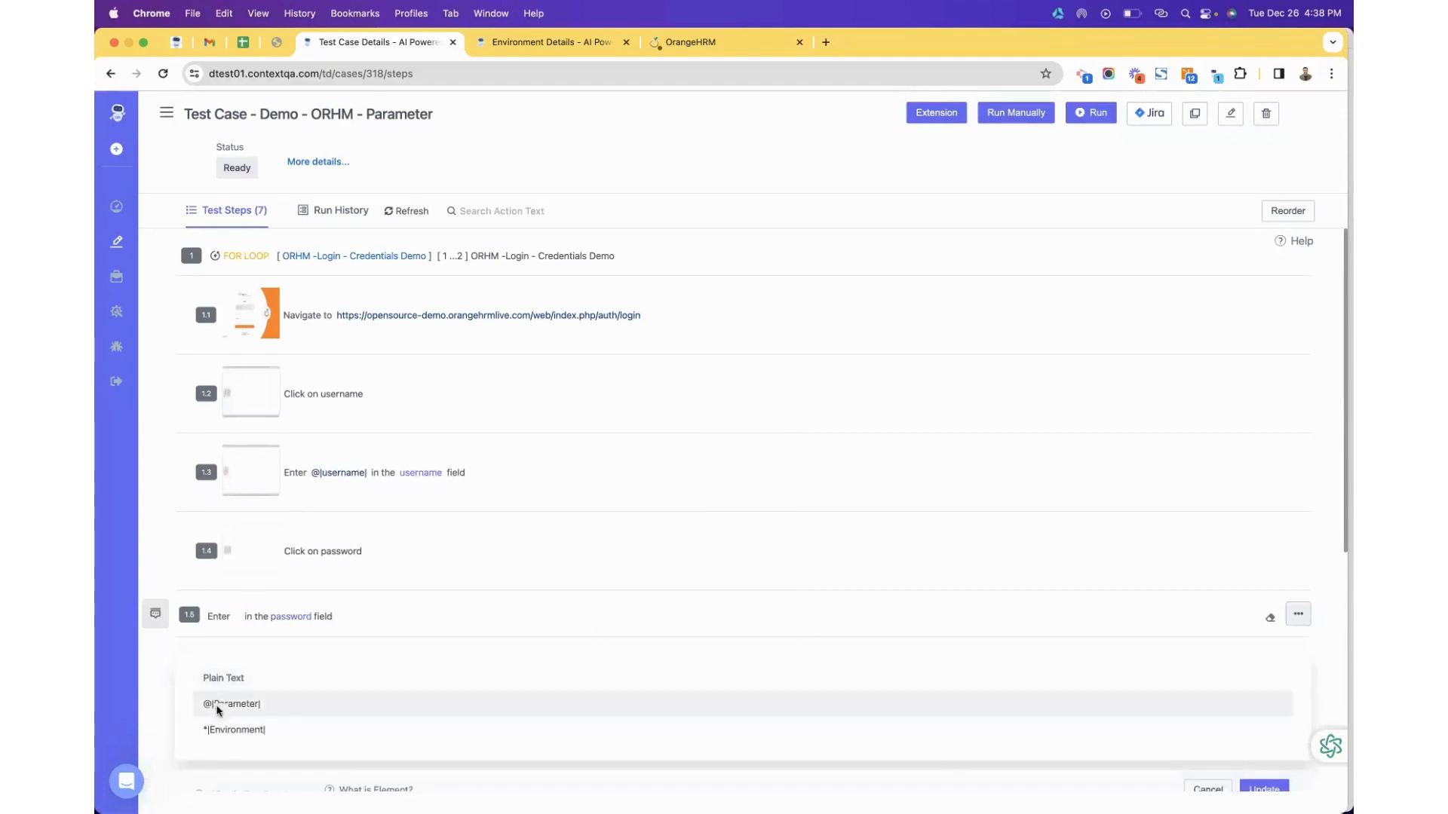
pyautogui.click(218, 706)
pyautogui.click(1001, 273)
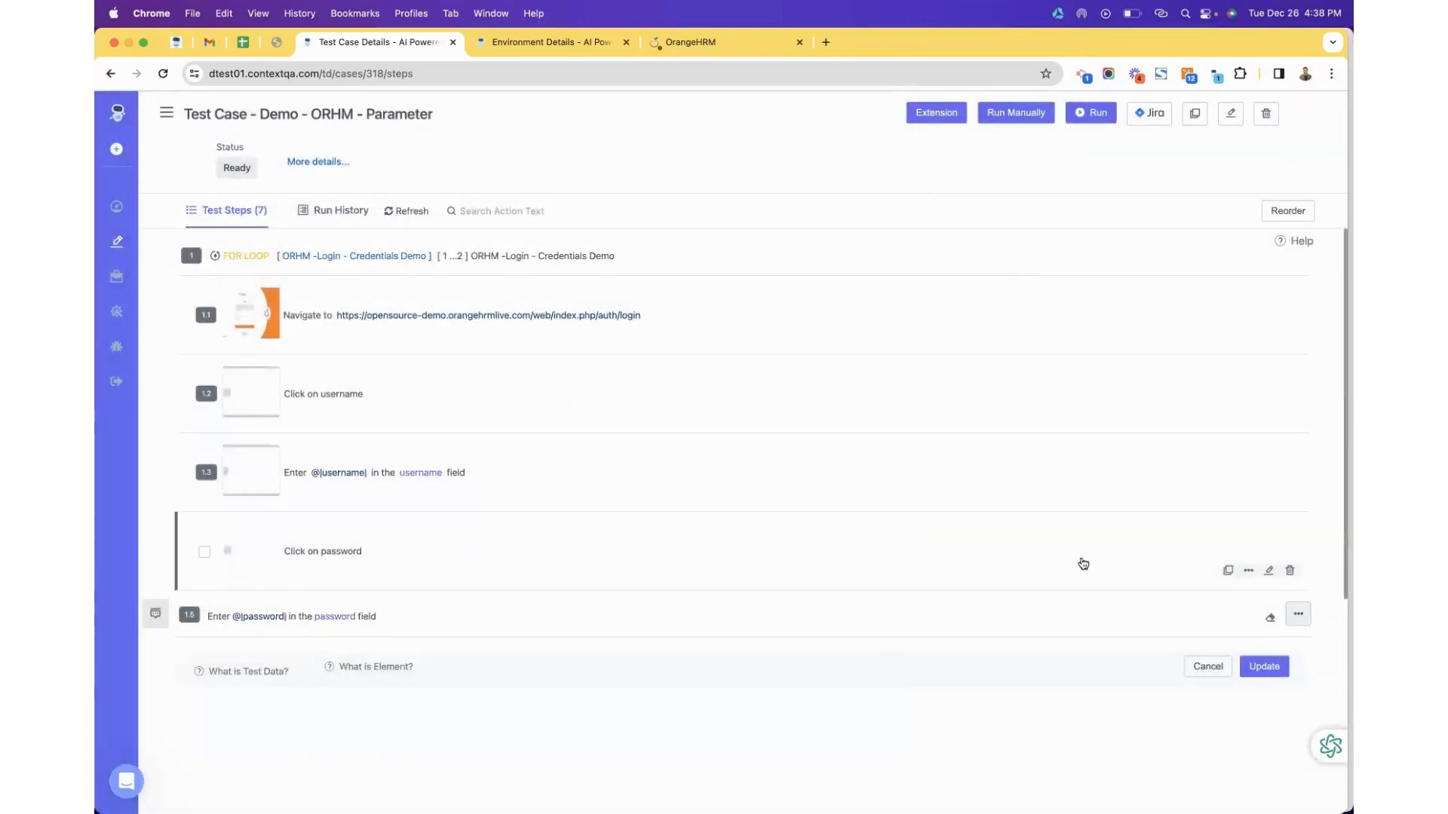
pyautogui.click(1254, 668)
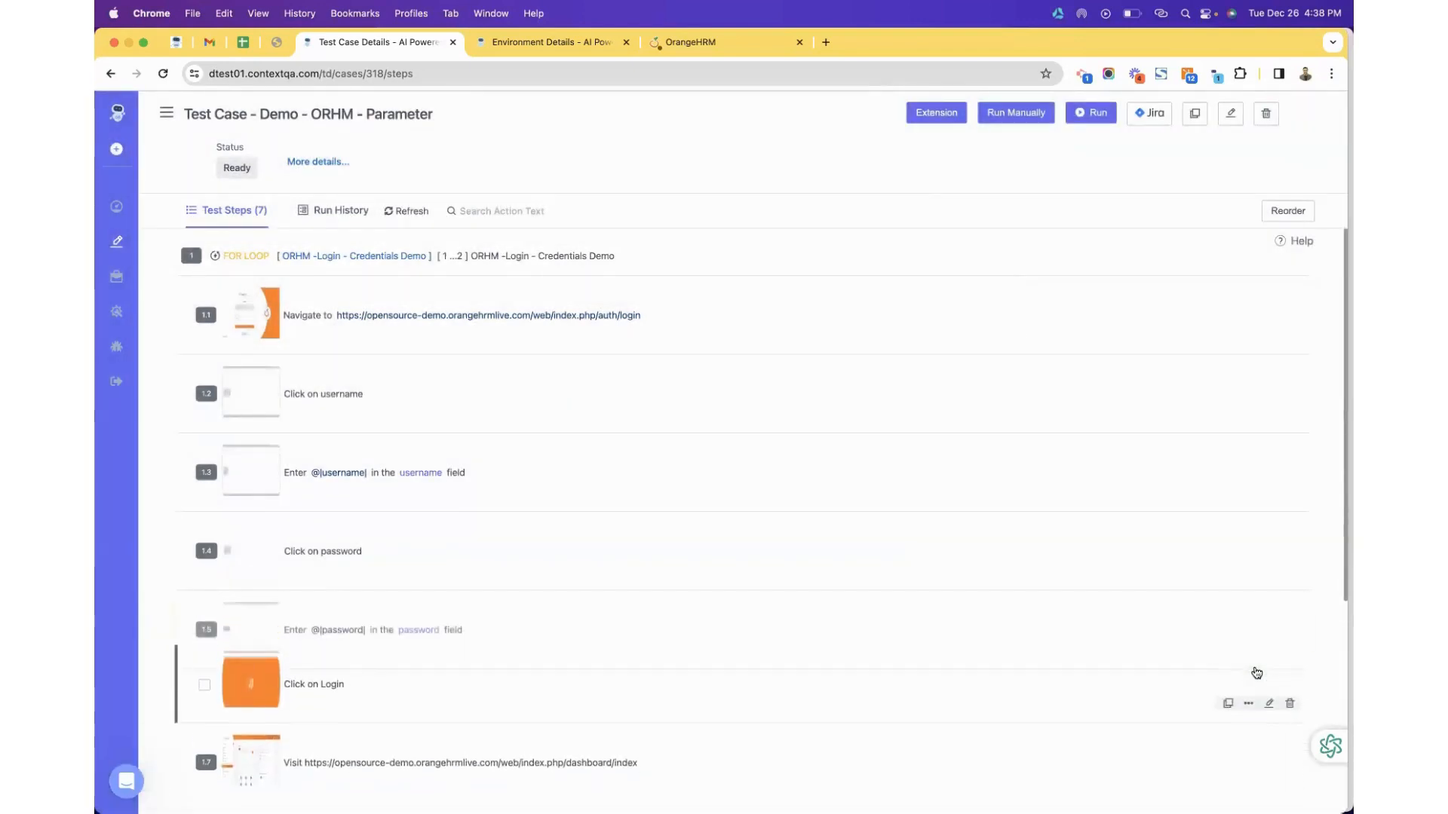
pyautogui.scroll(-3, 993, 598)
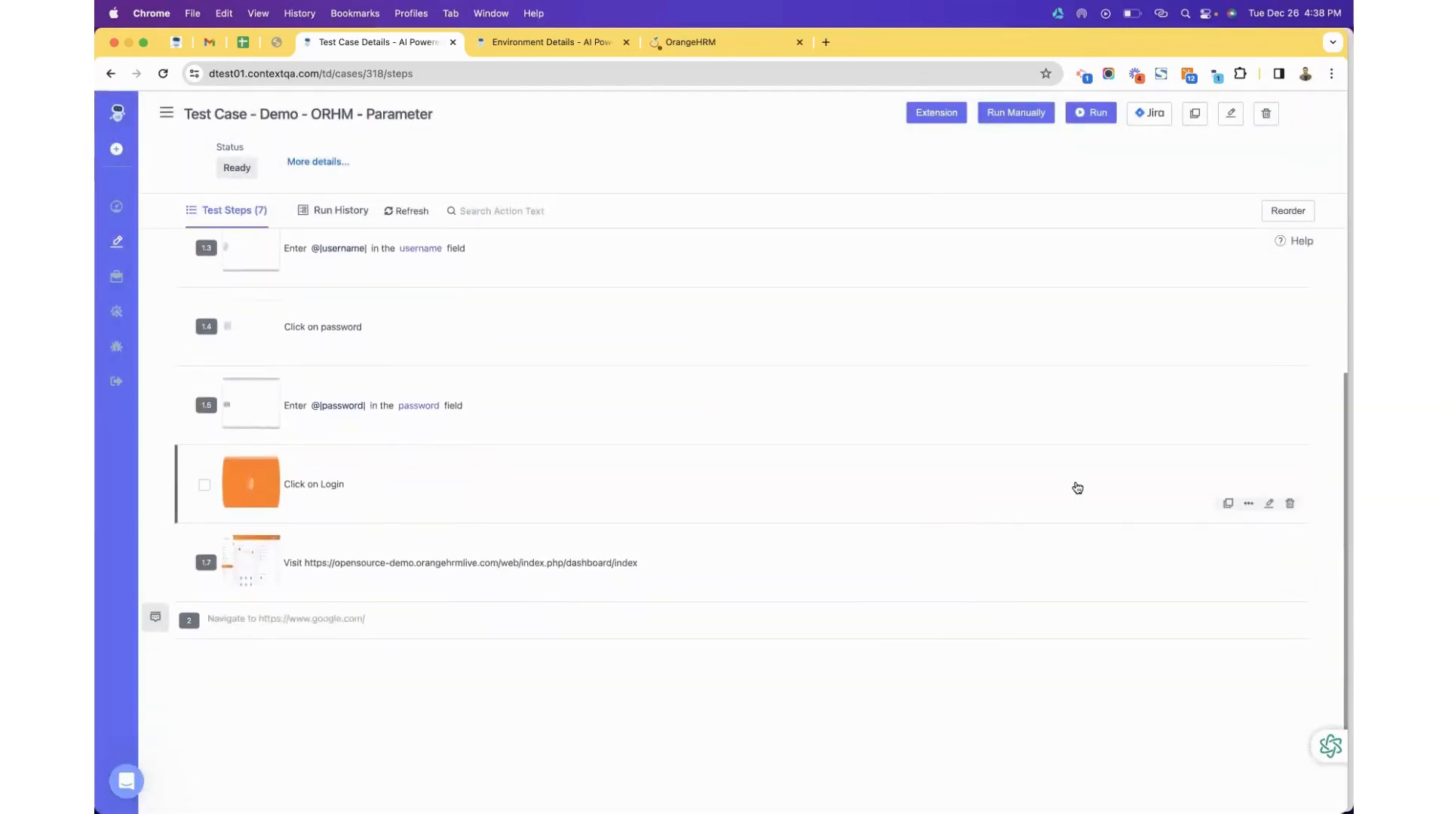
pyautogui.scroll(-4, 1077, 486)
pyautogui.scroll(5, 1077, 487)
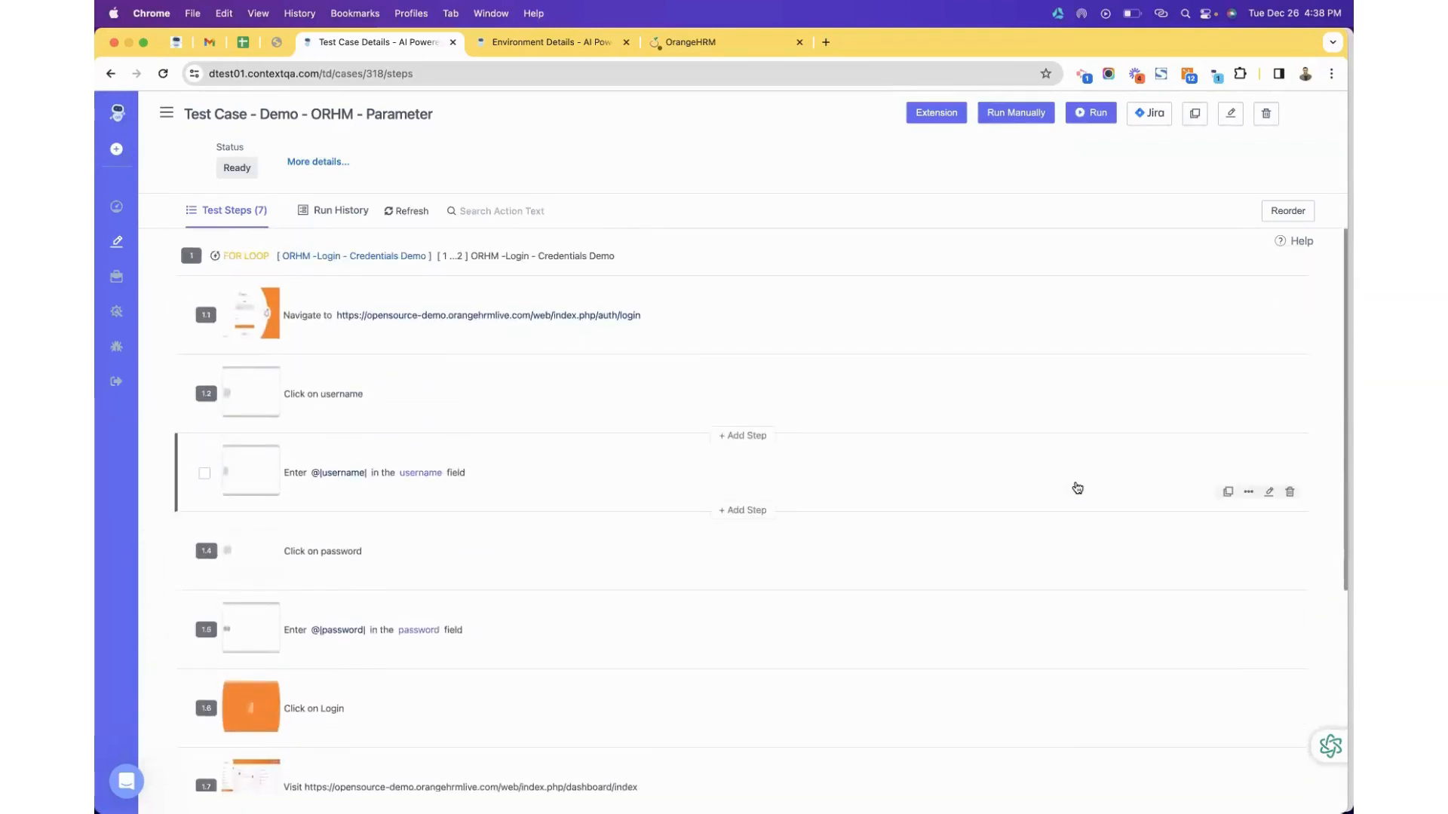
pyautogui.scroll(-4, 1077, 488)
pyautogui.scroll(4, 1077, 488)
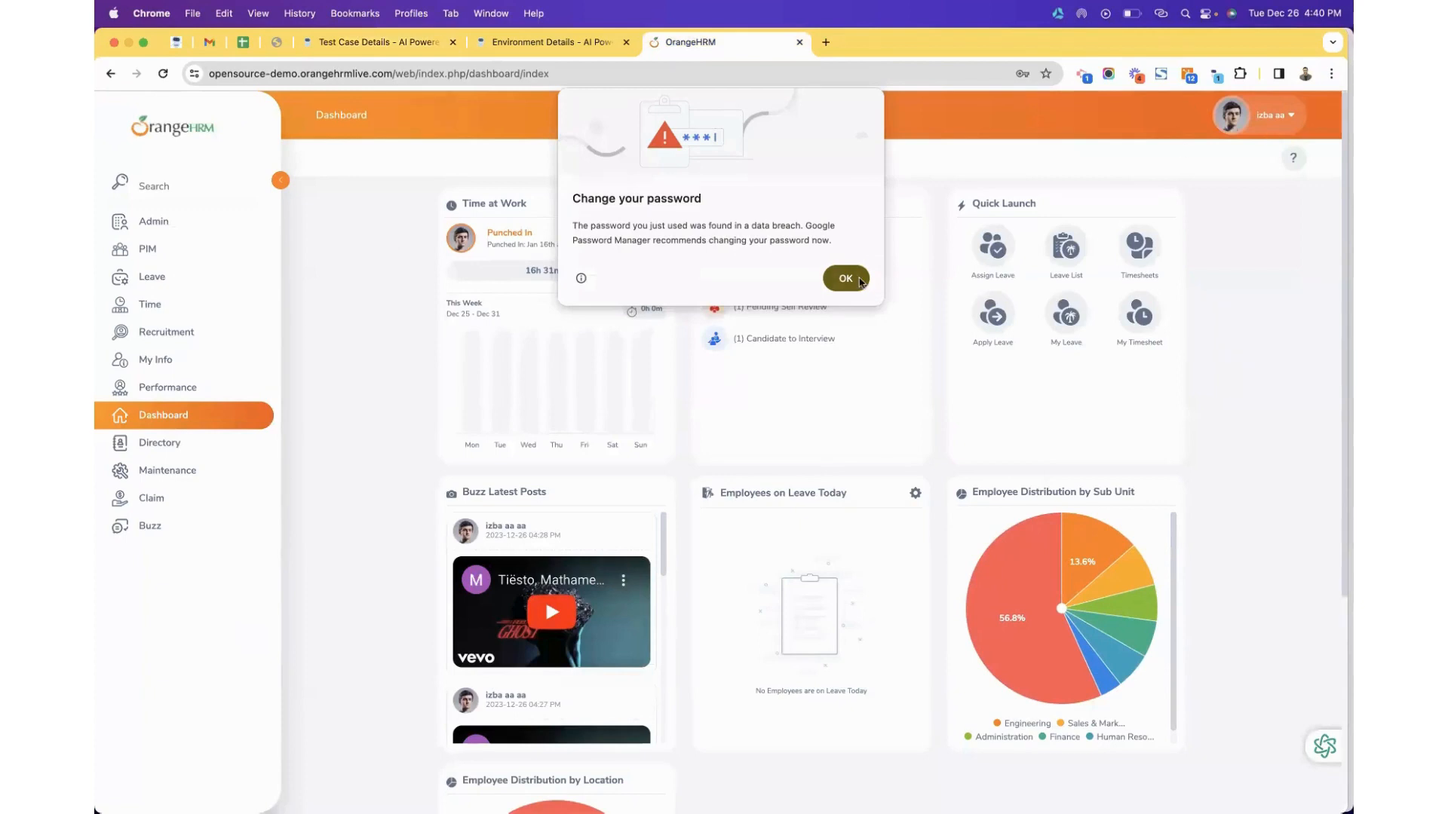
# Dismiss Chrome's password warning and log out of OrangeHRM.
pyautogui.click(852, 279)
pyautogui.click(1270, 116)
pyautogui.click(1212, 219)
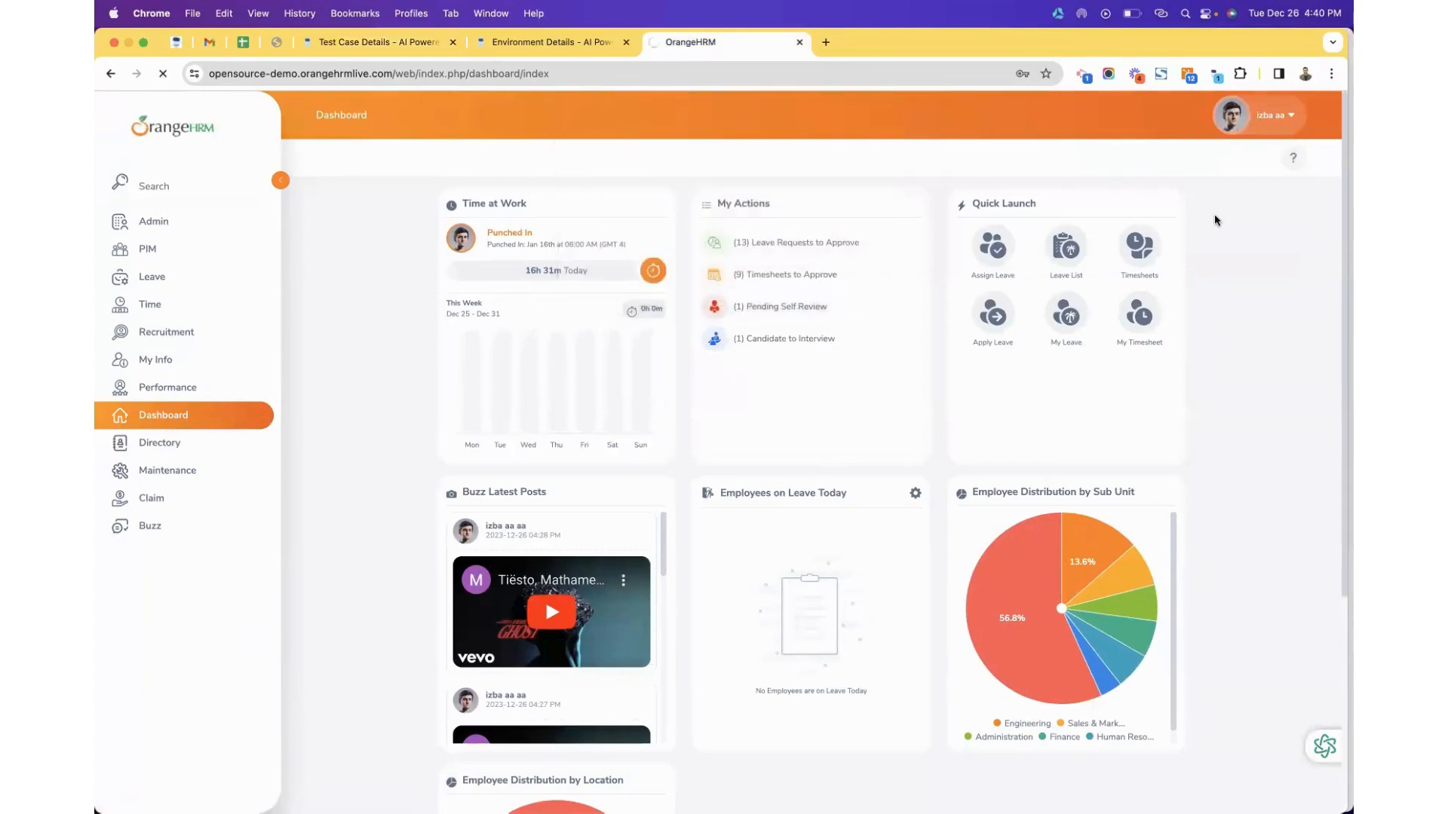
pyautogui.doubleClick(541, 70)
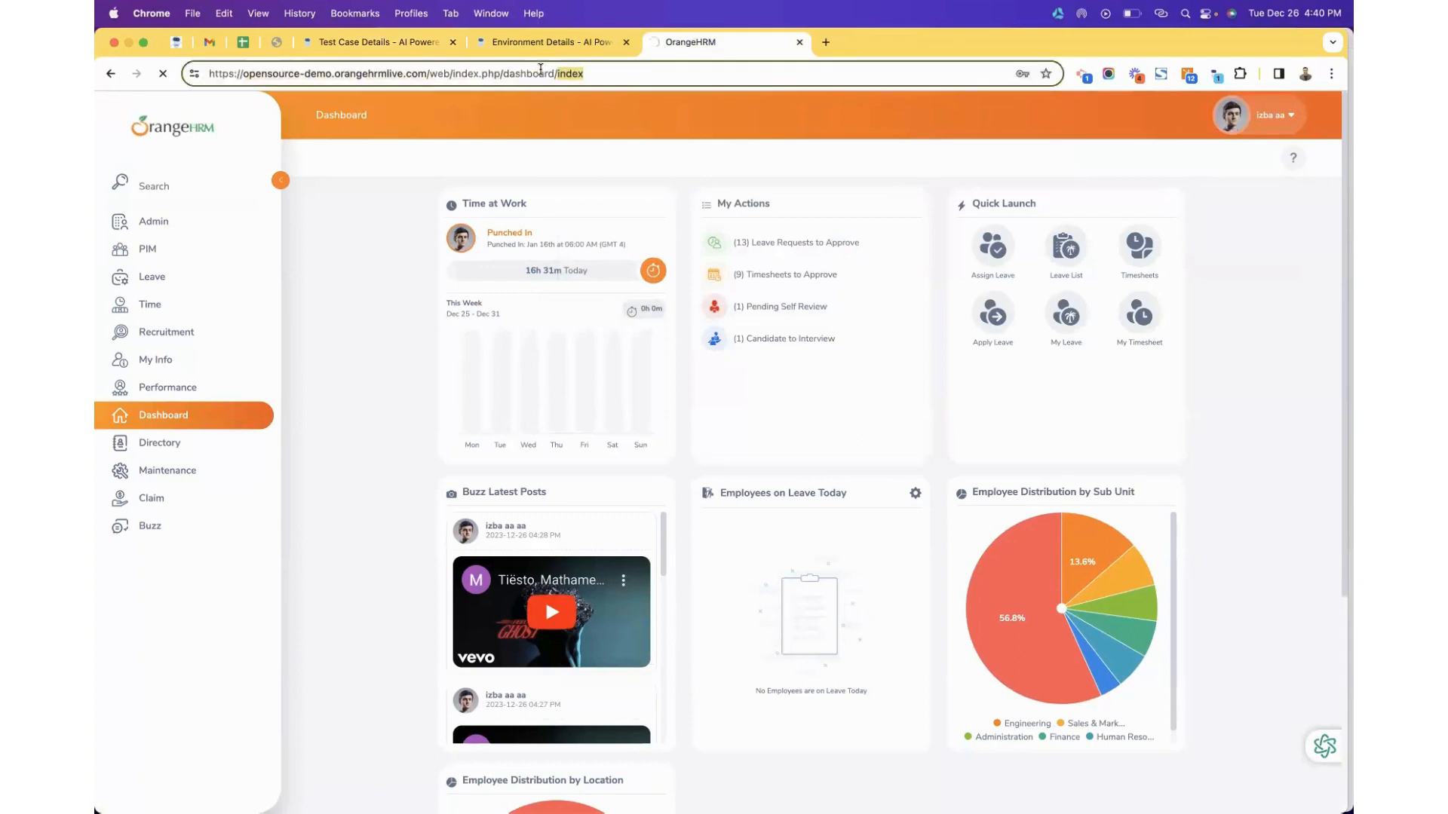
pyautogui.tripleClick(425, 68)
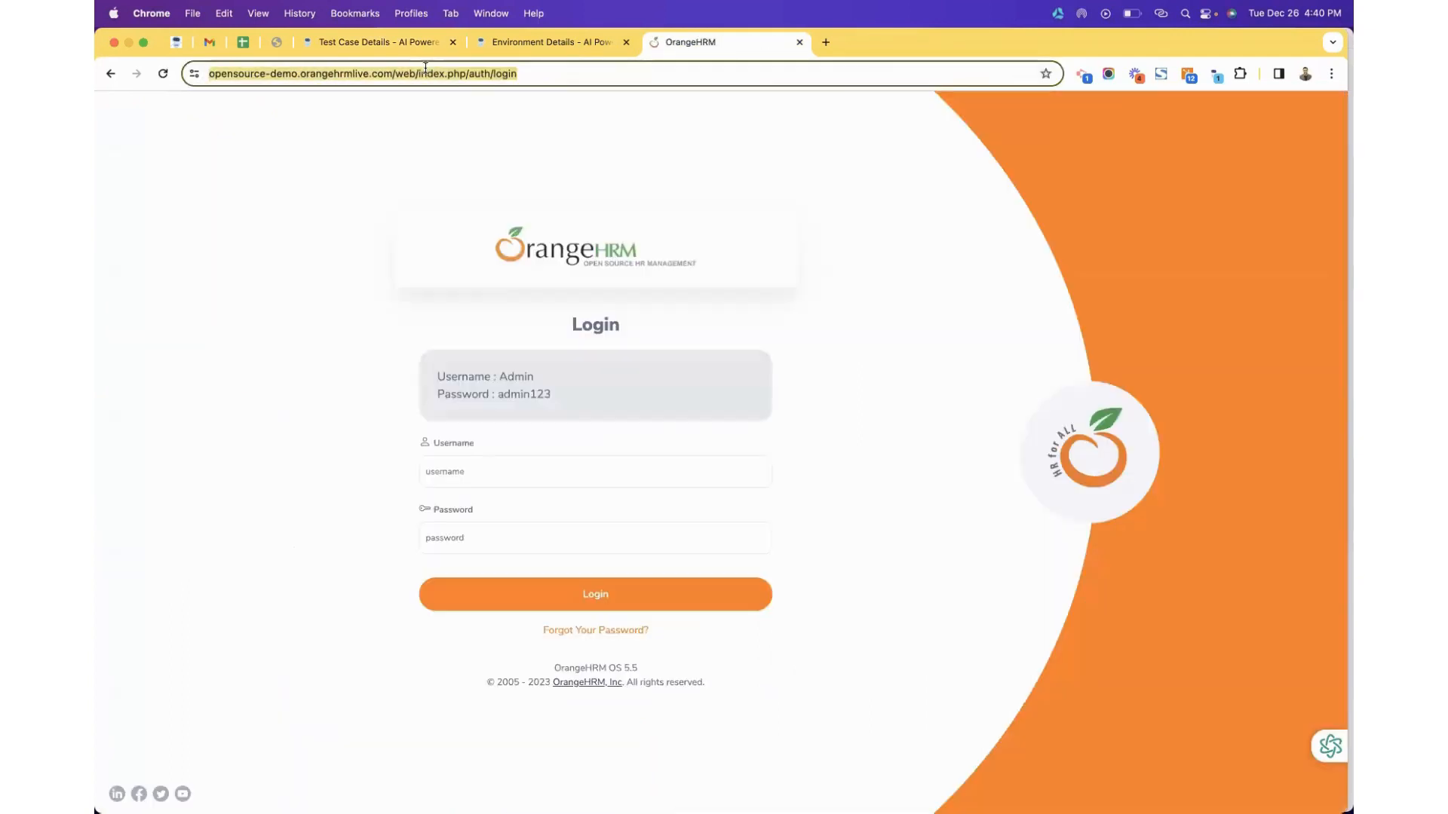
# Try logging in as Non-Admin with the demo password, getting Invalid credentials.
pyautogui.click(460, 463)
pyautogui.write('Admin')
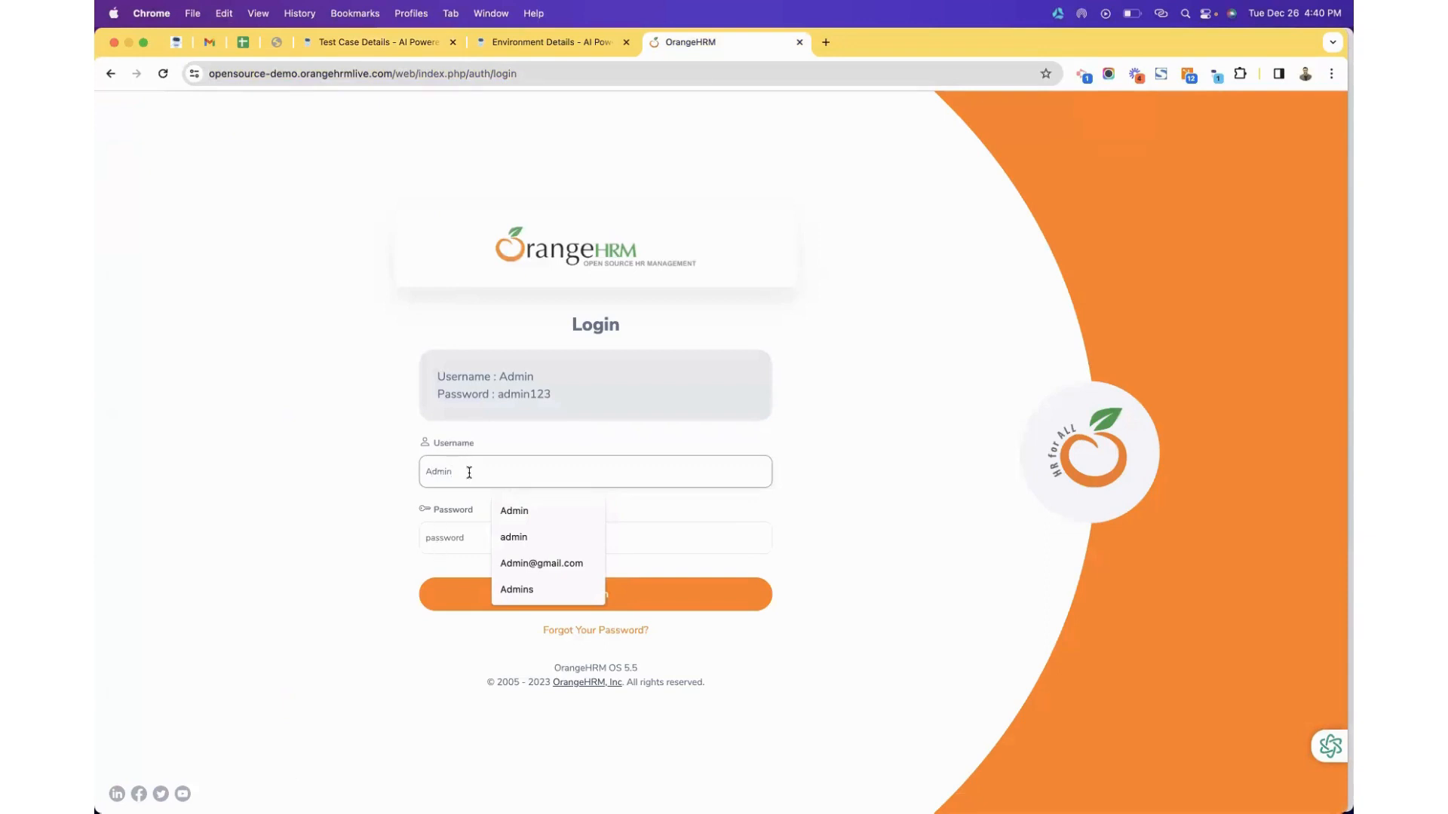
pyautogui.click(424, 473)
pyautogui.write('Non-')
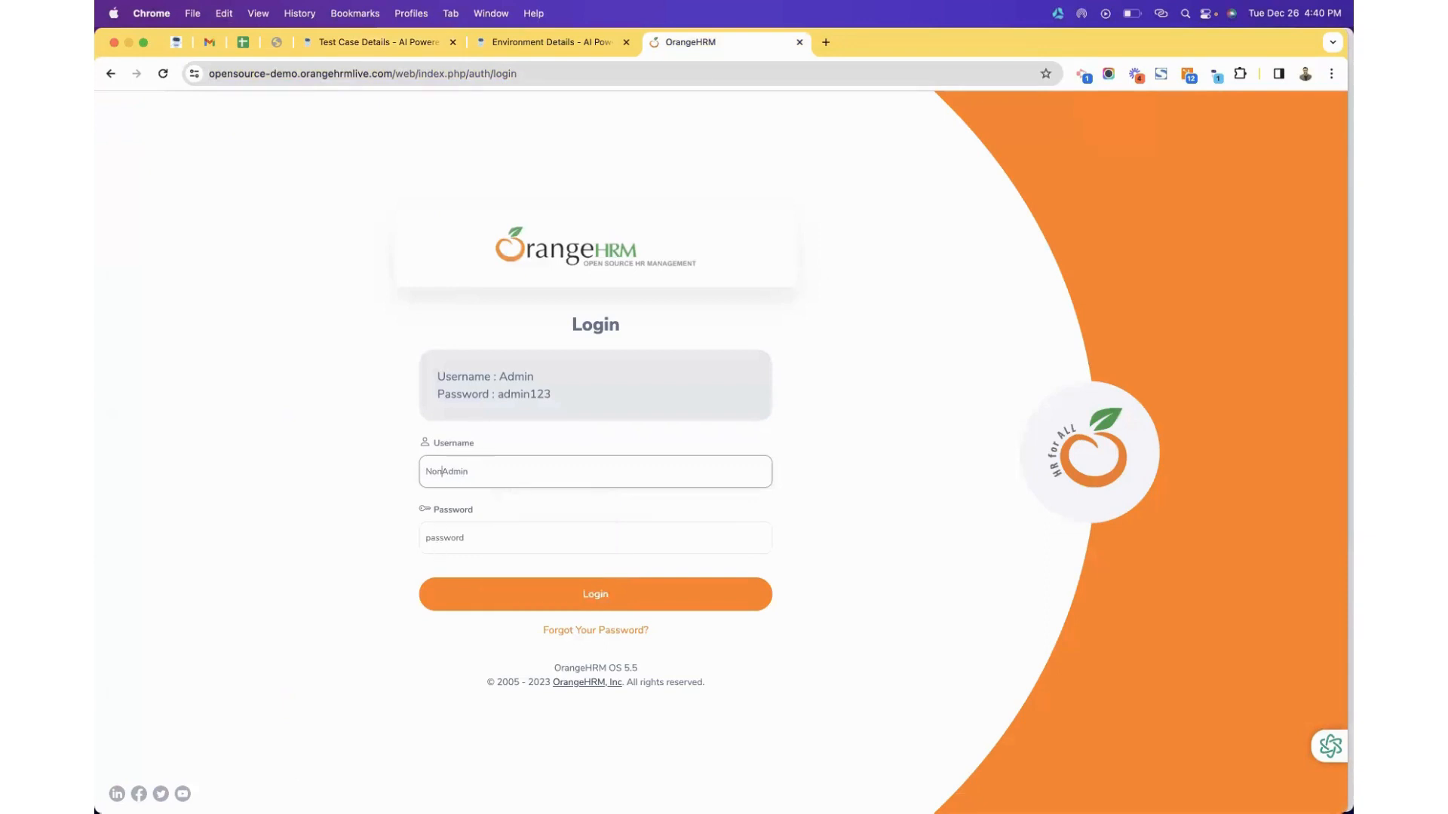
pyautogui.click(432, 537)
pyautogui.write('admin123')
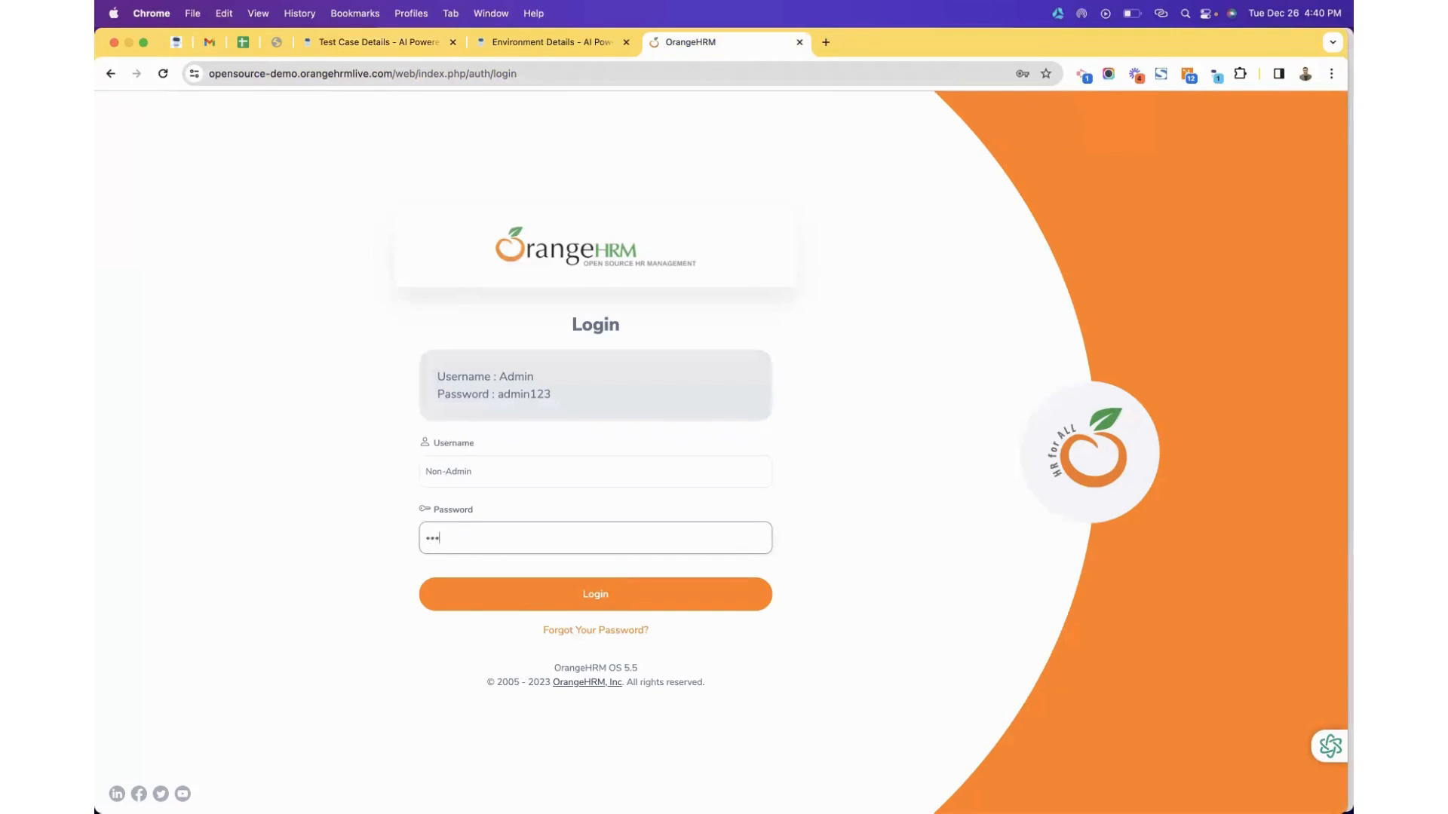
pyautogui.click(457, 601)
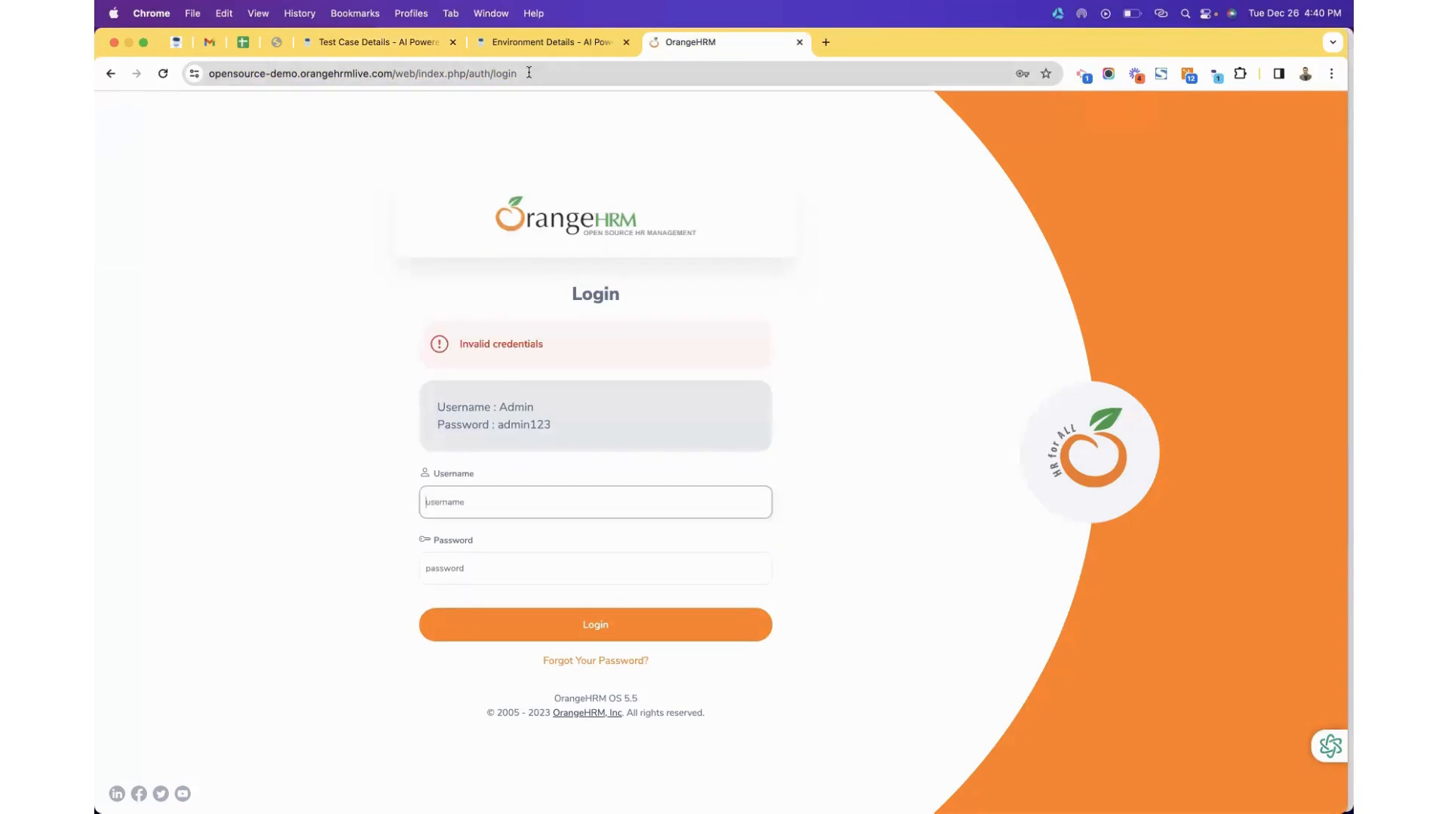
# Copy the OrangeHRM login page URL and switch to the Gmail tab.
pyautogui.click(528, 73)
pyautogui.press('super+c')
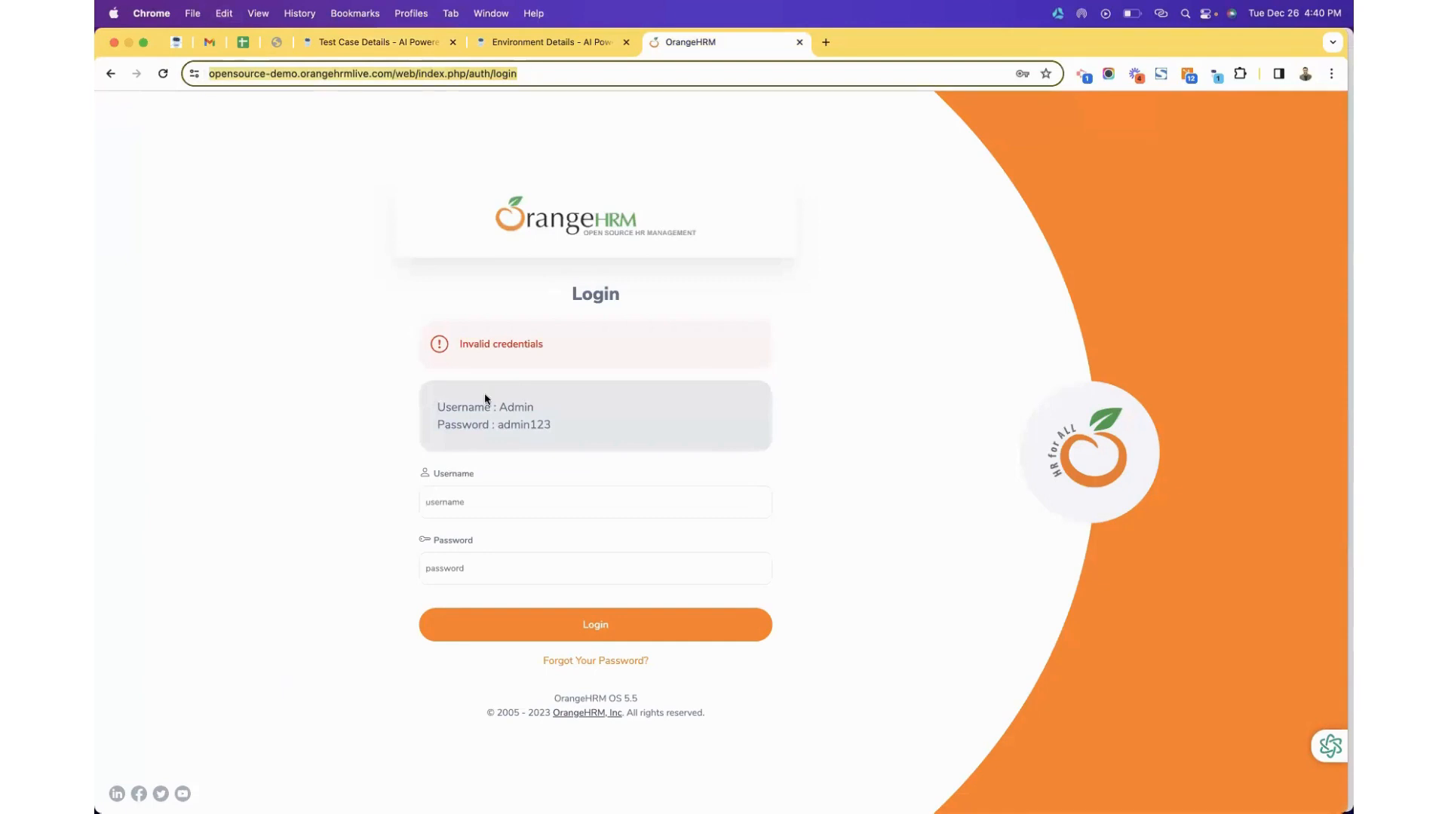
pyautogui.click(484, 494)
pyautogui.write('Ad')
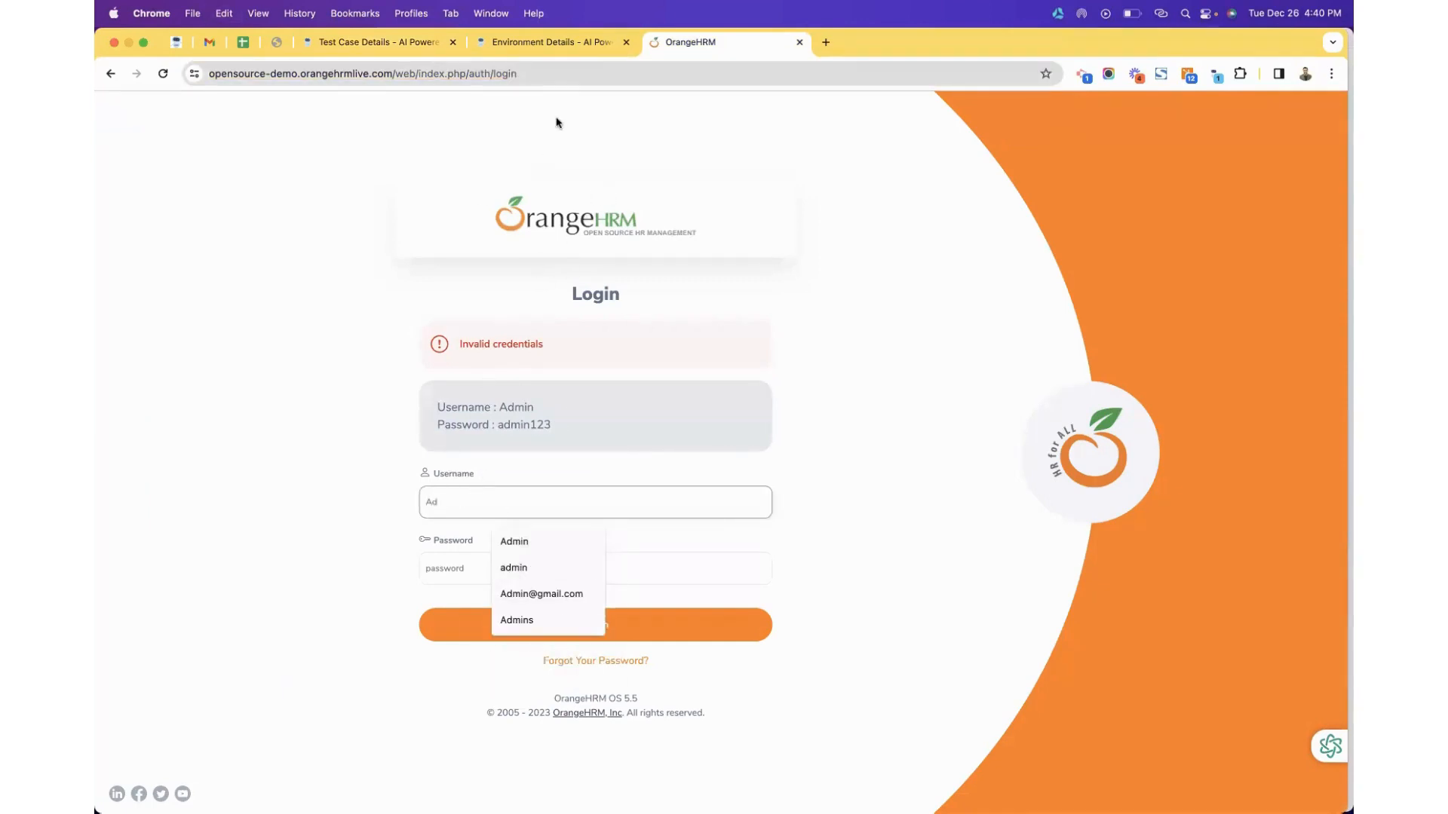
pyautogui.click(211, 42)
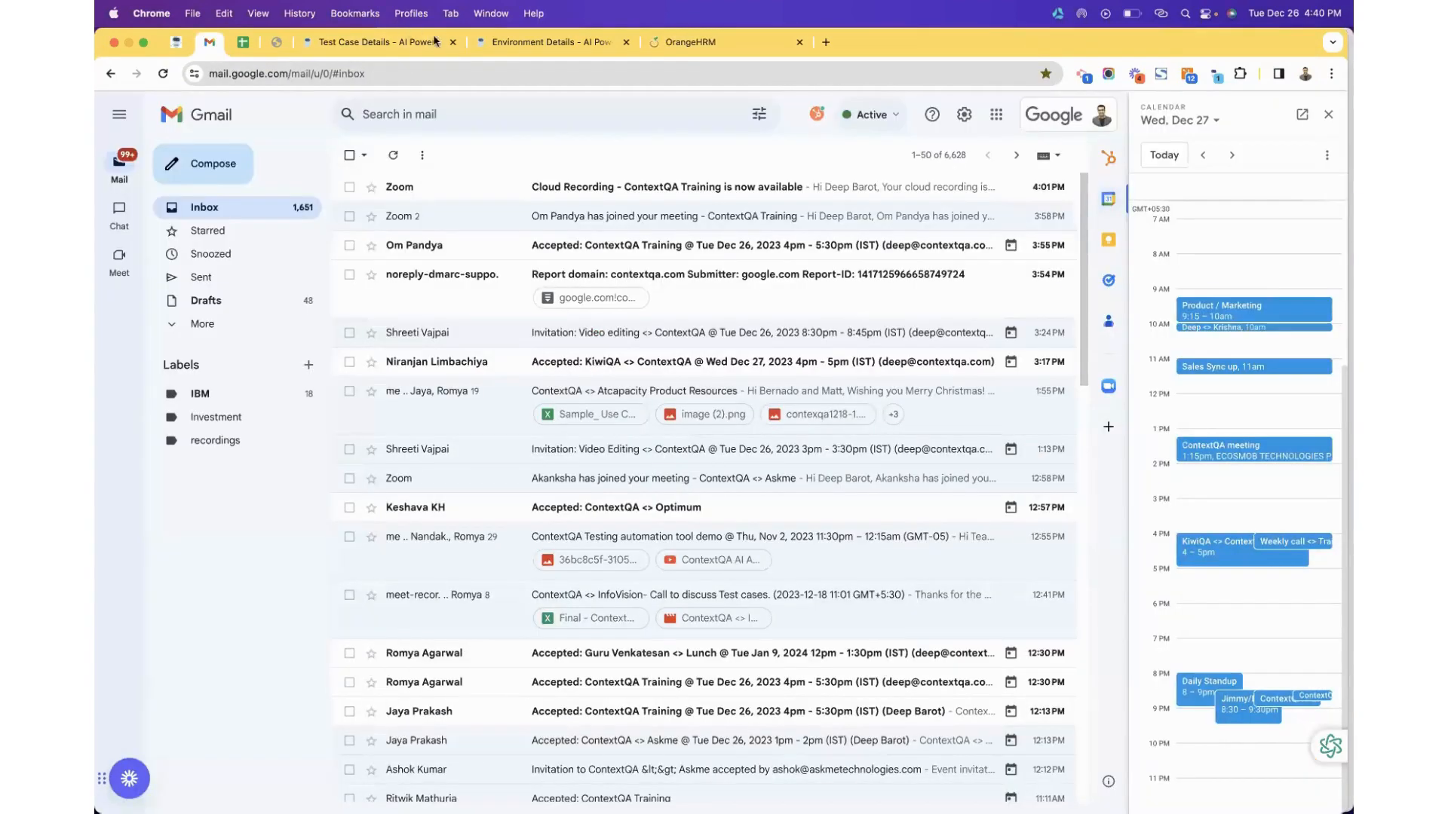
# Open the ORHM -Login - Credentials Demo test data profile for editing.
pyautogui.click(380, 41)
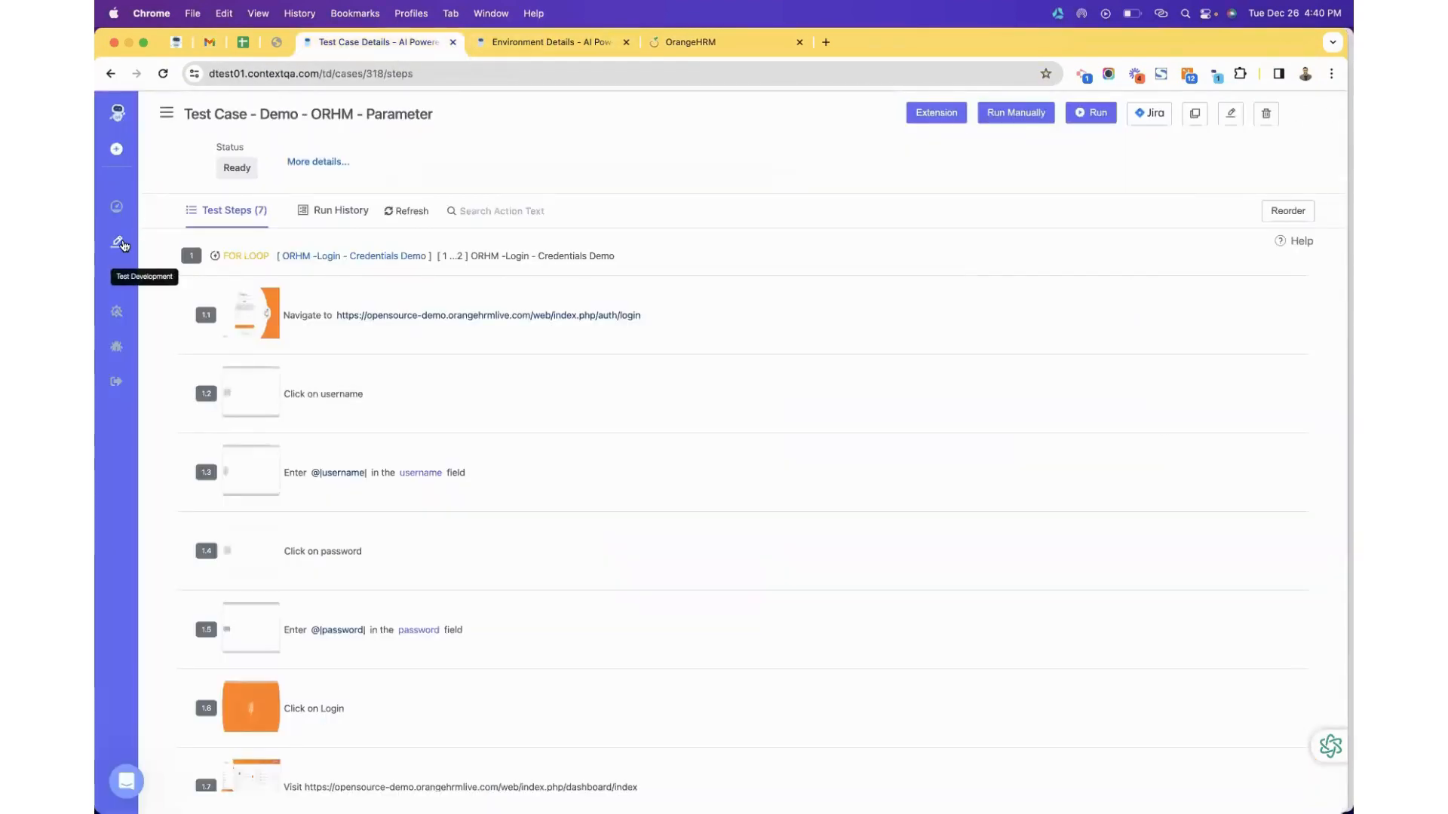
pyautogui.click(118, 243)
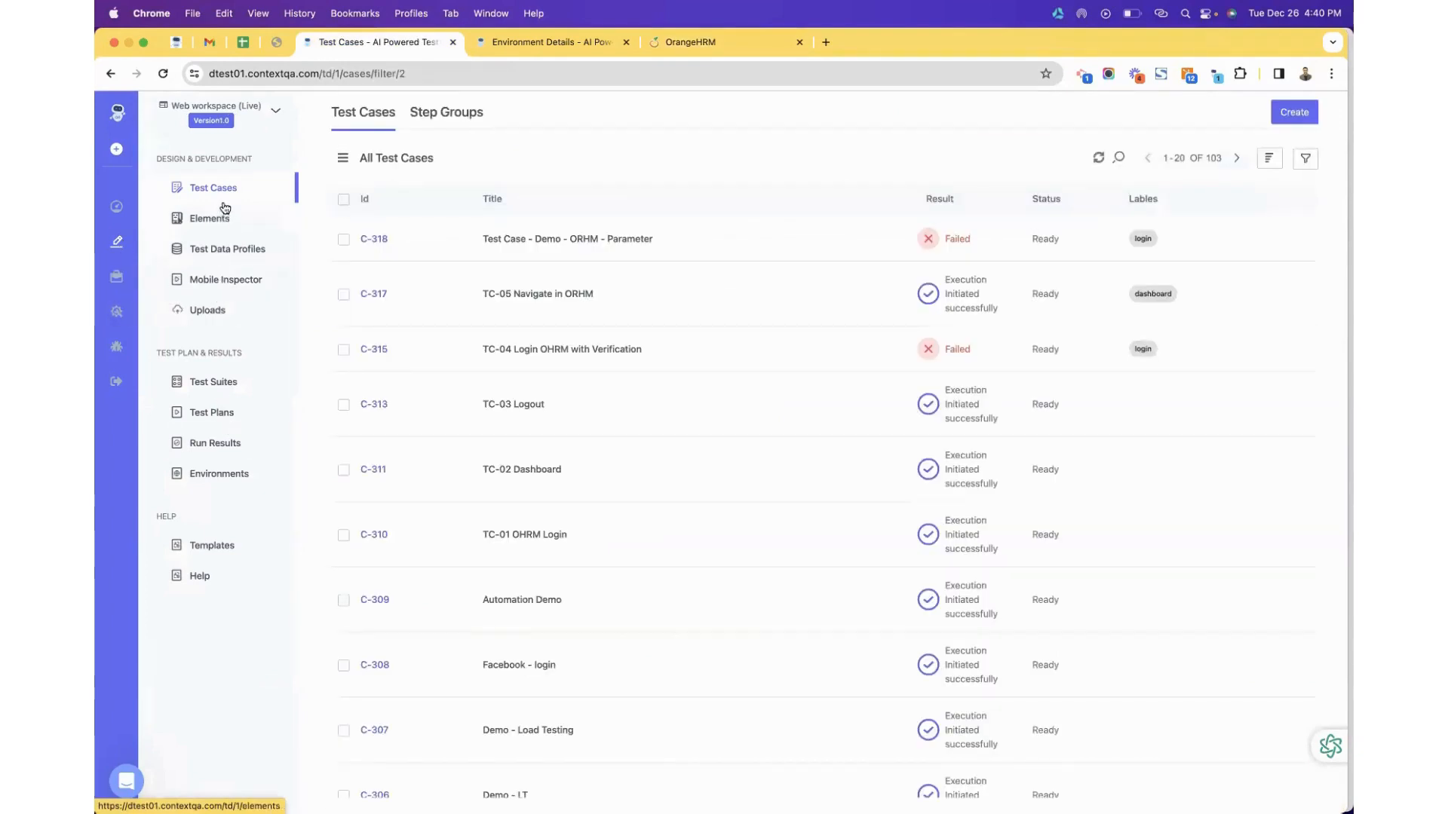
pyautogui.click(231, 255)
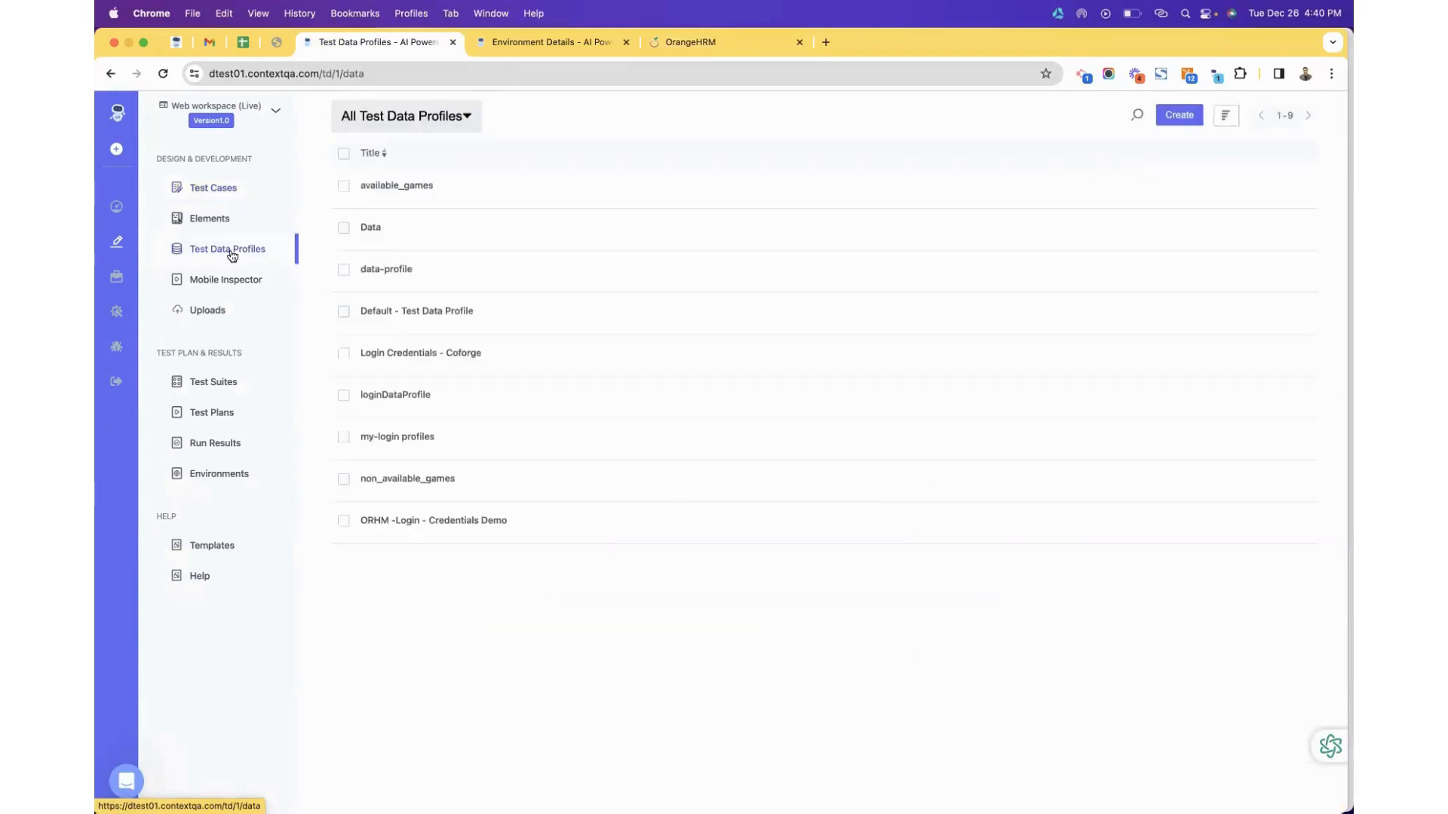
pyautogui.click(454, 520)
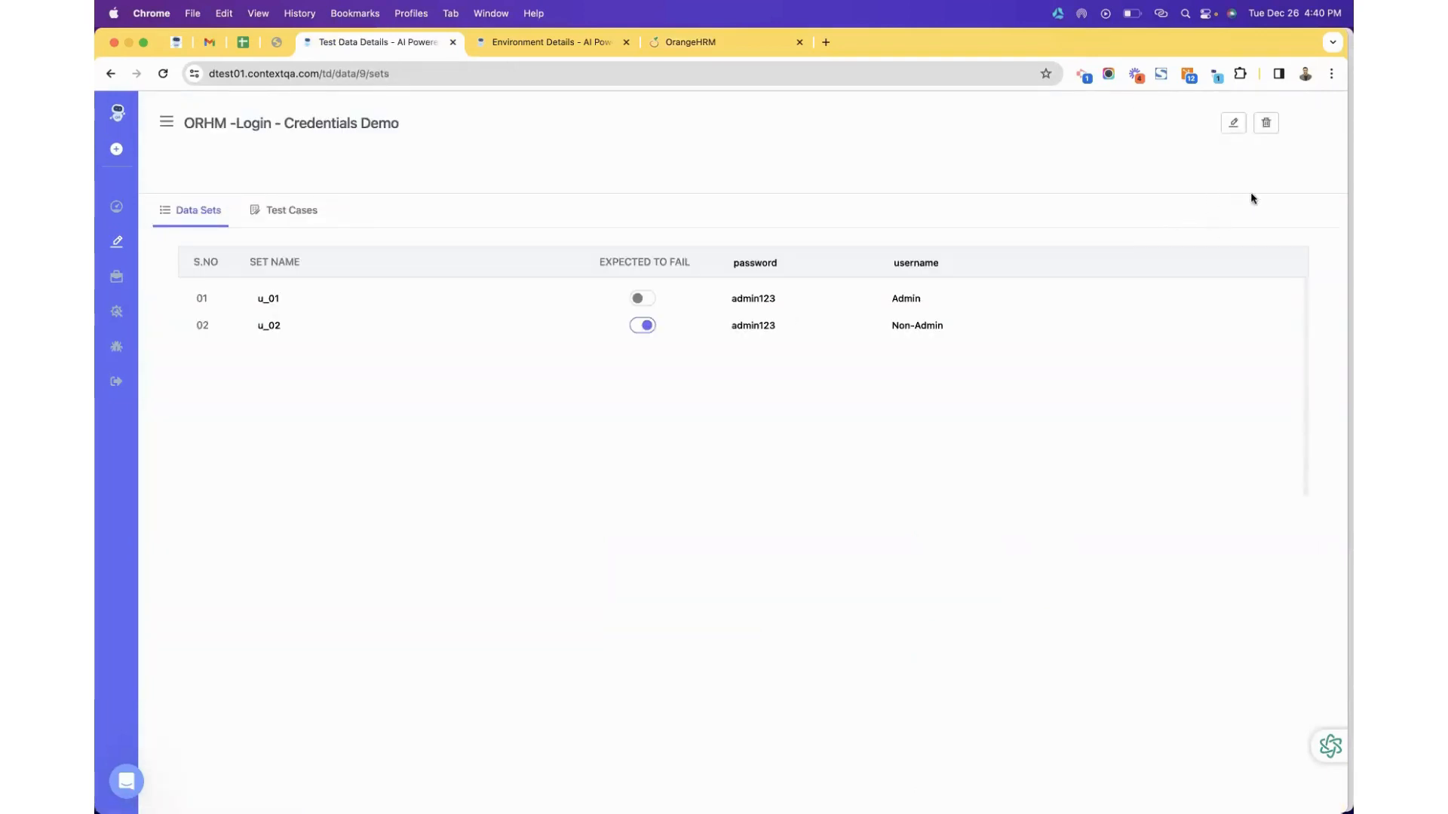
pyautogui.click(1235, 124)
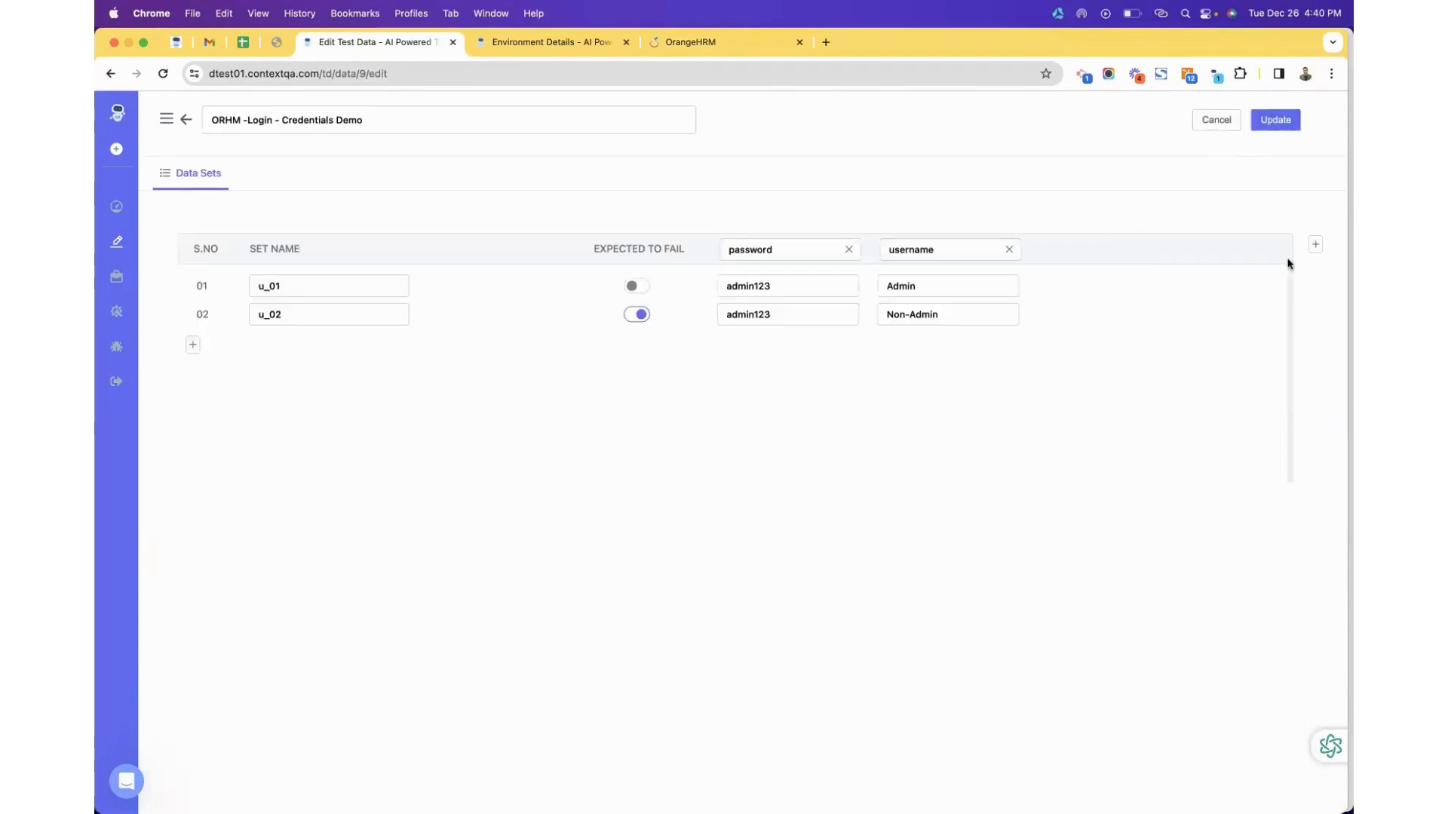
# Add a url_to_verify column and paste the login URL into row 02.
pyautogui.click(1316, 244)
pyautogui.click(1053, 247)
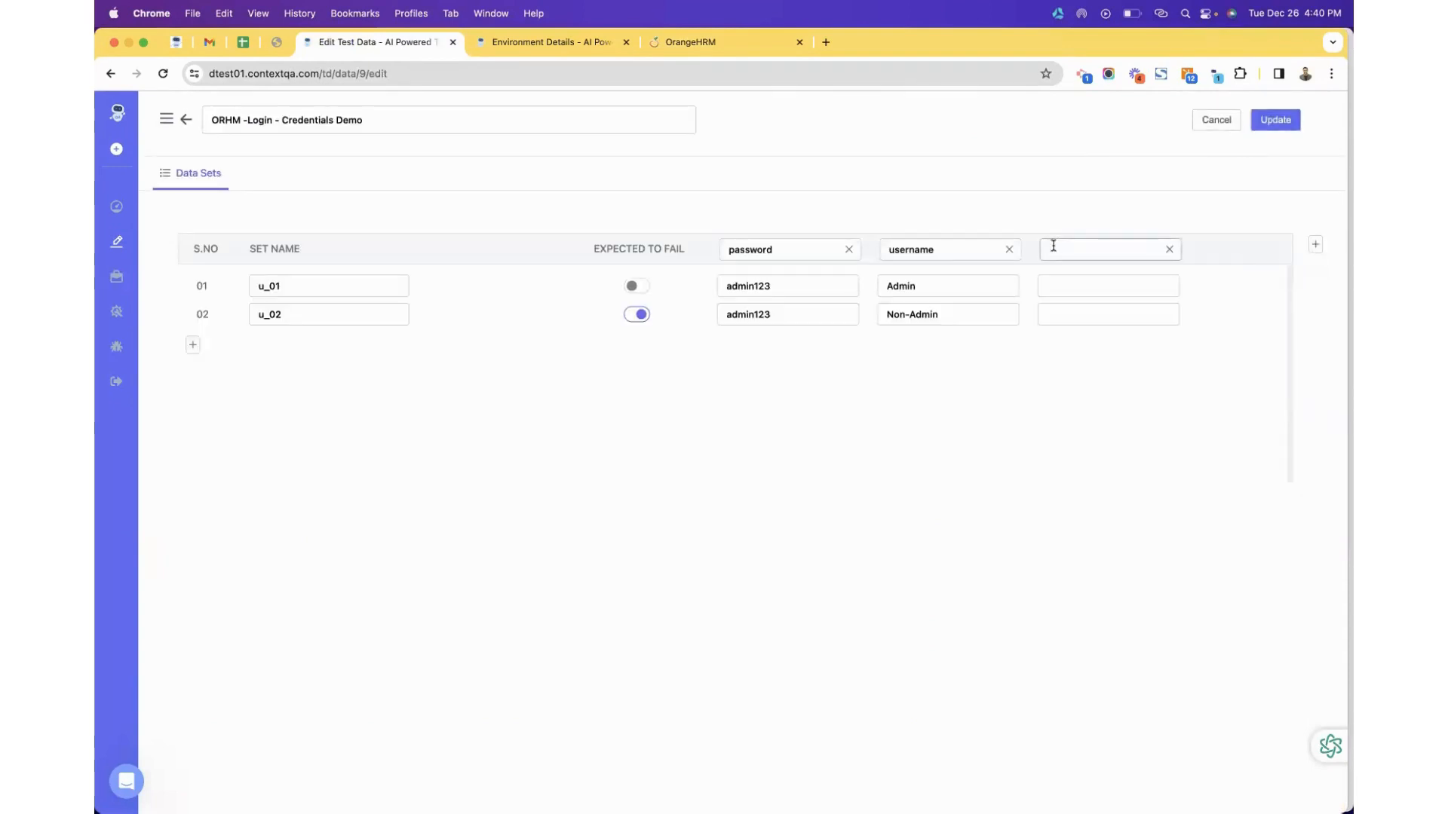
pyautogui.write('url_tp')
pyautogui.press('BackSpace')
pyautogui.write('0_verify')
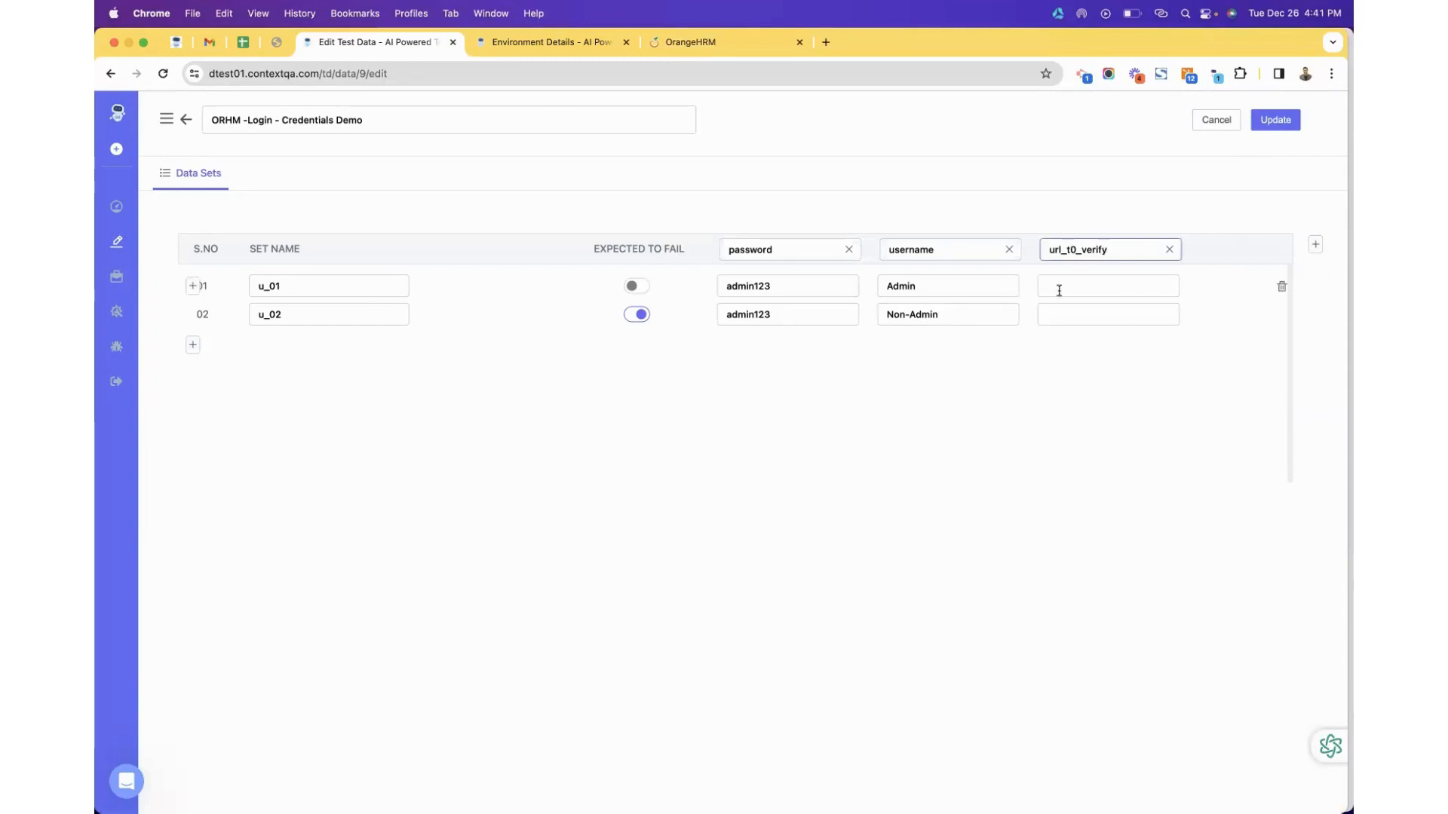
pyautogui.click(1081, 249)
pyautogui.press('BackSpace')
pyautogui.write('o')
pyautogui.click(1062, 313)
pyautogui.write('https://opensource-demo.orangehrmlive.com/web/index.php/auth/login')
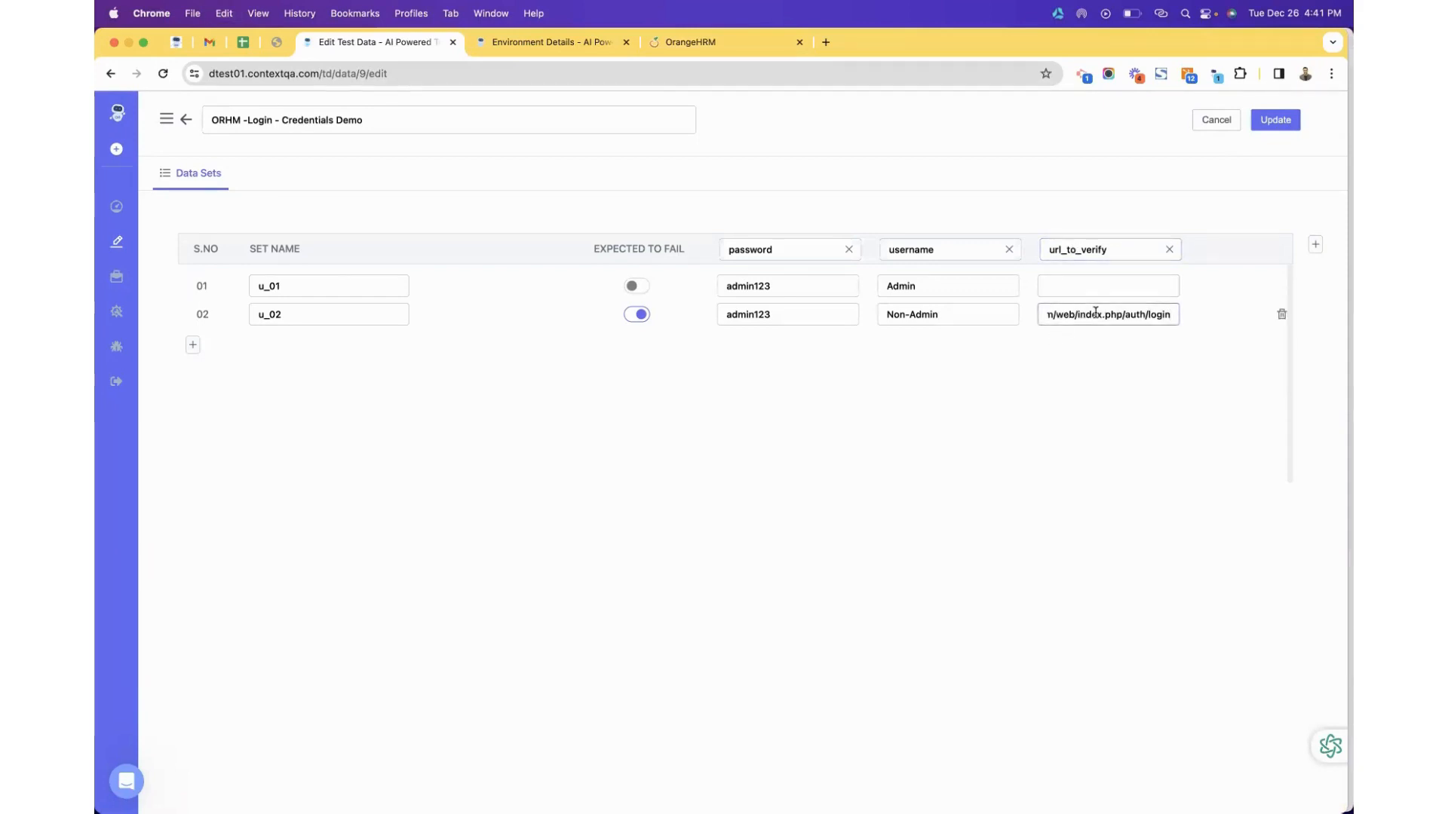
# Log in to OrangeHRM as Admin with the demo password to open dashboard/index.
pyautogui.click(704, 44)
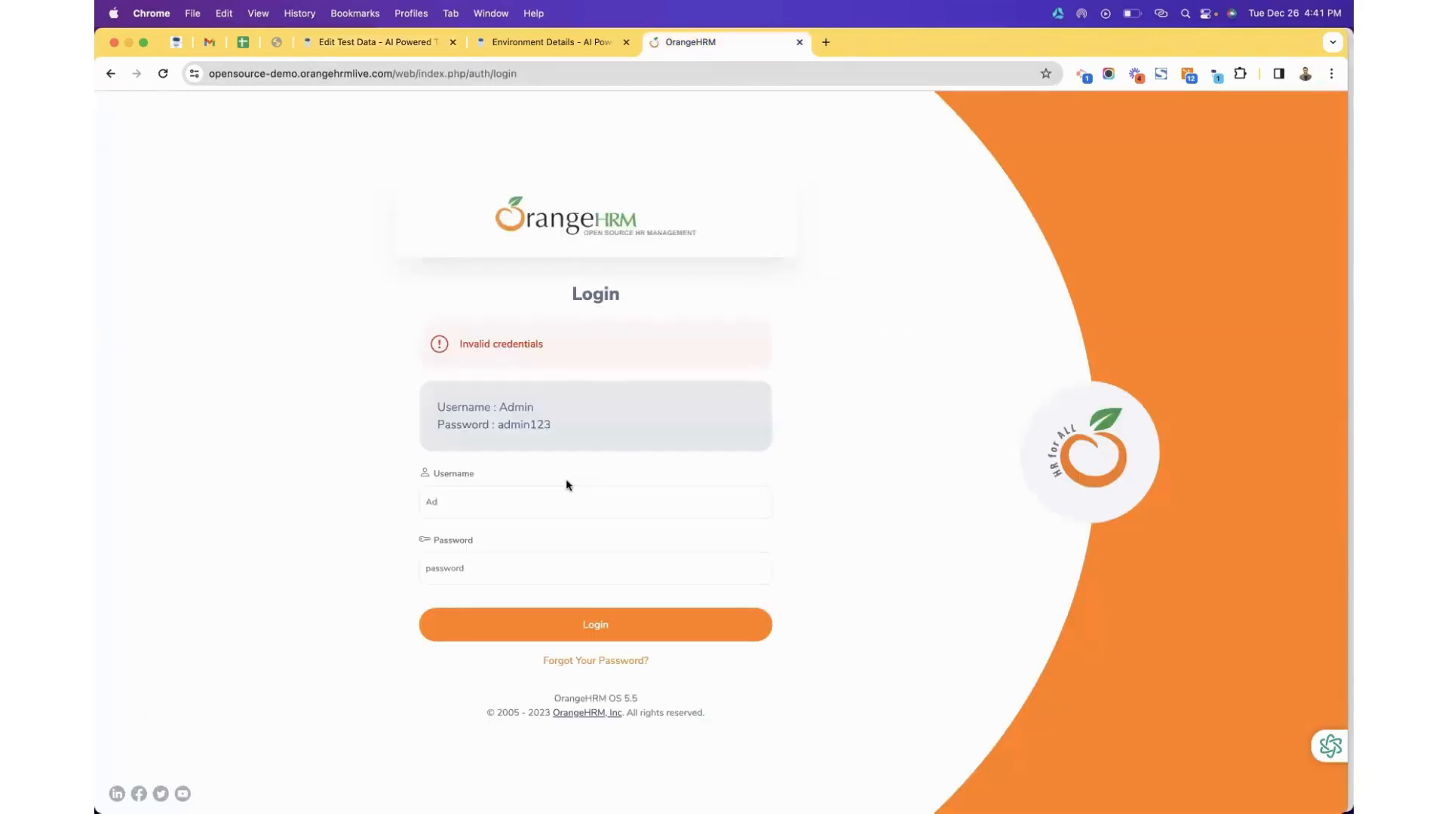
pyautogui.click(534, 496)
pyautogui.write('min')
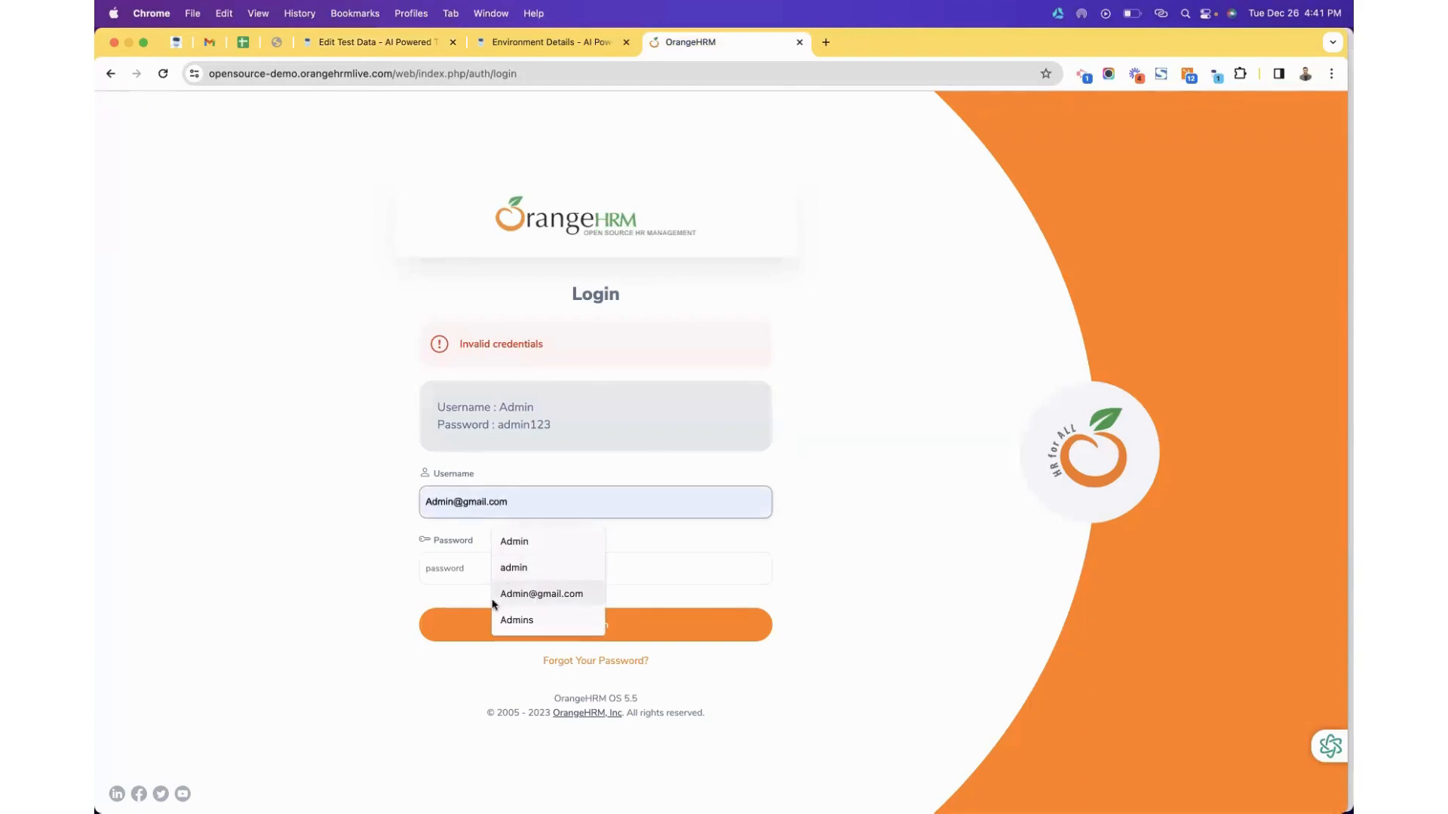
pyautogui.click(466, 568)
pyautogui.write('admin123')
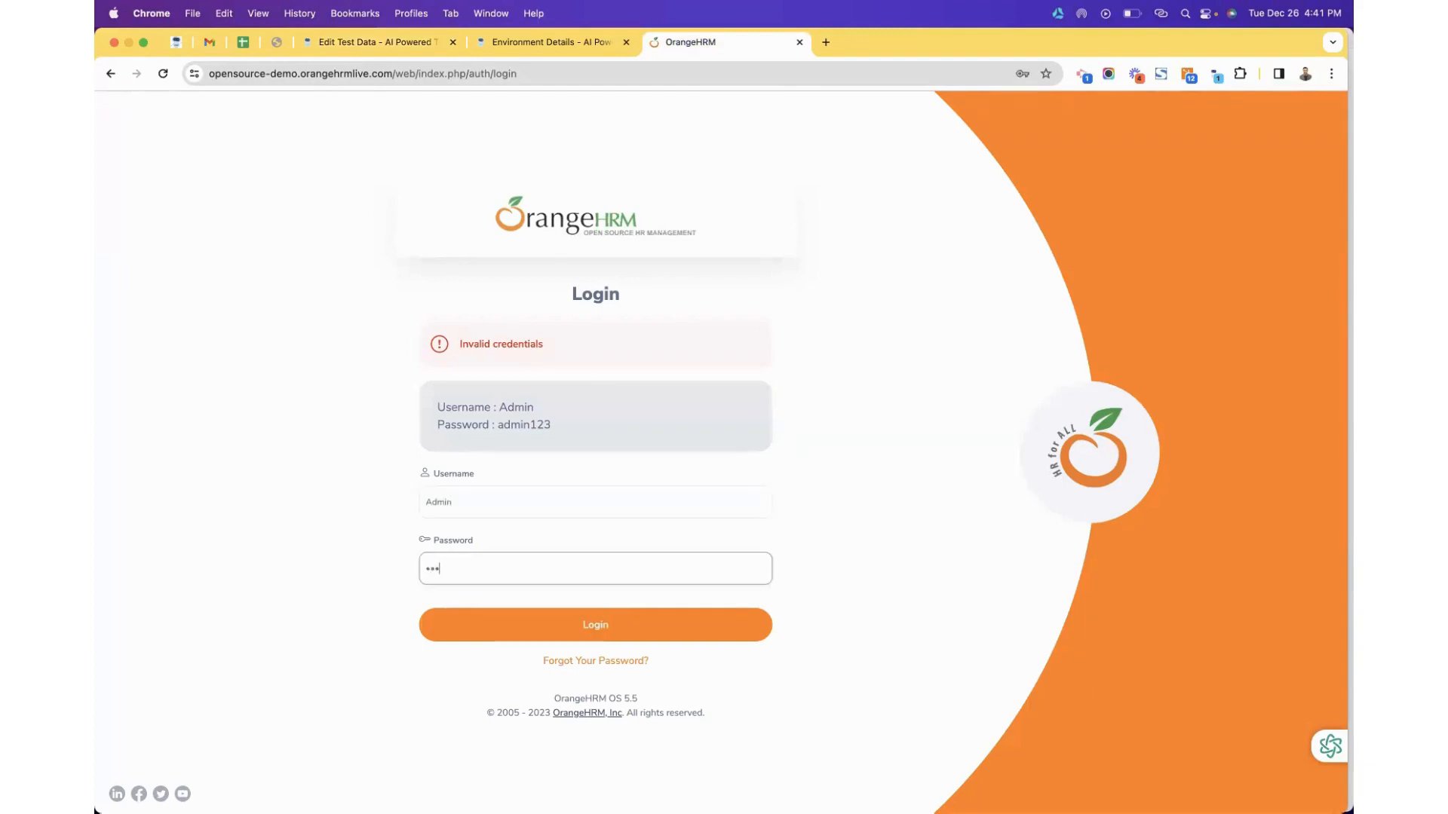
pyautogui.click(478, 622)
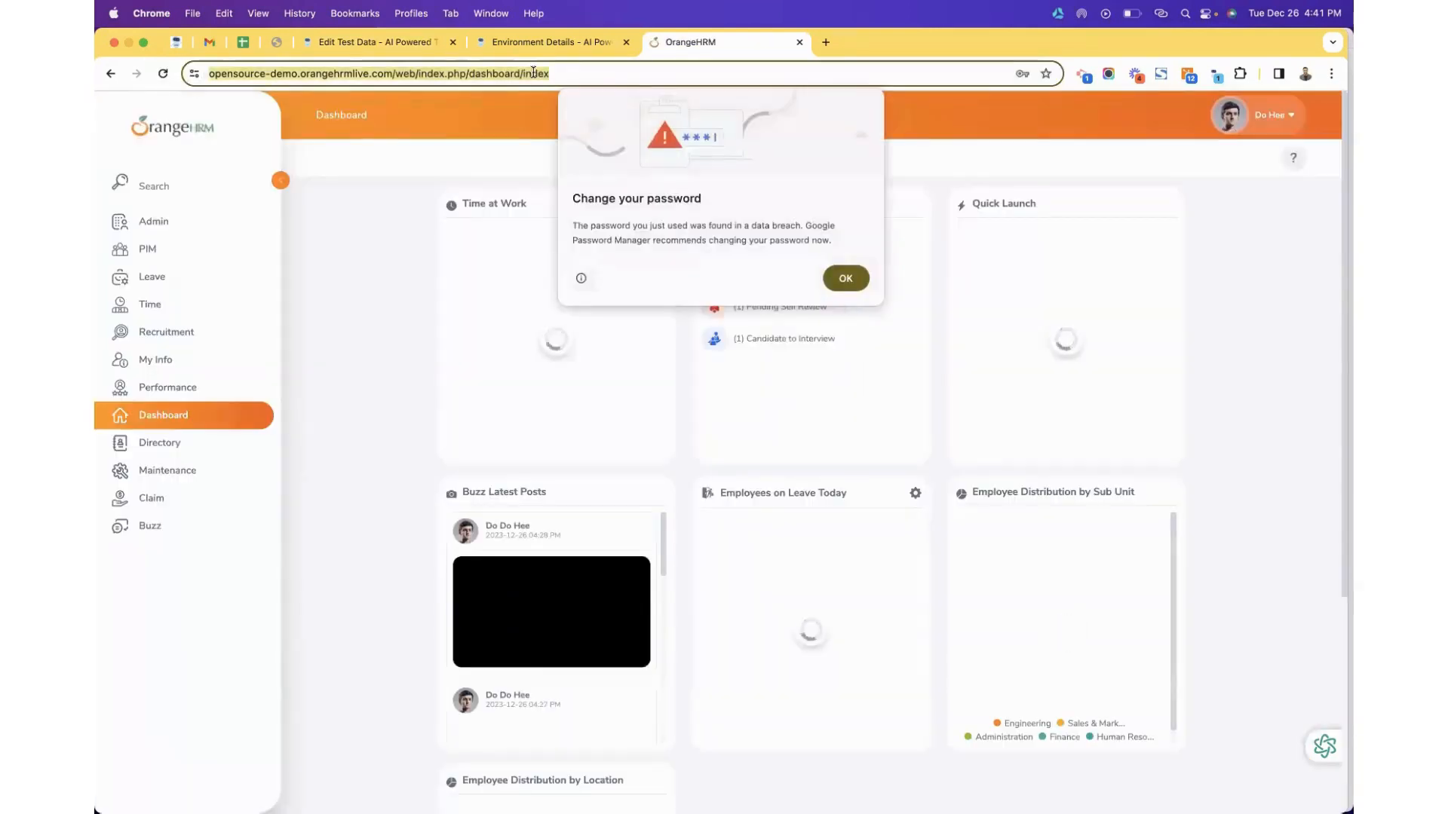
# Paste the dashboard URL into row 01, delete the u_01 row, and add a new row named u_02.
pyautogui.click(516, 49)
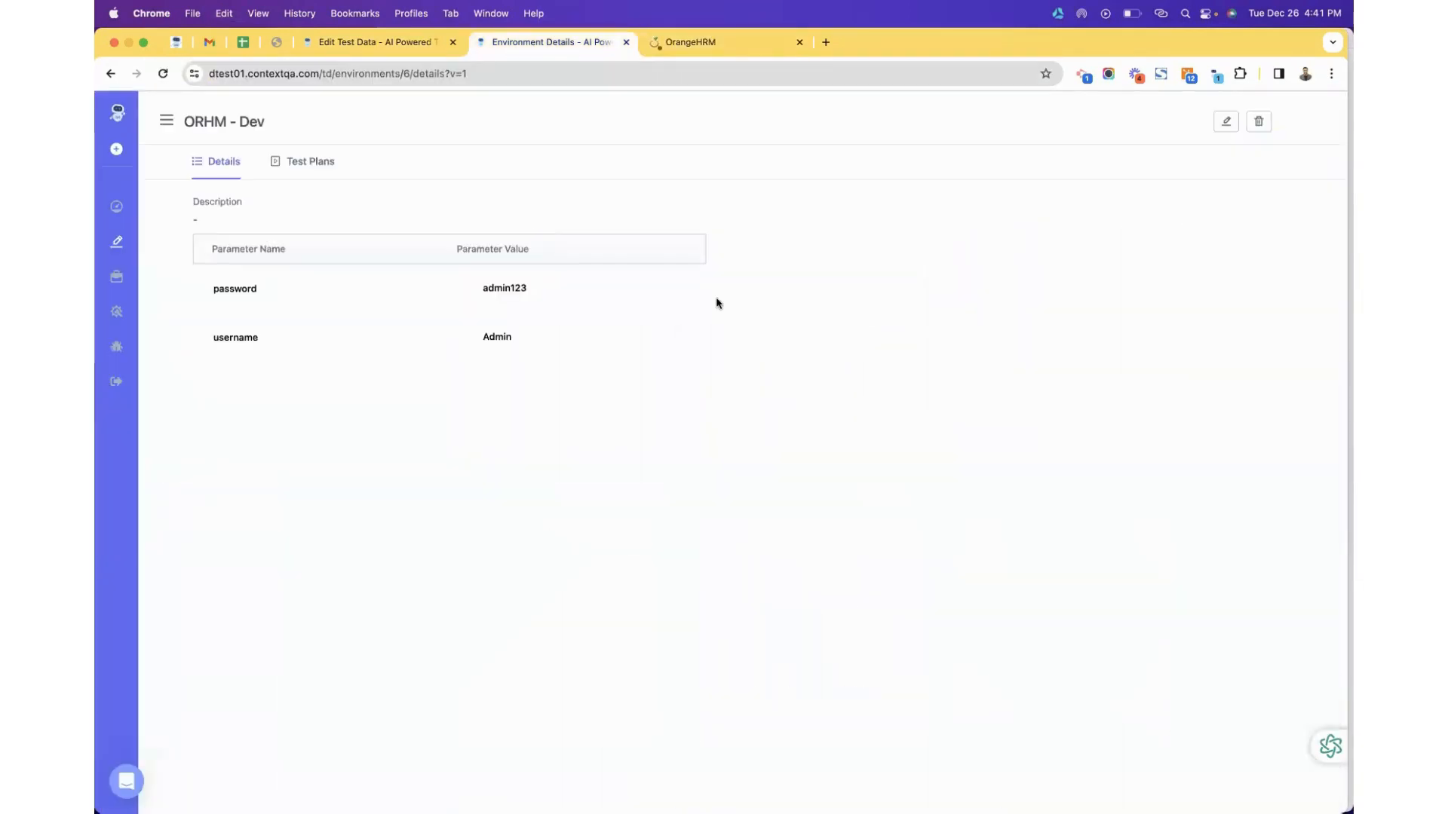
pyautogui.click(391, 45)
pyautogui.click(1086, 287)
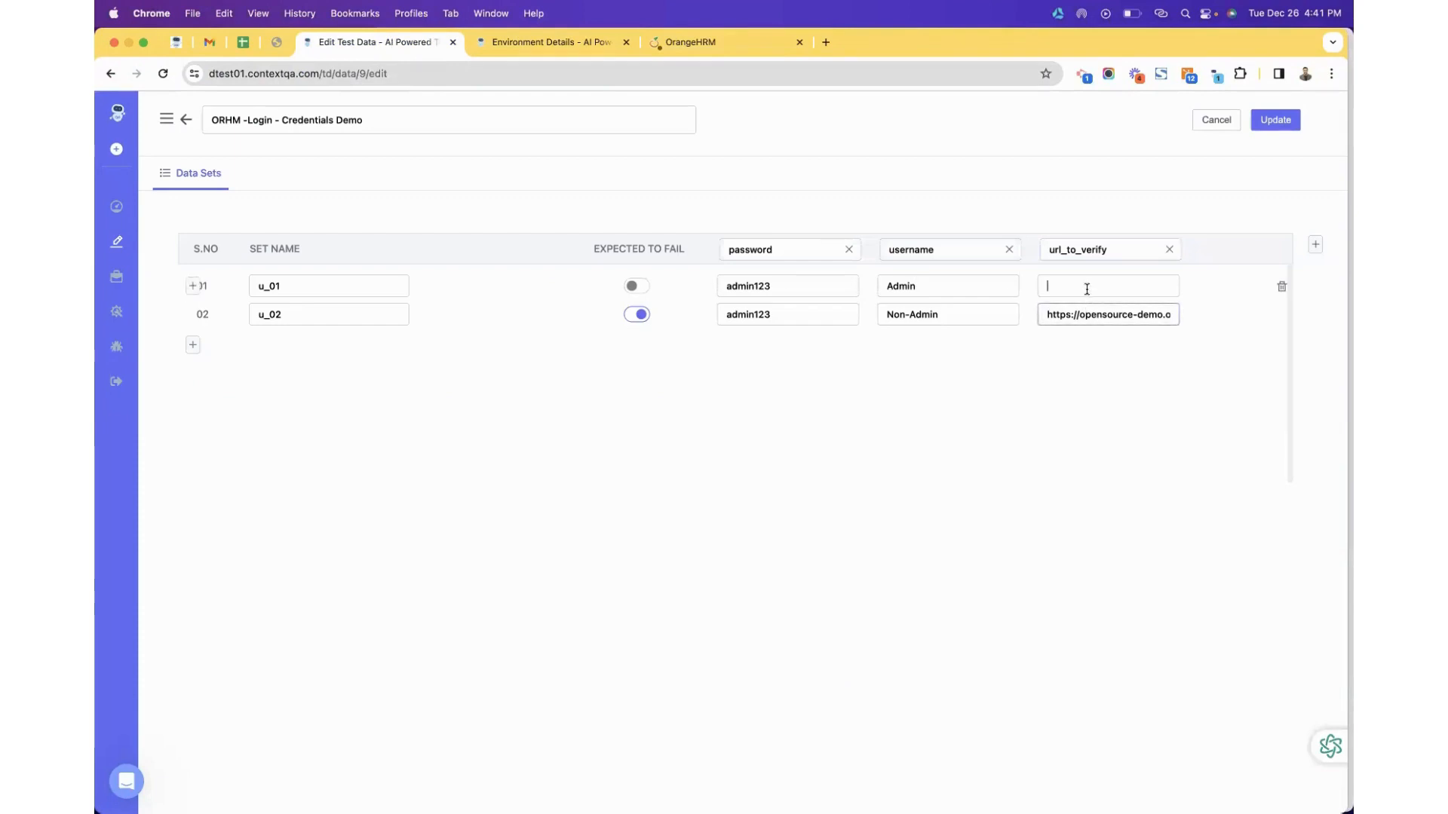
pyautogui.press('super+v')
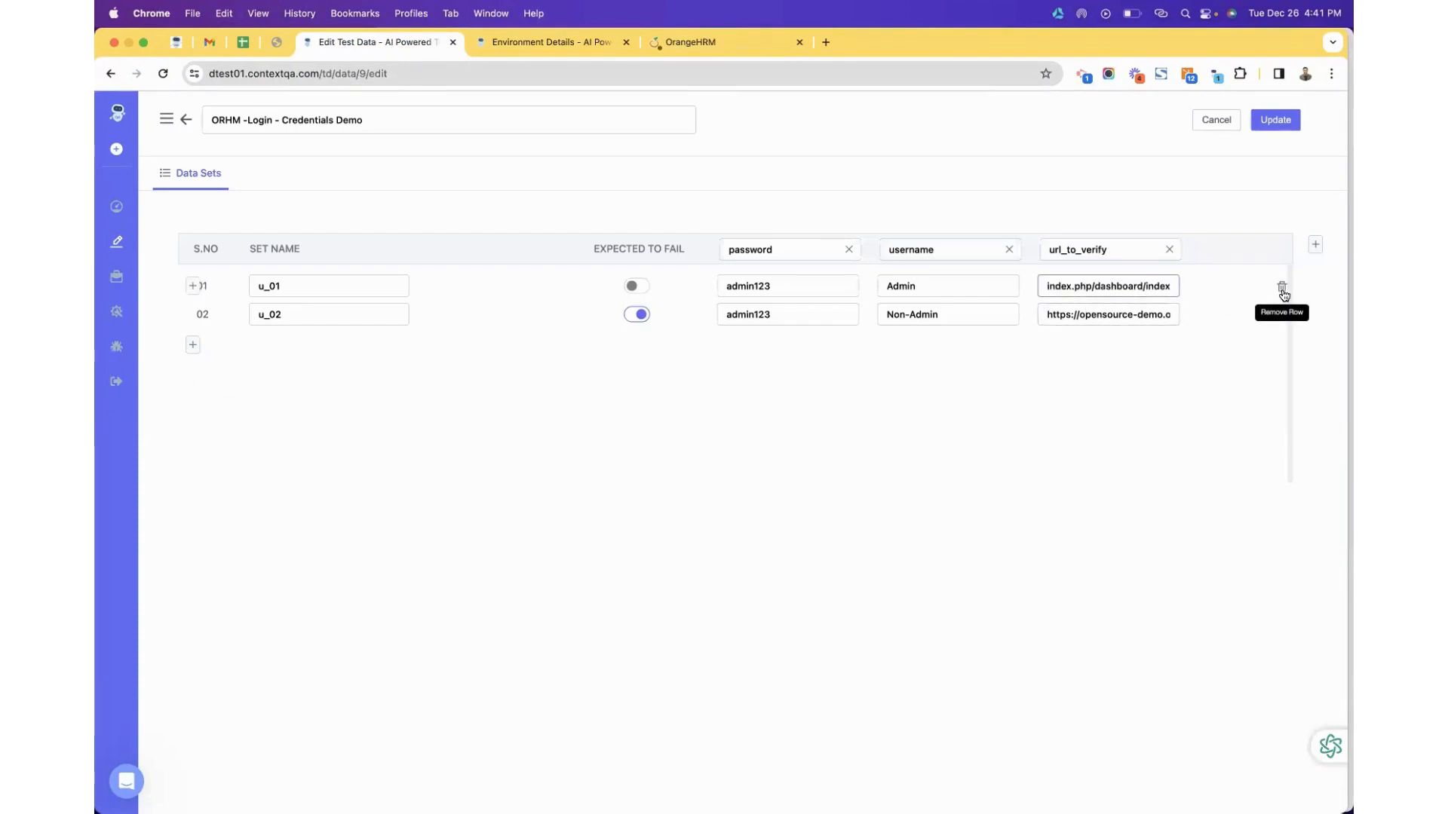
pyautogui.click(1283, 289)
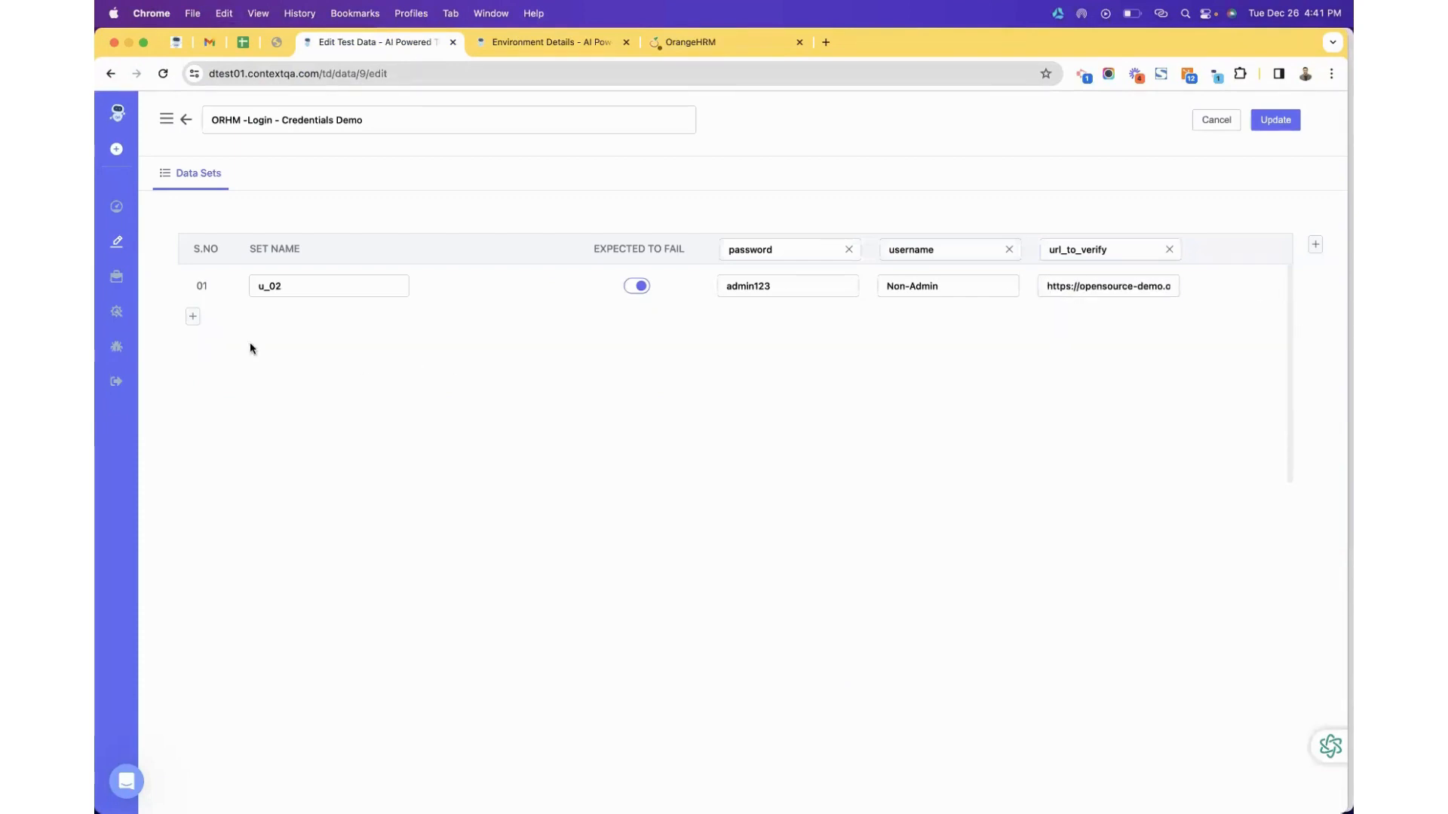
pyautogui.click(193, 316)
pyautogui.press('BackSpace')
pyautogui.write('1')
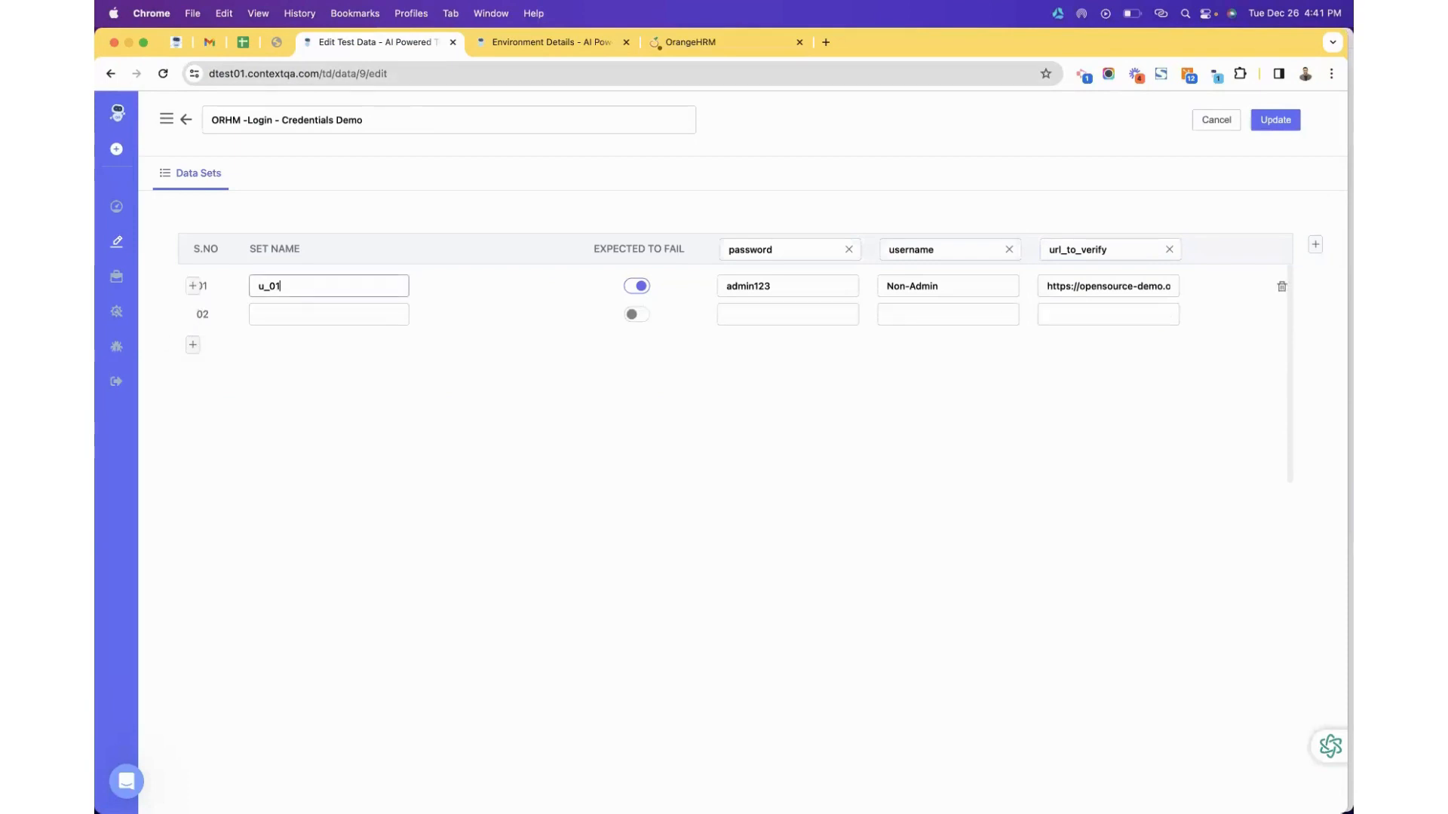
pyautogui.click(258, 313)
pyautogui.write('u')
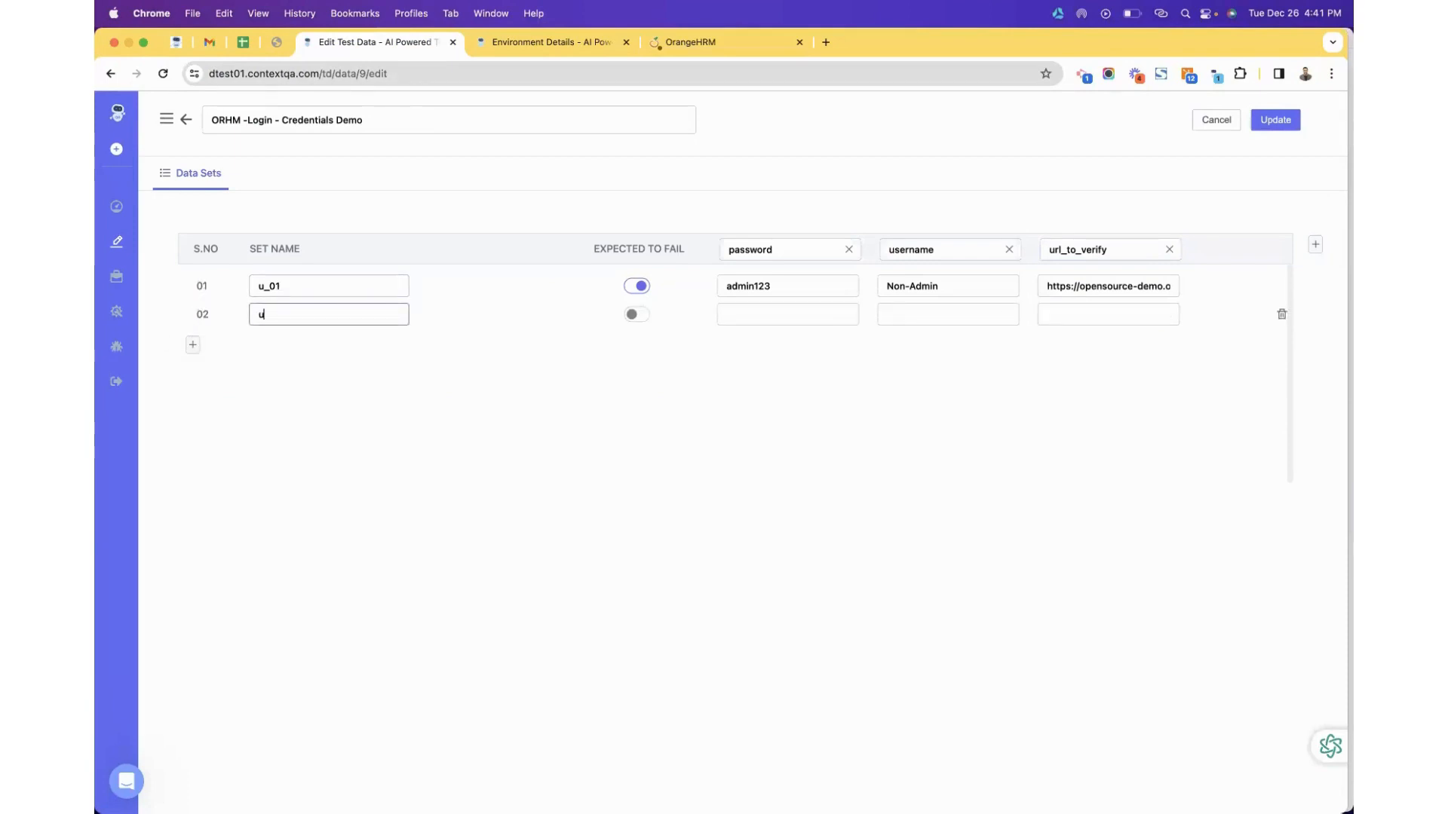
pyautogui.write('_02')
# Fill row u_02 with username Admin, its password and the dashboard URL, then save the profile.
pyautogui.click(735, 305)
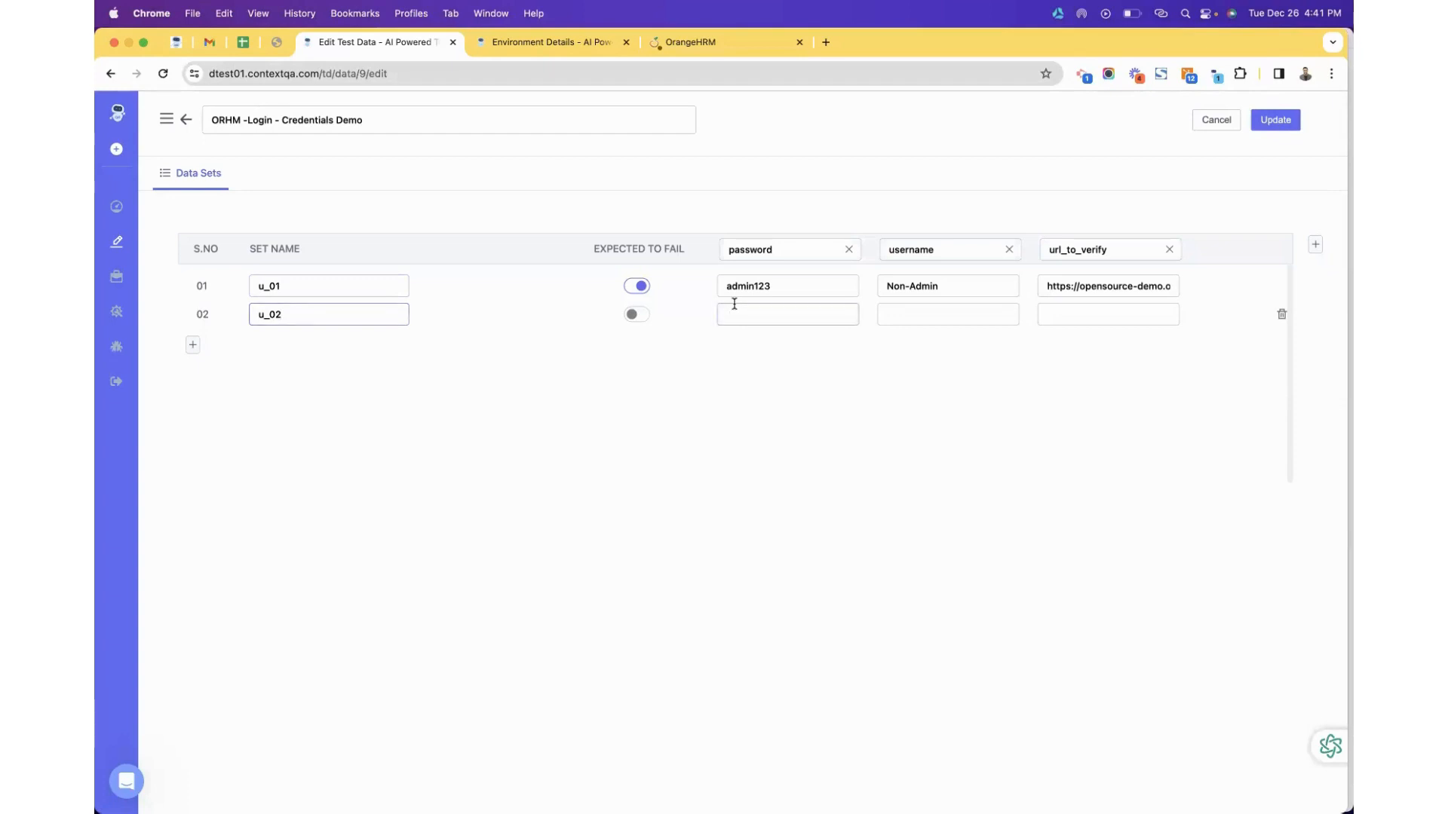
pyautogui.click(735, 305)
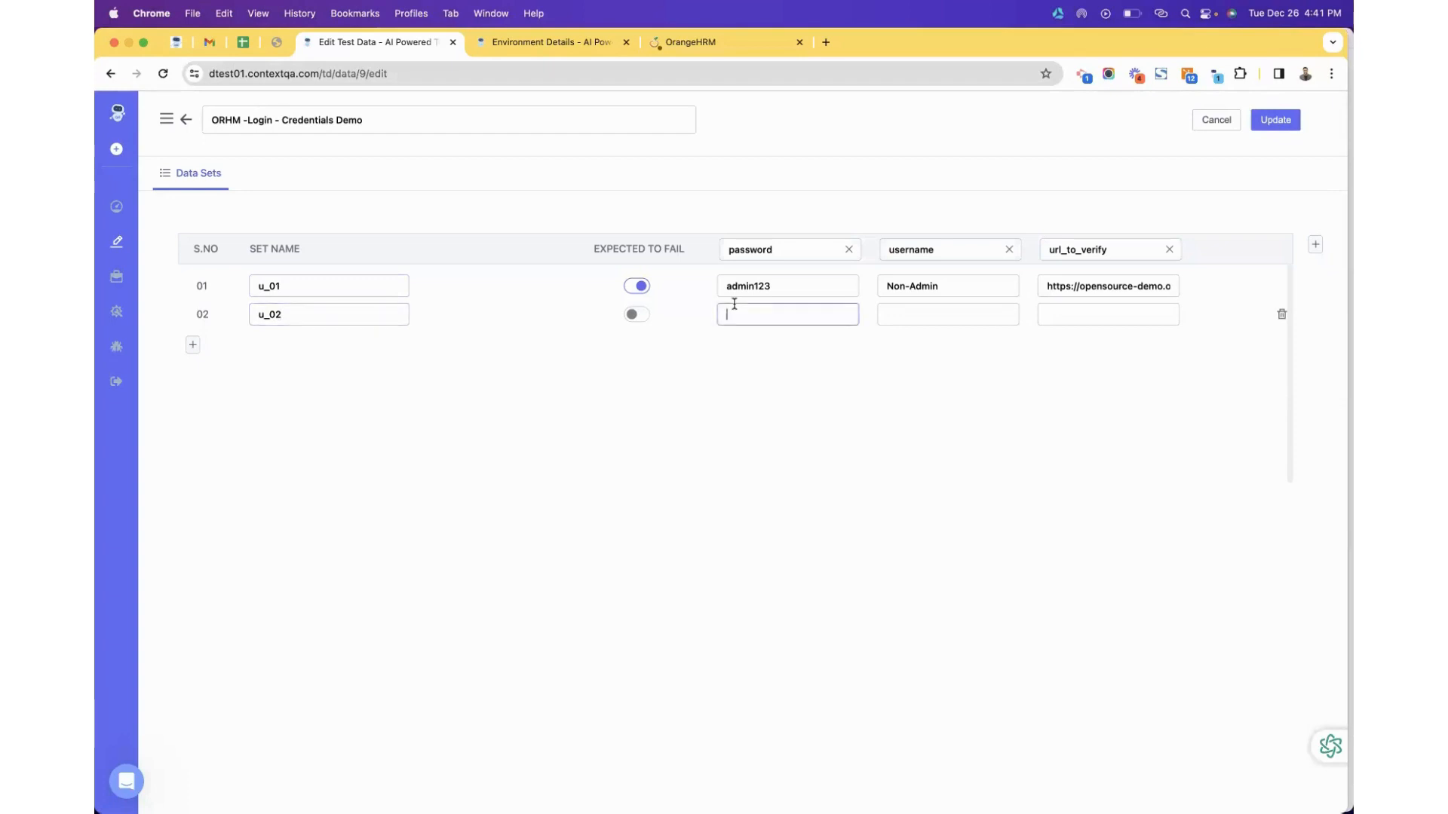
pyautogui.click(949, 314)
pyautogui.write('Admin')
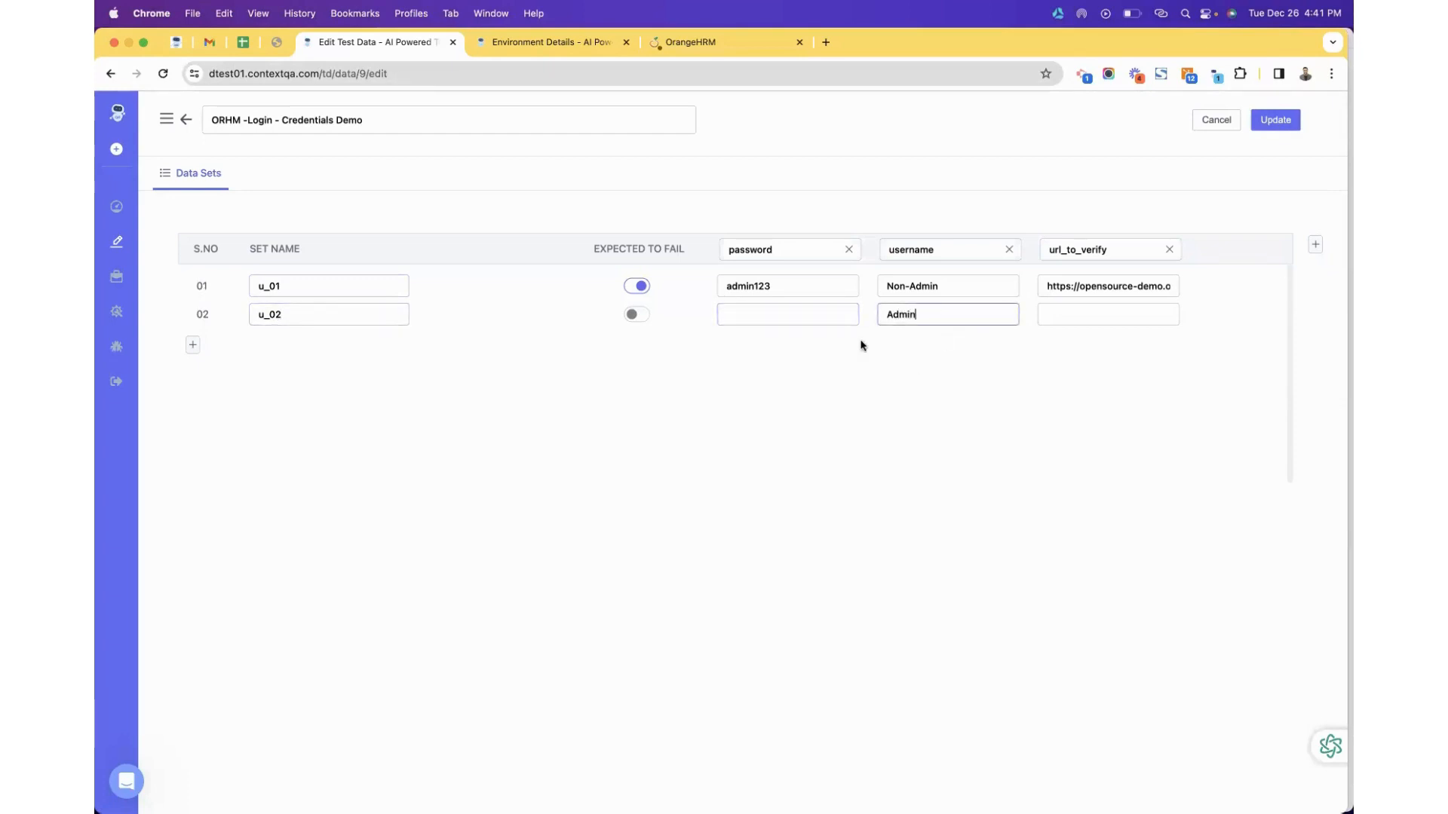
pyautogui.click(830, 314)
pyautogui.write('admin123')
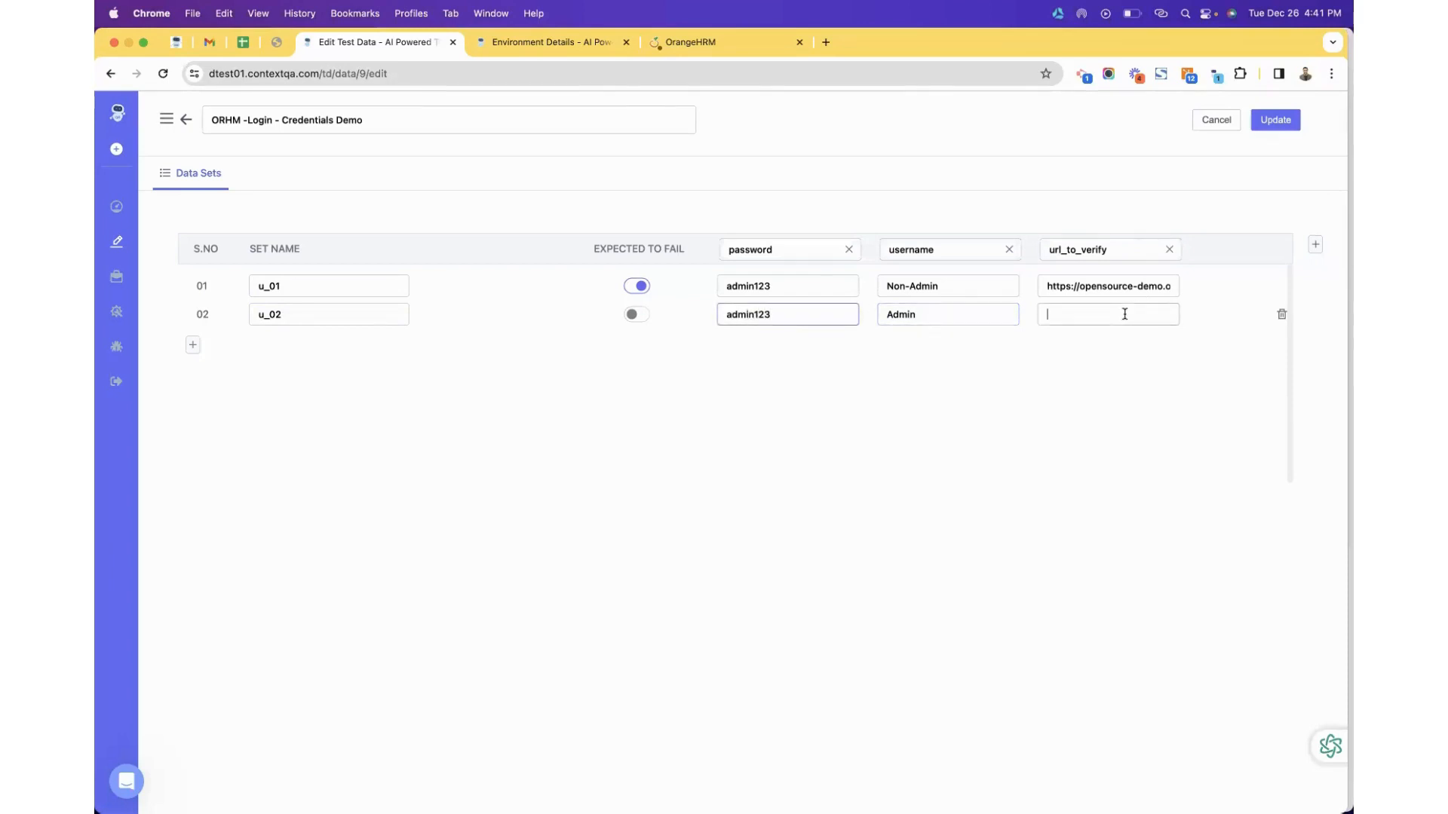
pyautogui.write('https://opensource-demo.orangehrmlive.com/web/index.php/dashboard/index')
pyautogui.moveTo(1111, 314); pyautogui.dragTo(1219, 316)
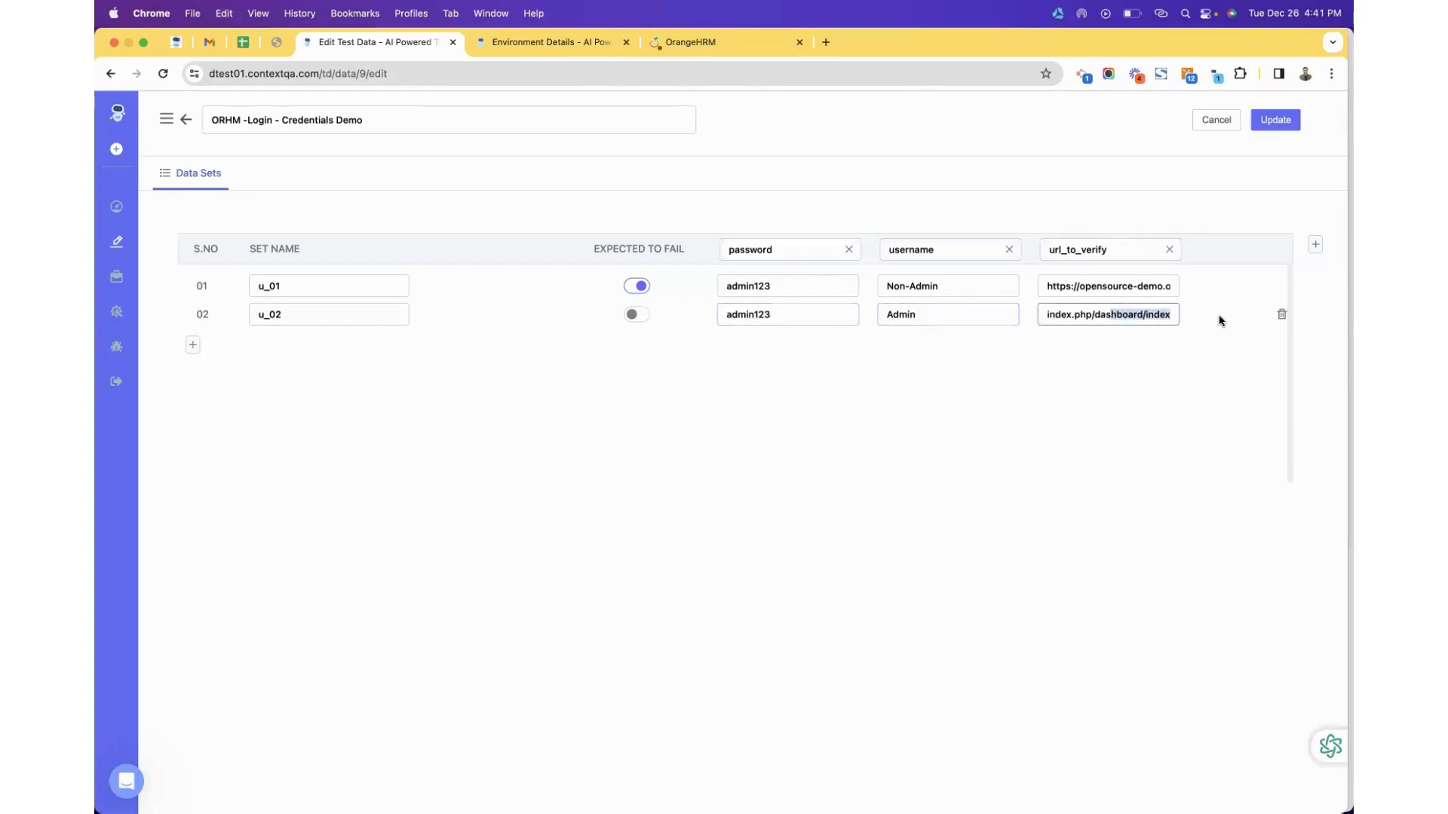
pyautogui.click(1141, 314)
pyautogui.moveTo(1134, 287); pyautogui.dragTo(1213, 295)
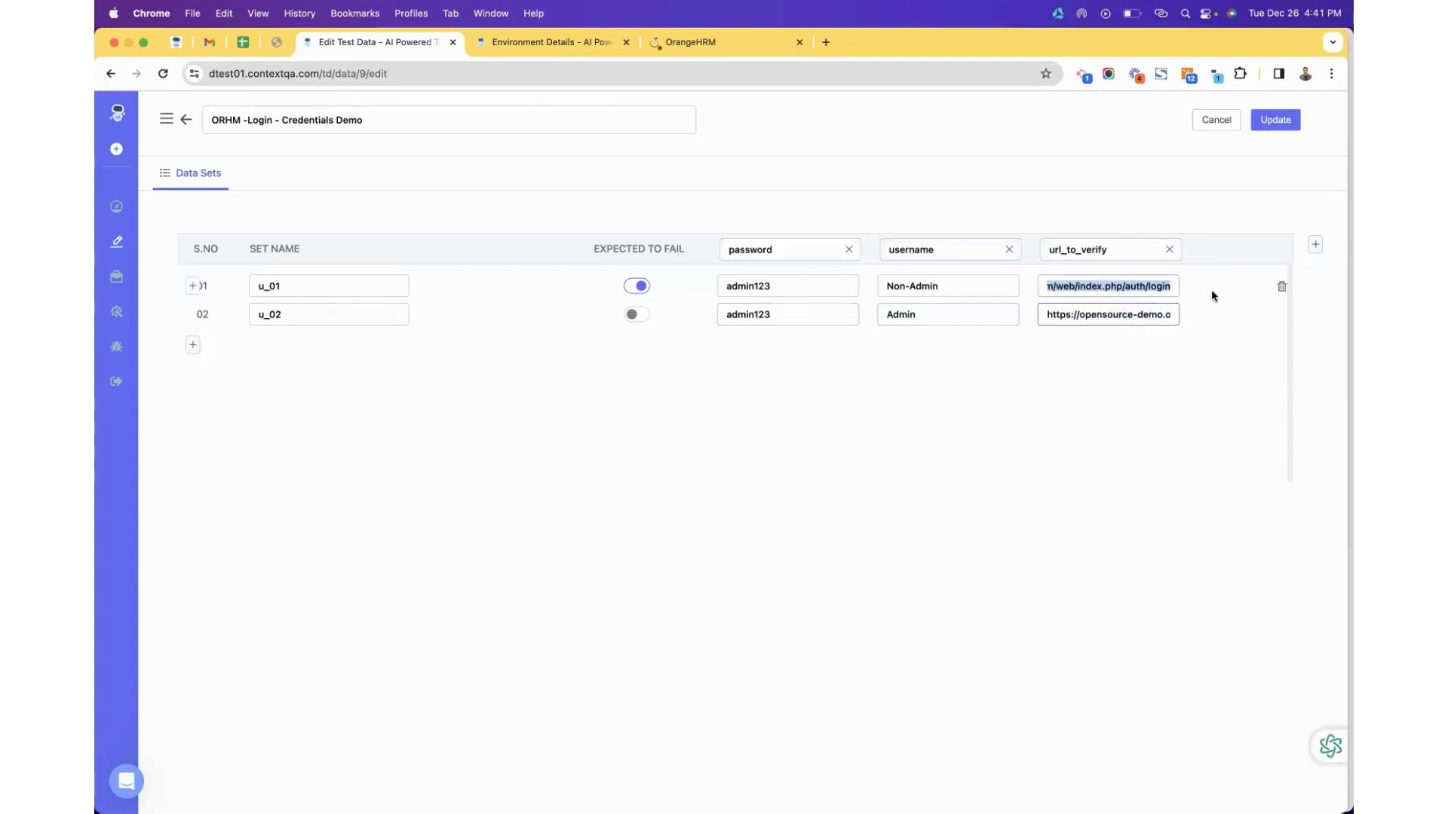
pyautogui.click(1277, 120)
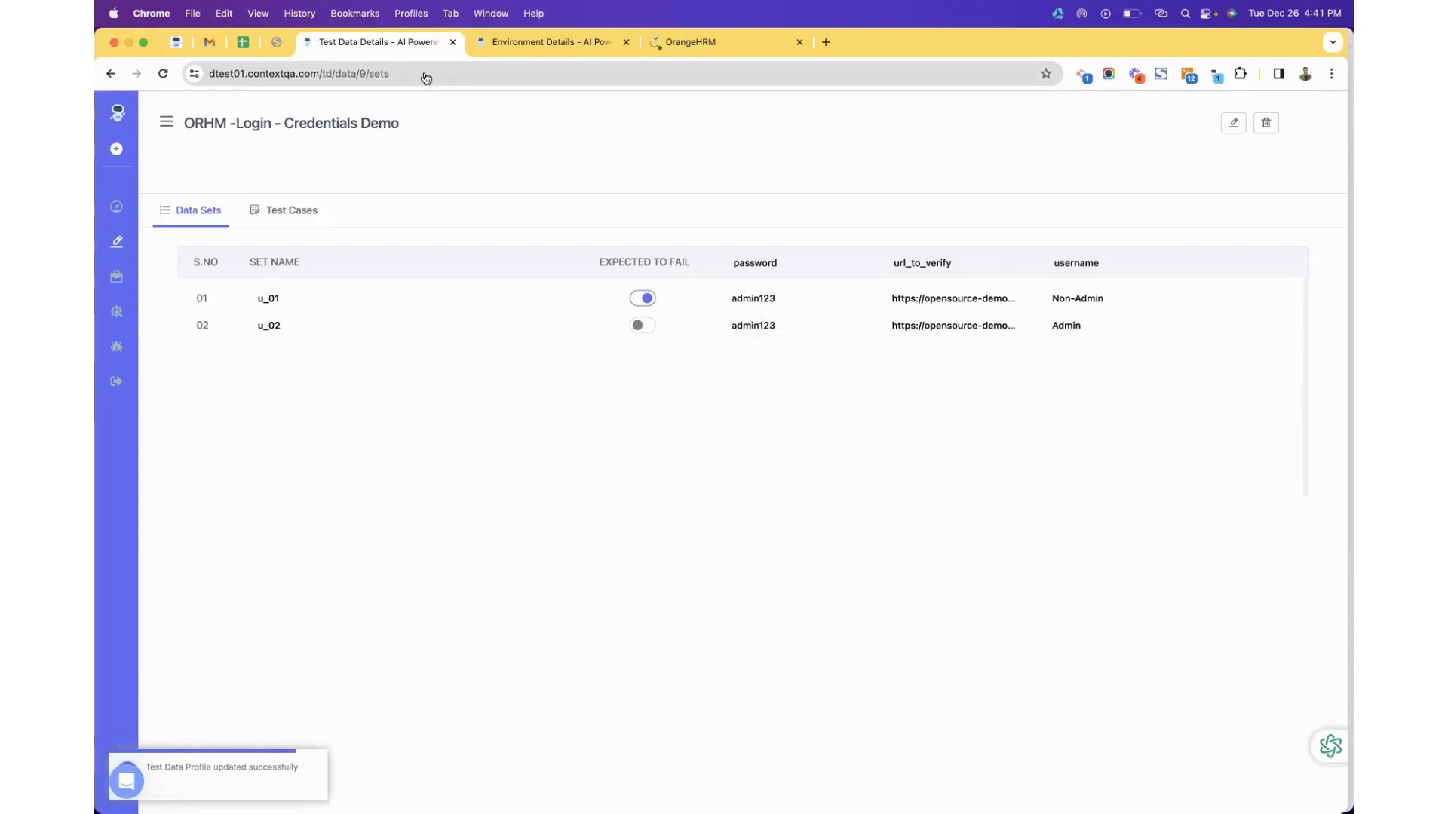
pyautogui.click(123, 241)
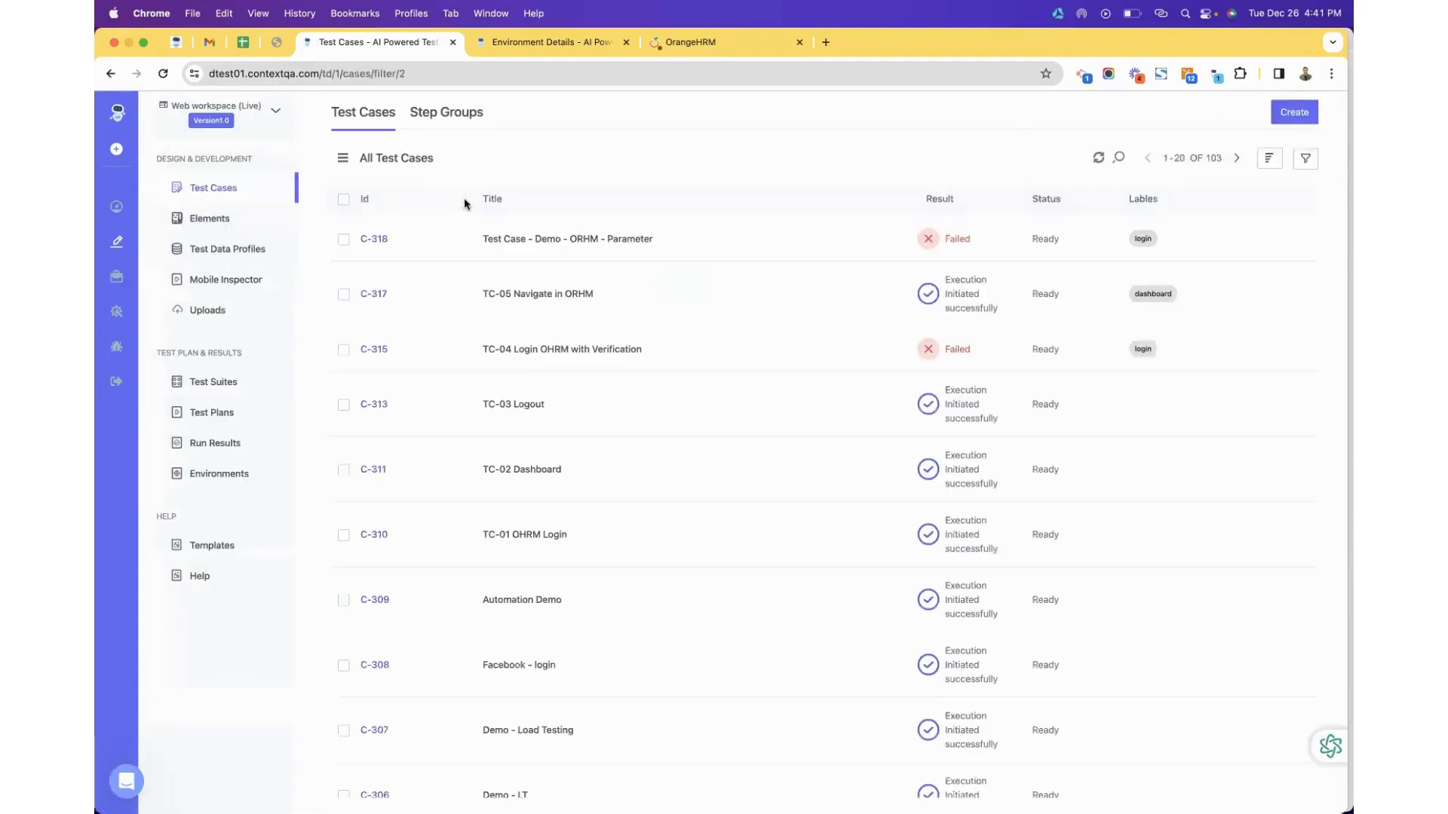
# Open the 'Test Case - Demo - ORHM - Parameter' test case and start editing step 1.7.
pyautogui.click(540, 242)
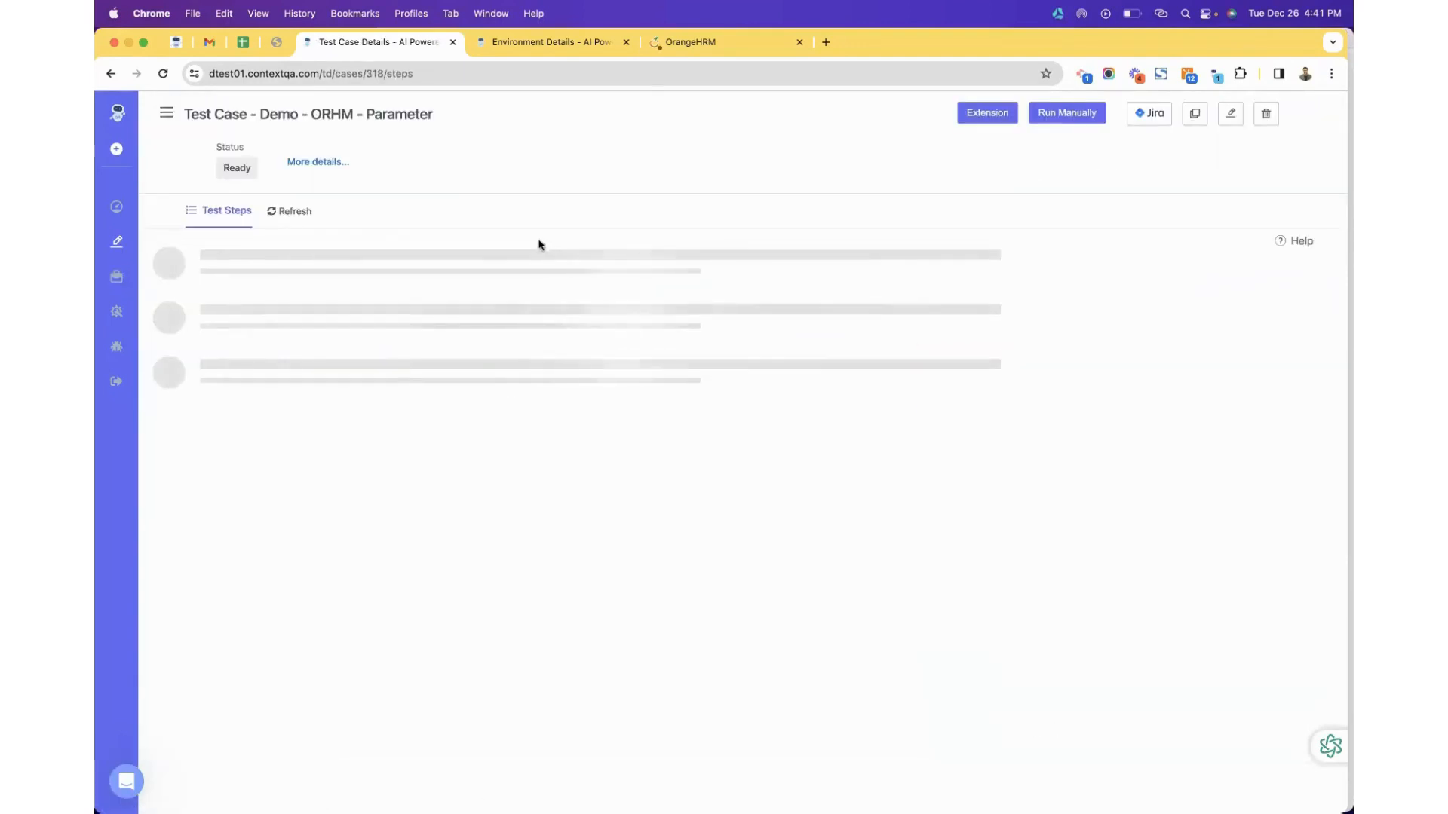
pyautogui.scroll(-5, 483, 335)
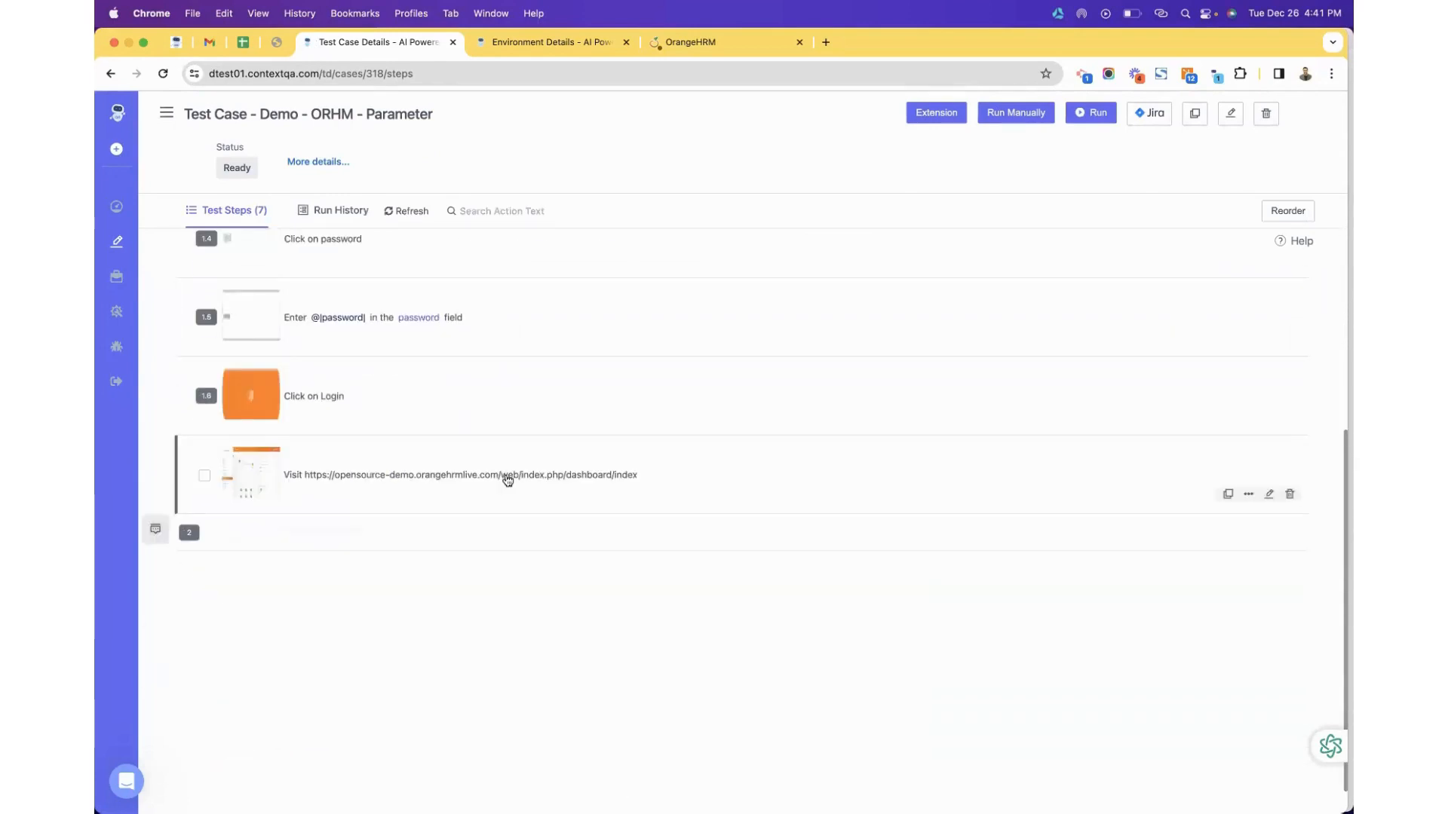
pyautogui.click(1267, 494)
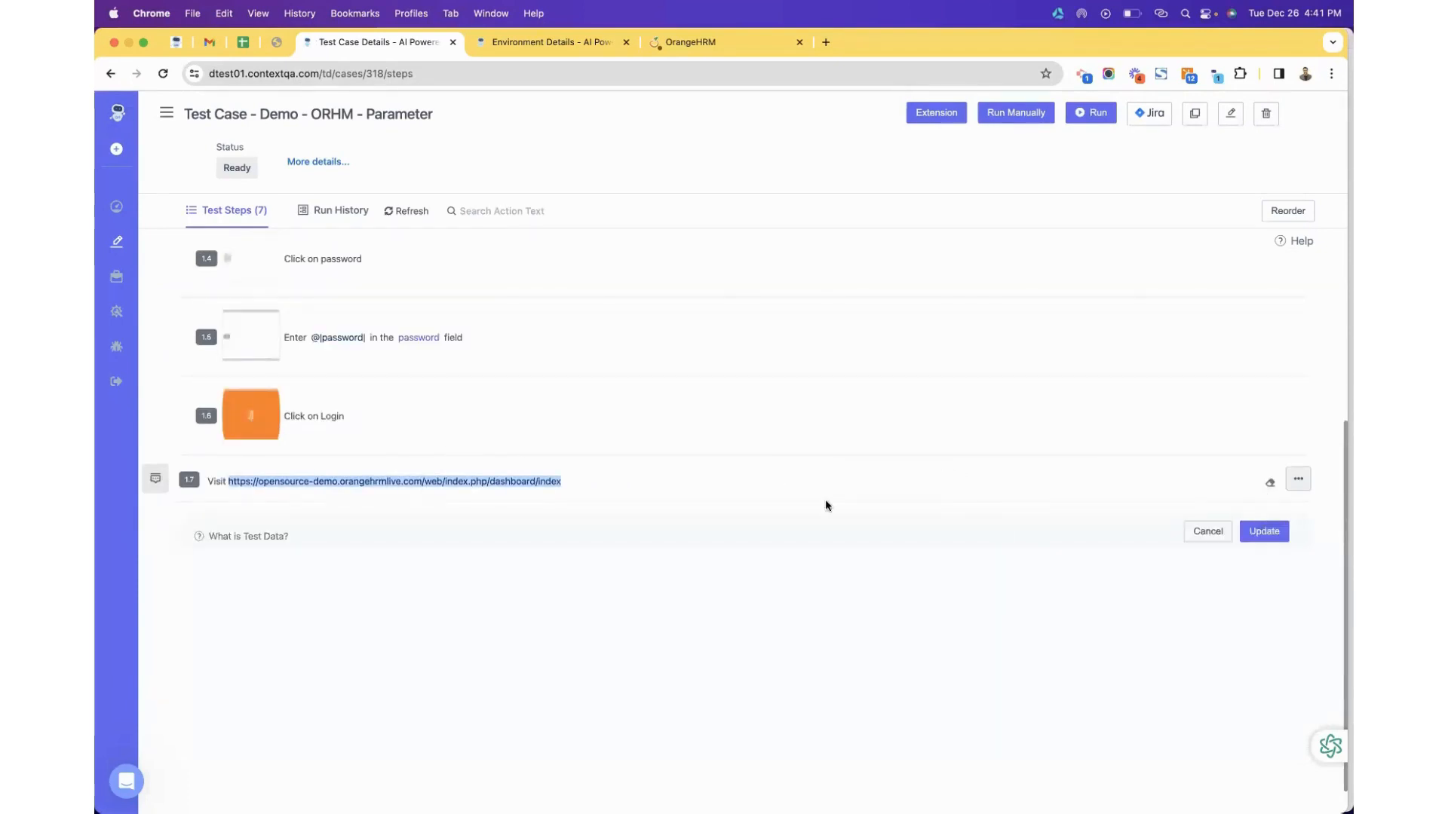
pyautogui.click(1200, 533)
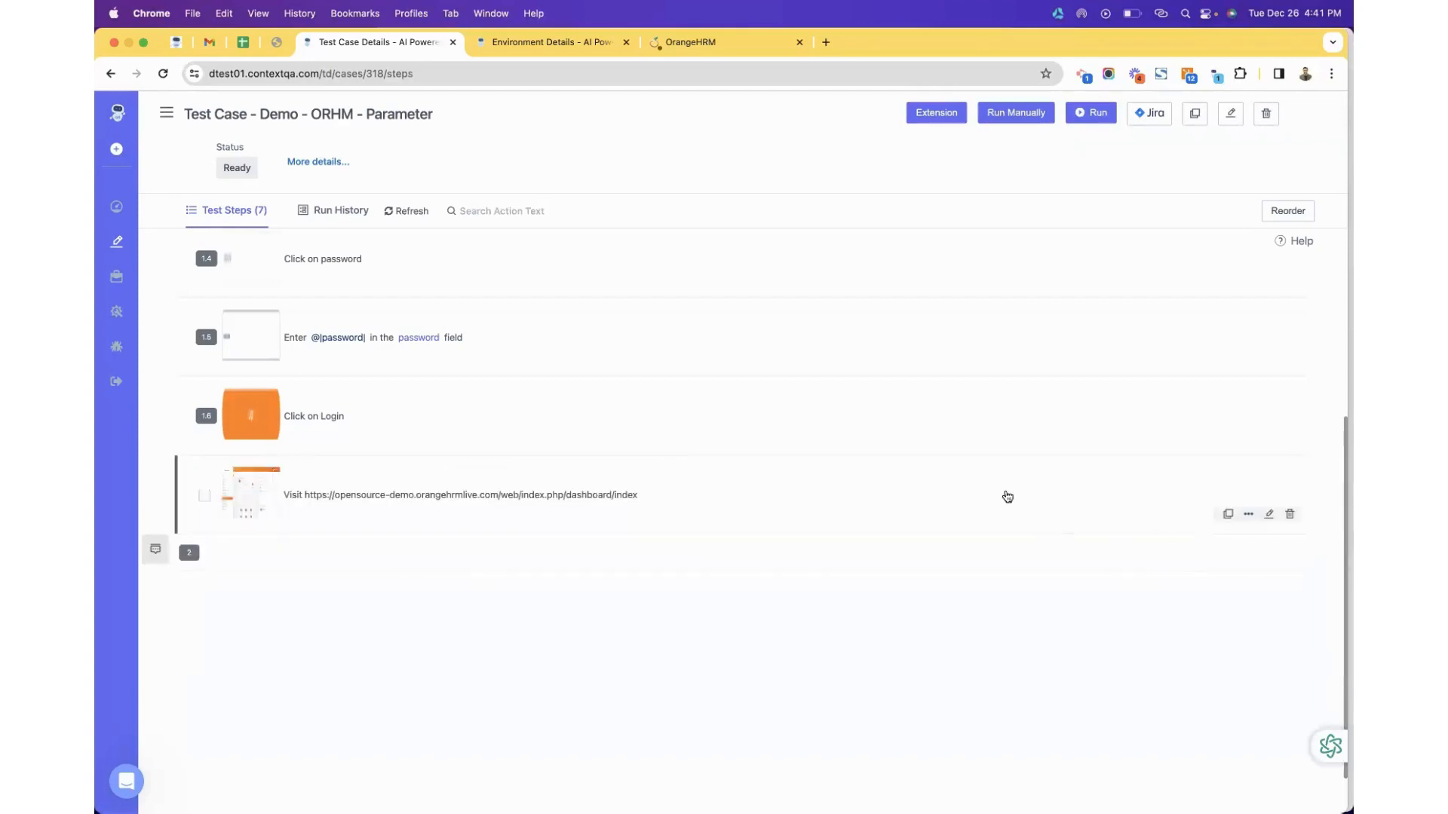
pyautogui.click(1269, 514)
# Change step 1.7 to 'Verify that the URL of current page is' @|url_to_verify| and update it.
pyautogui.press('BackSpace')
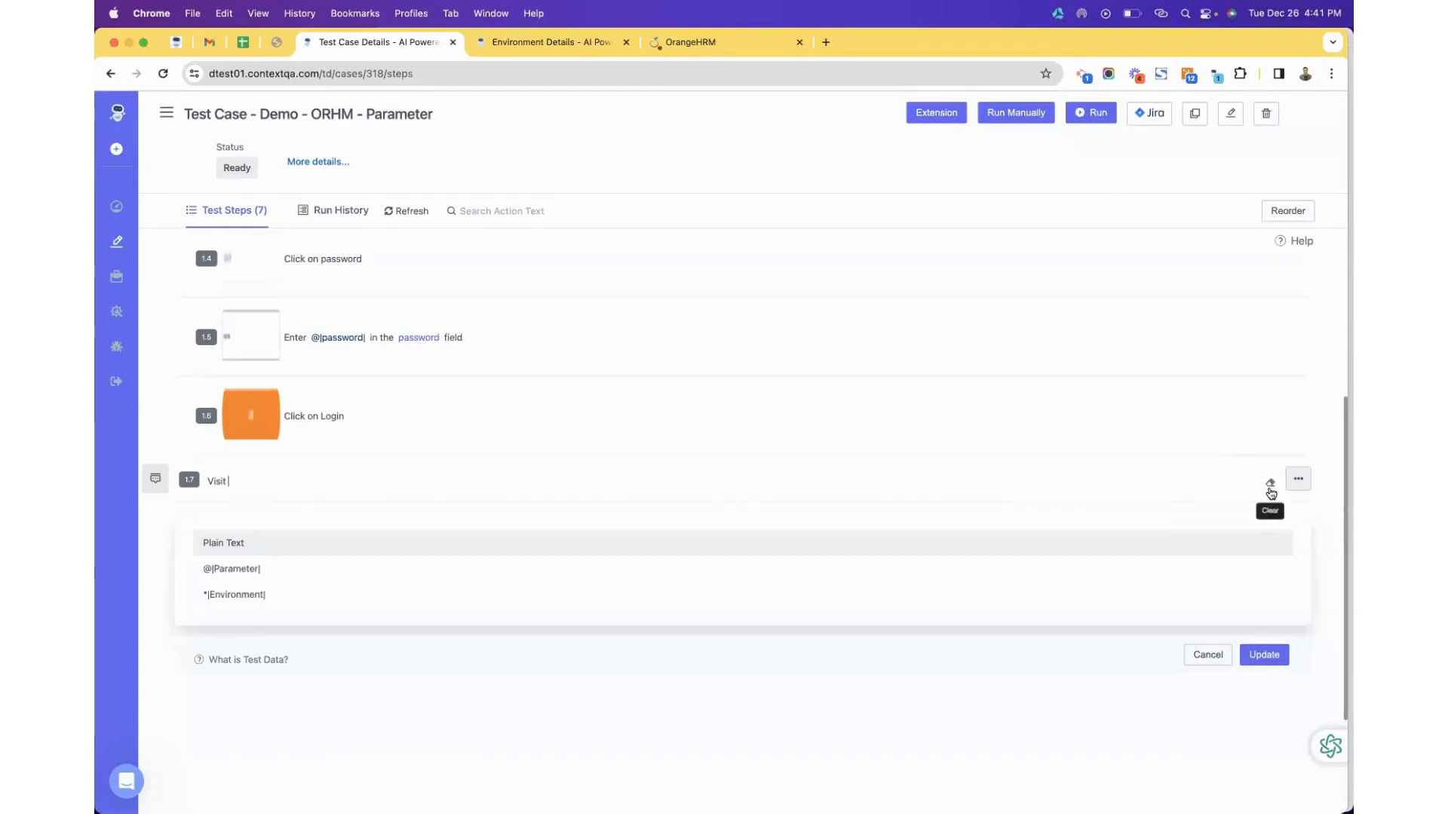
pyautogui.click(1268, 485)
pyautogui.click(298, 481)
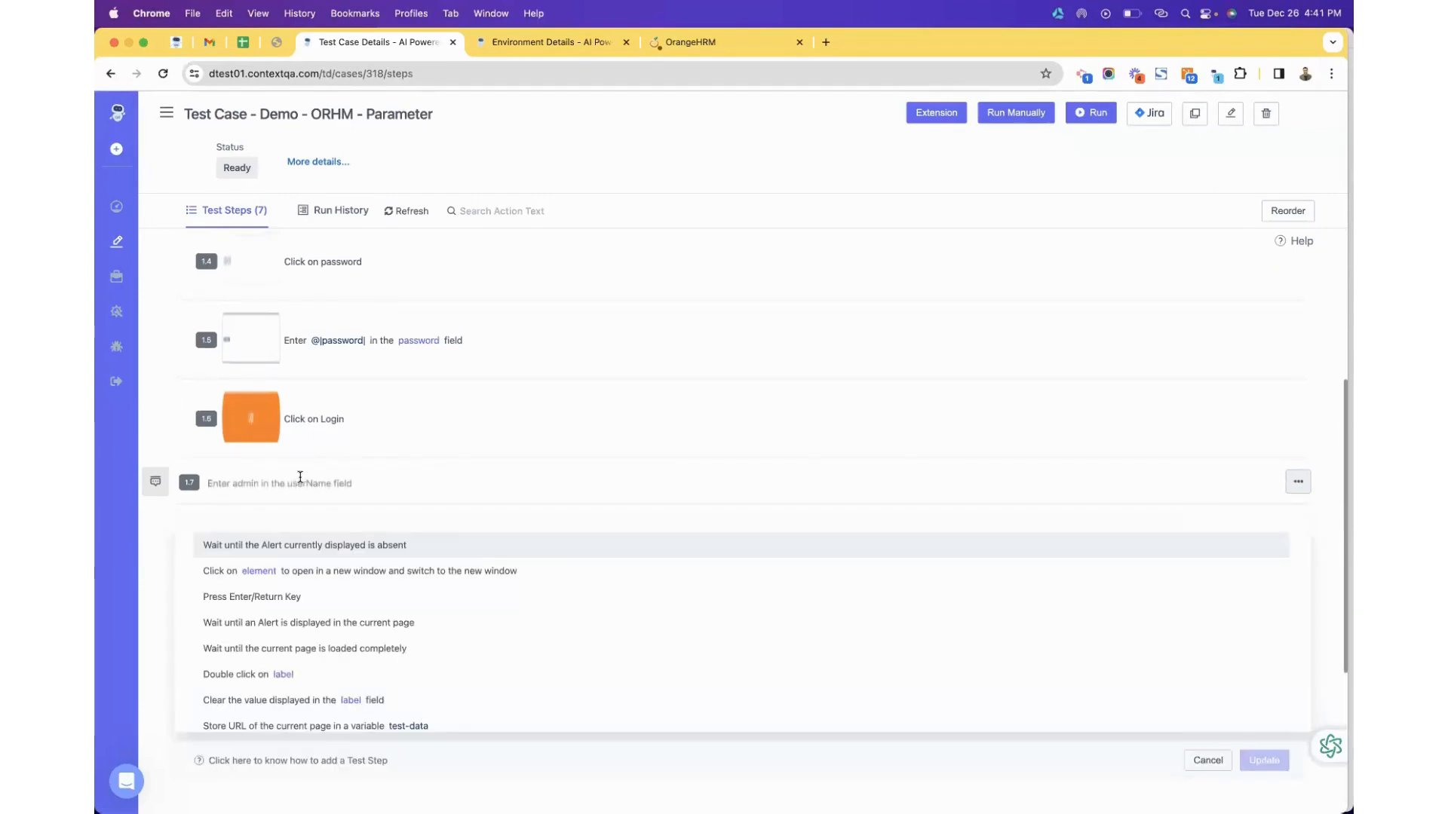
pyautogui.write('verify')
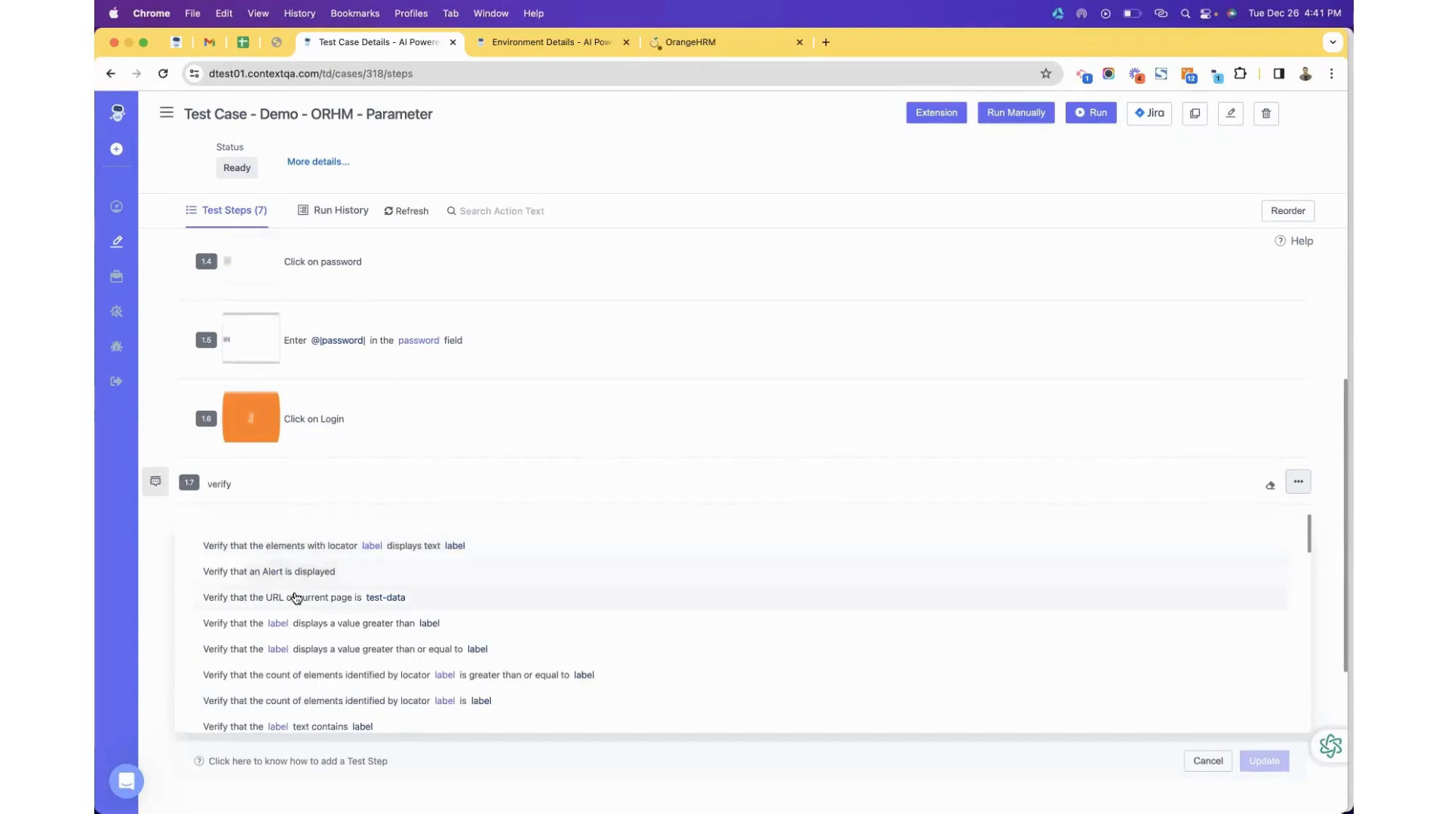
pyautogui.click(291, 598)
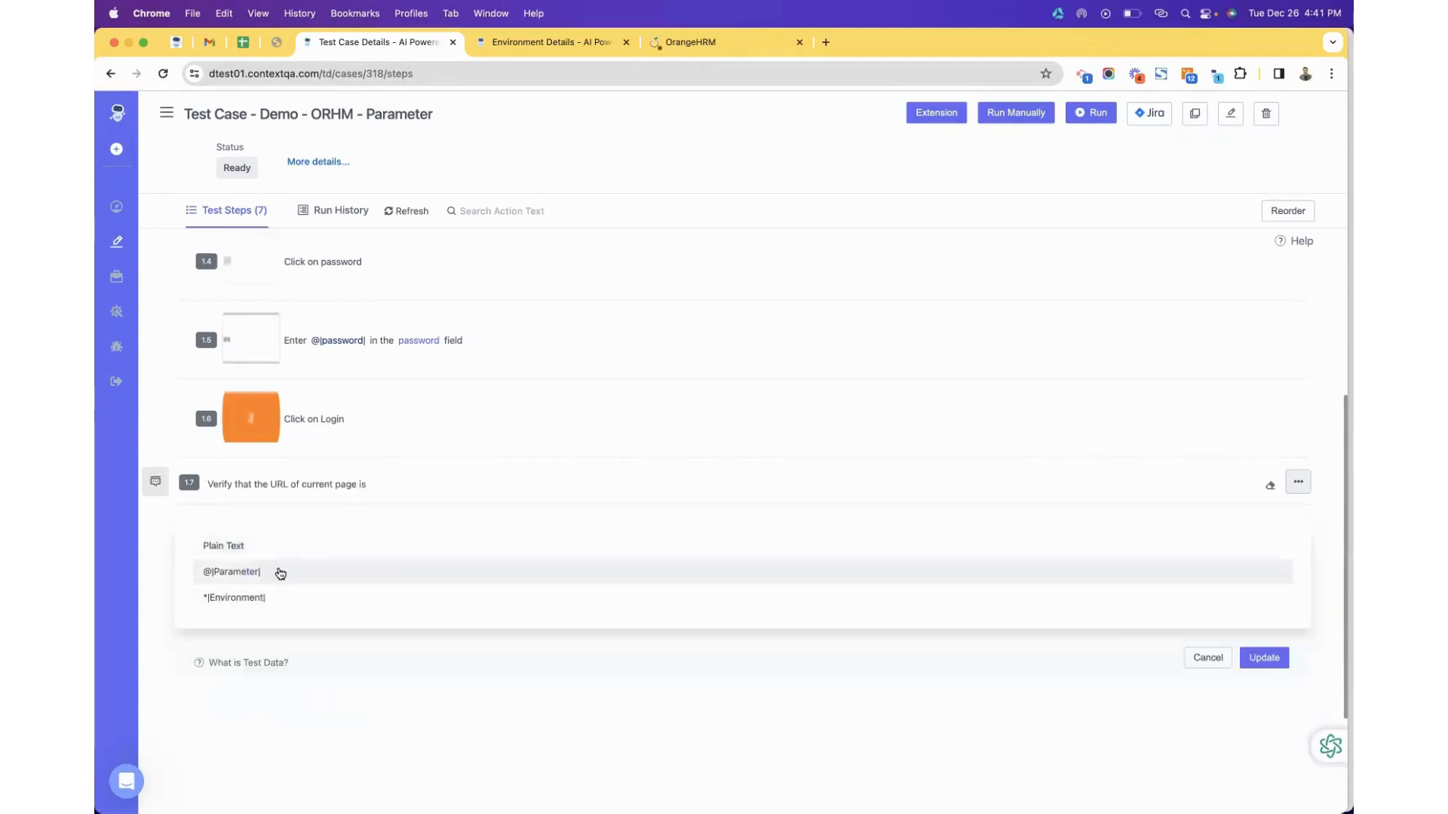
pyautogui.click(280, 572)
pyautogui.click(1011, 304)
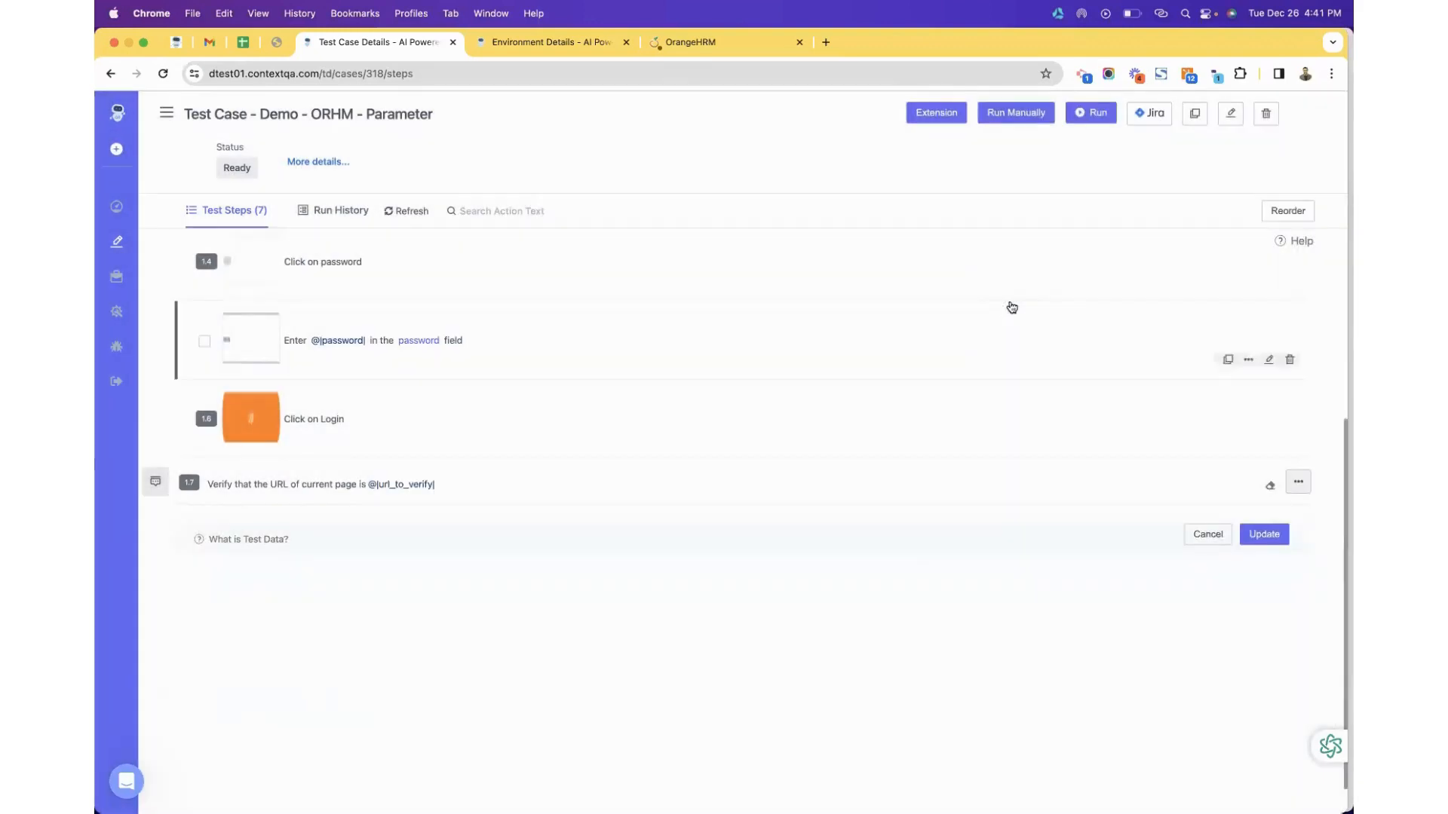
pyautogui.click(1266, 537)
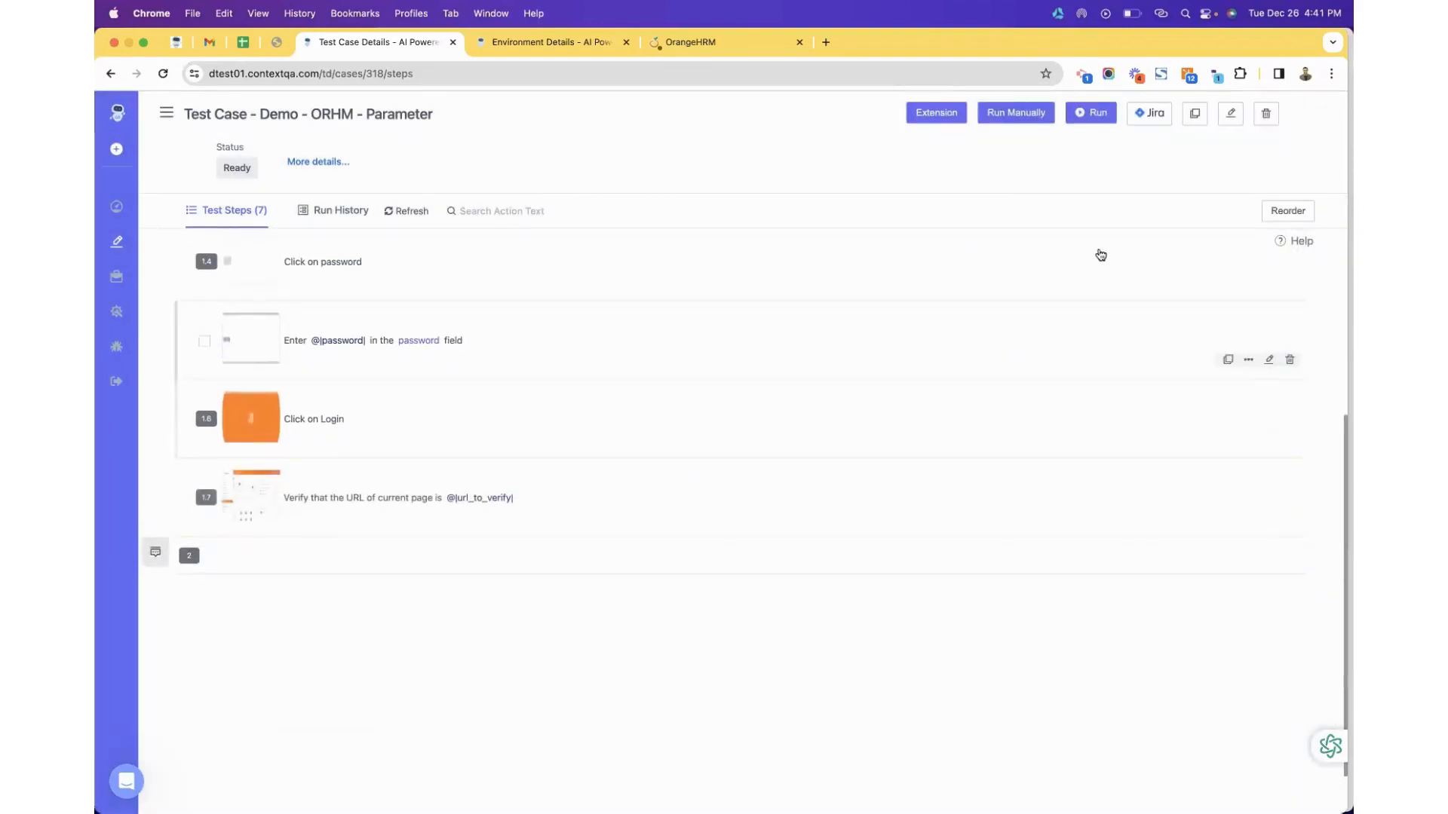
# Run the Parameter test case and scroll its steps while the execution starts.
pyautogui.click(1091, 113)
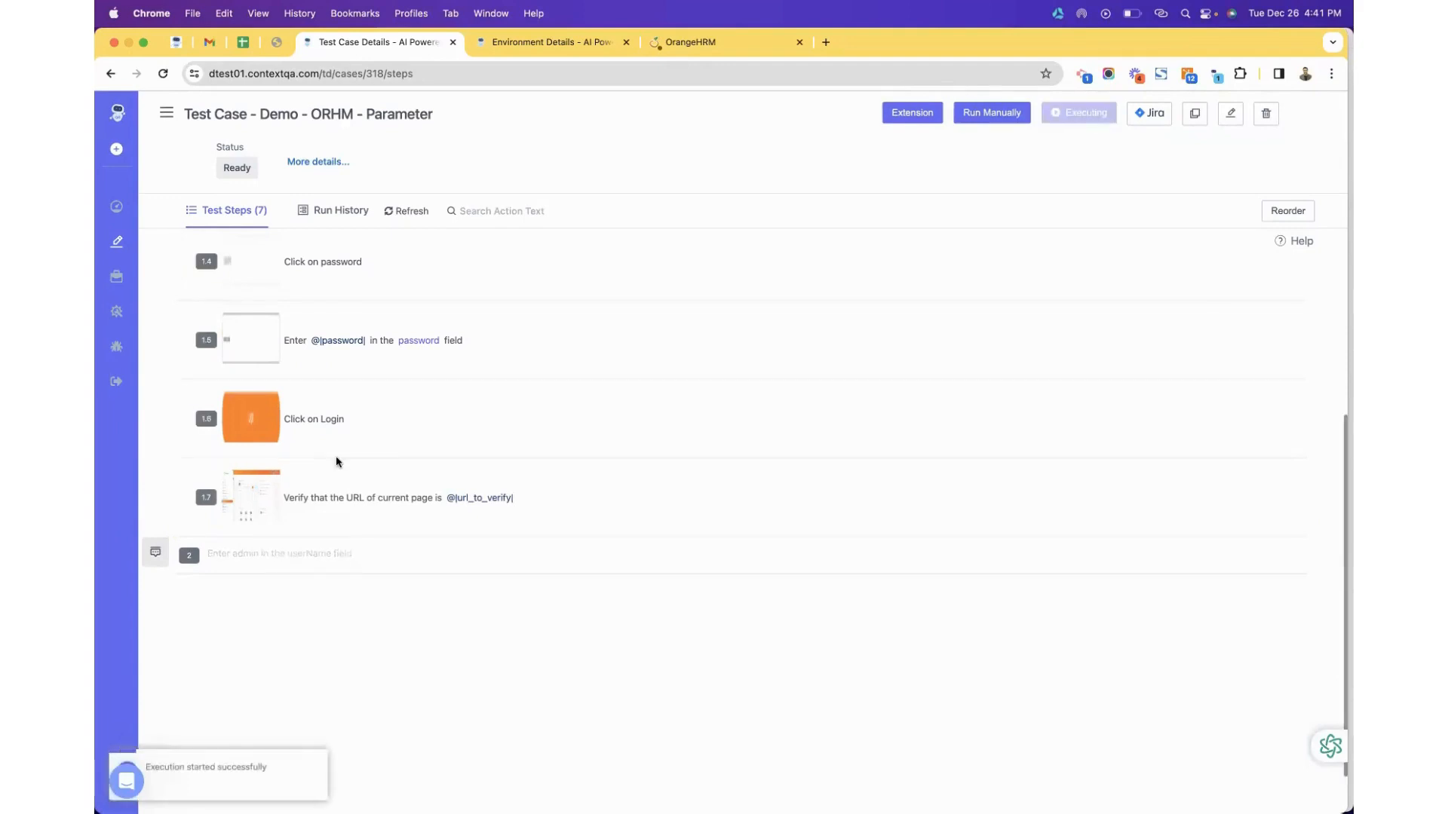
pyautogui.scroll(1, 336, 462)
pyautogui.scroll(2, 410, 481)
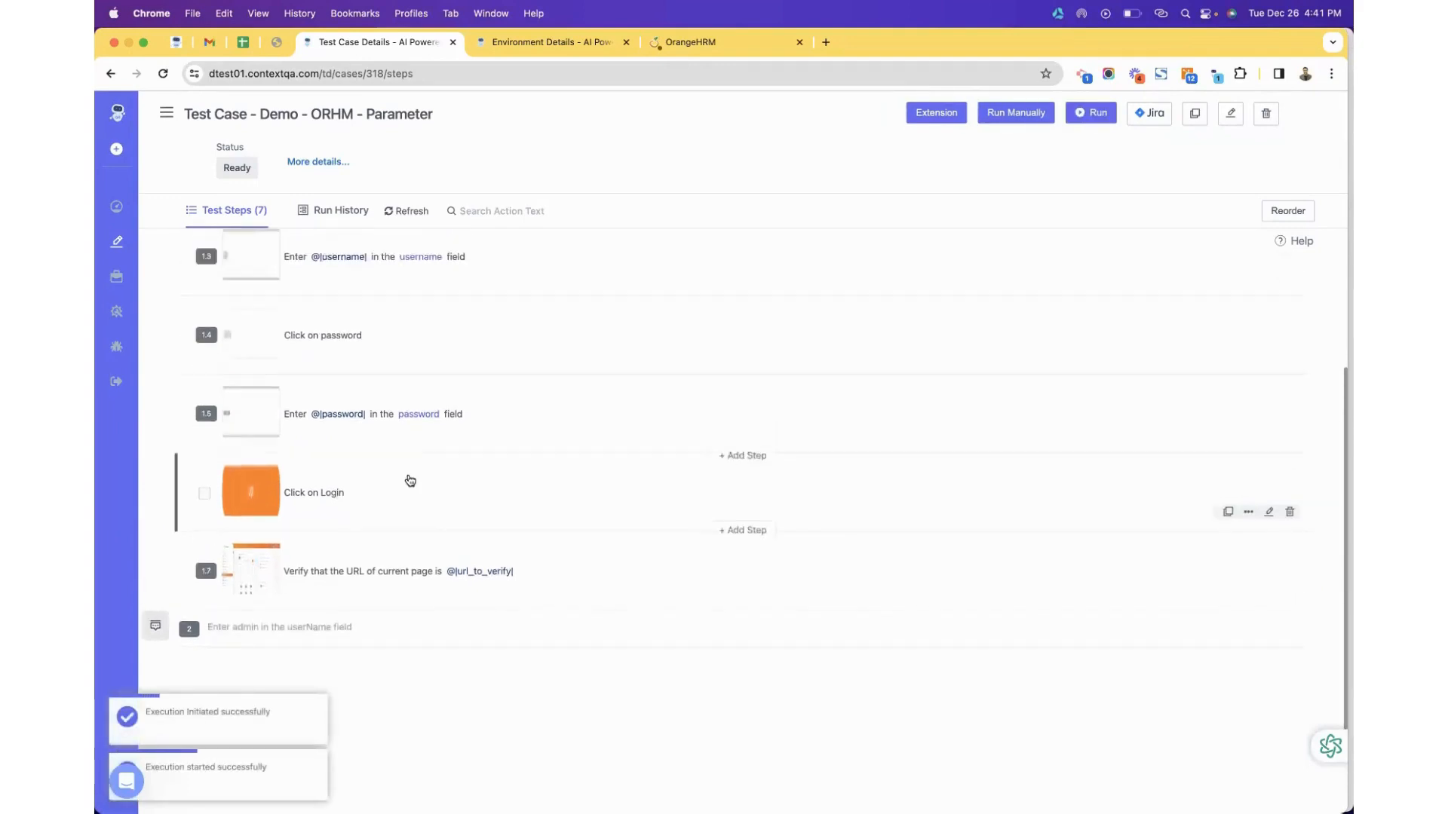
pyautogui.scroll(-3, 407, 478)
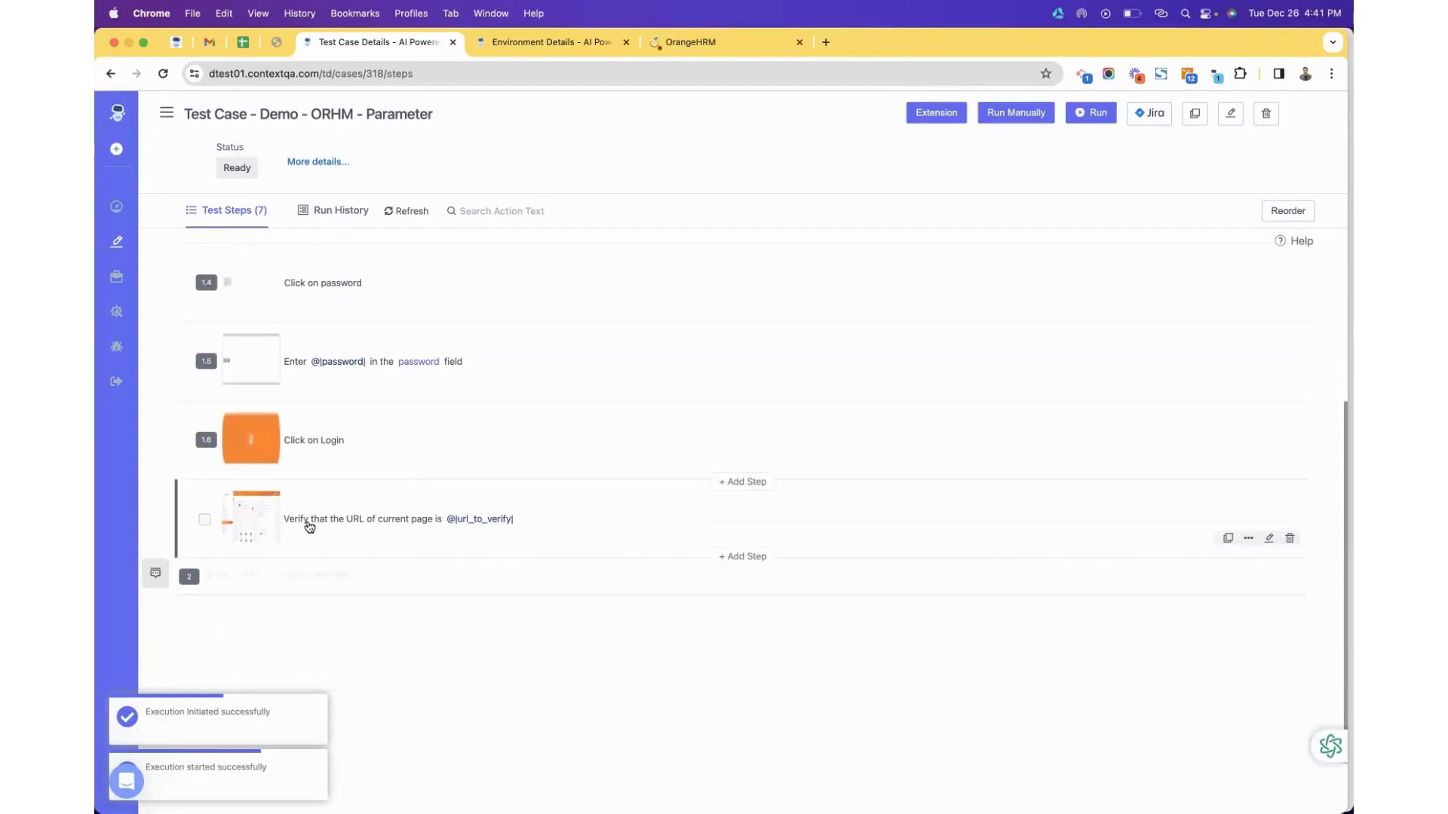
pyautogui.scroll(6, 407, 473)
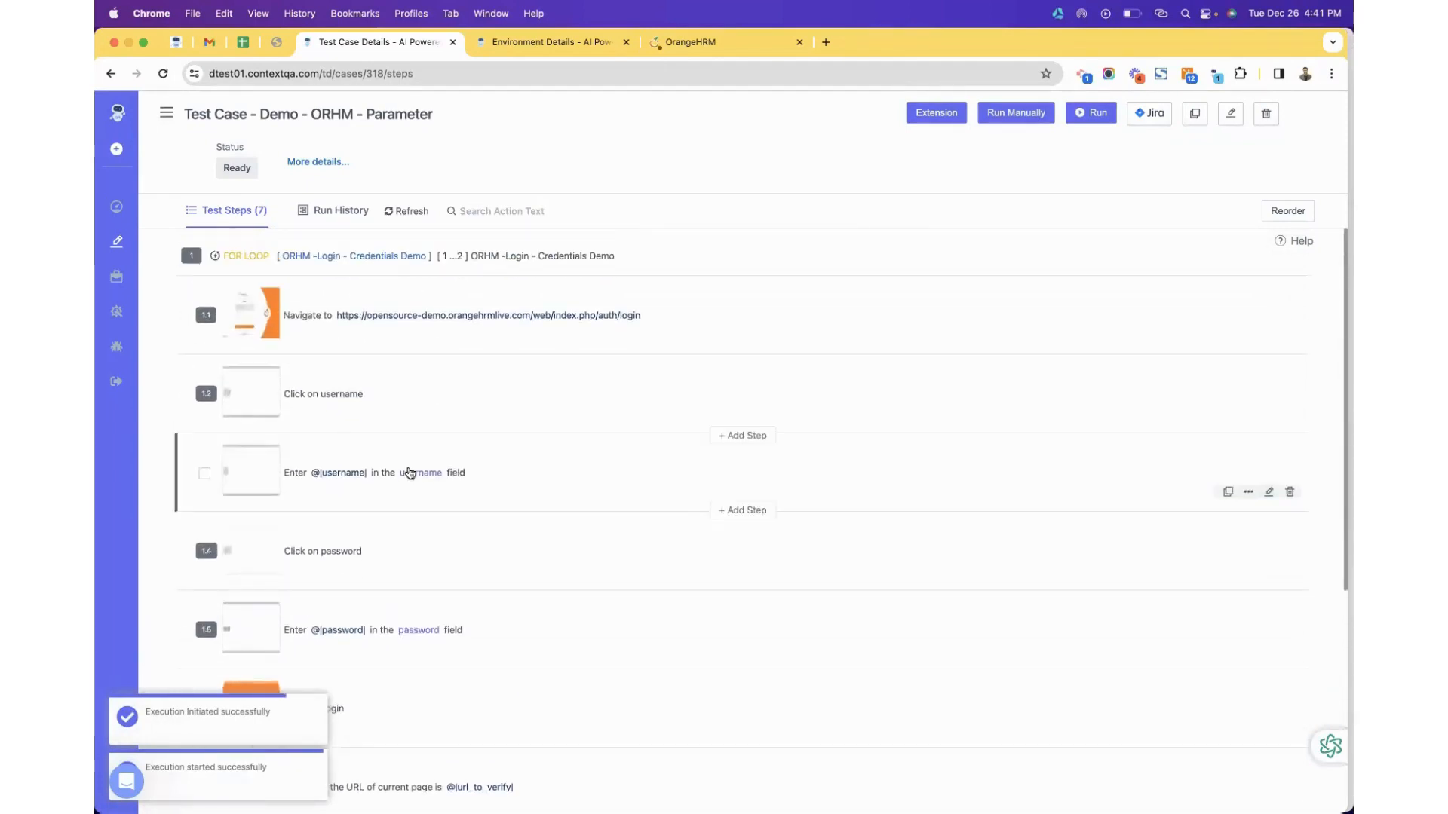
pyautogui.scroll(-2, 410, 474)
pyautogui.scroll(-1, 410, 474)
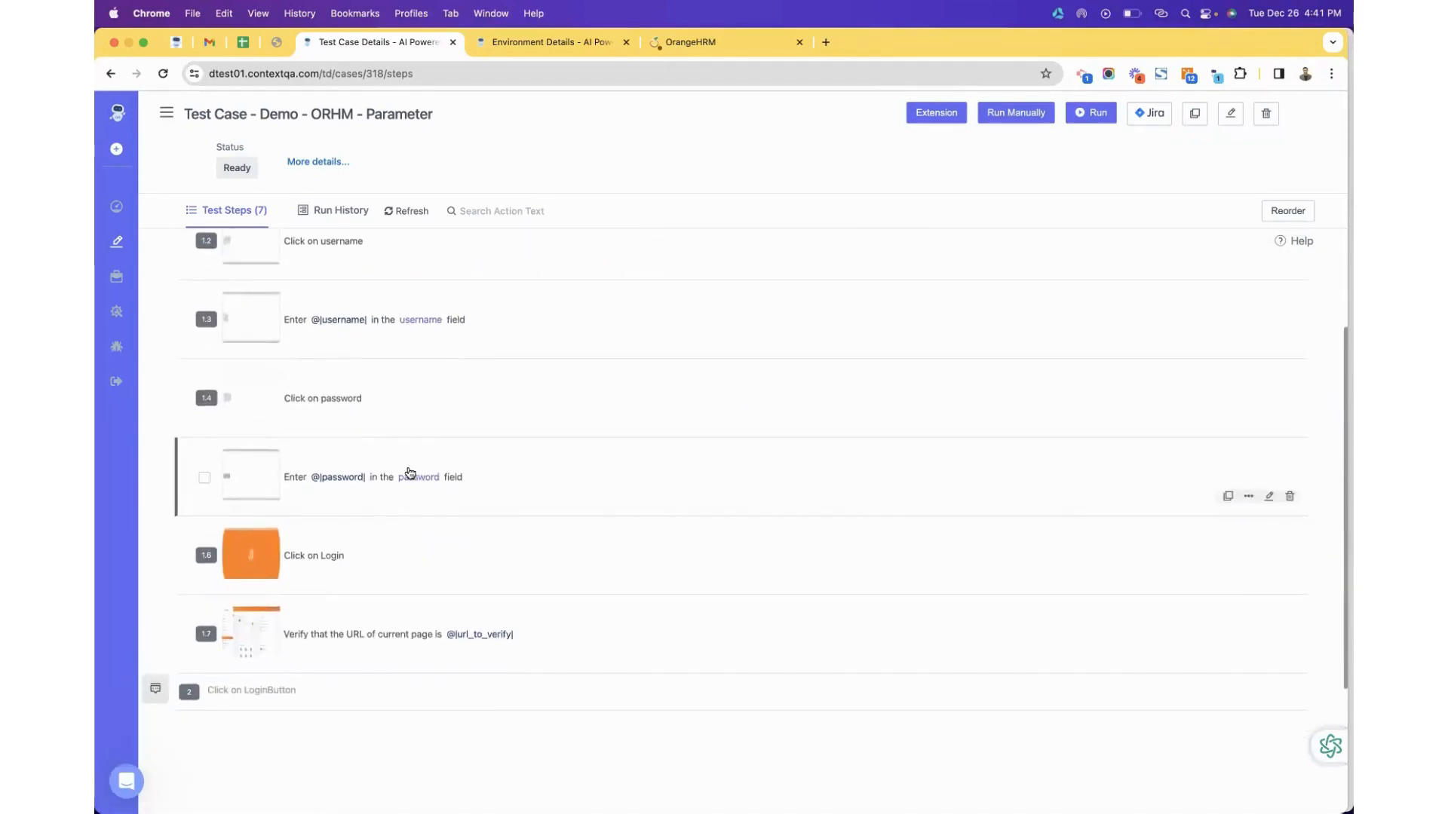
pyautogui.scroll(3, 415, 473)
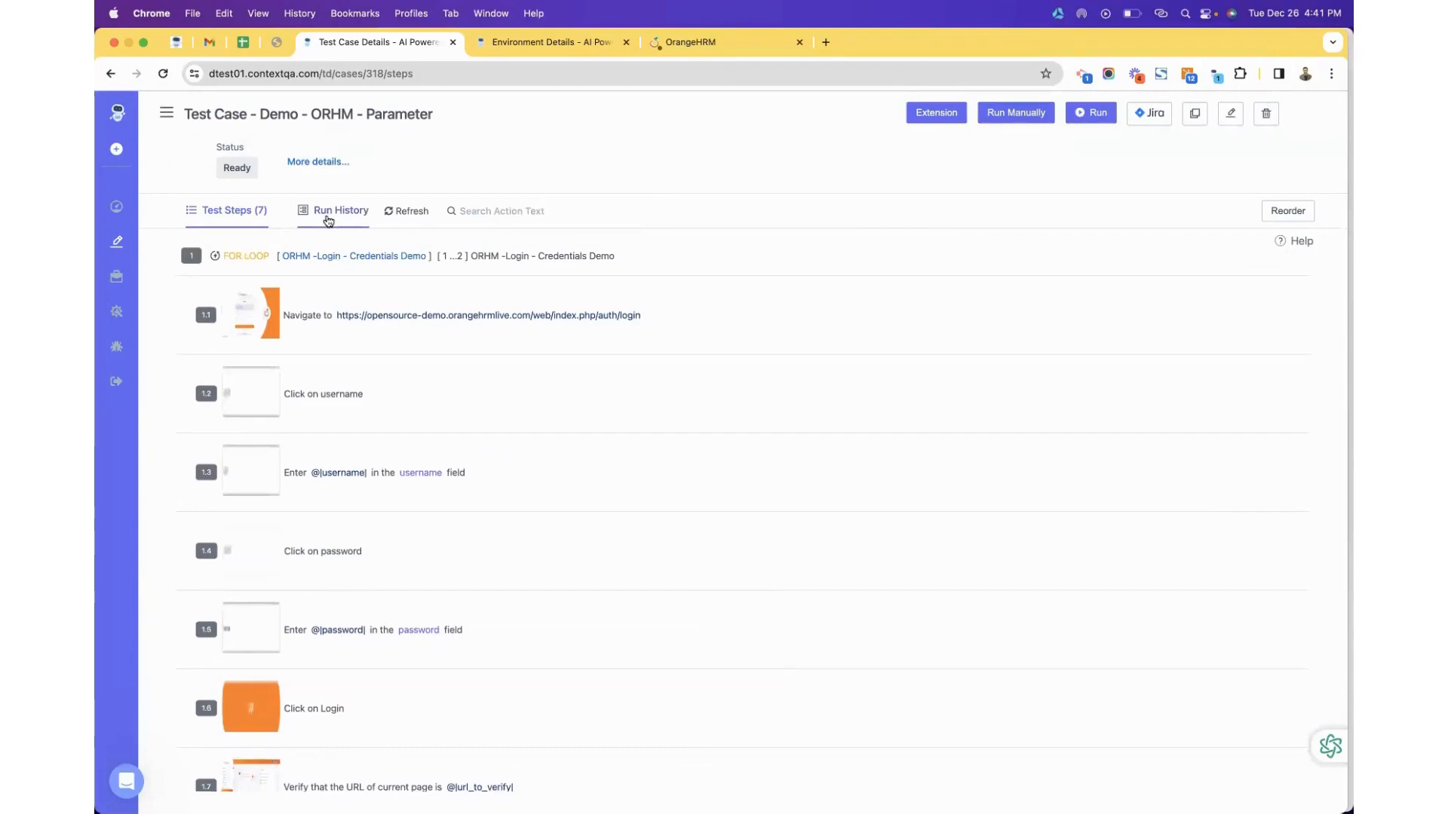
pyautogui.hotkey('ctrl', 'Right')
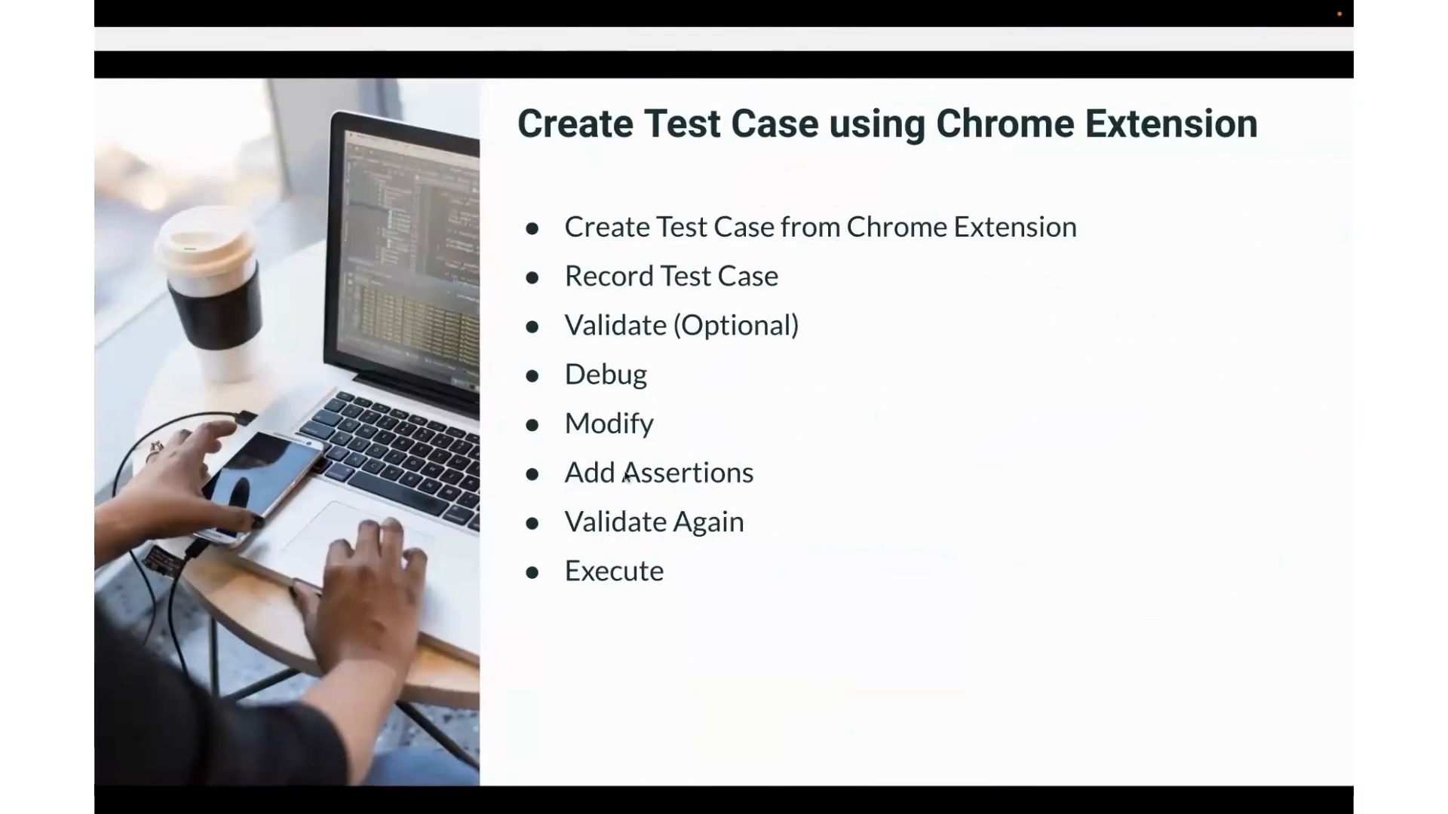
# Show the 'Execute Test Case using Web Portal' slide, then view the test case's Run History.
pyautogui.press('Right')
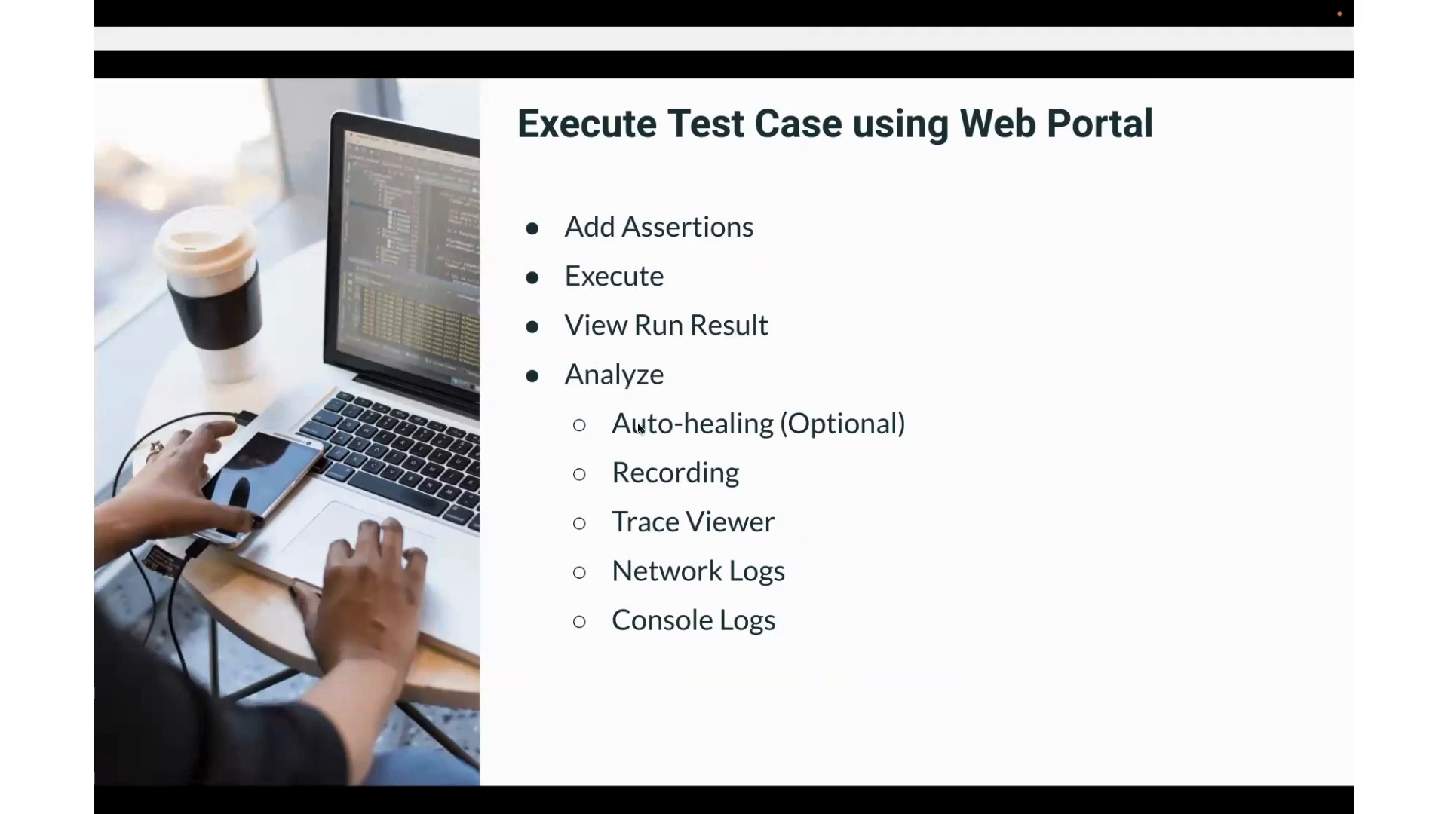
pyautogui.hotkey('ctrl', 'Left')
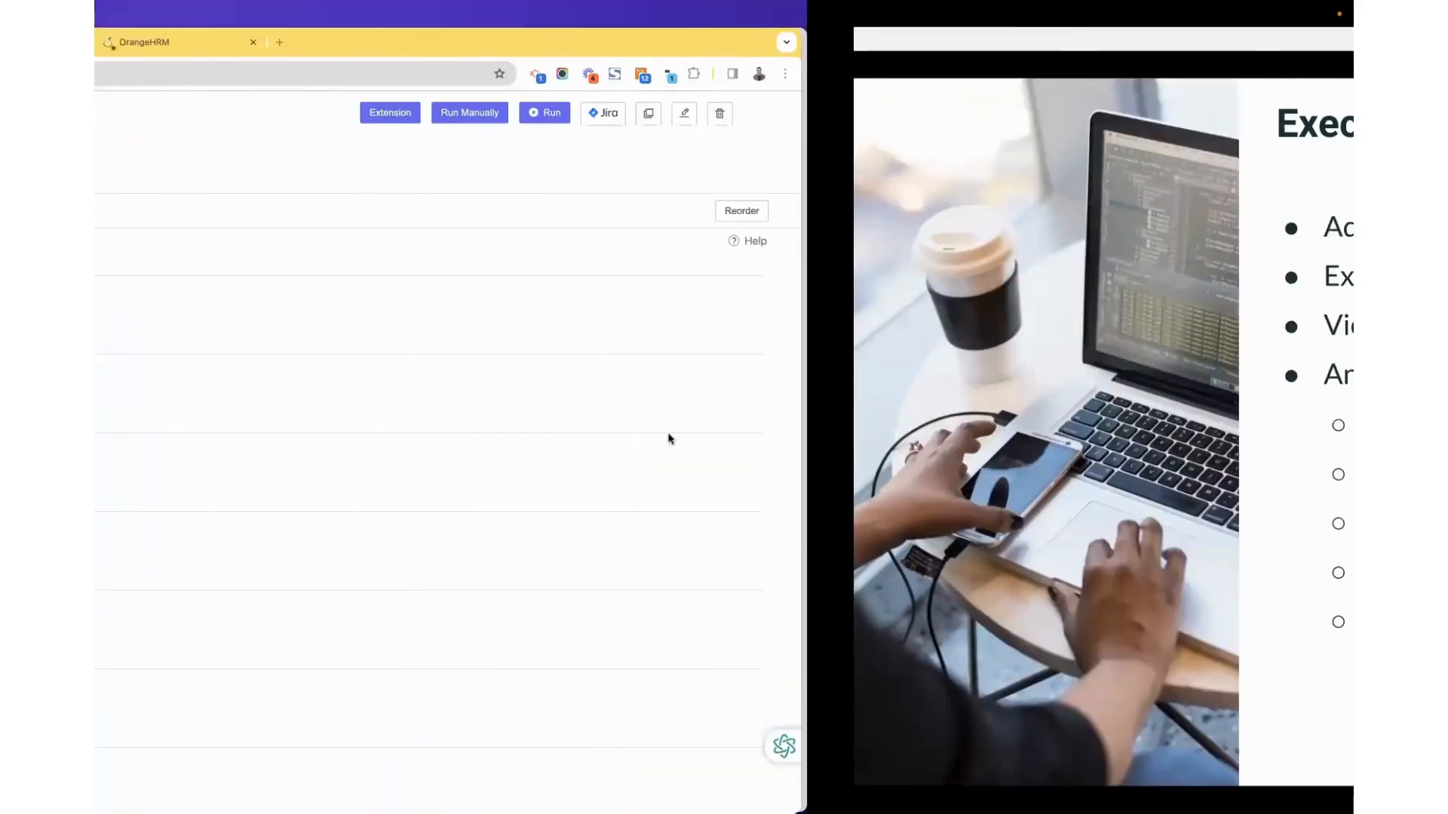
pyautogui.hotkey('ctrl', 'Right')
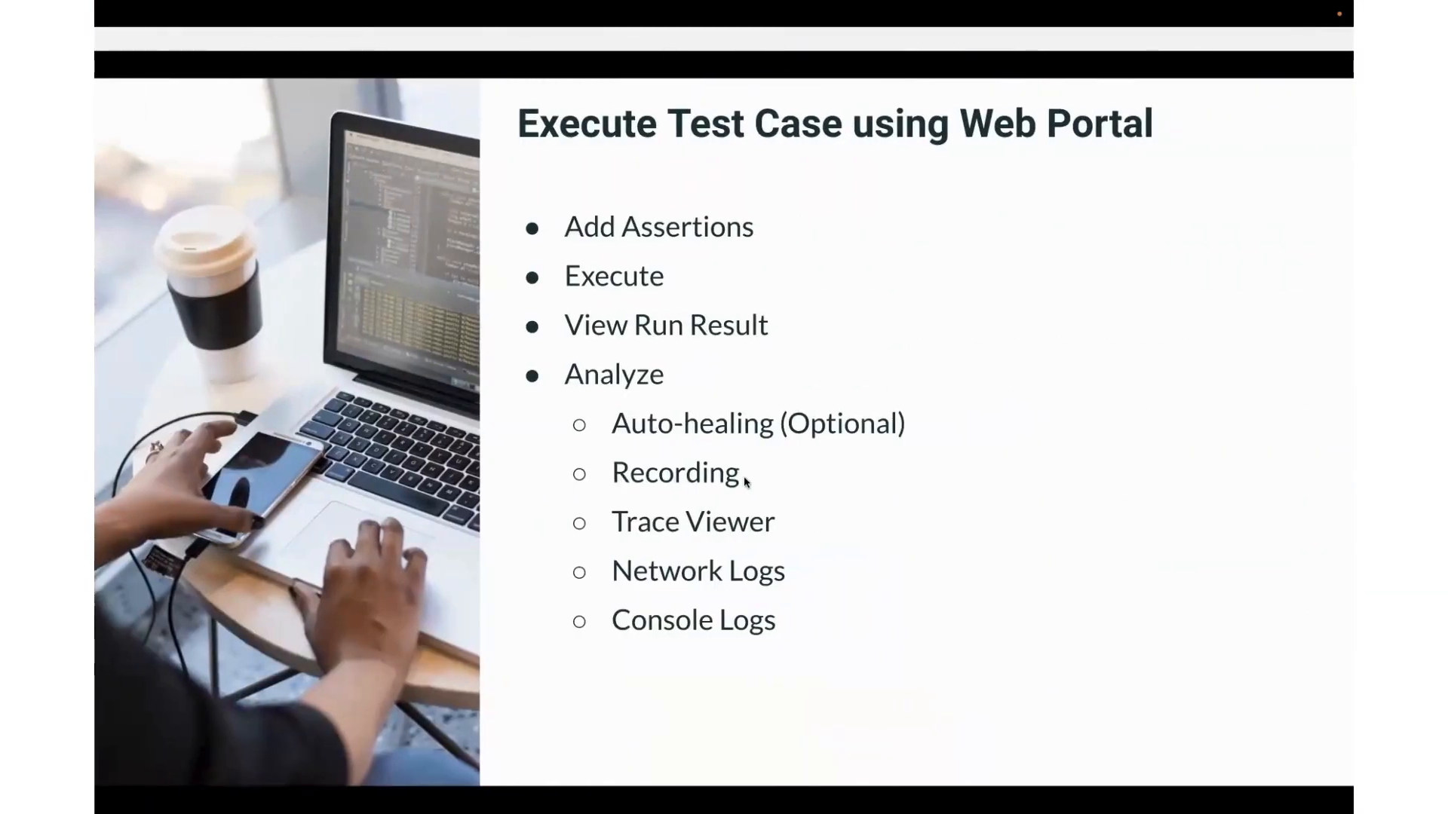
pyautogui.press('Left')
pyautogui.press('Right')
pyautogui.hotkey('ctrl', 'Left')
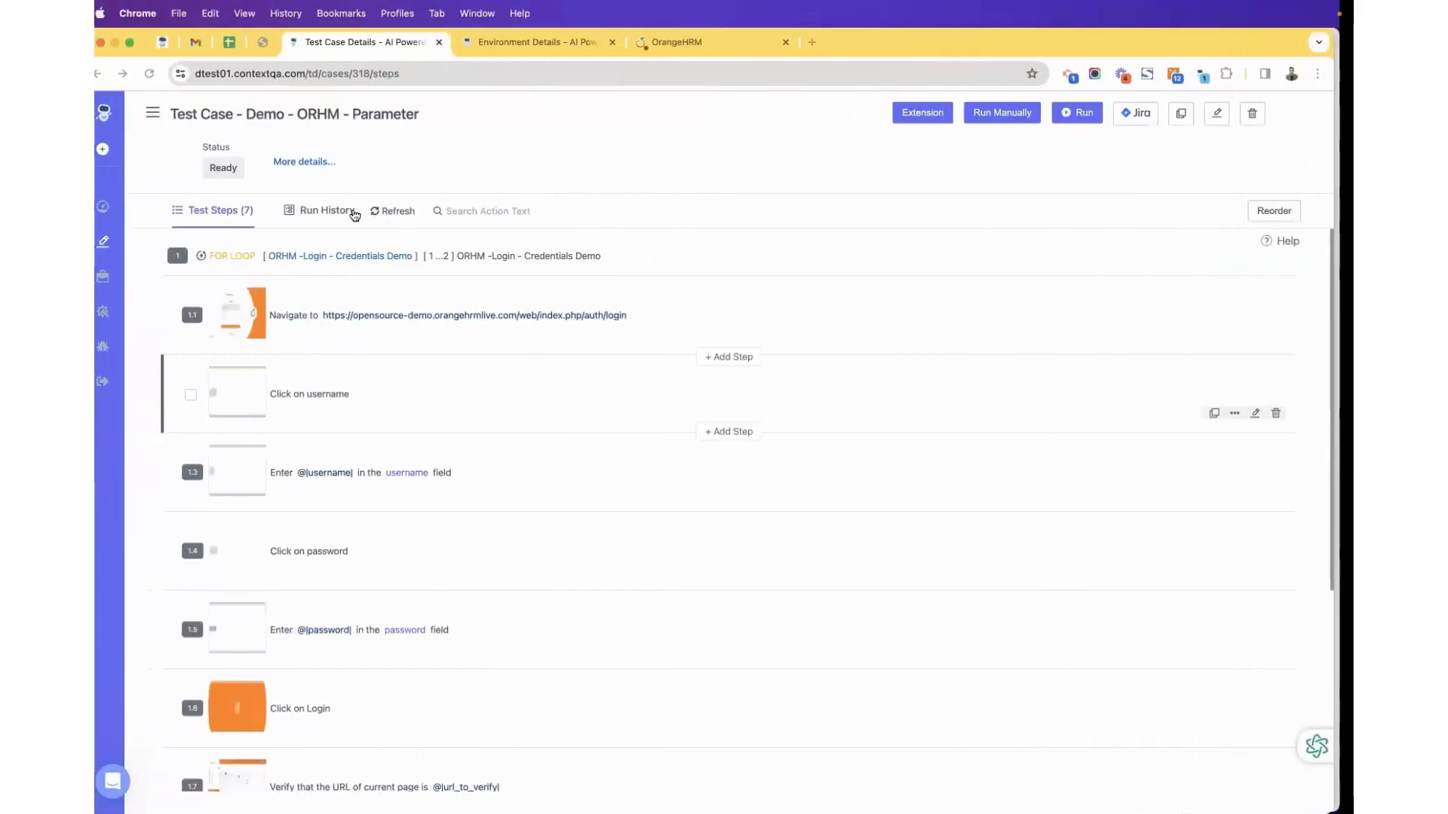
pyautogui.click(351, 215)
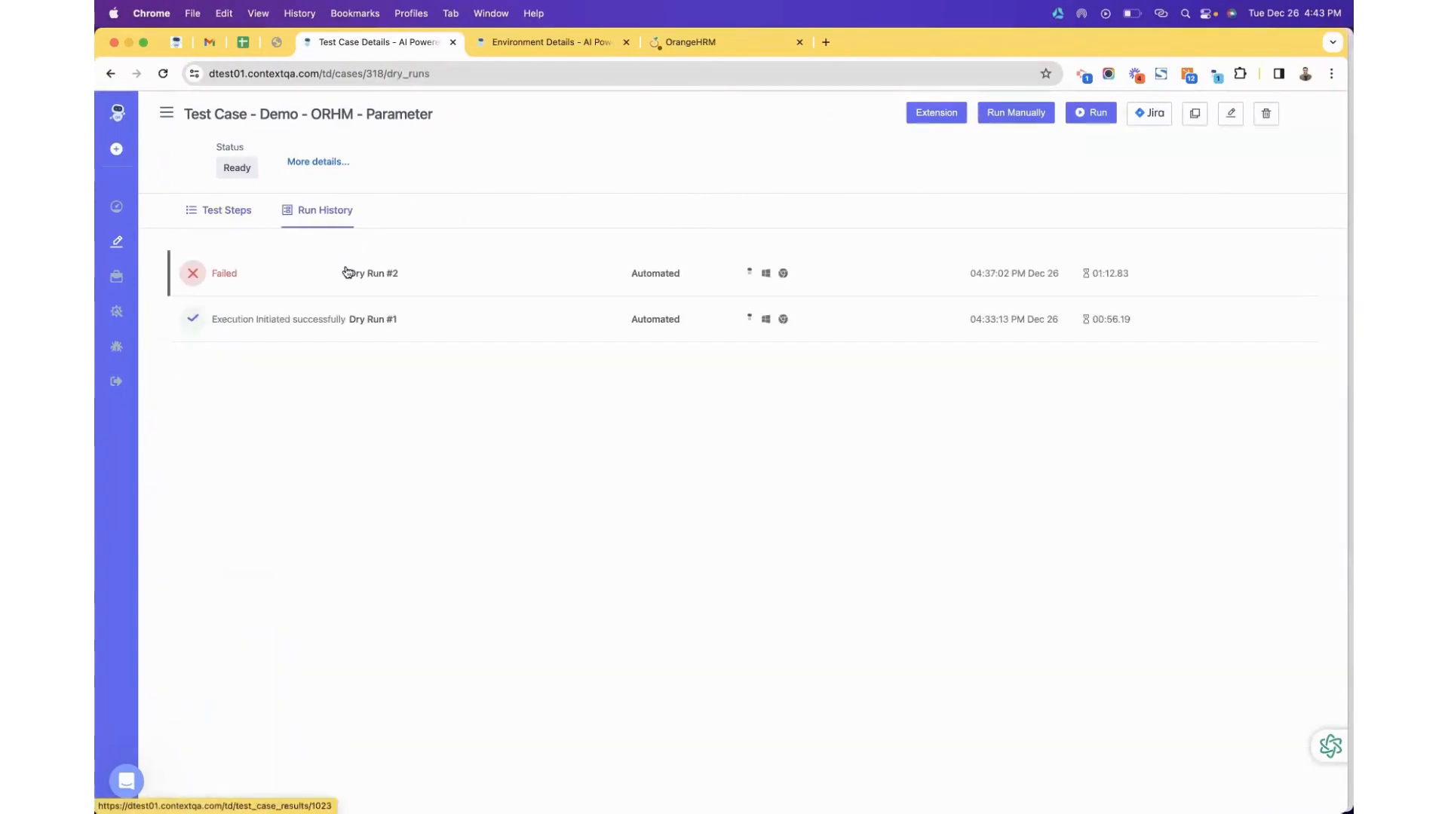
# Inspect the failed Dry Run #2 result, then navigate back to the Test Cases list.
pyautogui.click(346, 273)
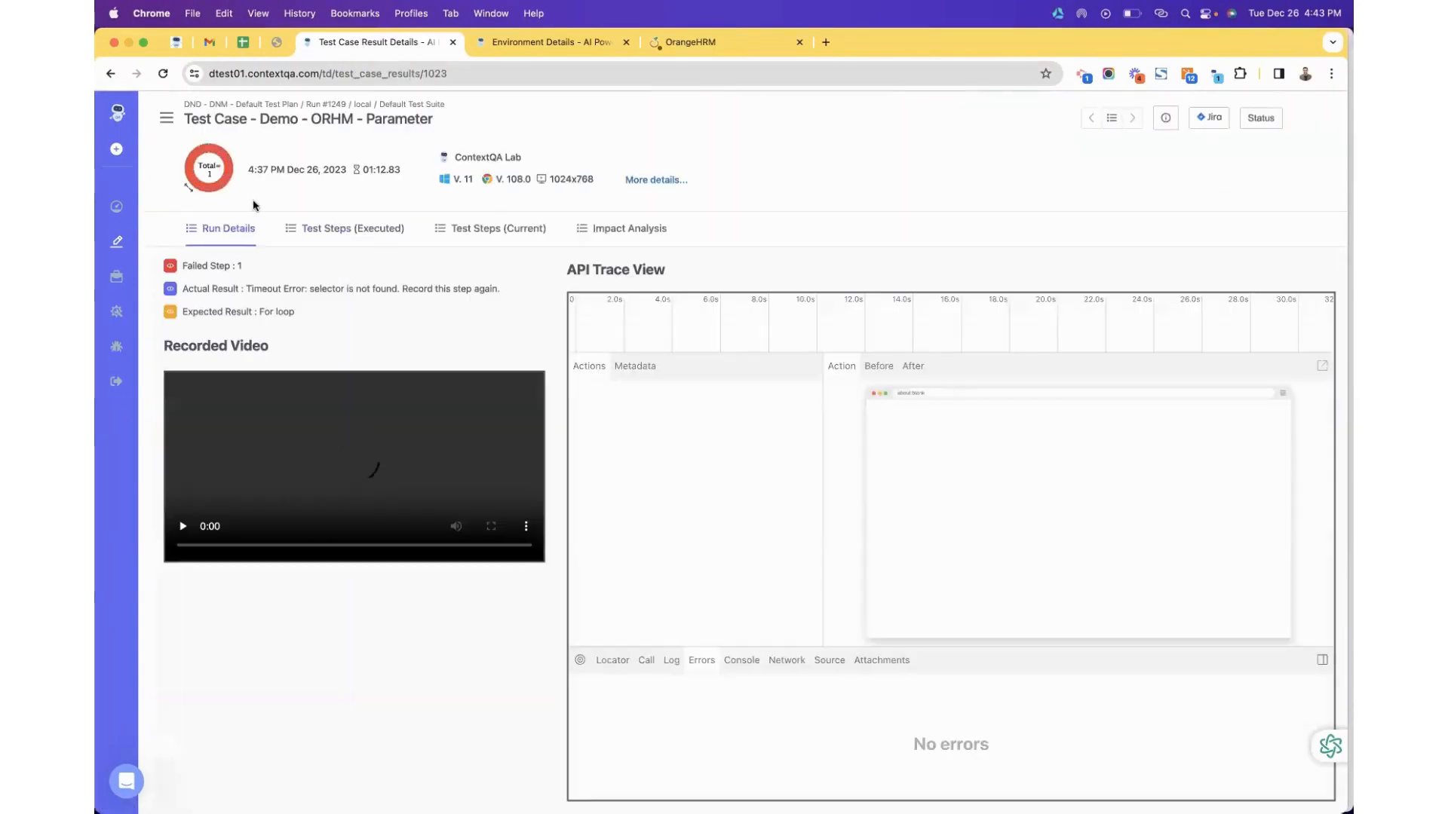
pyautogui.click(112, 74)
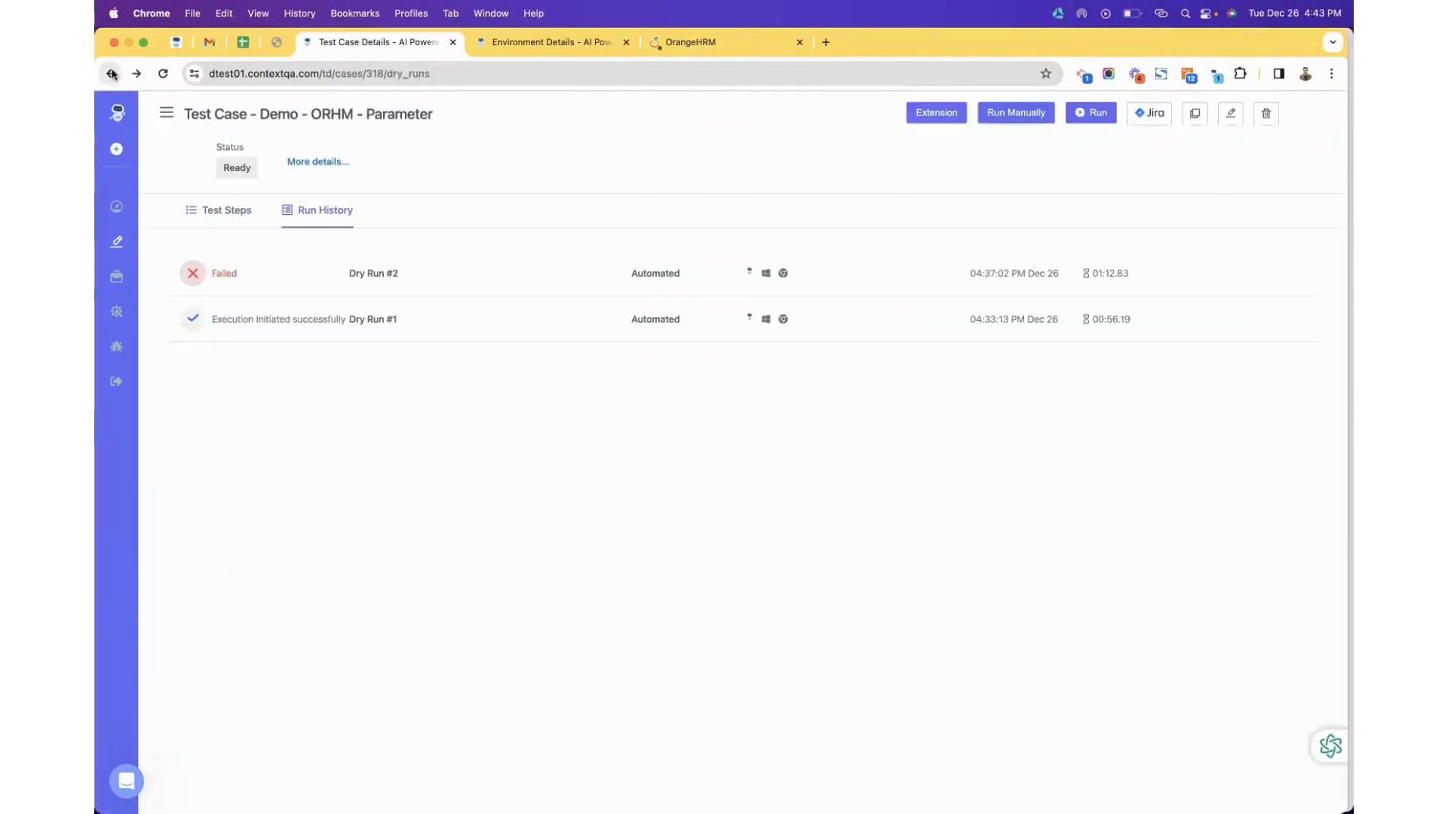
pyautogui.click(112, 73)
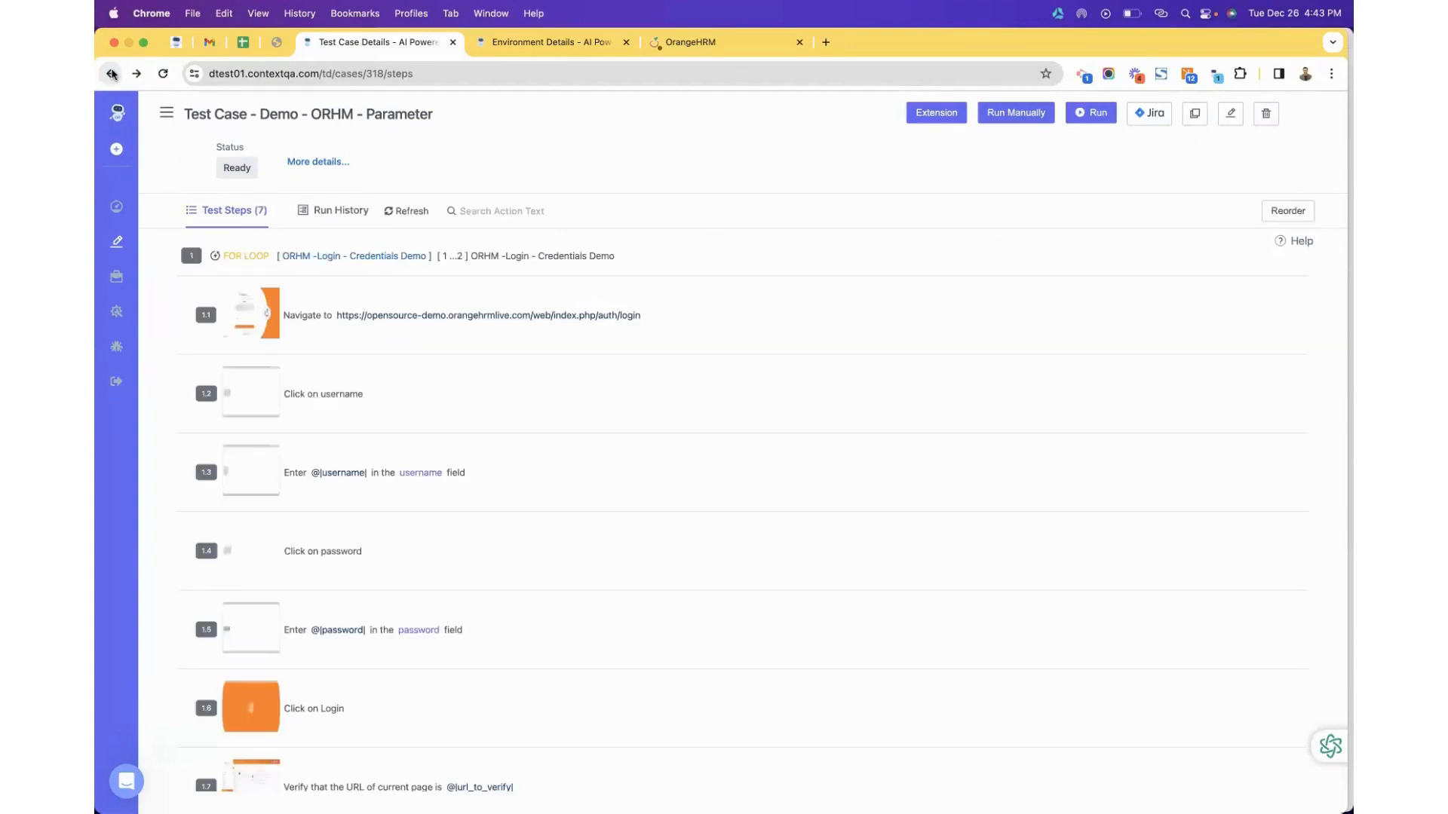
pyautogui.click(111, 74)
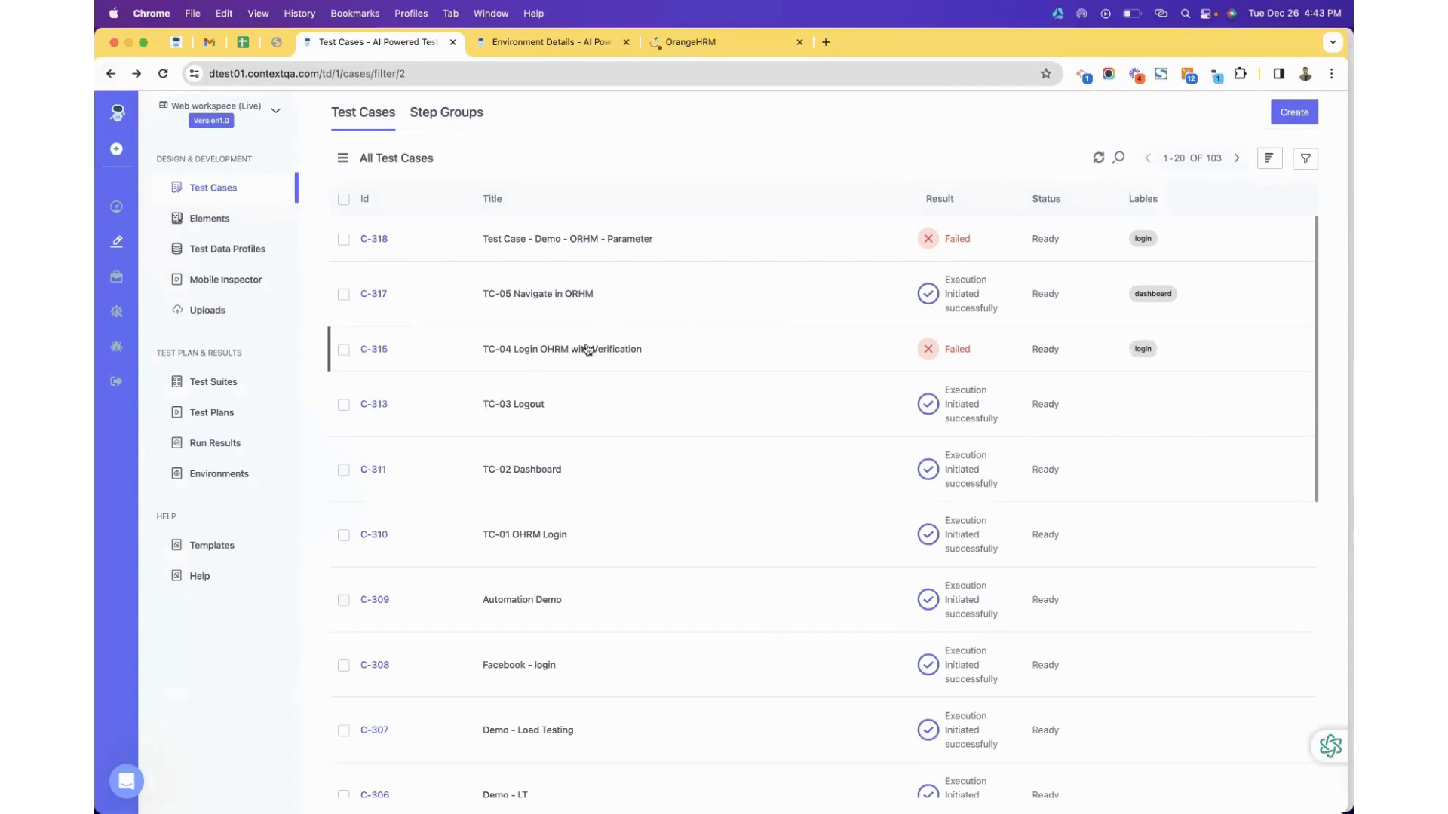
# Advance the slideshow to the AI Capability slide and return to the browser.
pyautogui.hotkey('ctrl', 'Right')
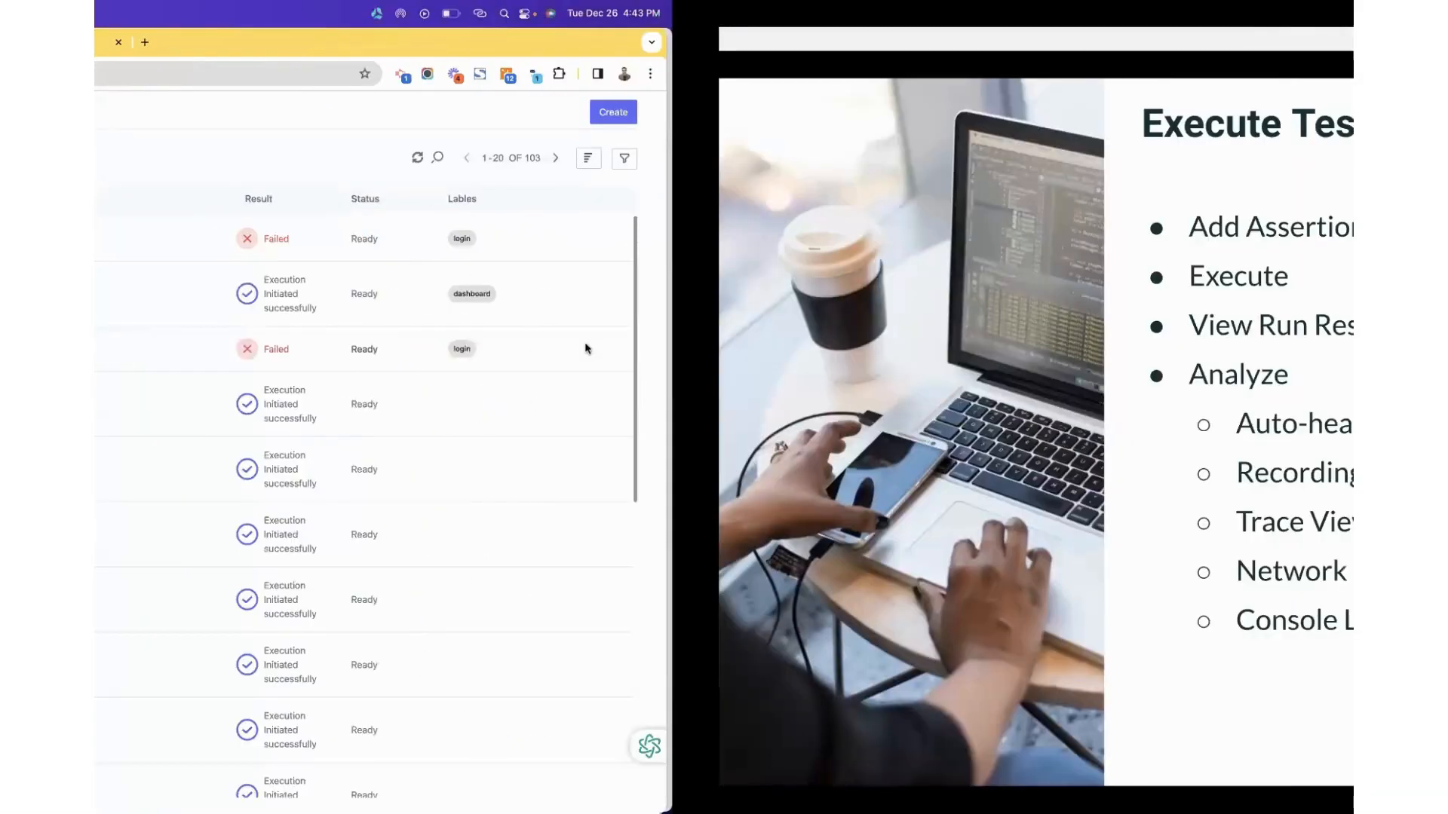
pyautogui.press('Right')
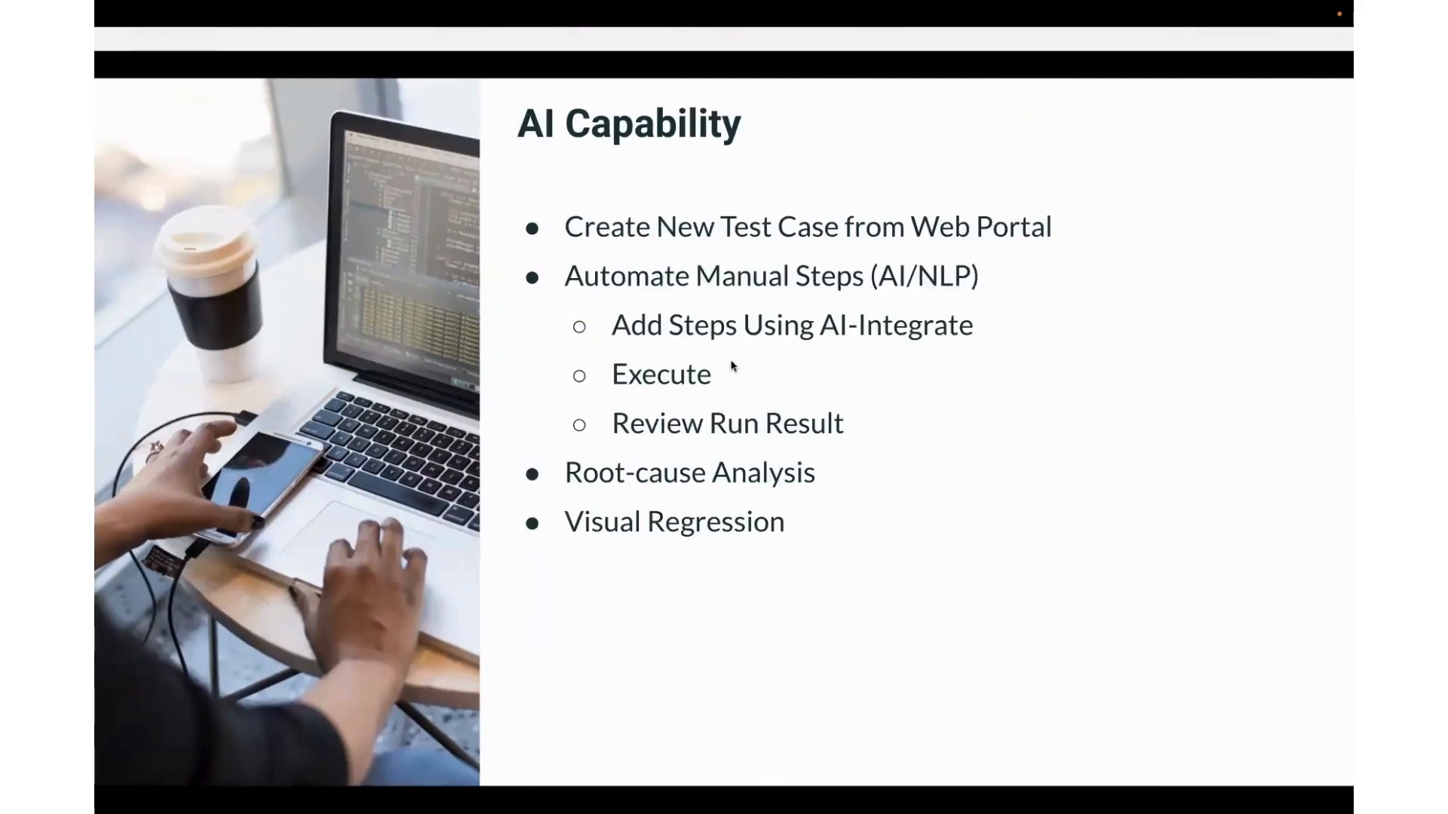
pyautogui.hotkey('ctrl', 'Left')
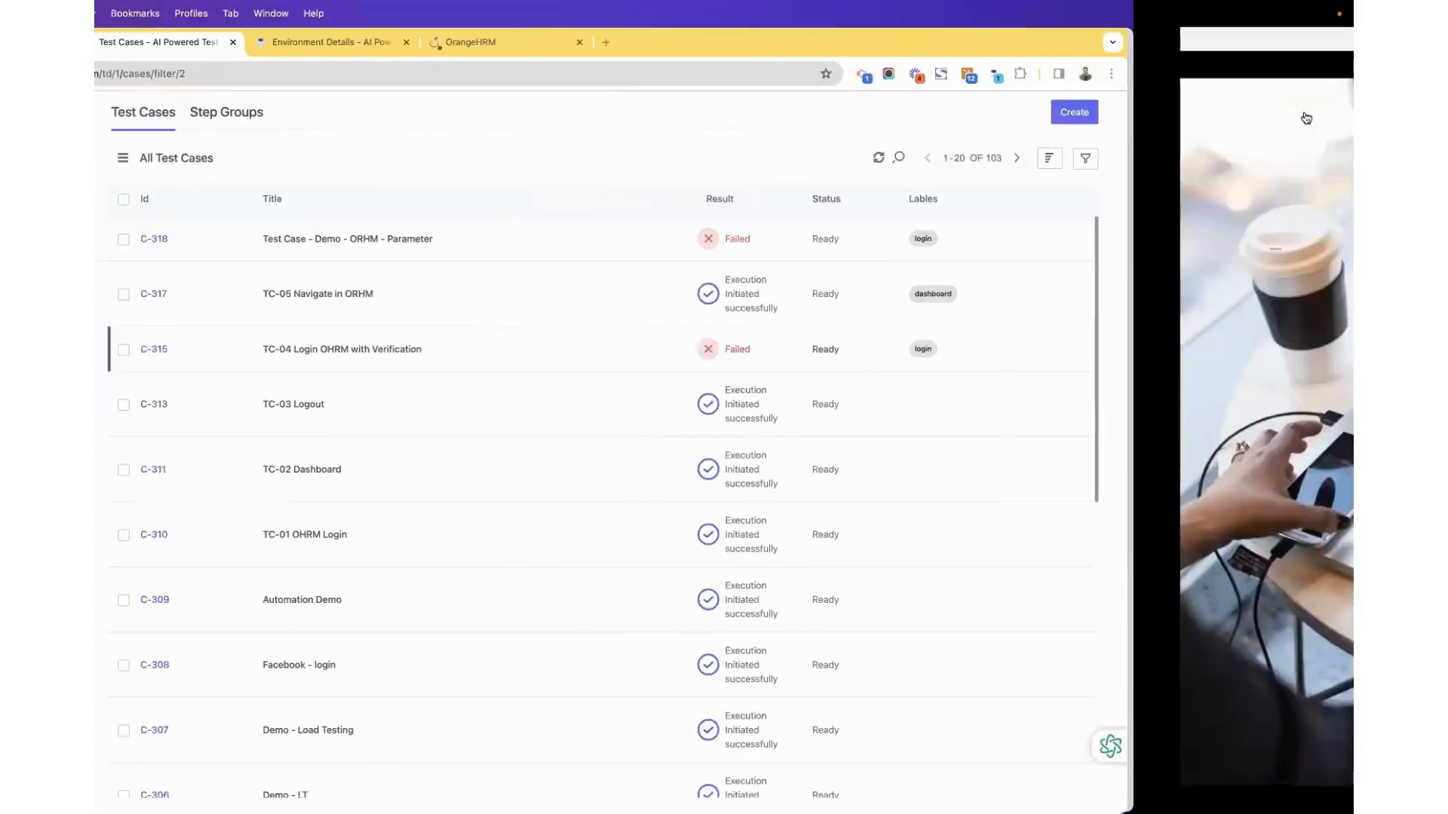
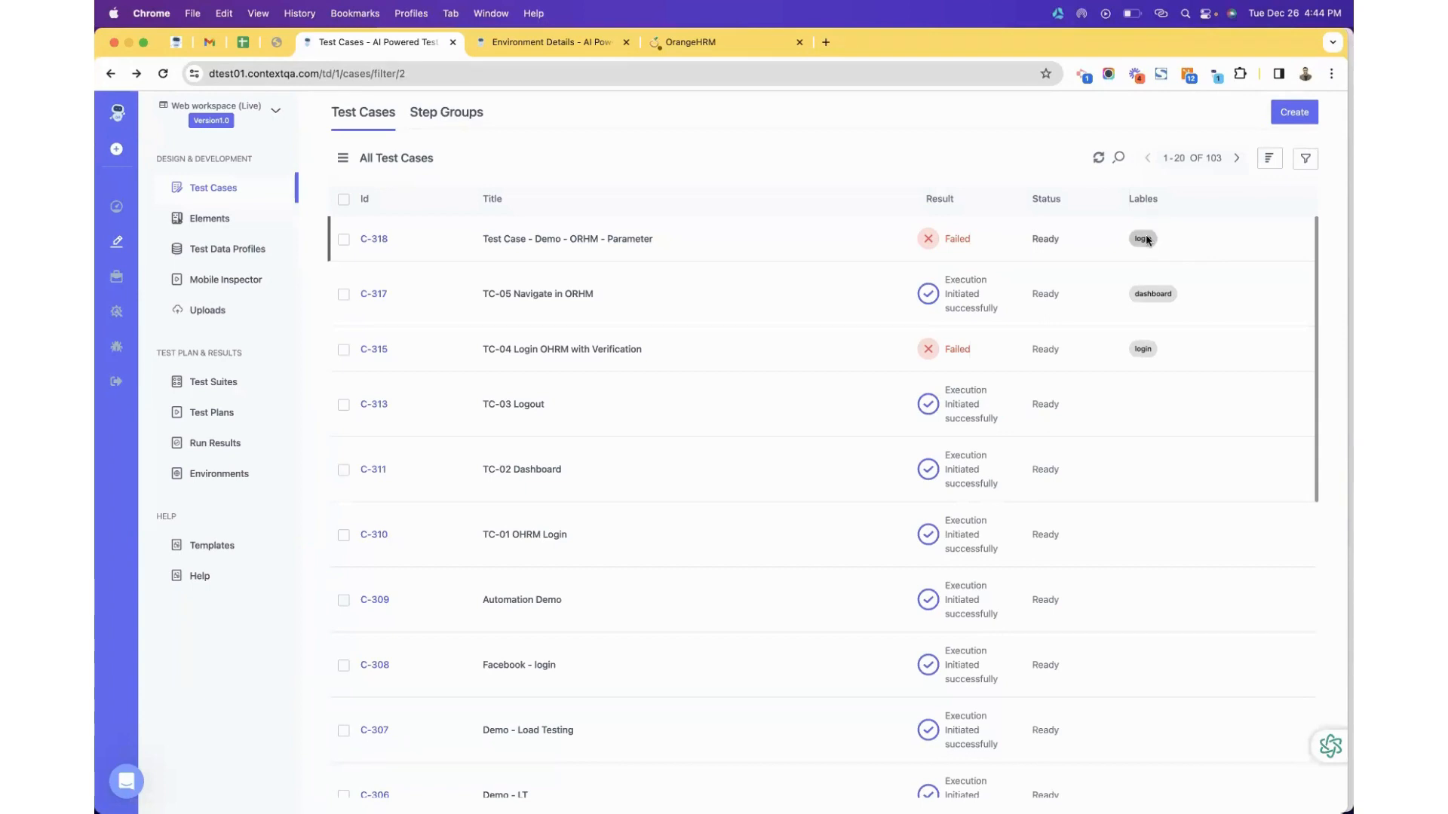
# Advance the presentation to the Test Suite slide and return to ContextQA.
pyautogui.hotkey('ctrl', 'Right')
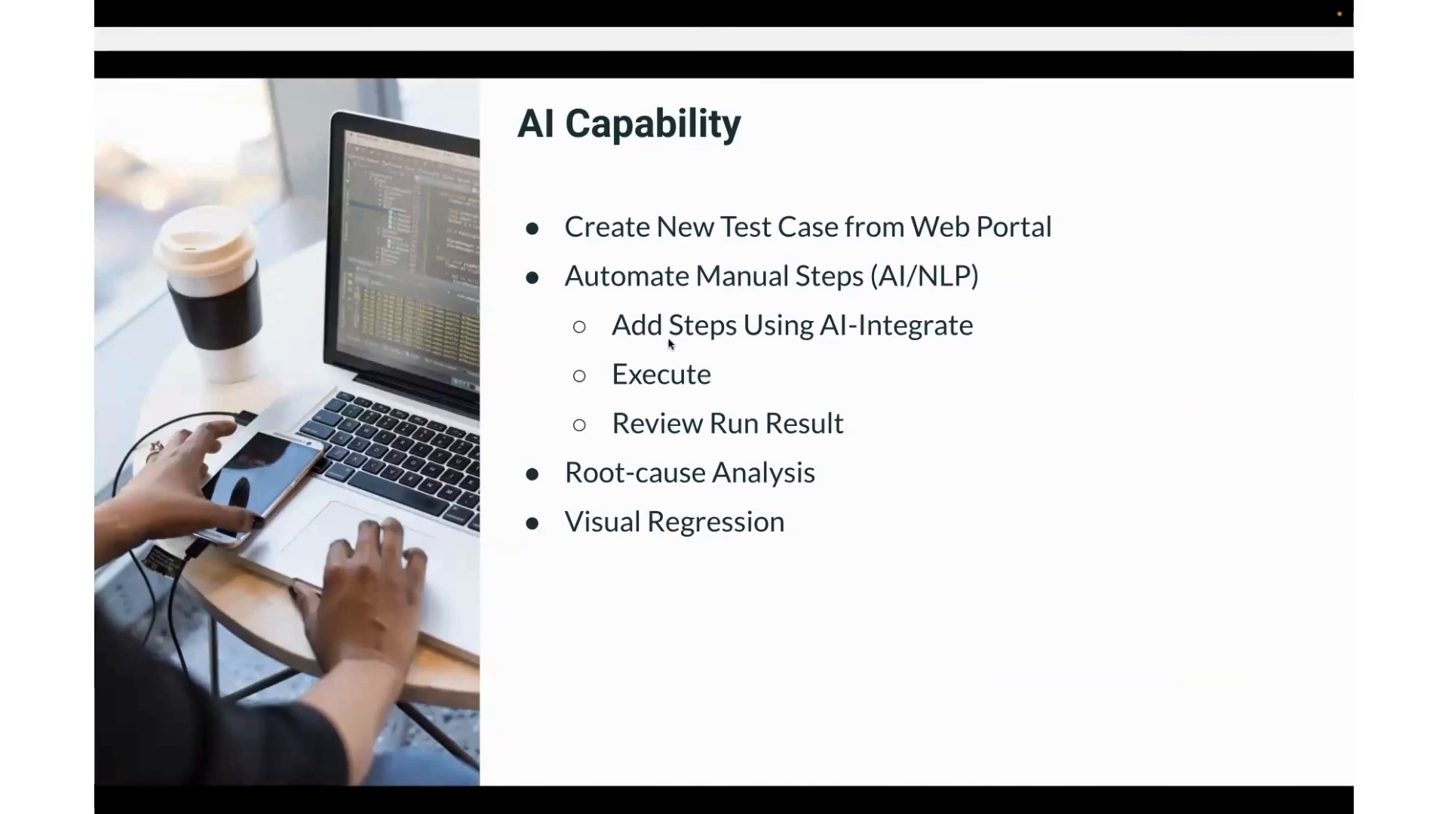
pyautogui.press('Right')
pyautogui.press('Right')
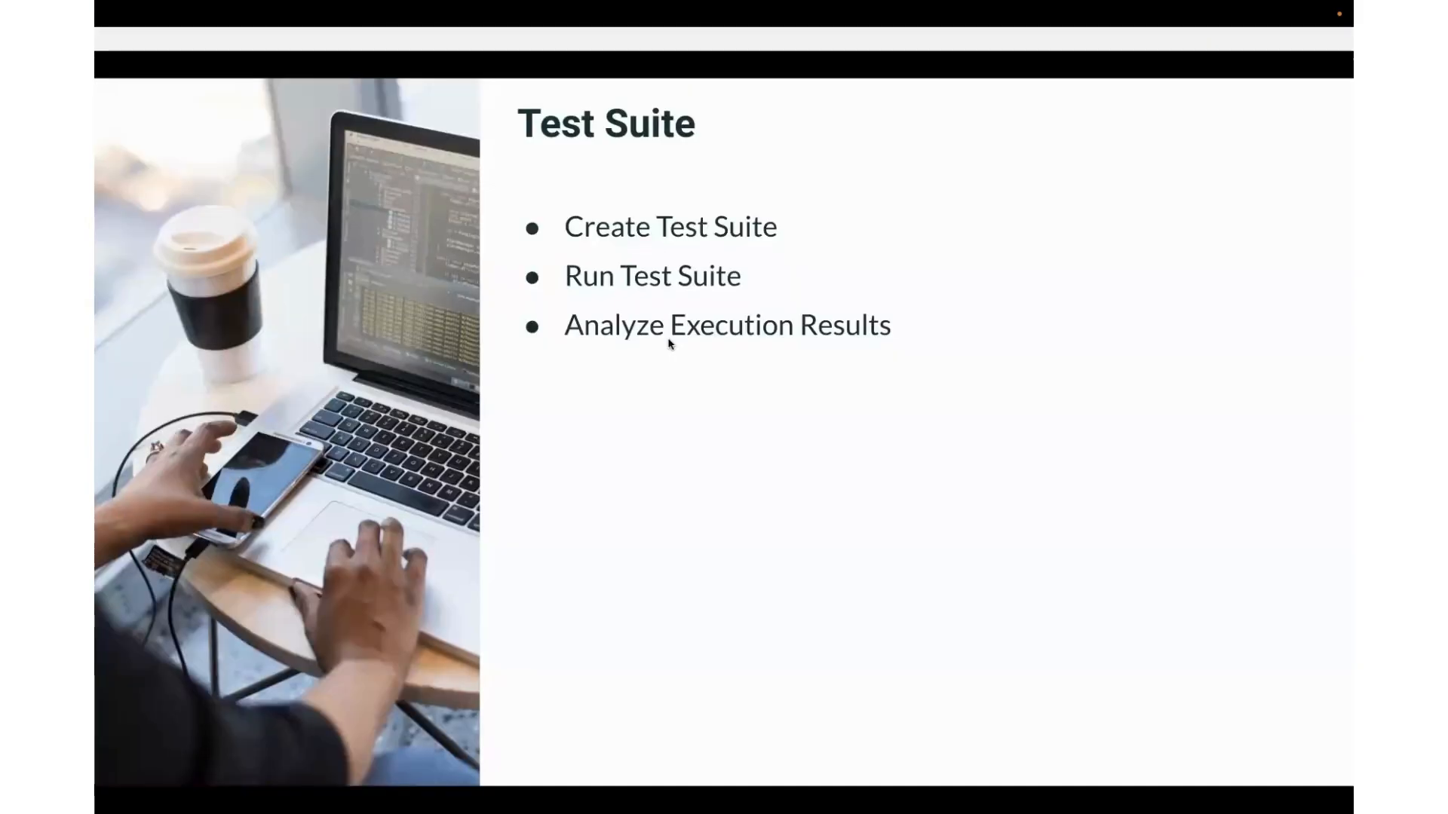
pyautogui.hotkey('ctrl', 'Left')
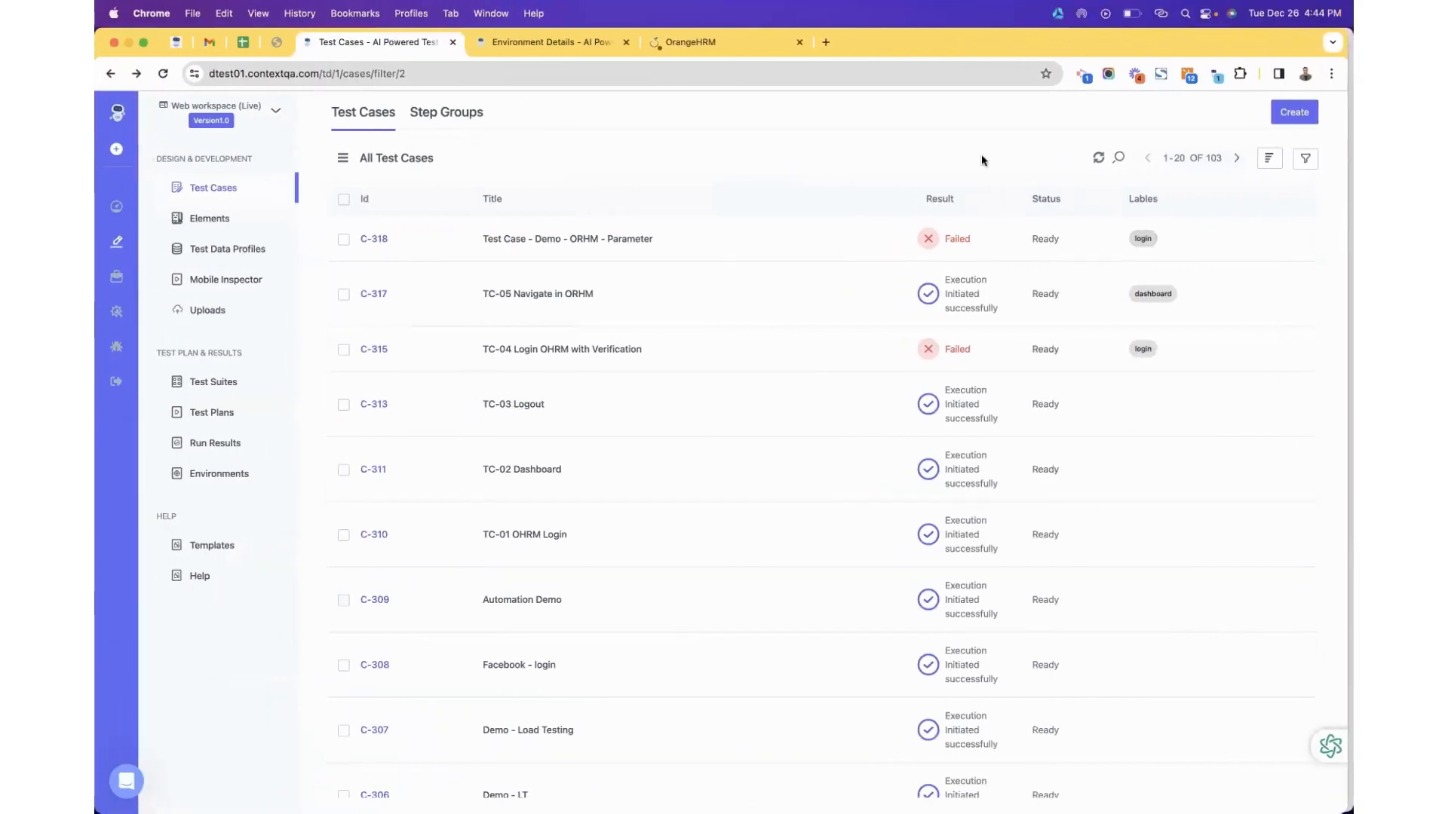
# Start a new test suite from the Test Suites list and begin naming it 'Smoke - Polyxer'.
pyautogui.click(226, 381)
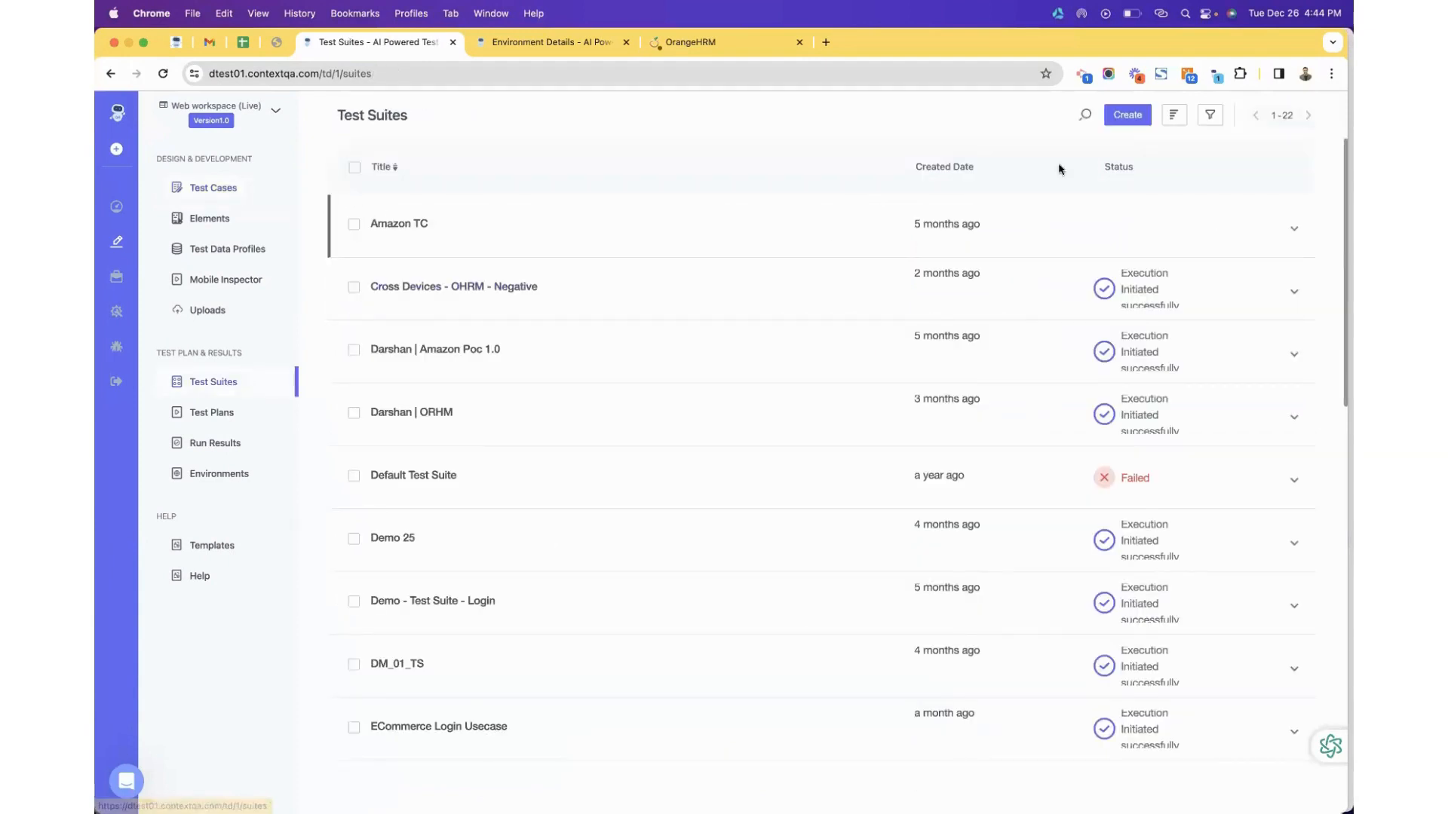
pyautogui.click(1127, 115)
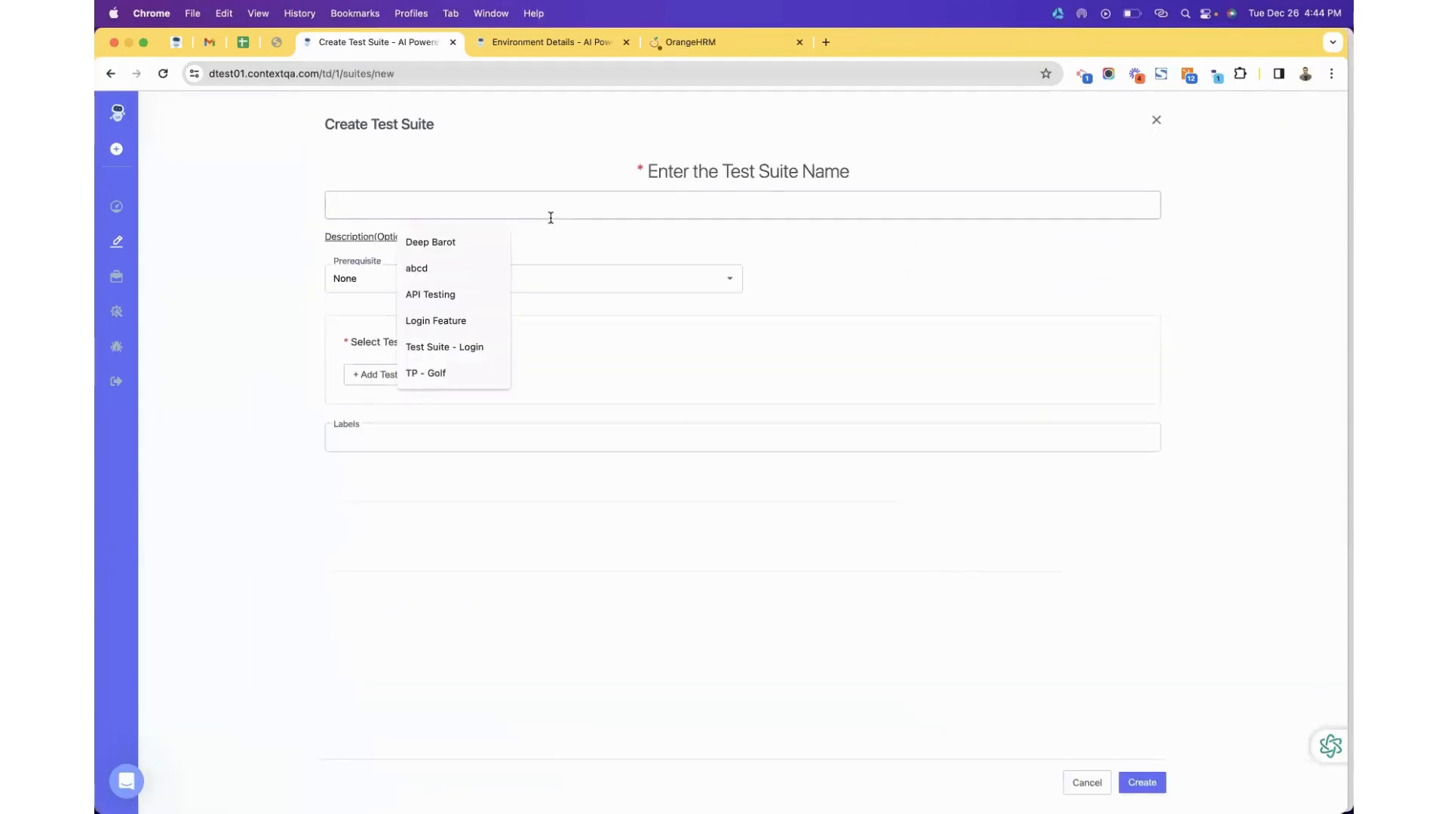
pyautogui.write('smoke')
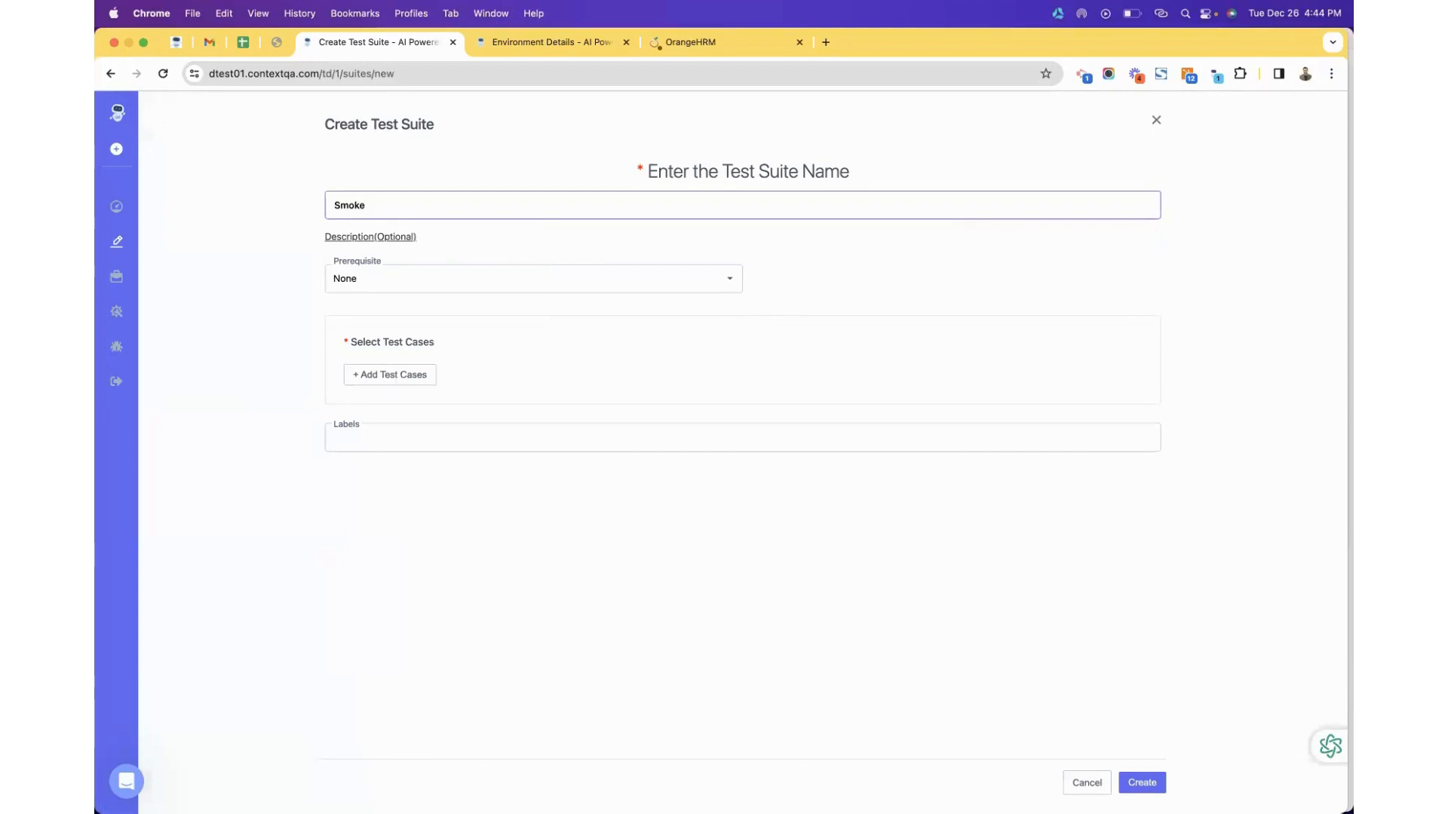
pyautogui.write(' - Polyxer')
# Add test cases TC-01 OHRM Login, TC-02 Dashboard and TC-03 Logout to the suite.
pyautogui.click(401, 380)
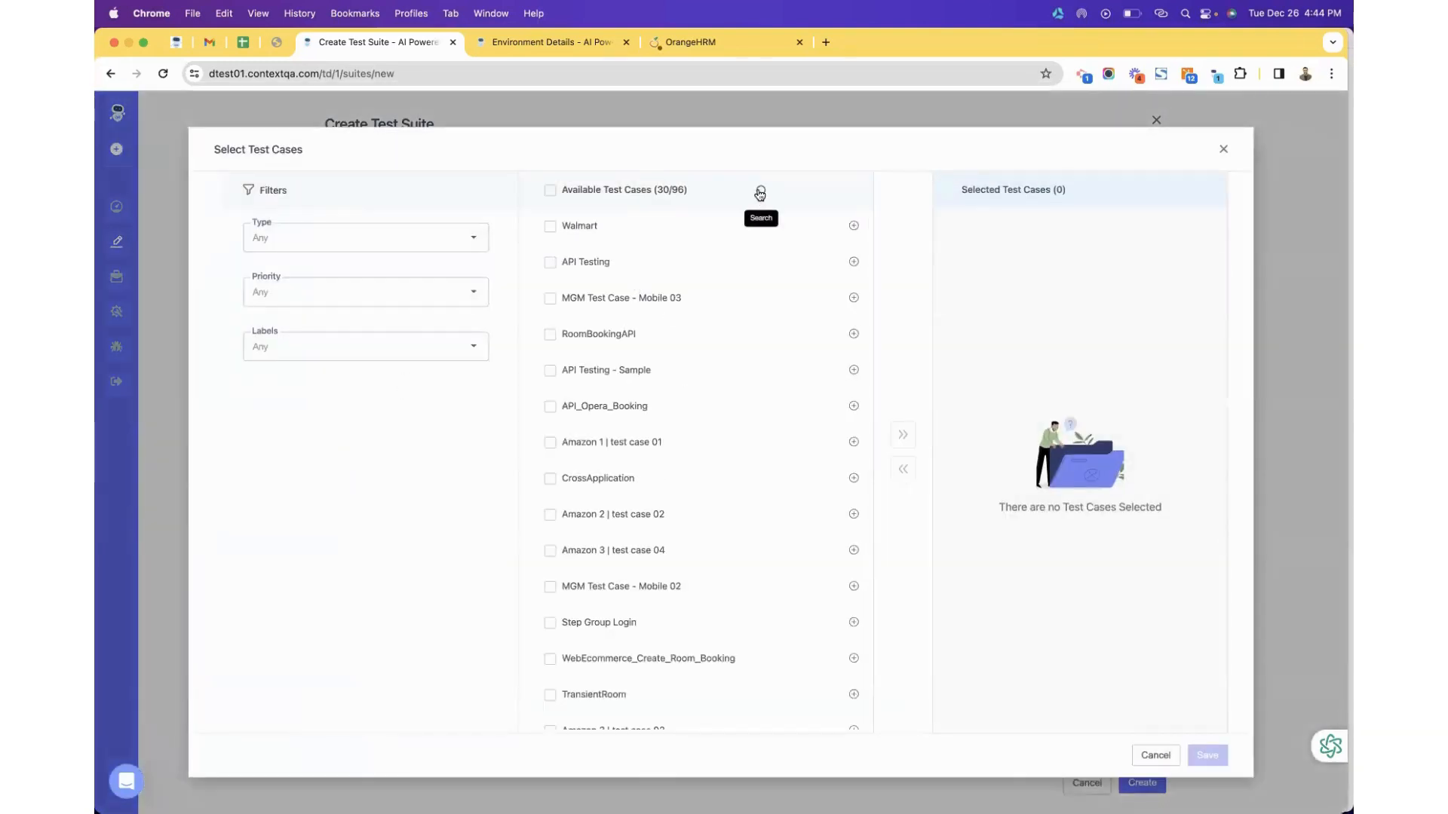
pyautogui.click(759, 190)
pyautogui.write('TC')
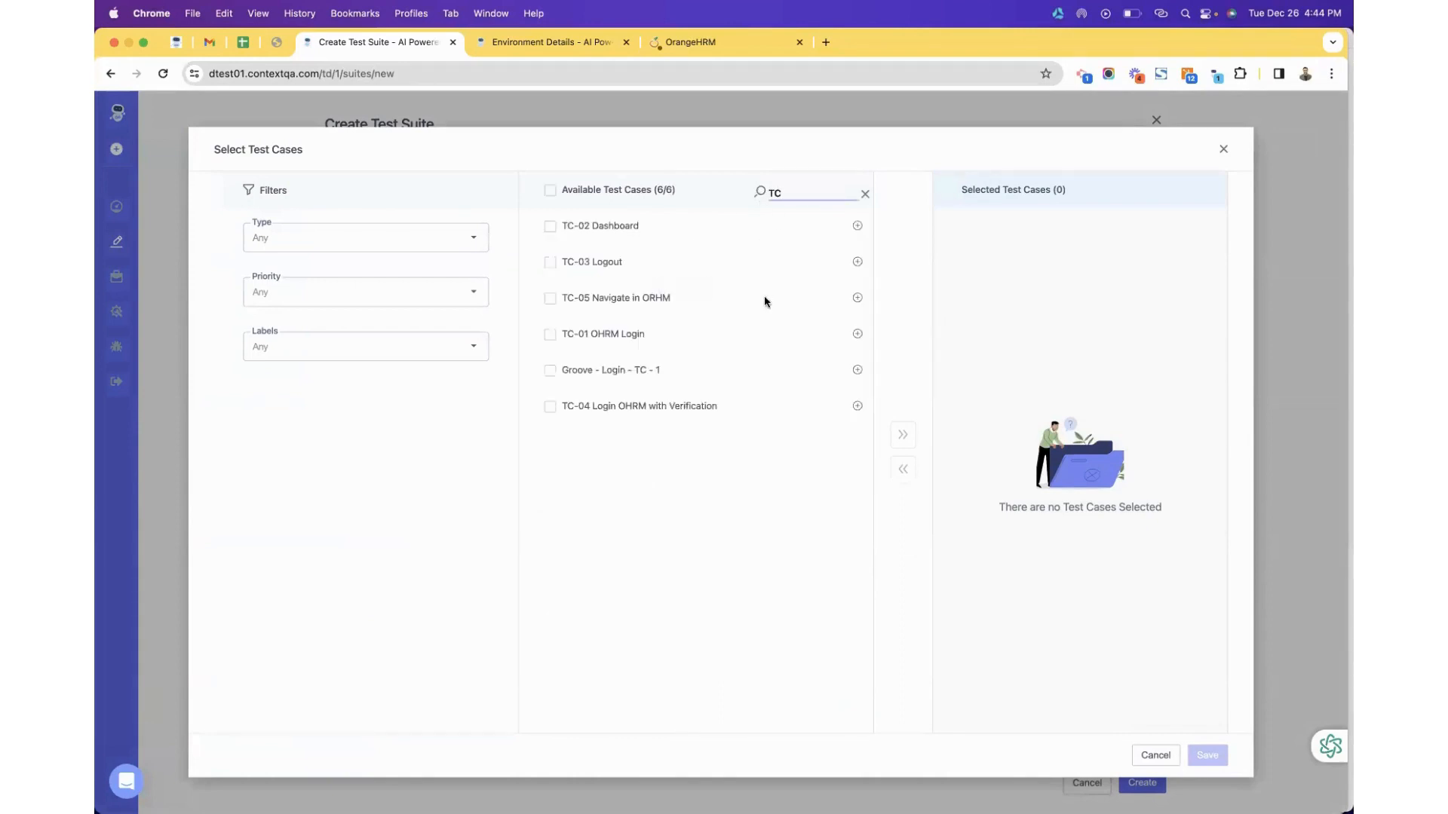
pyautogui.click(857, 334)
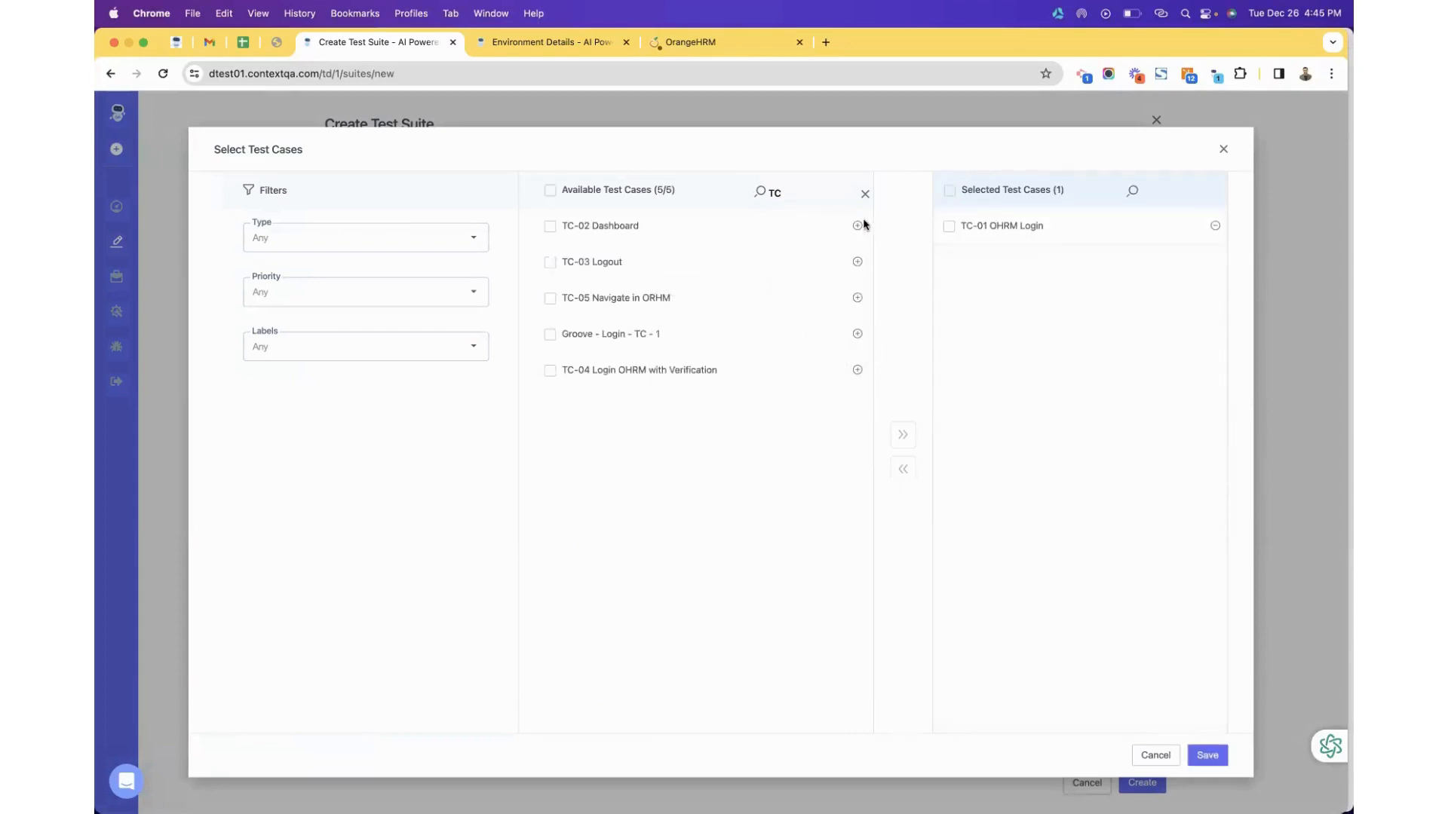
pyautogui.click(858, 225)
pyautogui.click(857, 226)
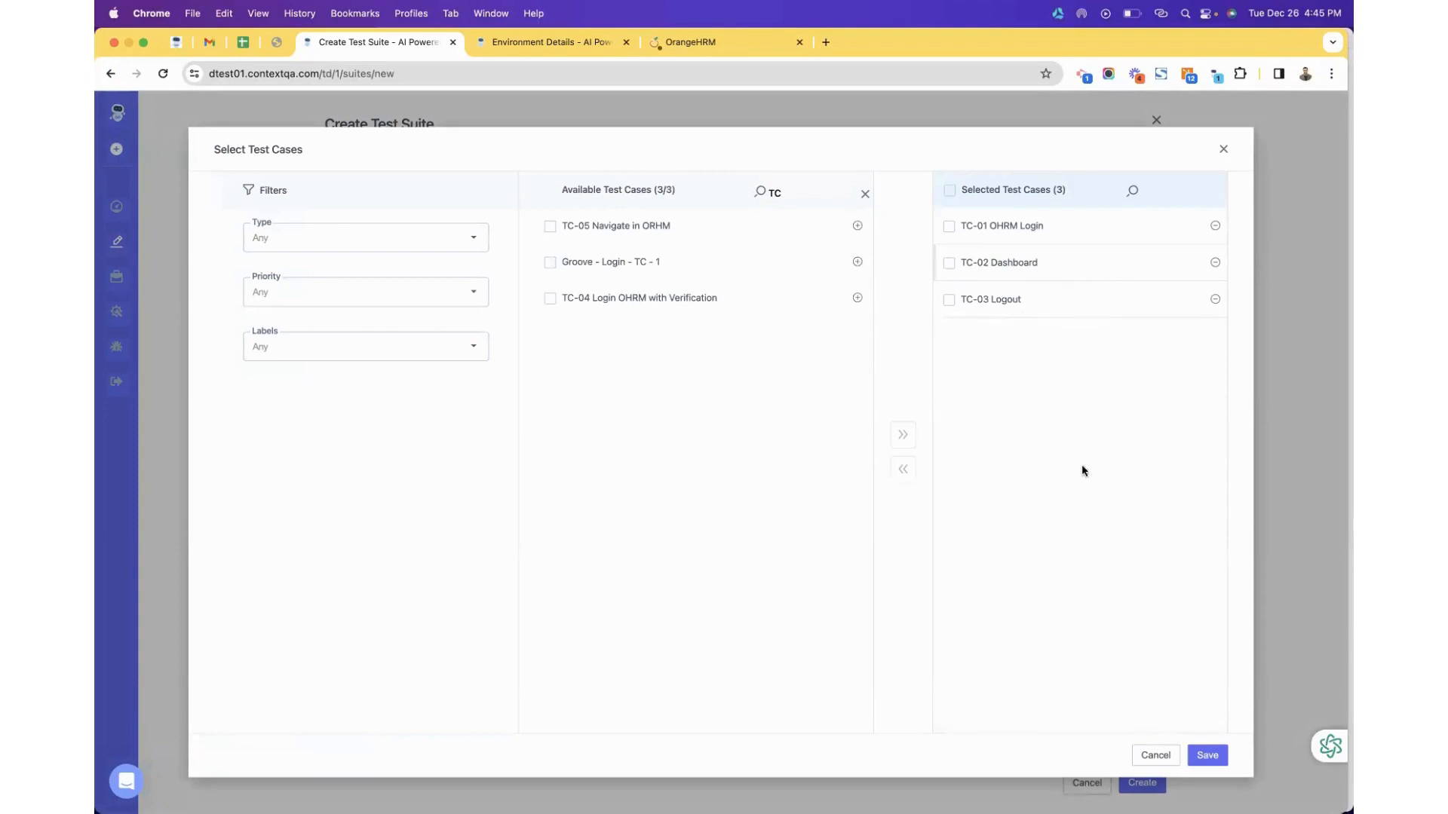
pyautogui.click(1205, 755)
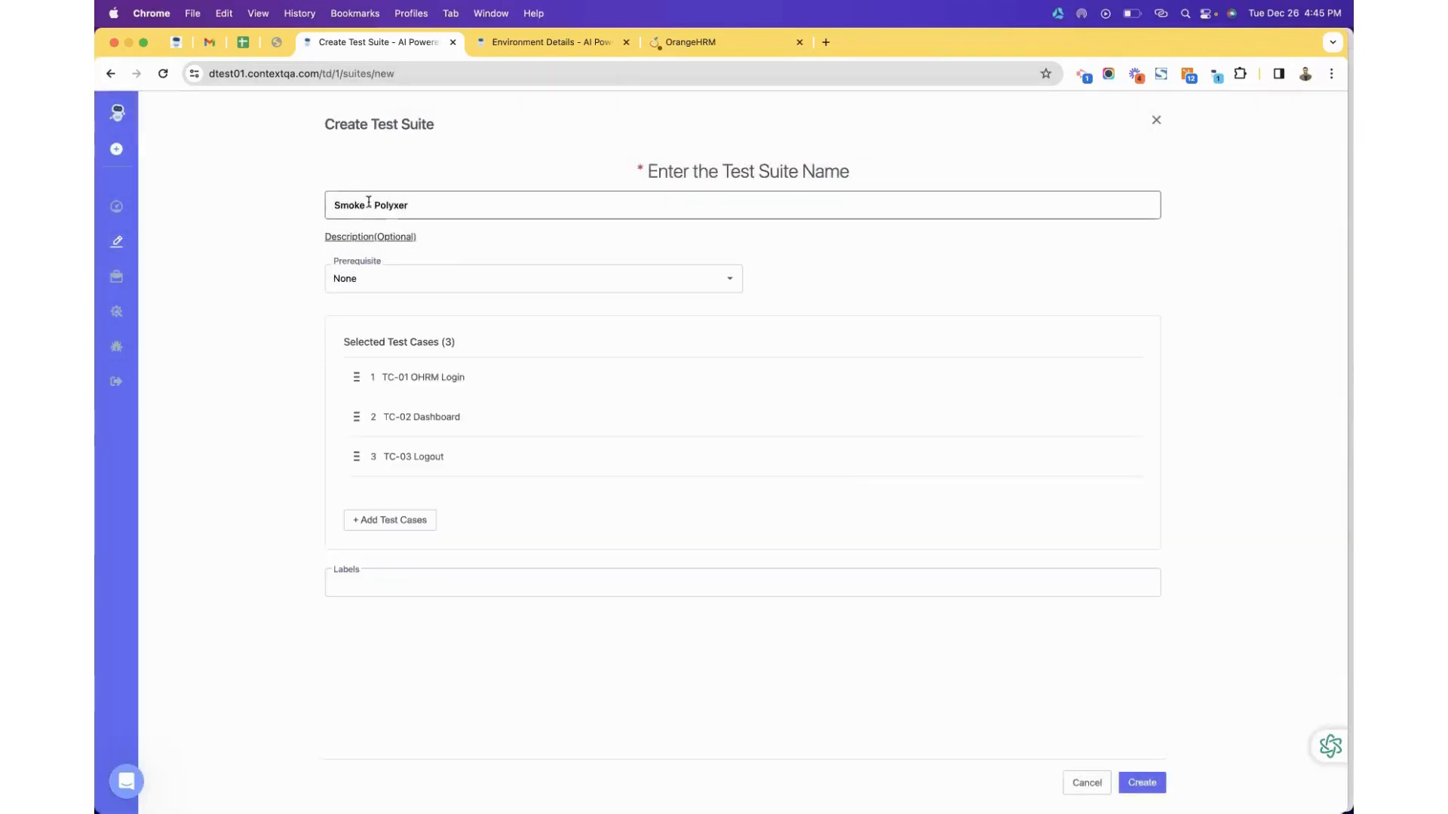
# Rename the suite to 'Smoke Test - Polyxer', label it smoke instead of amazon, and create it.
pyautogui.write('Test')
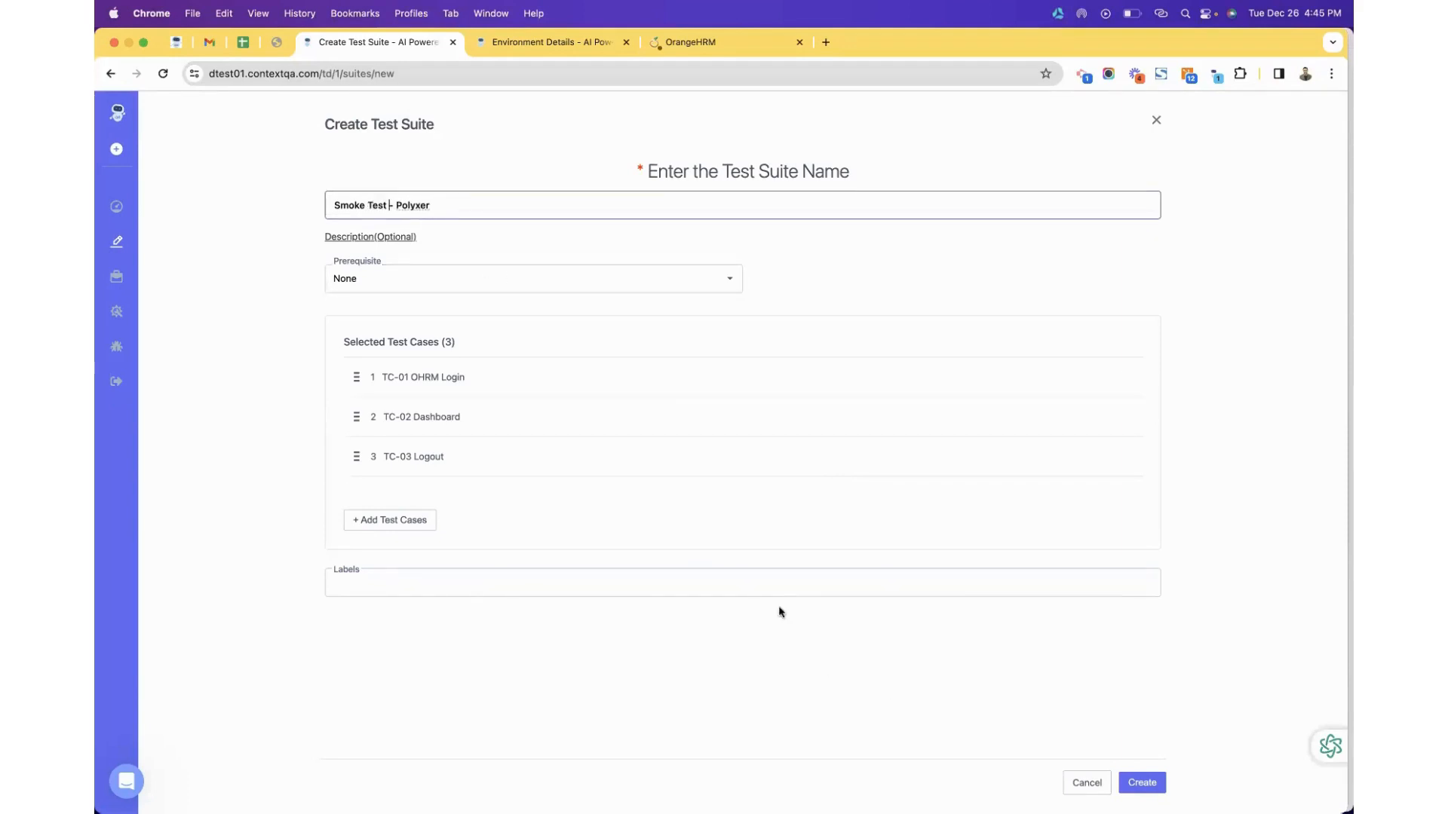
pyautogui.click(767, 585)
pyautogui.write('smoke')
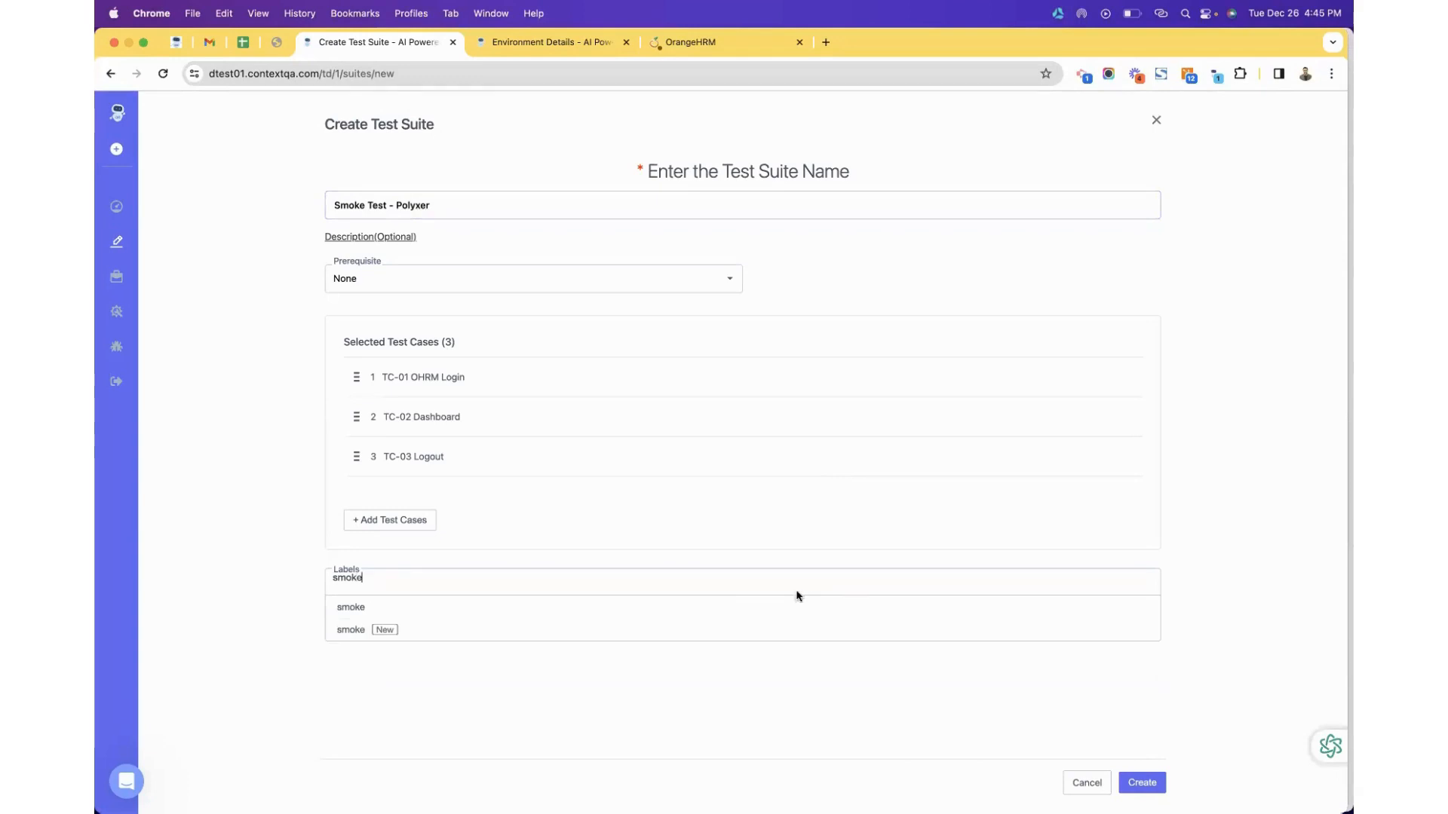
pyautogui.click(672, 604)
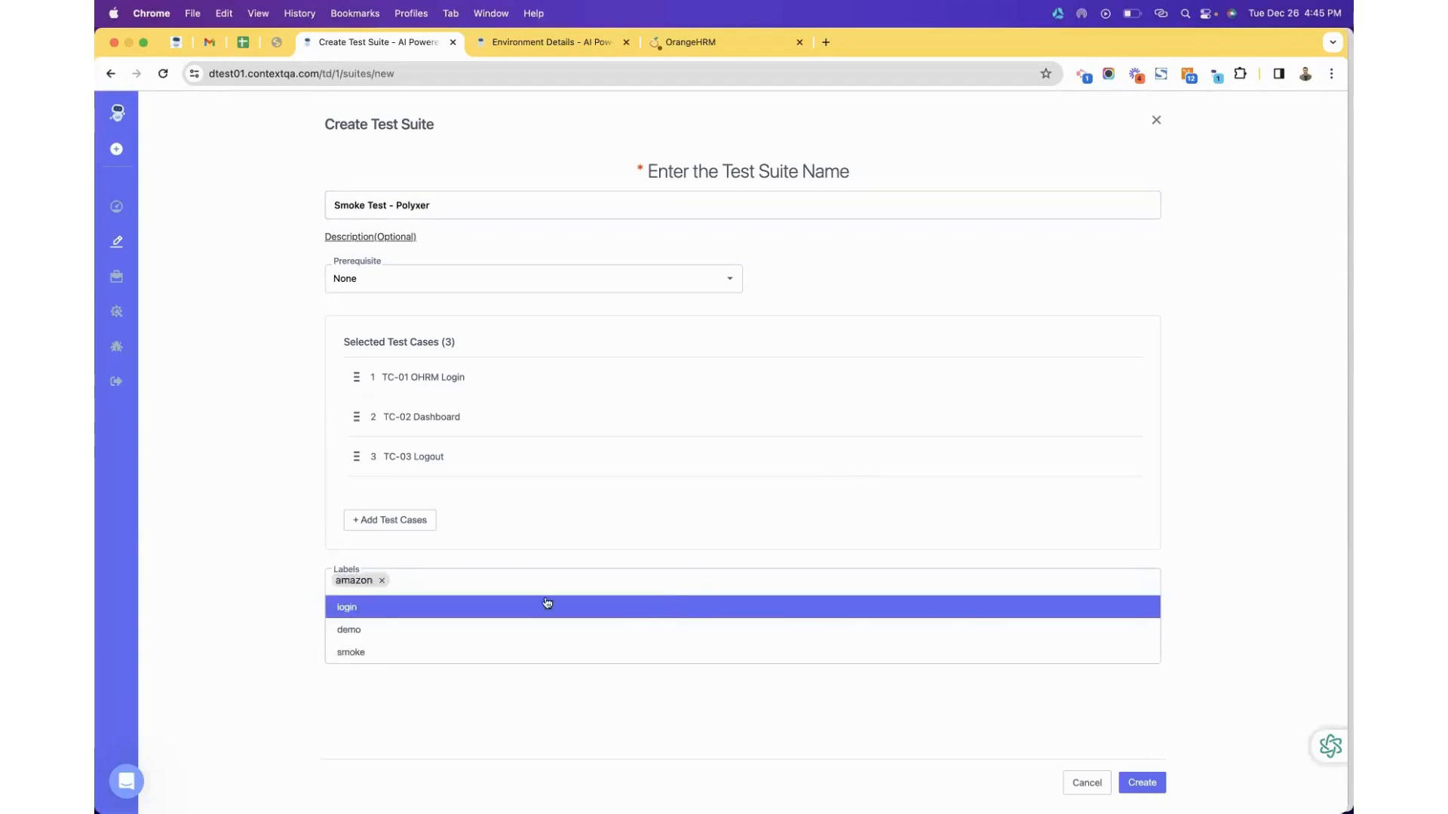
pyautogui.click(382, 580)
pyautogui.write('smoke')
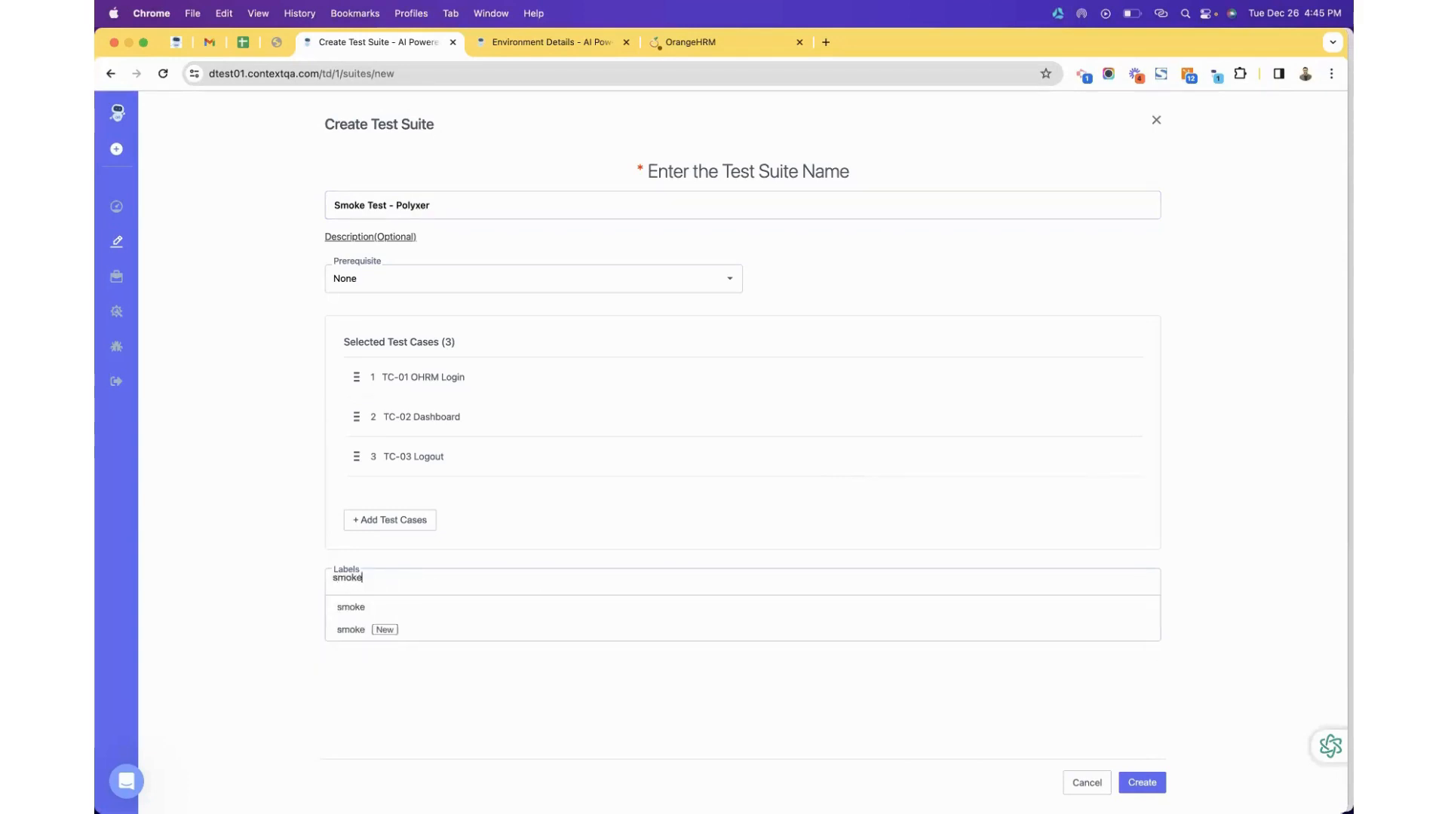
pyautogui.click(368, 630)
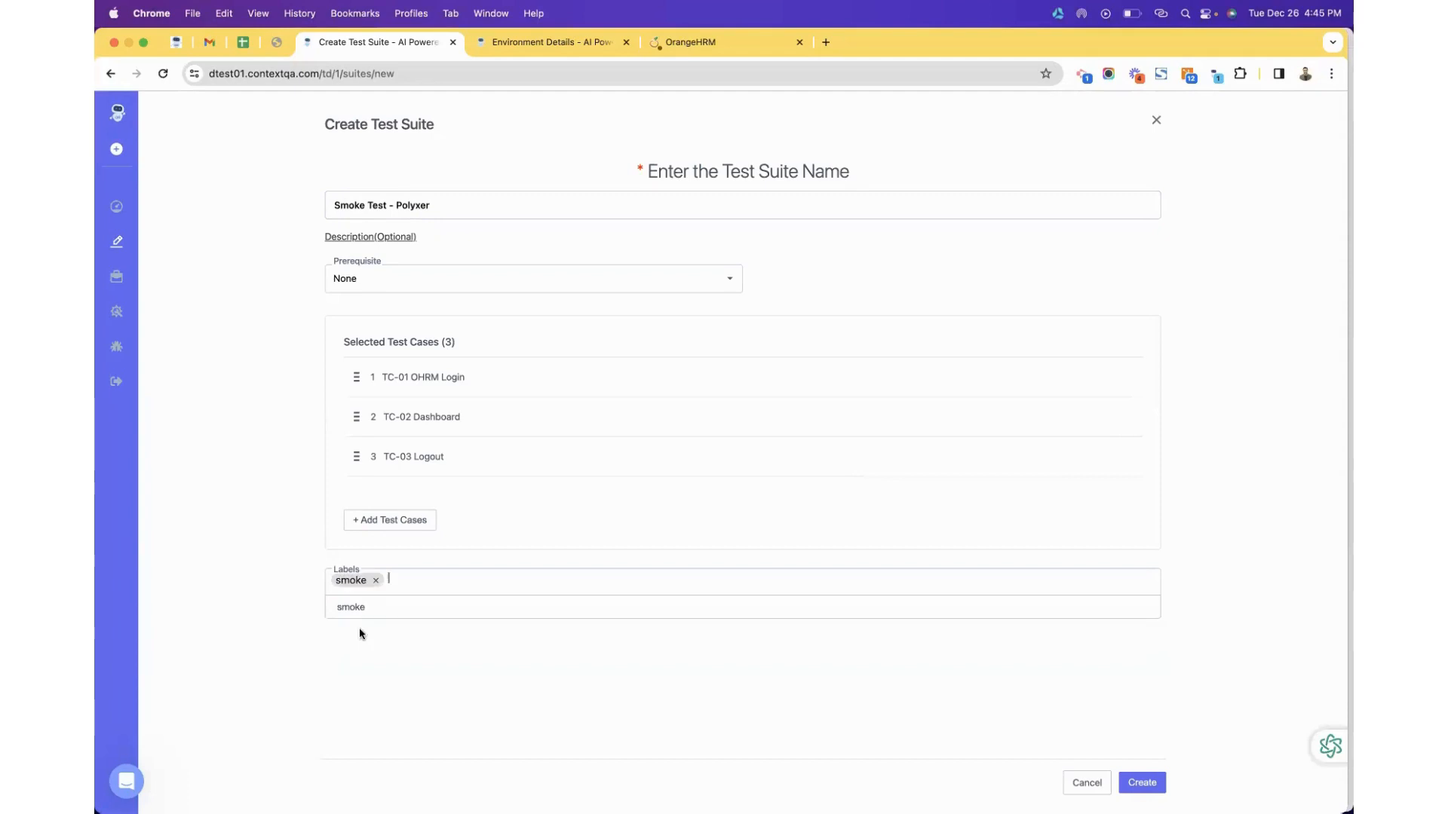
pyautogui.click(1143, 784)
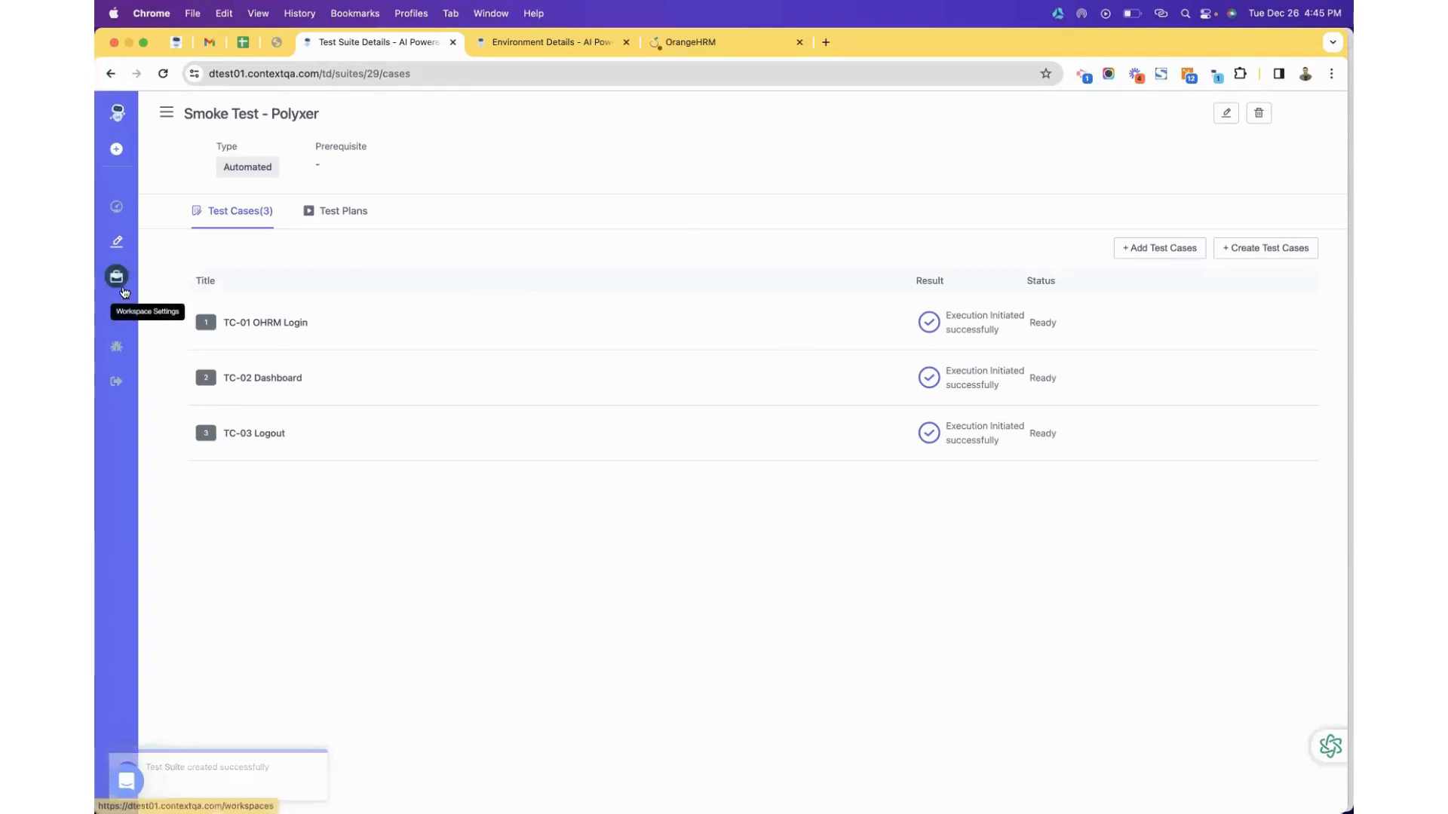
# Reopen the Test Suites list and scroll through its 23 suites to find Smoke Test - Polyxer.
pyautogui.click(118, 241)
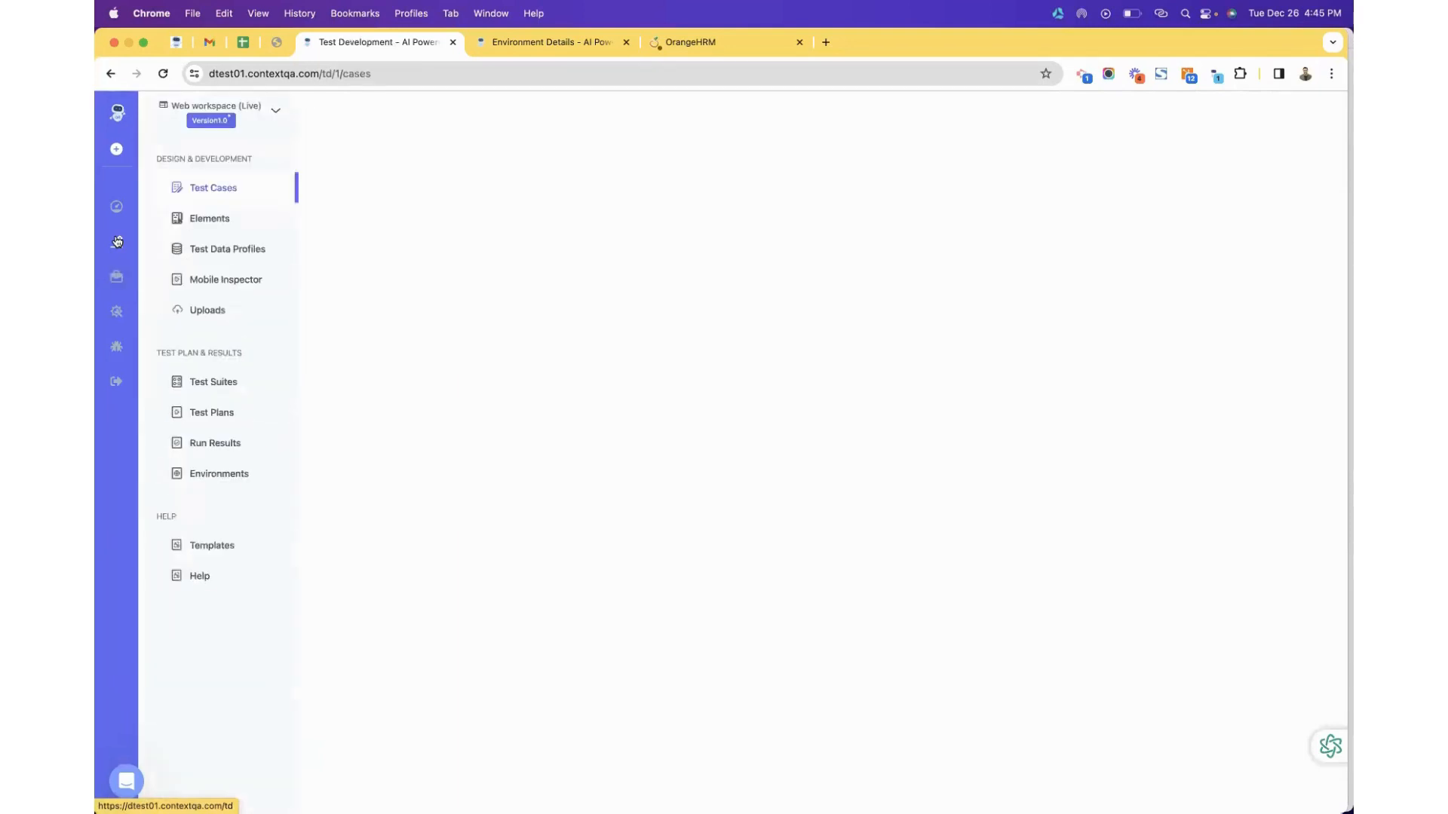
pyautogui.click(222, 384)
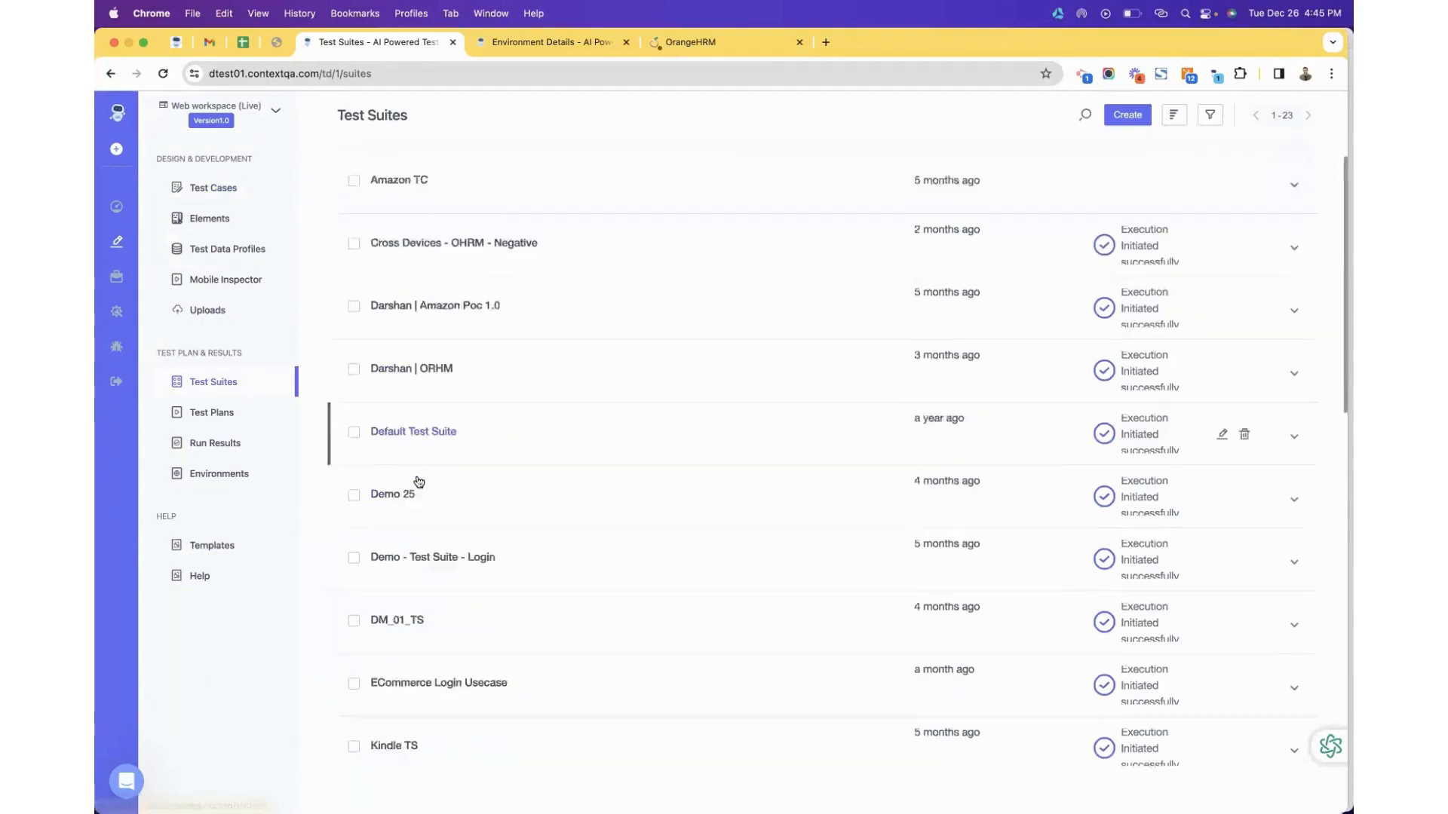
pyautogui.scroll(-15, 420, 482)
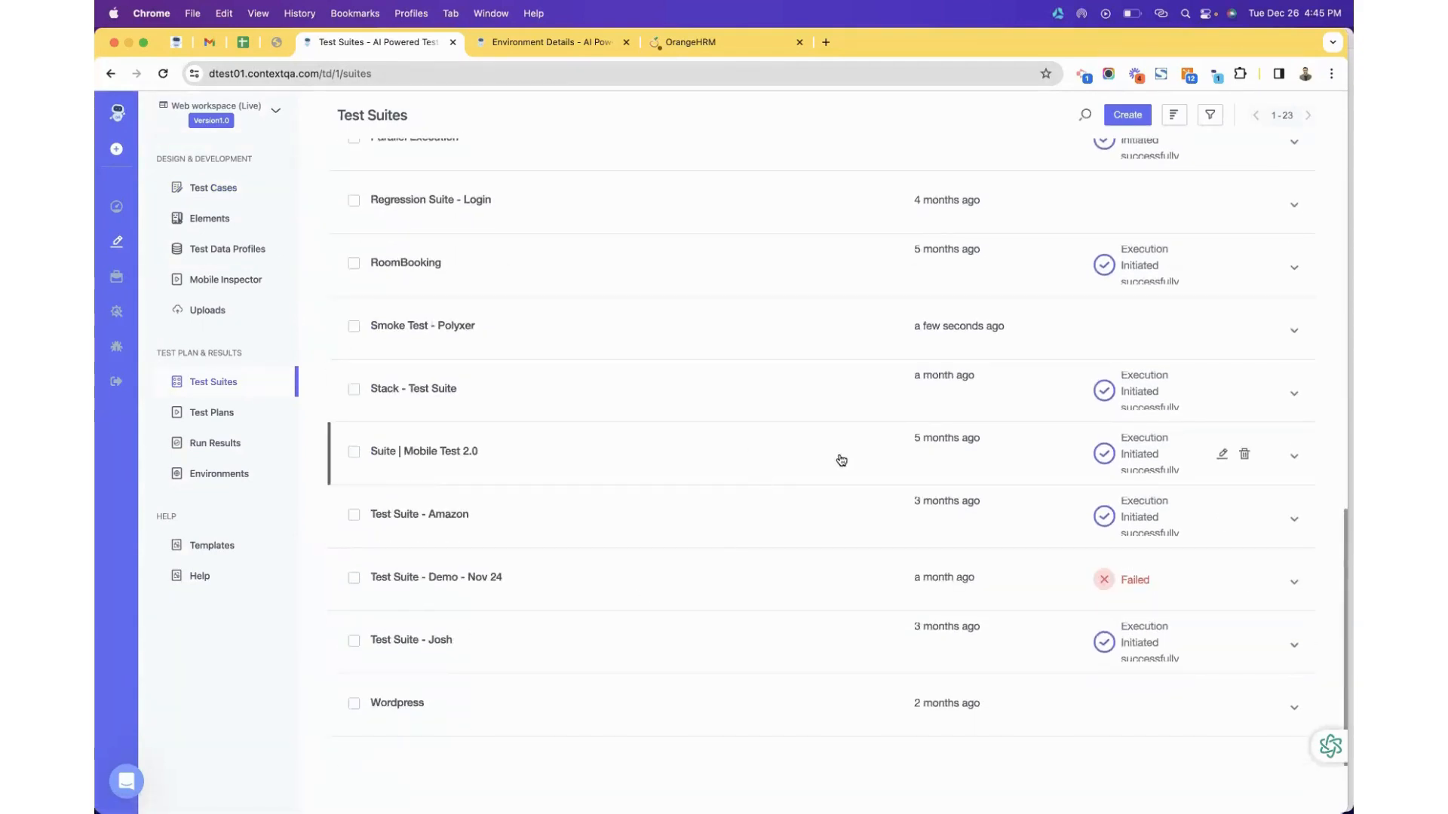
pyautogui.scroll(1, 841, 462)
pyautogui.scroll(-1, 875, 469)
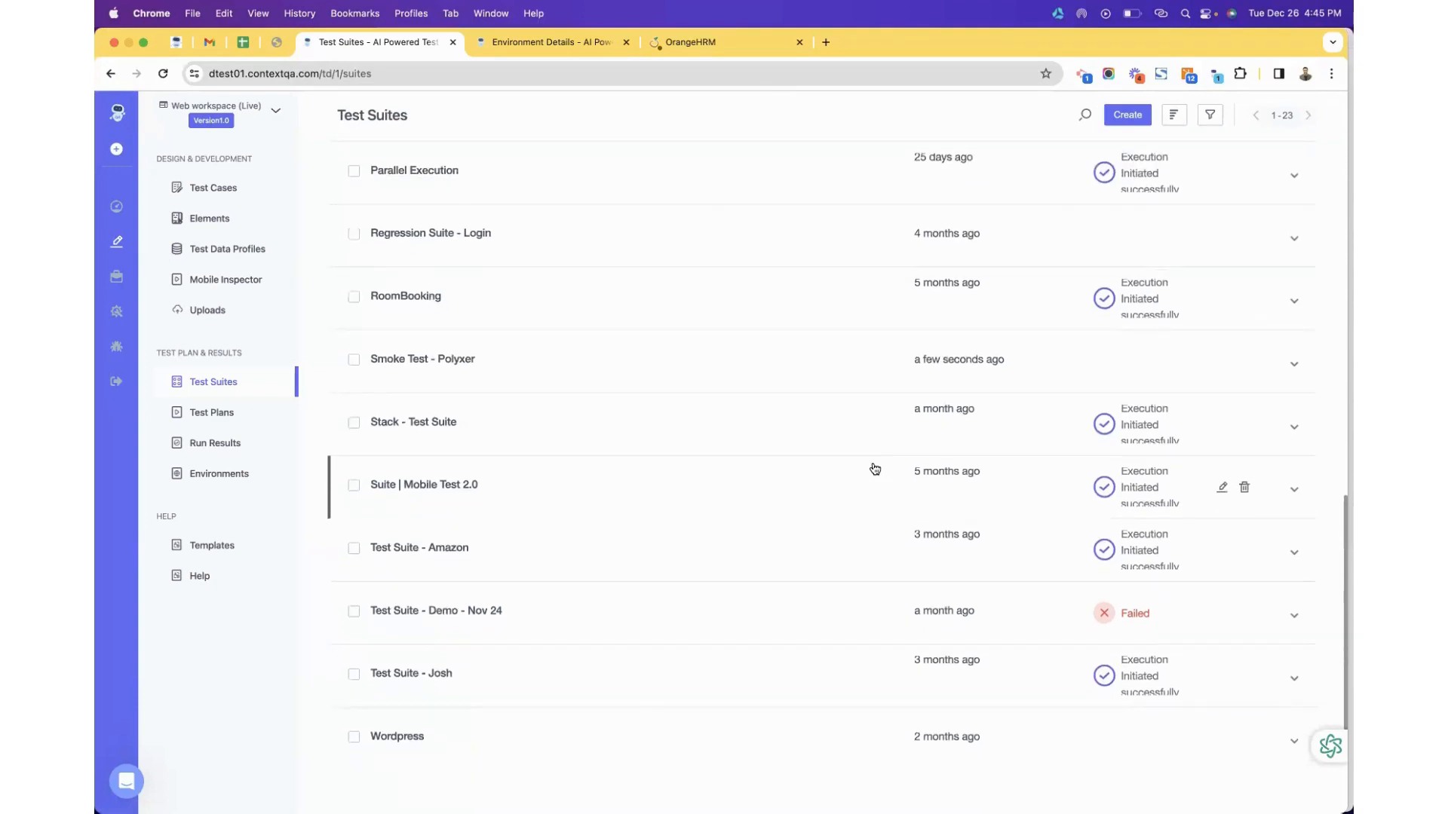
pyautogui.scroll(3, 850, 445)
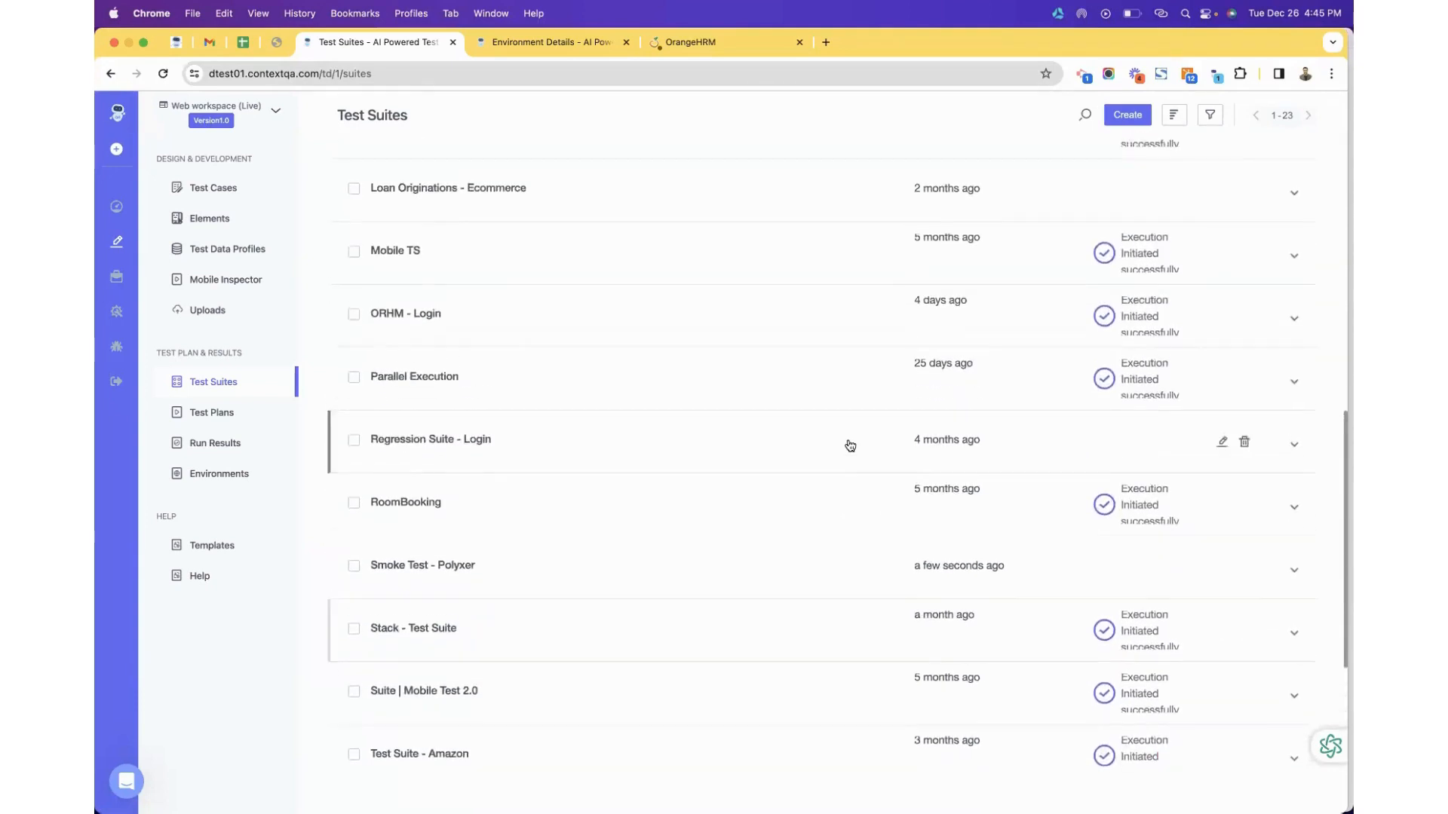
pyautogui.scroll(3, 850, 445)
pyautogui.scroll(6, 850, 445)
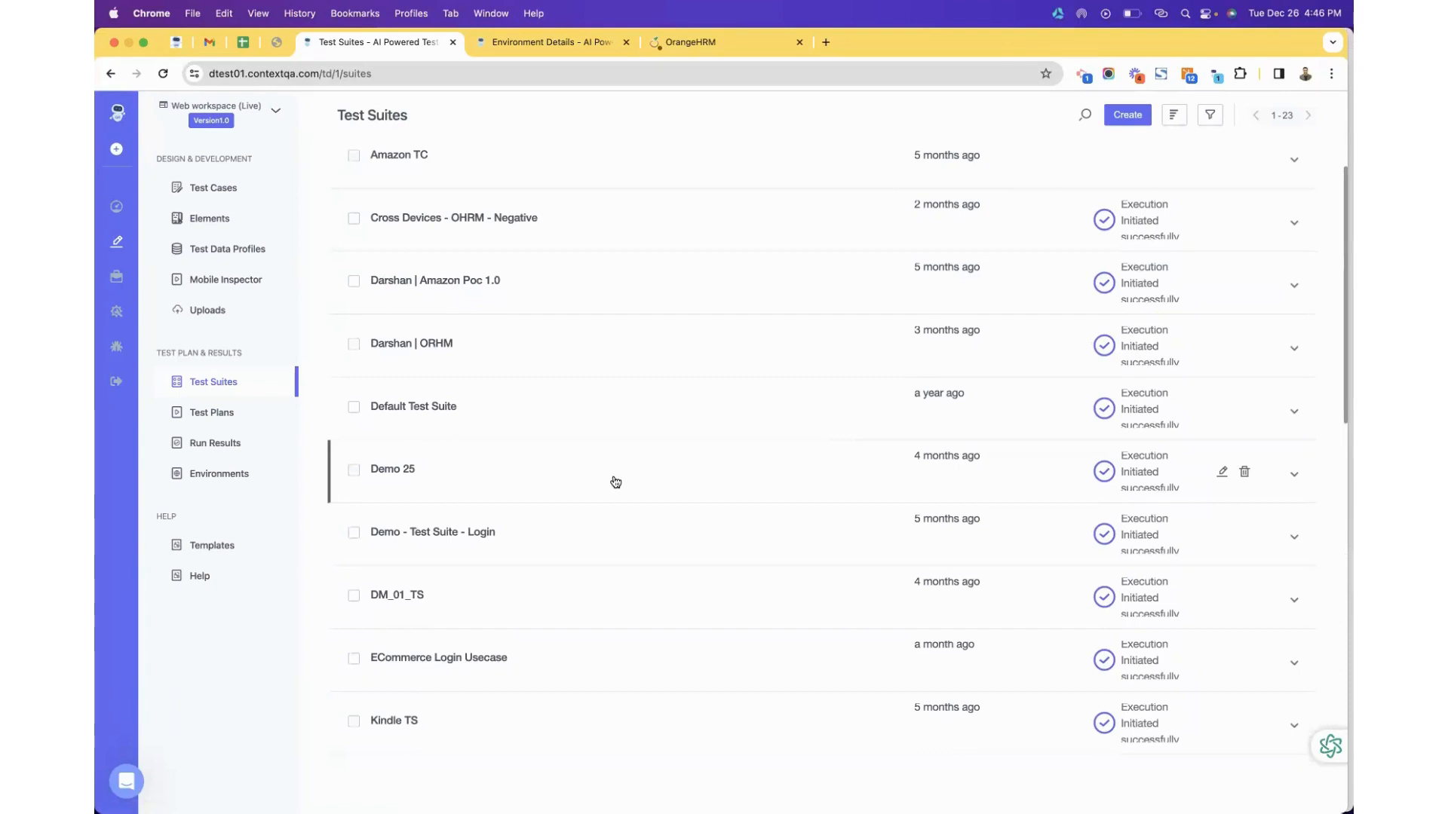
pyautogui.scroll(-5, 615, 482)
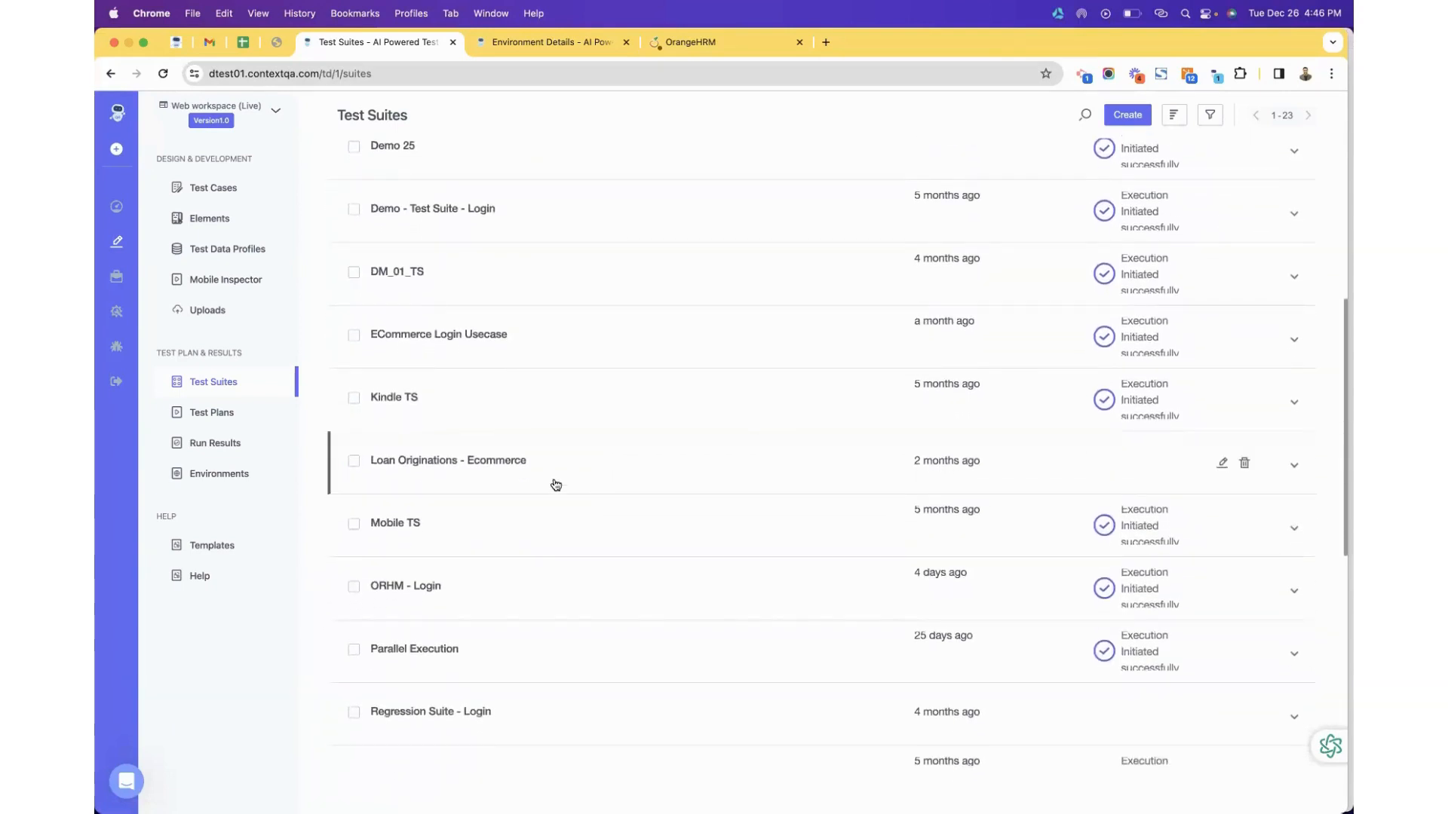
pyautogui.scroll(-7, 555, 485)
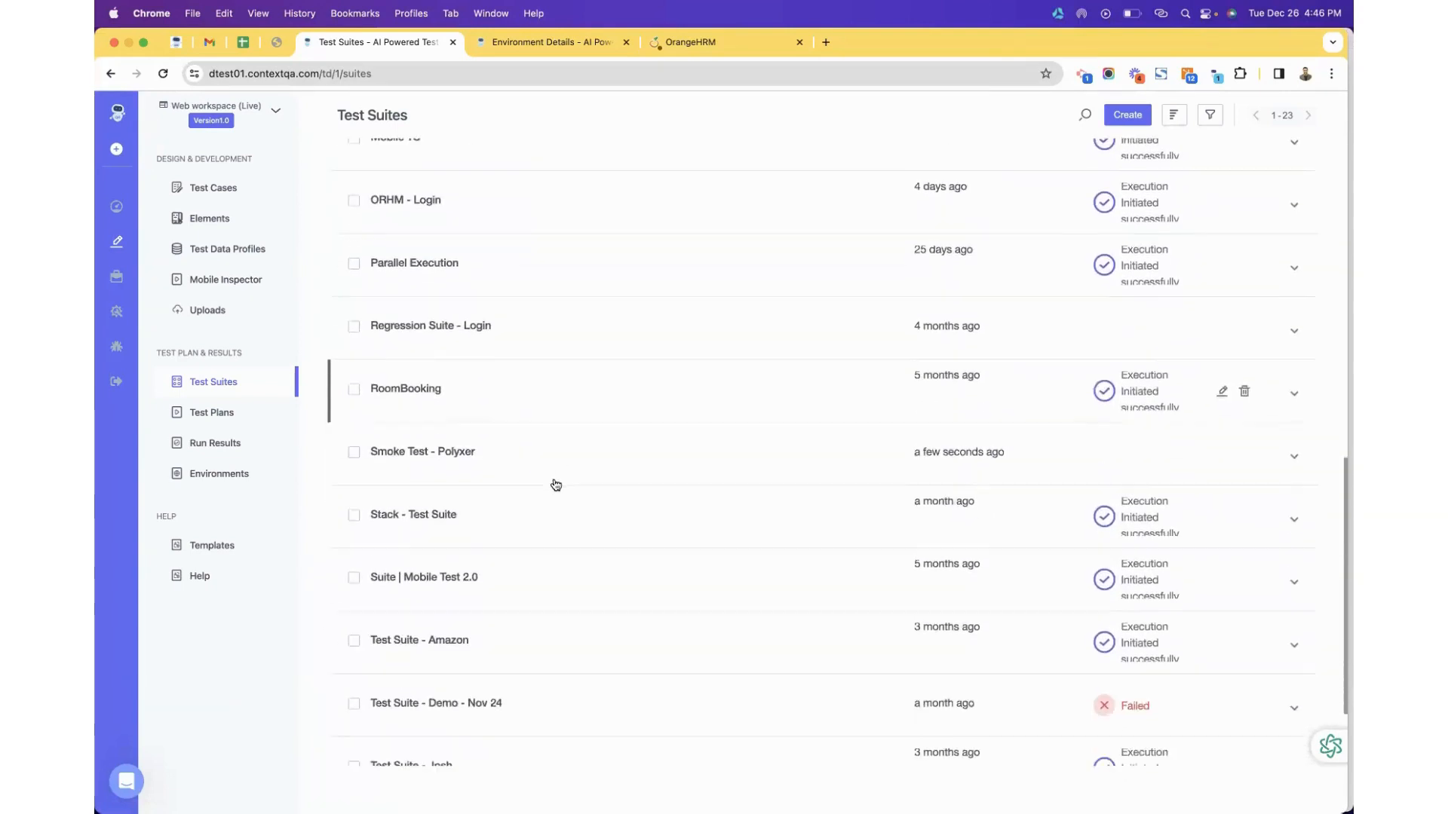
pyautogui.scroll(-2, 789, 323)
pyautogui.scroll(20, 980, 302)
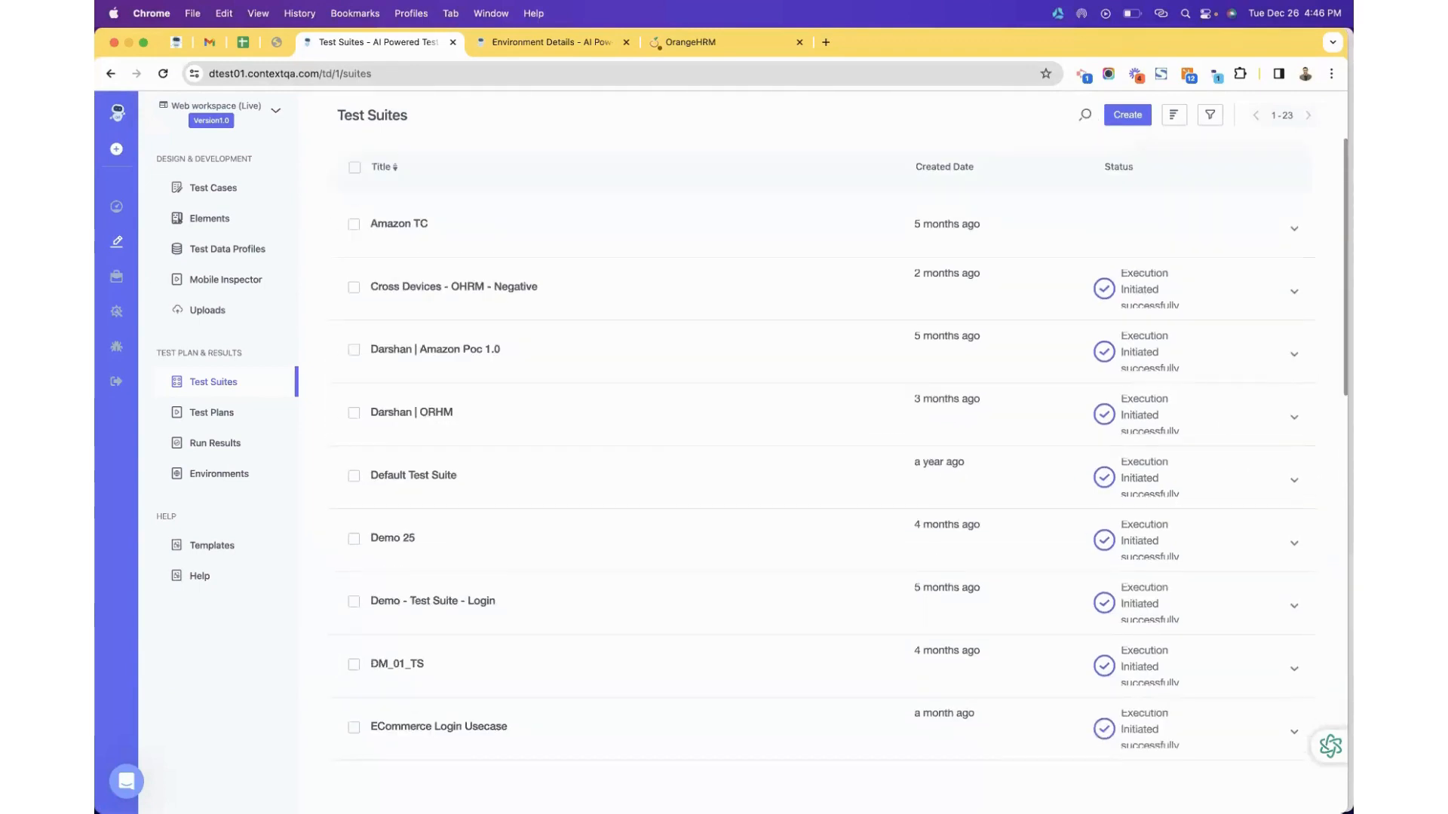
# Search the suites for 'polyxer' and open the Smoke Test - Polyxer suite details.
pyautogui.click(1084, 114)
pyautogui.write('pol')
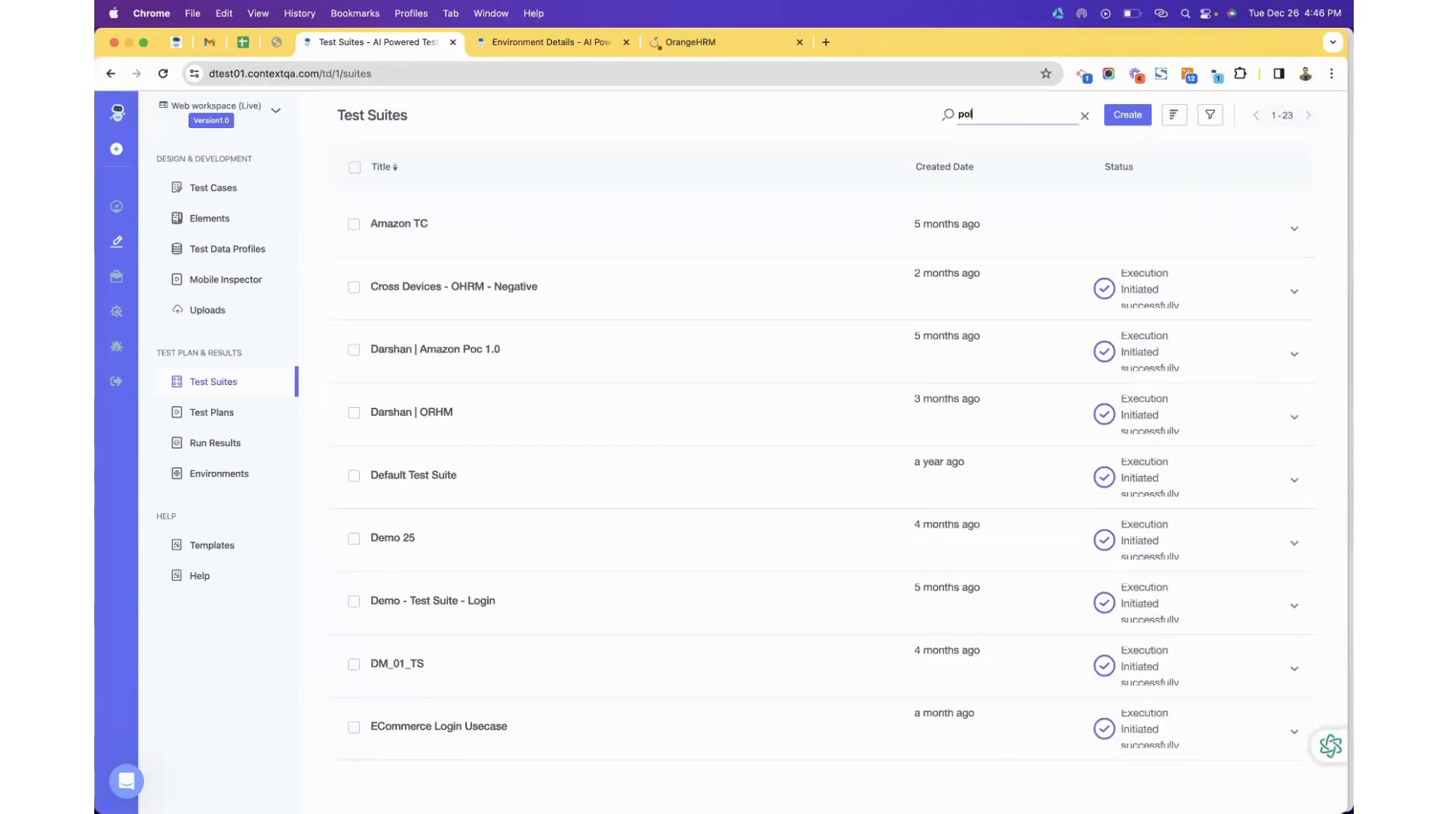
pyautogui.write('yxer')
pyautogui.click(1301, 231)
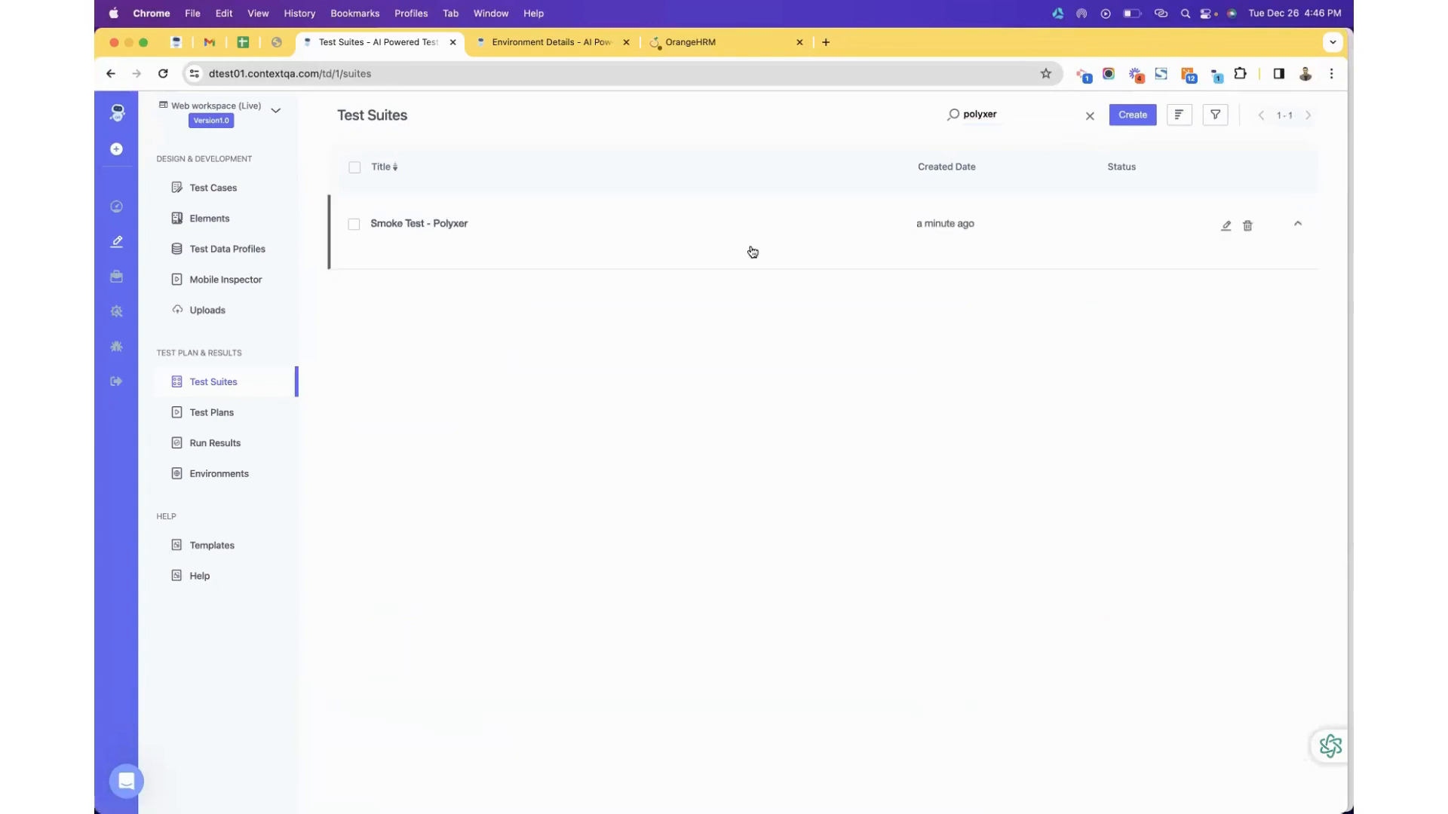
pyautogui.click(460, 224)
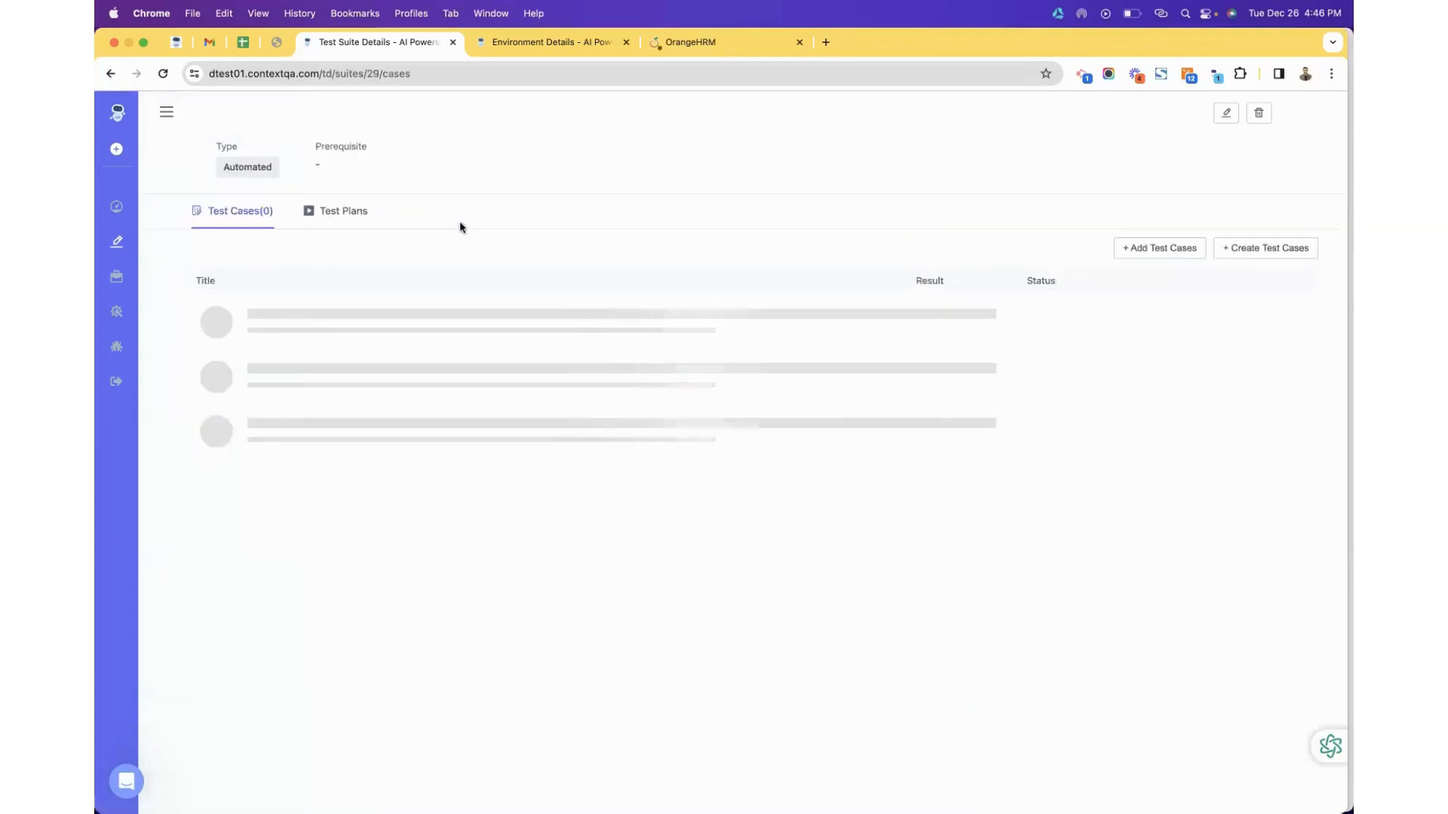
pyautogui.click(110, 74)
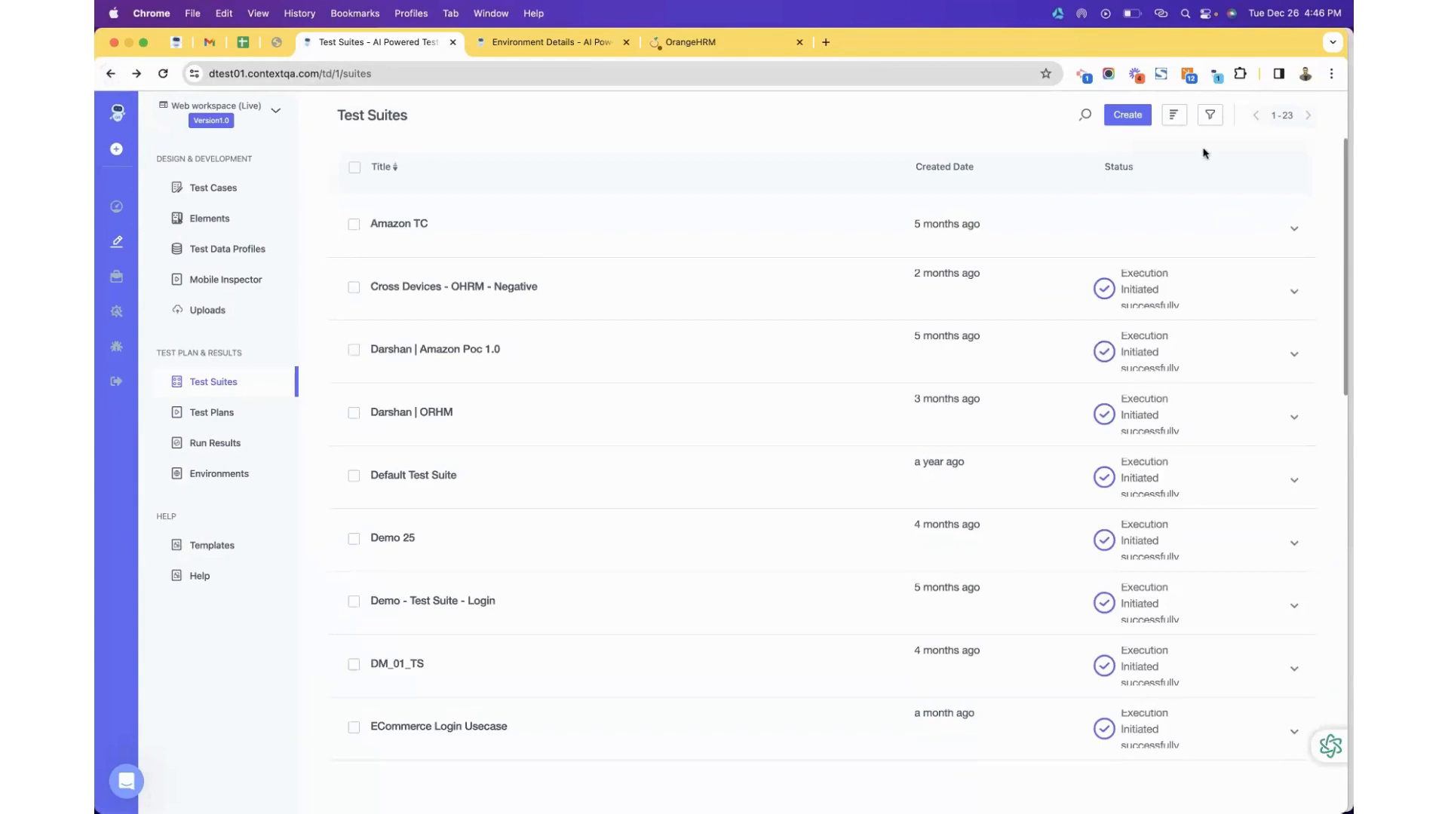
# Reopen Smoke Test - Polyxer to review its three Ready test cases, then view All Test Cases.
pyautogui.click(1084, 115)
pyautogui.write('polyxer')
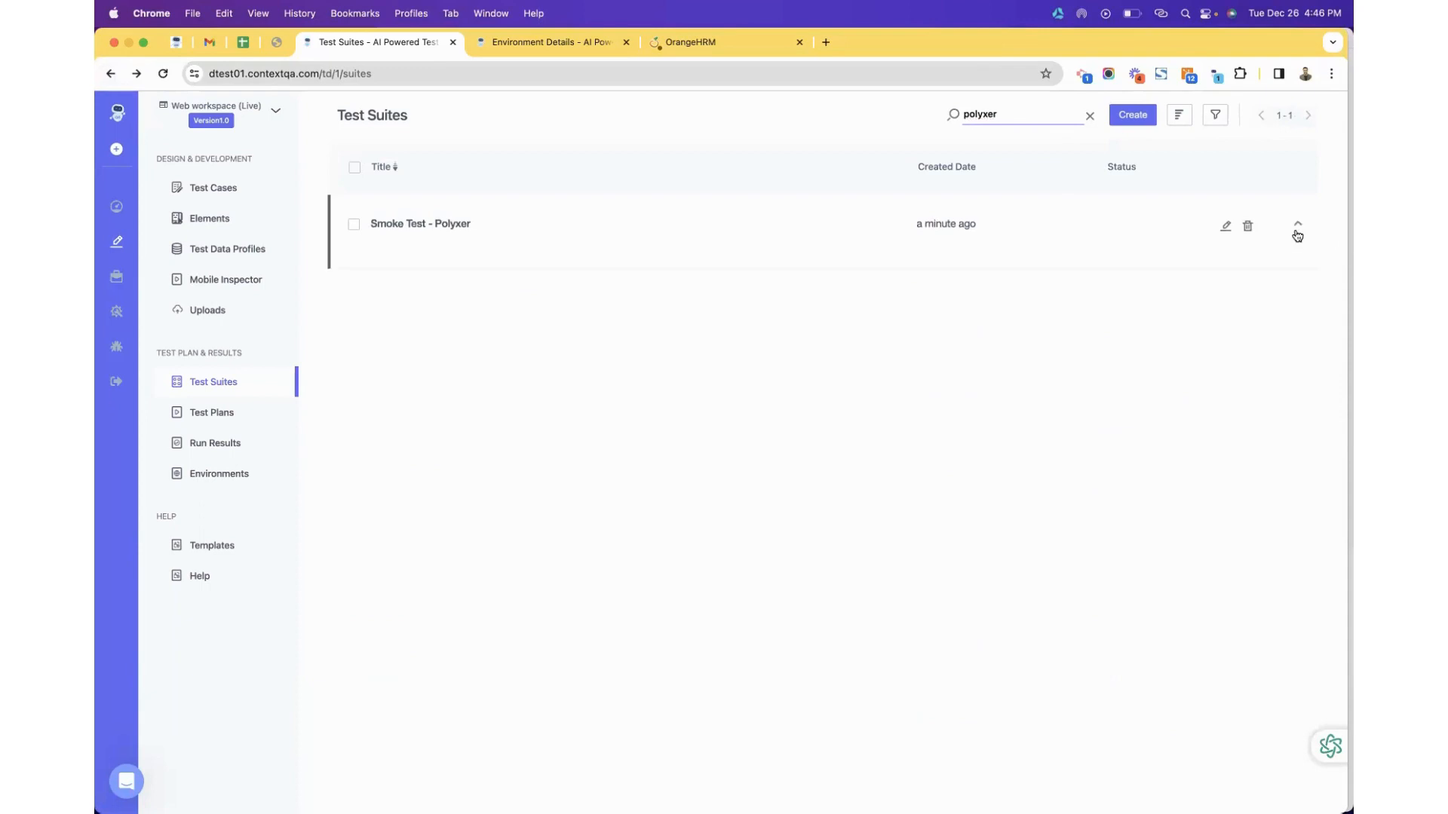
pyautogui.click(1297, 236)
pyautogui.click(509, 247)
pyautogui.click(446, 222)
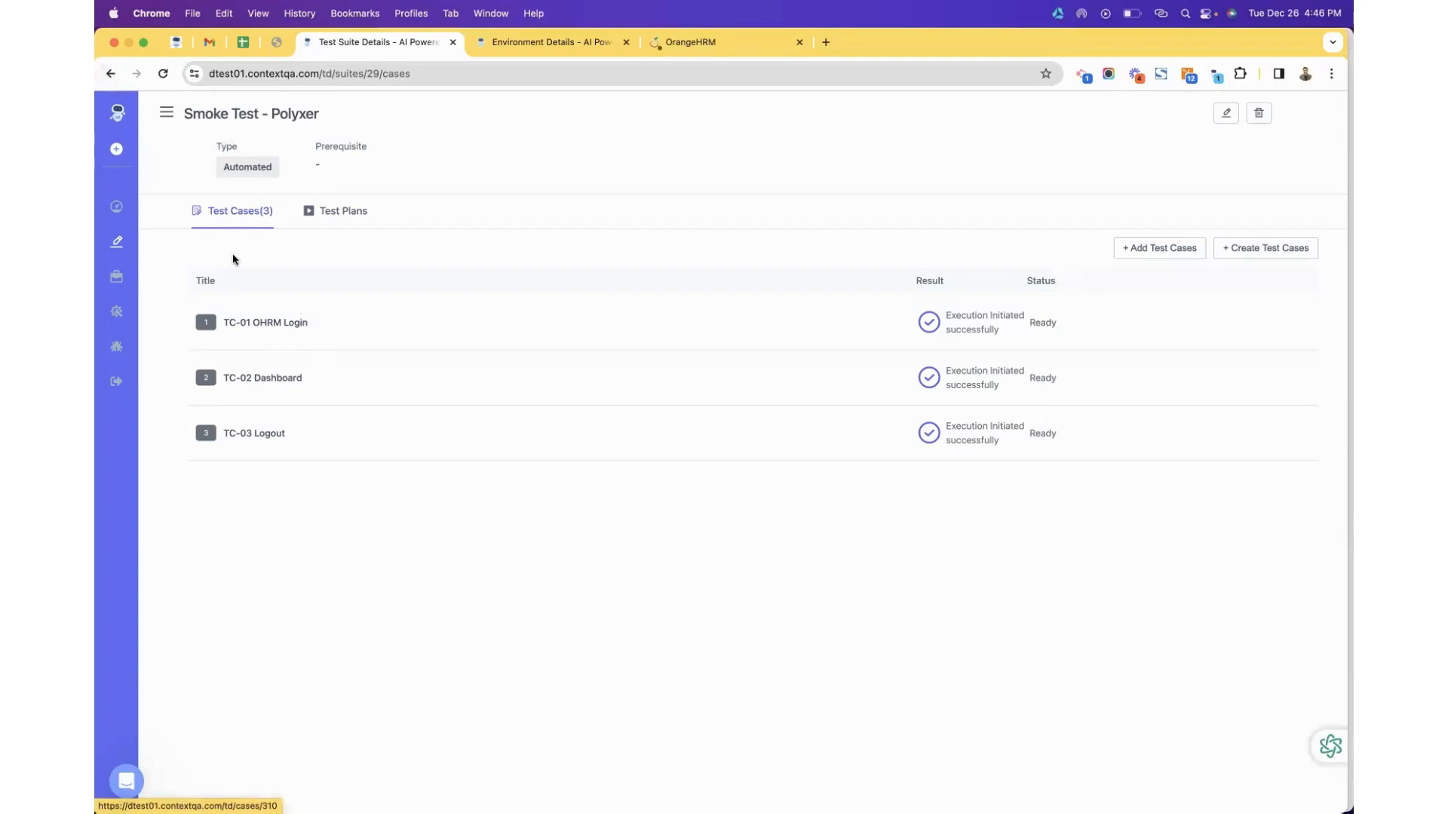
pyautogui.click(120, 245)
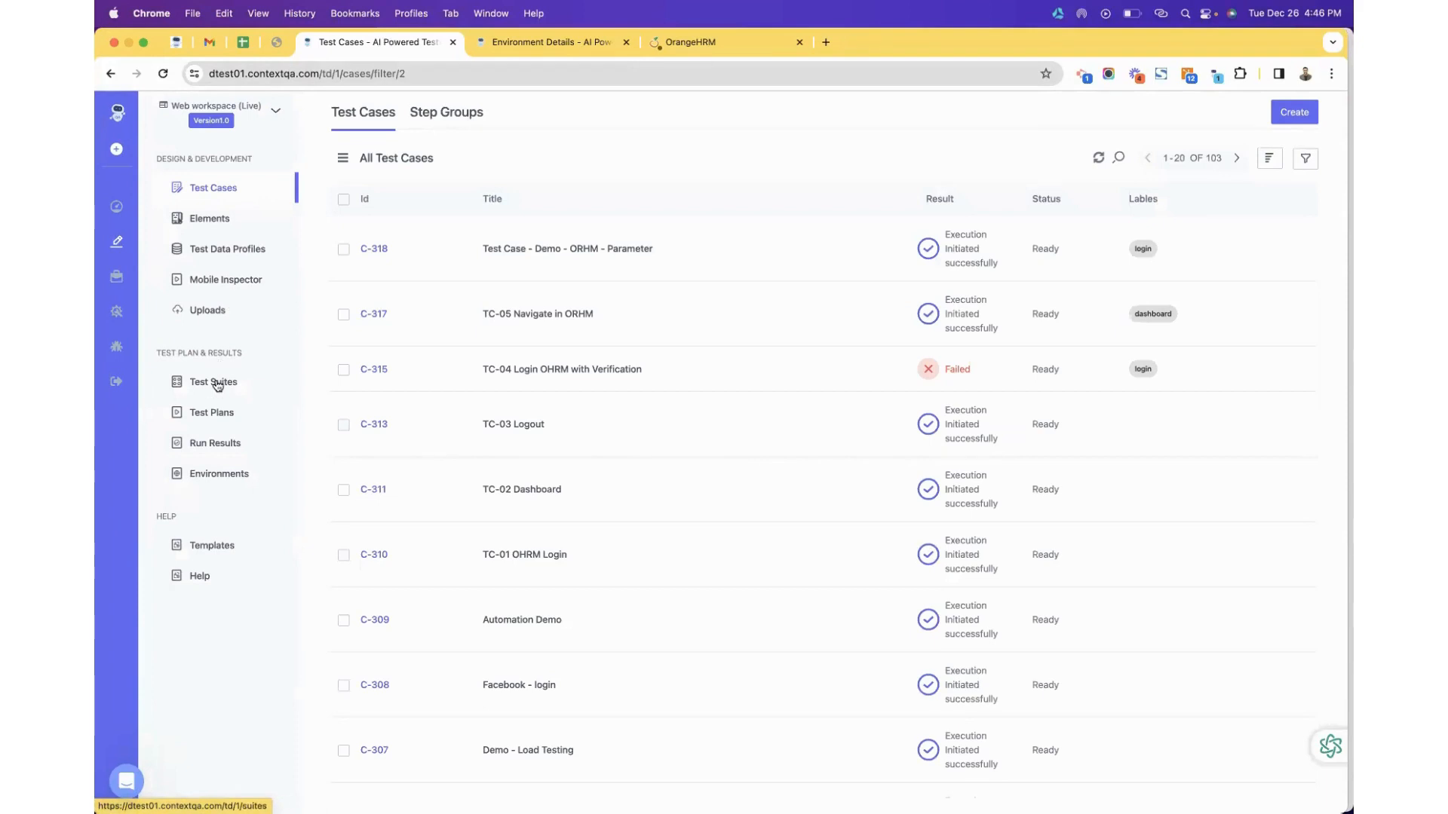
# Create a test plan named 'Cross Browser TP- Polyxer' and proceed to adding test suites.
pyautogui.click(211, 416)
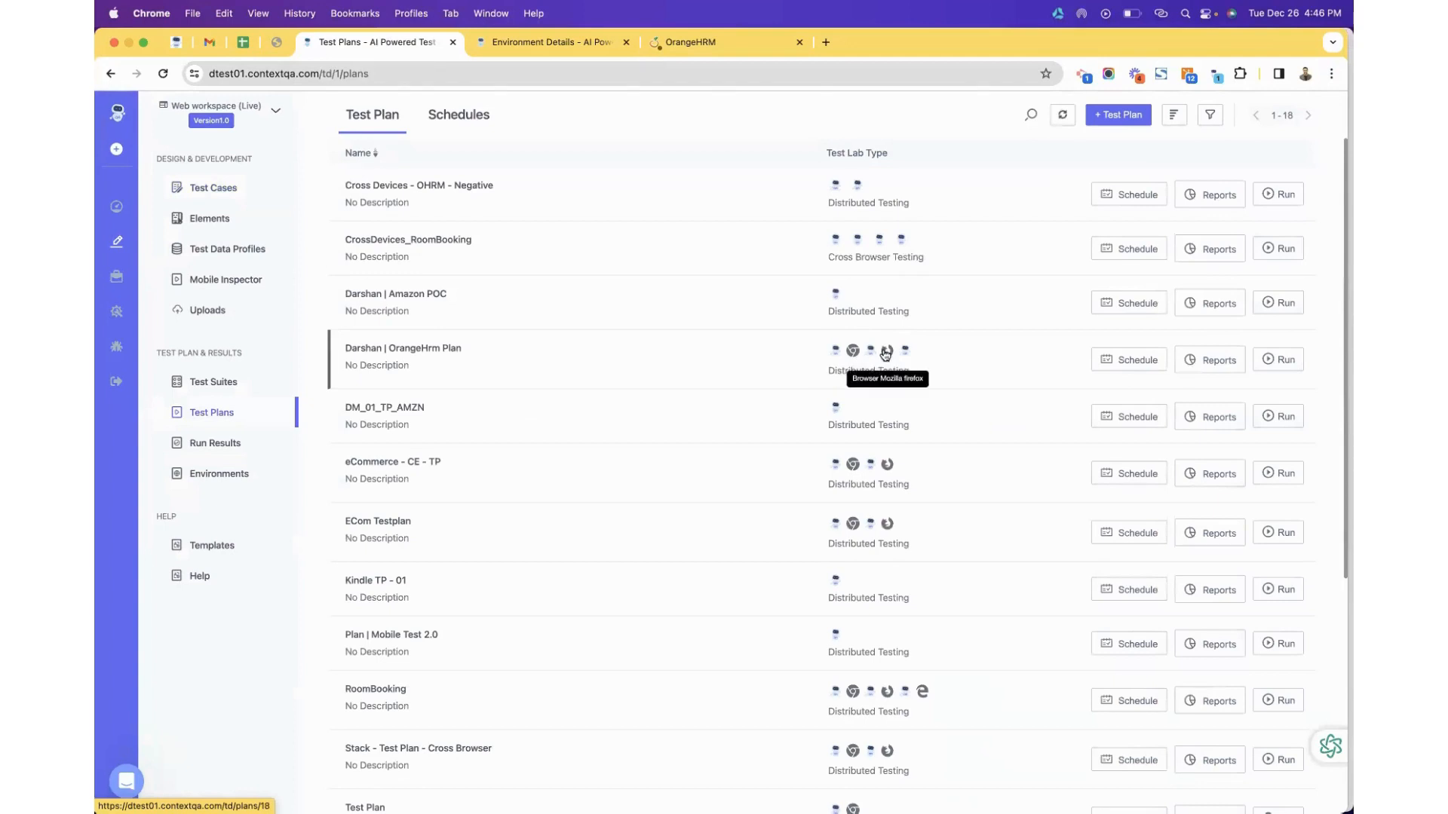
pyautogui.click(1109, 115)
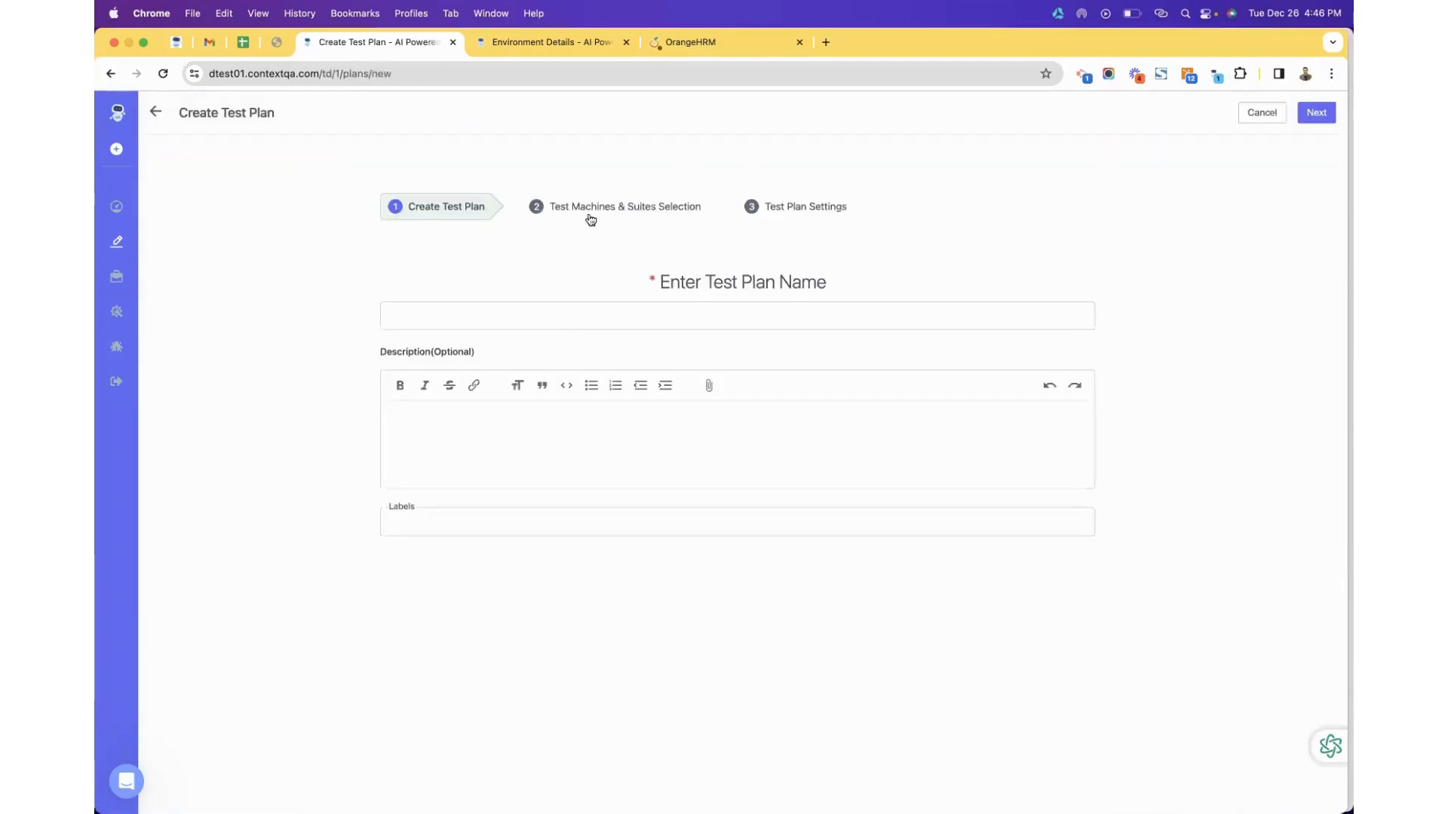
pyautogui.click(554, 305)
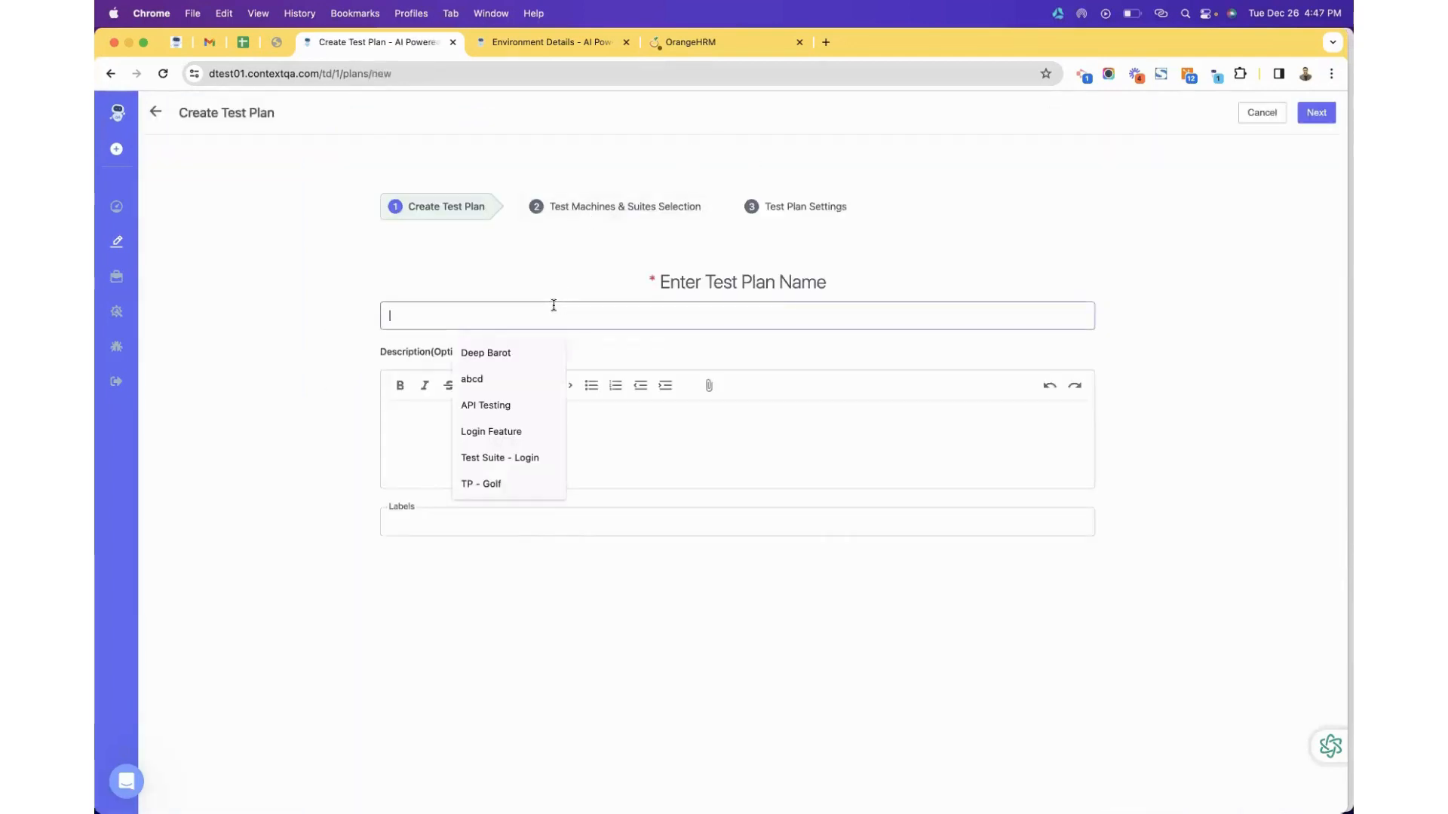
pyautogui.write('Cros')
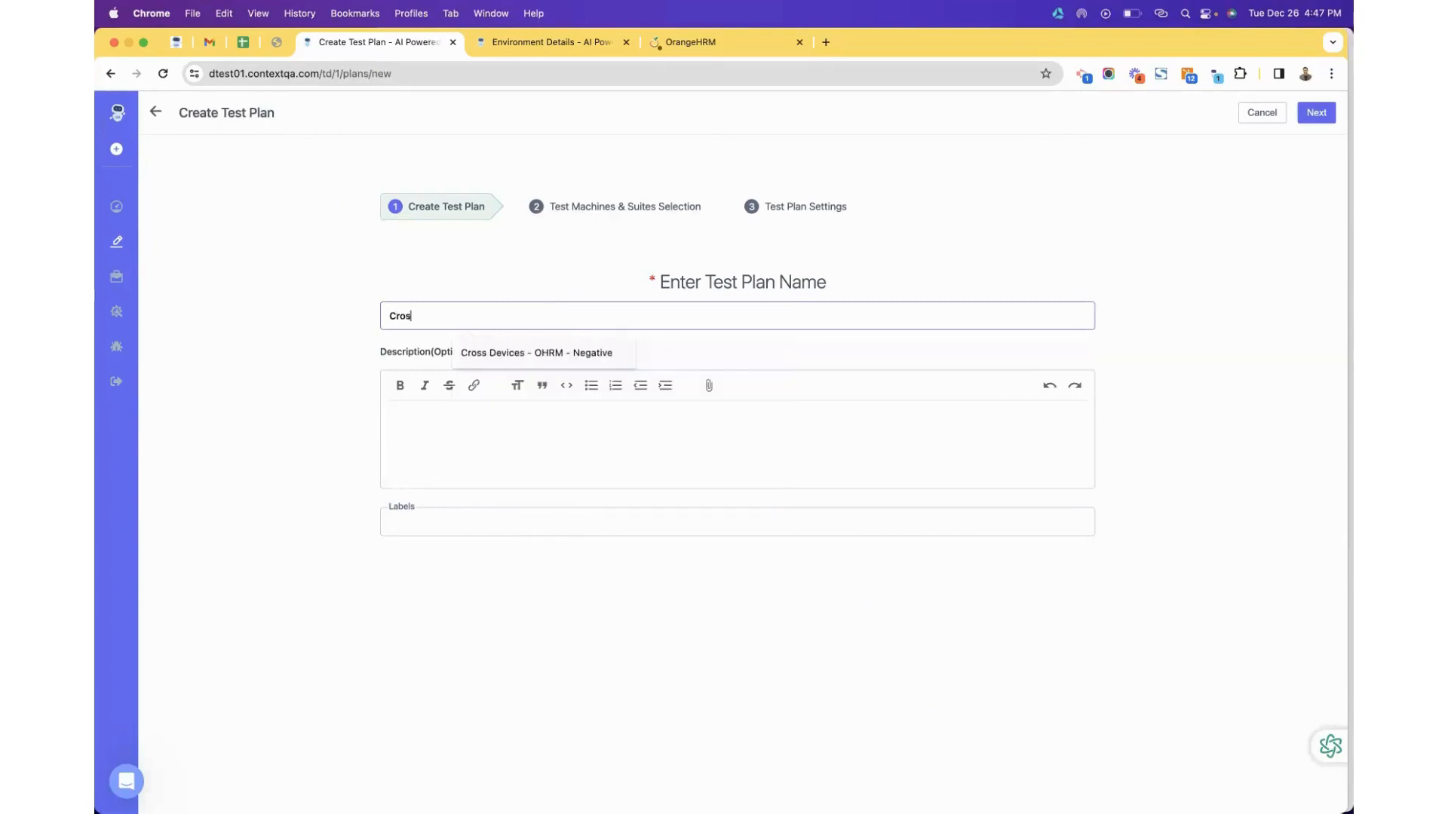
pyautogui.write('s Br')
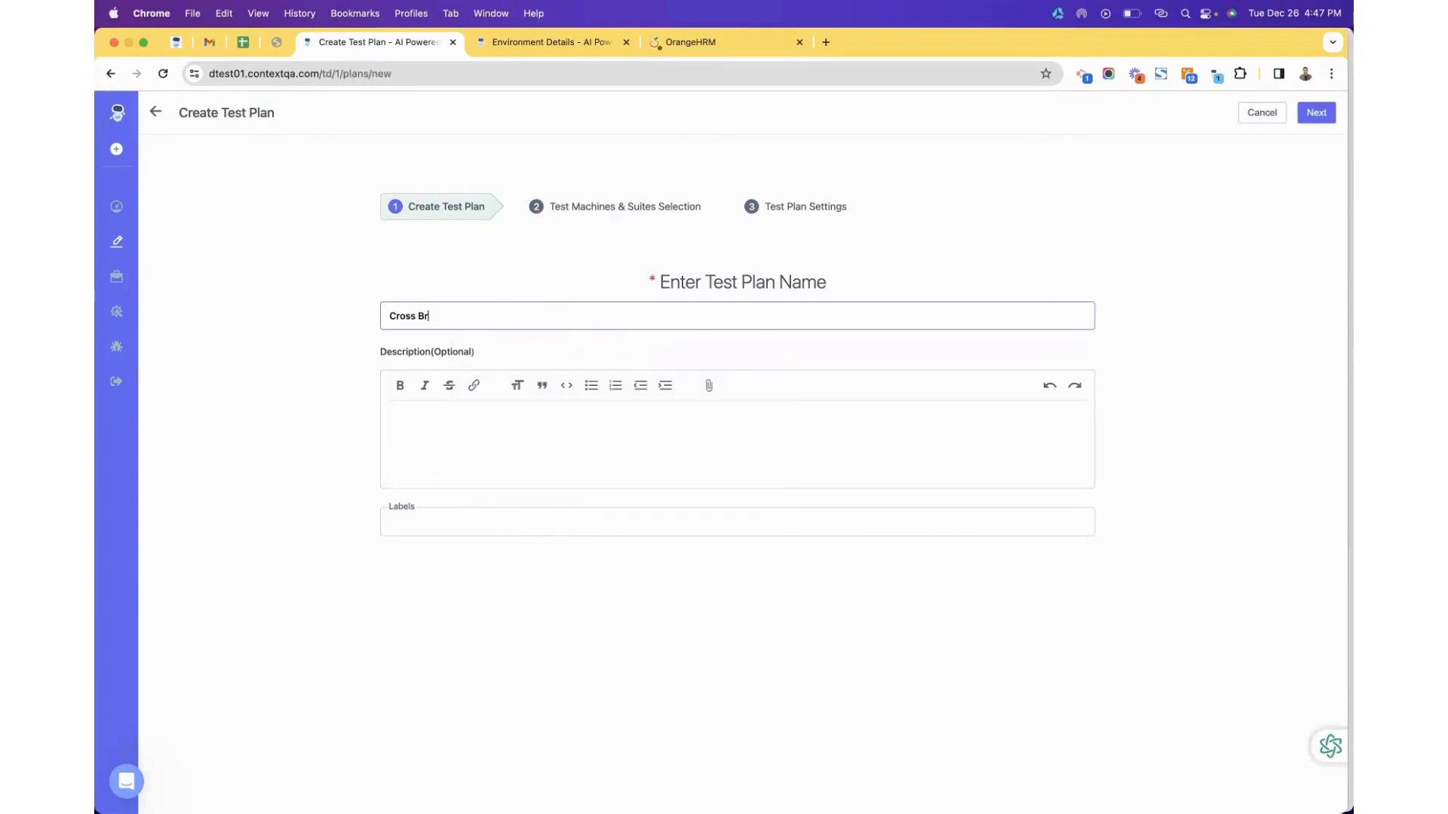
pyautogui.write('owser TP- Polyxer')
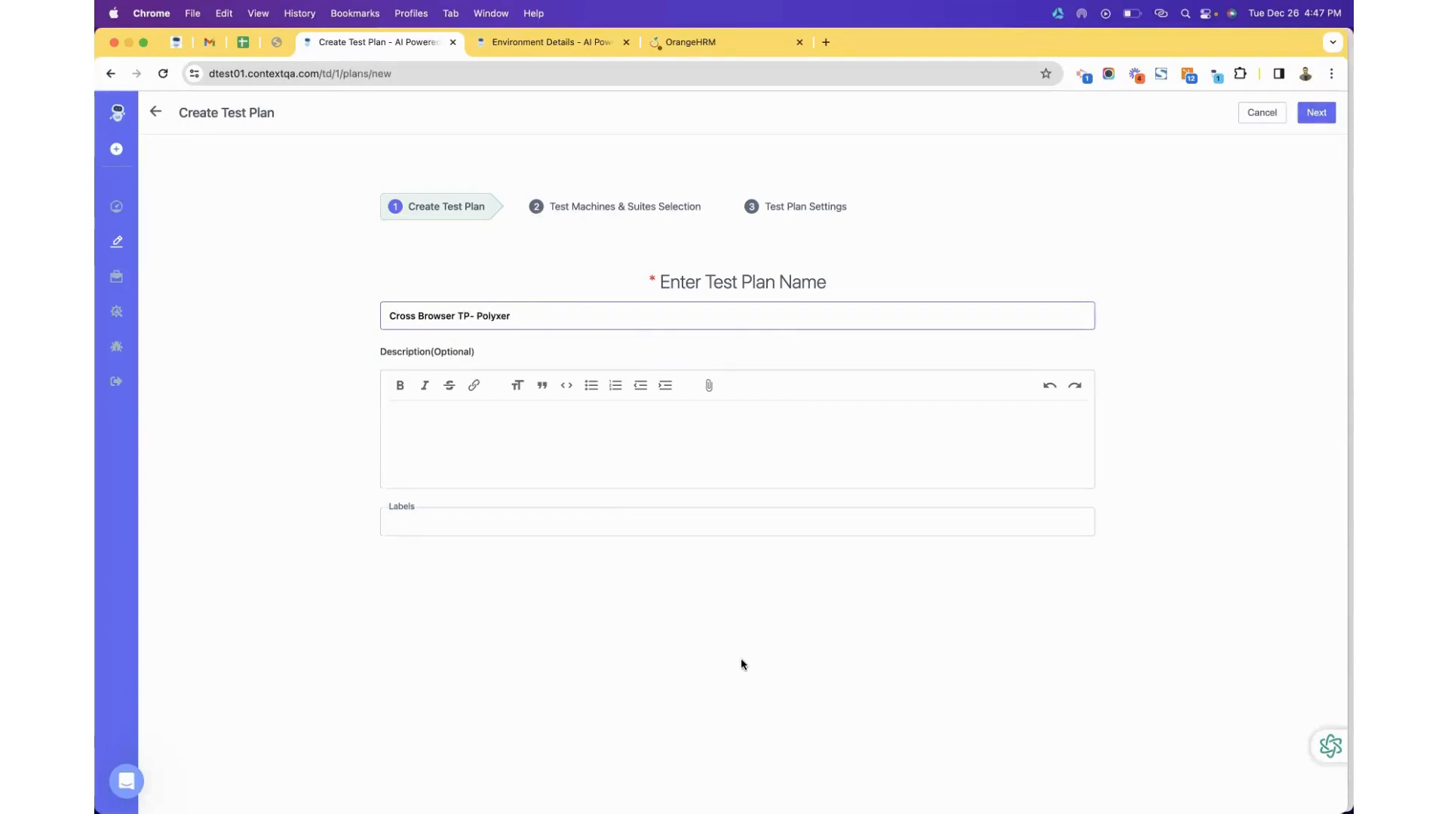
pyautogui.click(1316, 112)
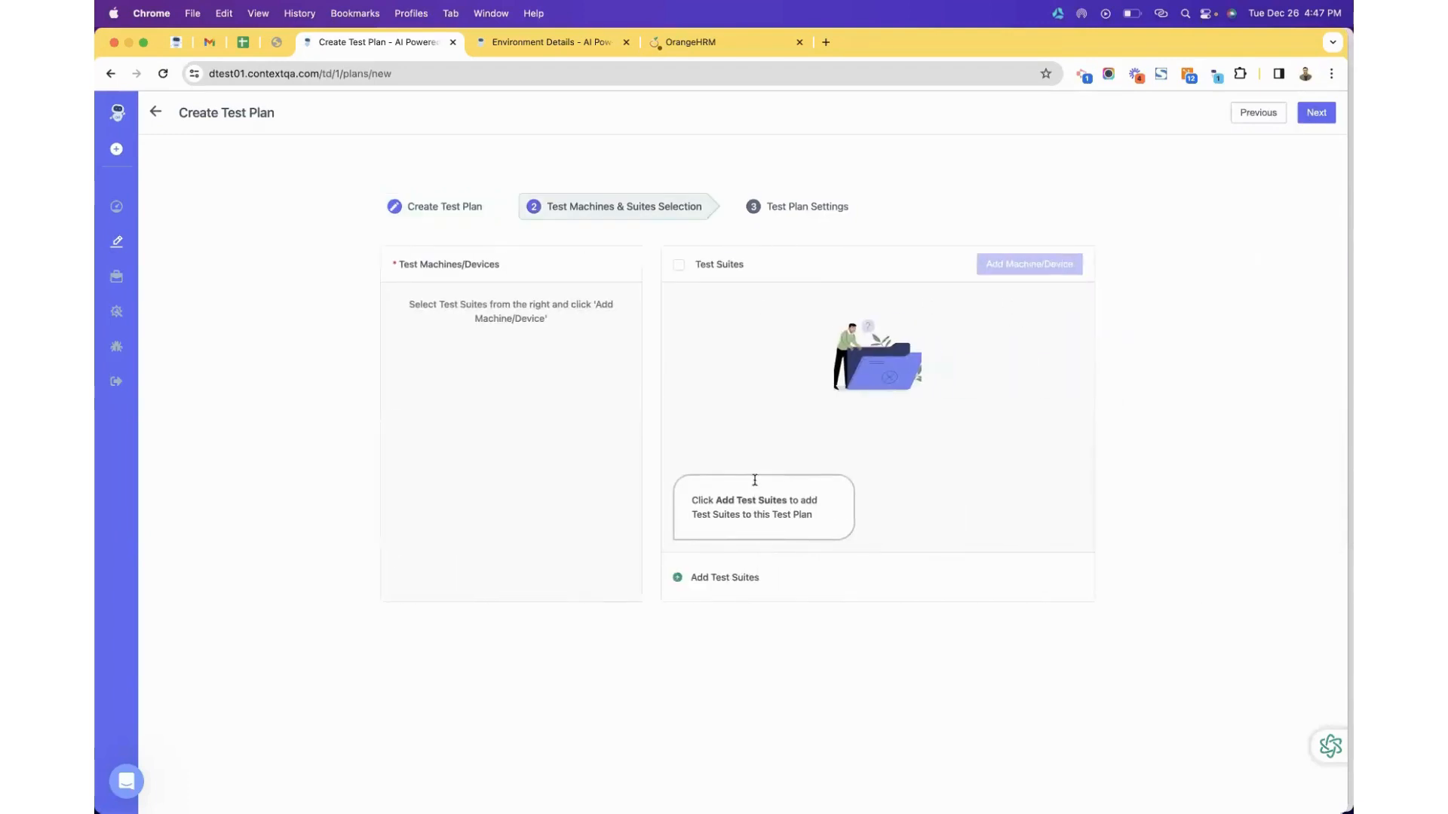
pyautogui.click(700, 577)
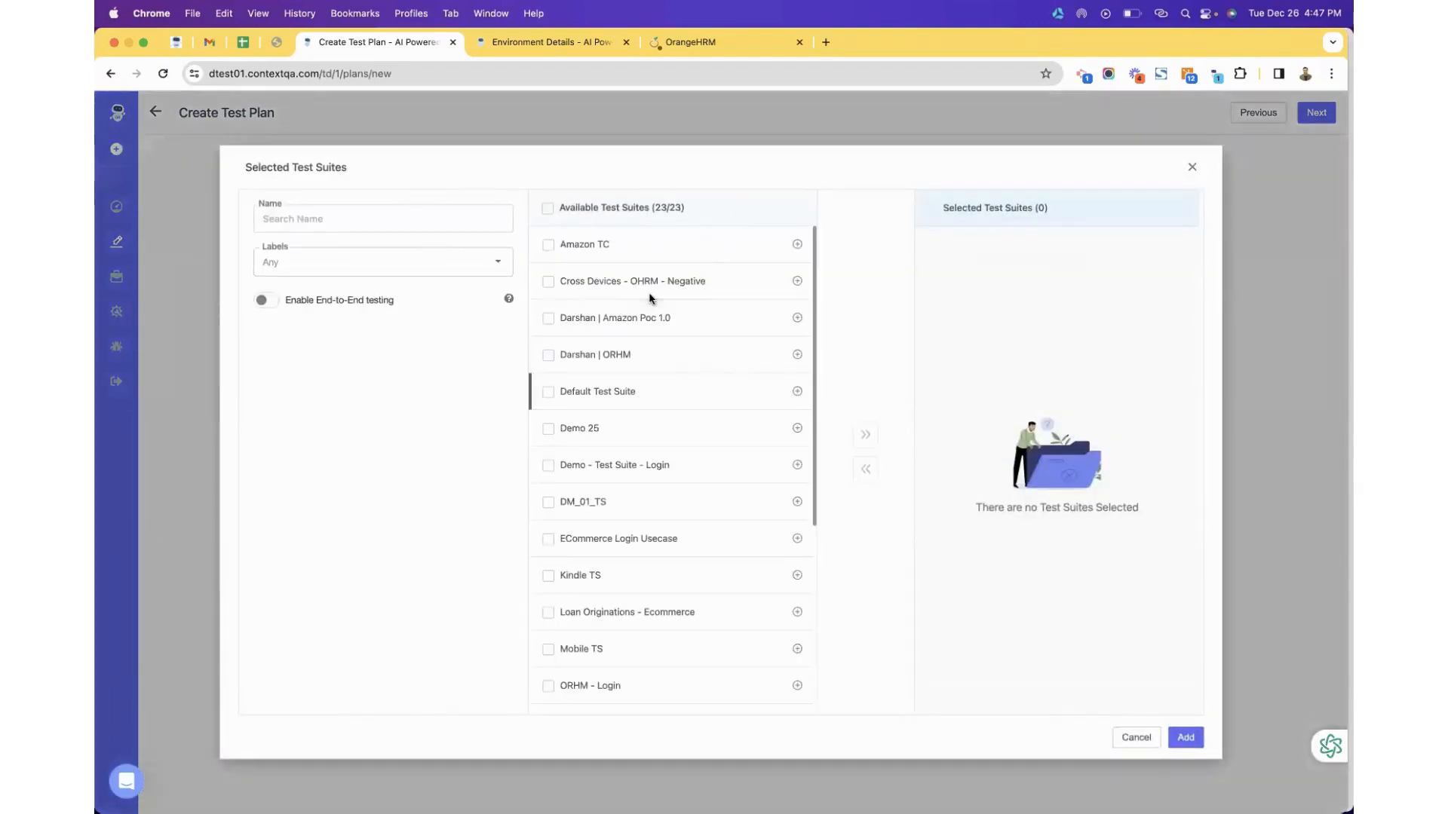
# Search for 'polyxer' and add the Smoke Test - Polyxer suite to the plan.
pyautogui.scroll(-5, 653, 377)
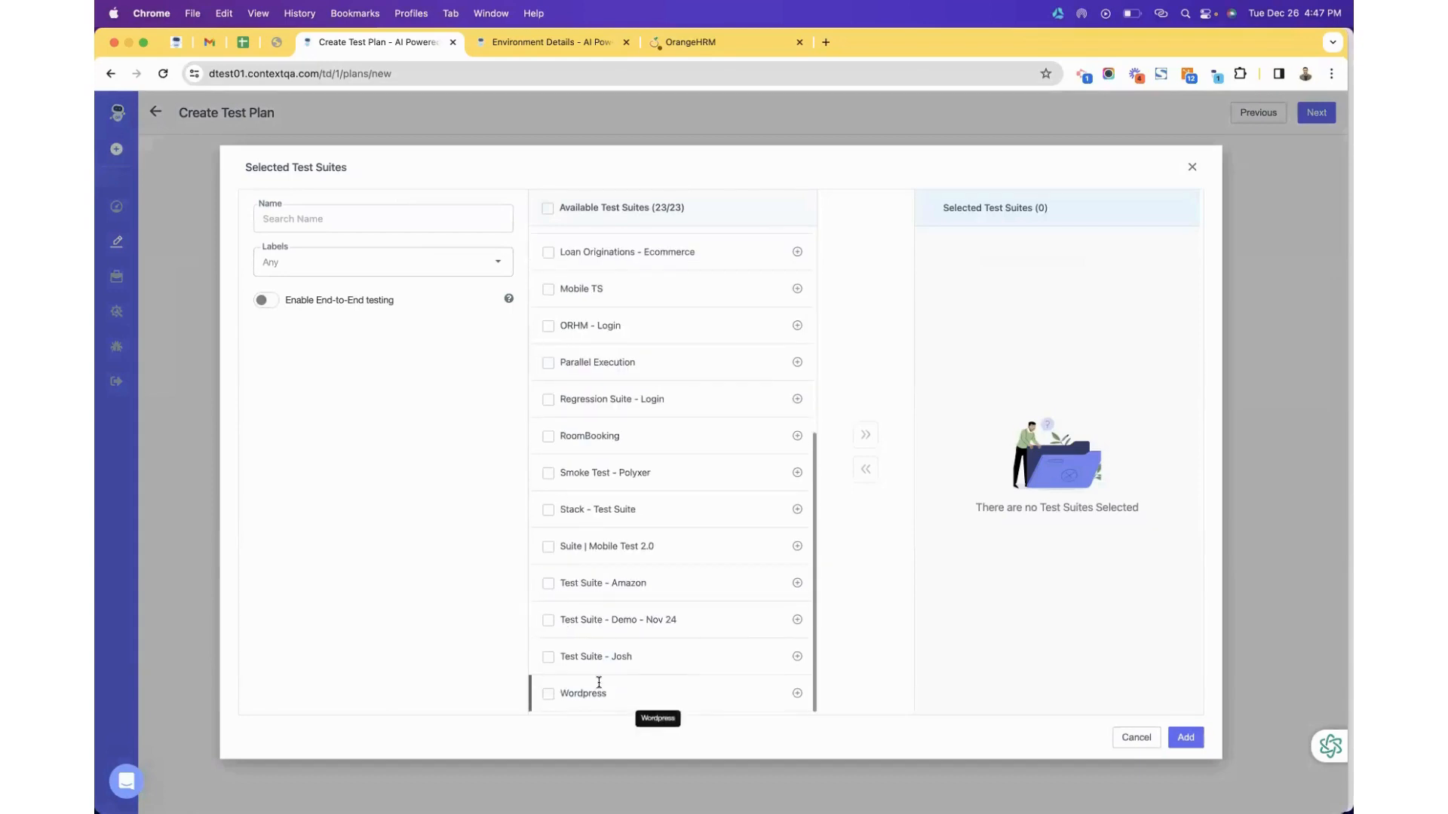
pyautogui.scroll(5, 632, 343)
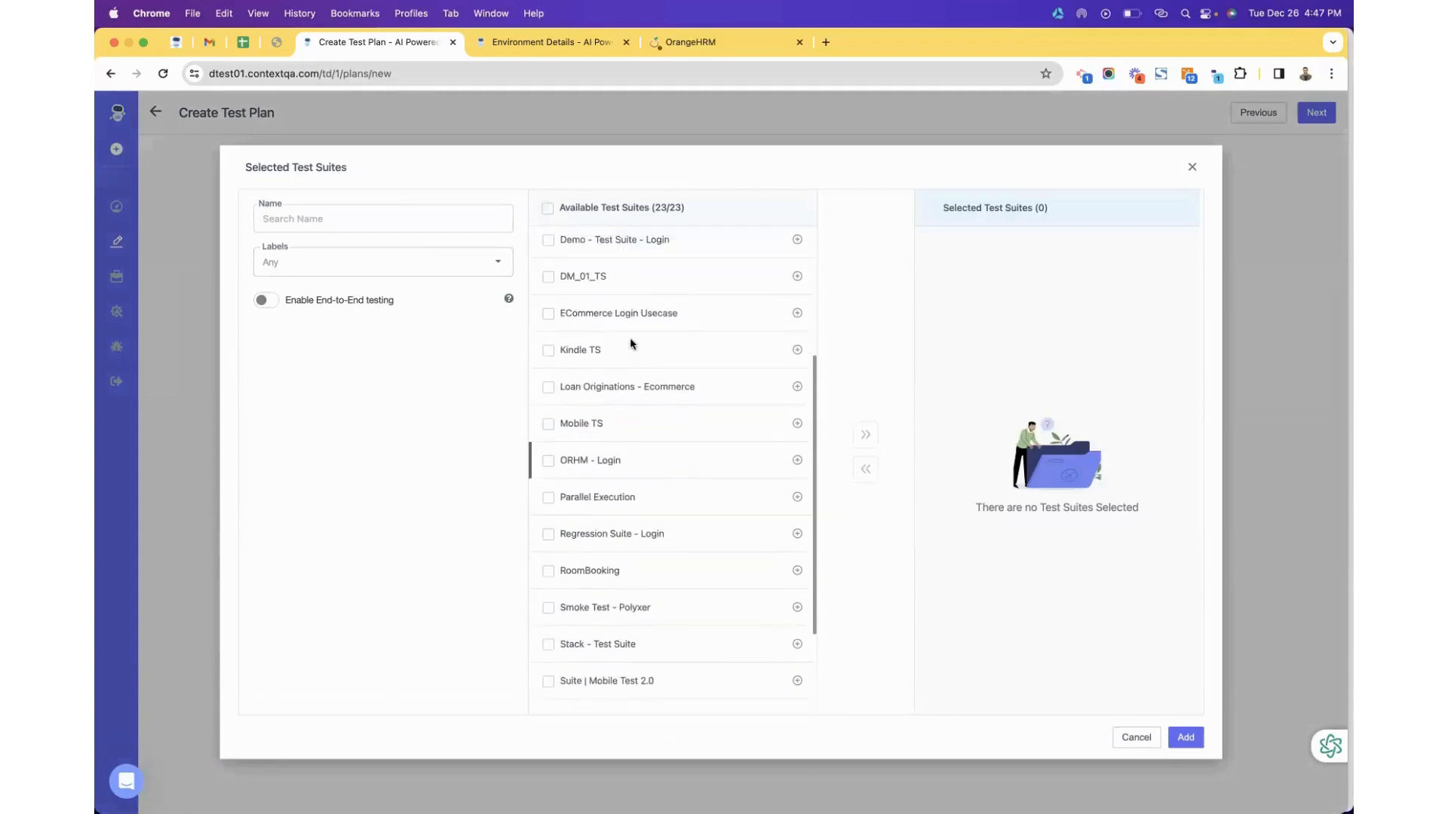
pyautogui.scroll(4, 568, 404)
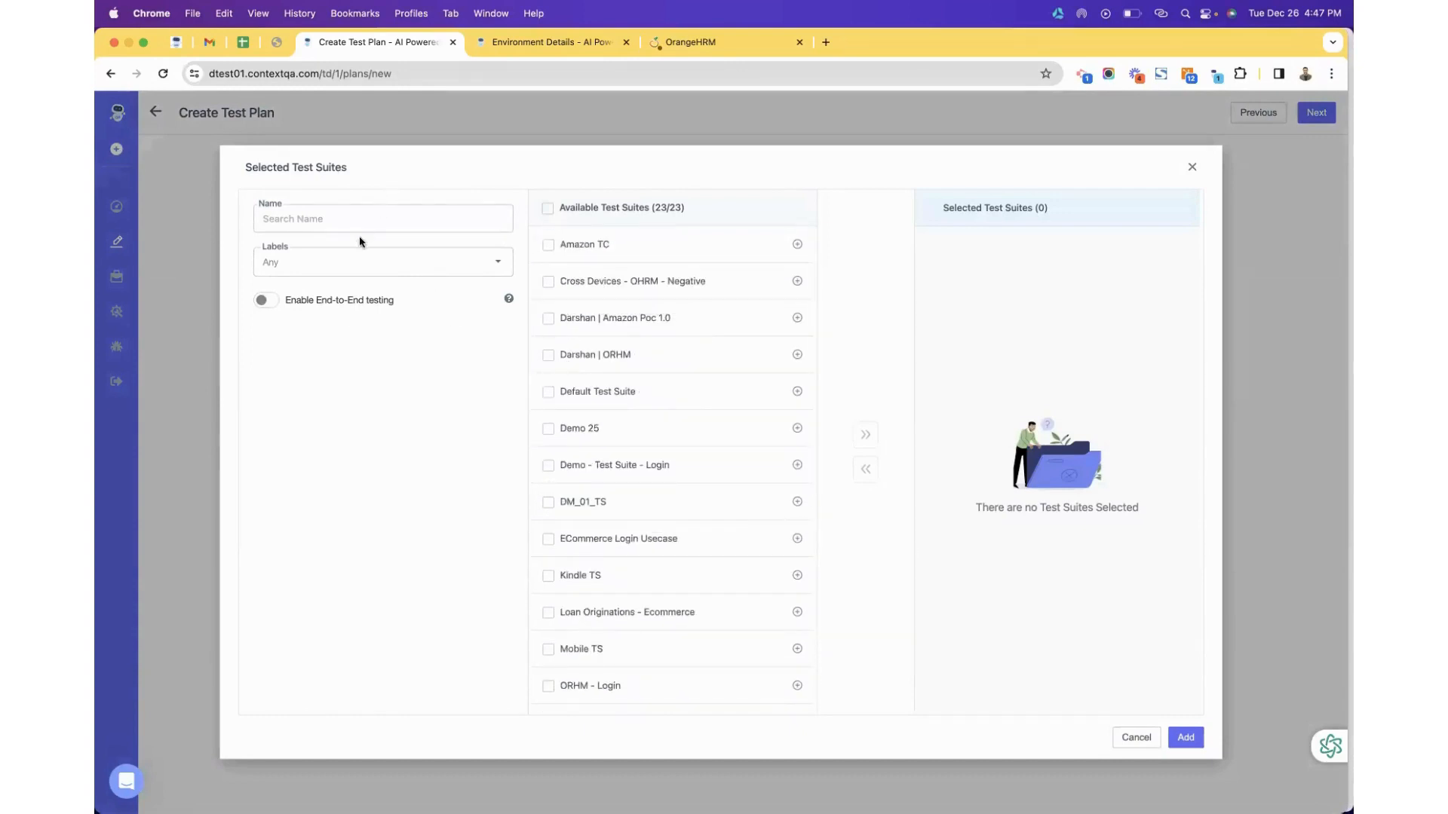
pyautogui.write('polyxer')
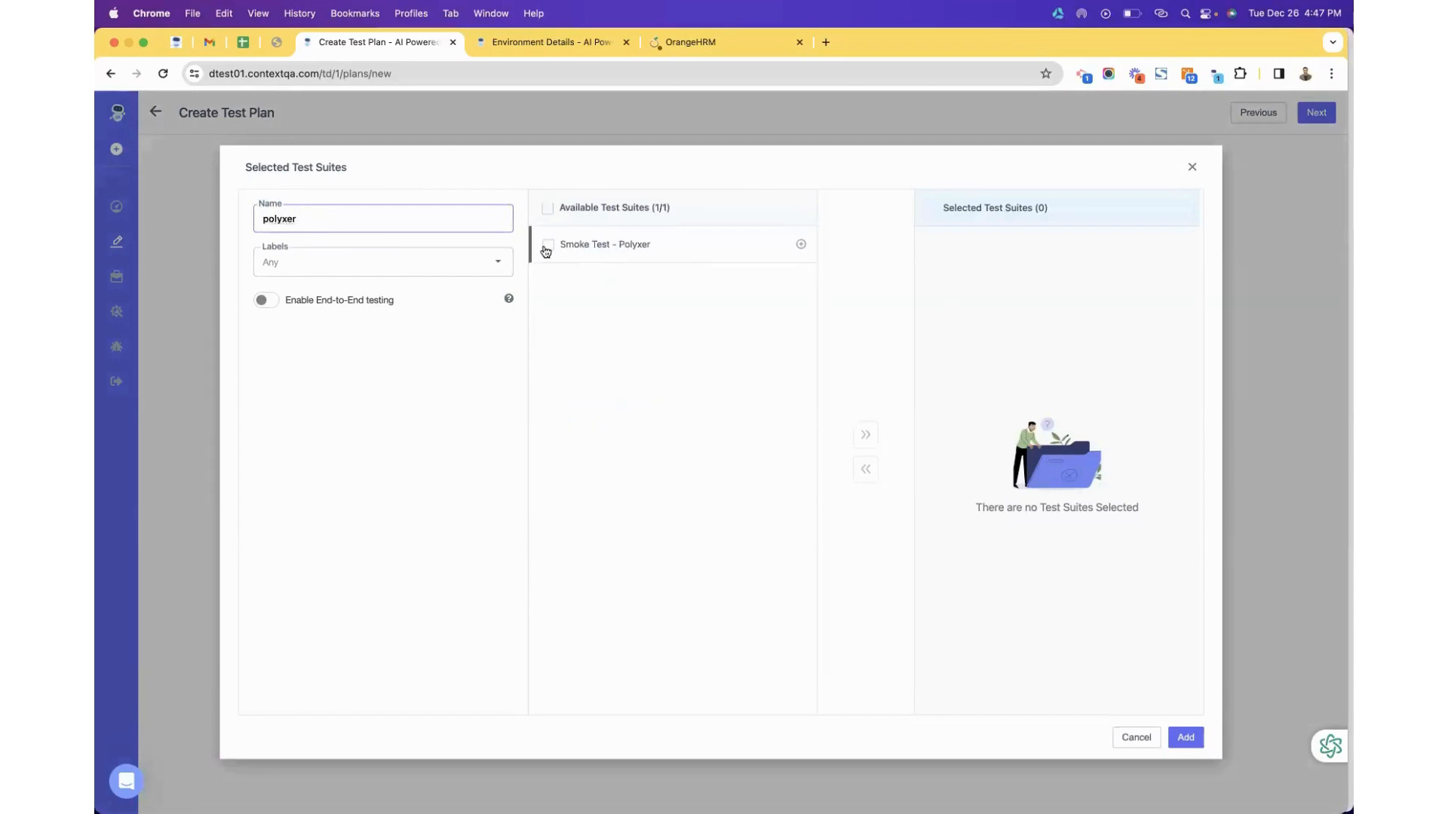
pyautogui.click(546, 249)
pyautogui.click(866, 436)
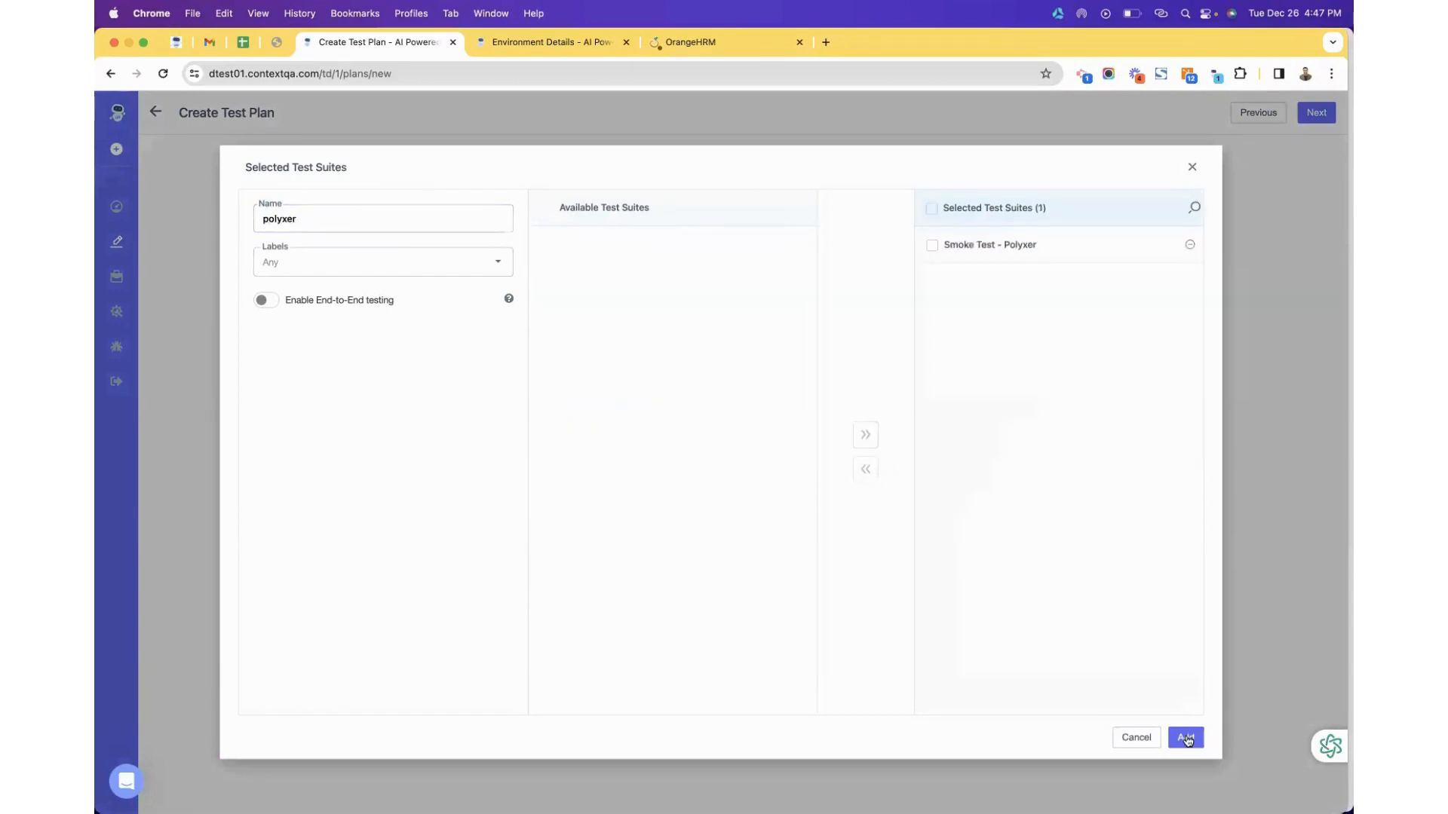
pyautogui.click(1185, 738)
pyautogui.click(676, 266)
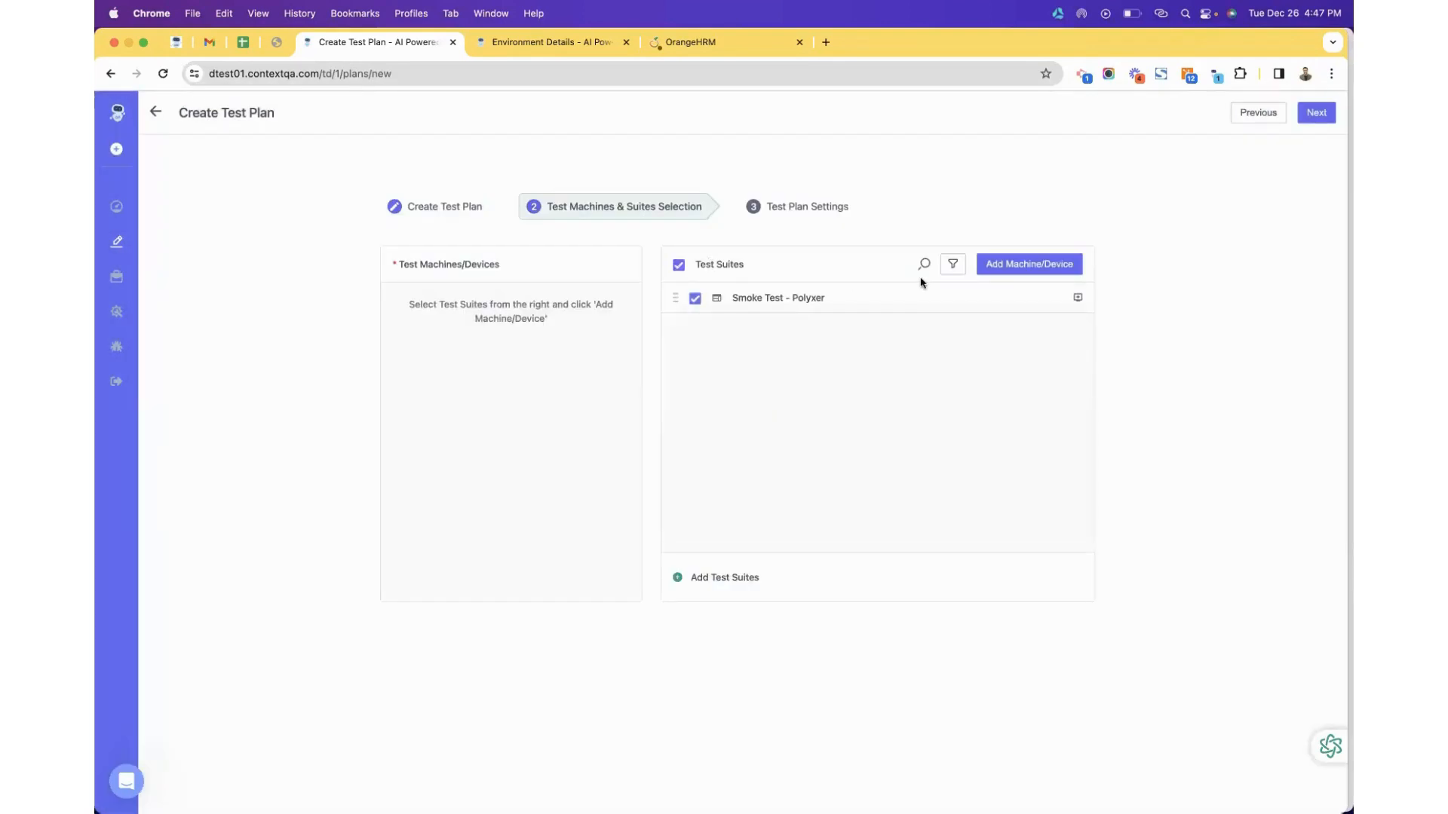
# Add a Chrome machine (ContextQA Lab, Browser platform, Chrome browser) to the suite.
pyautogui.click(1018, 272)
pyautogui.click(911, 190)
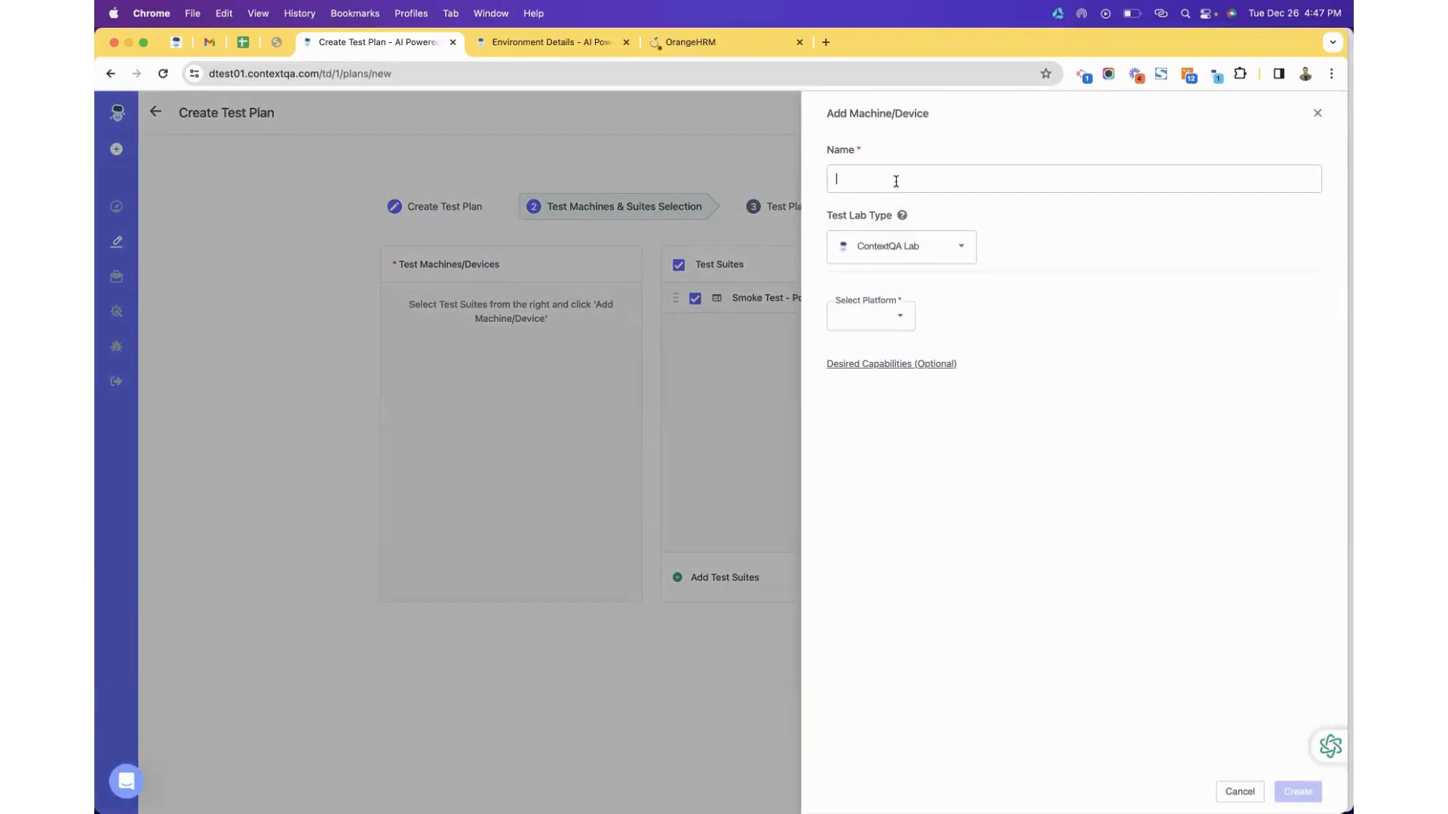
pyautogui.write('Chrome')
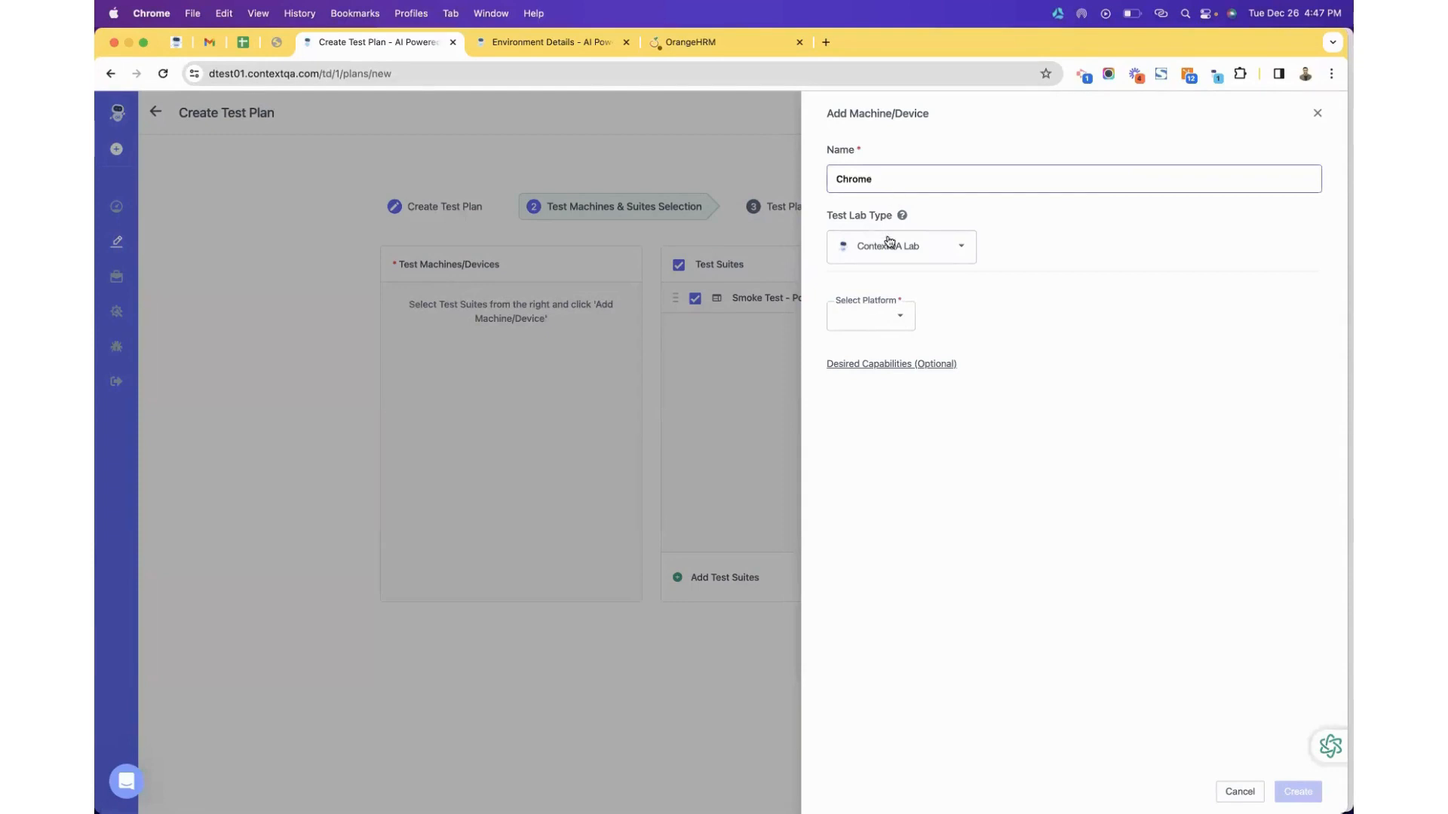
pyautogui.click(889, 243)
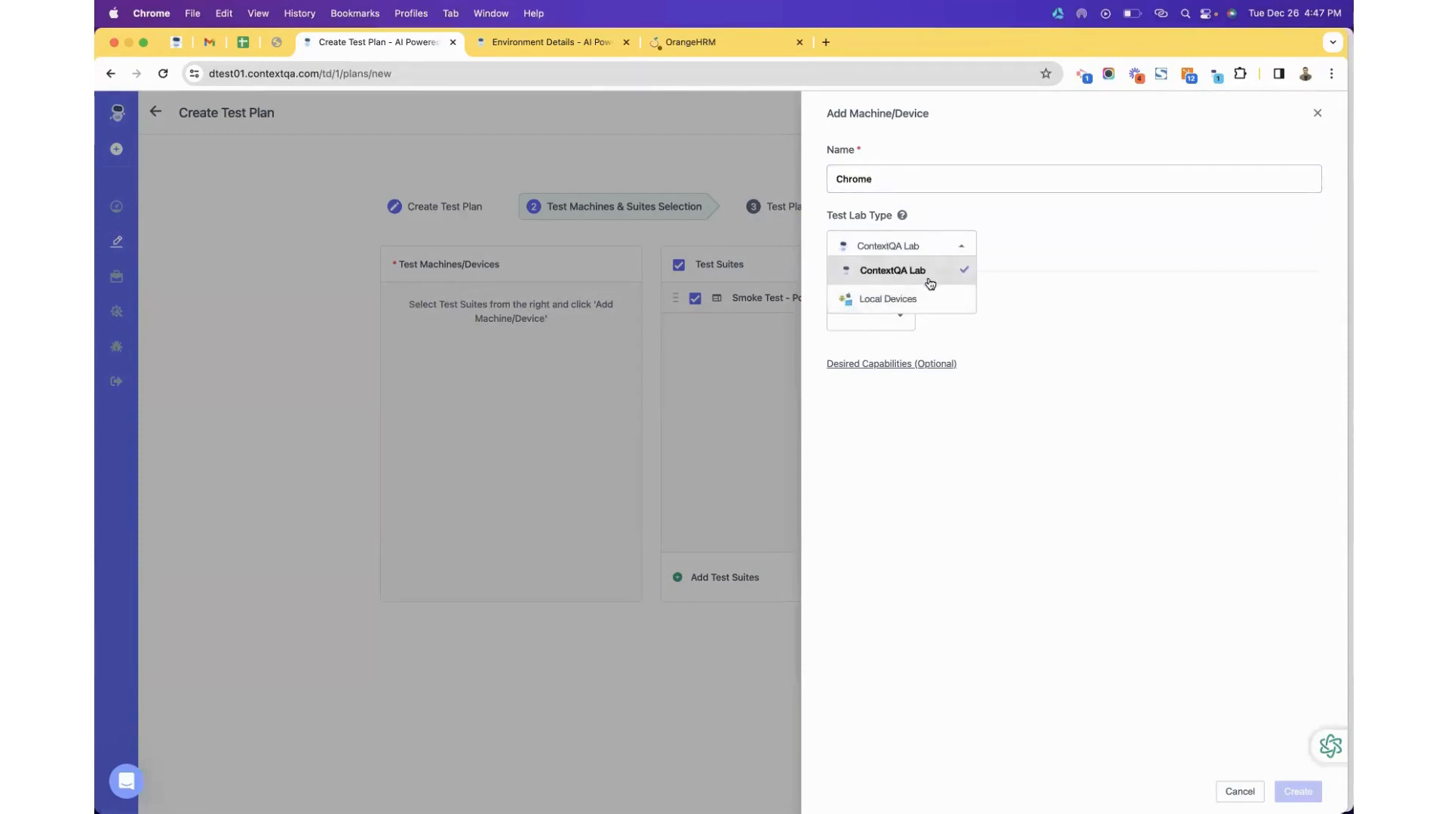
pyautogui.click(964, 346)
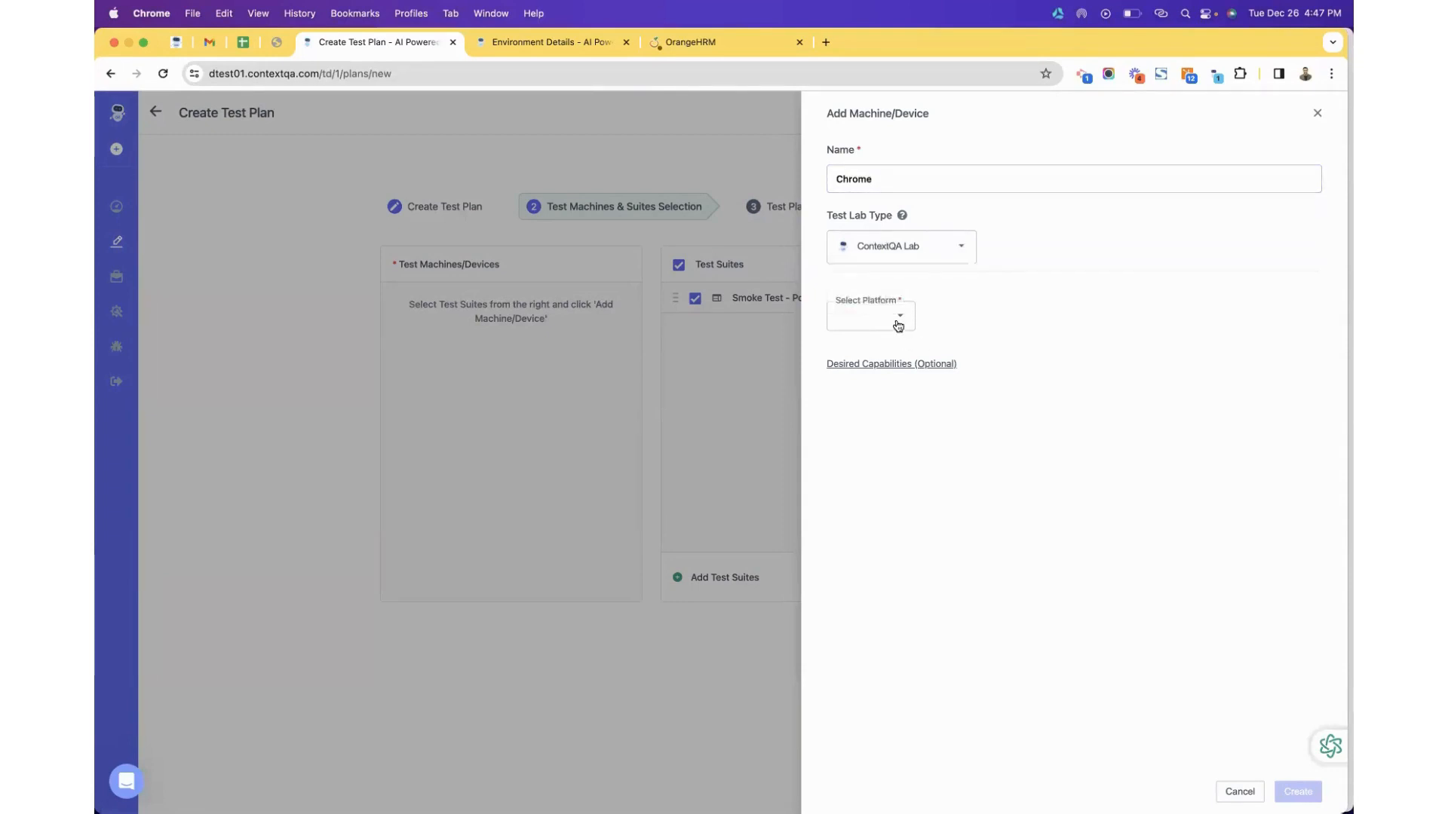
pyautogui.click(895, 322)
pyautogui.click(884, 344)
pyautogui.click(956, 315)
pyautogui.click(969, 343)
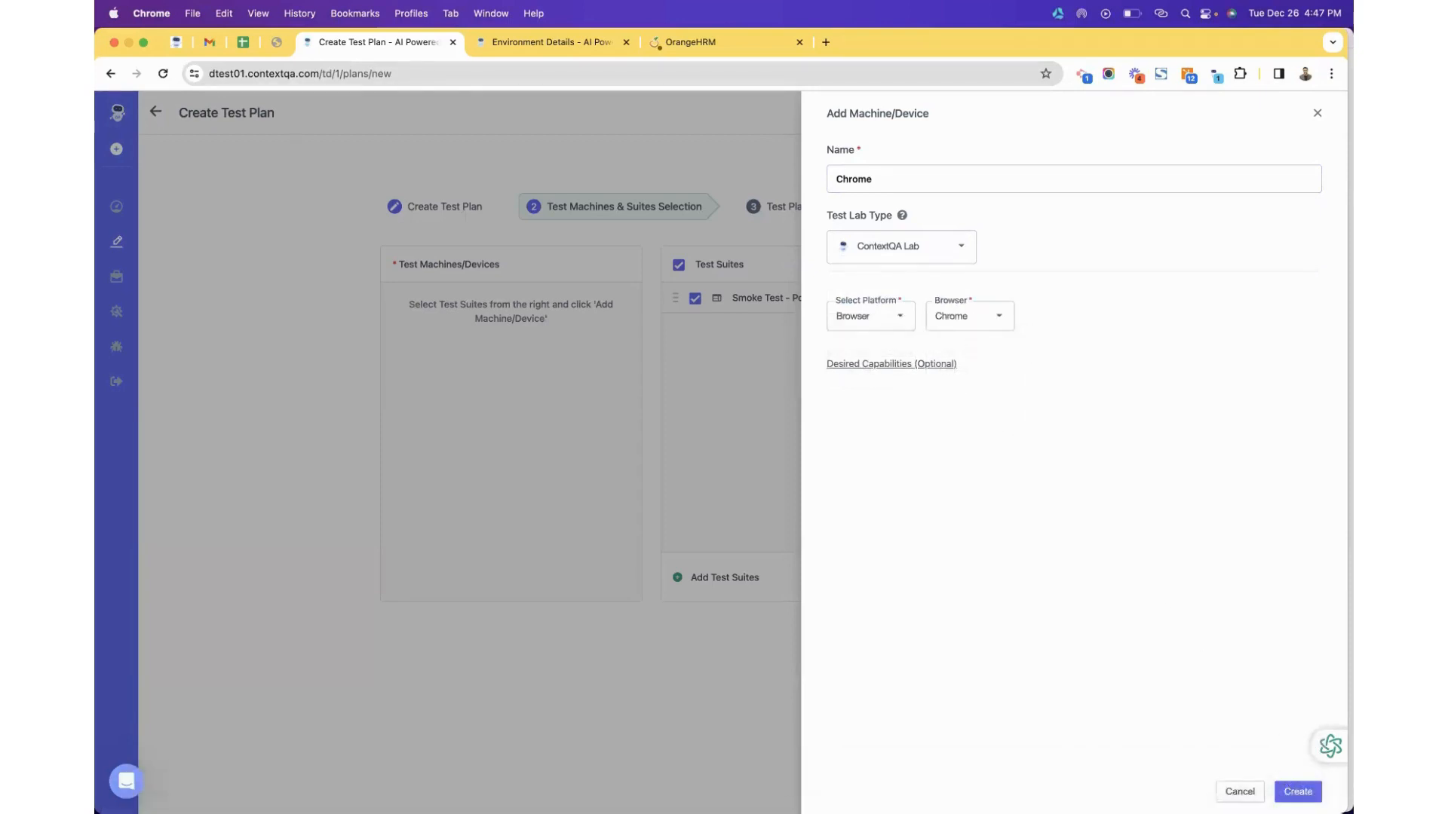
pyautogui.click(1297, 791)
# Create a second machine named Firefox with the Browser platform and Firefox browser.
pyautogui.click(679, 265)
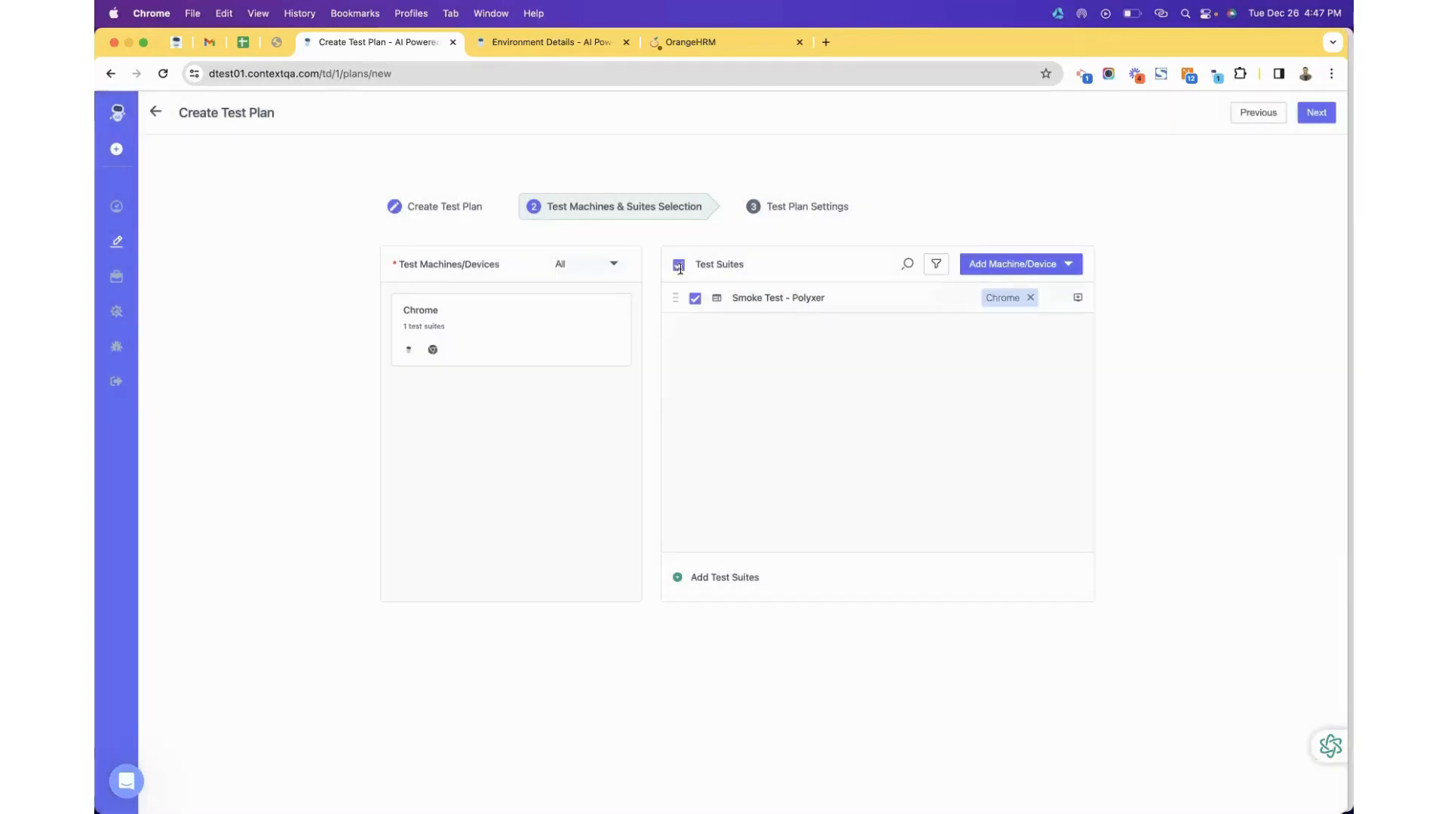
pyautogui.click(1019, 270)
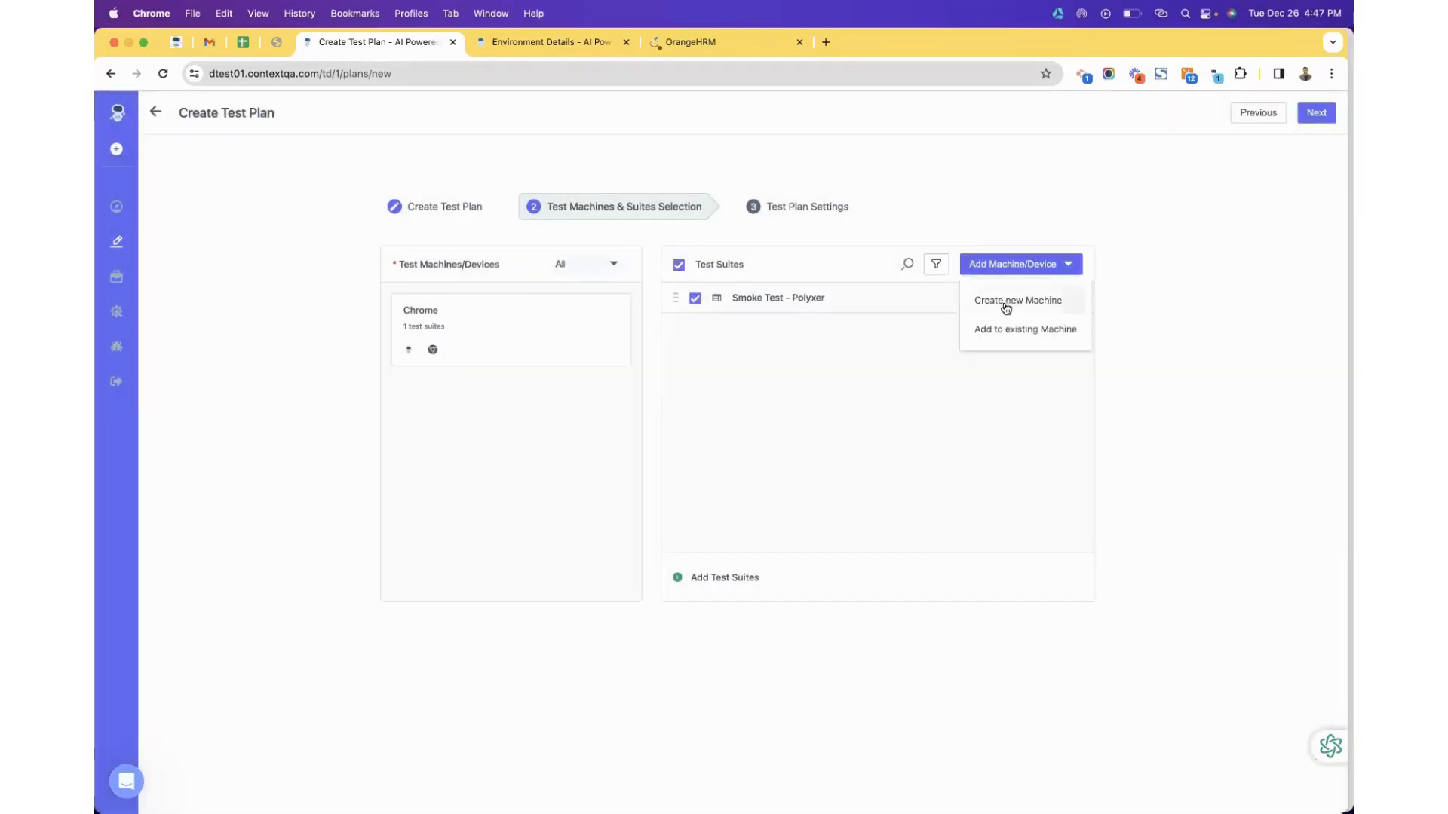
pyautogui.click(1006, 301)
pyautogui.click(840, 179)
pyautogui.write('F')
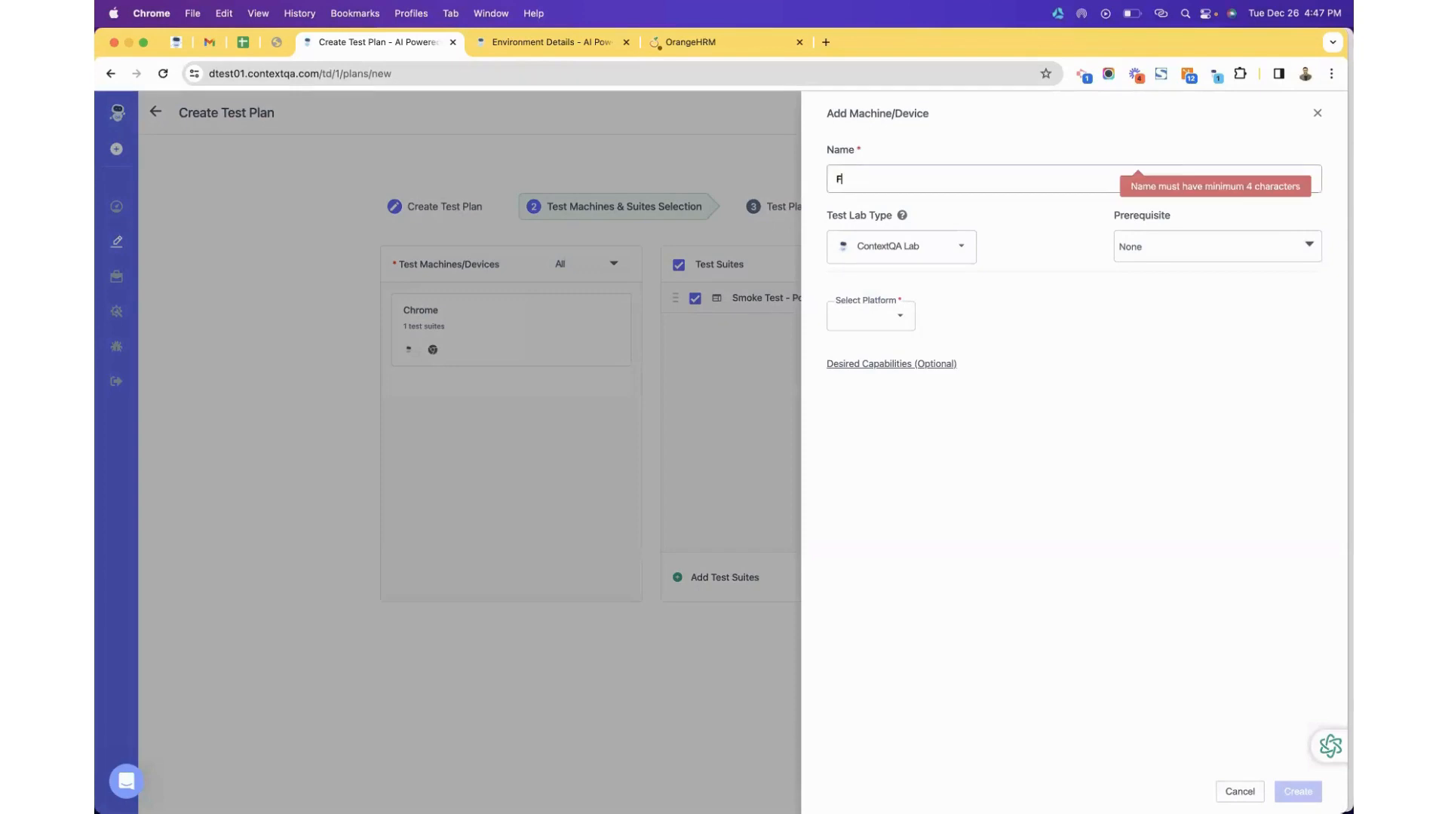
pyautogui.write('irefox')
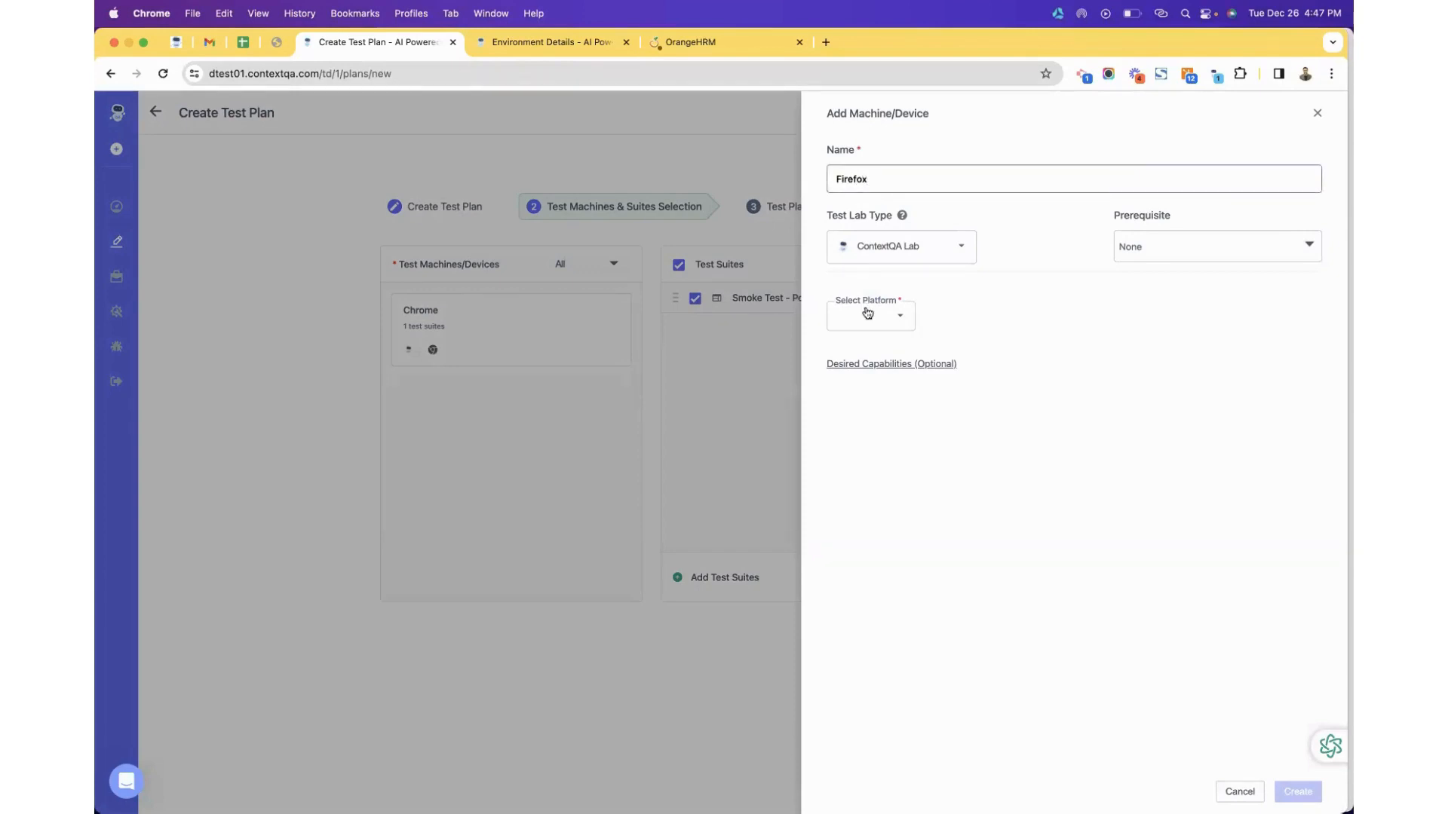
pyautogui.click(889, 320)
pyautogui.click(872, 347)
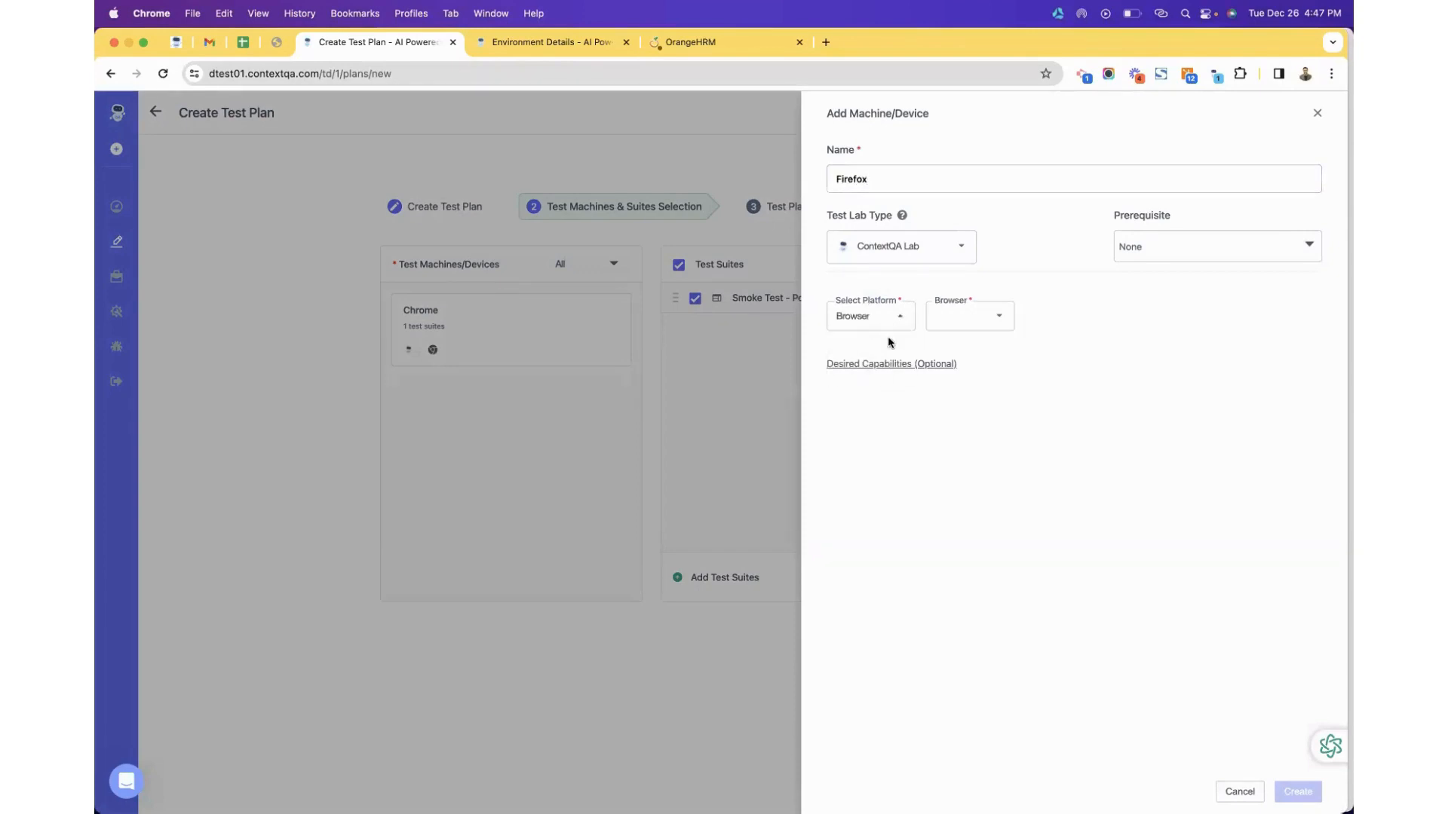
pyautogui.click(954, 320)
pyautogui.click(958, 372)
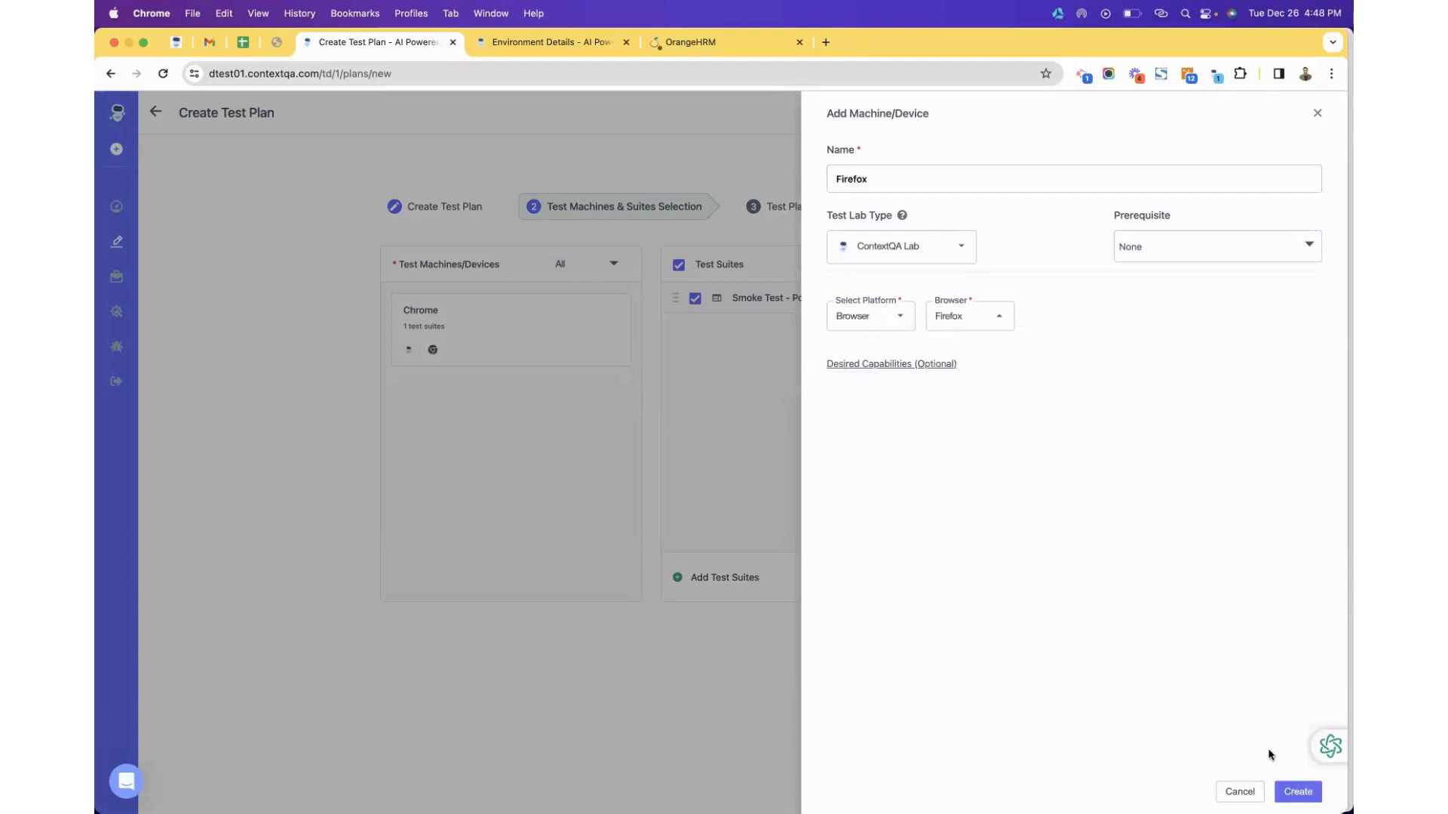
pyautogui.click(1297, 791)
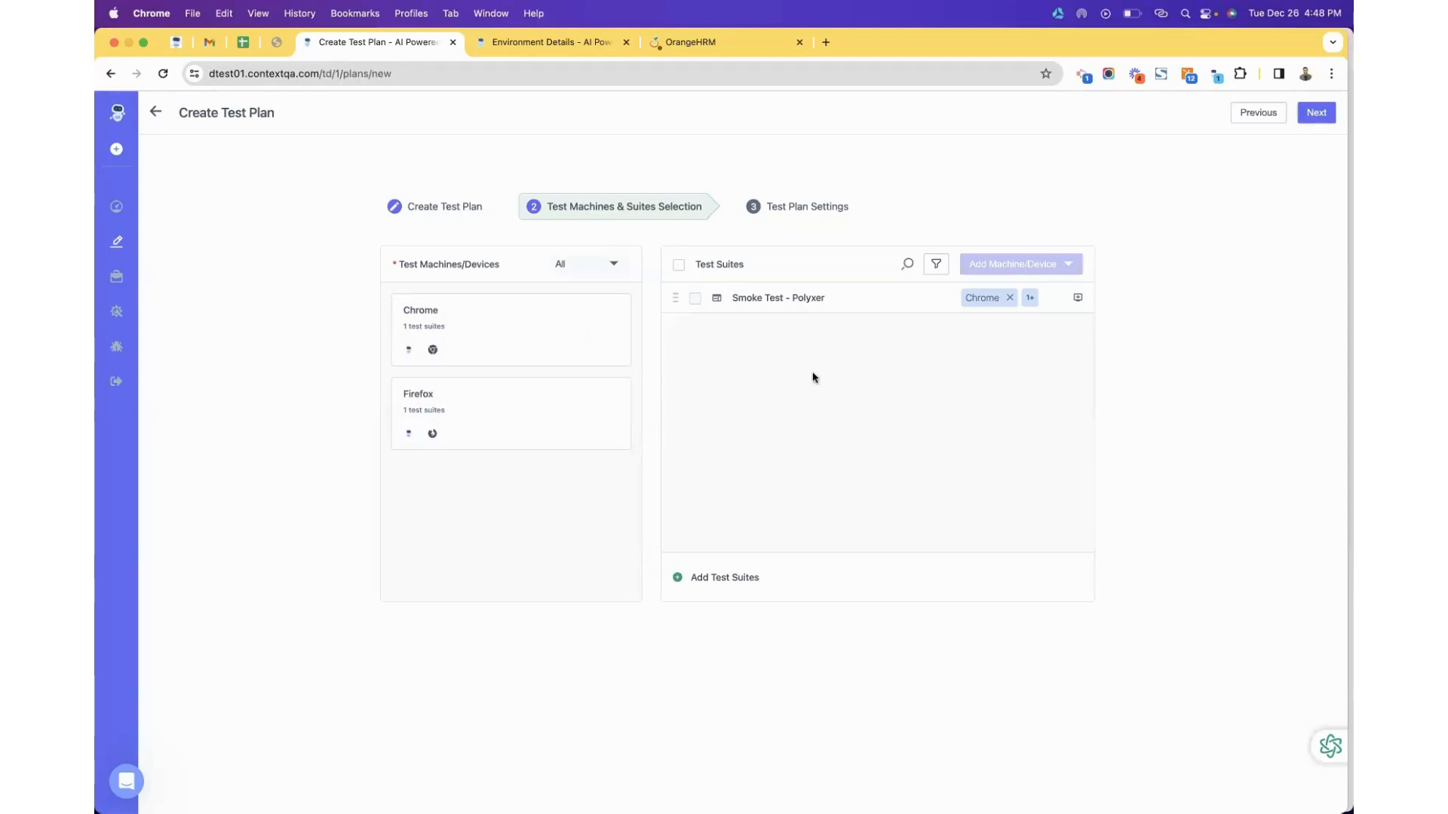
# Create the Cross Browser TP- Polyxer test plan and run it immediately.
pyautogui.click(1319, 114)
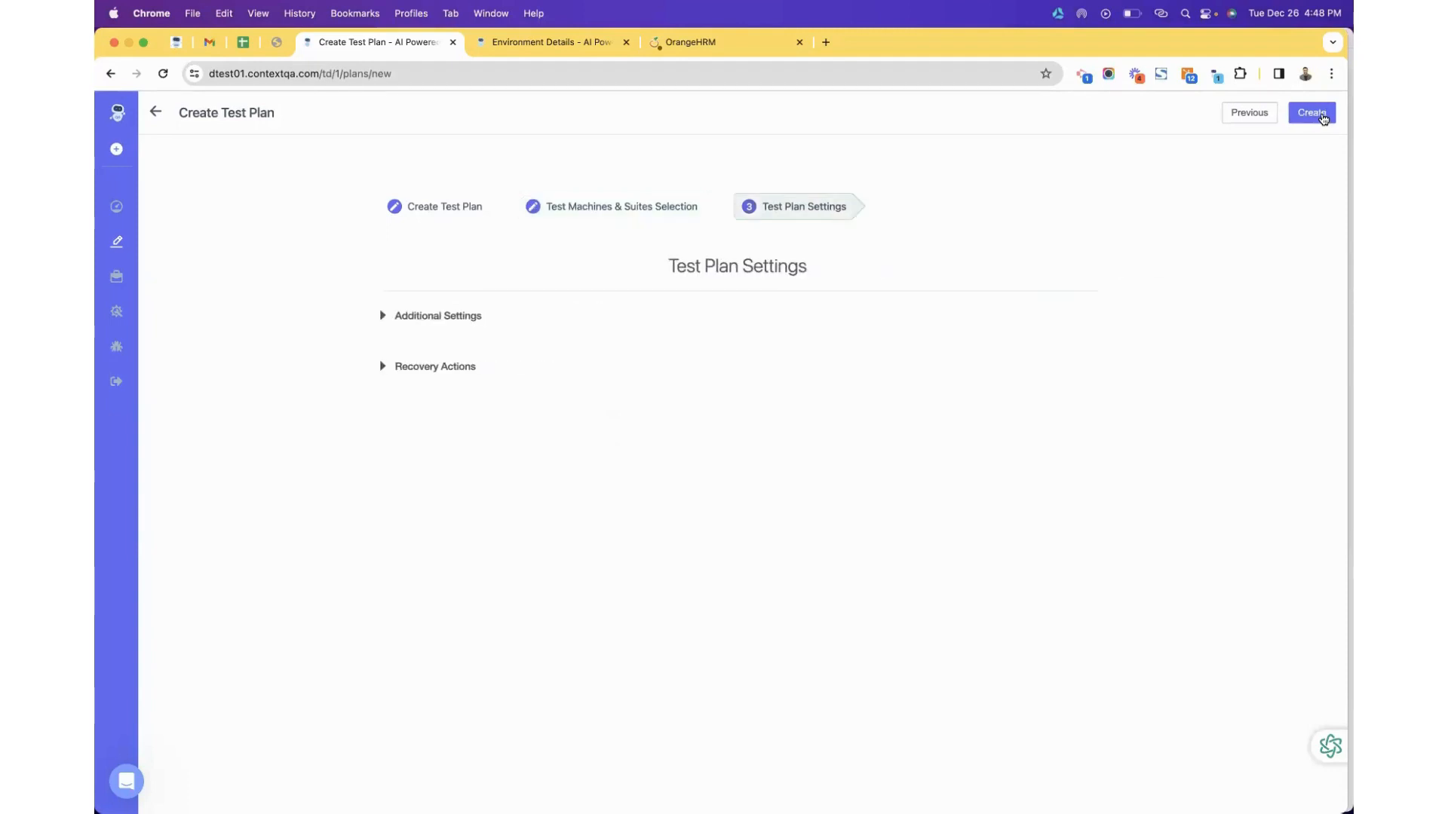
pyautogui.click(1321, 116)
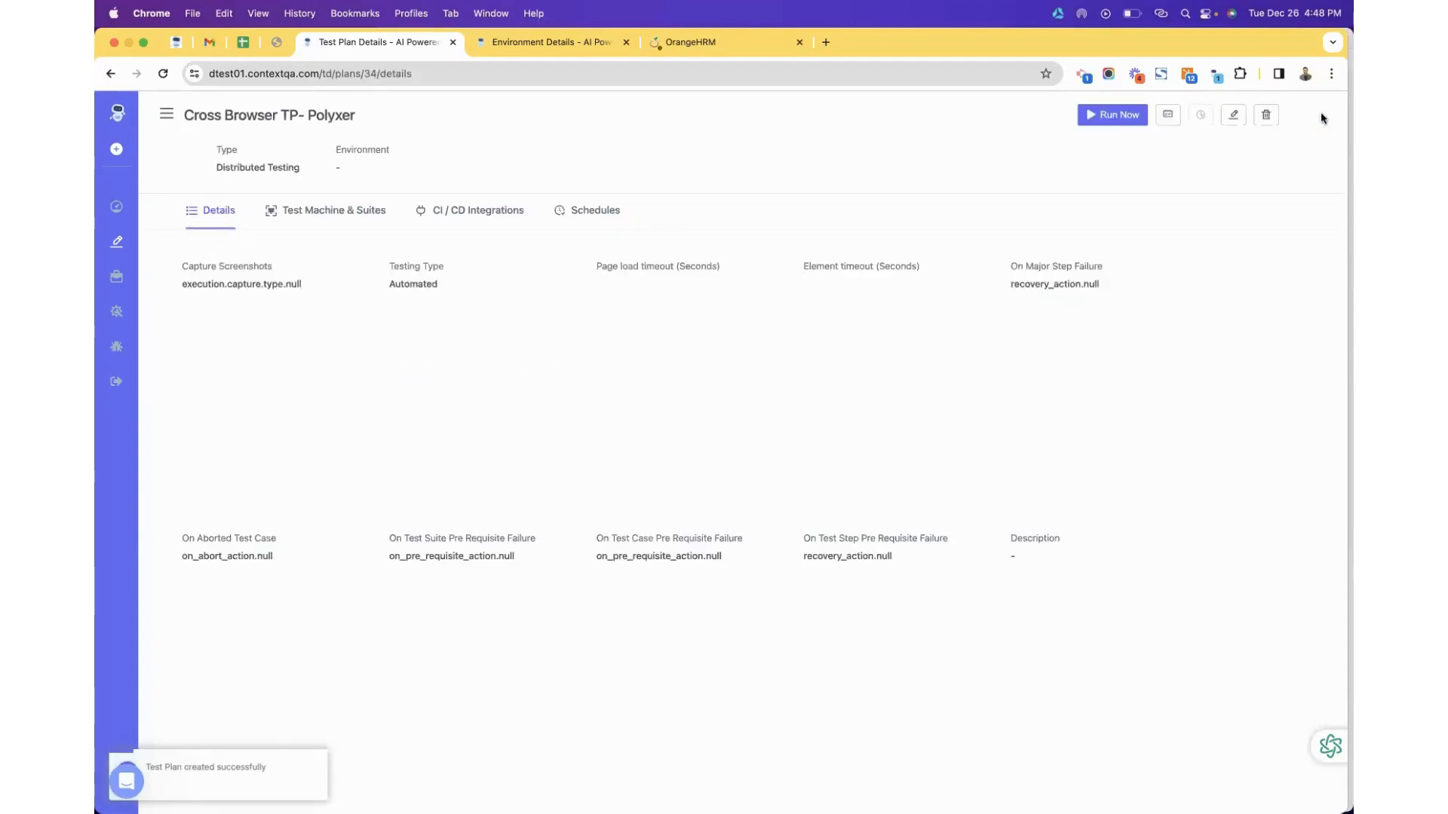
pyautogui.click(1109, 121)
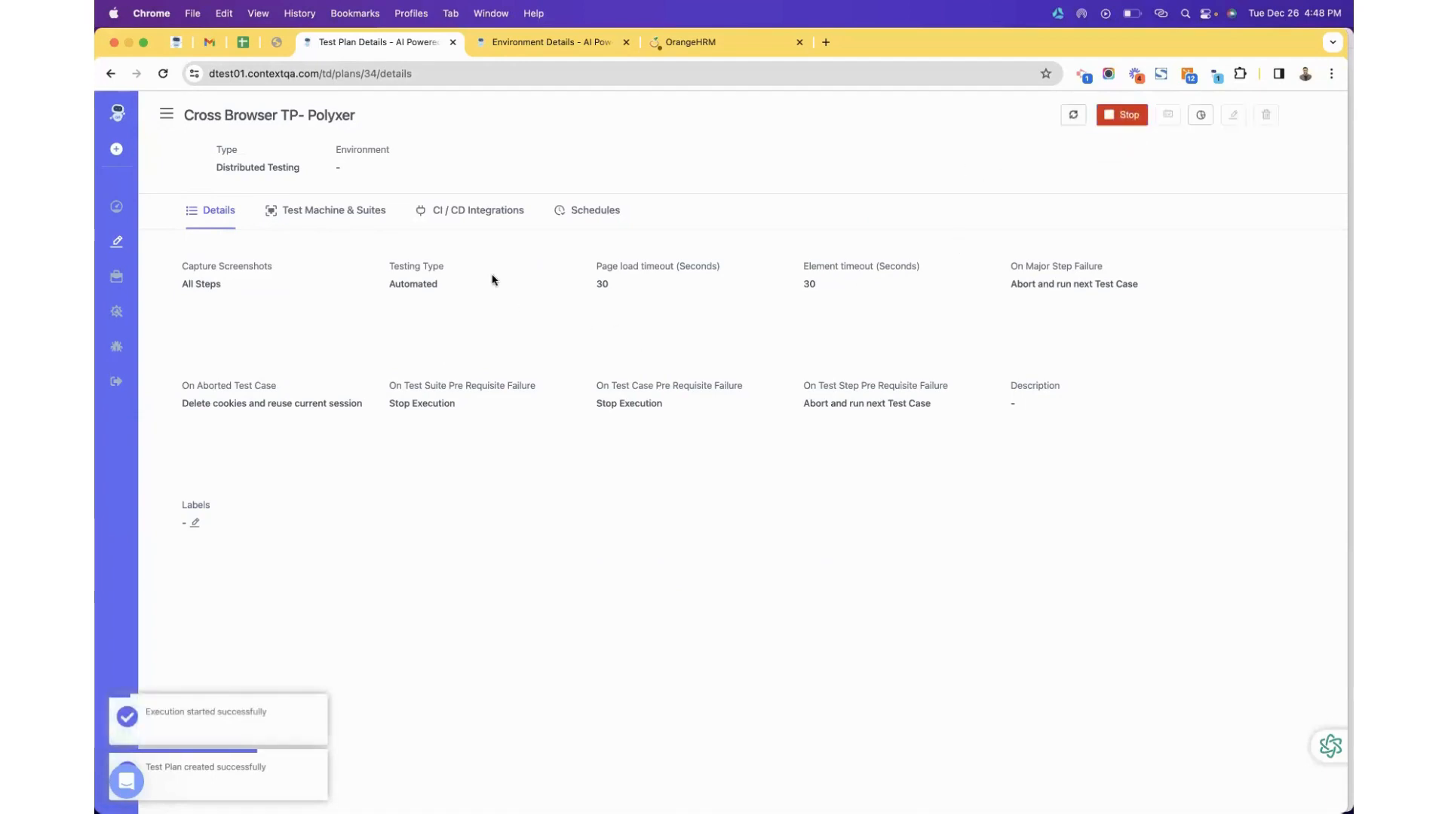
# Check run #1251 in the run history, then go back to a blank Create Test Plan form.
pyautogui.click(1201, 117)
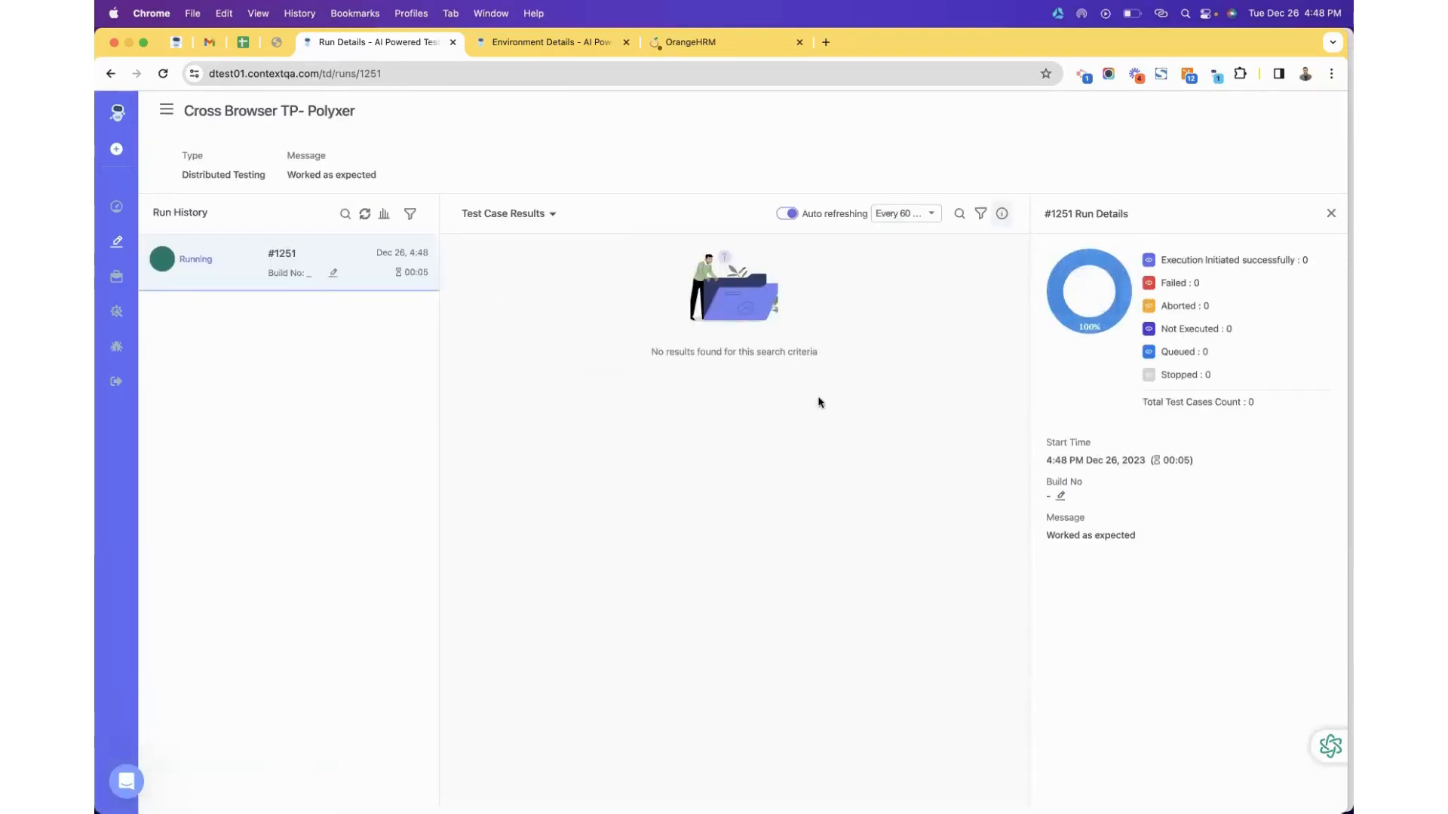
pyautogui.click(103, 75)
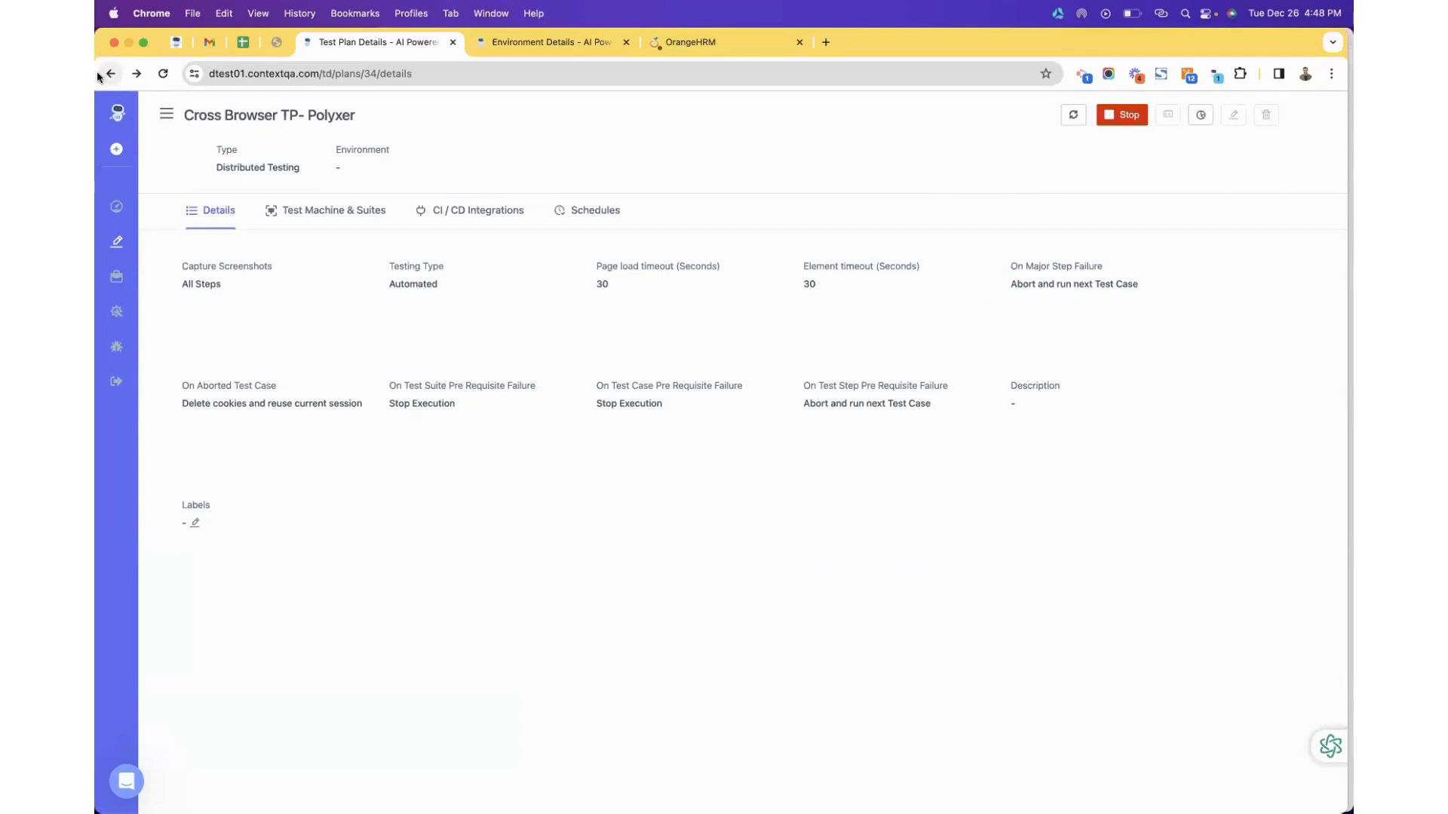
pyautogui.click(101, 76)
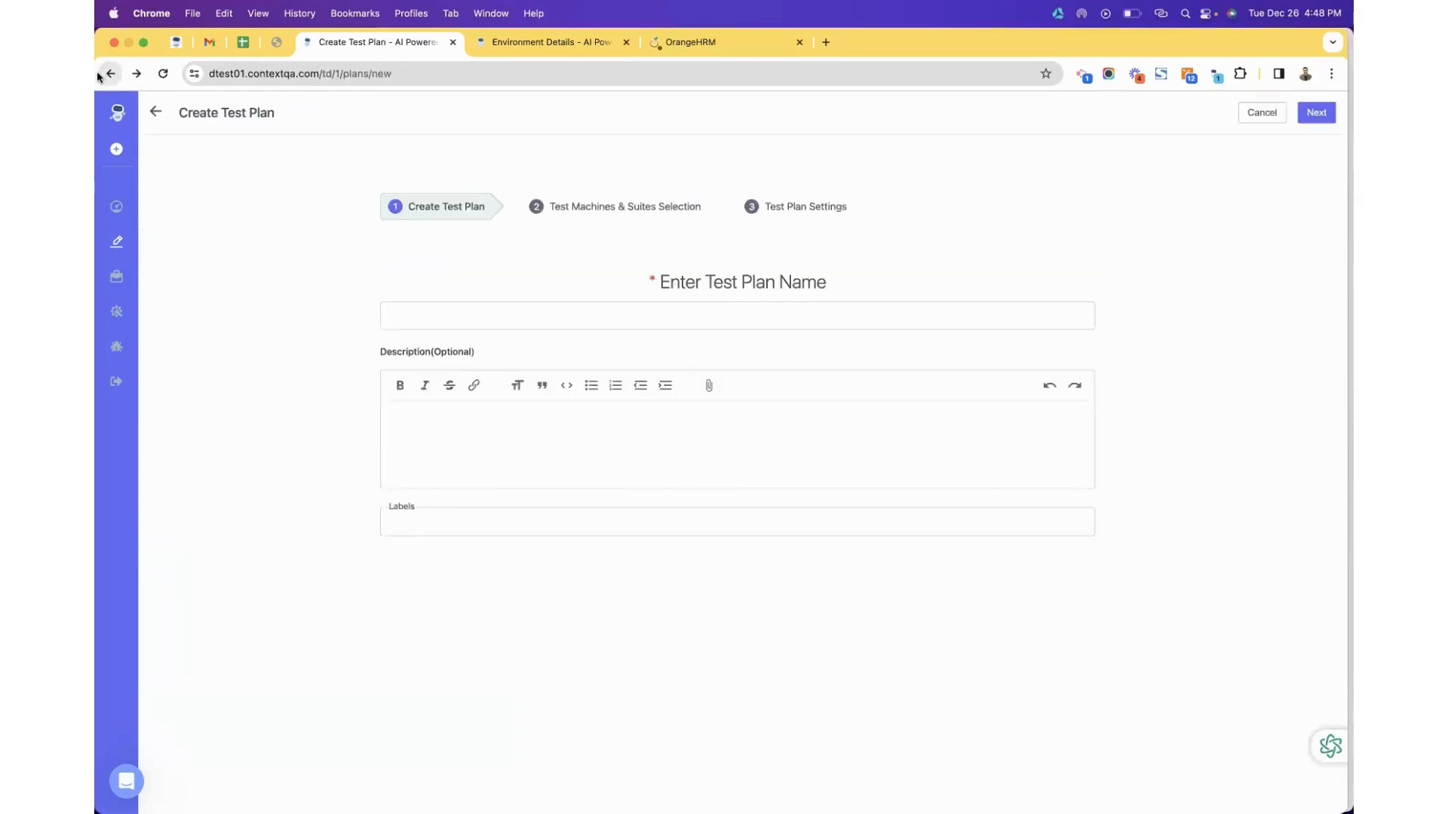
# Move from the test cases list to the 23 Test Suites, expanding and collapsing Cross Devices - OHRM - Negative.
pyautogui.click(117, 240)
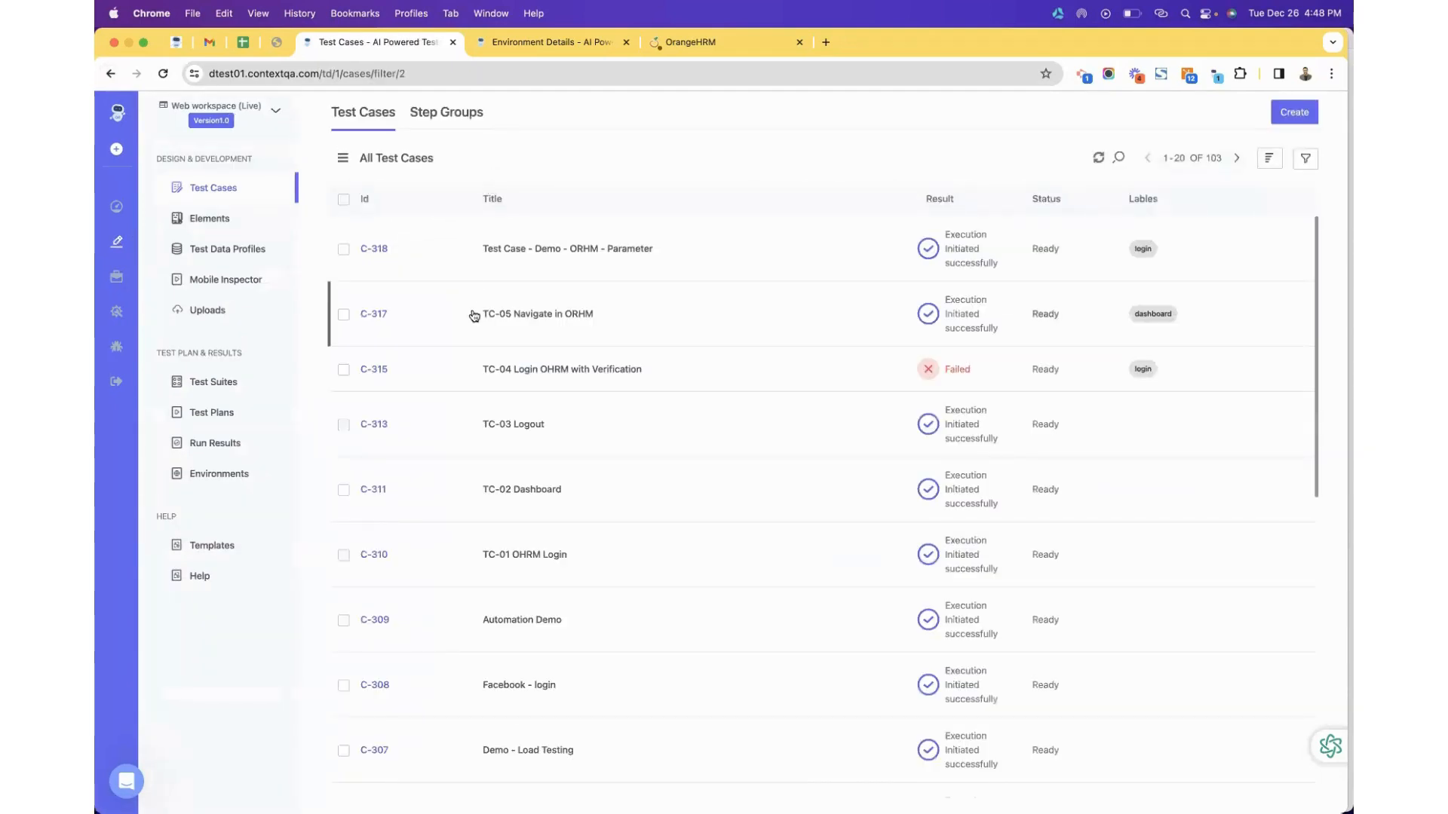
pyautogui.scroll(-1, 585, 427)
pyautogui.scroll(1, 586, 427)
pyautogui.click(225, 383)
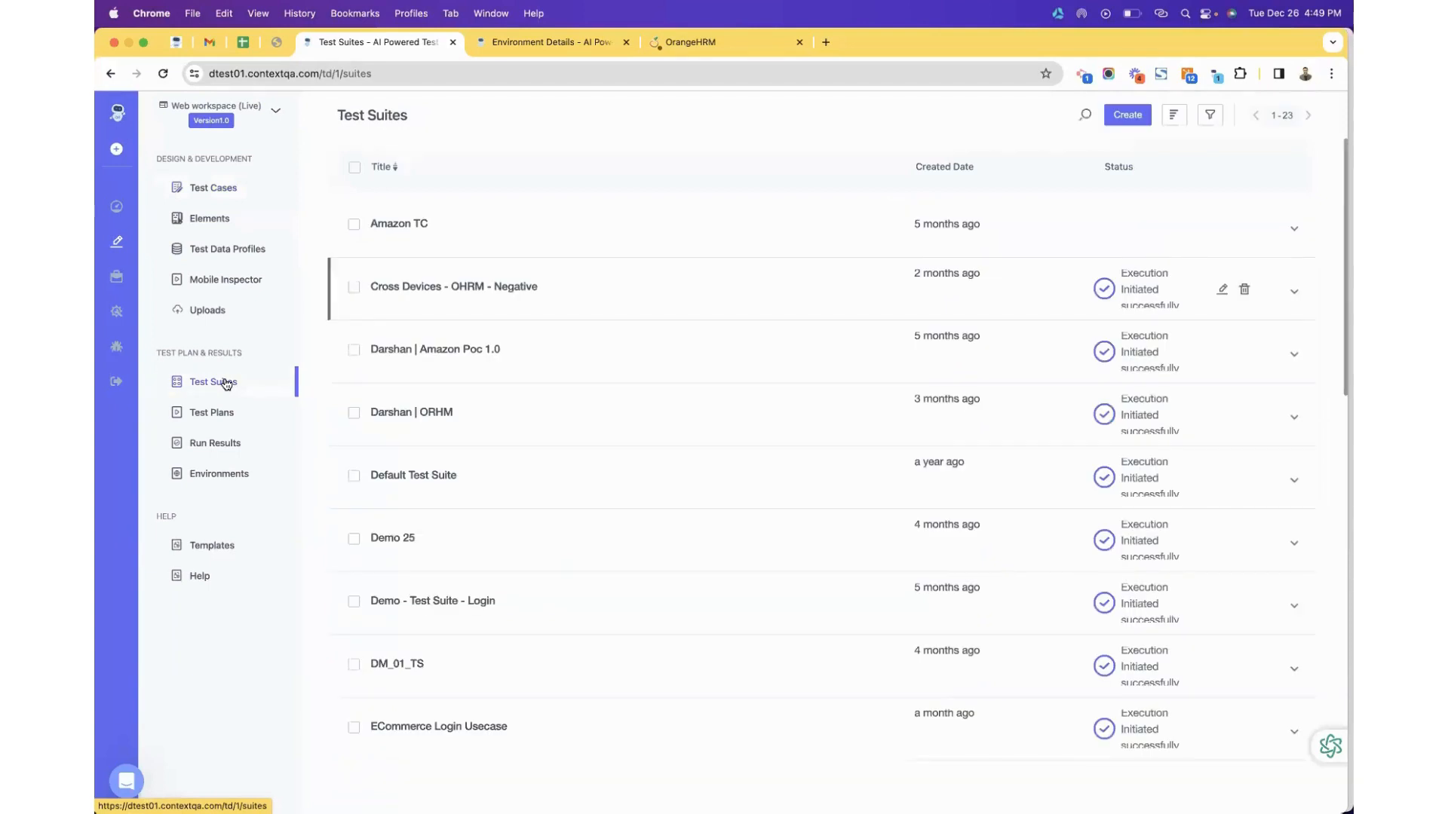
pyautogui.click(1293, 291)
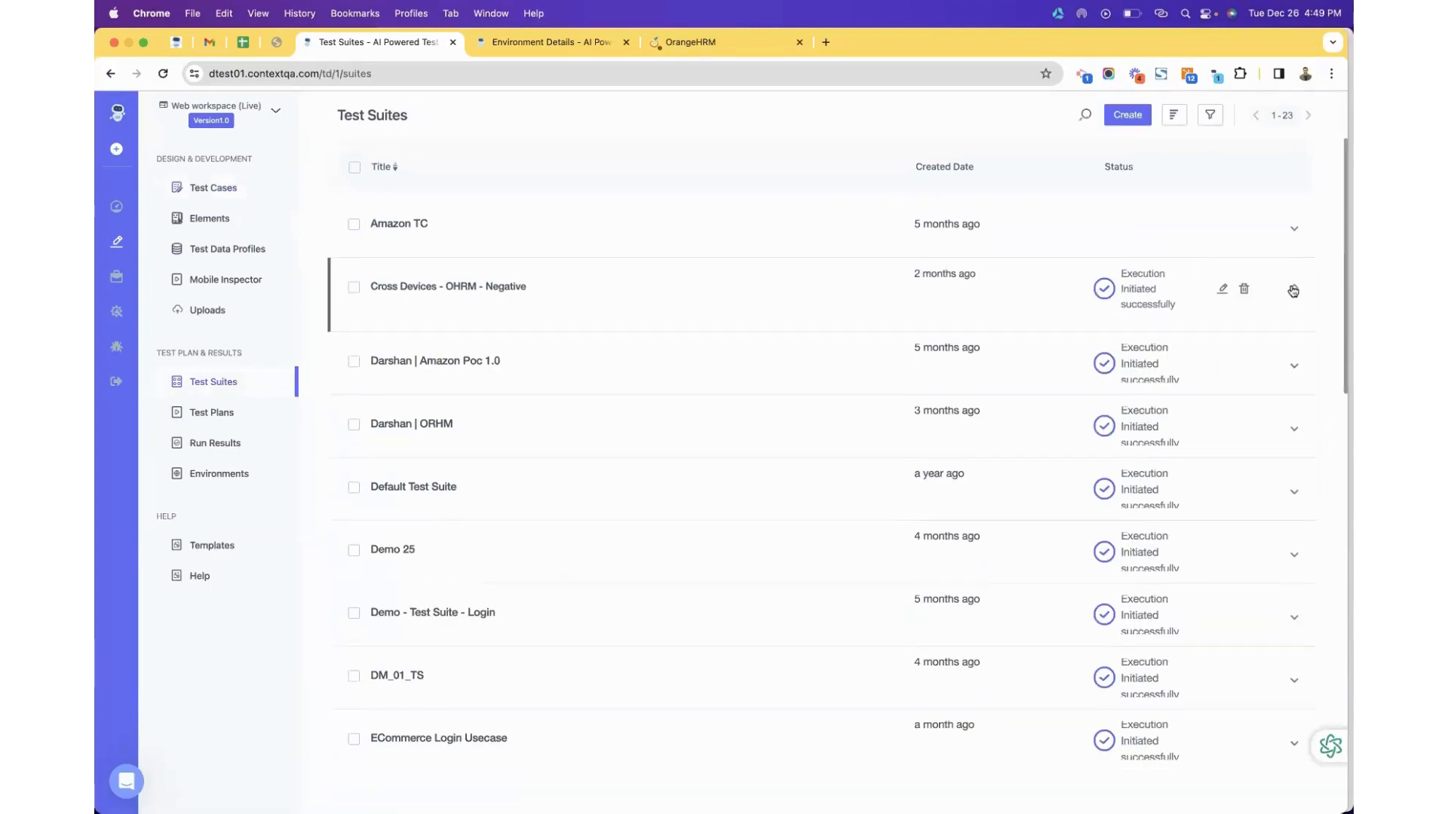
pyautogui.click(1293, 291)
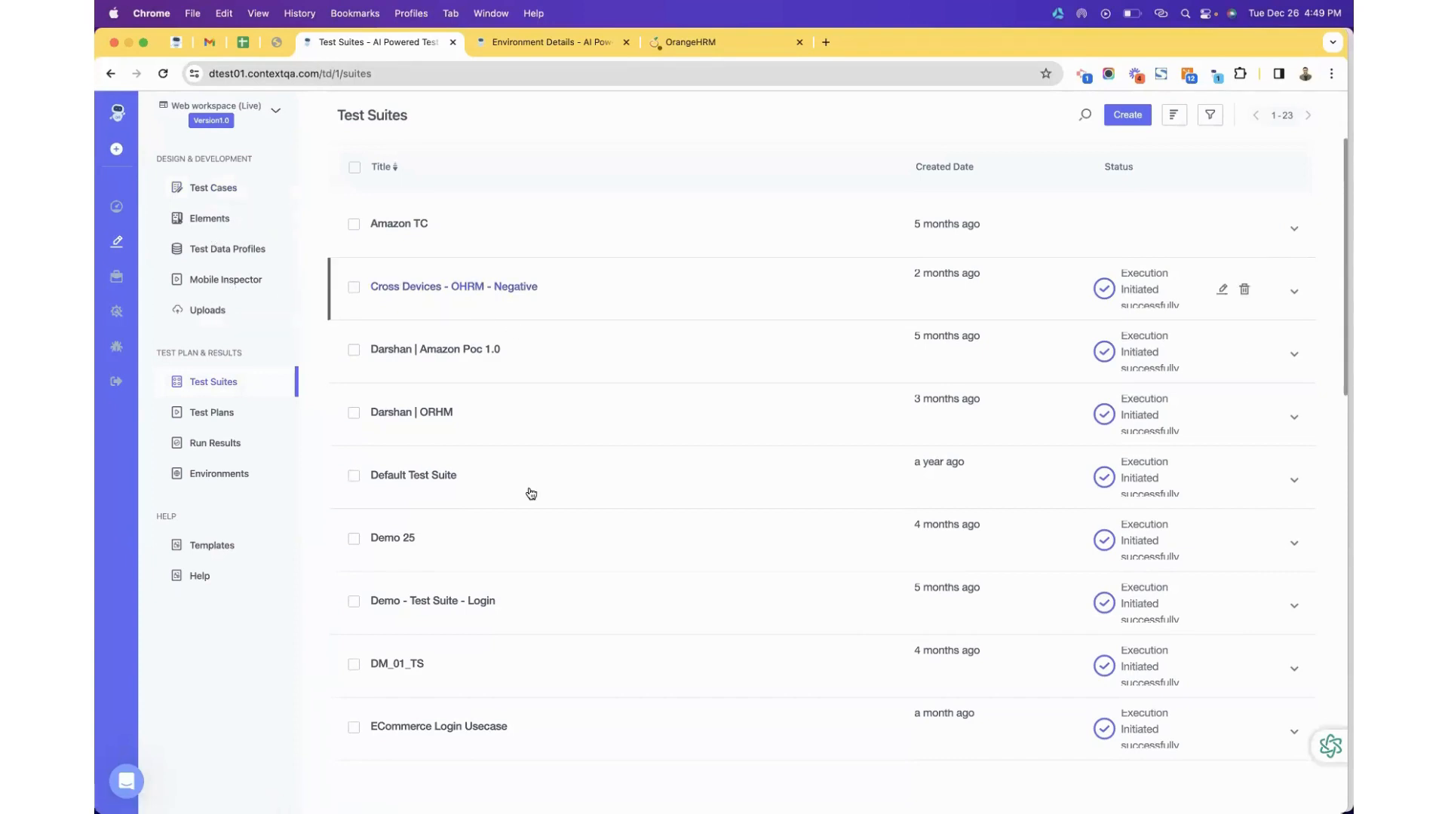
pyautogui.scroll(-5, 530, 491)
pyautogui.scroll(5, 530, 491)
pyautogui.scroll(-10, 550, 297)
pyautogui.scroll(10, 550, 296)
# Open the Cross Browser TP- Polyxer run #1251 reports grouped by test suite.
pyautogui.click(220, 415)
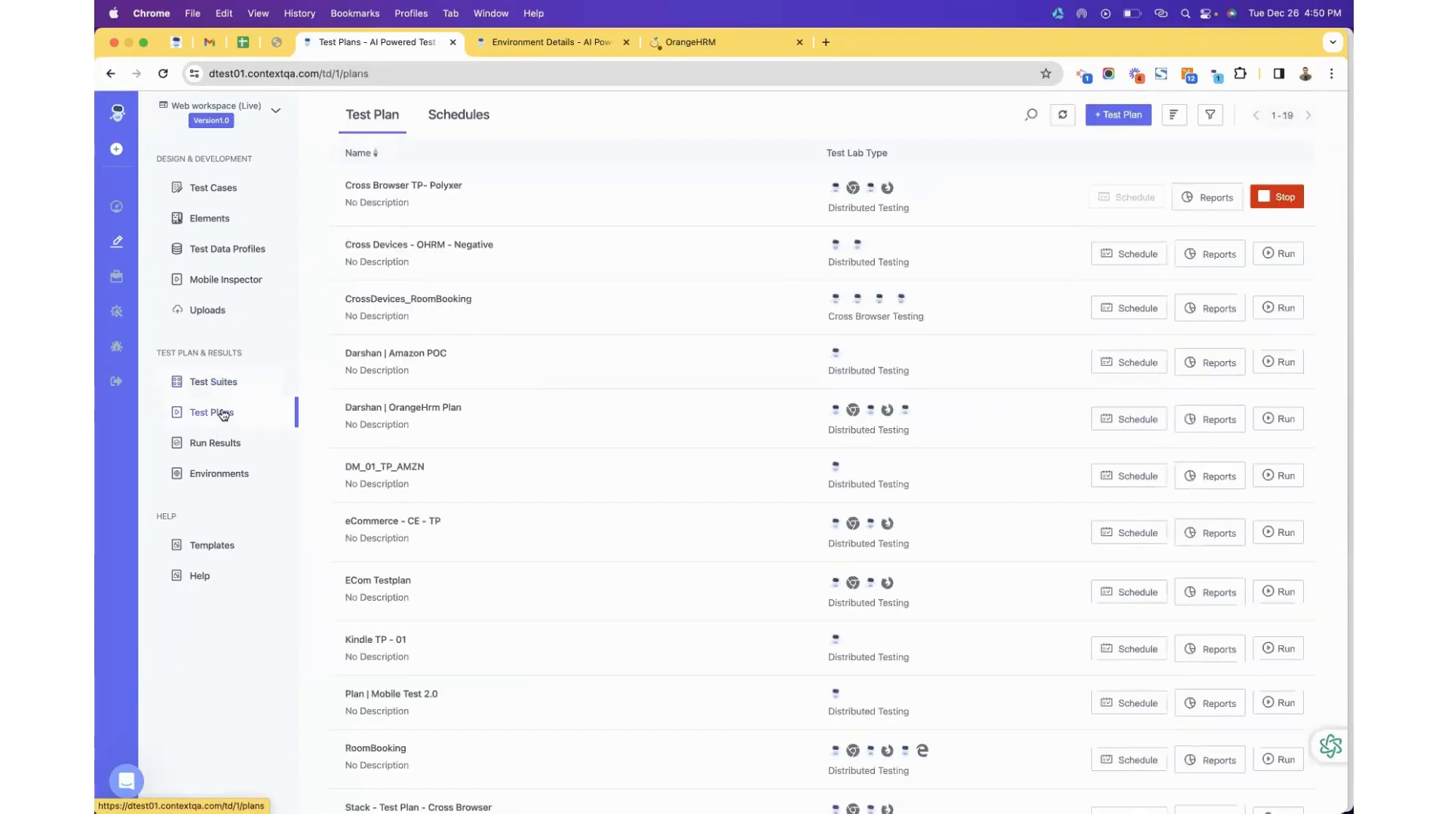
pyautogui.click(1208, 199)
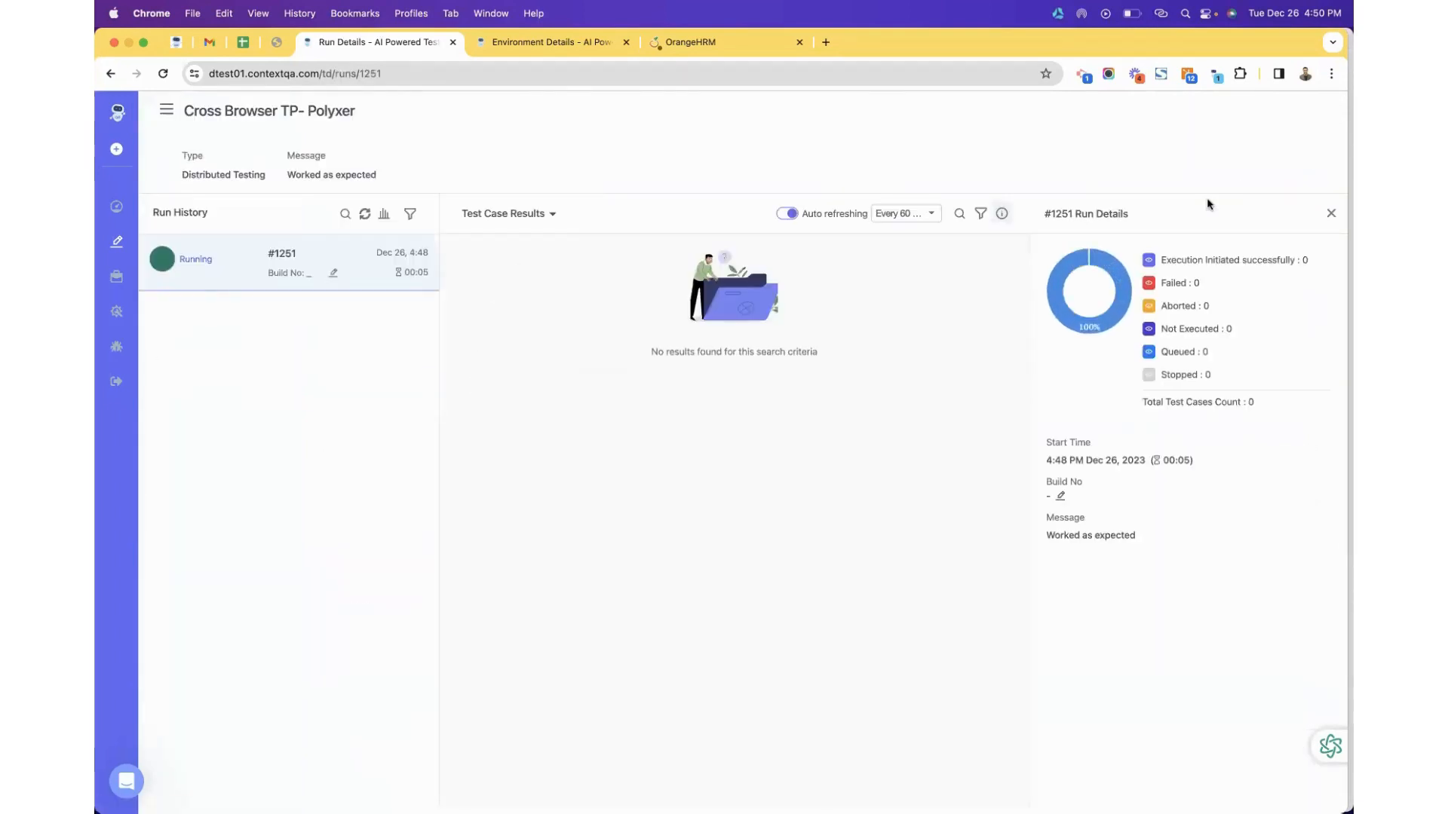
pyautogui.click(504, 213)
pyautogui.click(523, 283)
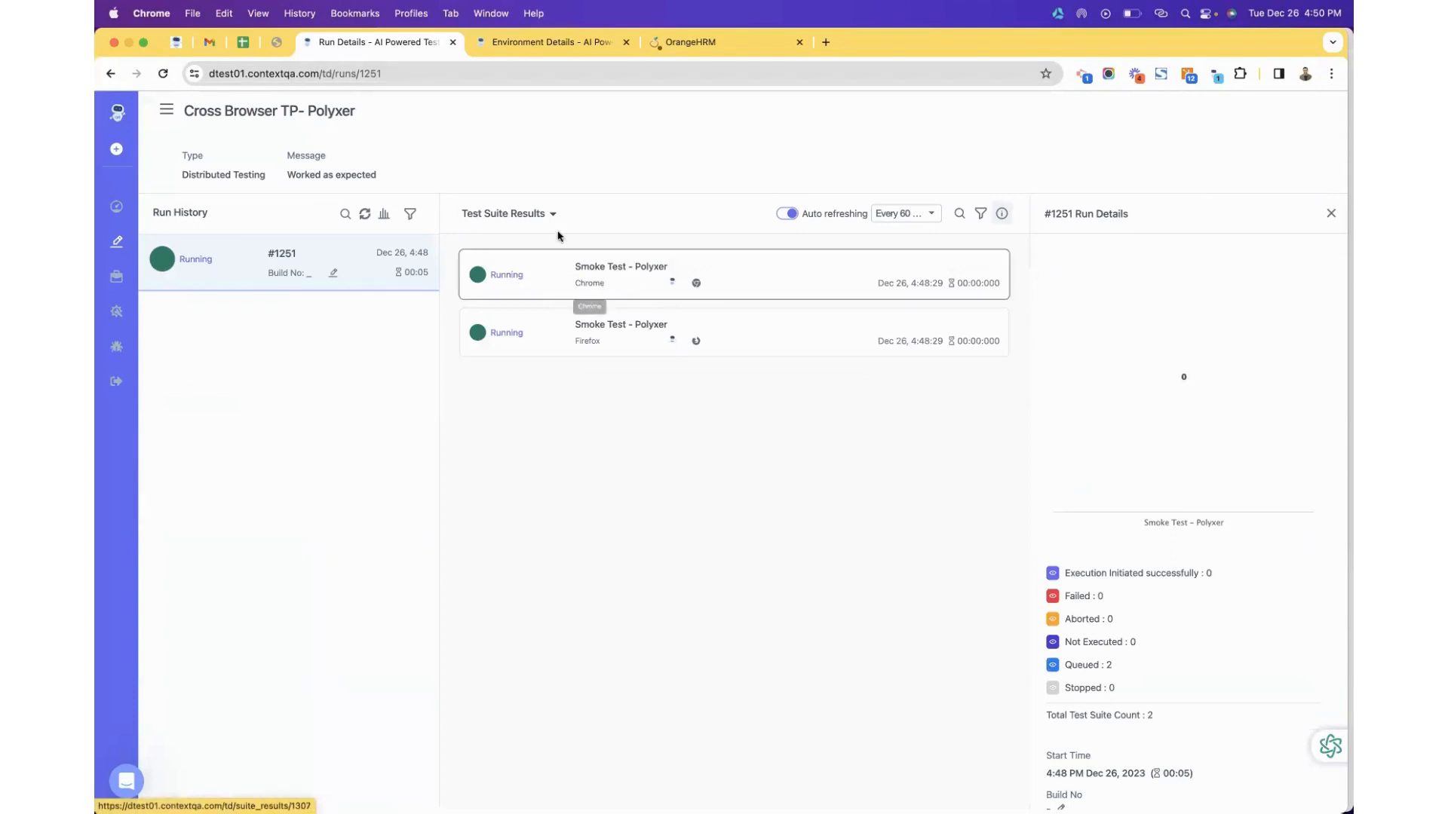
pyautogui.click(553, 215)
pyautogui.click(543, 288)
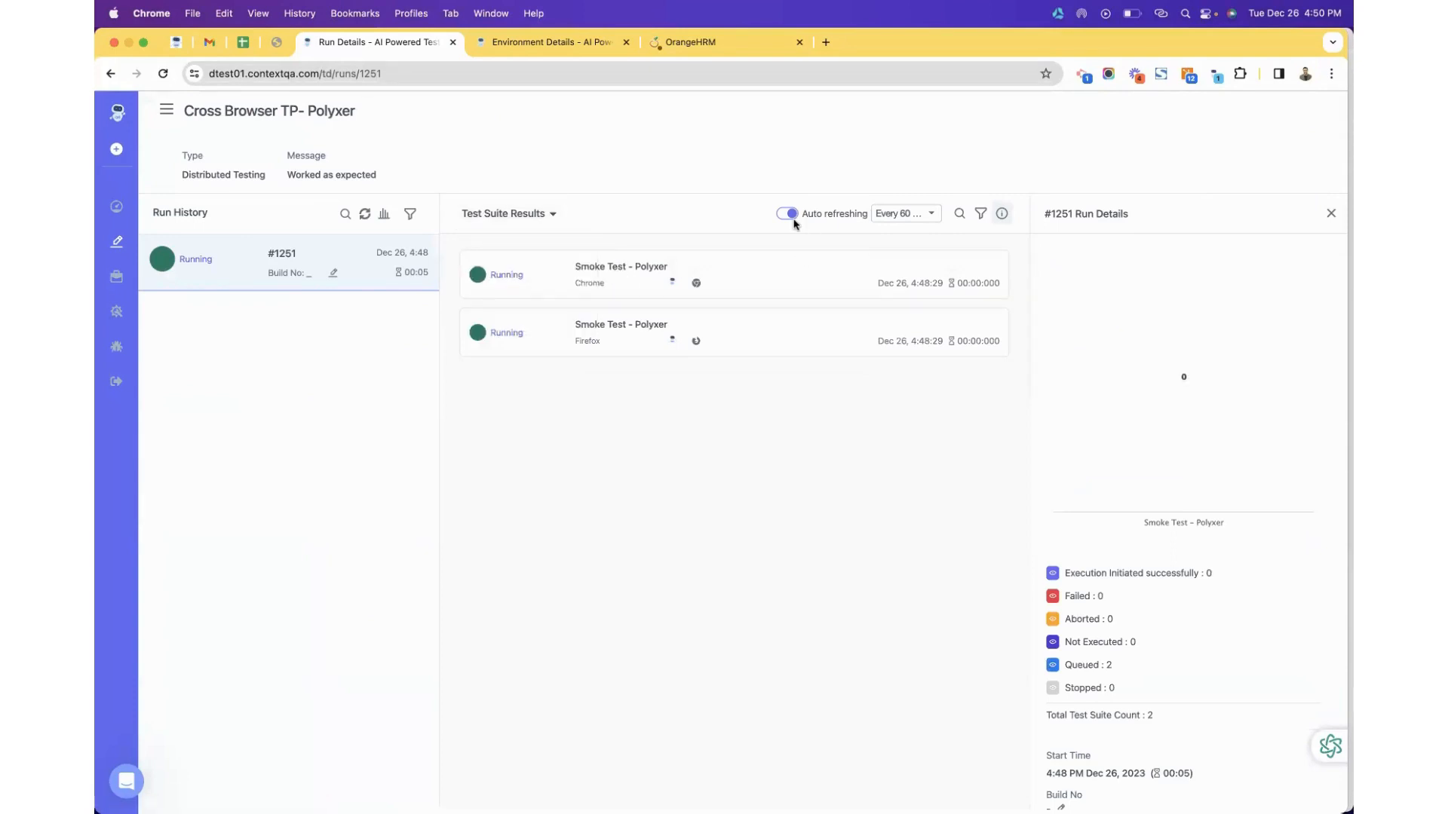
# View the results chart, open the Chrome Smoke Test - Polyxer suite, then return to Test Plans.
pyautogui.scroll(-2, 1101, 543)
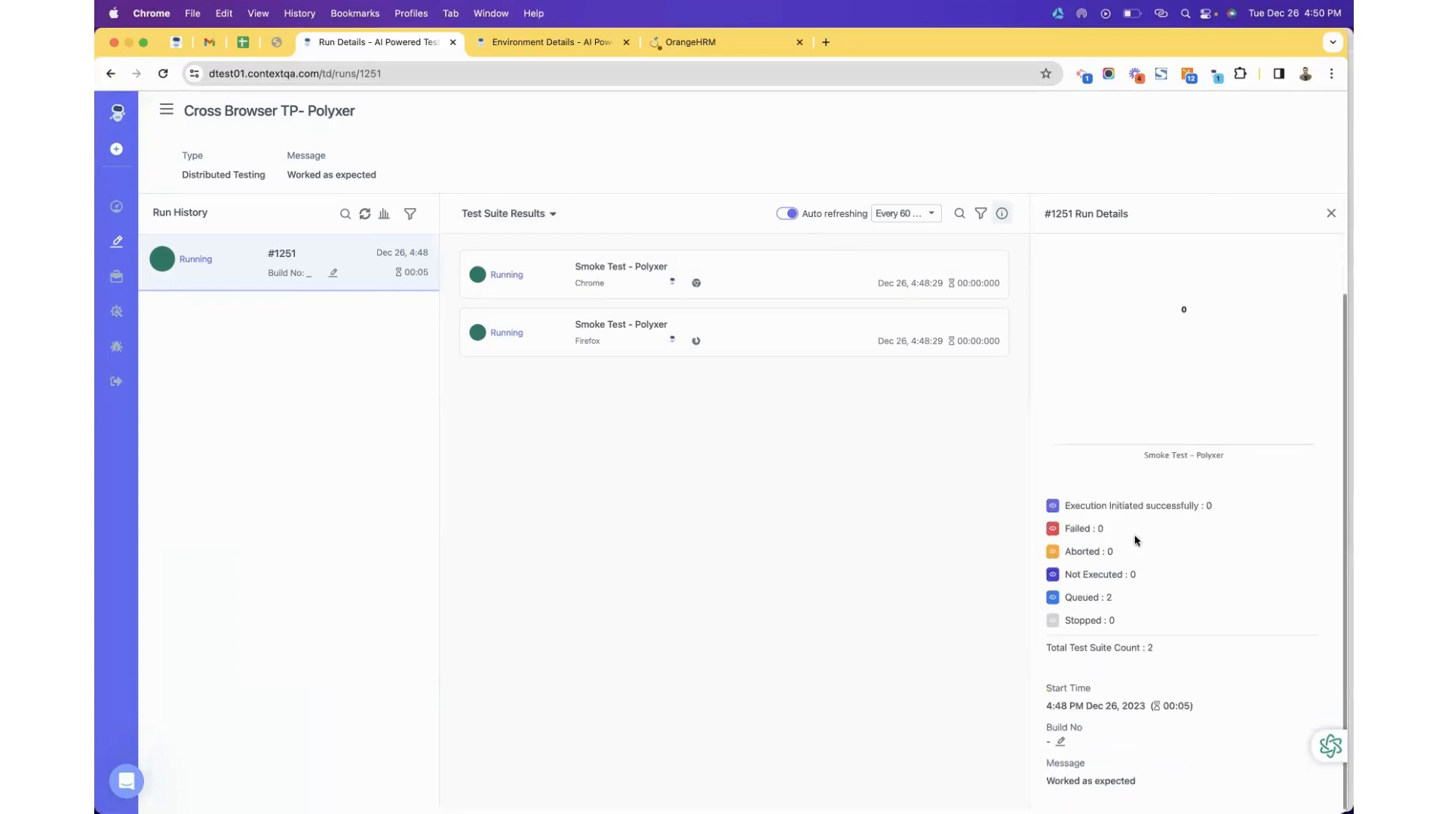
pyautogui.click(377, 218)
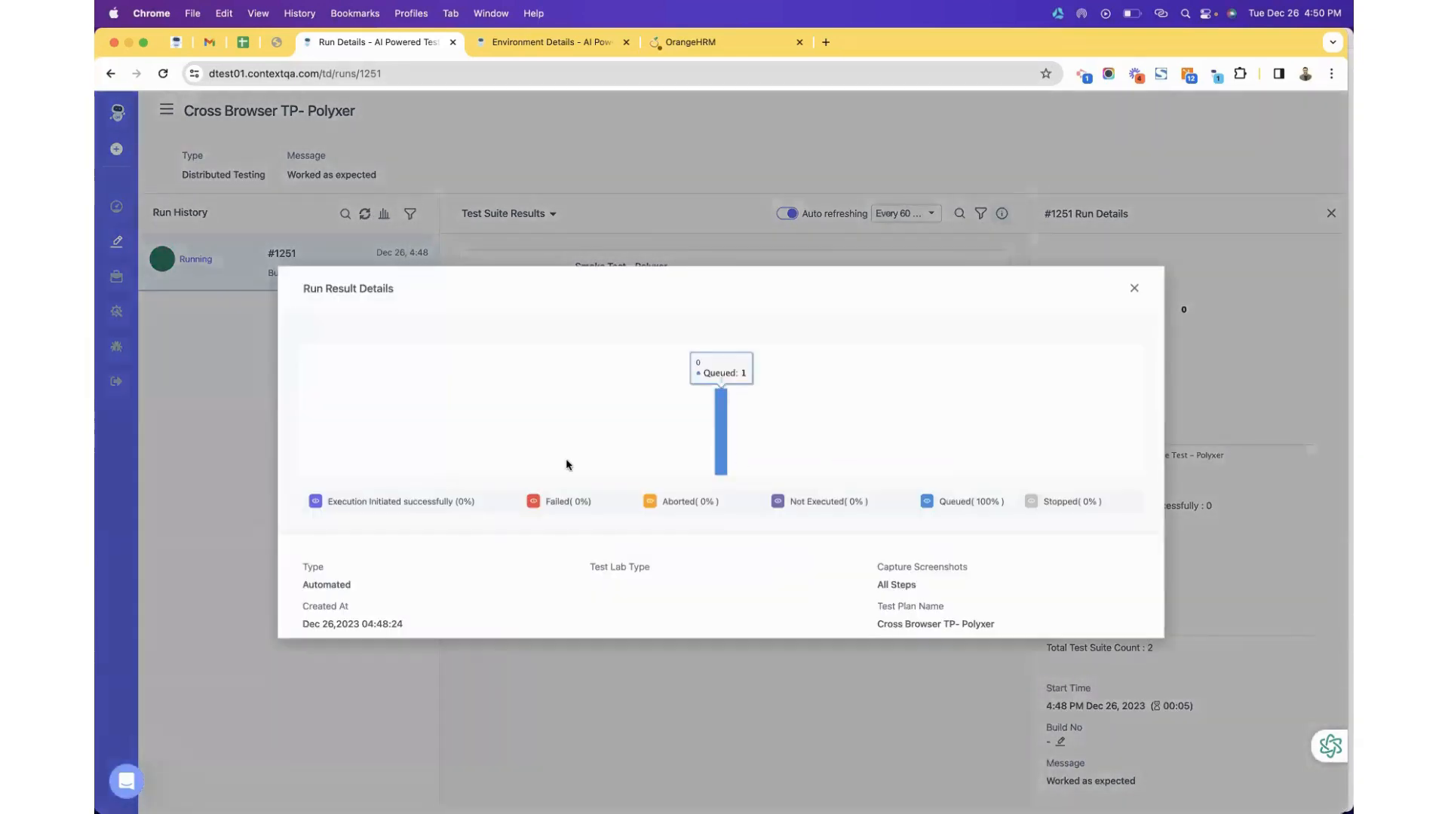
pyautogui.click(722, 208)
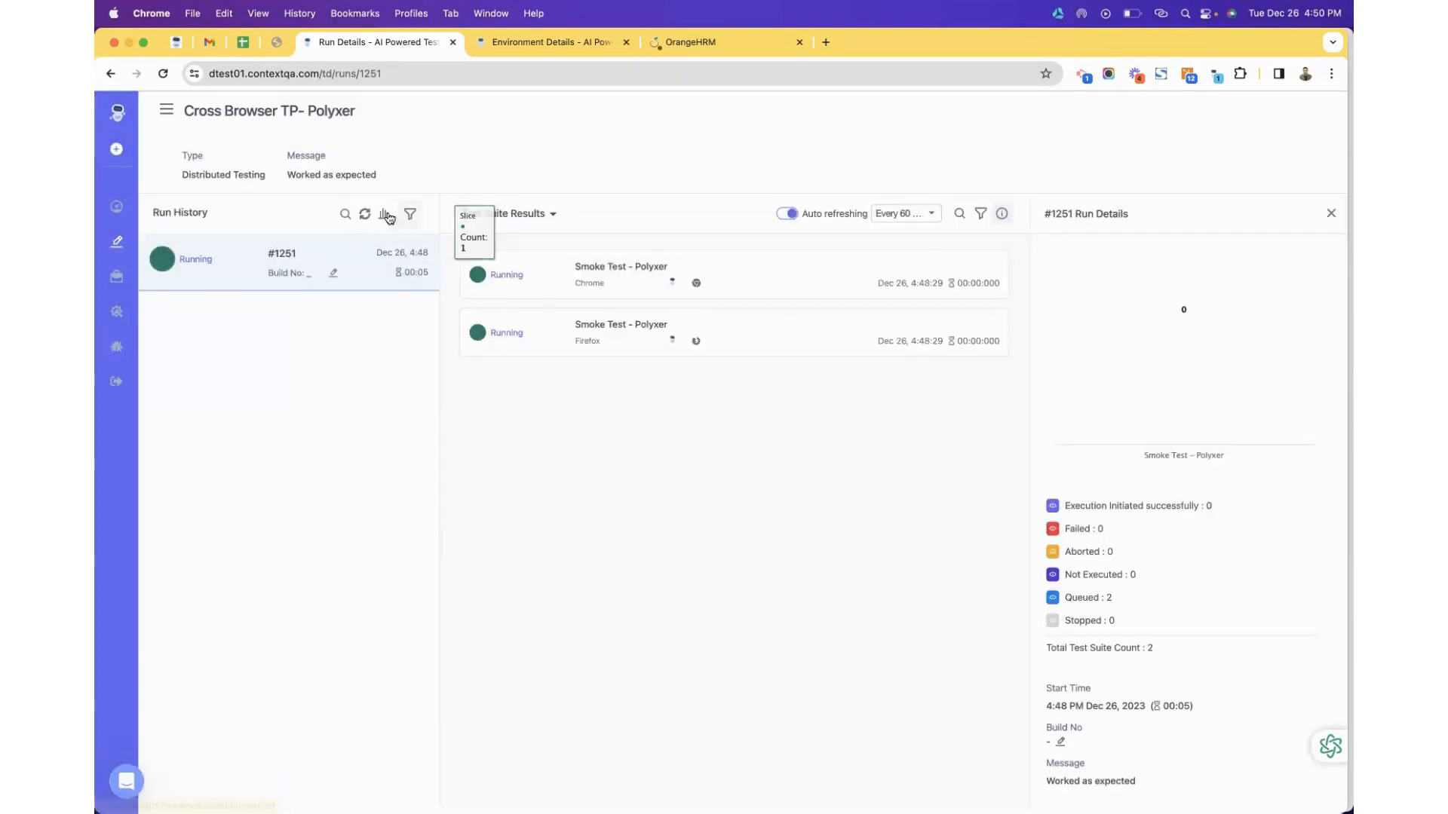
pyautogui.click(600, 268)
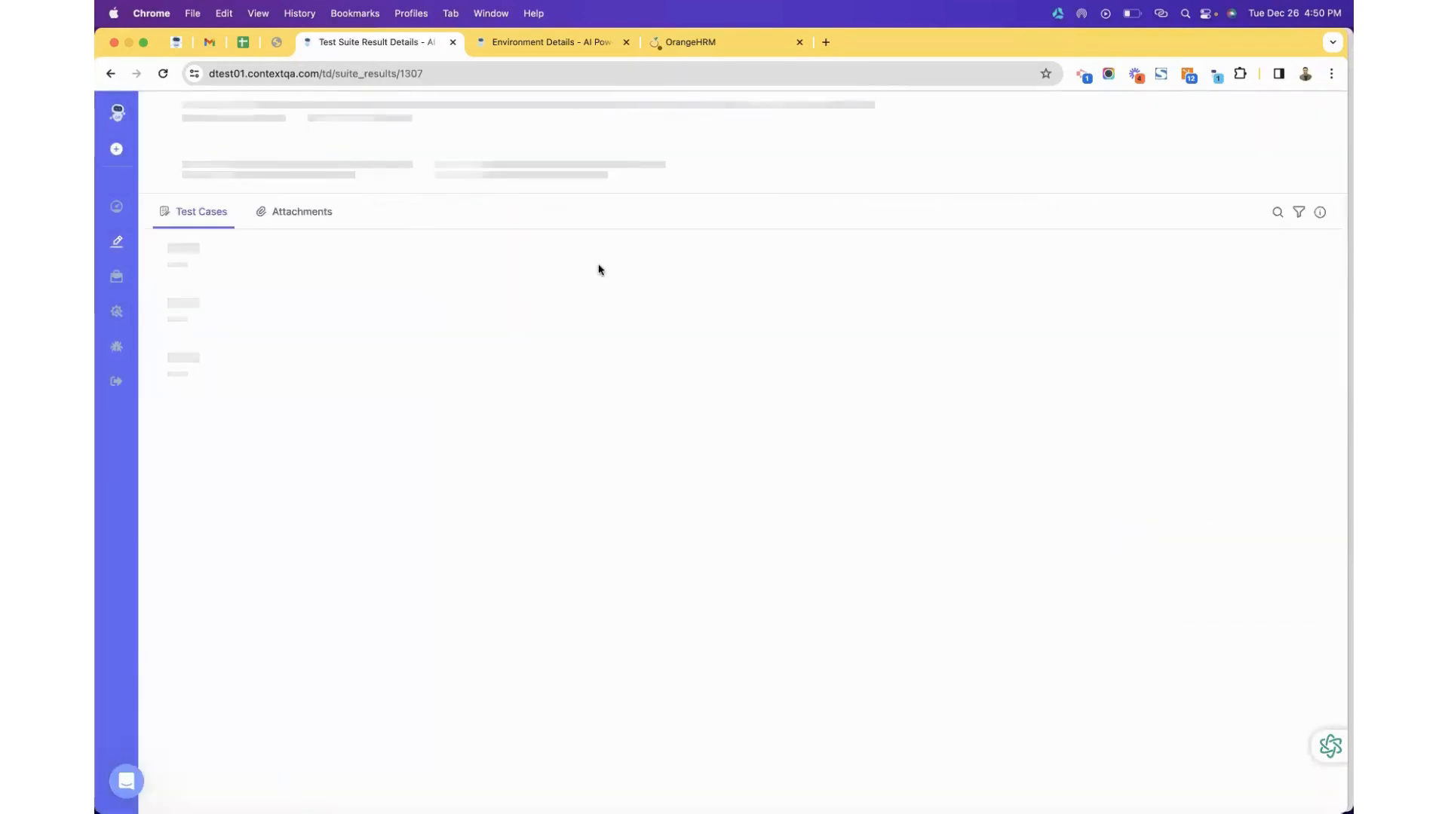
pyautogui.click(111, 73)
pyautogui.click(111, 74)
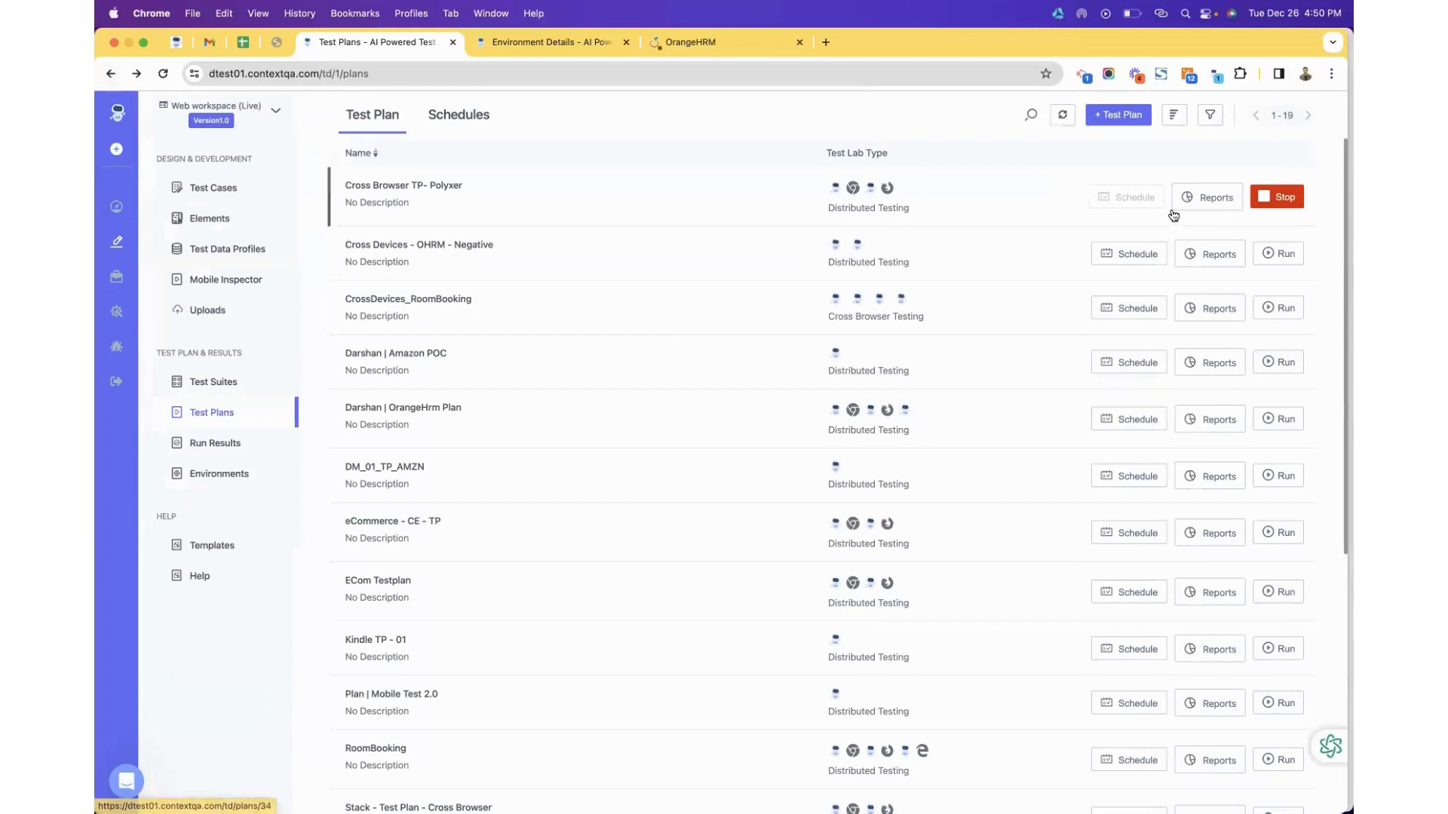
# Start a schedule for Cross Devices - OHRM - Negative named 'Nightly Build'.
pyautogui.click(1148, 255)
pyautogui.click(1054, 160)
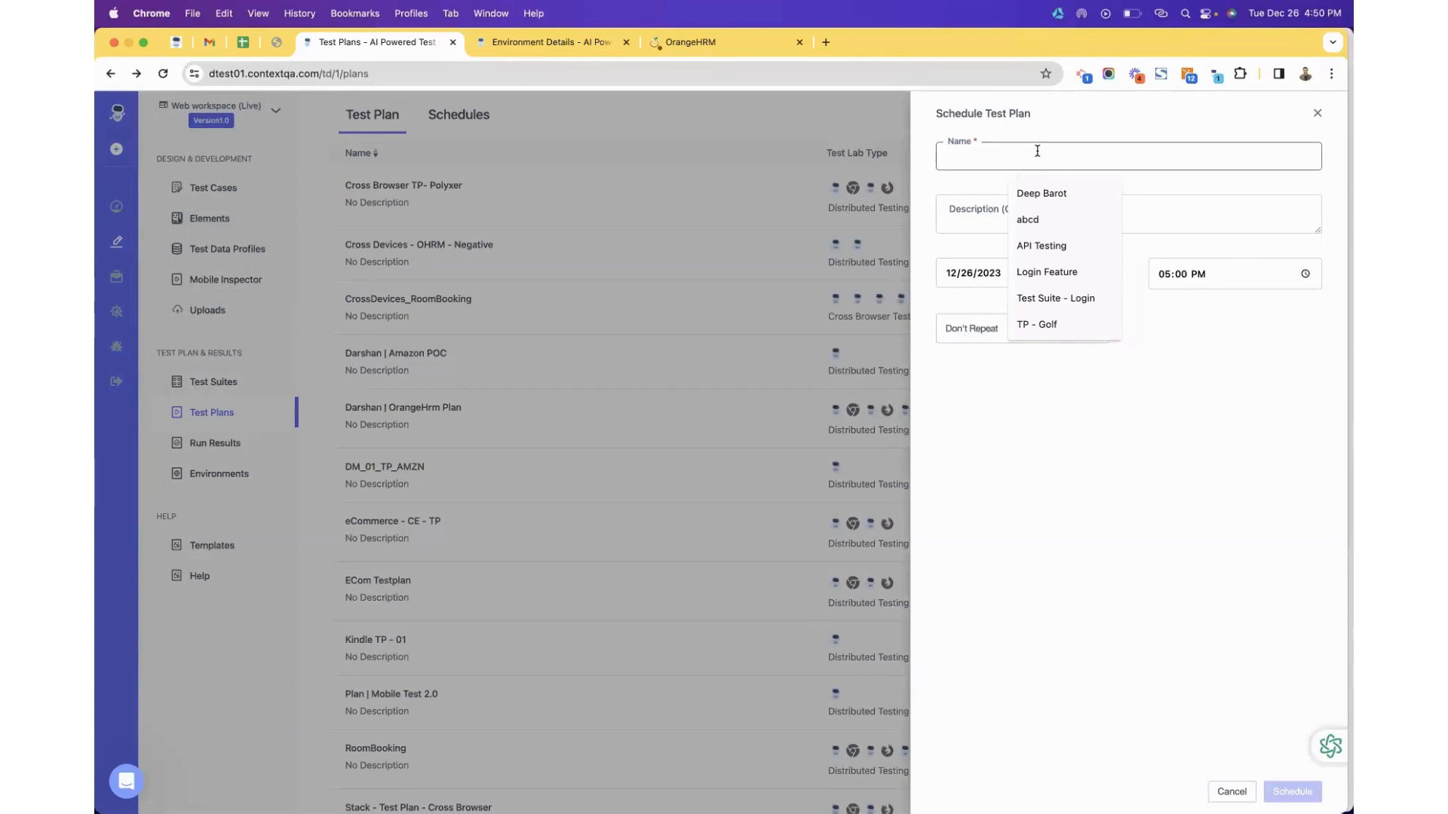
pyautogui.click(1011, 139)
pyautogui.click(1002, 153)
pyautogui.write('Nightly ')
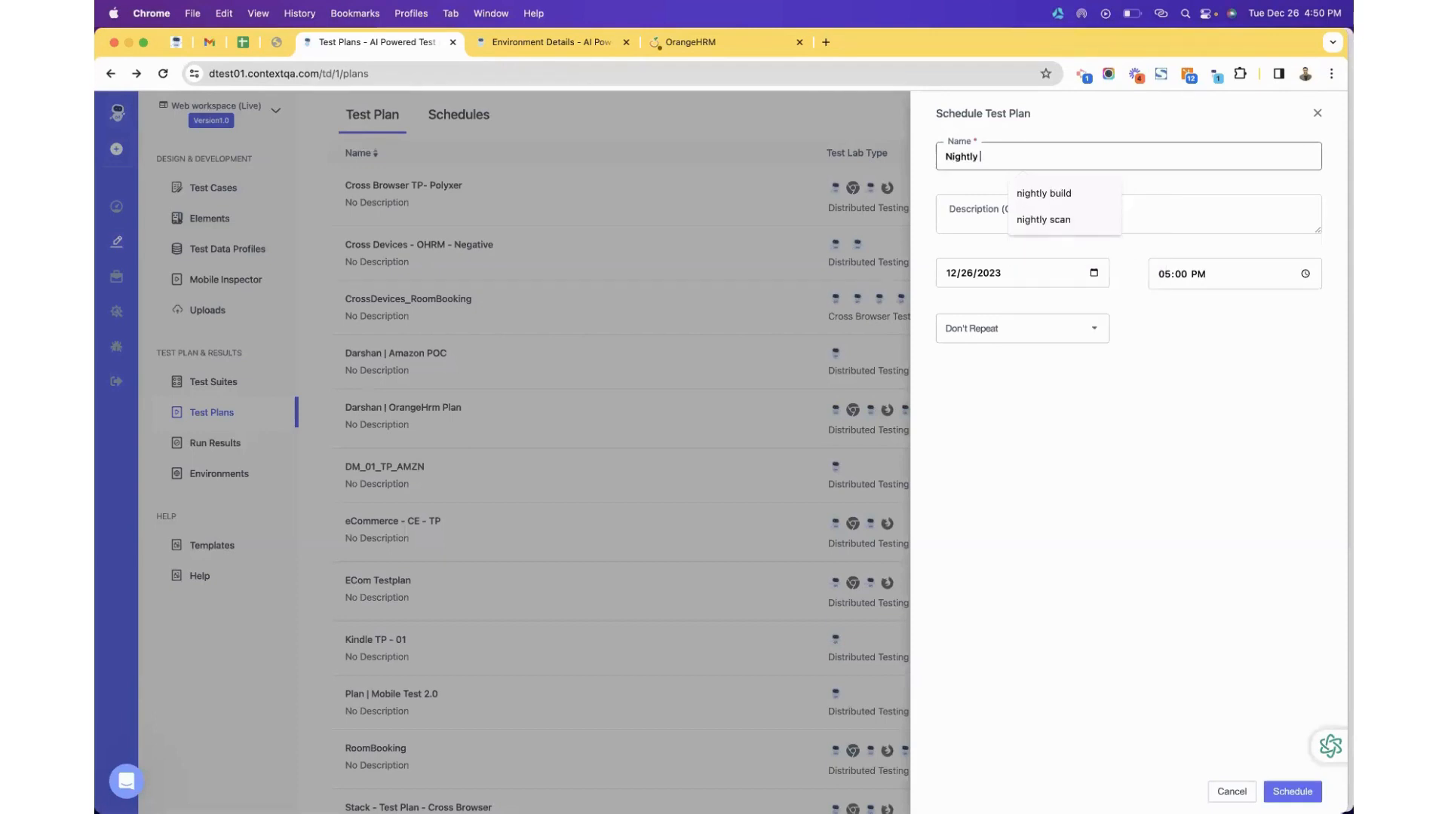
pyautogui.write('Bui')
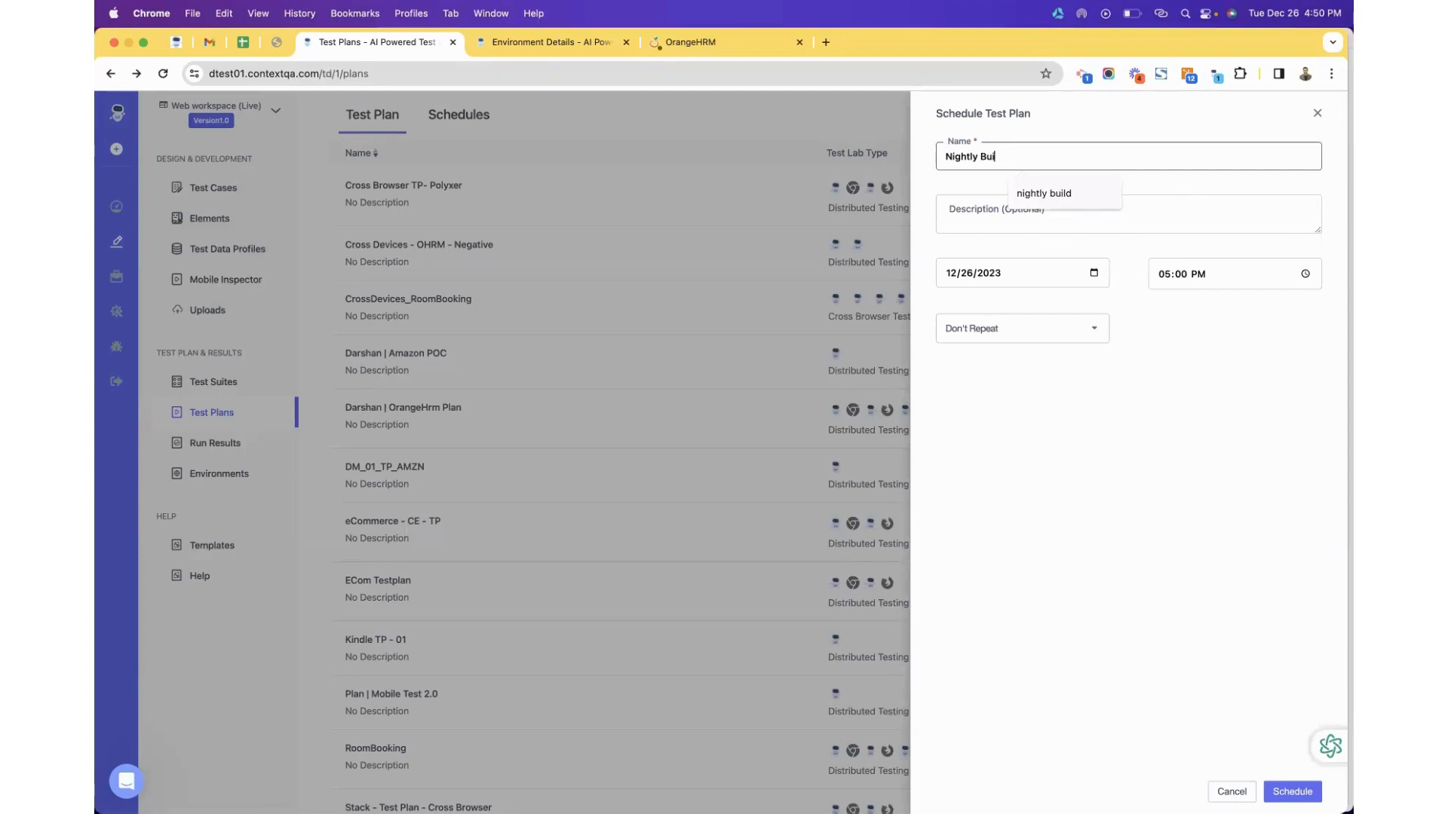
pyautogui.write('ld')
pyautogui.press('Tab')
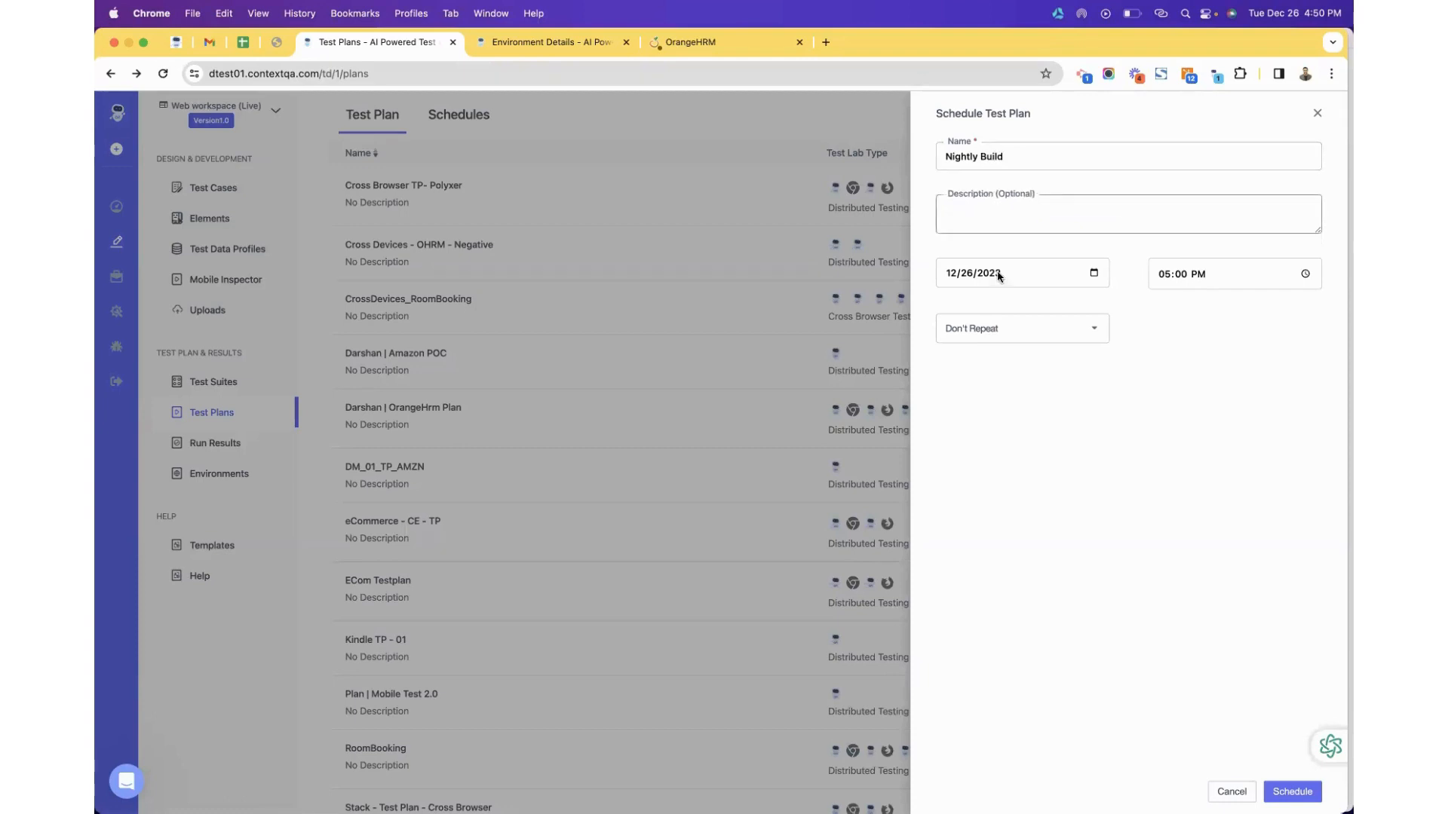
# Set the schedule's run date to 12/27/2023 at 12:00 AM.
pyautogui.click(1087, 282)
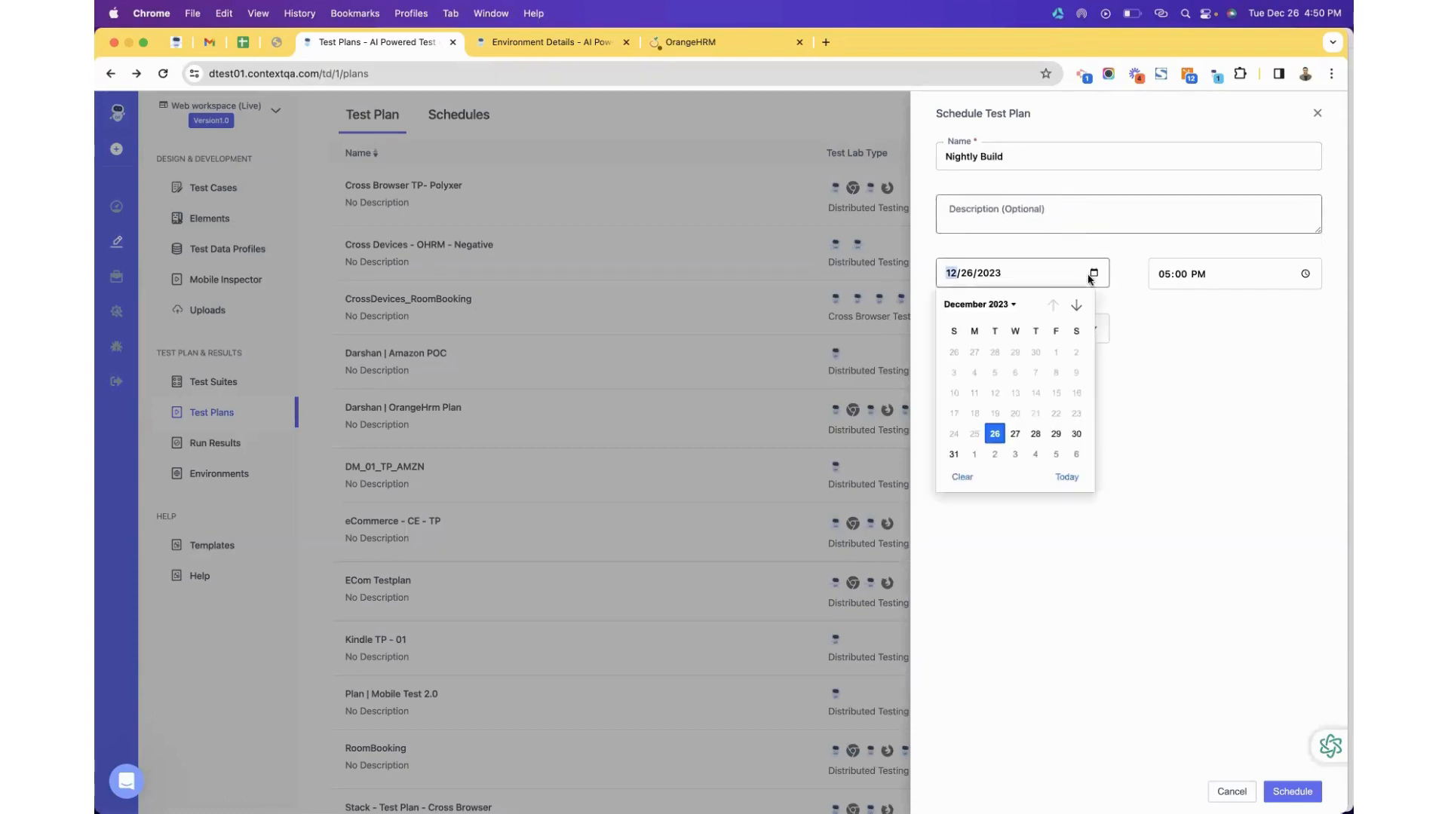
pyautogui.click(1011, 436)
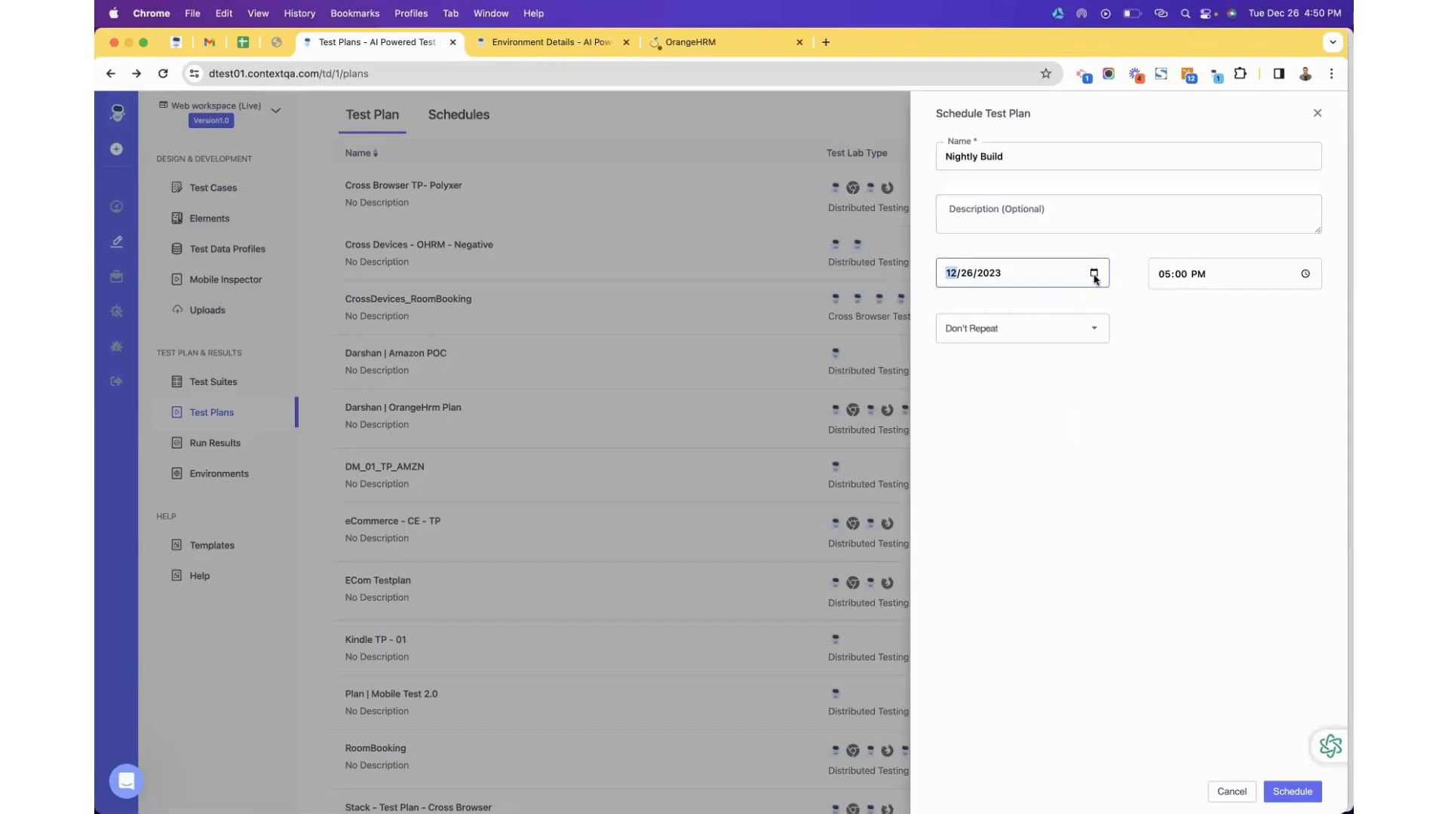
pyautogui.click(1094, 274)
pyautogui.click(1015, 435)
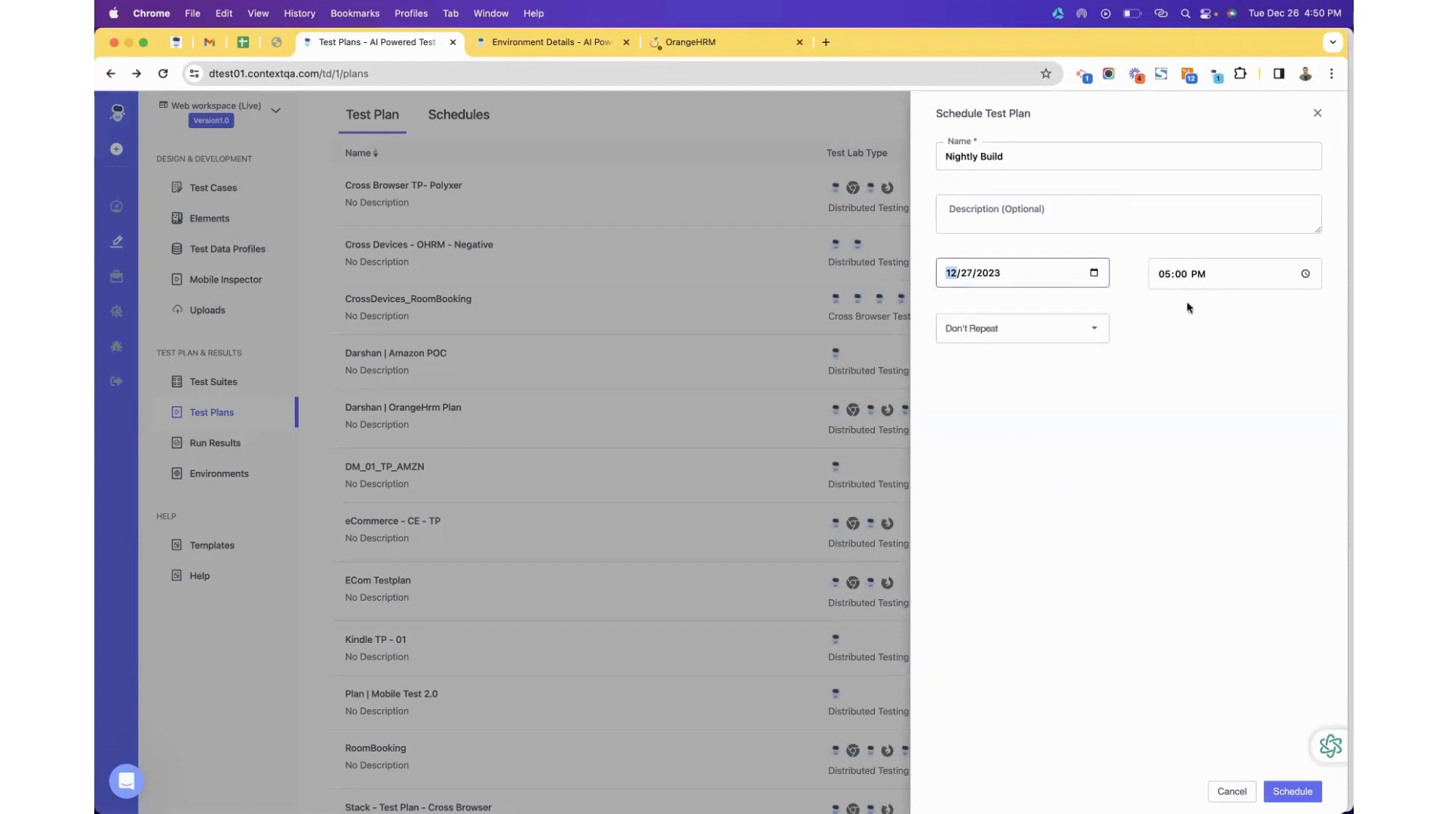
pyautogui.click(1307, 275)
pyautogui.scroll(-2, 1197, 422)
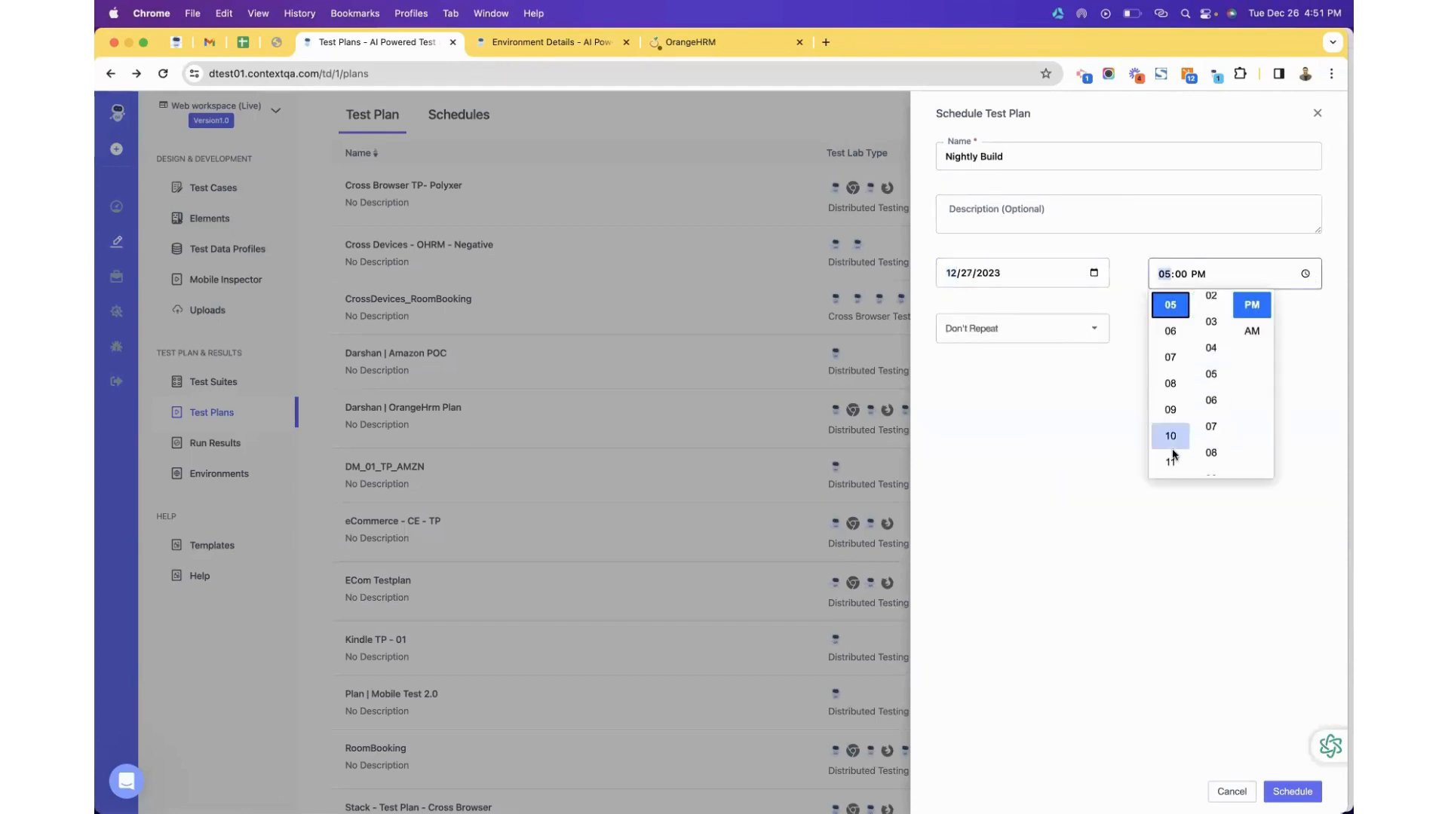
pyautogui.scroll(-3, 1173, 441)
pyautogui.click(1171, 435)
pyautogui.scroll(3, 1221, 365)
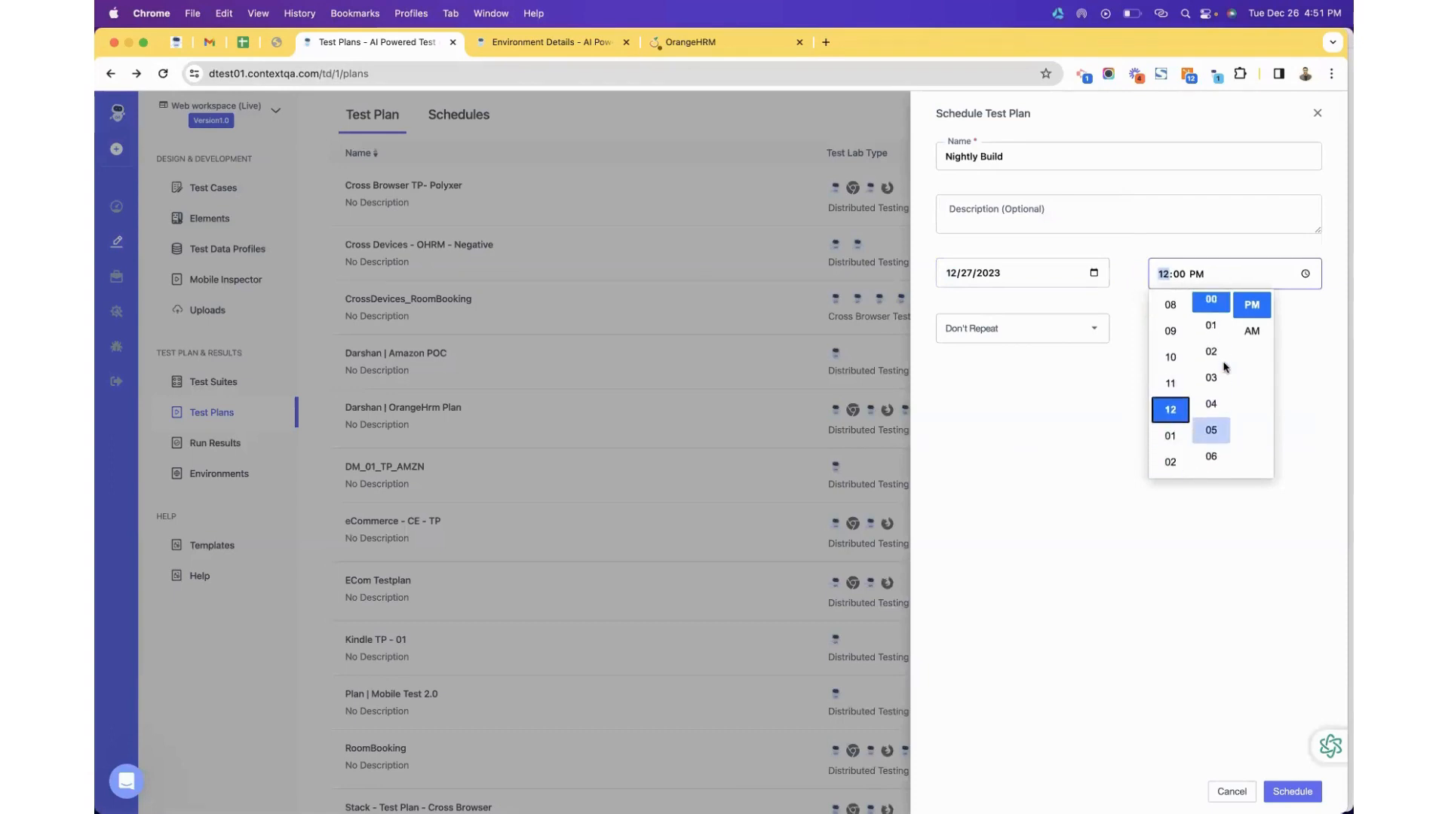
pyautogui.click(1251, 333)
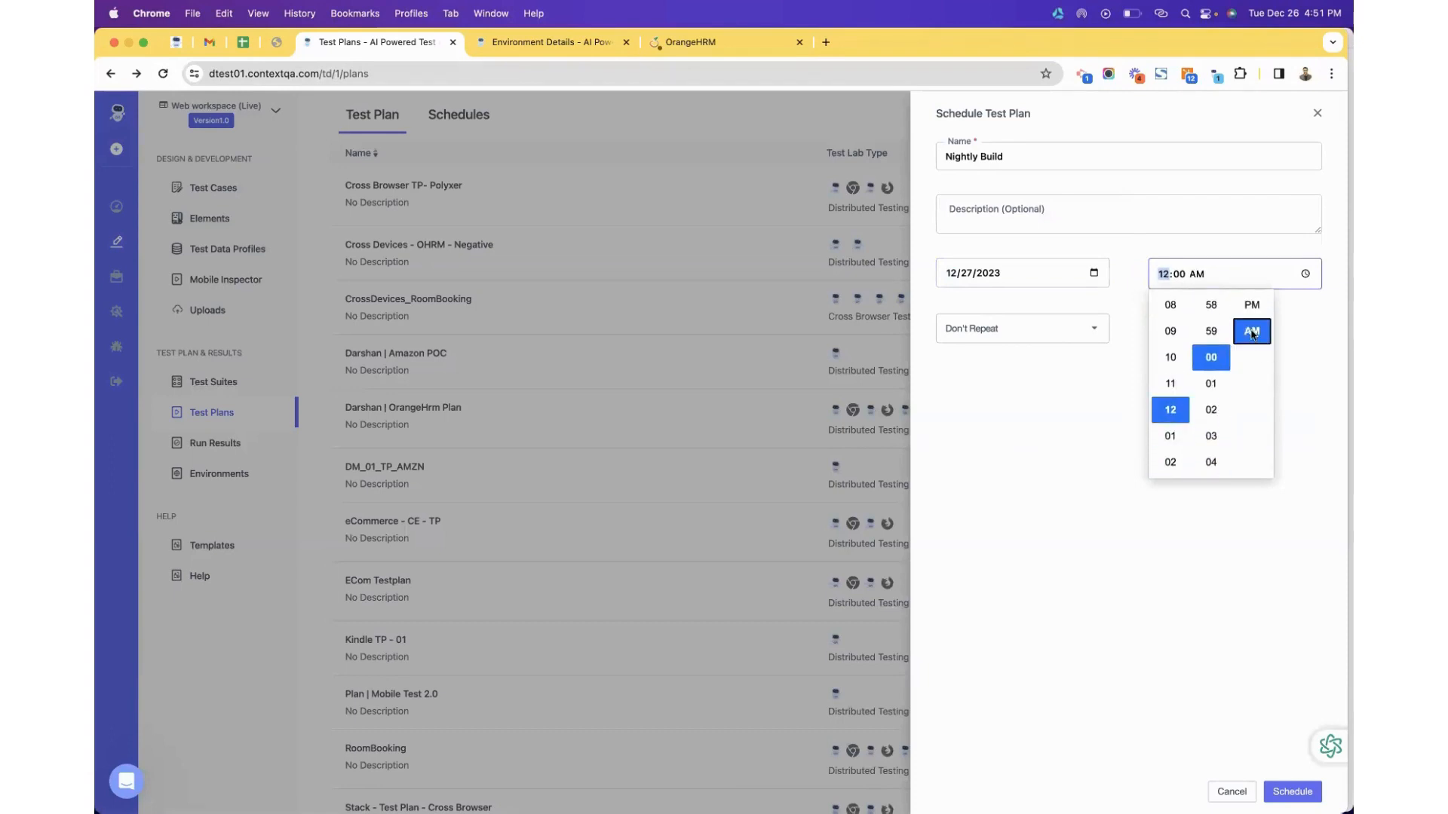
pyautogui.click(1281, 370)
# Make the schedule repeat Daily with description 'Smoke Testing - Nightly'.
pyautogui.click(991, 330)
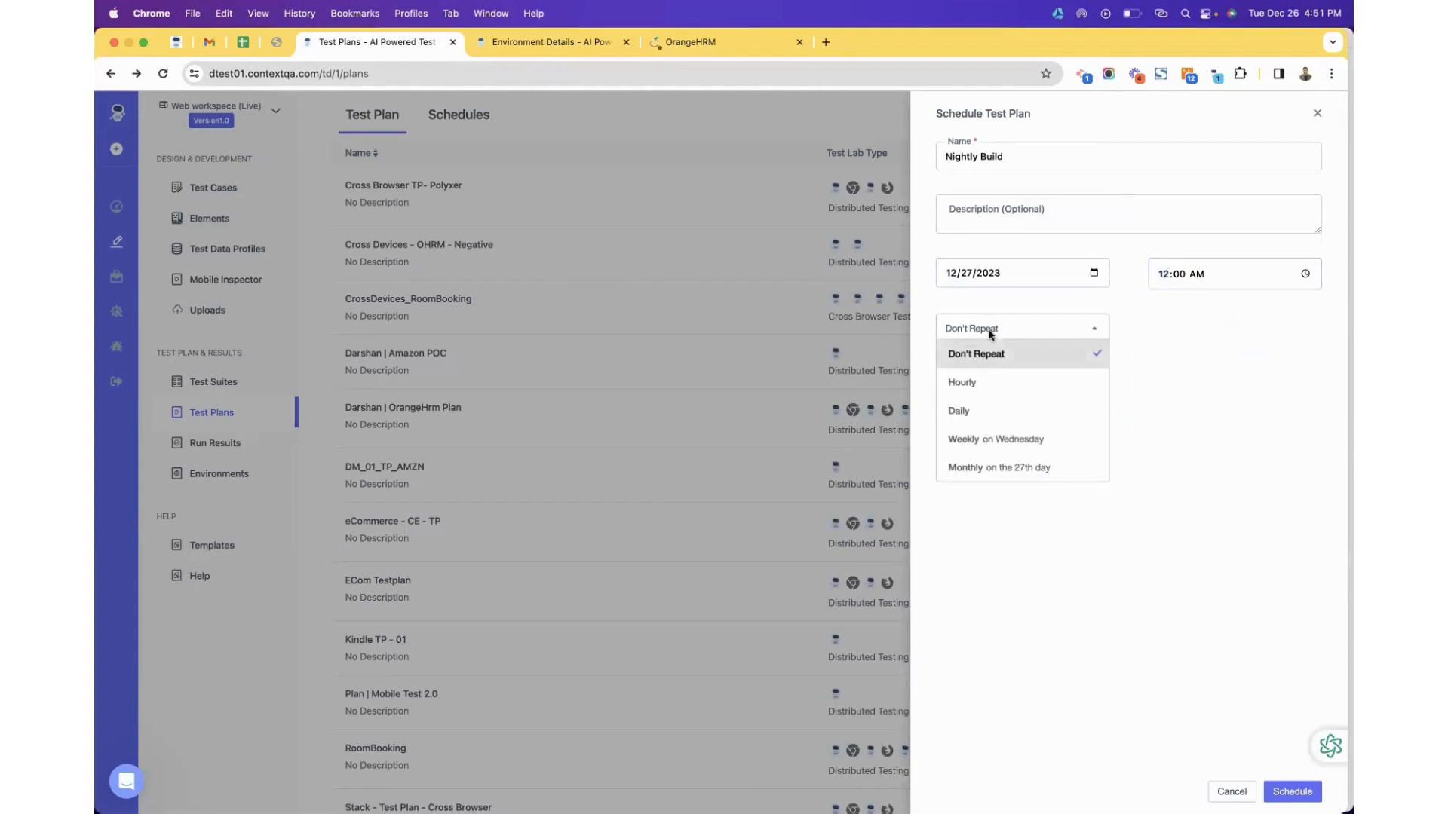
pyautogui.click(985, 419)
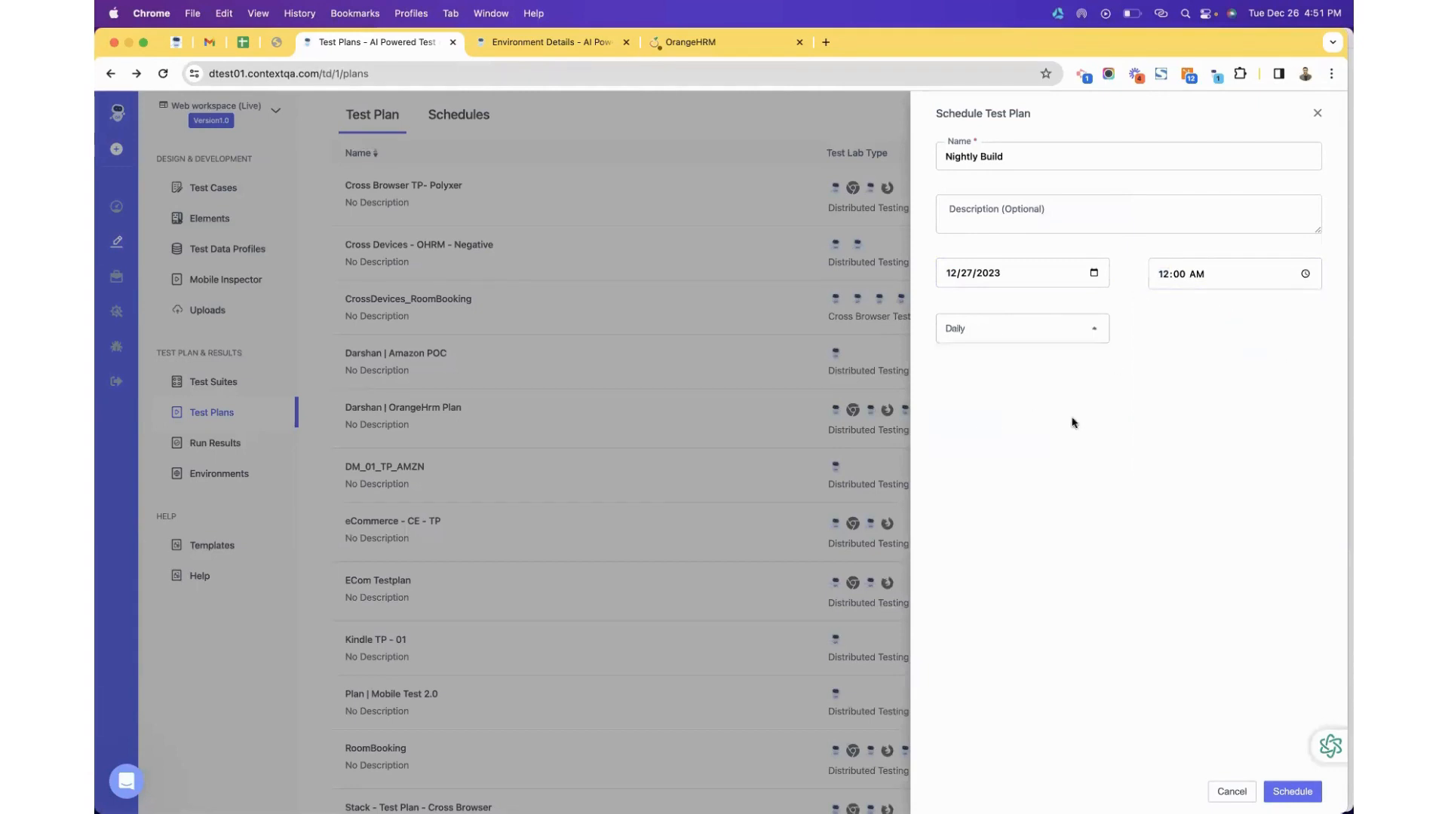
pyautogui.click(1016, 228)
pyautogui.write('Smo')
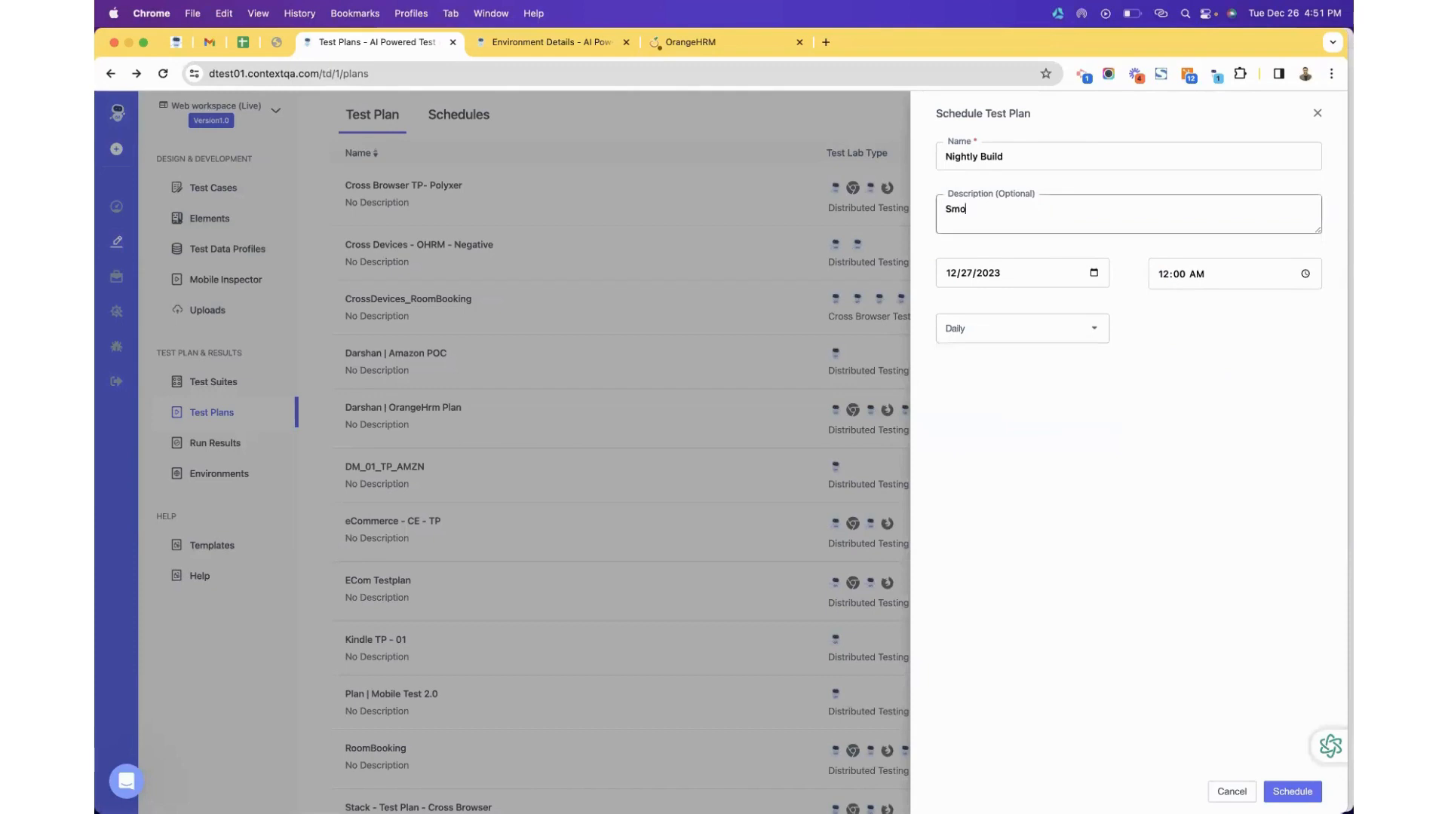
pyautogui.write('ke Testing - Nightly')
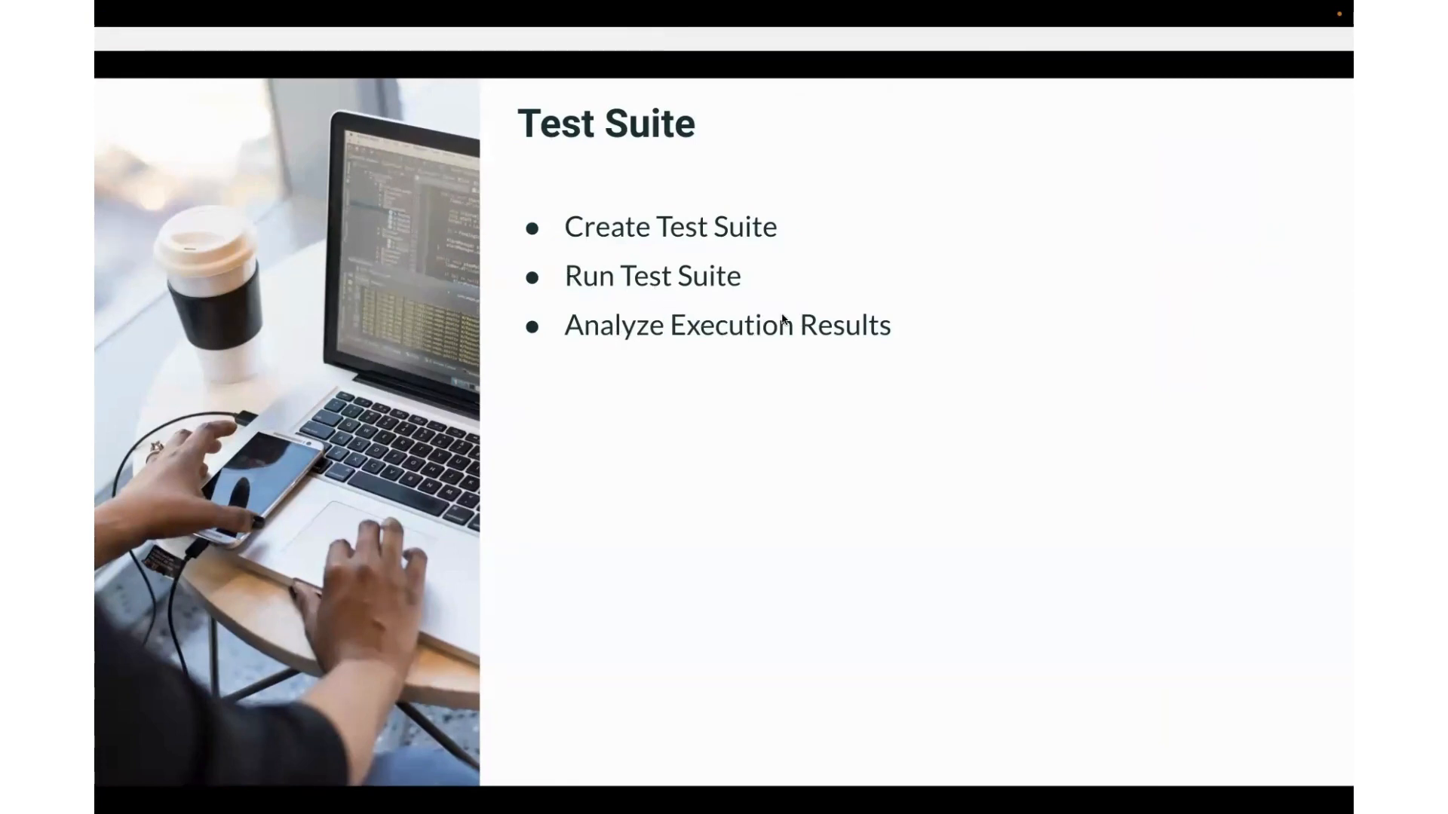
pyautogui.press('Right')
pyautogui.press('Left')
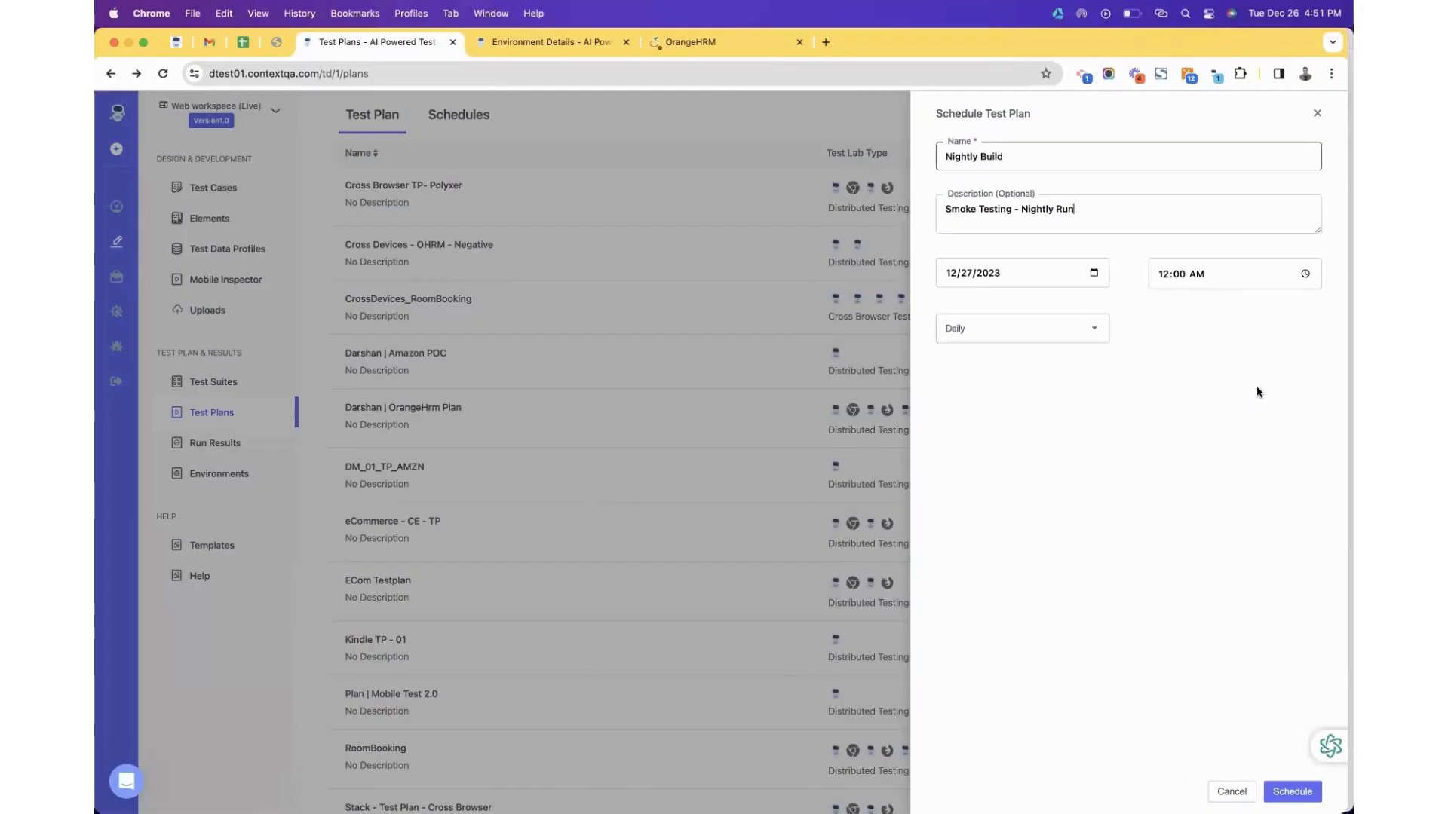
# Close the schedule panel and view the TC-01 OHRM Login result in Cross Browser TP- Polyxer reports.
pyautogui.click(1317, 114)
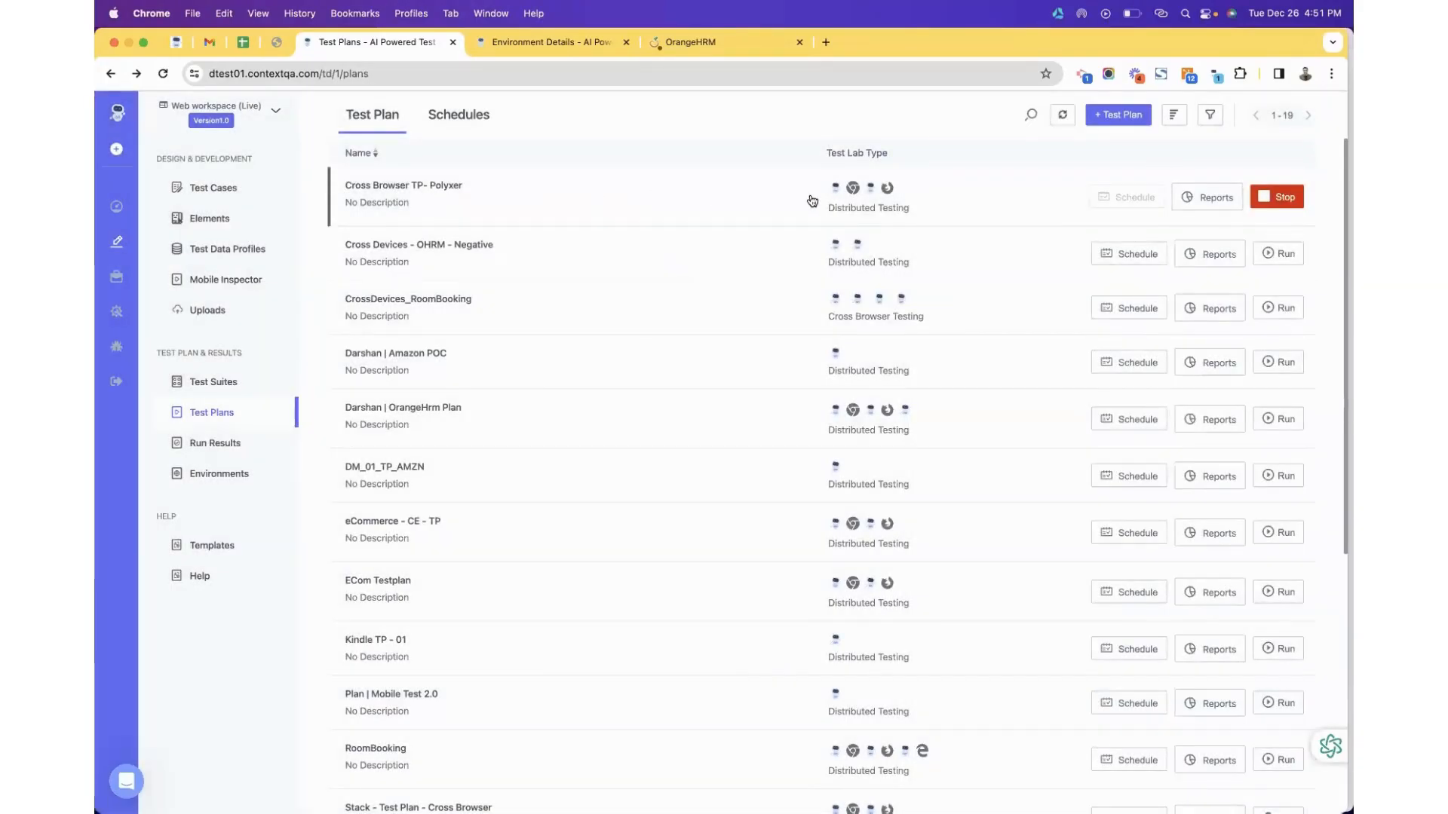
pyautogui.click(1203, 197)
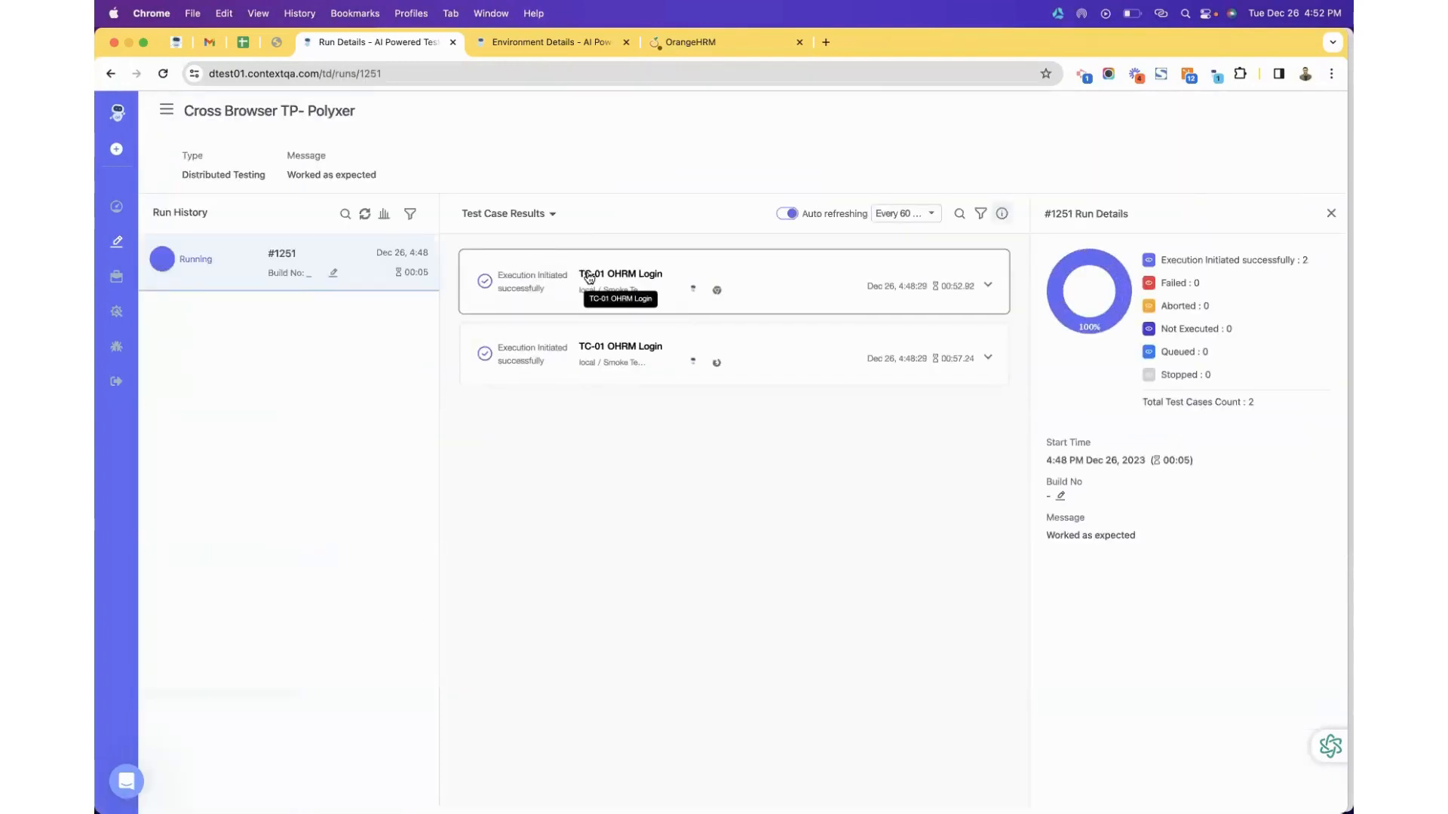
pyautogui.click(589, 278)
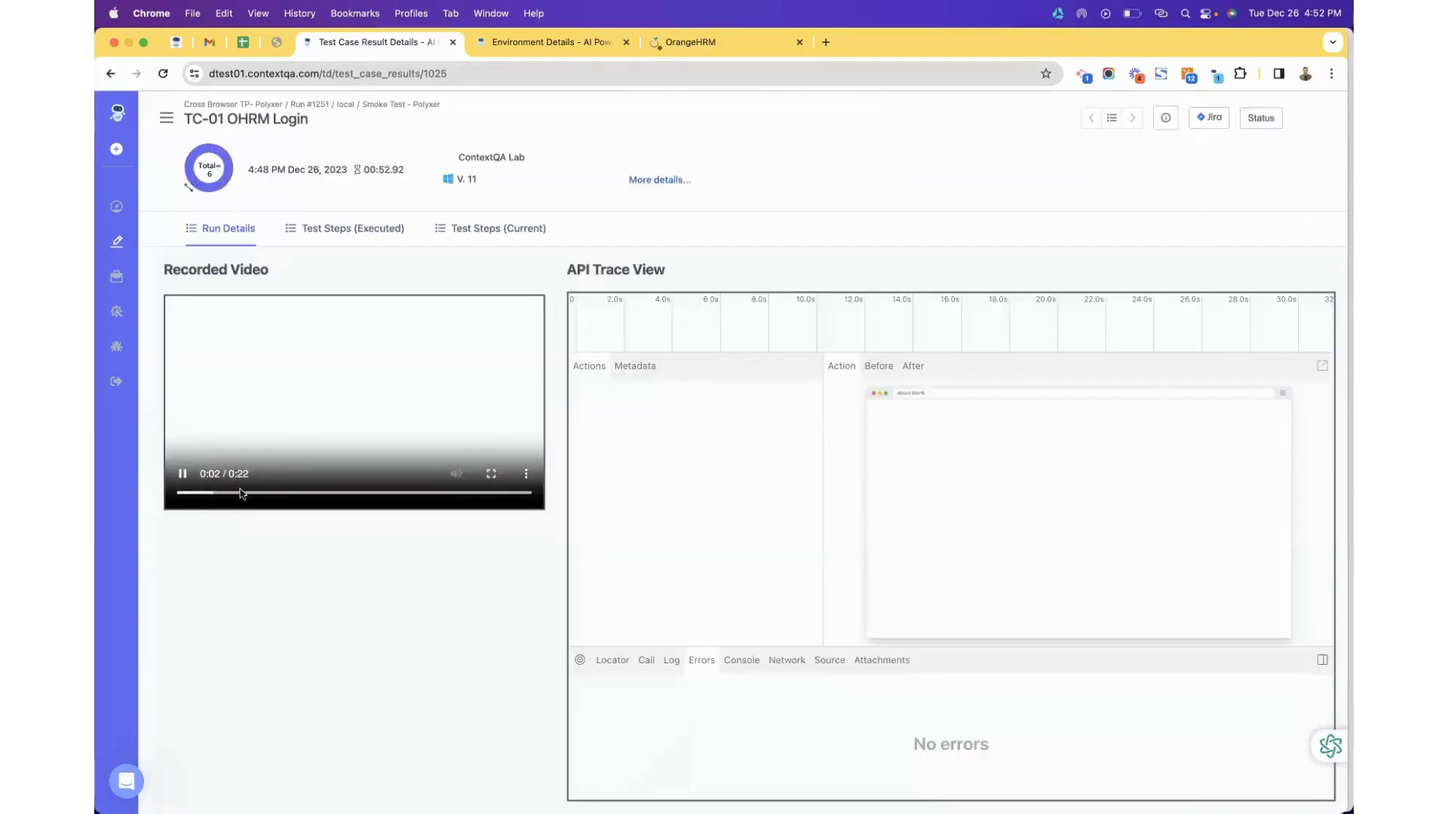
pyautogui.click(324, 493)
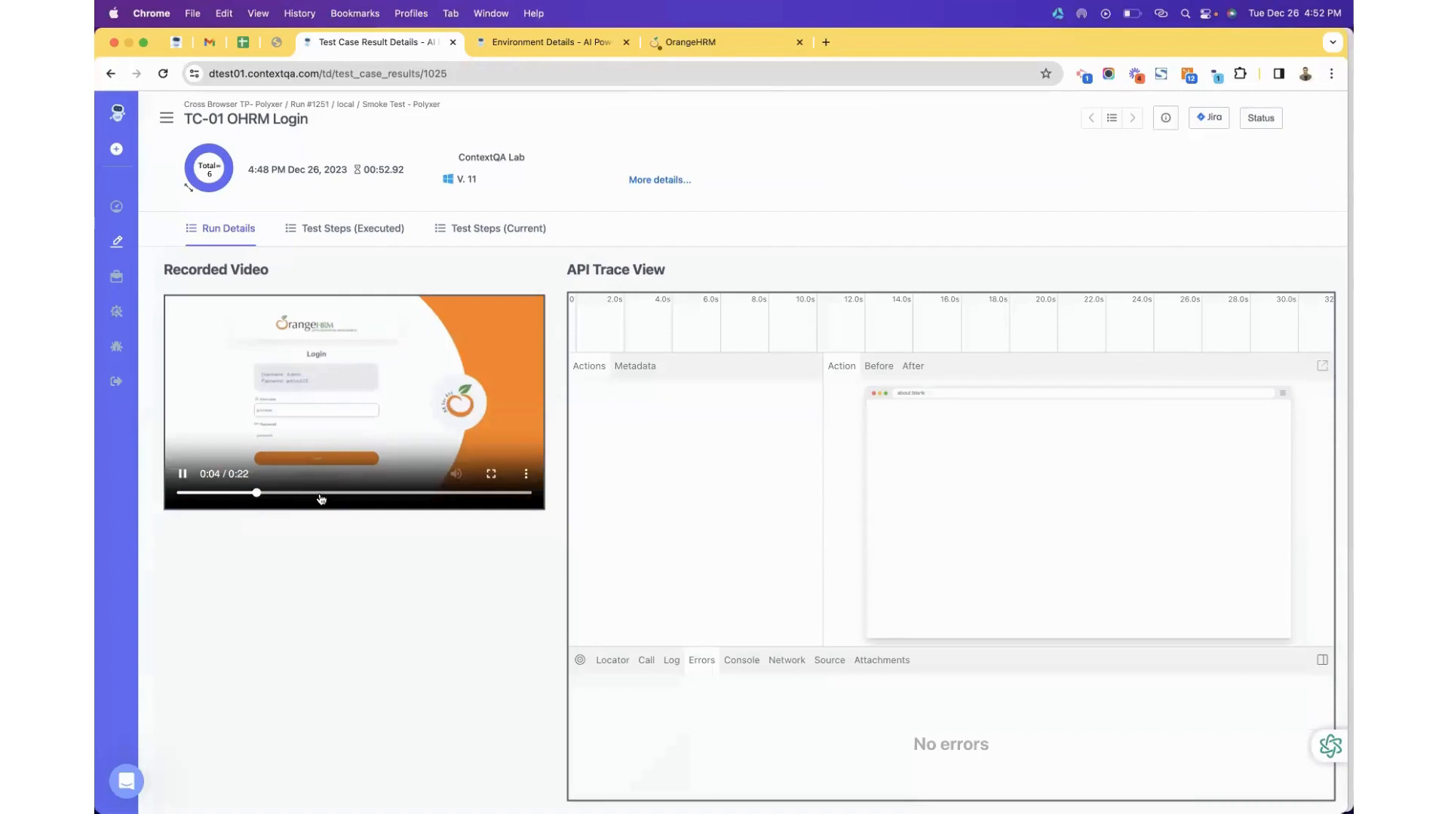
pyautogui.click(111, 74)
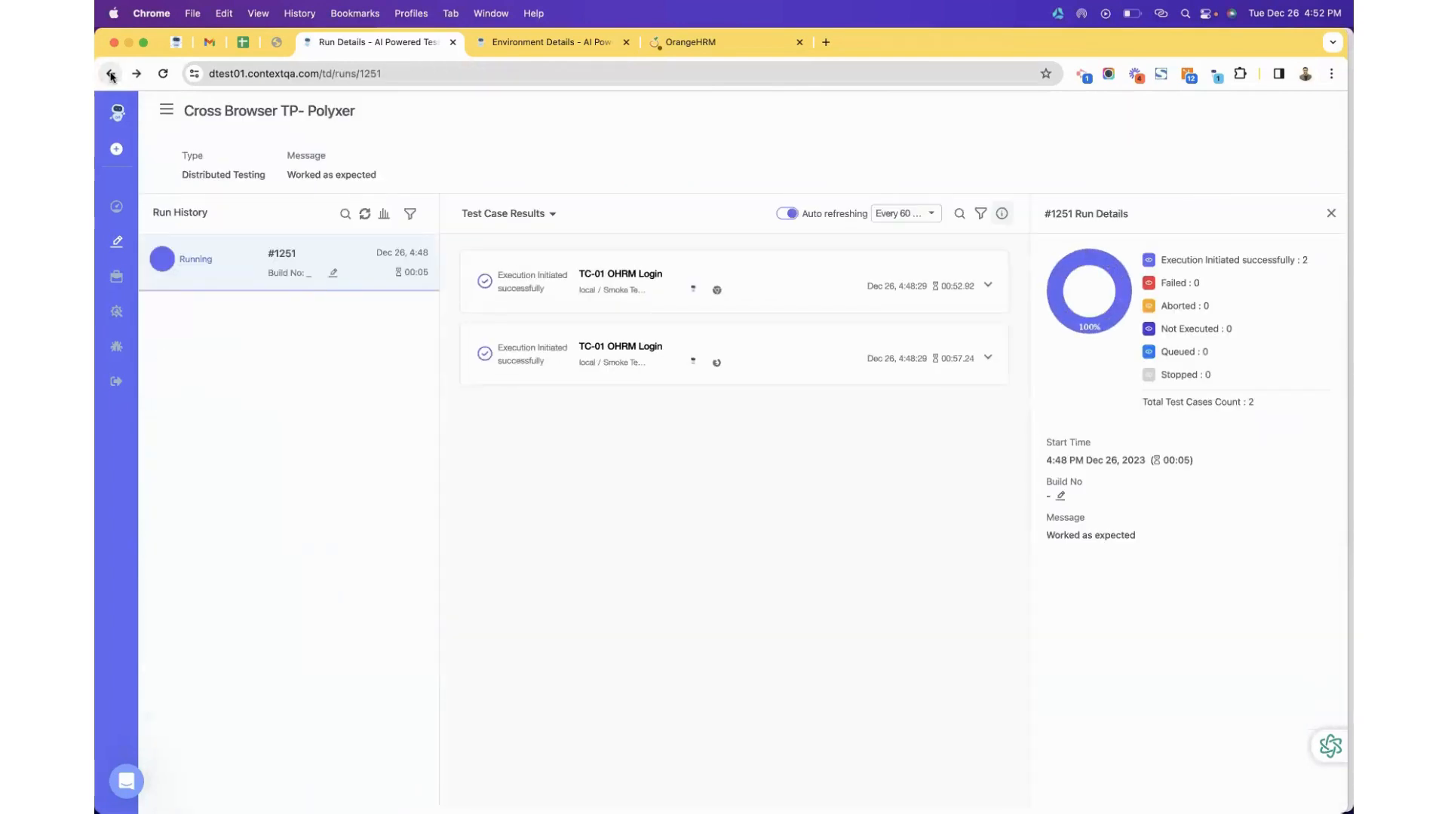
# Switch to Test Suite Results and open the Smoke Test - Polyxer suite result.
pyautogui.click(546, 214)
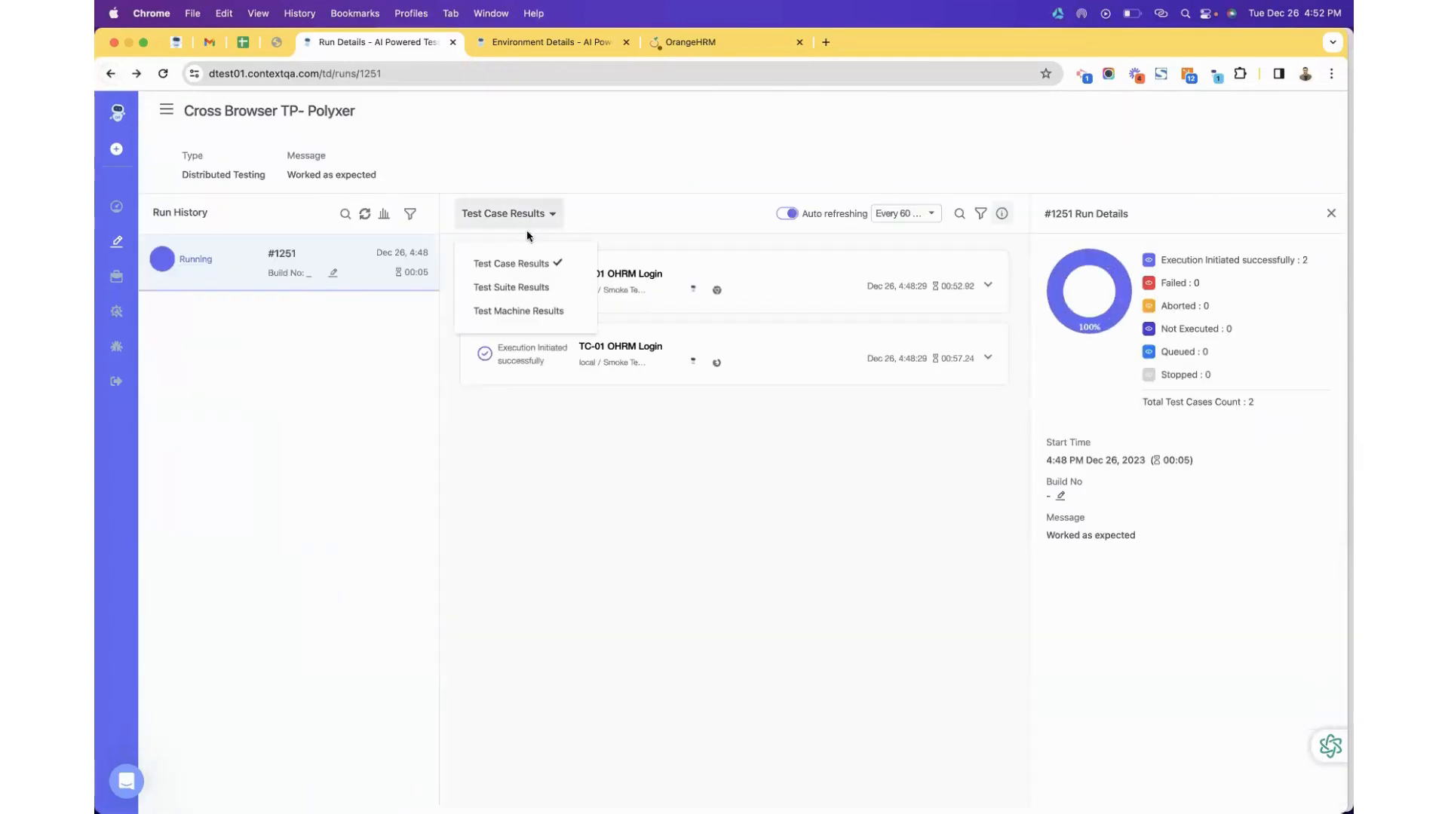
pyautogui.click(522, 298)
pyautogui.click(582, 272)
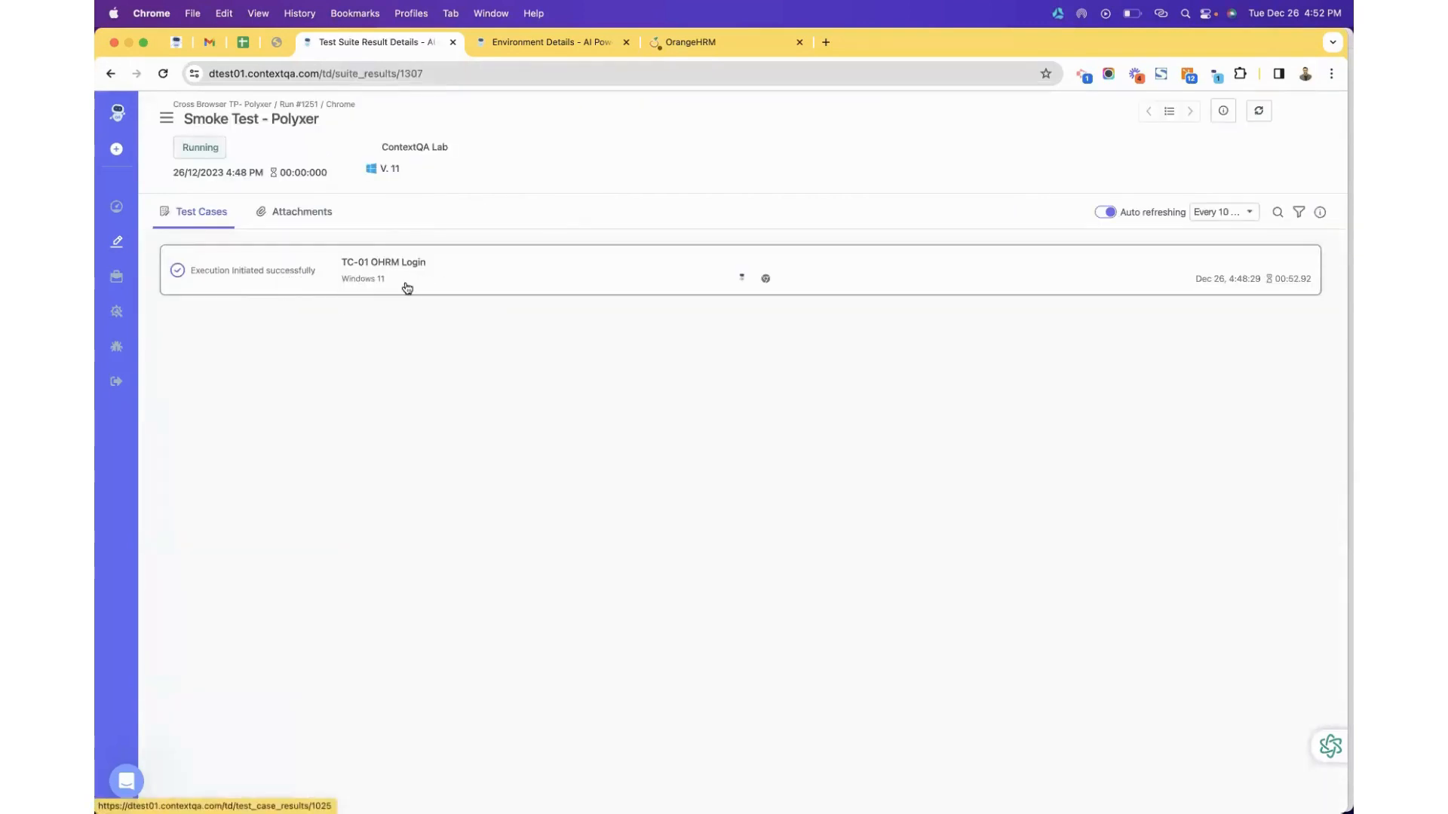
pyautogui.hotkey('ctrl', 'Up')
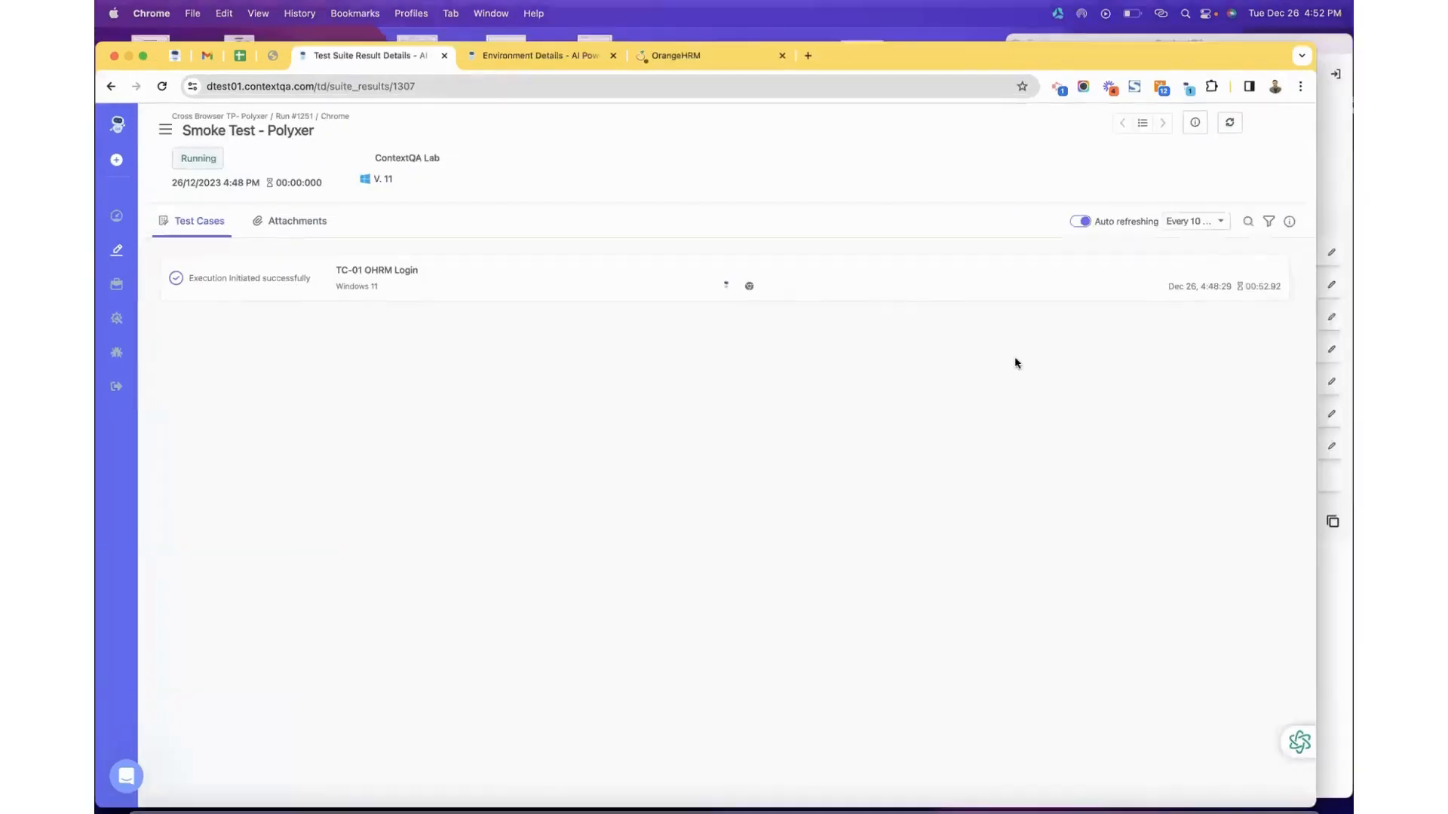
# Advance the Edge slides to Advanced Testing, then return to ContextQA's run #1251 details.
pyautogui.click(755, 65)
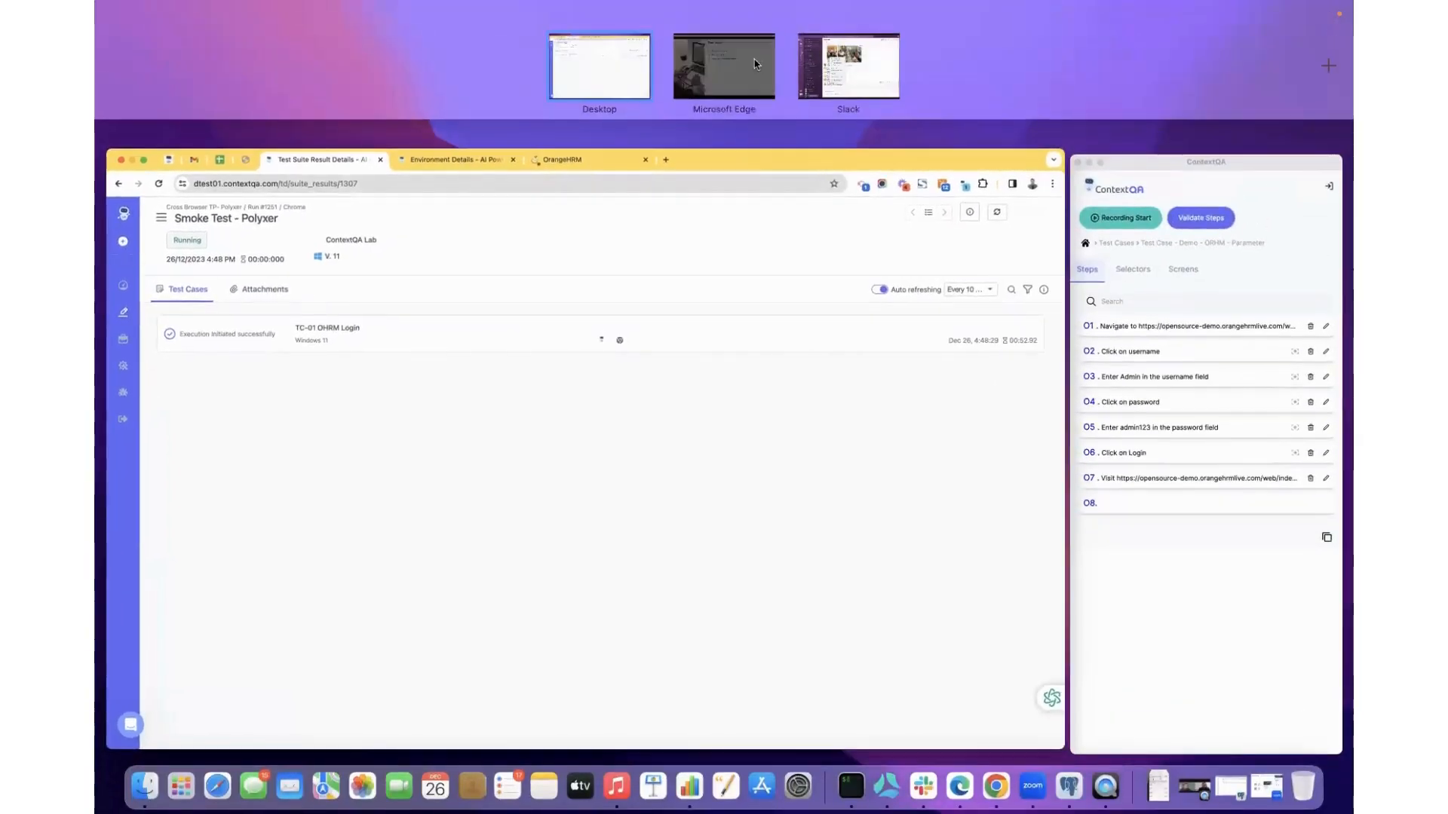
pyautogui.press('Right')
pyautogui.press('Right')
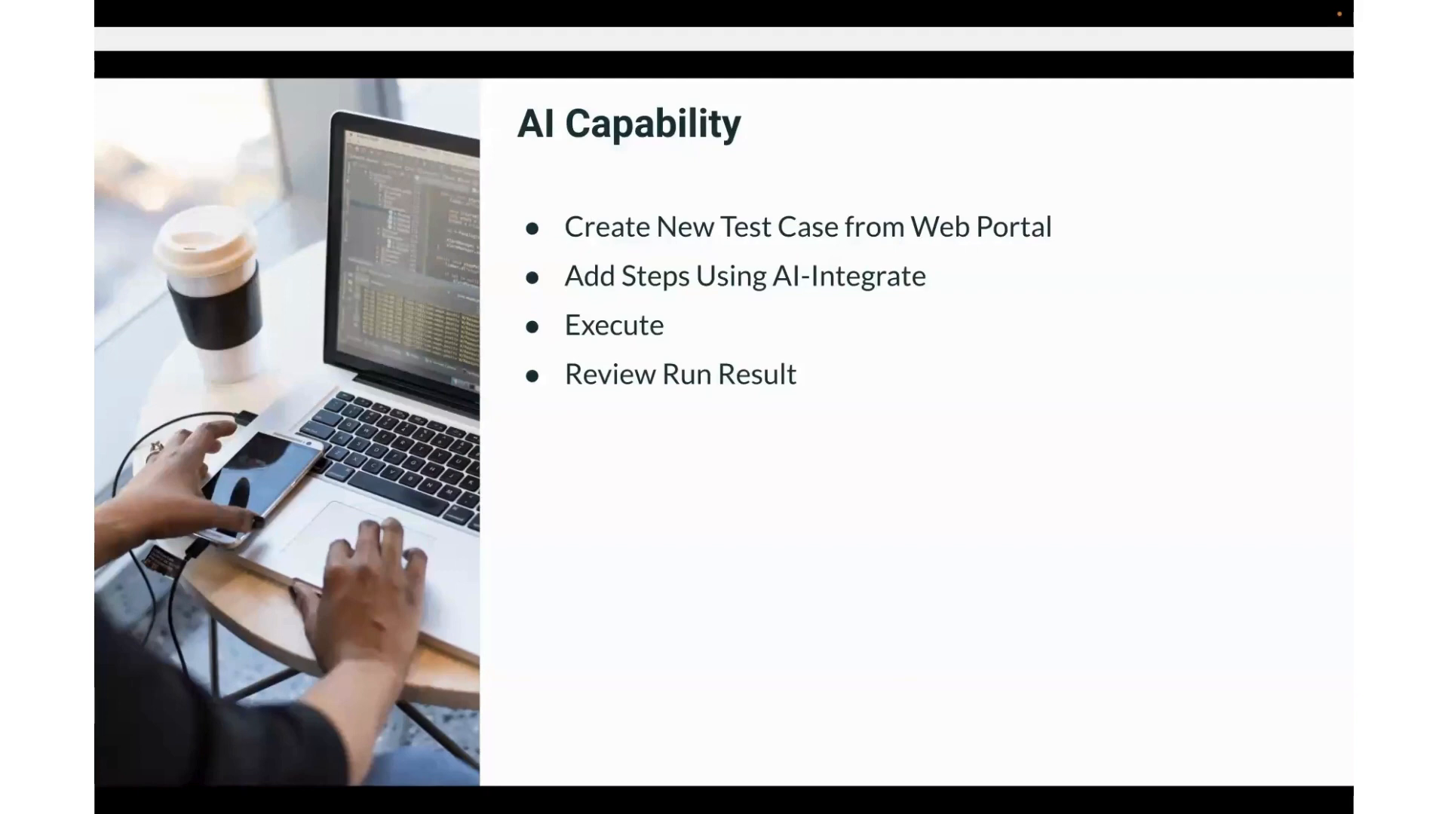
pyautogui.press('Right')
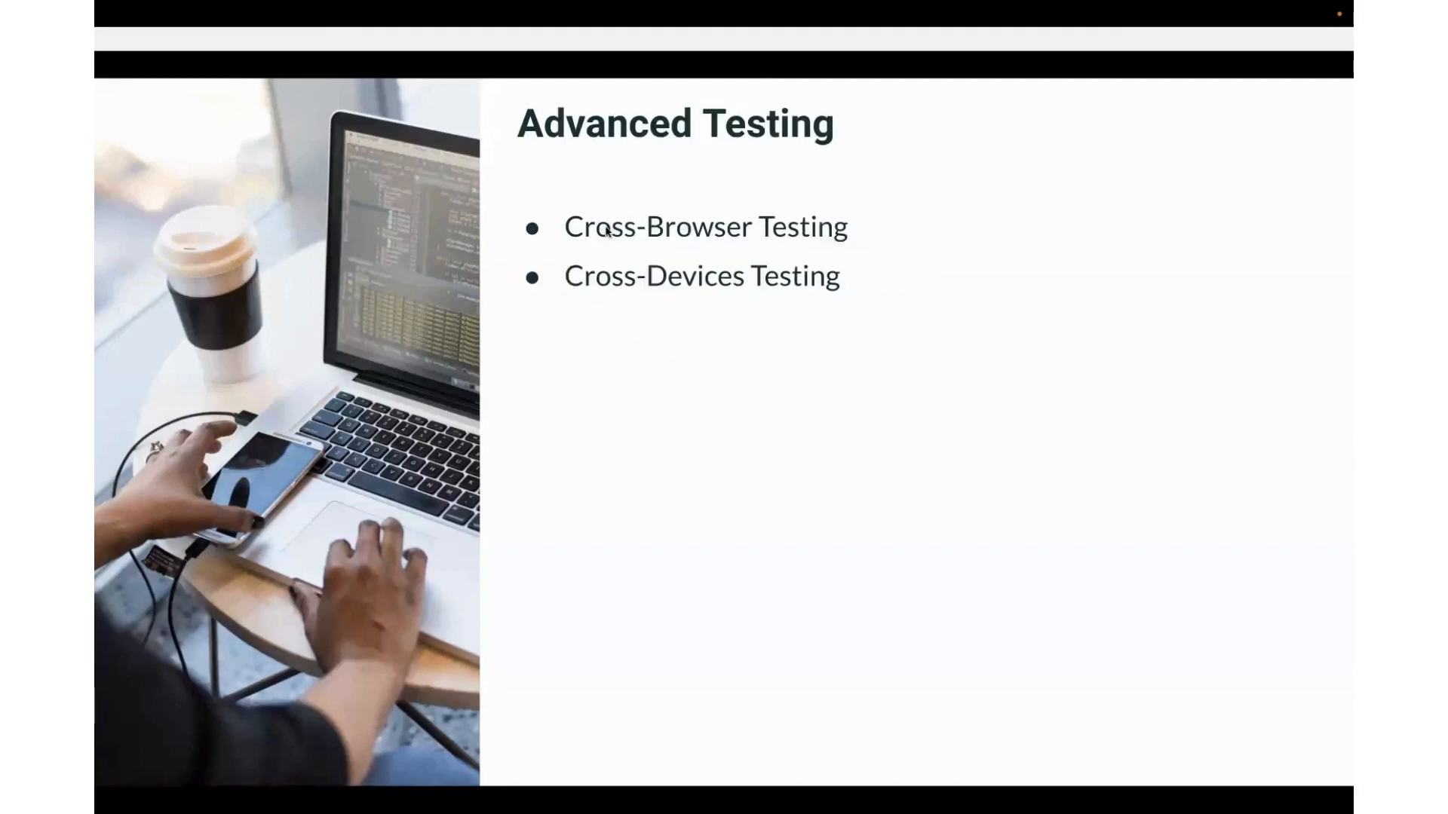
pyautogui.hotkey('ctrl', 'Up')
pyautogui.click(437, 330)
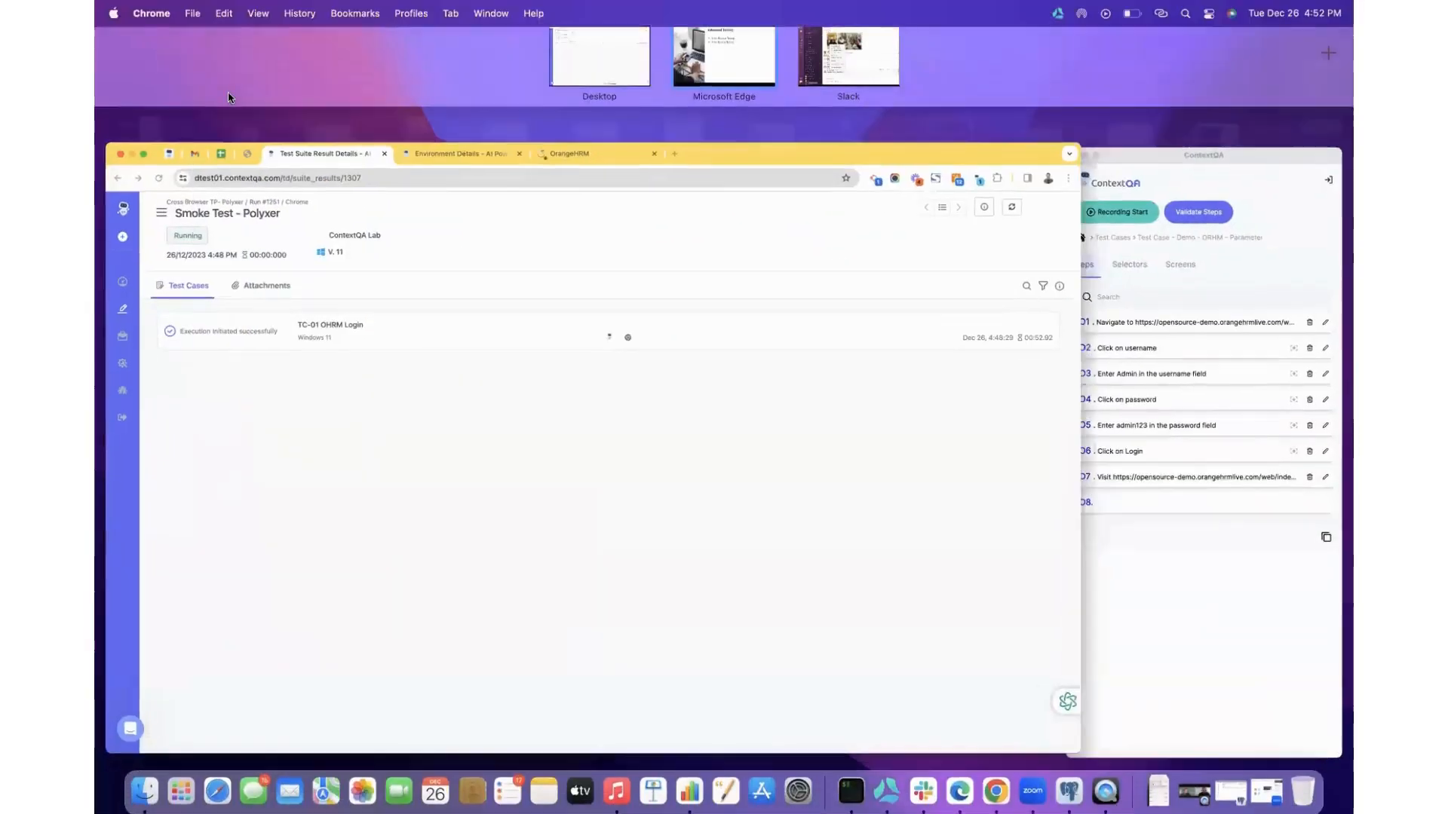
pyautogui.click(110, 74)
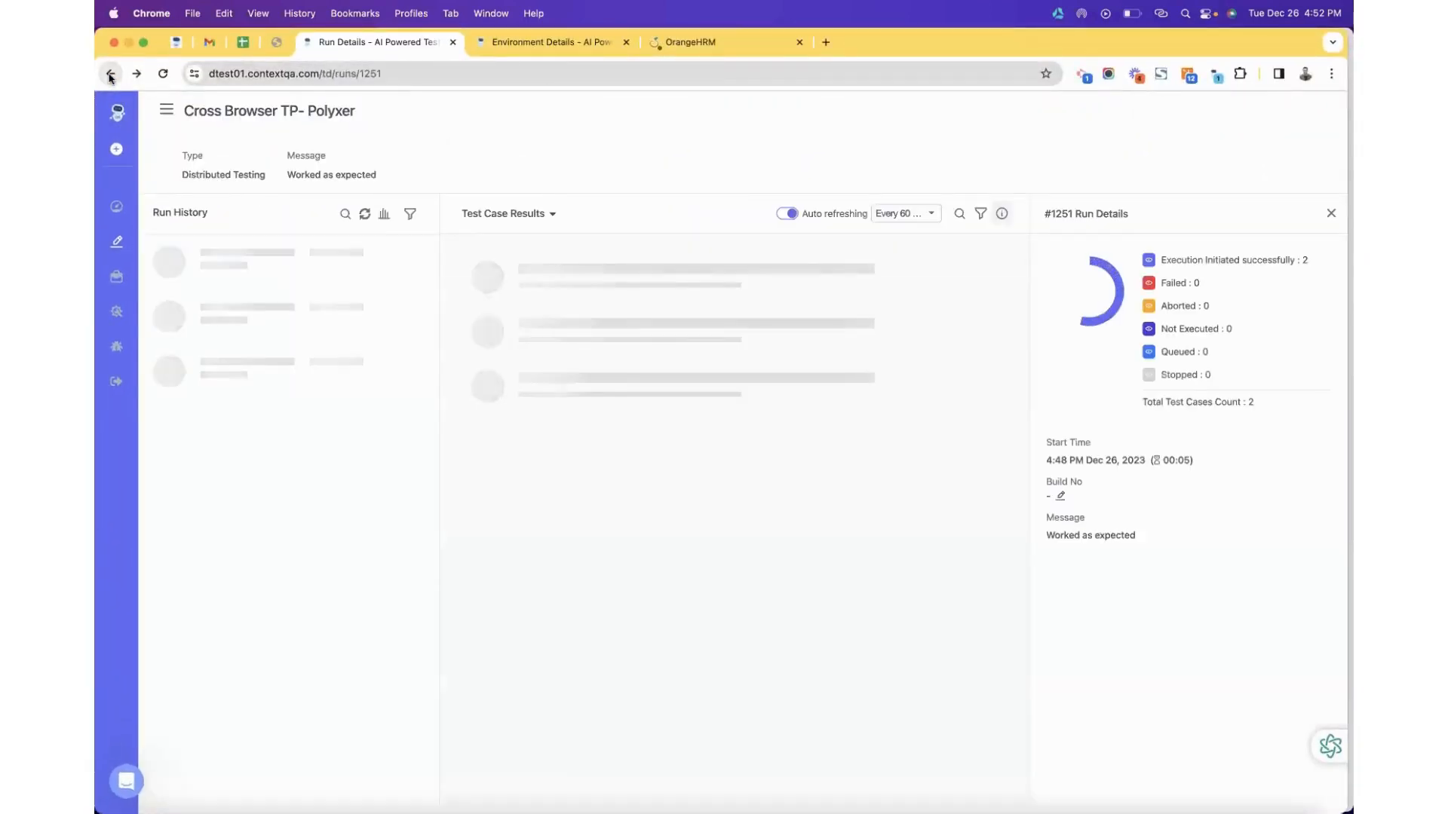
# From Test Plans, open Cross Devices - OHRM - Negative and start editing it.
pyautogui.click(110, 74)
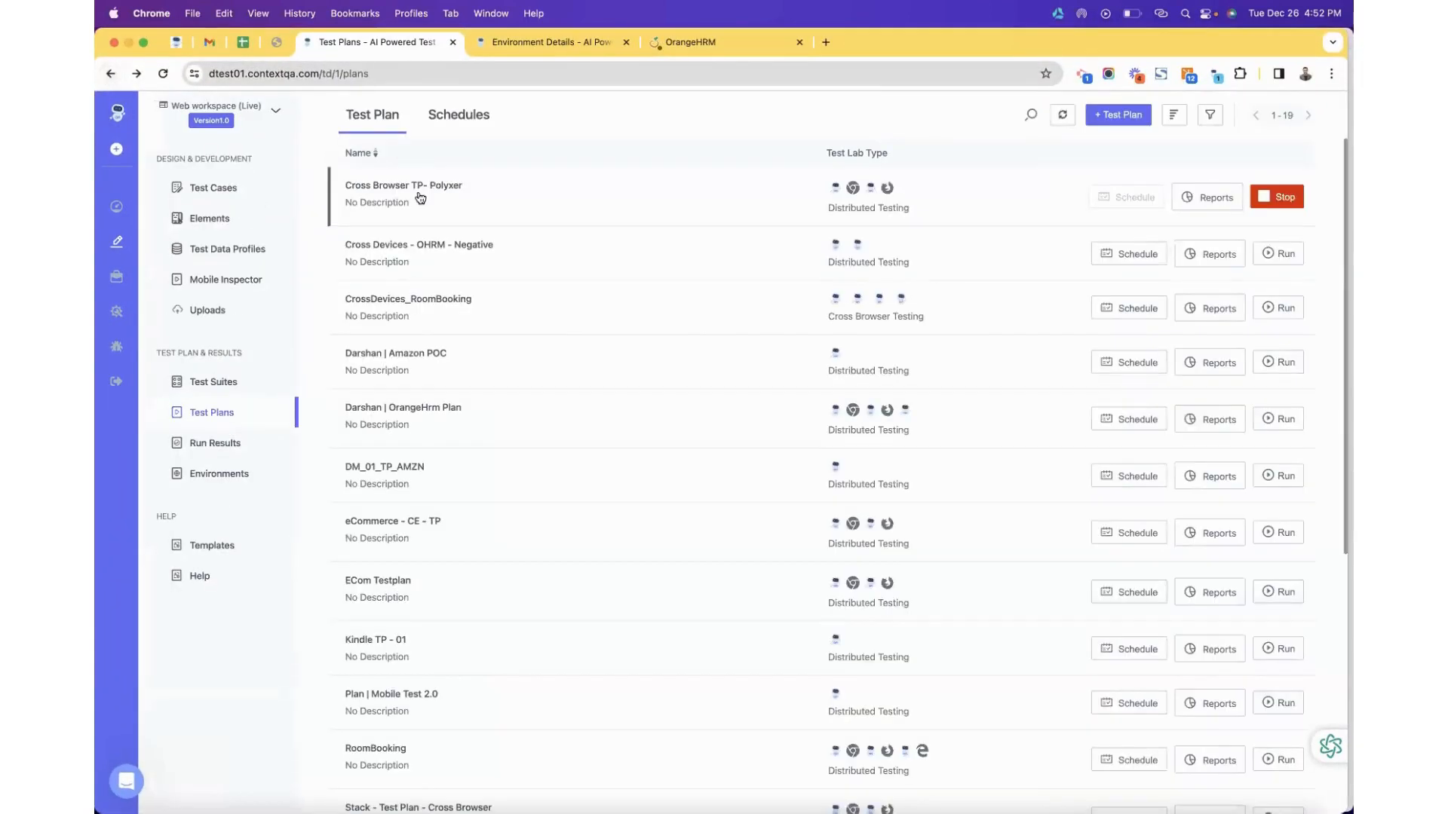
pyautogui.click(411, 188)
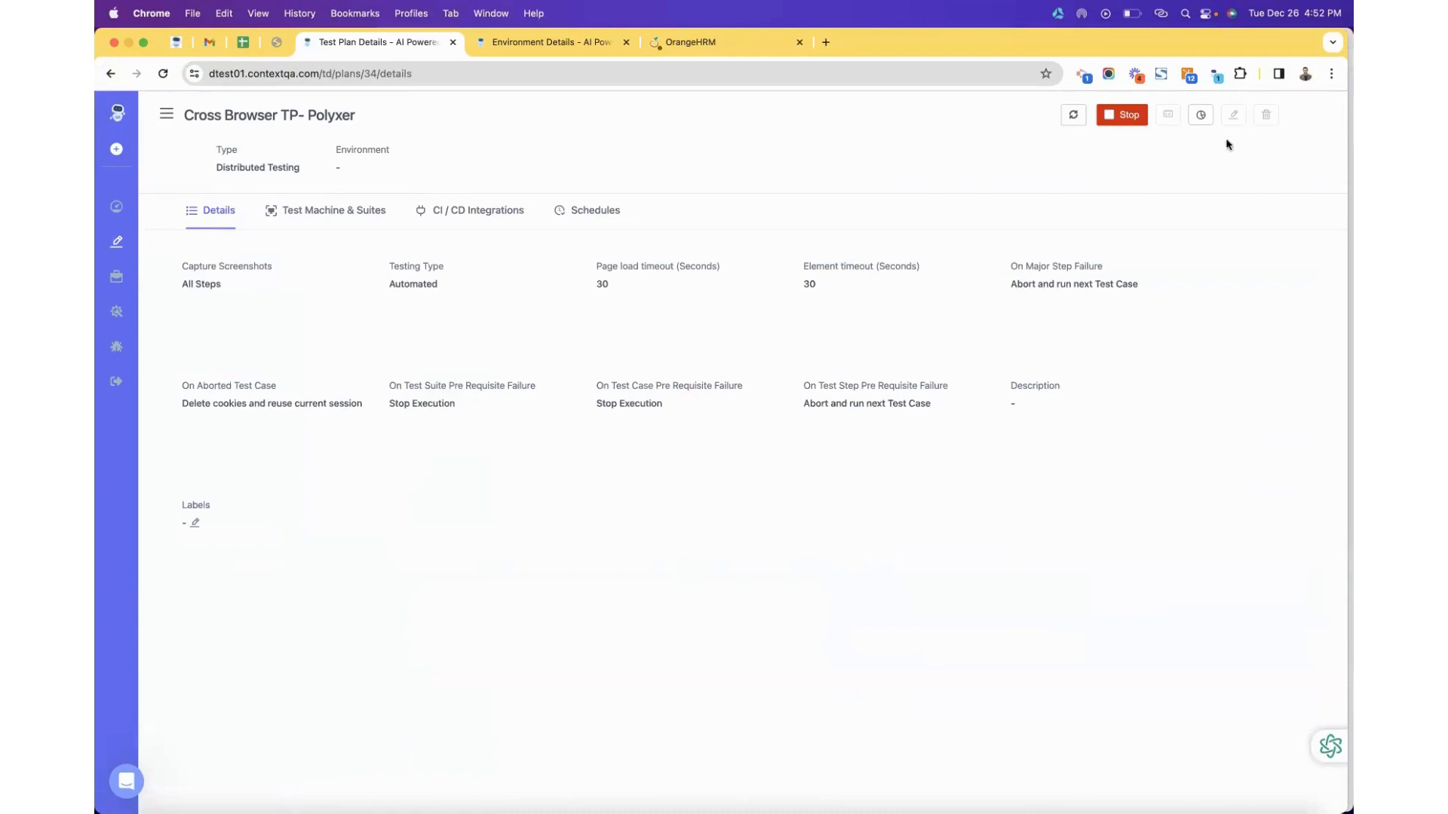
pyautogui.click(110, 74)
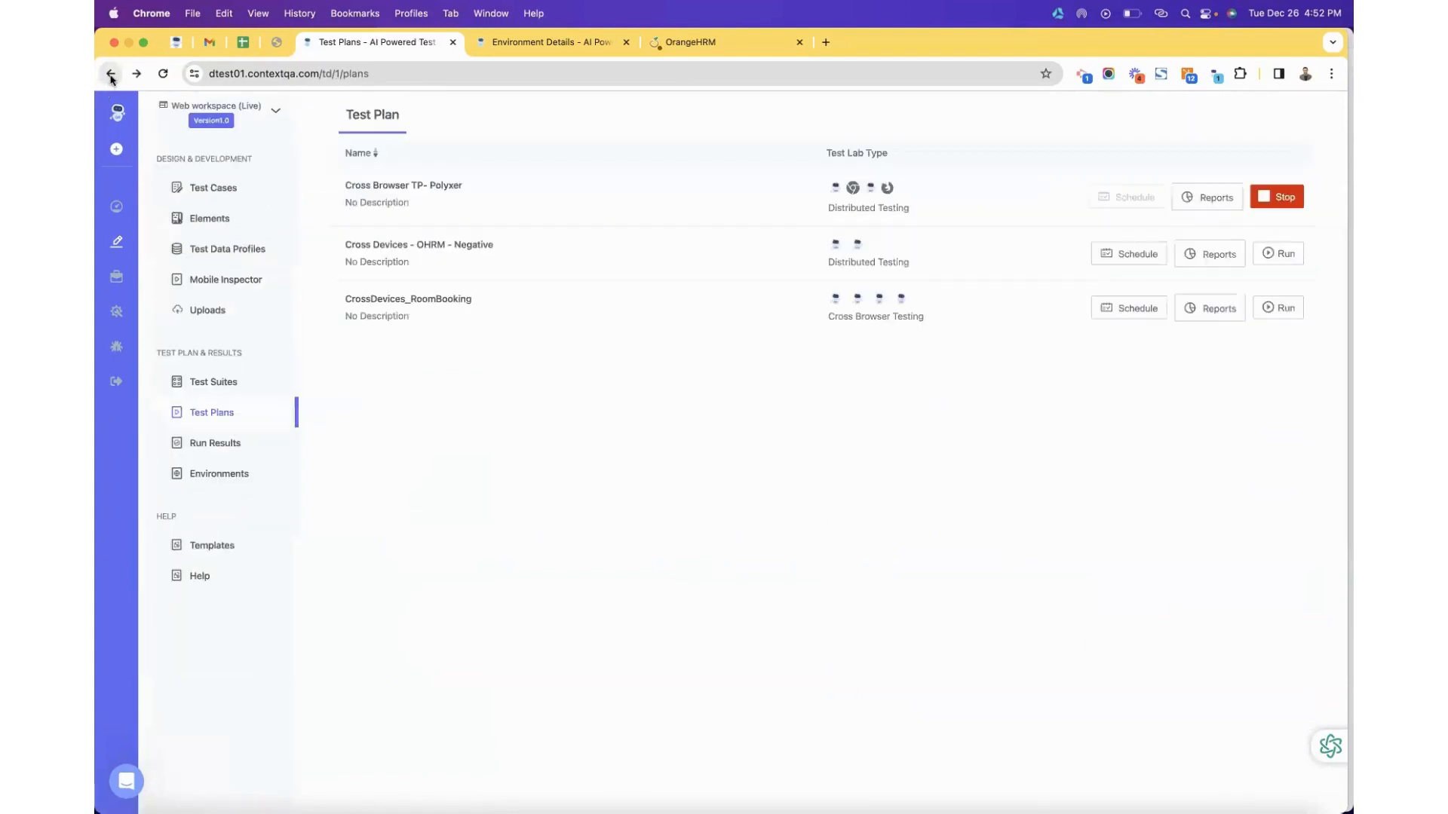
pyautogui.click(440, 244)
pyautogui.click(1234, 117)
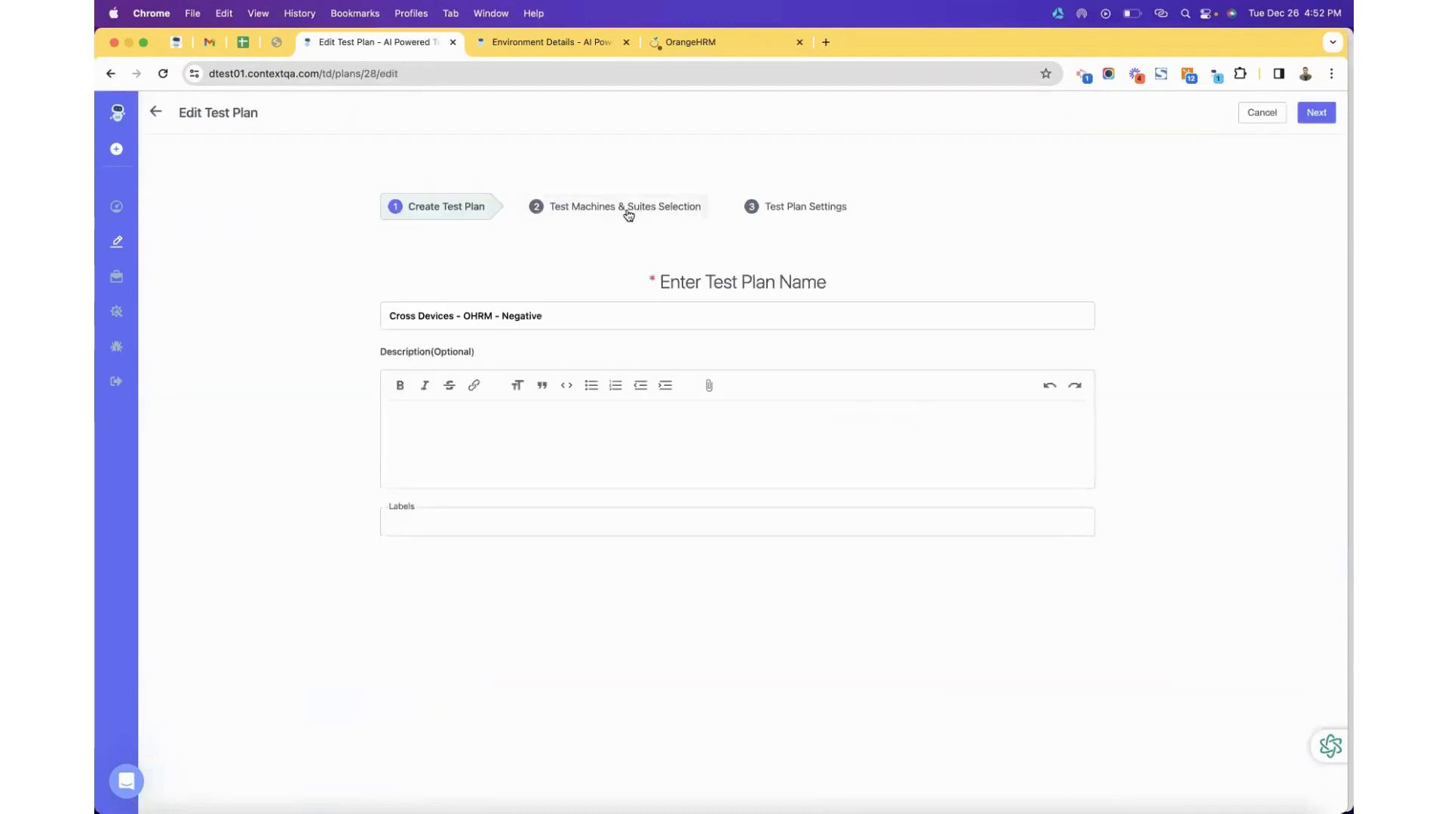
# Select all test suites on the machines step, and try a Devices/Pixel 5 machine without creating it.
pyautogui.click(628, 212)
pyautogui.click(678, 265)
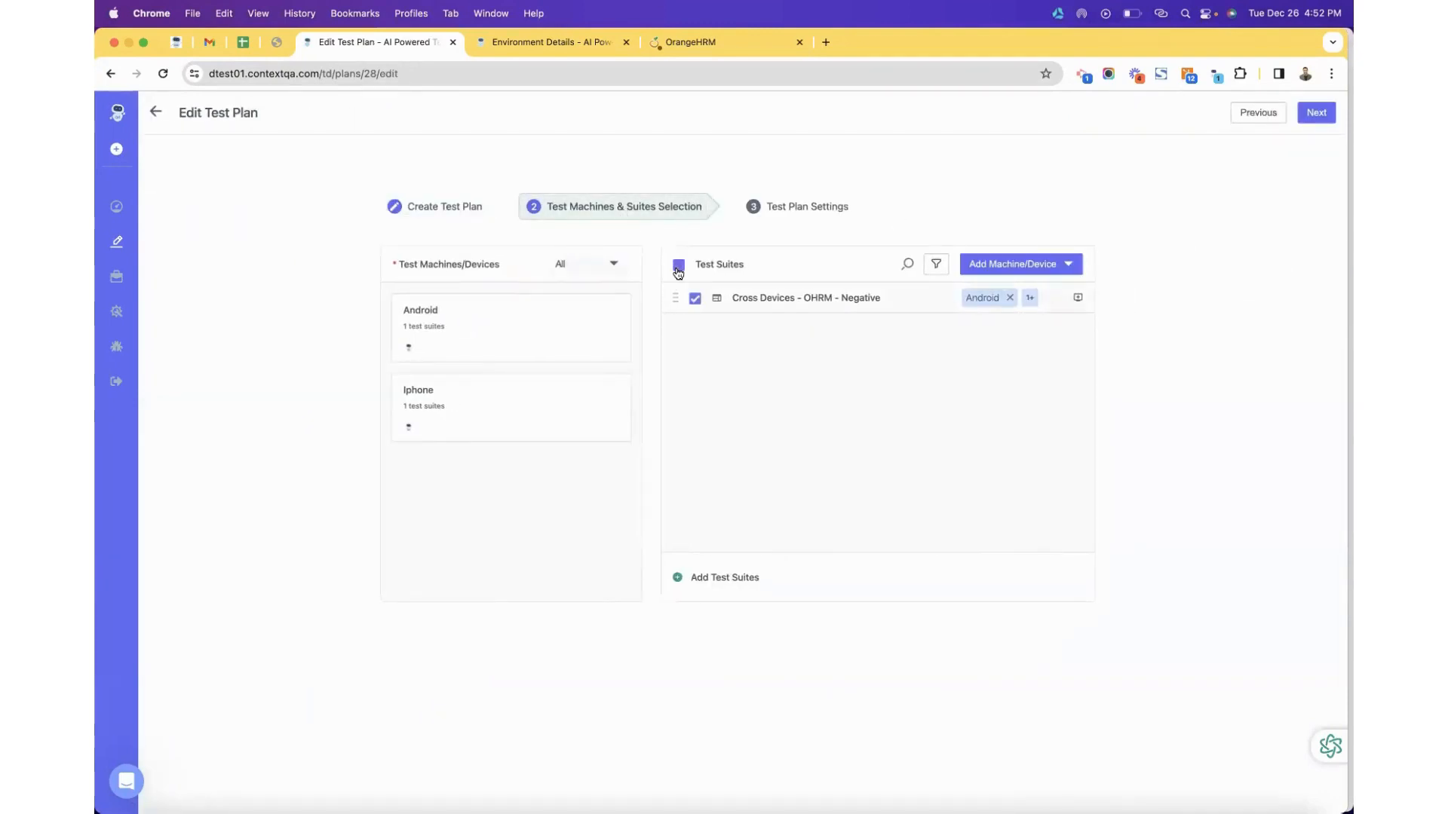
pyautogui.click(1019, 266)
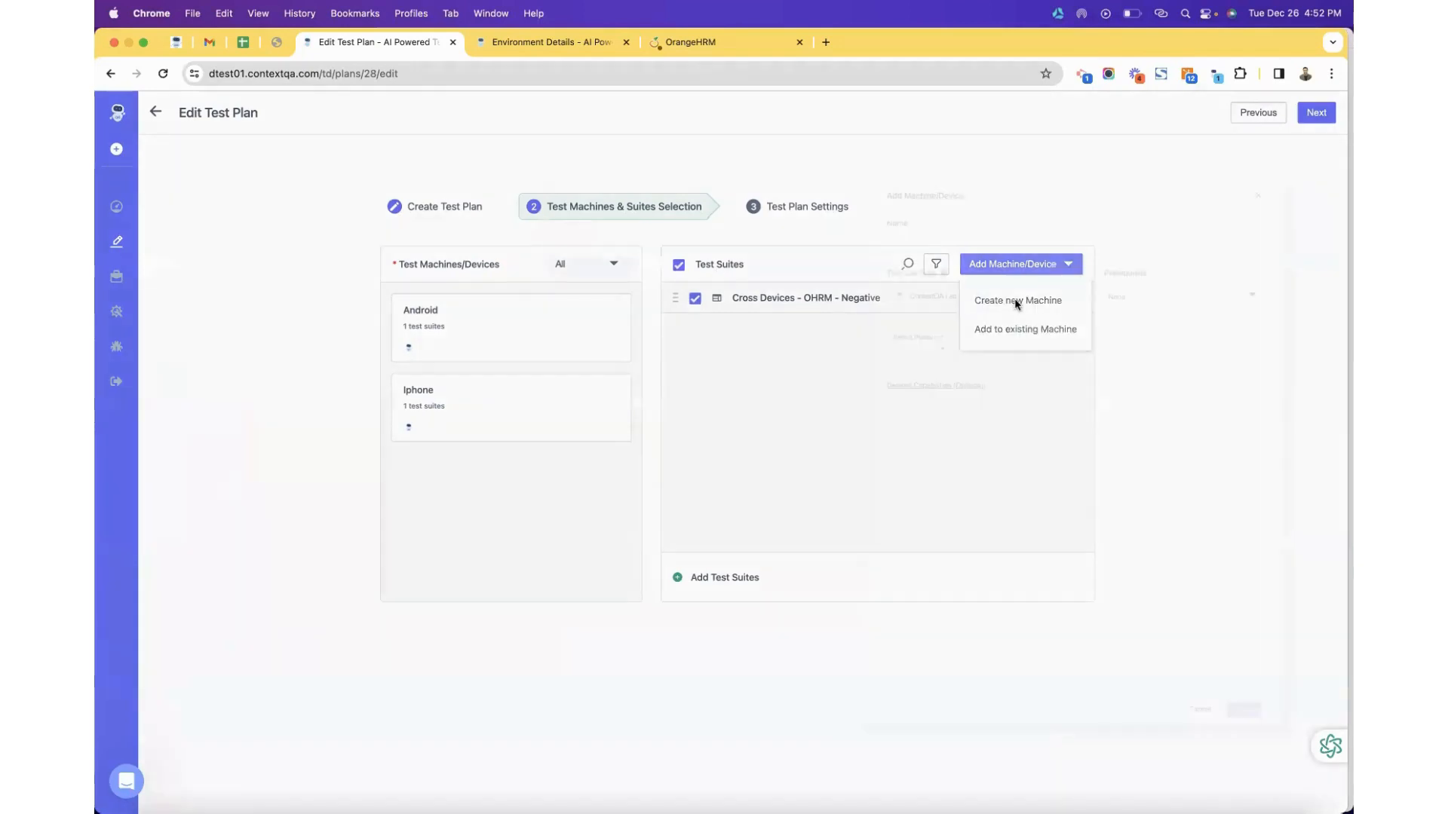
pyautogui.click(1018, 302)
pyautogui.click(877, 315)
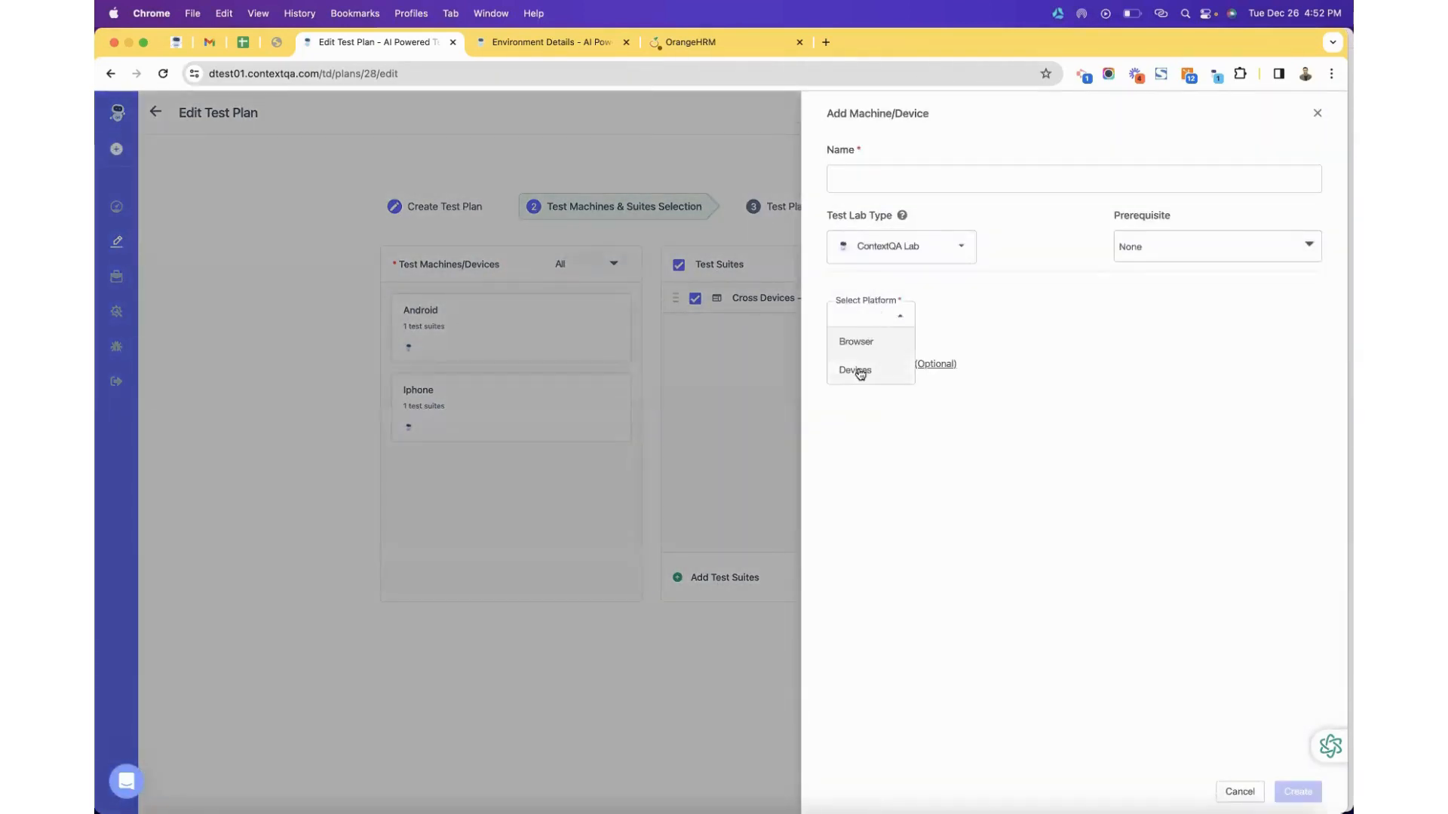
pyautogui.click(856, 369)
pyautogui.click(947, 325)
pyautogui.click(950, 351)
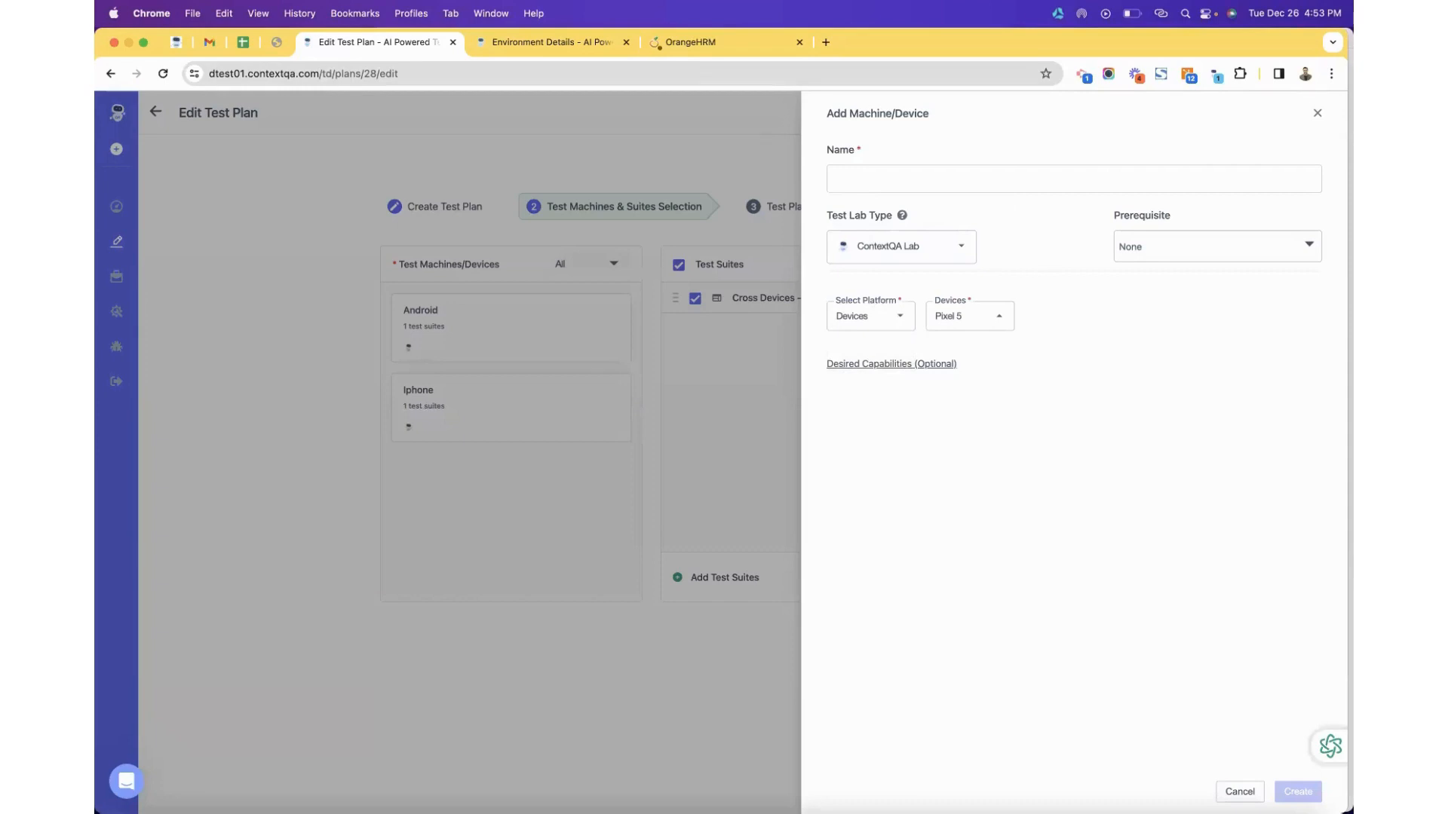
pyautogui.click(1239, 792)
pyautogui.hotkey('ctrl', 'Up')
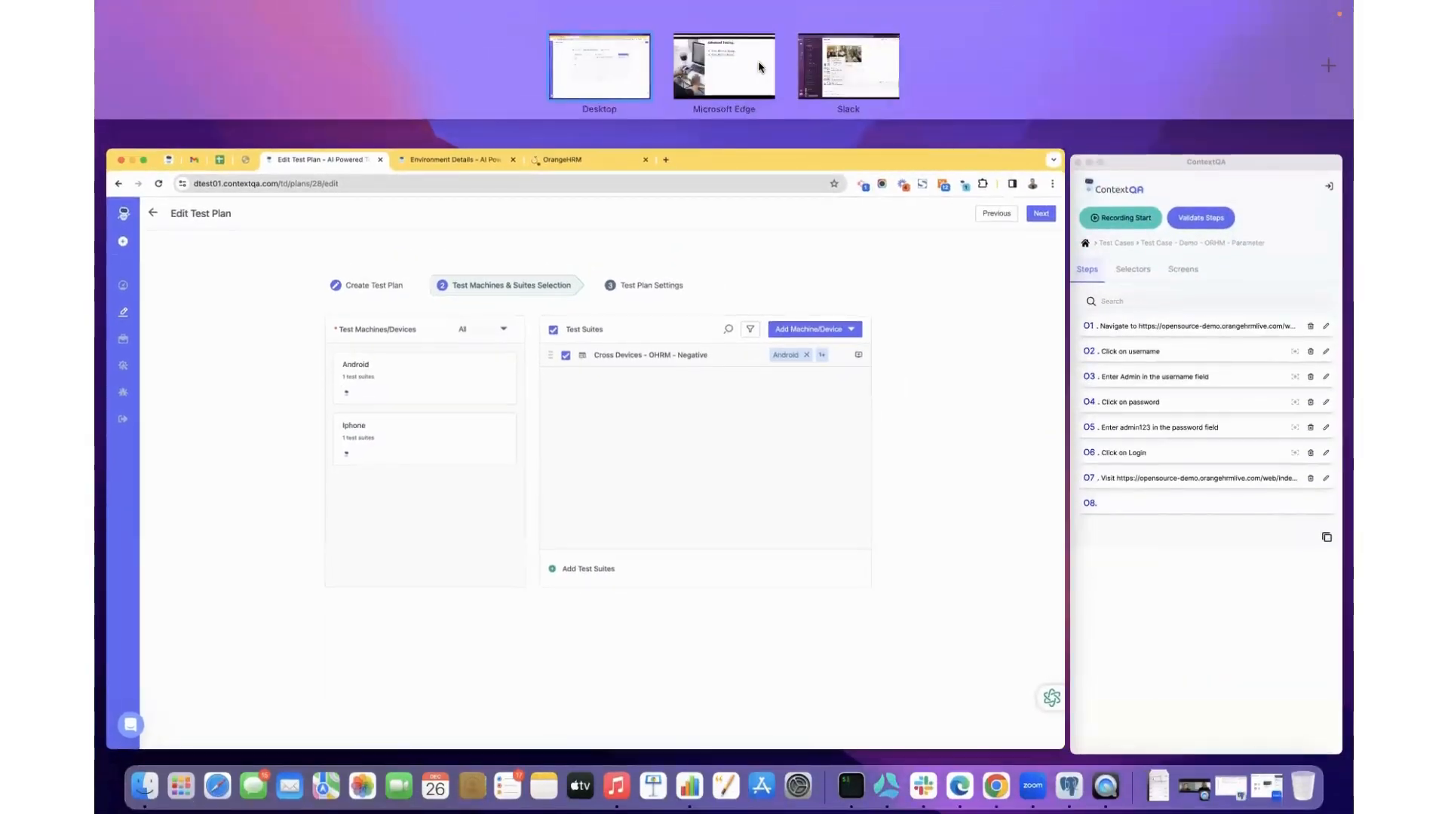
# Advance the Edge presentation to the Continuous Testing slide and return to Chrome.
pyautogui.click(762, 67)
pyautogui.press('Right')
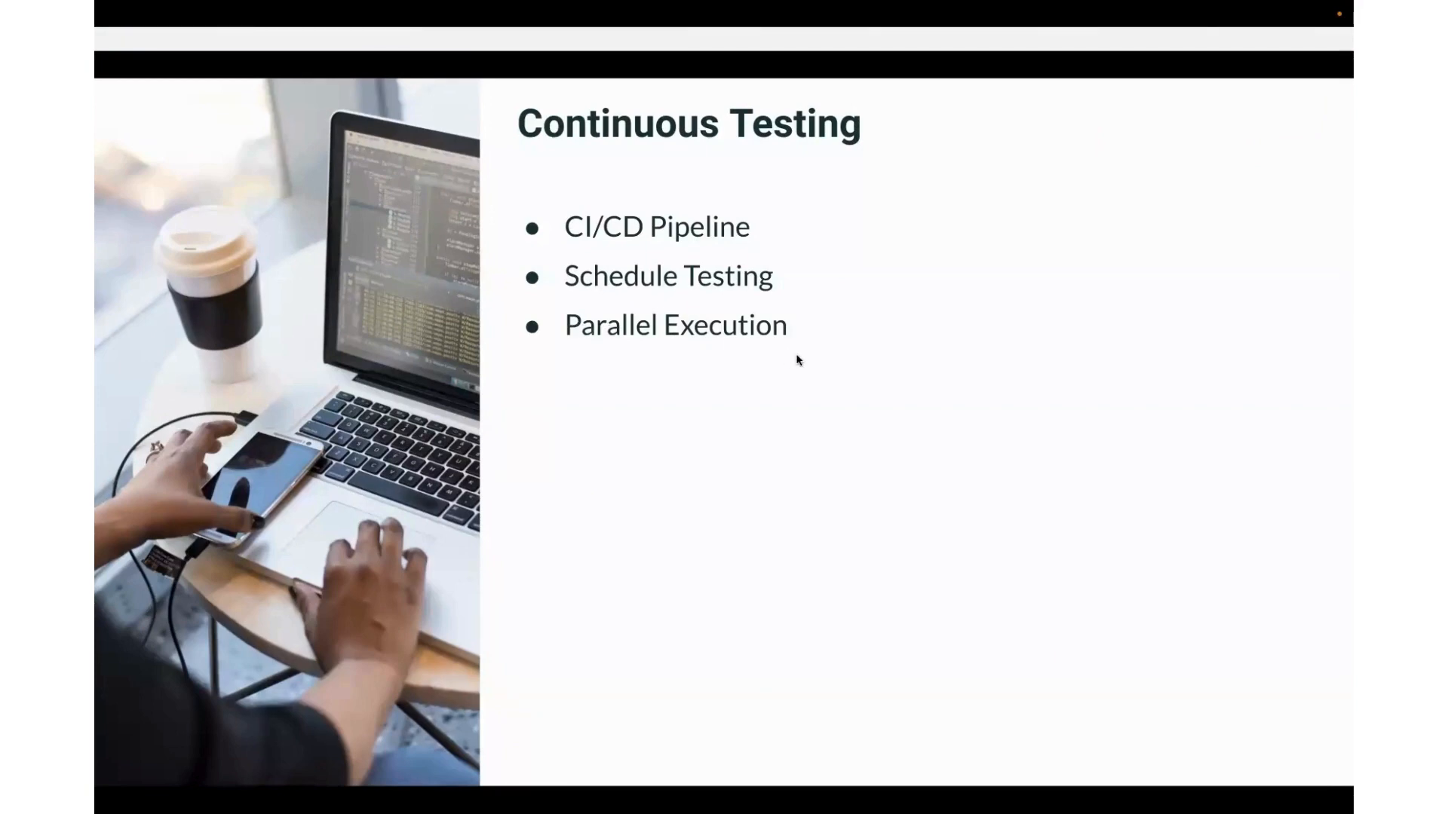
pyautogui.hotkey('ctrl', 'Up')
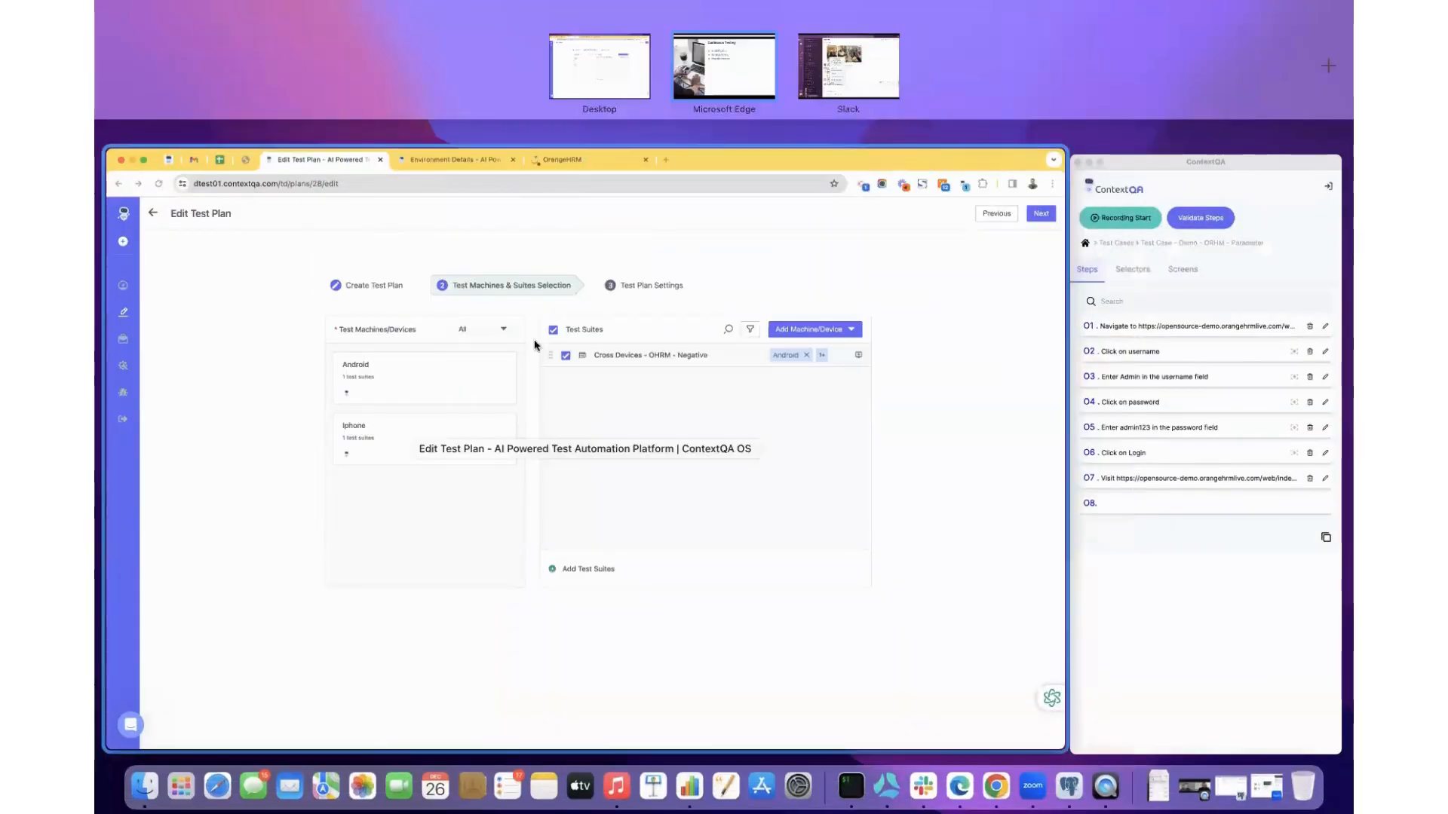
pyautogui.click(535, 344)
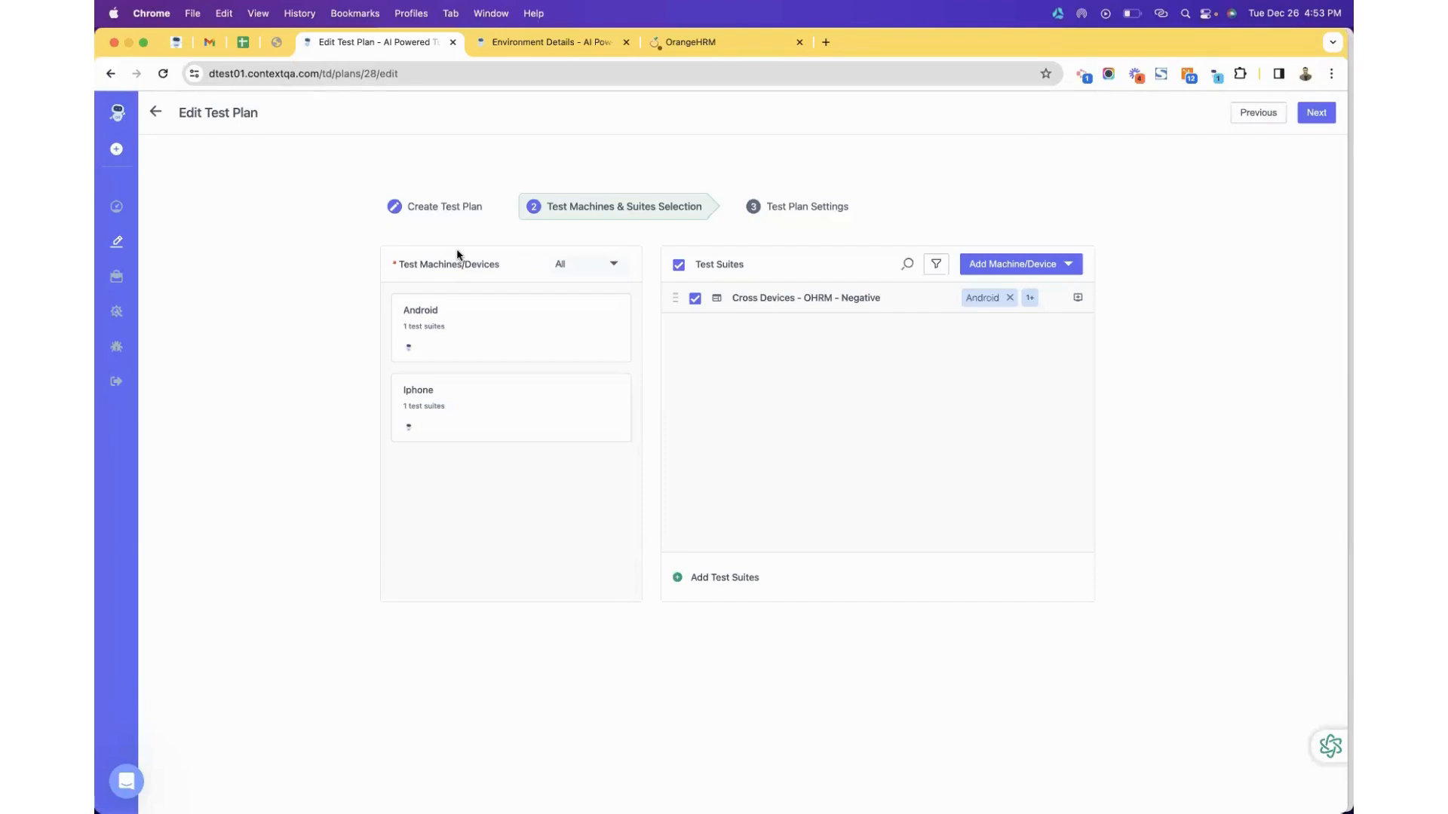
# Advance the presentation one more slide, then return to the Edit Test Plan window.
pyautogui.hotkey('ctrl', 'Up')
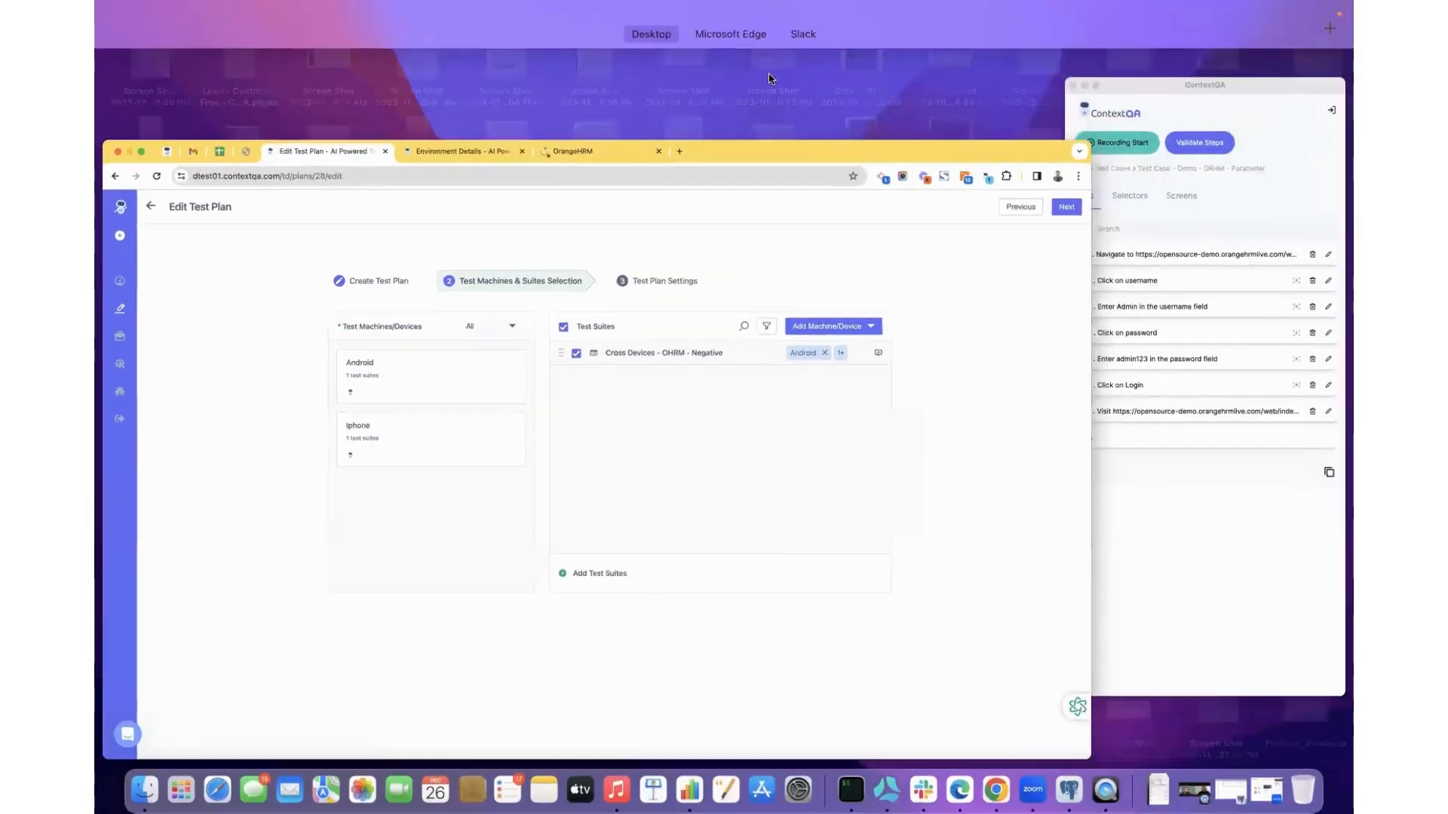
pyautogui.click(768, 75)
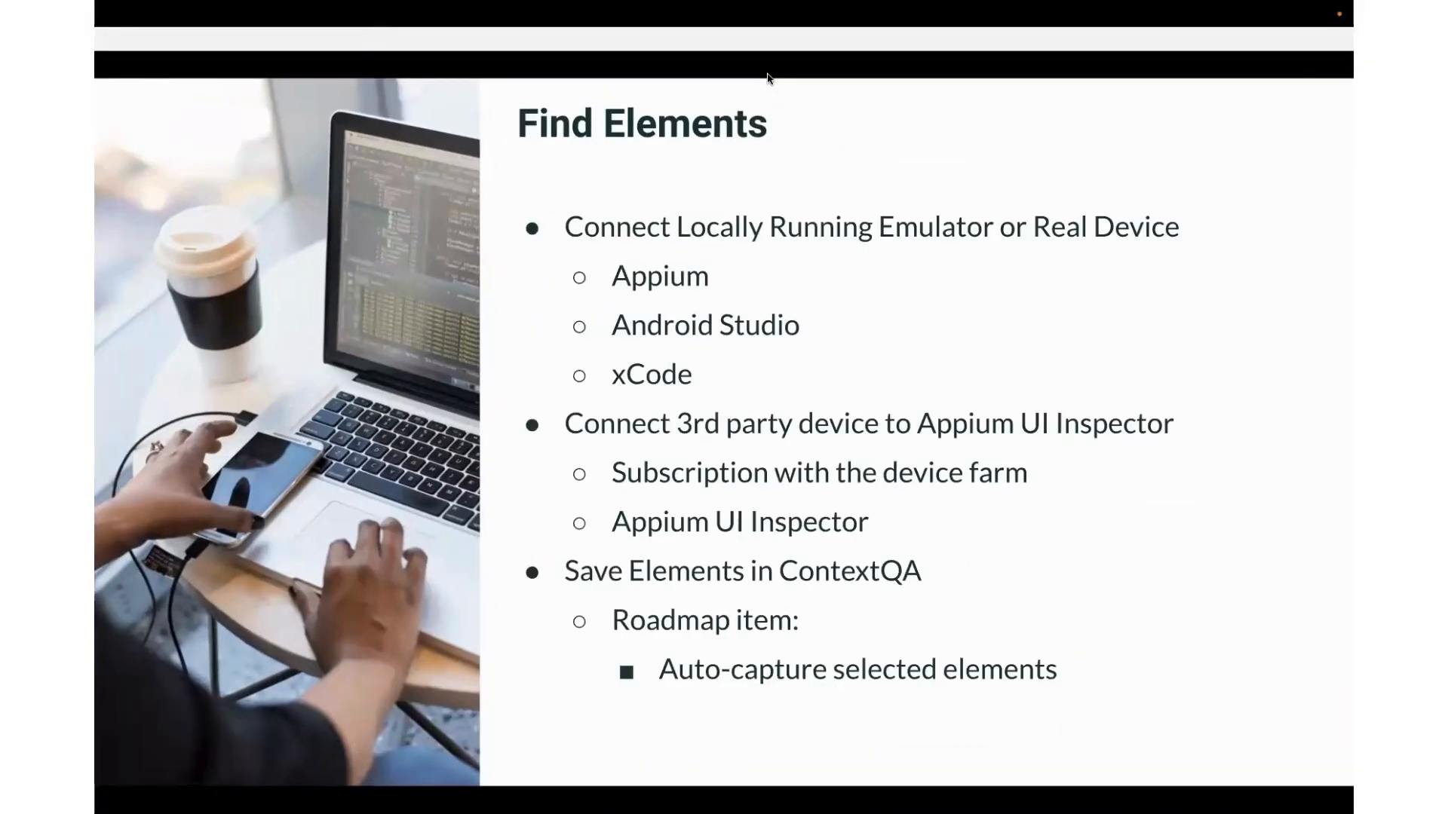
pyautogui.press('Right')
pyautogui.hotkey('ctrl', 'Up')
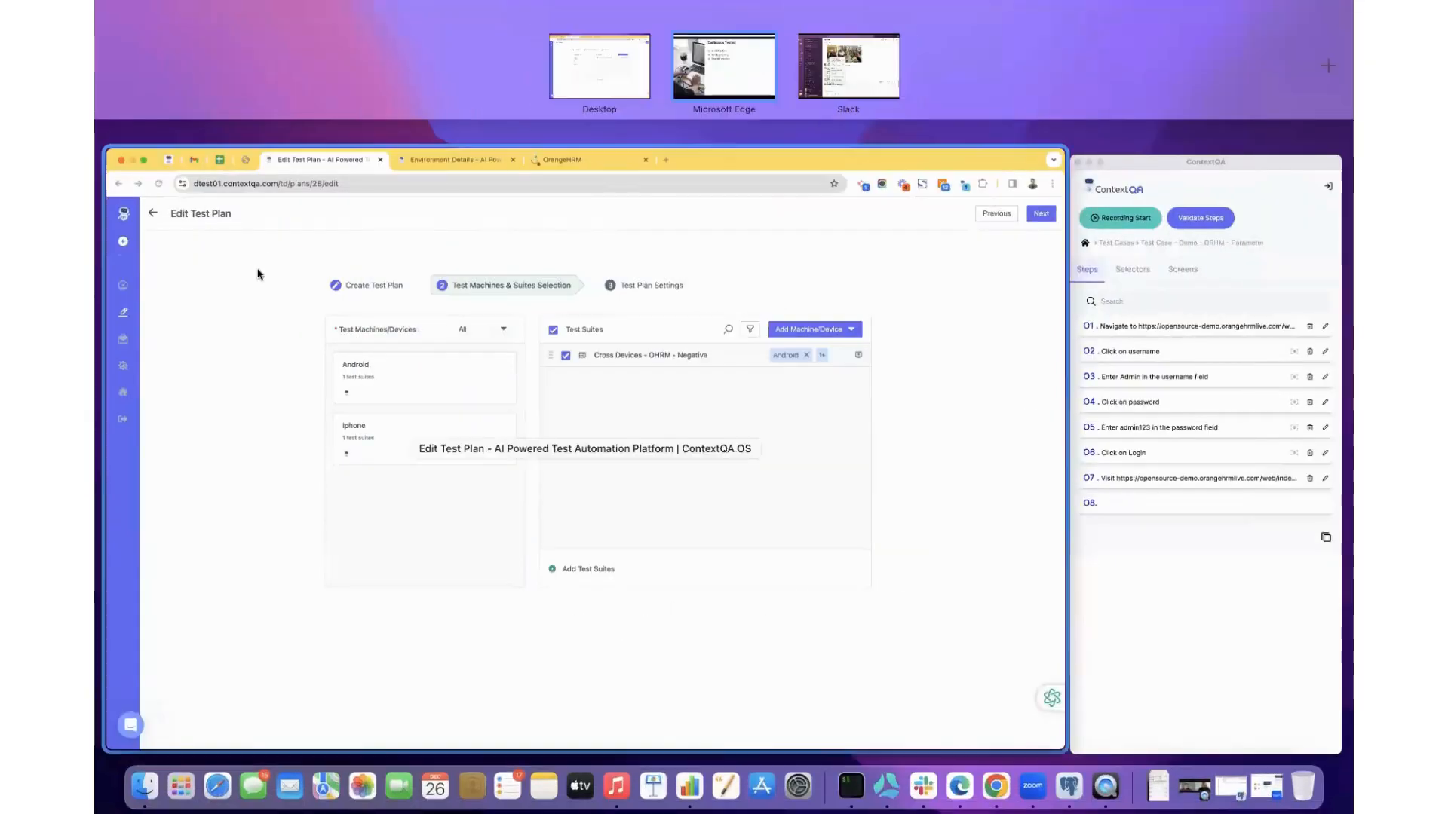
pyautogui.click(262, 275)
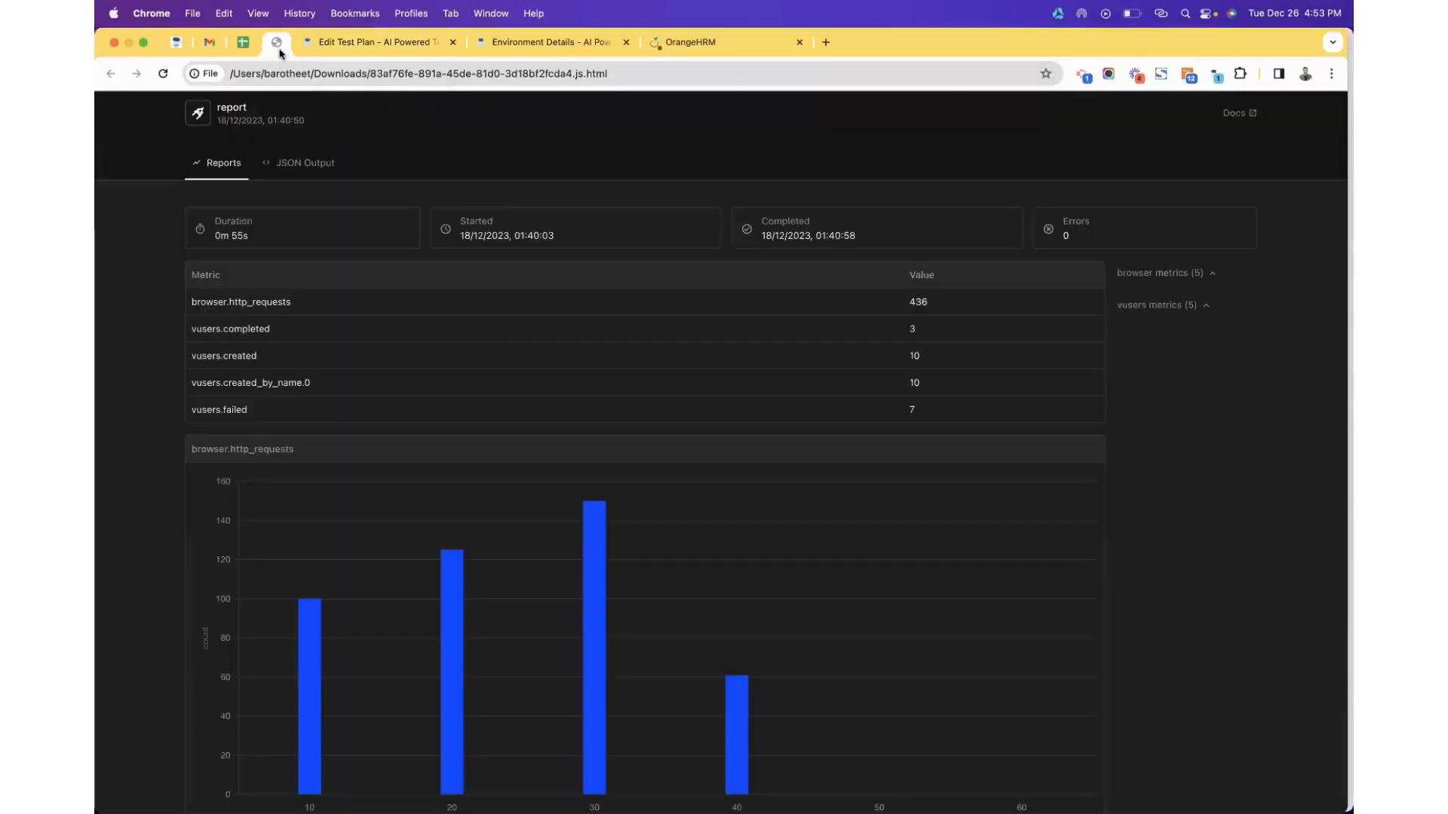
# Scroll through the Artillery report's metrics and charts, then switch to ORHM - Dev environment details.
pyautogui.click(281, 47)
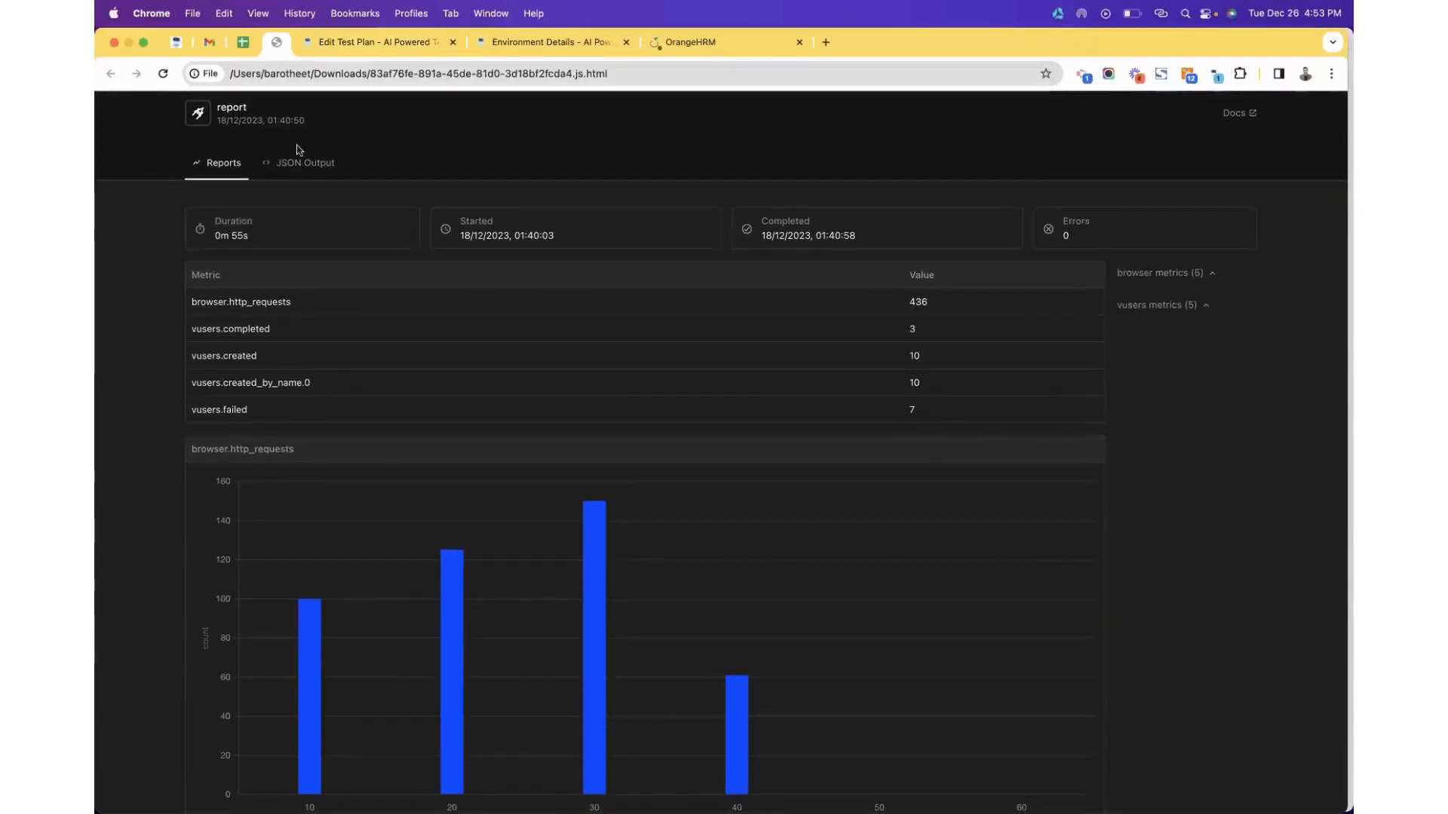
pyautogui.scroll(-20, 448, 176)
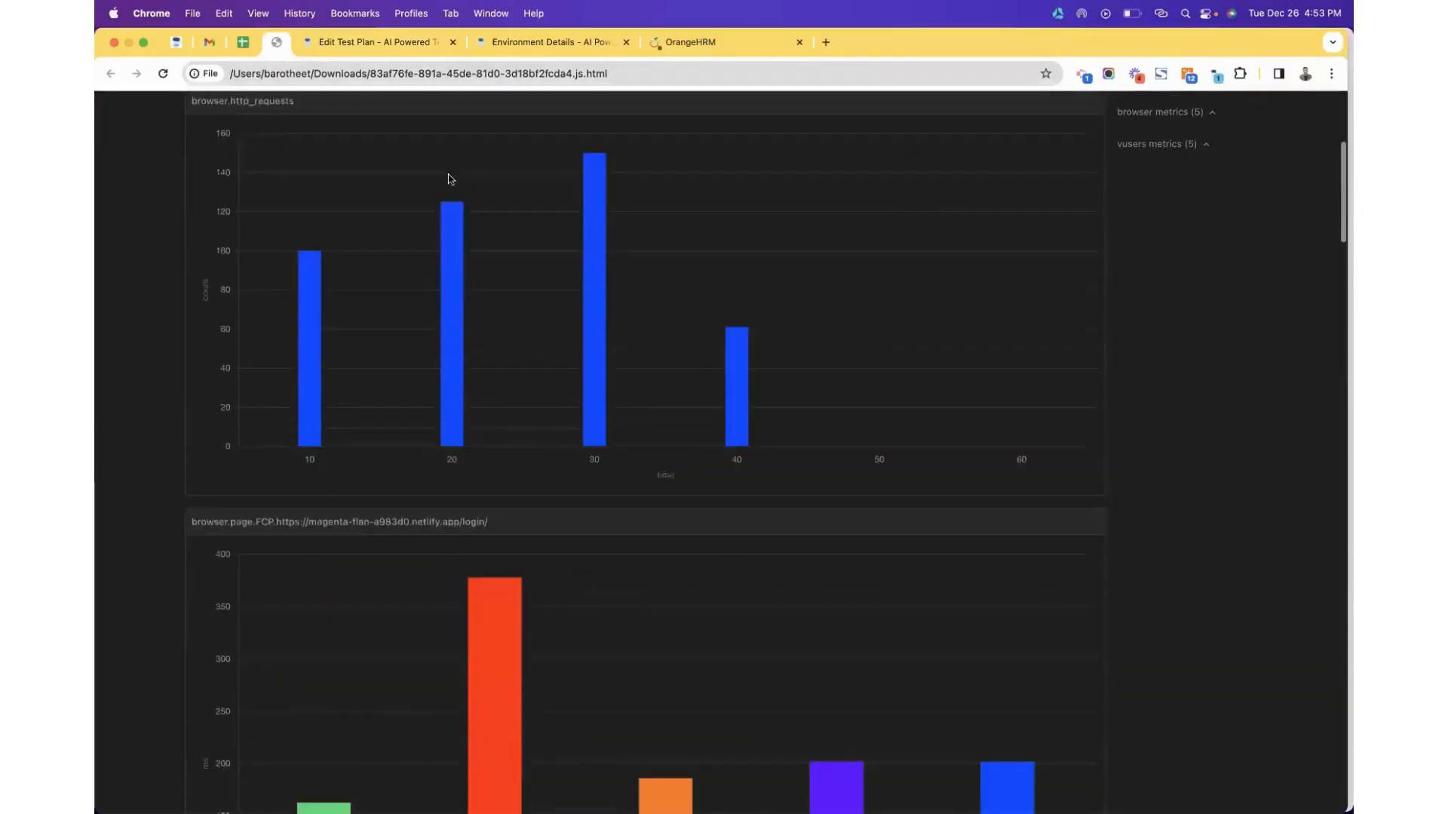
pyautogui.scroll(-15, 450, 178)
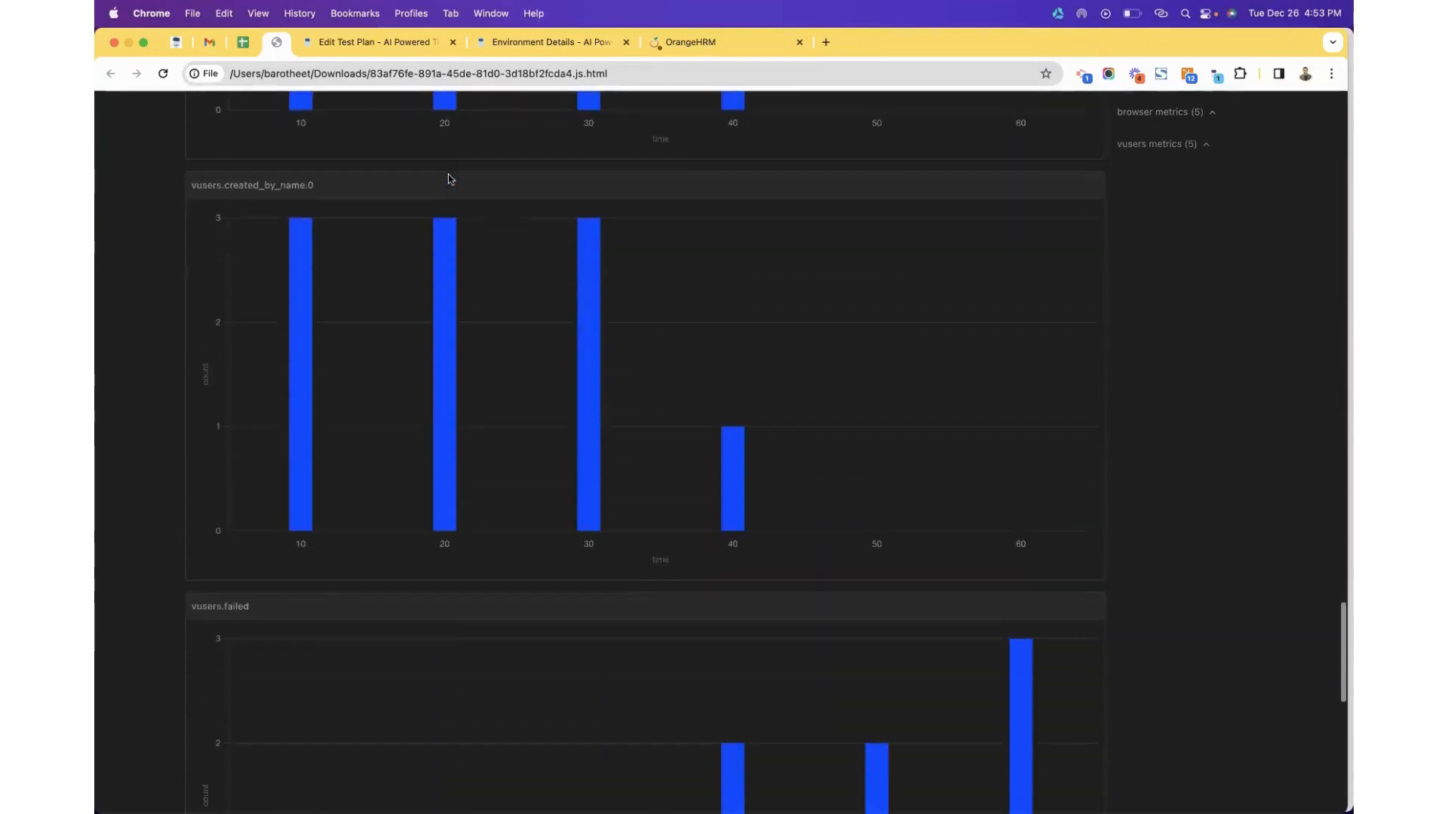
pyautogui.scroll(15, 450, 178)
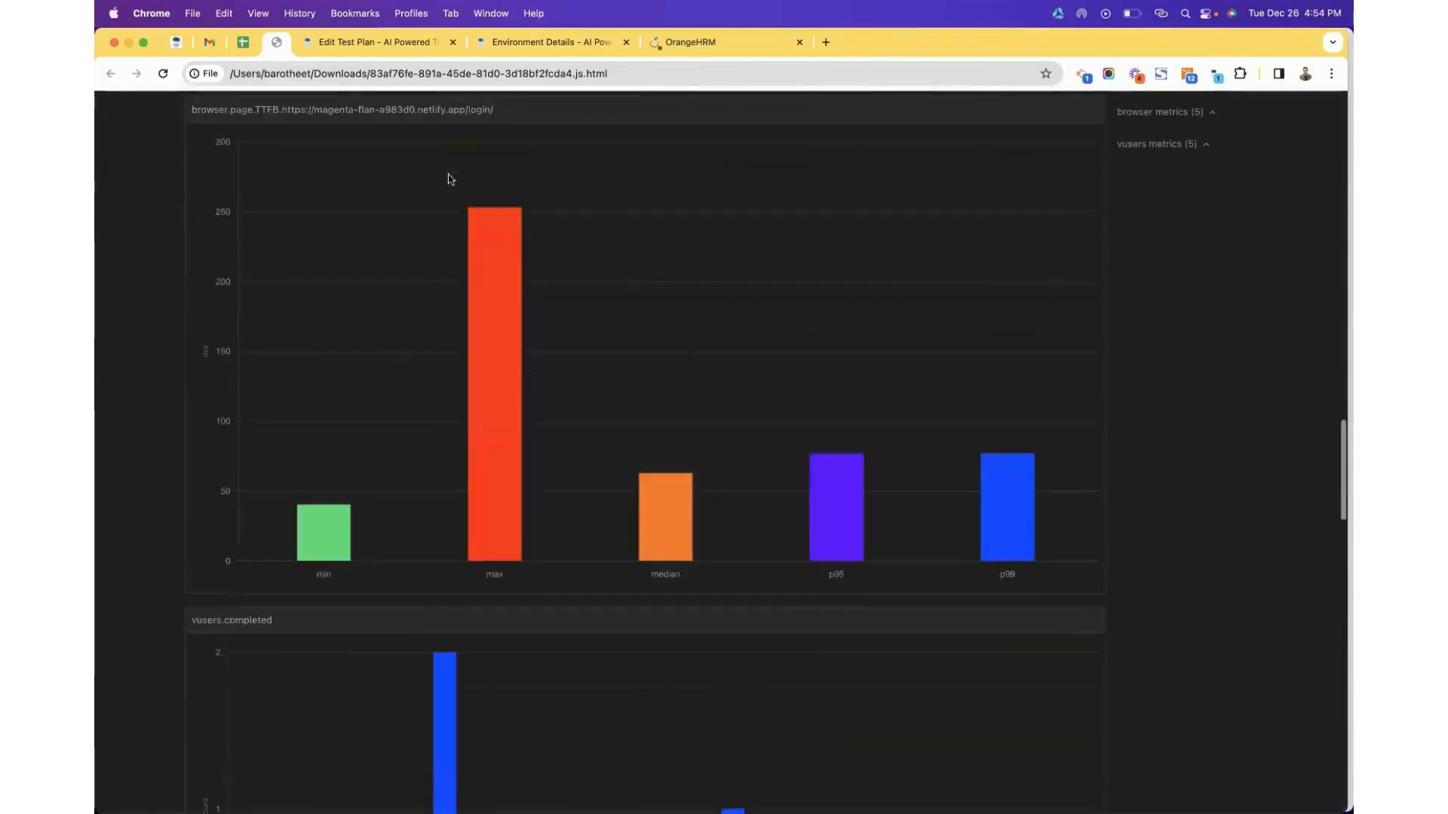
pyautogui.click(546, 43)
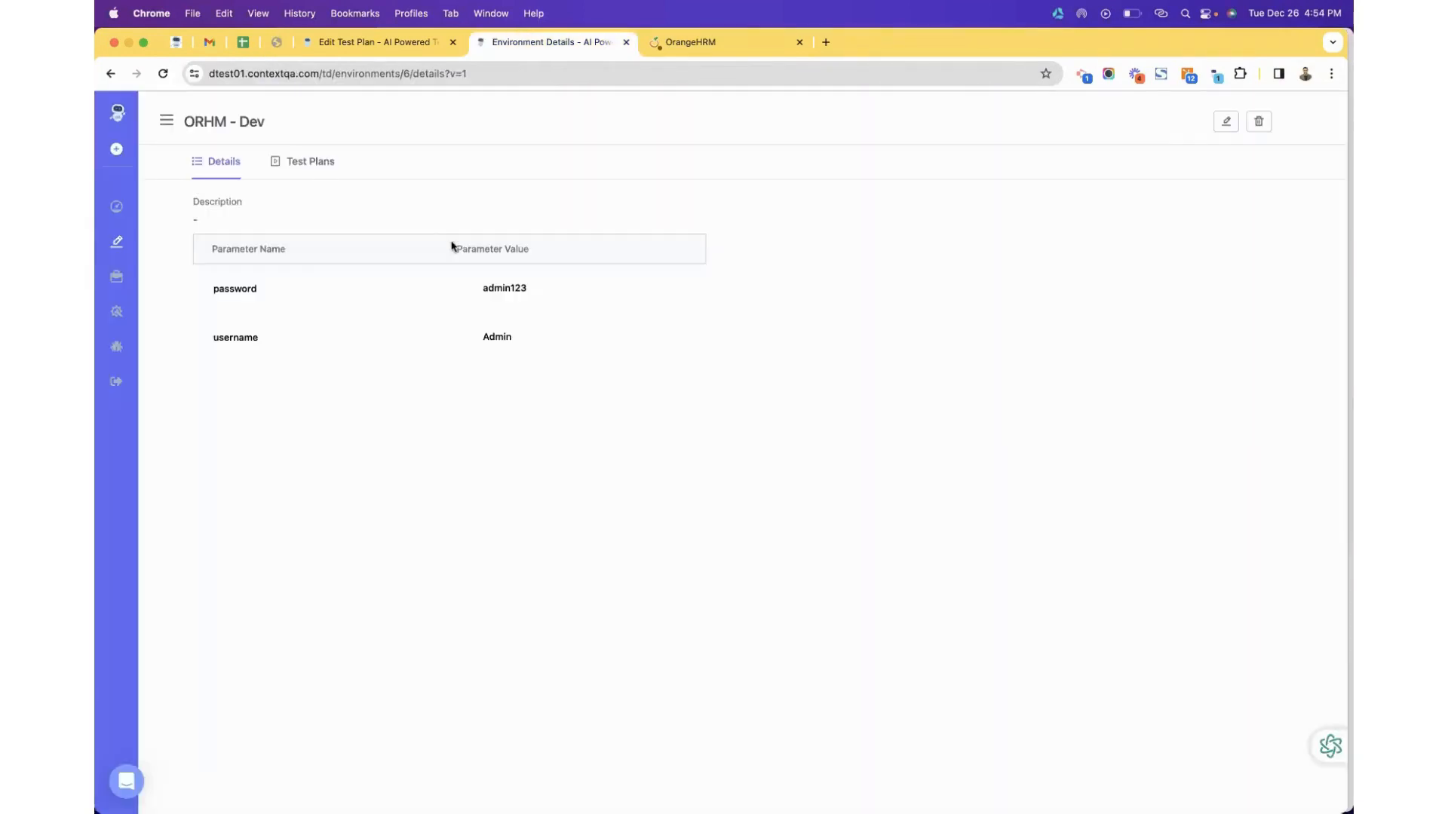
# From the Dashboard's total test cases, open Test Case - Demo - ORHM - Parameter, then return to the Artillery report.
pyautogui.click(371, 42)
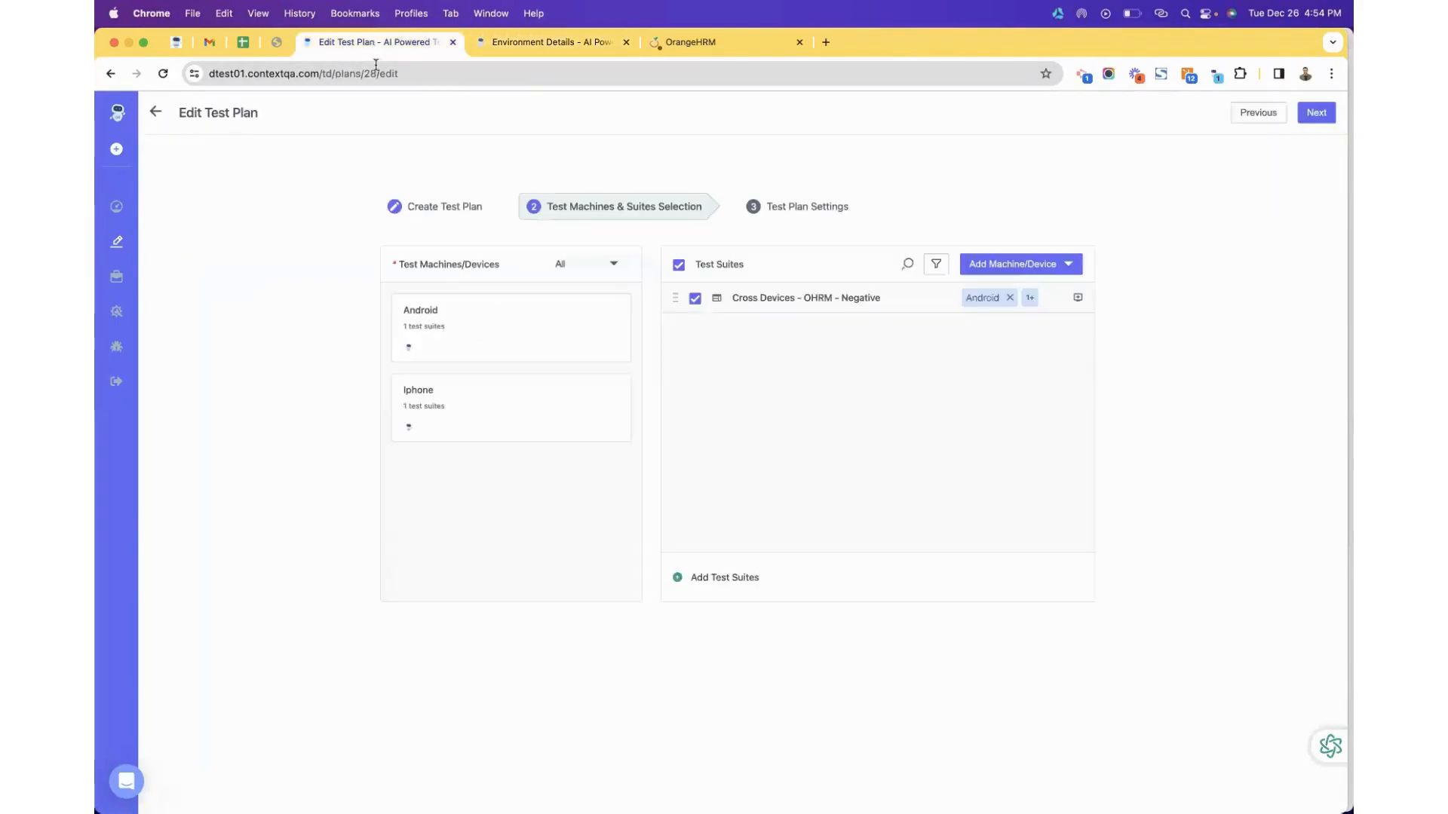
pyautogui.click(127, 113)
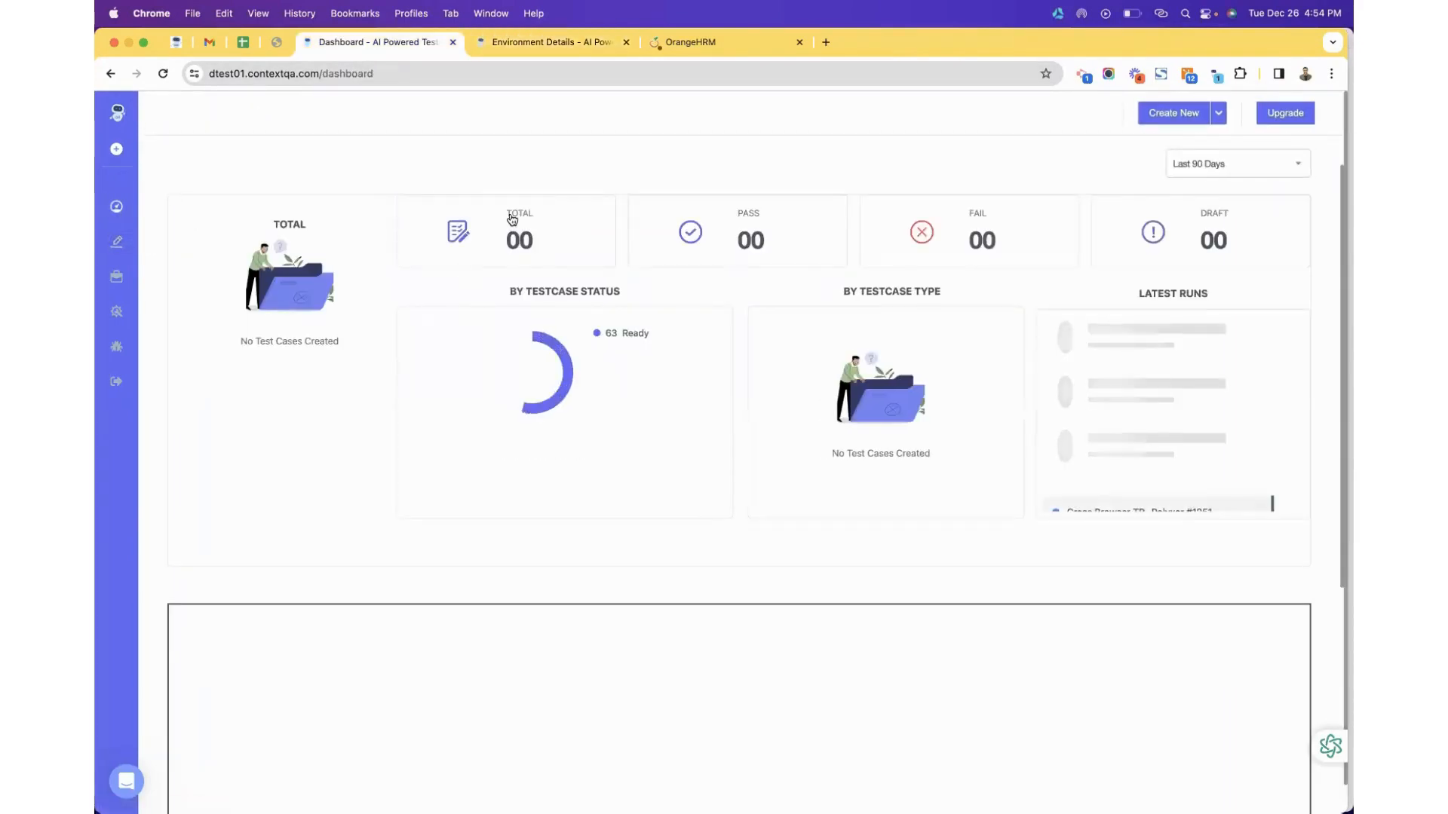
pyautogui.click(508, 242)
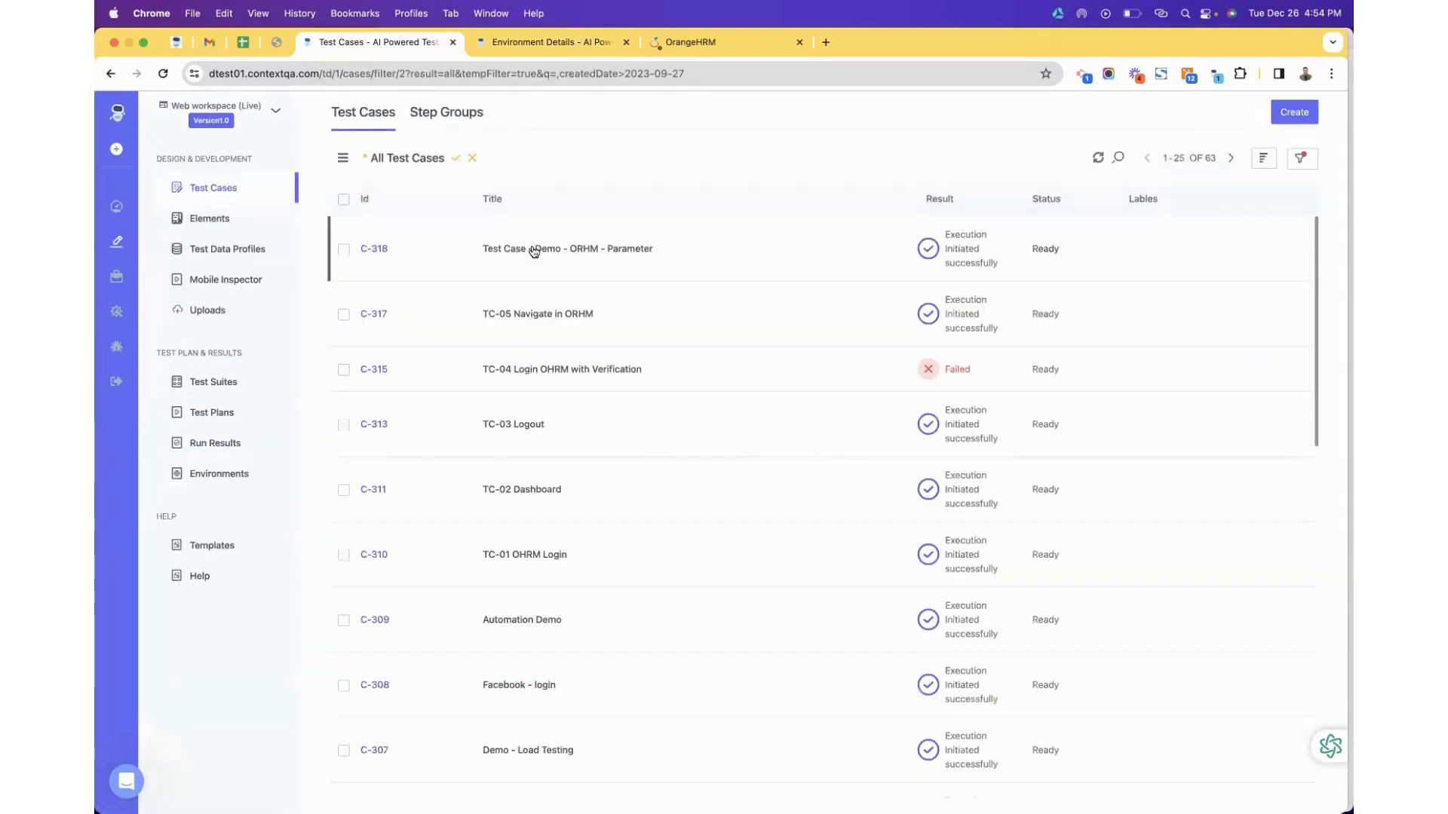
pyautogui.click(532, 250)
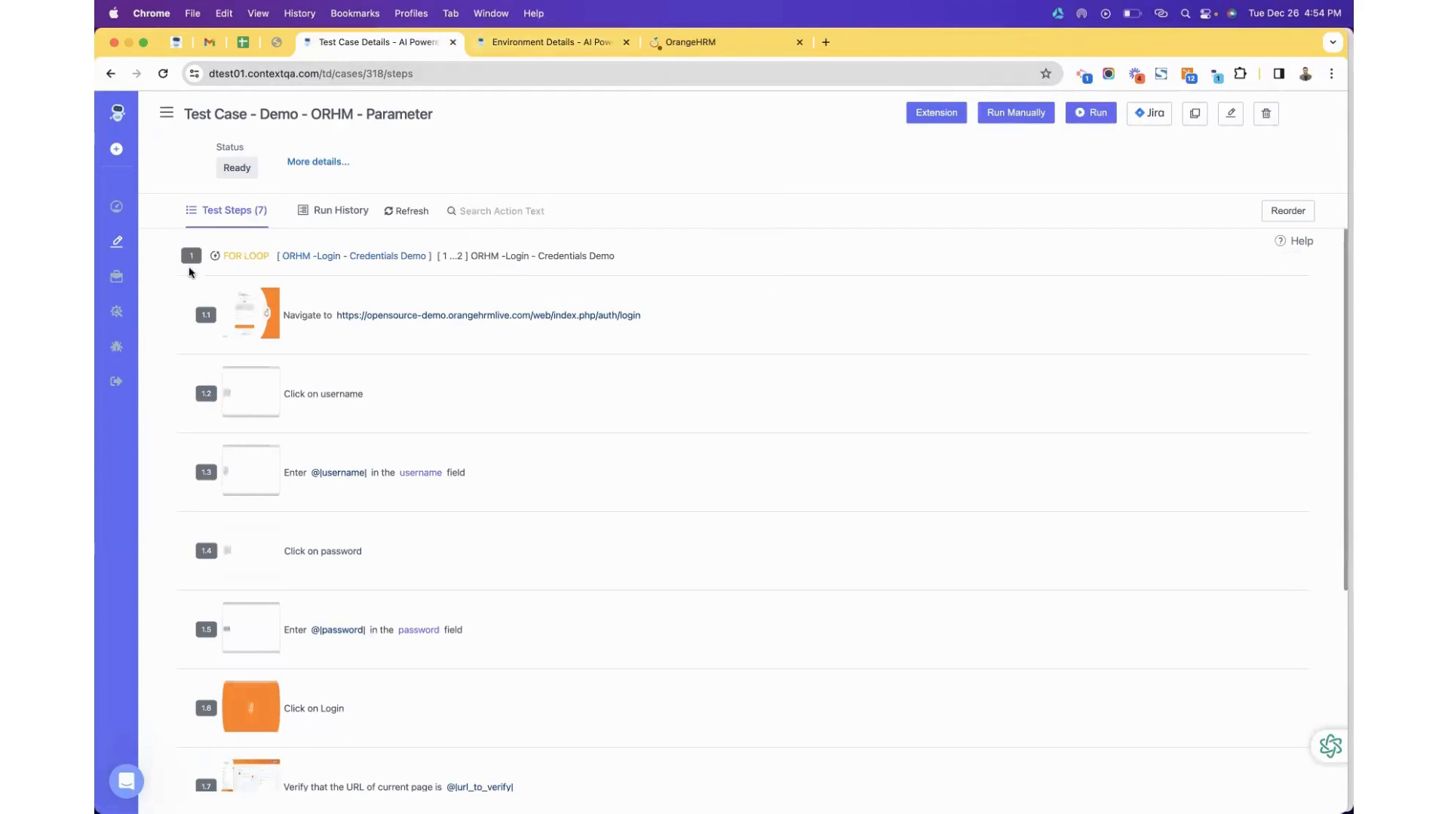
pyautogui.click(272, 45)
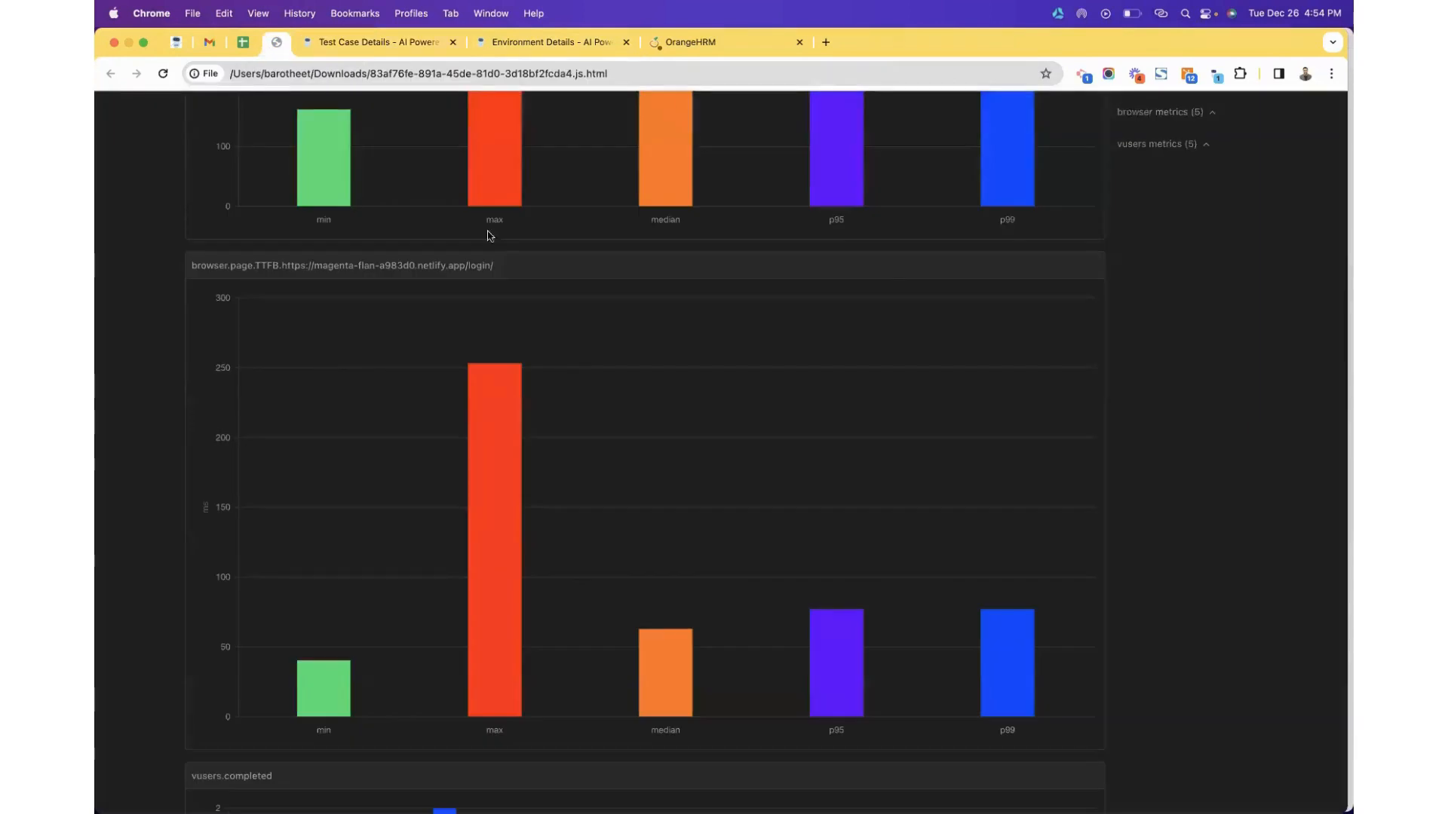
# Scroll through the Artillery summary metrics and charts, then switch to the ORHM - Dev environment details.
pyautogui.scroll(15, 501, 291)
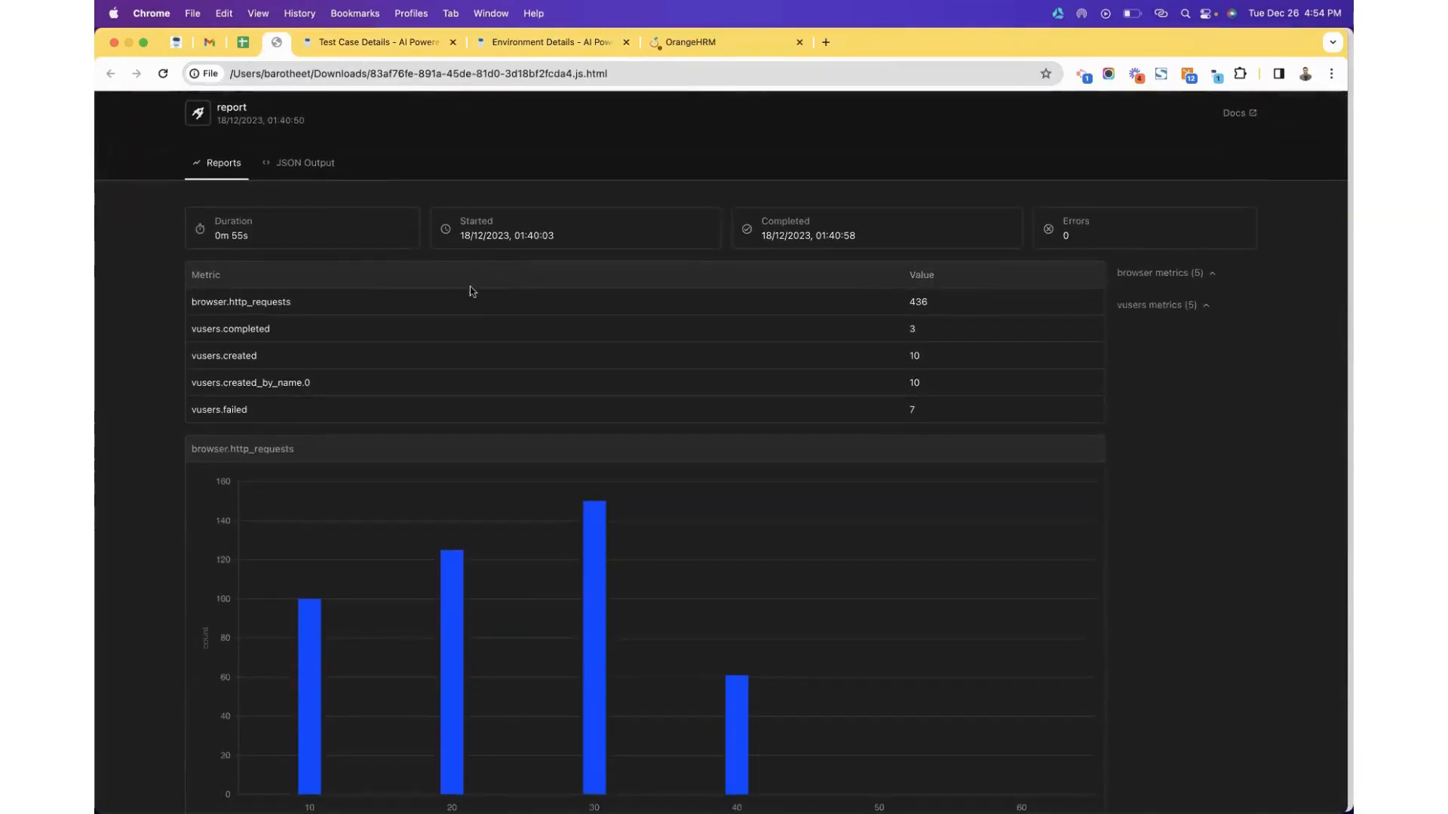
pyautogui.scroll(-3, 485, 349)
pyautogui.scroll(3, 484, 350)
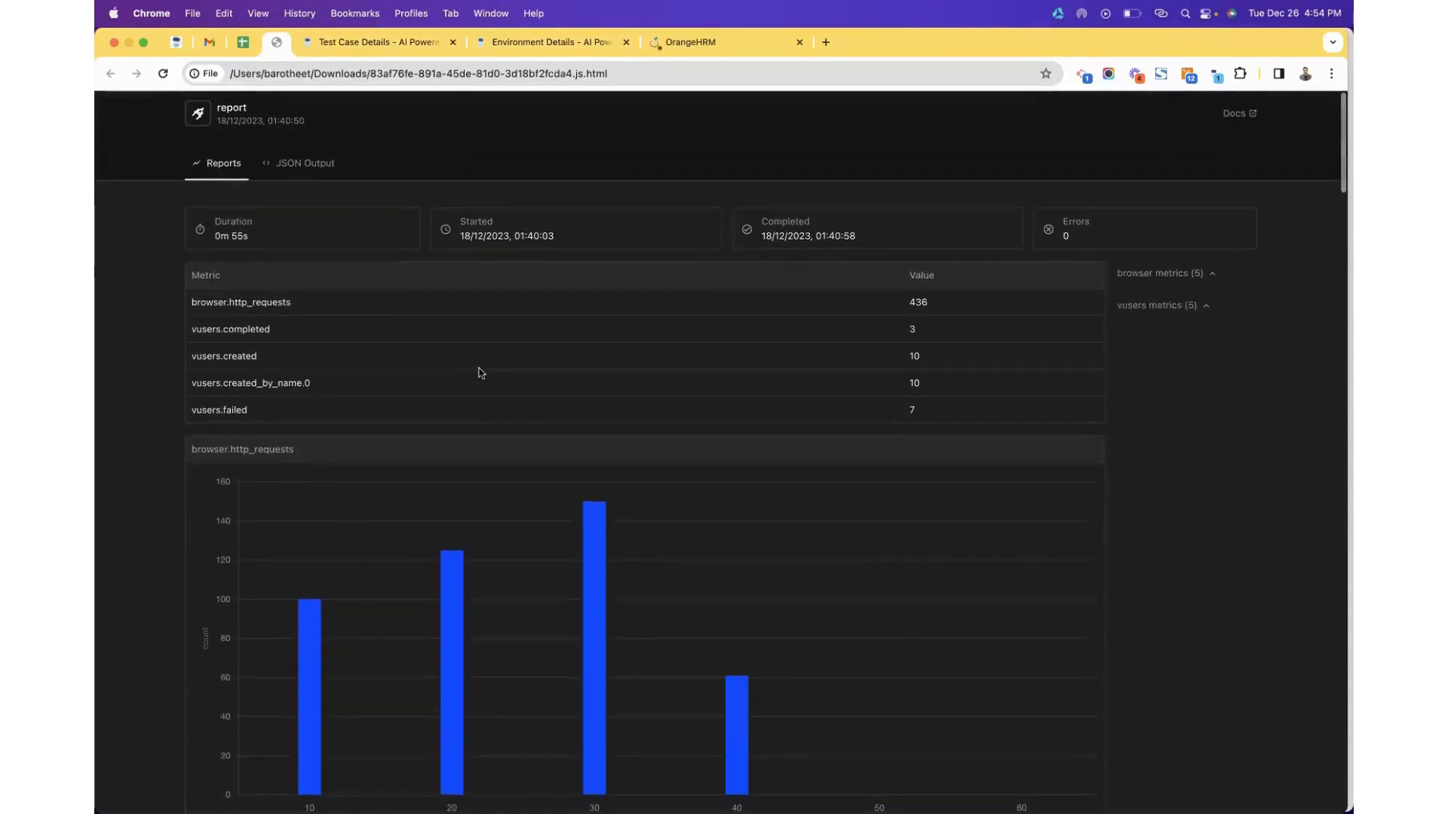
pyautogui.scroll(-2, 480, 371)
pyautogui.scroll(-3, 480, 372)
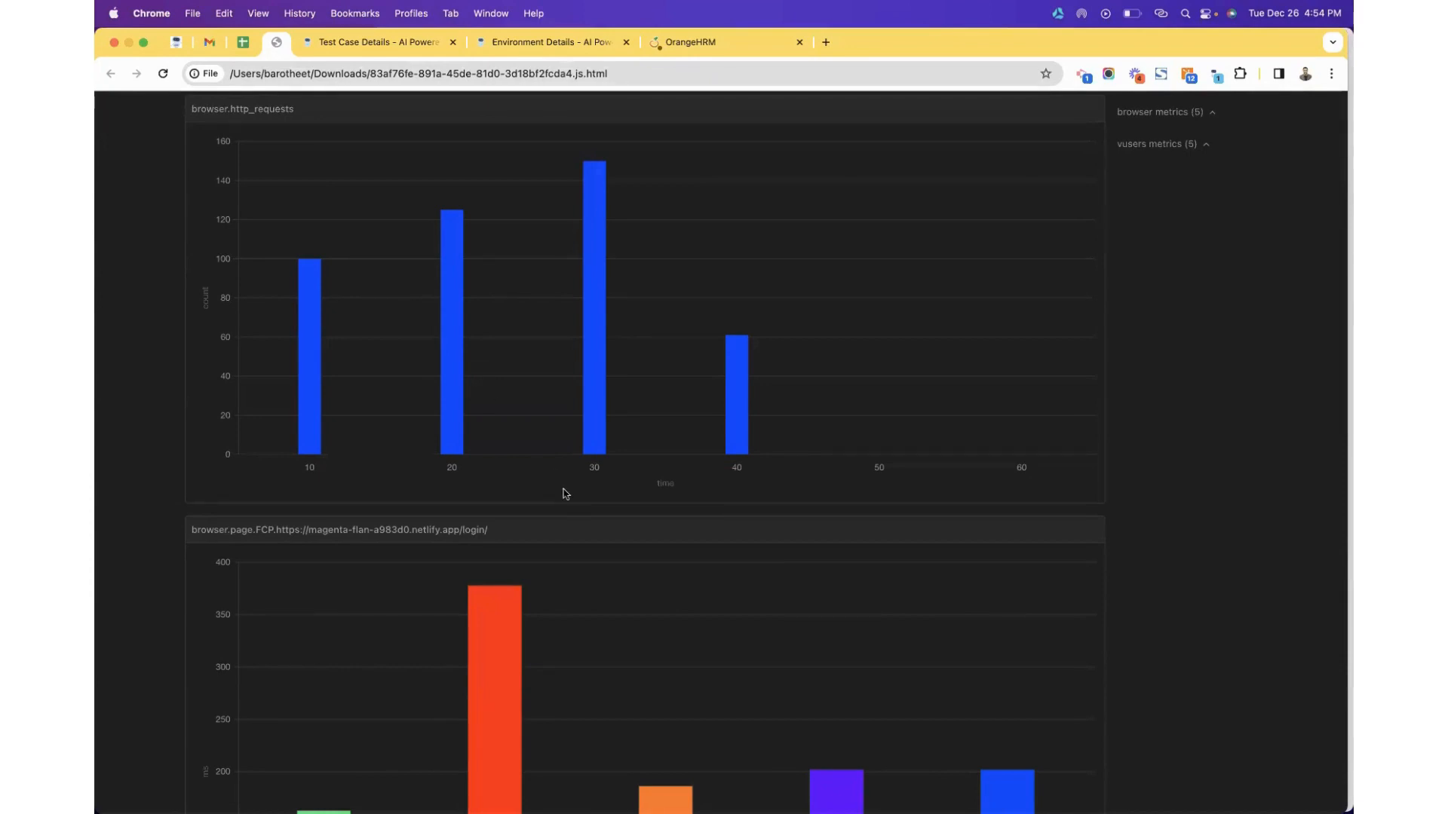
pyautogui.click(525, 43)
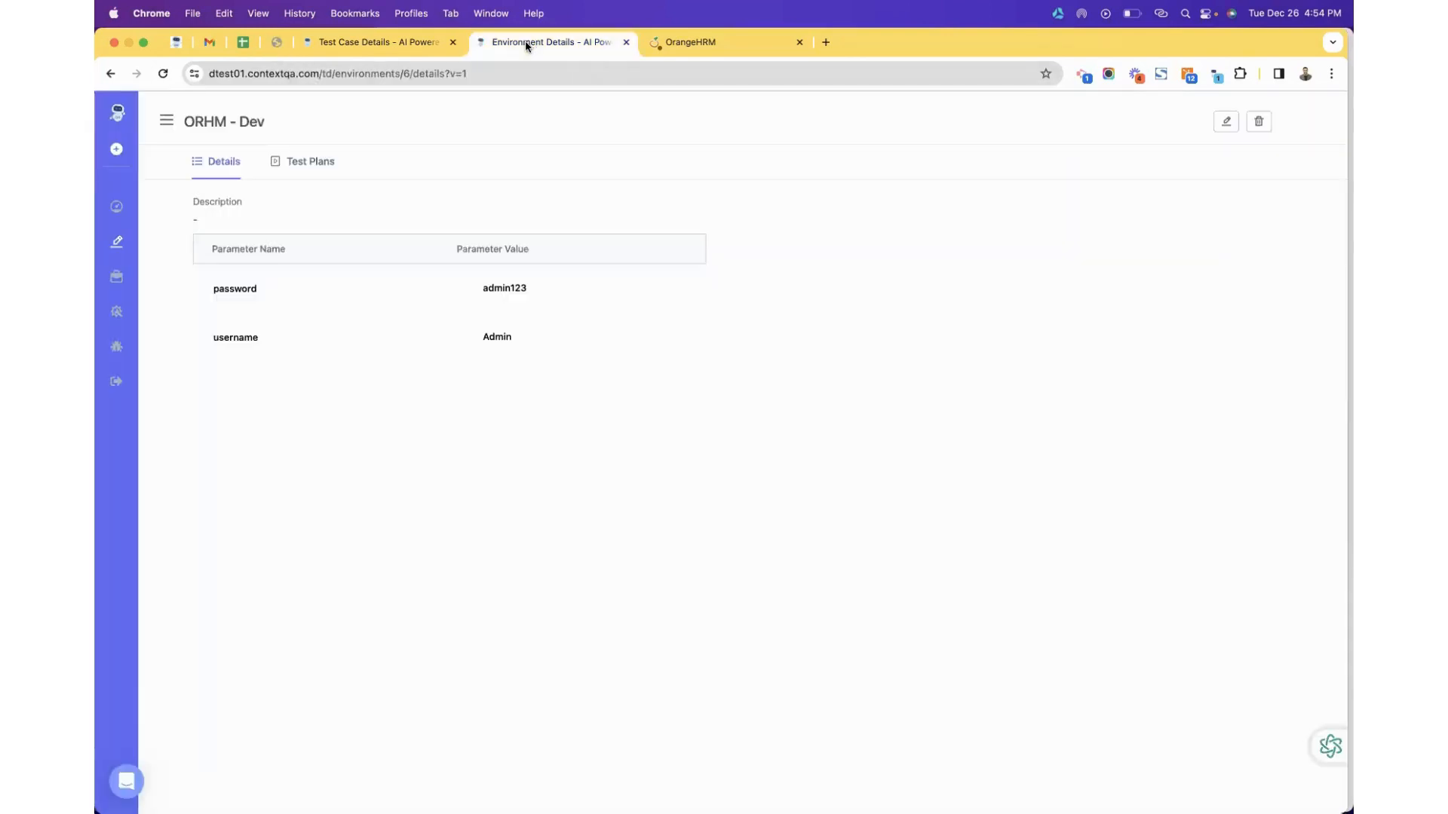
# Navigate back twice to the Environments list, then open the All Test Cases list.
pyautogui.click(108, 74)
pyautogui.click(108, 73)
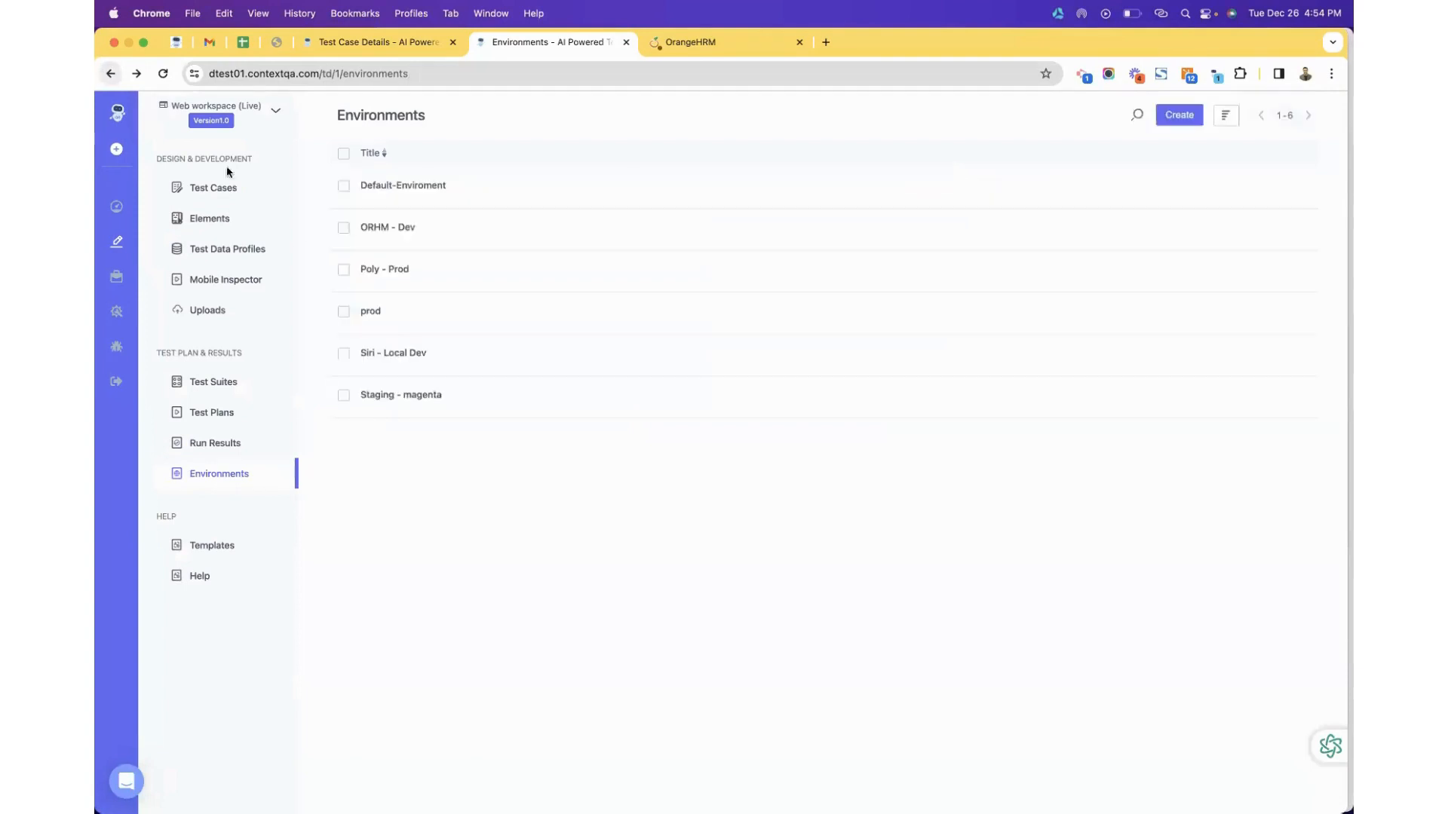
pyautogui.click(229, 198)
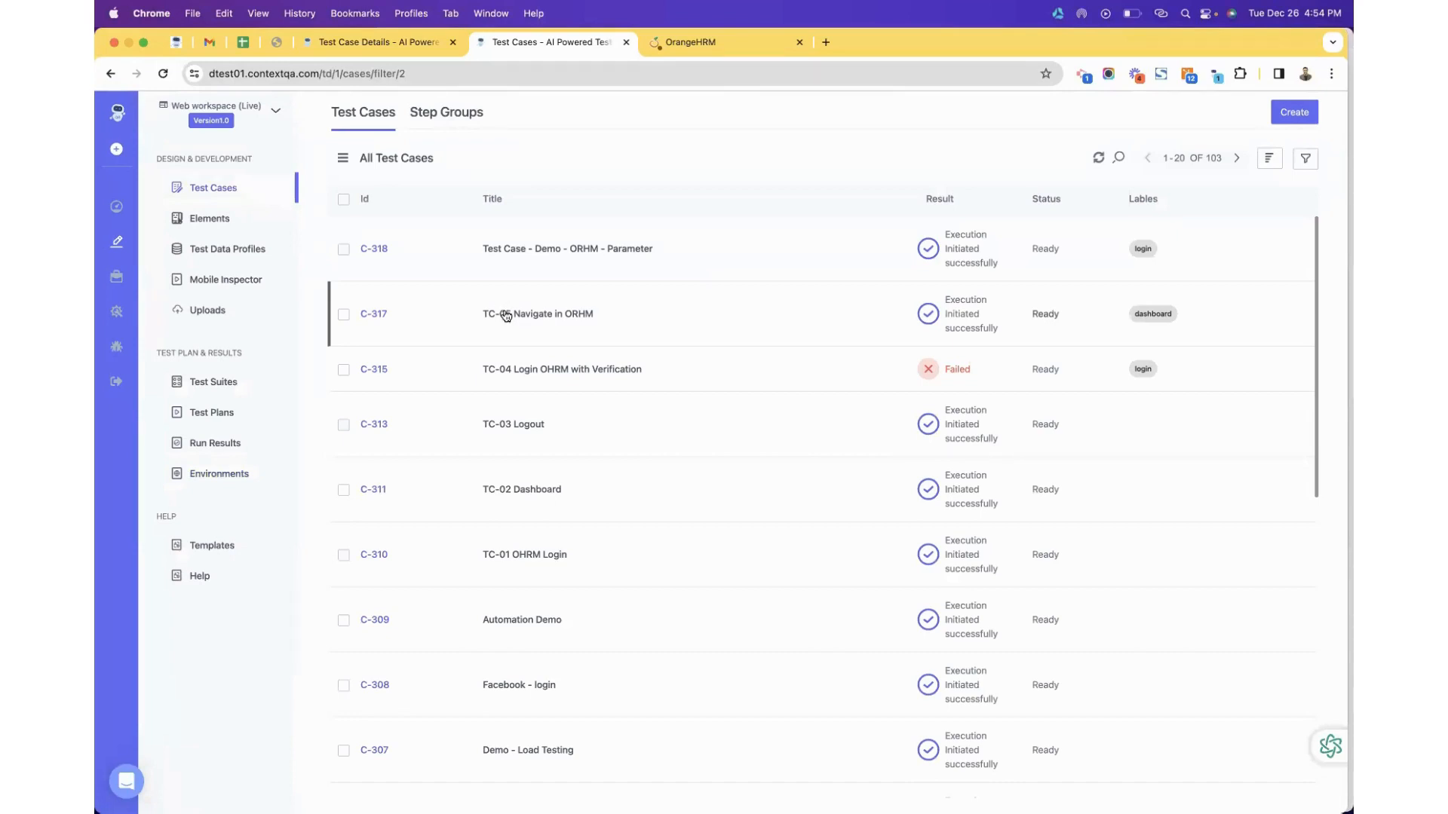
pyautogui.scroll(1, 592, 354)
# Open Flipkart's homepage in a new tab via a 'flipk' search, dismiss its login popup, and return to ContextQA.
pyautogui.click(827, 42)
pyautogui.write('fli')
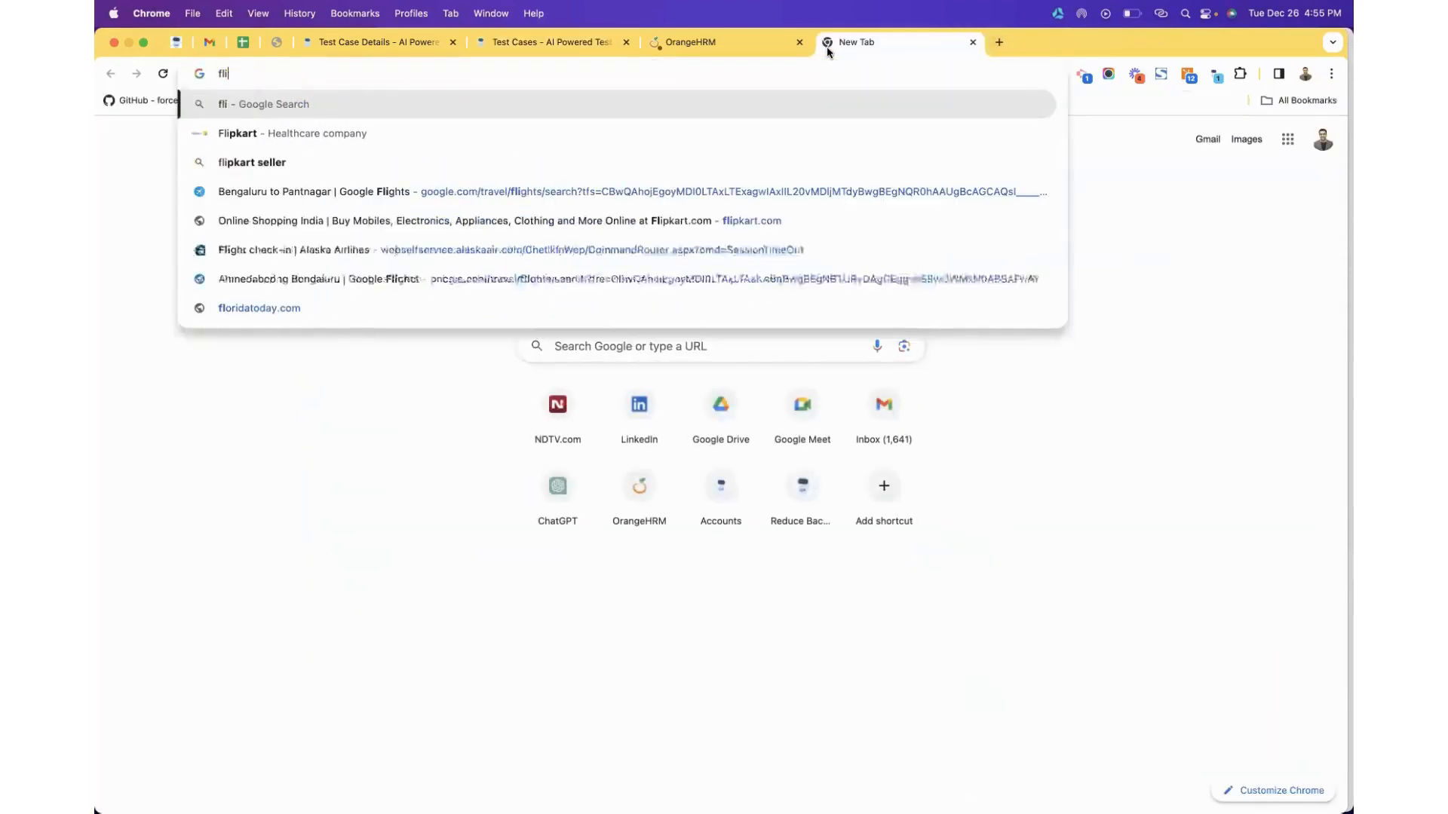
pyautogui.write('pk')
pyautogui.press('Return')
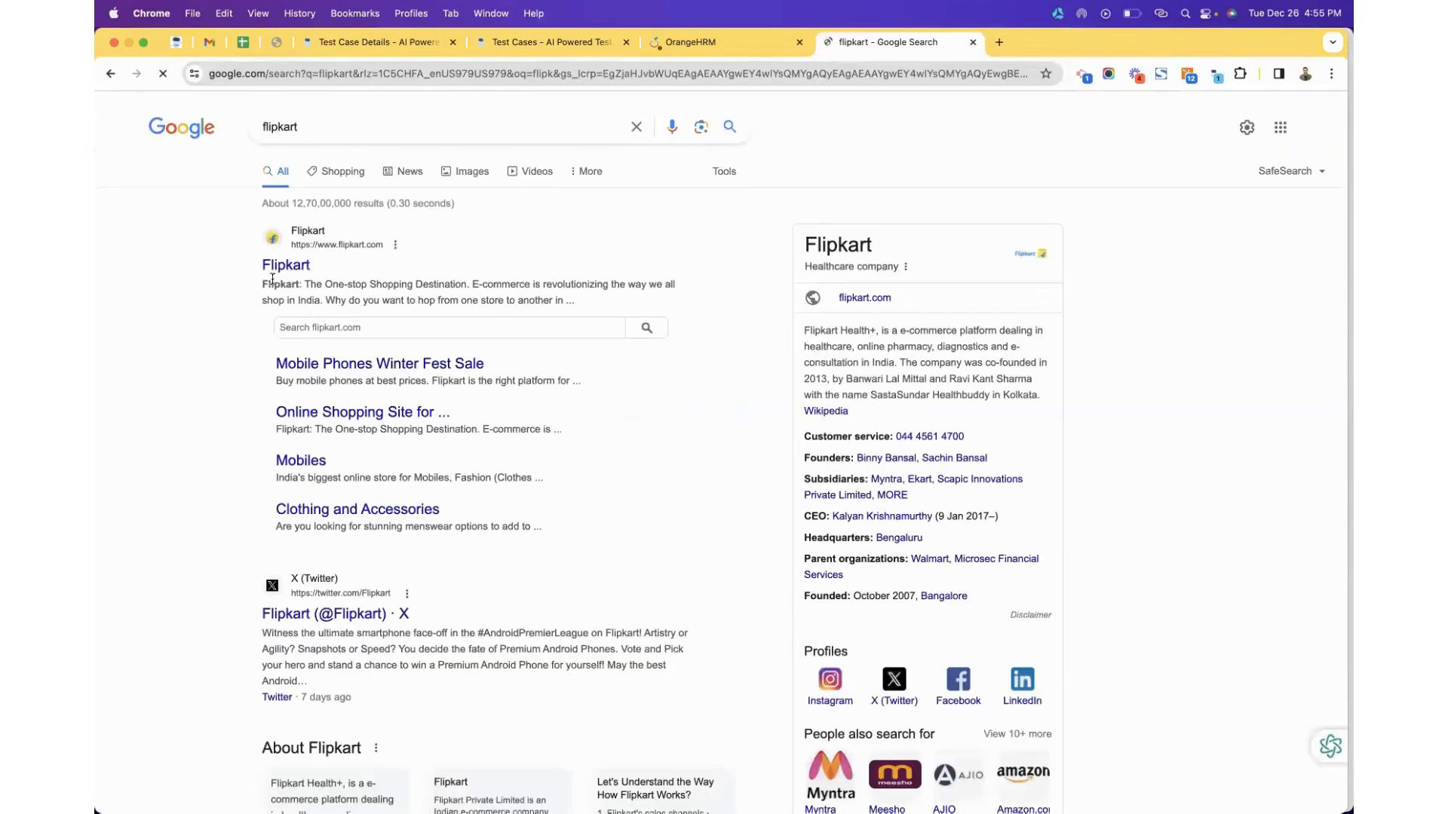
pyautogui.click(281, 268)
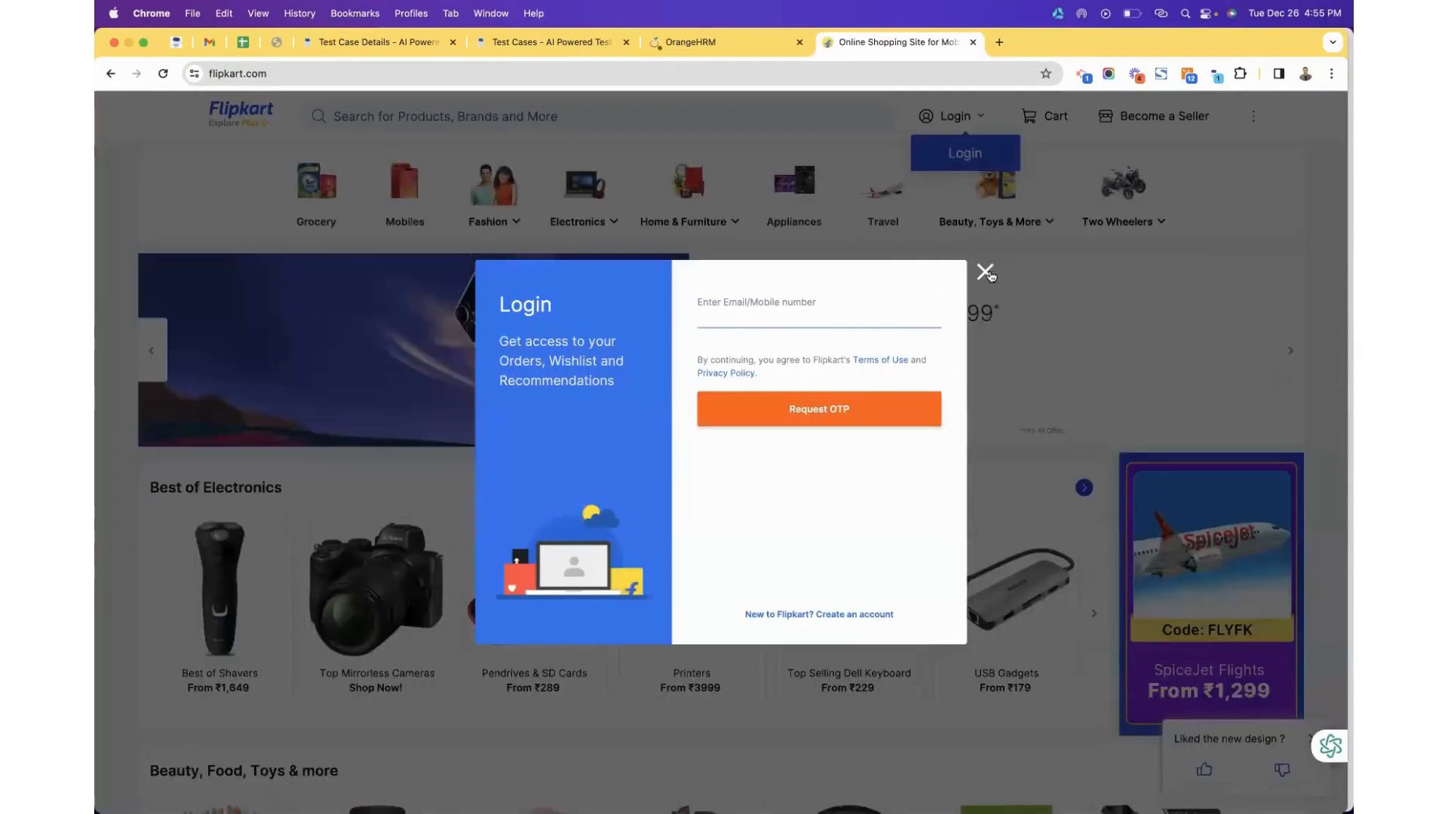
pyautogui.click(902, 232)
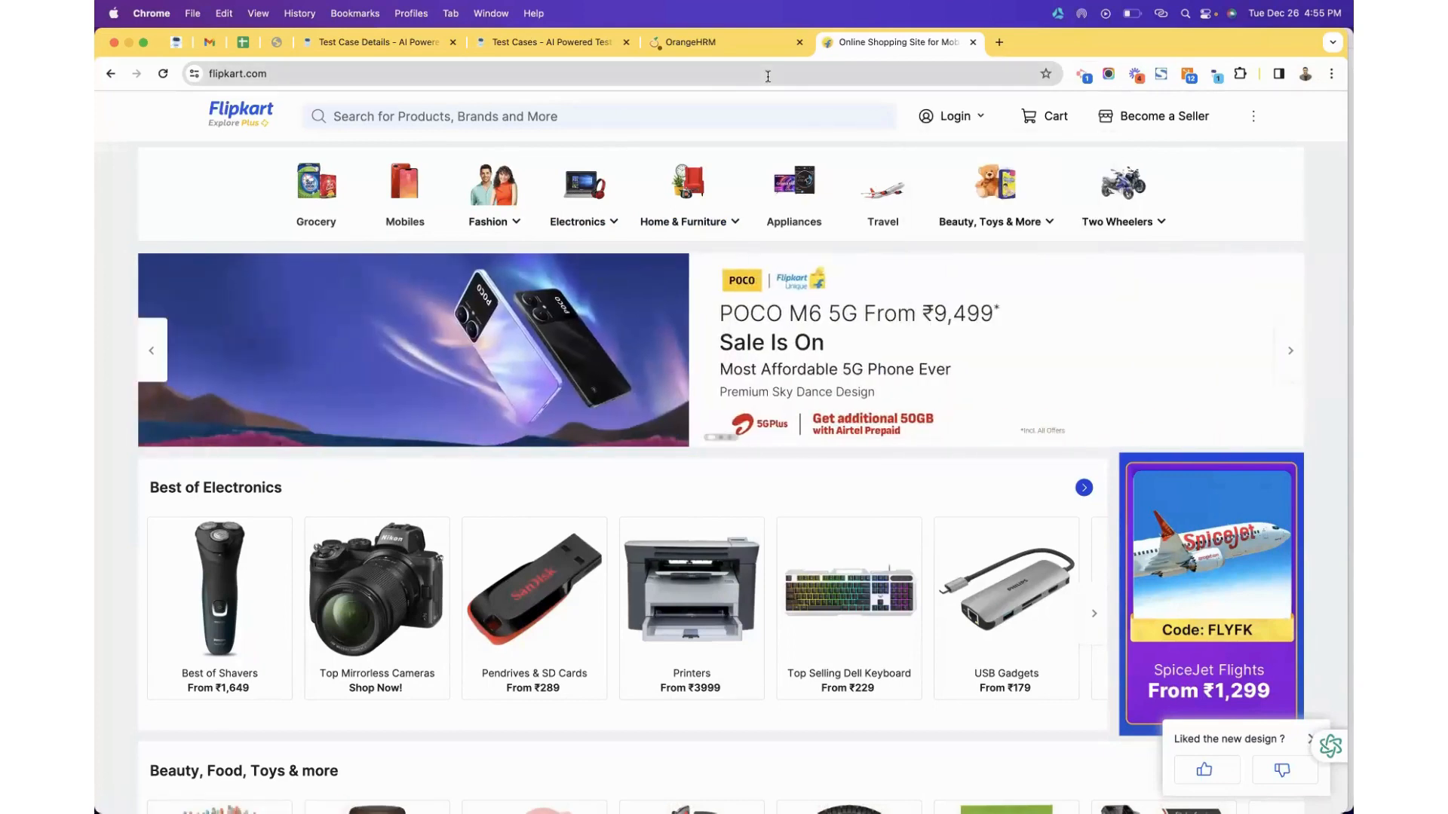
pyautogui.click(550, 42)
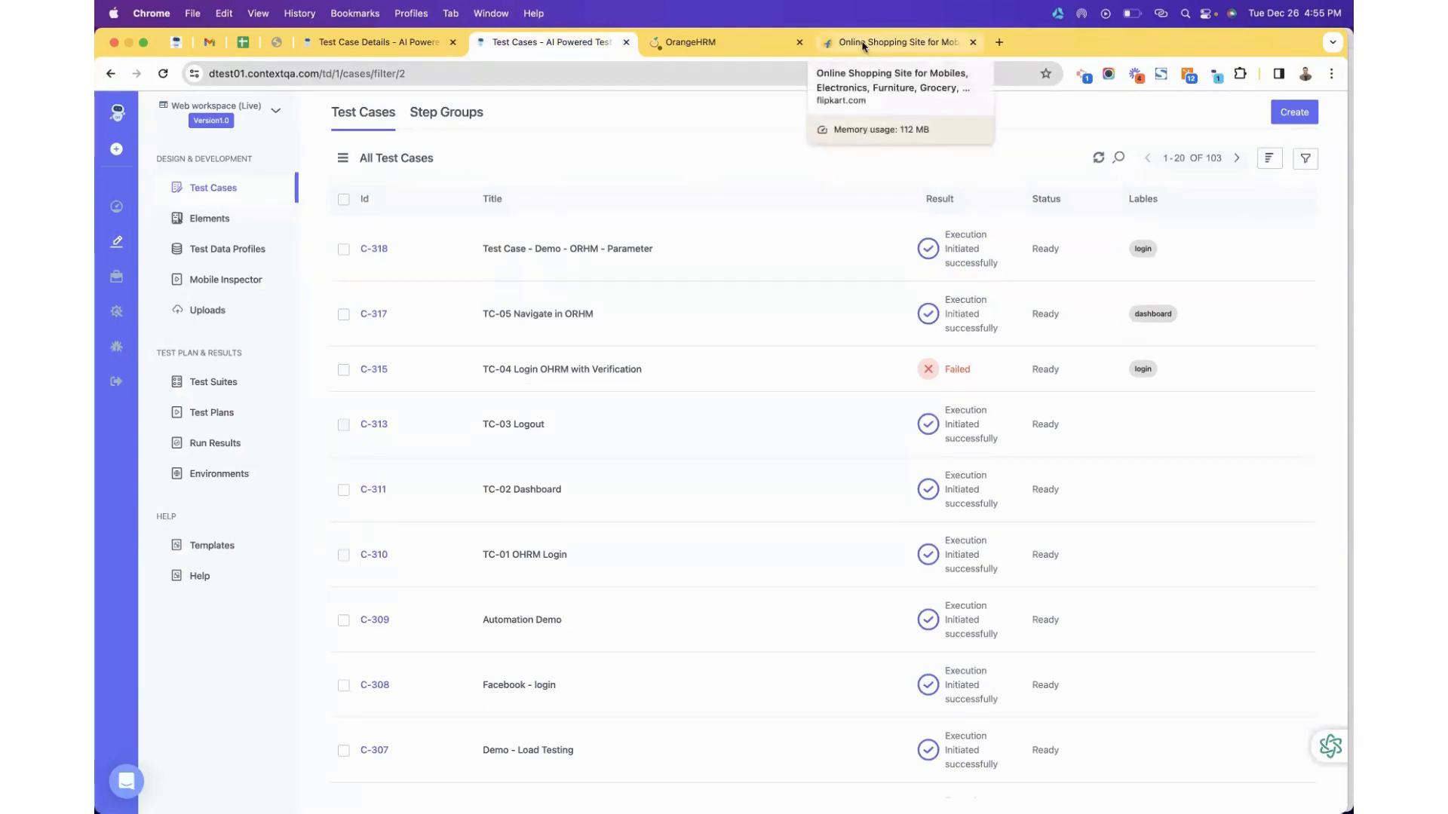
# Switch to the Flipkart tab and reload the page.
pyautogui.click(898, 42)
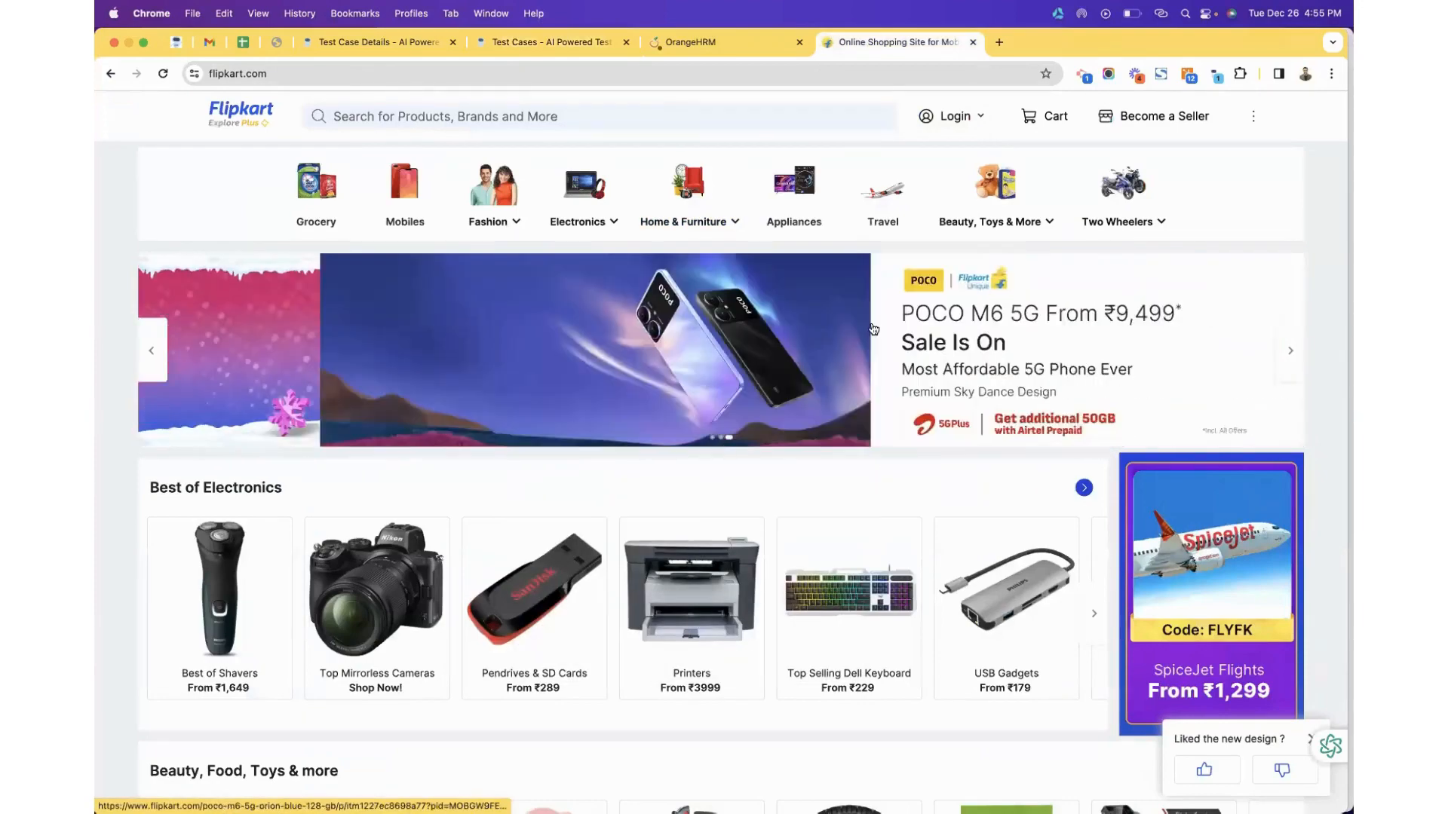
pyautogui.rightClick(1204, 198)
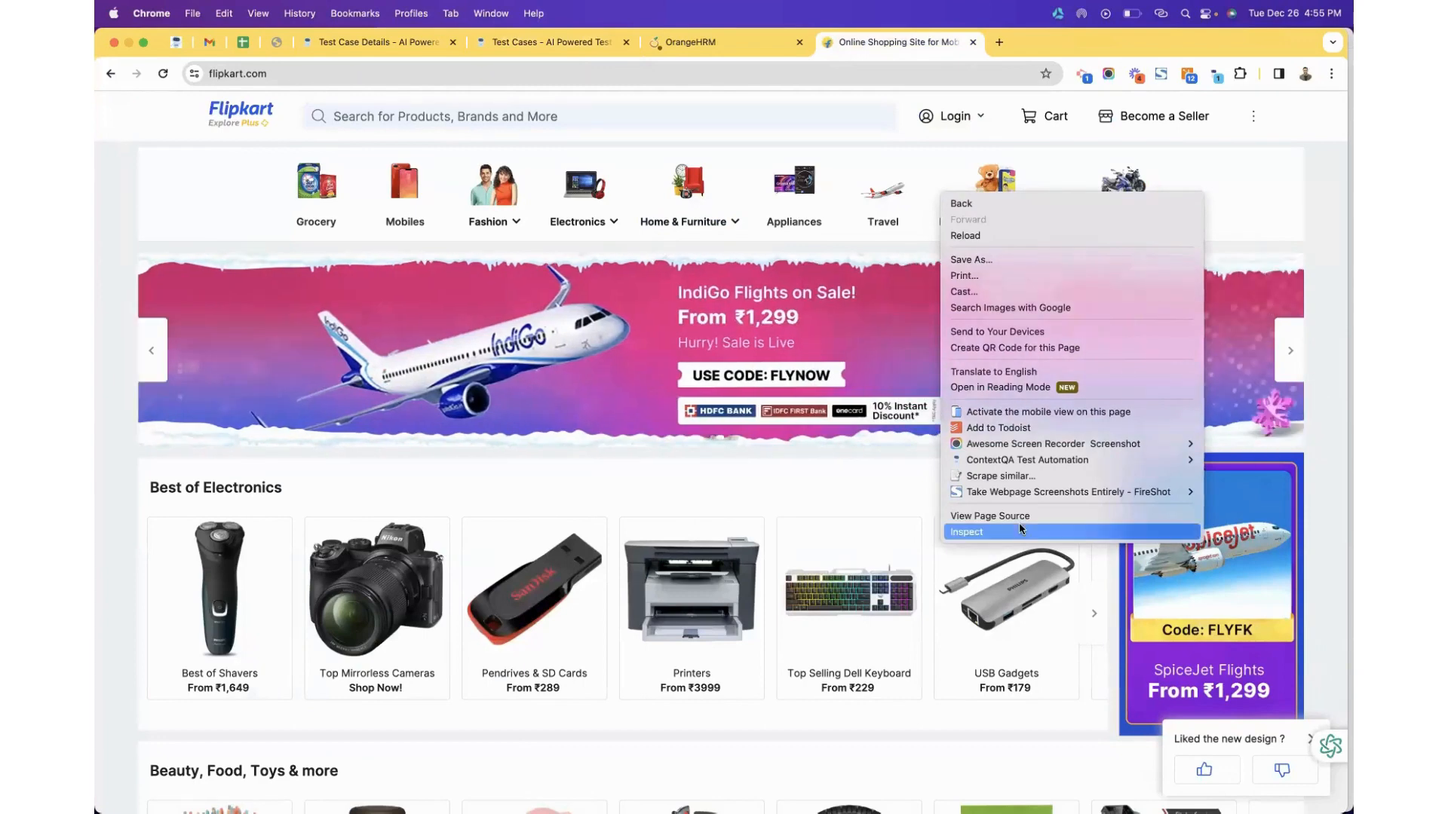
pyautogui.click(163, 74)
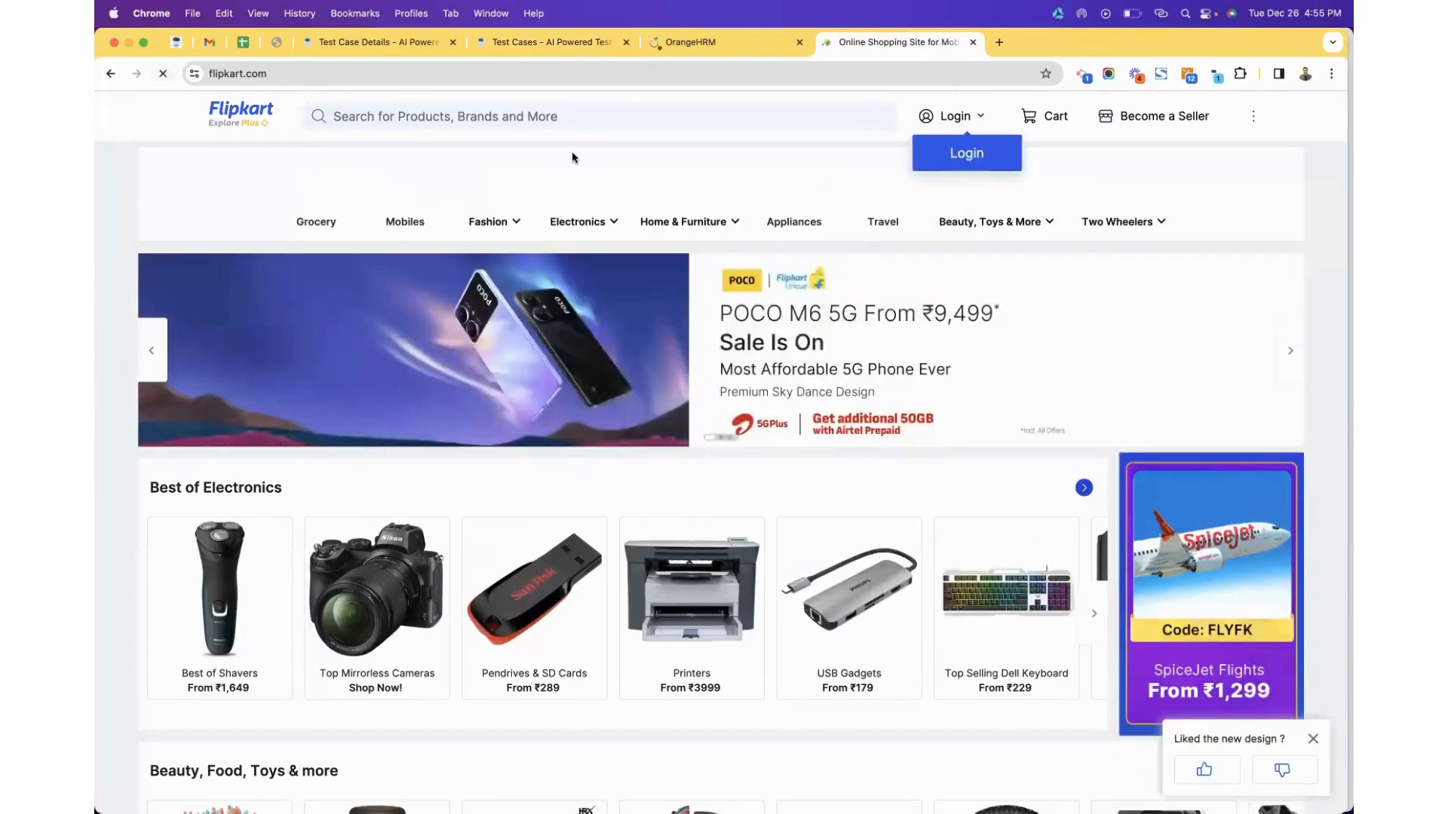
# Open DevTools on Flipkart, try the element picker, close it, and return to ContextQA's test cases.
pyautogui.moveTo(1055, 210)
pyautogui.rightClick(1229, 205)
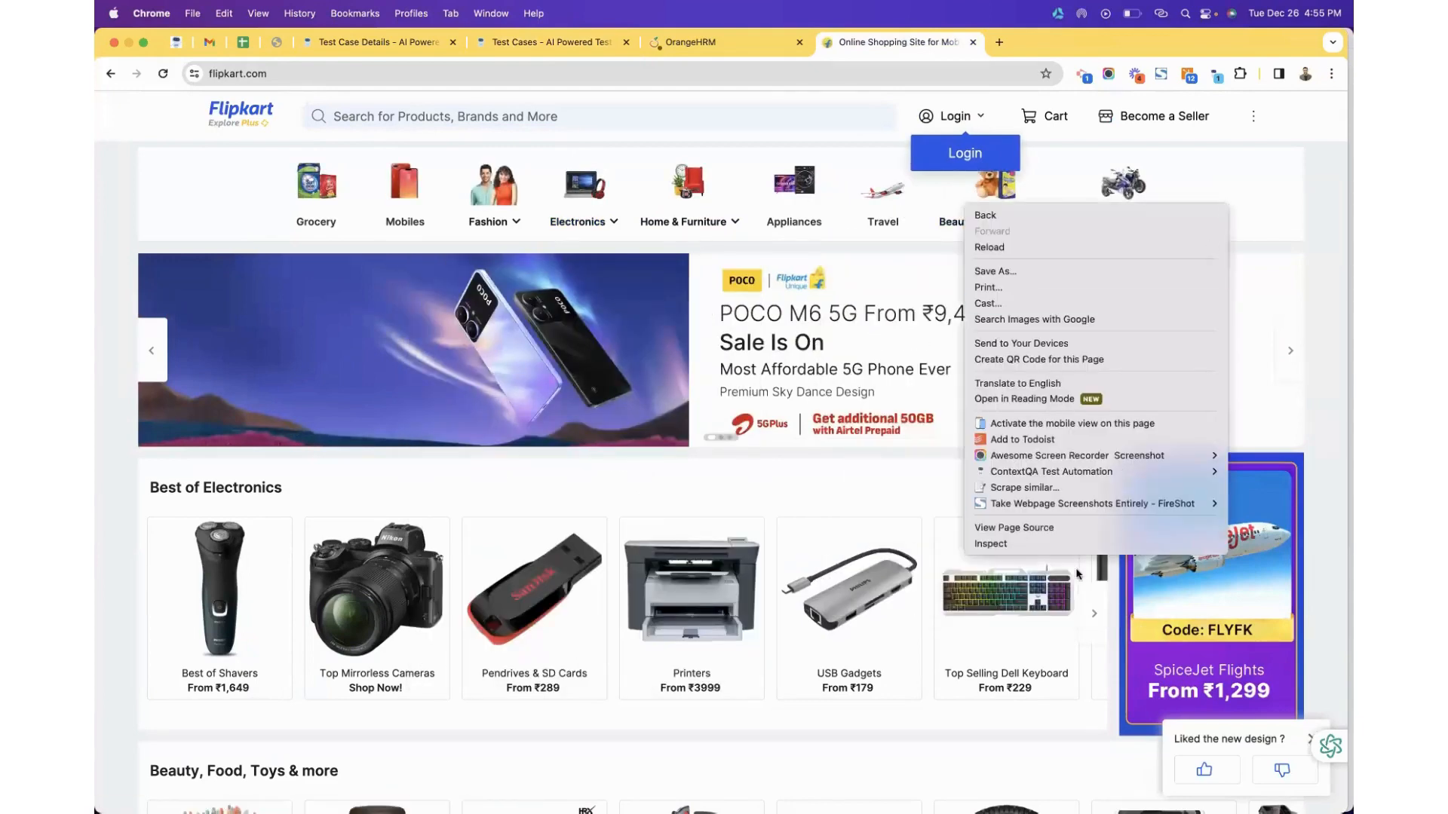
pyautogui.click(1061, 546)
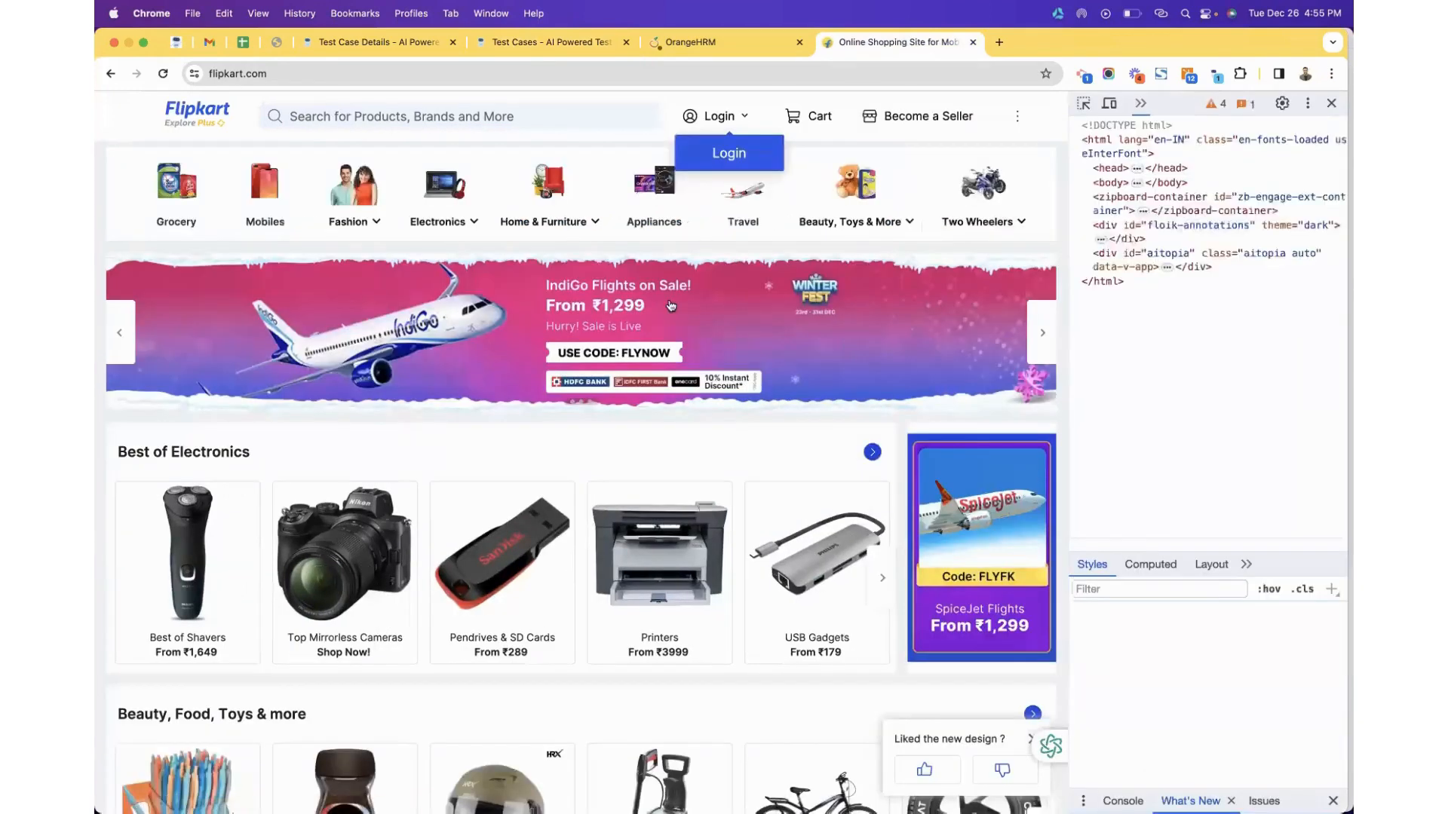
pyautogui.moveTo(1022, 223)
pyautogui.click(1083, 103)
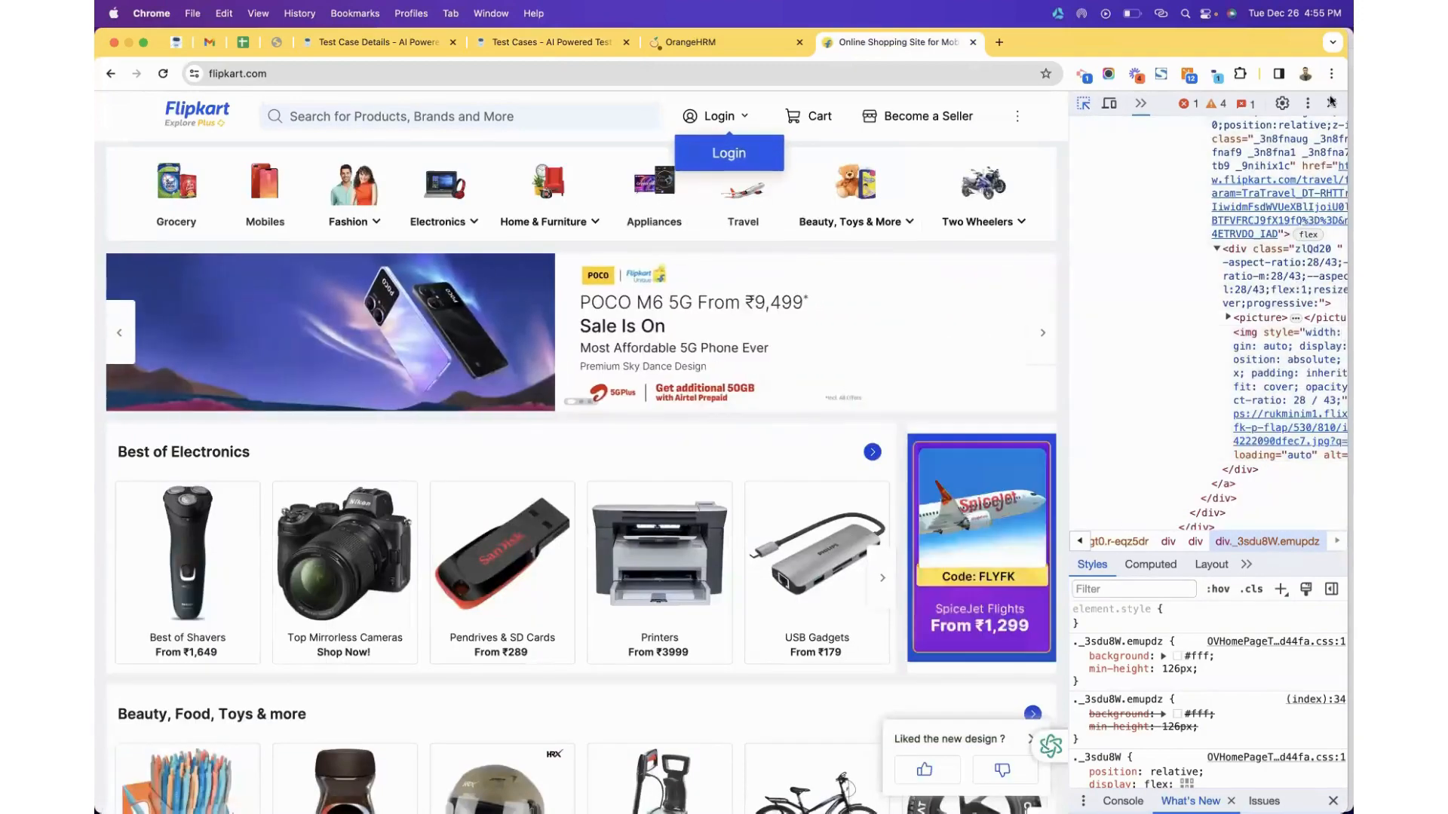
pyautogui.click(1331, 103)
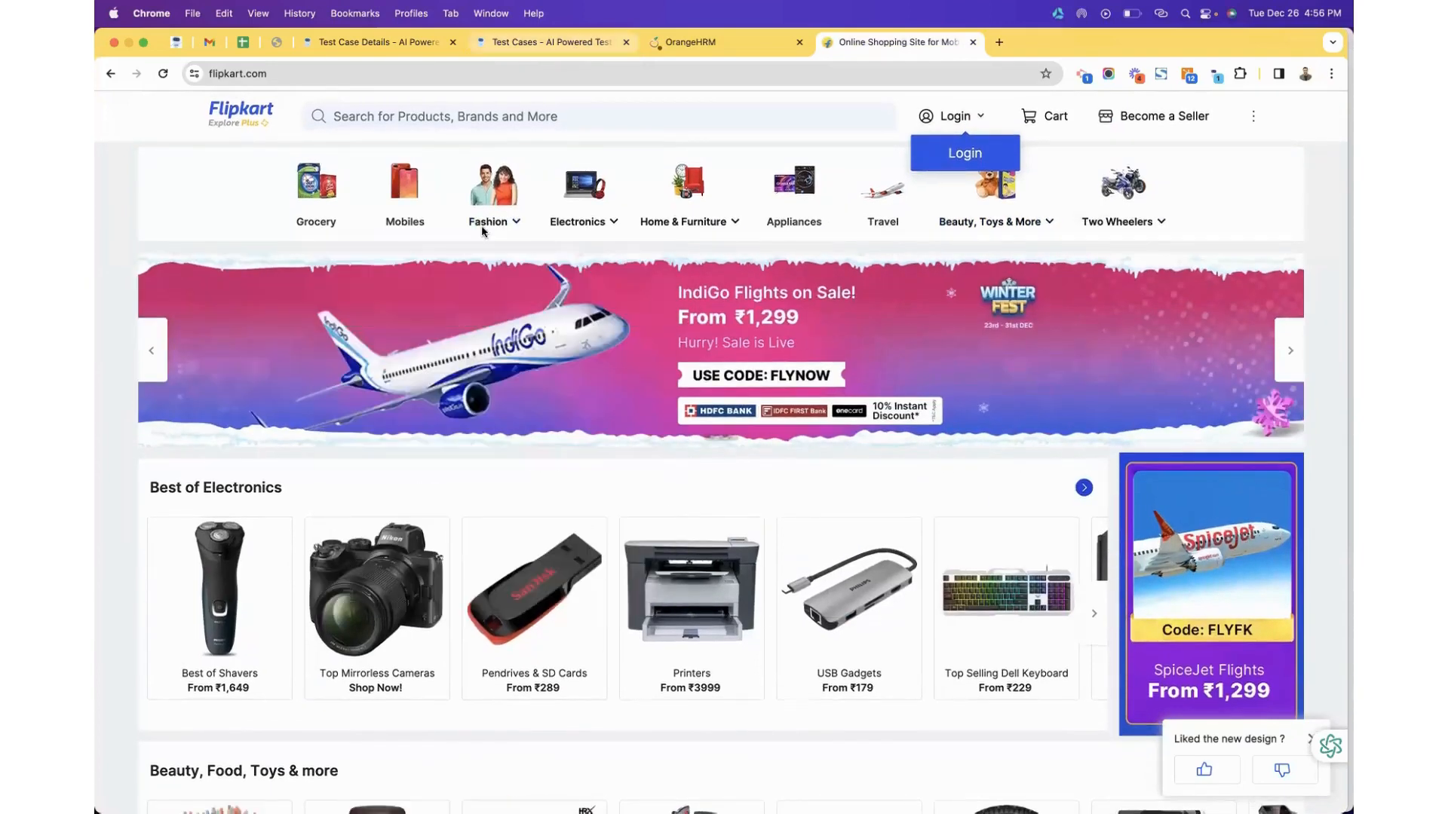
pyautogui.moveTo(540, 196)
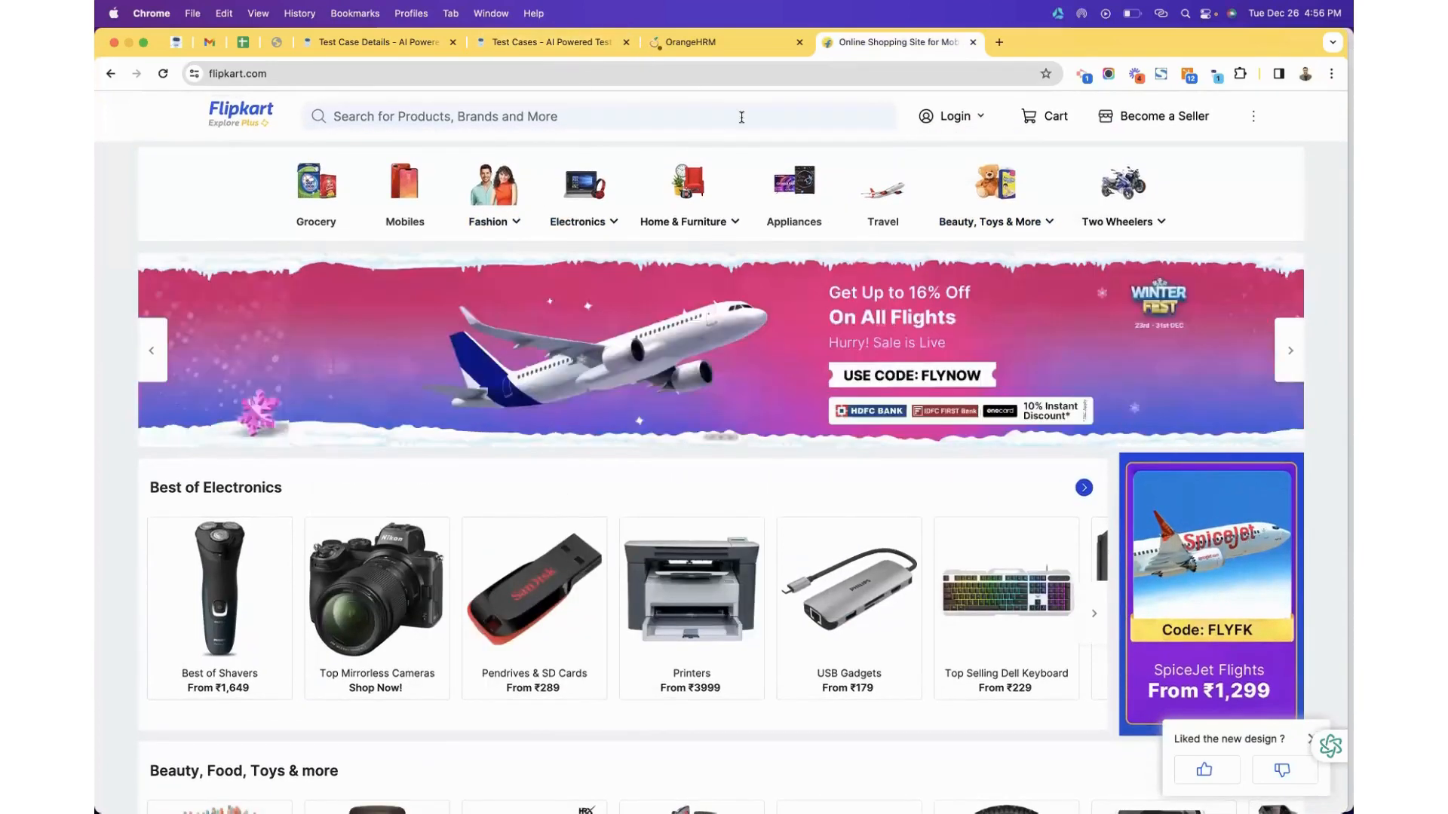
pyautogui.click(524, 43)
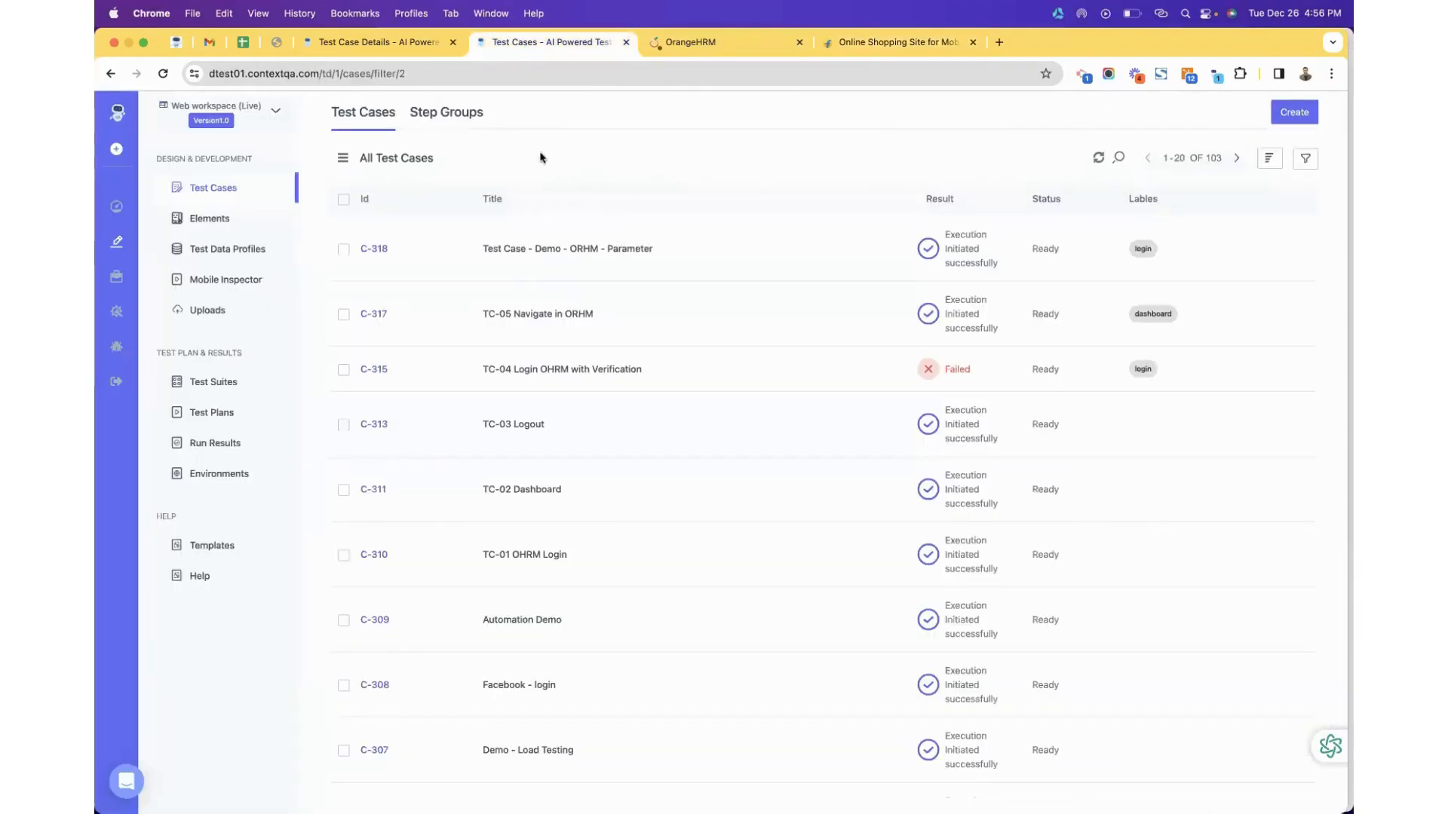
# Open C-315 TC-04 Login OHRM with Verification, then switch to the Flipkart tab and scroll through it.
pyautogui.click(555, 373)
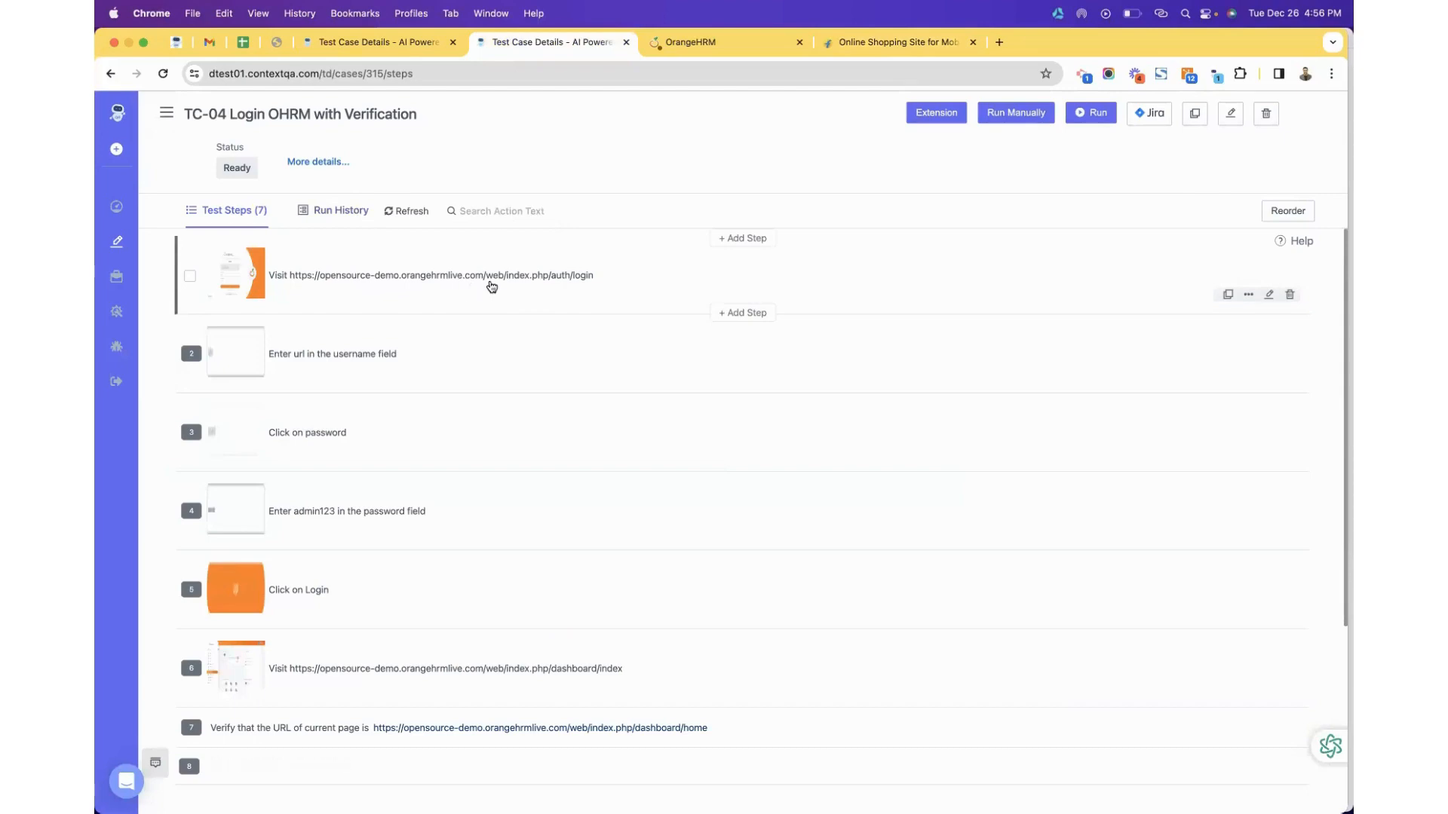
pyautogui.click(898, 47)
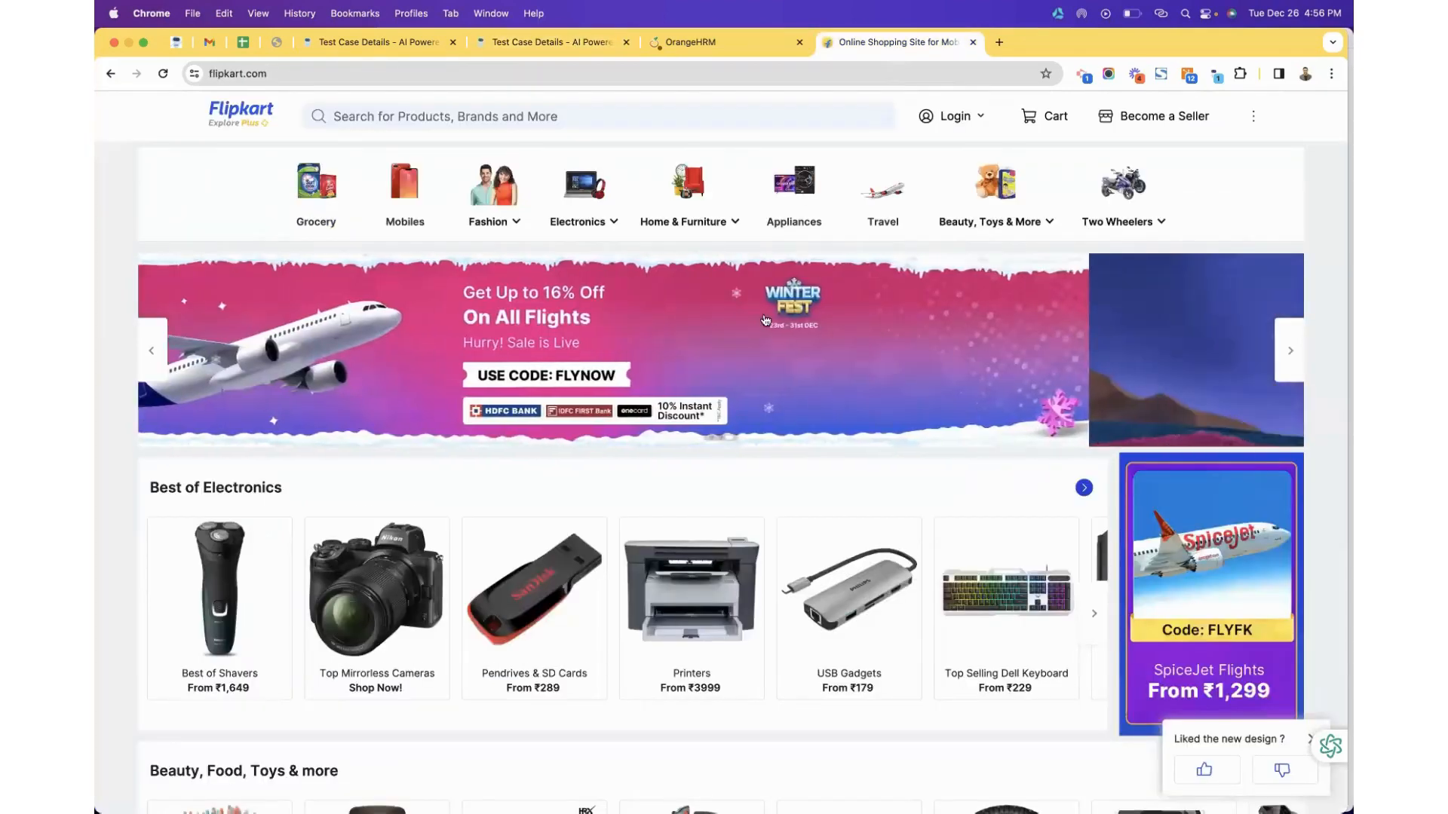
pyautogui.scroll(-5, 757, 342)
pyautogui.scroll(-10, 757, 342)
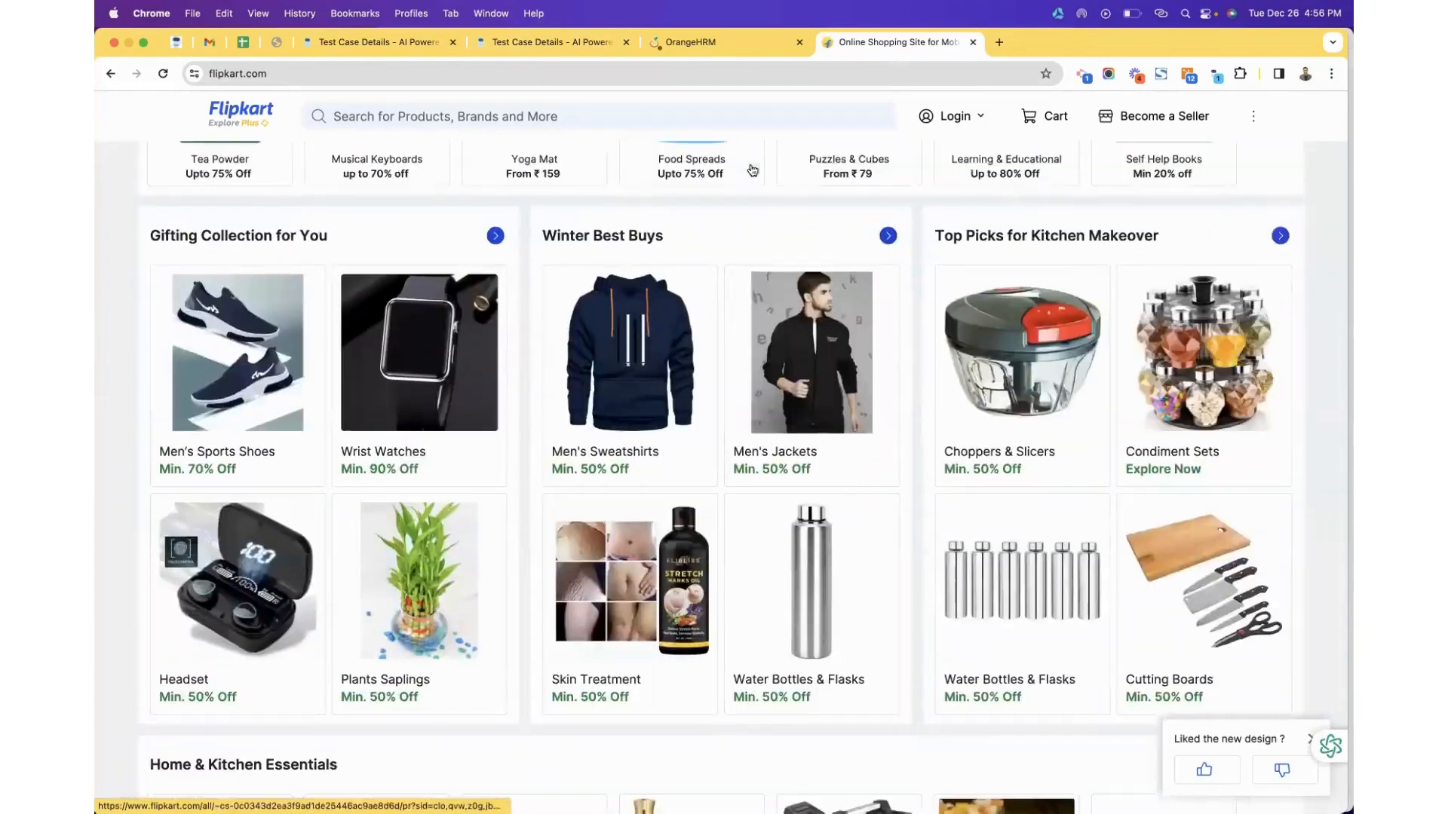
pyautogui.scroll(15, 813, 297)
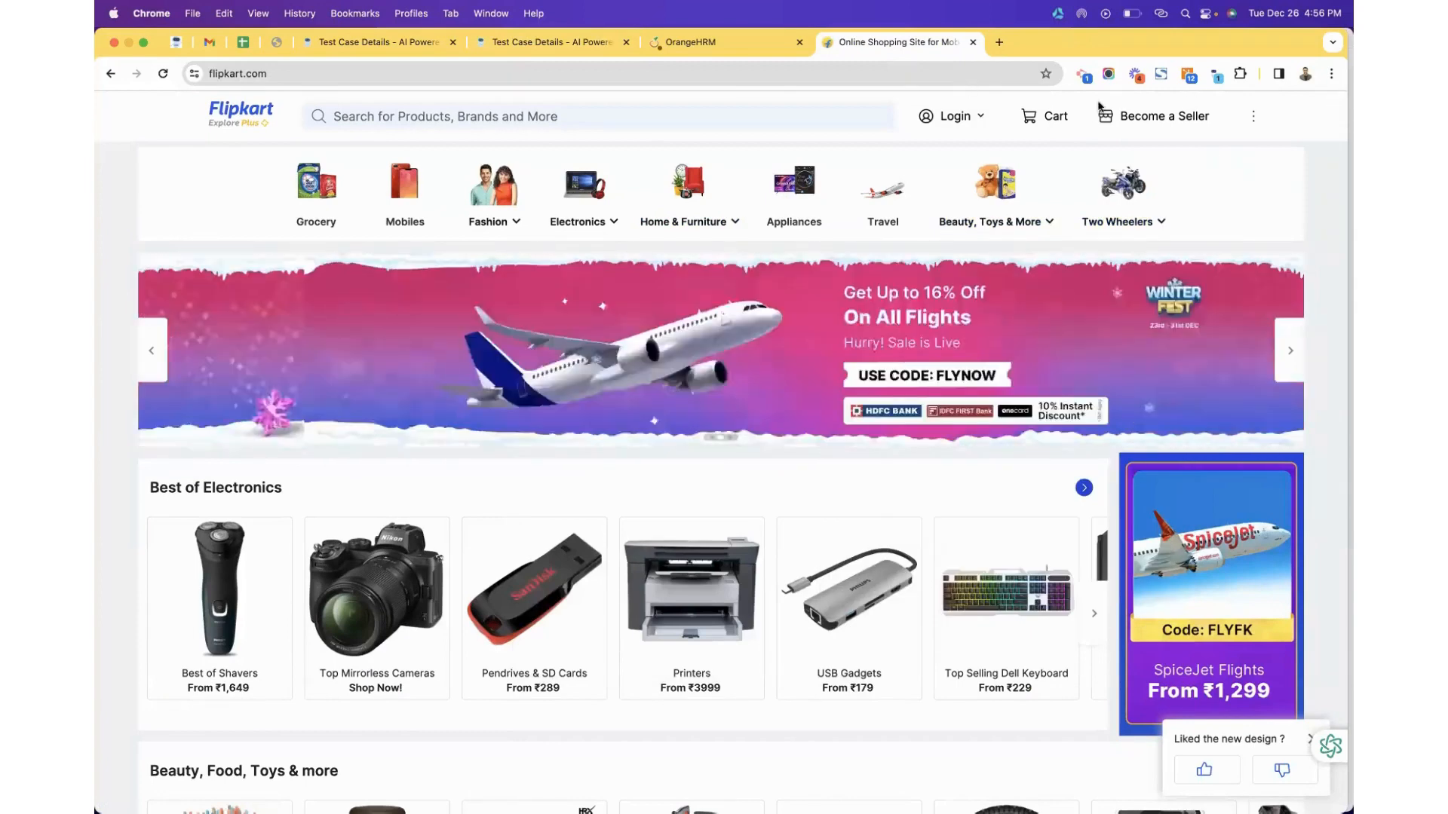
# Retarget the 'Click on Login' step to Flipkart's Appliances link, save the update, and stop recording.
pyautogui.moveTo(1348, 336); pyautogui.dragTo(963, 336)
pyautogui.click(1331, 419)
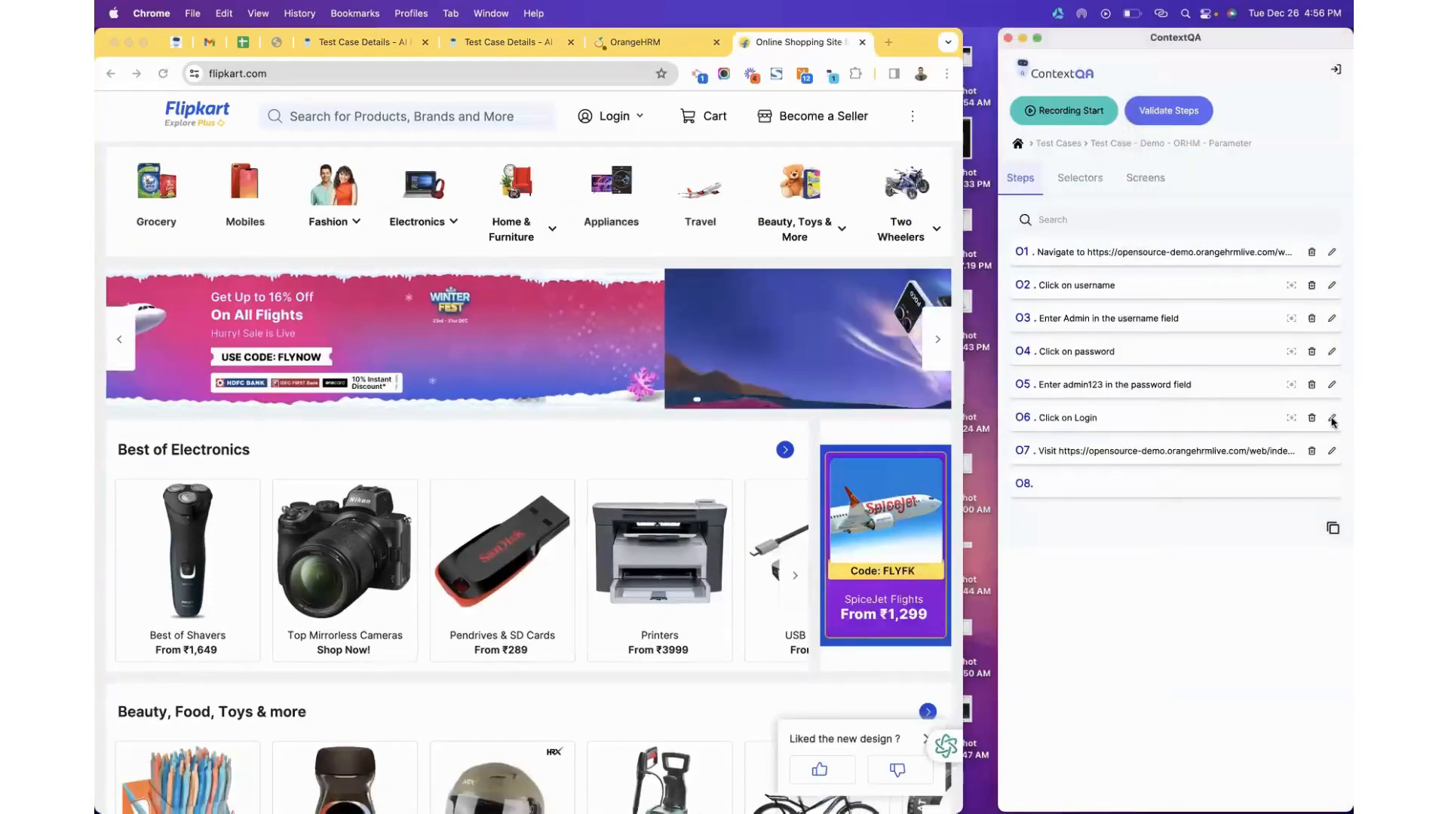
pyautogui.click(1331, 420)
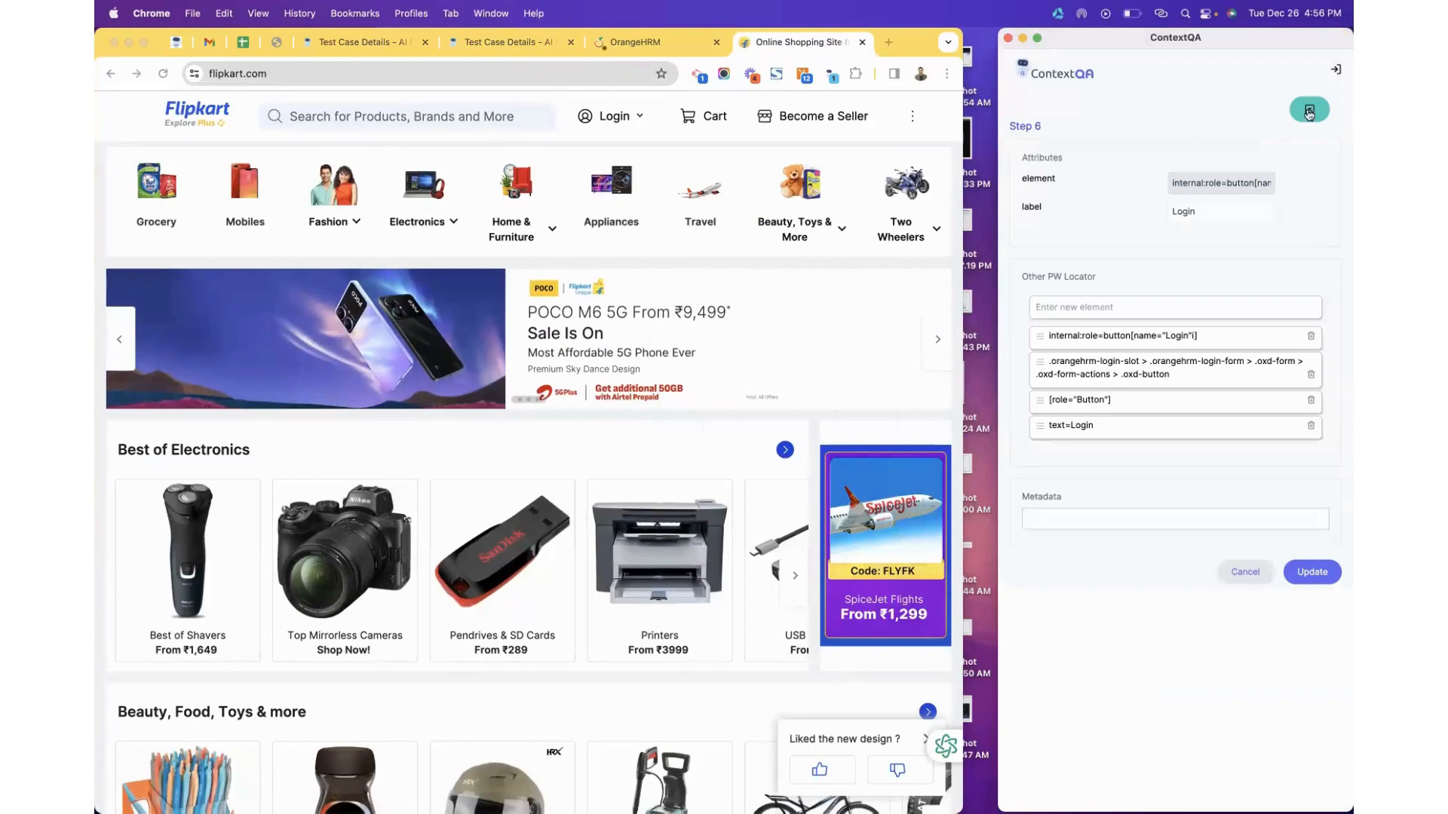
pyautogui.click(606, 230)
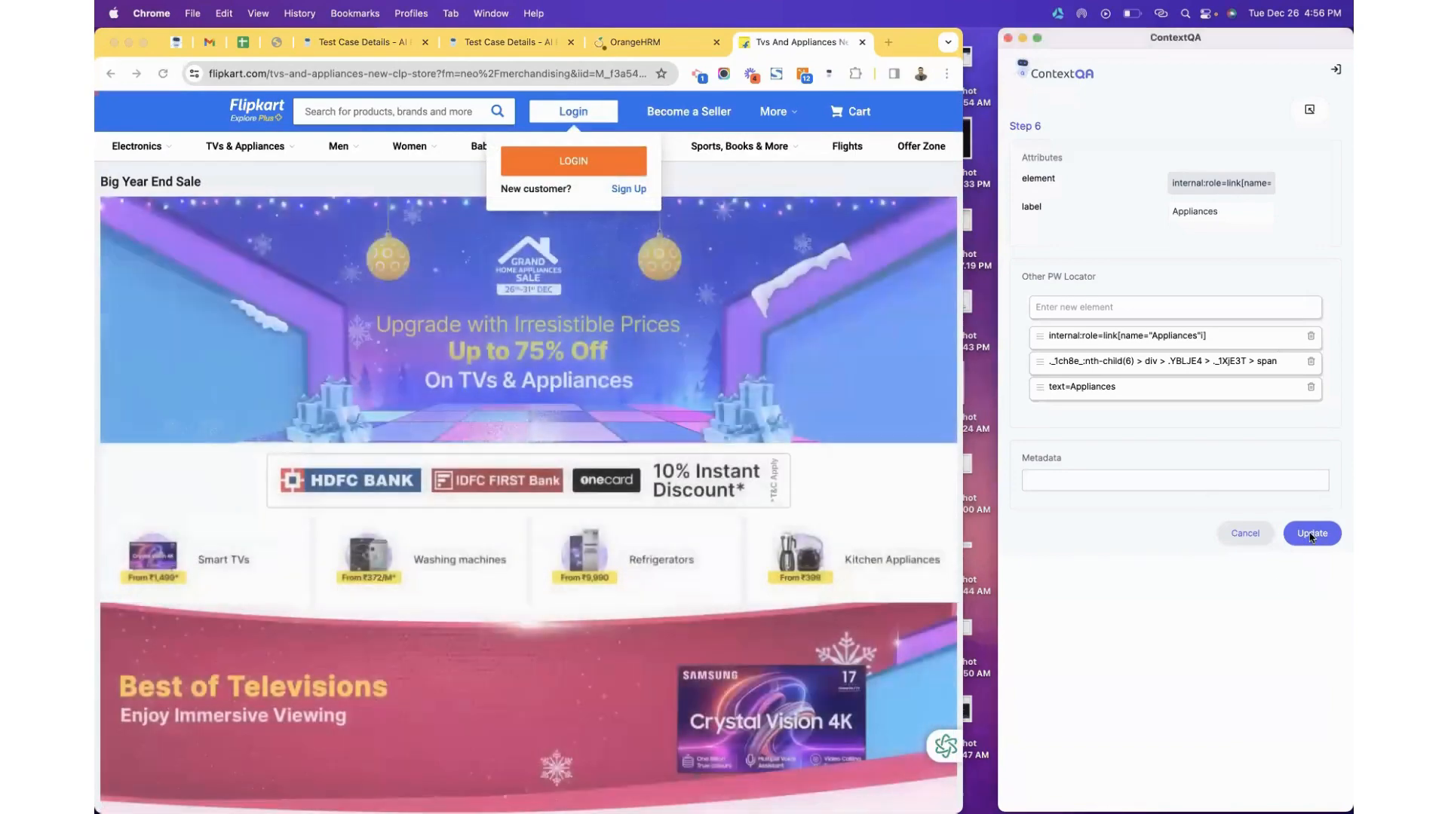
pyautogui.click(1310, 535)
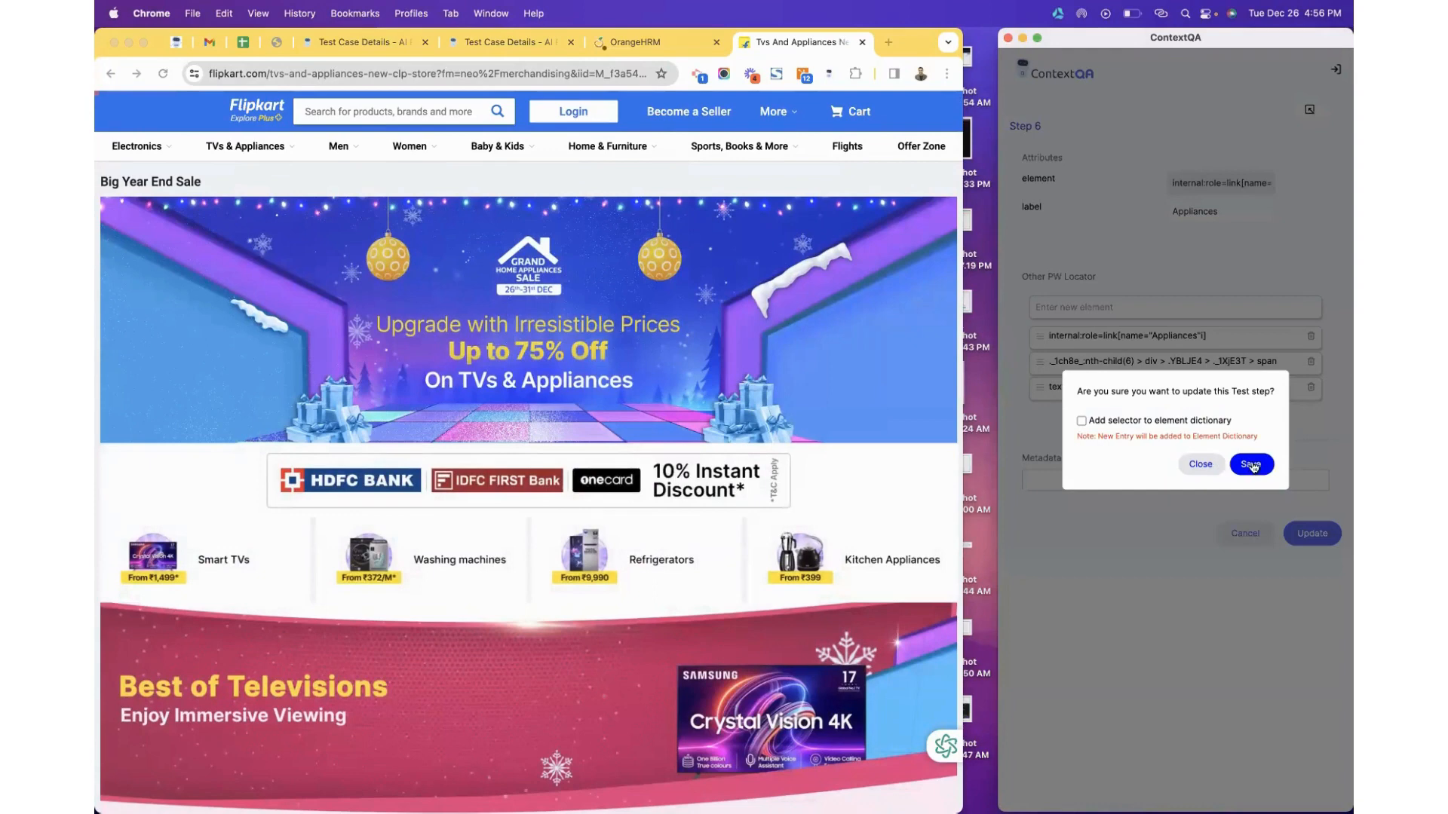
pyautogui.click(1250, 464)
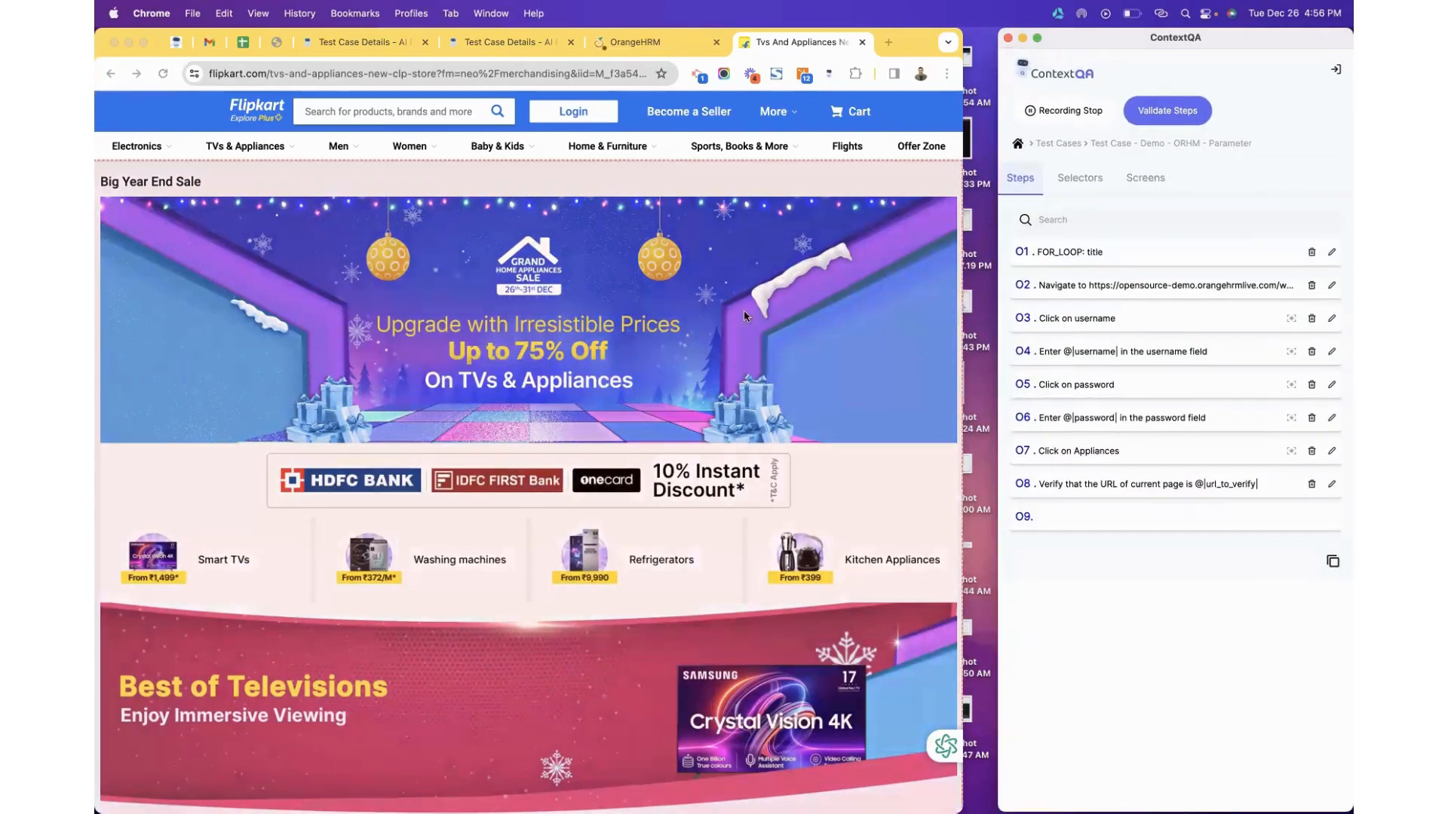
pyautogui.click(1045, 113)
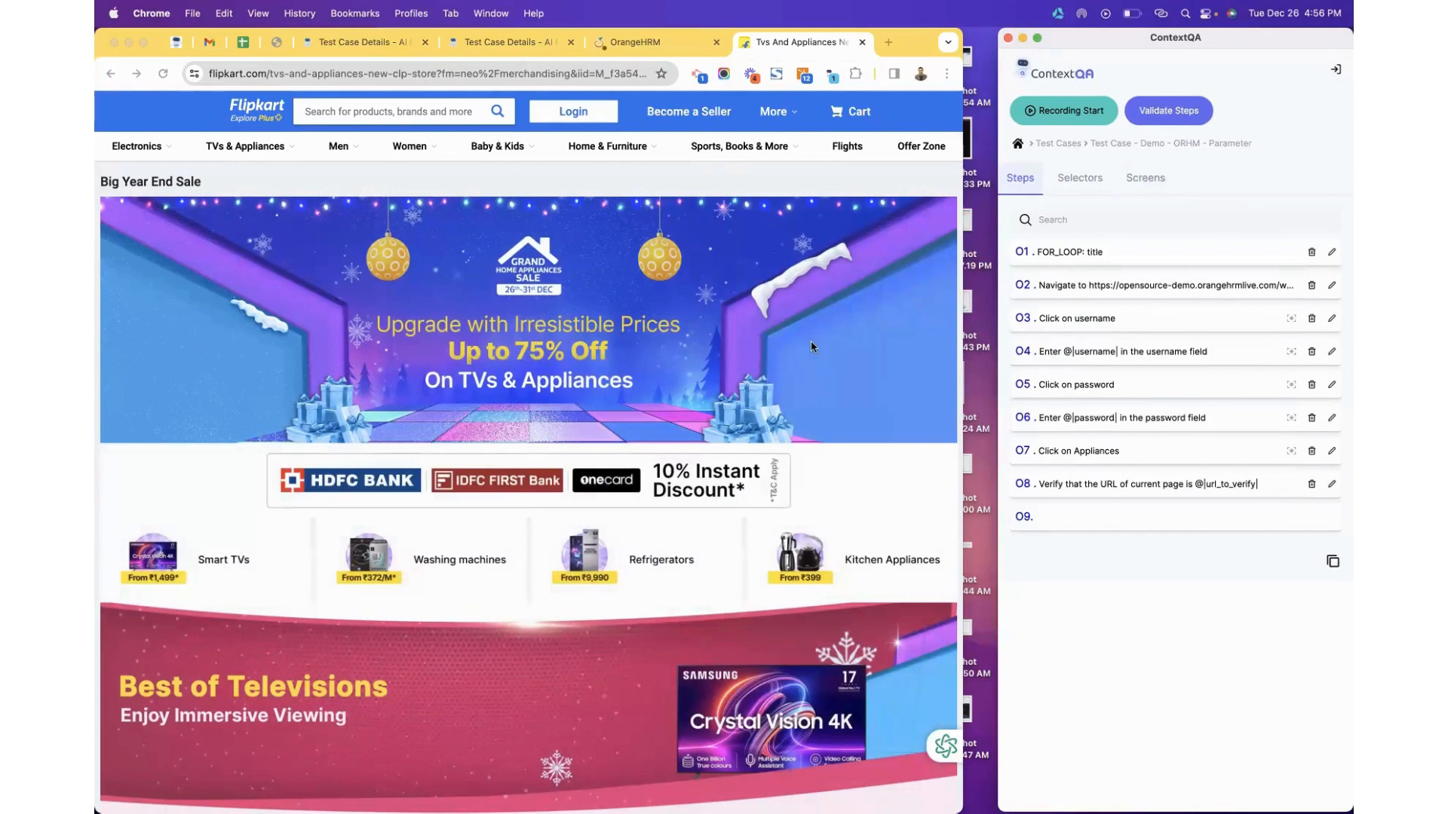
# Resize the browser window and run a first web search for 'polyster' in a new tab.
pyautogui.click(960, 304)
pyautogui.moveTo(1145, 288); pyautogui.dragTo(1193, 281)
pyautogui.moveTo(1102, 305); pyautogui.dragTo(1091, 304)
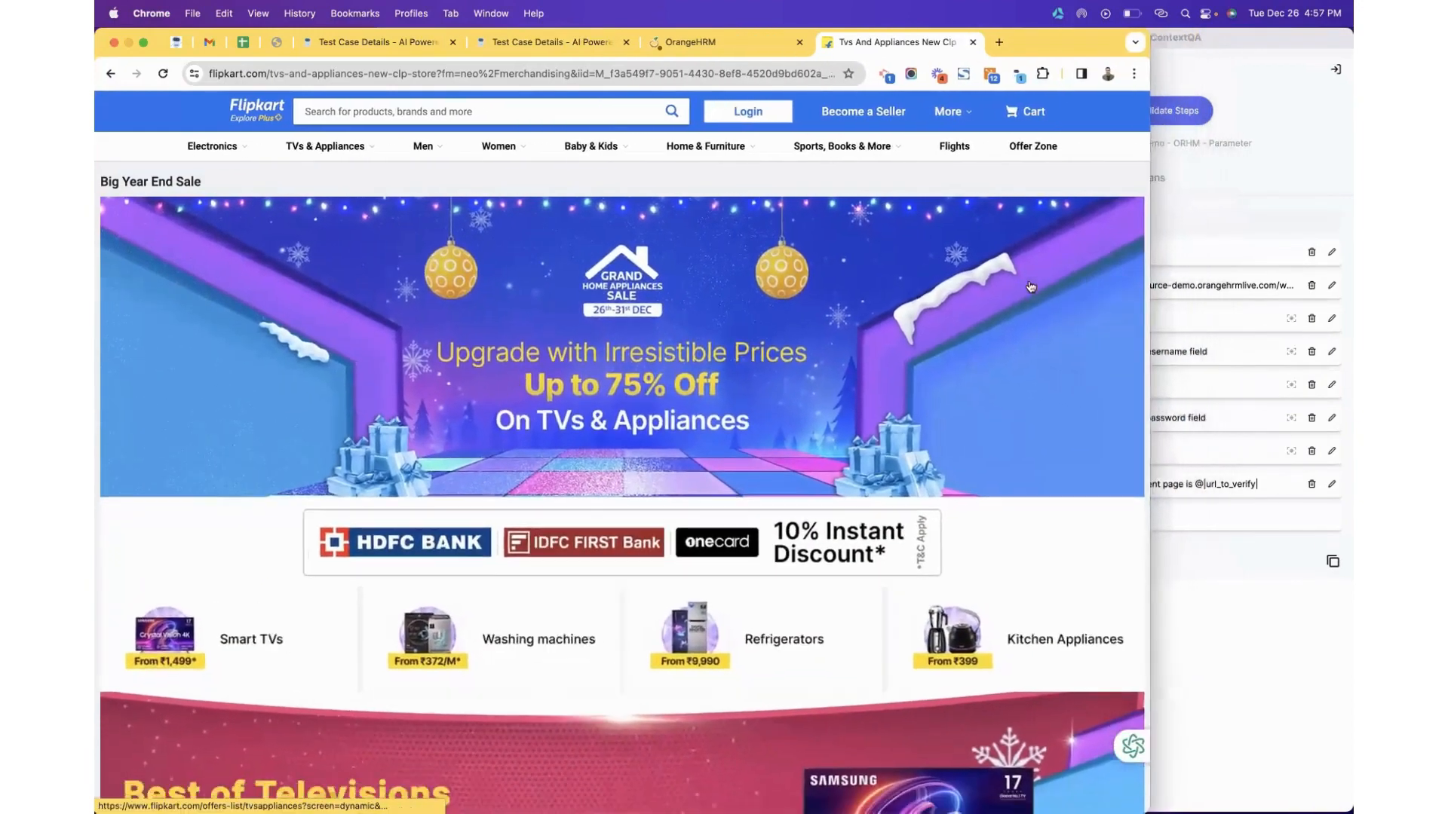
pyautogui.click(999, 41)
pyautogui.write('p')
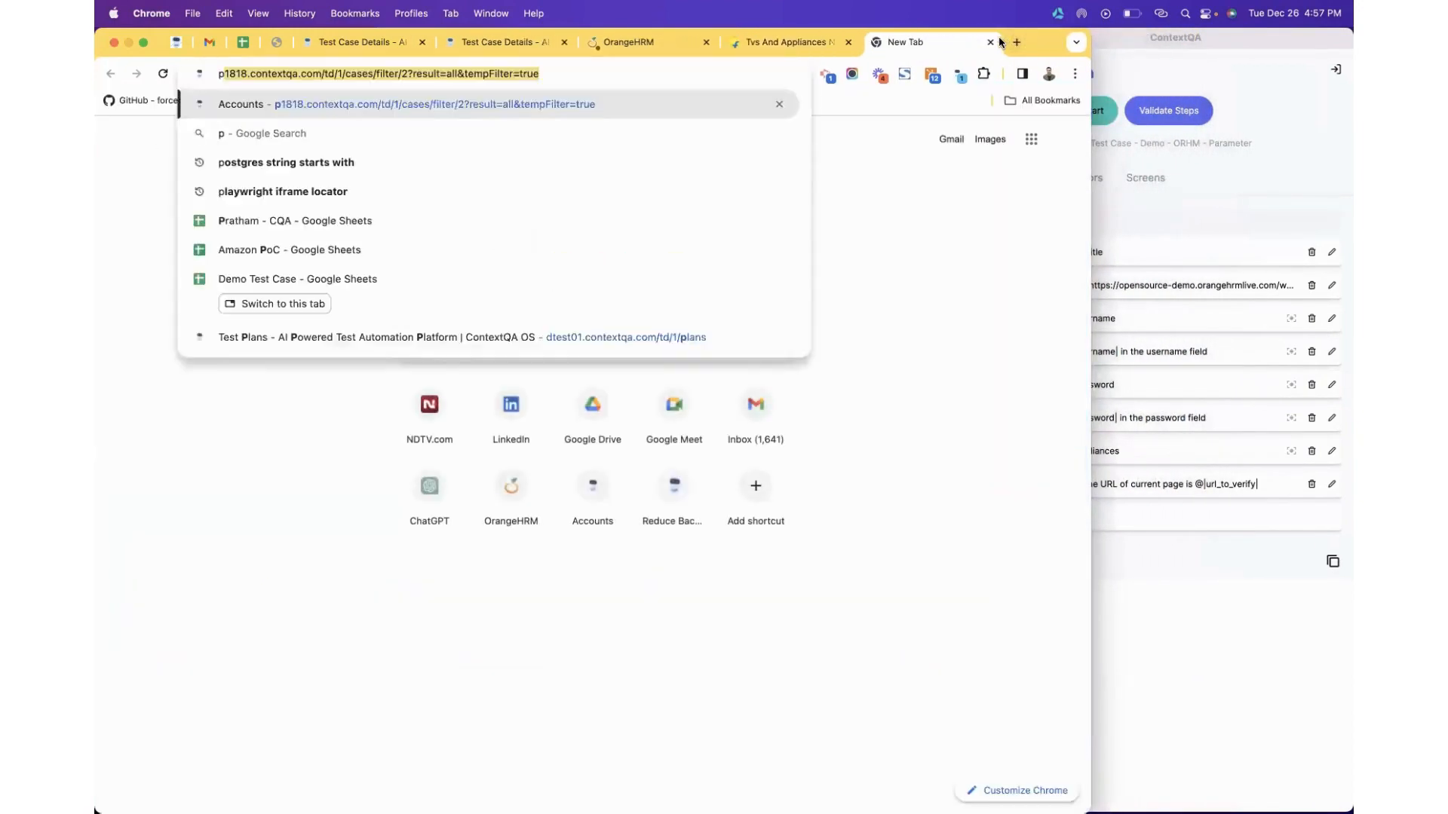
pyautogui.write('olyster')
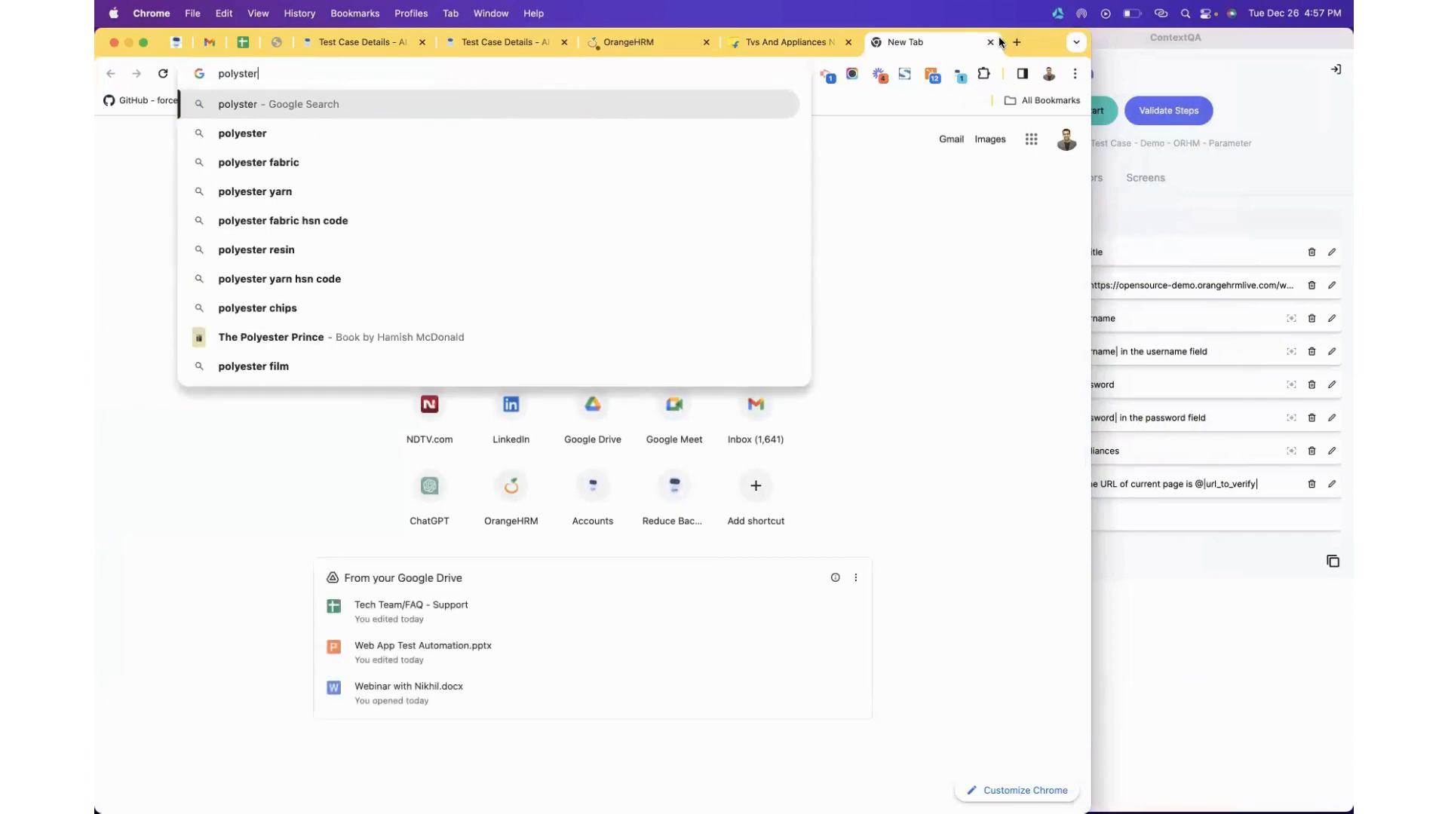
pyautogui.press('Return')
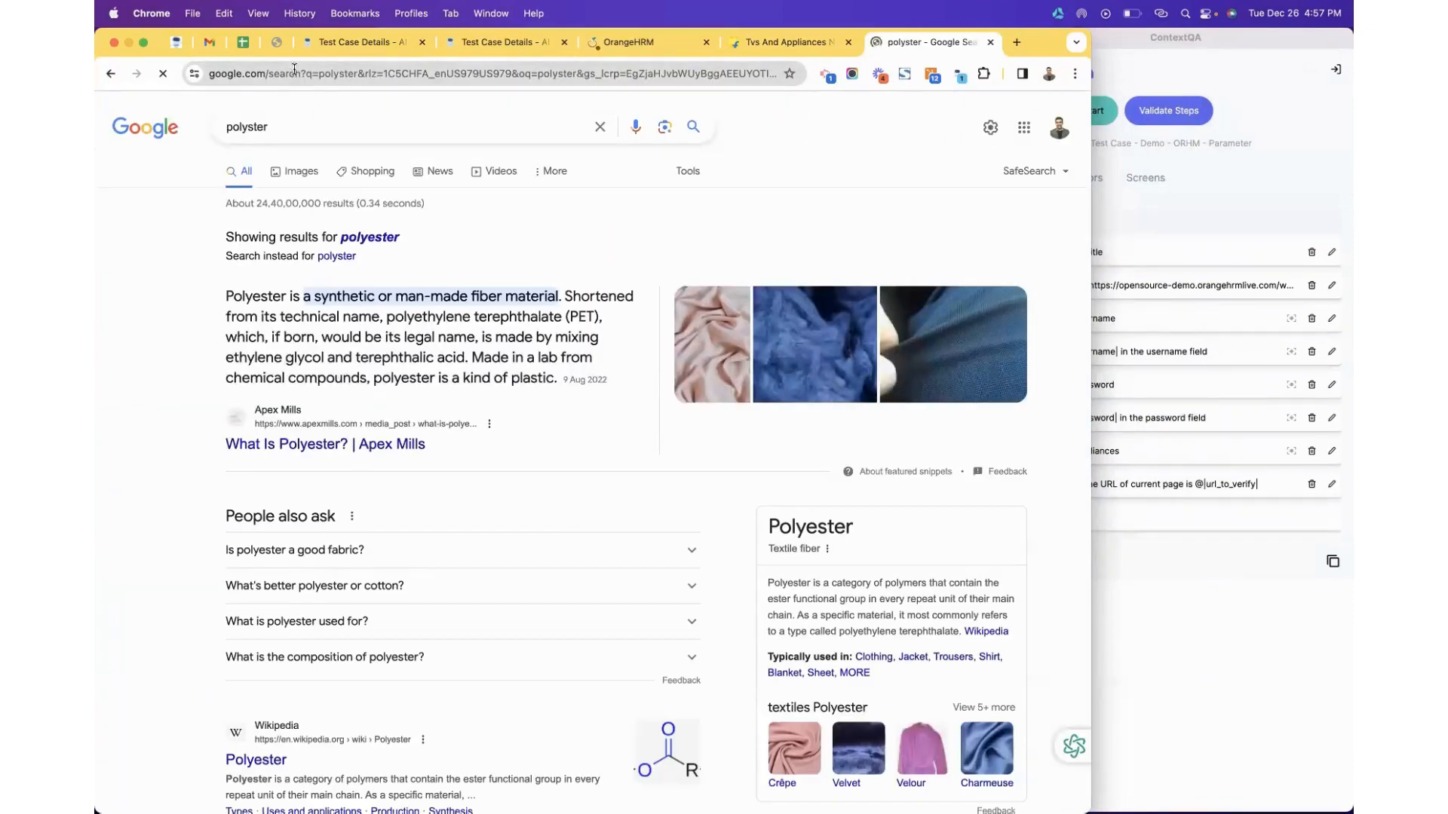
# Search 'polyxer sys' and open the polyxer.com result, widening the browser to view the site.
pyautogui.click(294, 68)
pyautogui.write('poly')
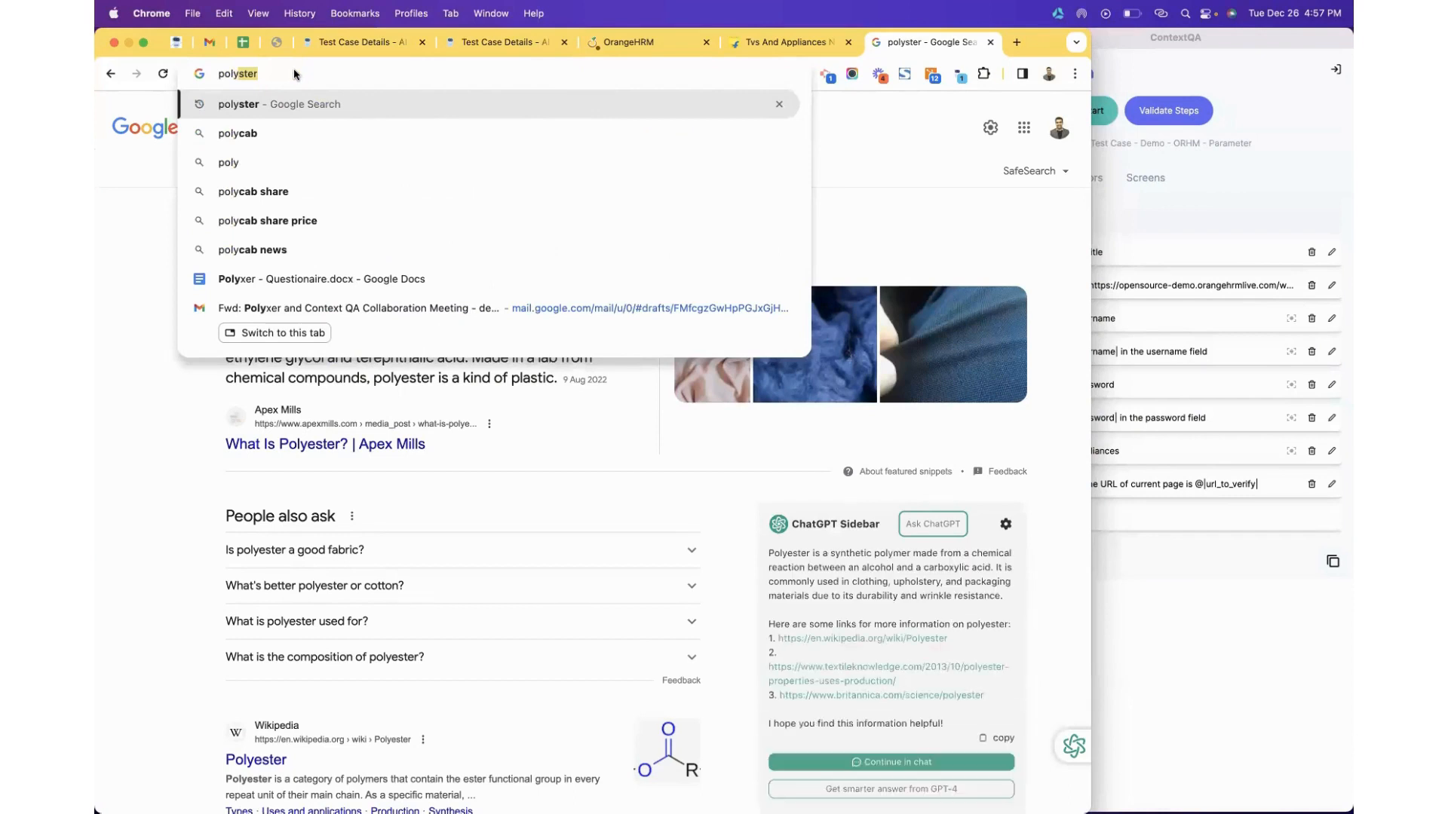
pyautogui.write('xer sys')
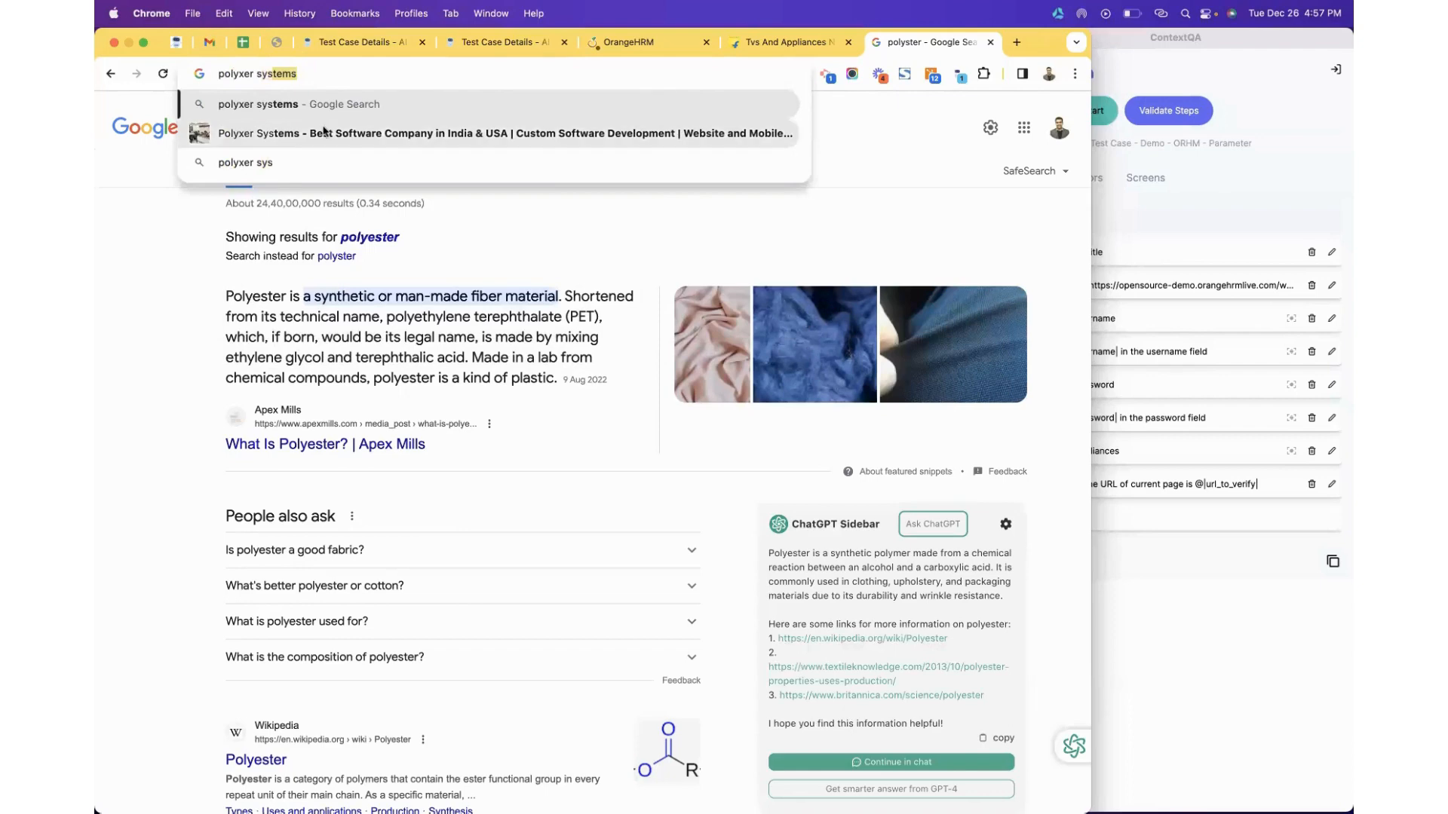
pyautogui.press('Return')
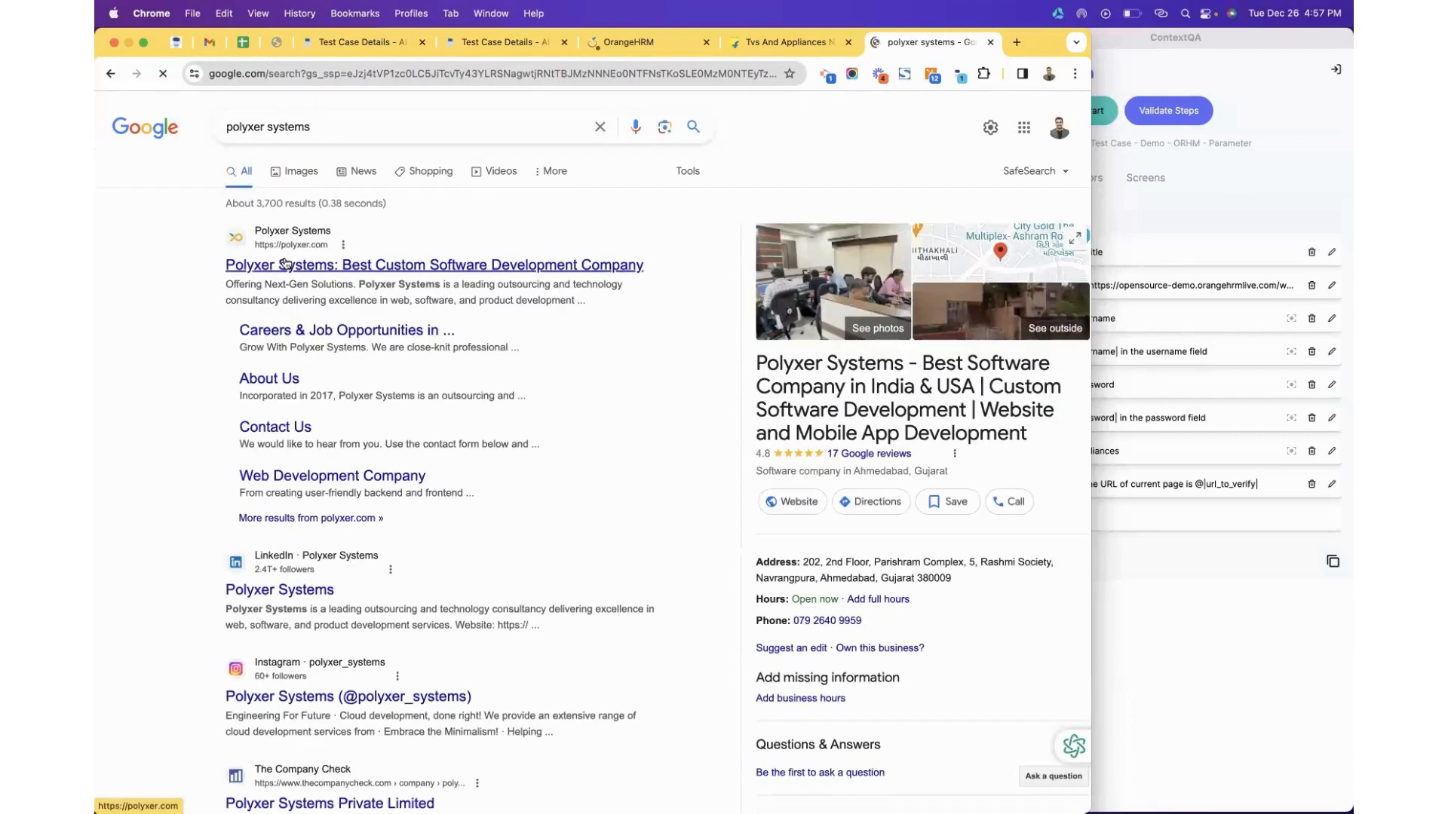
pyautogui.click(286, 264)
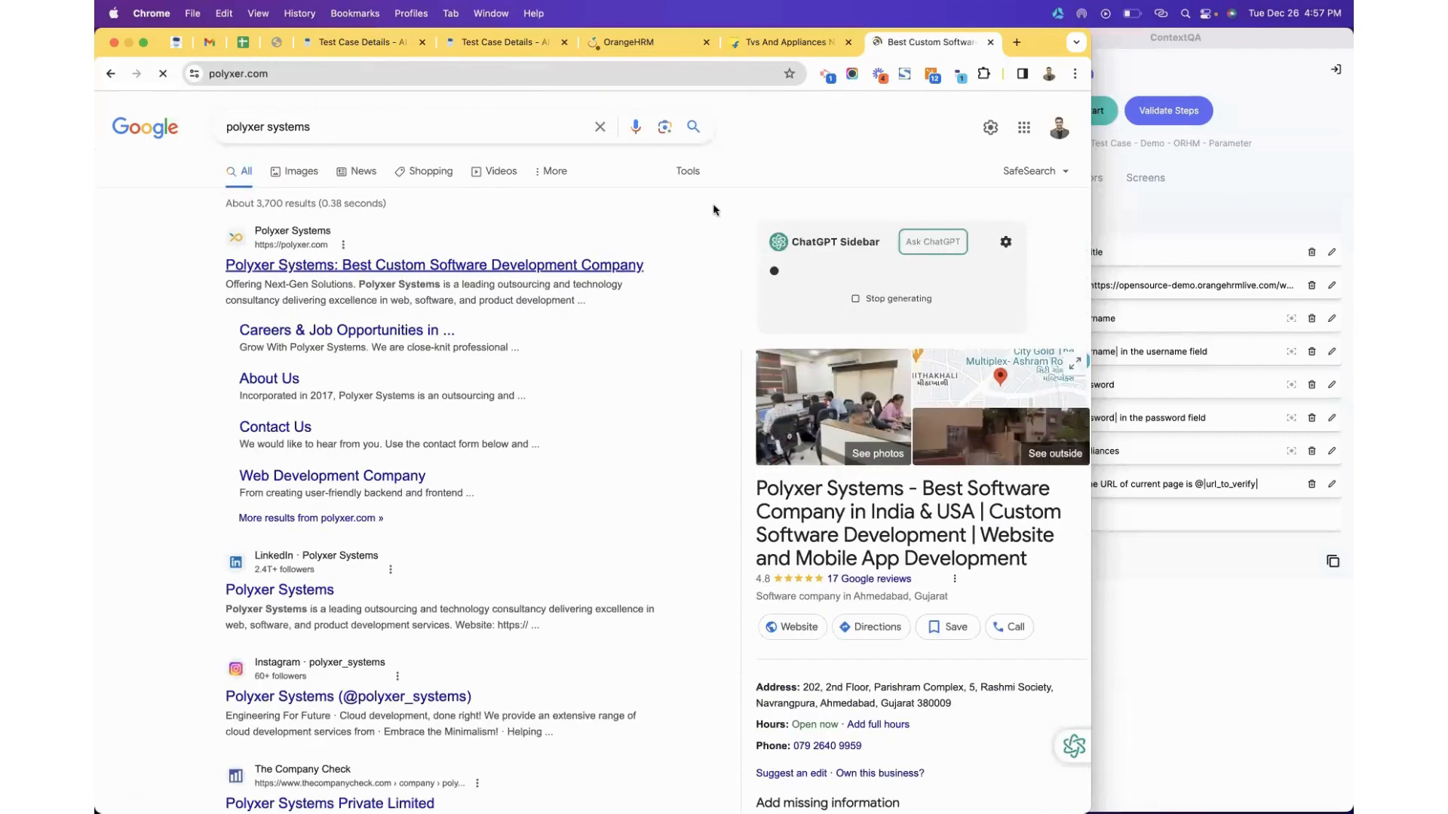
pyautogui.moveTo(1090, 111); pyautogui.dragTo(1327, 108)
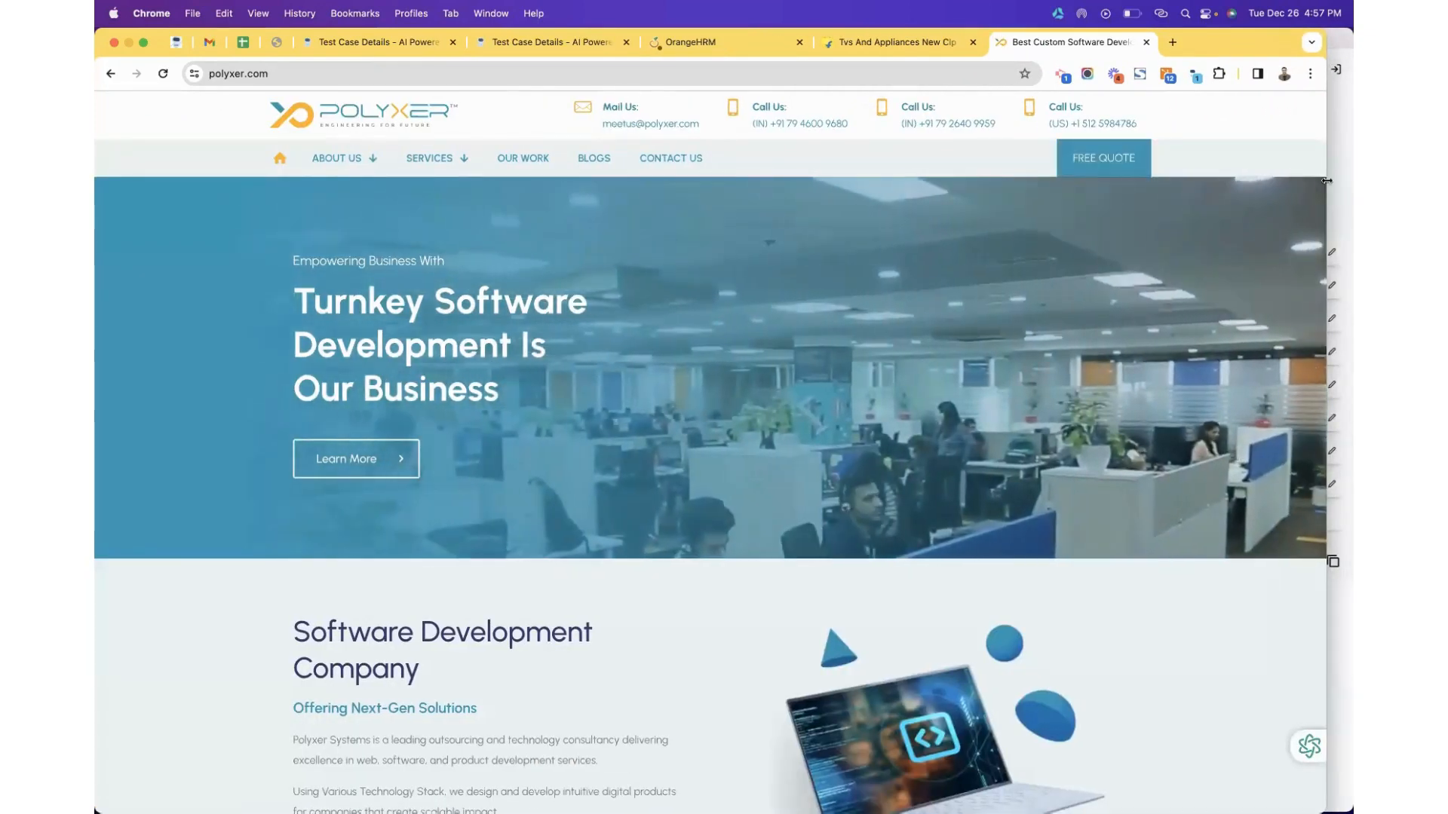
pyautogui.moveTo(1326, 181); pyautogui.dragTo(998, 141)
pyautogui.scroll(-1, 1041, 324)
pyautogui.scroll(1, 1131, 242)
# From the extension's Test Case List, create and save a test case titled 'Polyxer Website'.
pyautogui.click(1034, 168)
pyautogui.click(1014, 146)
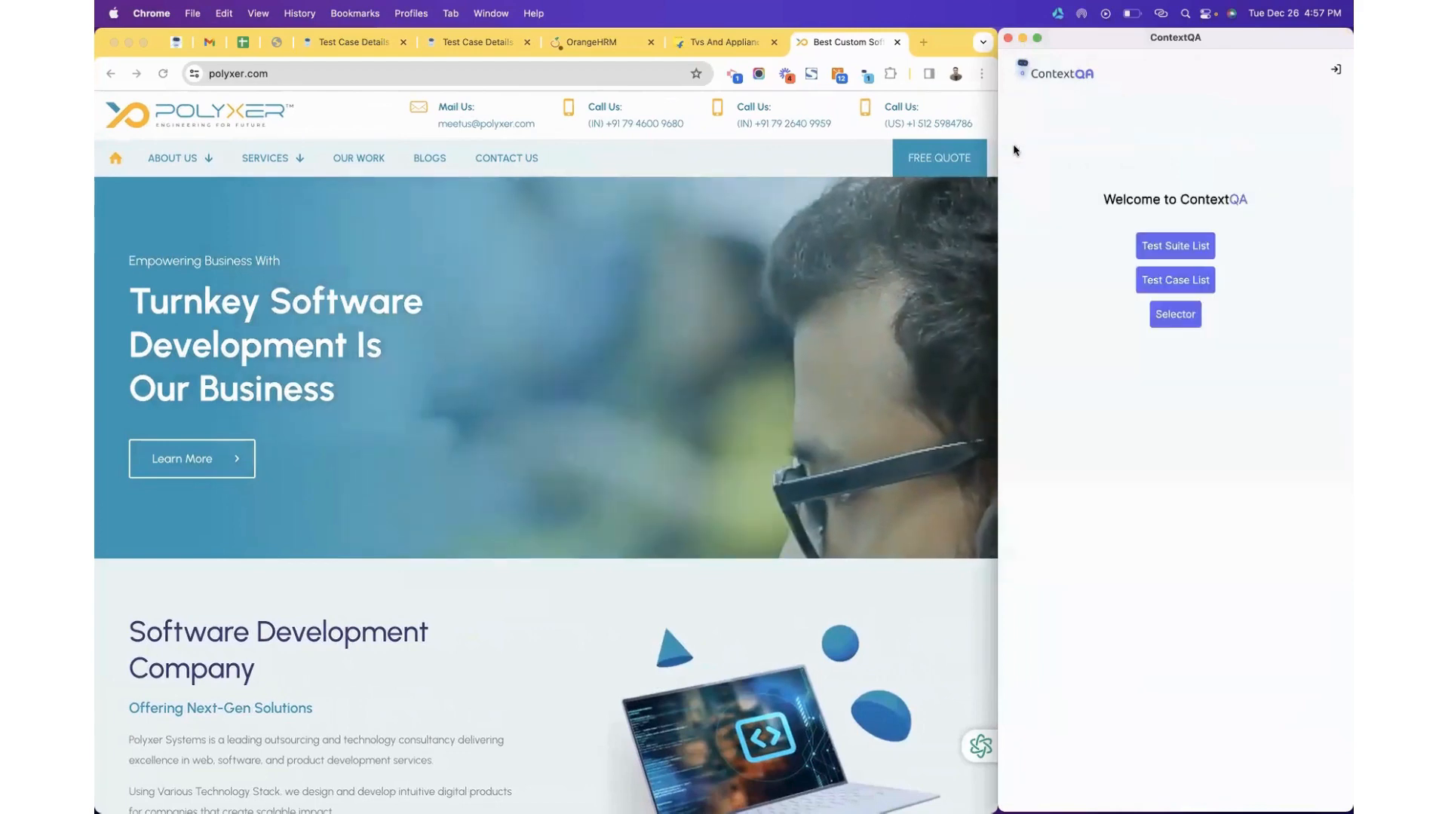
pyautogui.click(1150, 279)
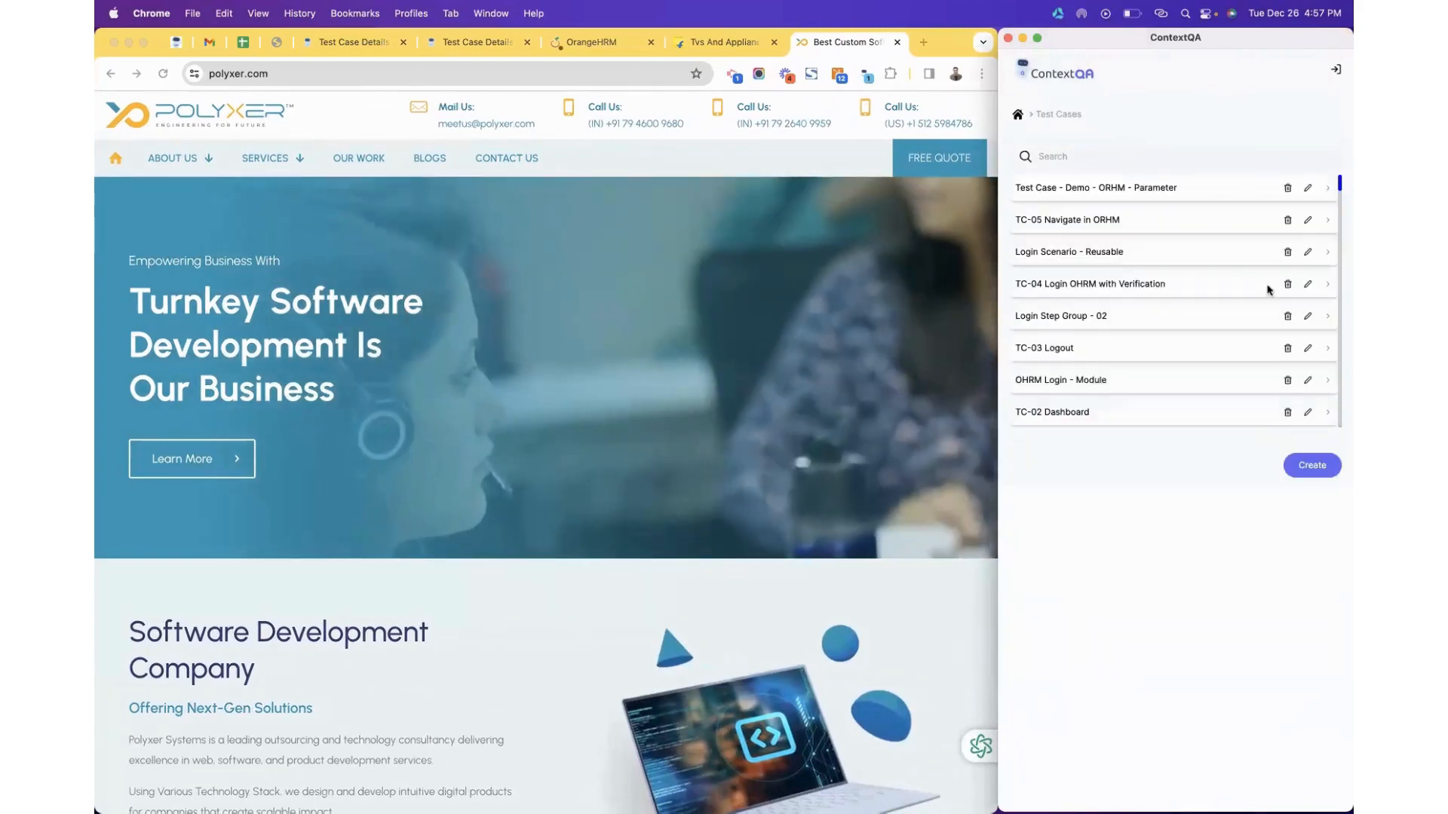
pyautogui.click(1312, 466)
pyautogui.click(1116, 158)
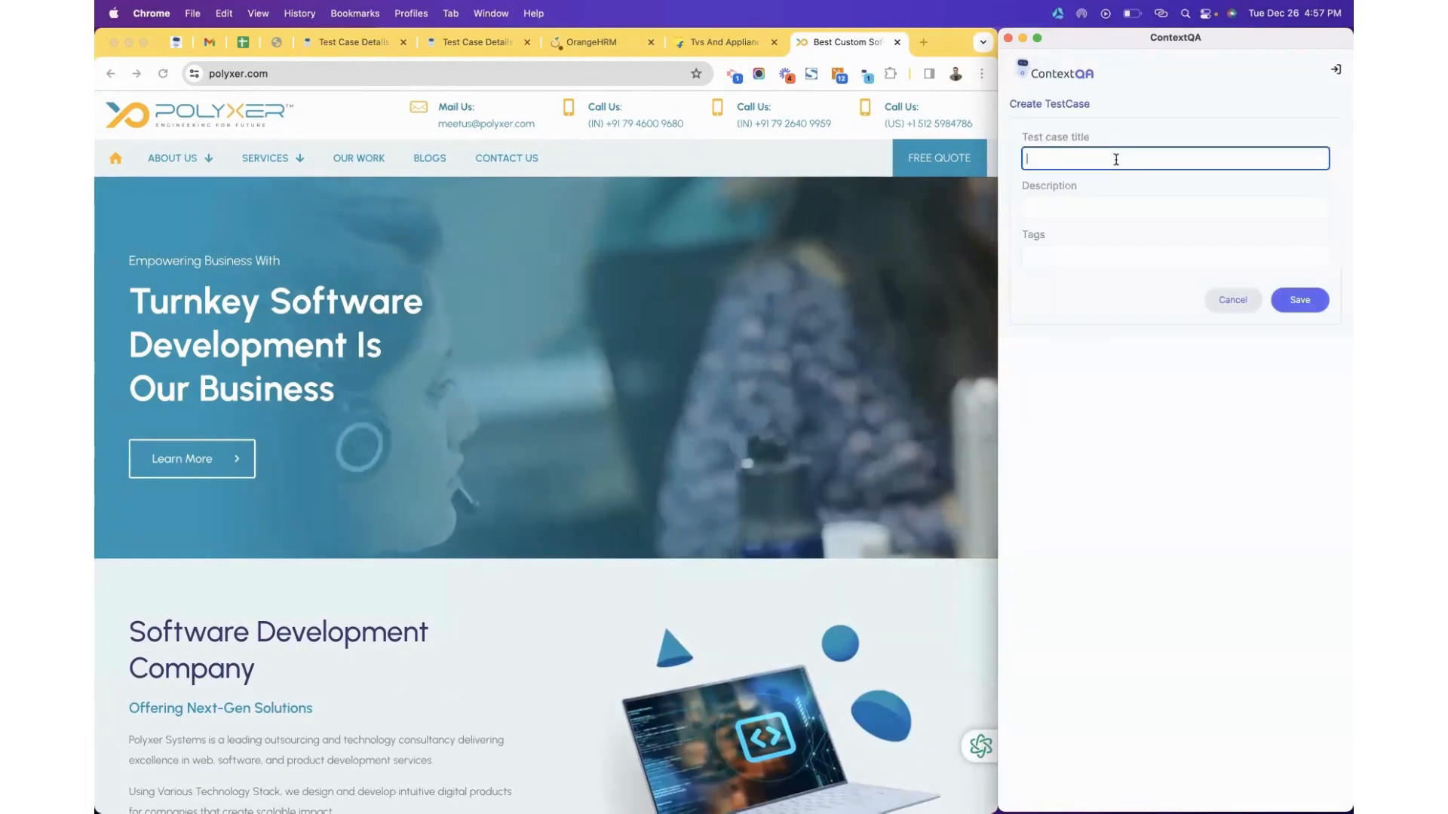
pyautogui.write('Polyxer Website')
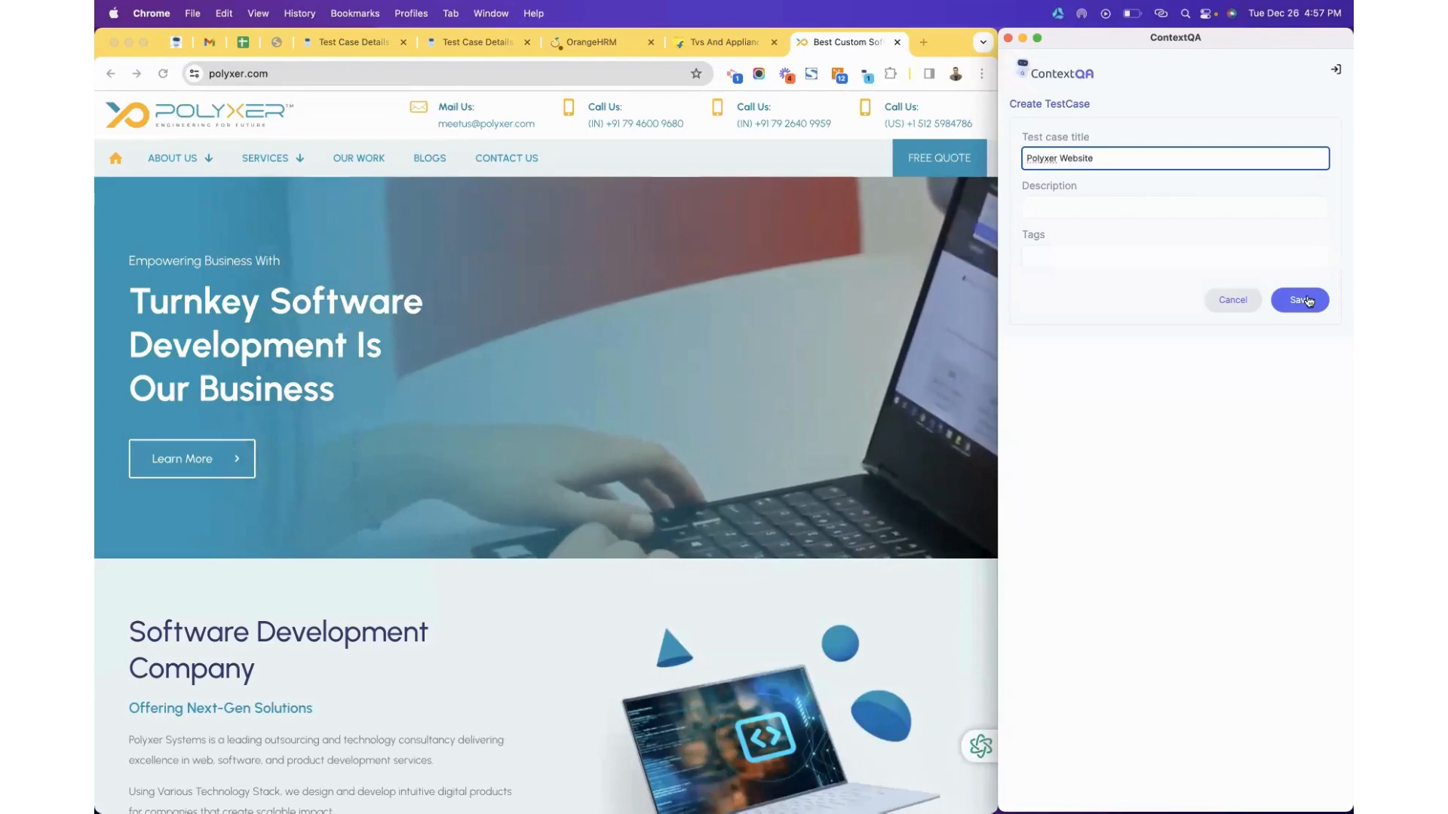
pyautogui.click(1308, 301)
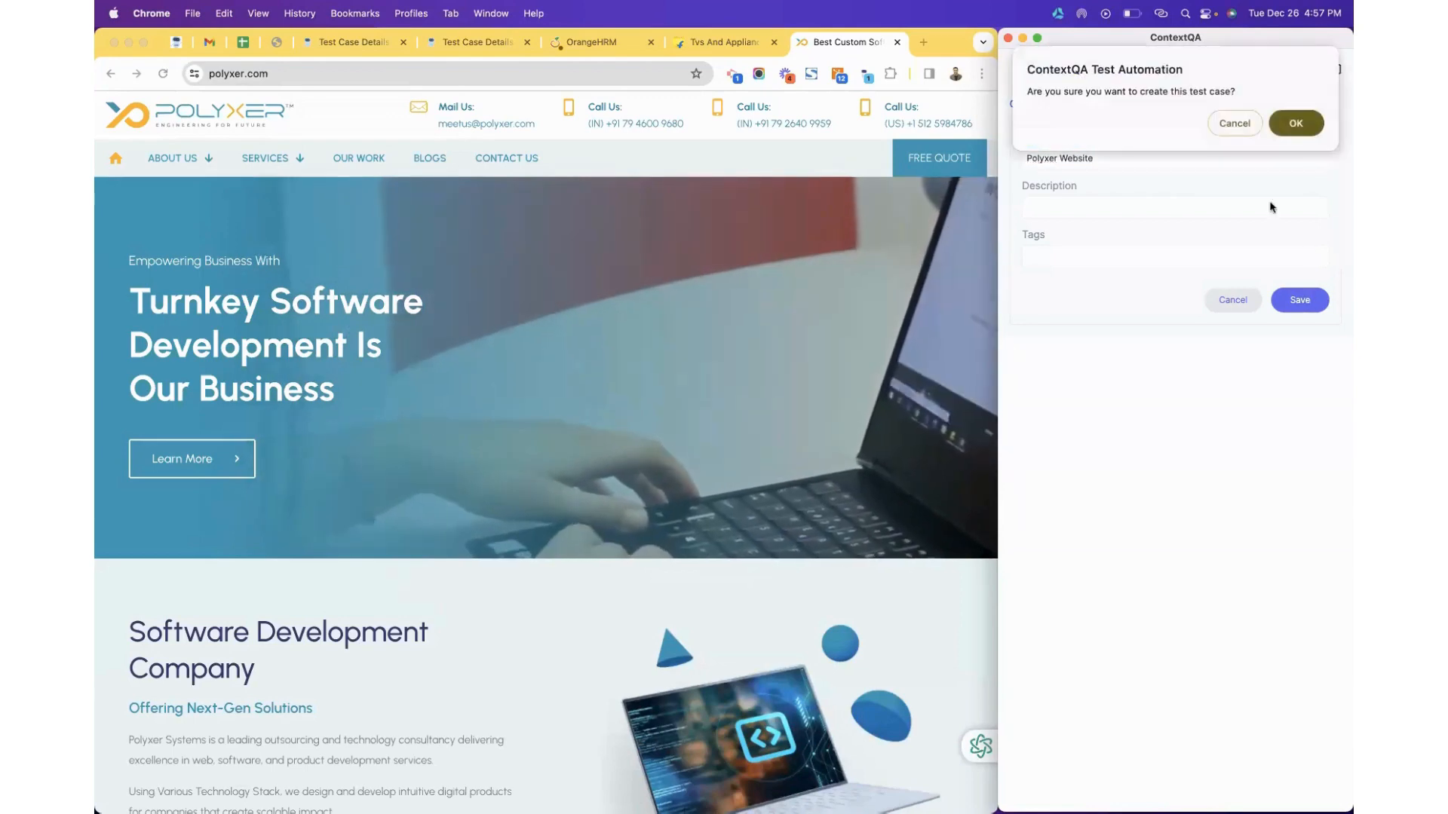
pyautogui.click(1282, 124)
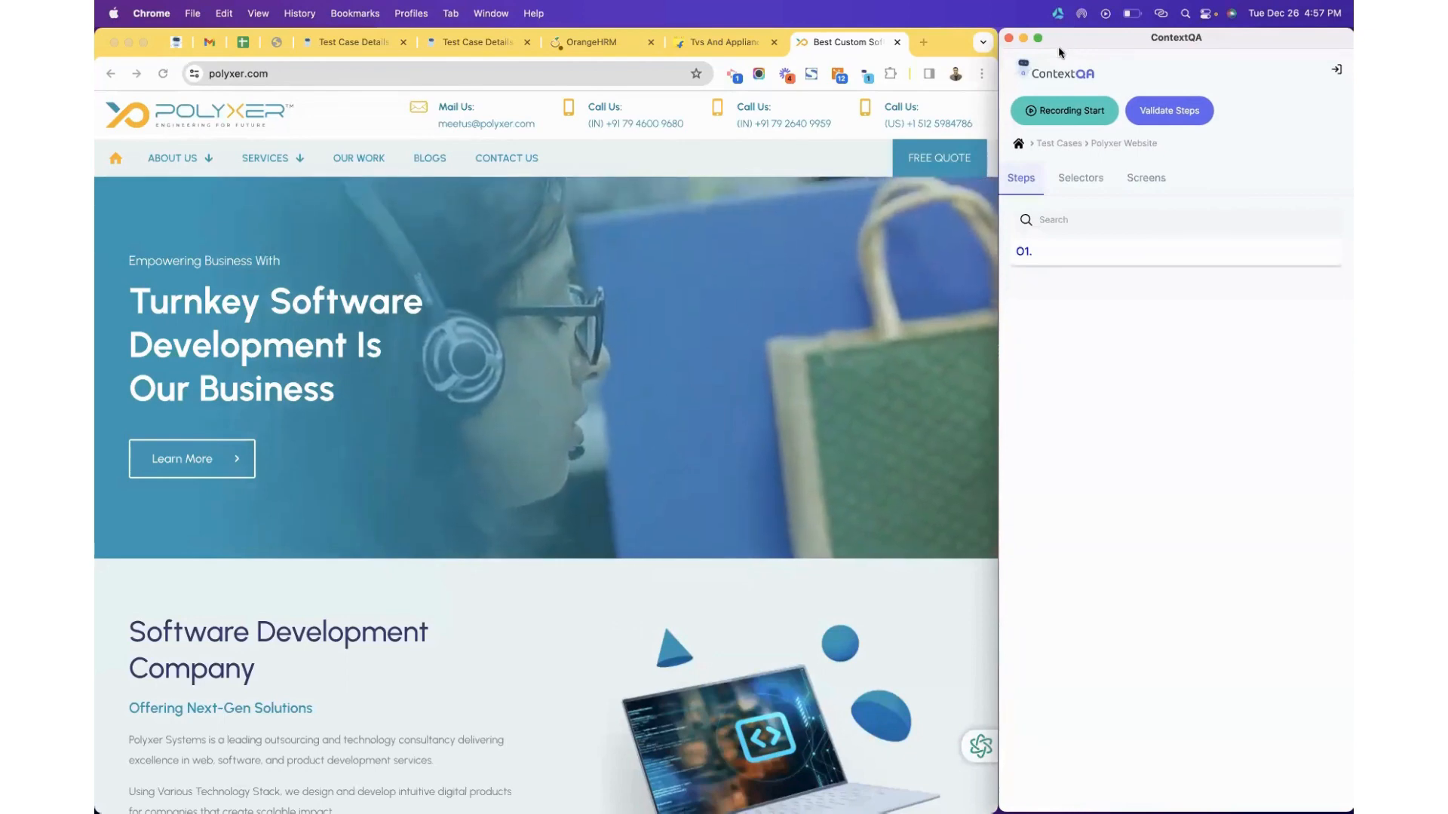
# Start recording and visit the Polyxer logo, SERVICES, the QA page, and the Start A Project form.
pyautogui.click(1064, 111)
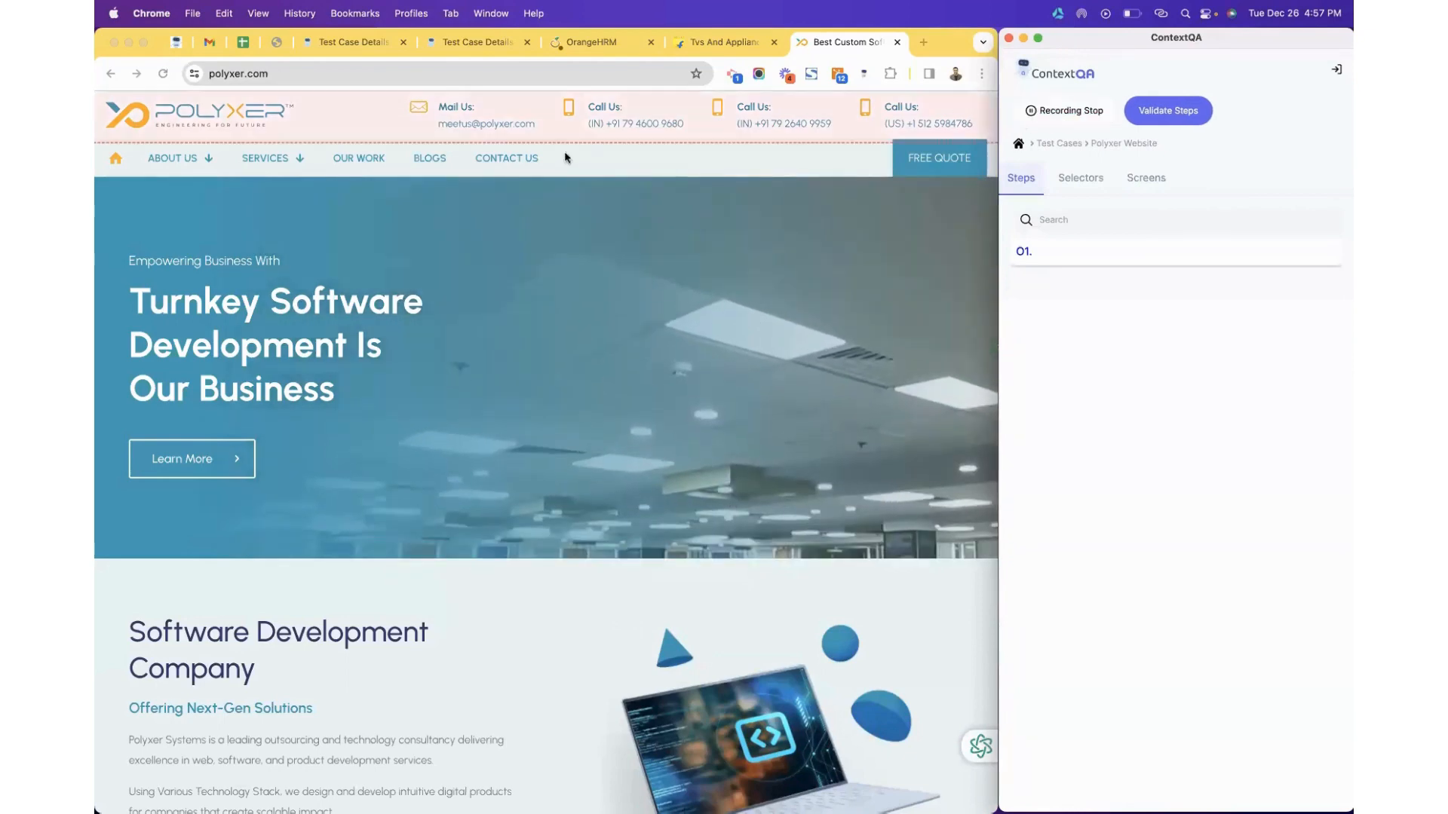
pyautogui.click(210, 124)
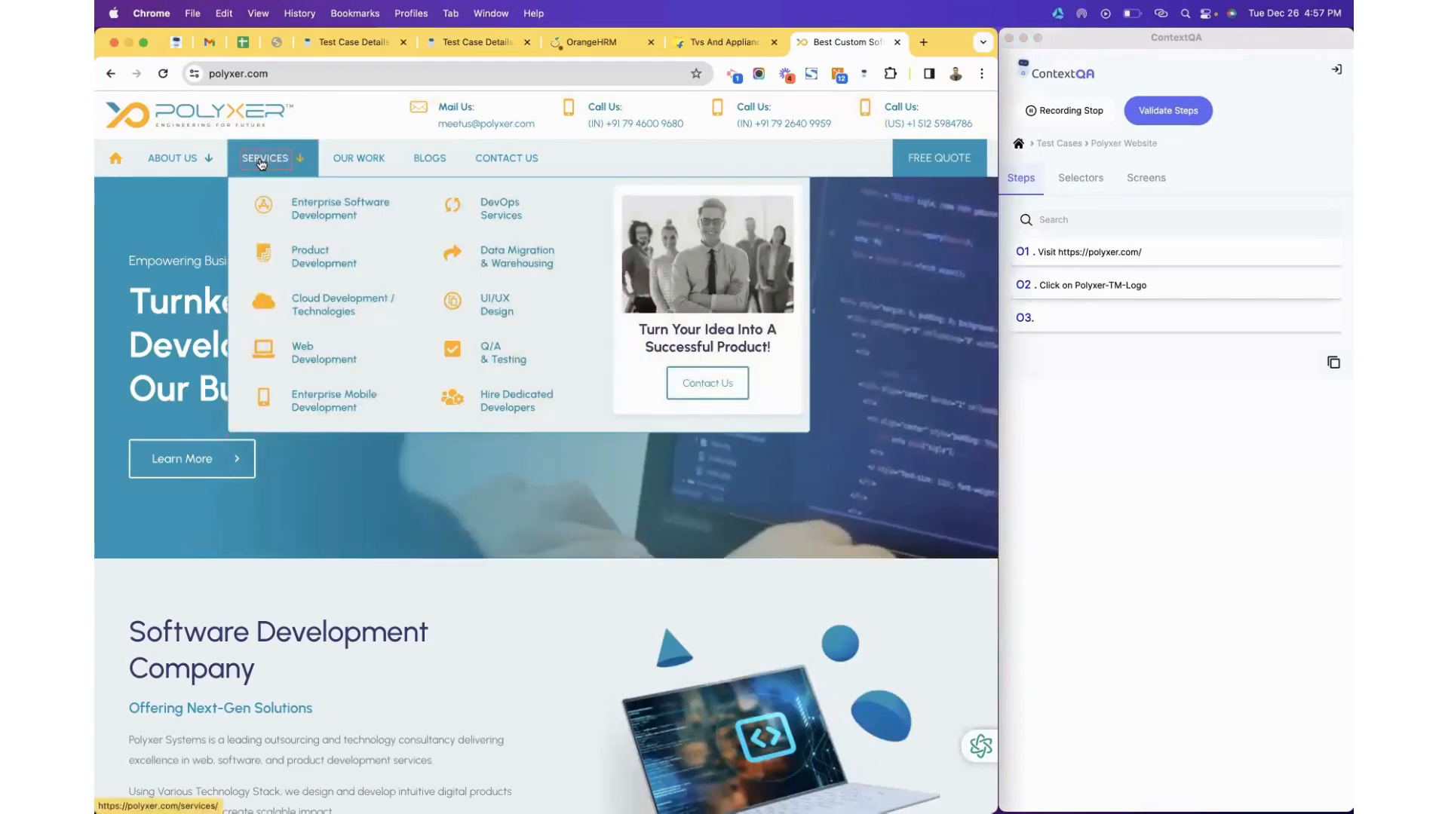
pyautogui.click(262, 163)
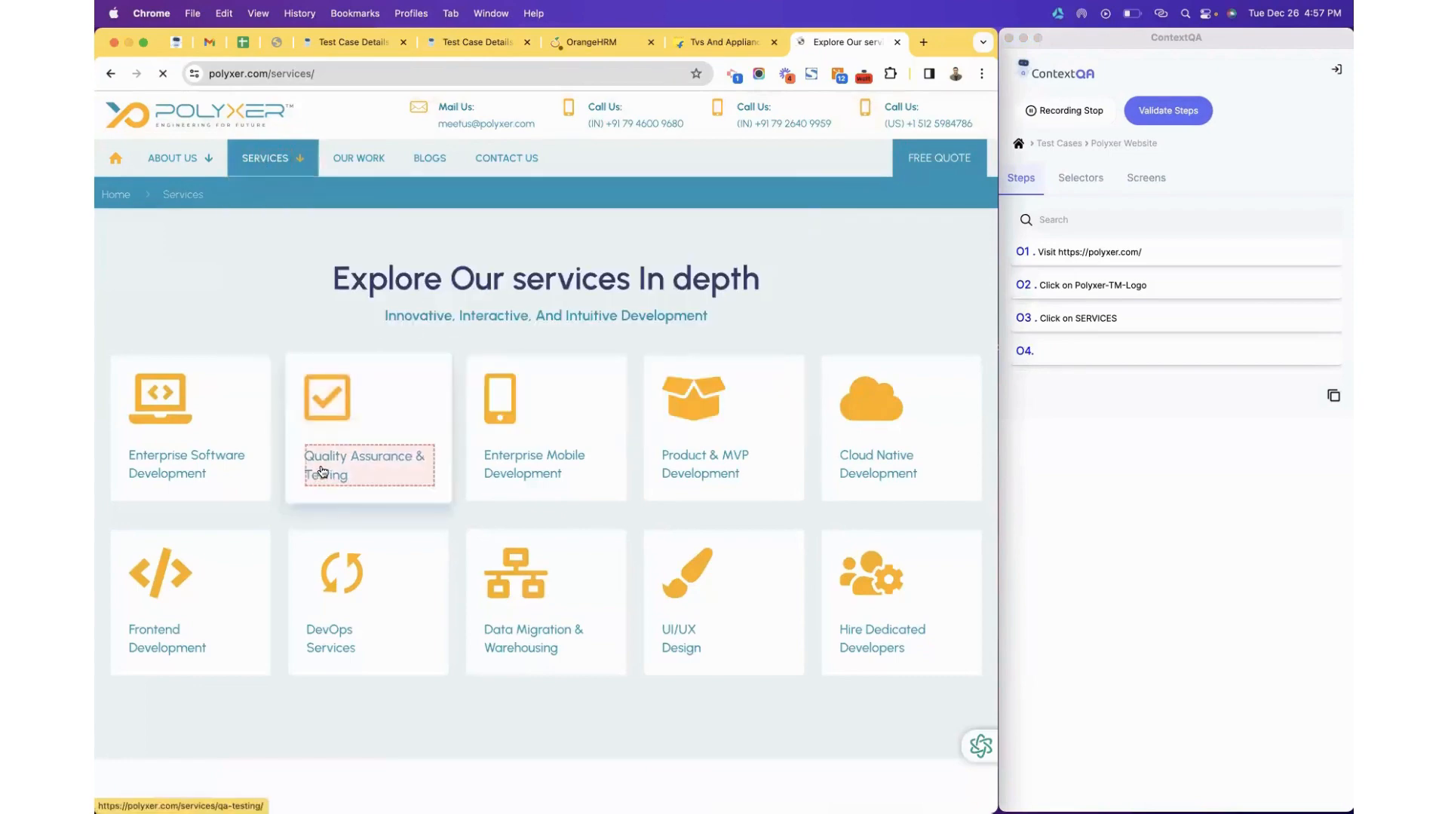
pyautogui.click(322, 472)
pyautogui.click(198, 477)
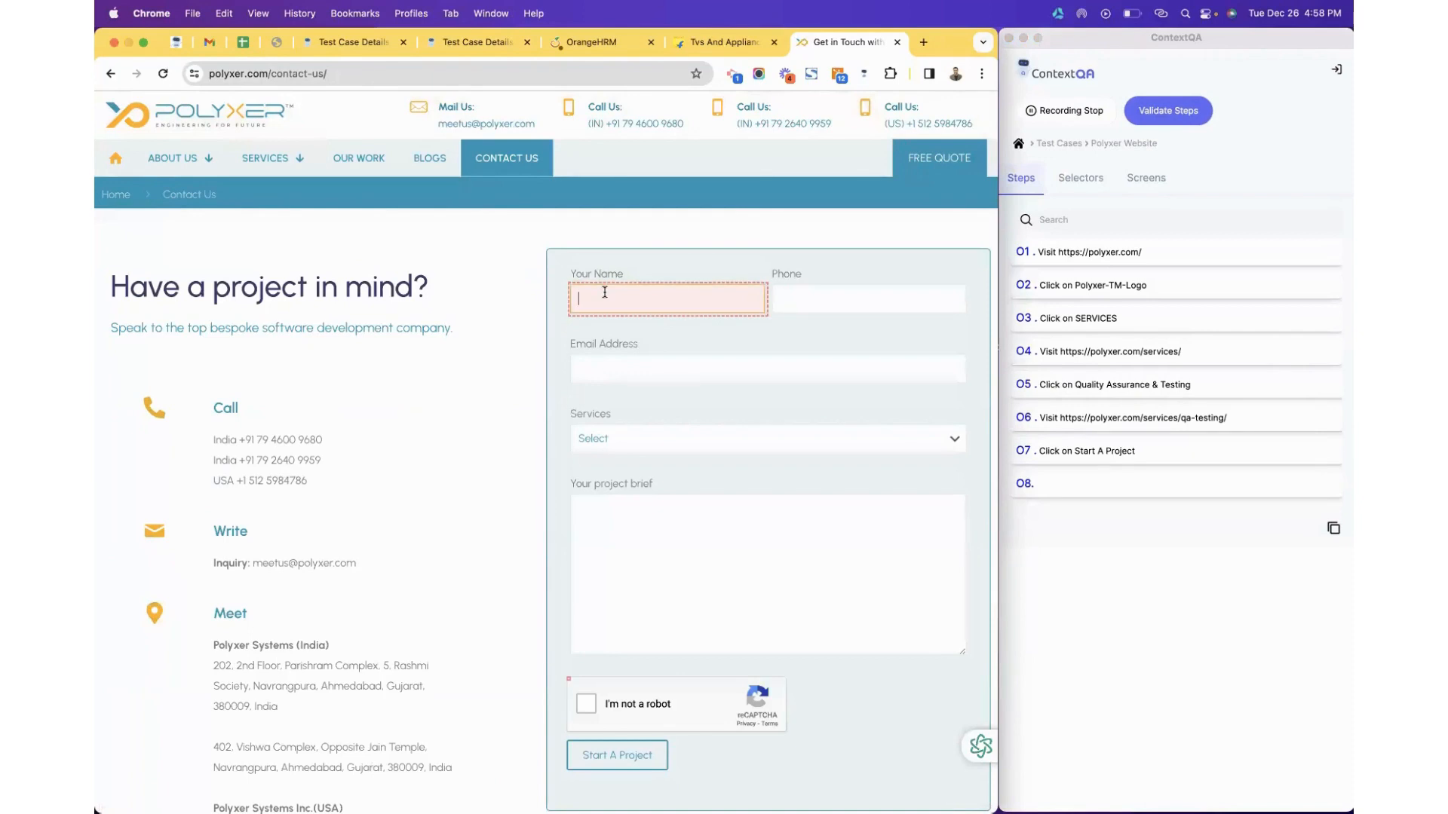
# Fill the form with a sample name, phone, e-mail, Software Development, brief 'abcd', tick reCAPTCHA, and submit.
pyautogui.click(610, 303)
pyautogui.write('Abc')
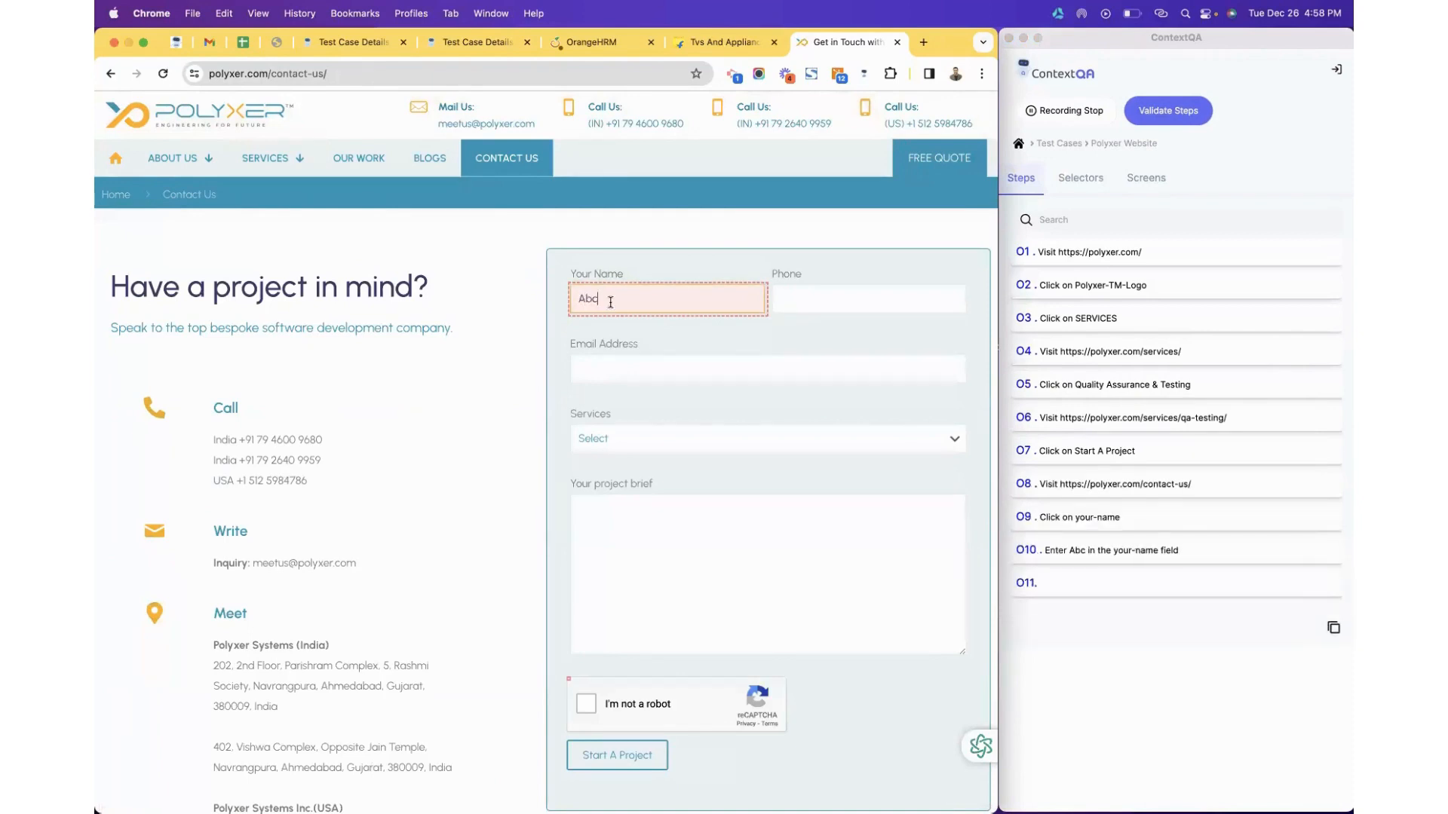
pyautogui.write('d')
pyautogui.click(847, 297)
pyautogui.write('123456789')
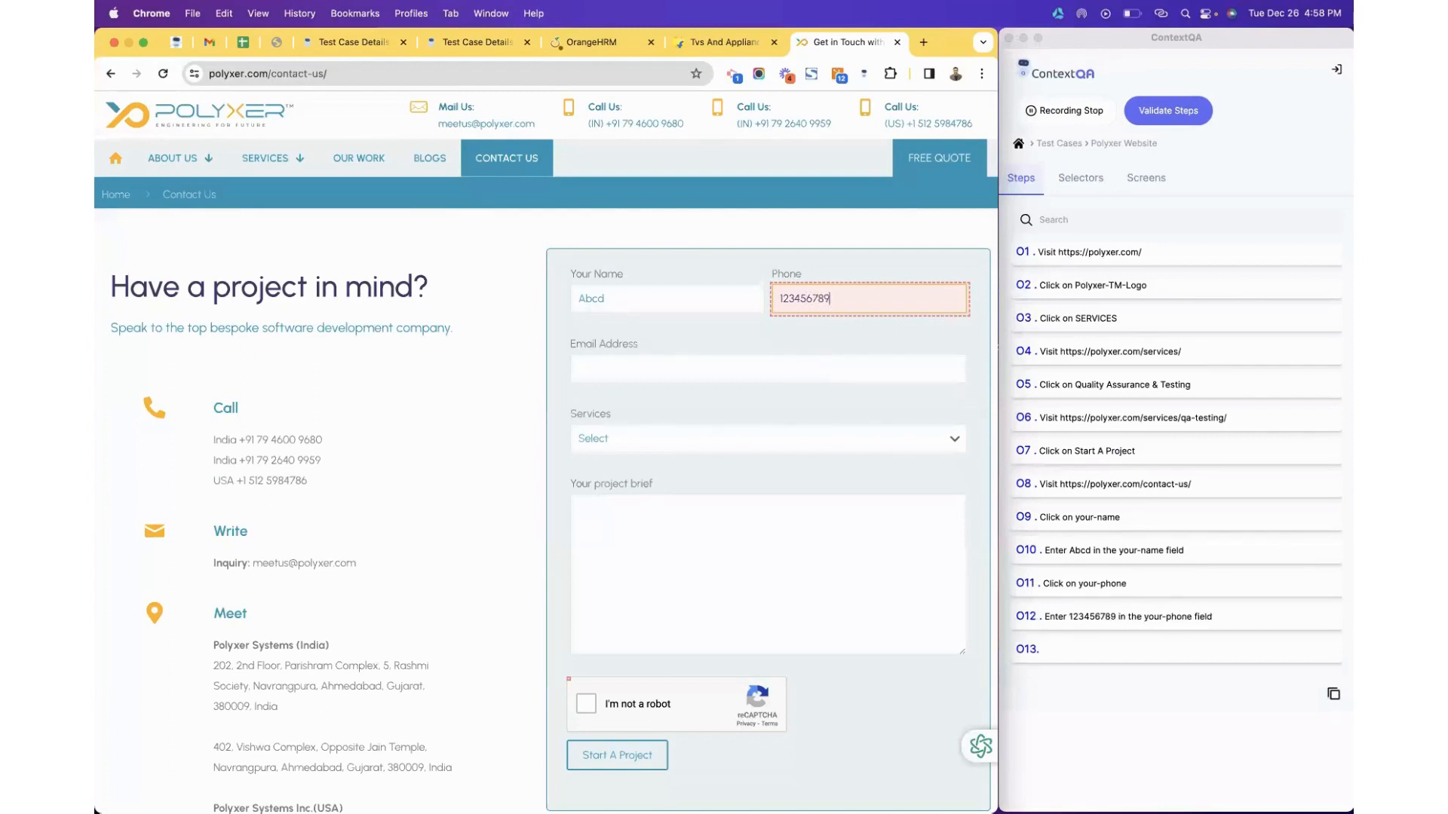
pyautogui.click(799, 363)
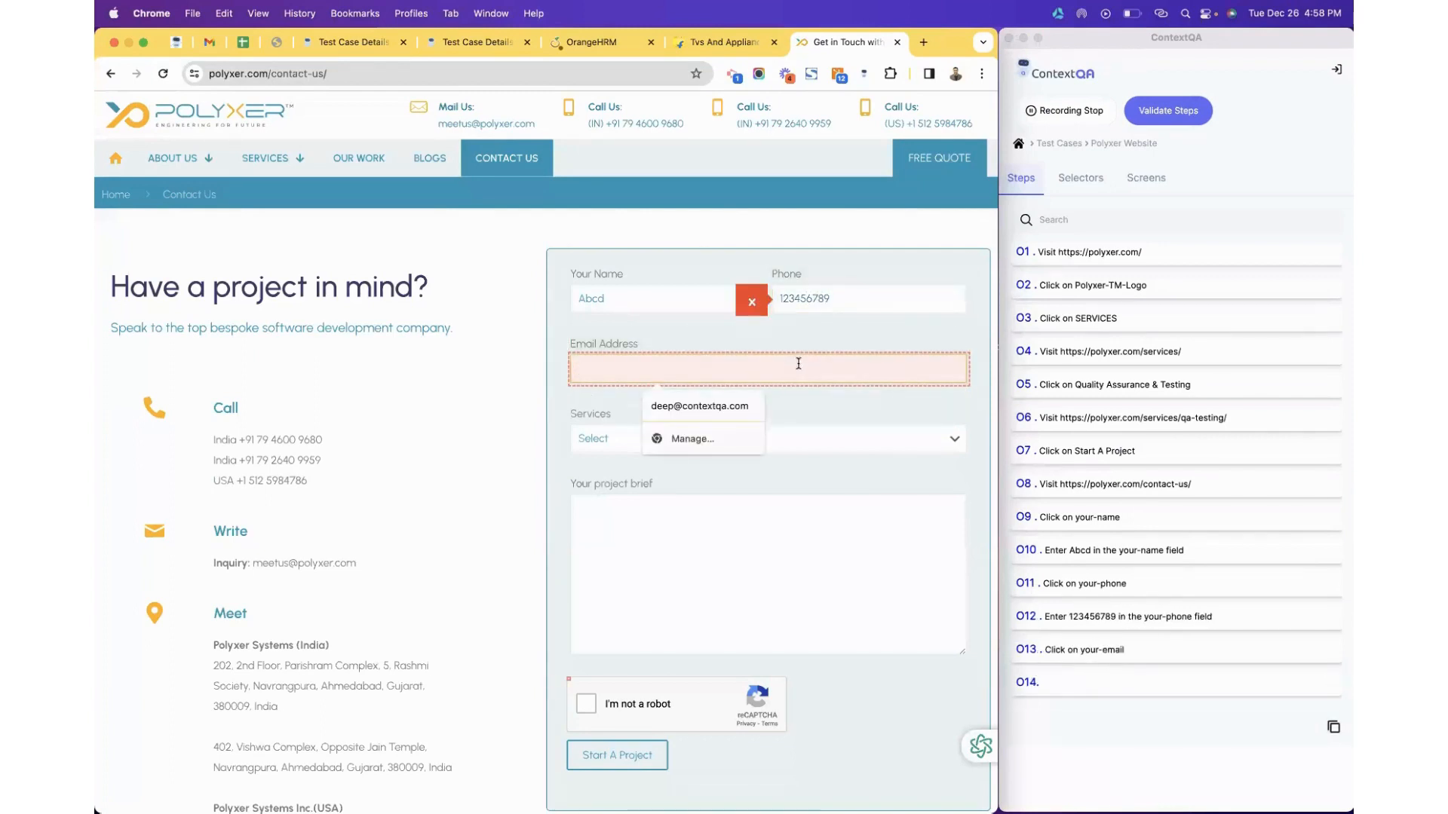
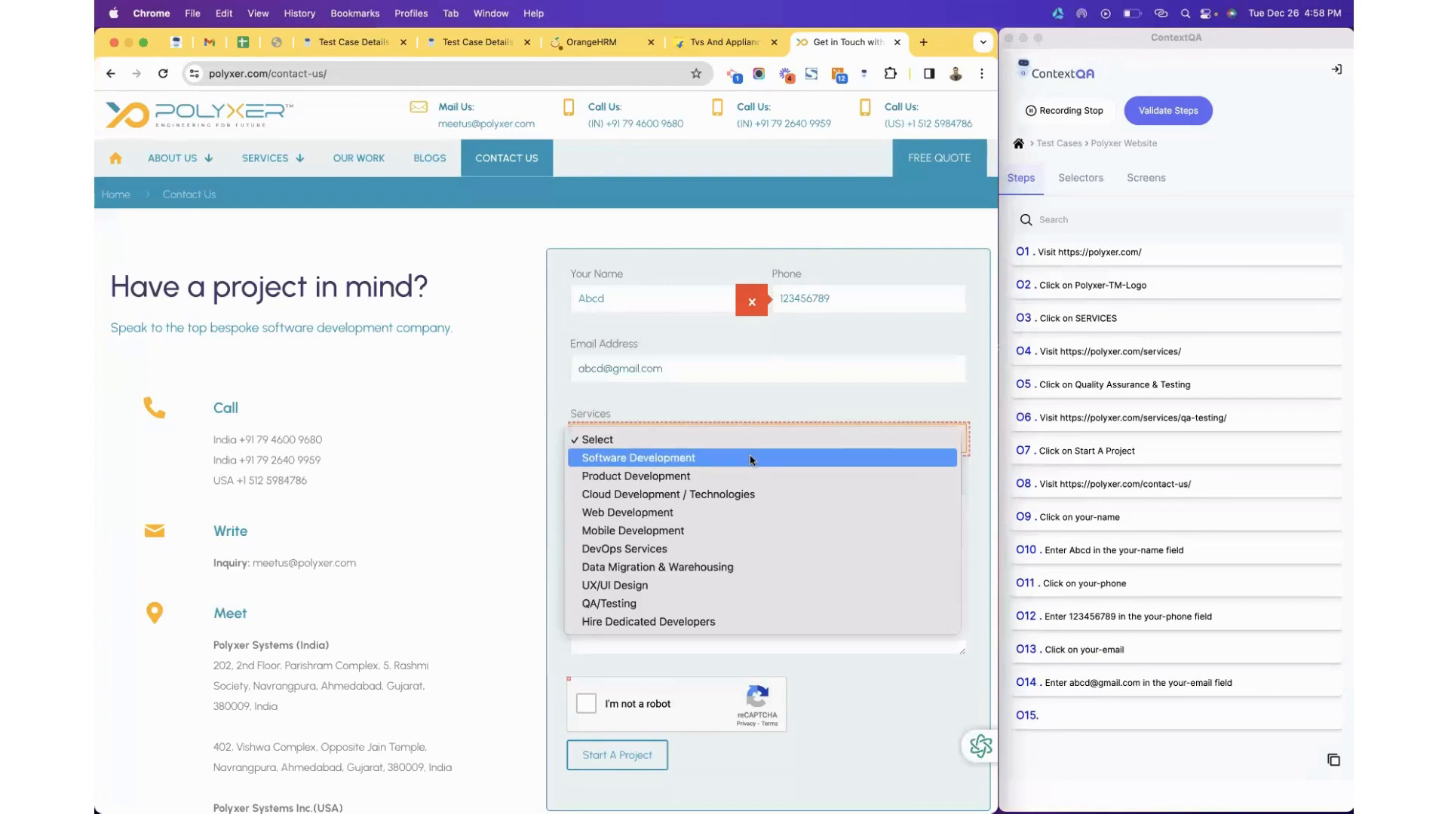
pyautogui.click(750, 457)
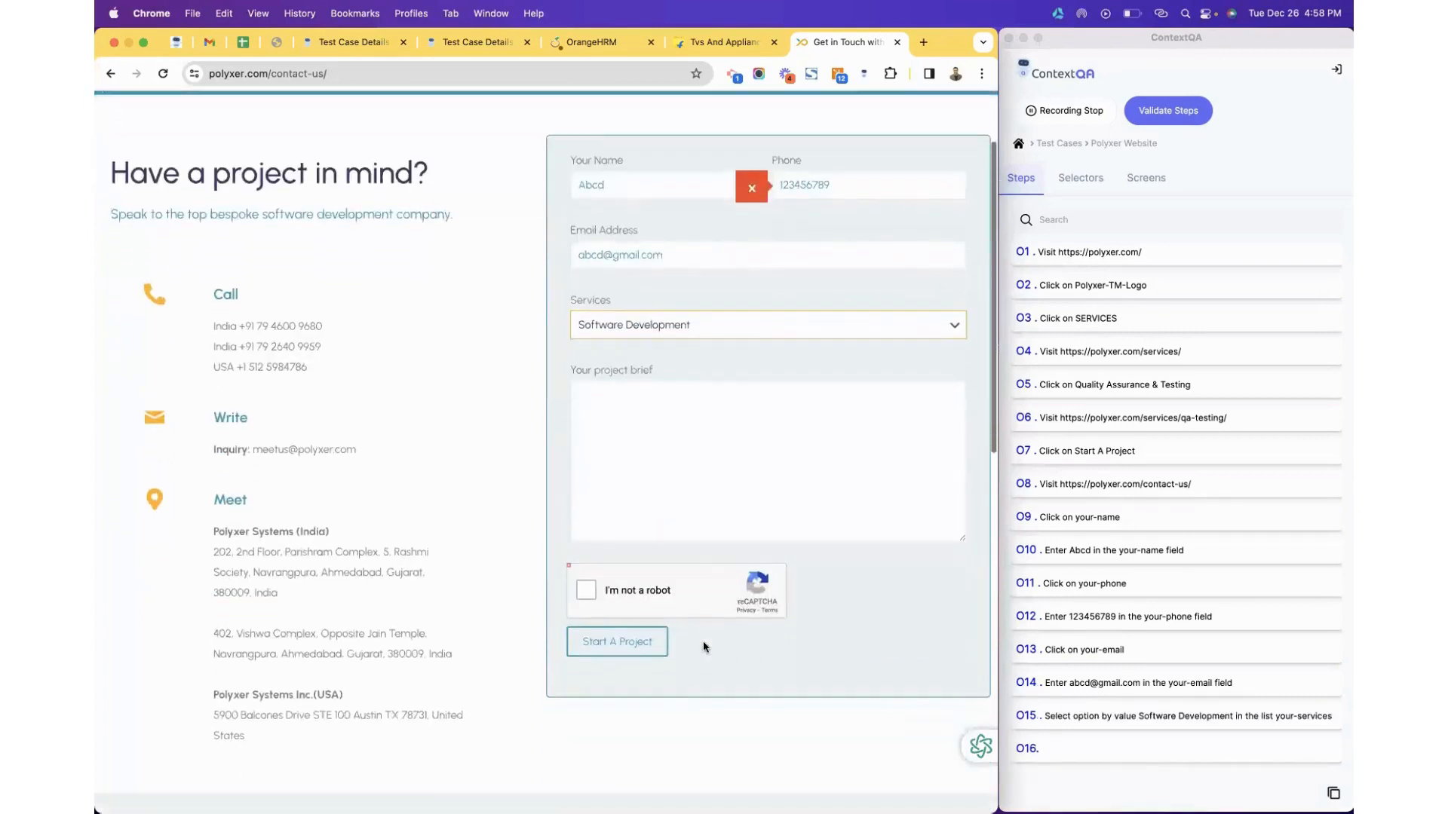
pyautogui.scroll(-3, 703, 641)
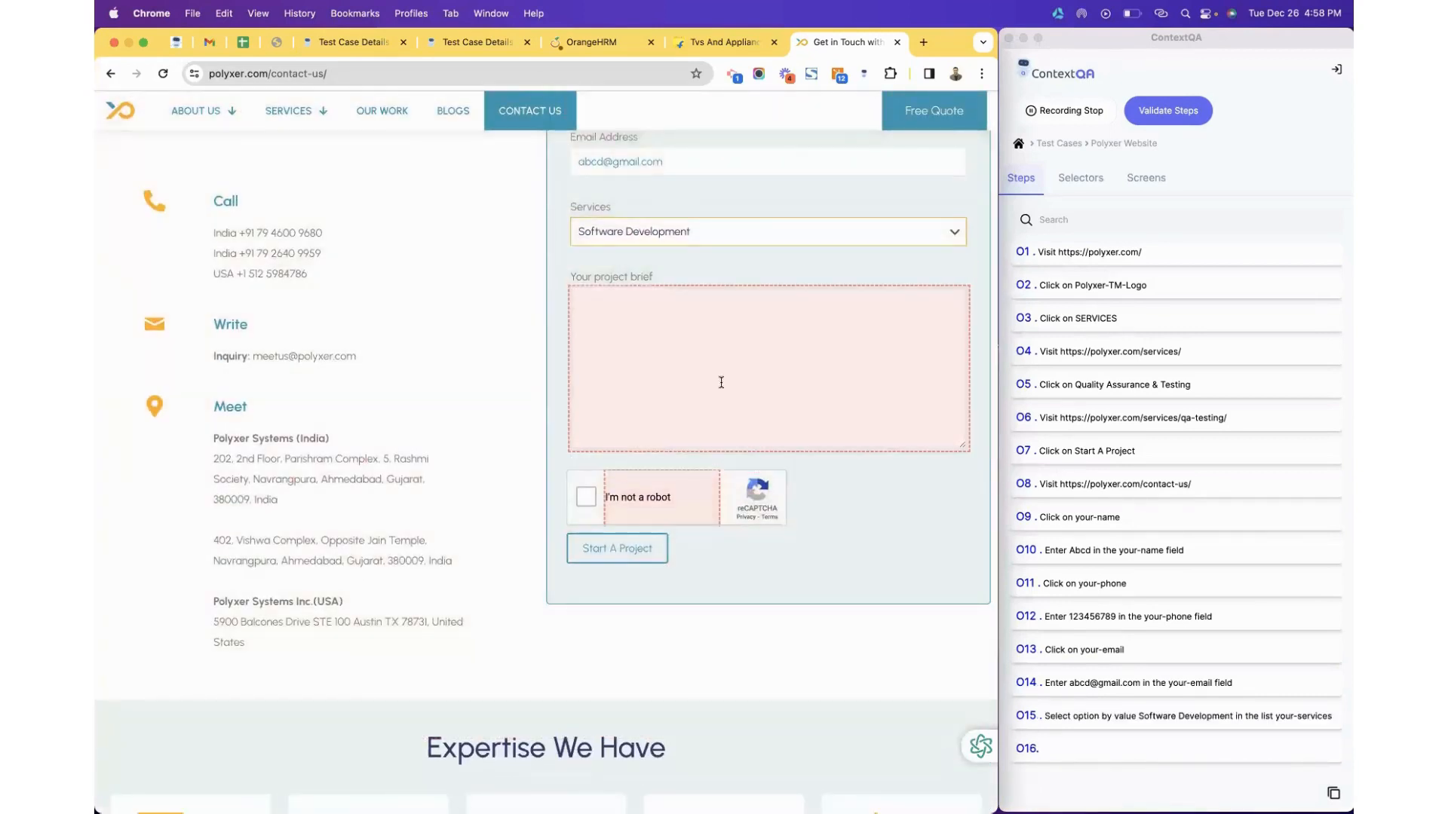
pyautogui.click(721, 382)
pyautogui.write('a')
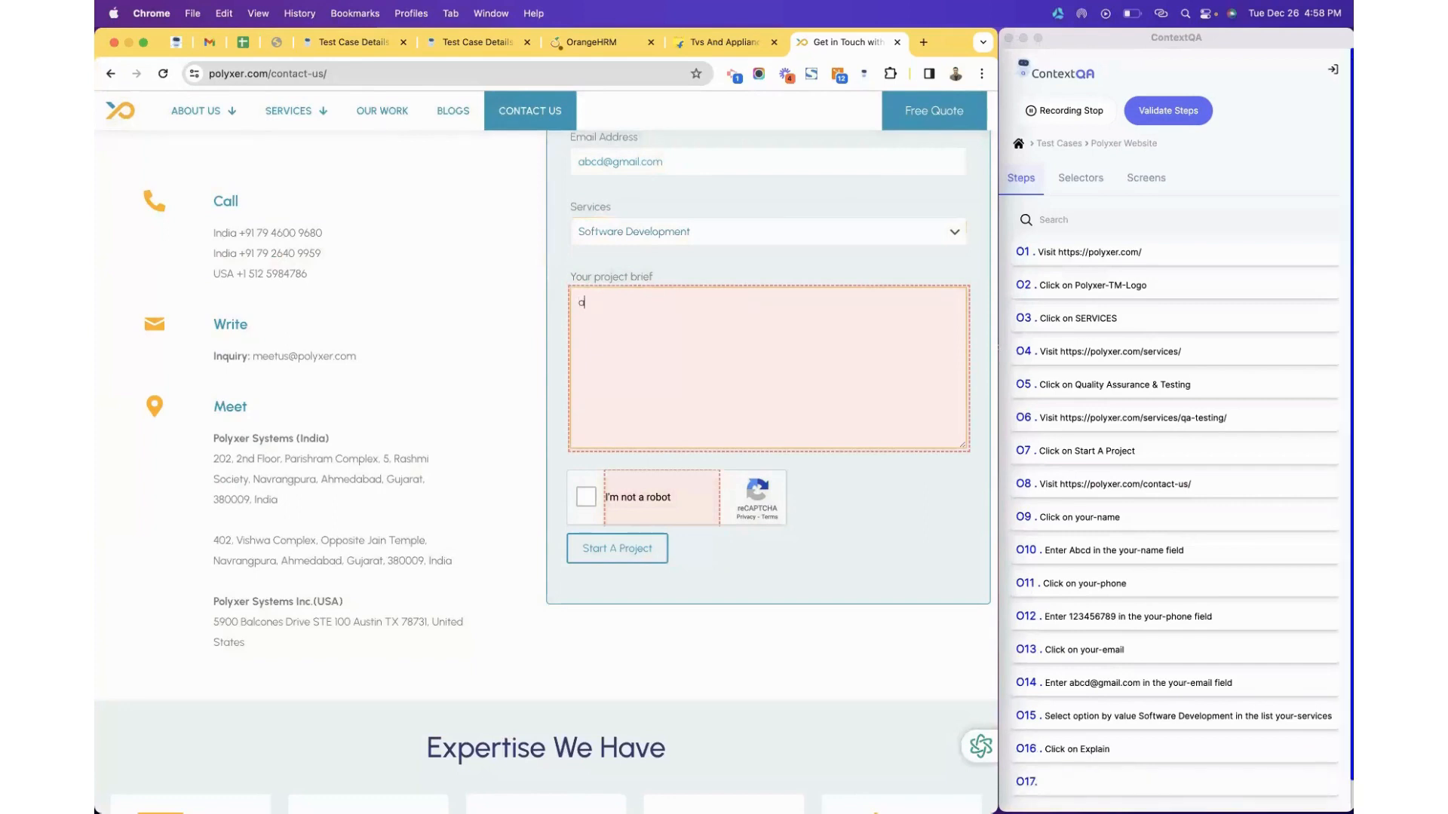
pyautogui.write('bcd')
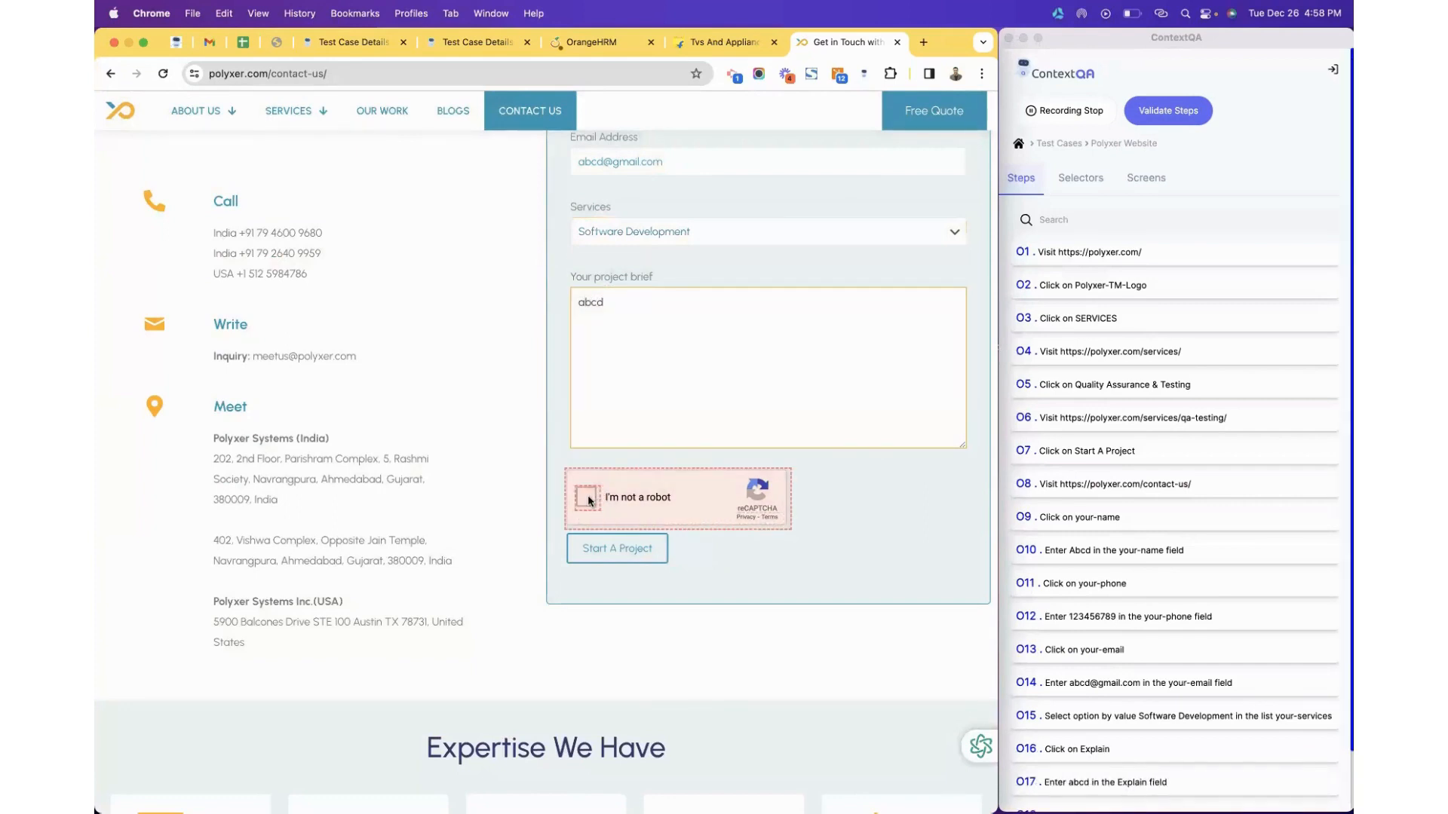
pyautogui.click(588, 498)
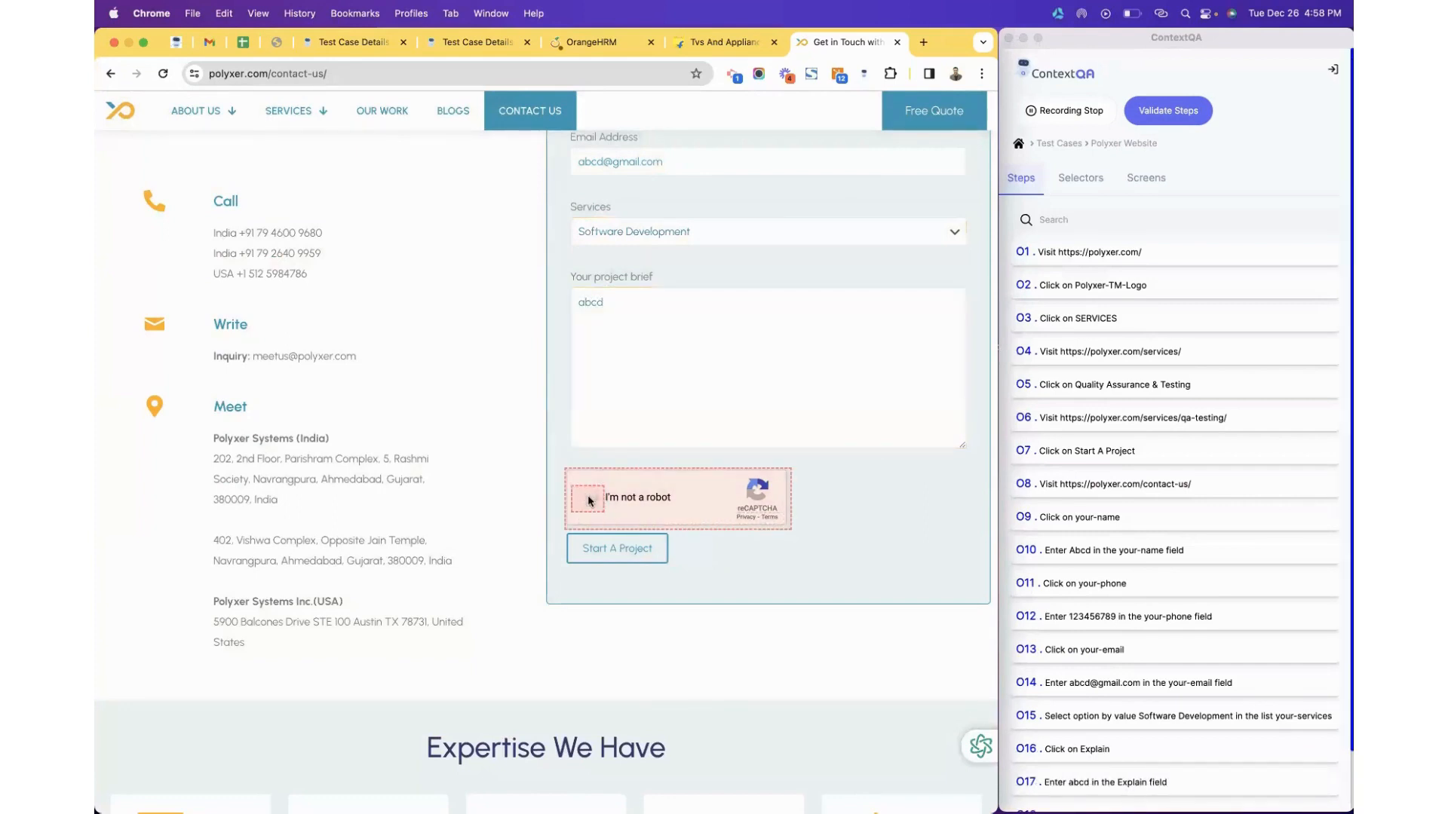
pyautogui.click(592, 547)
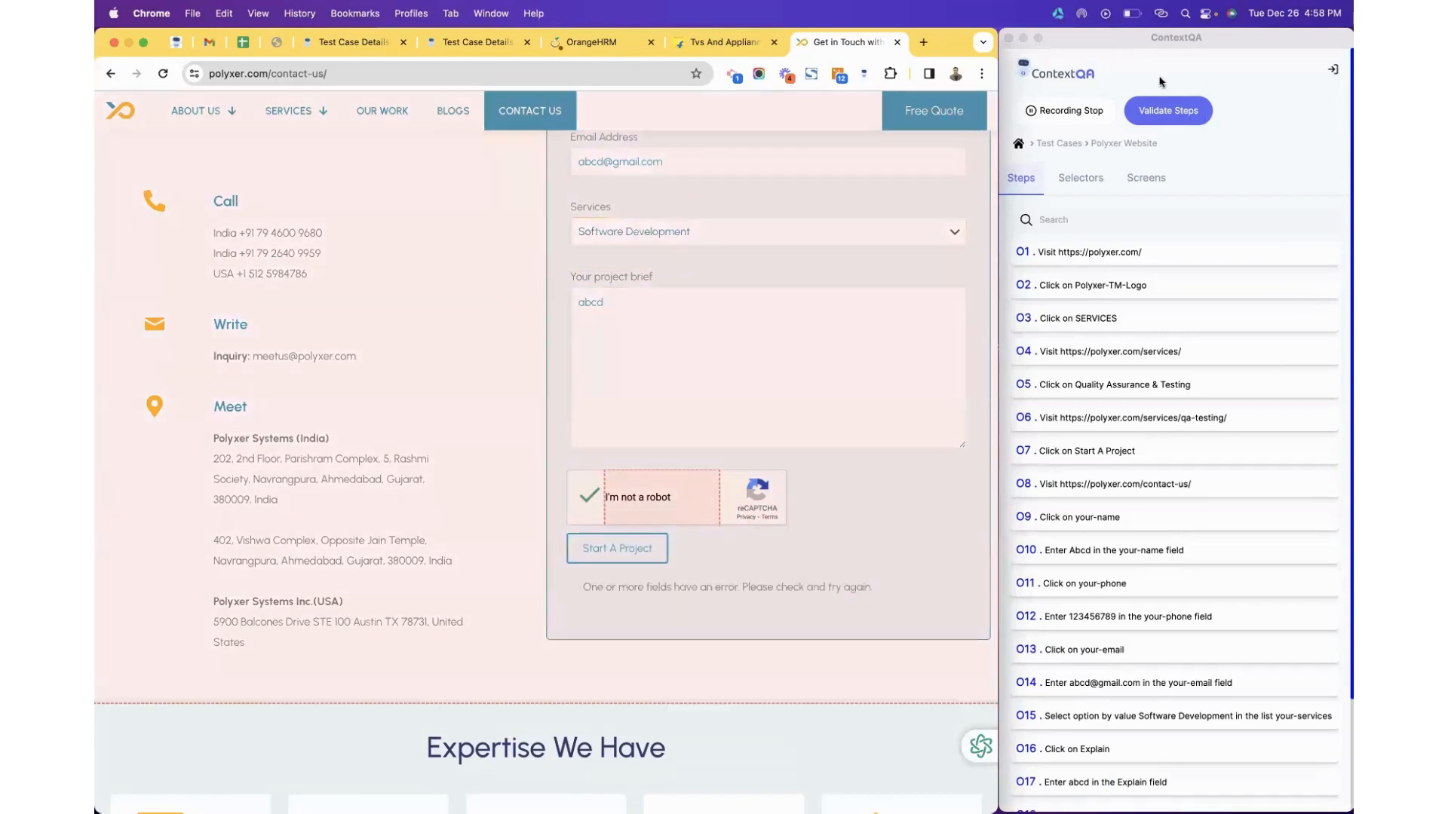
# Stop recording, confirm saving the 19 captured steps, and switch to the Test Case Details tab.
pyautogui.click(1087, 111)
pyautogui.click(1087, 111)
pyautogui.click(1295, 127)
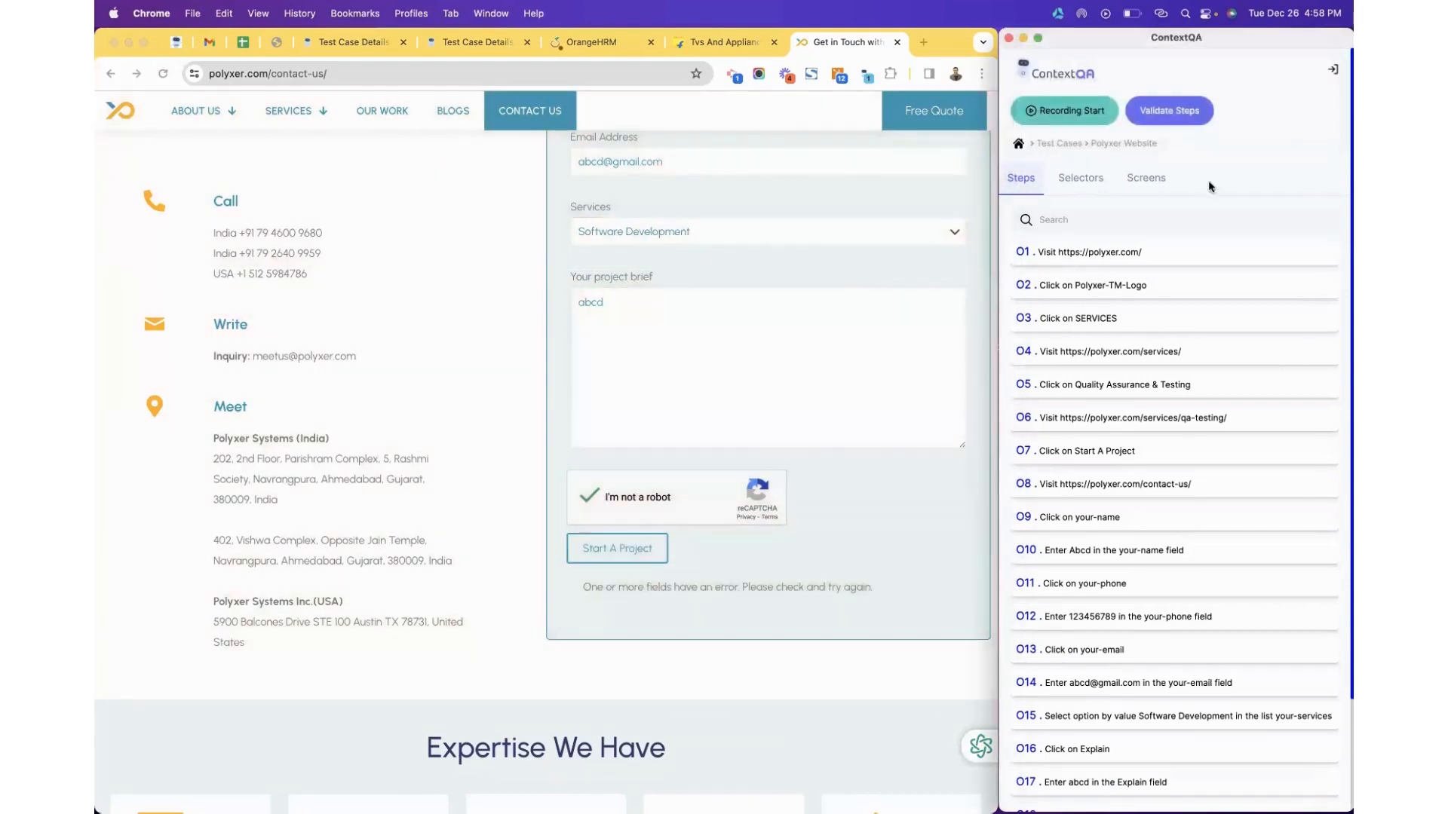
pyautogui.scroll(-3, 1119, 441)
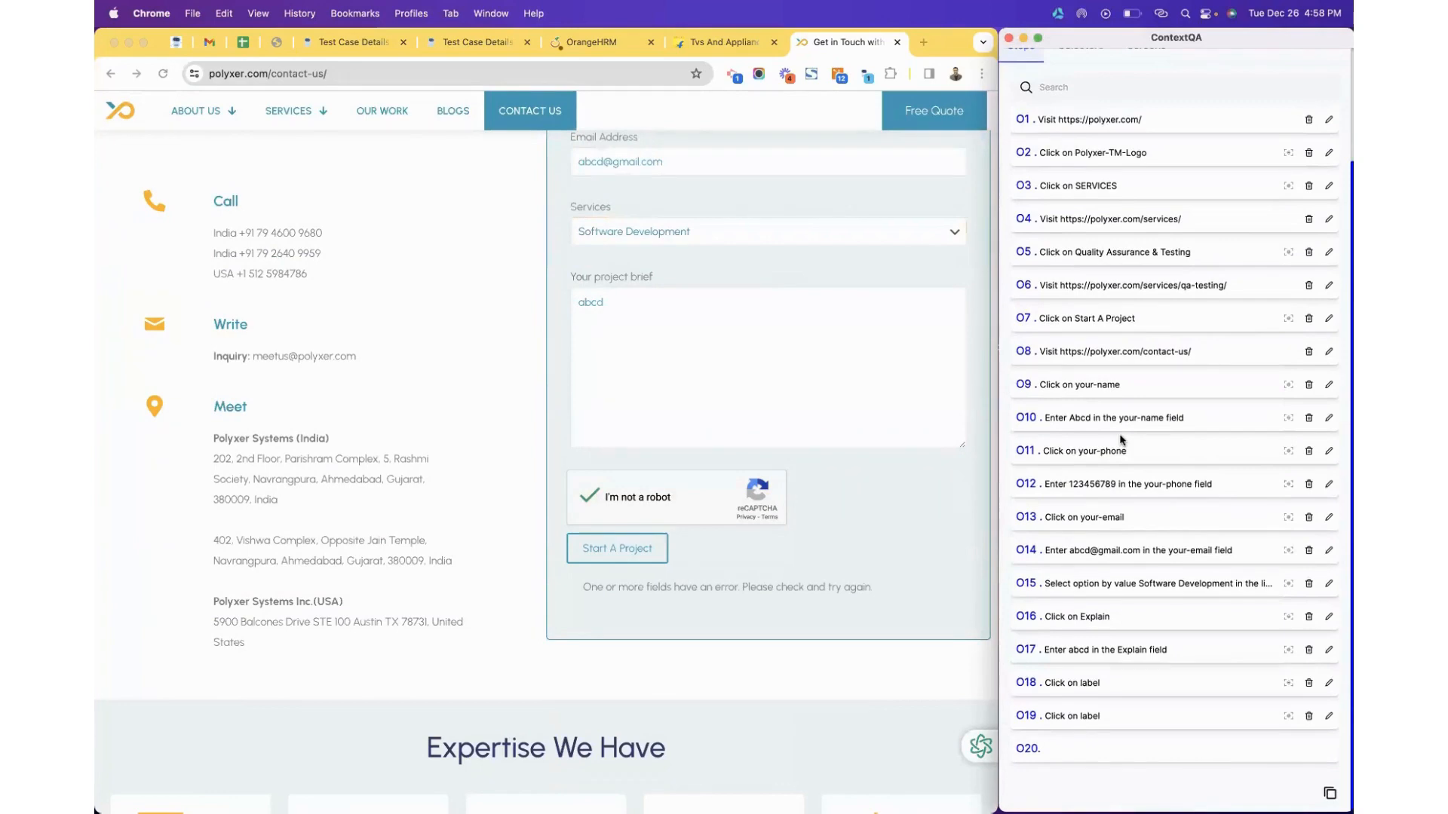
pyautogui.scroll(3, 1121, 445)
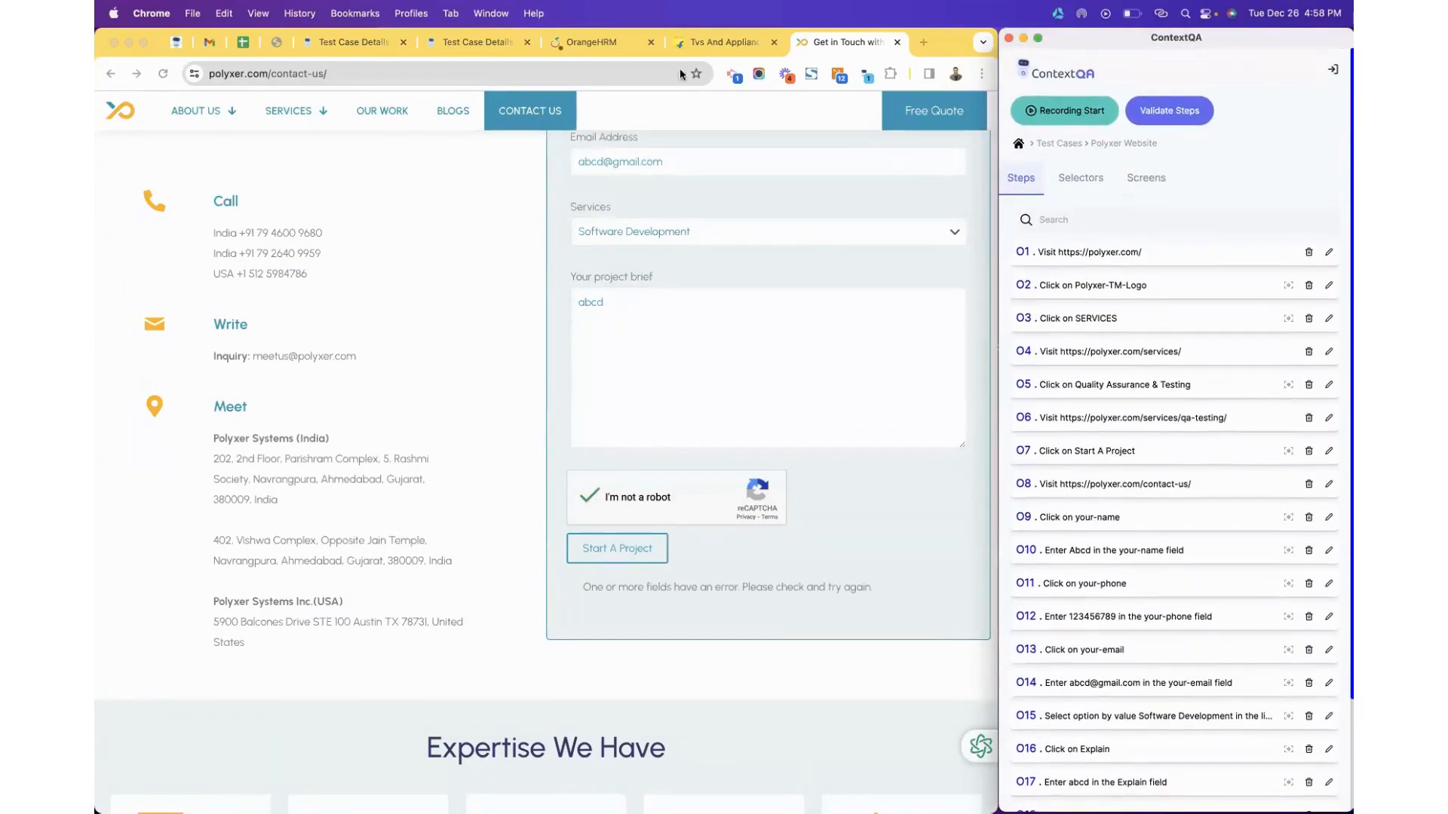
pyautogui.click(310, 47)
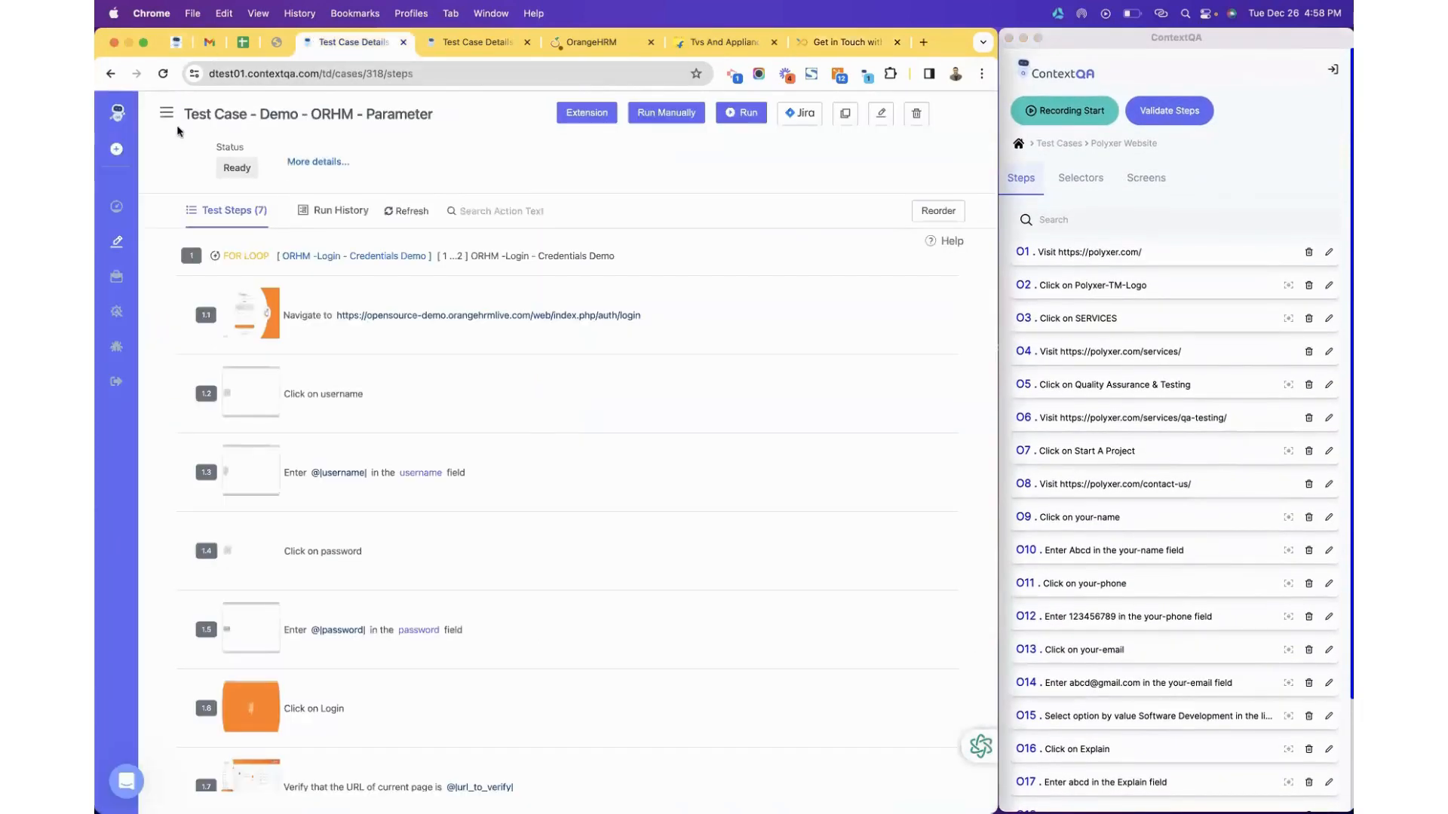
# Open C-319 Polyxer Website from the Test Cases list, start a run, and review its 19 steps.
pyautogui.click(113, 77)
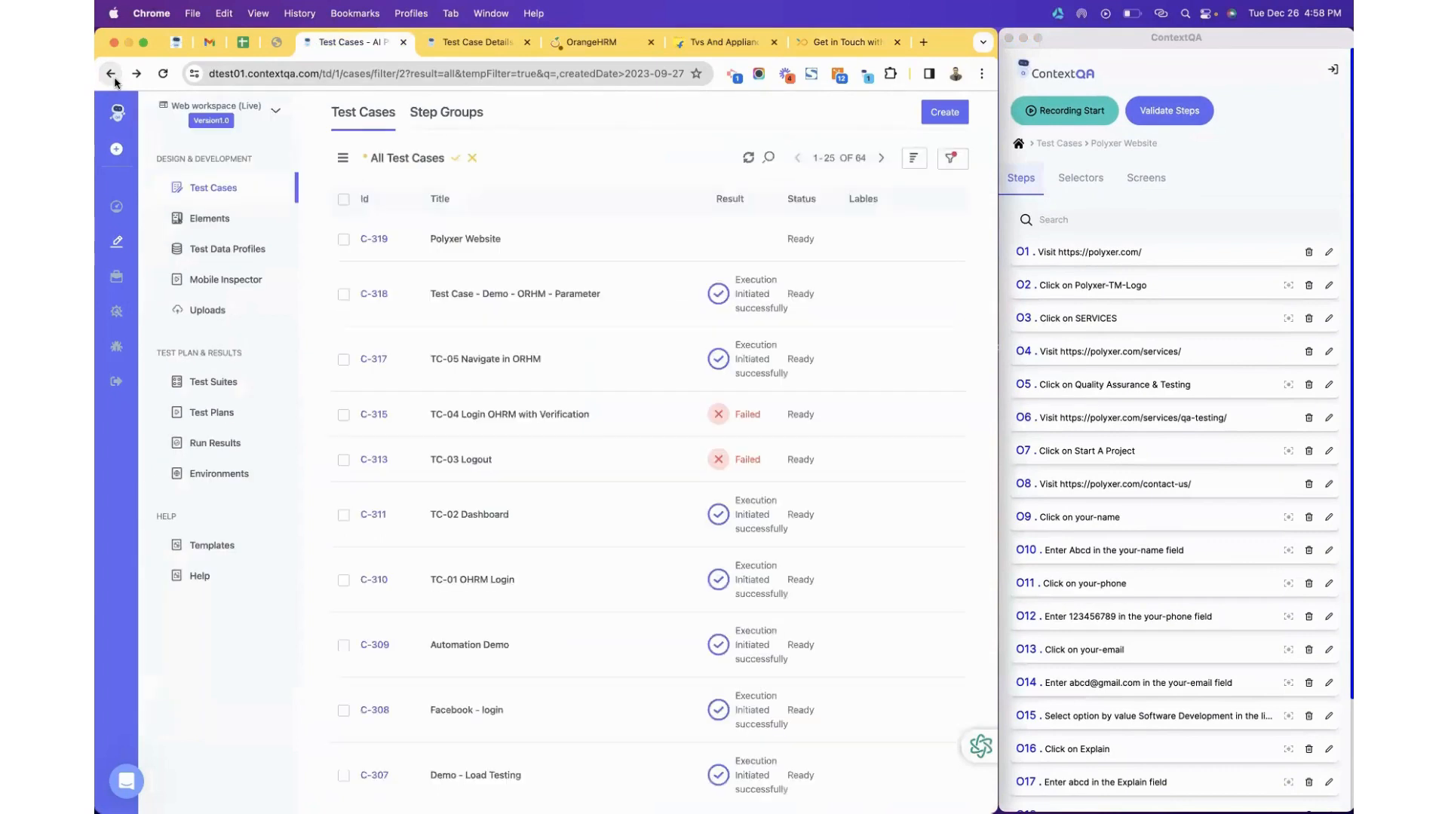
pyautogui.click(568, 245)
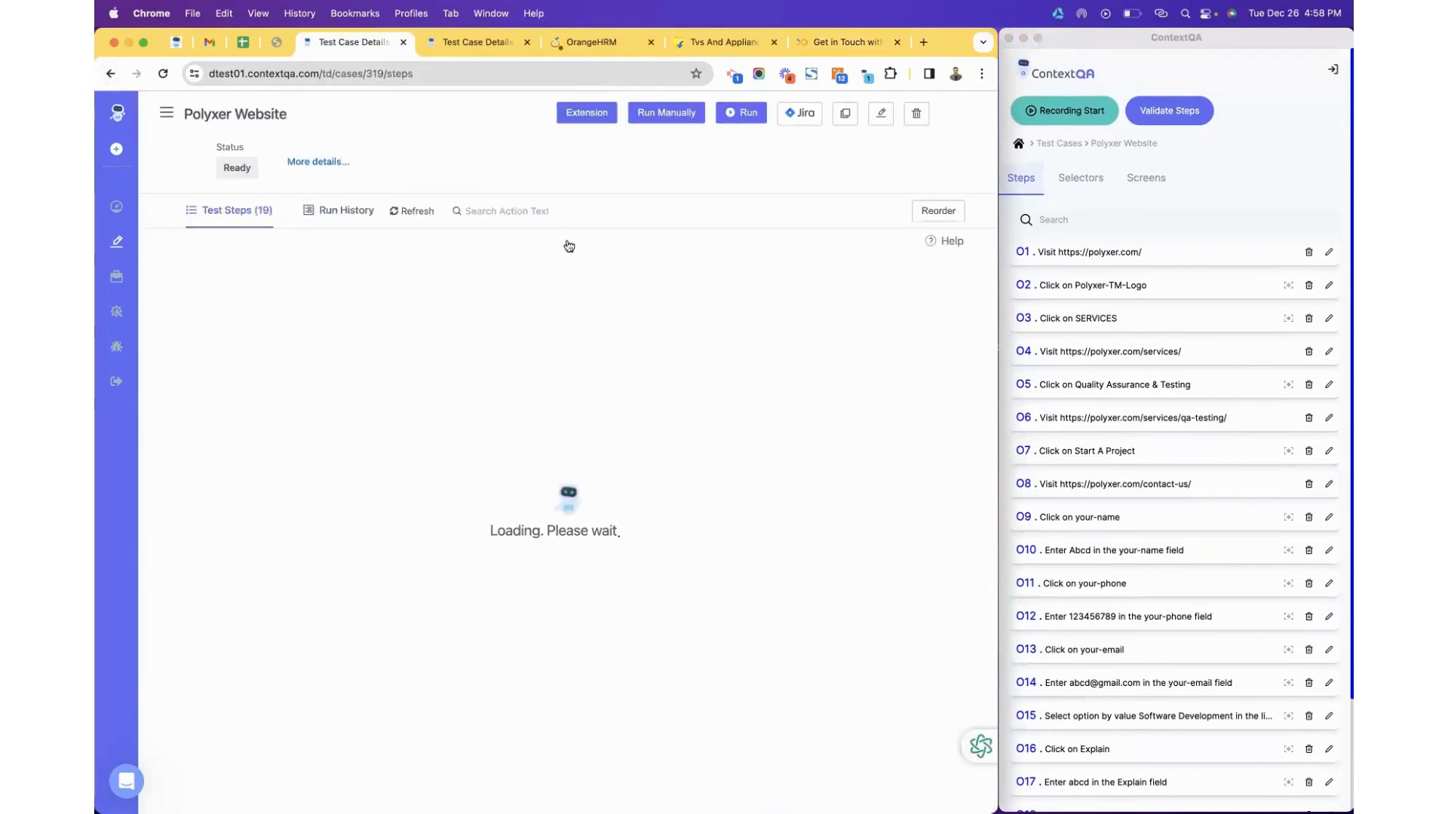
pyautogui.click(750, 120)
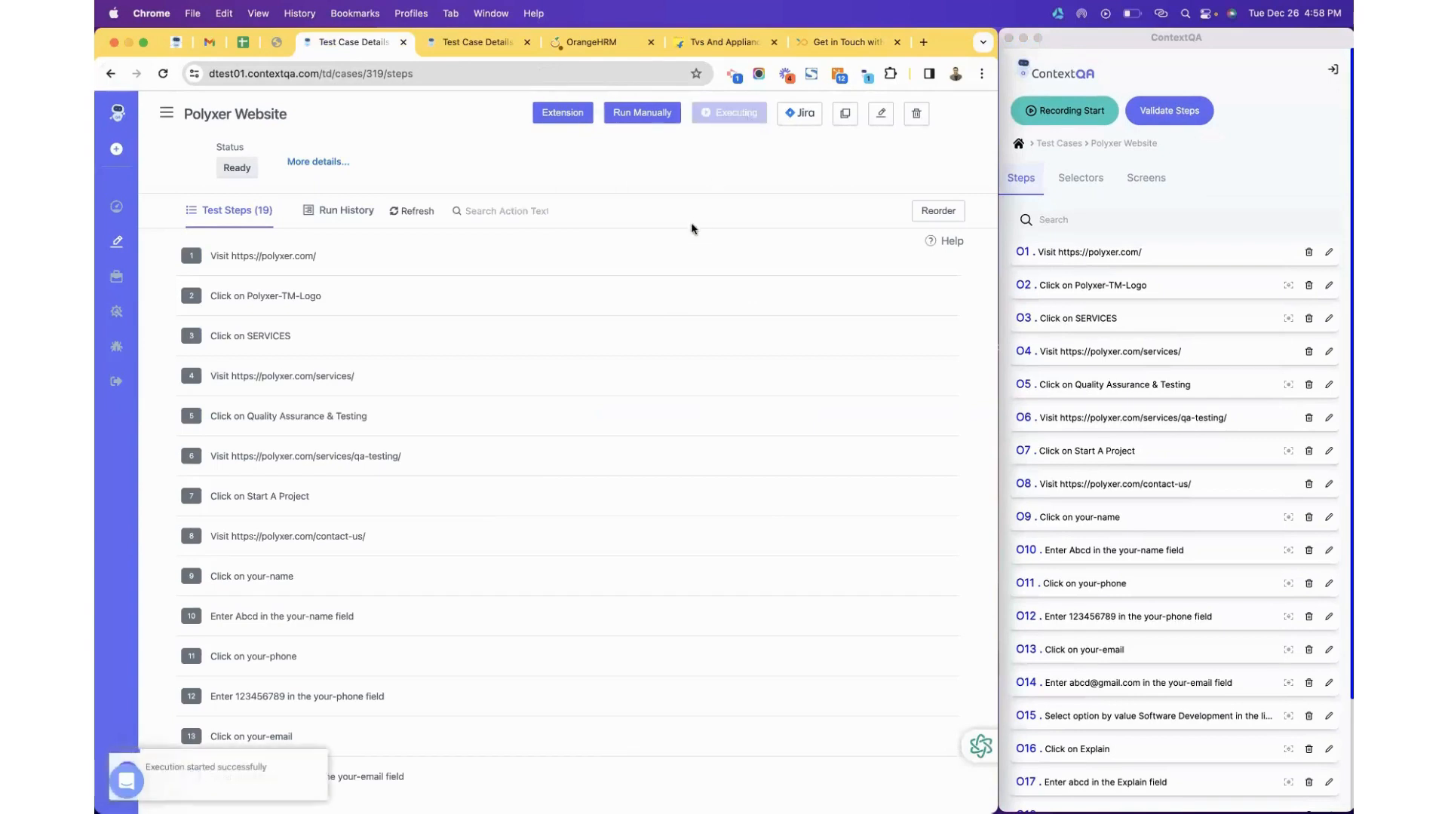
pyautogui.scroll(-2, 668, 331)
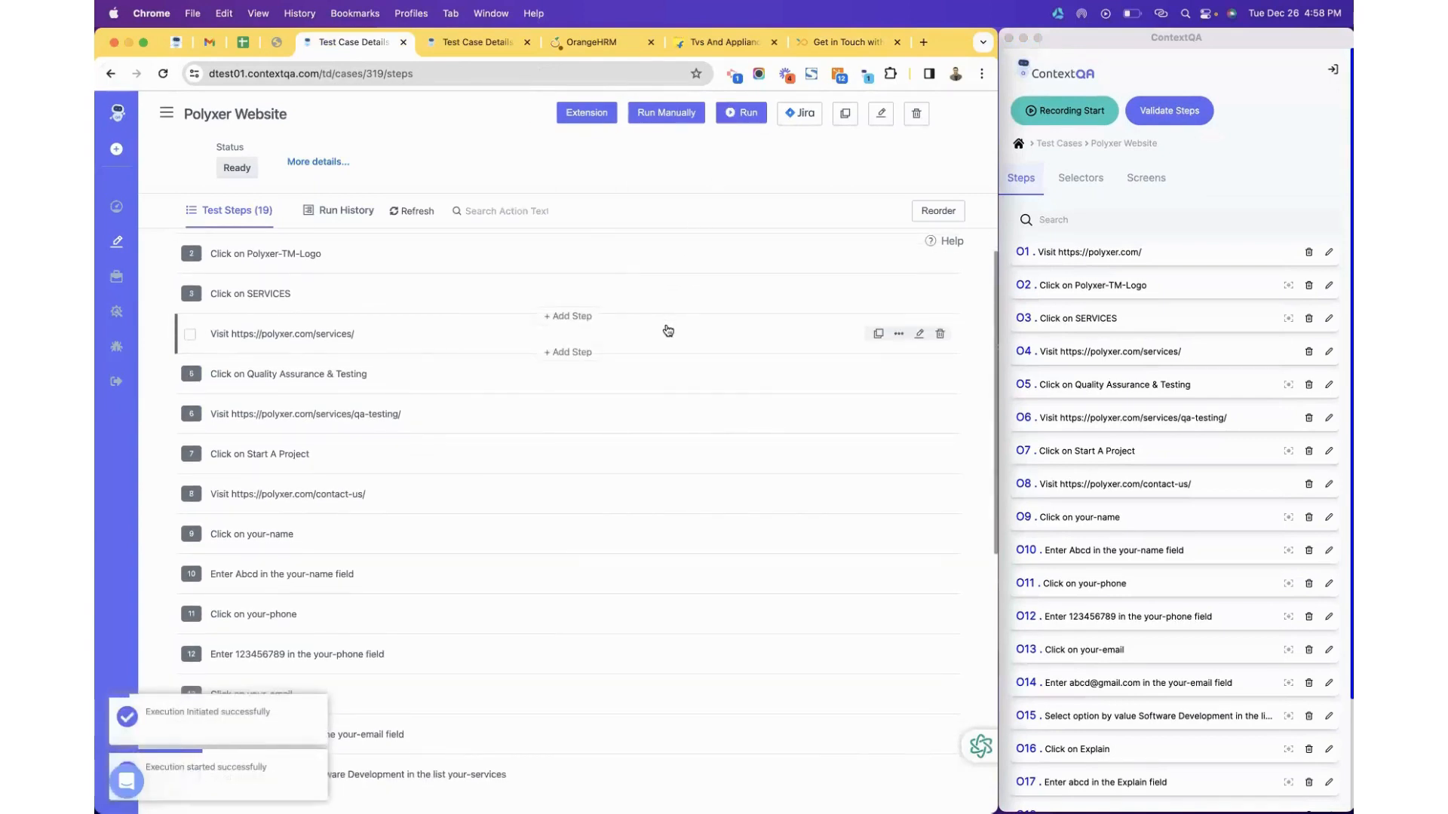
pyautogui.scroll(-10, 666, 329)
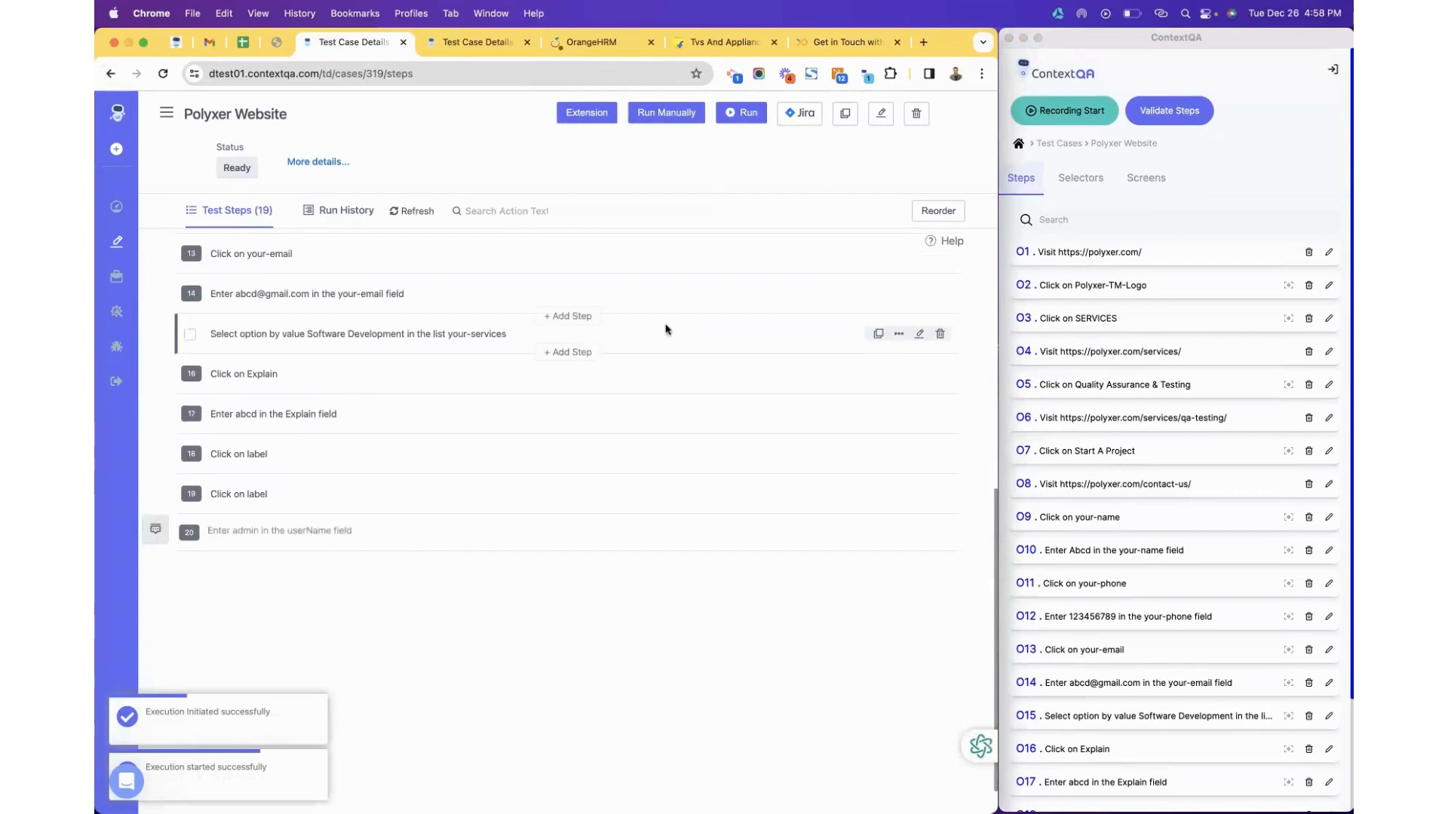
pyautogui.scroll(12, 668, 332)
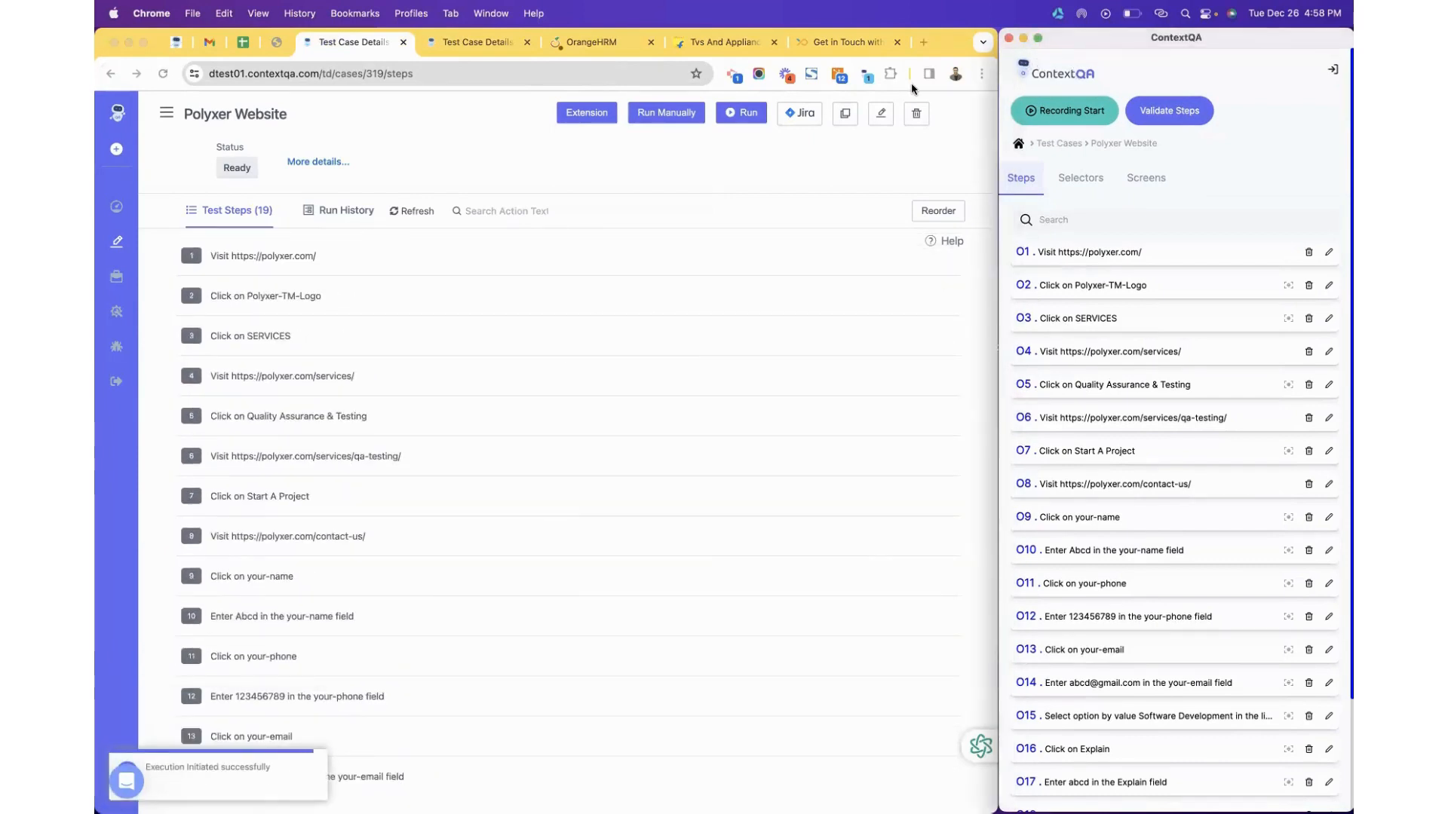
pyautogui.click(334, 68)
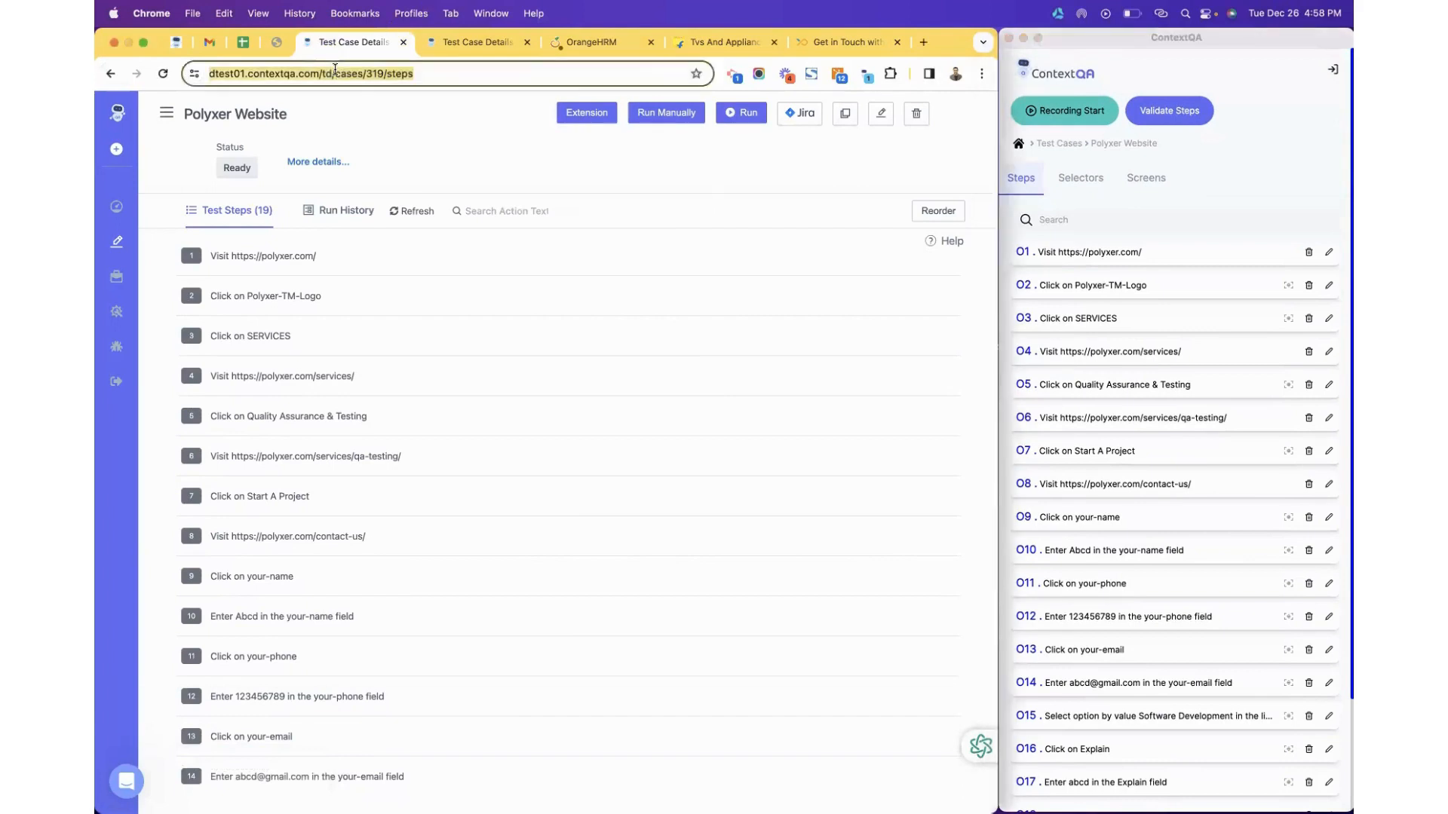